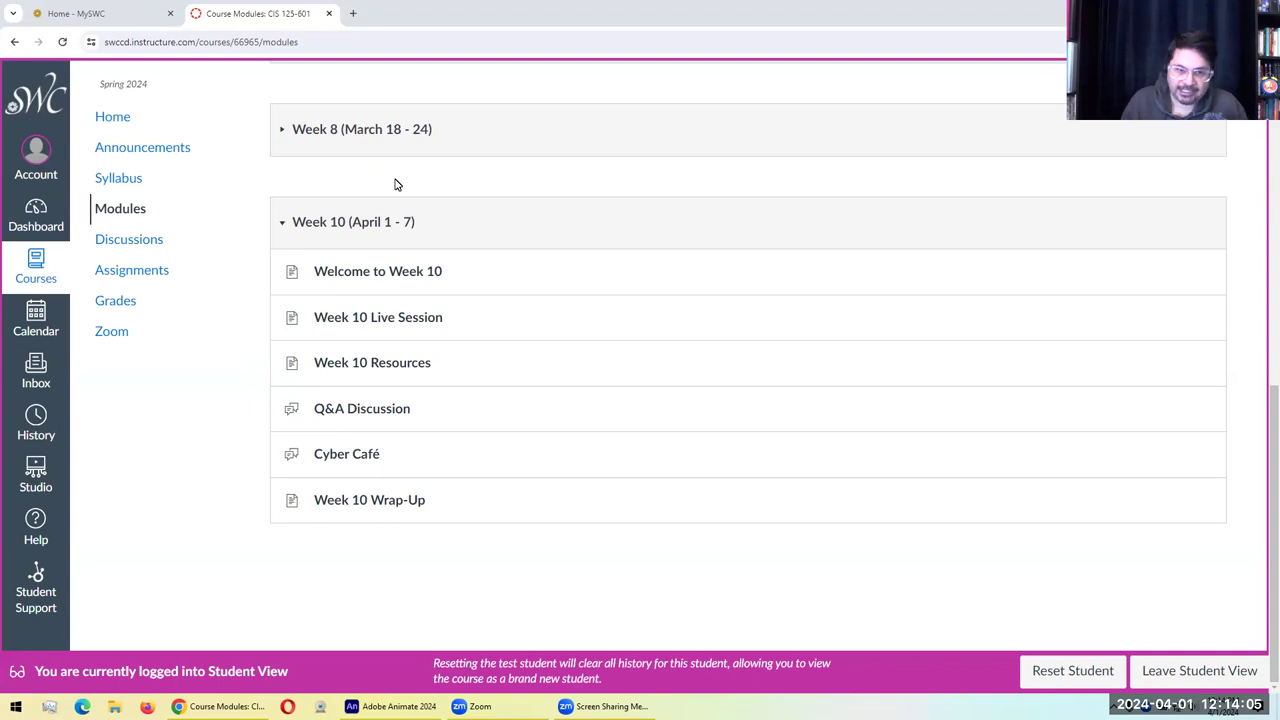
# Open the Welcome to Week 10 page in a new tab and review its Objectives list
pyautogui.middleClick(398, 270)
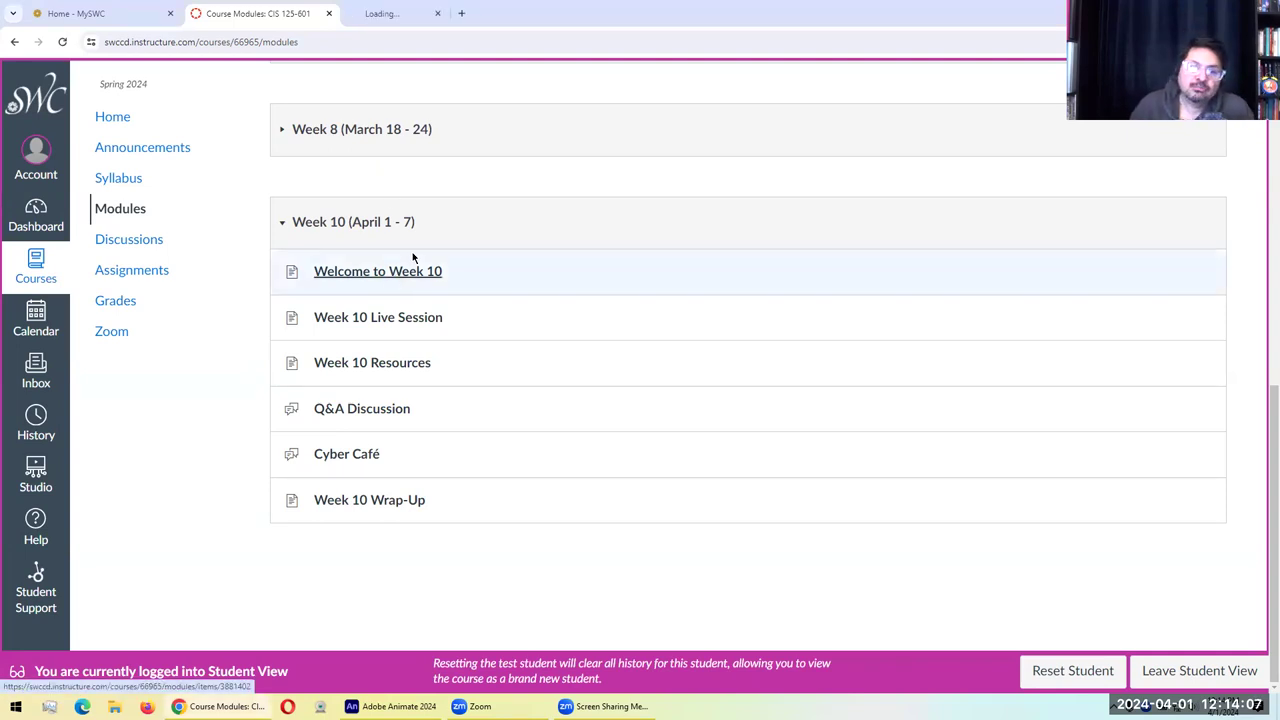
pyautogui.click(442, 8)
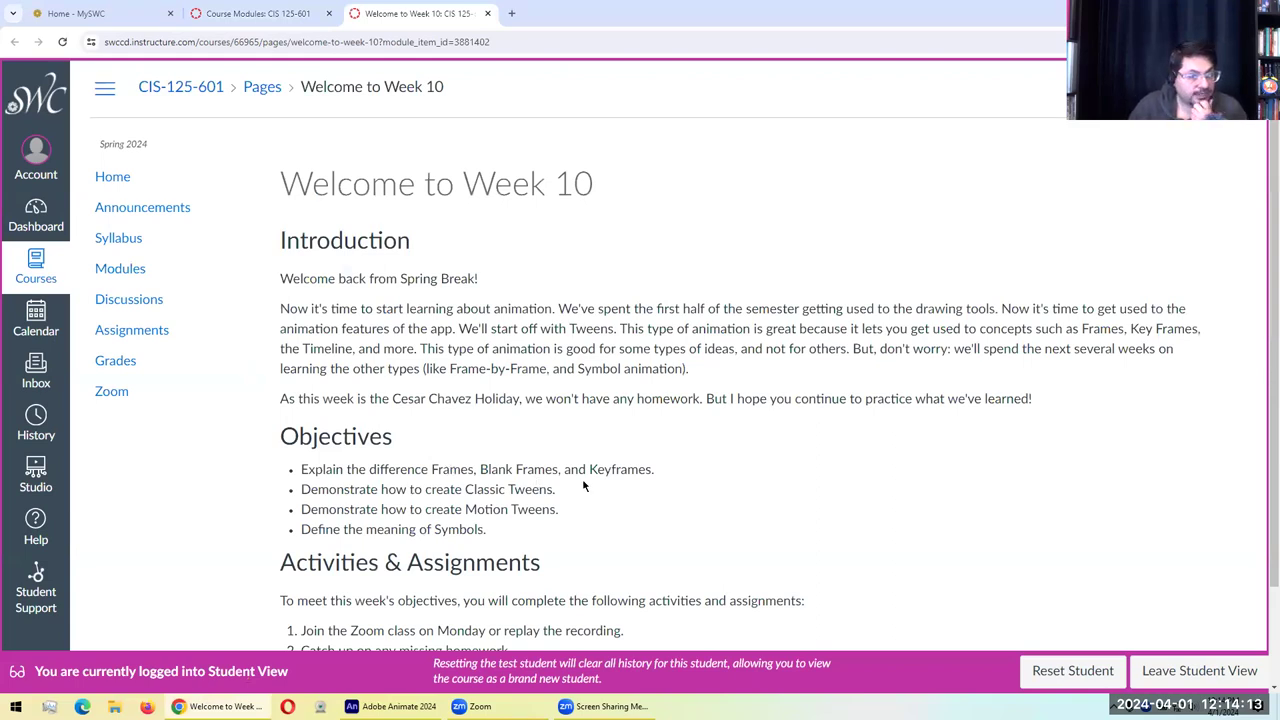
pyautogui.moveTo(489, 489); pyautogui.dragTo(520, 510)
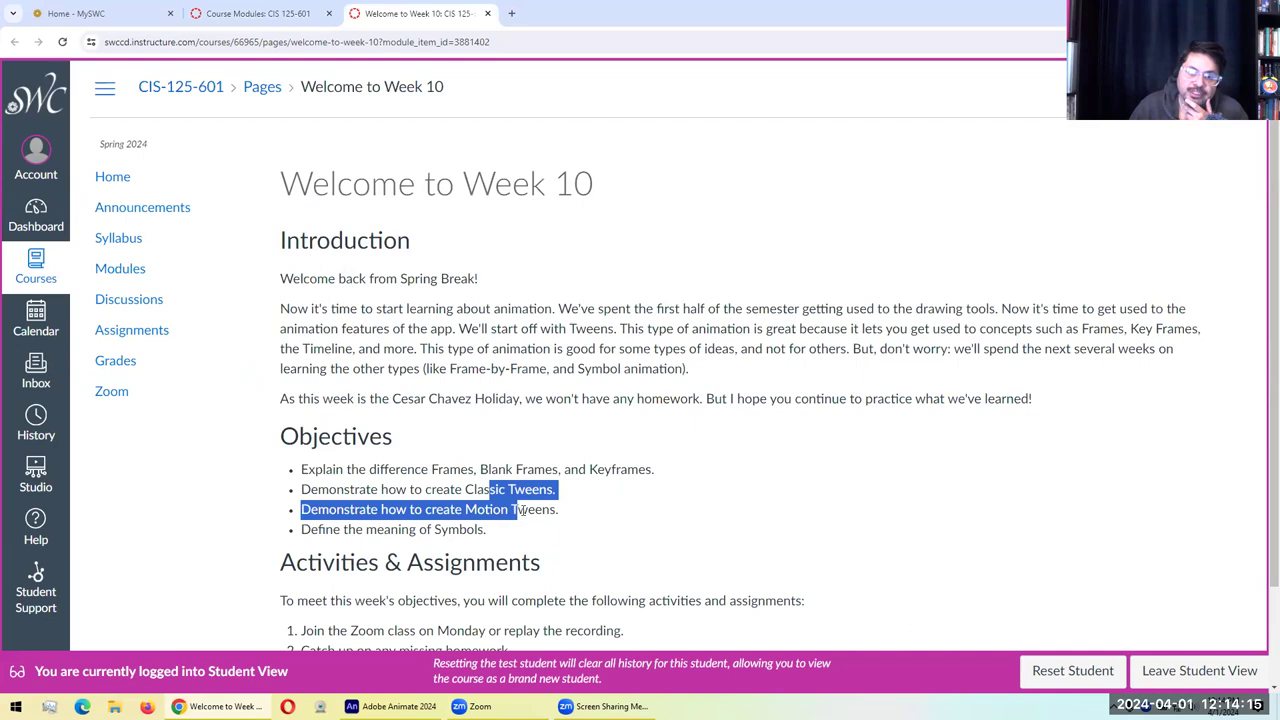
pyautogui.click(458, 530)
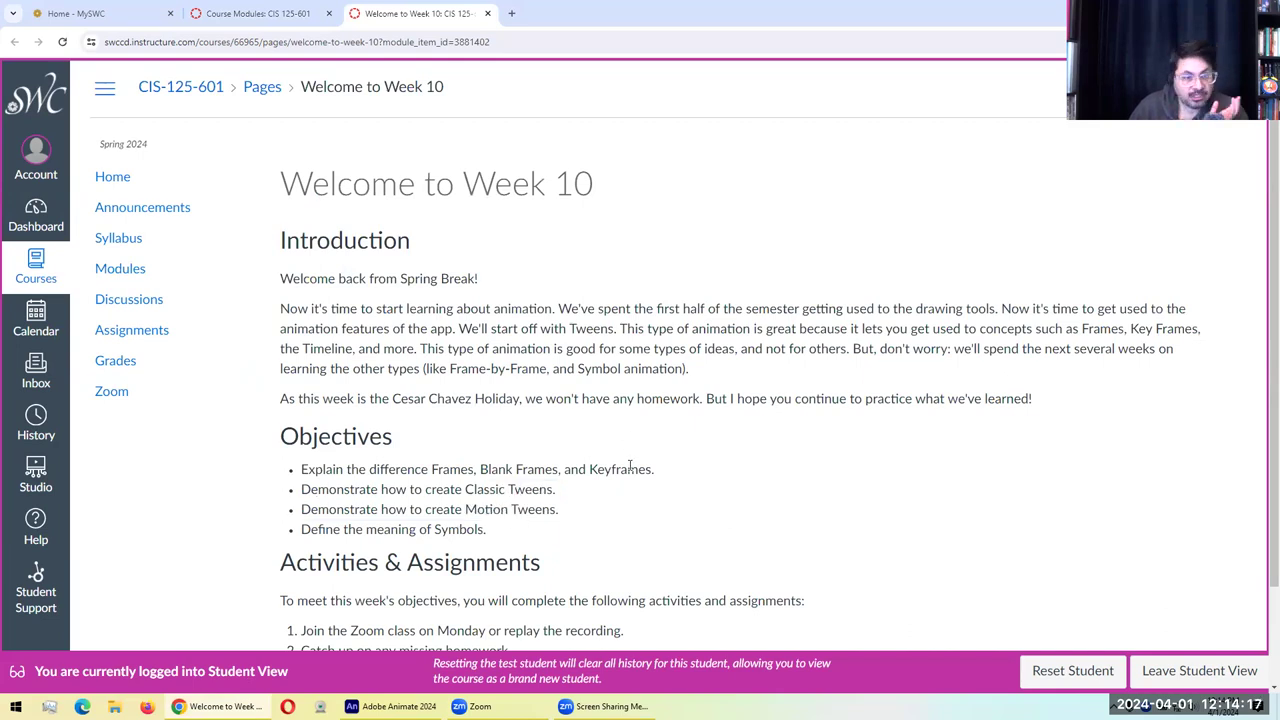
# Review the Activities & Assignments section of the Welcome to Week 10 page, focusing on the missing homework item
pyautogui.scroll(-1, 629, 467)
pyautogui.moveTo(362, 534); pyautogui.dragTo(628, 531)
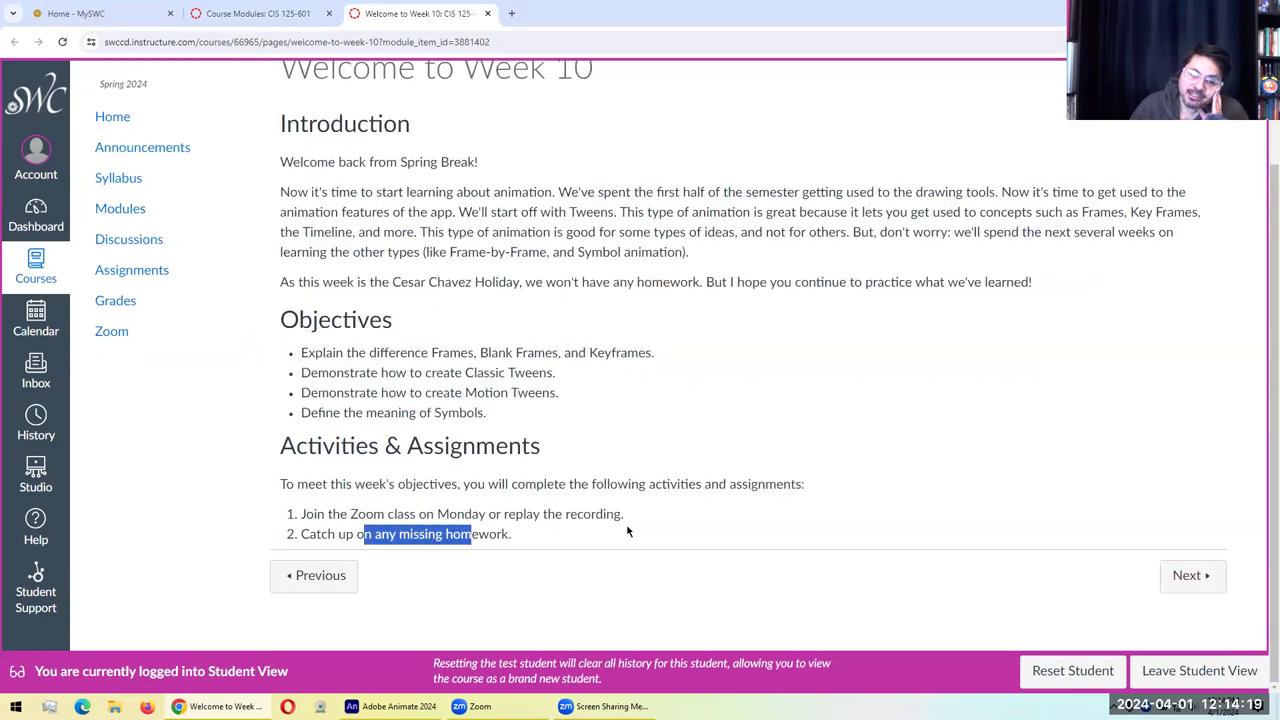
pyautogui.click(630, 536)
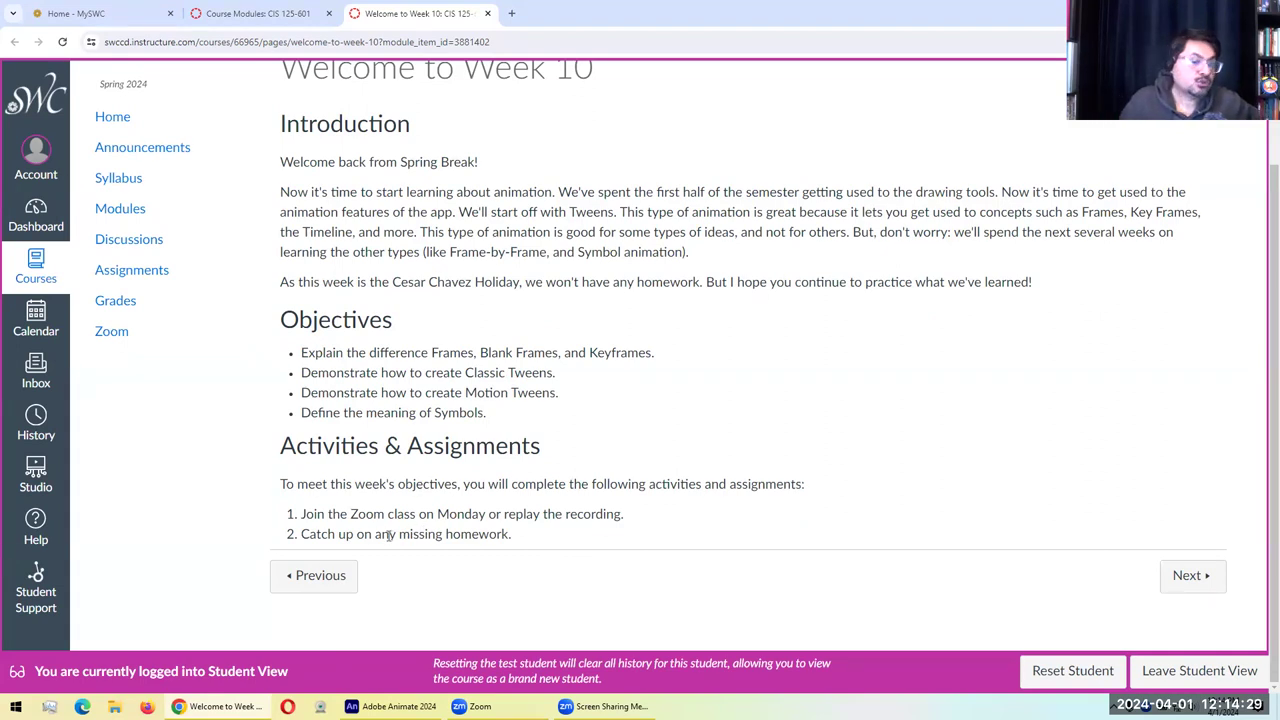
pyautogui.moveTo(336, 536); pyautogui.dragTo(462, 536)
pyautogui.click(576, 537)
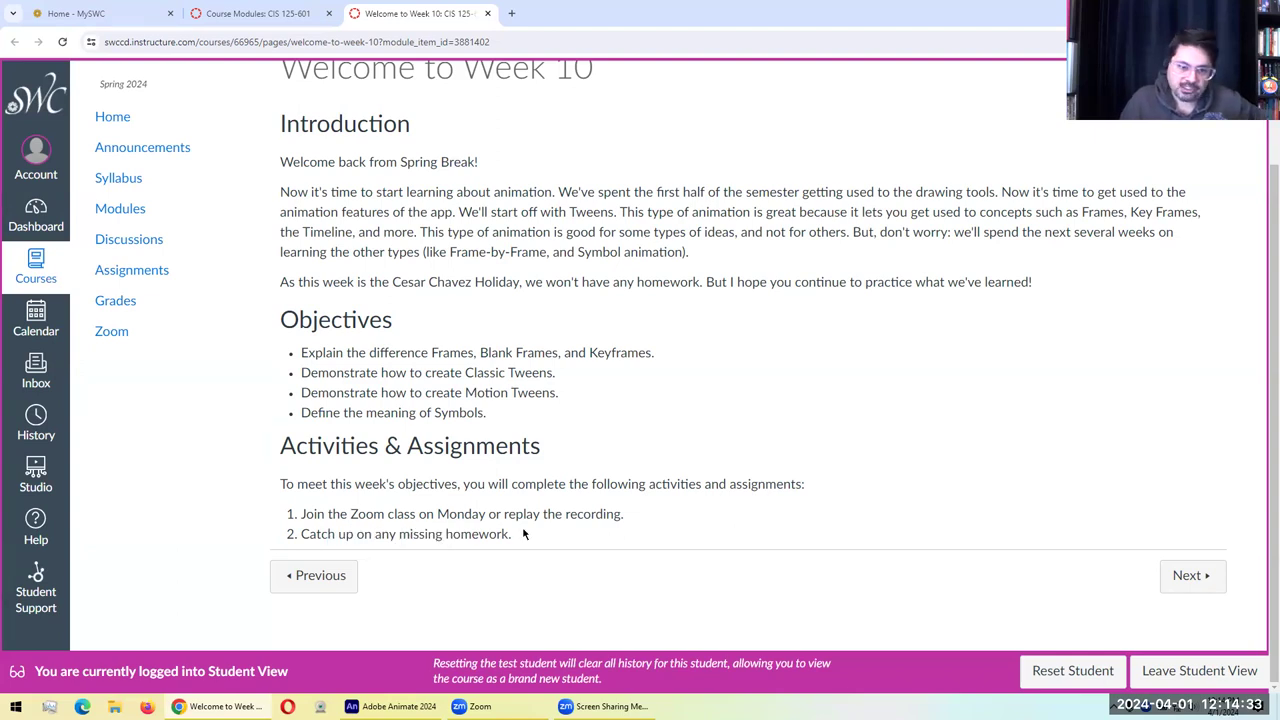
pyautogui.moveTo(308, 536); pyautogui.dragTo(462, 536)
pyautogui.click(535, 488)
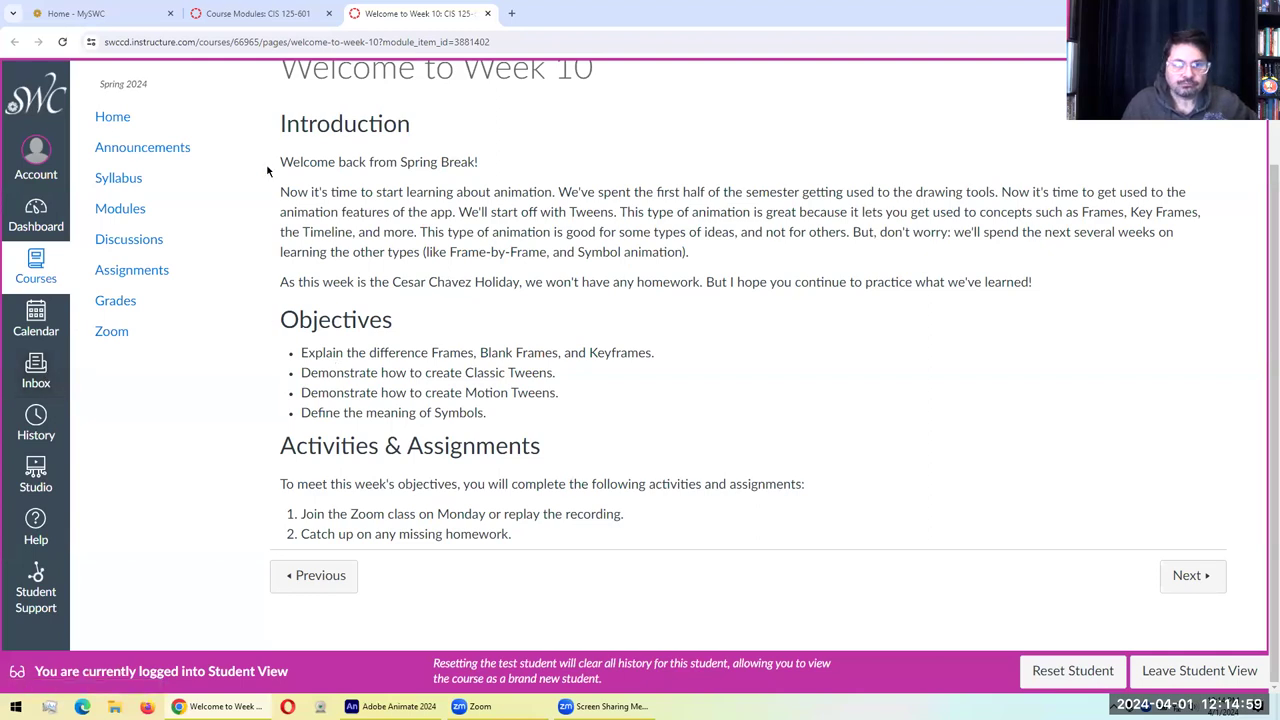
# Close the welcome page, open Week 10 Resources in a new tab, and read the descriptions of the linked readings
pyautogui.hotkey('ctrl', 'w')
pyautogui.keyDown('ctrl'); pyautogui.click(409, 368); pyautogui.keyUp('ctrl')
pyautogui.hotkey('ctrl', 'Tab')
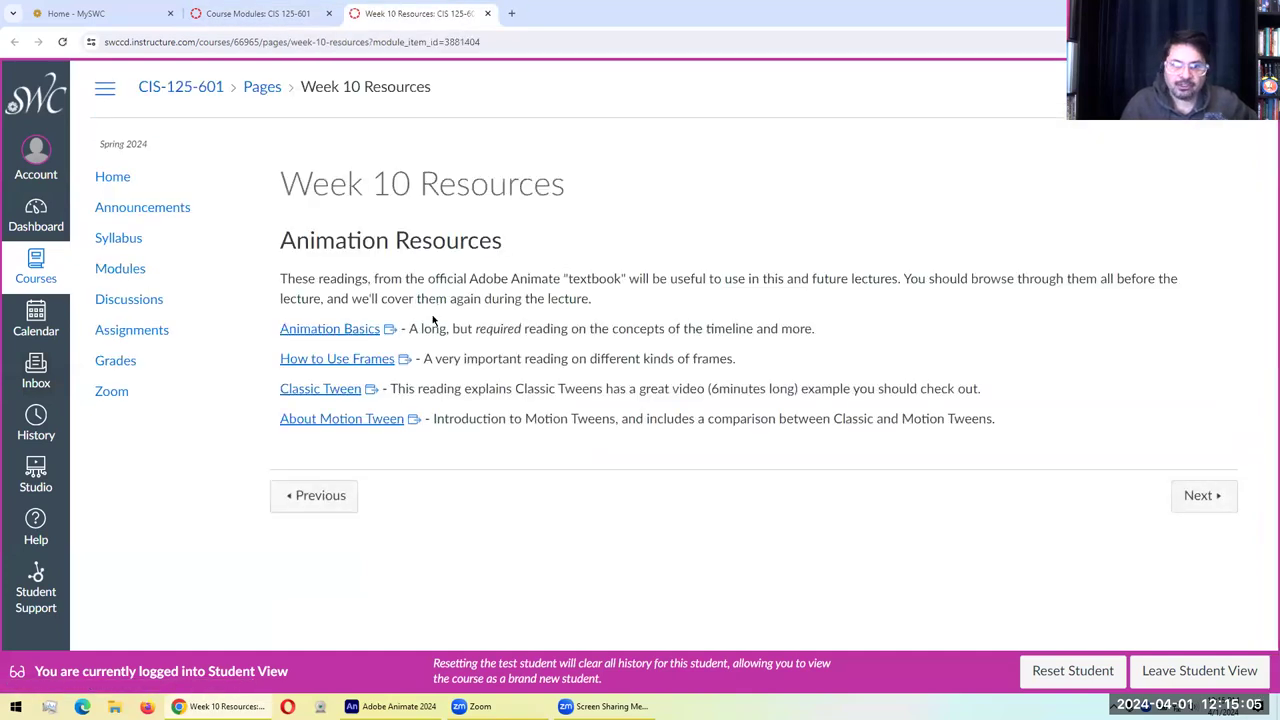
pyautogui.moveTo(476, 330); pyautogui.dragTo(688, 331)
pyautogui.moveTo(524, 359); pyautogui.dragTo(719, 361)
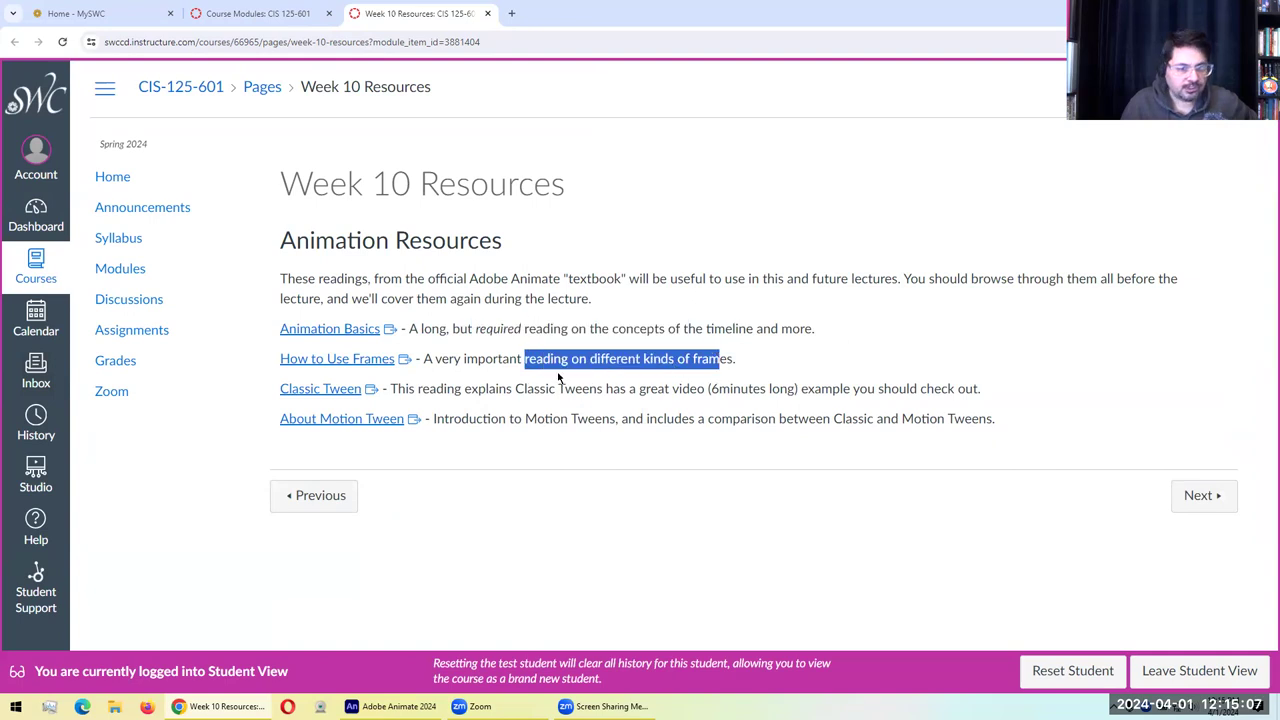
pyautogui.moveTo(558, 378); pyautogui.dragTo(662, 386)
pyautogui.click(626, 414)
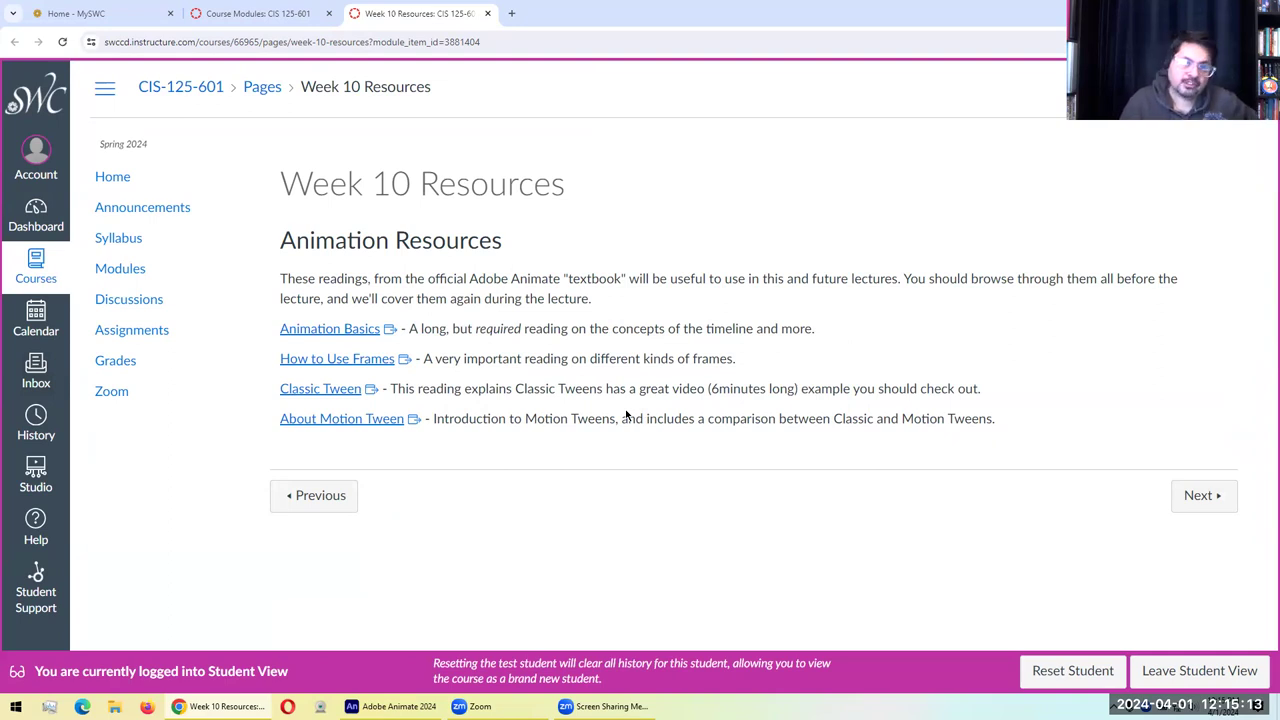
# Go over the whole Animation Resources list again, from Animation Basics to About Motion Tween
pyautogui.moveTo(378, 241); pyautogui.dragTo(543, 423)
pyautogui.click(623, 418)
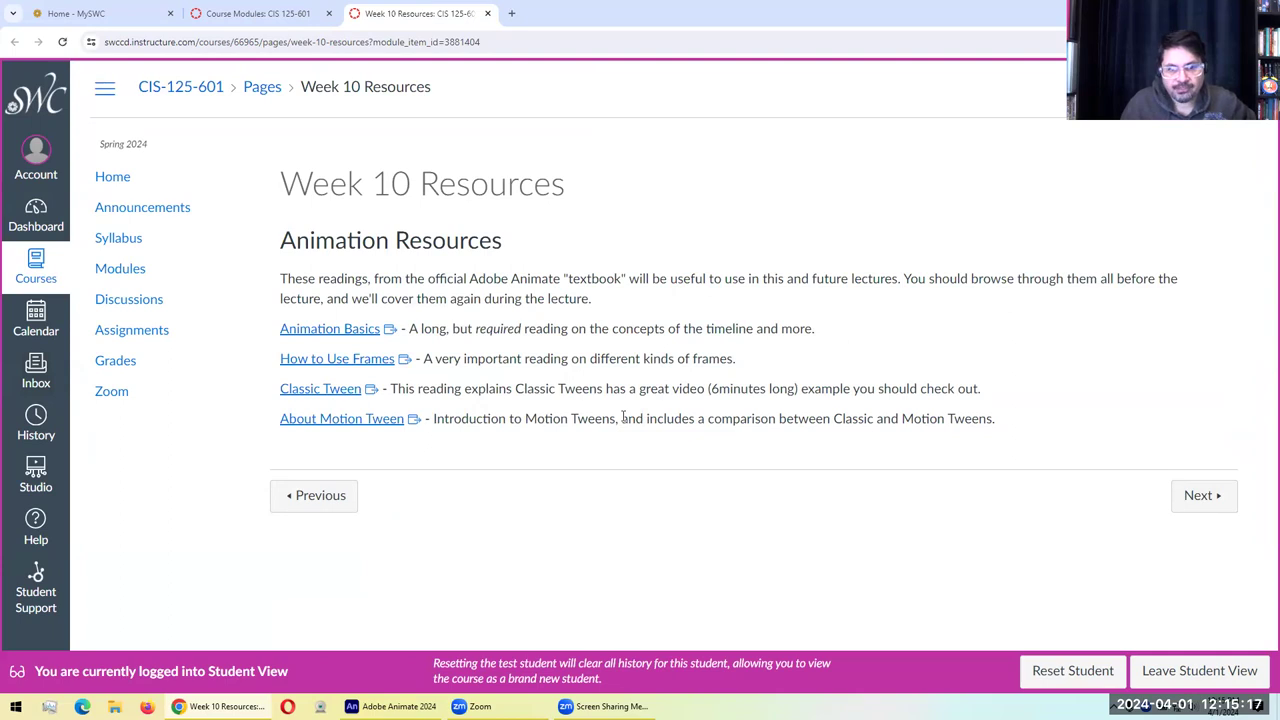
pyautogui.moveTo(440, 328); pyautogui.dragTo(656, 328)
pyautogui.click(736, 329)
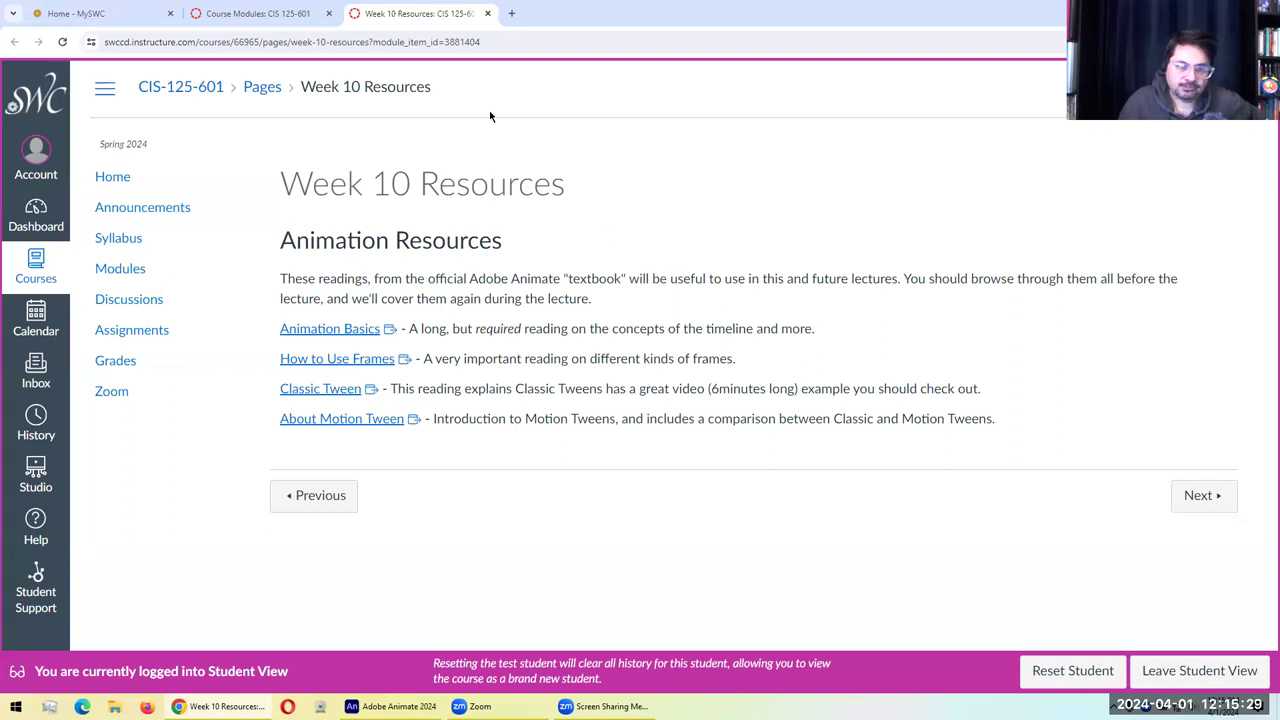
pyautogui.moveTo(458, 328); pyautogui.dragTo(634, 414)
pyautogui.click(646, 418)
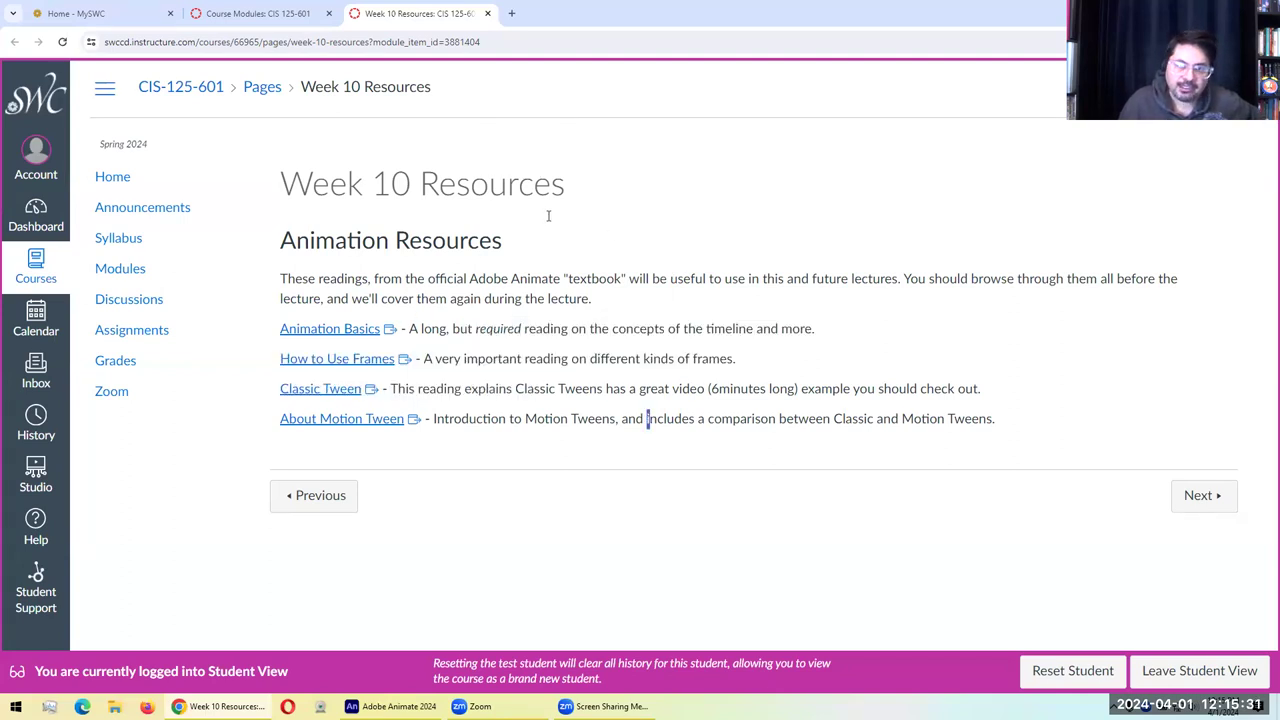
# Close the resources page, open Week 10 Wrap-Up in a new tab, and review its Recap and Looking Ahead sections
pyautogui.middleClick(412, 8)
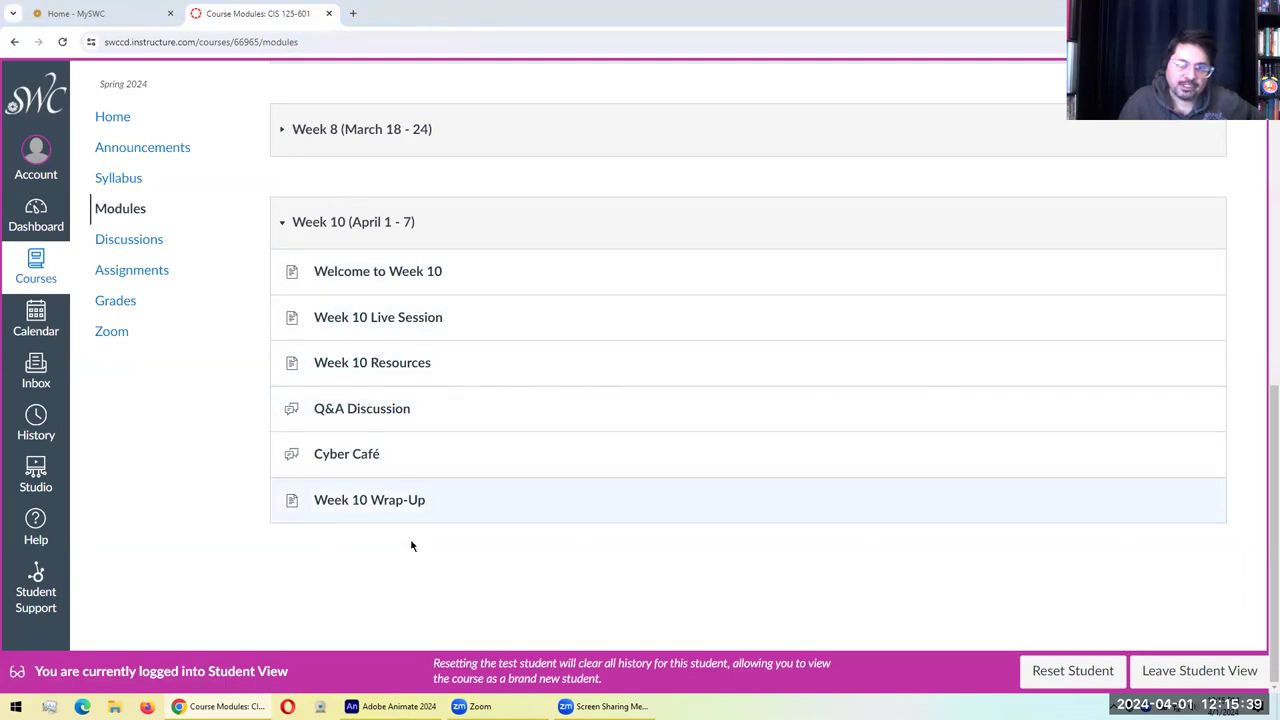
pyautogui.click(400, 508)
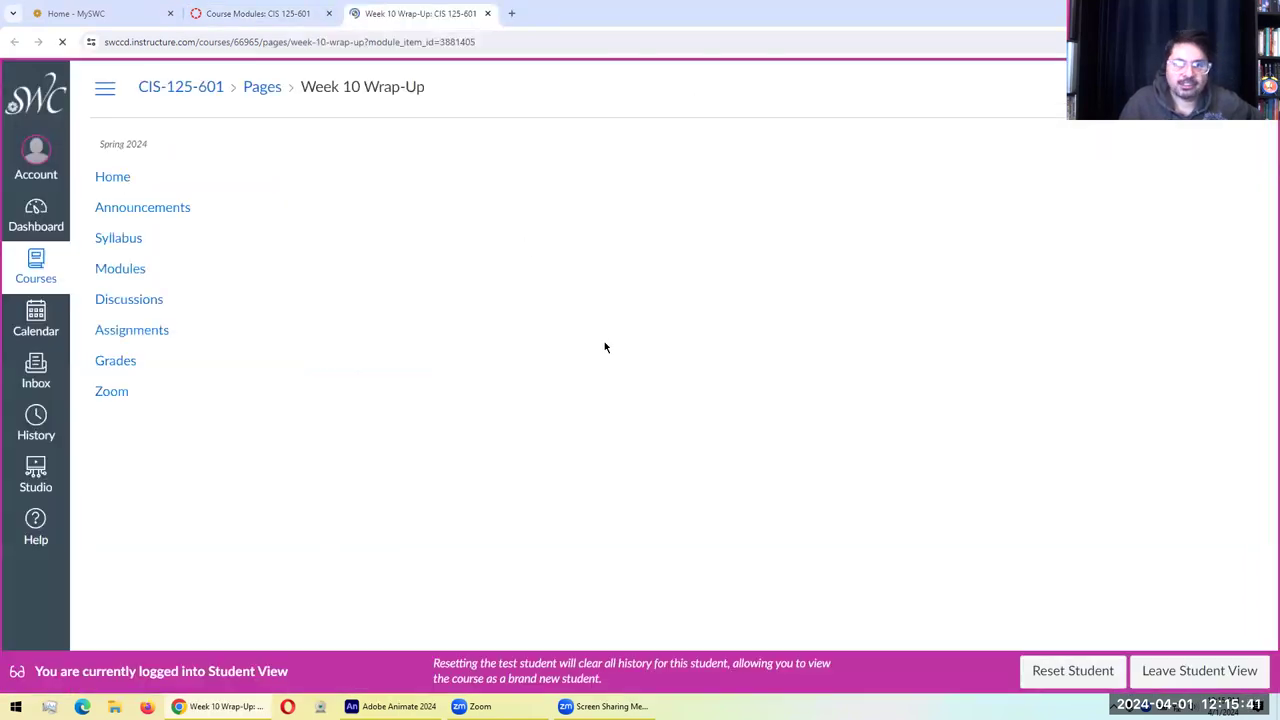
pyautogui.moveTo(349, 310); pyautogui.dragTo(504, 370)
pyautogui.moveTo(422, 444); pyautogui.dragTo(594, 450)
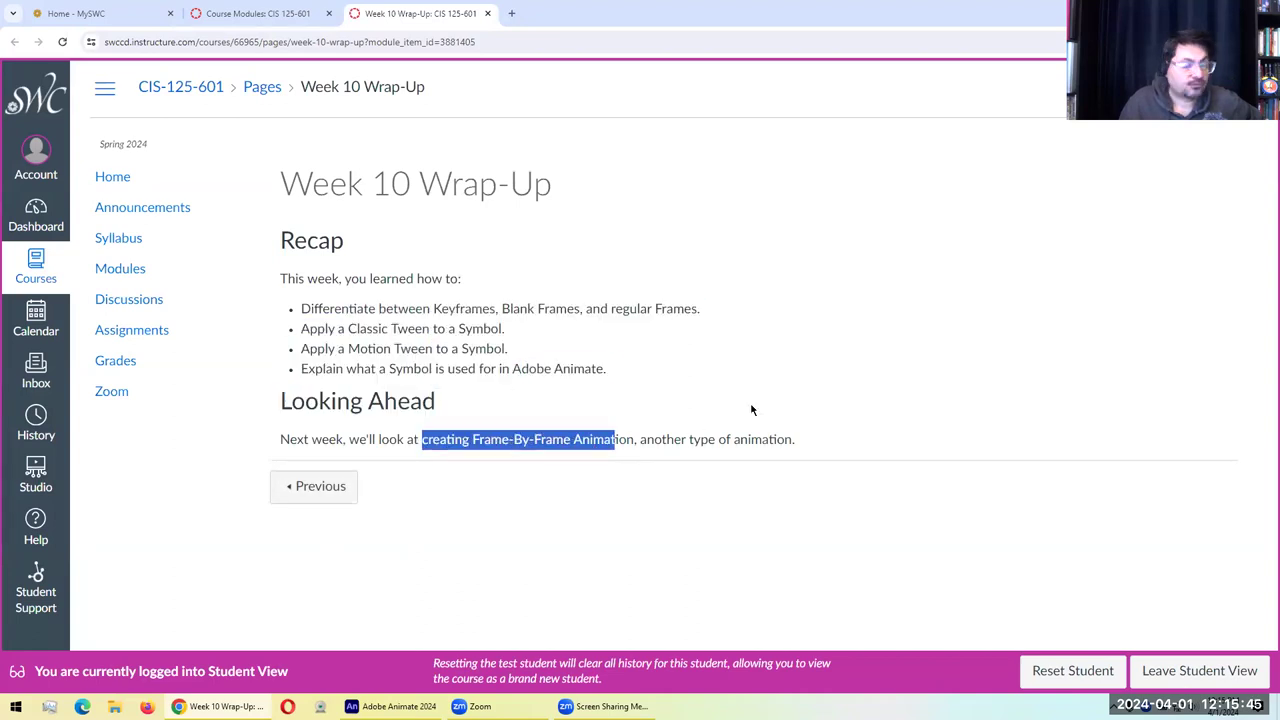
pyautogui.click(776, 375)
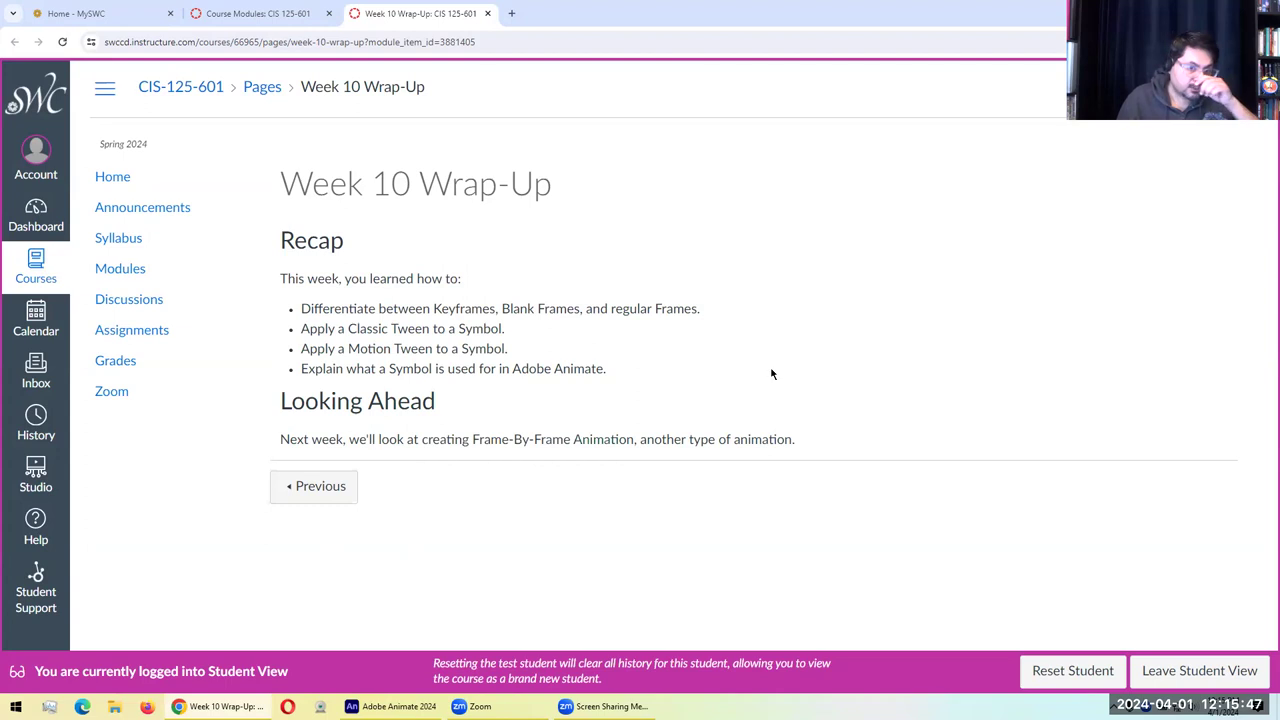
pyautogui.doubleClick(413, 328)
pyautogui.doubleClick(414, 348)
pyautogui.click(660, 384)
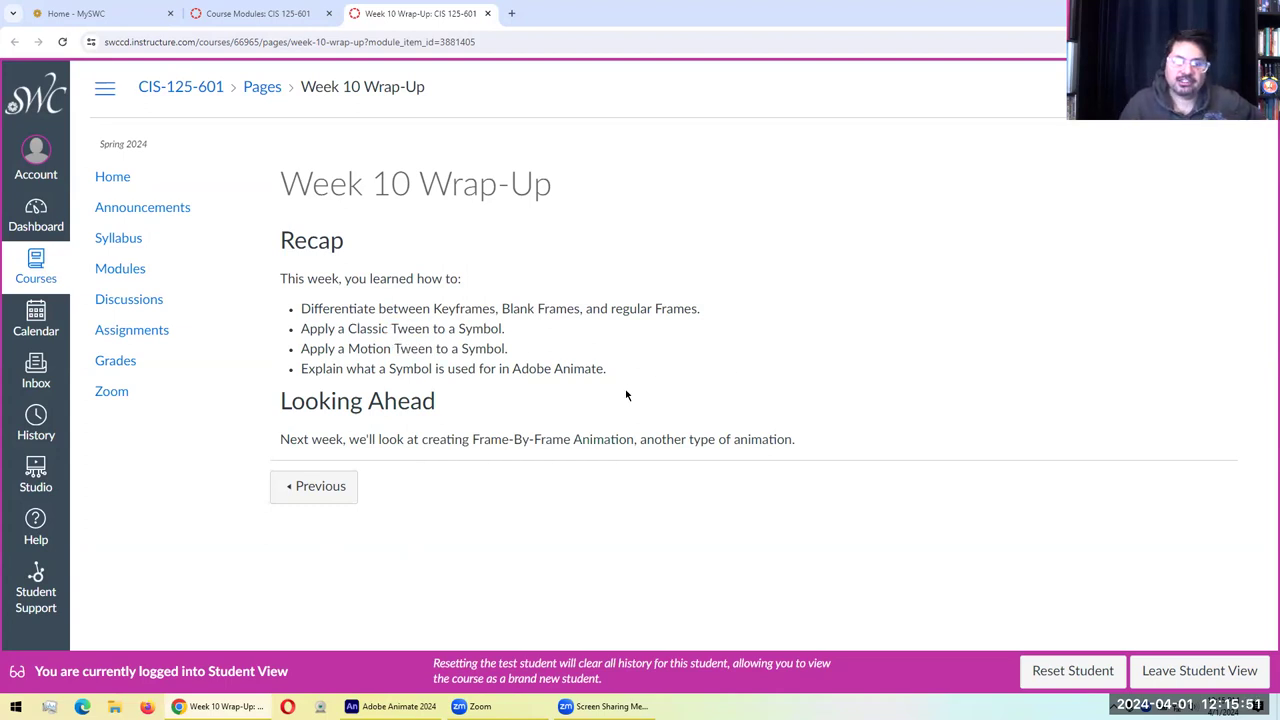
pyautogui.moveTo(468, 440); pyautogui.dragTo(622, 440)
pyautogui.click(700, 391)
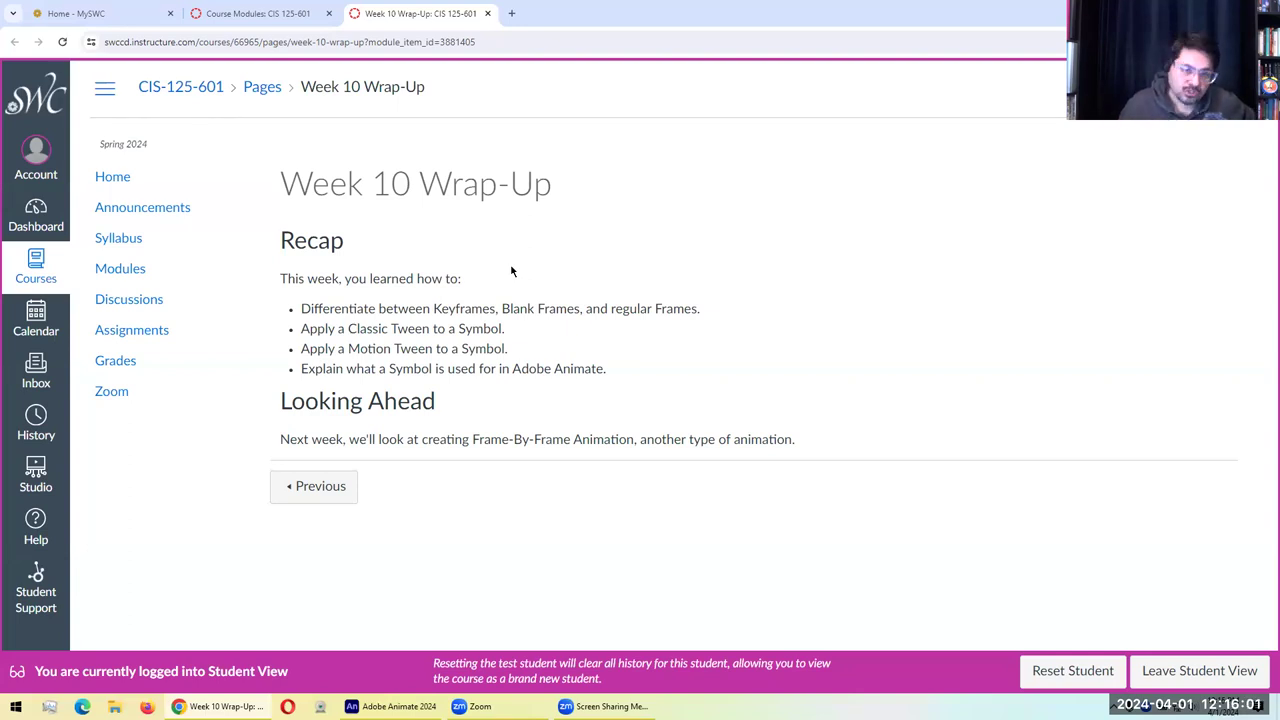
# Close the wrap-up page, reopen Week 10 Resources, and bring up the Animation Basics reading in its own tab
pyautogui.middleClick(426, 17)
pyautogui.click(390, 366)
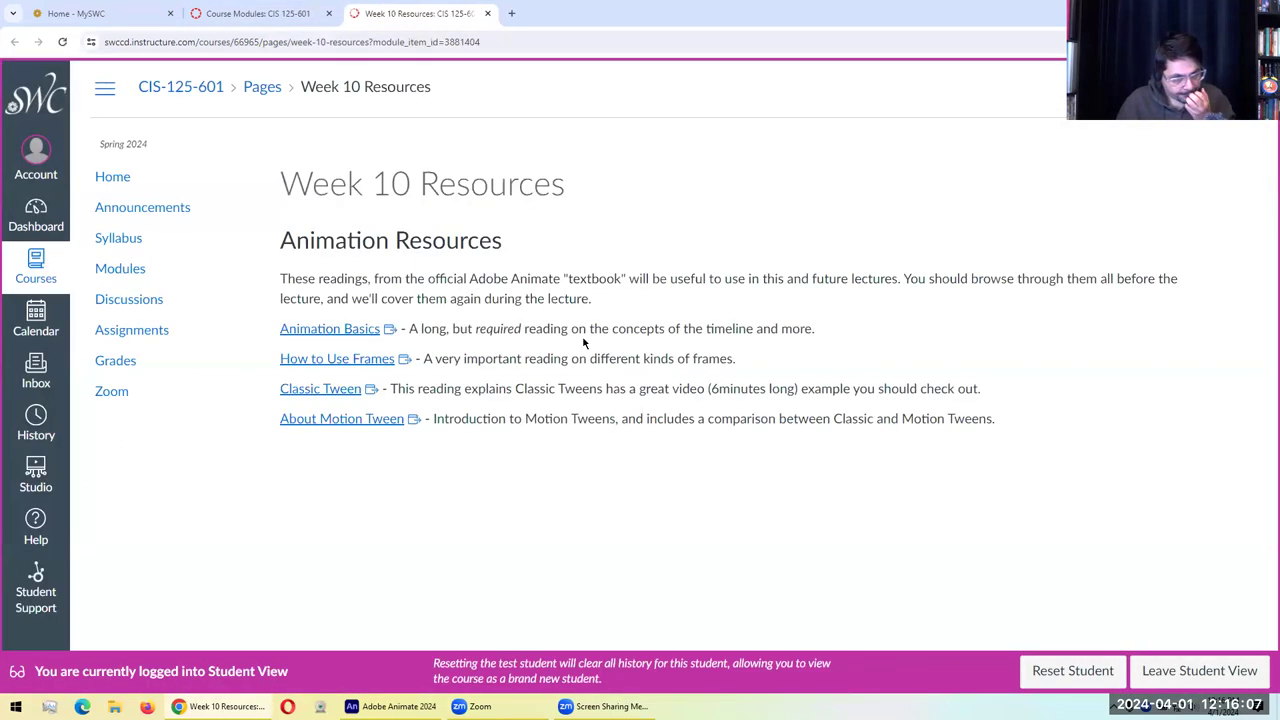
pyautogui.middleClick(356, 332)
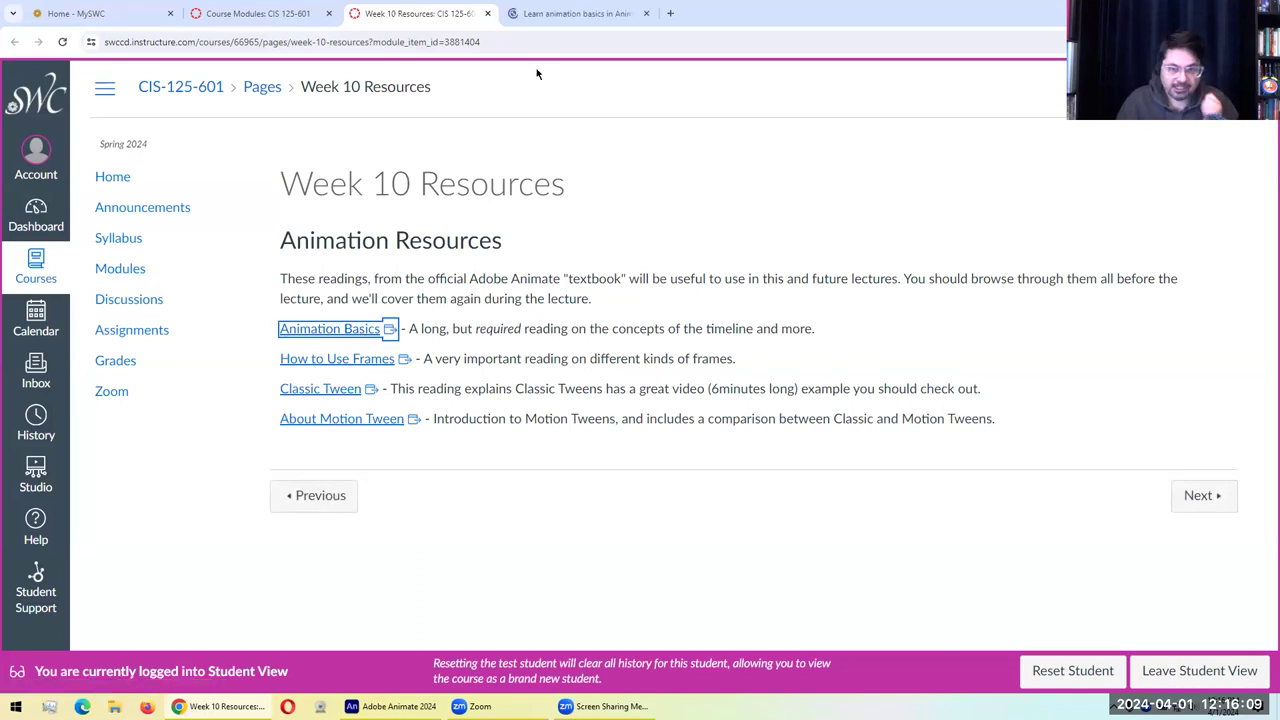
pyautogui.click(568, 10)
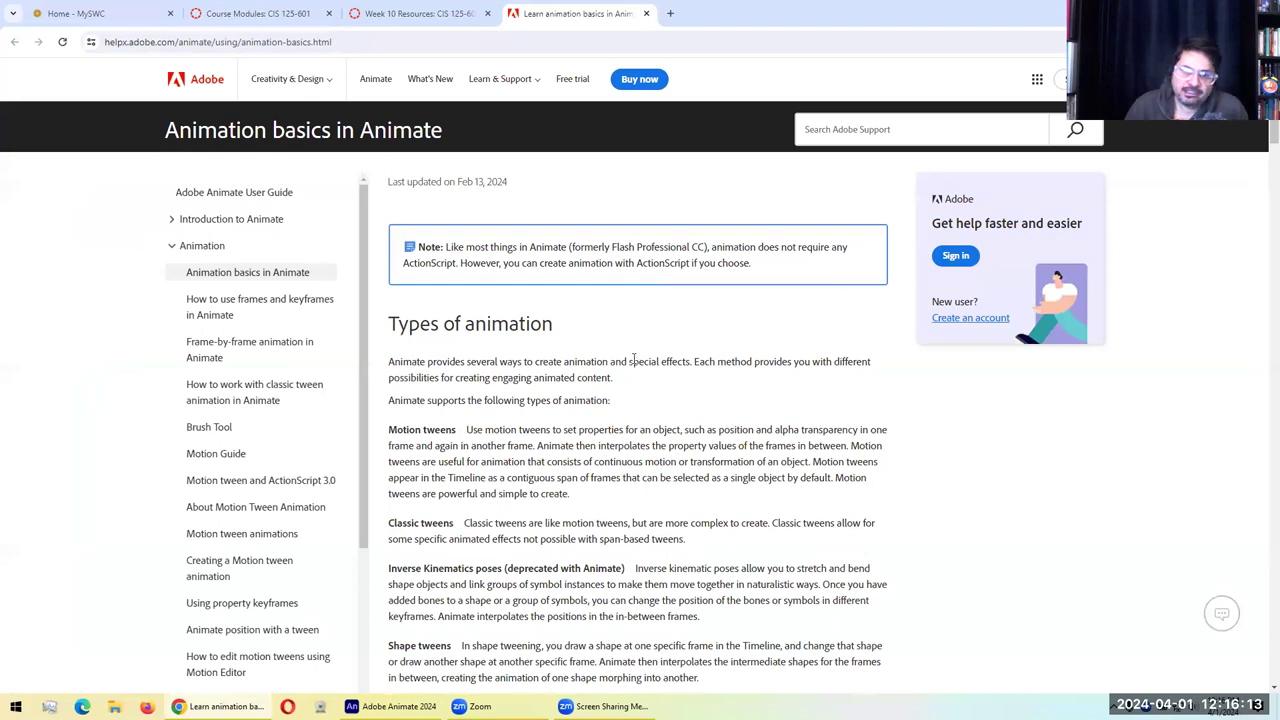
# Skim the Animation basics article and examine the motion tweens and classic tweens entries under Types of animation
pyautogui.scroll(-20, 636, 360)
pyautogui.scroll(10, 634, 366)
pyautogui.scroll(10, 632, 358)
pyautogui.scroll(-2, 632, 358)
pyautogui.scroll(-1, 528, 318)
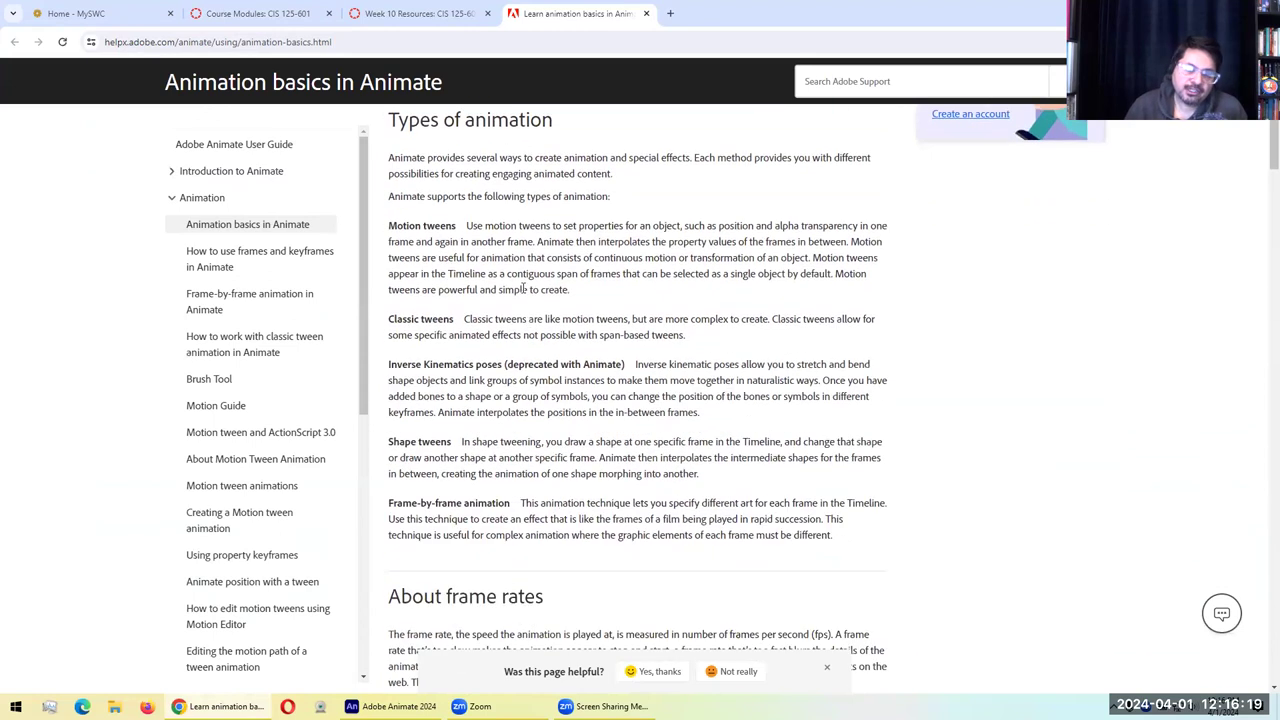
pyautogui.moveTo(395, 226); pyautogui.dragTo(454, 226)
pyautogui.click(417, 318)
pyautogui.moveTo(417, 318); pyautogui.dragTo(542, 318)
pyautogui.click(739, 310)
# Examine the Inverse Kinematics poses entry and its deprecation note under Types of animation
pyautogui.moveTo(396, 364); pyautogui.dragTo(598, 364)
pyautogui.click(676, 315)
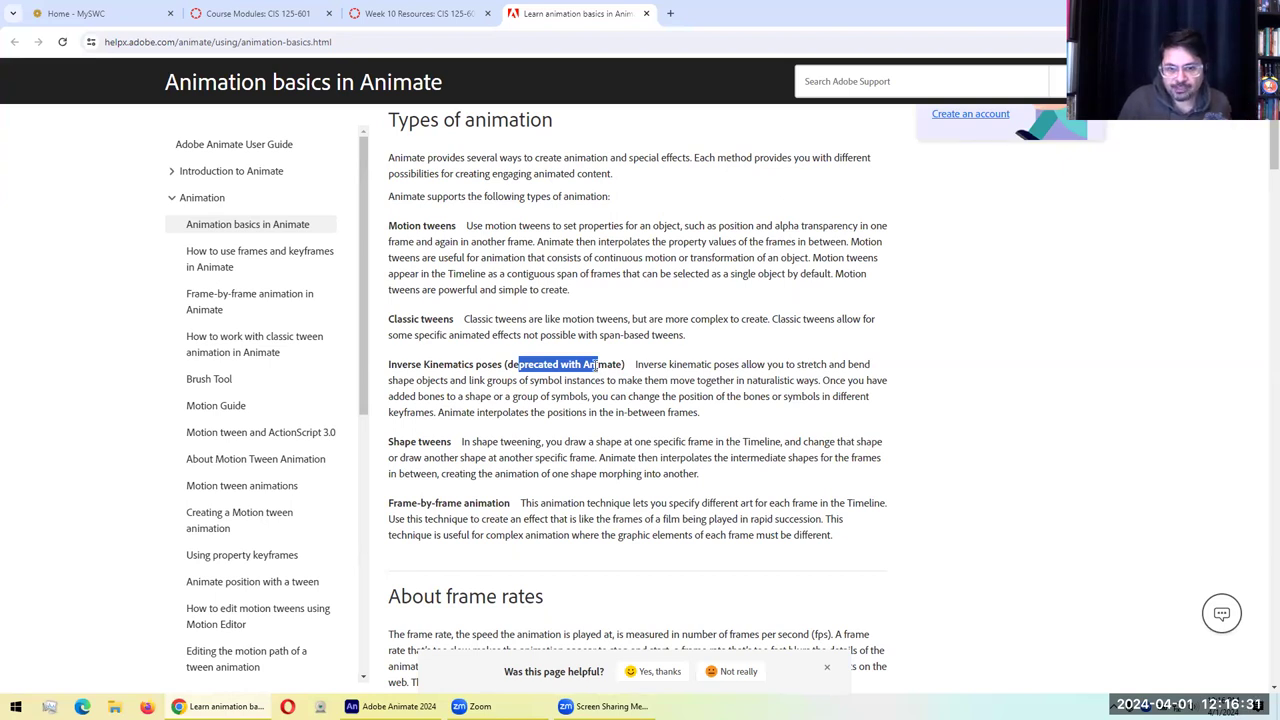
pyautogui.click(704, 396)
pyautogui.moveTo(401, 364); pyautogui.dragTo(533, 364)
pyautogui.click(609, 418)
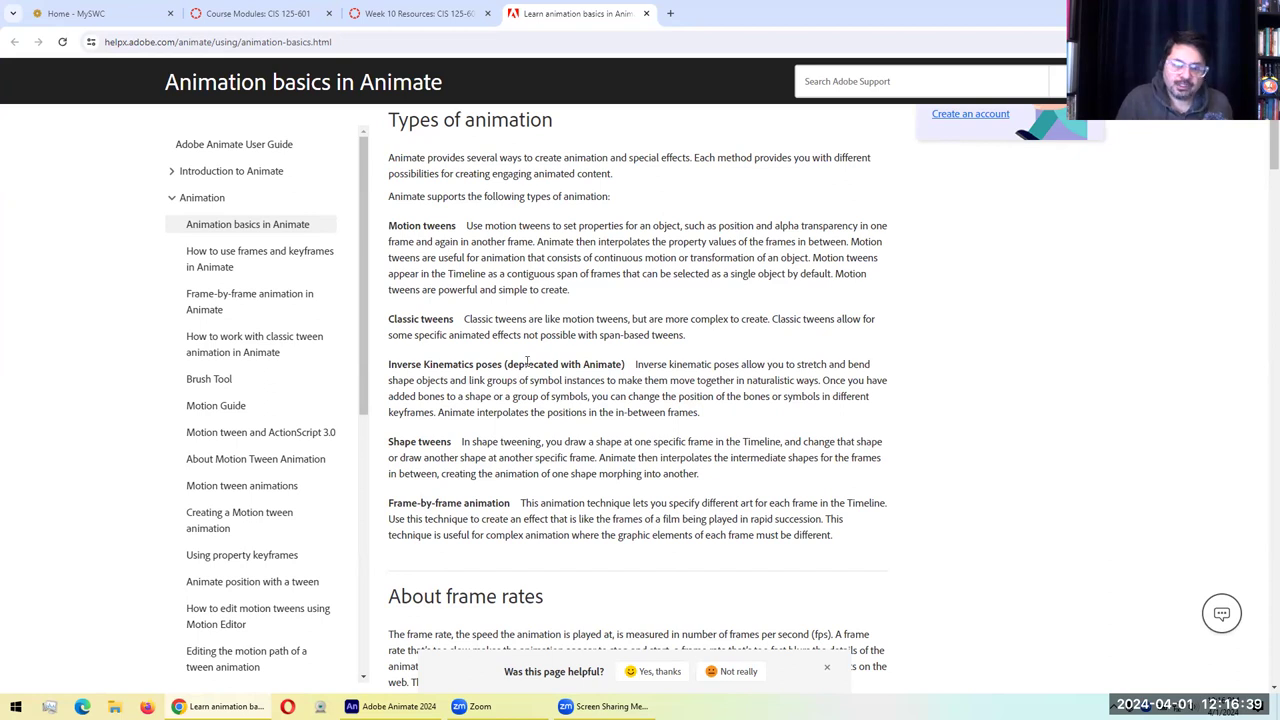
pyautogui.moveTo(503, 364); pyautogui.dragTo(572, 366)
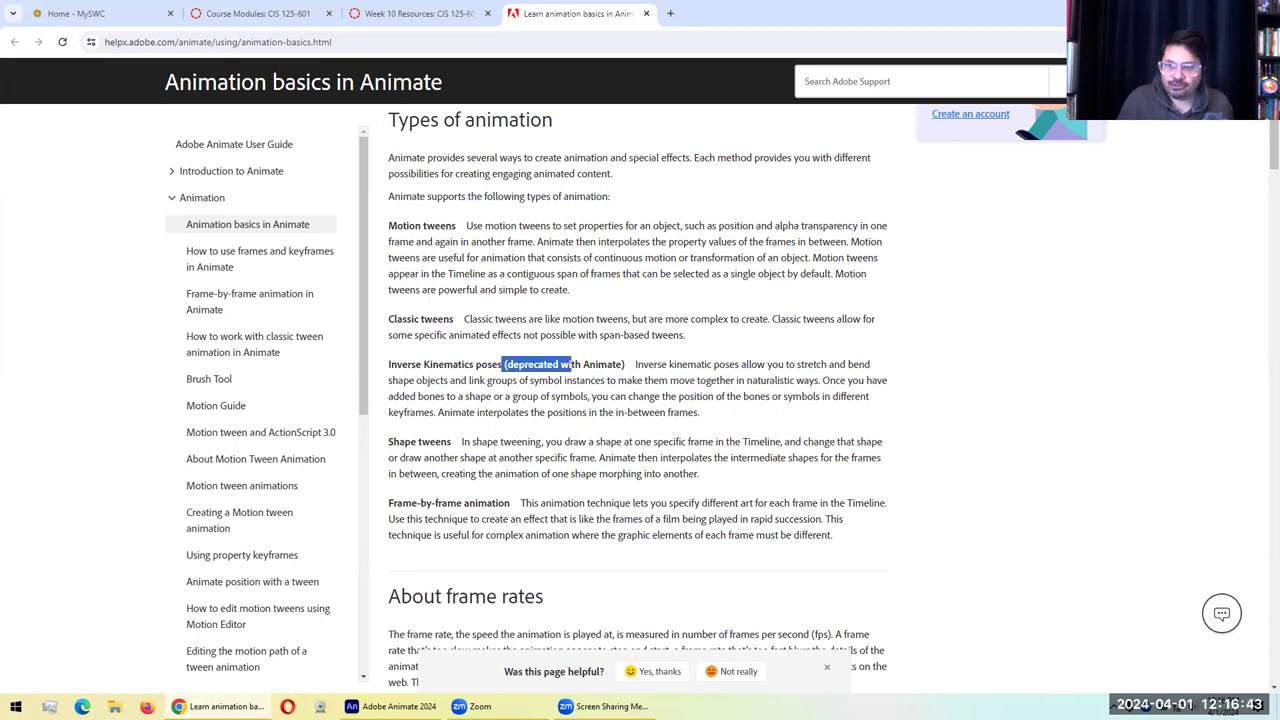
pyautogui.click(515, 442)
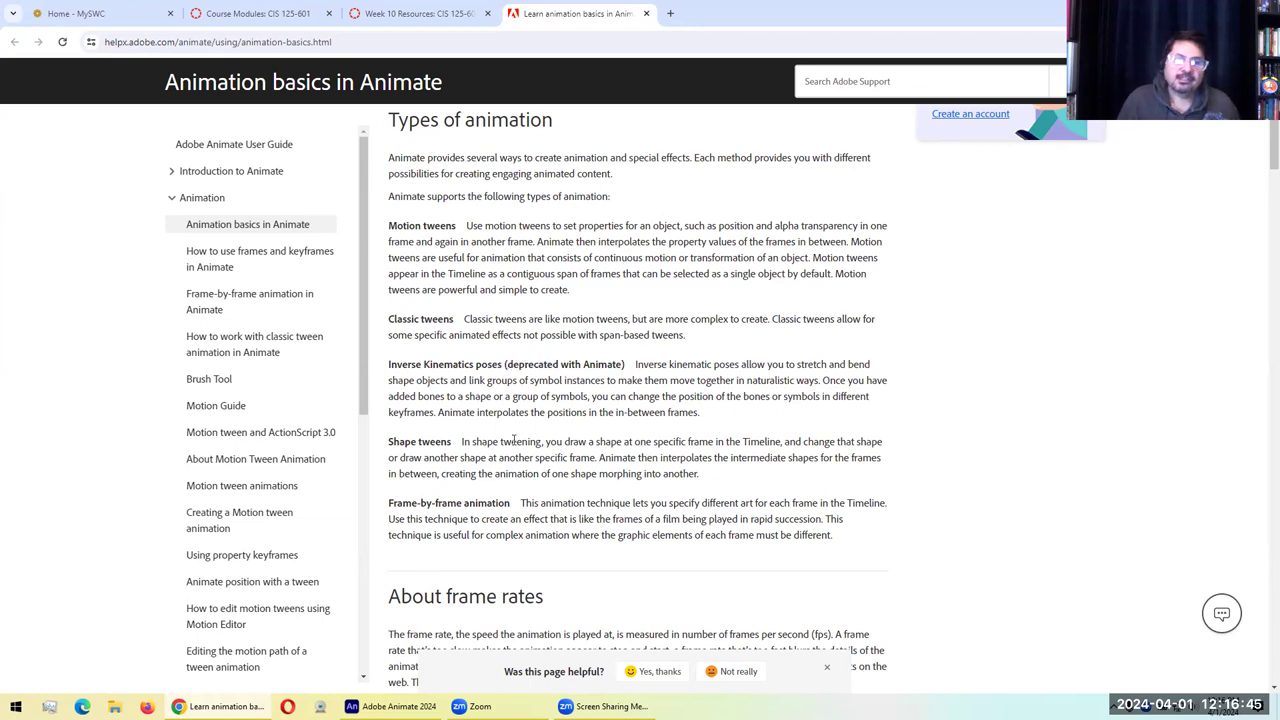
# Examine the Shape tweens and Frame-by-frame animation descriptions under Types of animation
pyautogui.moveTo(404, 441); pyautogui.dragTo(562, 442)
pyautogui.click(536, 457)
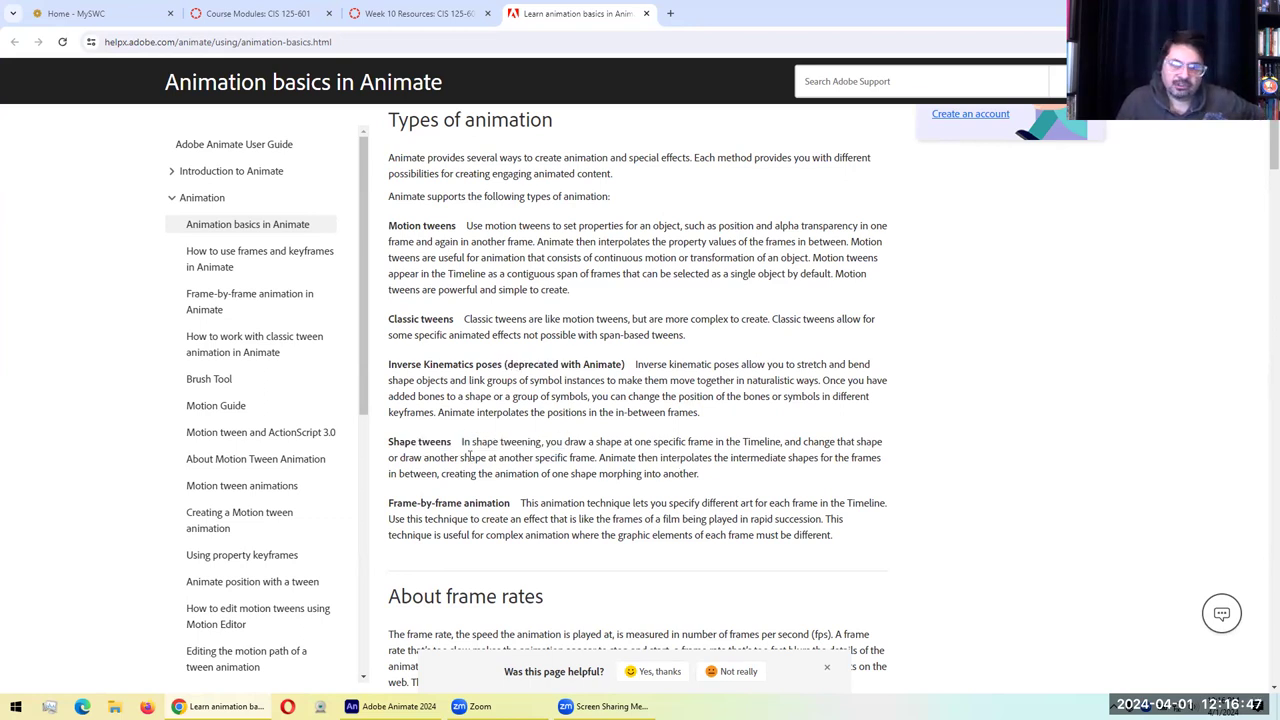
pyautogui.moveTo(434, 441); pyautogui.dragTo(615, 473)
pyautogui.click(780, 459)
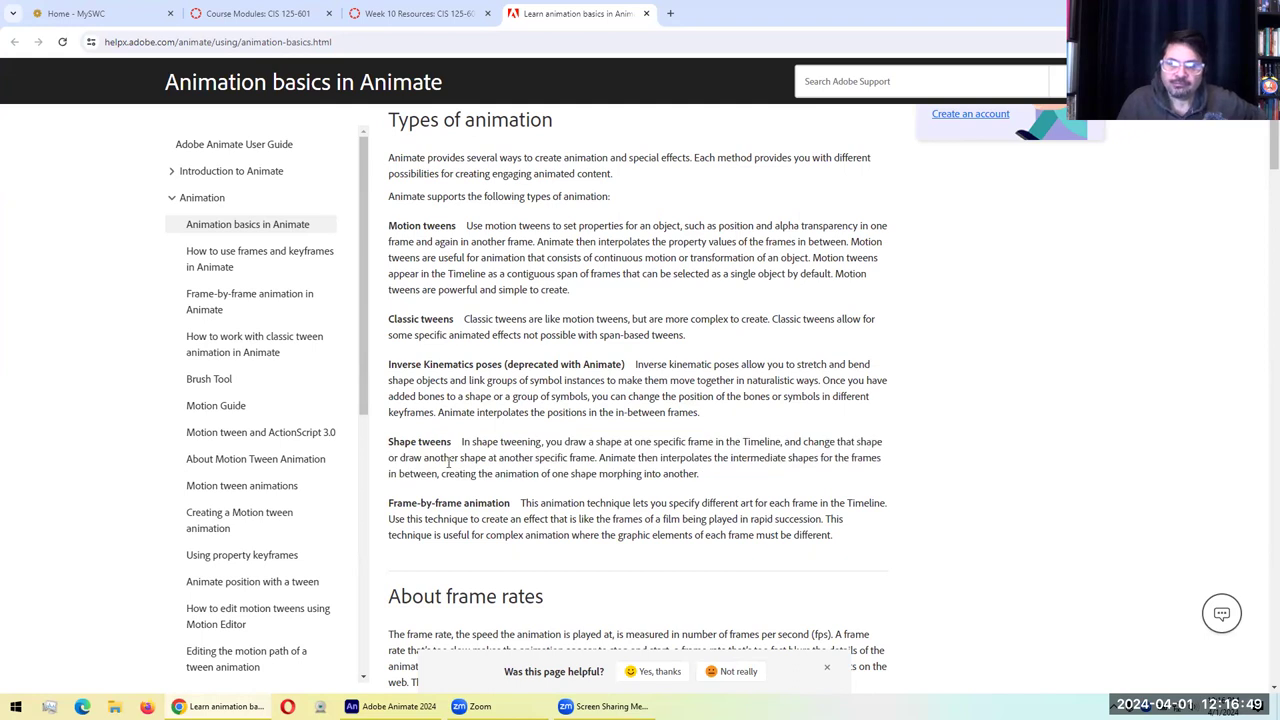
pyautogui.moveTo(443, 442); pyautogui.dragTo(628, 477)
pyautogui.click(628, 477)
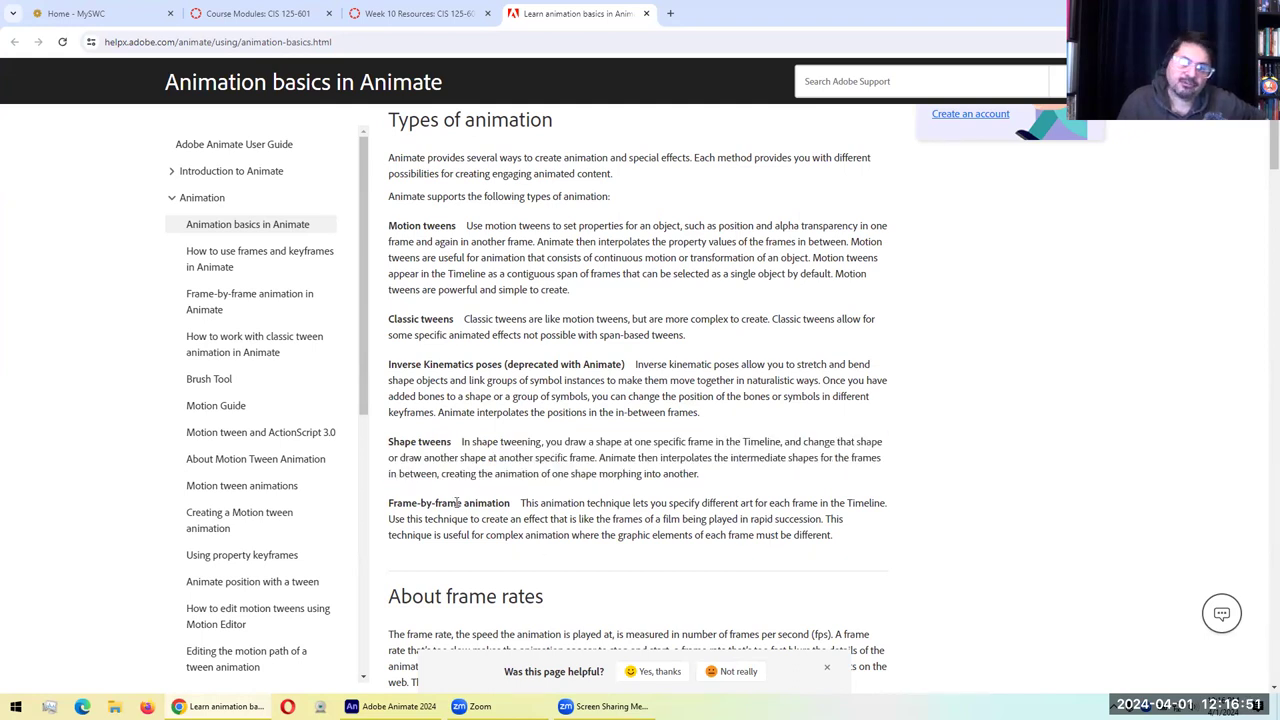
pyautogui.moveTo(443, 503); pyautogui.dragTo(695, 537)
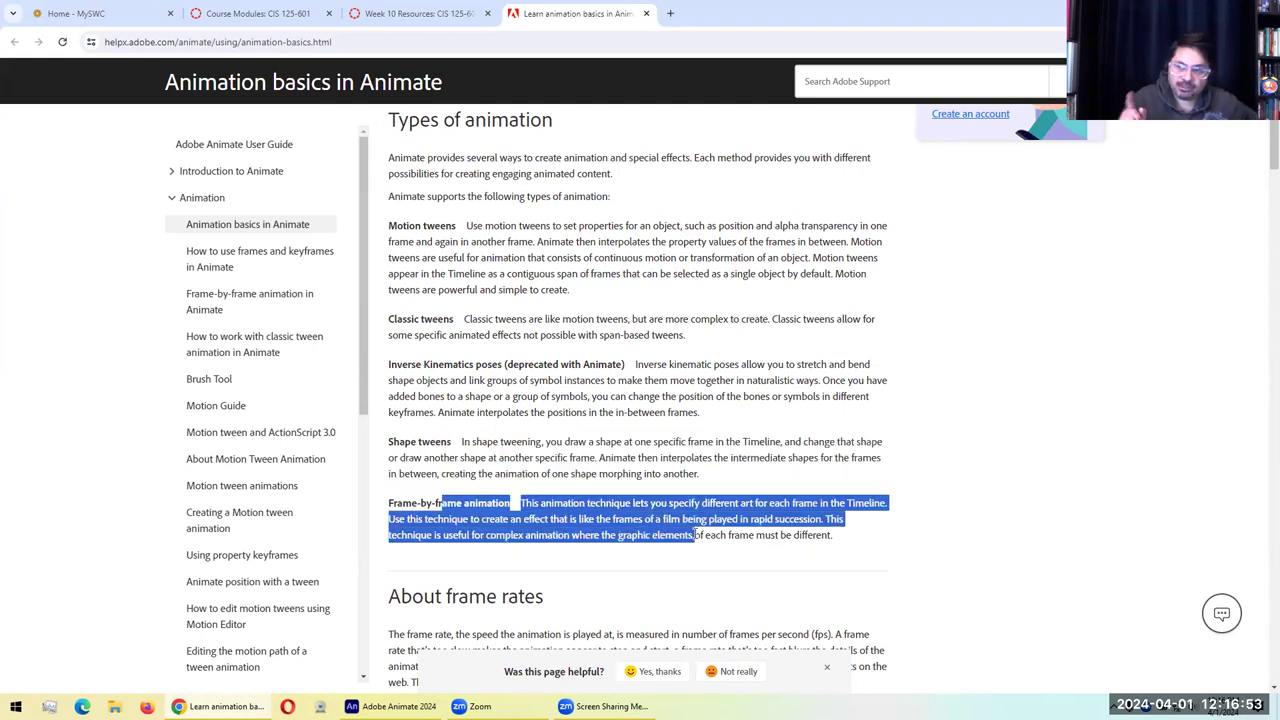
pyautogui.click(696, 535)
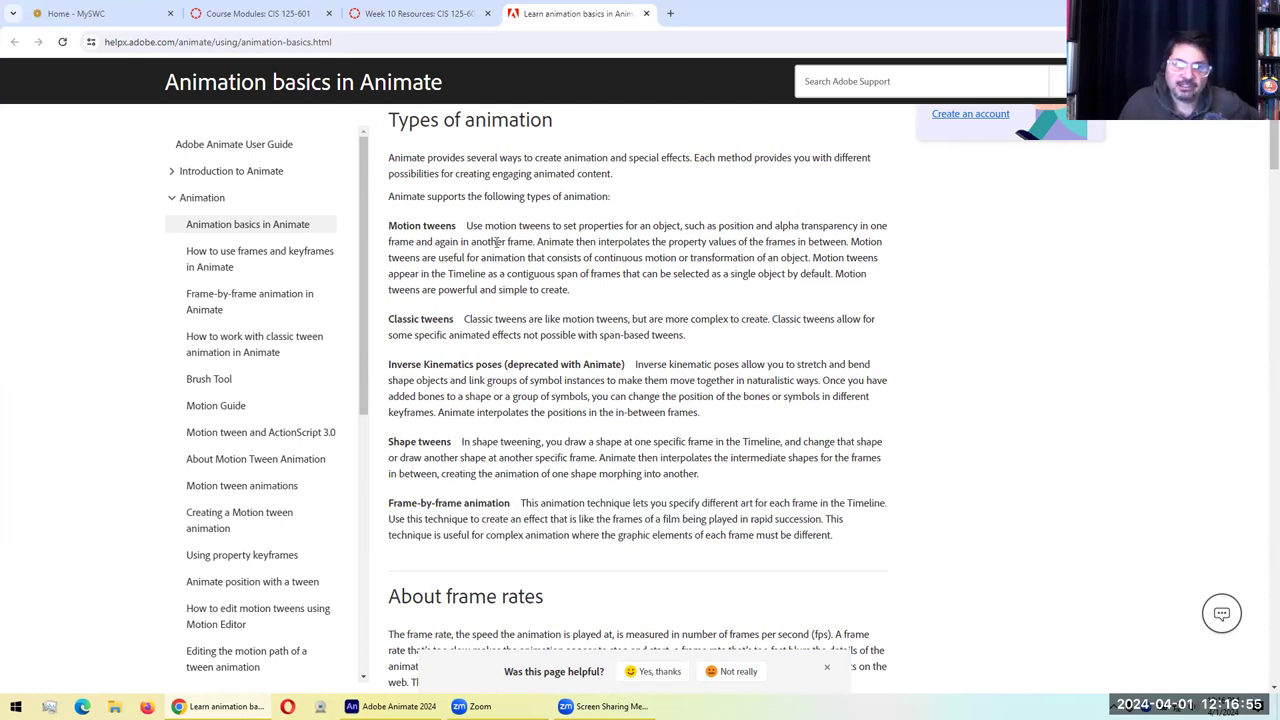
# Review the full range of animation types, highlighting from the Motion tweens description through Frame-by-frame animation
pyautogui.moveTo(493, 226); pyautogui.dragTo(510, 258)
pyautogui.moveTo(622, 519); pyautogui.dragTo(622, 519)
pyautogui.click(578, 291)
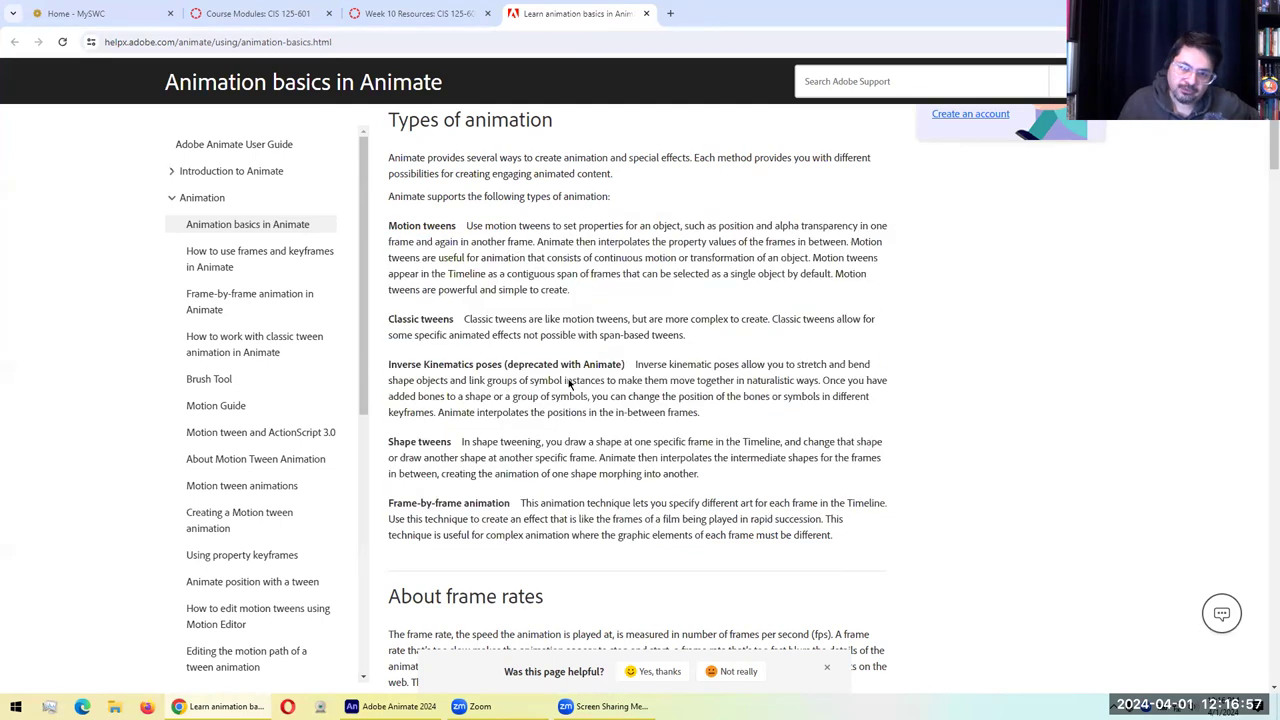
pyautogui.moveTo(552, 227); pyautogui.dragTo(615, 525)
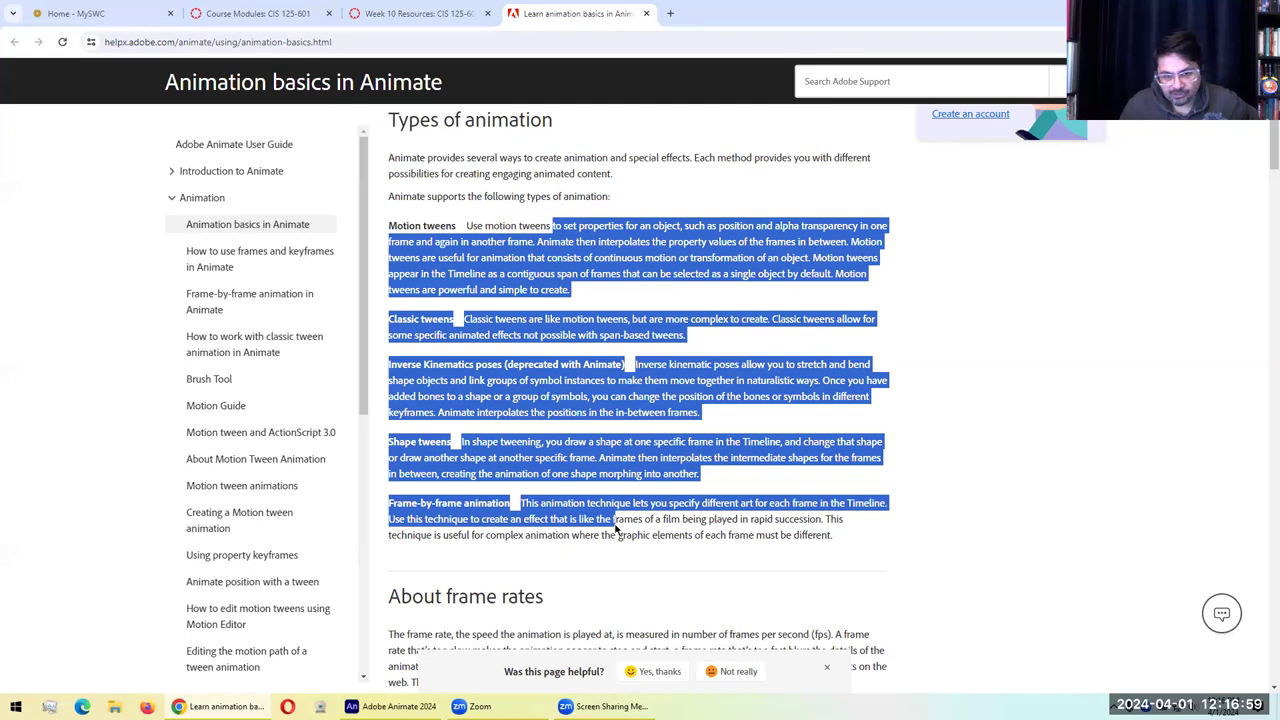
# Examine the introductory paragraph of the About frame rates section below the types of animation
pyautogui.click(694, 556)
pyautogui.scroll(-2, 700, 520)
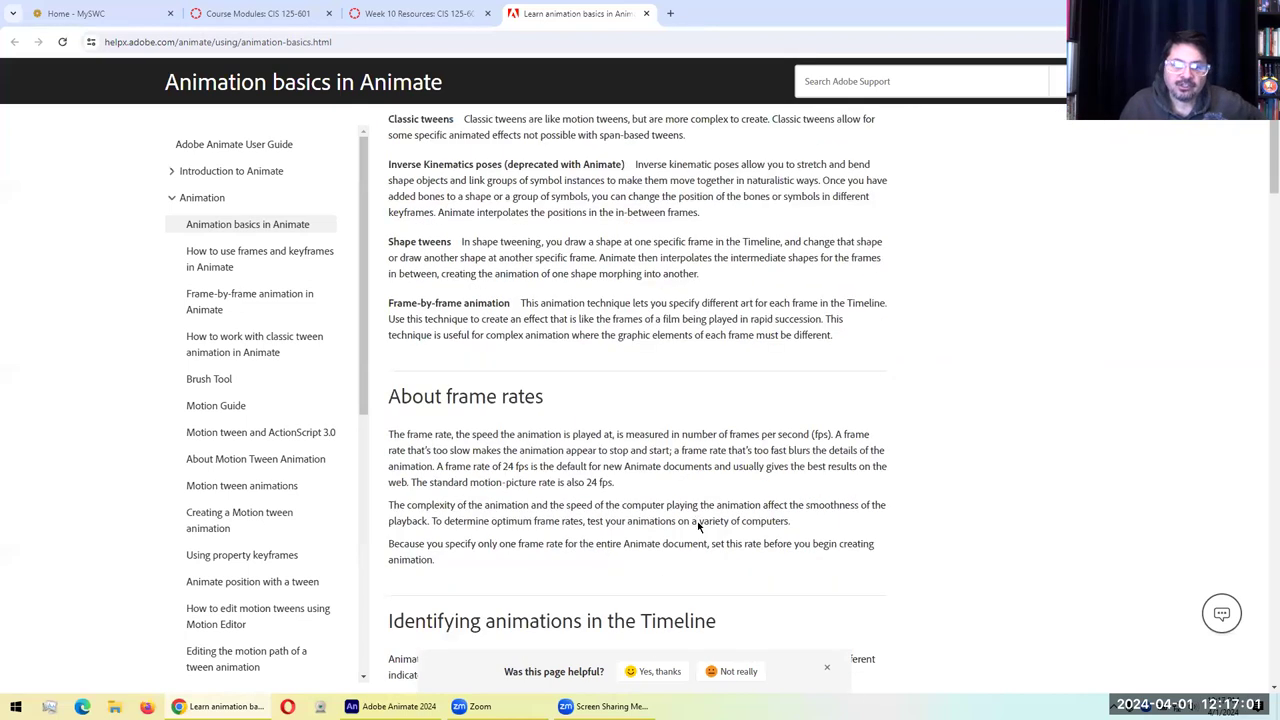
pyautogui.scroll(-1, 698, 527)
pyautogui.moveTo(412, 330); pyautogui.dragTo(578, 338)
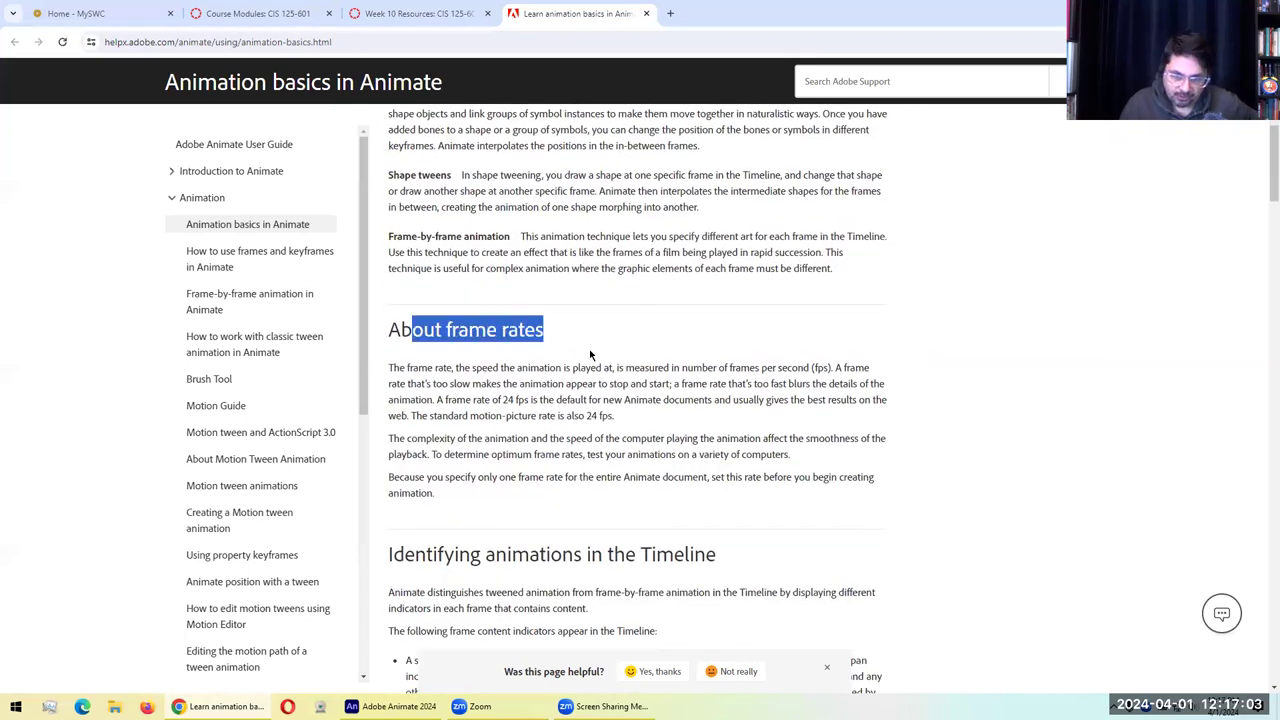
pyautogui.click(701, 451)
pyautogui.moveTo(448, 399); pyautogui.dragTo(638, 400)
pyautogui.click(704, 431)
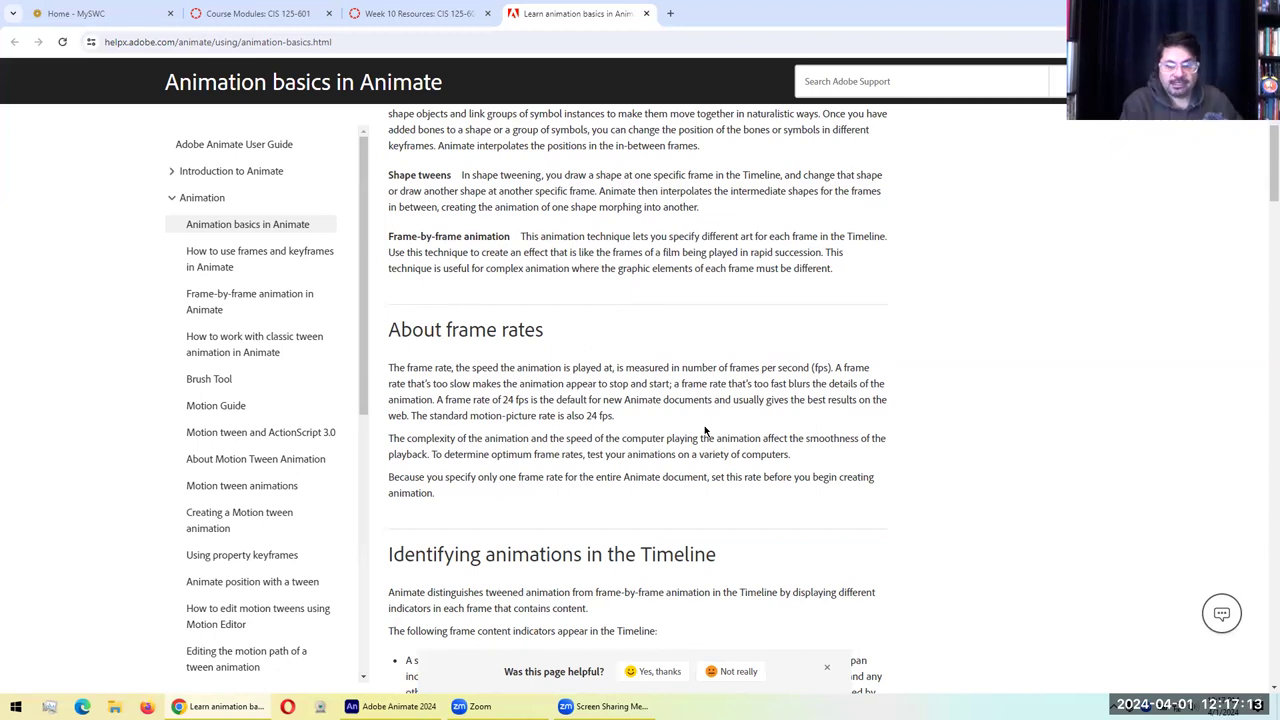
# Examine the 24 fps frame rate value in the About frame rates section
pyautogui.moveTo(481, 400); pyautogui.dragTo(547, 405)
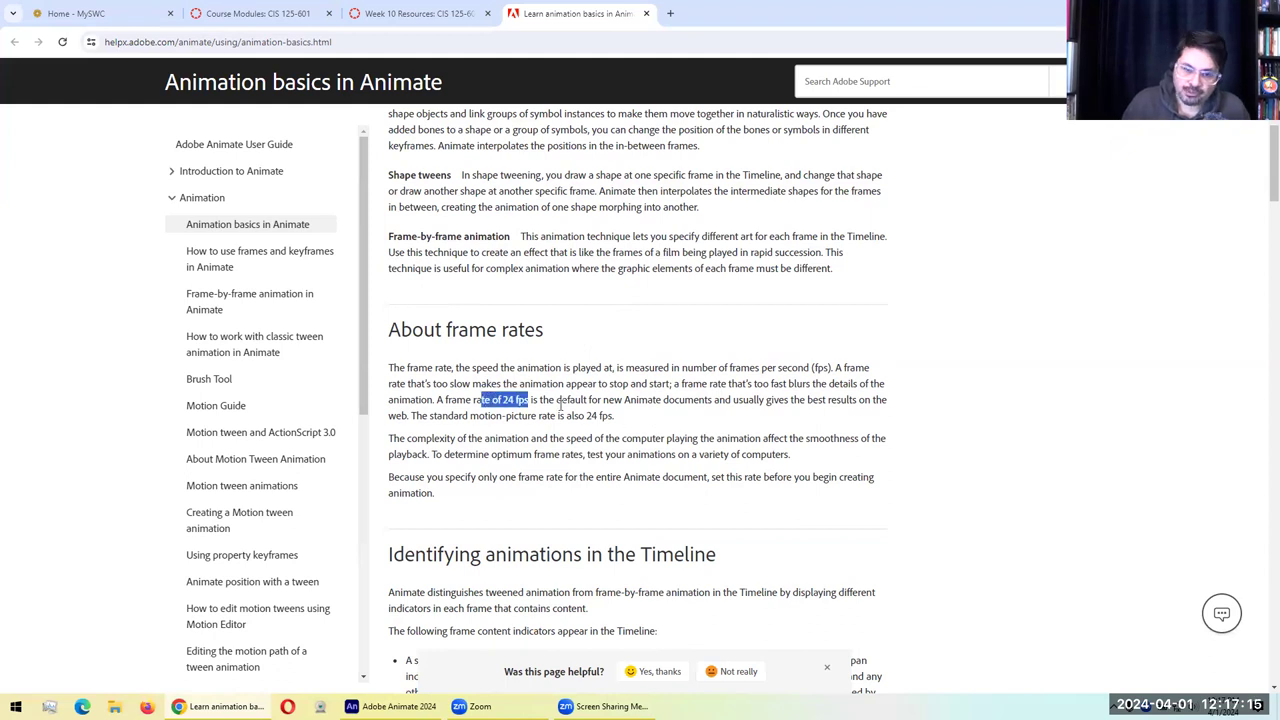
pyautogui.click(680, 435)
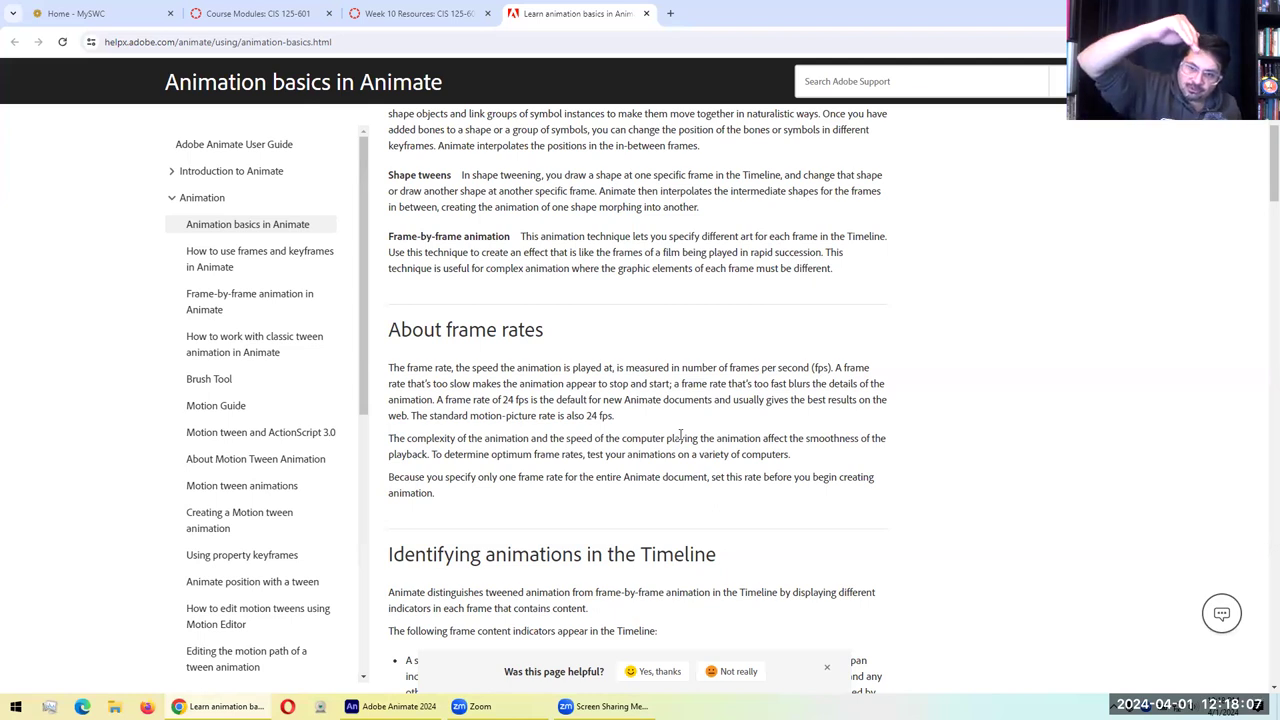
pyautogui.doubleClick(508, 400)
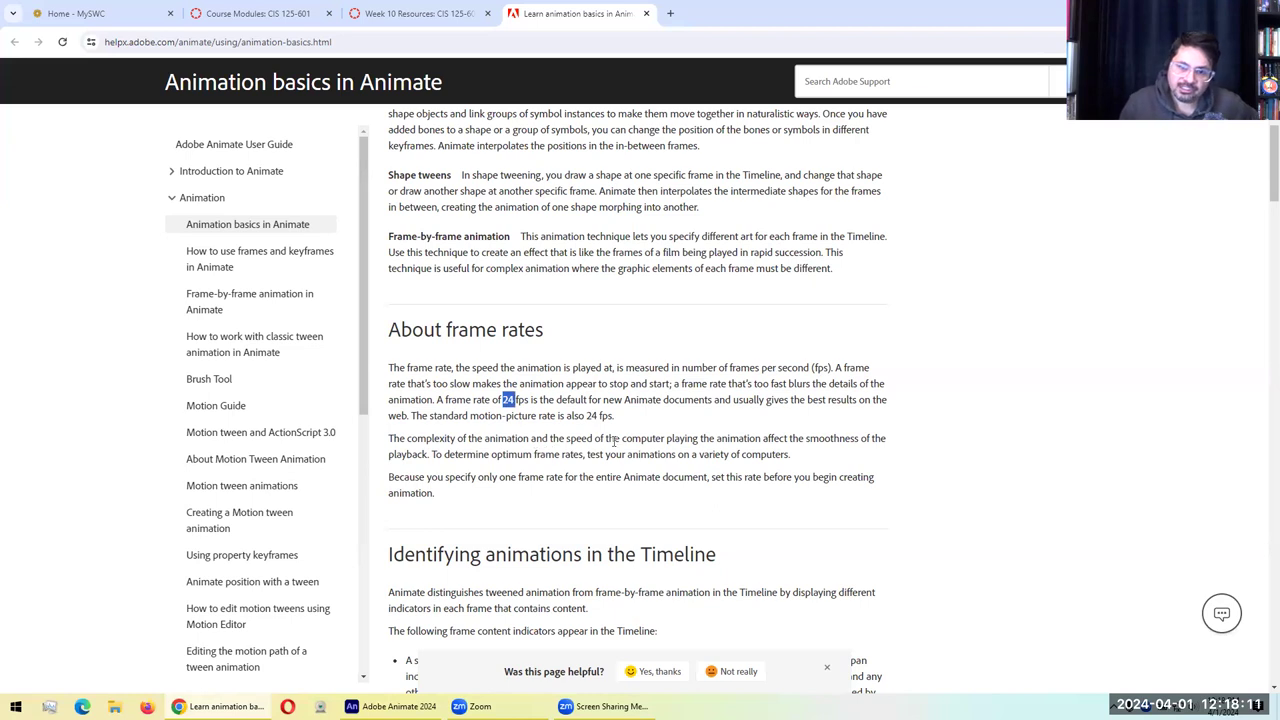
pyautogui.click(666, 427)
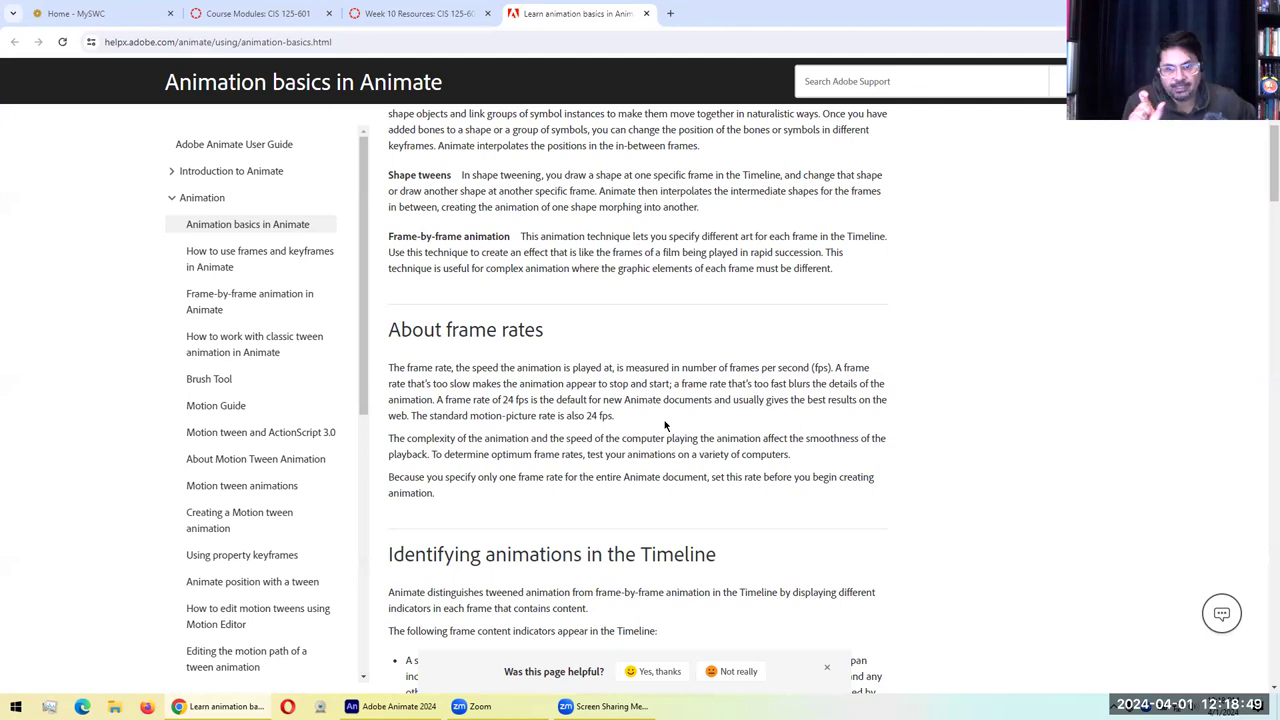
pyautogui.moveTo(498, 400); pyautogui.dragTo(568, 400)
pyautogui.click(560, 400)
pyautogui.click(625, 411)
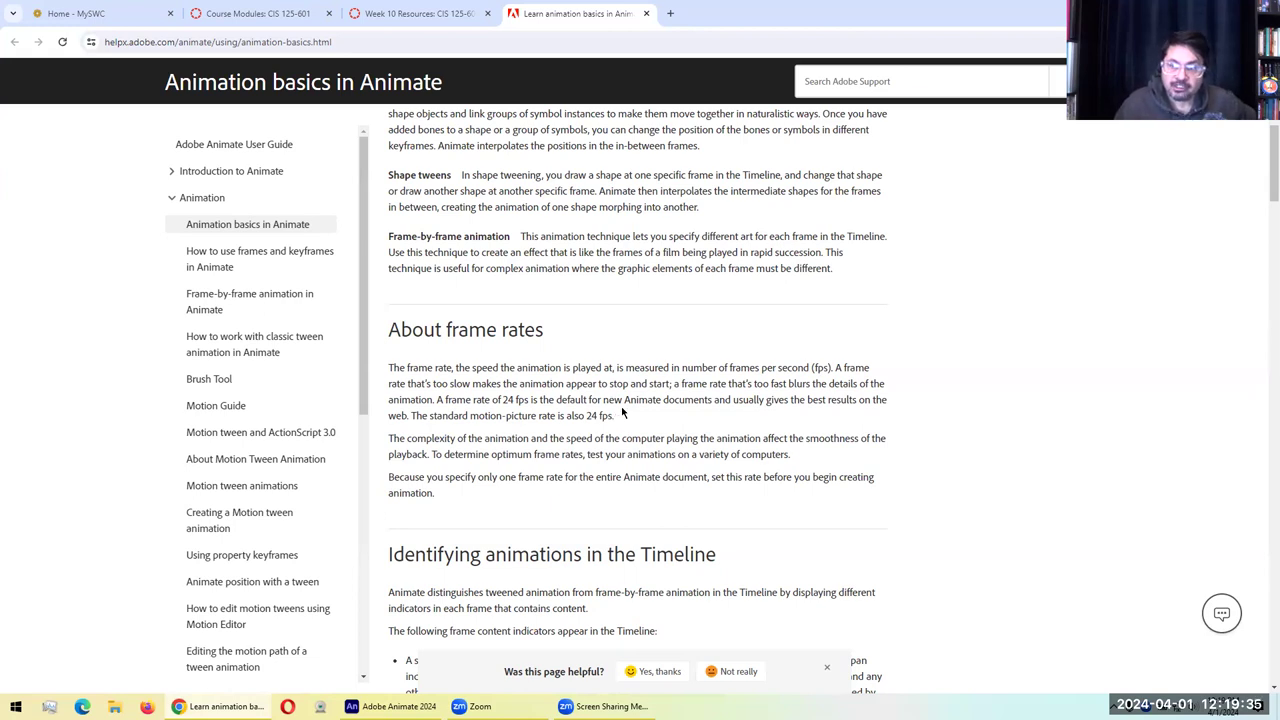
# Highlight the statement naming 24 fps as the default rate for new Animate documents
pyautogui.moveTo(473, 400); pyautogui.dragTo(585, 401)
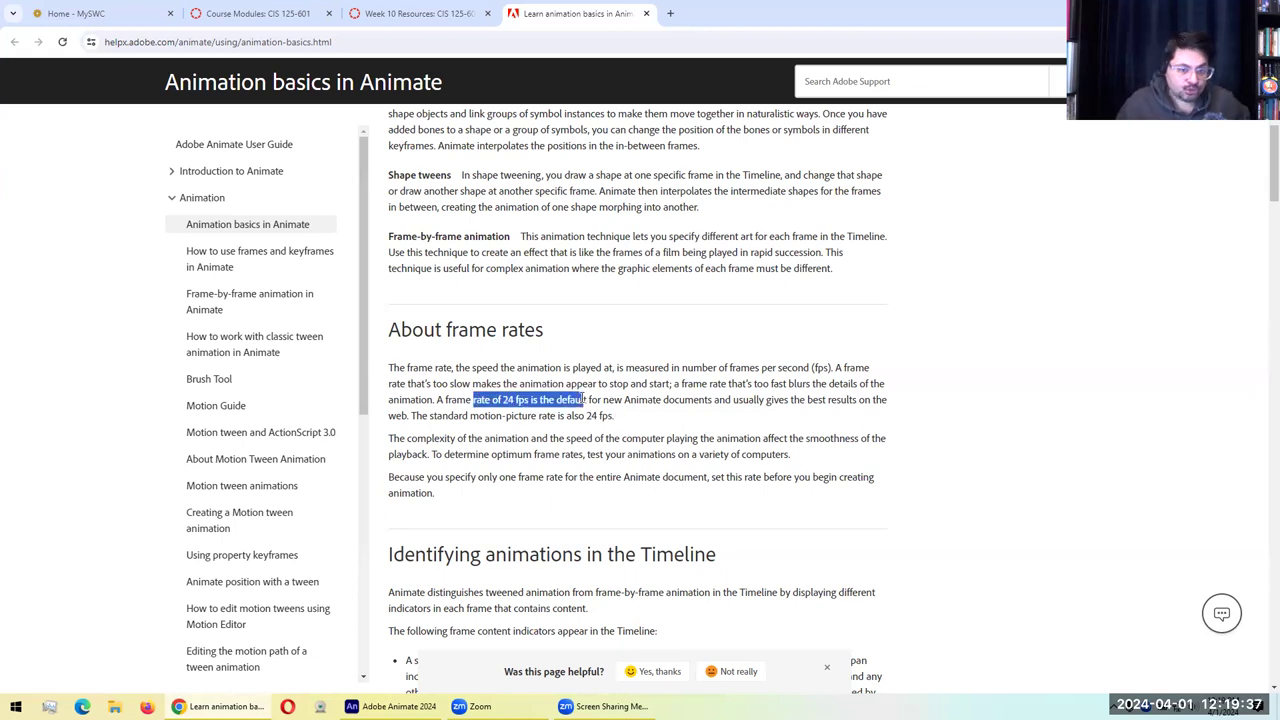
pyautogui.click(500, 398)
pyautogui.moveTo(473, 400); pyautogui.dragTo(606, 402)
pyautogui.click(498, 396)
pyautogui.moveTo(474, 400); pyautogui.dragTo(586, 401)
pyautogui.click(684, 410)
pyautogui.moveTo(500, 404); pyautogui.dragTo(554, 400)
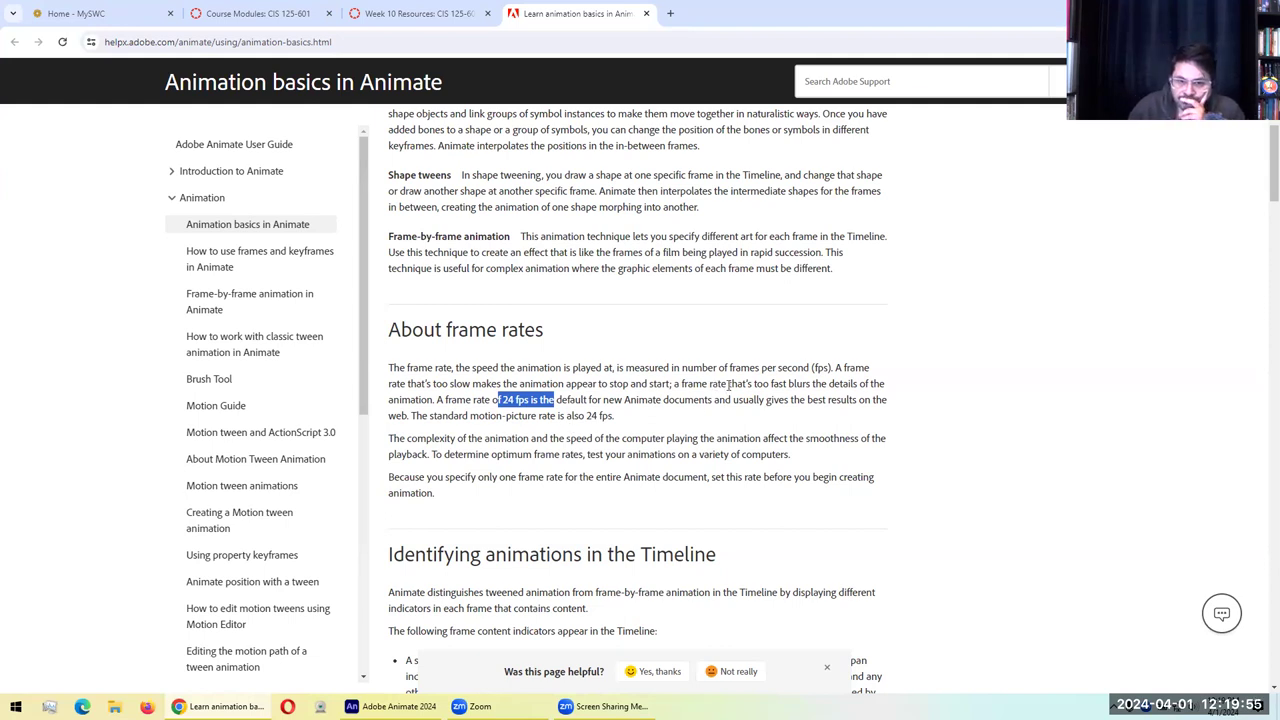
# Highlight the standard motion-picture rate at the end of the first frame rates paragraph
pyautogui.scroll(-1, 729, 385)
pyautogui.click(556, 340)
pyautogui.moveTo(570, 349); pyautogui.dragTo(656, 355)
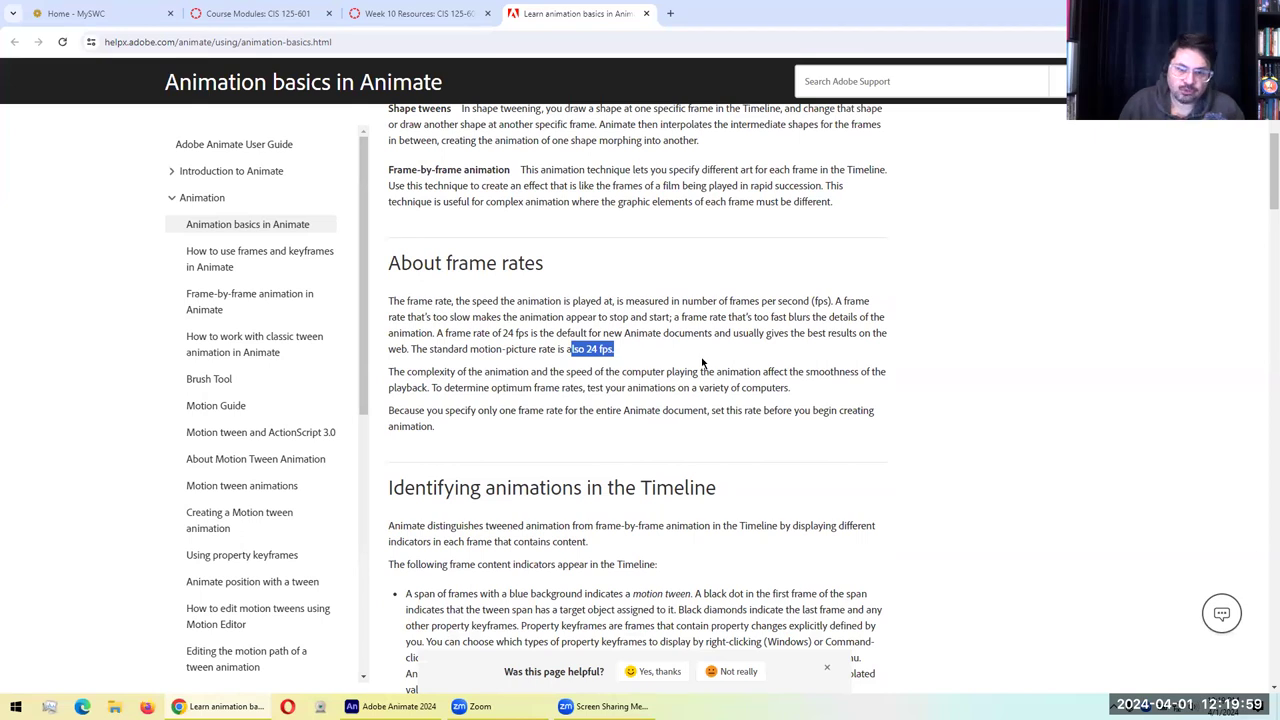
# Examine the Identifying animations in the Timeline section, including its motion tween indicators
pyautogui.scroll(-3, 724, 377)
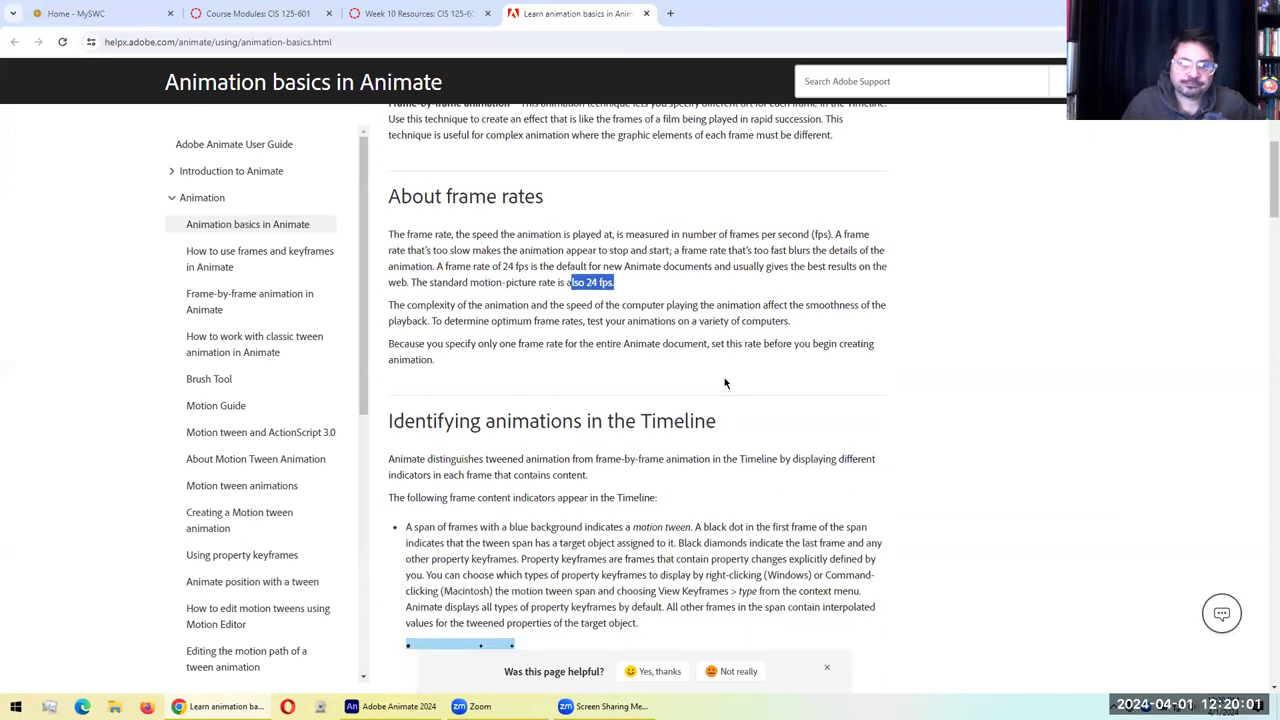
pyautogui.moveTo(512, 364); pyautogui.dragTo(670, 473)
pyautogui.click(532, 392)
pyautogui.moveTo(430, 285); pyautogui.dragTo(725, 288)
pyautogui.click(713, 433)
pyautogui.doubleClick(671, 285)
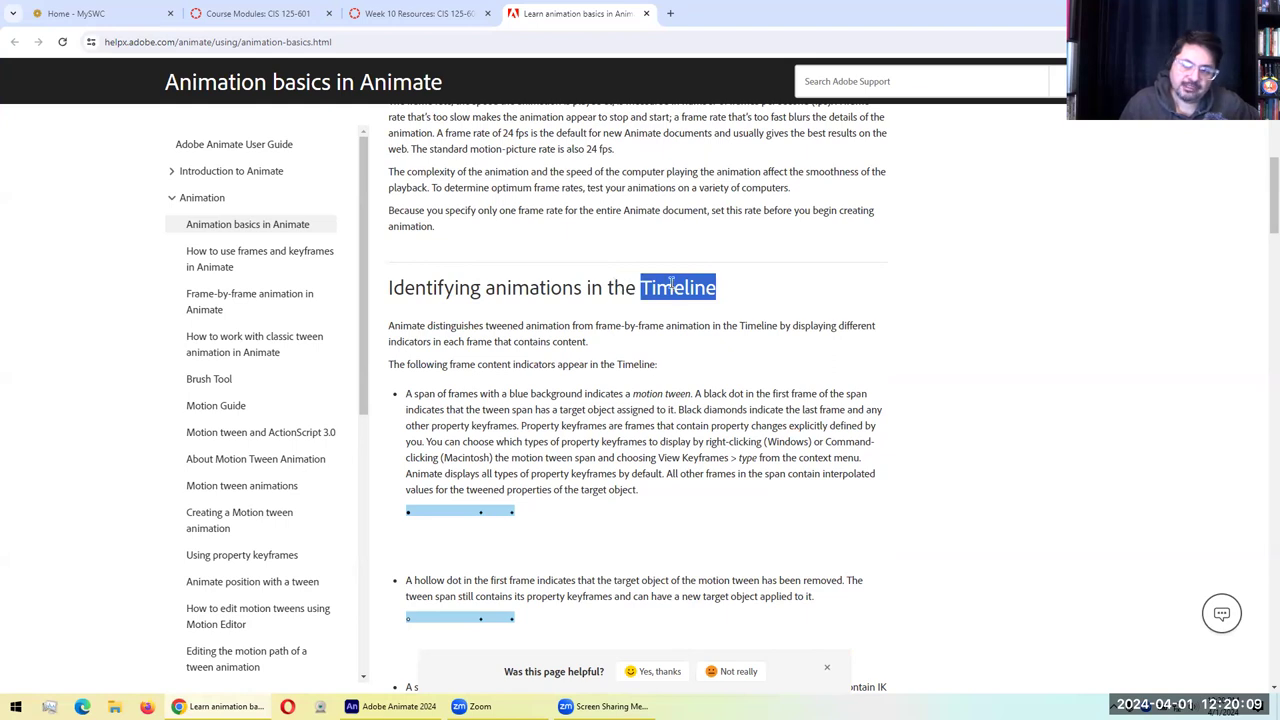
pyautogui.scroll(-2, 663, 349)
pyautogui.moveTo(480, 260); pyautogui.dragTo(552, 447)
pyautogui.click(708, 545)
# Skim the remaining Timeline frame indicators and review the About layers in tweened animation section
pyautogui.scroll(-3, 651, 386)
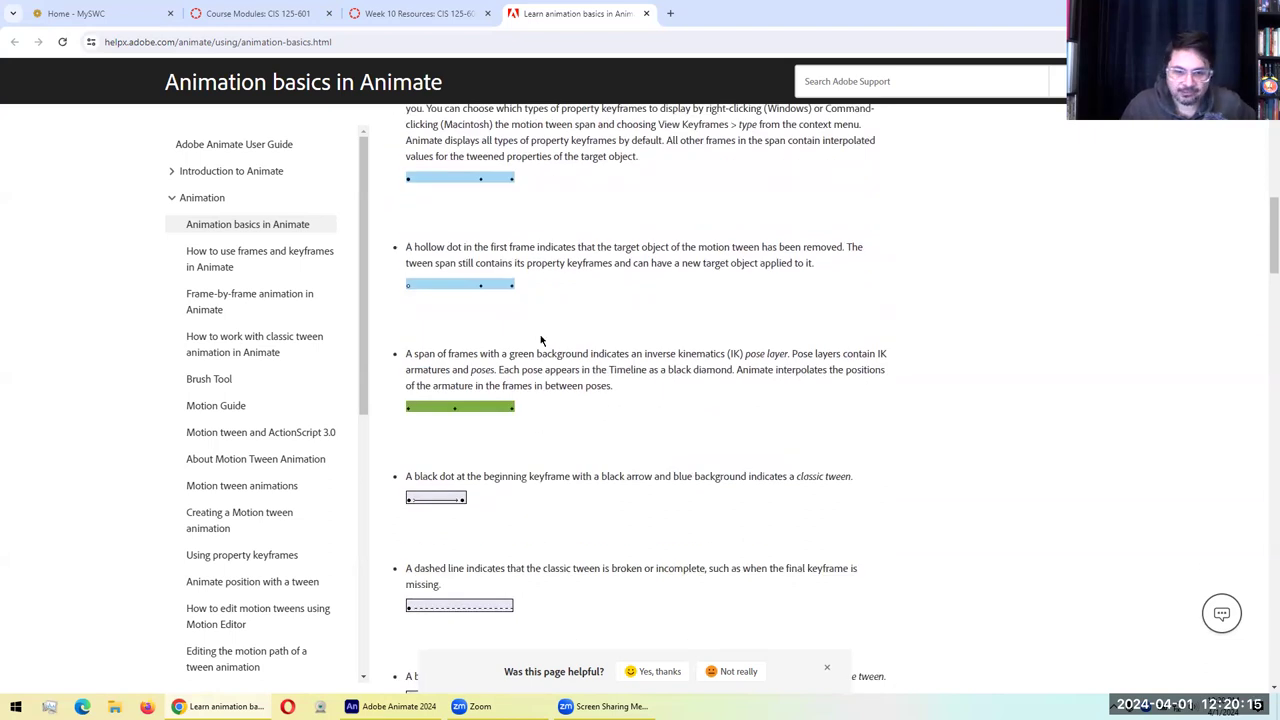
pyautogui.scroll(-6, 540, 340)
pyautogui.scroll(-6, 540, 338)
pyautogui.moveTo(413, 264); pyautogui.dragTo(478, 263)
pyautogui.click(515, 295)
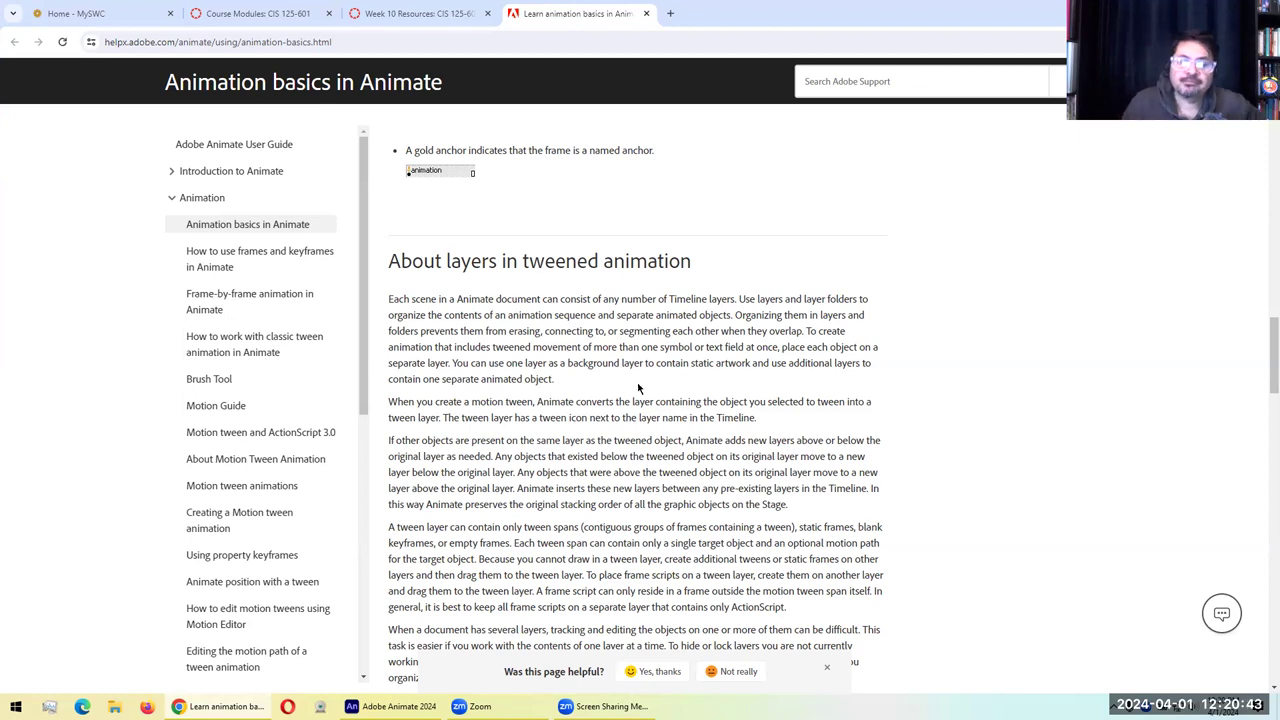
pyautogui.scroll(-1, 638, 388)
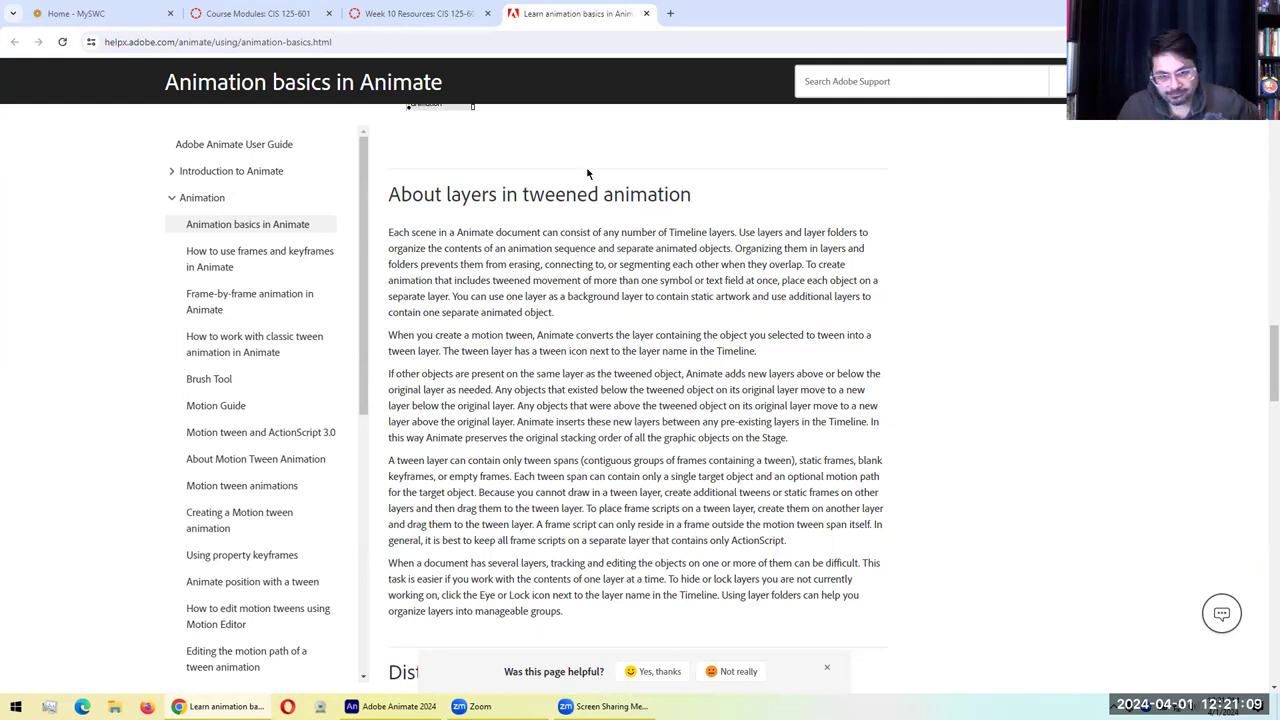
# Examine the Distributing objects to layers for tweened animation section and its subsection on new layers created with Distribute to Layers
pyautogui.scroll(-4, 653, 348)
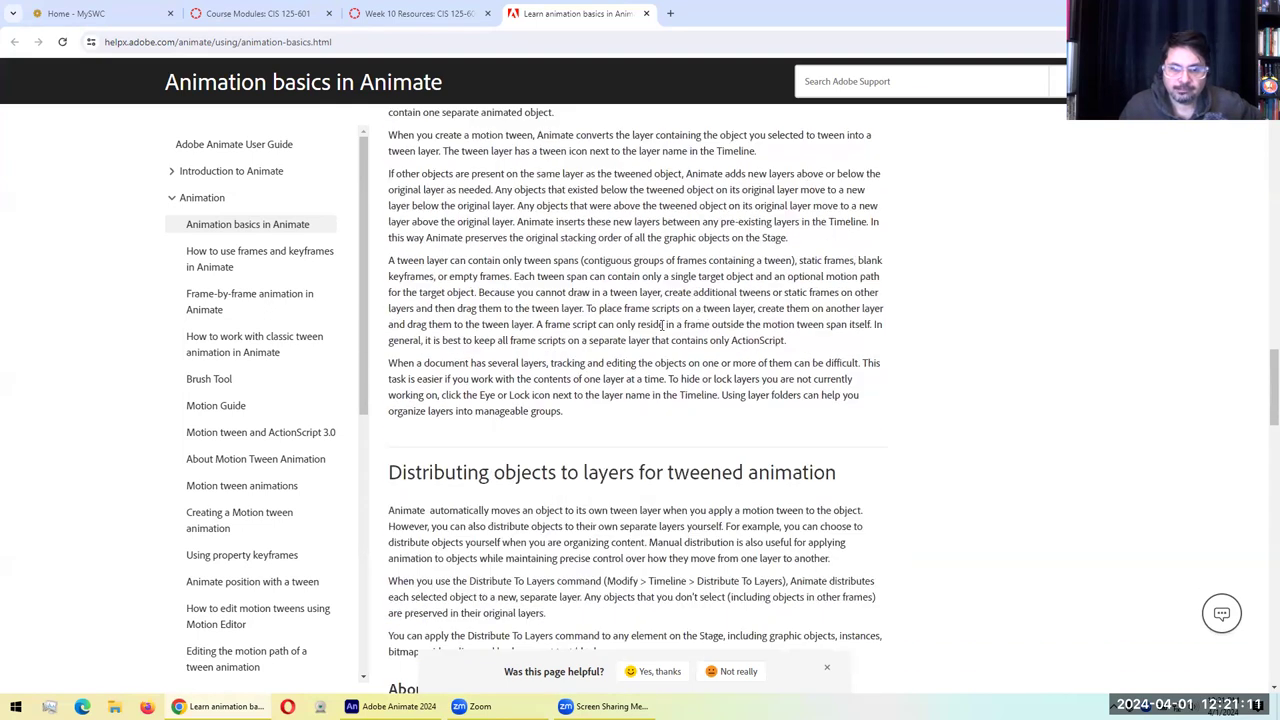
pyautogui.moveTo(457, 280); pyautogui.dragTo(670, 293)
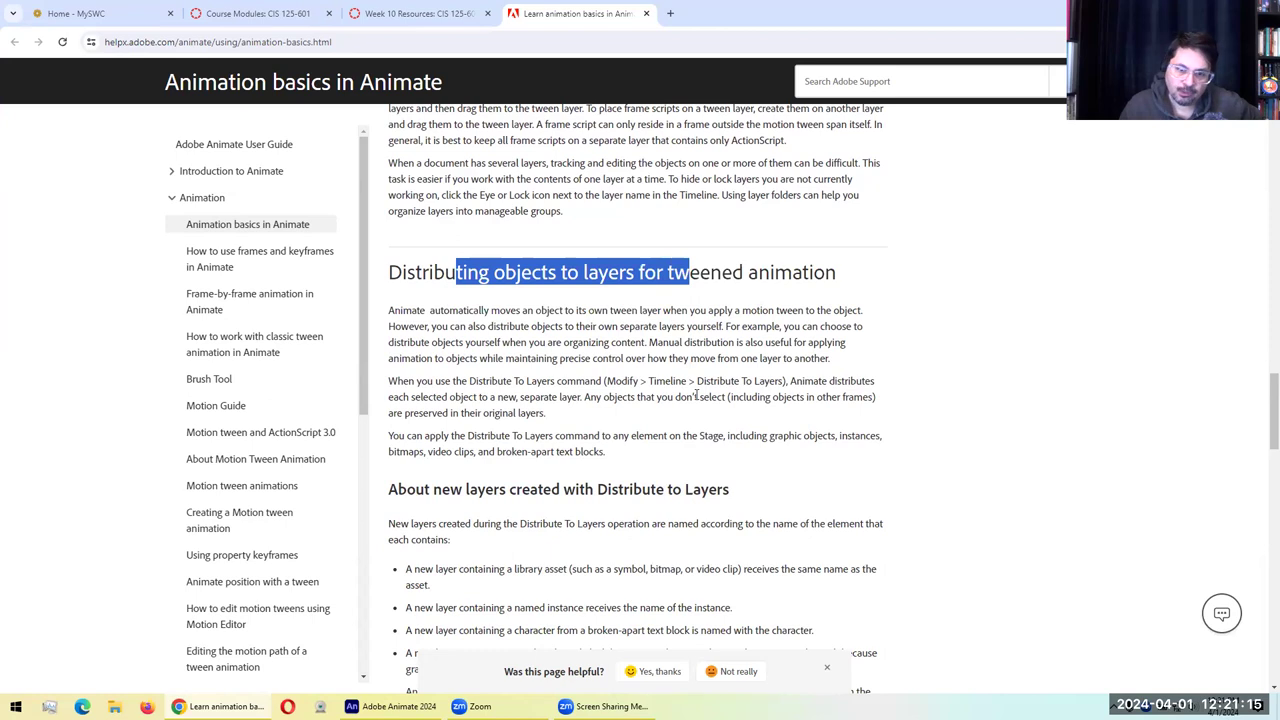
pyautogui.scroll(-1, 696, 395)
pyautogui.moveTo(519, 424); pyautogui.dragTo(531, 424)
pyautogui.moveTo(760, 420); pyautogui.dragTo(674, 421)
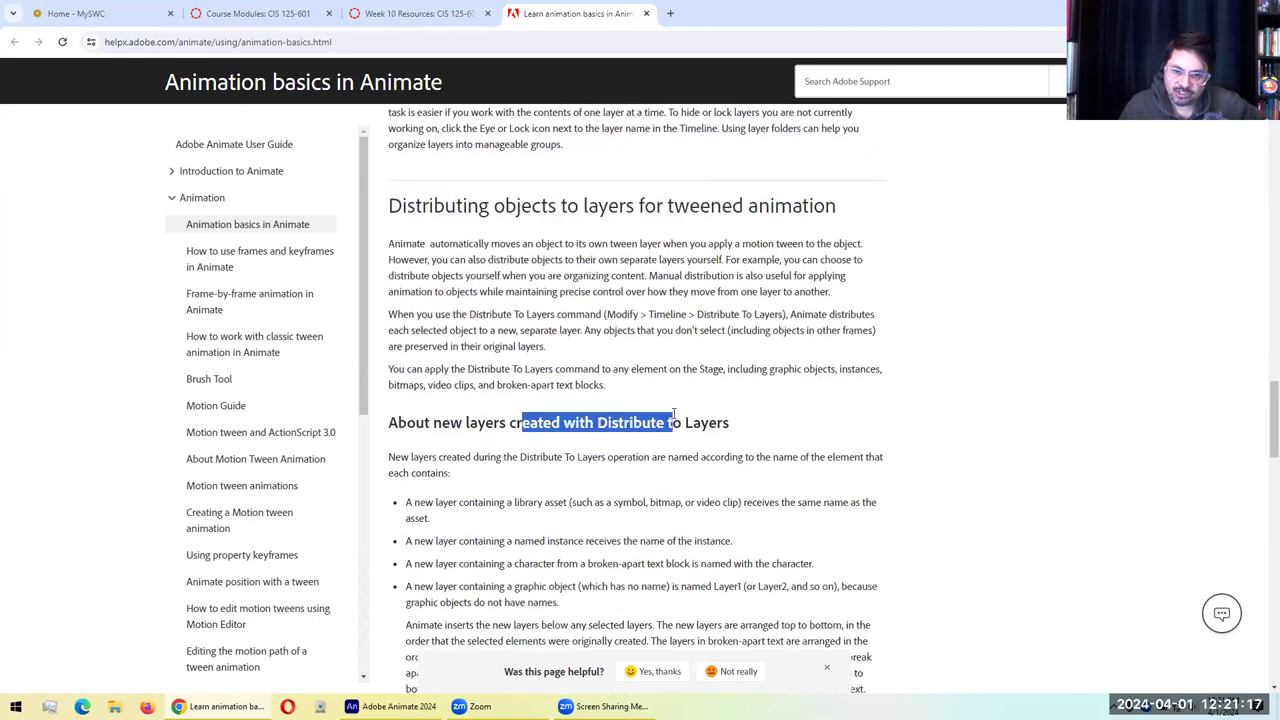
pyautogui.click(817, 418)
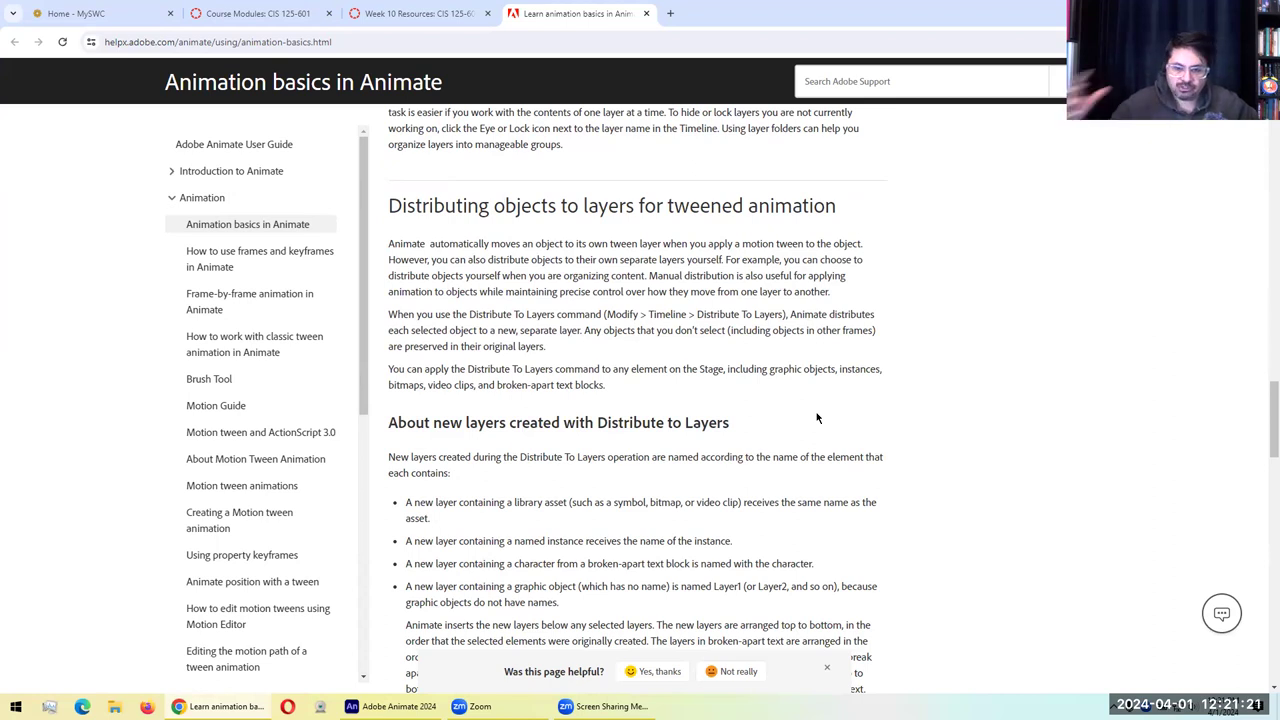
# Skim the rest of the Animation basics article, from distributing objects to layers through Distribute objects to keyframes
pyautogui.scroll(-5, 815, 420)
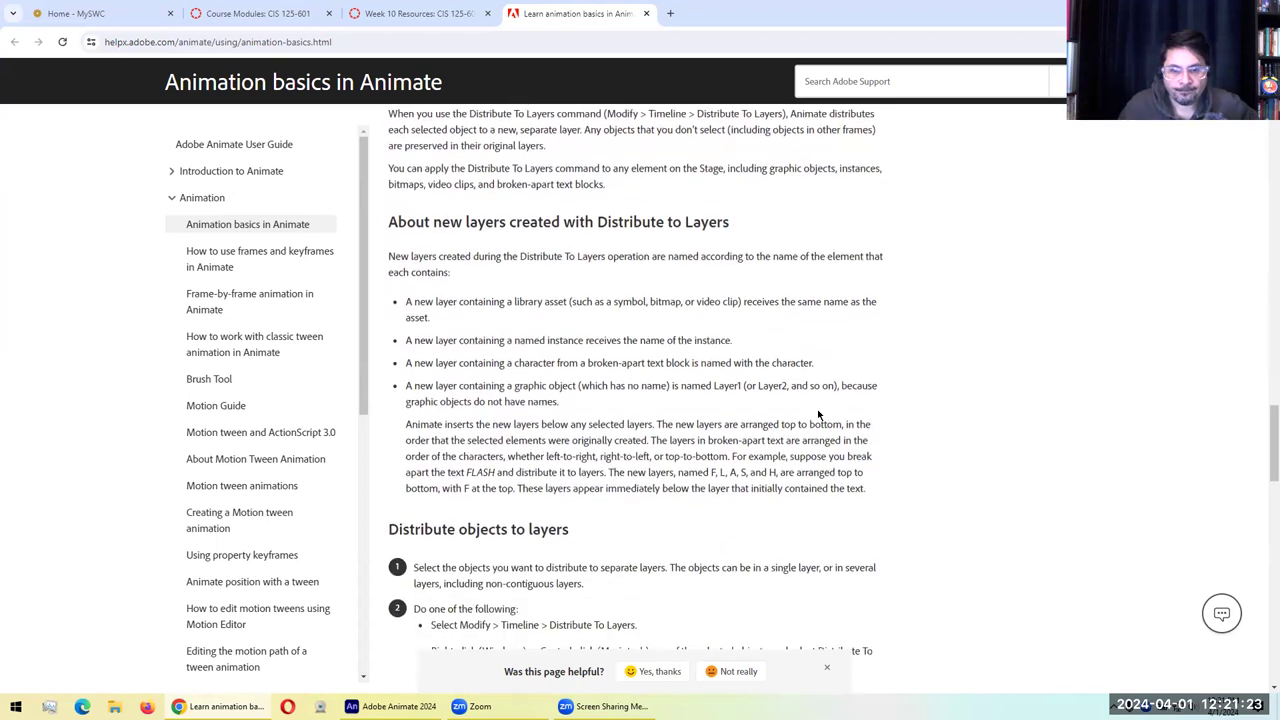
pyautogui.scroll(-6, 817, 410)
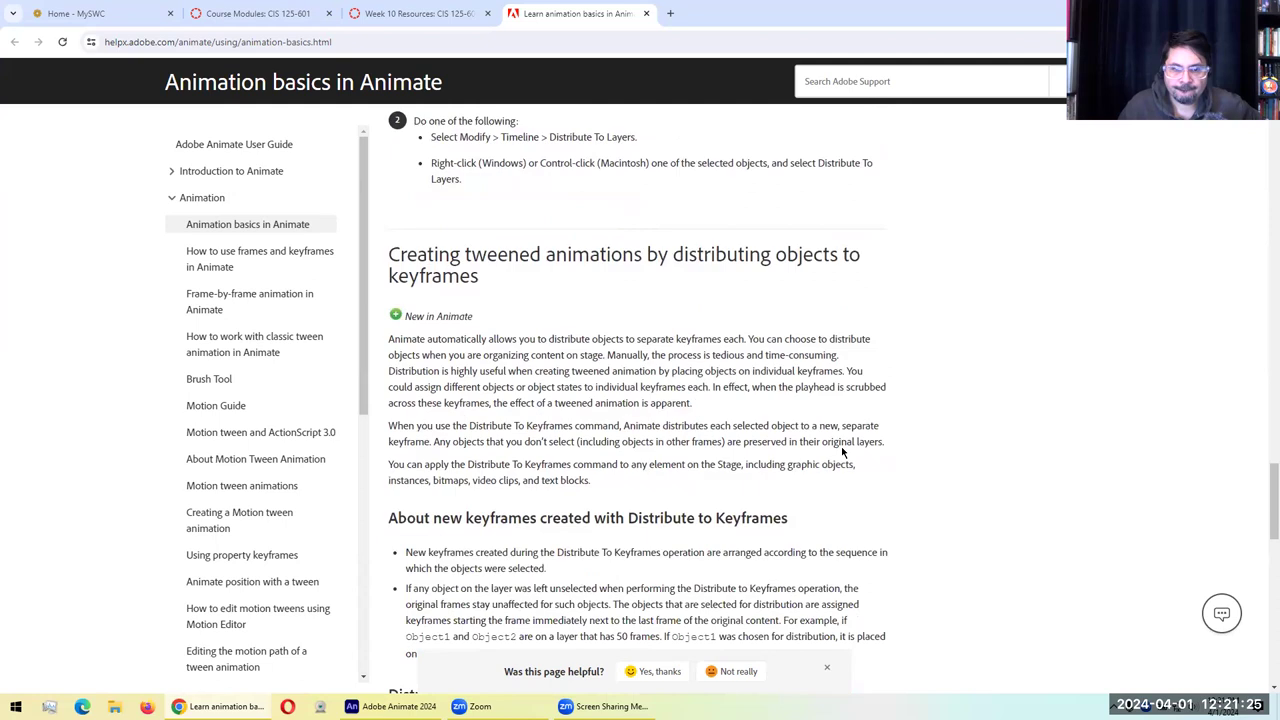
pyautogui.scroll(-2, 843, 449)
pyautogui.scroll(2, 457, 245)
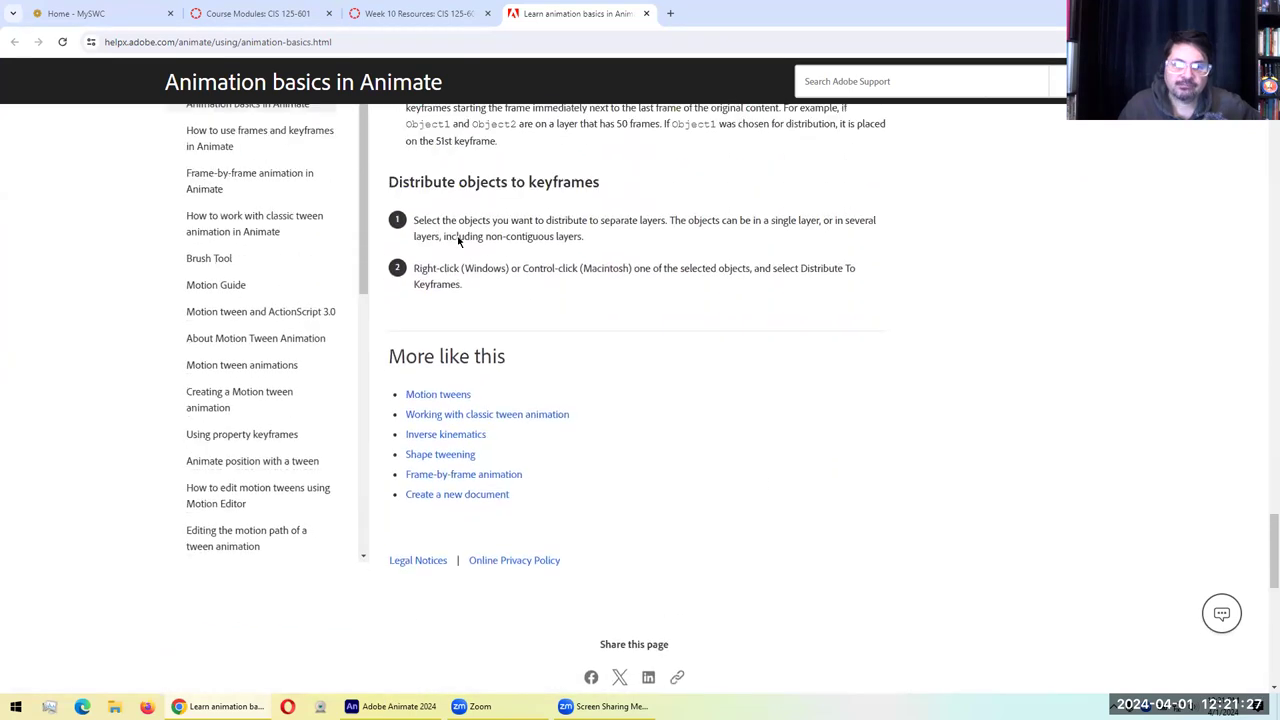
# Return to the Week 10 Resources page and open the How to Use Frames reading
pyautogui.click(375, 16)
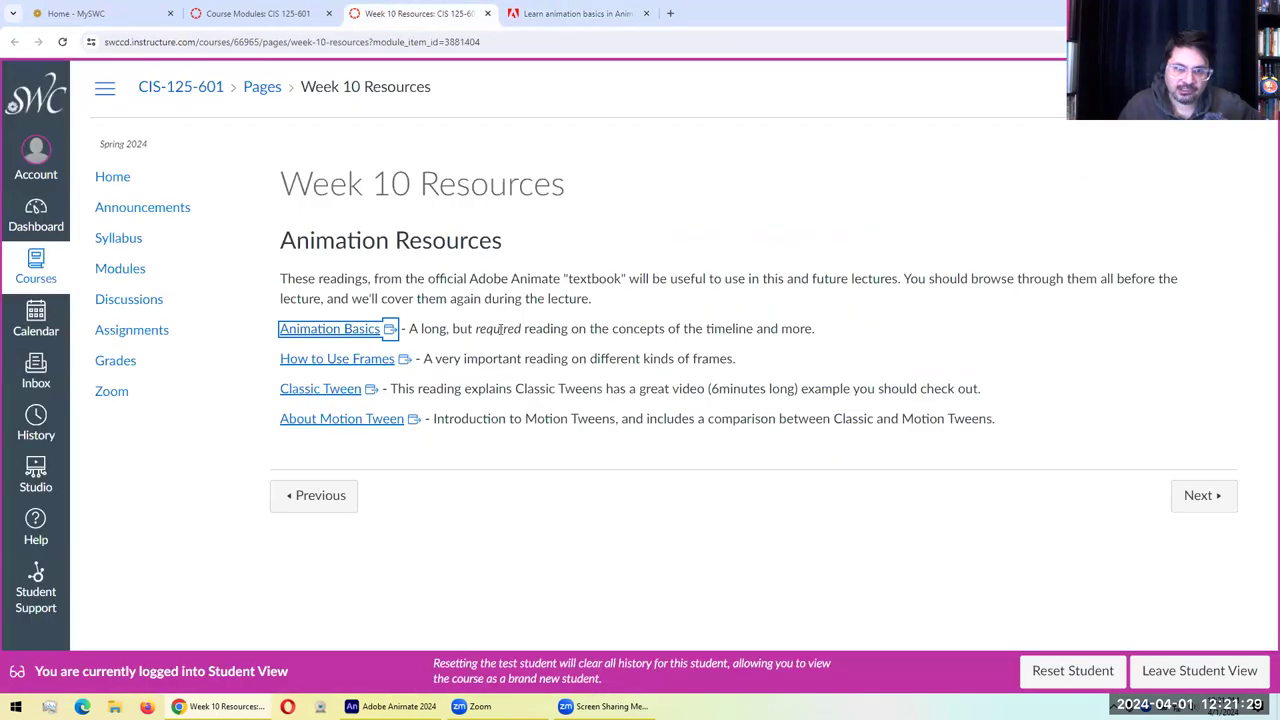
pyautogui.click(358, 360)
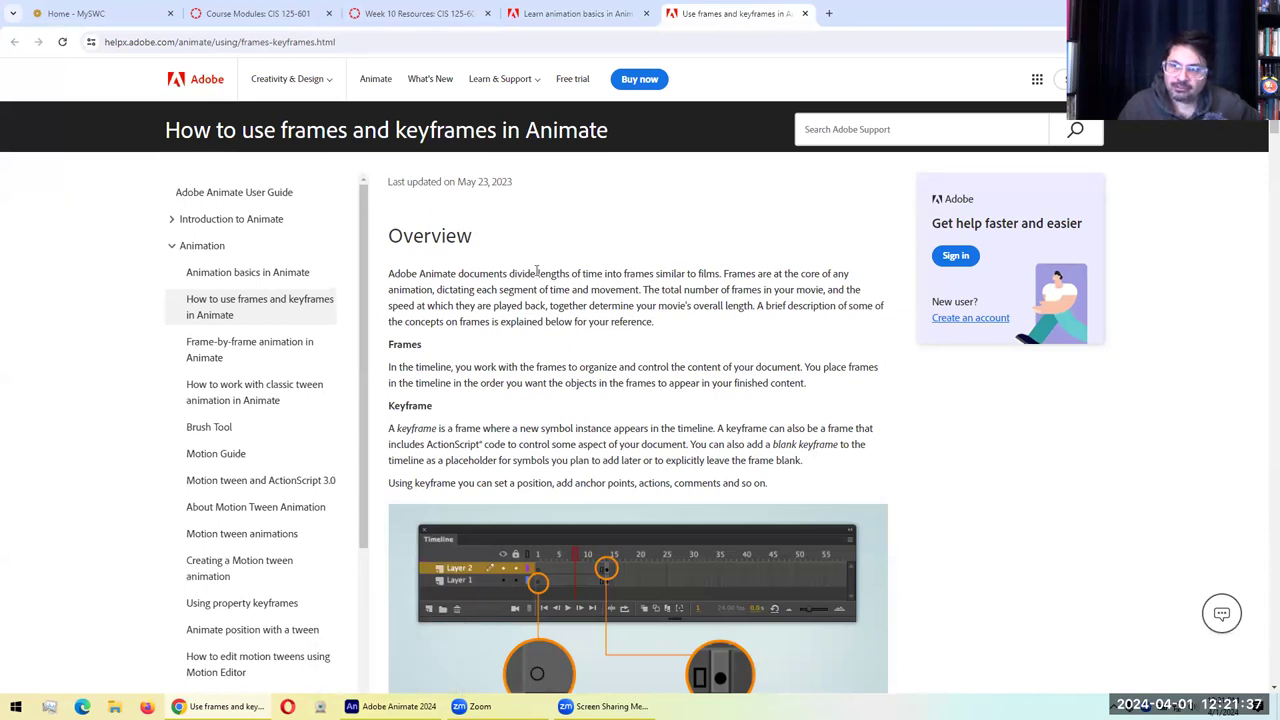
pyautogui.click(367, 12)
pyautogui.click(397, 362)
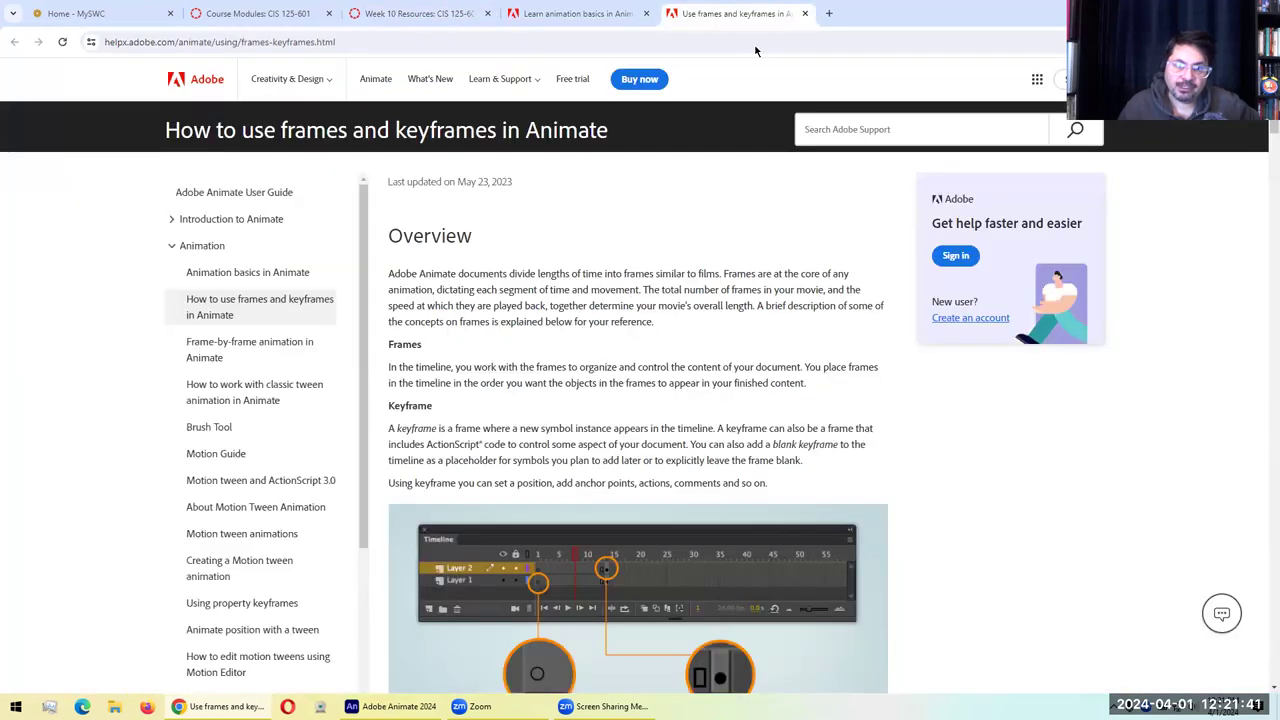
# Review the Frames and Keyframe definitions and the keyframe Timeline diagram in the Overview section
pyautogui.scroll(-1, 600, 330)
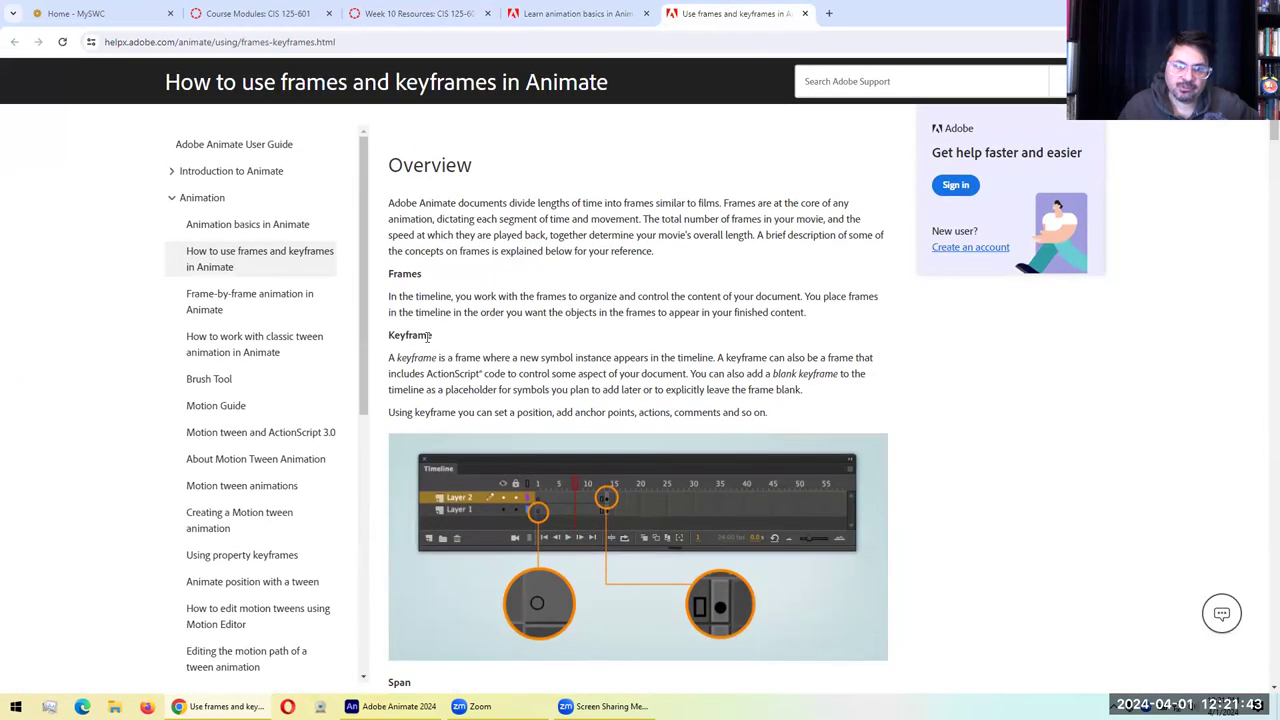
pyautogui.scroll(-2, 427, 338)
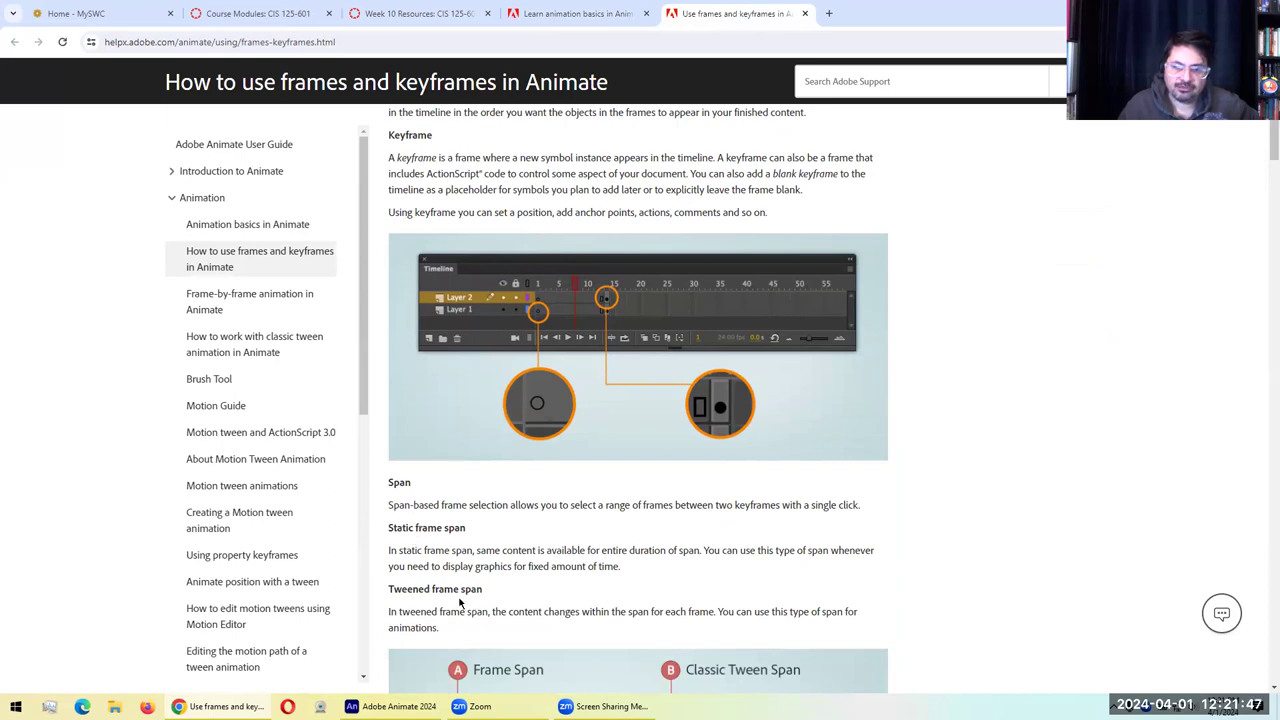
pyautogui.scroll(1, 460, 604)
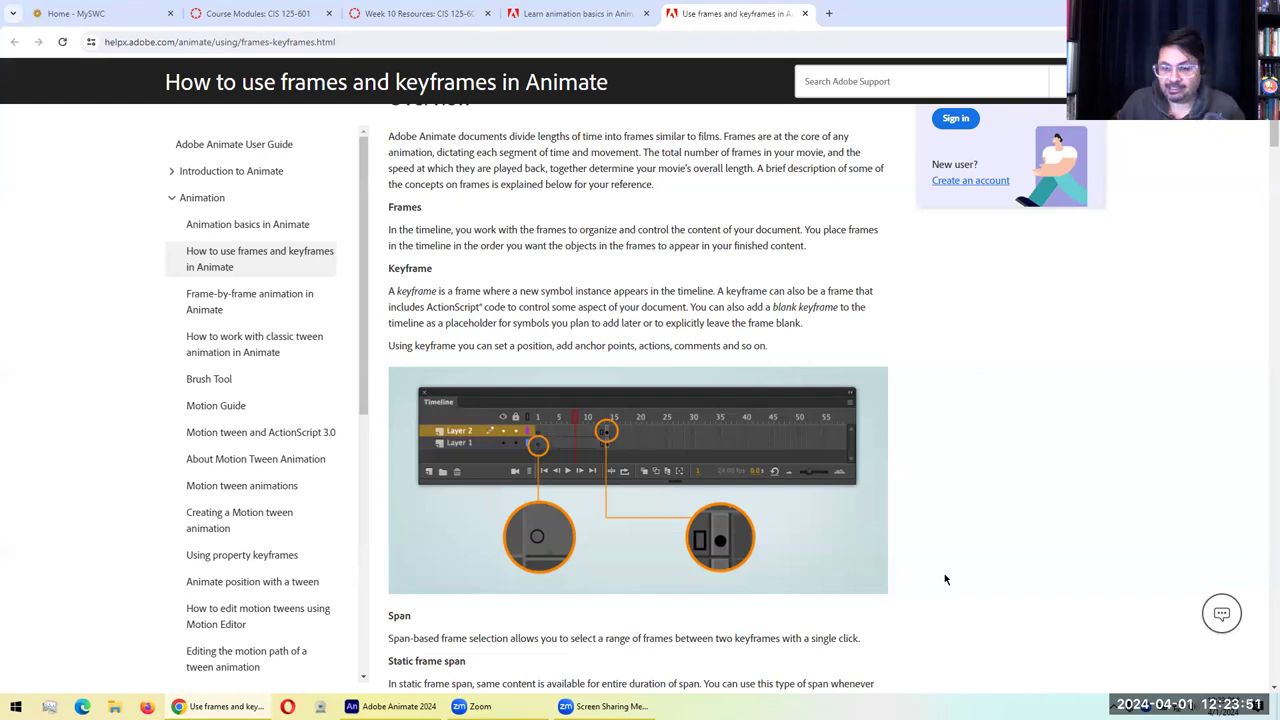
# Examine the Span, Static frame span and Tweened frame span definitions and the diagram comparing span types
pyautogui.scroll(-2, 979, 523)
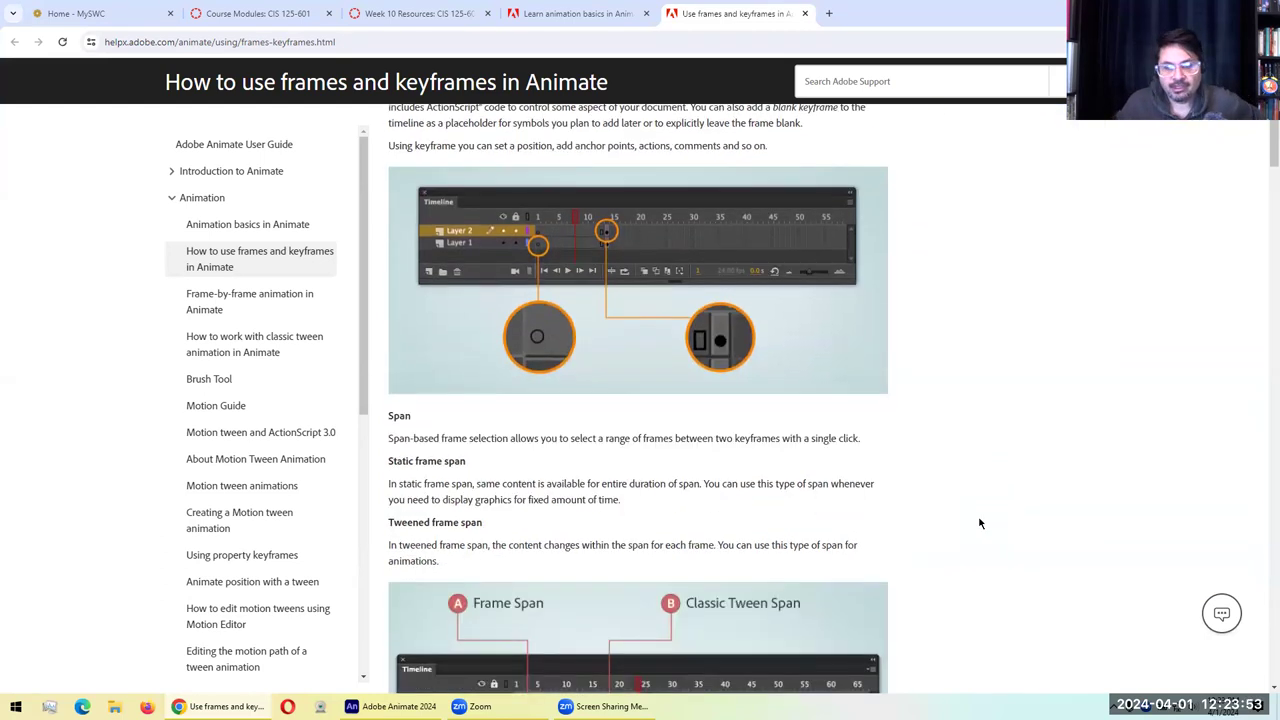
pyautogui.scroll(-2, 979, 523)
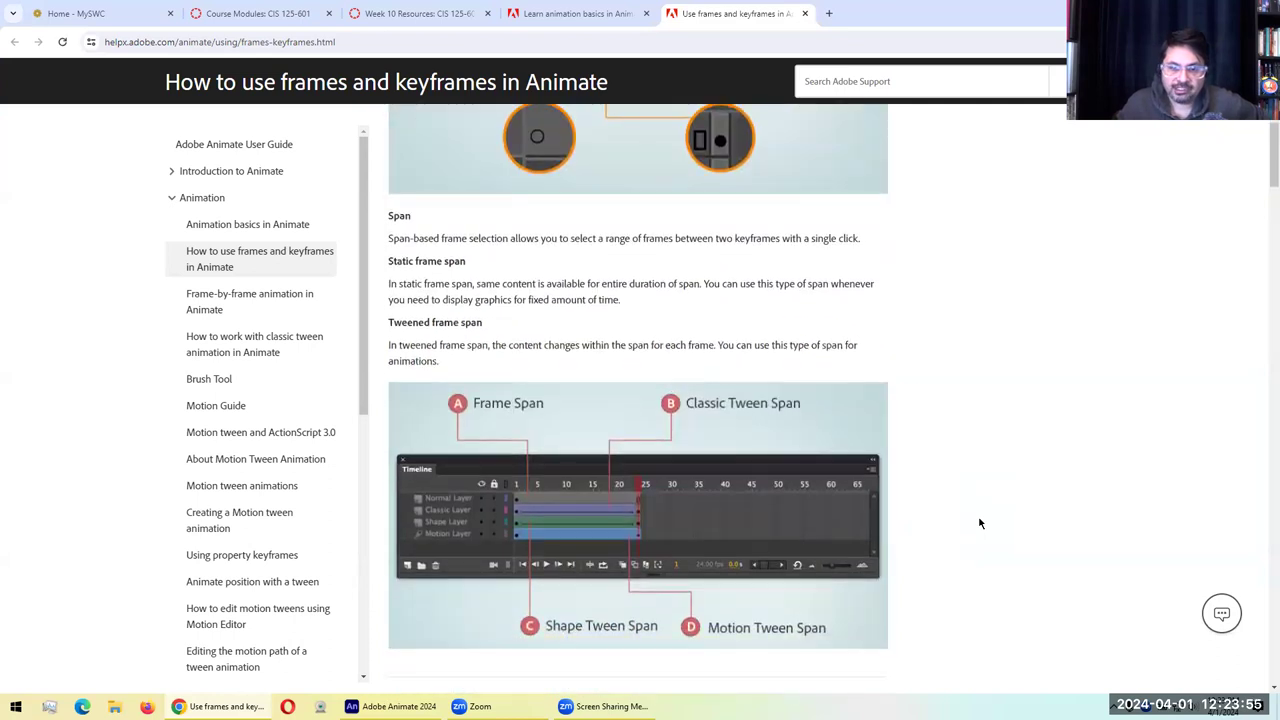
pyautogui.scroll(-1, 979, 523)
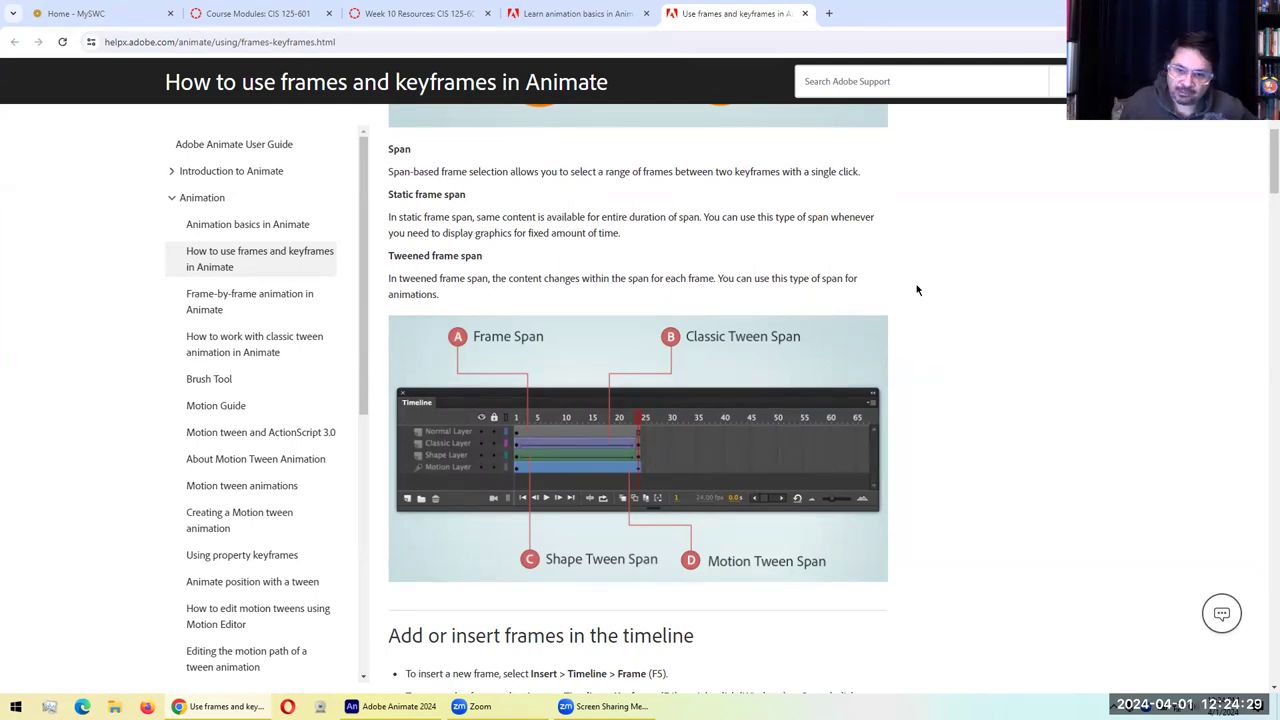
pyautogui.scroll(-1, 945, 287)
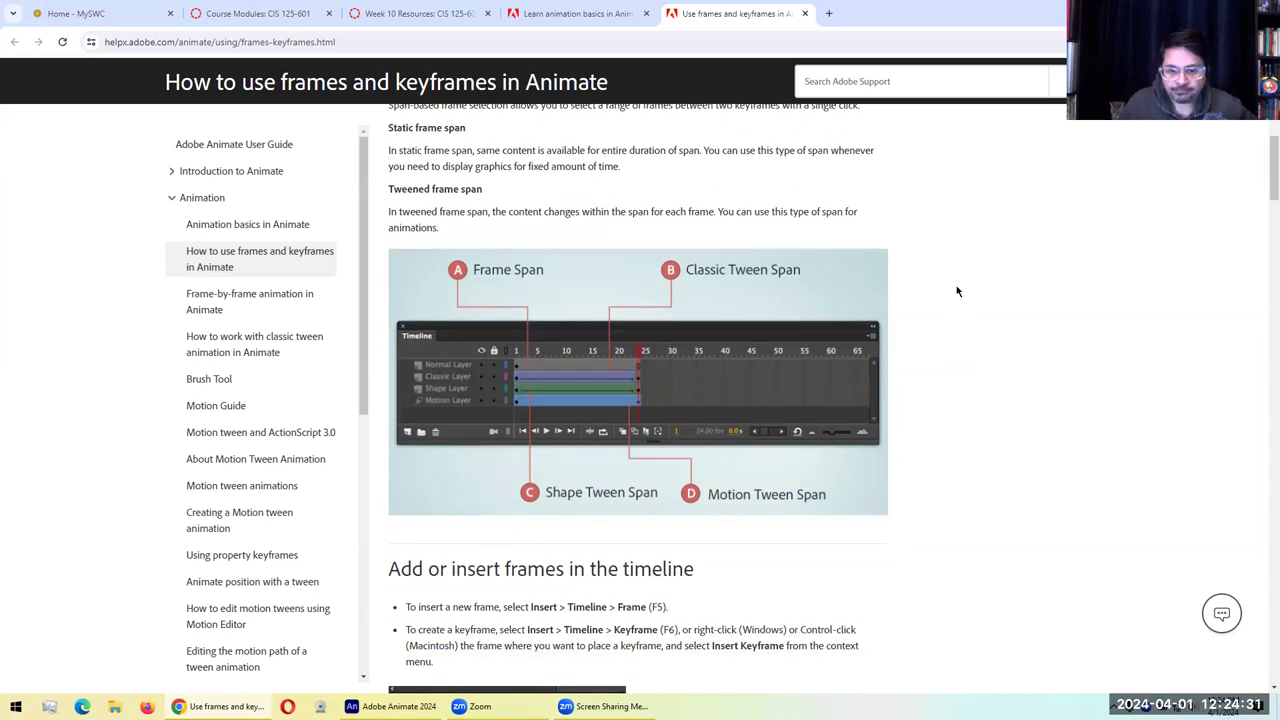
# Examine the instructions for inserting a frame and creating a keyframe under Add or insert frames in the timeline
pyautogui.scroll(-4, 956, 285)
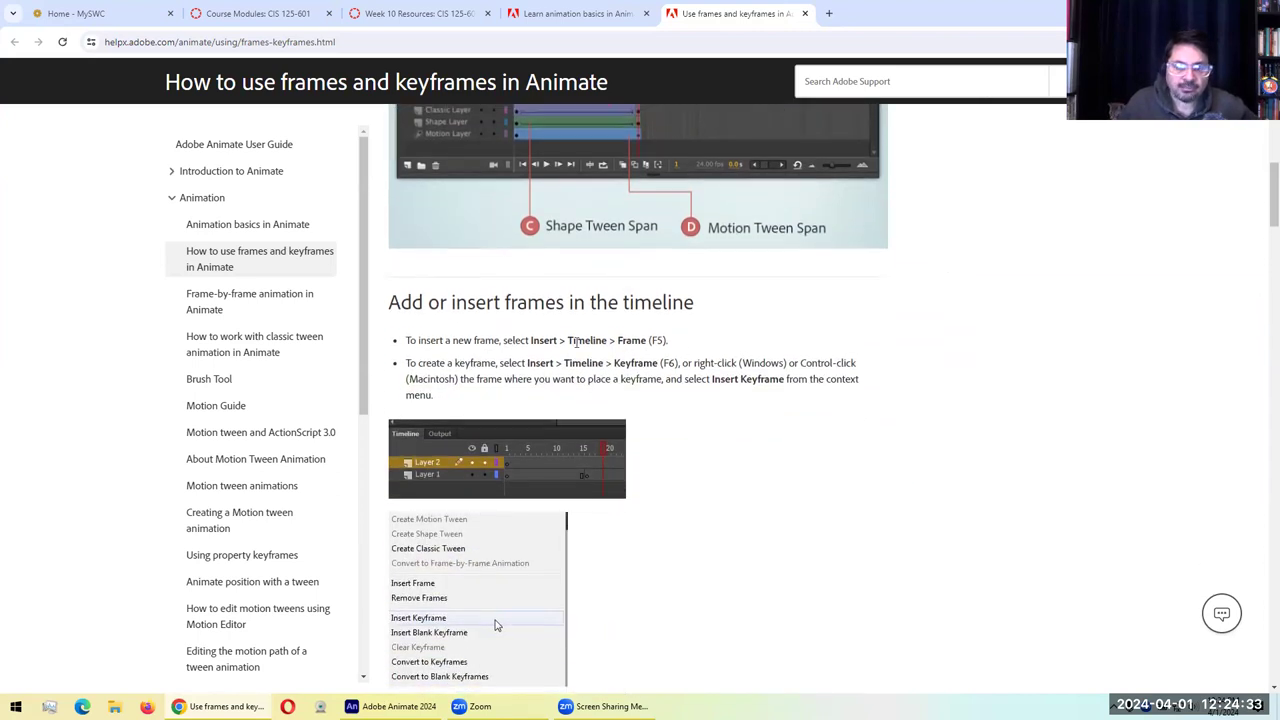
pyautogui.moveTo(528, 340); pyautogui.dragTo(594, 340)
pyautogui.moveTo(528, 363)
pyautogui.mouseDown()
pyautogui.moveTo(597, 363)
pyautogui.moveTo(446, 340)
pyautogui.moveTo(514, 363)
pyautogui.mouseUp()
pyautogui.click(727, 360)
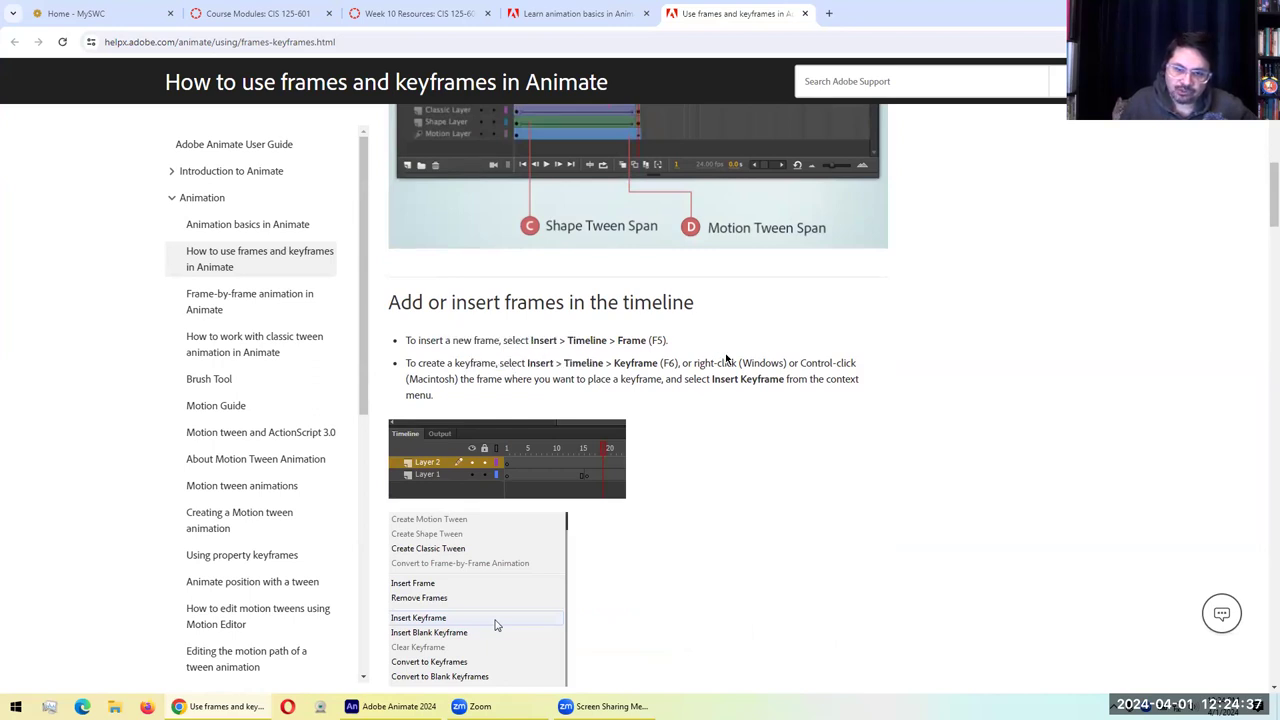
# Review the Frame (F5) and Keyframe (F6) commands and the context menu alternative for inserting a keyframe
pyautogui.rightClick(778, 362)
pyautogui.rightClick(658, 358)
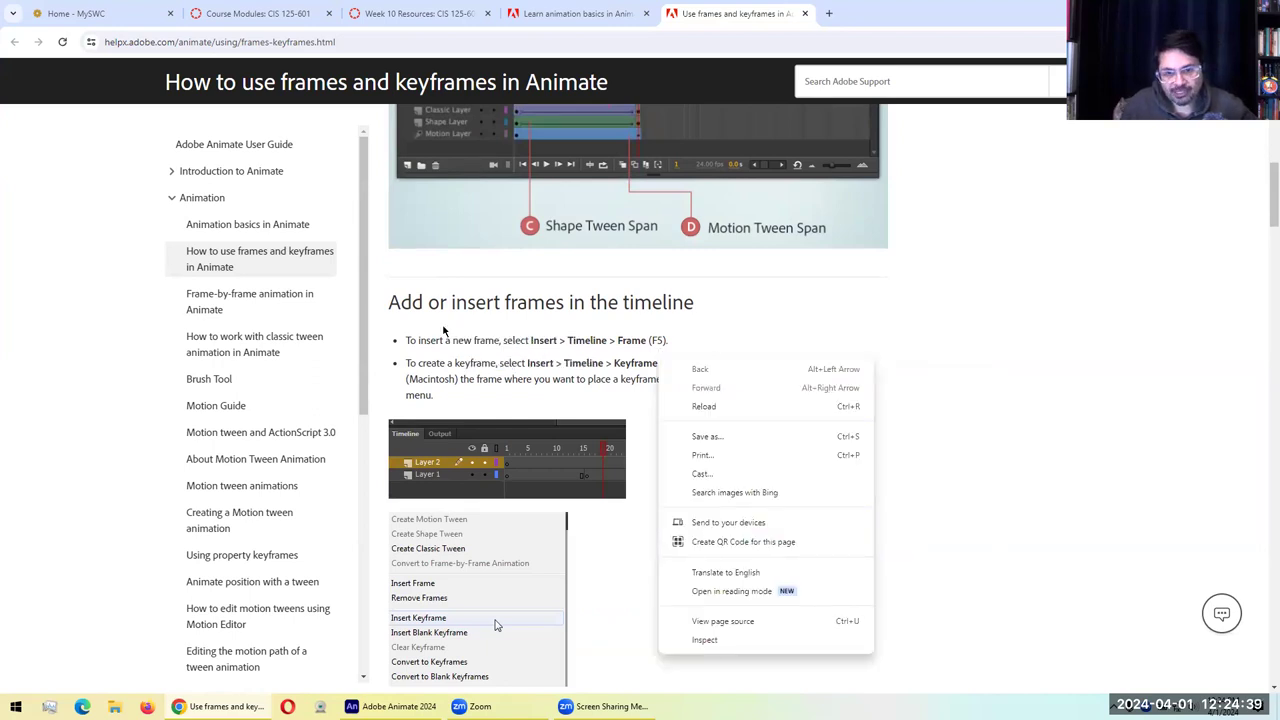
pyautogui.rightClick(452, 332)
pyautogui.rightClick(812, 330)
pyautogui.click(765, 325)
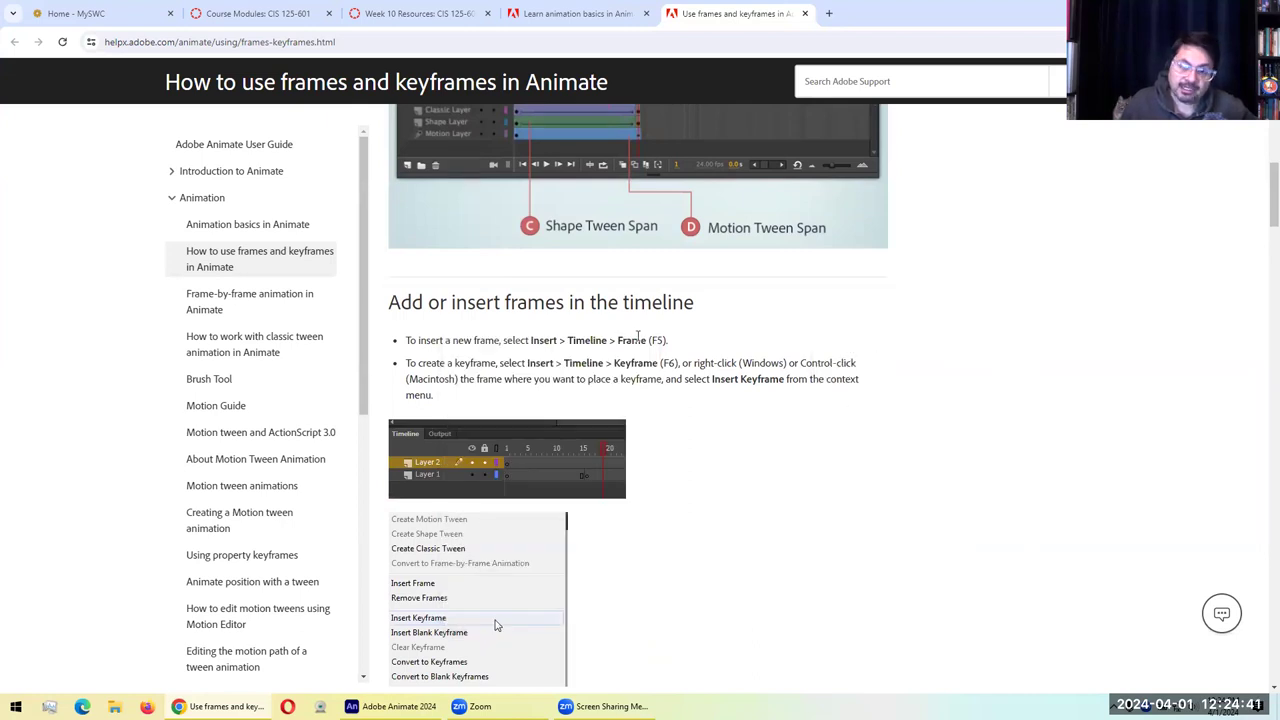
pyautogui.moveTo(632, 340); pyautogui.dragTo(674, 340)
pyautogui.click(734, 342)
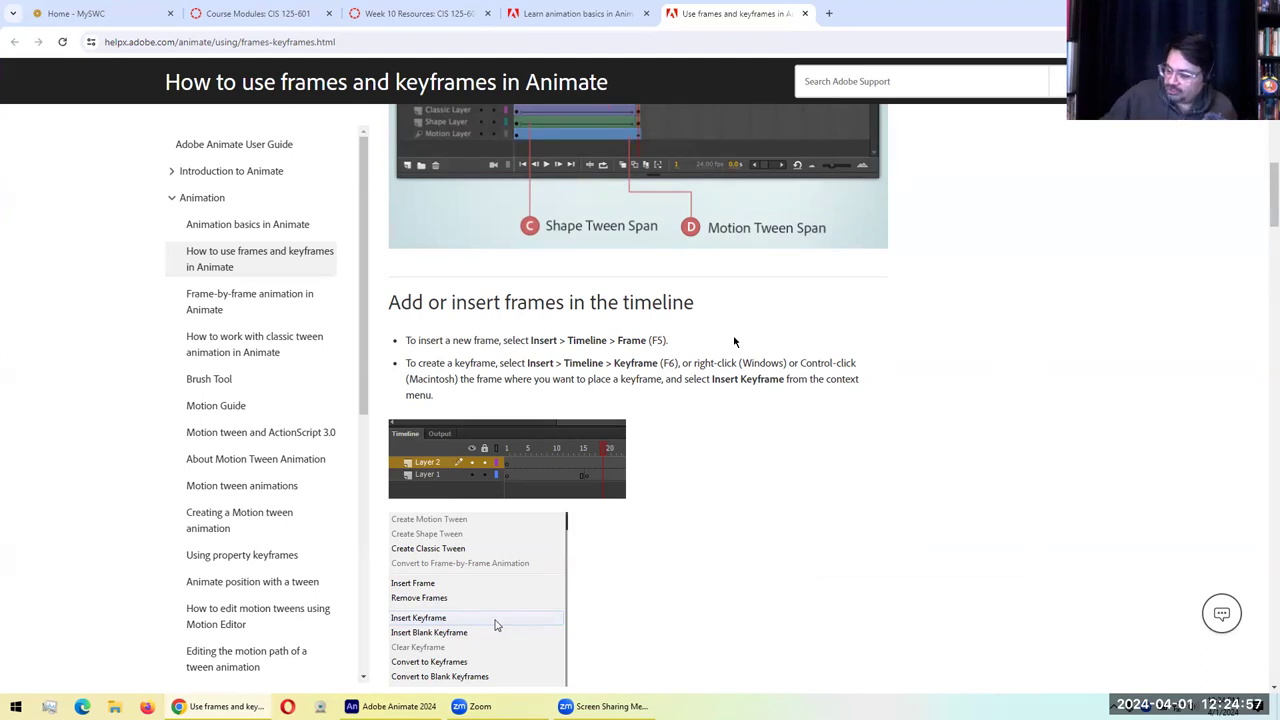
pyautogui.moveTo(614, 340); pyautogui.dragTo(718, 364)
pyautogui.moveTo(527, 364); pyautogui.dragTo(714, 379)
pyautogui.click(847, 475)
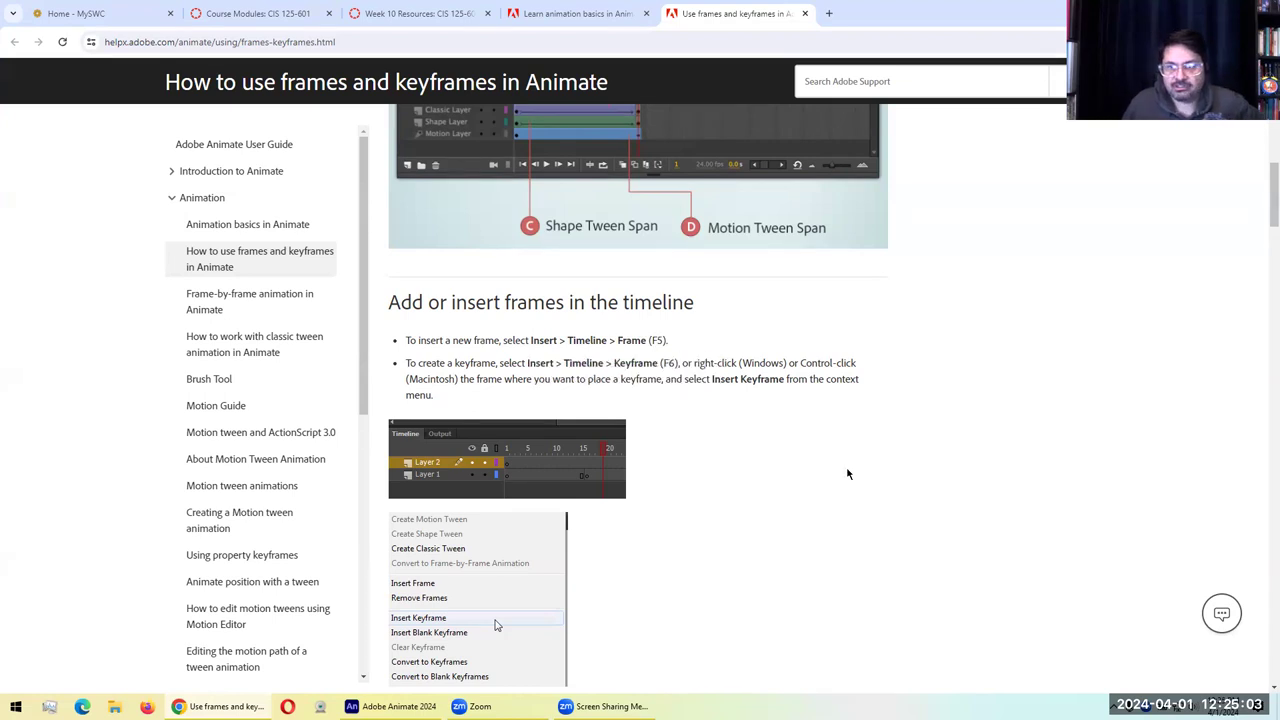
# Skim the remaining frames reading: blank keyframes, frame effects, span-based selection, Distribute to keyframes, and copying or deleting frame sequences
pyautogui.scroll(-4, 910, 408)
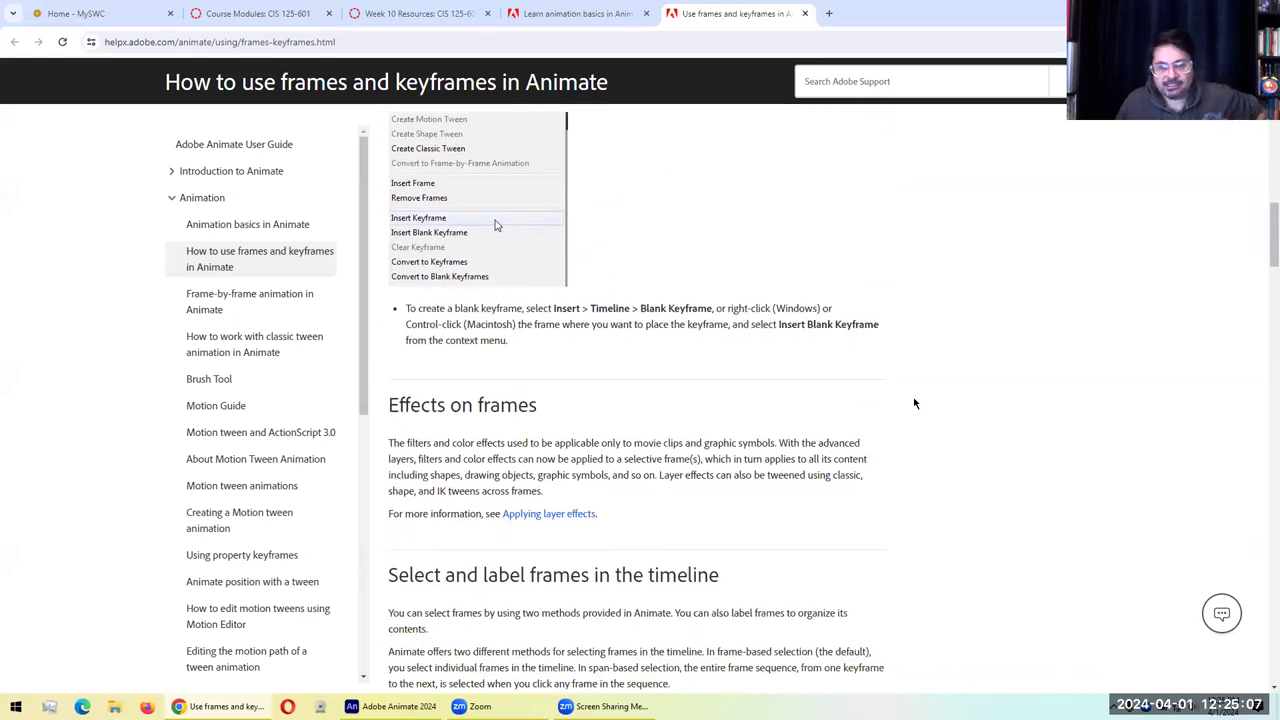
pyautogui.scroll(-2, 910, 405)
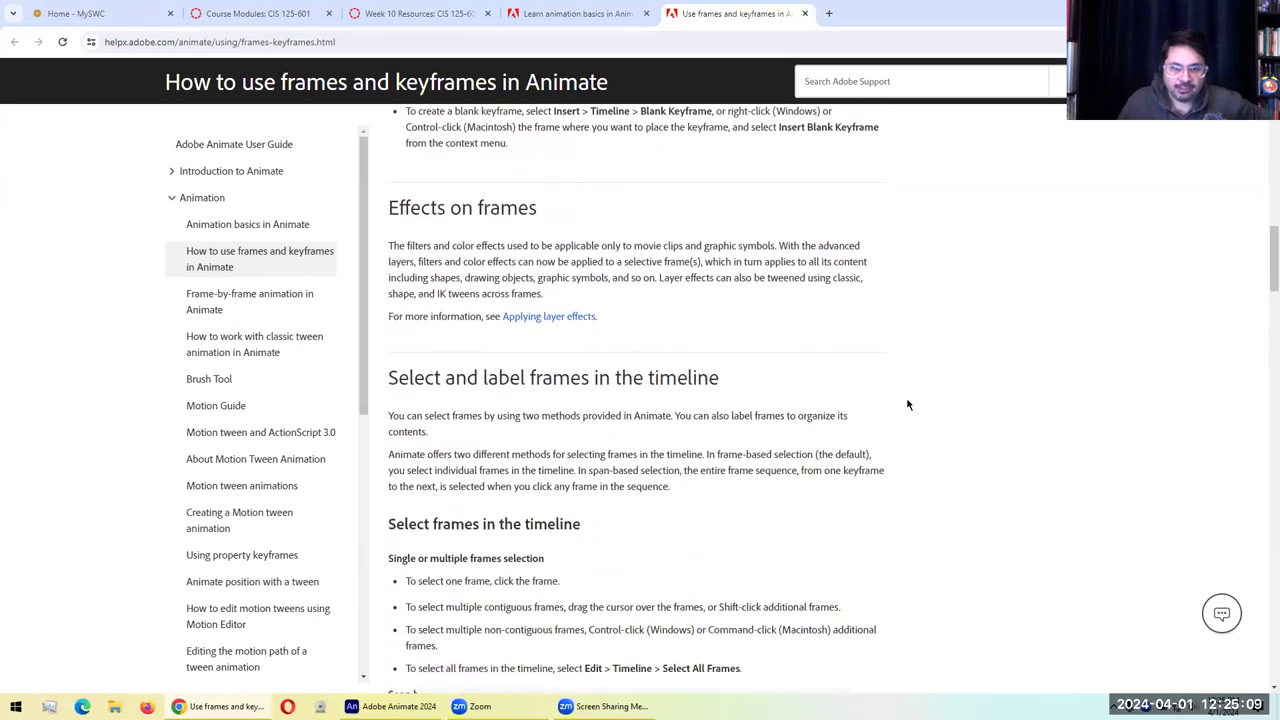
pyautogui.scroll(-10, 877, 400)
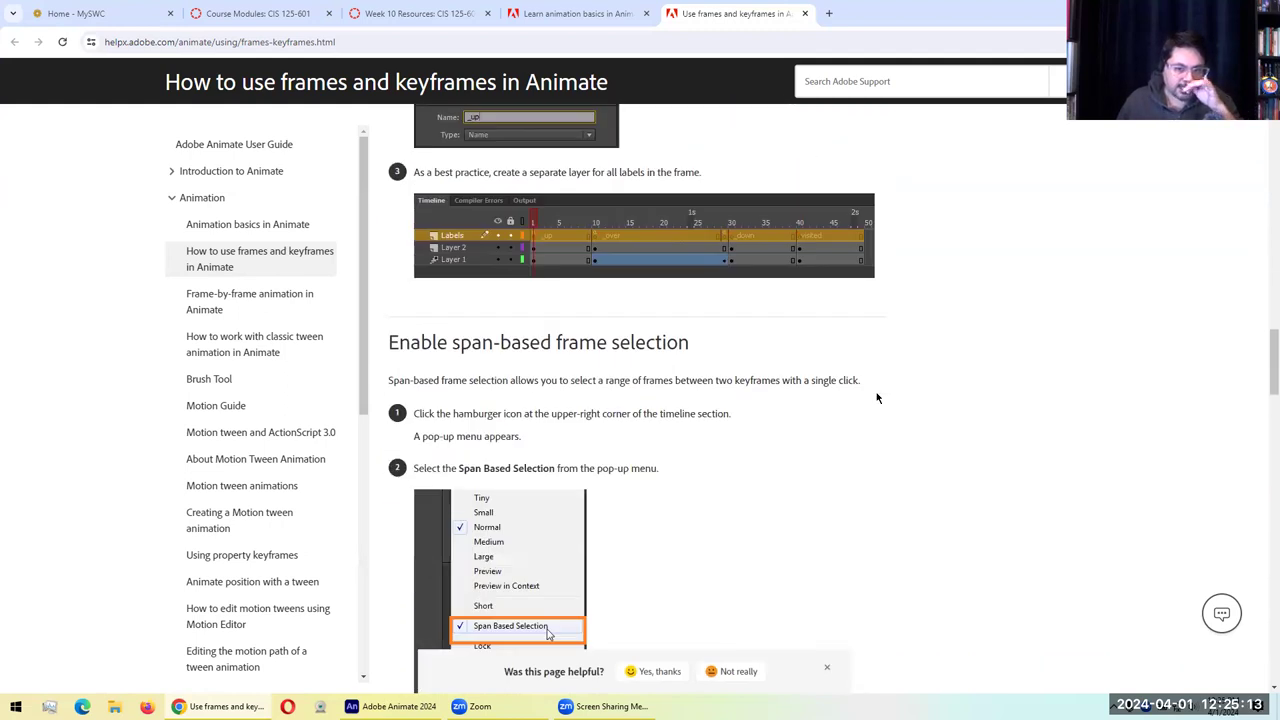
pyautogui.scroll(-1, 877, 398)
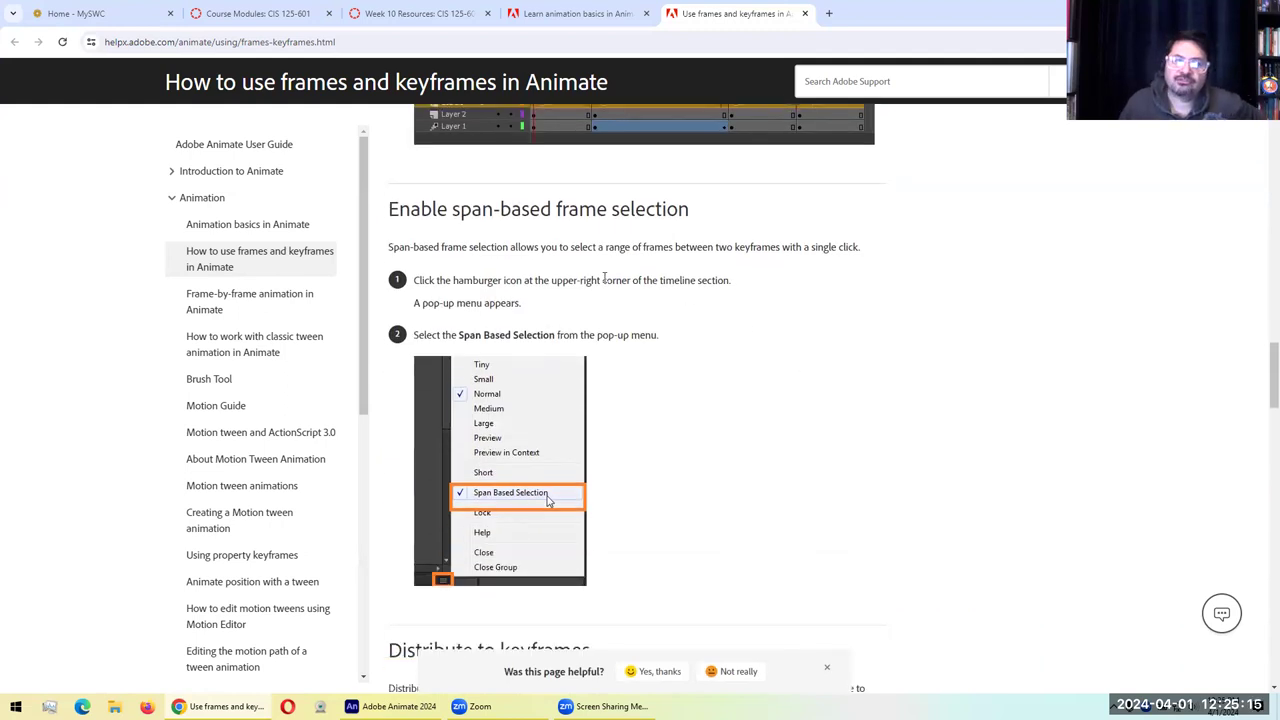
pyautogui.scroll(-3, 604, 279)
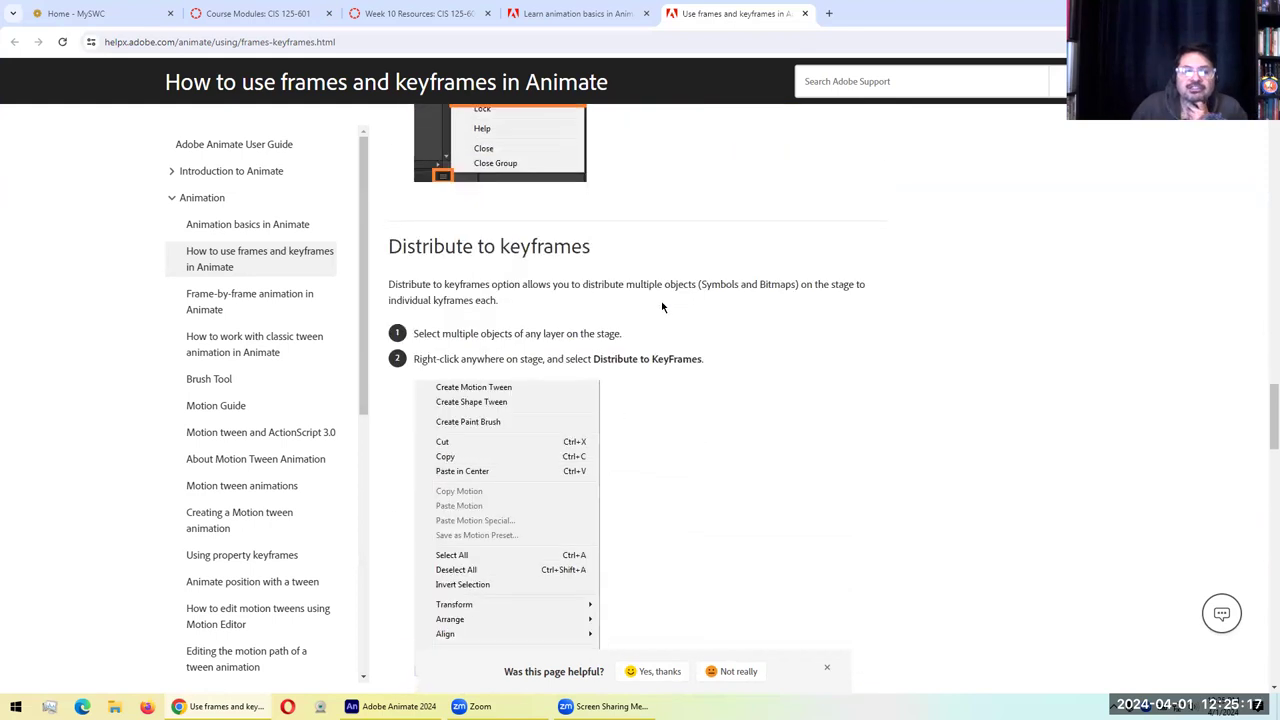
pyautogui.scroll(-4, 662, 307)
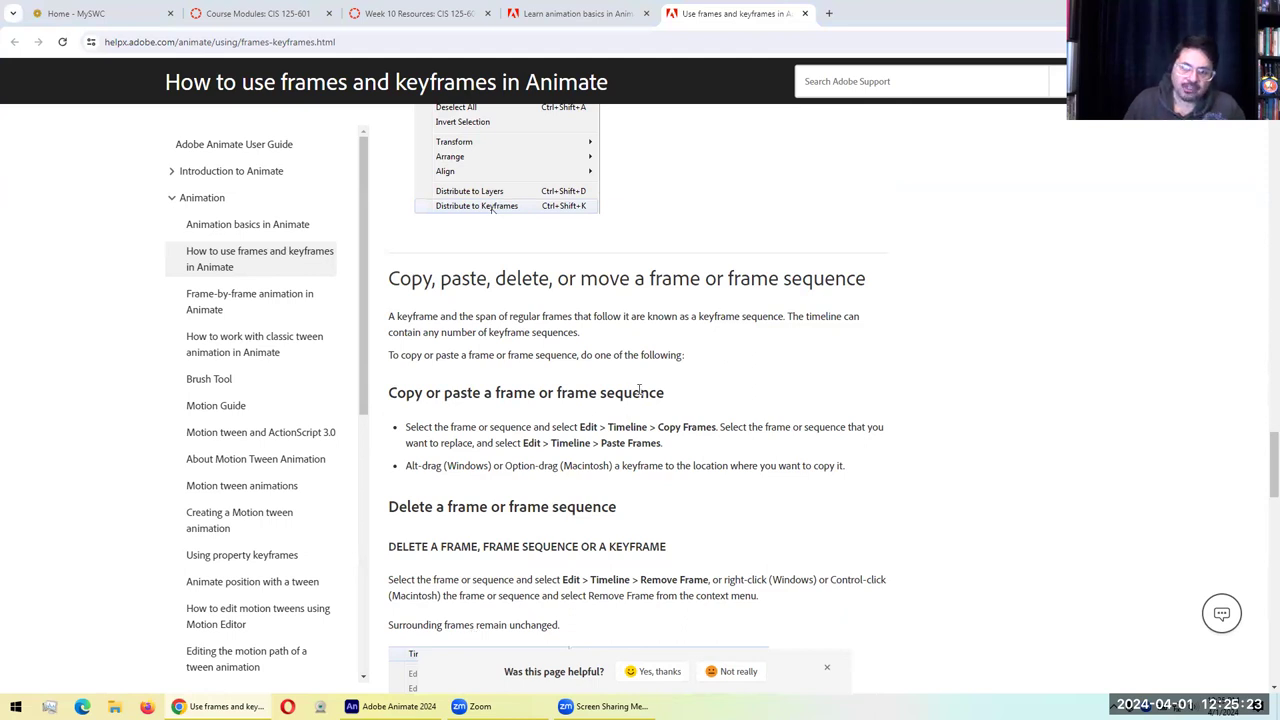
pyautogui.scroll(-2, 647, 383)
pyautogui.scroll(-2, 647, 383)
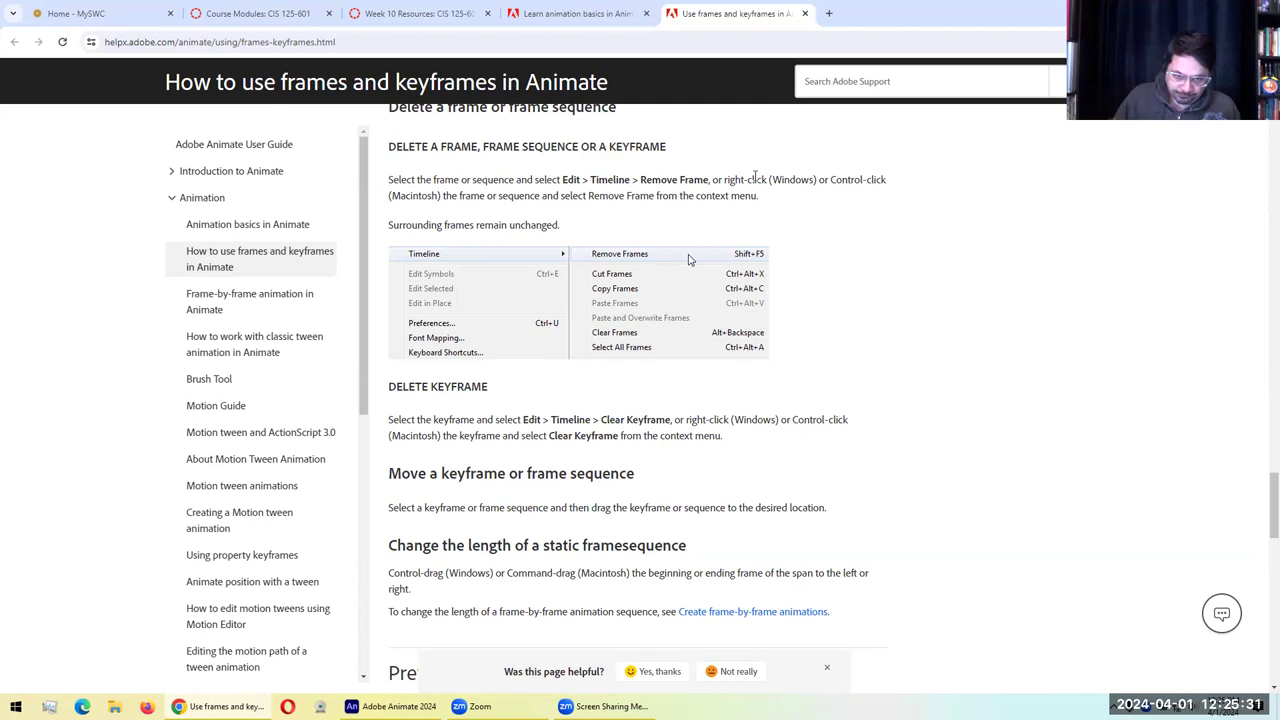
# Close the frames and animation basics readings and open the Classic Tween reading from the Week 10 Resources page
pyautogui.middleClick(742, 10)
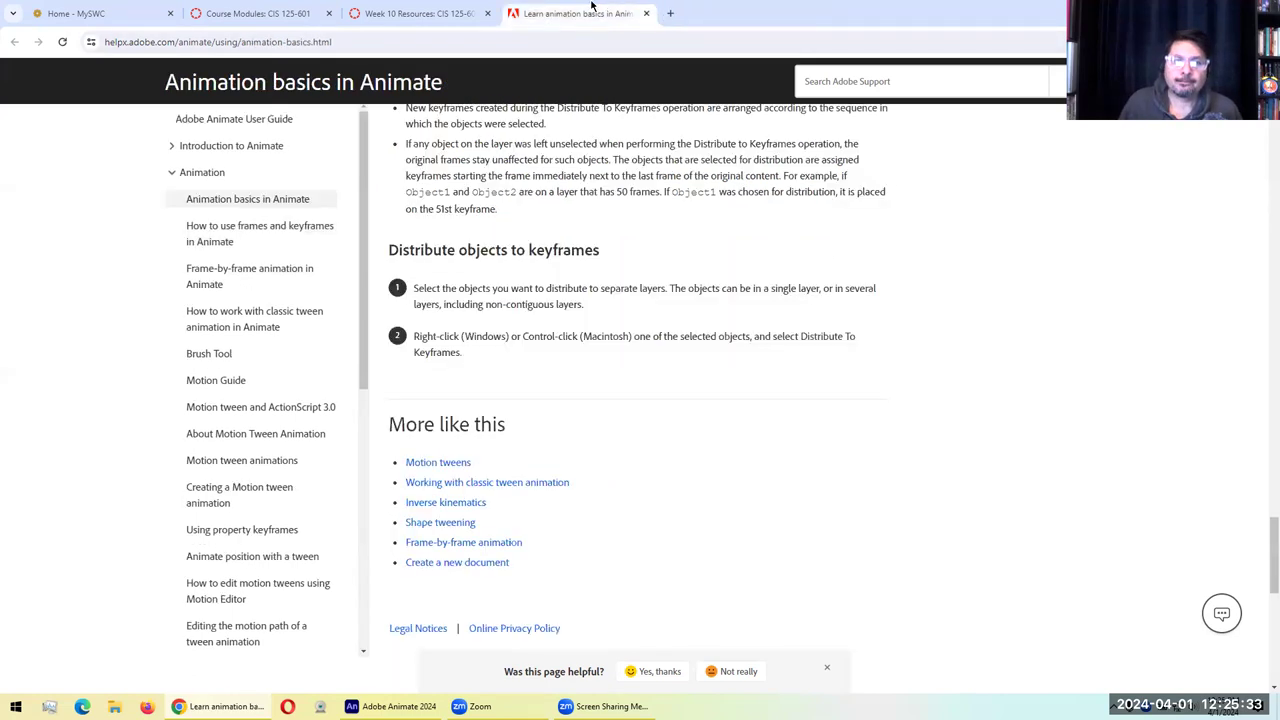
pyautogui.hotkey('ctrl', 'w')
pyautogui.middleClick(328, 393)
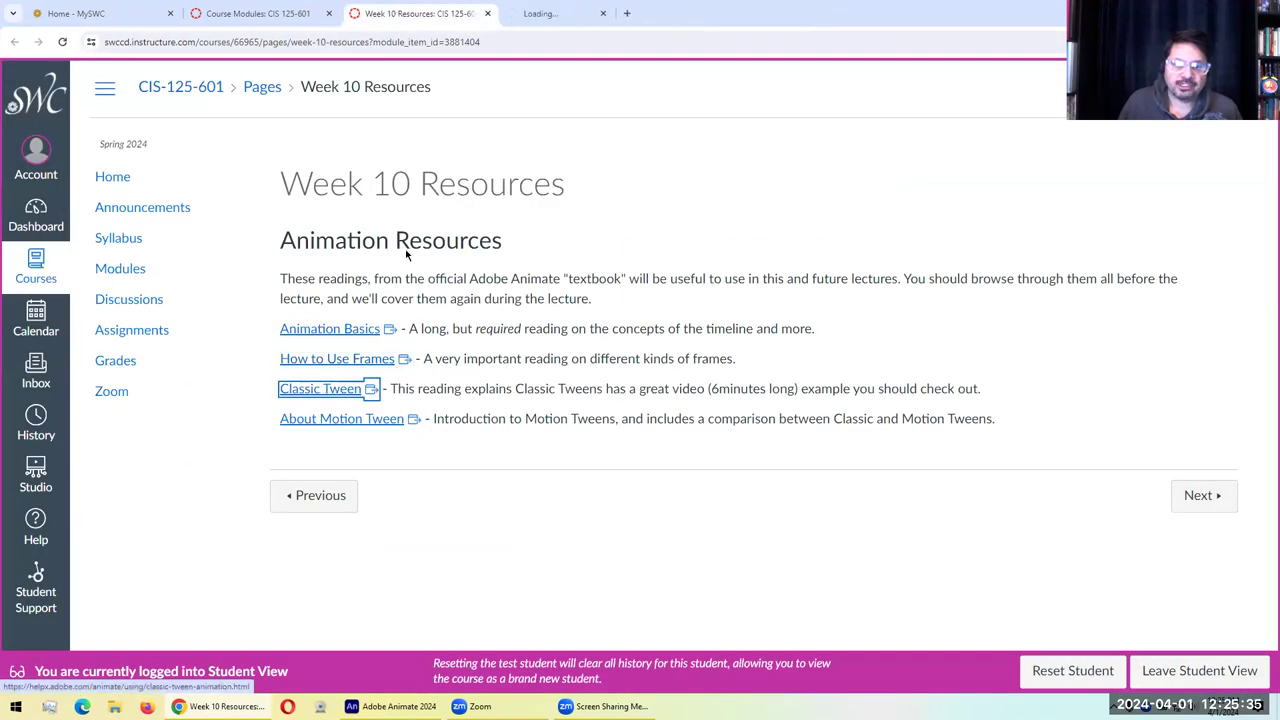
pyautogui.click(586, 10)
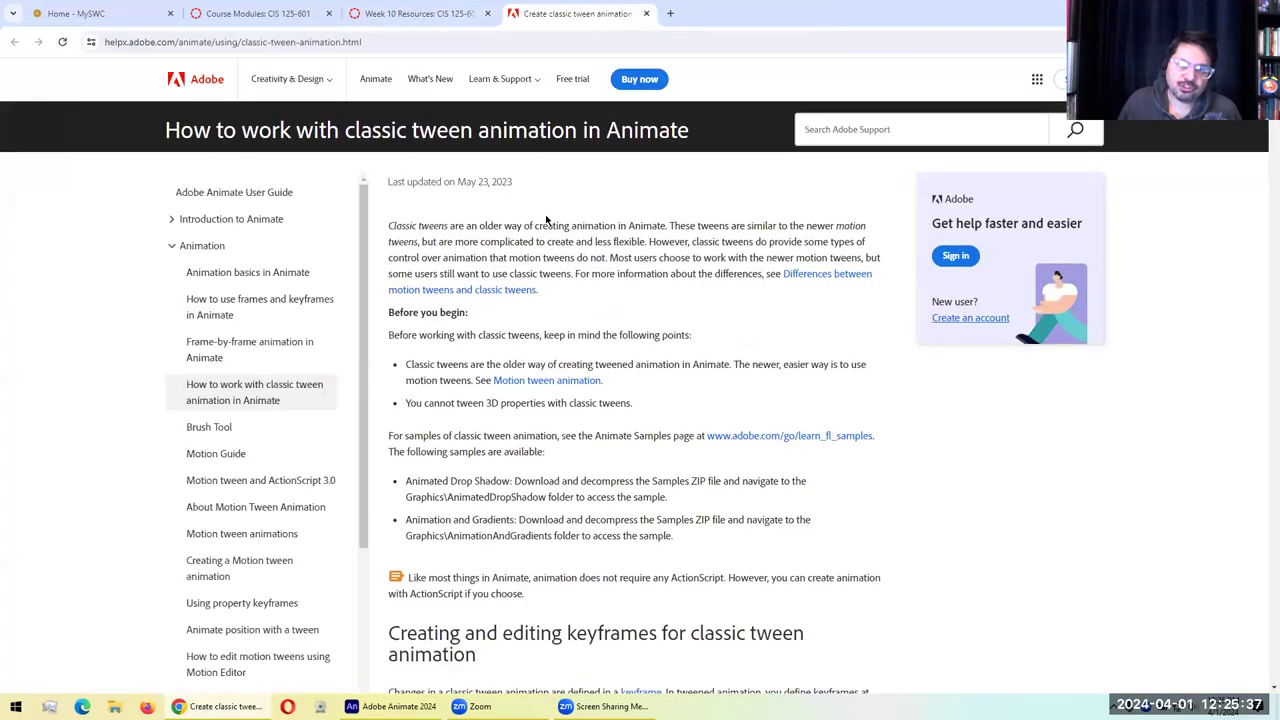
# Skim the classic tween reading, including keyframe creation, easing, the Classic Tweening video, XML motion and animation along a path
pyautogui.scroll(-2, 575, 255)
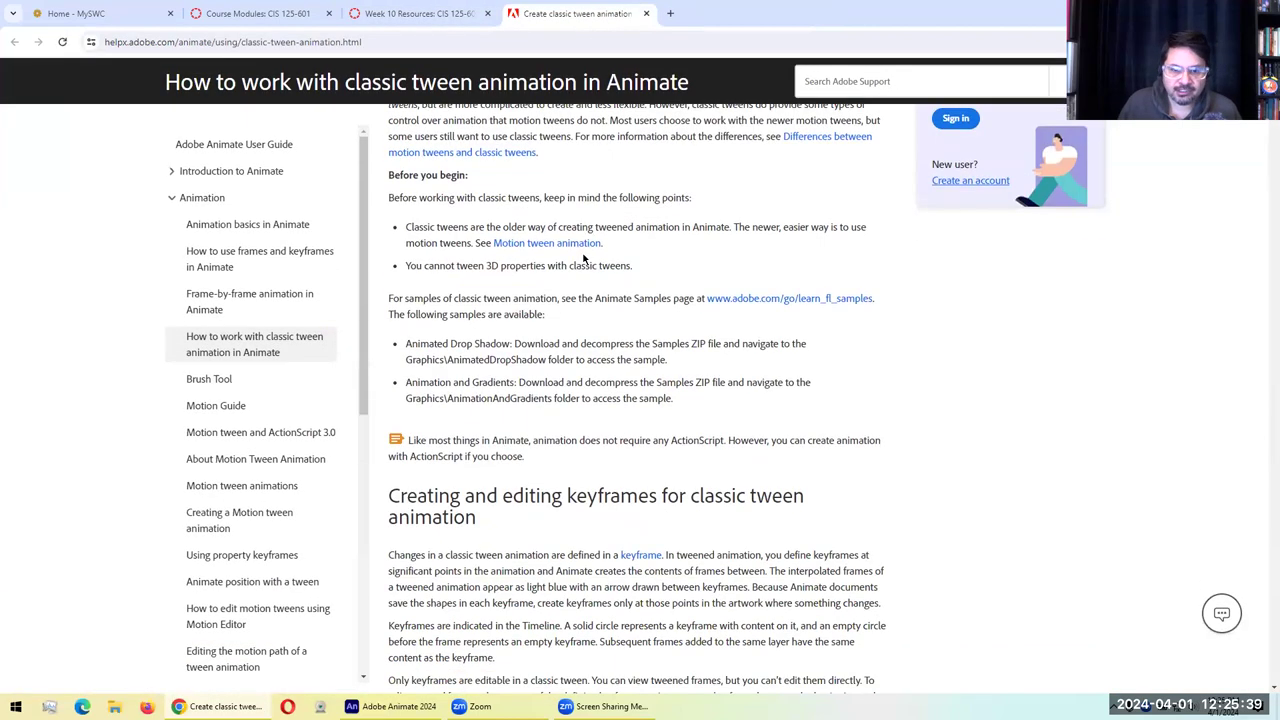
pyautogui.scroll(-7, 584, 259)
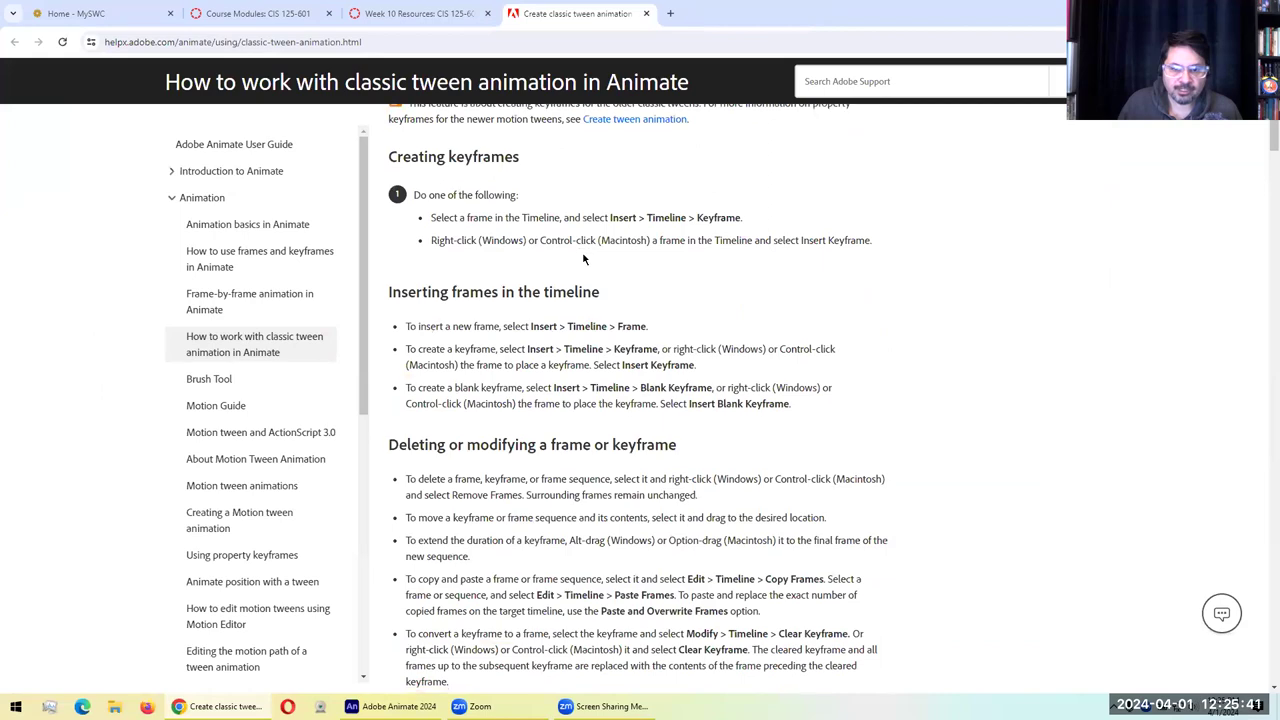
pyautogui.scroll(-10, 583, 254)
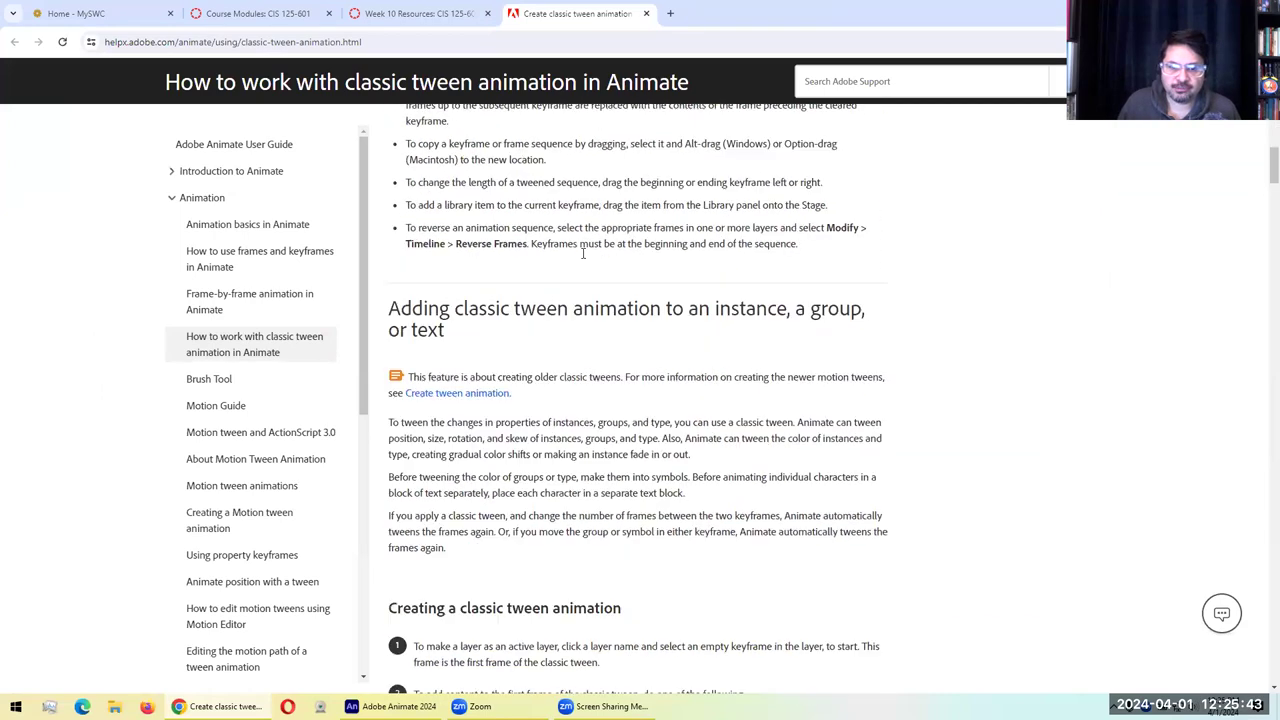
pyautogui.scroll(-10, 583, 254)
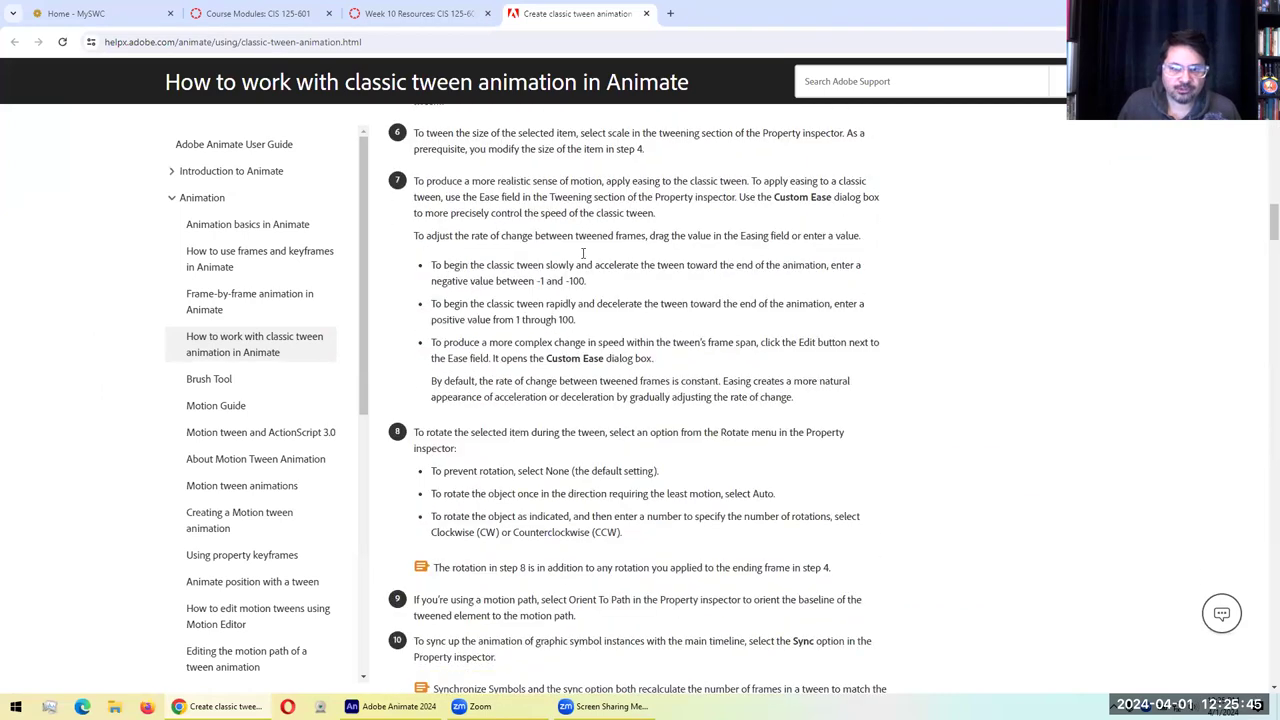
pyautogui.scroll(-3, 583, 254)
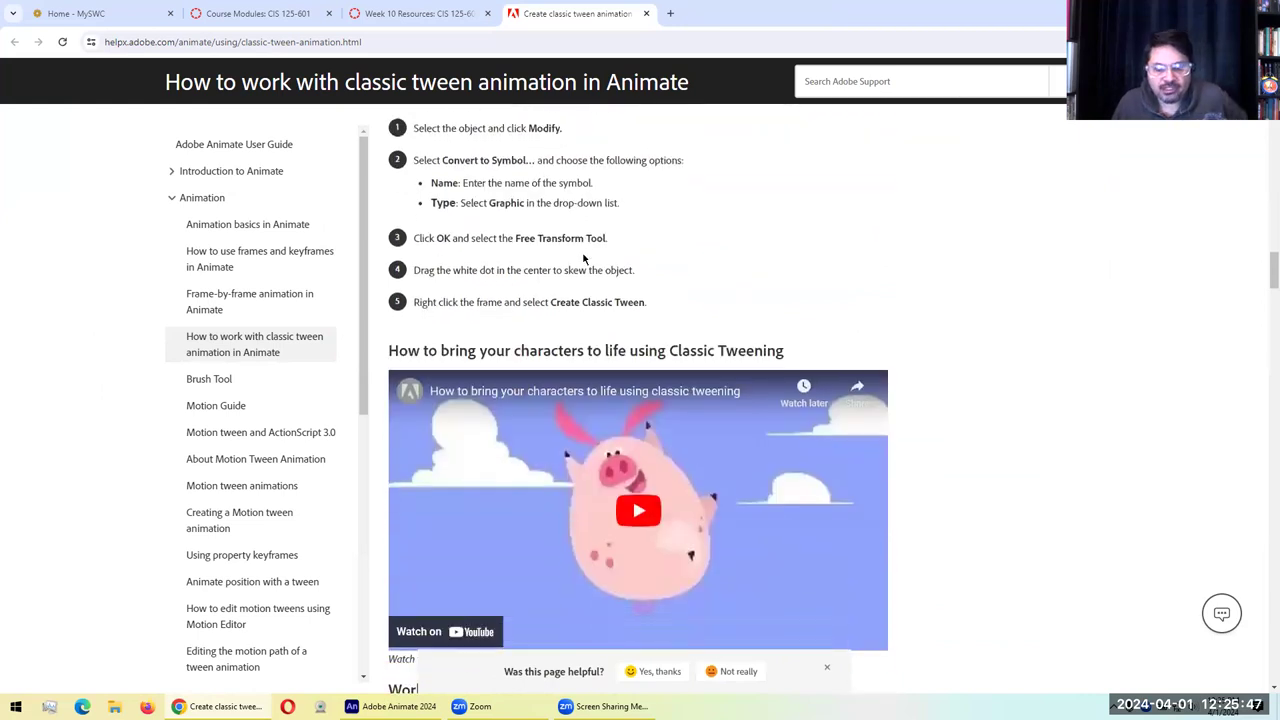
pyautogui.scroll(-1, 911, 210)
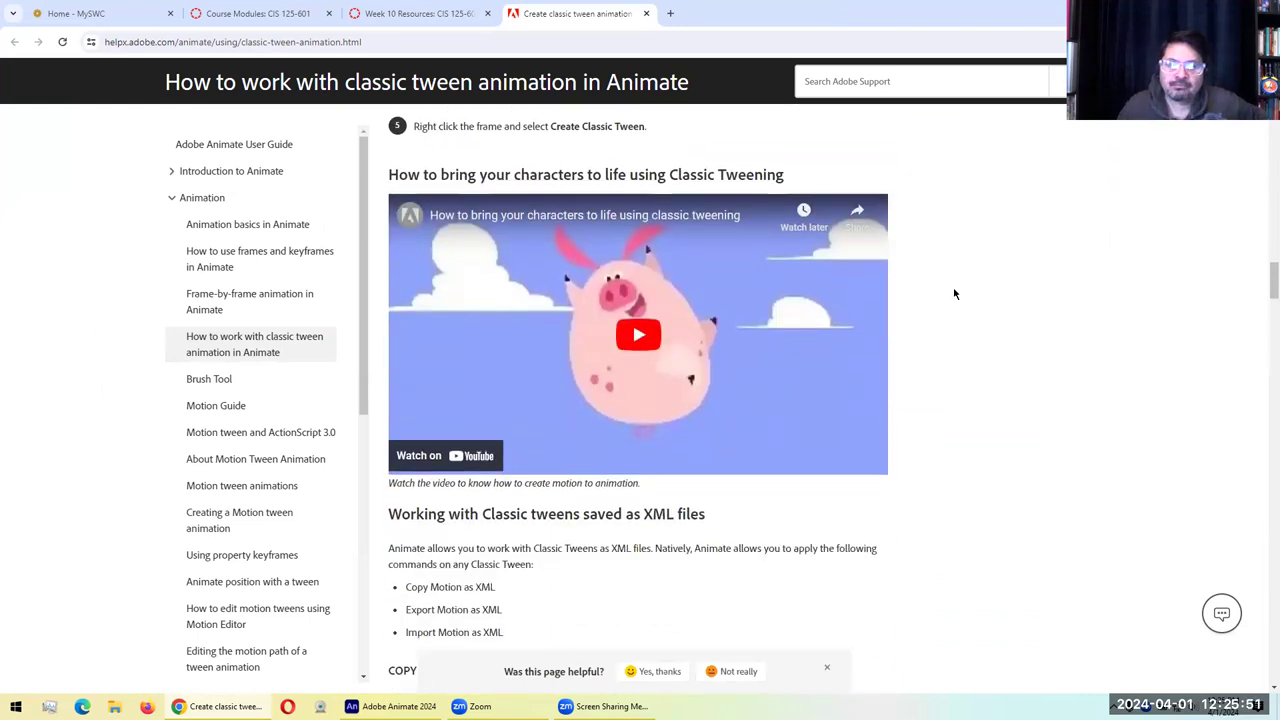
pyautogui.scroll(-3, 966, 294)
pyautogui.scroll(-7, 966, 294)
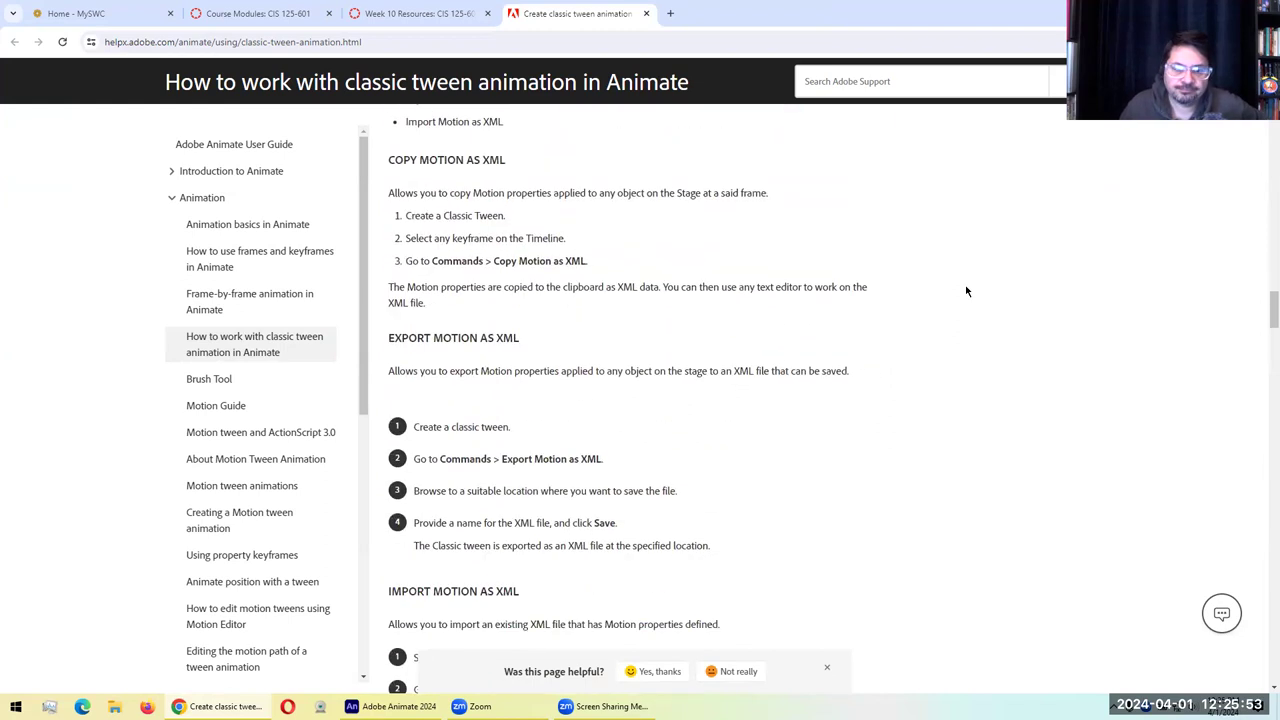
pyautogui.scroll(-2, 955, 290)
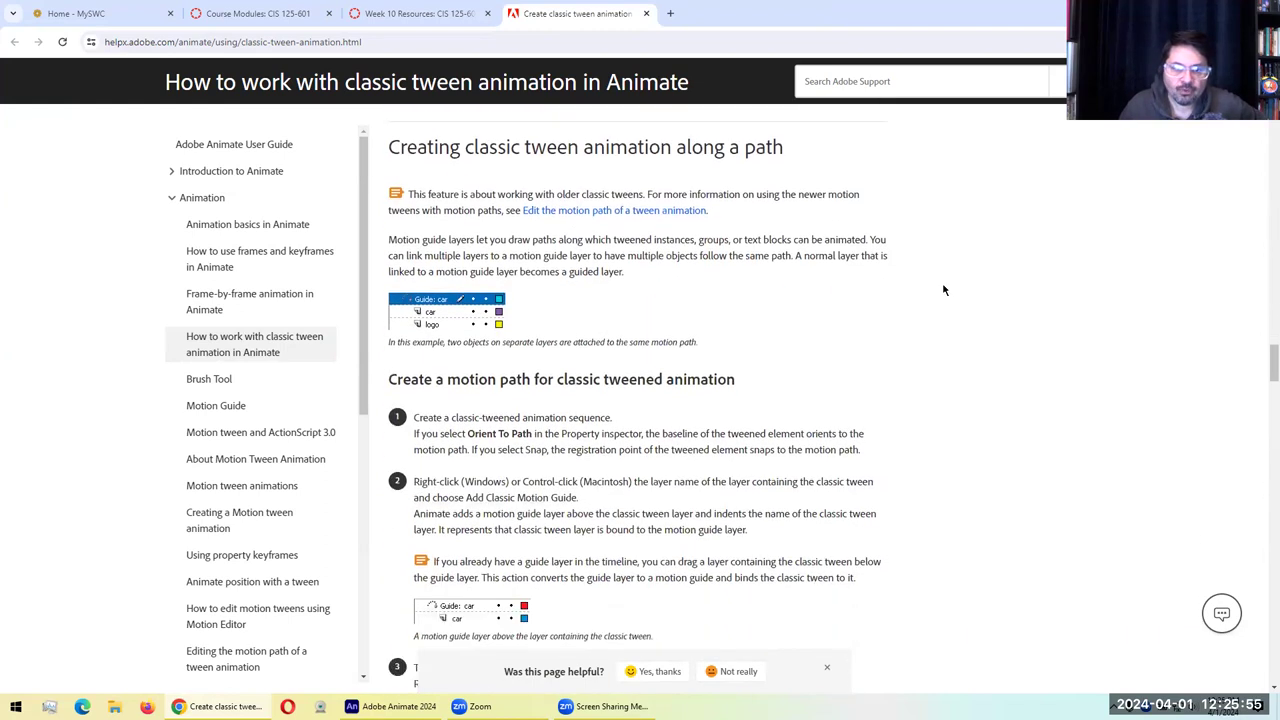
# Replace the classic tween reading with About Motion Tween and examine its table of differences between motion and classic tweens
pyautogui.hotkey('ctrl', 'w')
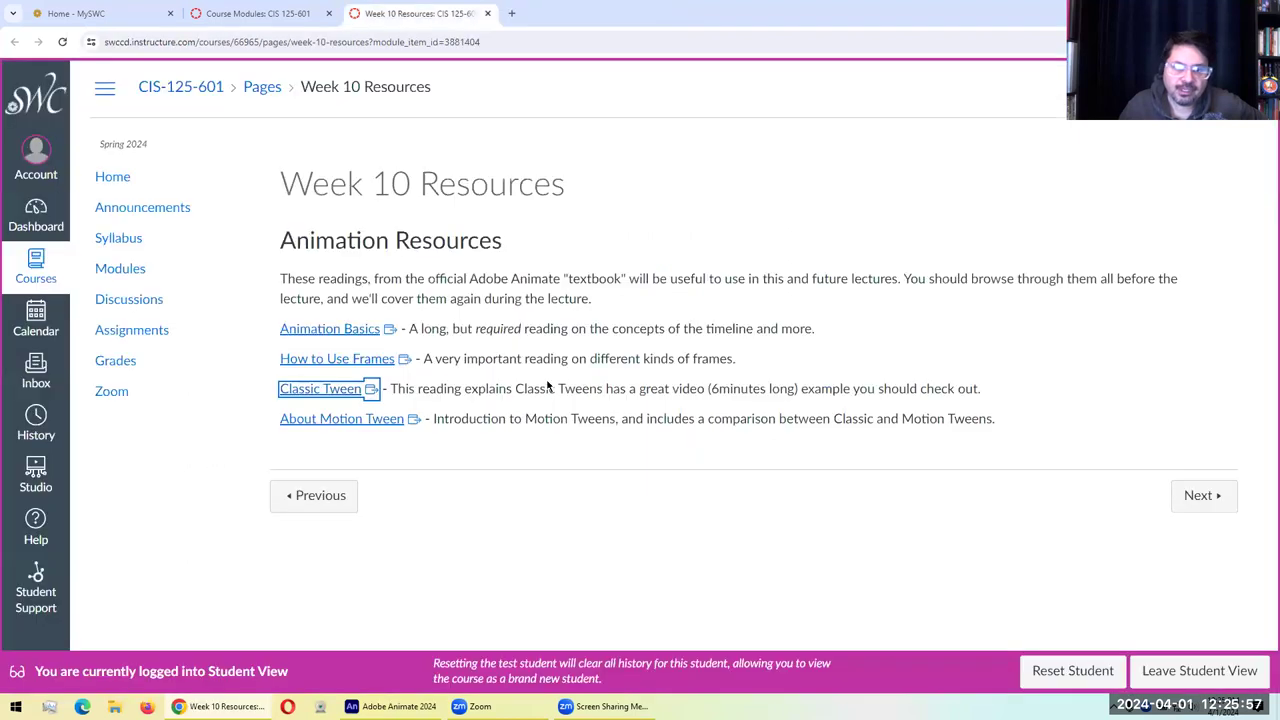
pyautogui.click(346, 420)
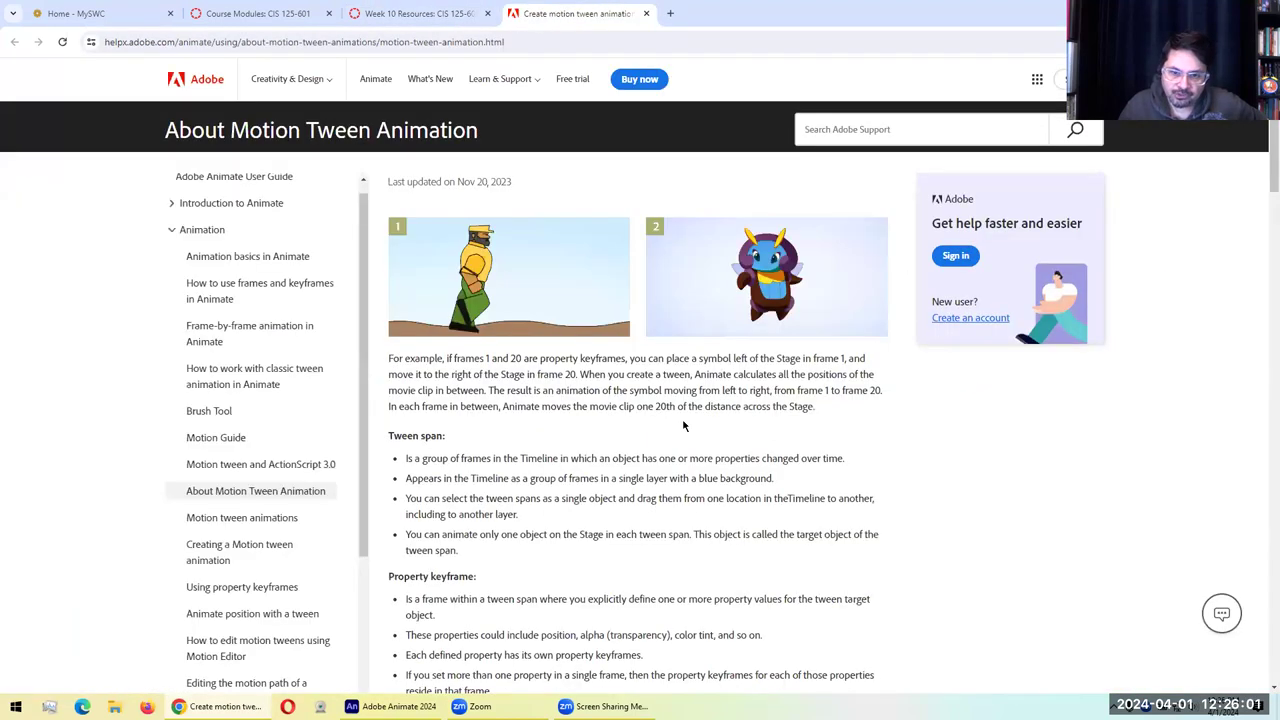
pyautogui.scroll(-3, 684, 425)
pyautogui.scroll(-5, 684, 425)
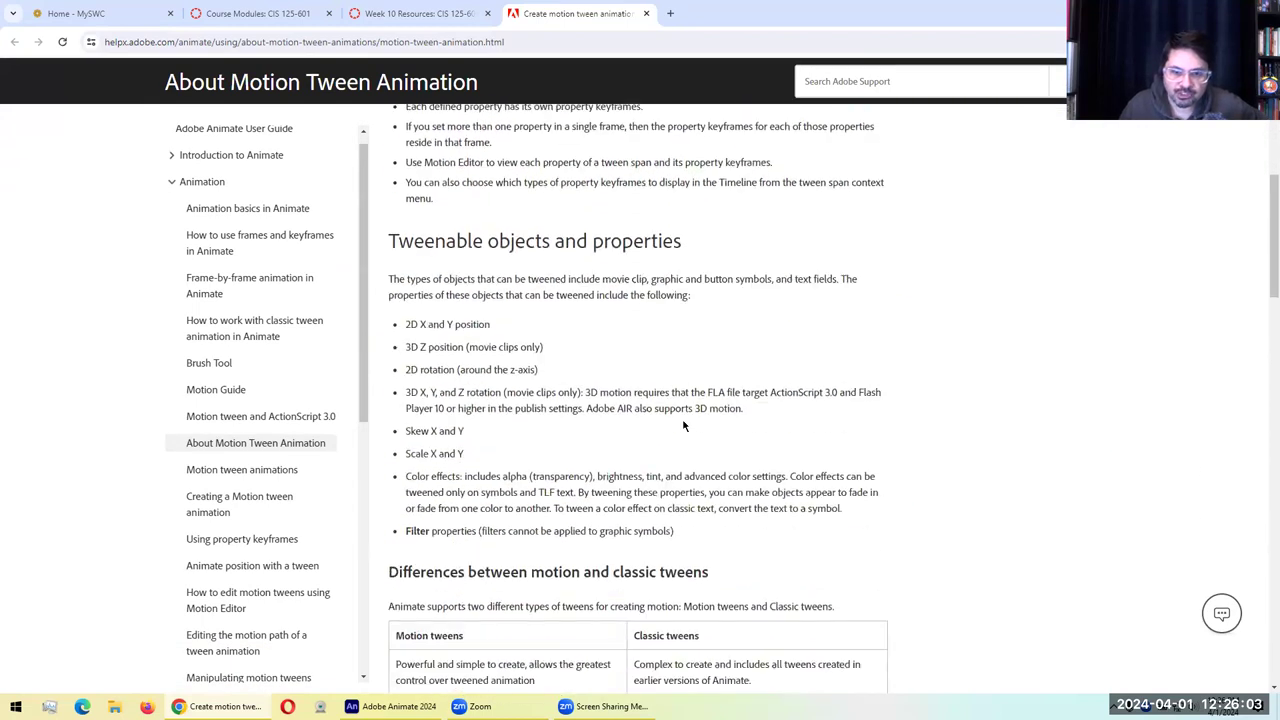
pyautogui.moveTo(511, 341); pyautogui.dragTo(793, 418)
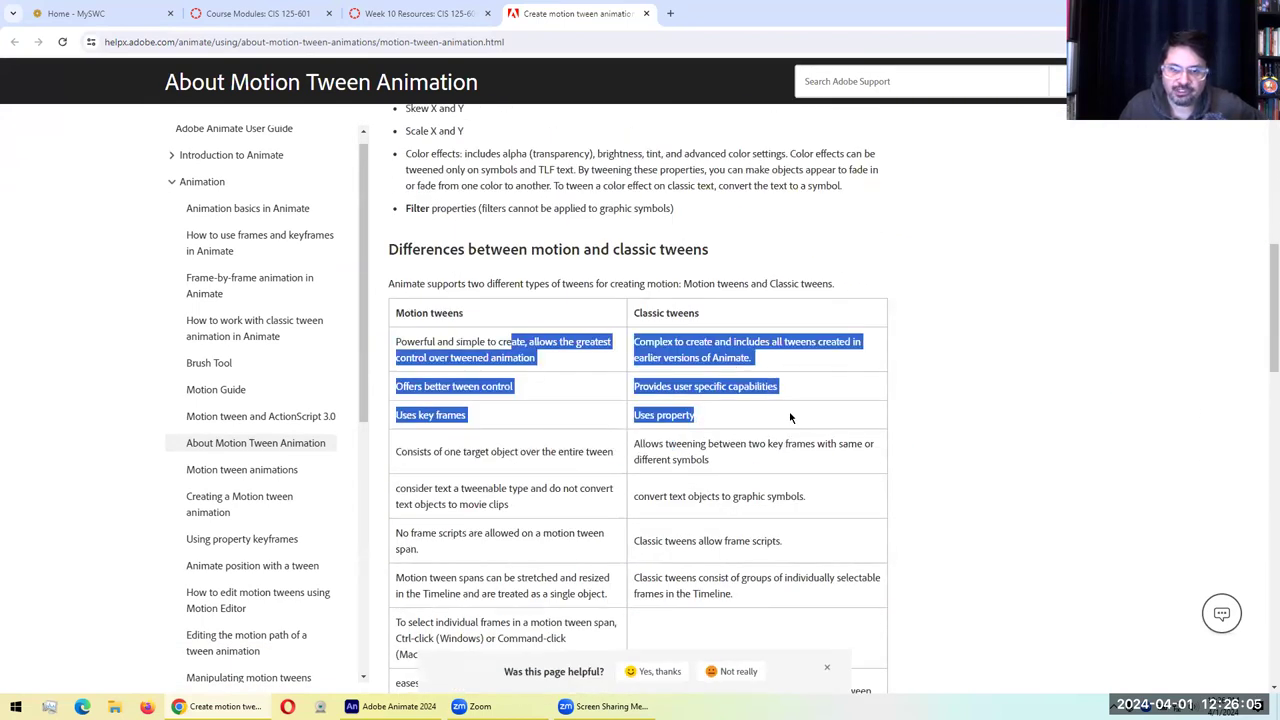
pyautogui.click(511, 386)
pyautogui.keyDown('shift'); pyautogui.click(771, 490); pyautogui.keyUp('shift')
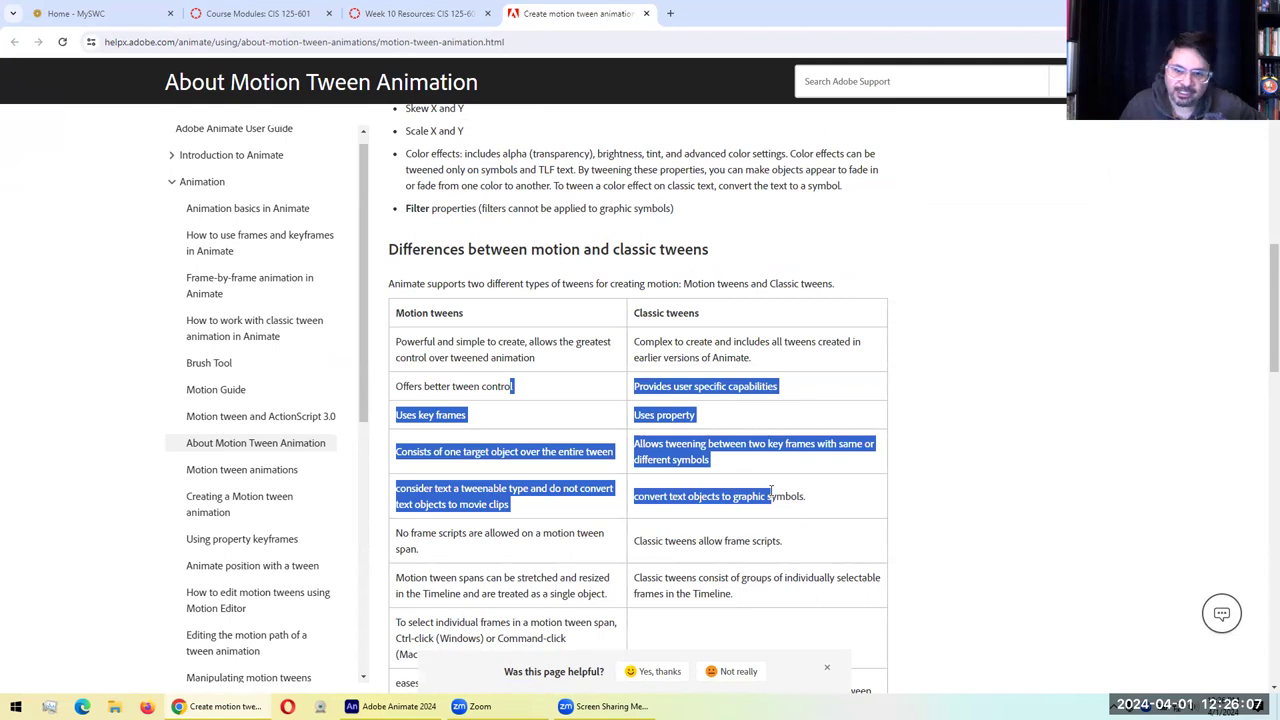
pyautogui.click(808, 428)
# Review the similarities between motion and classic tweens and the related links, and close the reading
pyautogui.scroll(-8, 808, 428)
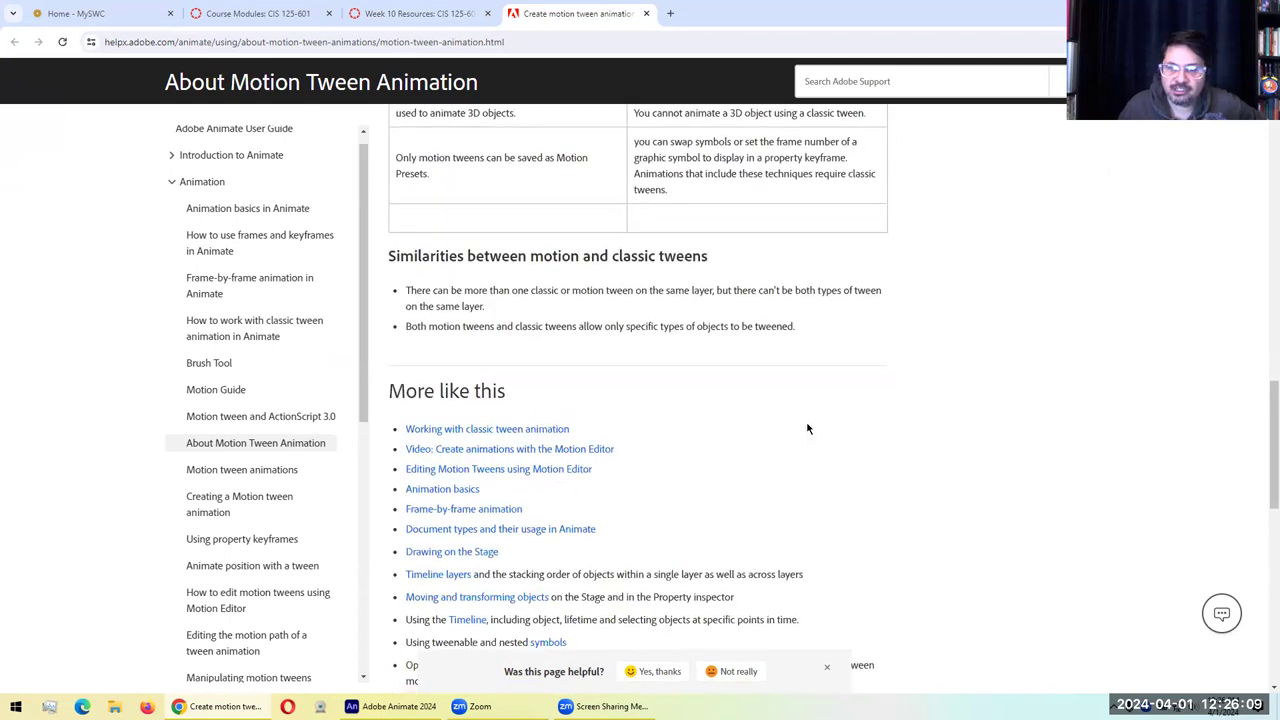
pyautogui.scroll(-10, 808, 428)
pyautogui.scroll(6, 651, 223)
pyautogui.click(646, 13)
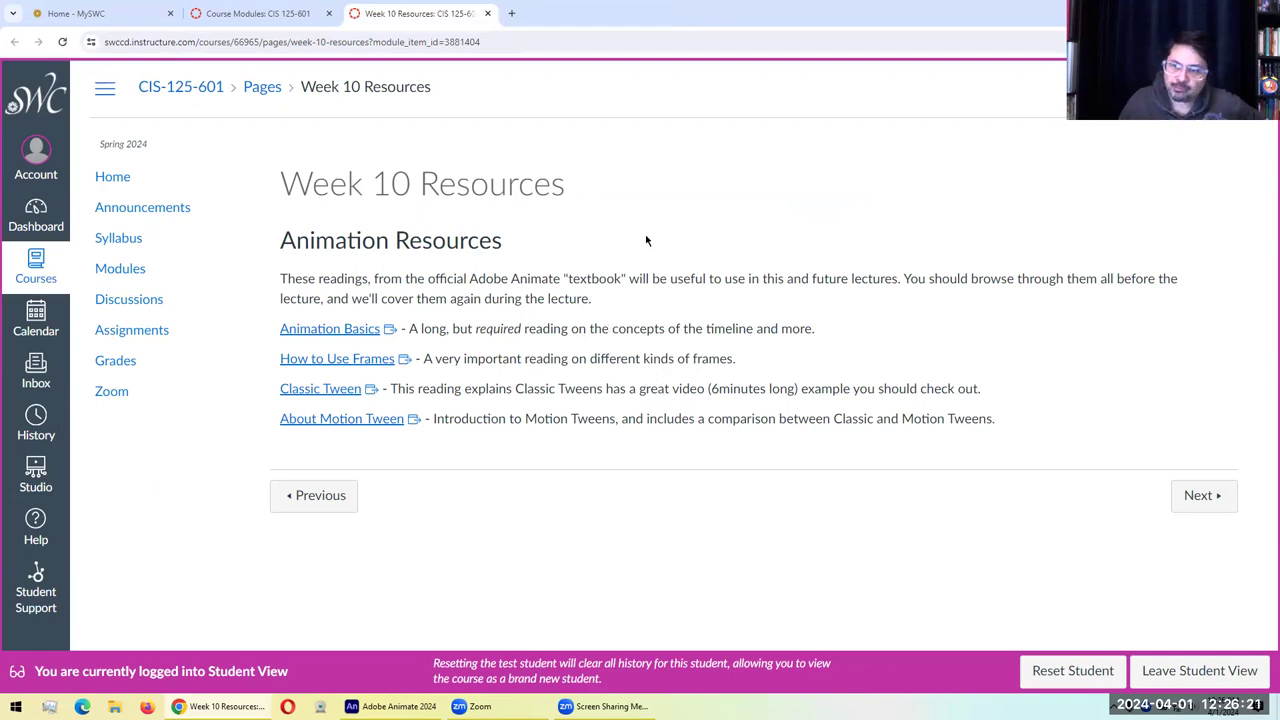
# Switch to Adobe Animate and configure a new Character Animation document with the Full HD preset and a frame rate of 24
pyautogui.press('super+d')
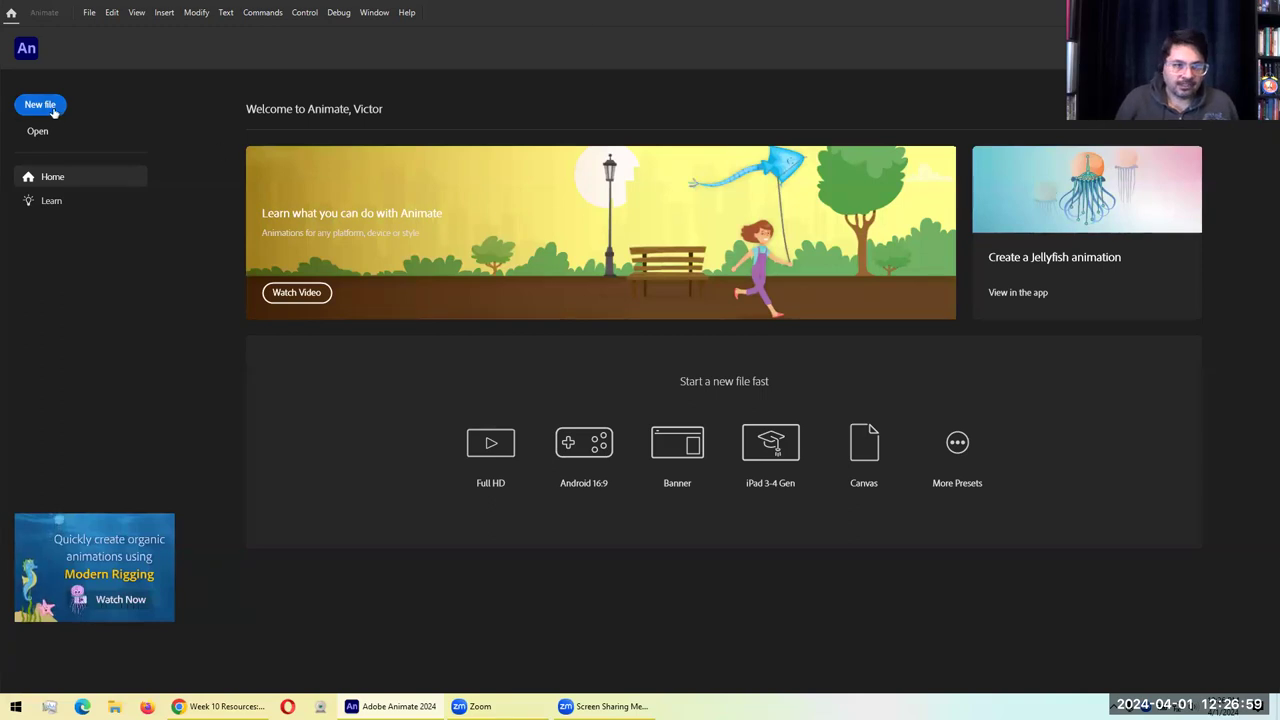
pyautogui.click(670, 234)
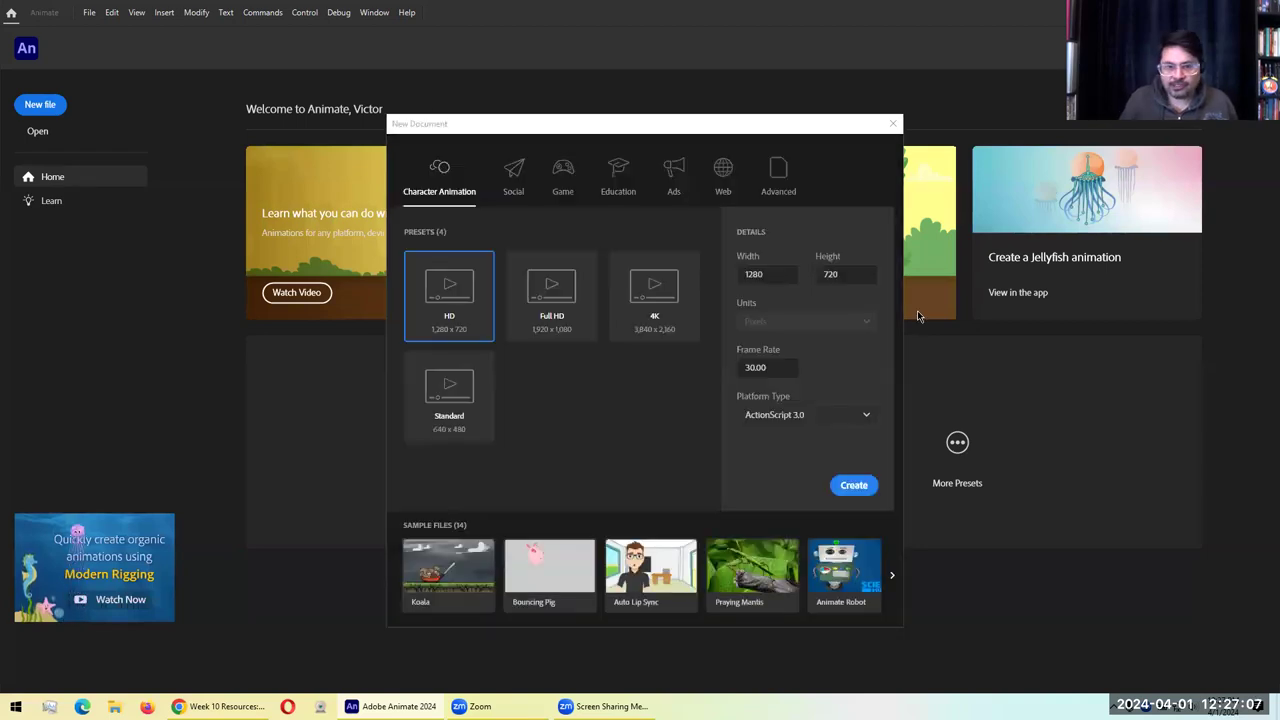
pyautogui.click(548, 298)
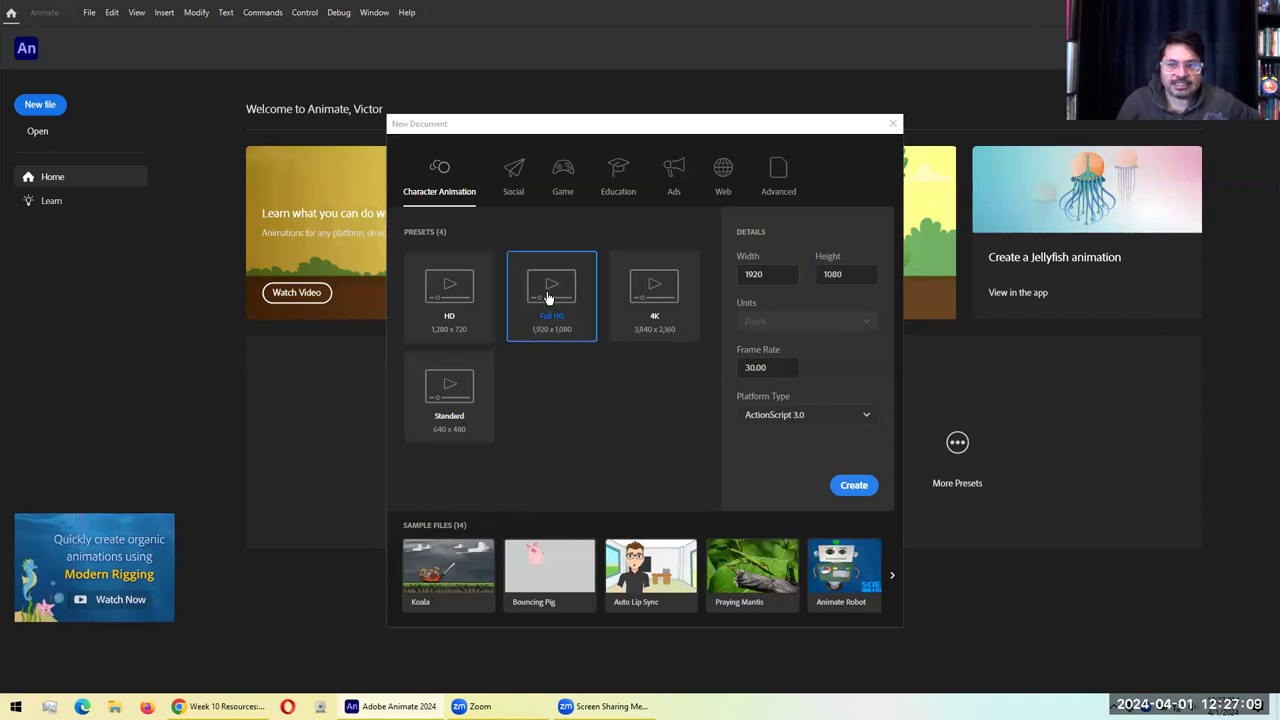
pyautogui.click(779, 365)
pyautogui.write('24')
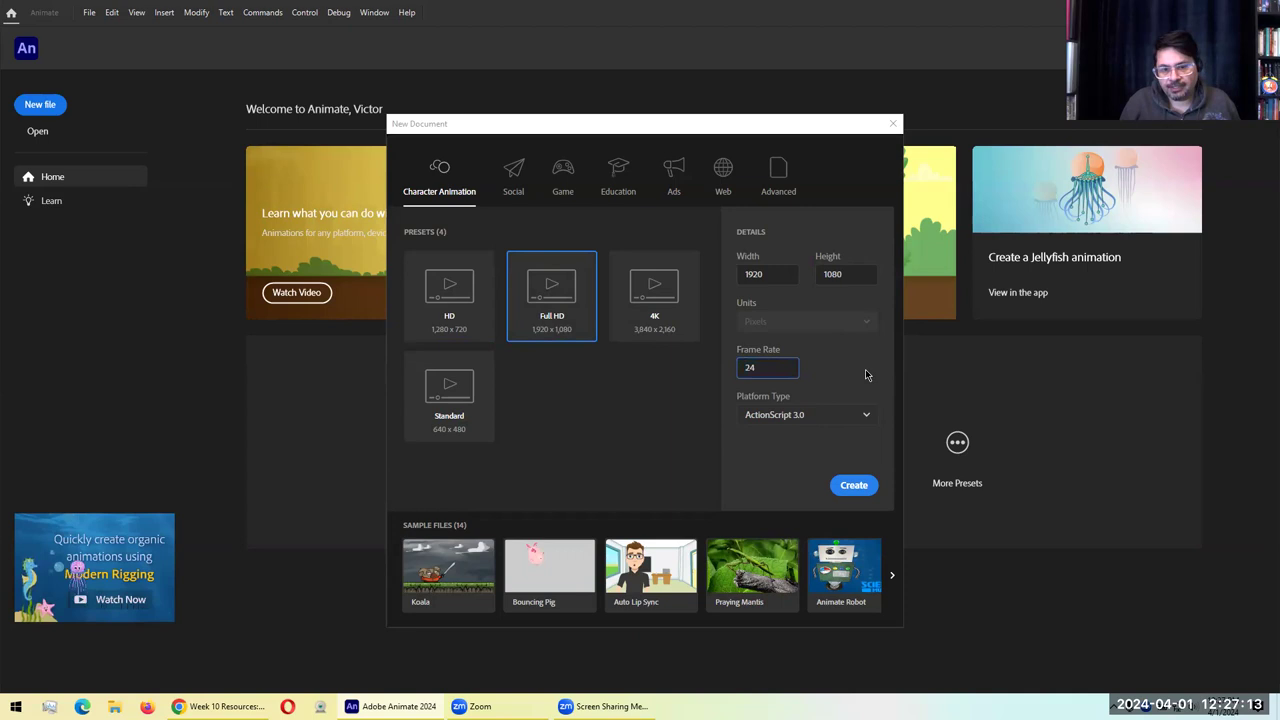
pyautogui.press('Tab')
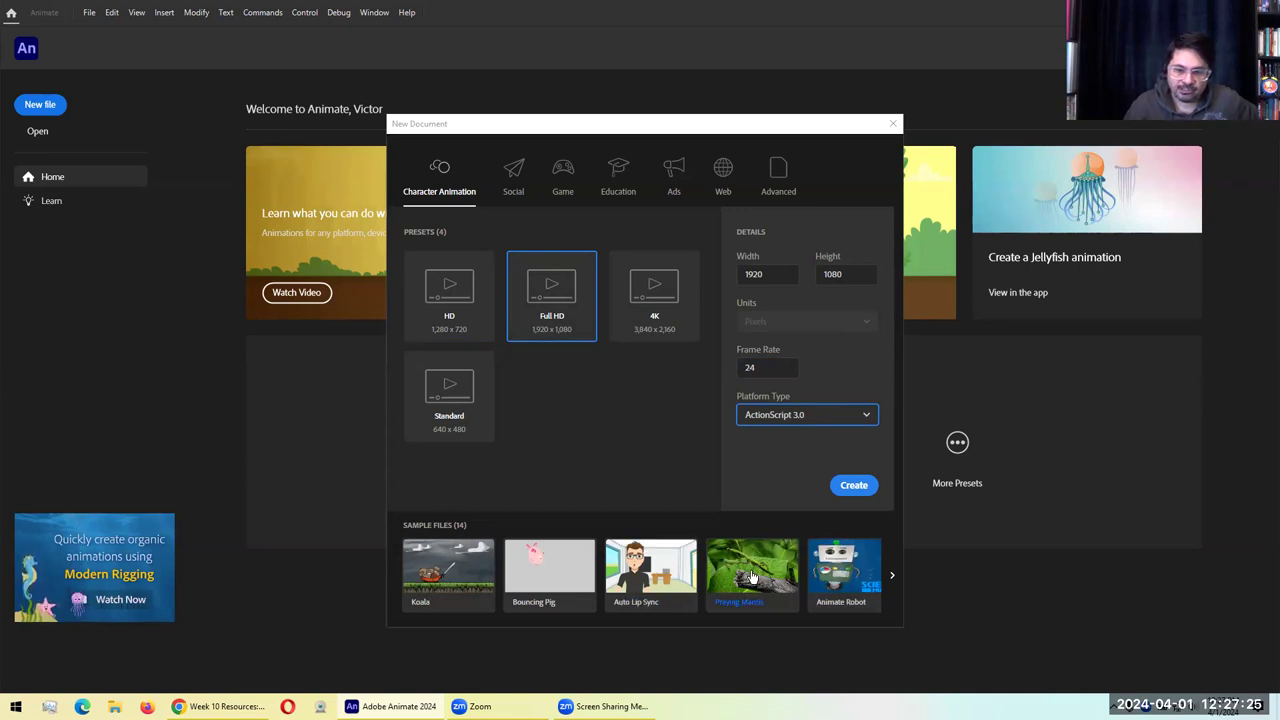
pyautogui.click(689, 636)
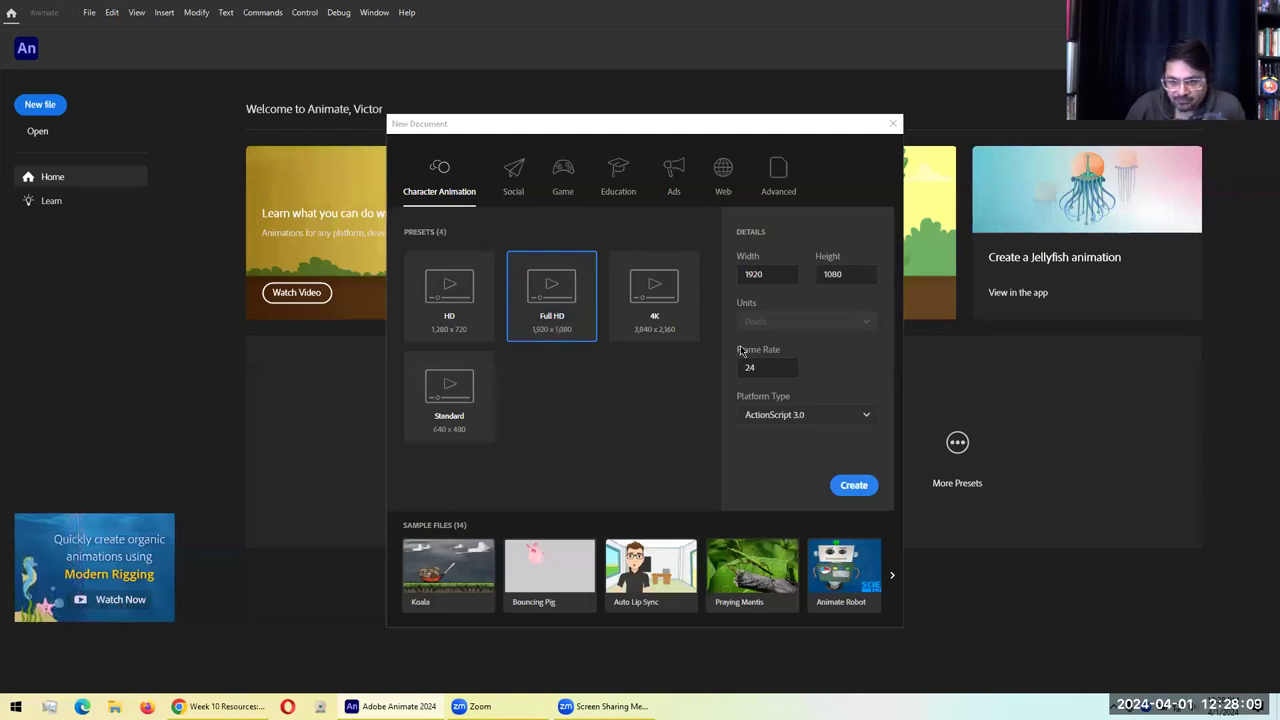
# Create the configured Full HD document and fit the whole stage in the window
pyautogui.click(850, 487)
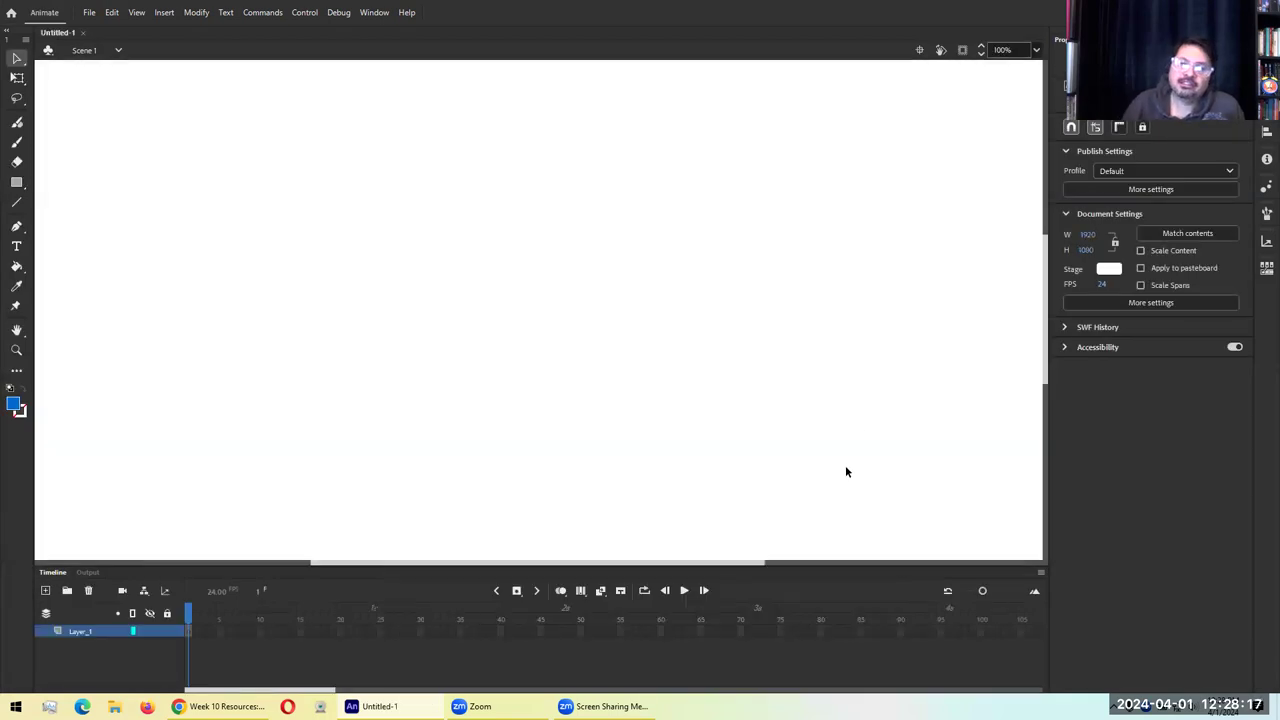
pyautogui.click(1037, 51)
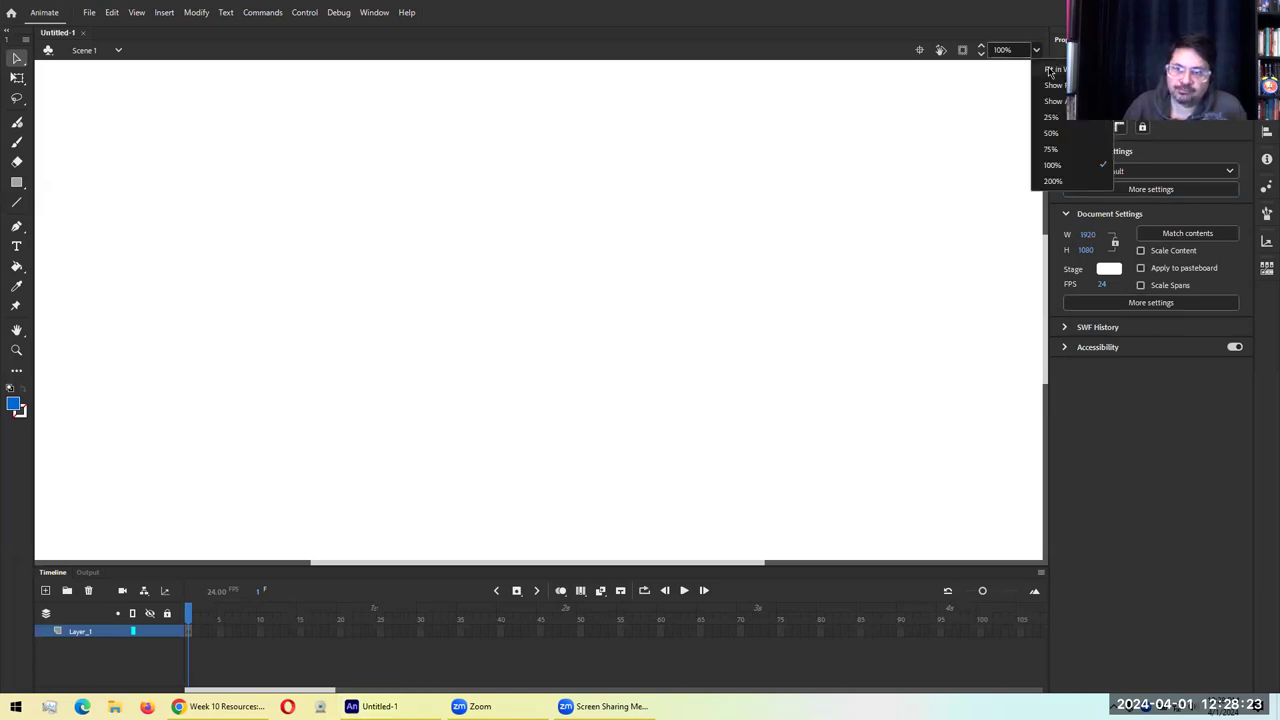
pyautogui.click(1049, 70)
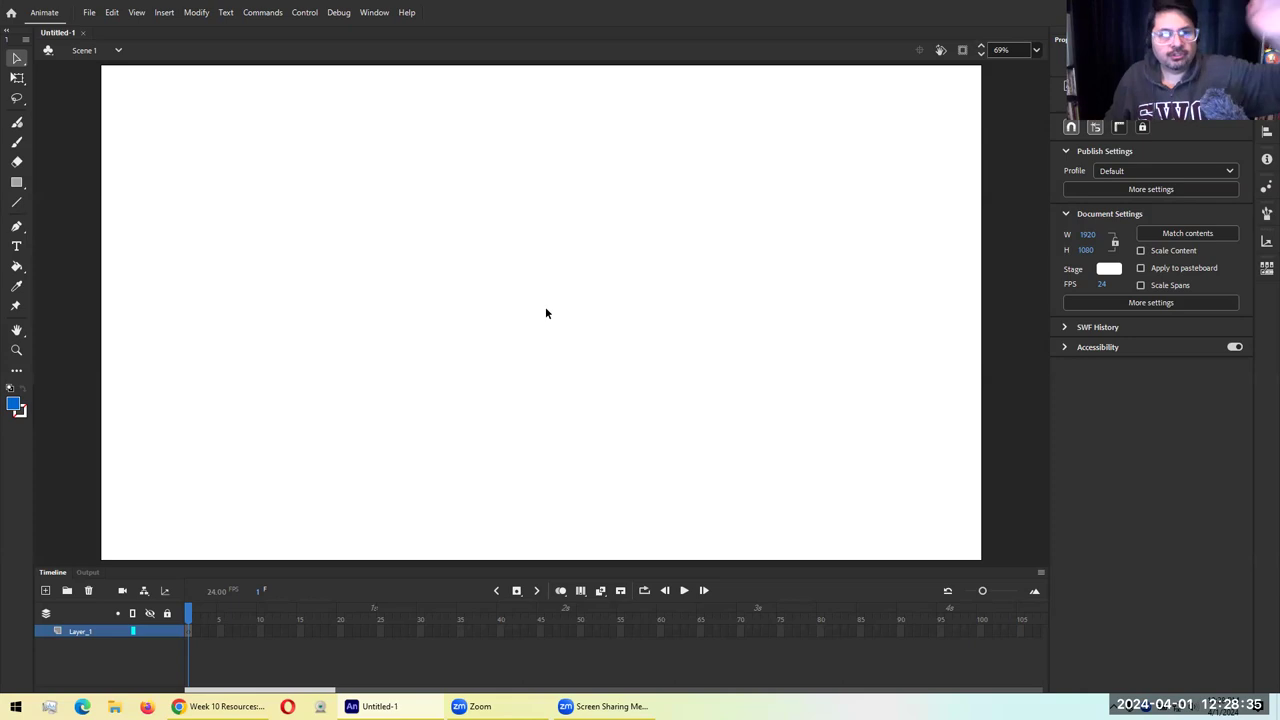
# Start saving the document under a new name and create a folder named wk10 inside Documents > SWC > 24 2SP
pyautogui.click(89, 13)
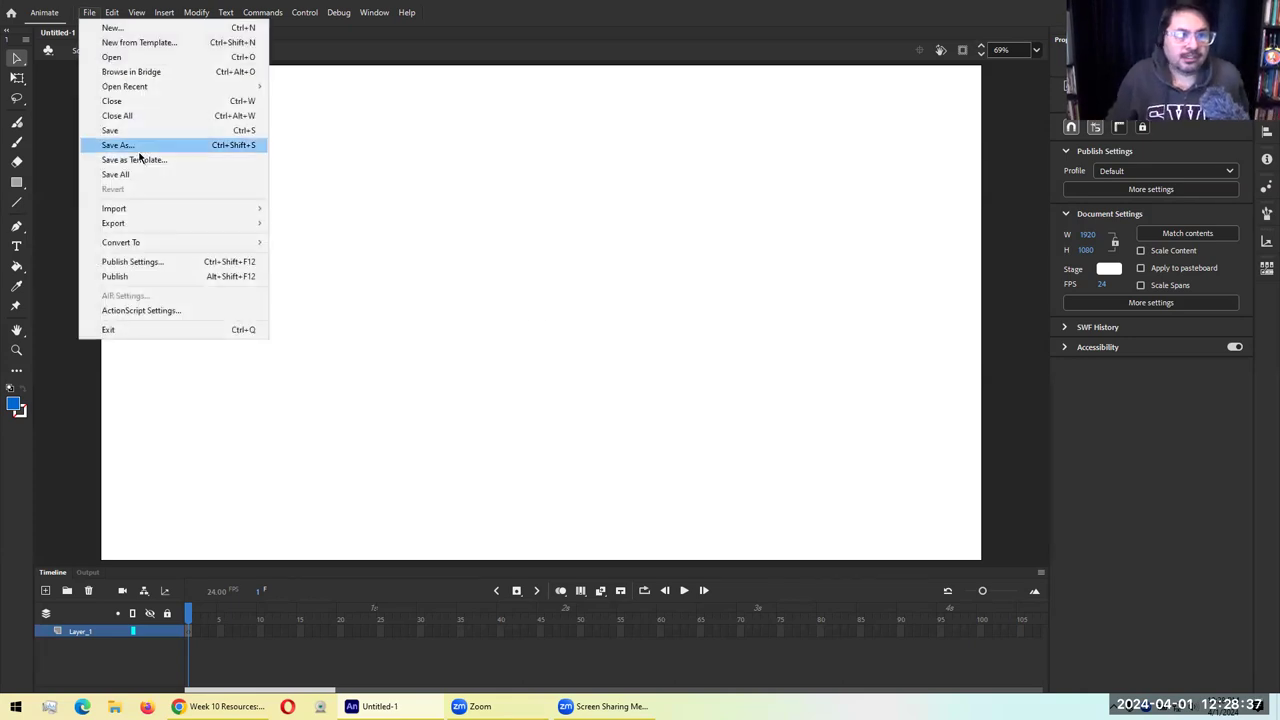
pyautogui.click(148, 144)
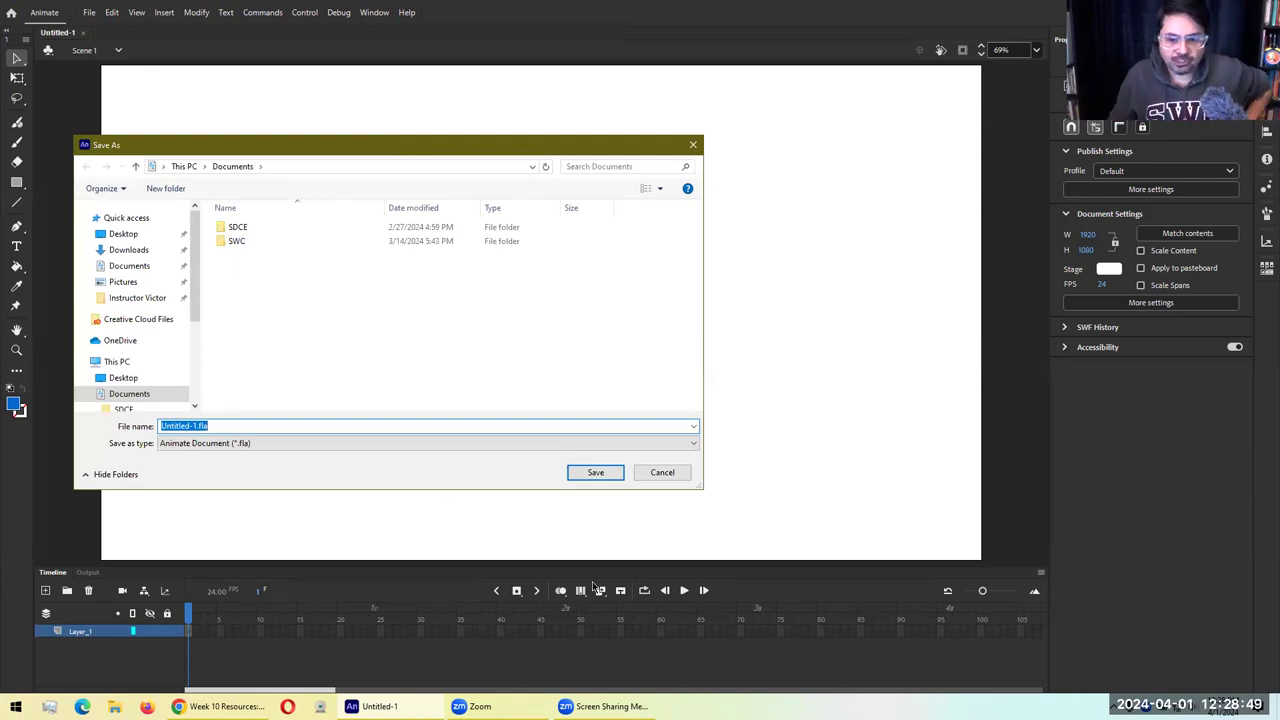
pyautogui.click(675, 492)
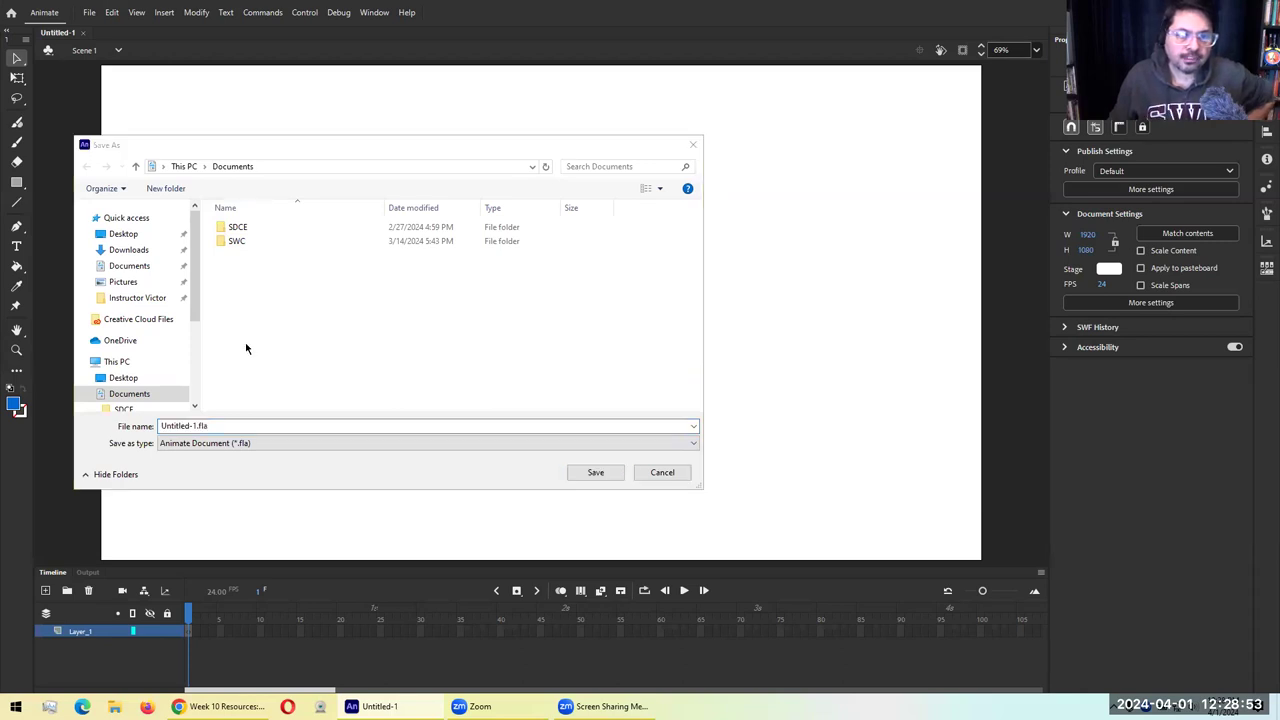
pyautogui.click(244, 350)
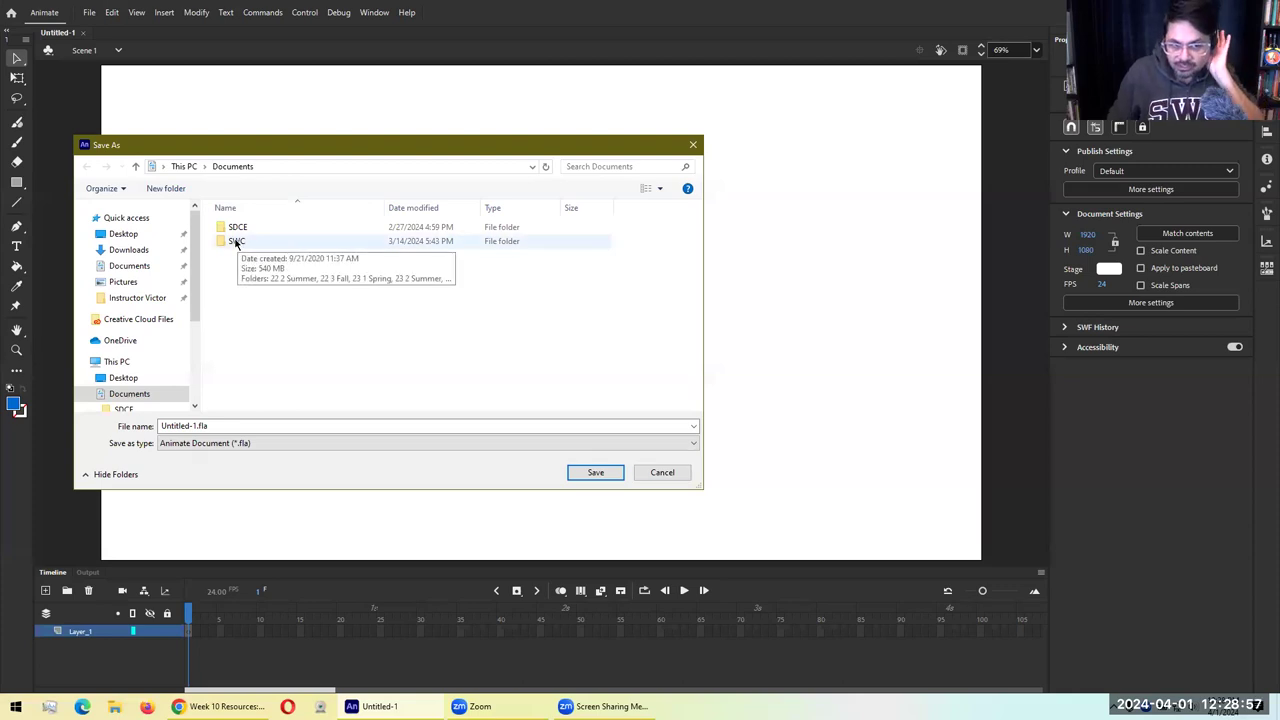
pyautogui.doubleClick(236, 243)
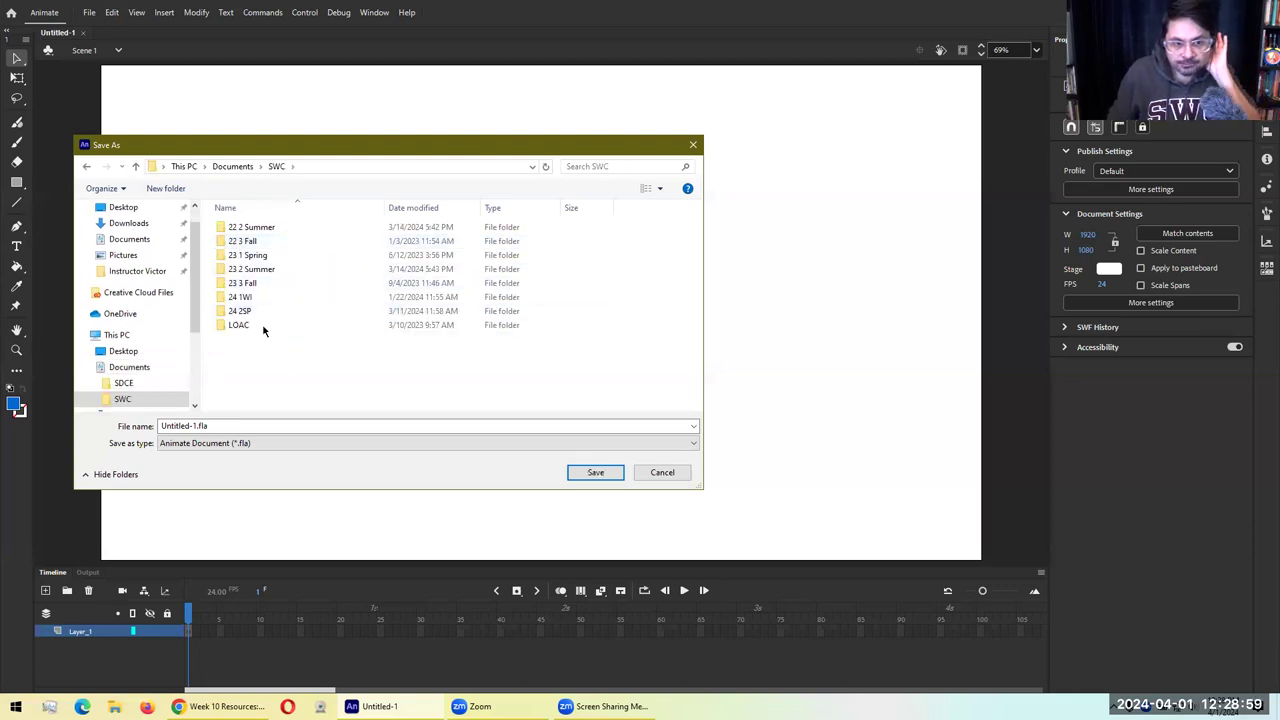
pyautogui.doubleClick(250, 312)
pyautogui.click(179, 193)
pyautogui.write('wk10')
pyautogui.press('Return')
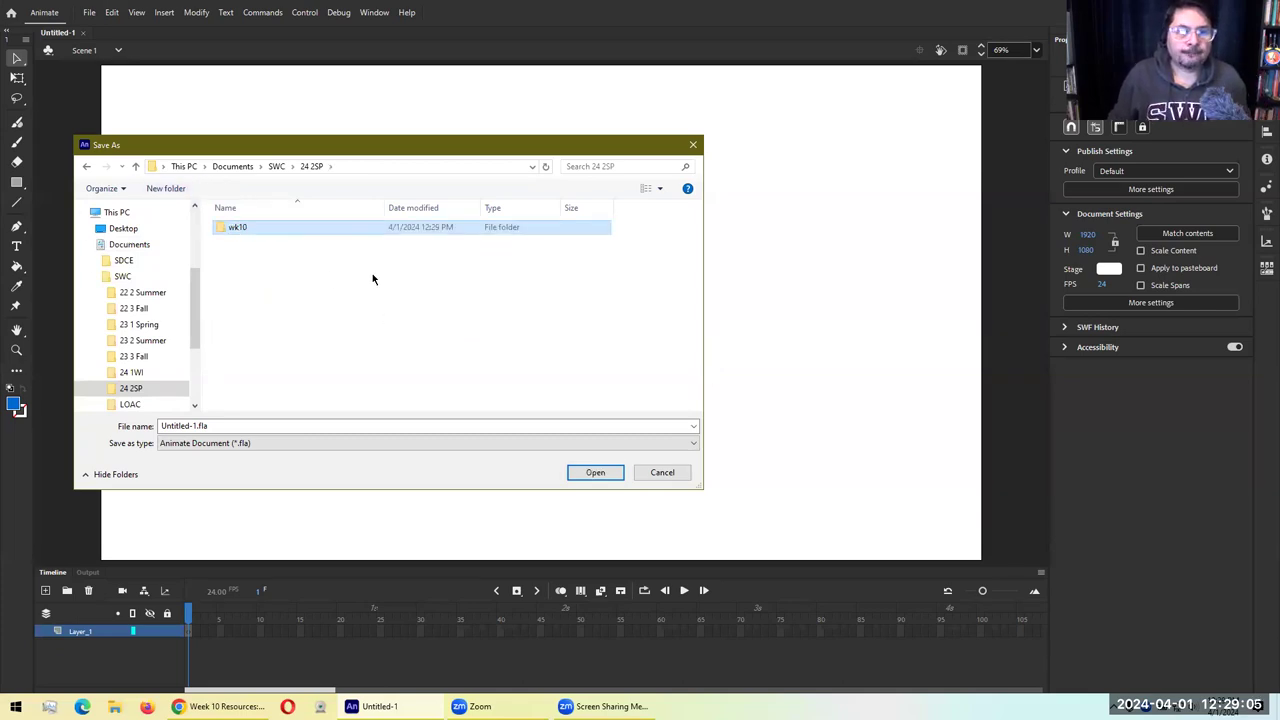
# Save the document as prac1.fla in the wk10 folder
pyautogui.doubleClick(237, 229)
pyautogui.click(245, 425)
pyautogui.write('prac1.fla')
pyautogui.press('Return')
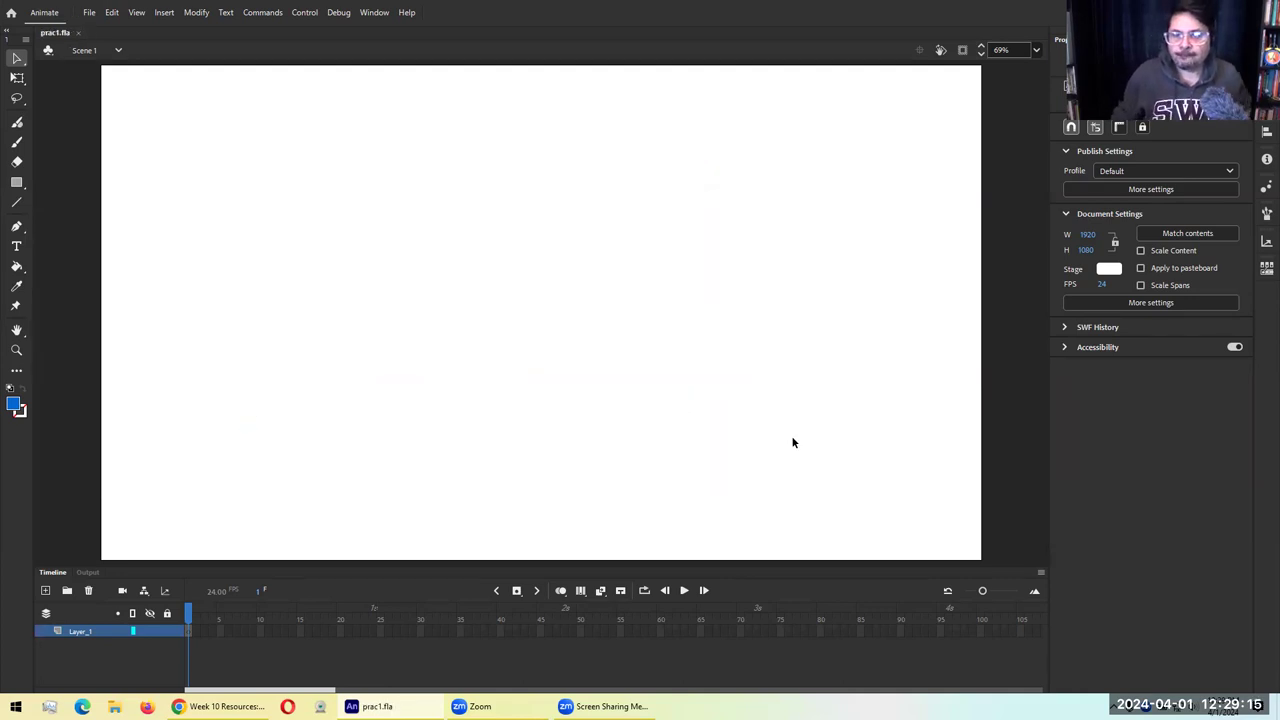
# Change the stage background color to light gray #CCCCCC
pyautogui.click(1109, 270)
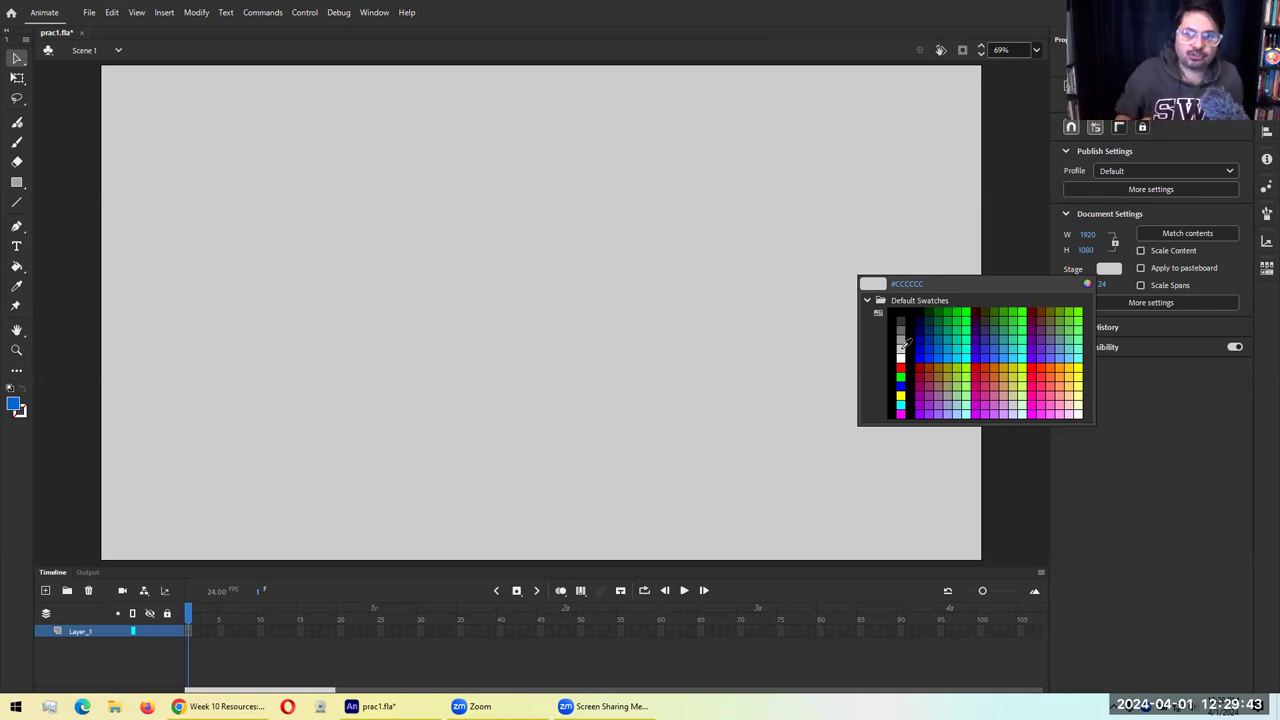
pyautogui.click(901, 356)
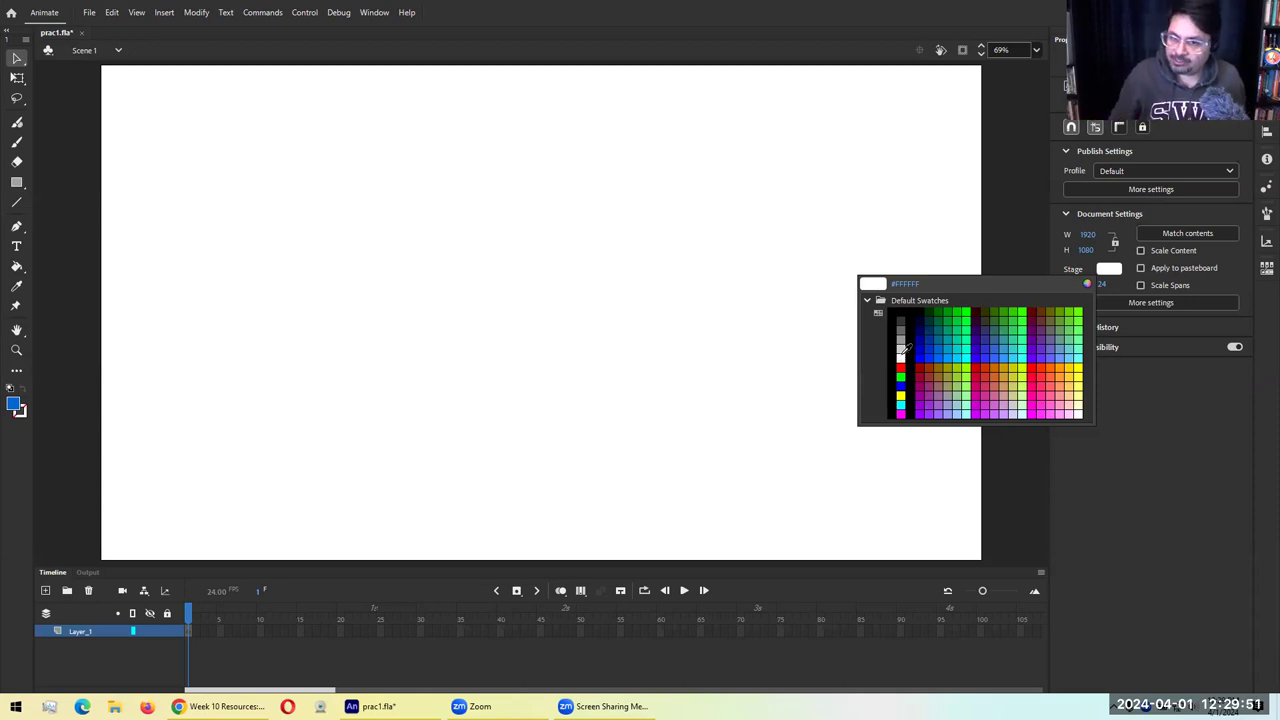
pyautogui.click(903, 342)
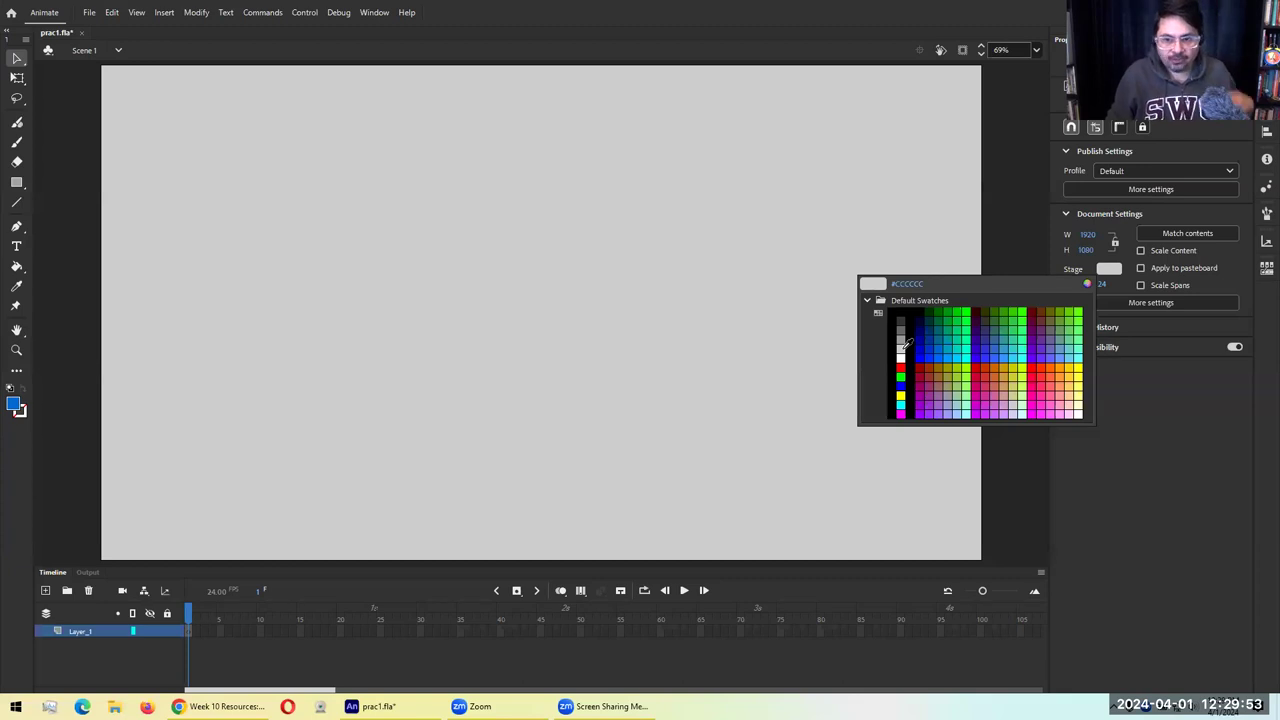
pyautogui.click(902, 349)
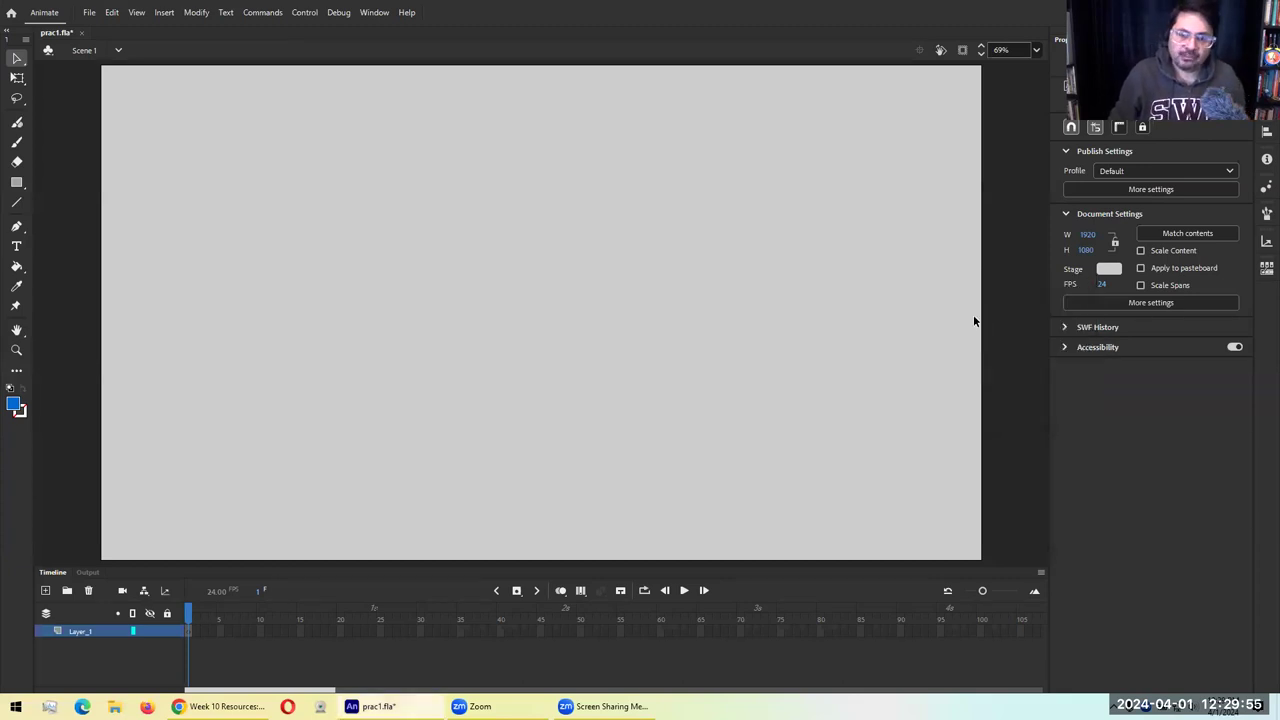
# Try out two freehand blue strokes on the stage with the Classic Brush, and undo both
pyautogui.press('b')
pyautogui.moveTo(376, 225); pyautogui.dragTo(462, 253)
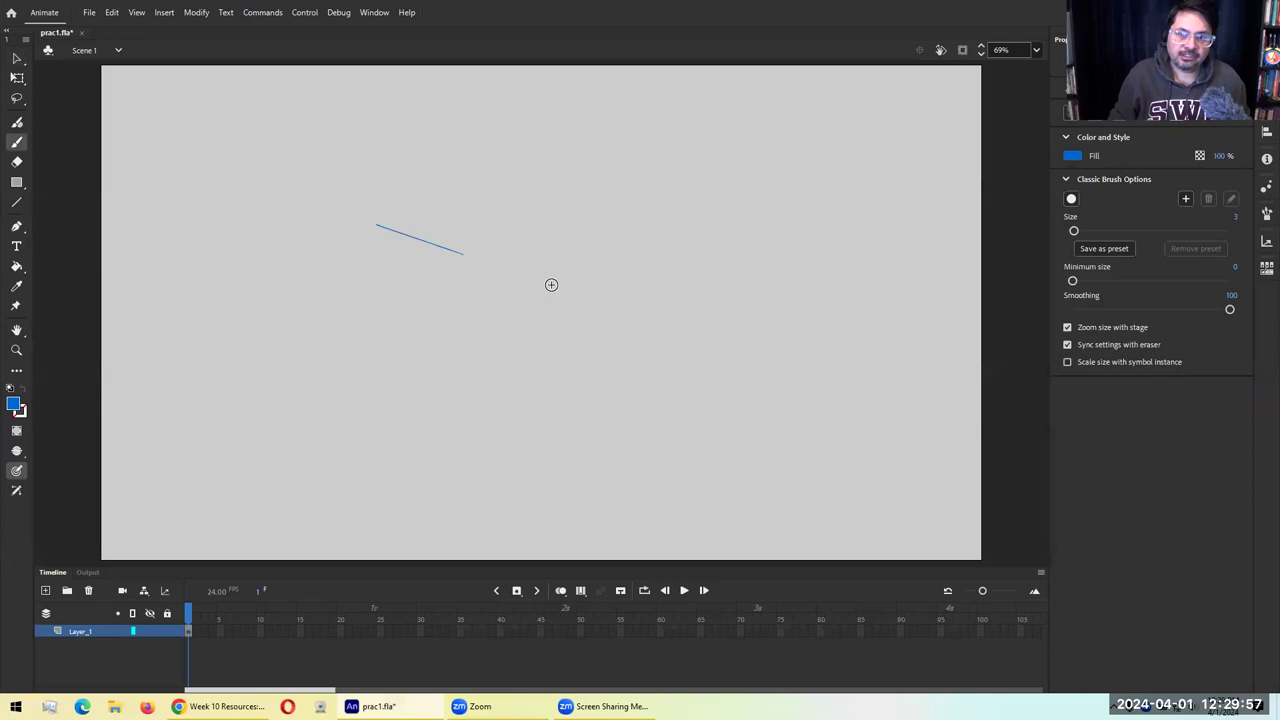
pyautogui.moveTo(452, 196)
pyautogui.mouseDown()
pyautogui.moveTo(534, 304)
pyautogui.moveTo(382, 385)
pyautogui.mouseUp()
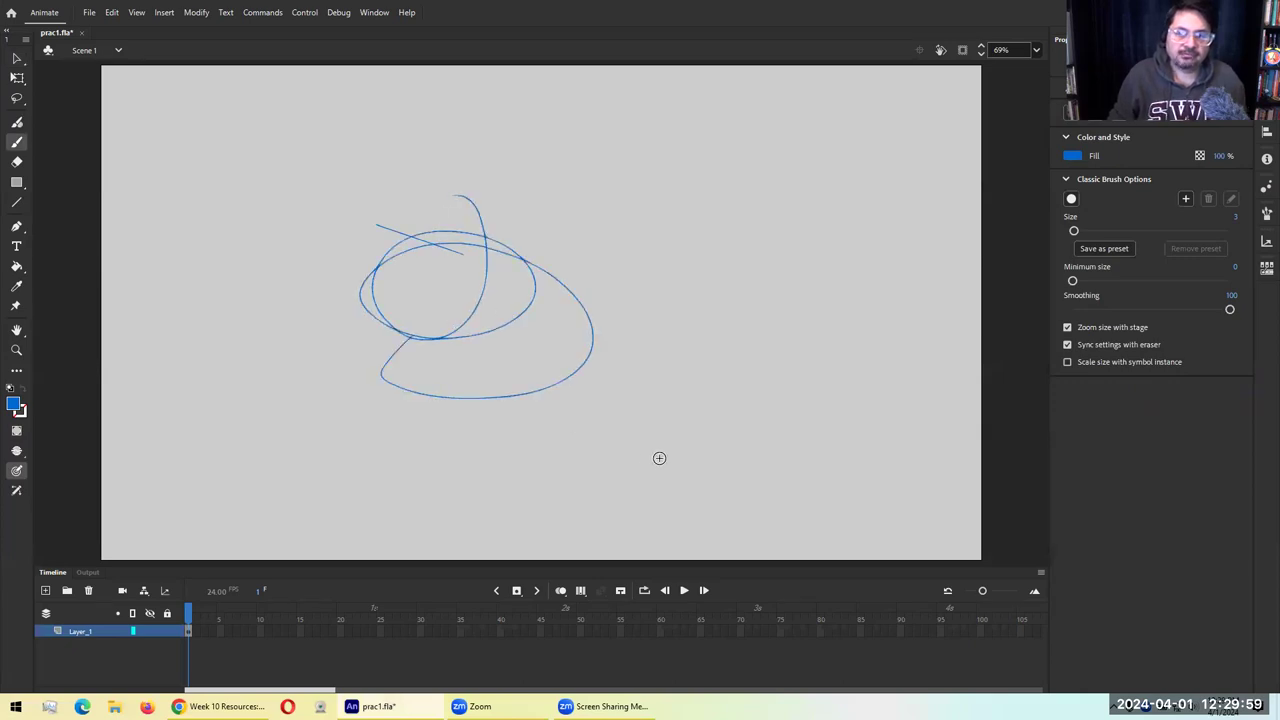
pyautogui.hotkey('ctrl', 'z')
pyautogui.hotkey('ctrl', 'z')
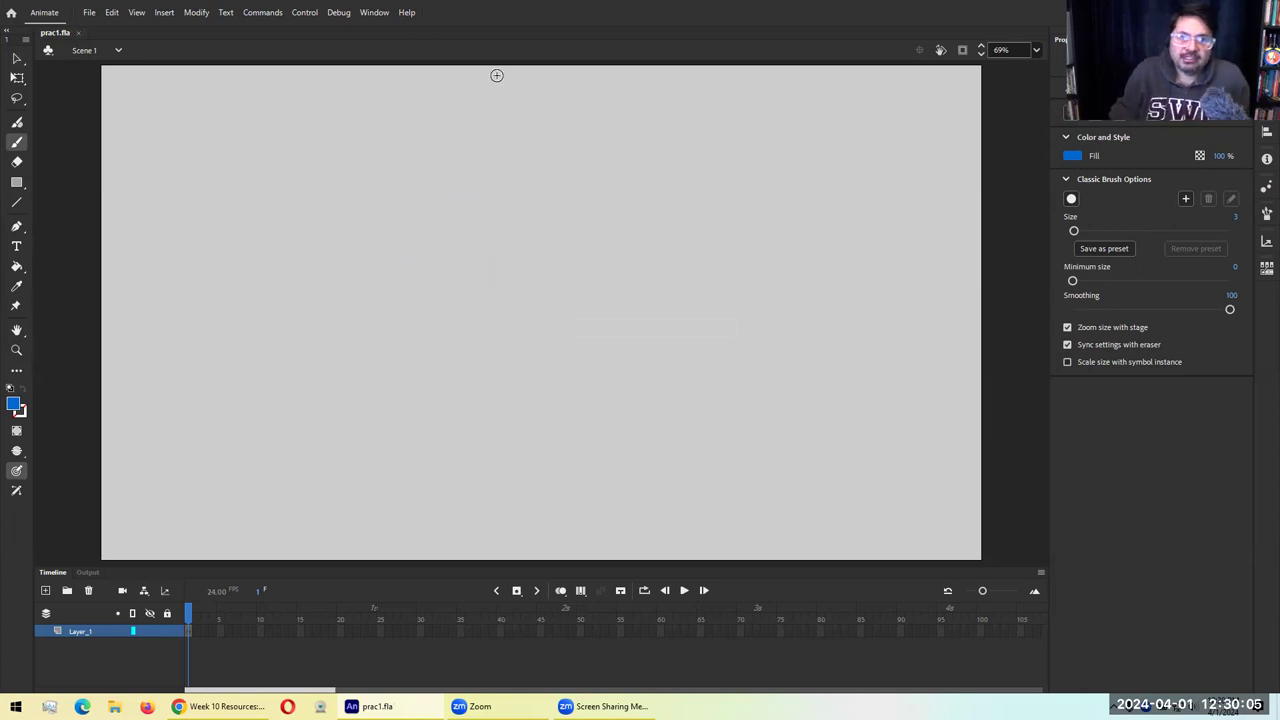
# Look through the built-in hands-on tutorials, such as Fish Animation and Bounce Animation, without starting one
pyautogui.click(408, 13)
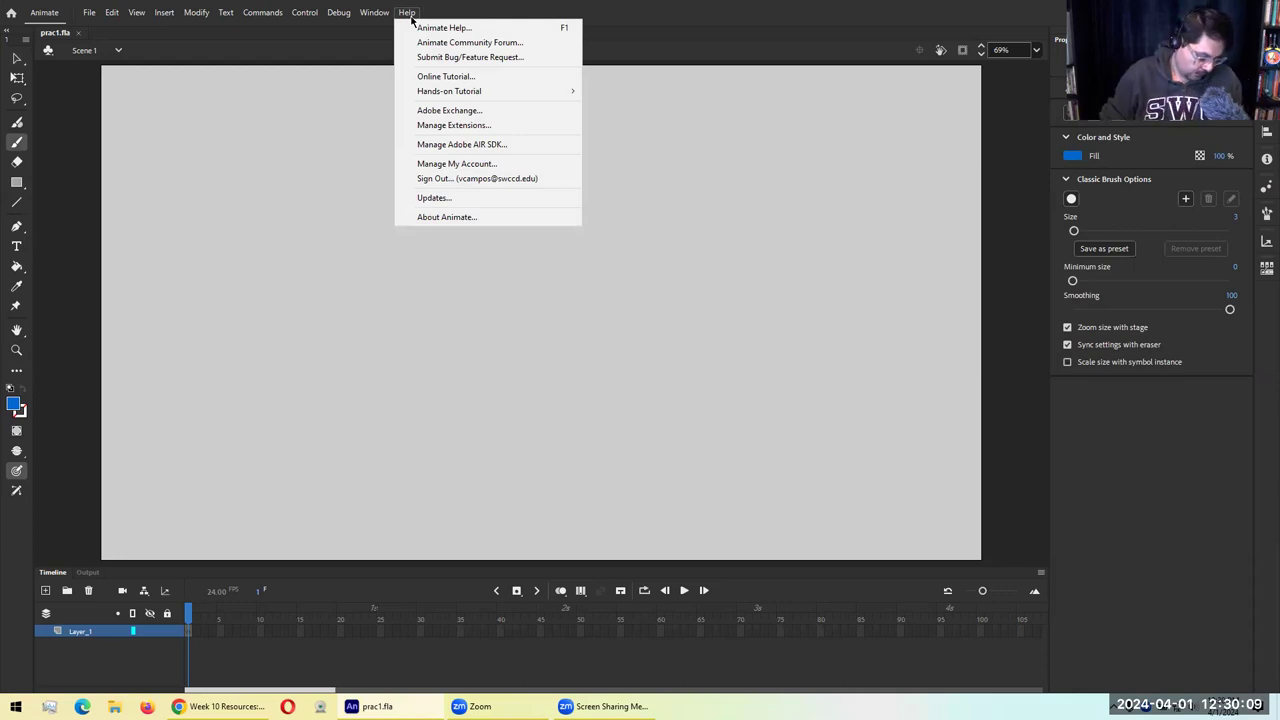
pyautogui.click(408, 13)
pyautogui.click(408, 13)
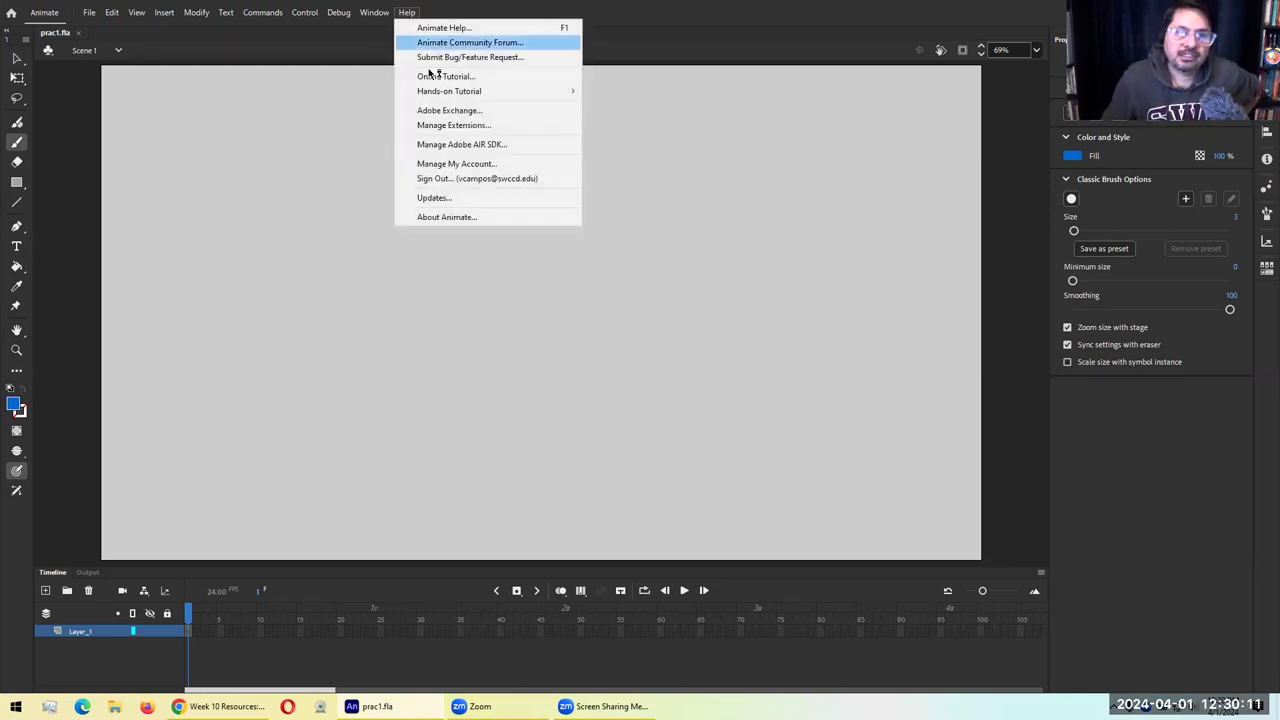
pyautogui.moveTo(436, 92)
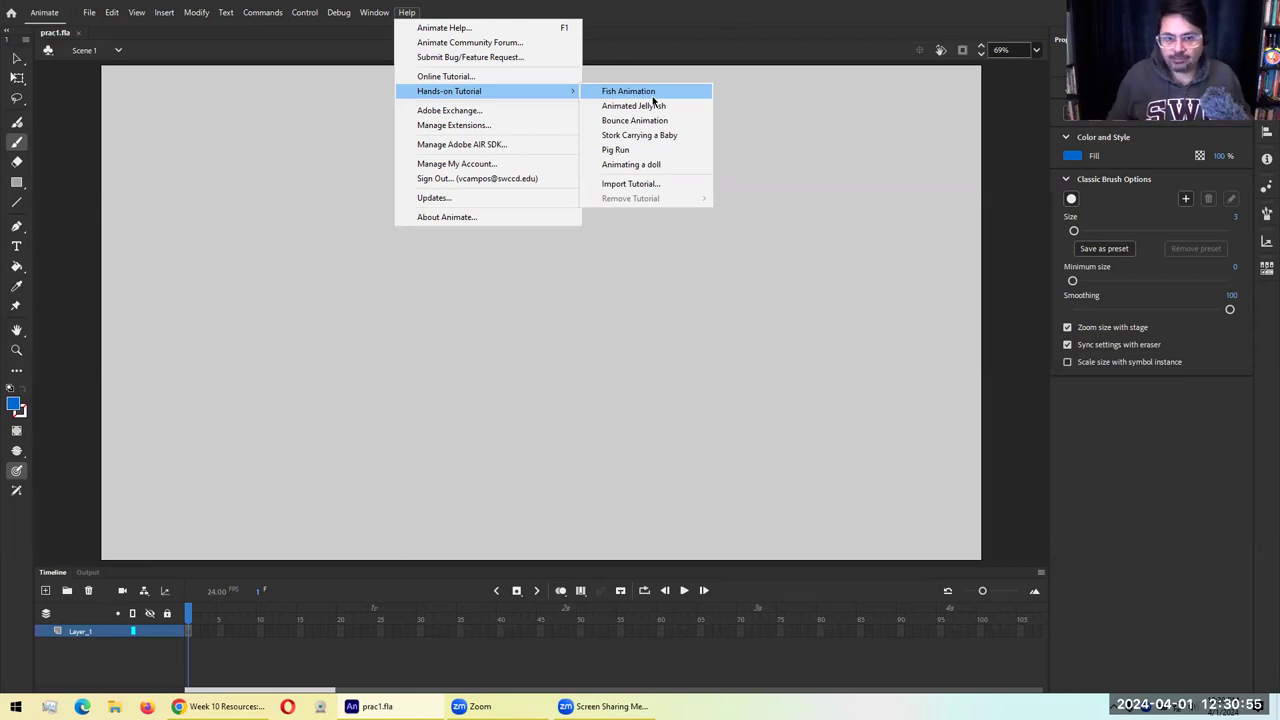
pyautogui.click(412, 12)
pyautogui.click(412, 12)
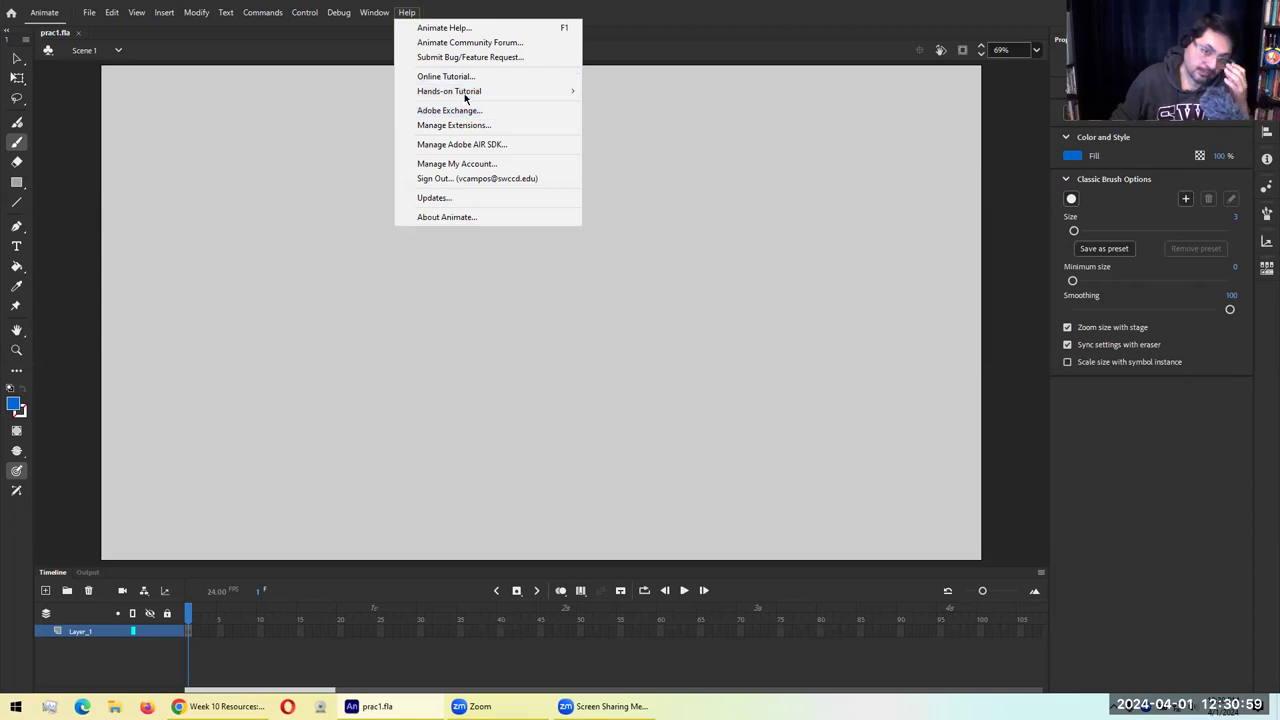
pyautogui.moveTo(465, 97)
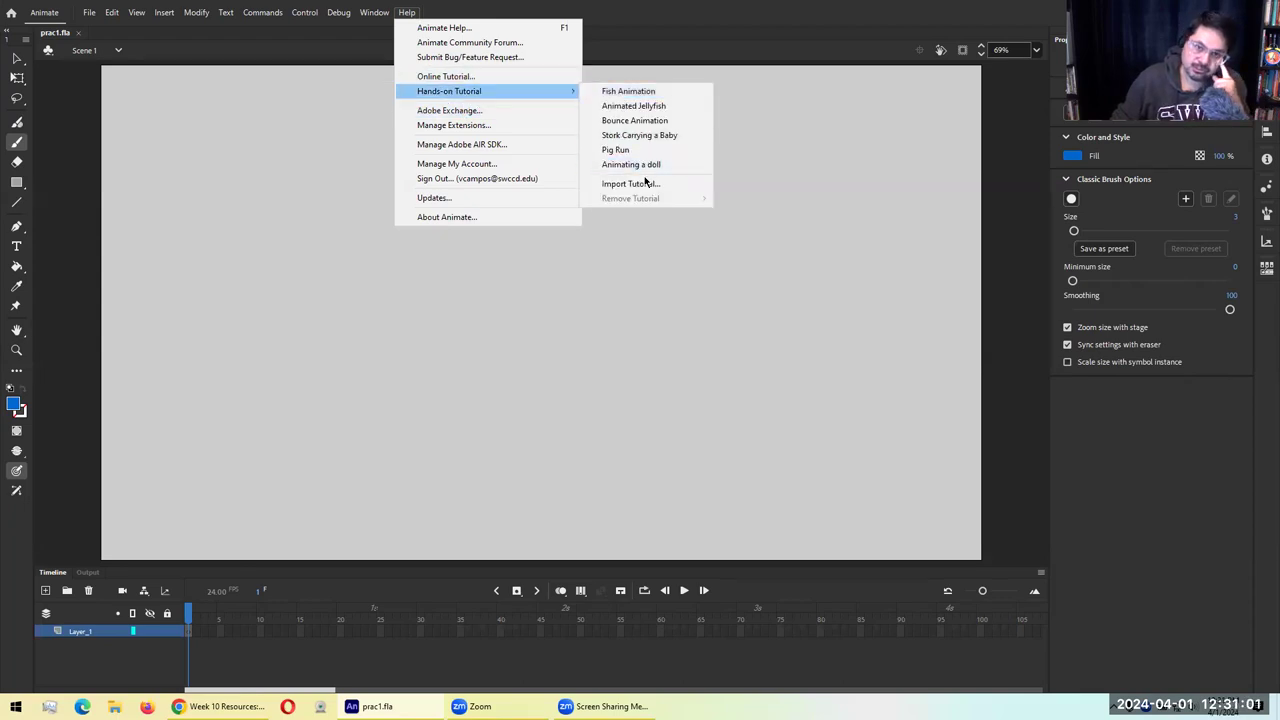
pyautogui.click(510, 605)
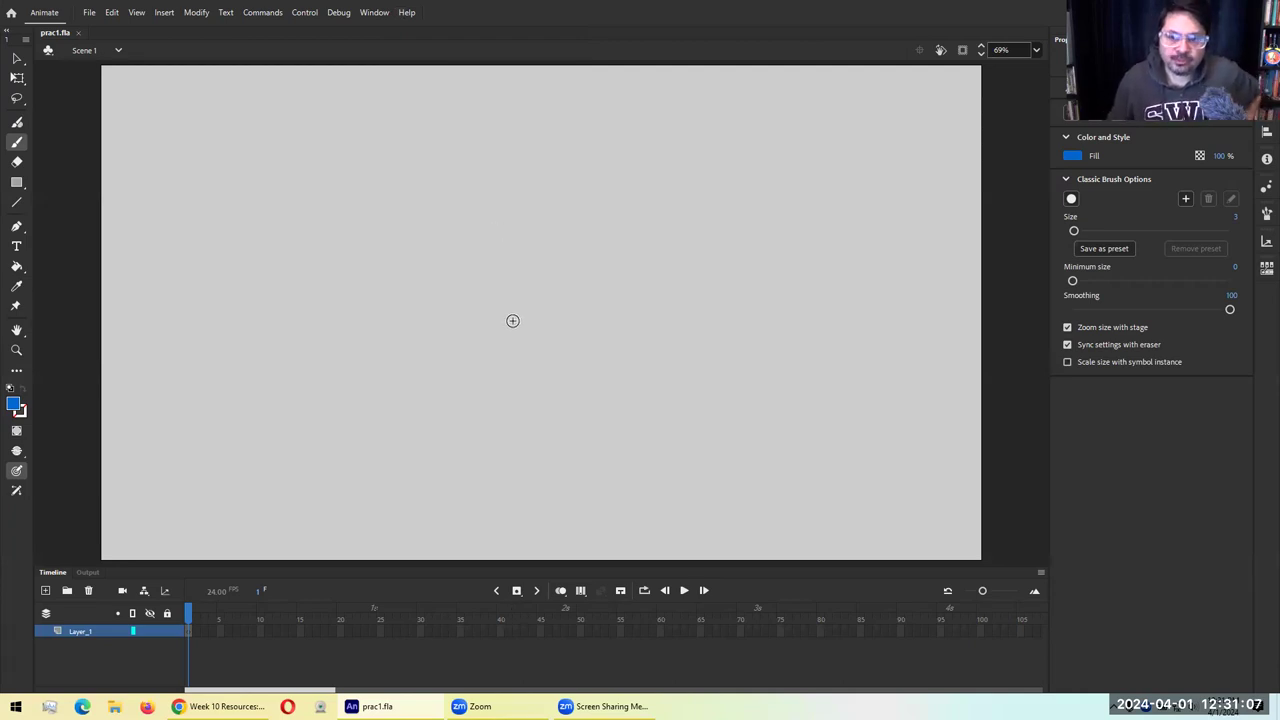
# Demonstrate collapsing and restoring the Timeline panel several times, leaving it expanded
pyautogui.doubleClick(50, 574)
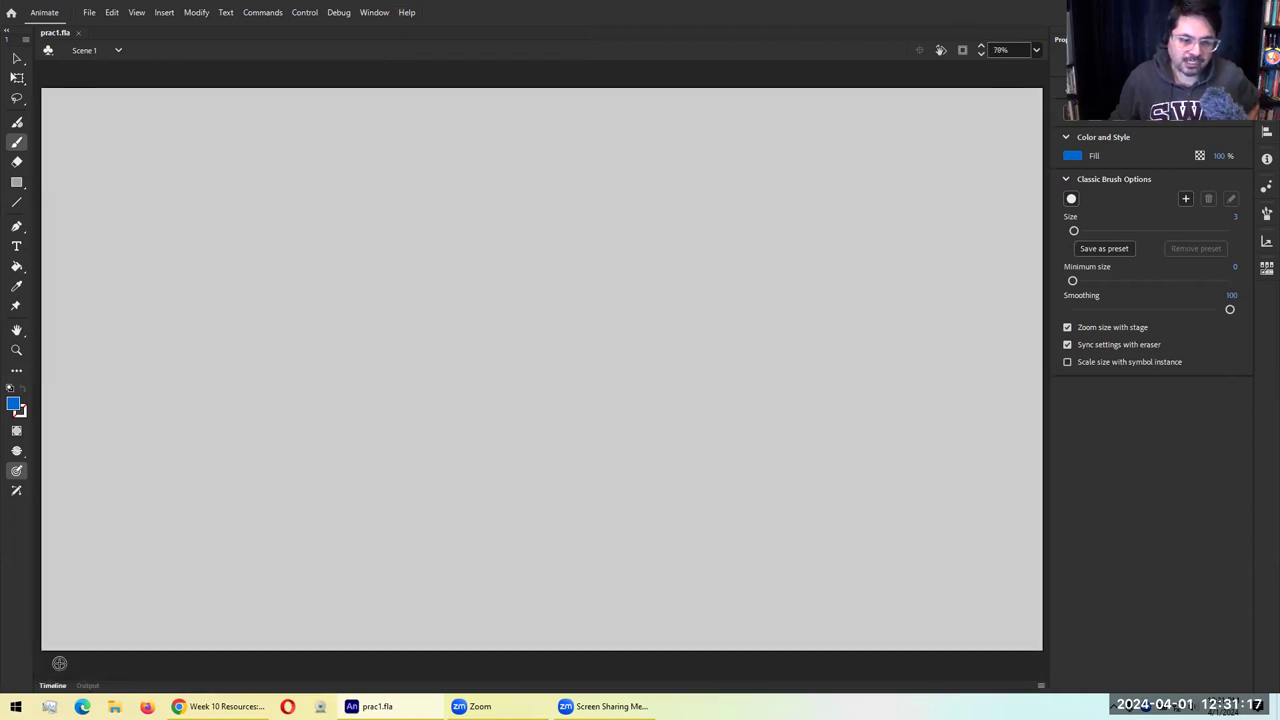
pyautogui.click(60, 688)
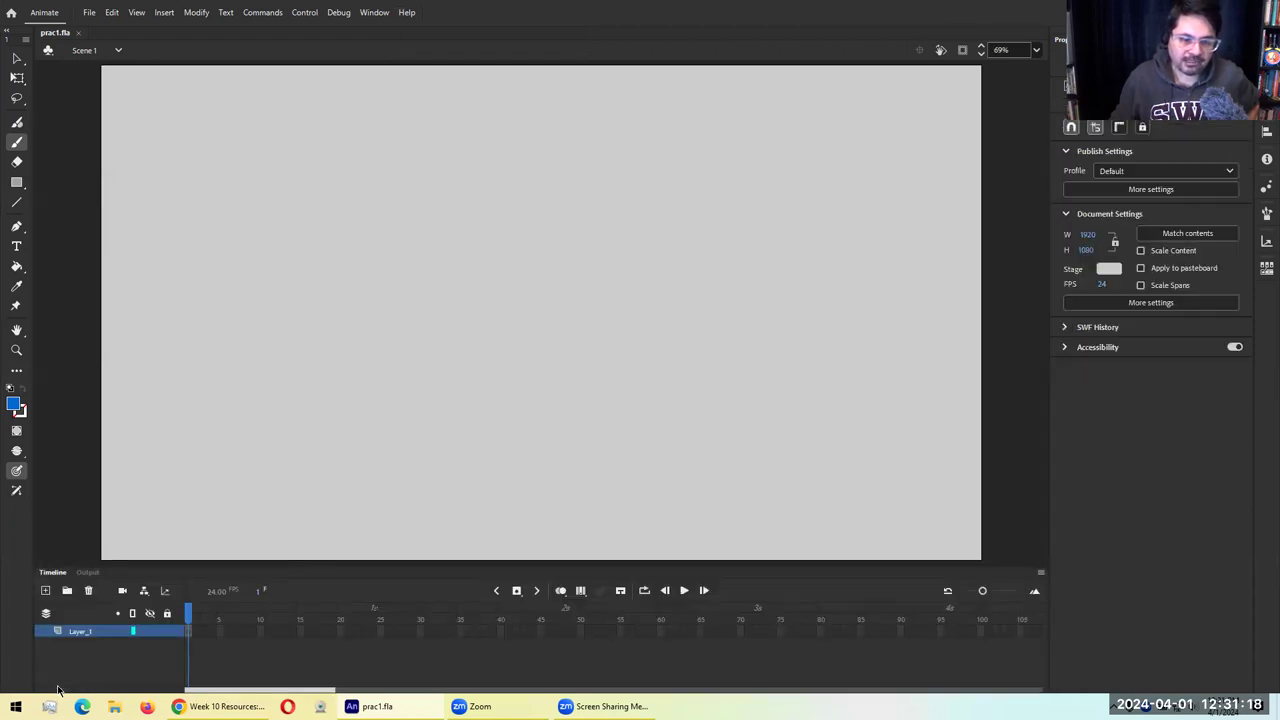
pyautogui.doubleClick(53, 572)
pyautogui.click(57, 686)
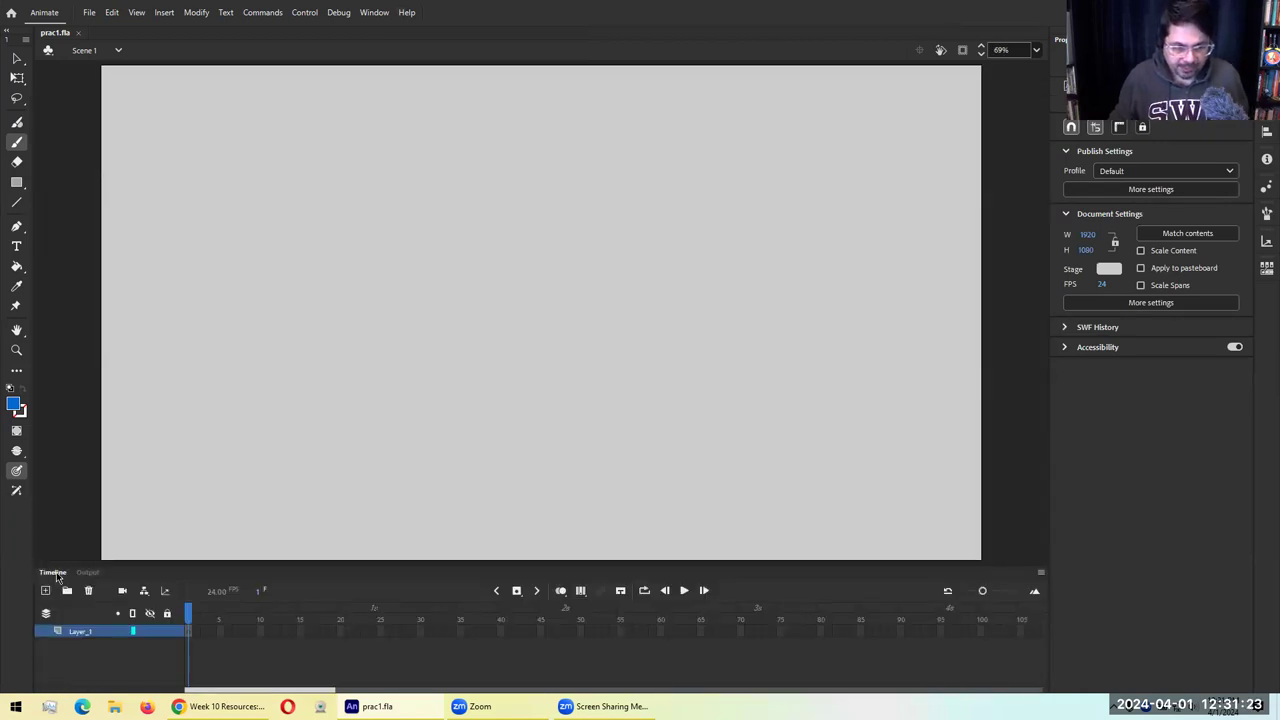
pyautogui.doubleClick(53, 572)
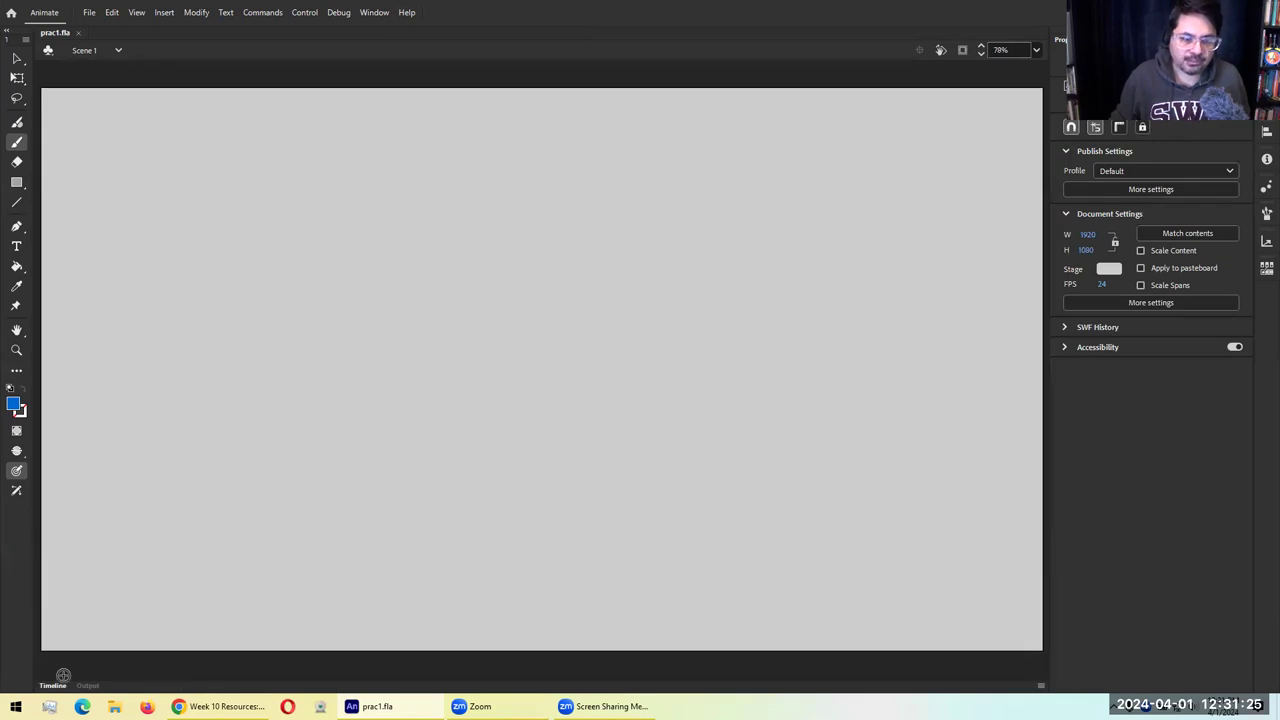
pyautogui.click(60, 688)
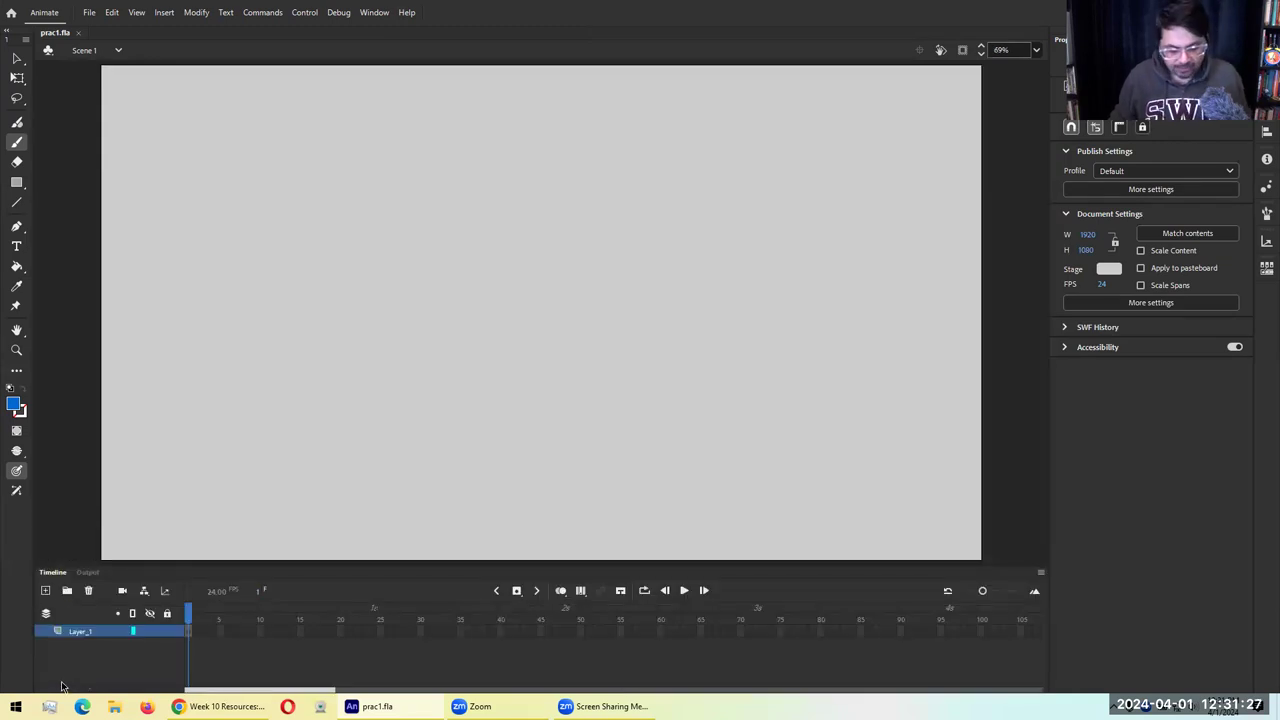
# Hide all the panels and show them again repeatedly, leaving them displayed
pyautogui.press('F4')
pyautogui.press('F4')
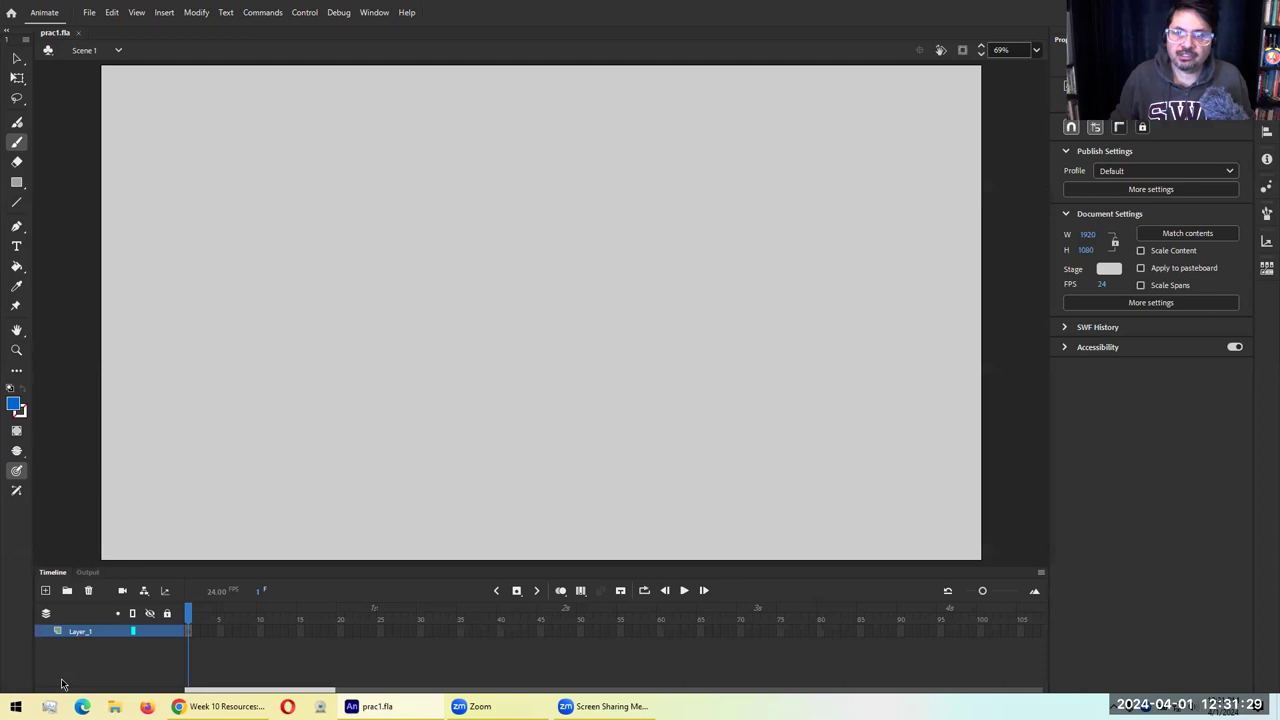
pyautogui.press('F4')
pyautogui.press('F4')
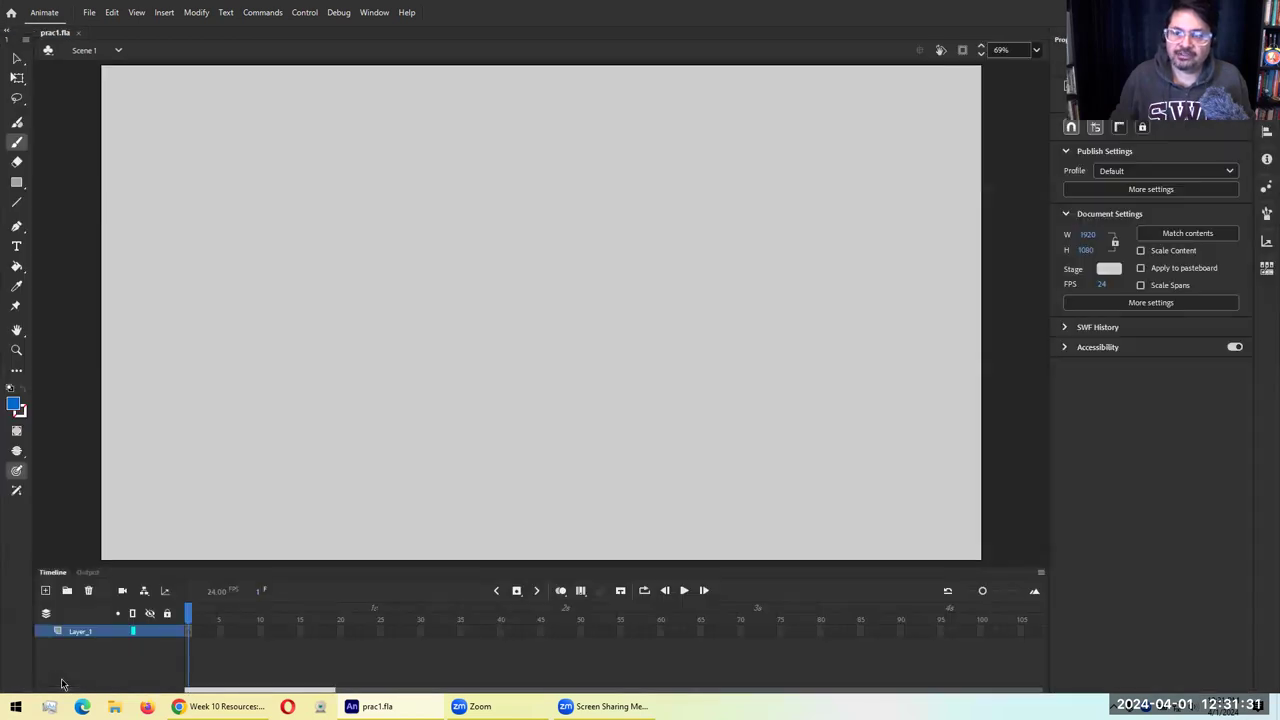
pyautogui.press('F4')
pyautogui.press('F4')
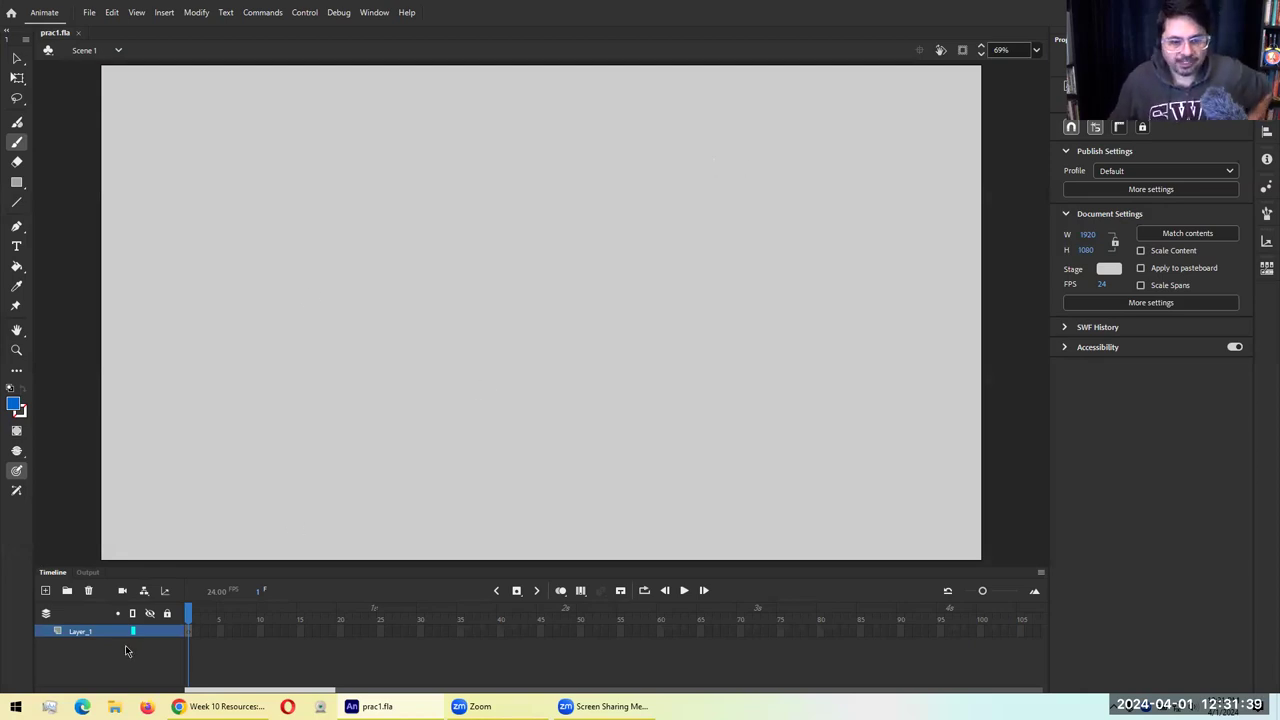
# Magnify the timeline, examine the frame numbers and second markers around frames 48 and 72, and restore the normal screen magnification
pyautogui.press('super+plus')
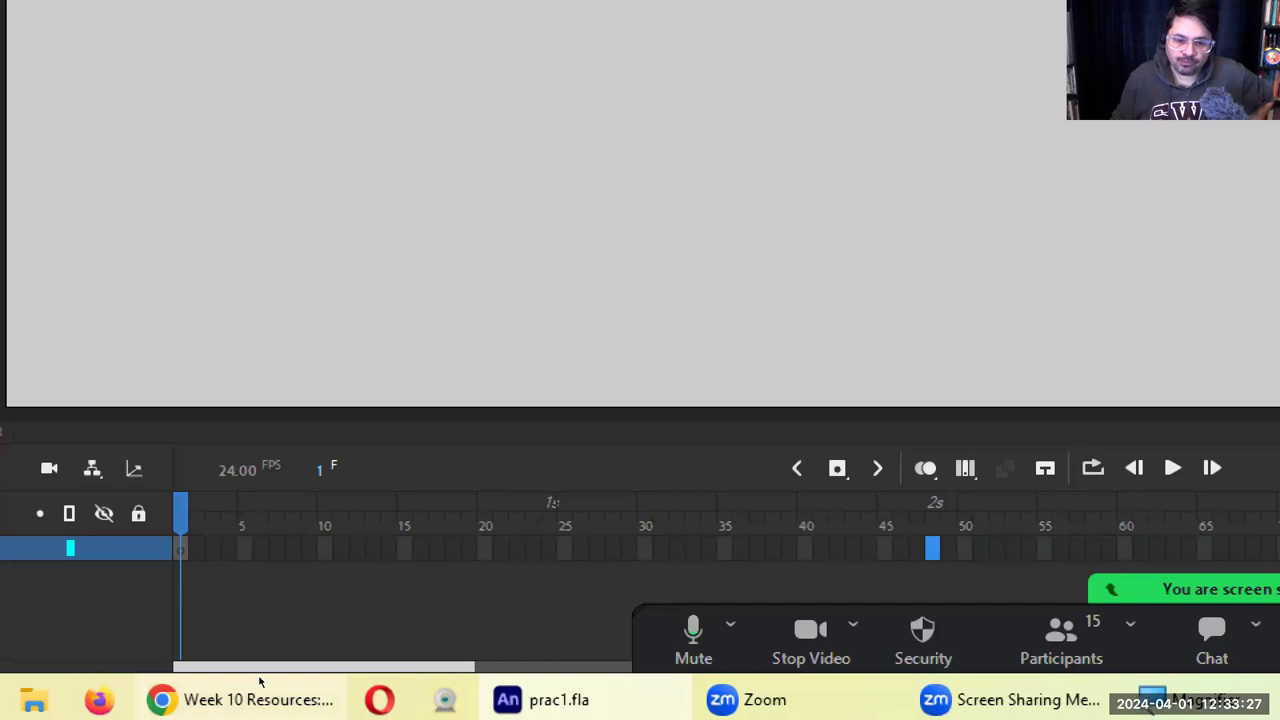
pyautogui.moveTo(258, 690); pyautogui.dragTo(312, 693)
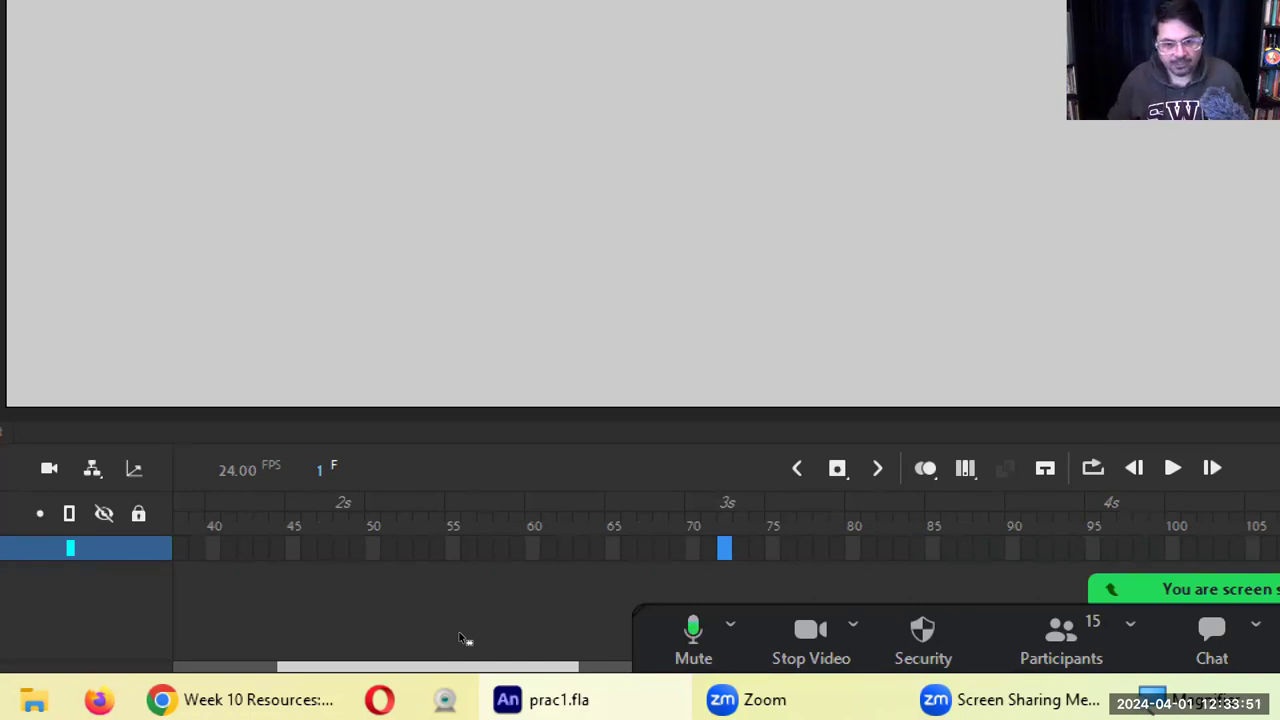
pyautogui.press('super+minus')
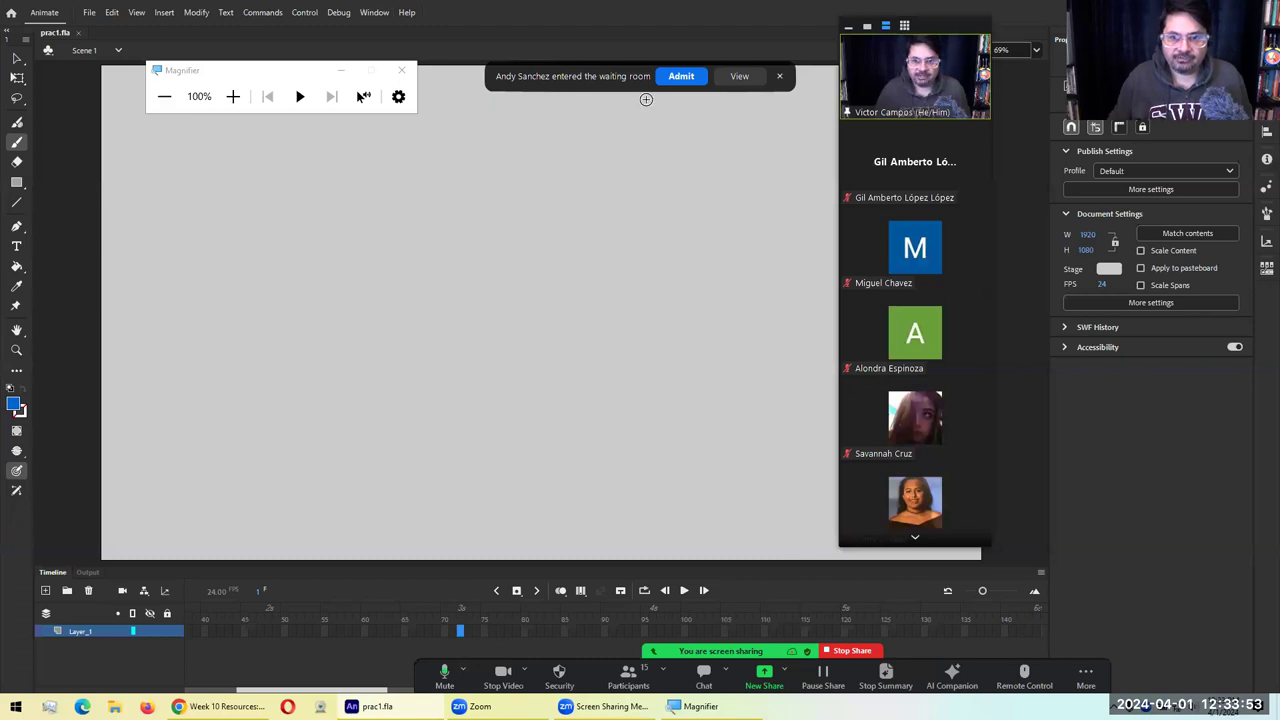
pyautogui.press('super')
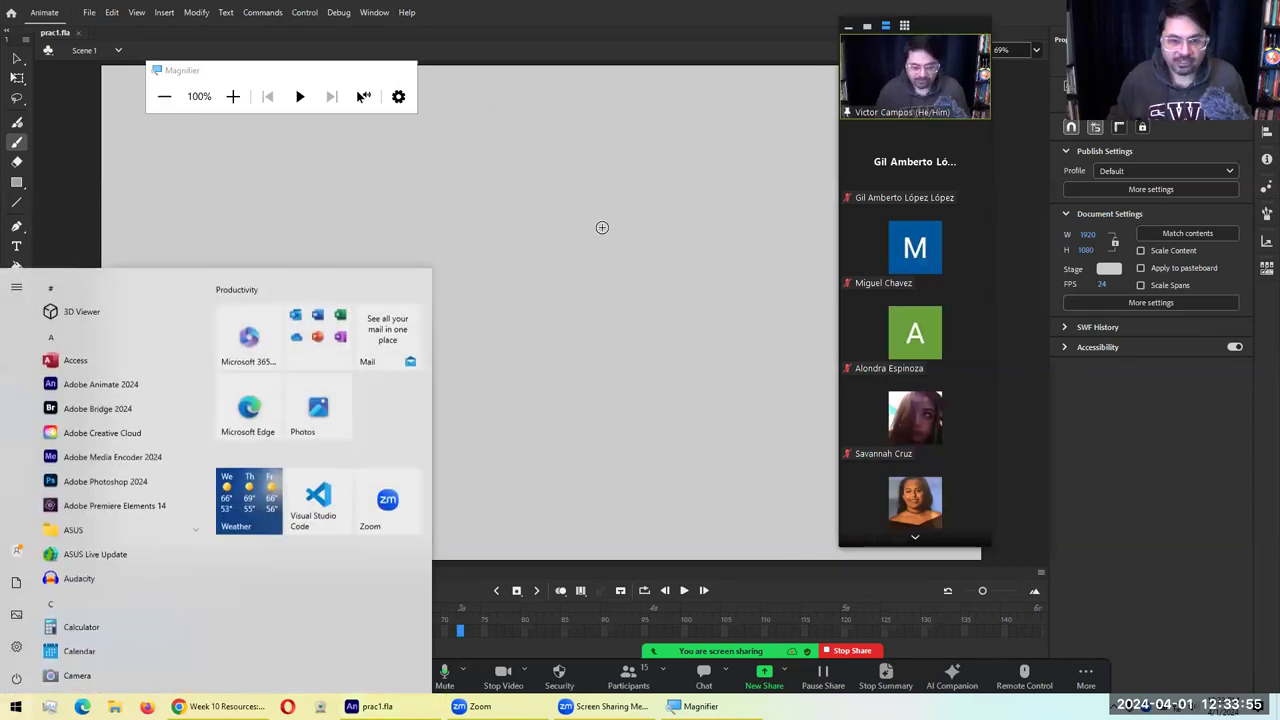
# Open the Calculator and multiply 7 by 24
pyautogui.write('ca')
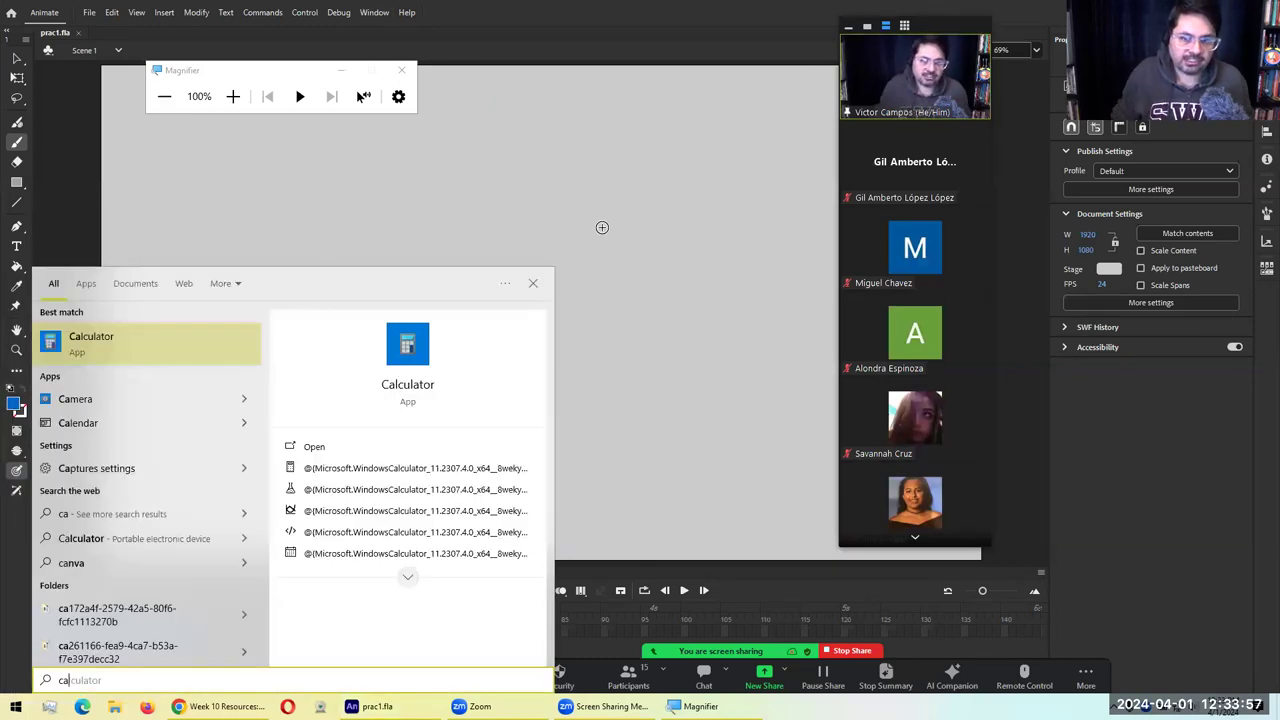
pyautogui.press('Return')
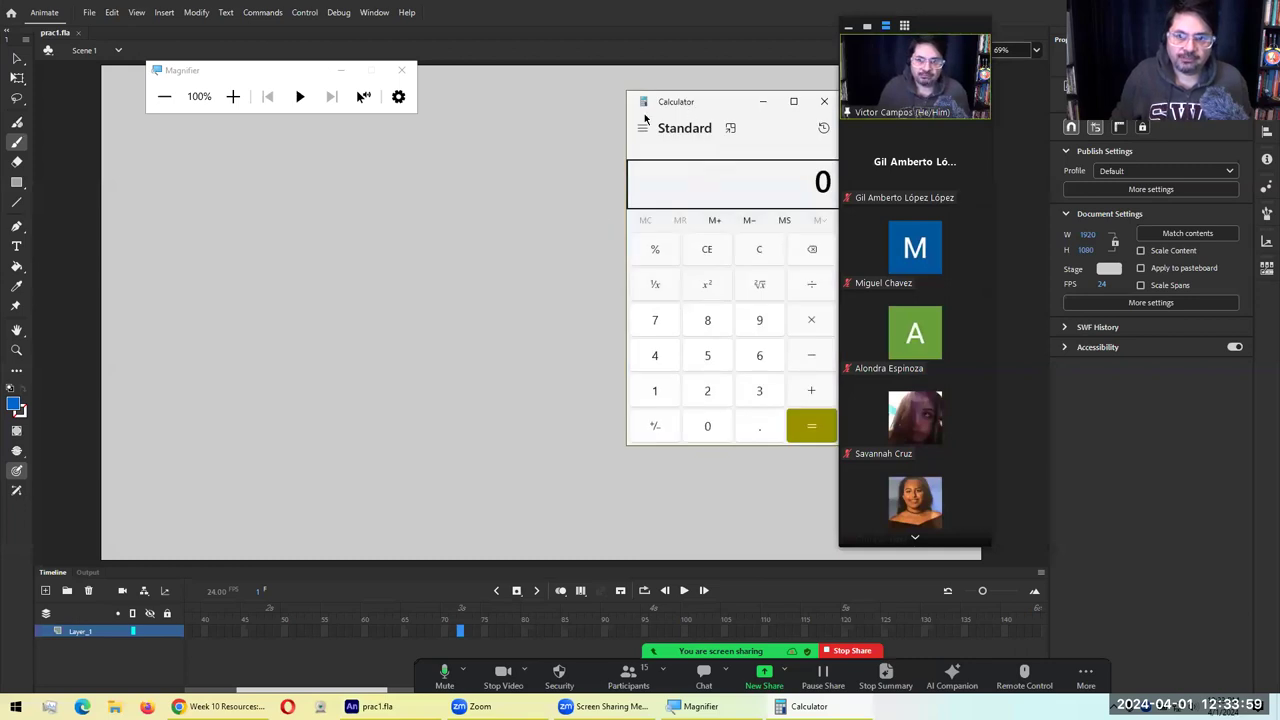
pyautogui.moveTo(687, 103); pyautogui.dragTo(506, 163)
pyautogui.write('7')
pyautogui.write('24')
pyautogui.press('Return')
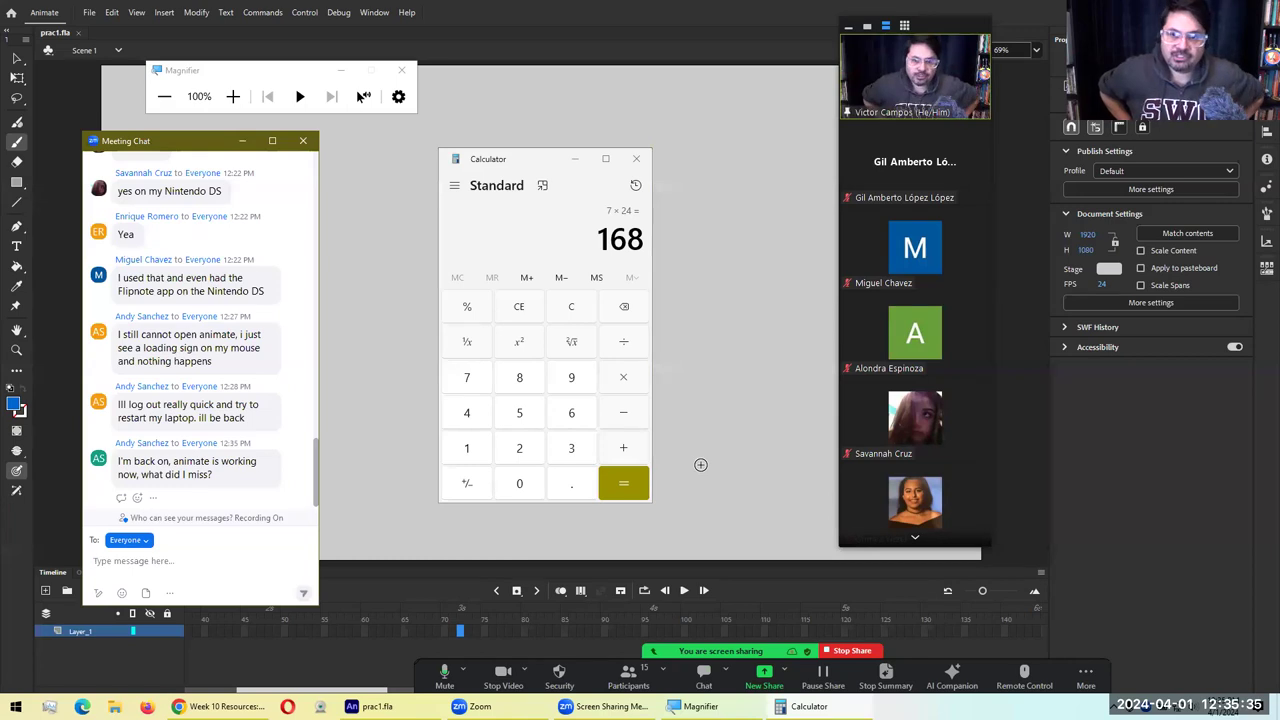
# Clear the meeting chat and magnifier controls off the canvas and close the Calculator
pyautogui.click(328, 154)
pyautogui.click(339, 74)
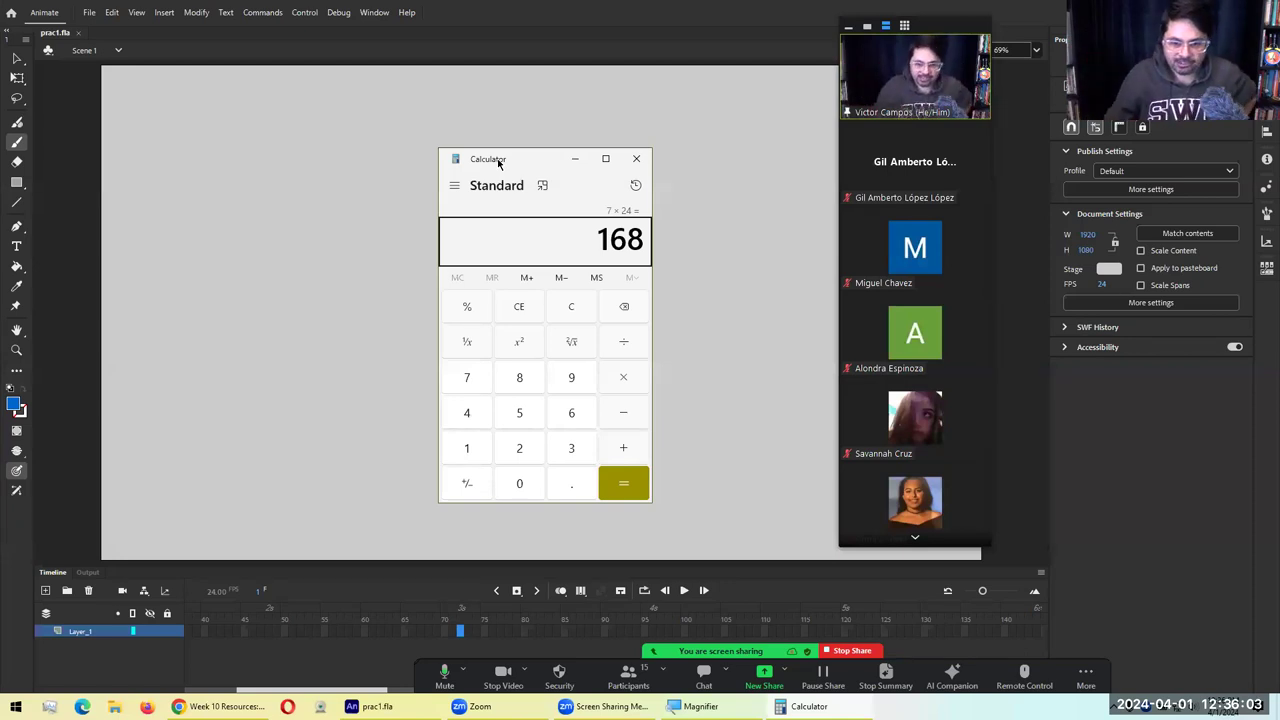
pyautogui.click(633, 159)
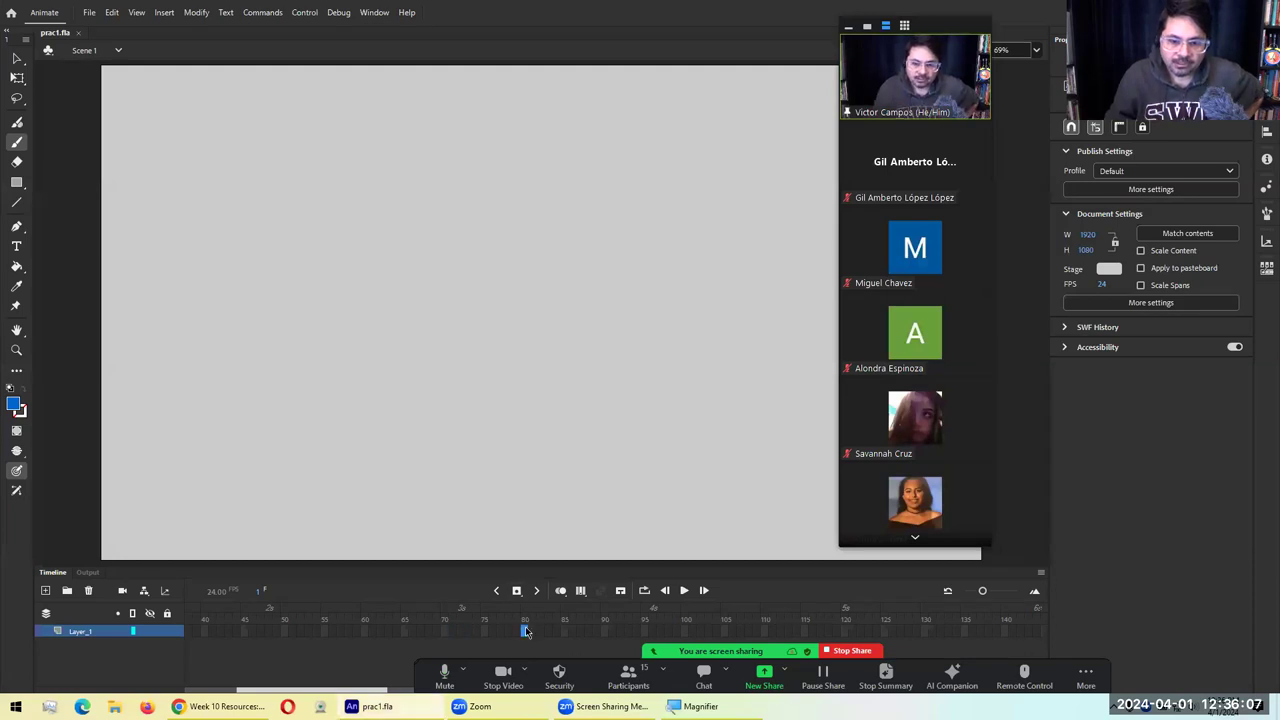
# Demonstrate inserting a keyframe at frame 80 of Layer_1 under magnification, undo it, and restore the normal screen magnification
pyautogui.hscroll(-5, 520, 632)
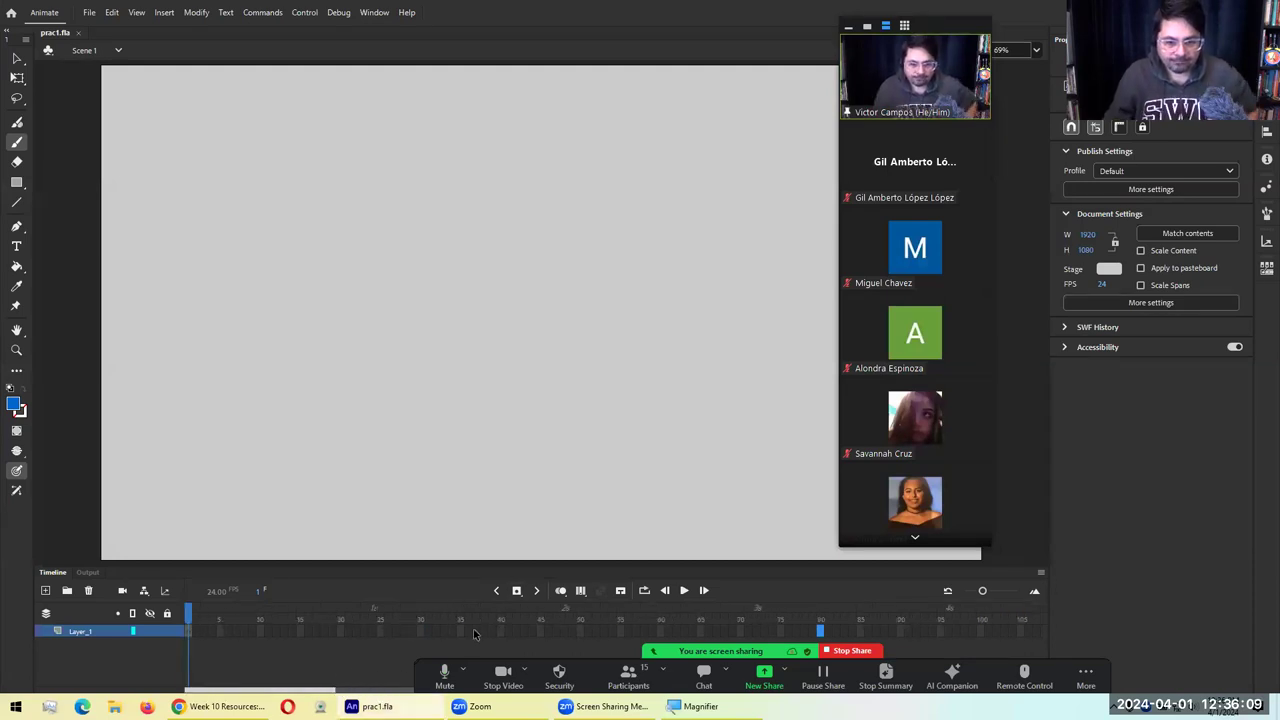
pyautogui.press('super+plus')
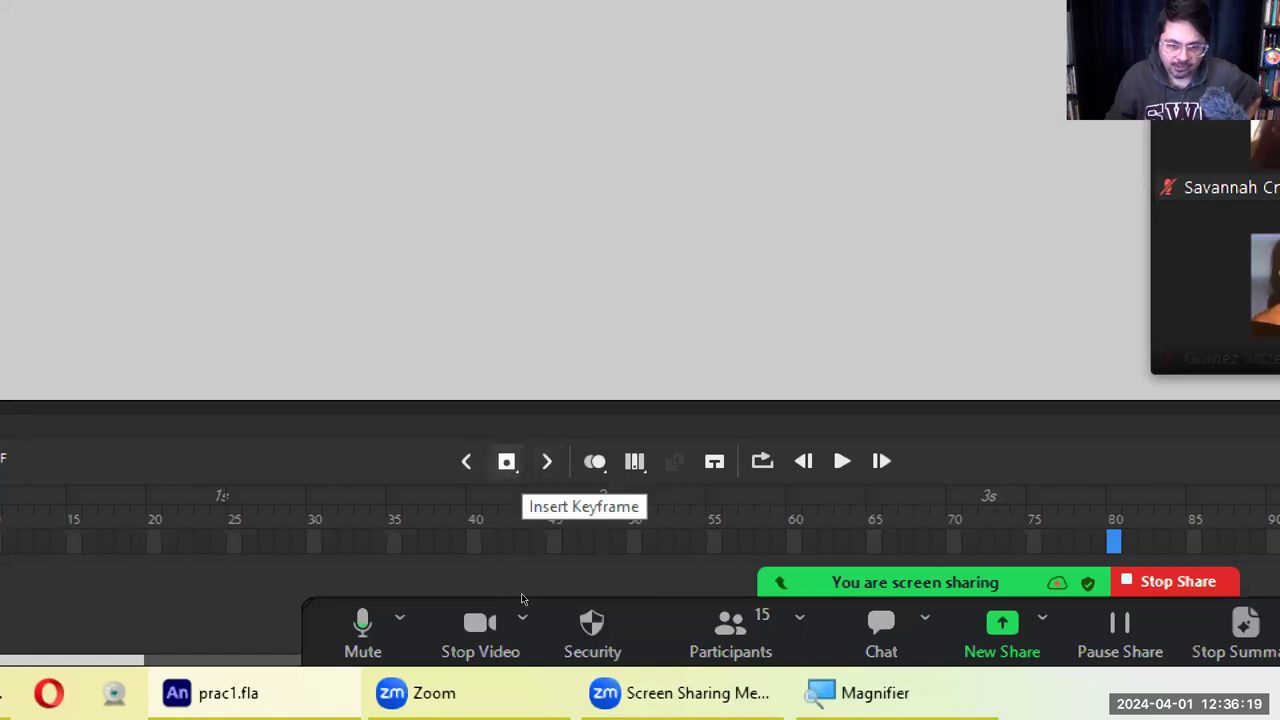
pyautogui.press('F6')
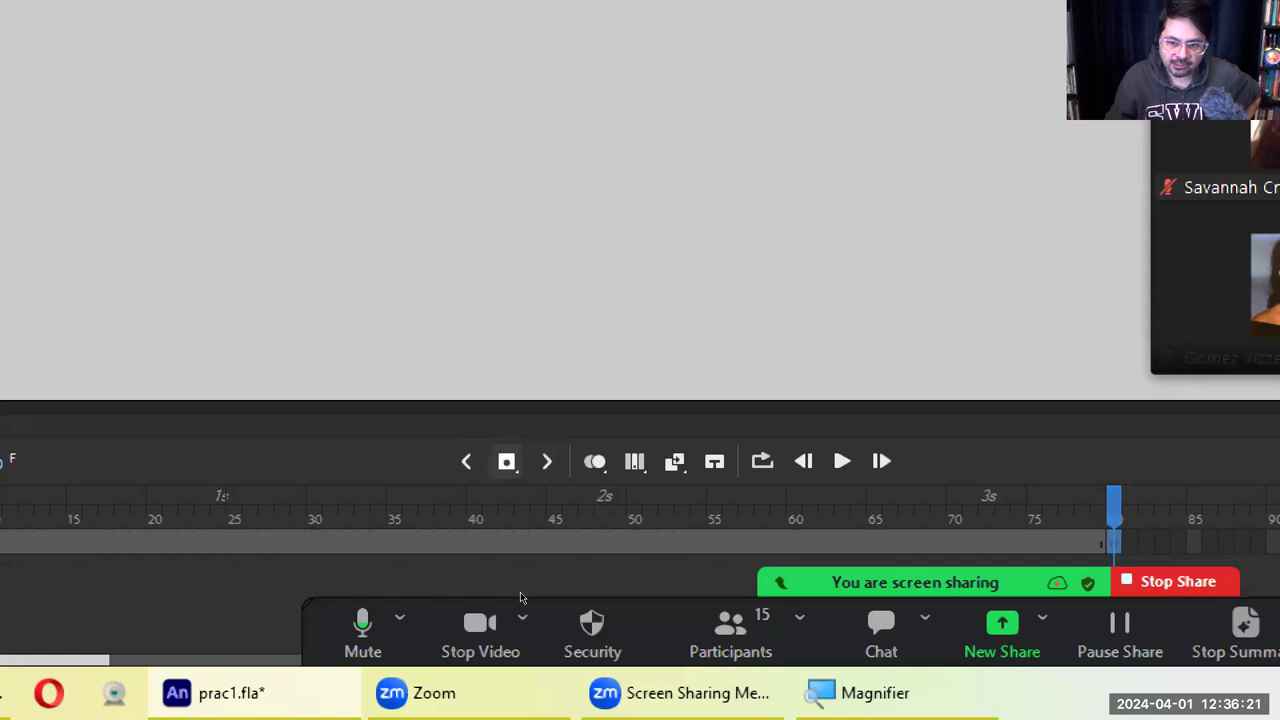
pyautogui.click(520, 597)
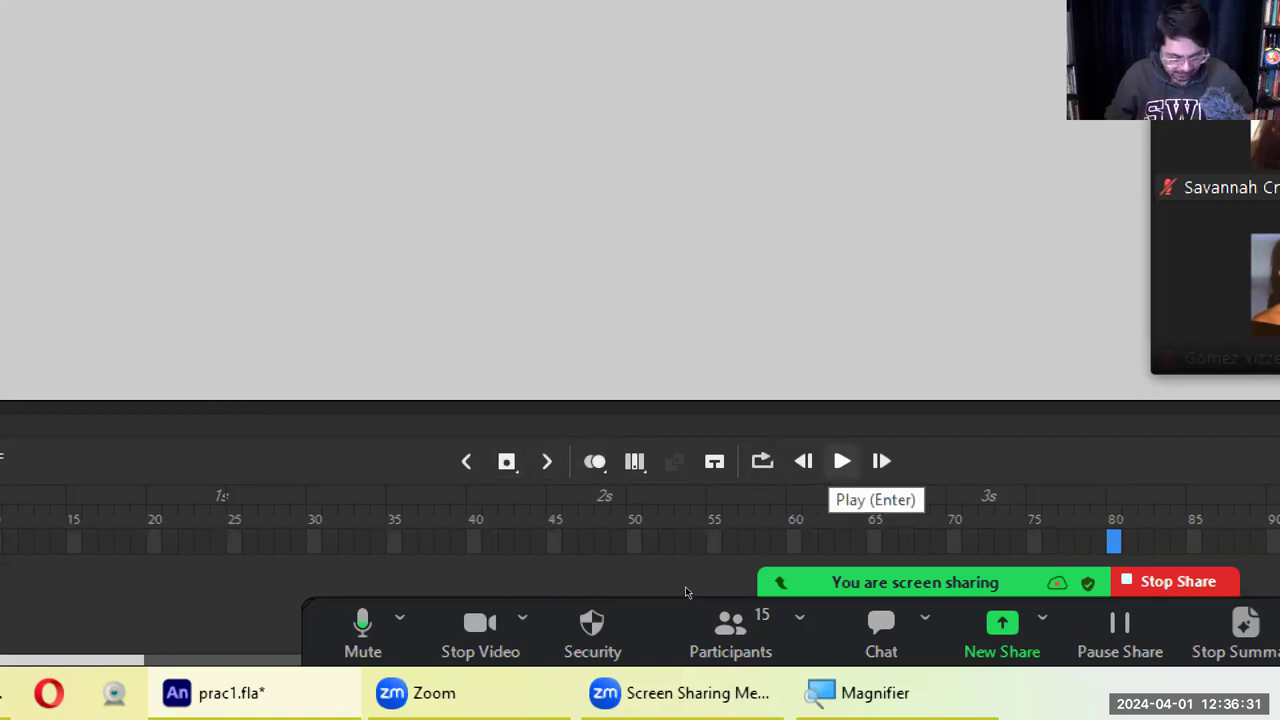
pyautogui.press('super+minus')
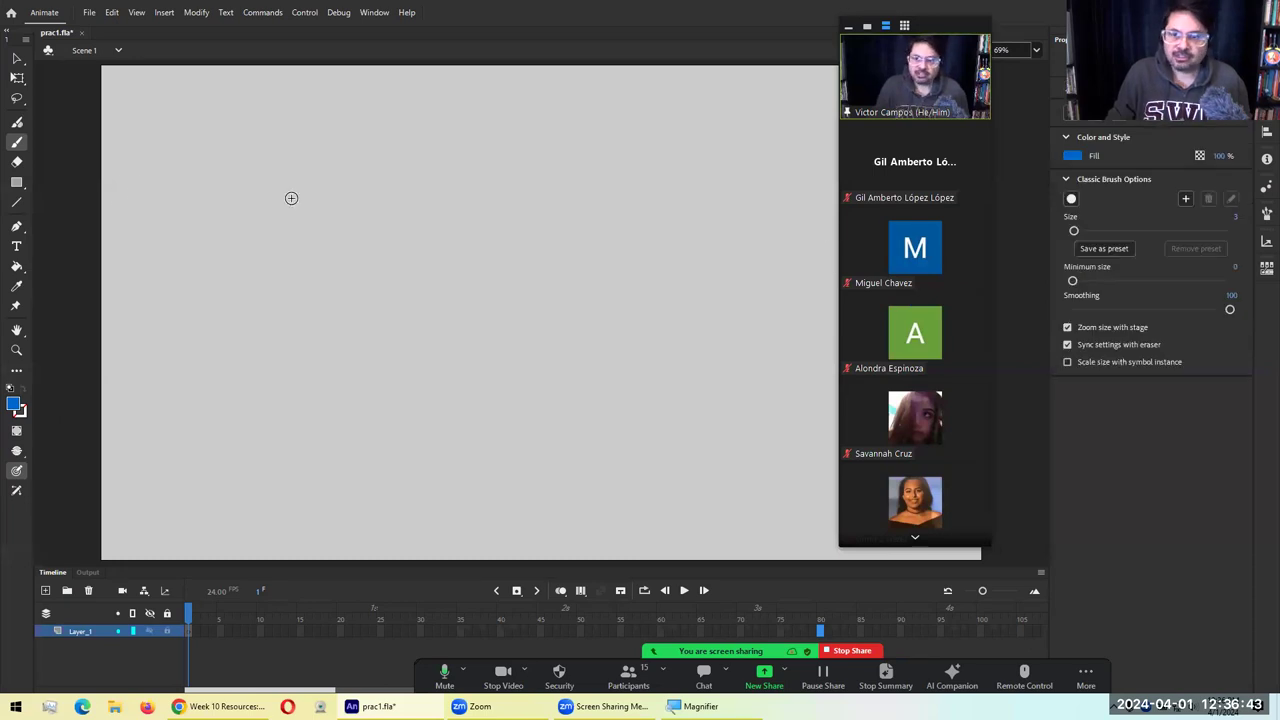
# Set the Classic Brush size to 15 and draw a large numeral 1 on frame 1
pyautogui.moveTo(1074, 231)
pyautogui.mouseDown()
pyautogui.moveTo(1135, 231)
pyautogui.moveTo(1084, 231)
pyautogui.mouseUp()
pyautogui.moveTo(430, 222); pyautogui.dragTo(622, 451)
pyautogui.hotkey('ctrl', 'z')
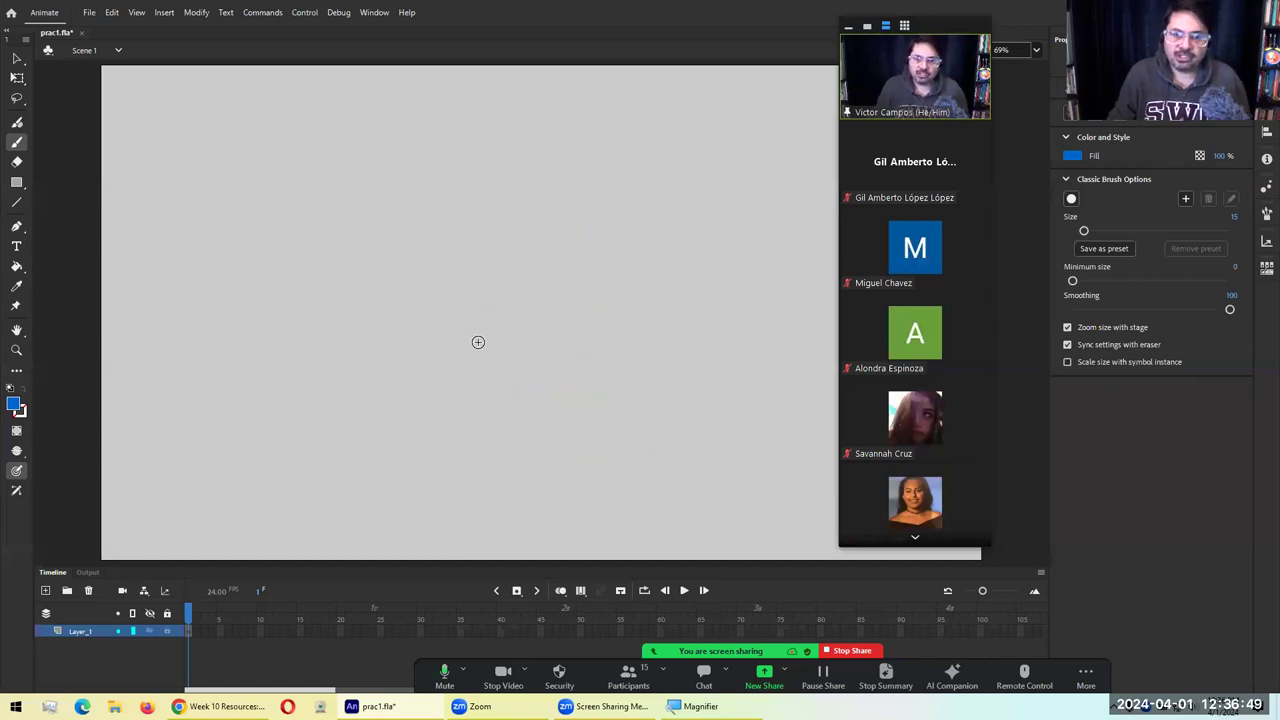
pyautogui.moveTo(408, 222); pyautogui.dragTo(489, 172)
pyautogui.moveTo(484, 295)
pyautogui.mouseDown()
pyautogui.moveTo(497, 403)
pyautogui.moveTo(441, 398)
pyautogui.moveTo(595, 395)
pyautogui.mouseUp()
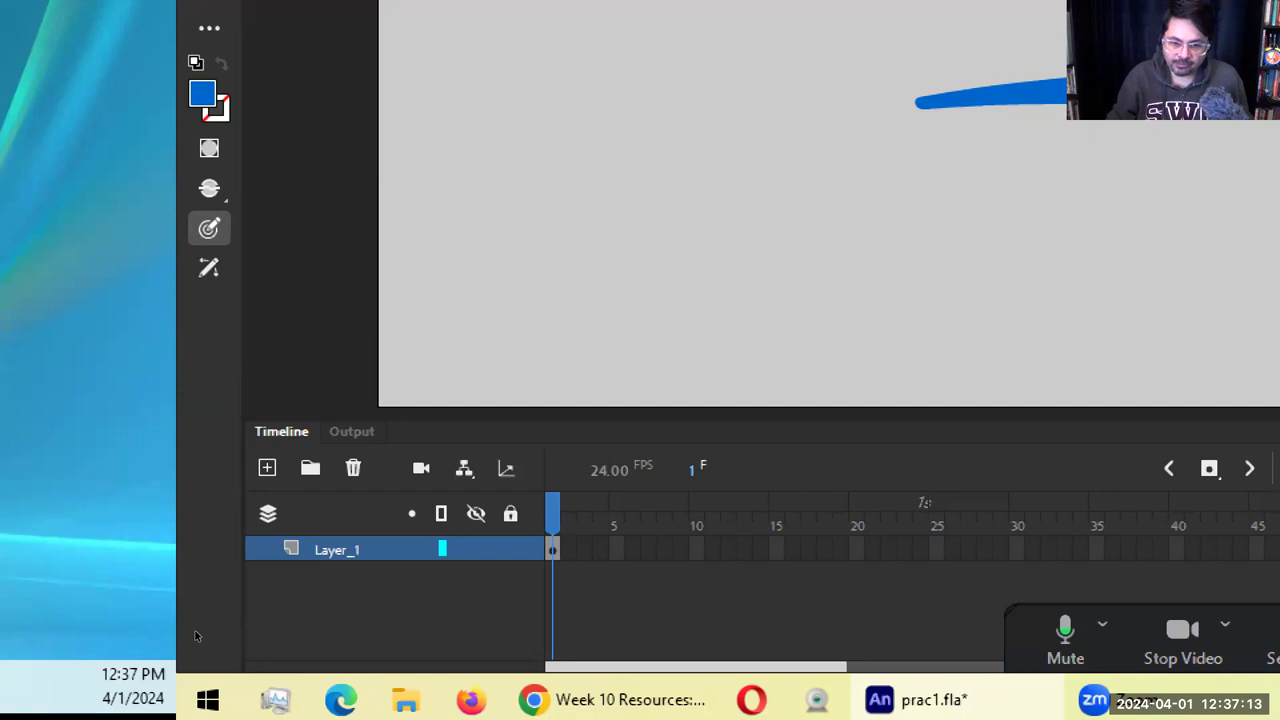
# Insert a blank keyframe at frame 2 of Layer_1
pyautogui.press('F5')
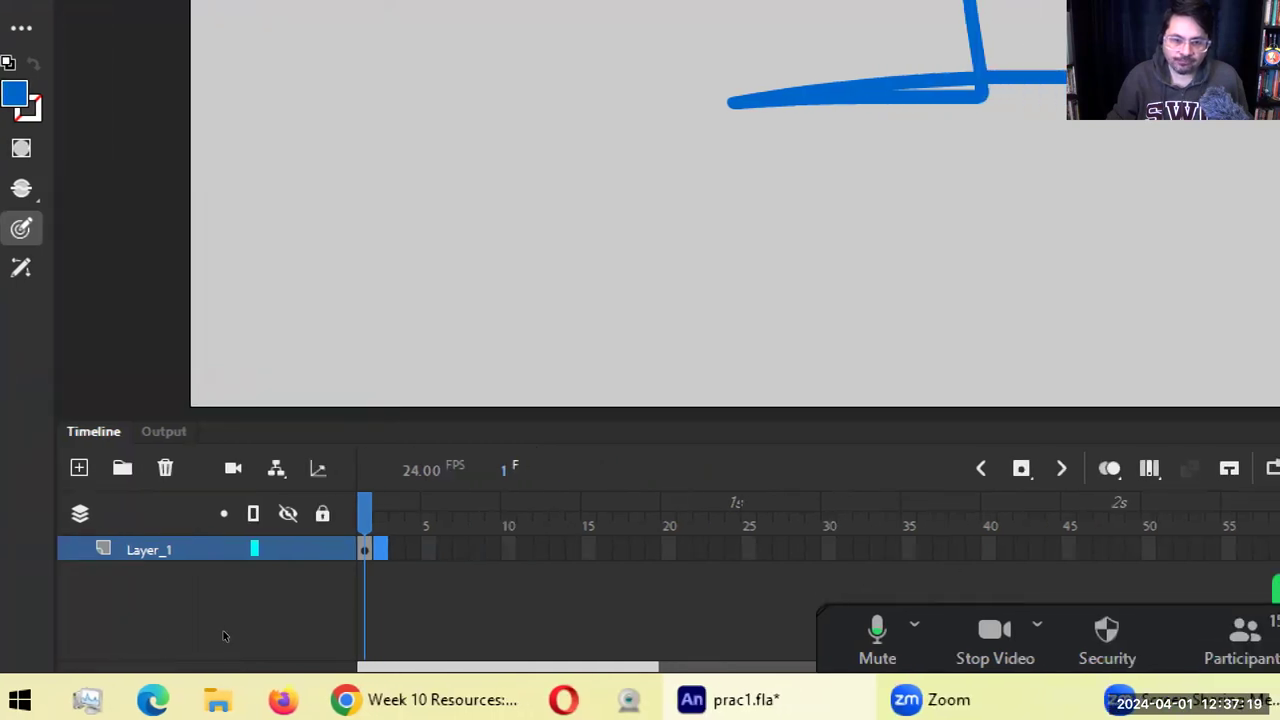
pyautogui.hotkey('shift', 'F10')
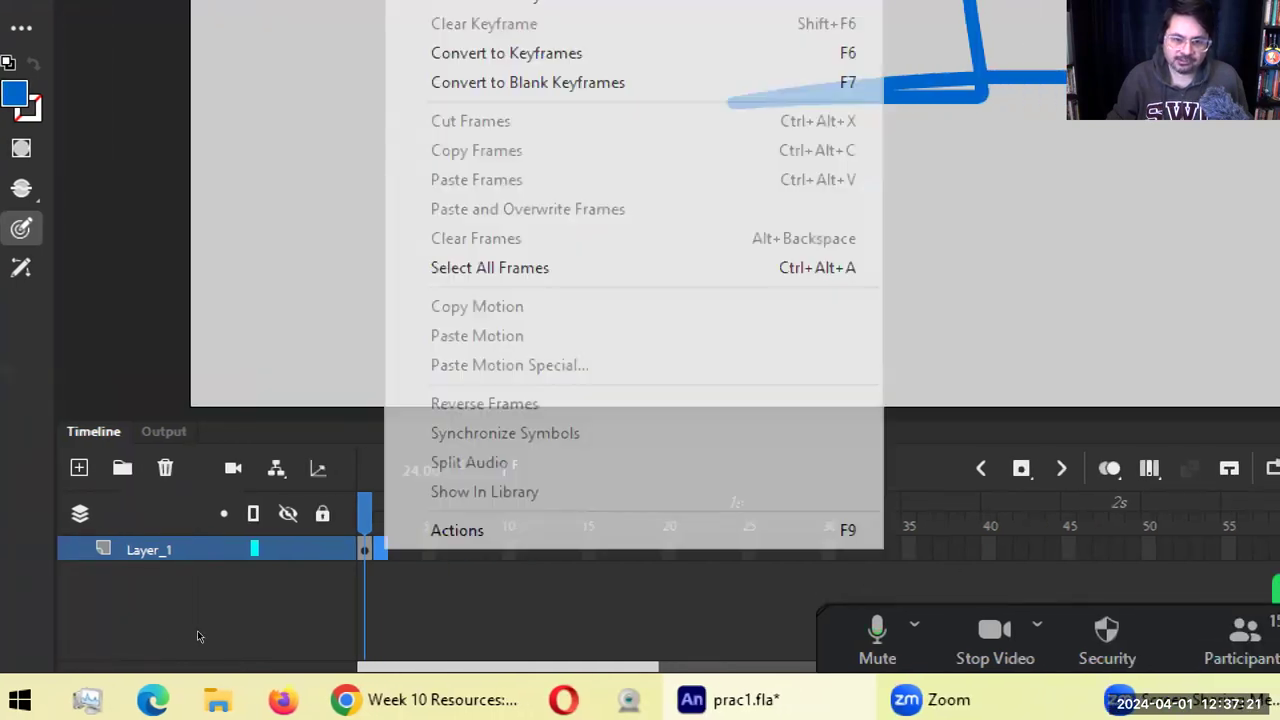
pyautogui.press('Up')
pyautogui.press('Up')
pyautogui.press('Up')
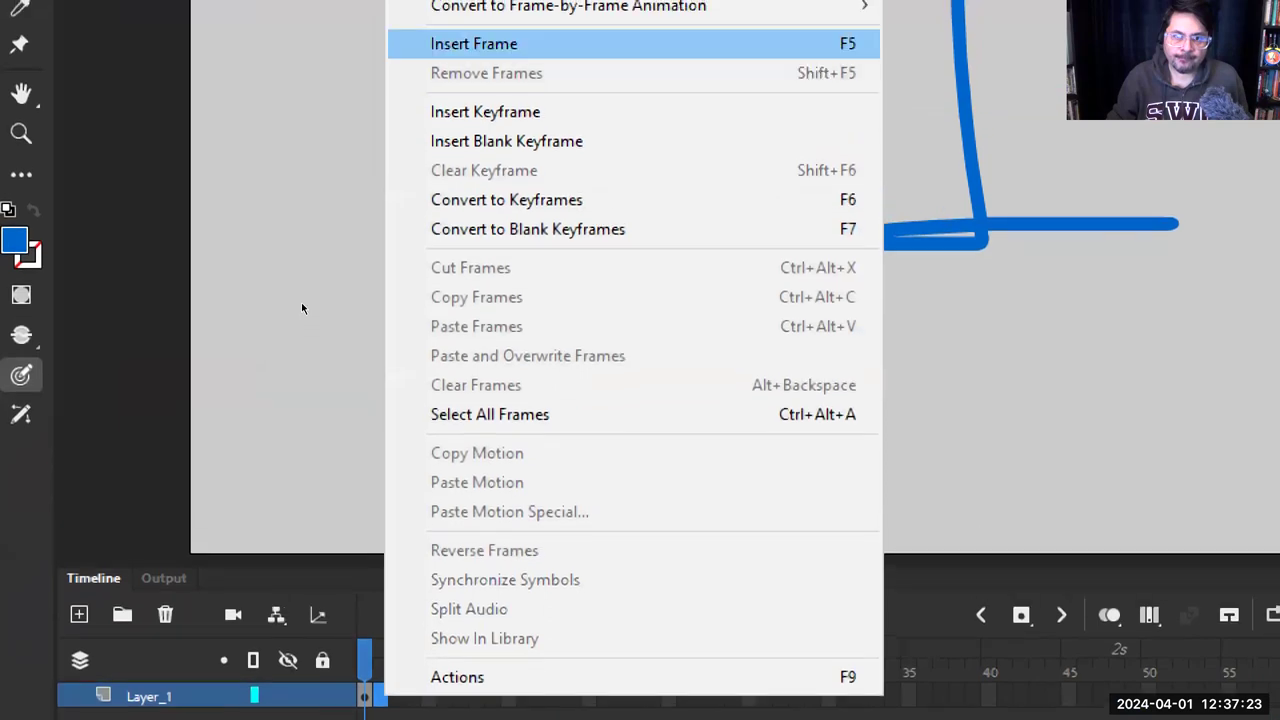
pyautogui.press('Down')
pyautogui.press('Down')
pyautogui.press('Down')
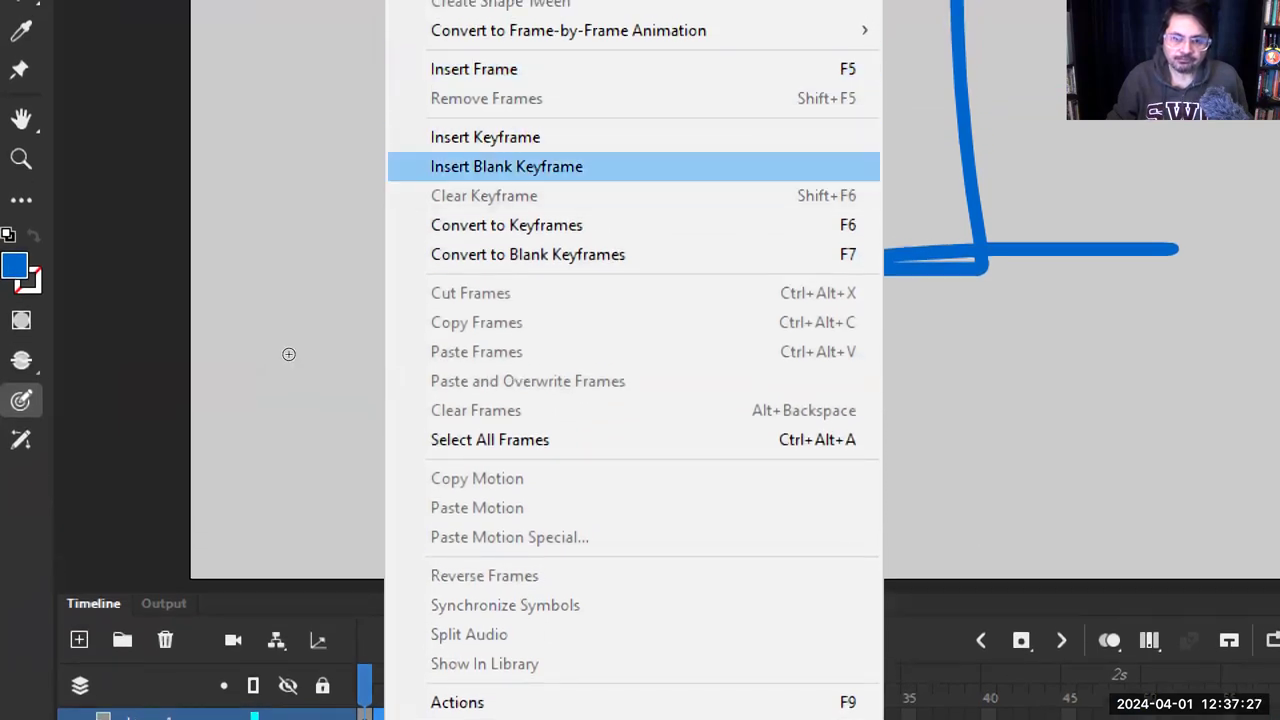
pyautogui.press('Return')
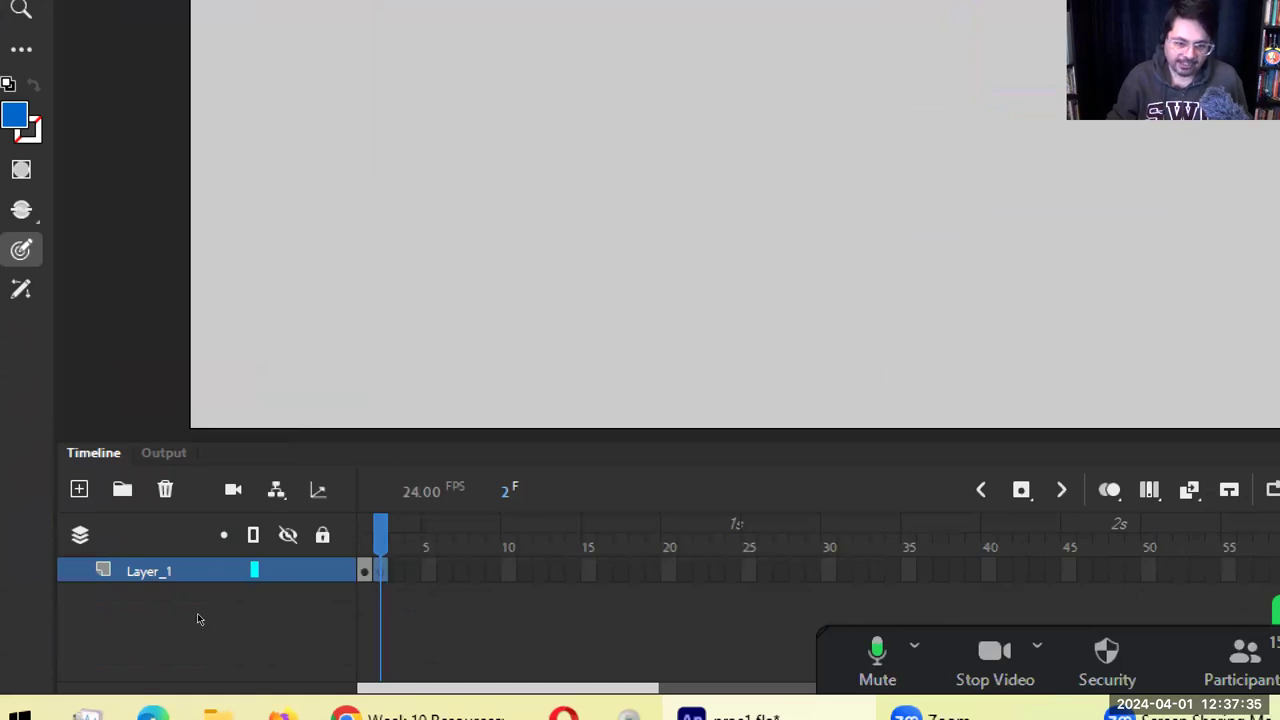
# Step back and forth between frames 1 and 2 to compare the drawn frame with the blank one
pyautogui.press(',')
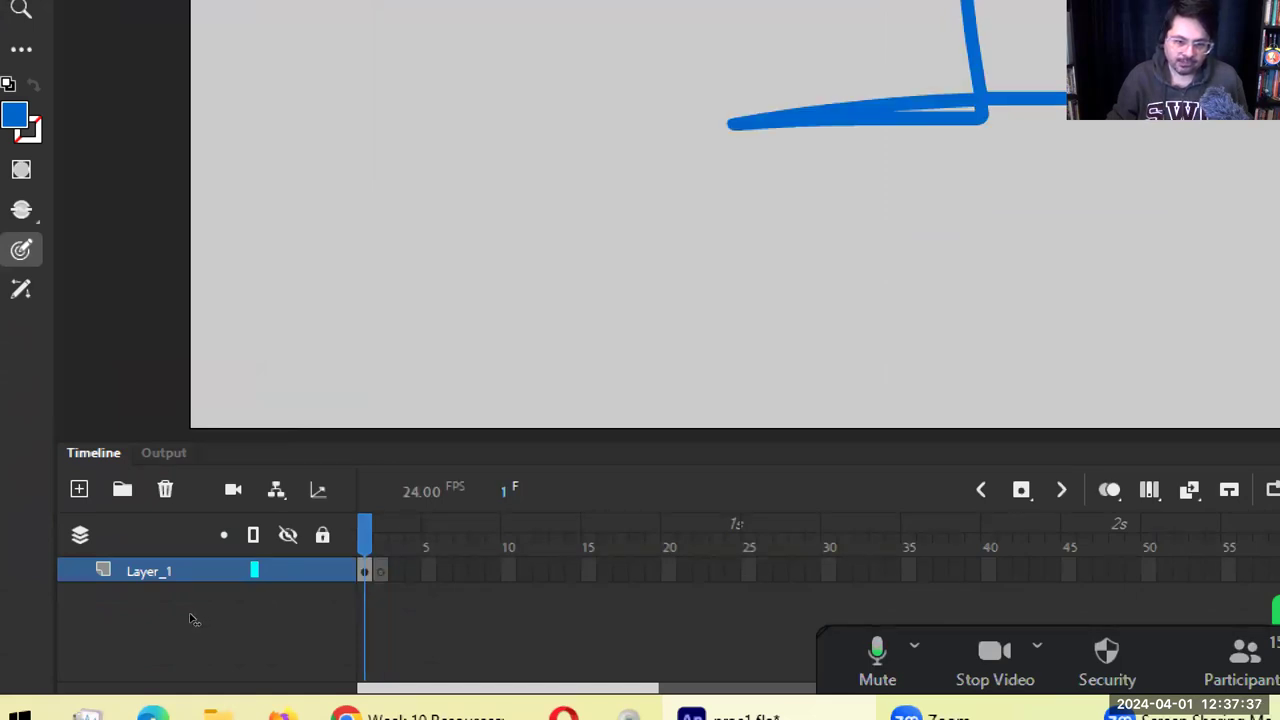
pyautogui.press('.')
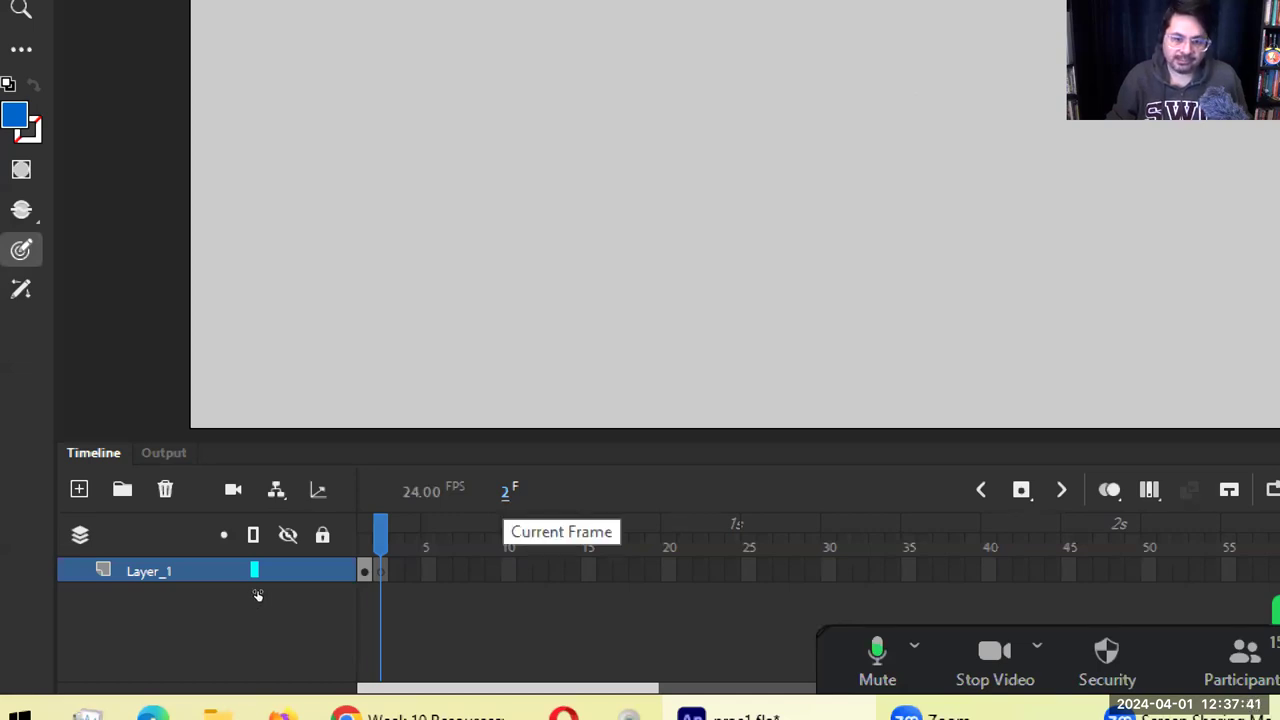
pyautogui.press(',')
pyautogui.press('.')
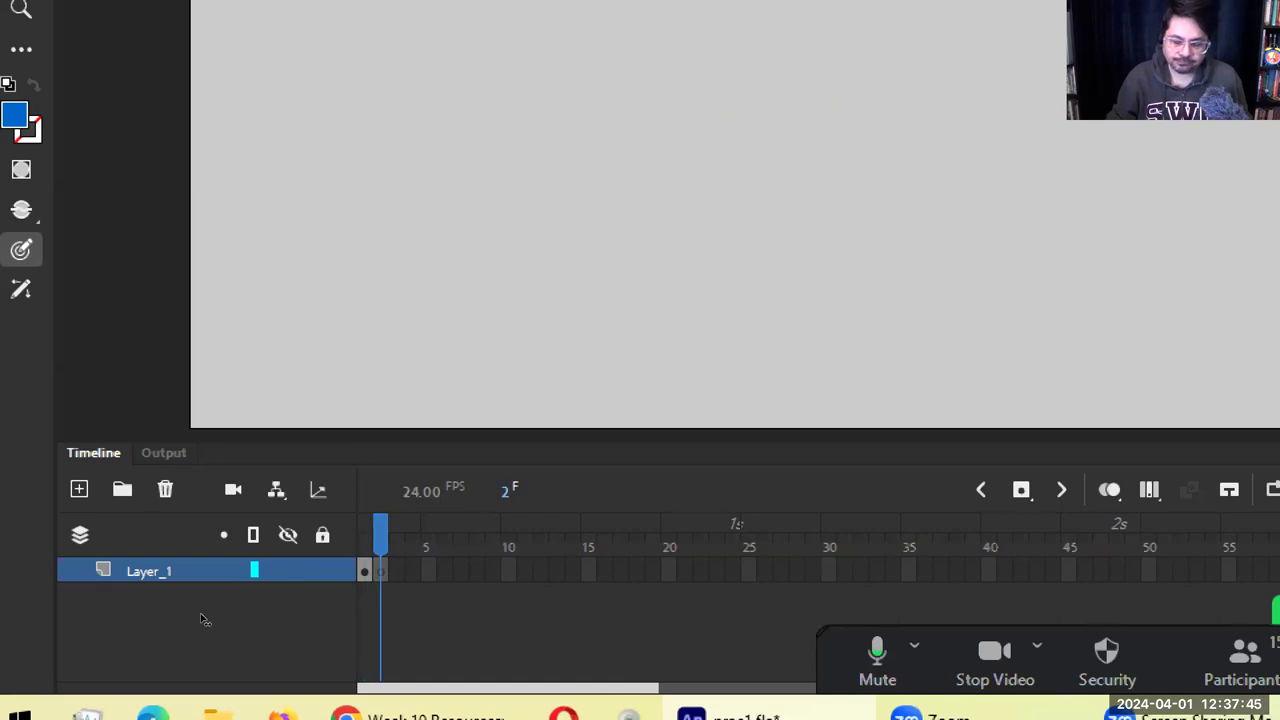
pyautogui.press(',')
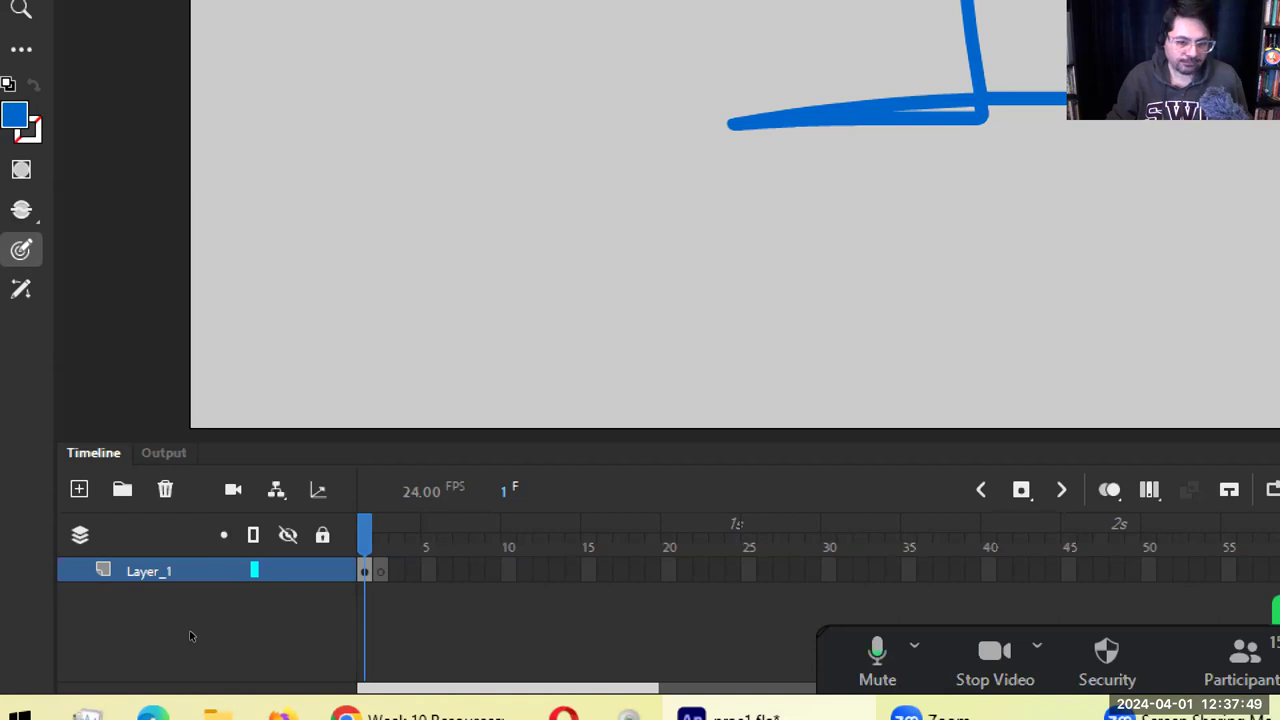
pyautogui.press('.')
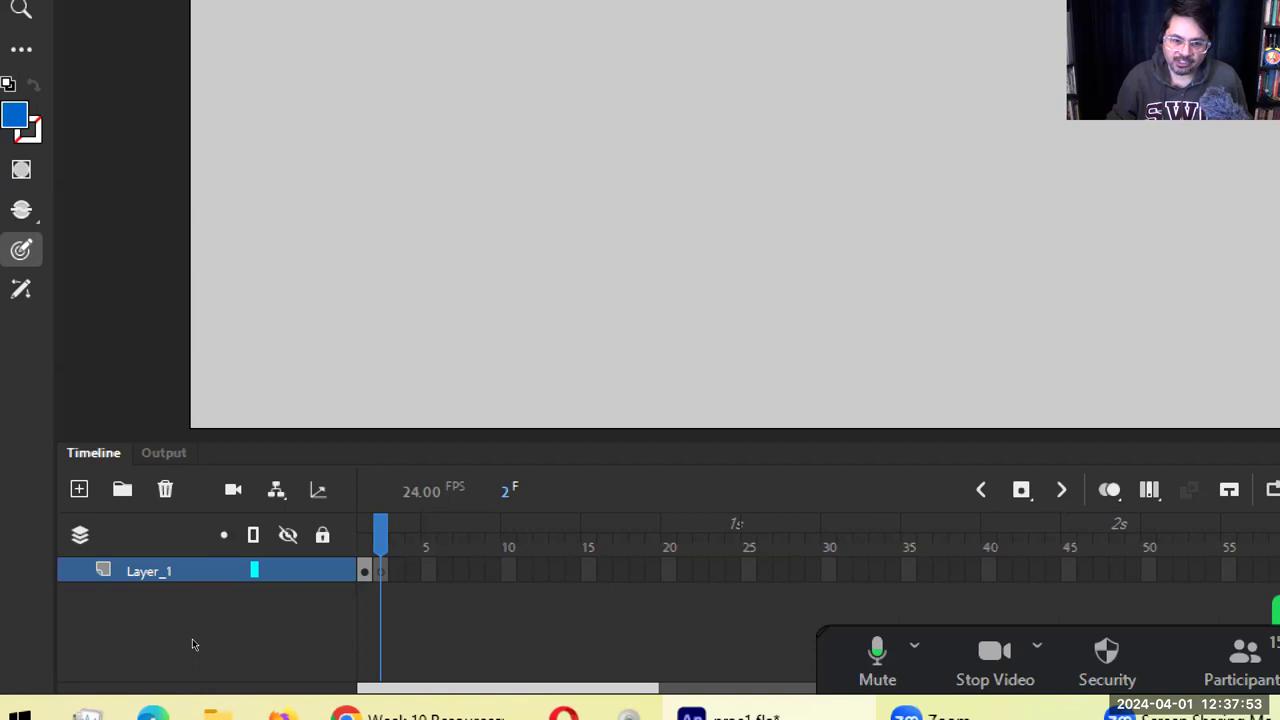
pyautogui.press(',')
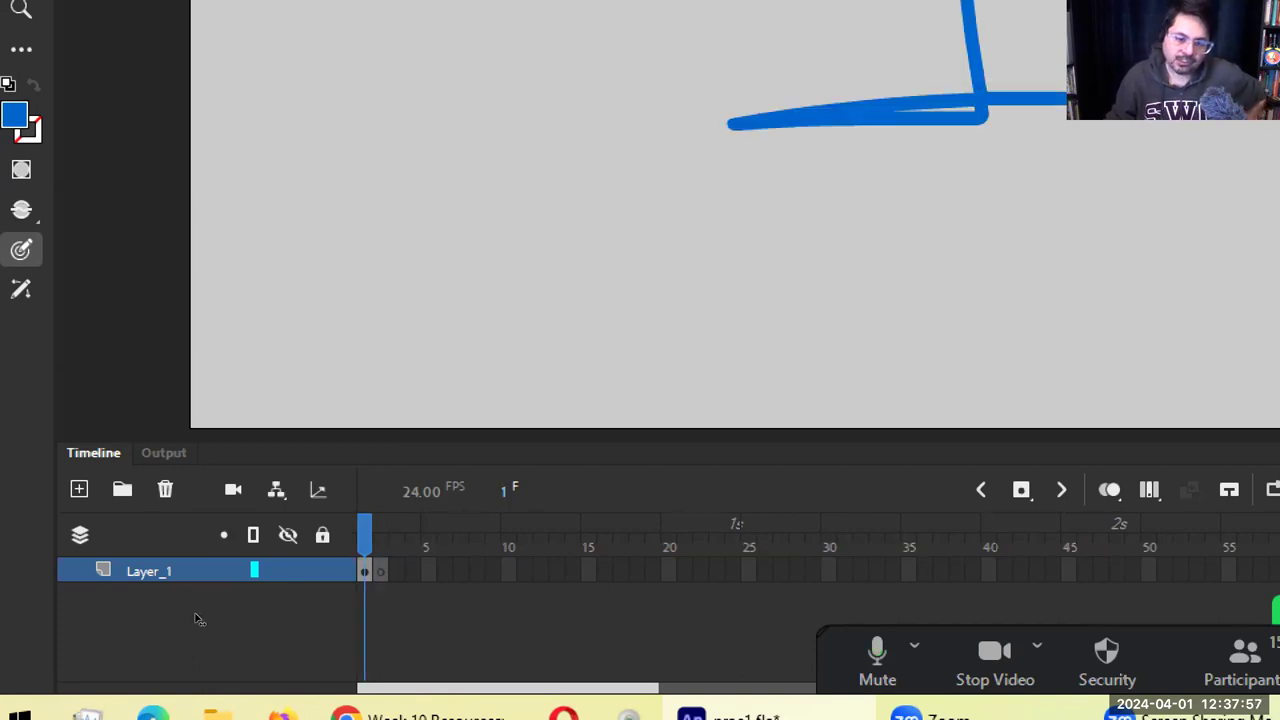
# Draw a large numeral 2 on frame 2 and insert a blank keyframe at frame 3
pyautogui.press('.')
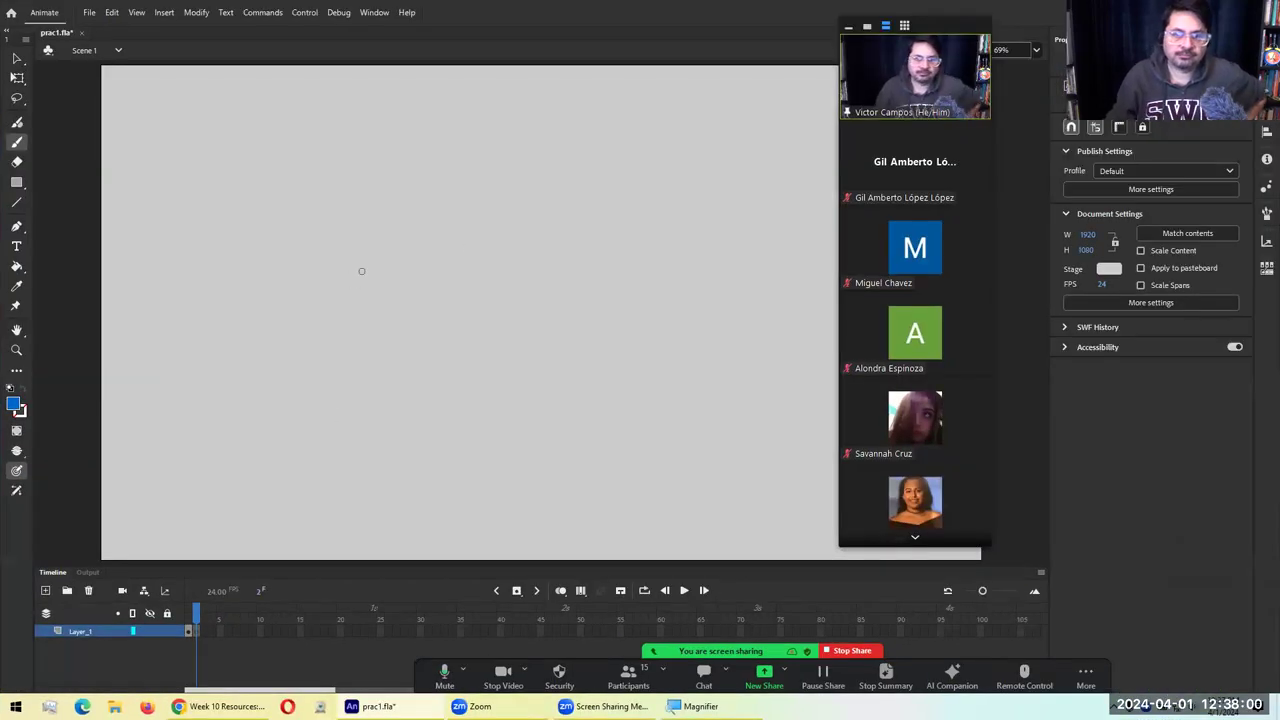
pyautogui.moveTo(344, 280)
pyautogui.mouseDown()
pyautogui.moveTo(475, 323)
pyautogui.moveTo(359, 362)
pyautogui.moveTo(516, 371)
pyautogui.mouseUp()
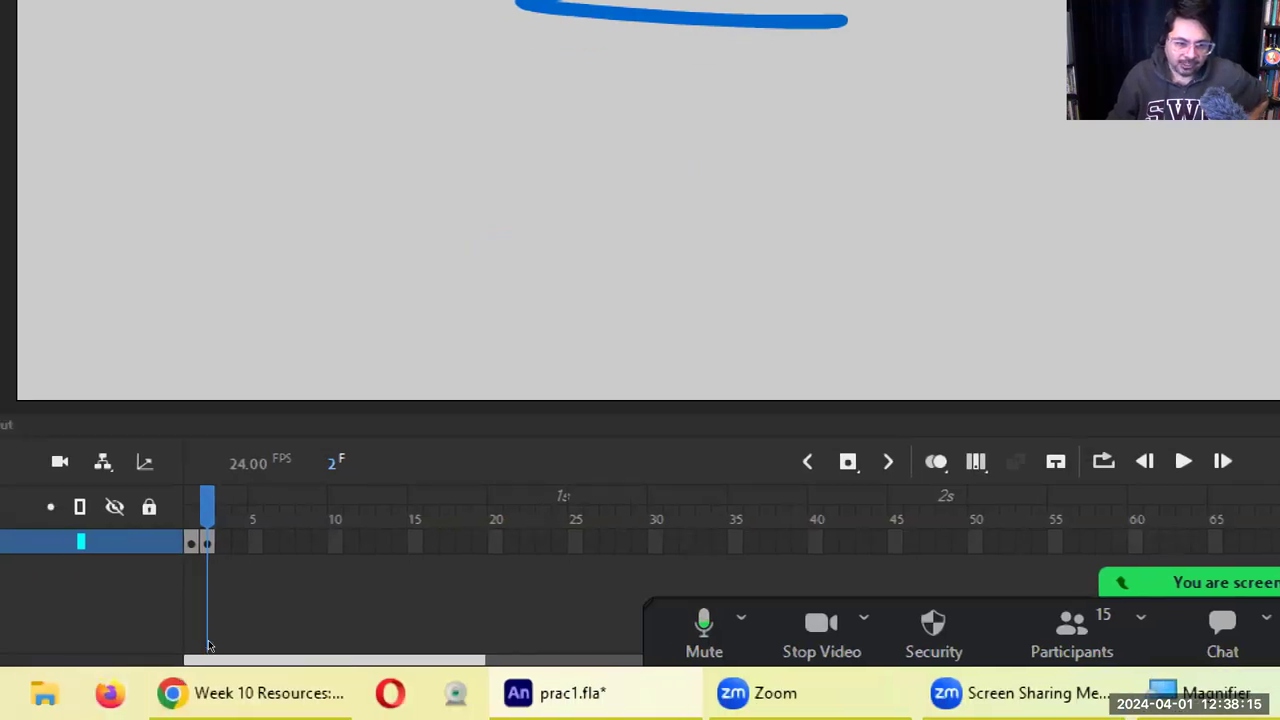
pyautogui.press('F5')
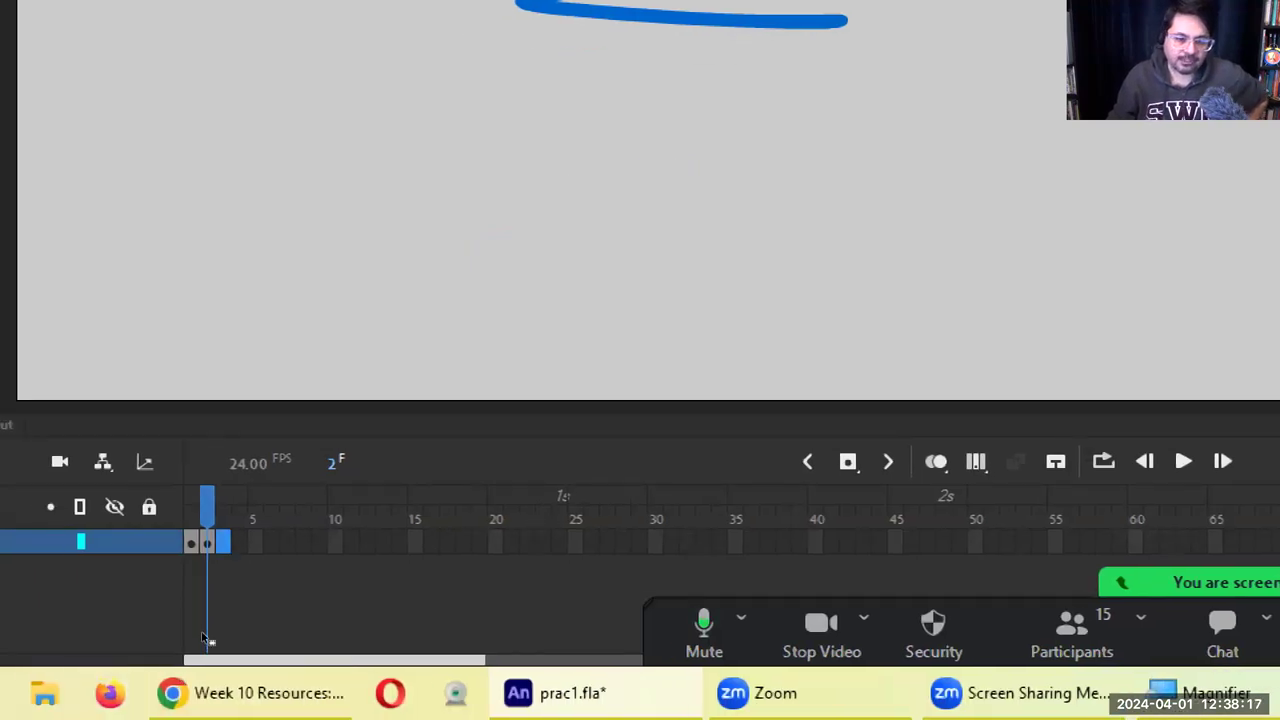
pyautogui.rightClick(218, 541)
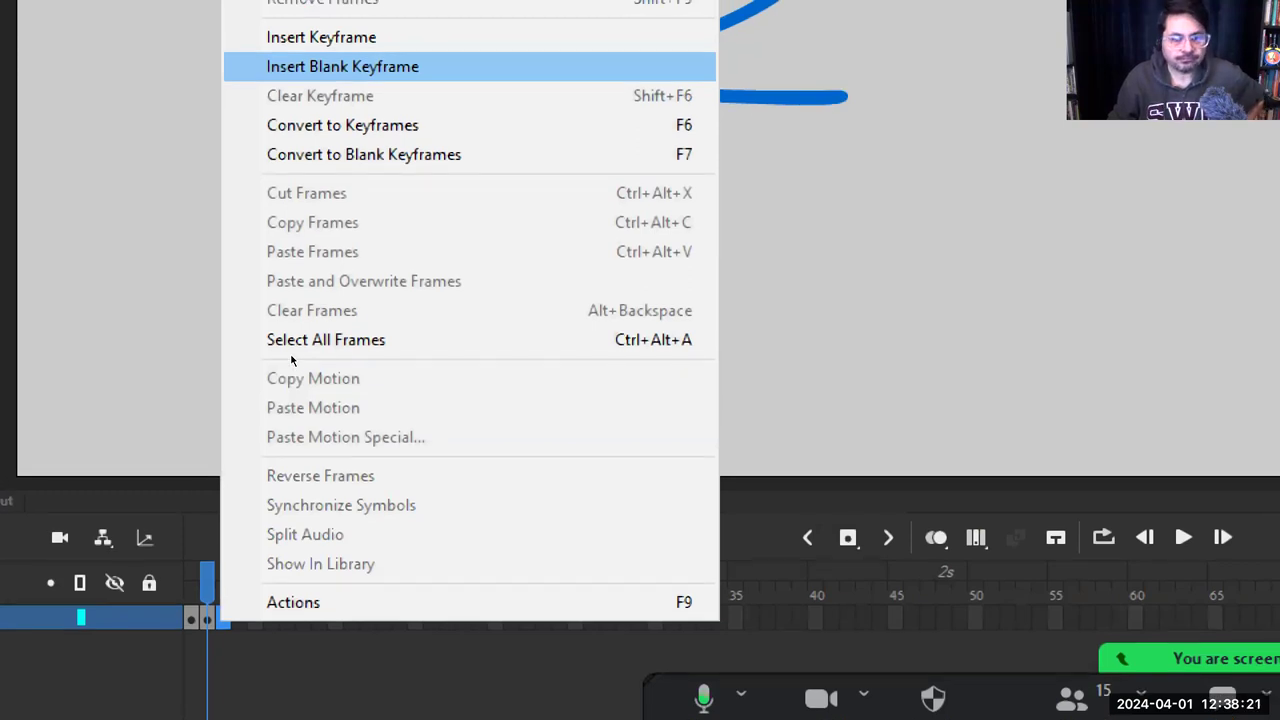
pyautogui.press('Return')
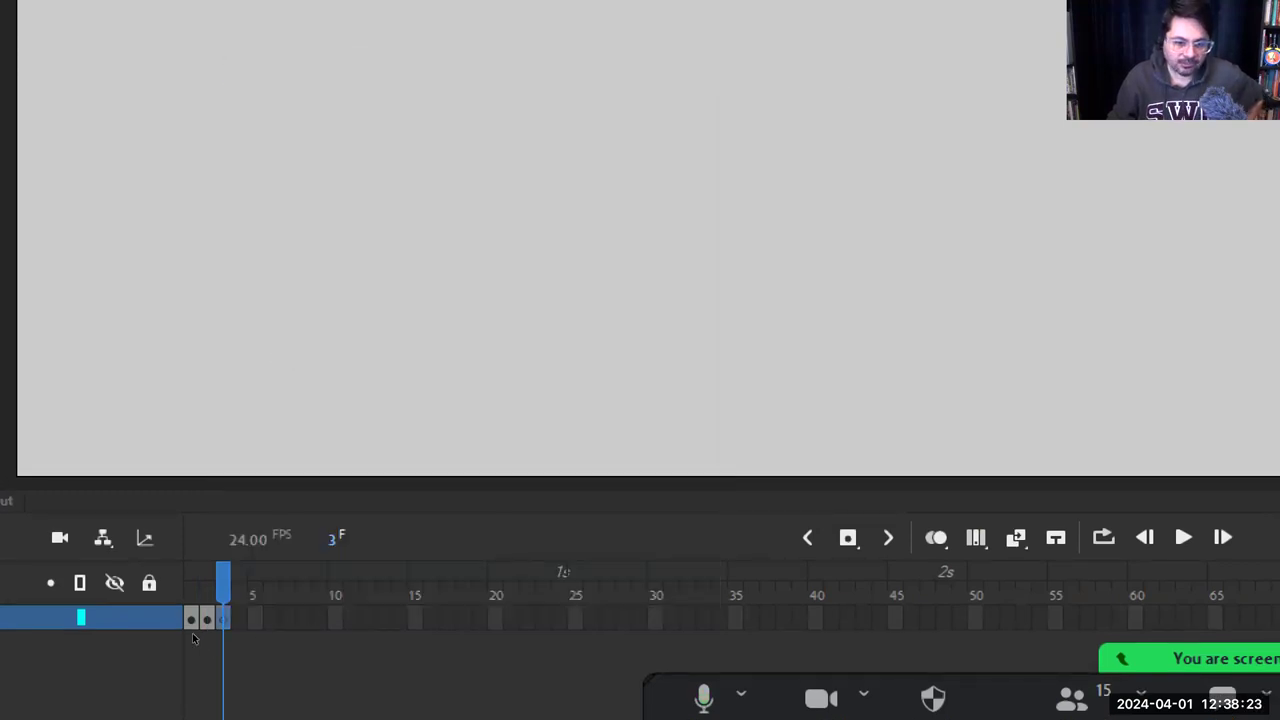
# Review frames 1 and 2, and draw a large numeral 3 on frame 3
pyautogui.click(185, 631)
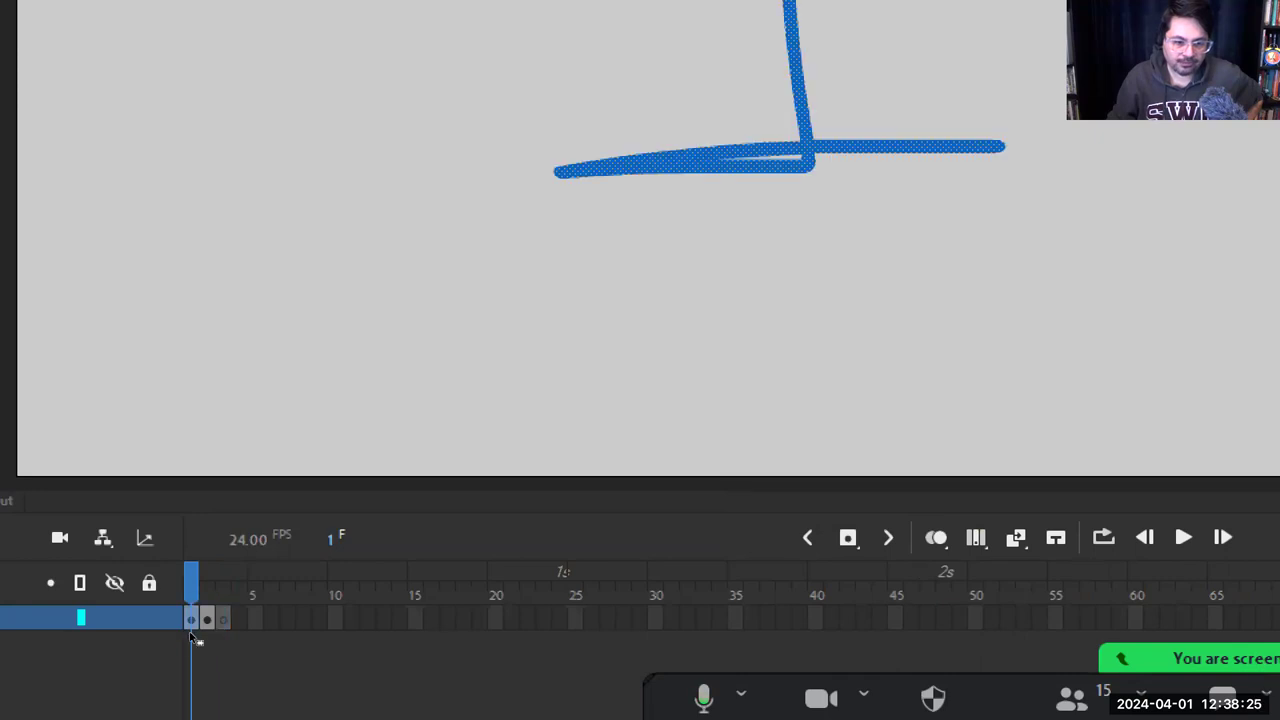
pyautogui.press('.')
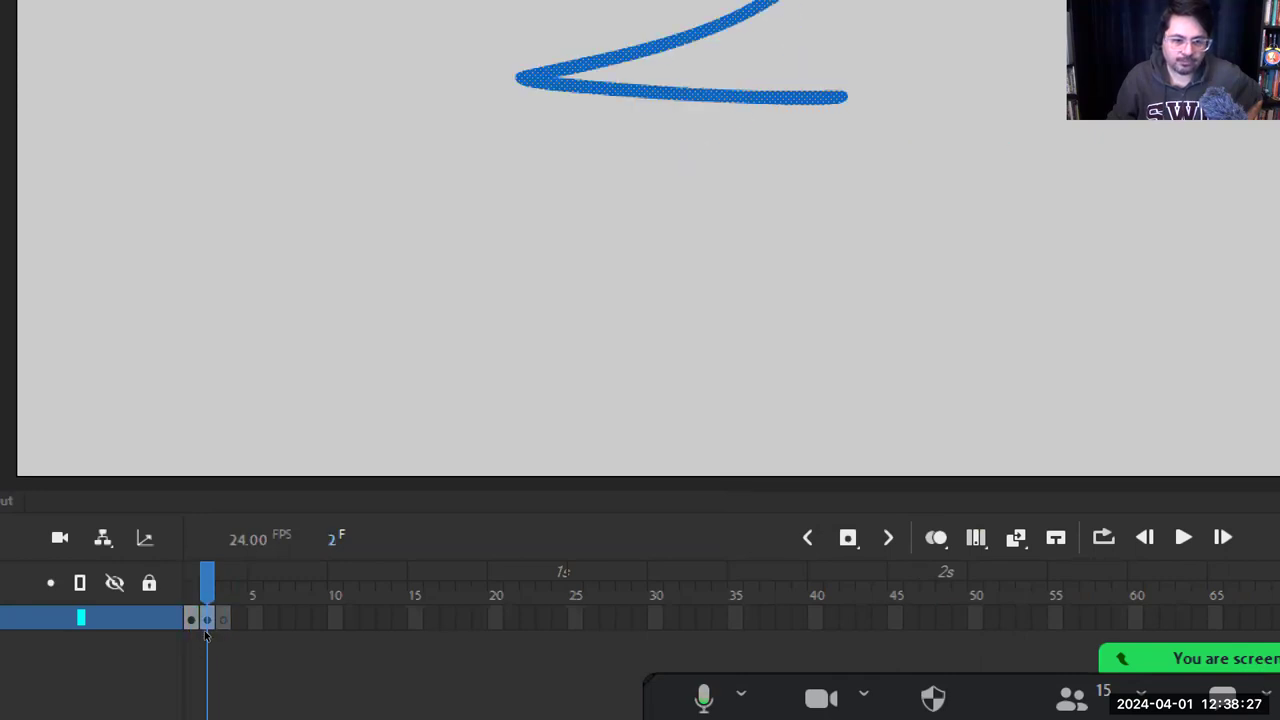
pyautogui.press('.')
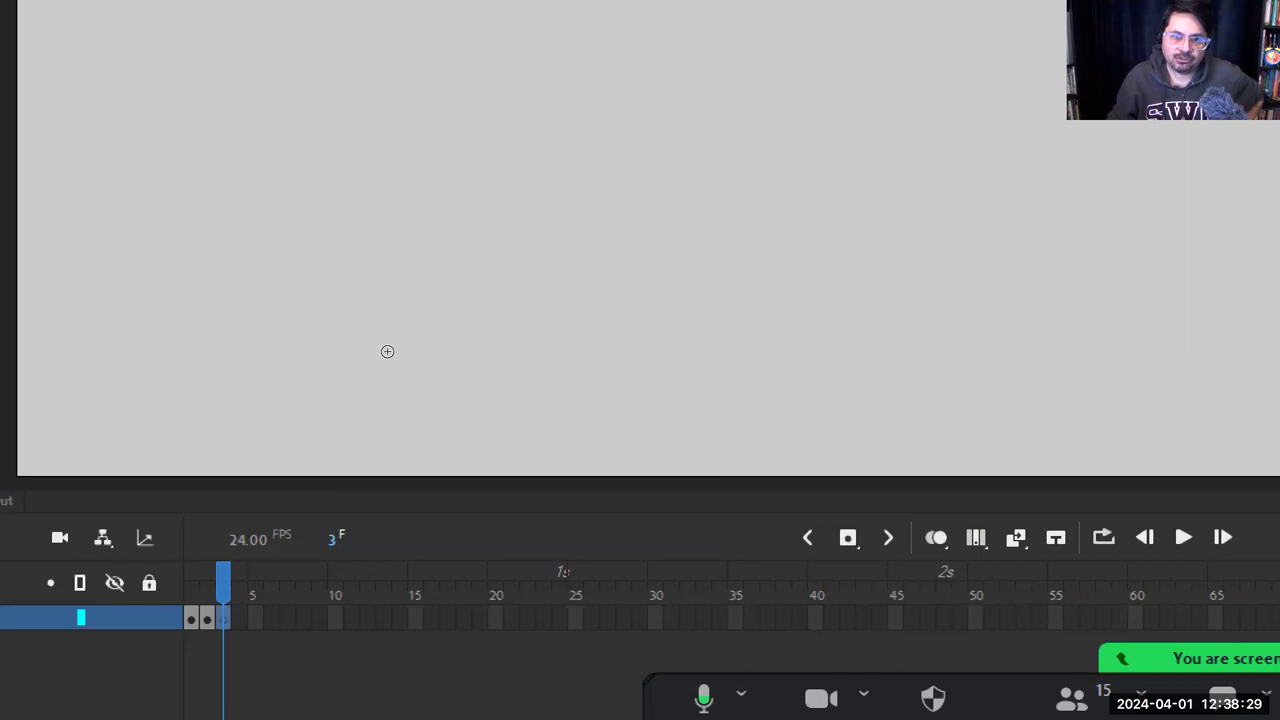
pyautogui.moveTo(554, 62)
pyautogui.mouseDown()
pyautogui.moveTo(644, 102)
pyautogui.moveTo(596, 148)
pyautogui.moveTo(554, 148)
pyautogui.moveTo(705, 178)
pyautogui.moveTo(601, 306)
pyautogui.moveTo(493, 322)
pyautogui.mouseUp()
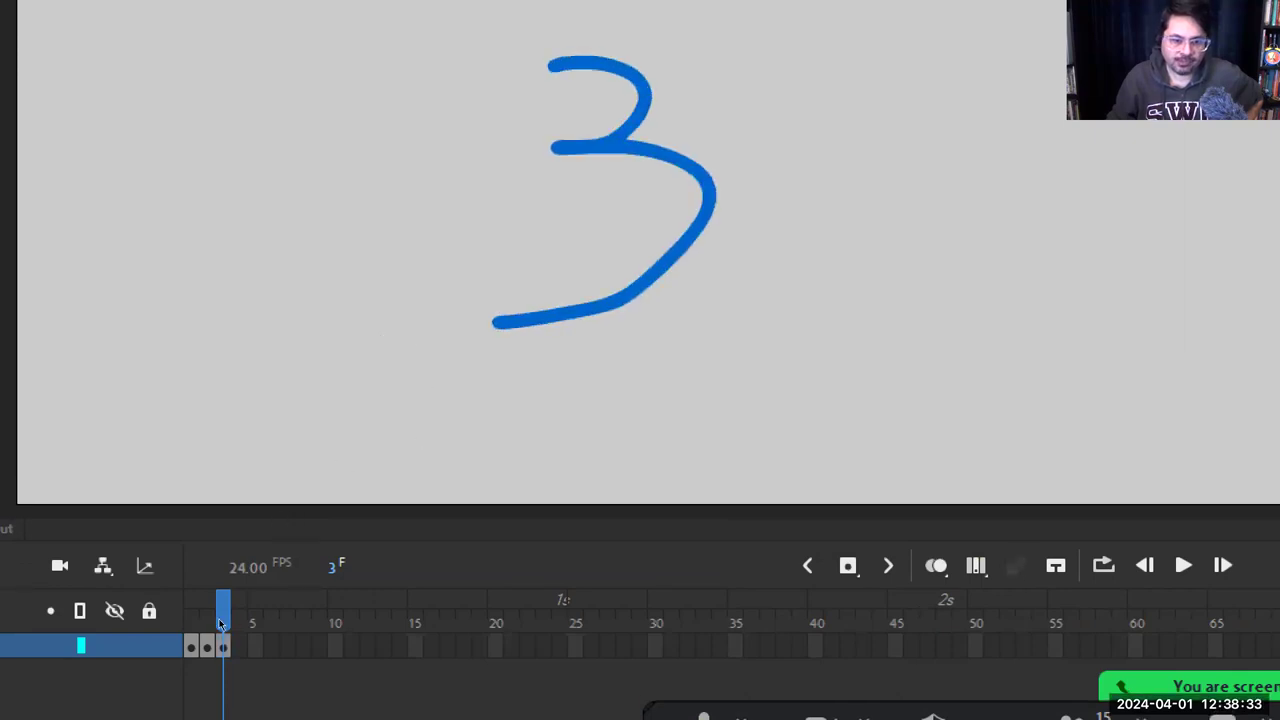
# Step through frames 1 to 3 to preview the drawn numerals, returning to frame 1
pyautogui.click(188, 608)
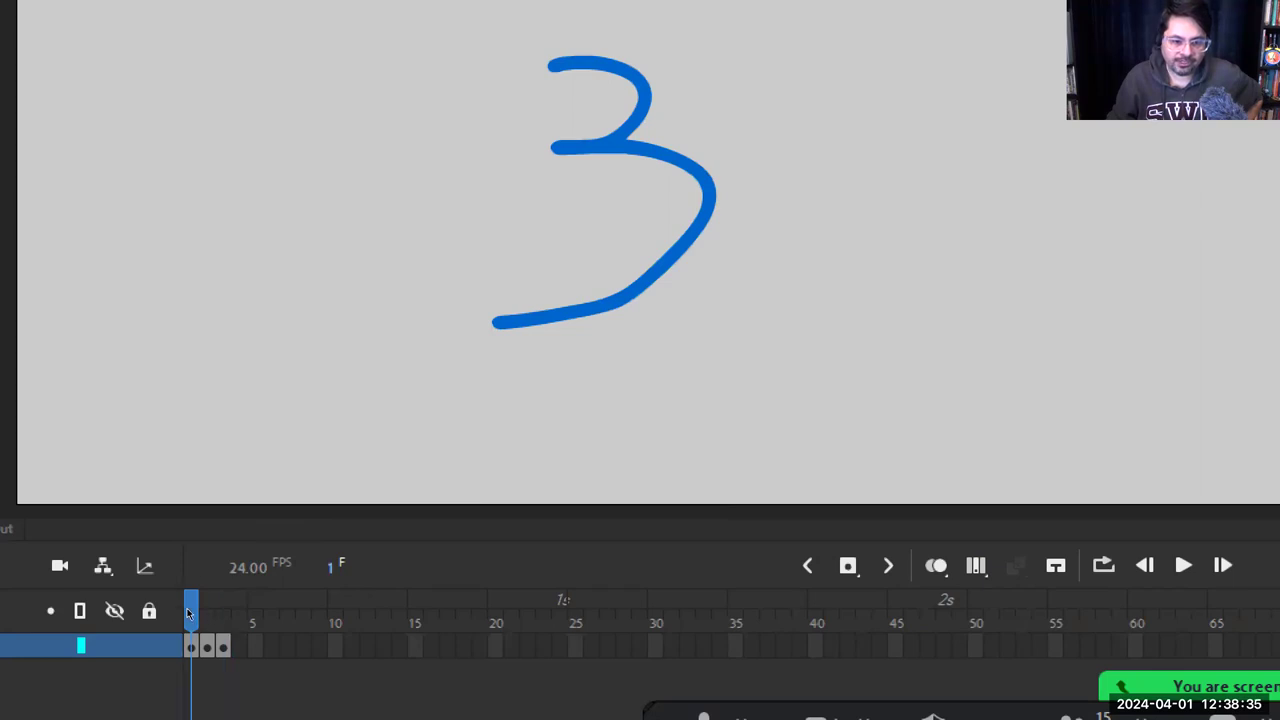
pyautogui.press('.')
pyautogui.press('.')
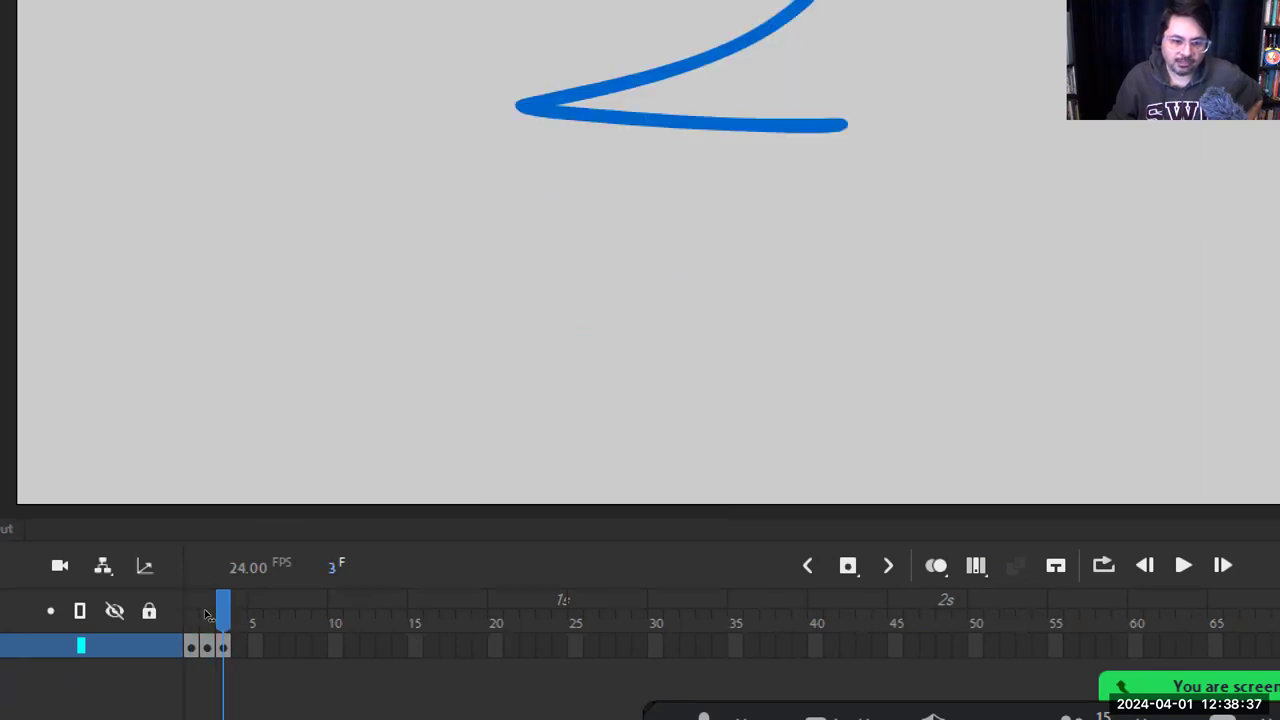
pyautogui.click(188, 617)
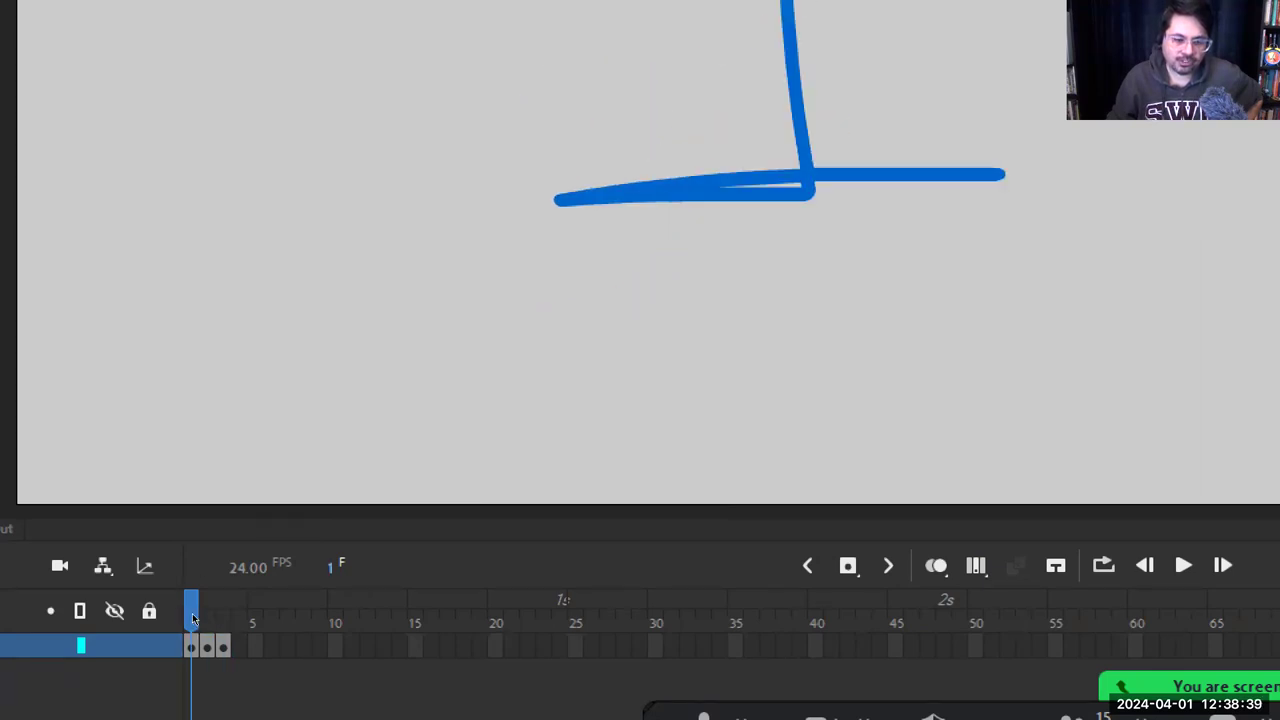
# Step repeatedly through frames 1 to 3 to preview the change between the drawn numerals
pyautogui.press('.')
pyautogui.press('.')
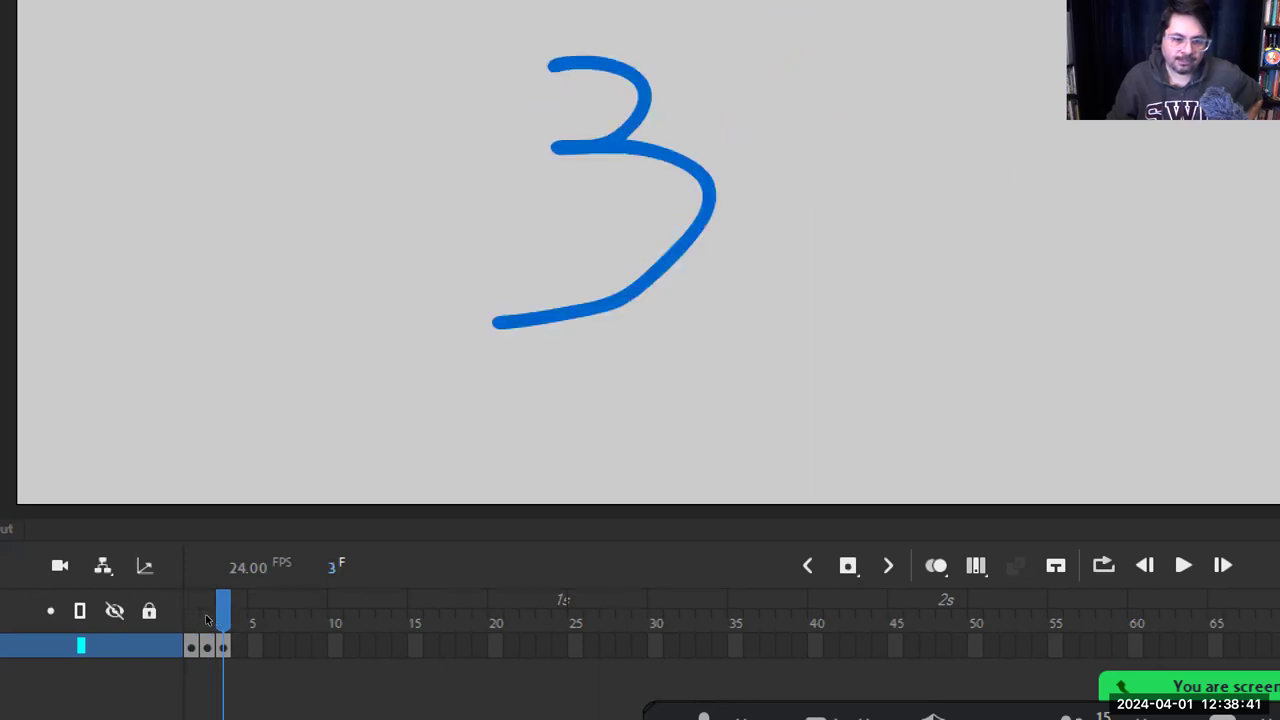
pyautogui.click(188, 634)
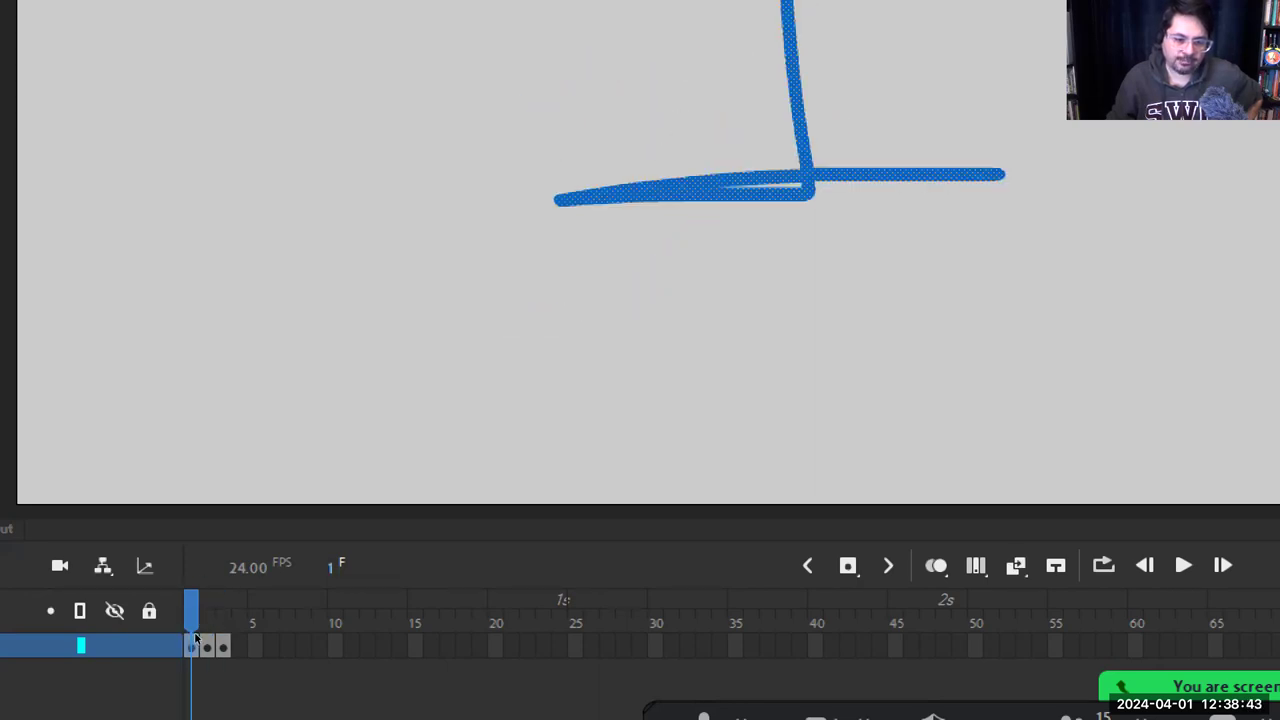
pyautogui.press('.')
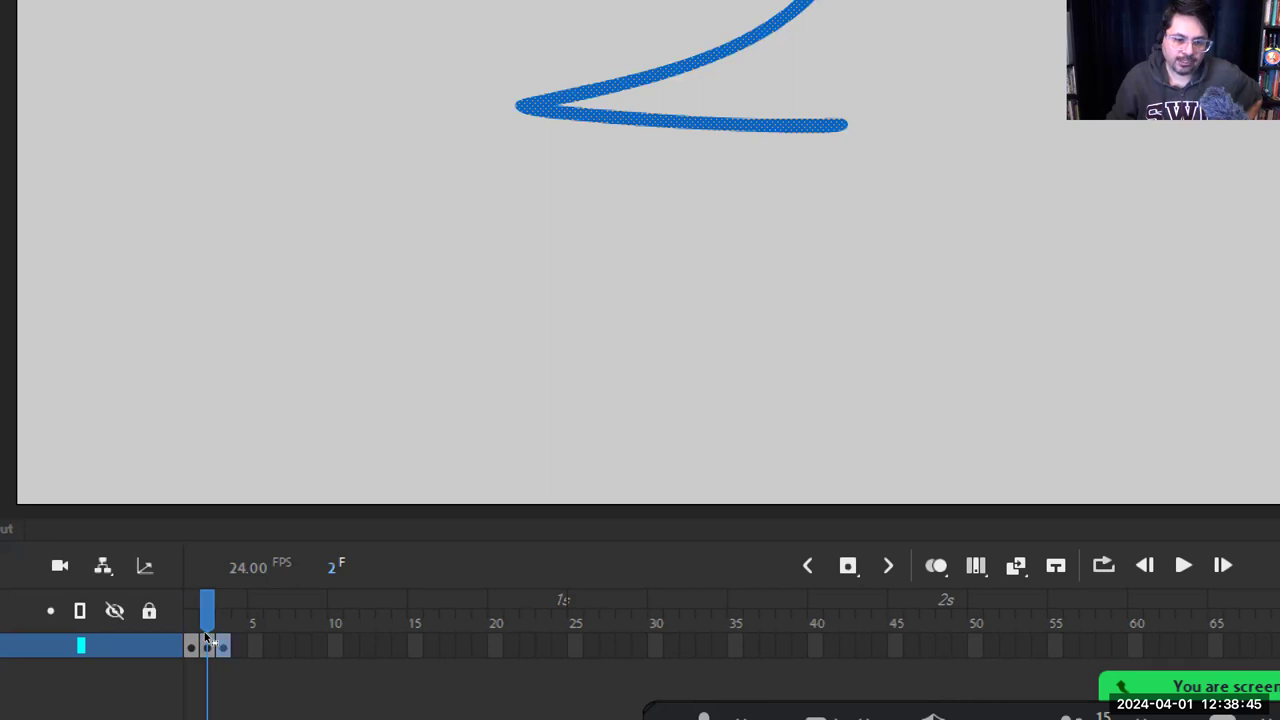
pyautogui.press('.')
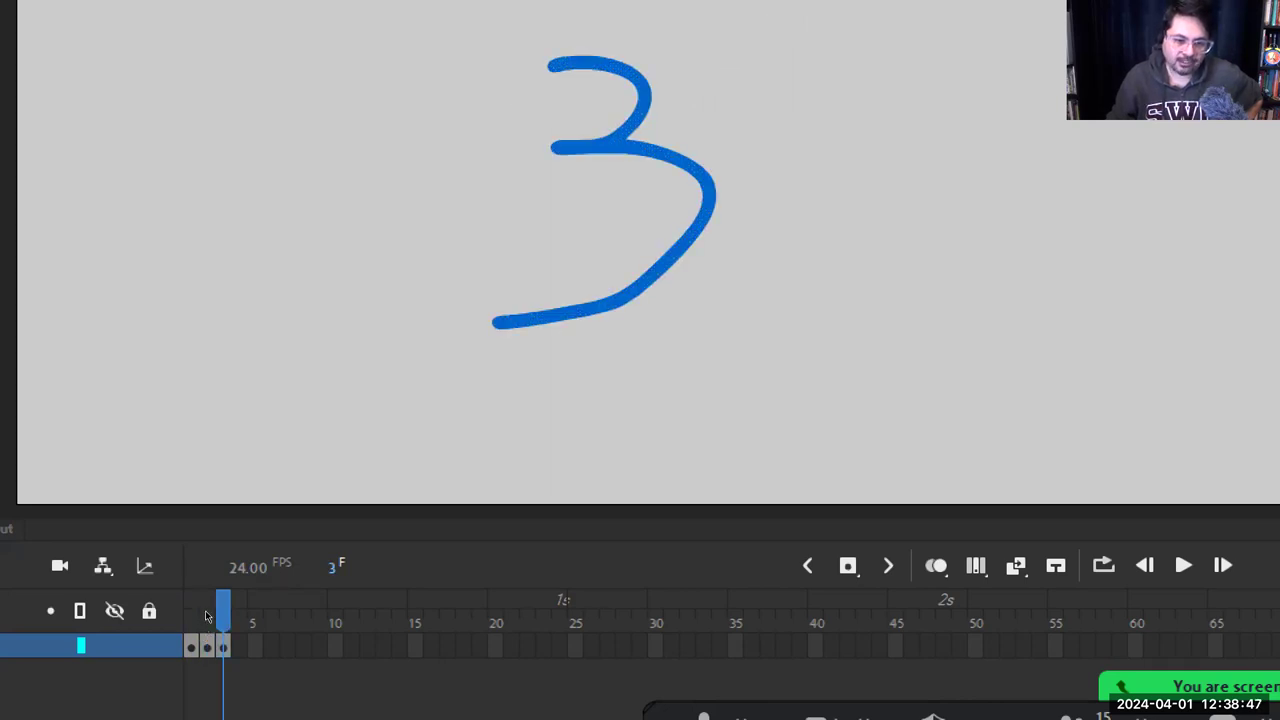
pyautogui.click(203, 616)
pyautogui.click(193, 616)
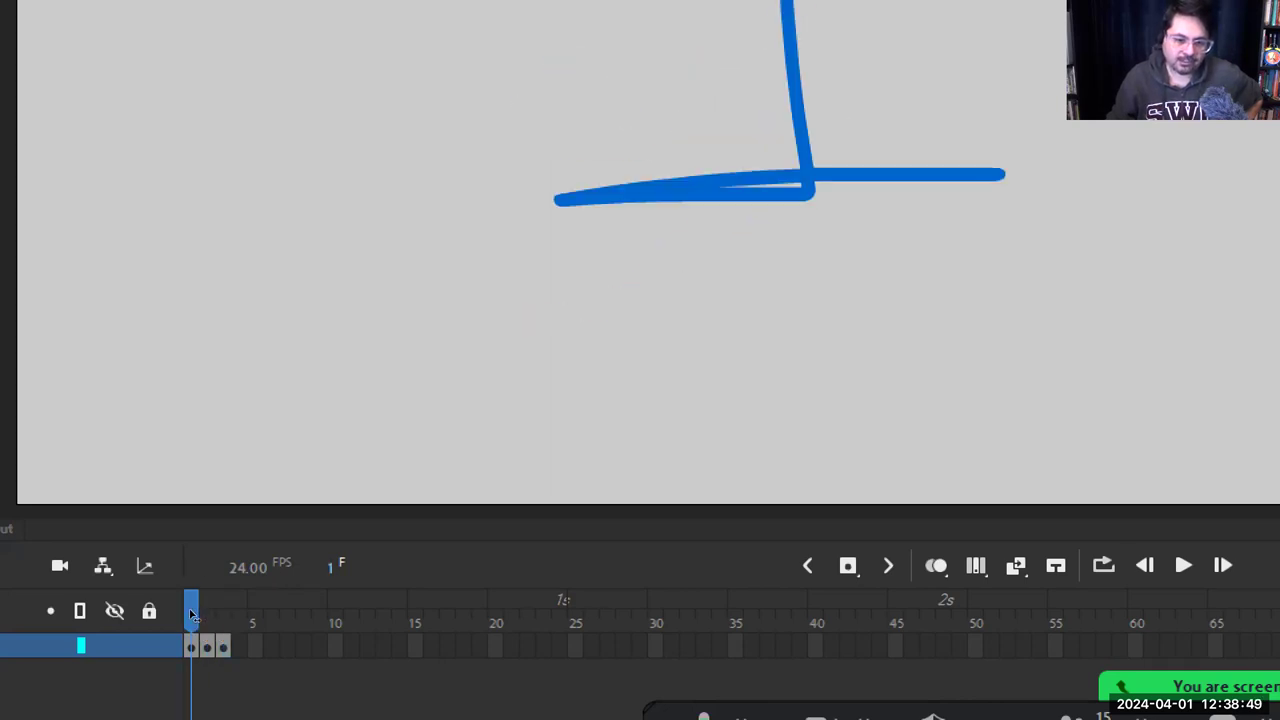
pyautogui.click(203, 616)
pyautogui.press('.')
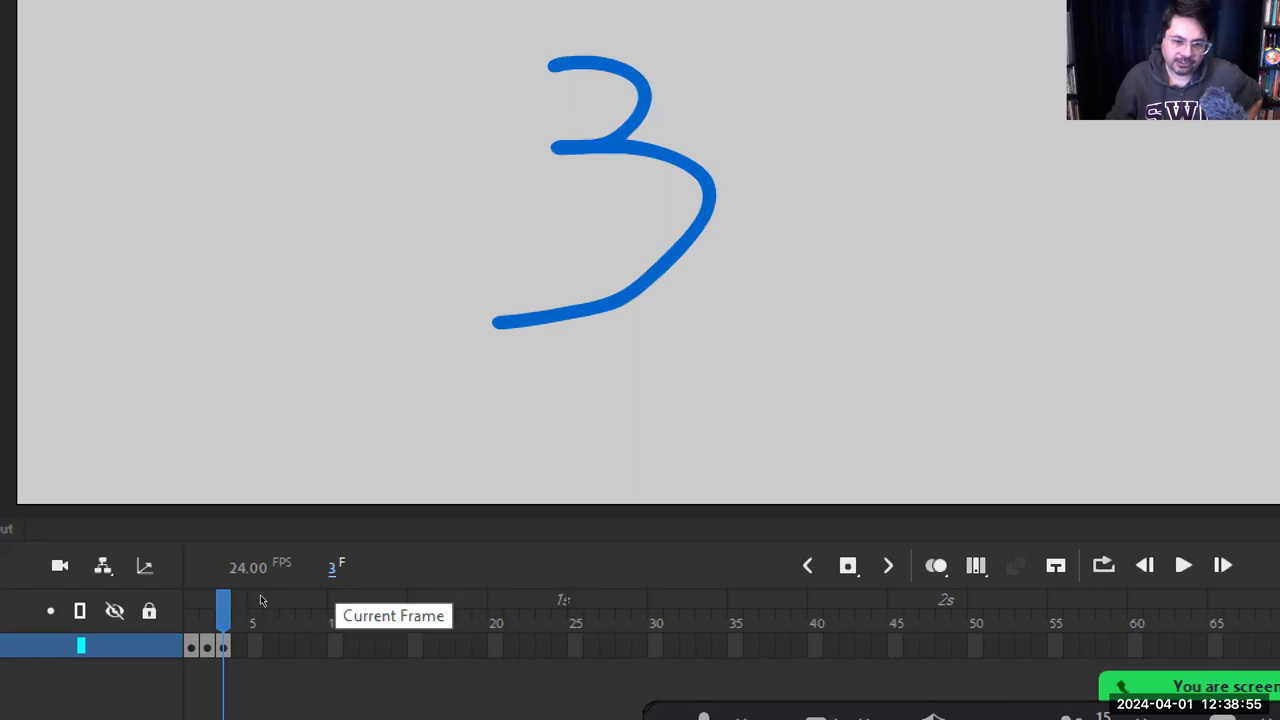
# Go to frame 1 by entering its number as the current frame, and scrub forward to frame 3
pyautogui.press('Tab')
pyautogui.write('1')
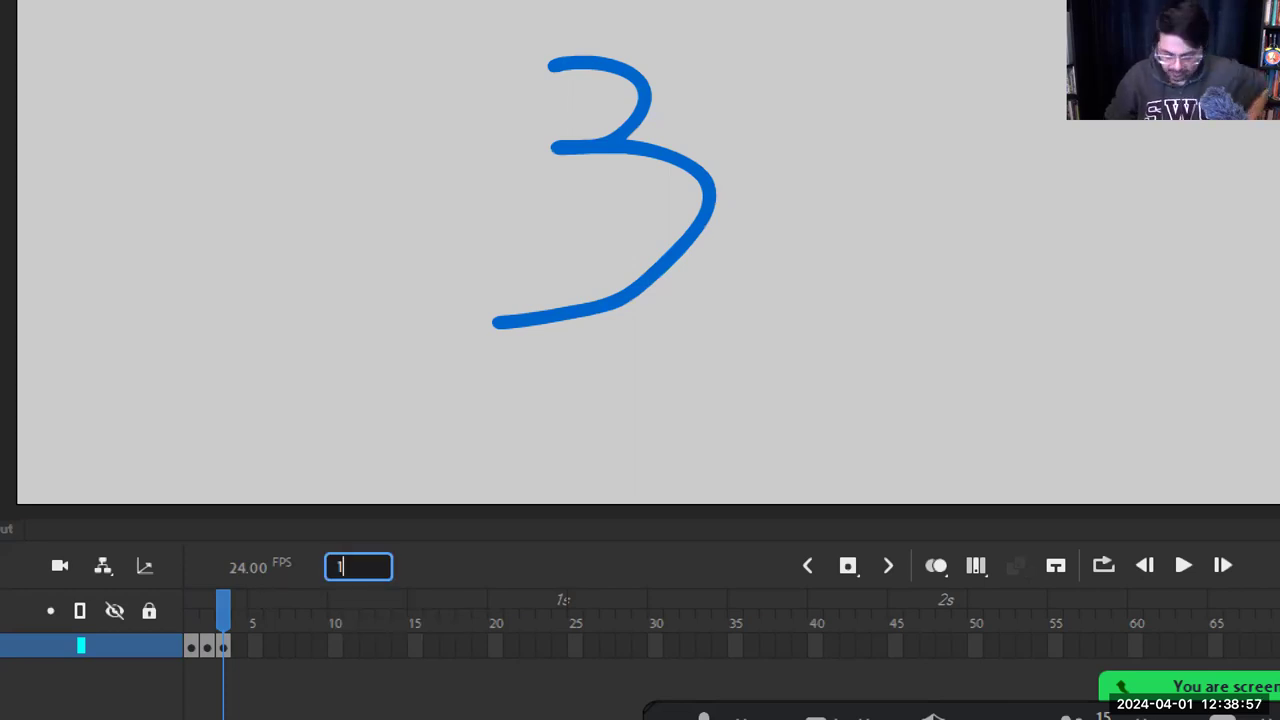
pyautogui.press('Return')
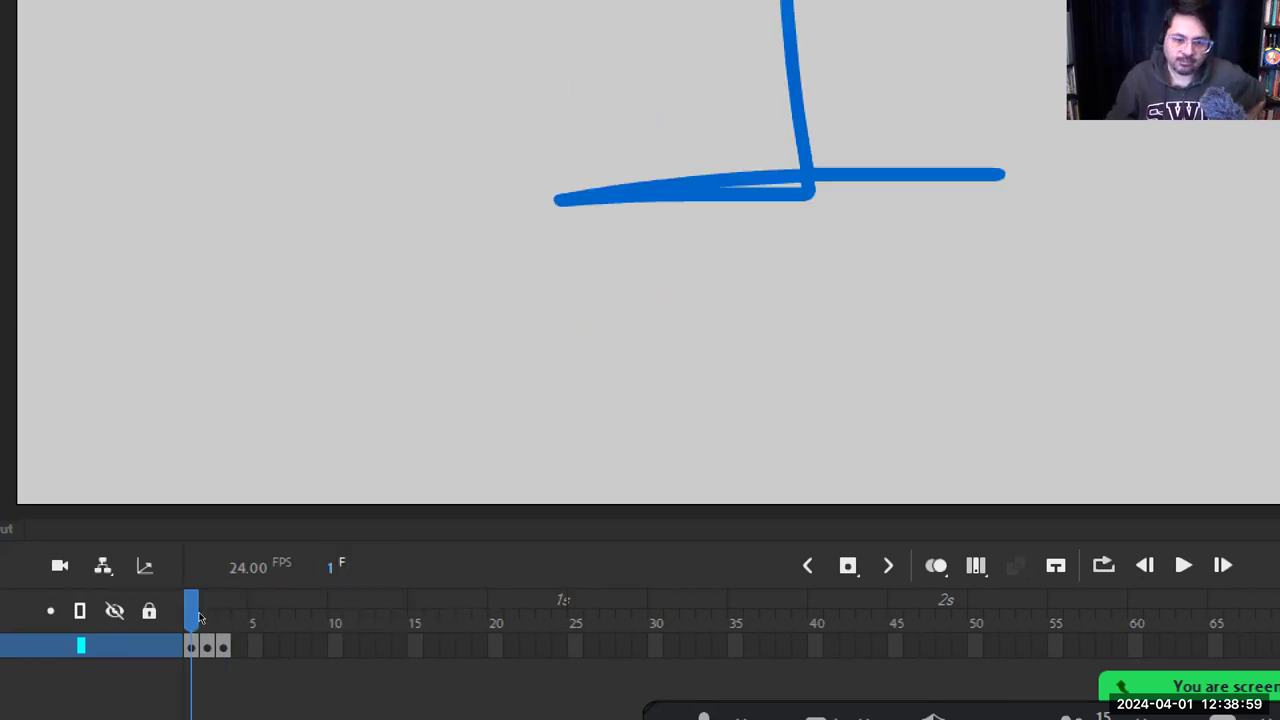
pyautogui.moveTo(188, 617)
pyautogui.mouseDown()
pyautogui.moveTo(223, 617)
pyautogui.moveTo(192, 614)
pyautogui.moveTo(205, 622)
pyautogui.mouseUp()
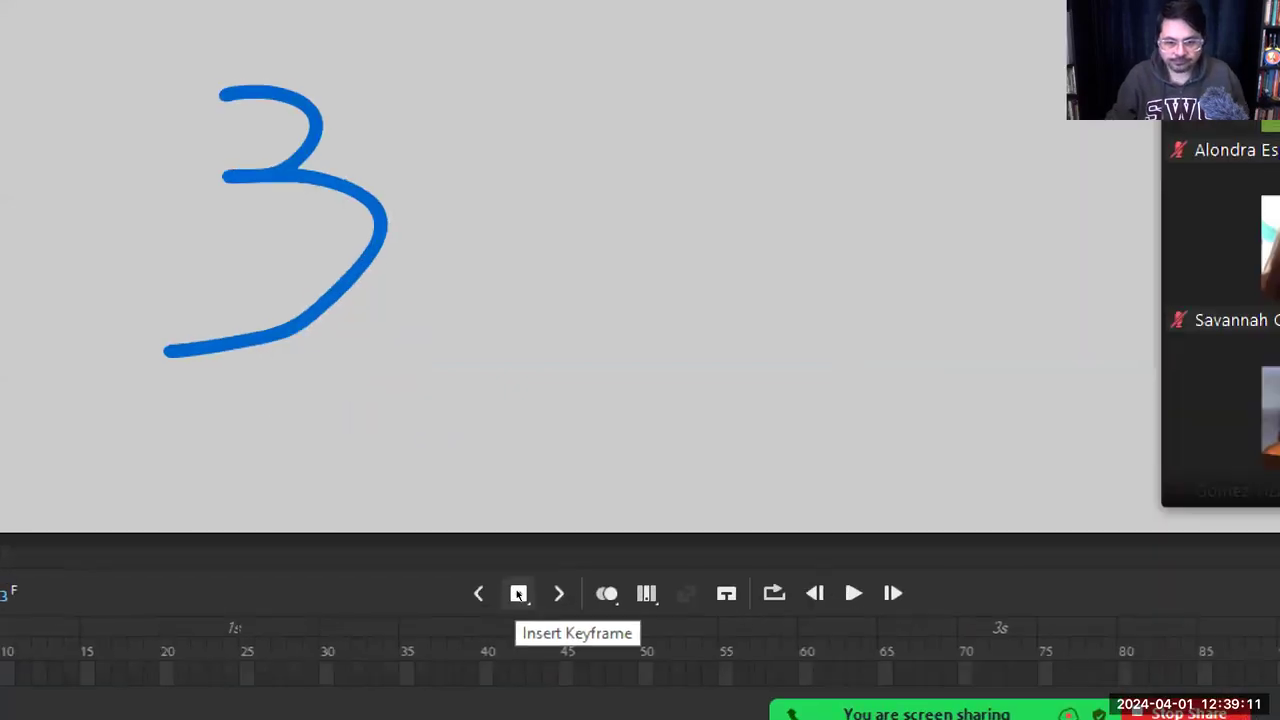
# Review the keyframe insertion options and insert a blank keyframe at frame 4
pyautogui.click(517, 593)
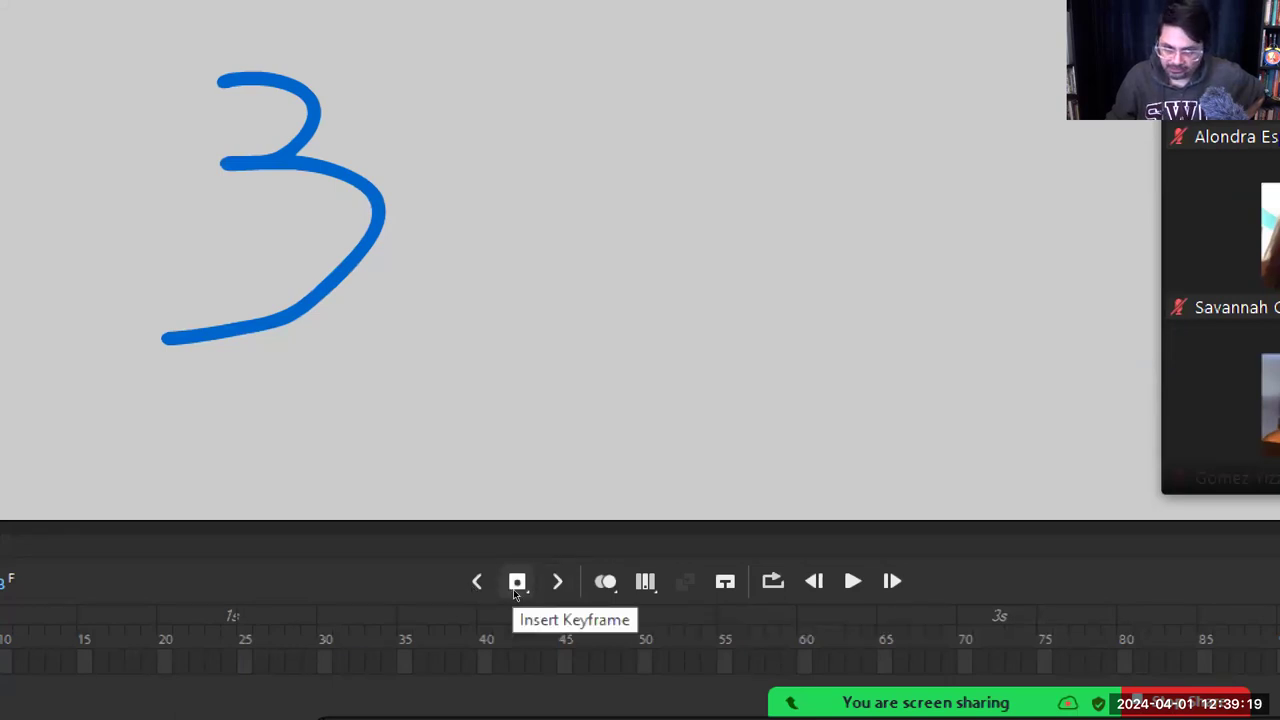
pyautogui.click(514, 589)
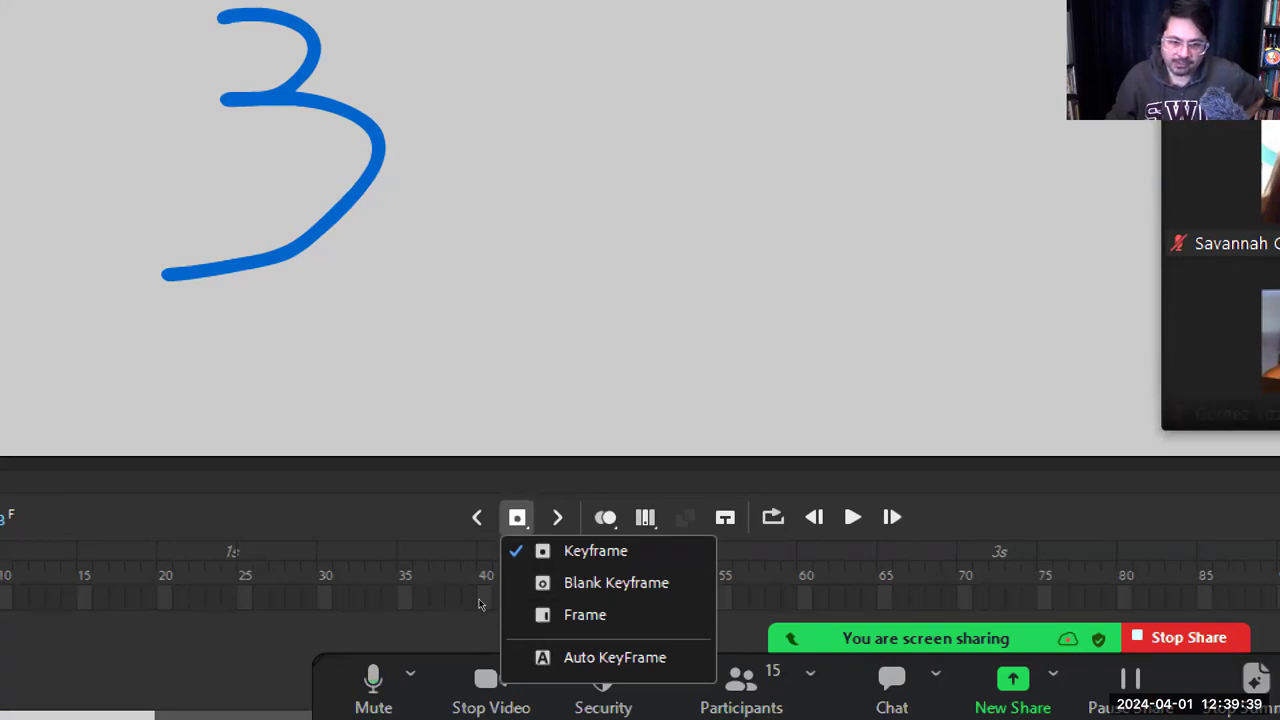
pyautogui.click(122, 680)
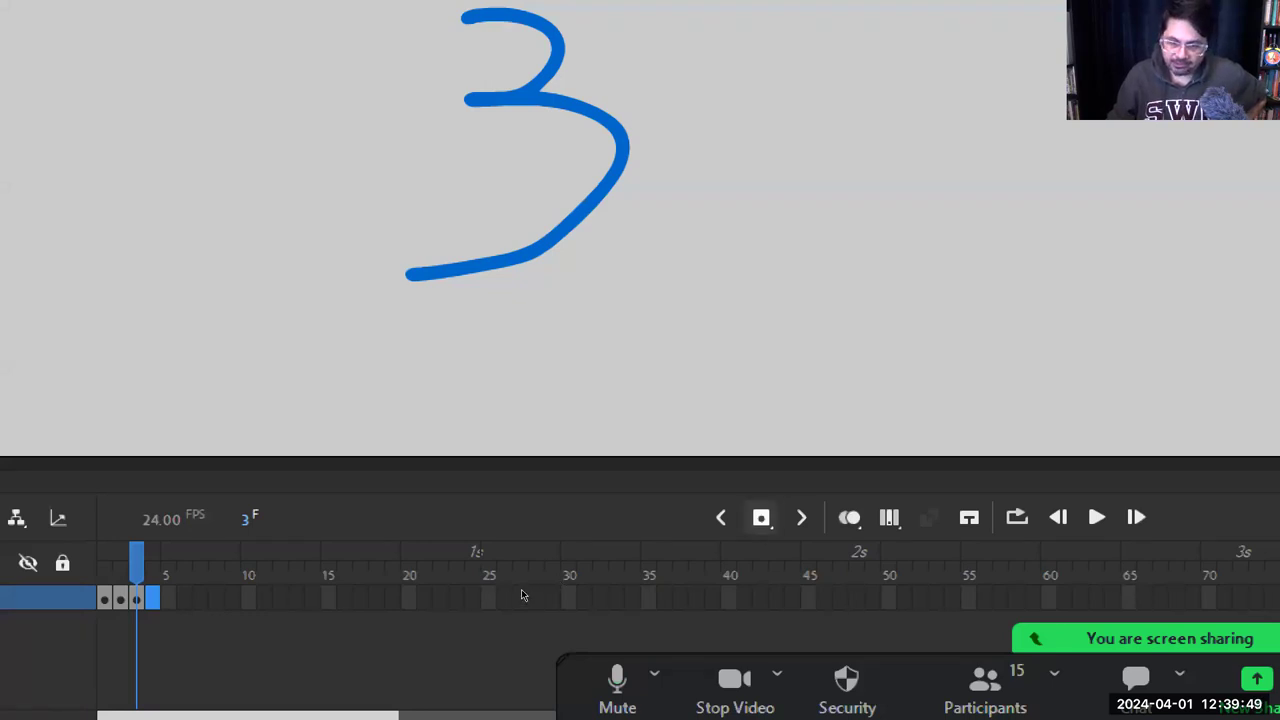
pyautogui.click(761, 517)
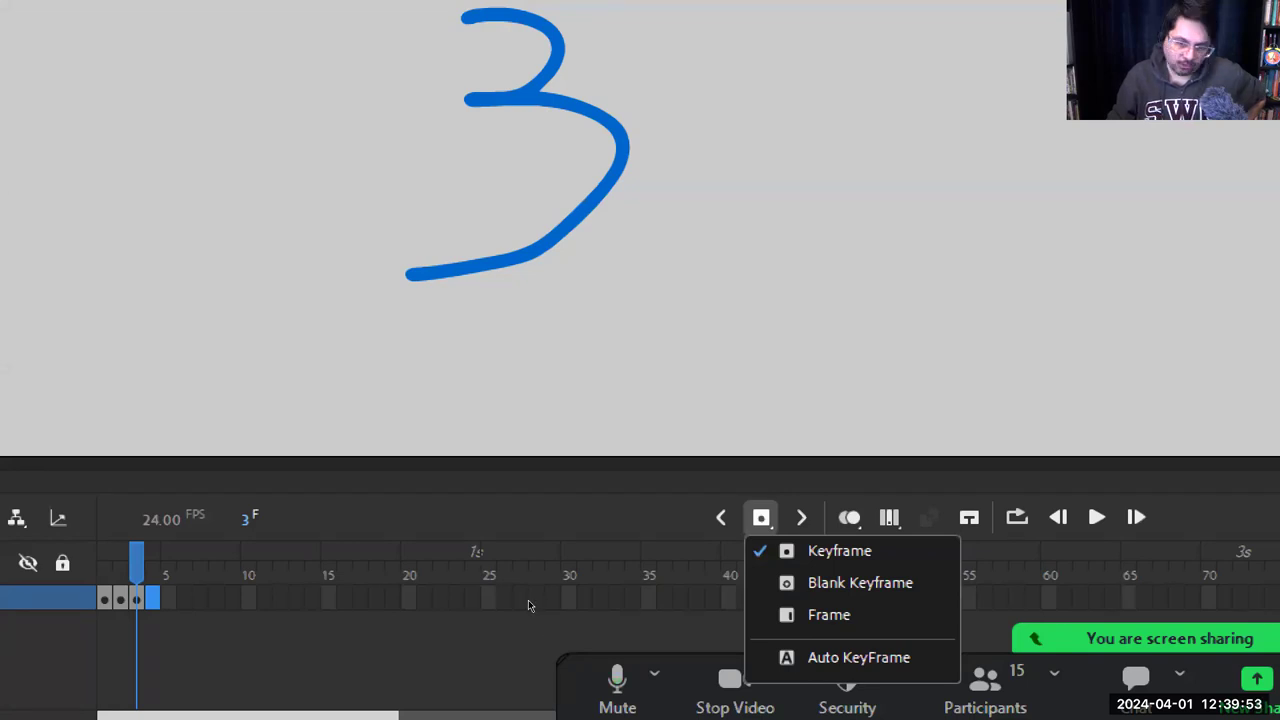
pyautogui.press('Down')
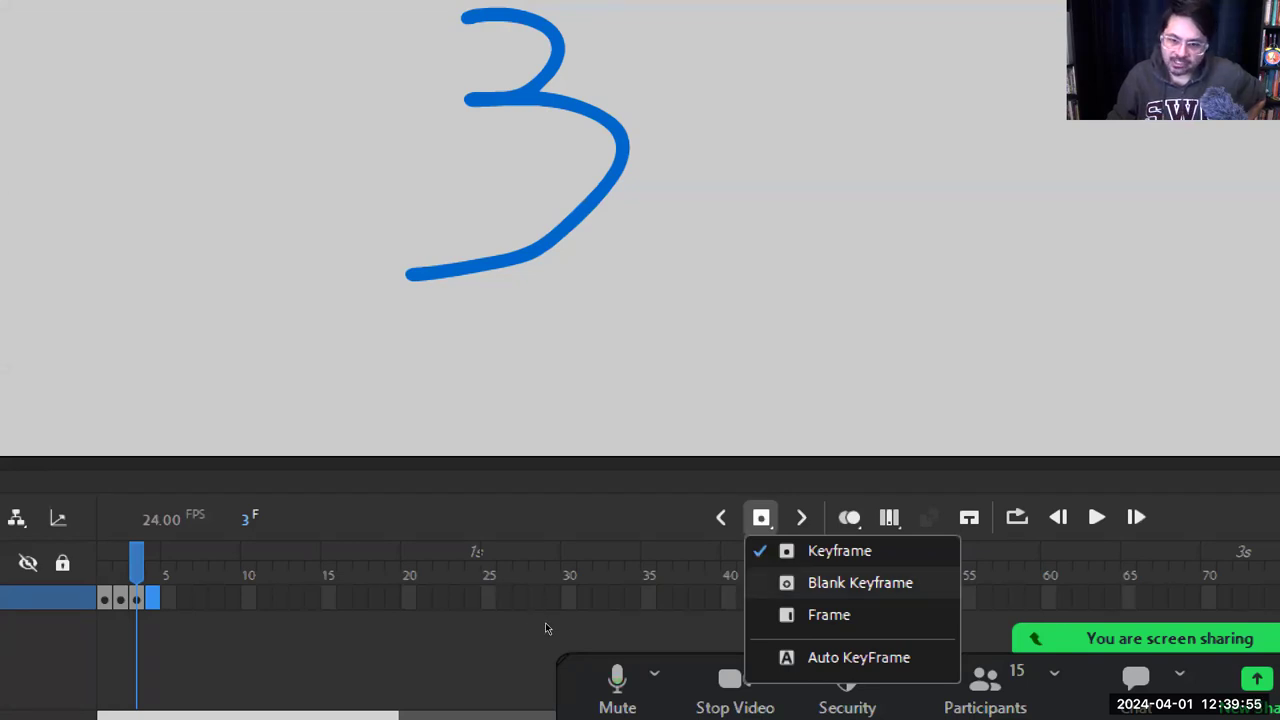
pyautogui.press('Return')
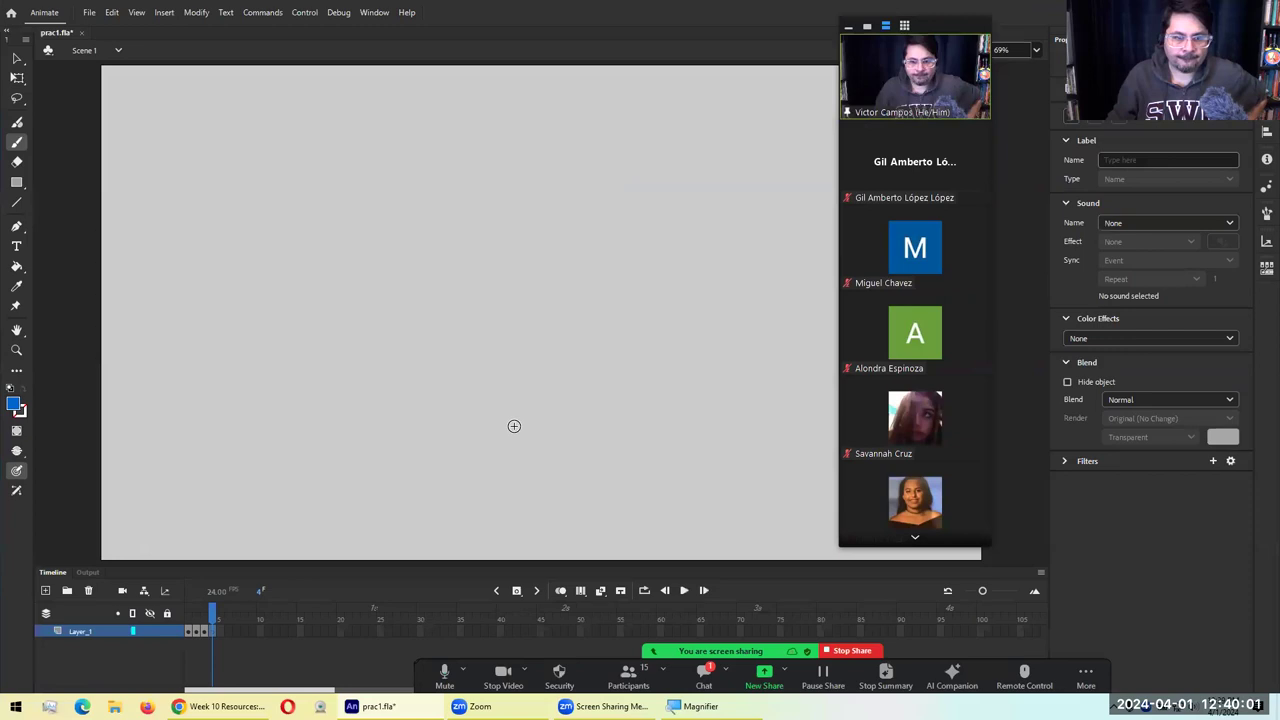
# Draw a large numeral 4 on frame 4 and dismiss the meeting chat window
pyautogui.moveTo(403, 212); pyautogui.dragTo(571, 295)
pyautogui.moveTo(494, 200); pyautogui.dragTo(478, 480)
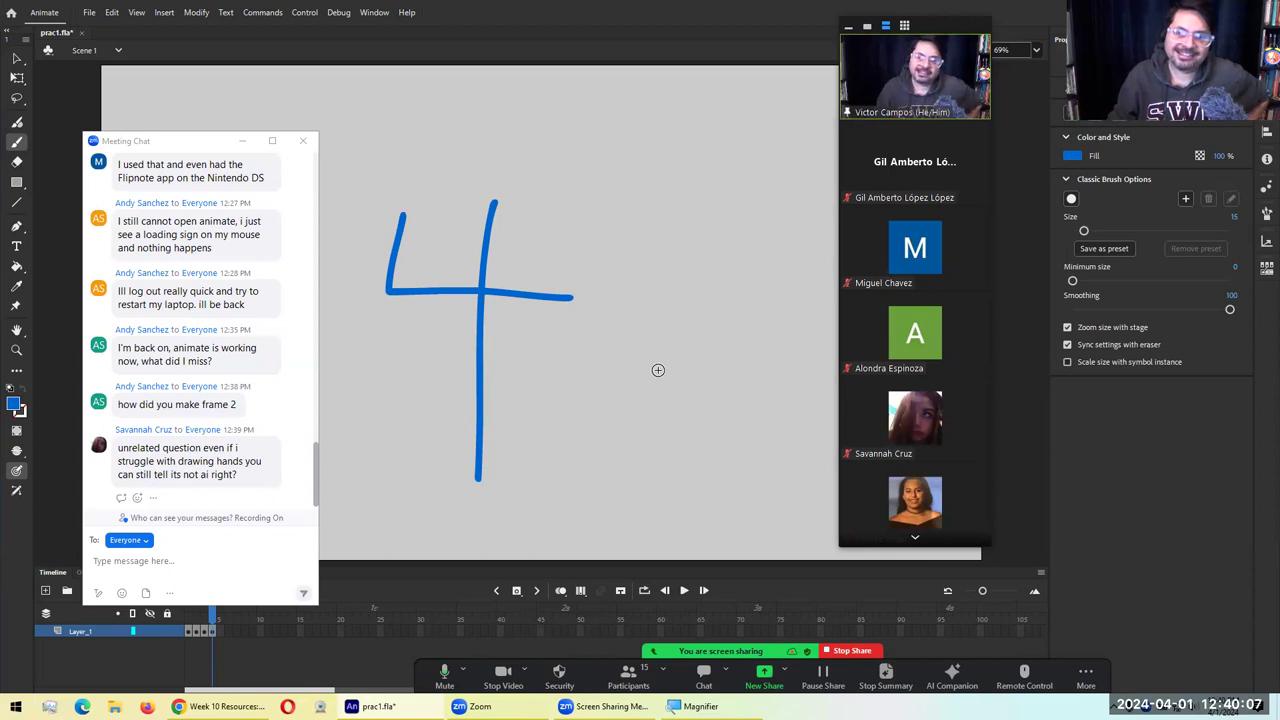
pyautogui.click(303, 140)
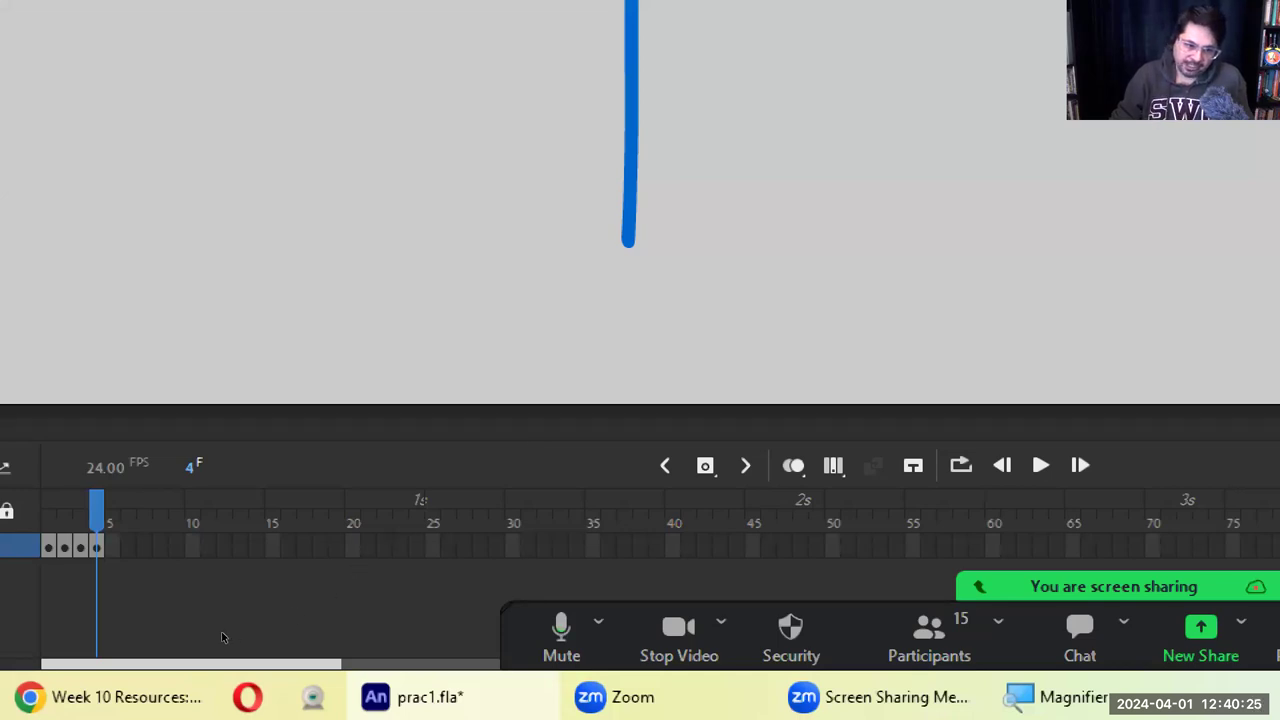
# Try inserting a regular keyframe at frame 5 that copies the numeral 4, and return to frame 4
pyautogui.press('F6')
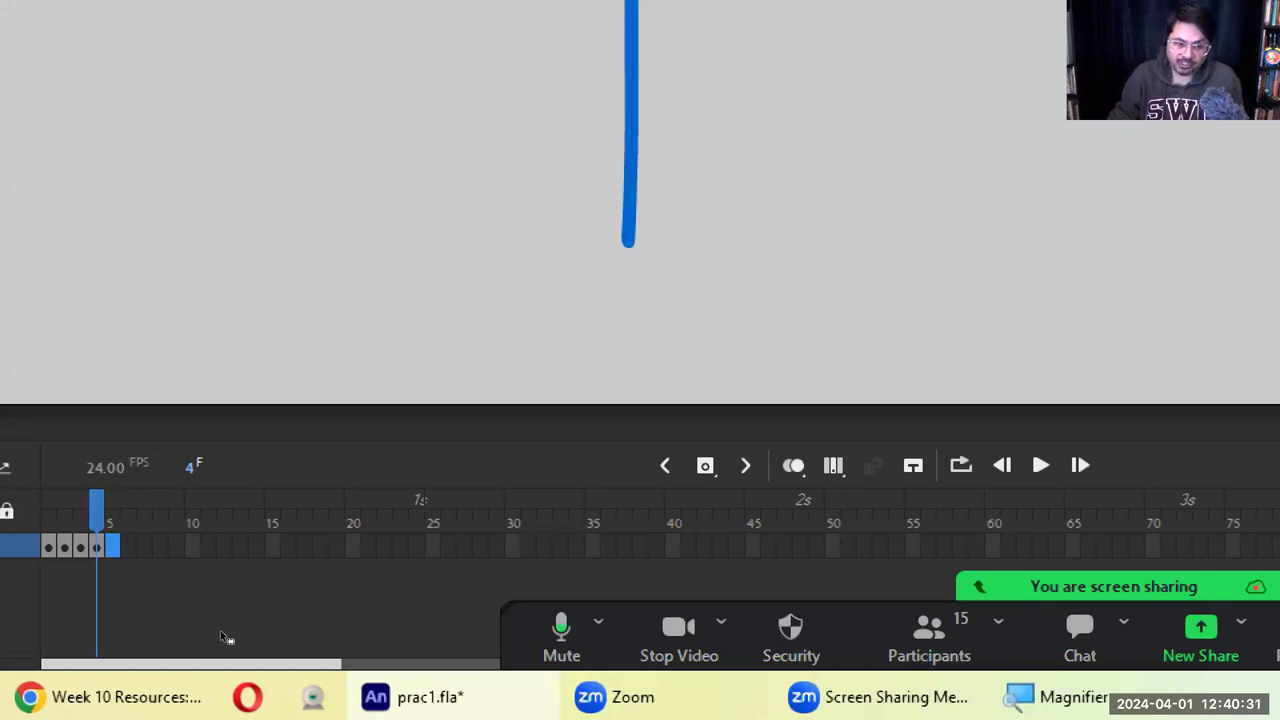
pyautogui.press('F6')
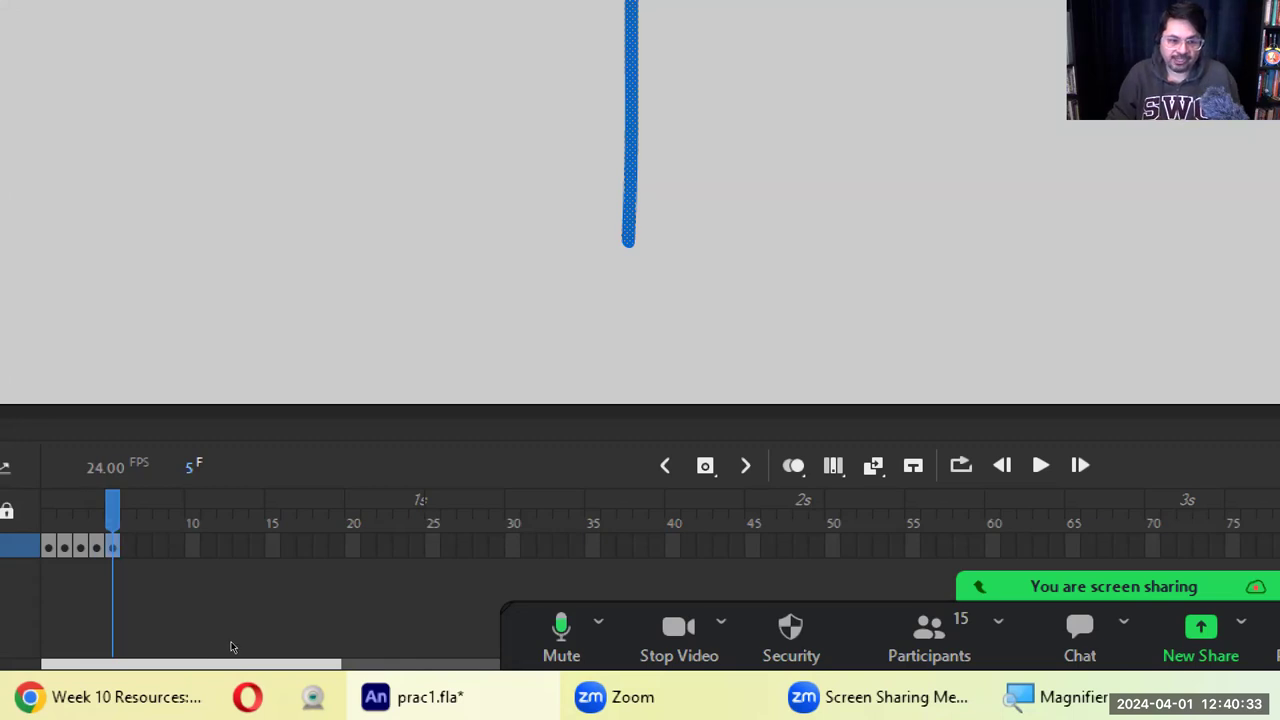
pyautogui.press(',')
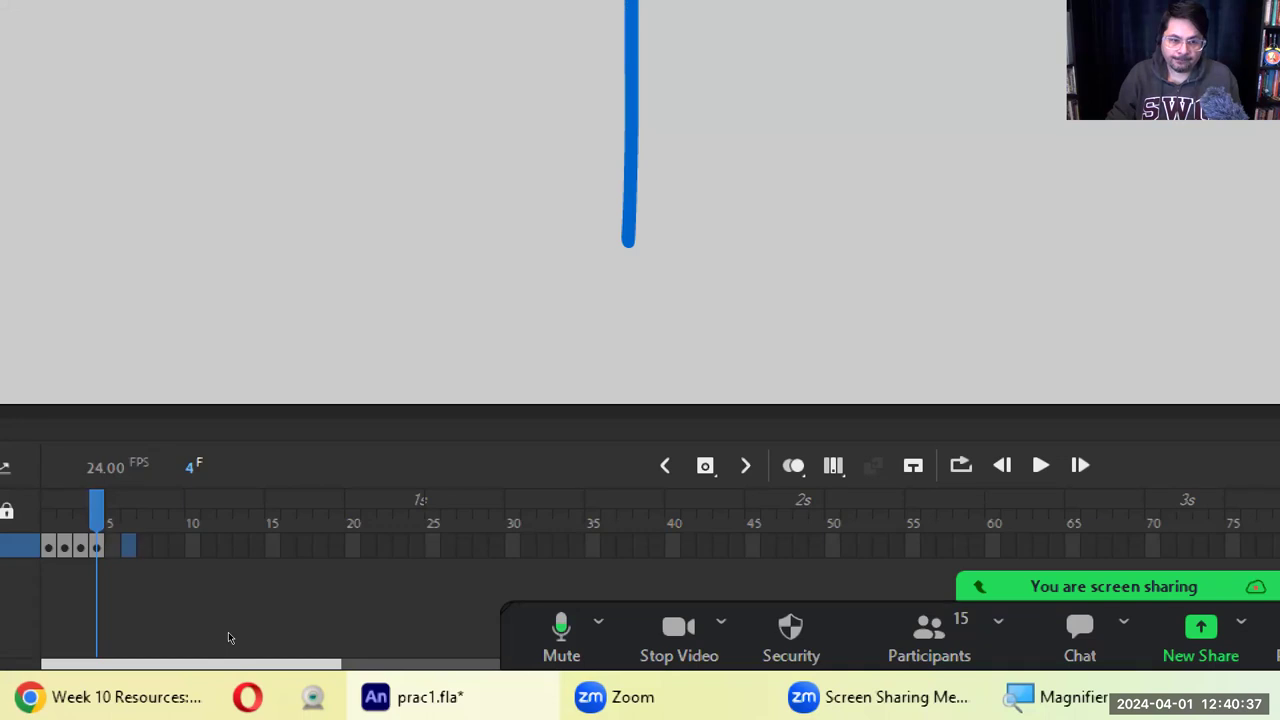
pyautogui.press('.')
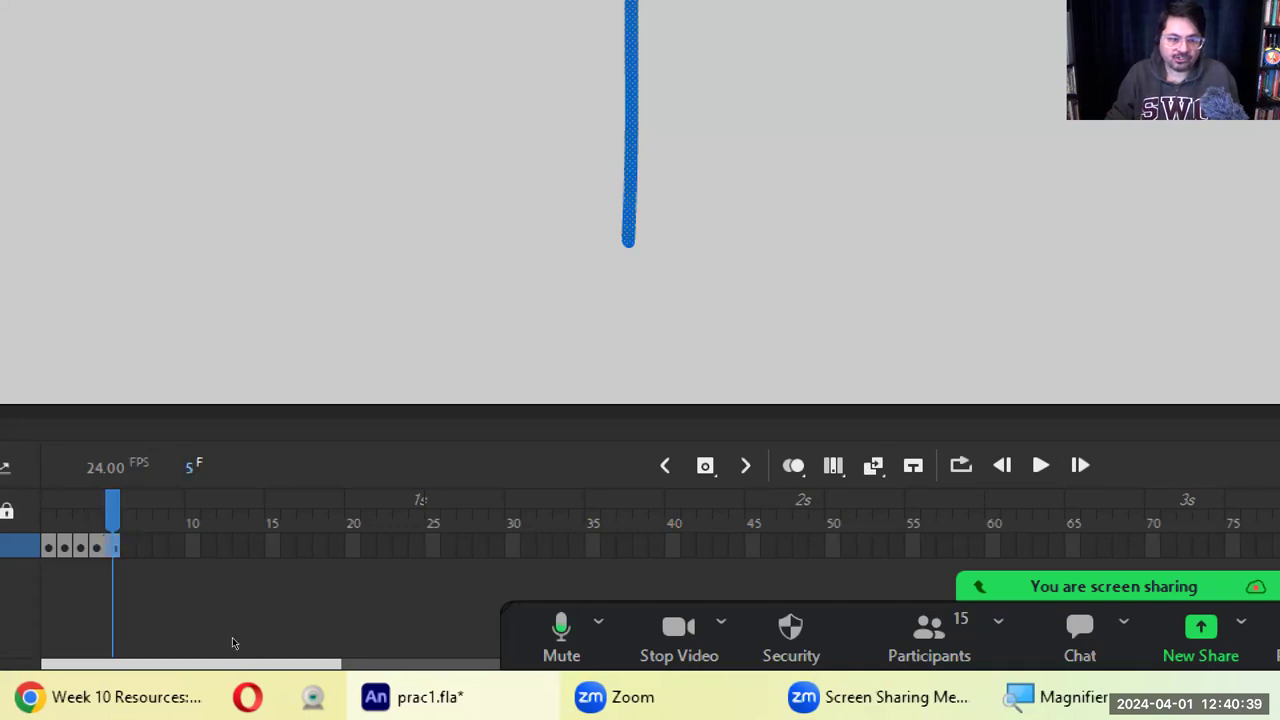
pyautogui.press(',')
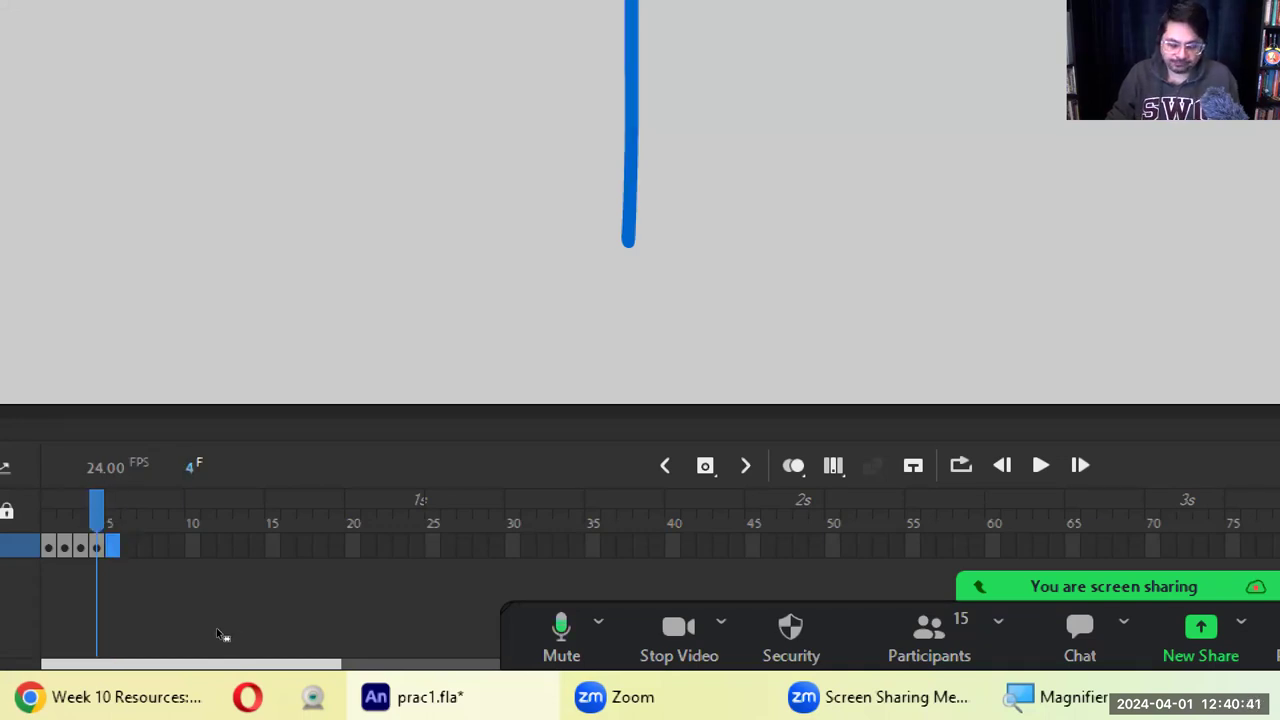
# Try a blank keyframe at frame 5, revert it, and view the frame options for the empty frame
pyautogui.press('.')
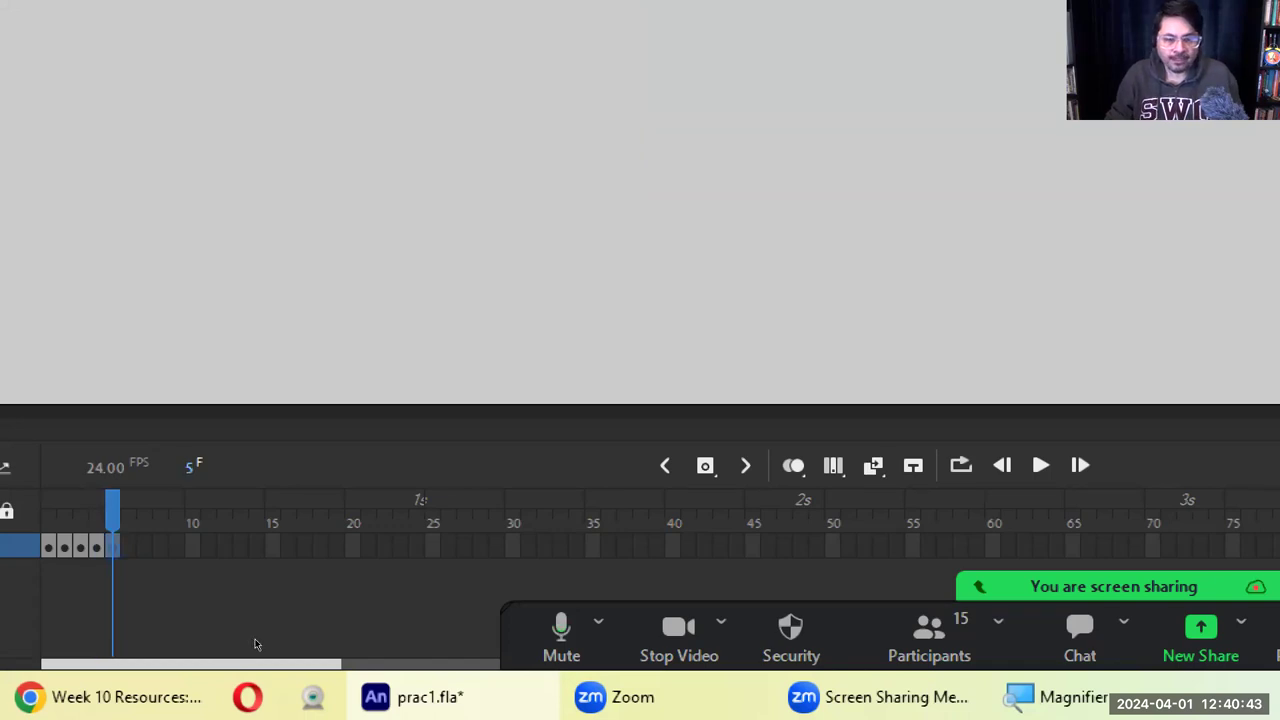
pyautogui.press(',')
pyautogui.rightClick(220, 630)
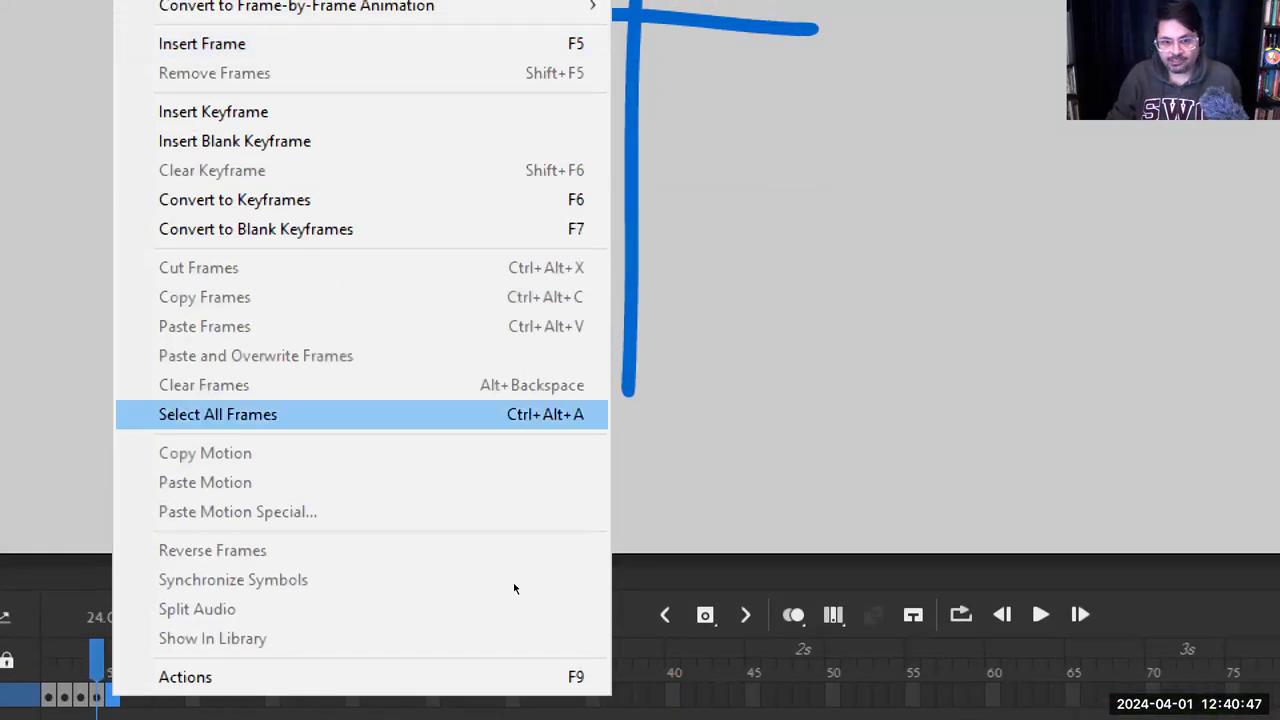
pyautogui.press('Escape')
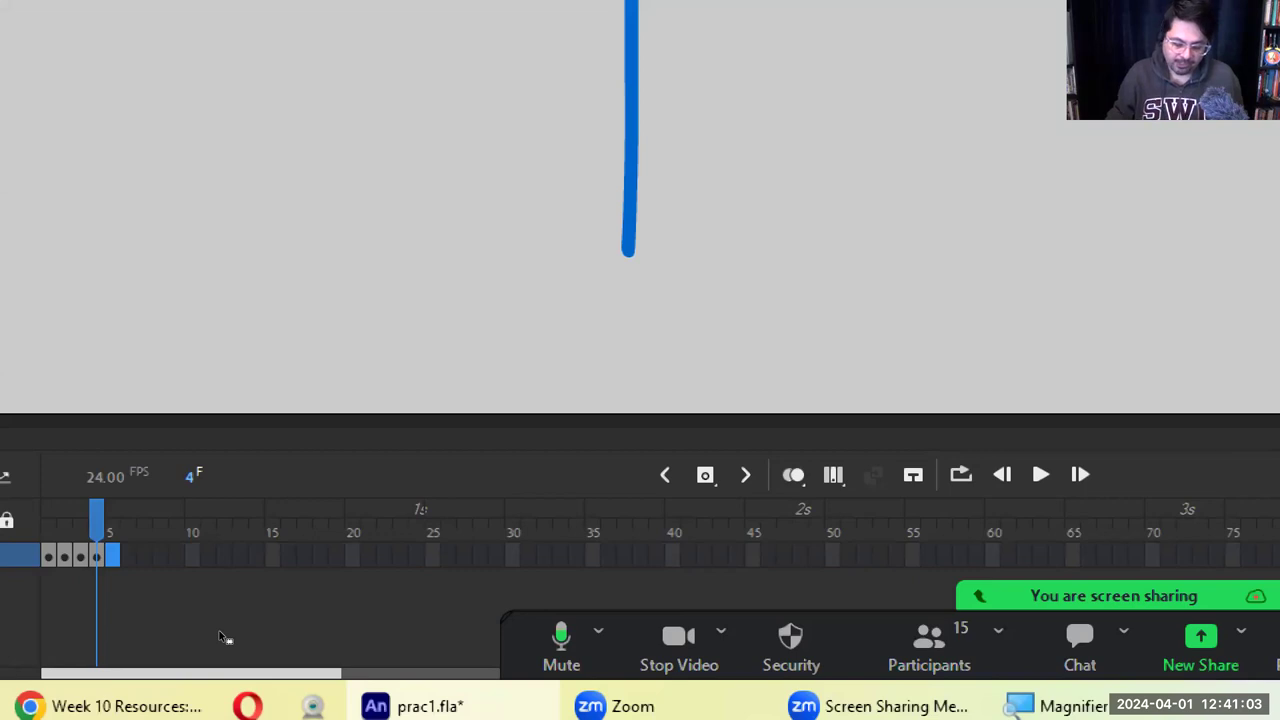
# Insert consecutive blank keyframes at frames 5 through 8
pyautogui.press('.')
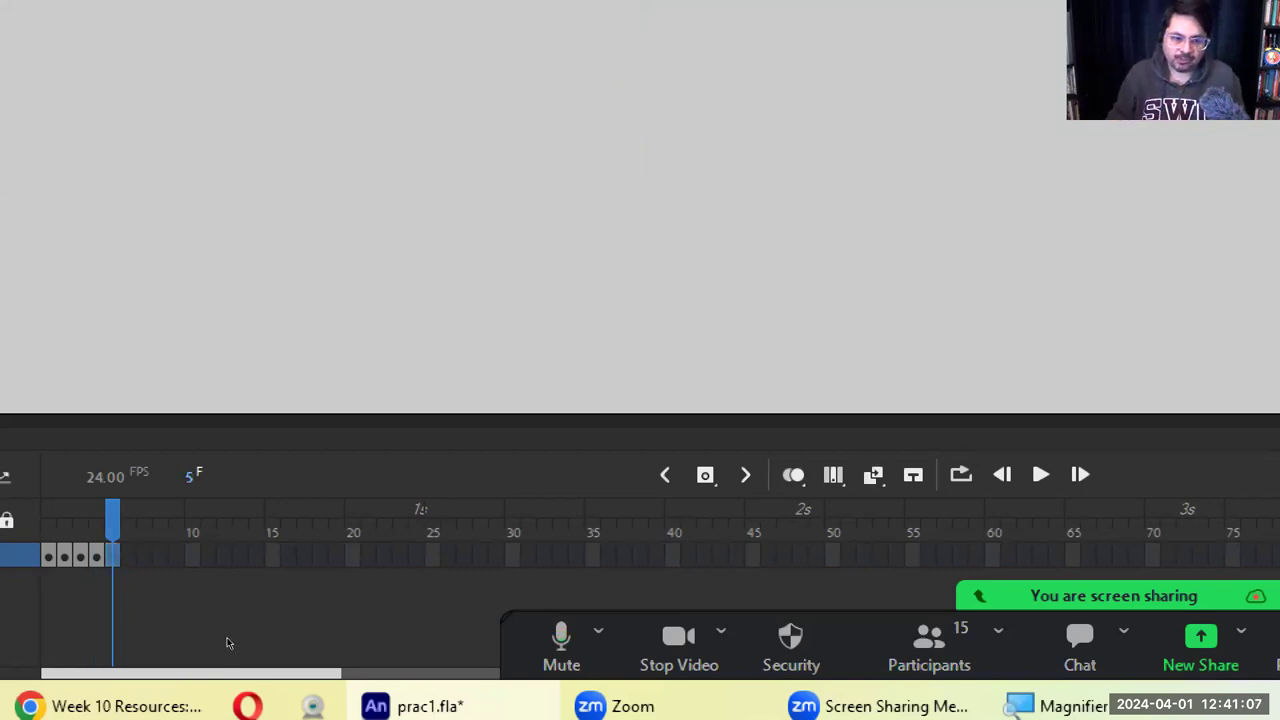
pyautogui.press('F7')
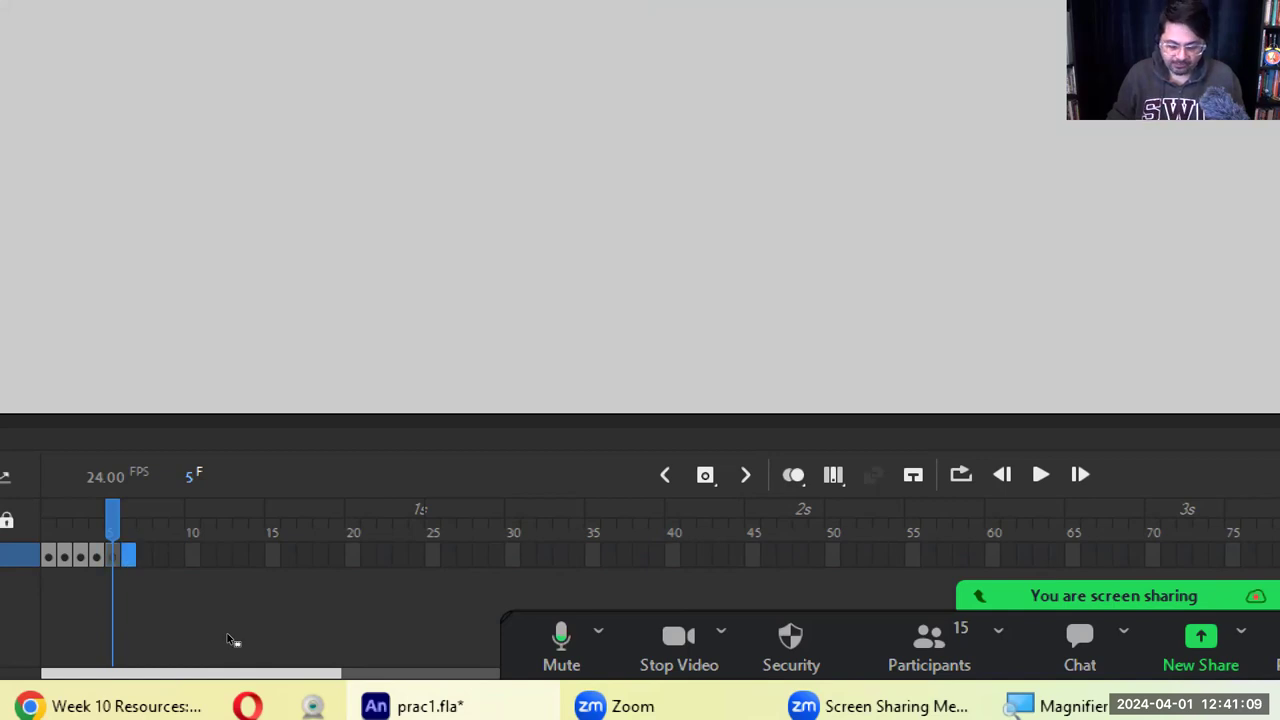
pyautogui.press('.')
pyautogui.press('F7')
pyautogui.press('.')
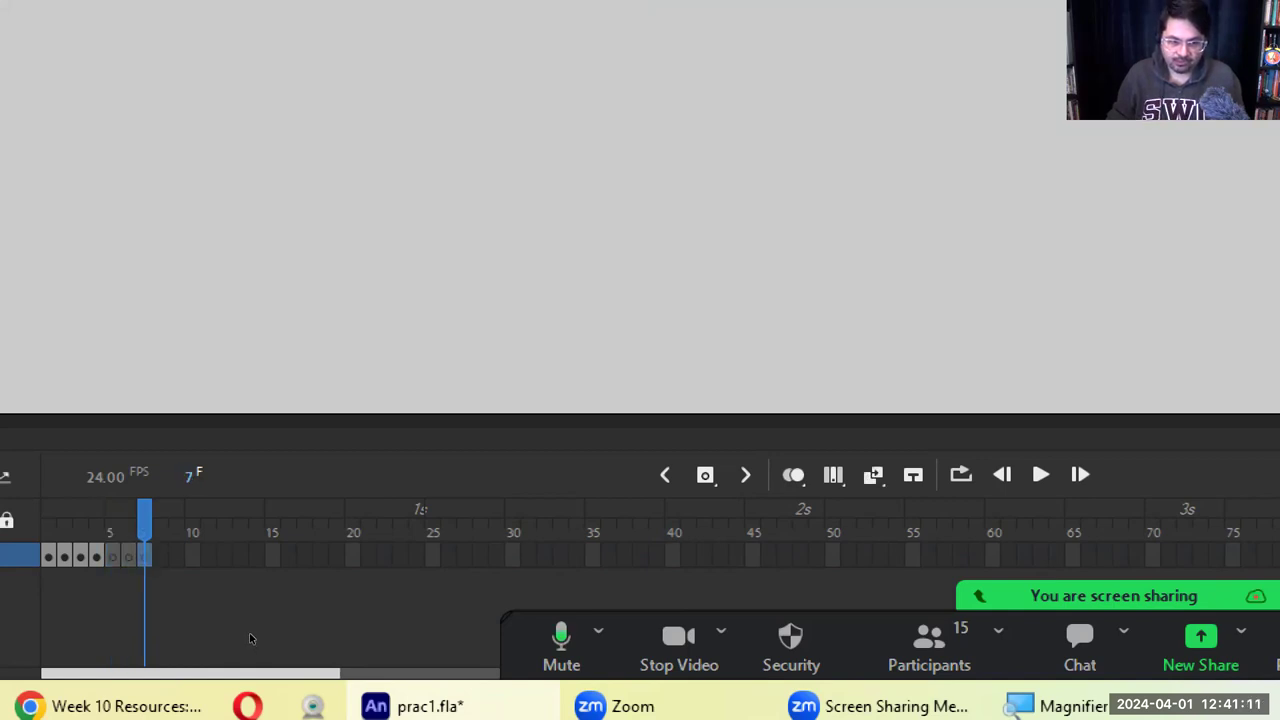
pyautogui.press('F7')
pyautogui.press('.')
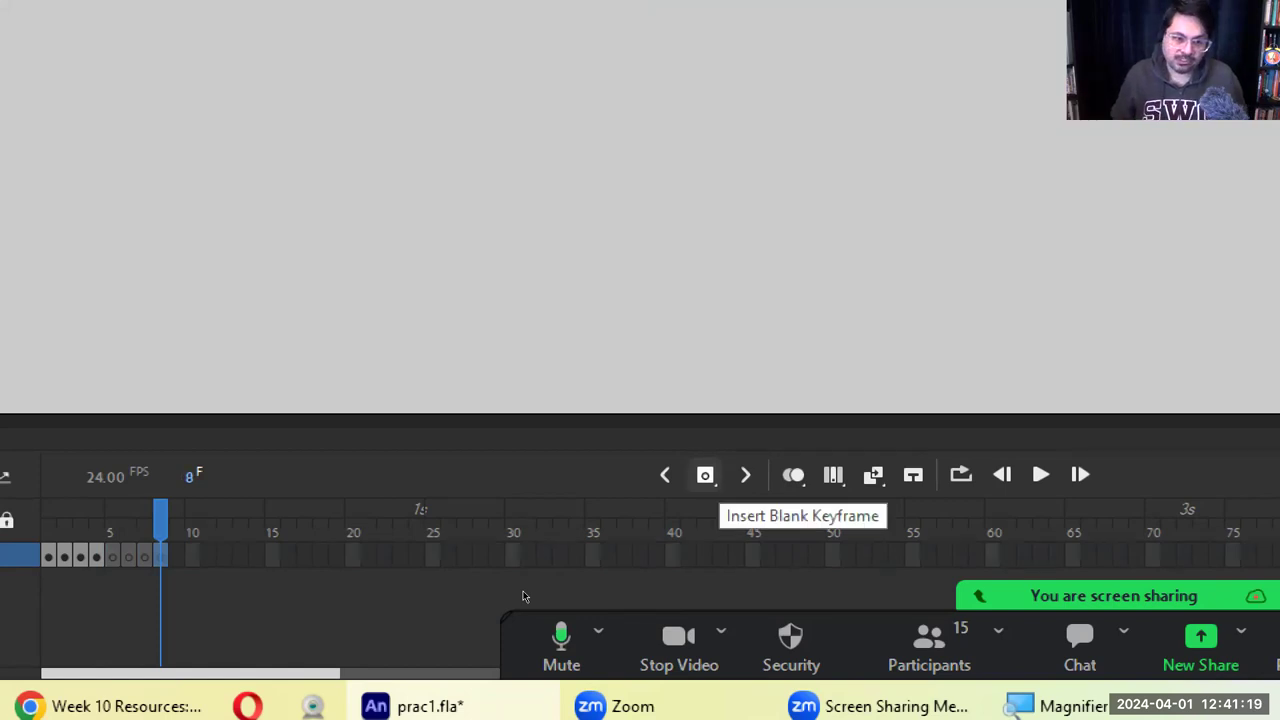
# Undo the blank keyframes inserted at frames 5 through 8
pyautogui.hotkey('ctrl', 'z')
pyautogui.hotkey('ctrl', 'z')
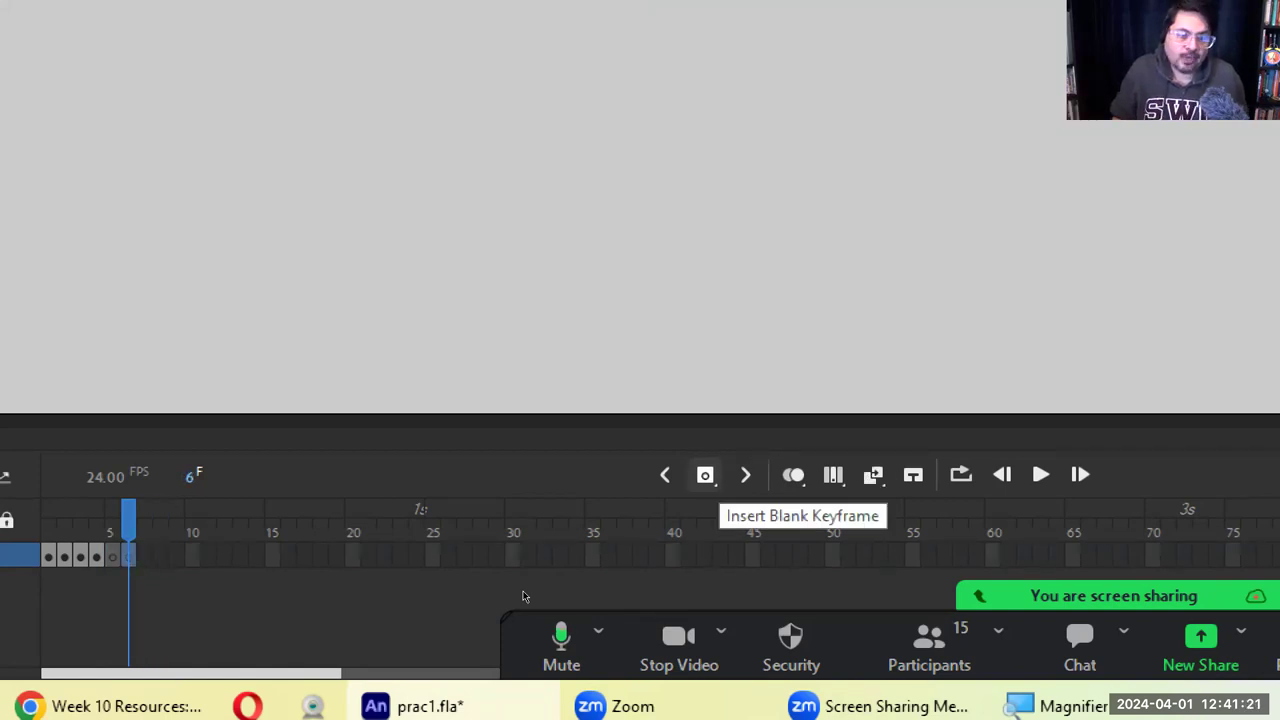
pyautogui.hotkey('ctrl', 'z')
pyautogui.hotkey('ctrl', 'z')
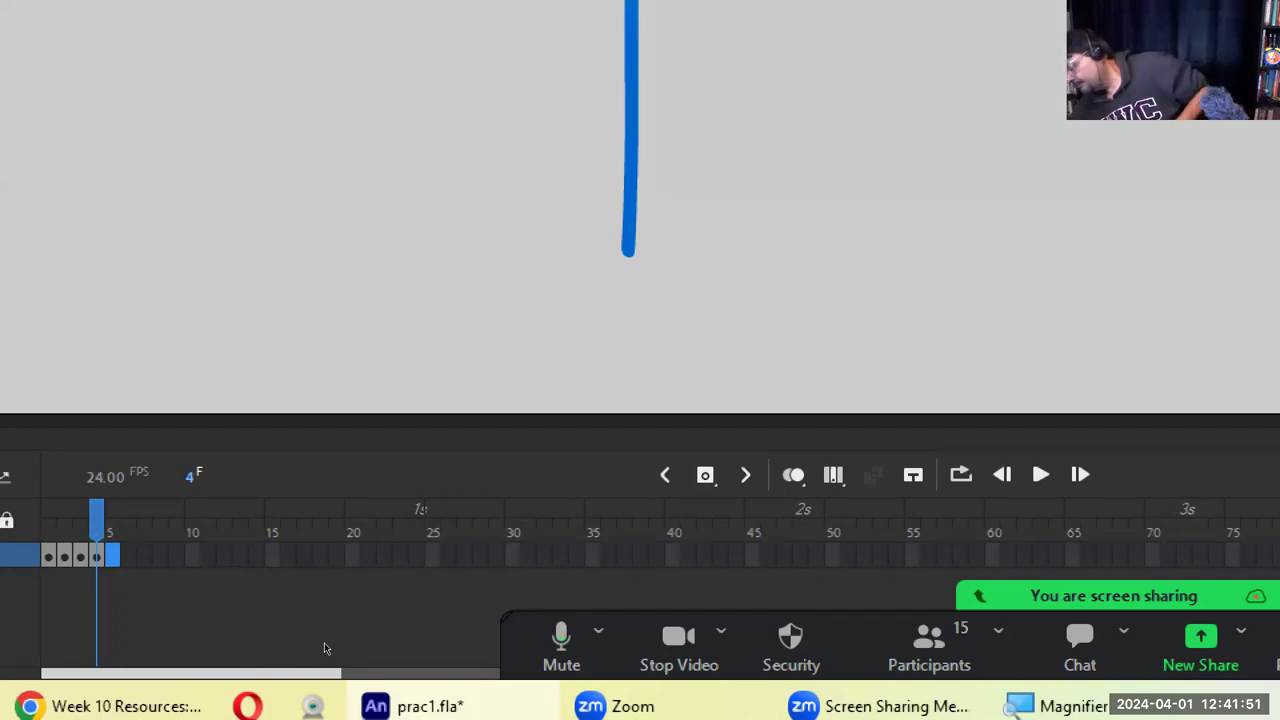
# Insert a blank keyframe at frame 5 and draw a large numeral 5 on it
pyautogui.press('super+minus')
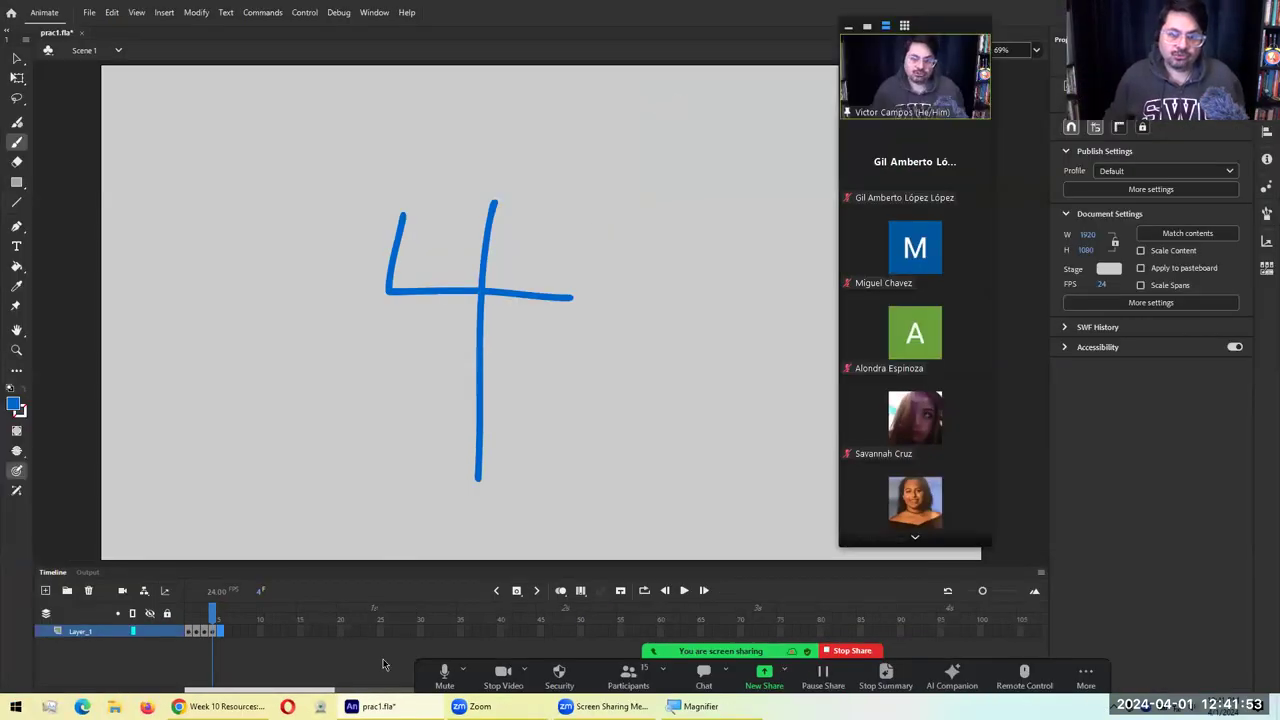
pyautogui.click(220, 631)
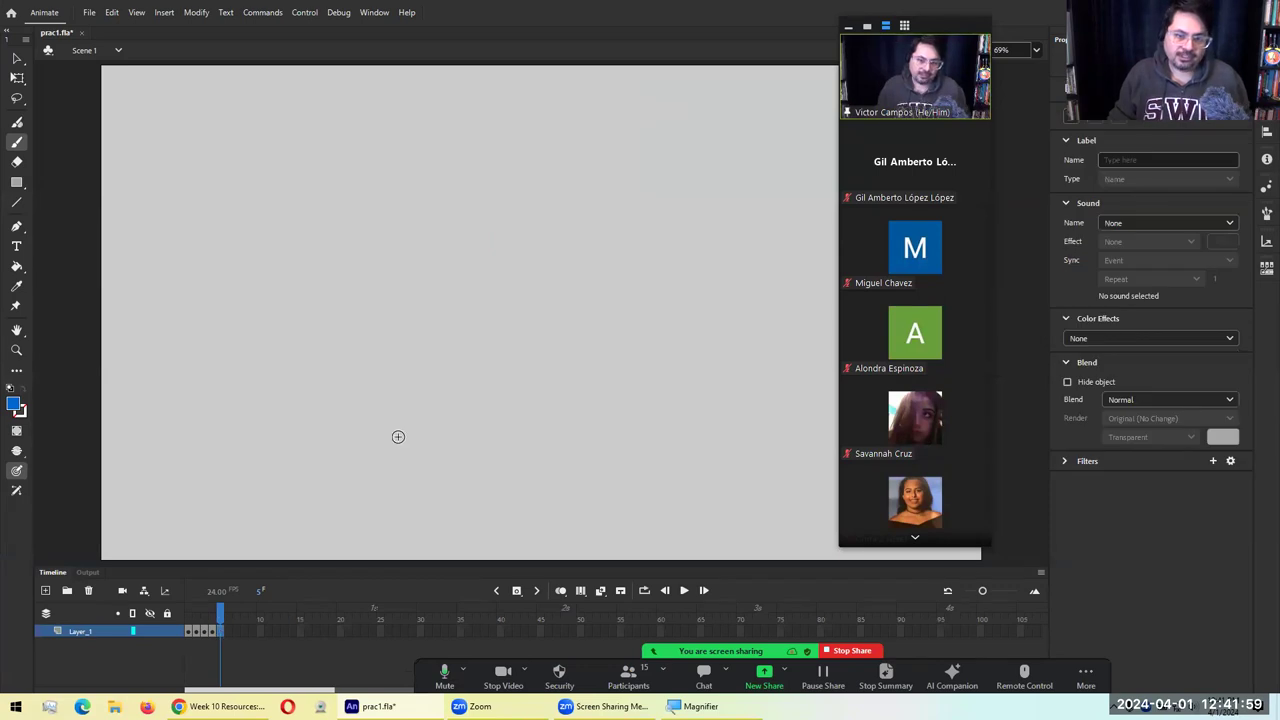
pyautogui.moveTo(461, 267); pyautogui.dragTo(521, 288)
pyautogui.moveTo(432, 247)
pyautogui.mouseDown()
pyautogui.moveTo(431, 360)
pyautogui.moveTo(474, 428)
pyautogui.moveTo(379, 440)
pyautogui.mouseUp()
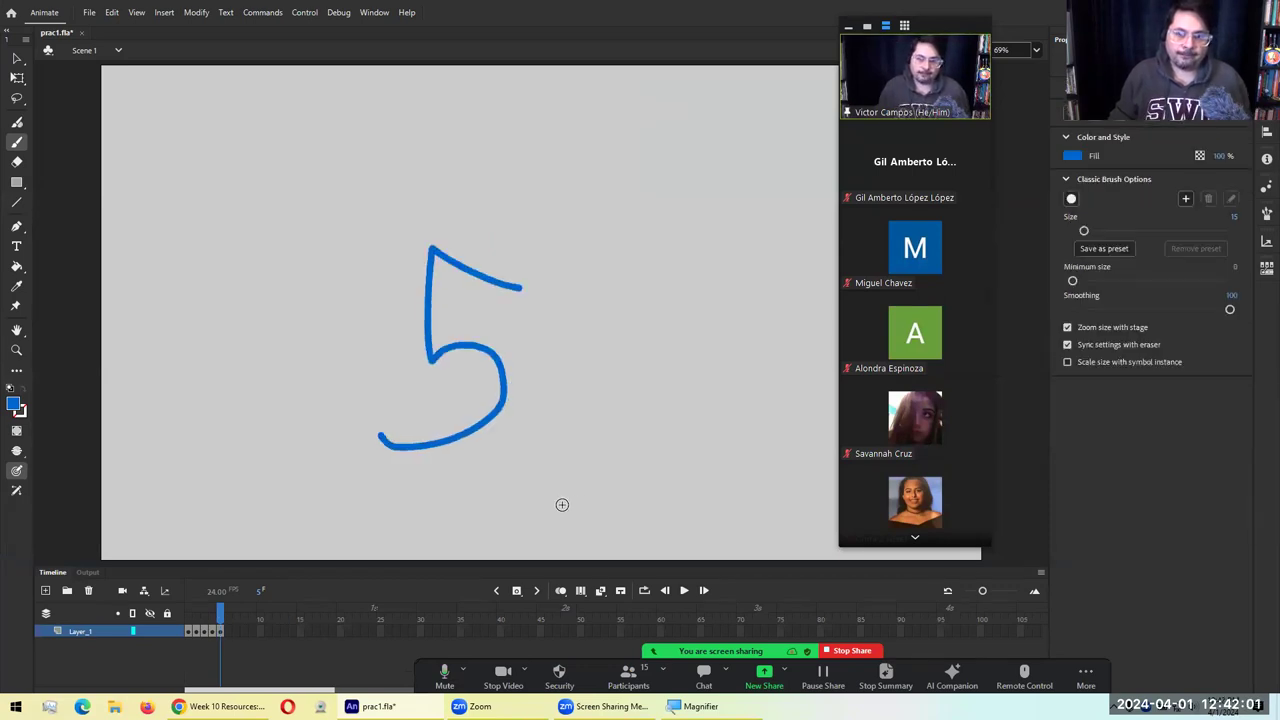
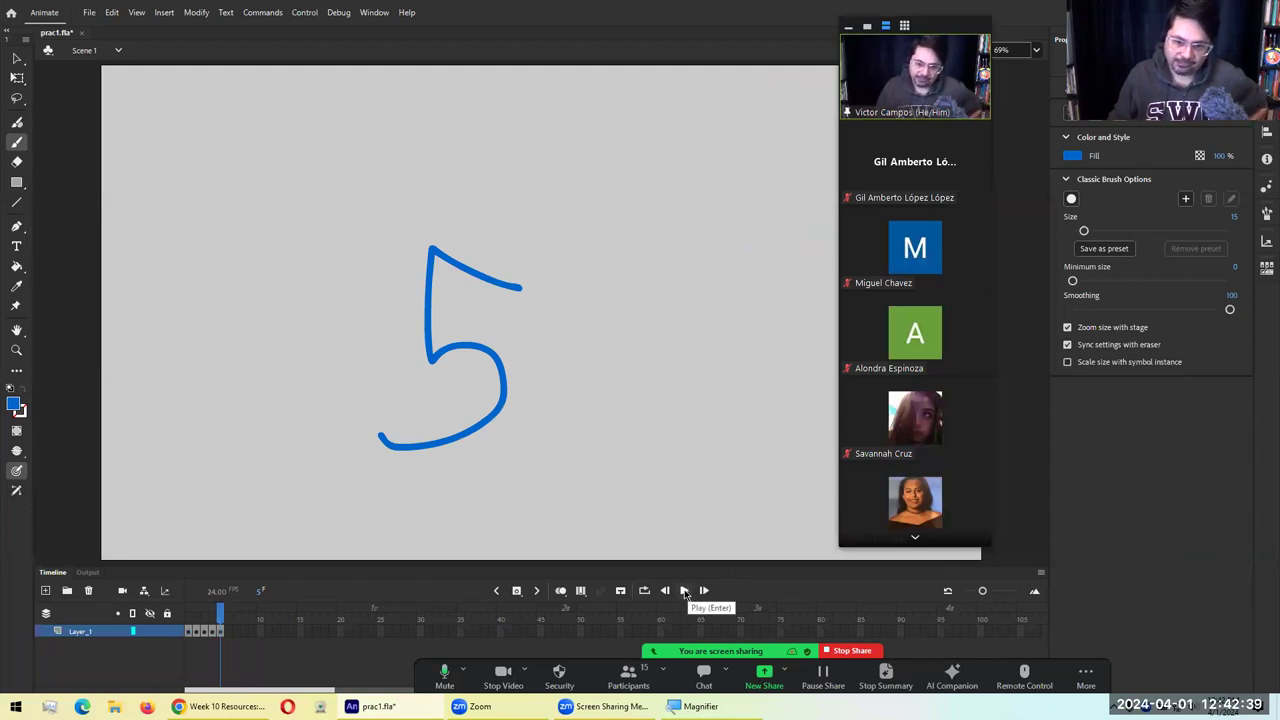
# Play the five-frame numeral animation on the timeline several times
pyautogui.click(684, 591)
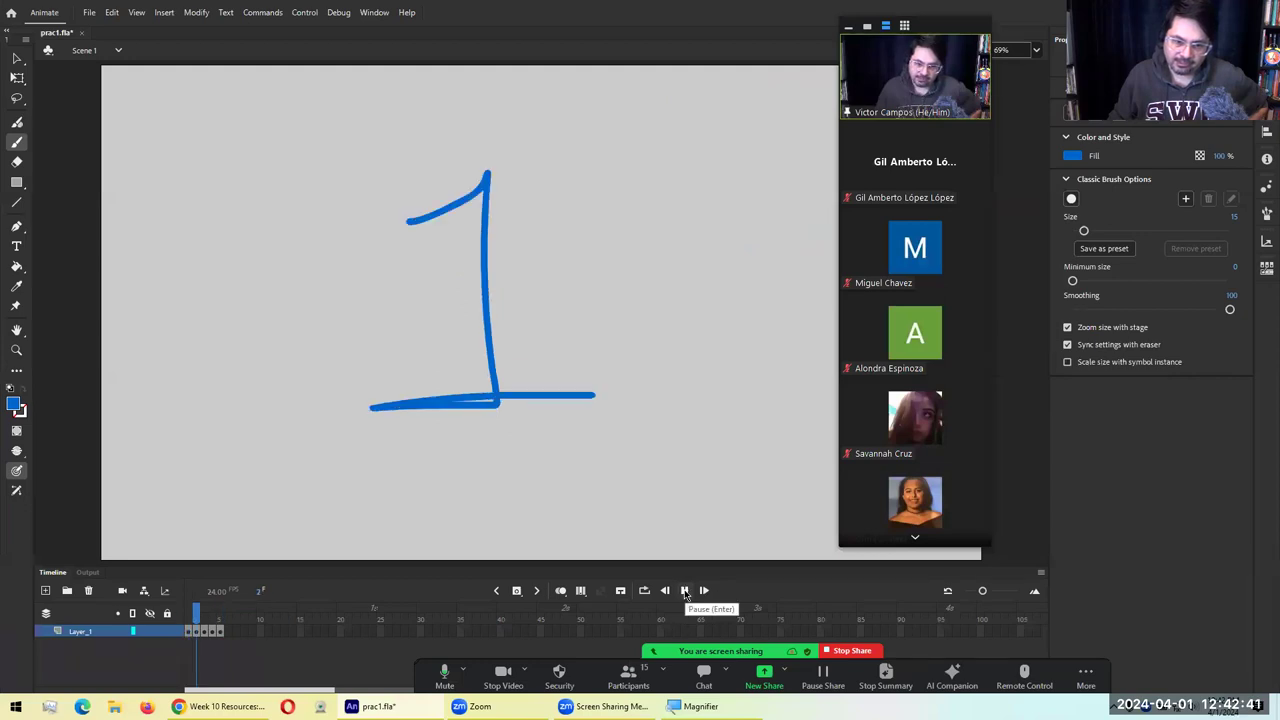
pyautogui.click(686, 591)
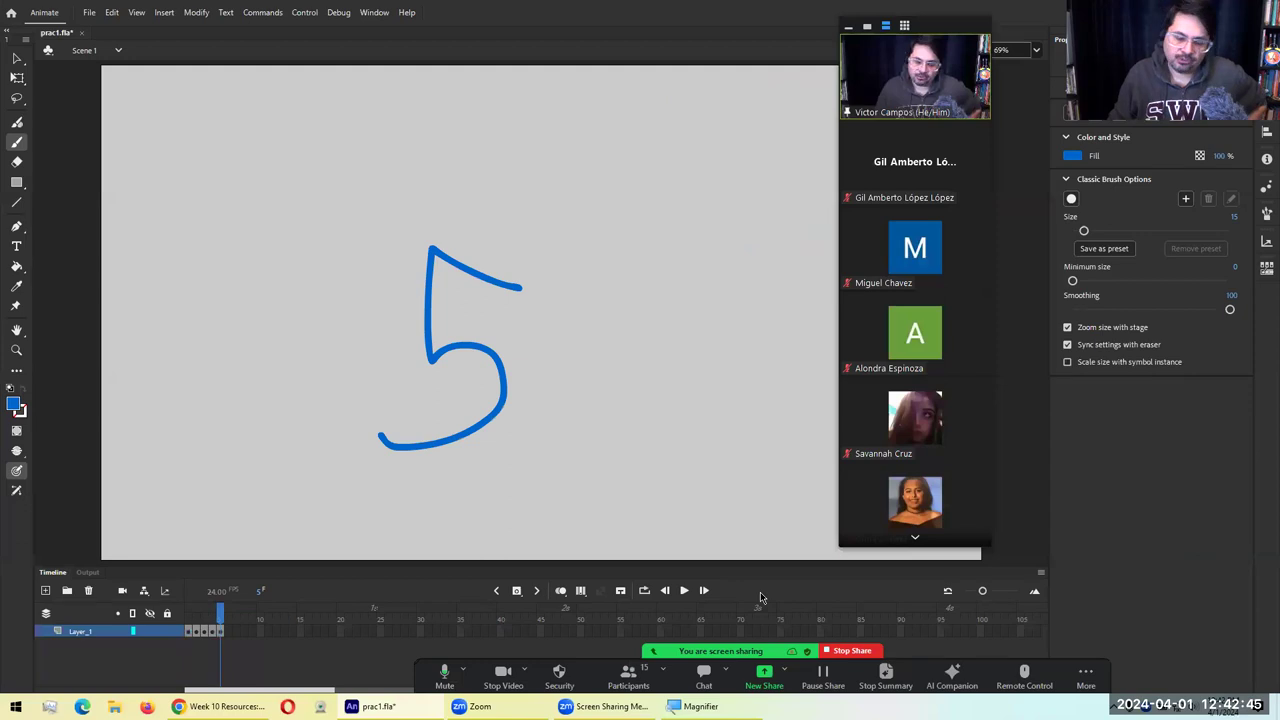
pyautogui.click(686, 591)
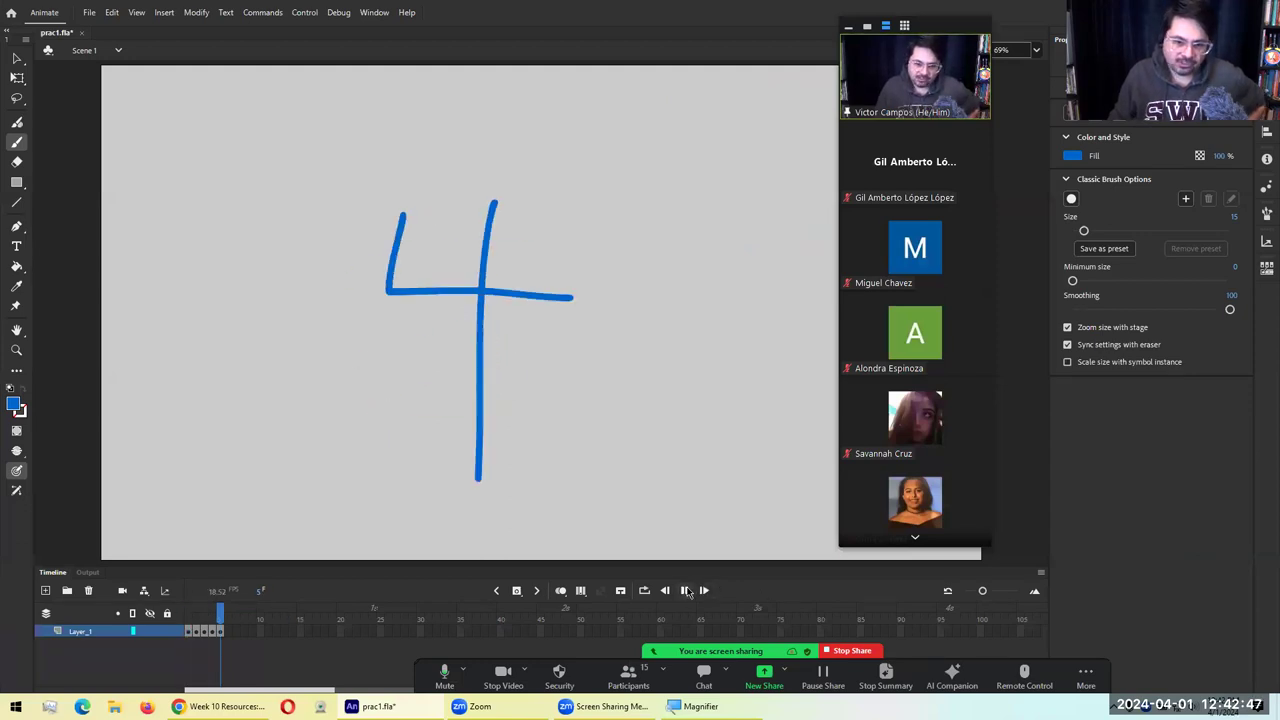
pyautogui.click(686, 591)
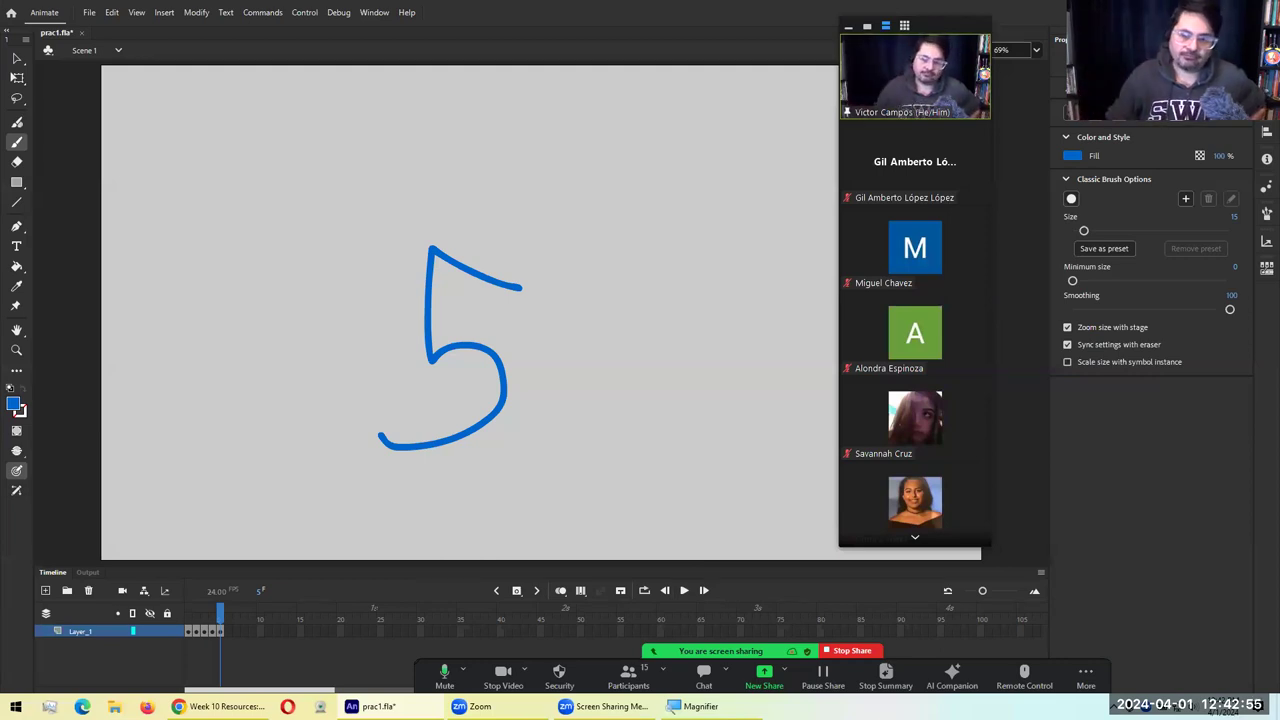
pyautogui.click(683, 592)
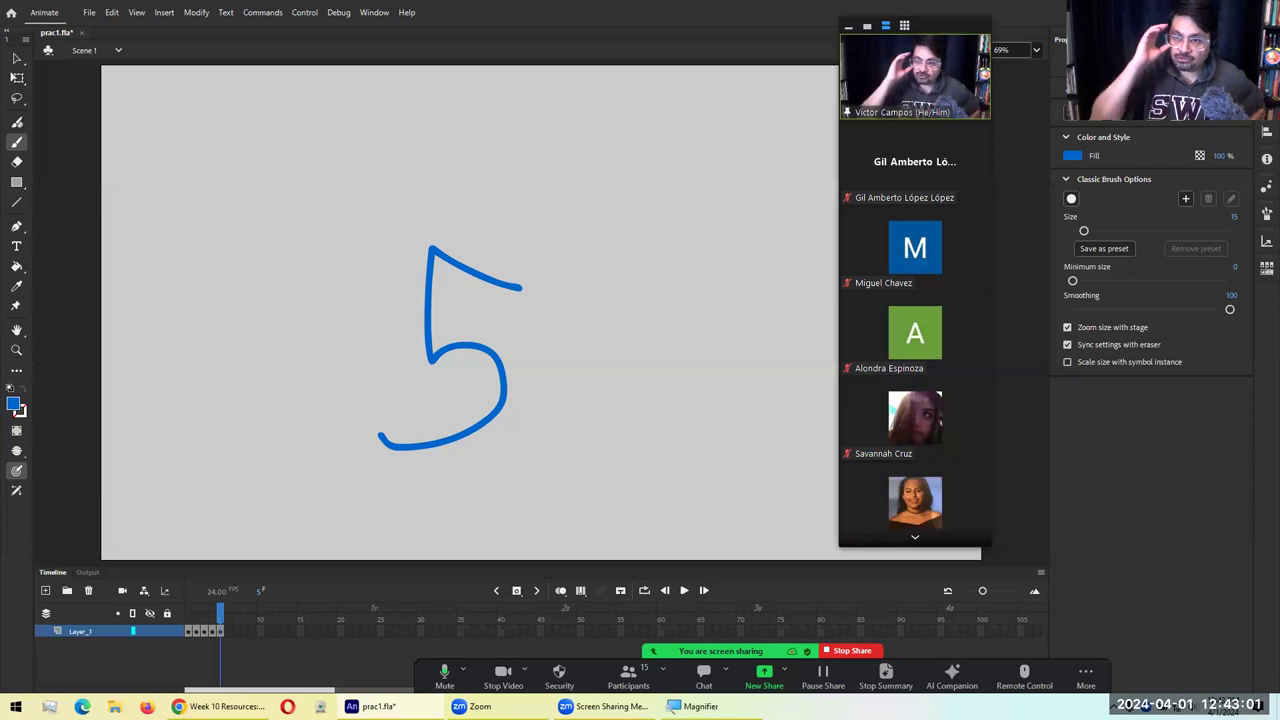
# Test the movie in the SWF preview twice, close the preview and save prac1.fla
pyautogui.hotkey('ctrl', 'Return')
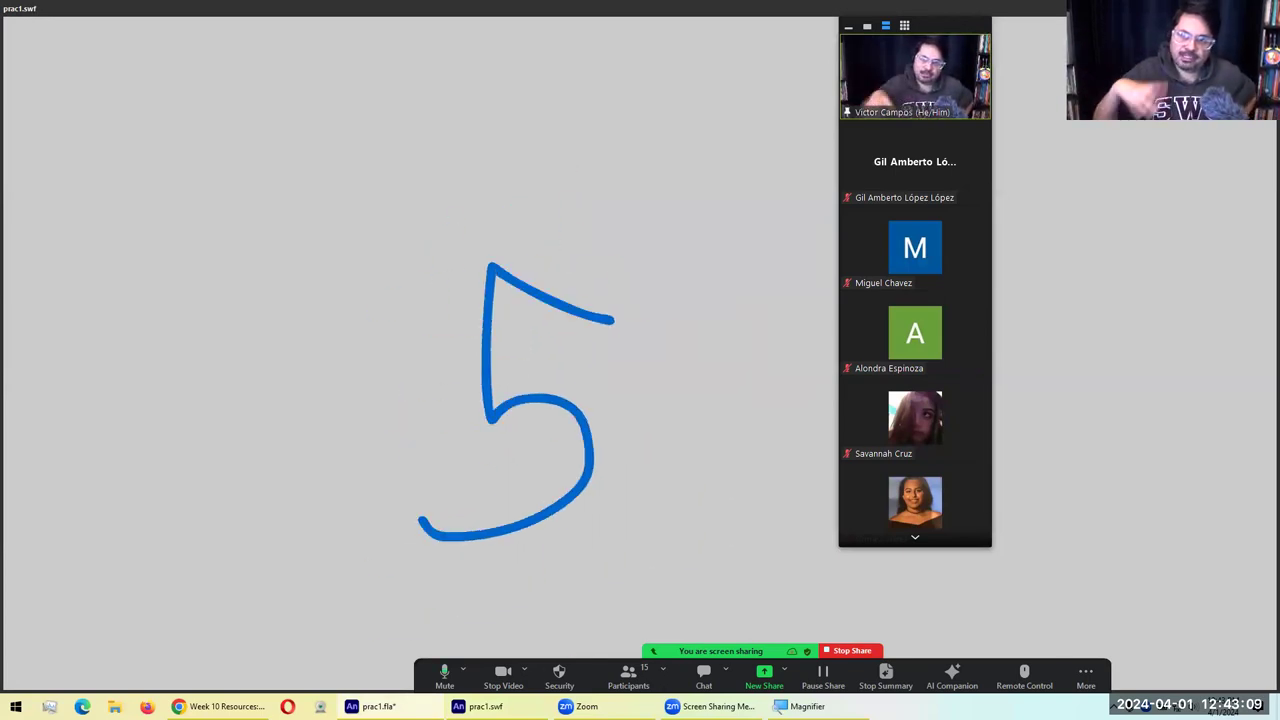
pyautogui.hotkey('alt', 'Tab')
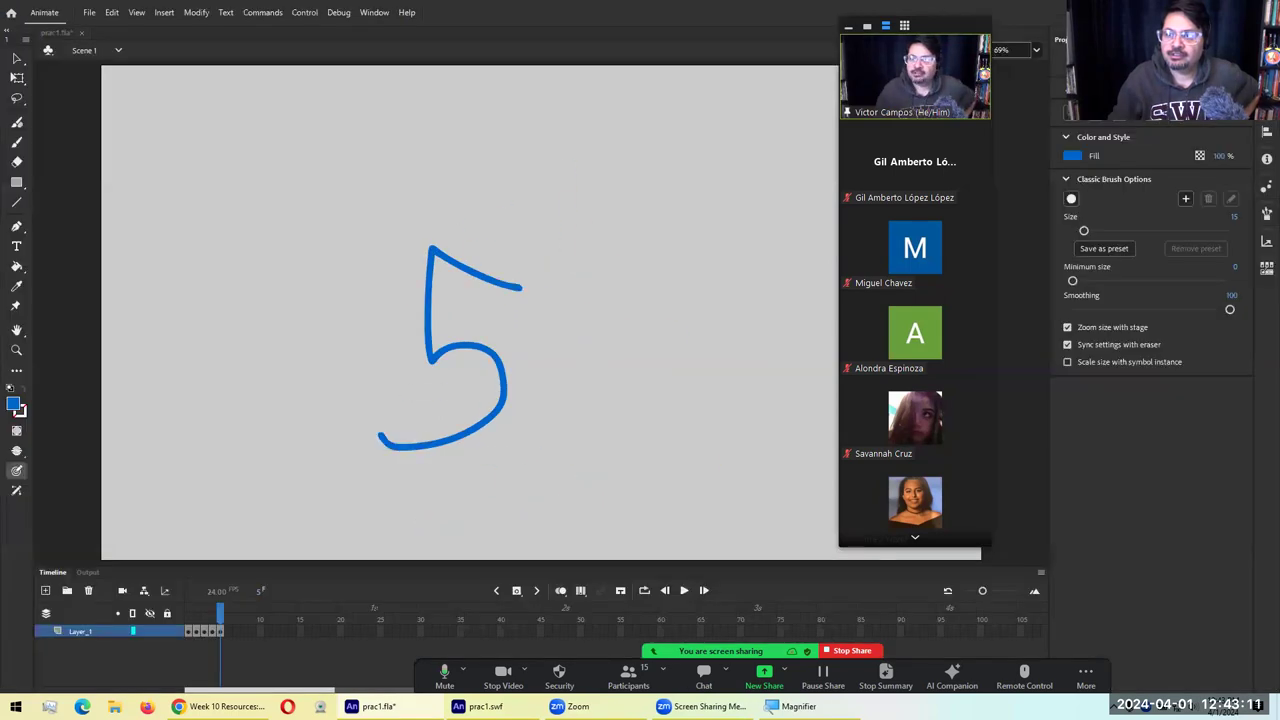
pyautogui.hotkey('ctrl', 'Return')
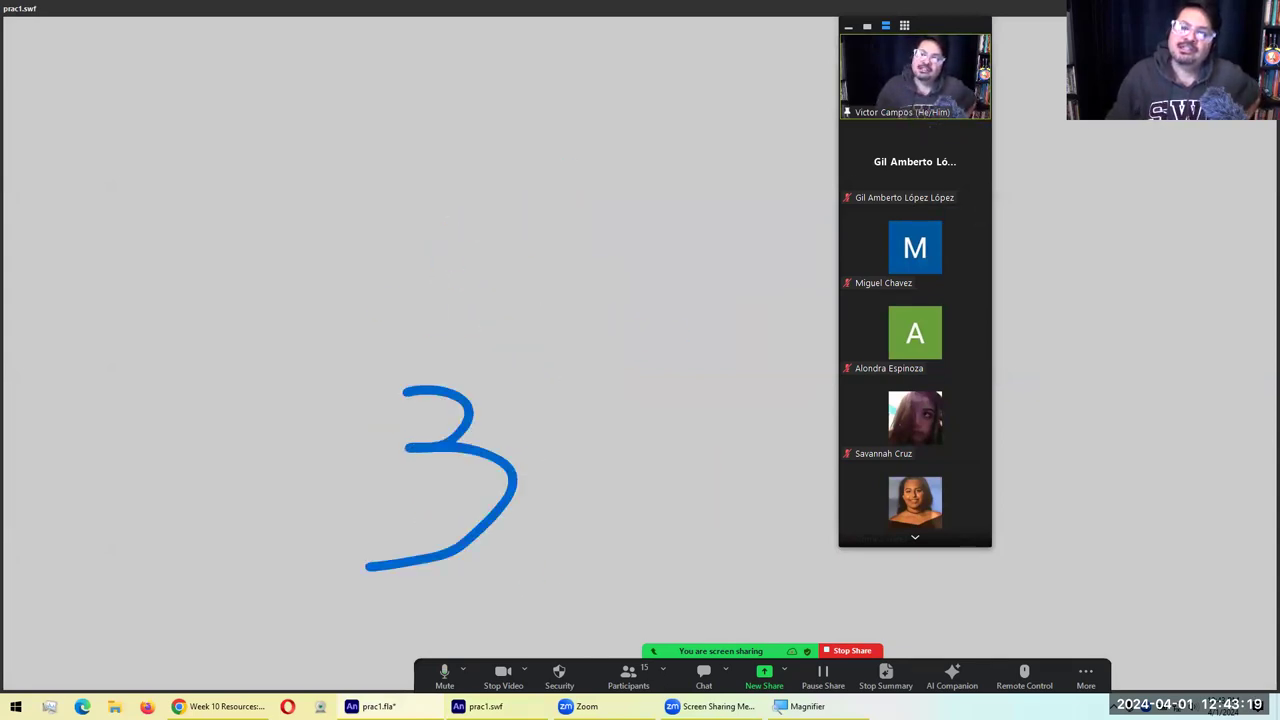
pyautogui.hotkey('ctrl', 'w')
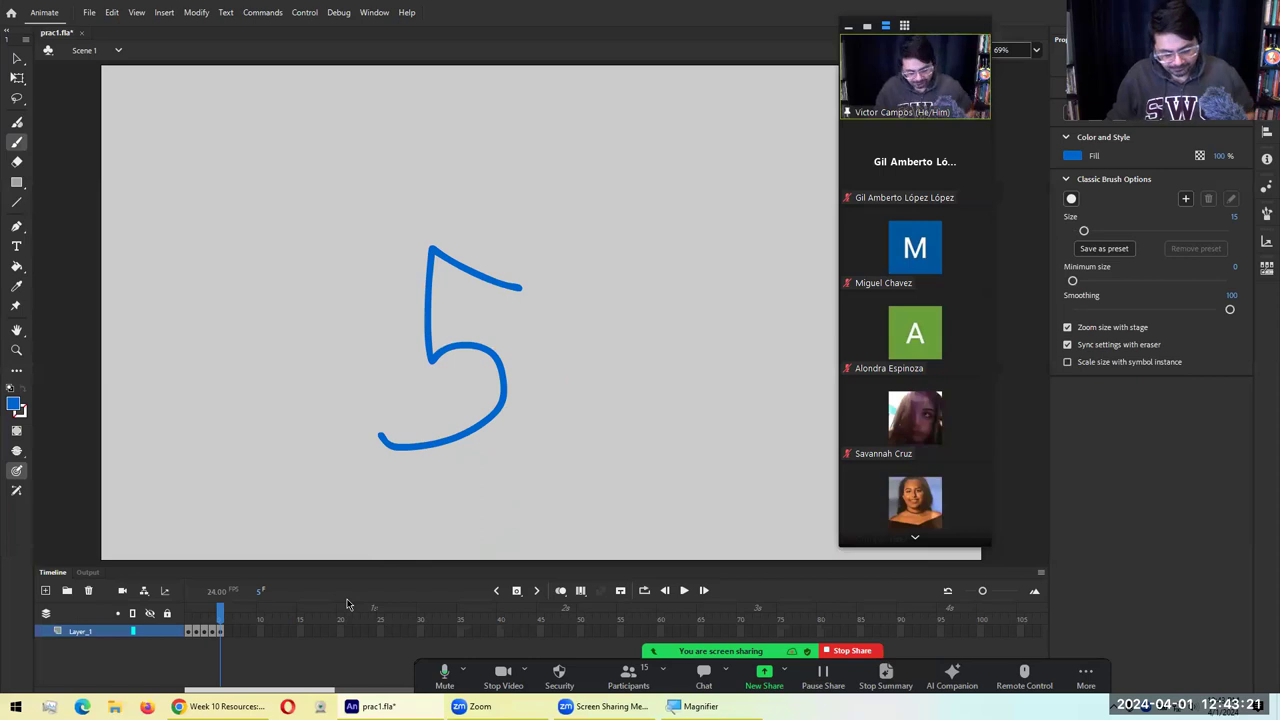
pyautogui.hotkey('ctrl', 's')
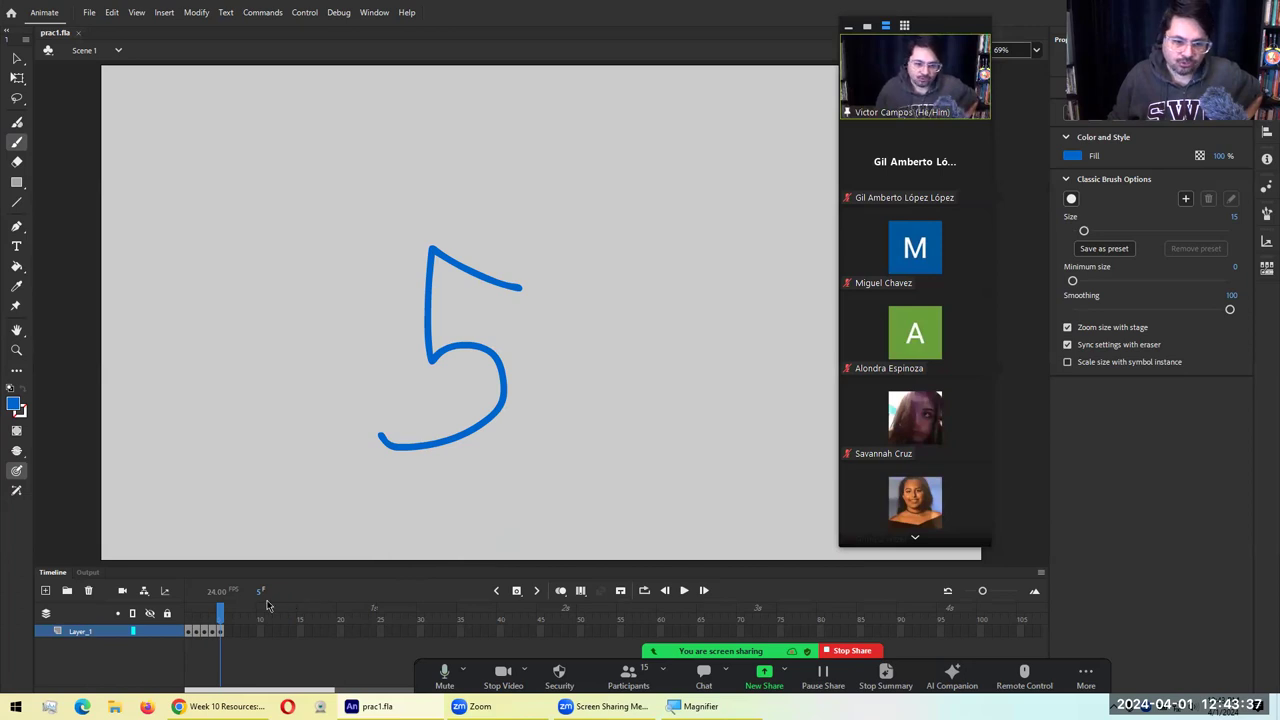
# Play the timeline again, compare it with the looping test movie, and close the preview
pyautogui.click(195, 622)
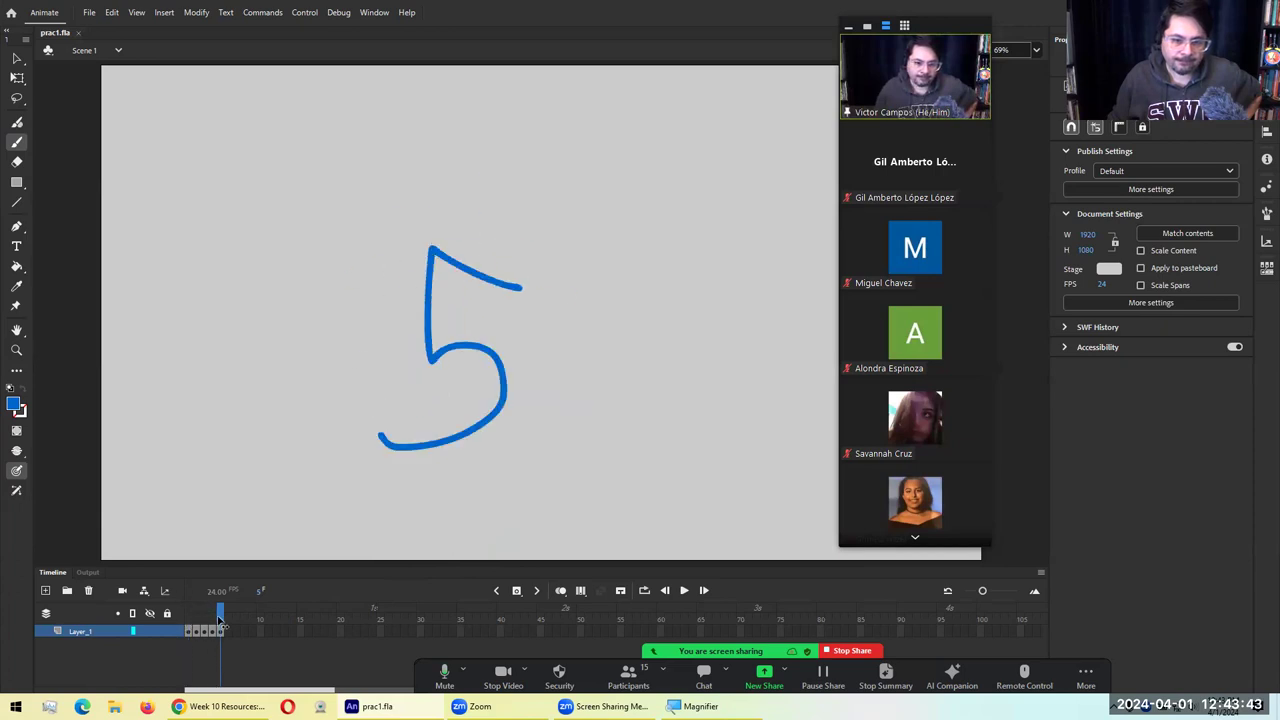
pyautogui.click(683, 591)
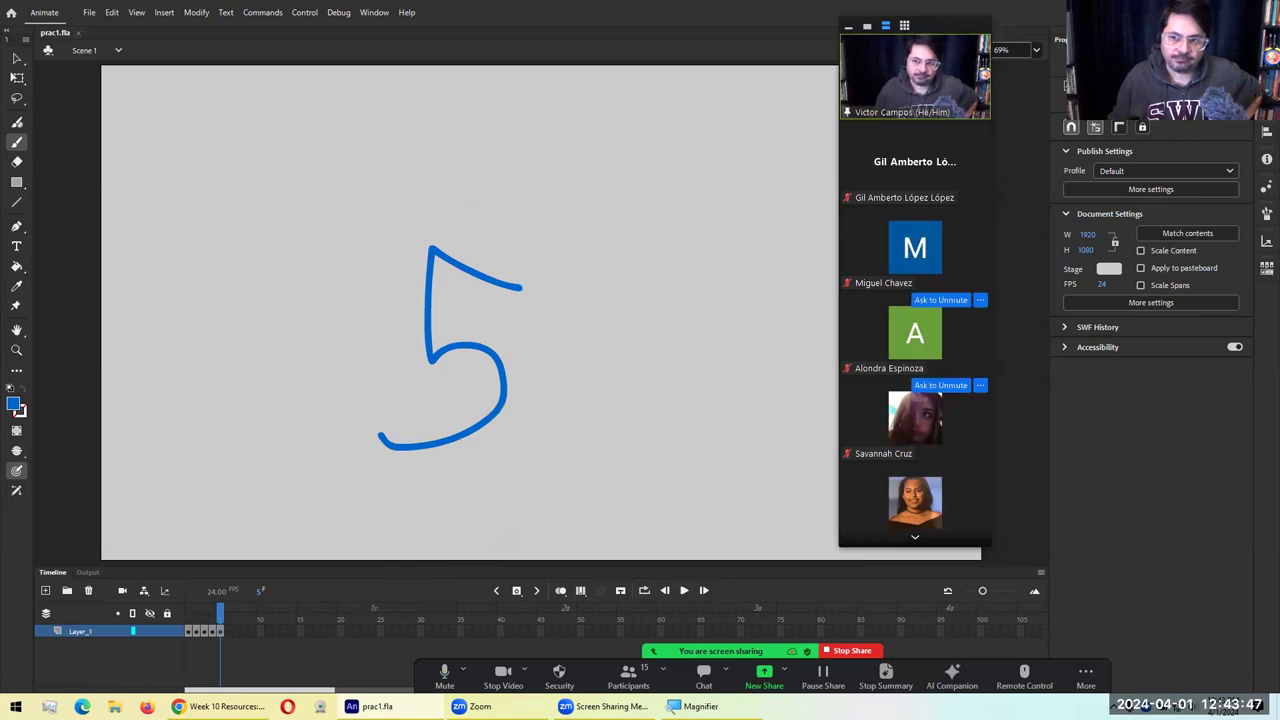
pyautogui.hotkey('ctrl', 'Return')
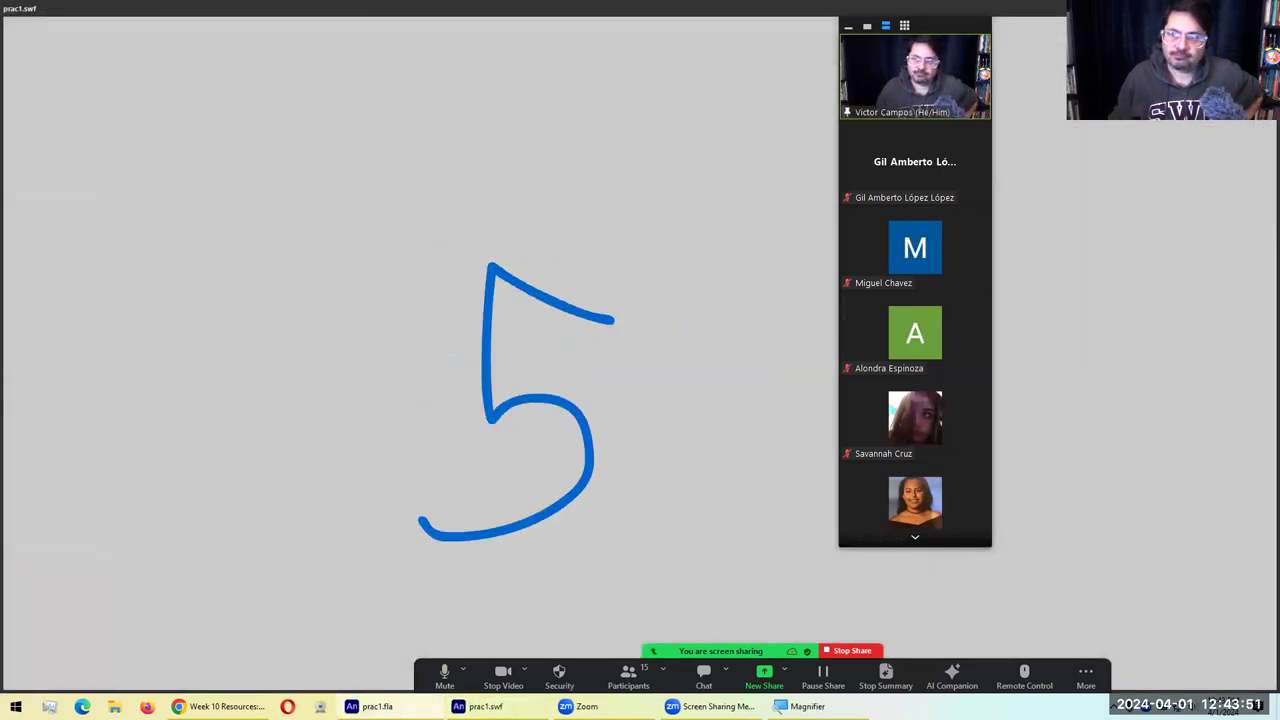
pyautogui.hotkey('ctrl', 'w')
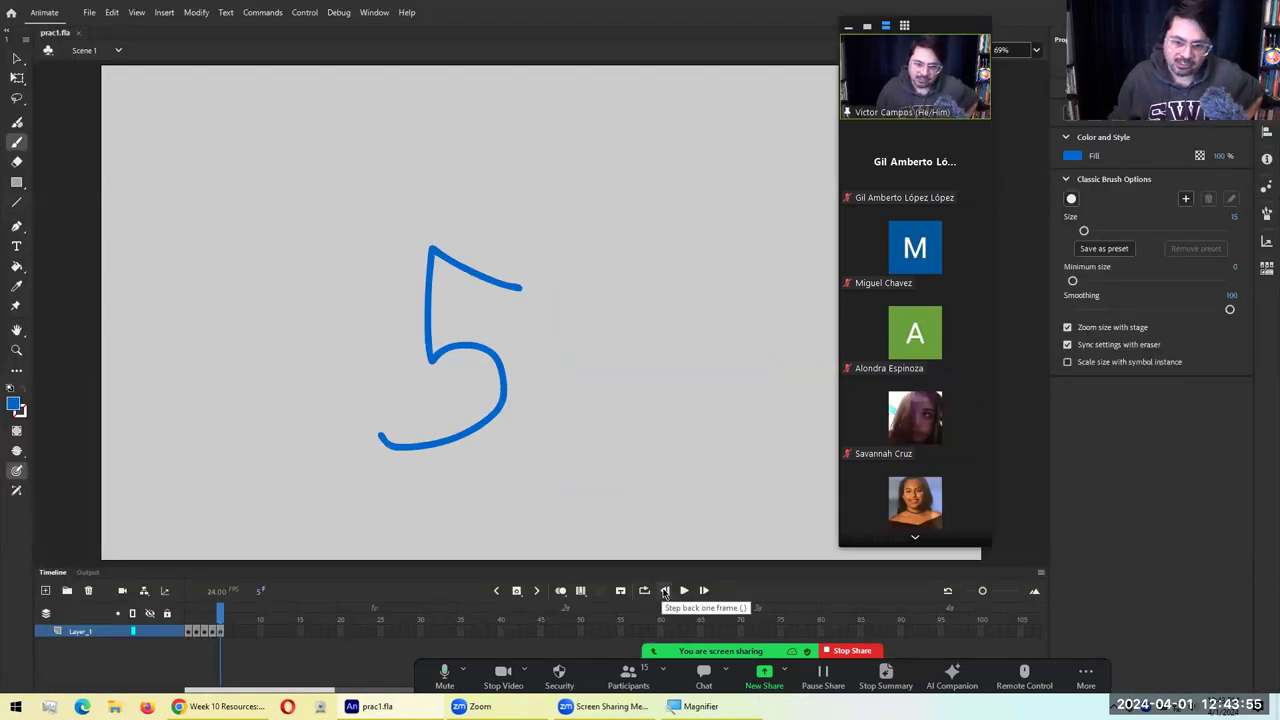
# Step the playhead back from frame 5 to frame 2 and examine the controls for stepping between frames and keyframes
pyautogui.click(665, 591)
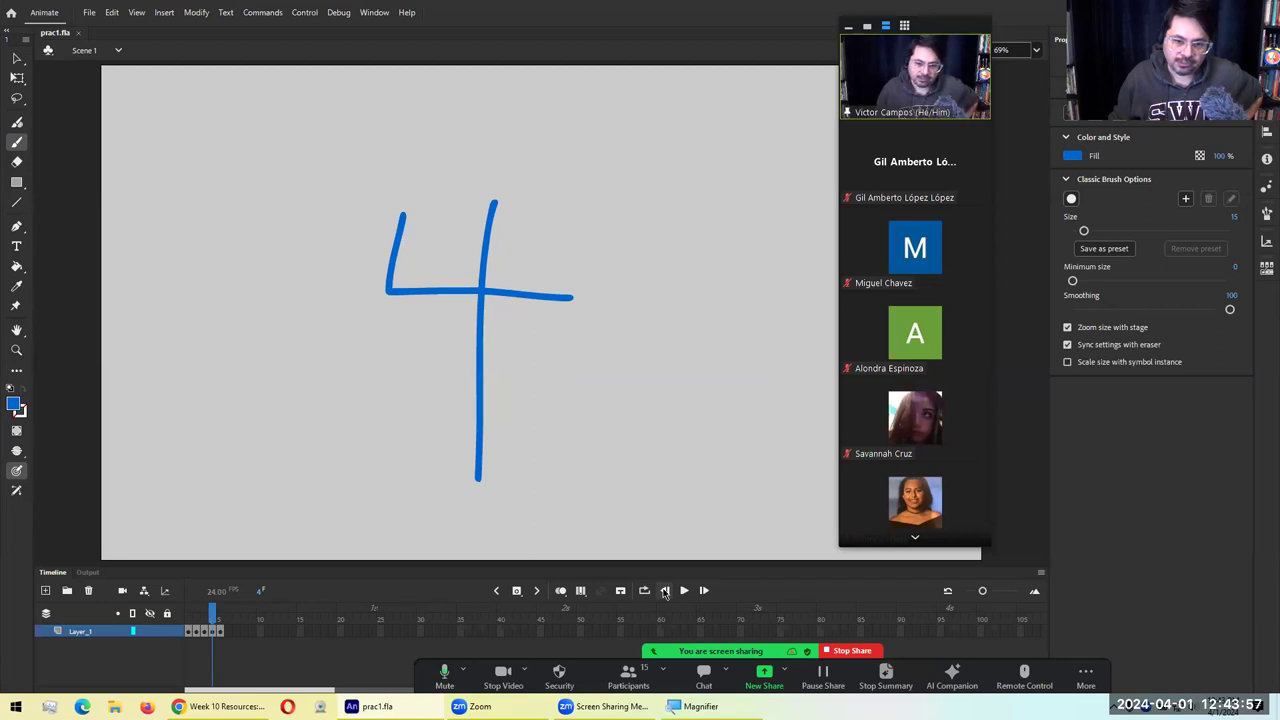
pyautogui.click(665, 591)
pyautogui.click(665, 591)
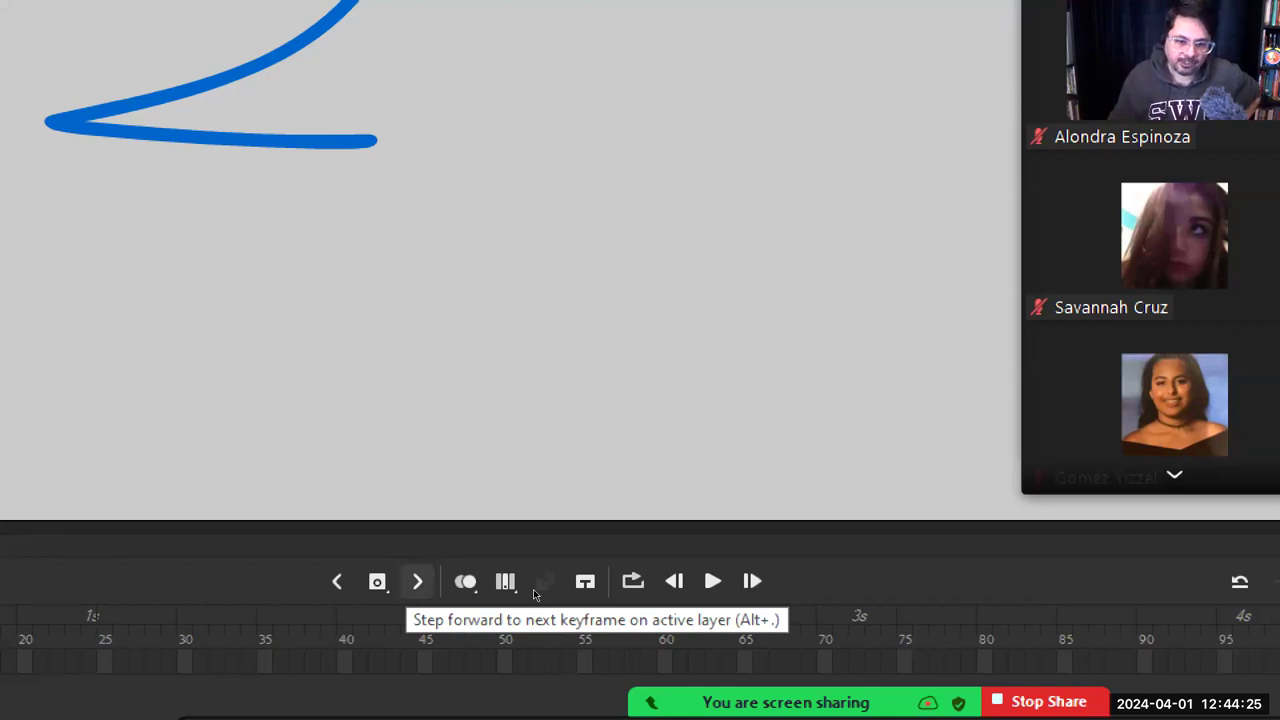
pyautogui.hotkey('alt', ',')
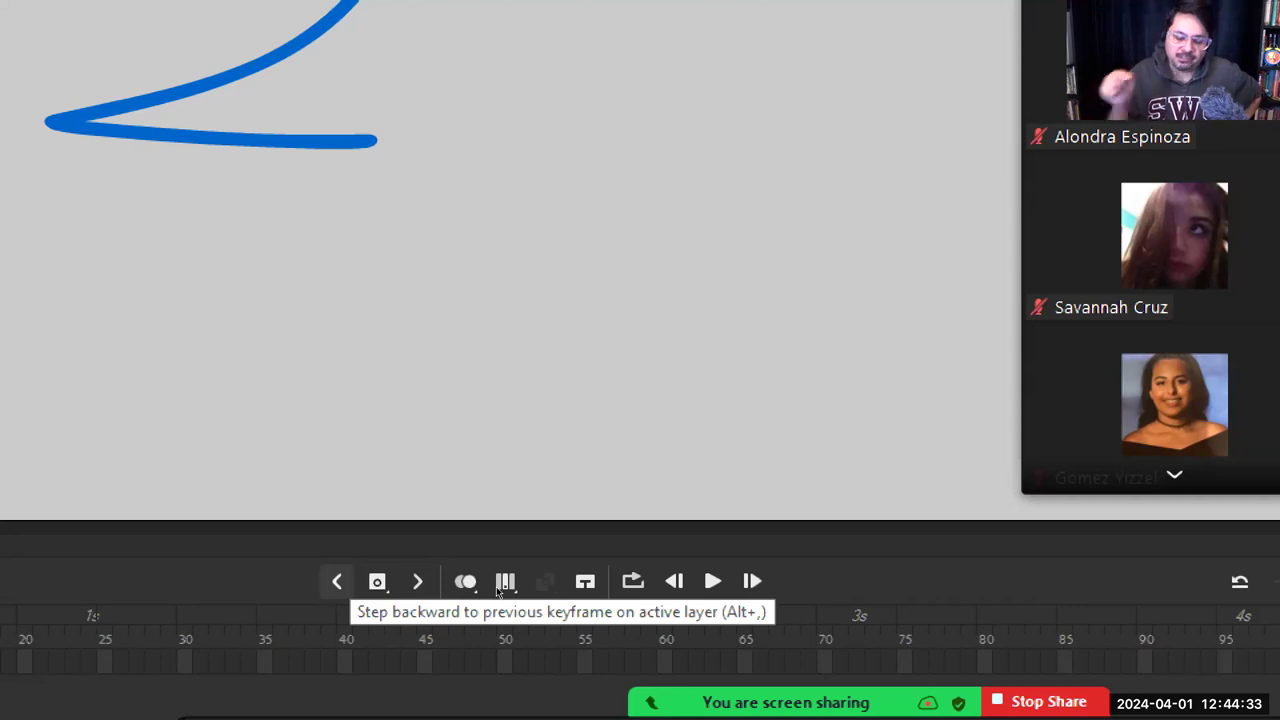
pyautogui.press('super+minus')
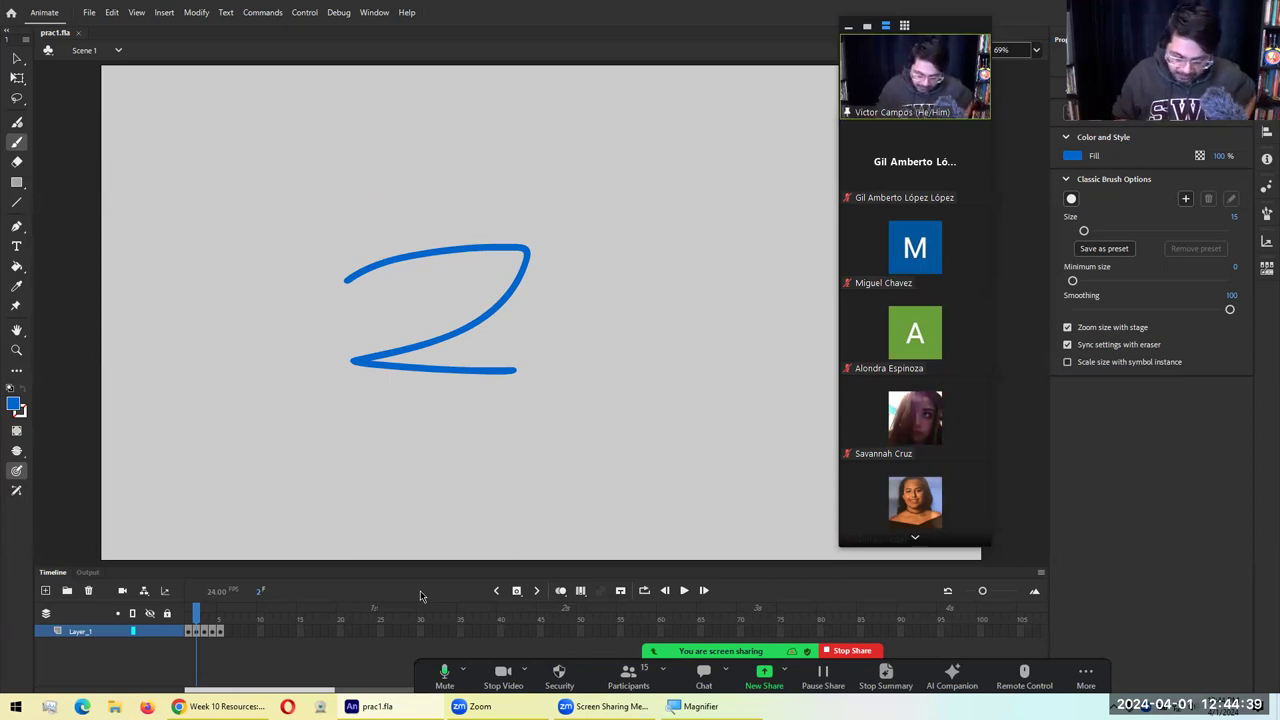
# Step forward and backward through frames 1 to 5 to flip through the numerals, and play the animation
pyautogui.press('.')
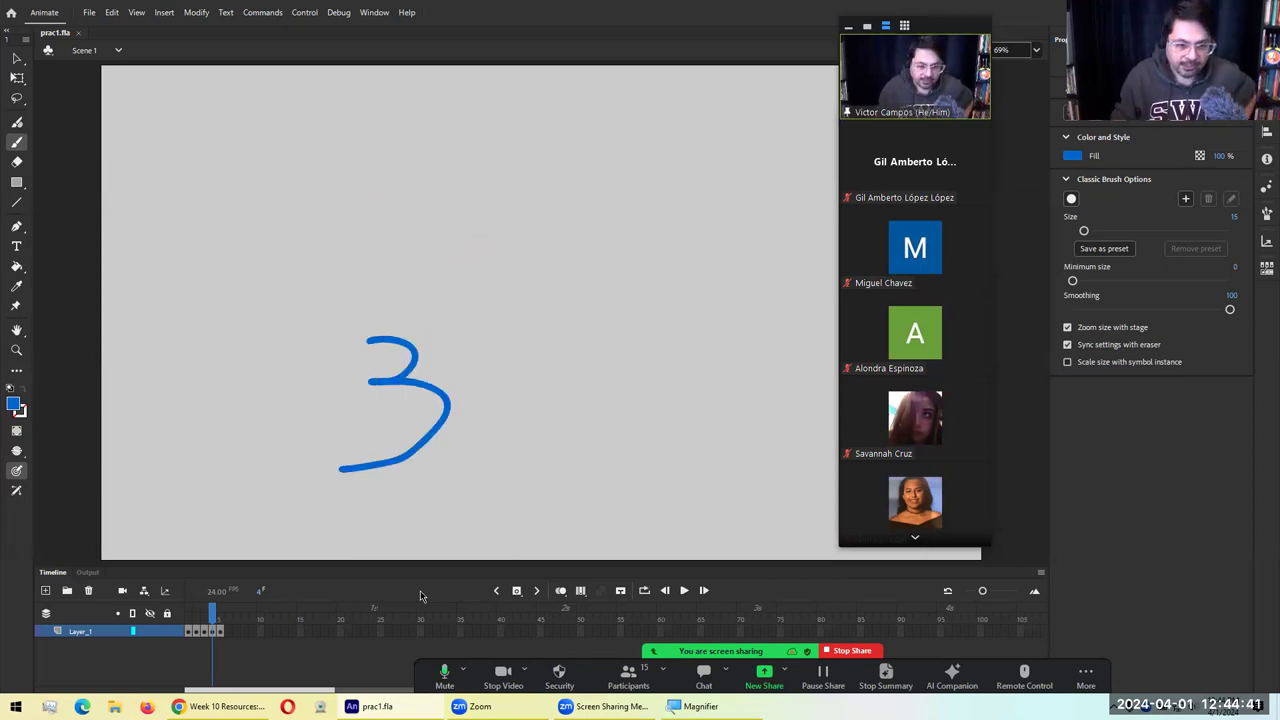
pyautogui.press('.')
pyautogui.press('.')
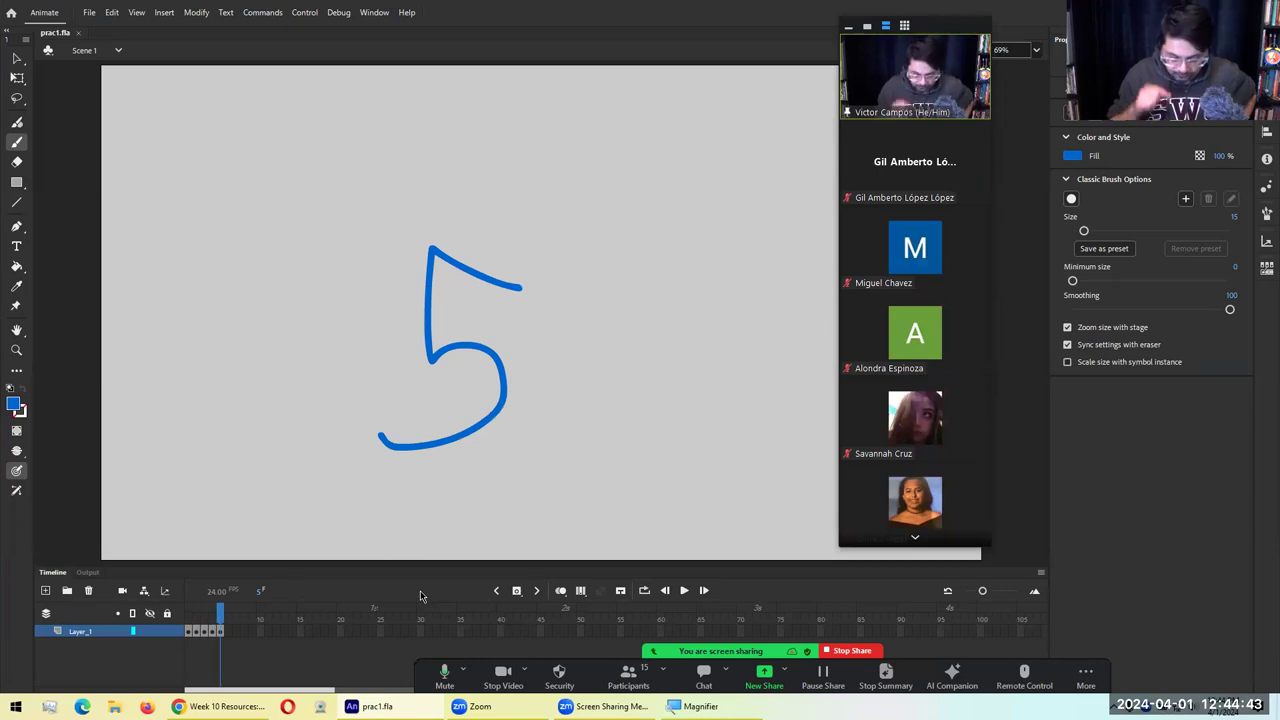
pyautogui.press(',')
pyautogui.press(',')
pyautogui.press(',')
pyautogui.press(',')
pyautogui.press('.')
pyautogui.press('.')
pyautogui.press('.')
pyautogui.press('.')
pyautogui.press(',')
pyautogui.press(',')
pyautogui.press(',')
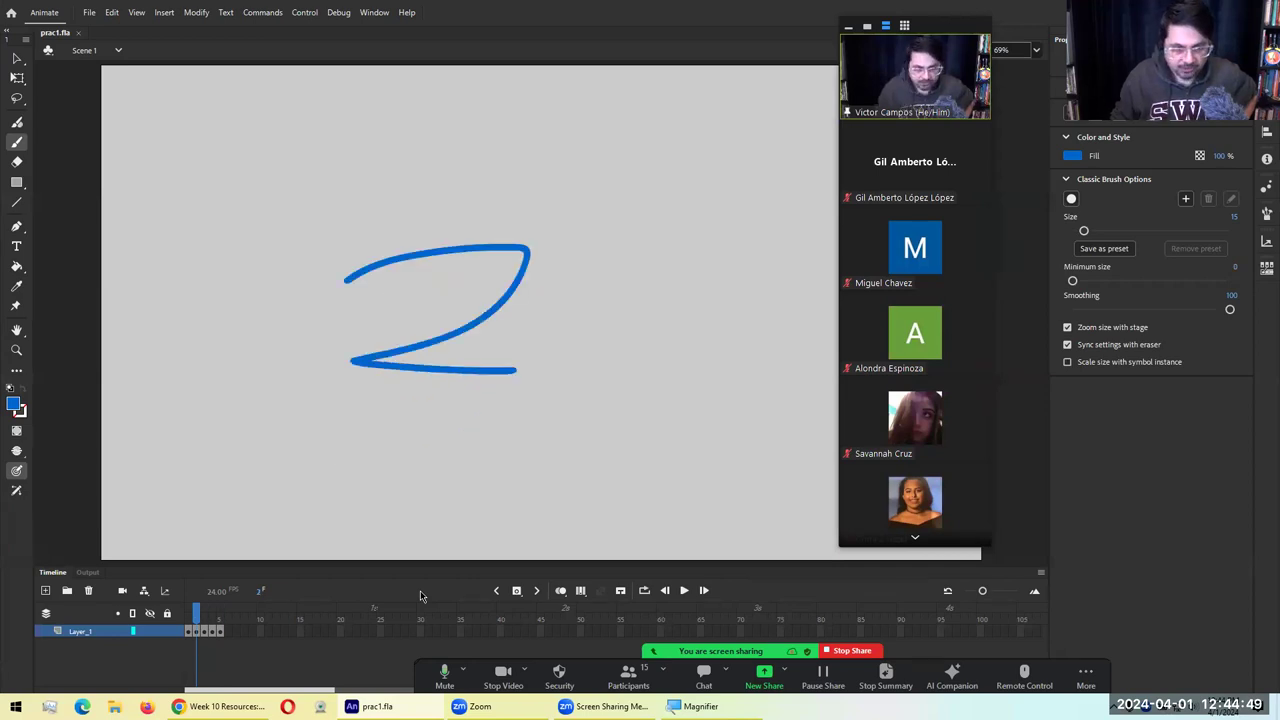
pyautogui.press('.')
pyautogui.press('.')
pyautogui.press('.')
pyautogui.press('Return')
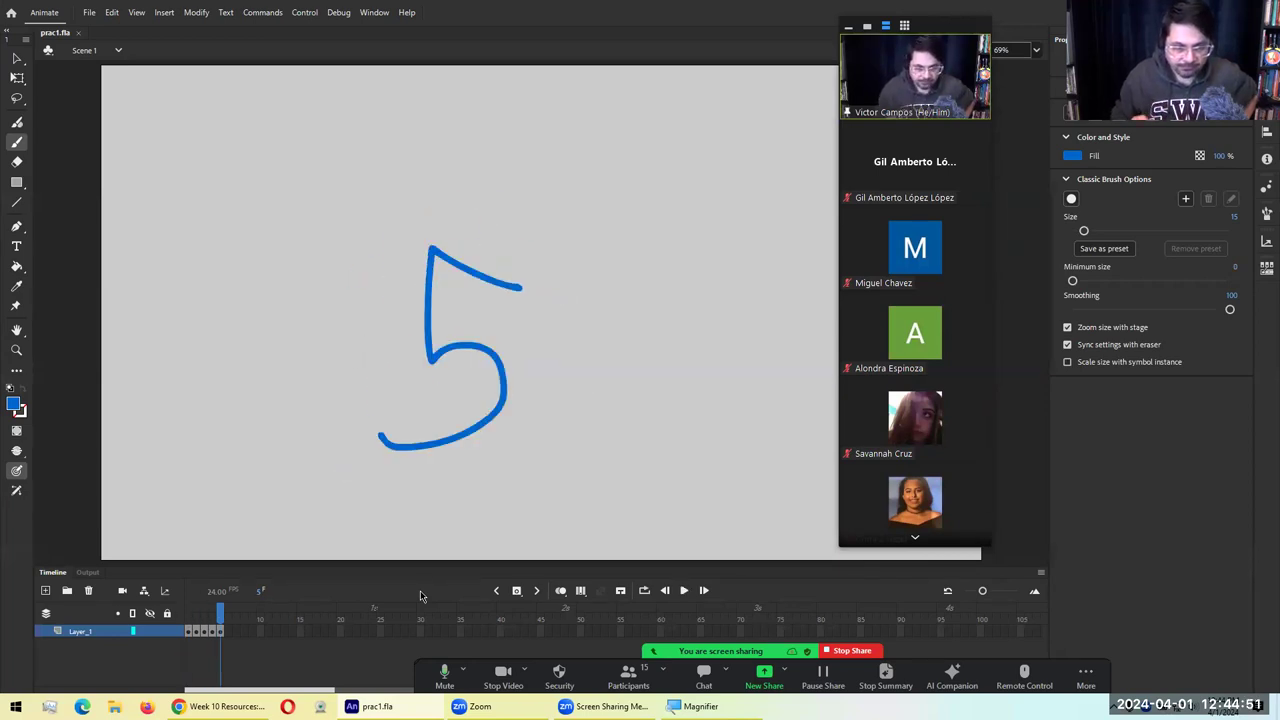
pyautogui.press('Return')
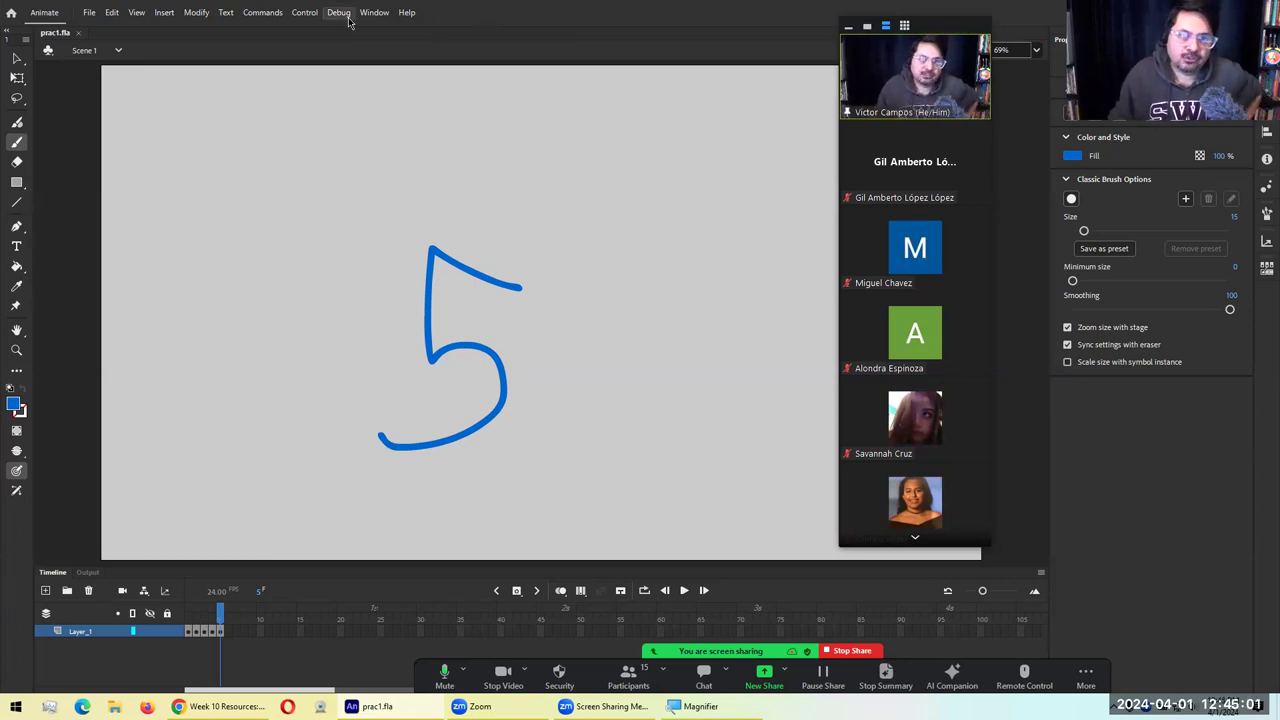
# Look up the Test command among the playback commands, run the test movie and close its preview
pyautogui.click(305, 13)
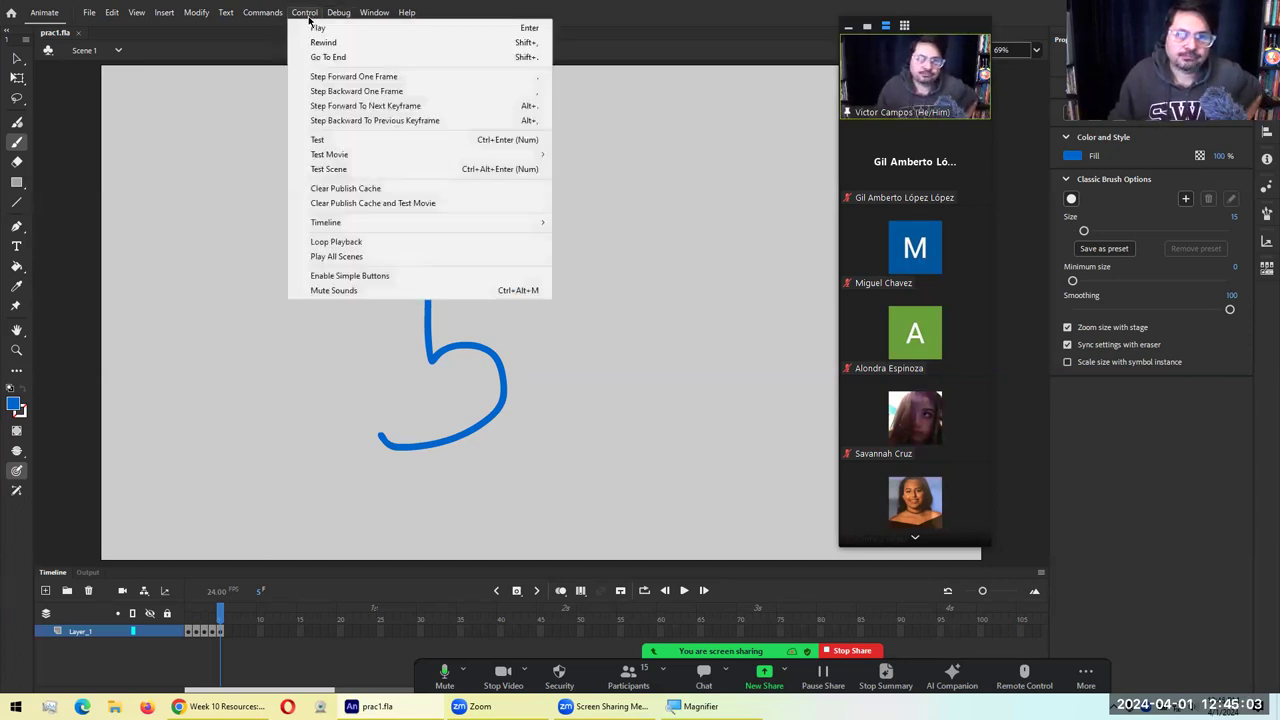
pyautogui.moveTo(354, 154)
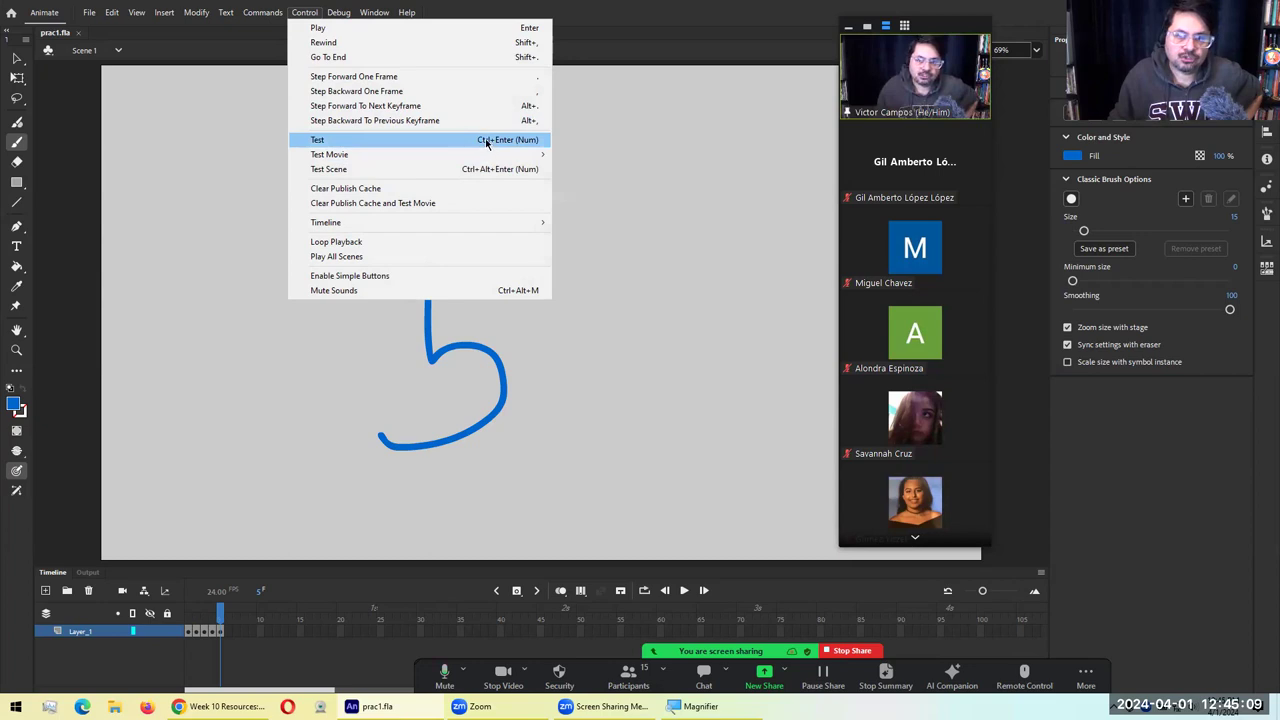
pyautogui.click(557, 5)
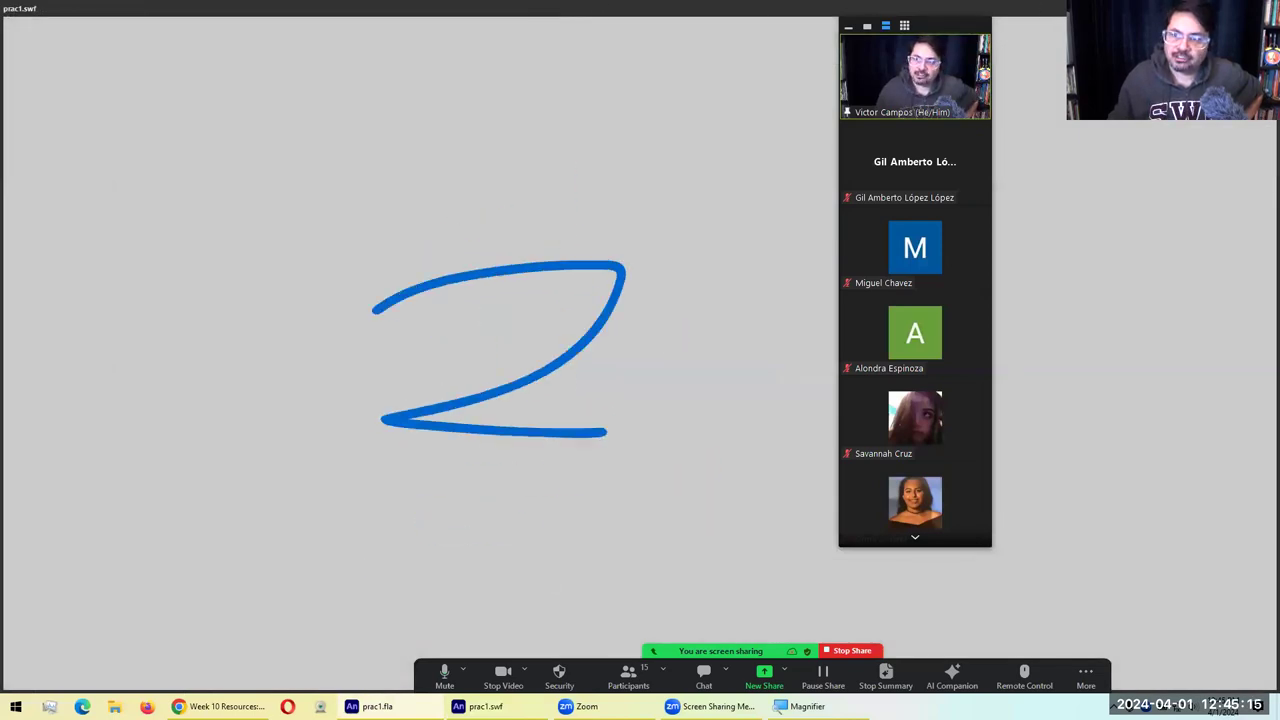
pyautogui.click(1040, 10)
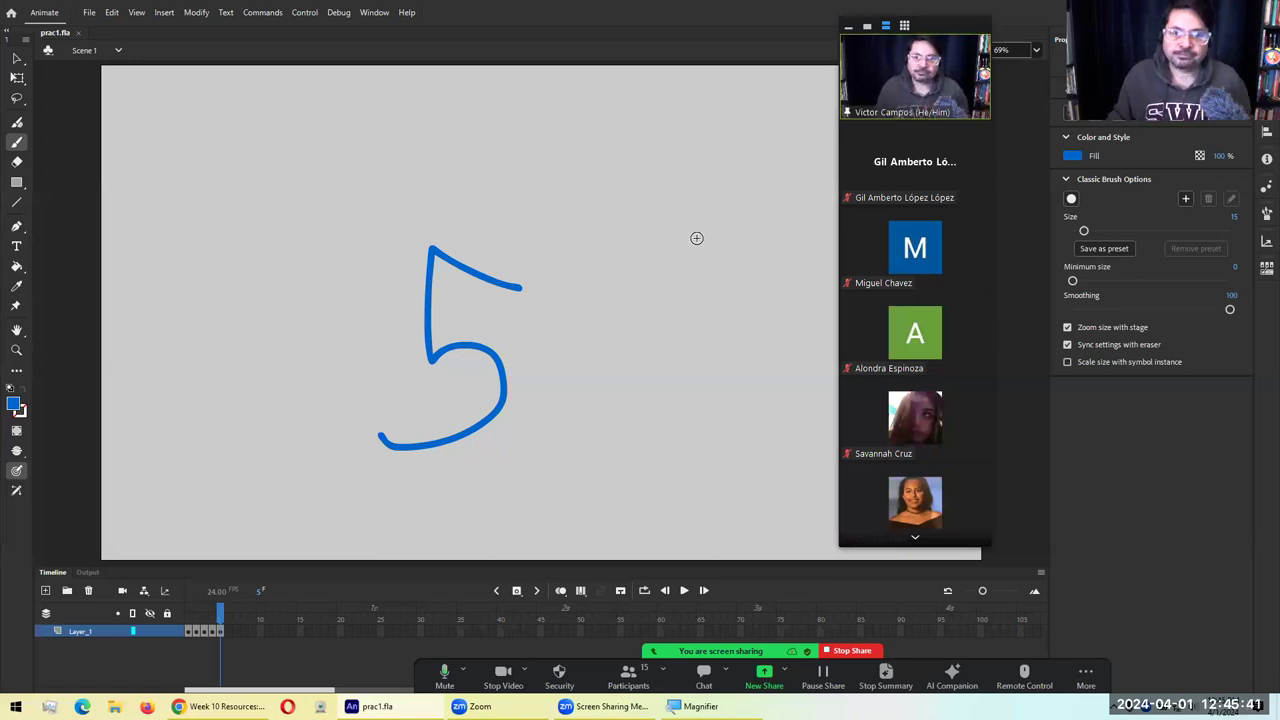
# Insert a frame after keyframe 1 so numeral 1 holds for two frames, and check the timing in a test movie
pyautogui.press(',')
pyautogui.press('.')
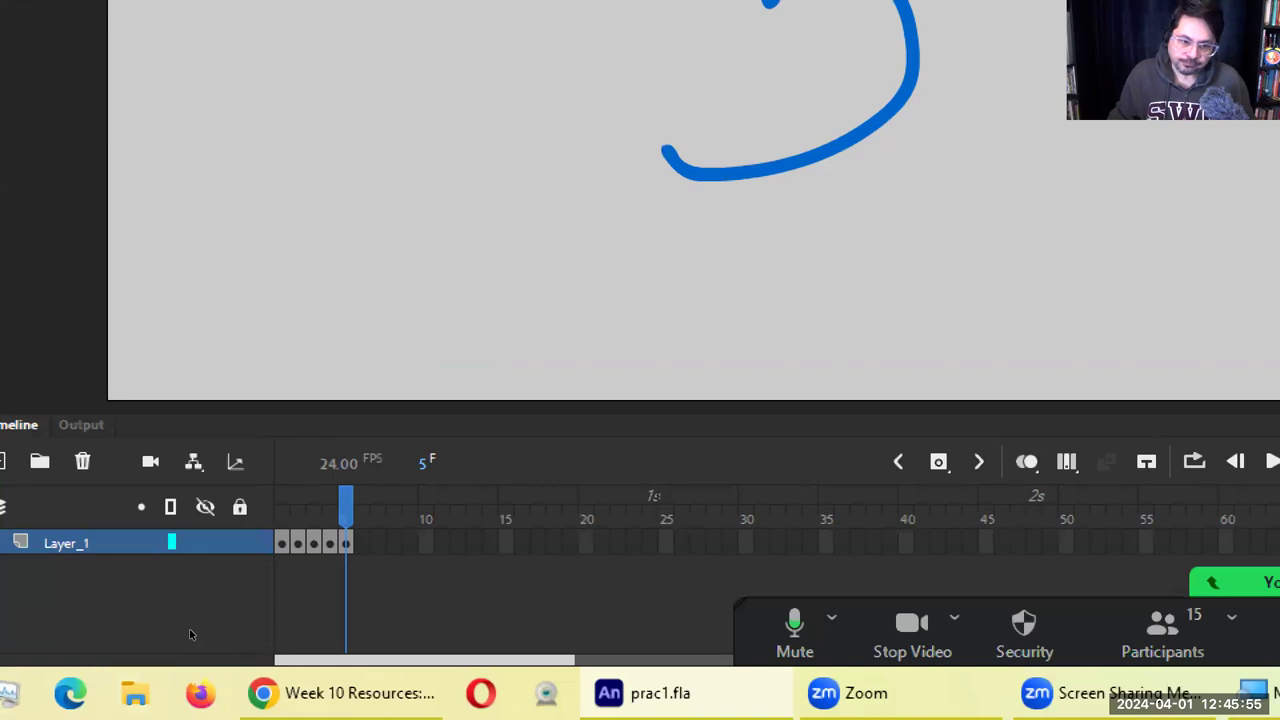
pyautogui.hotkey('shift', ',')
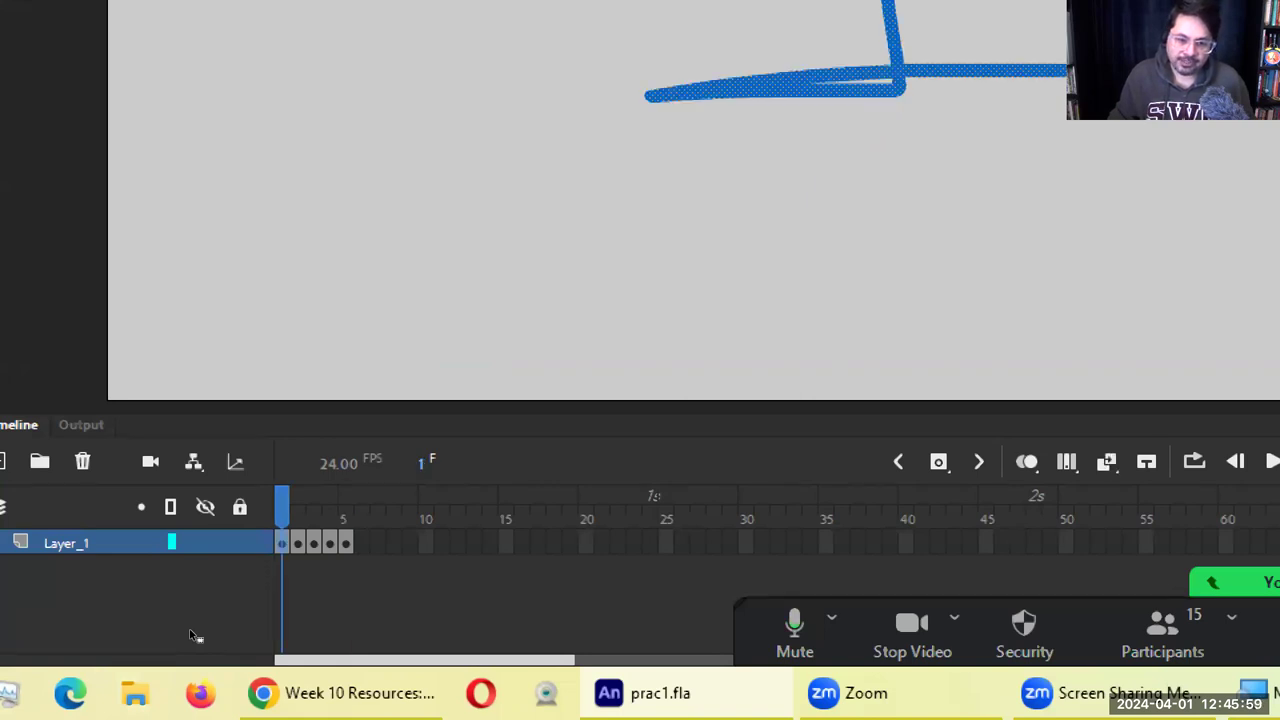
pyautogui.hotkey('shift', 'F10')
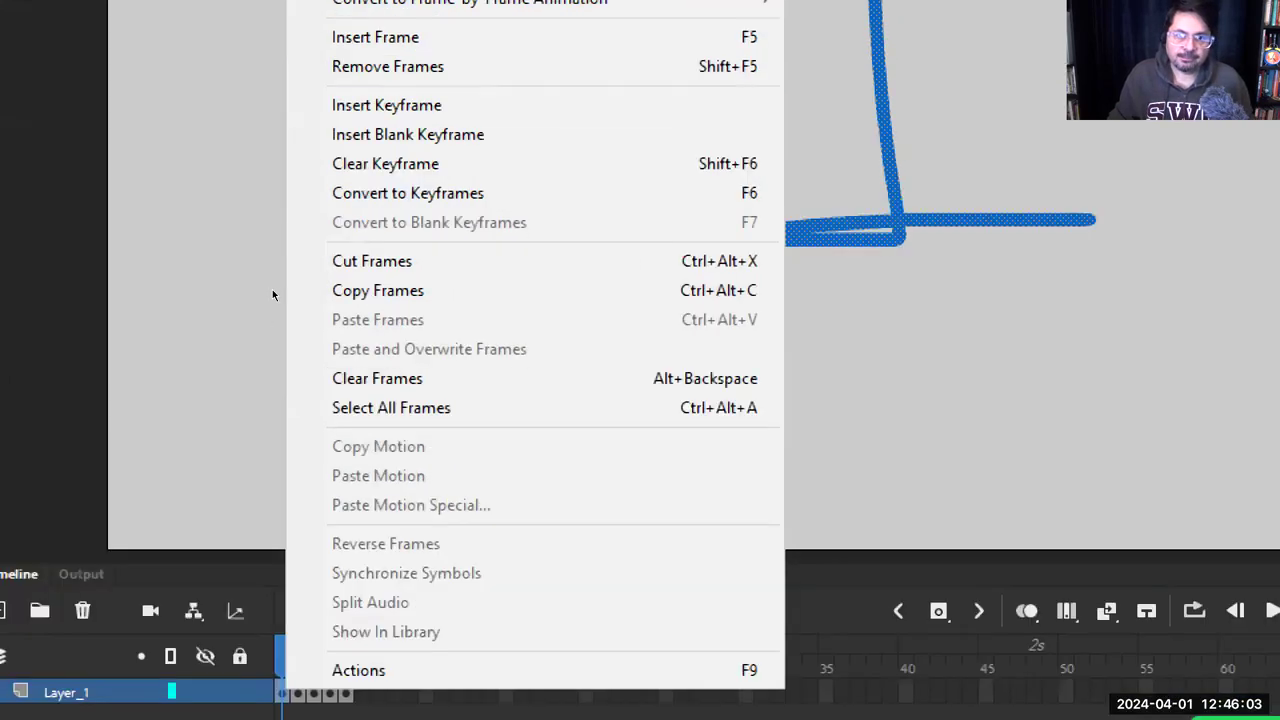
pyautogui.press('Down')
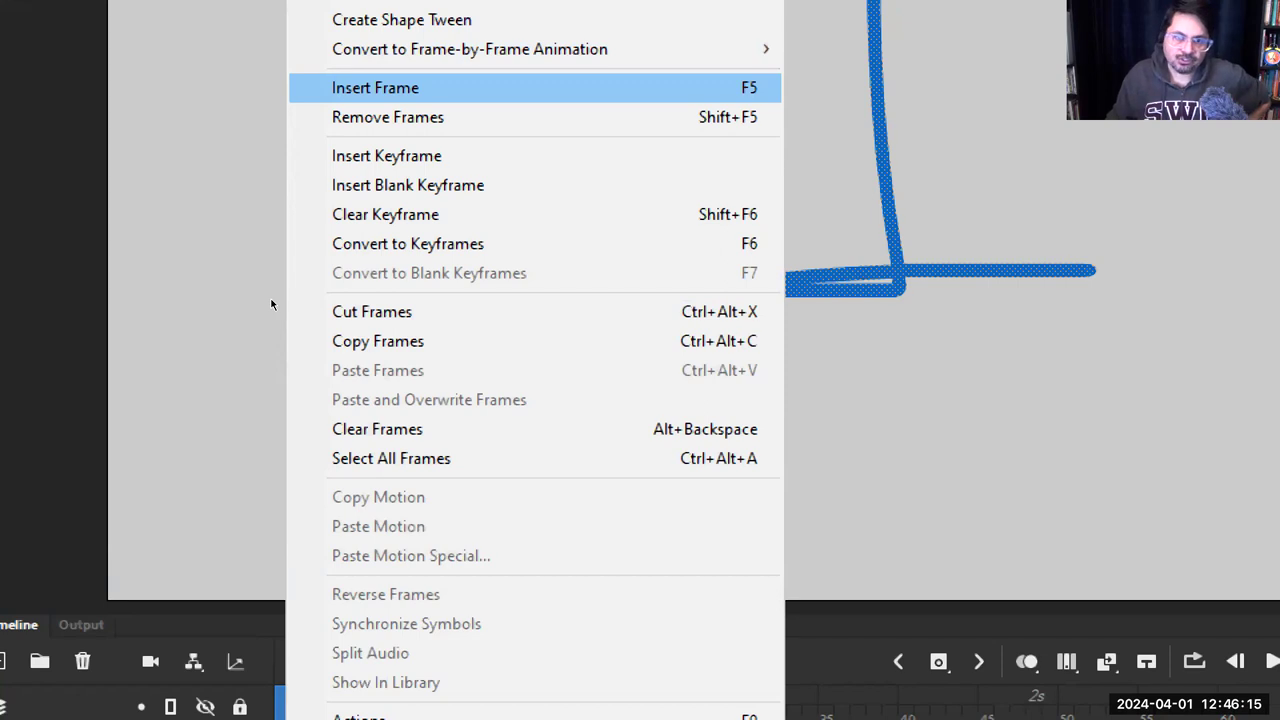
pyautogui.click(271, 304)
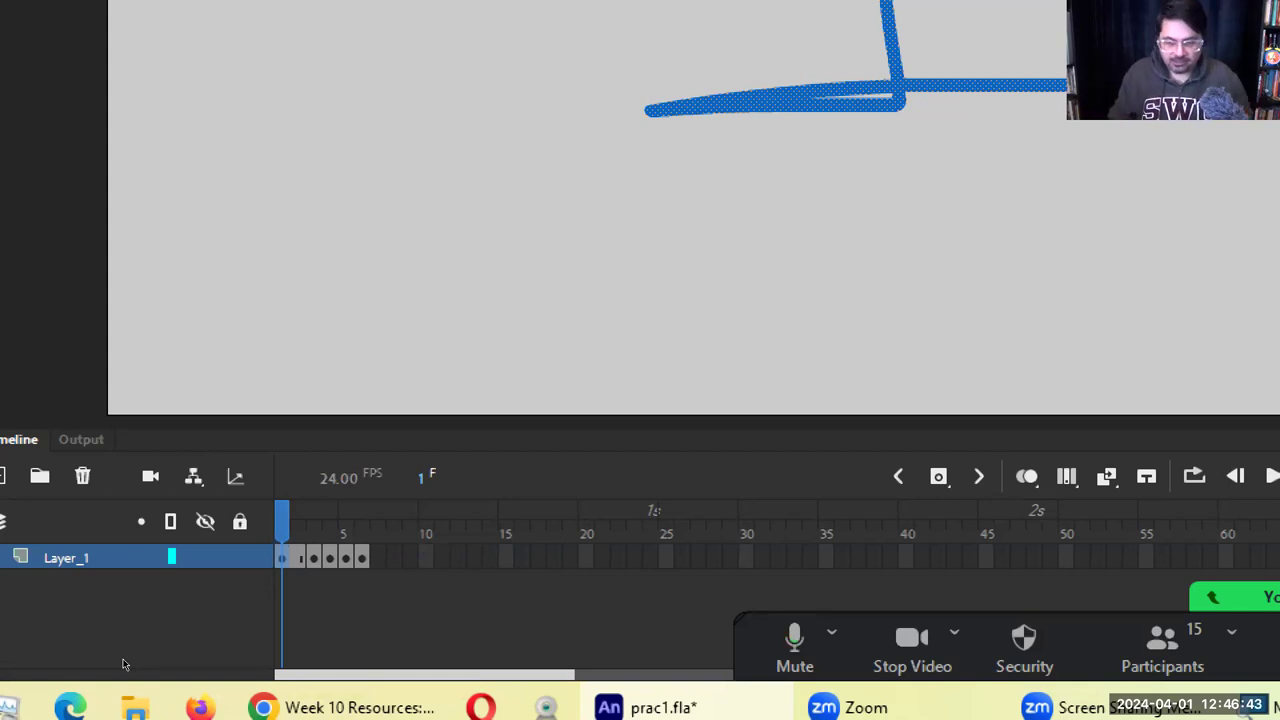
pyautogui.press('super+minus')
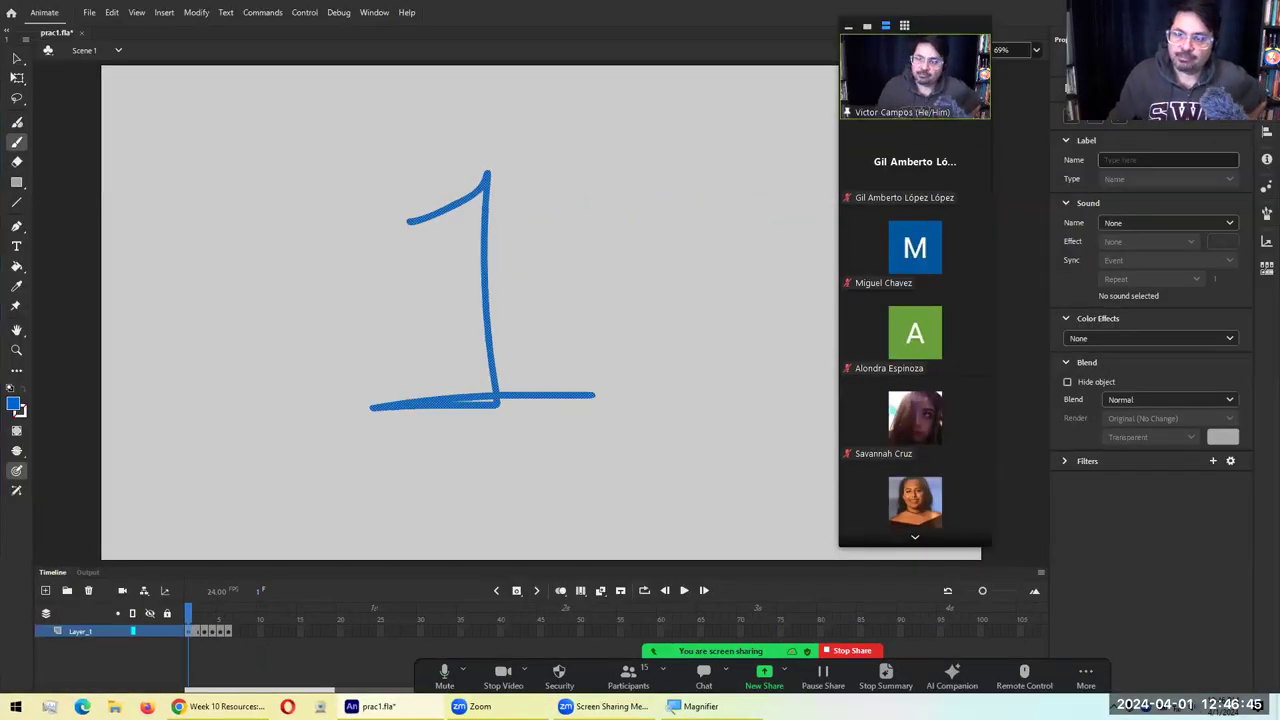
pyautogui.hotkey('ctrl', 'Return')
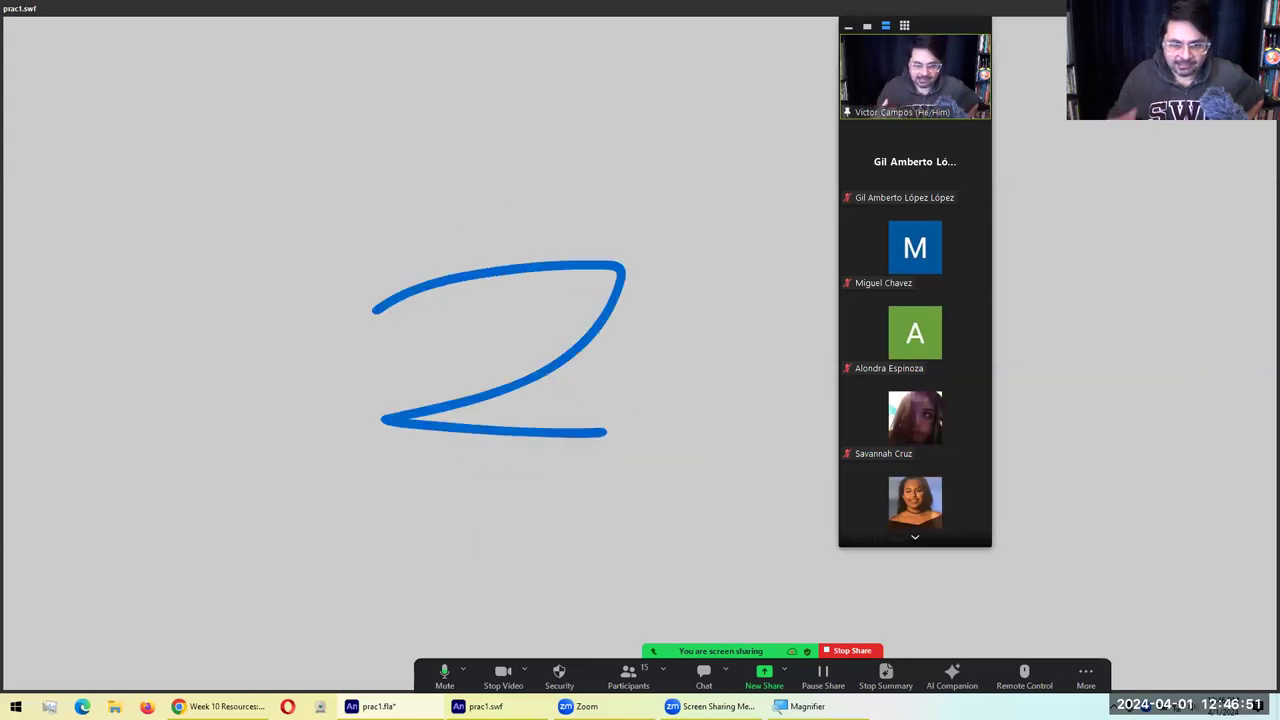
pyautogui.hotkey('ctrl', 'w')
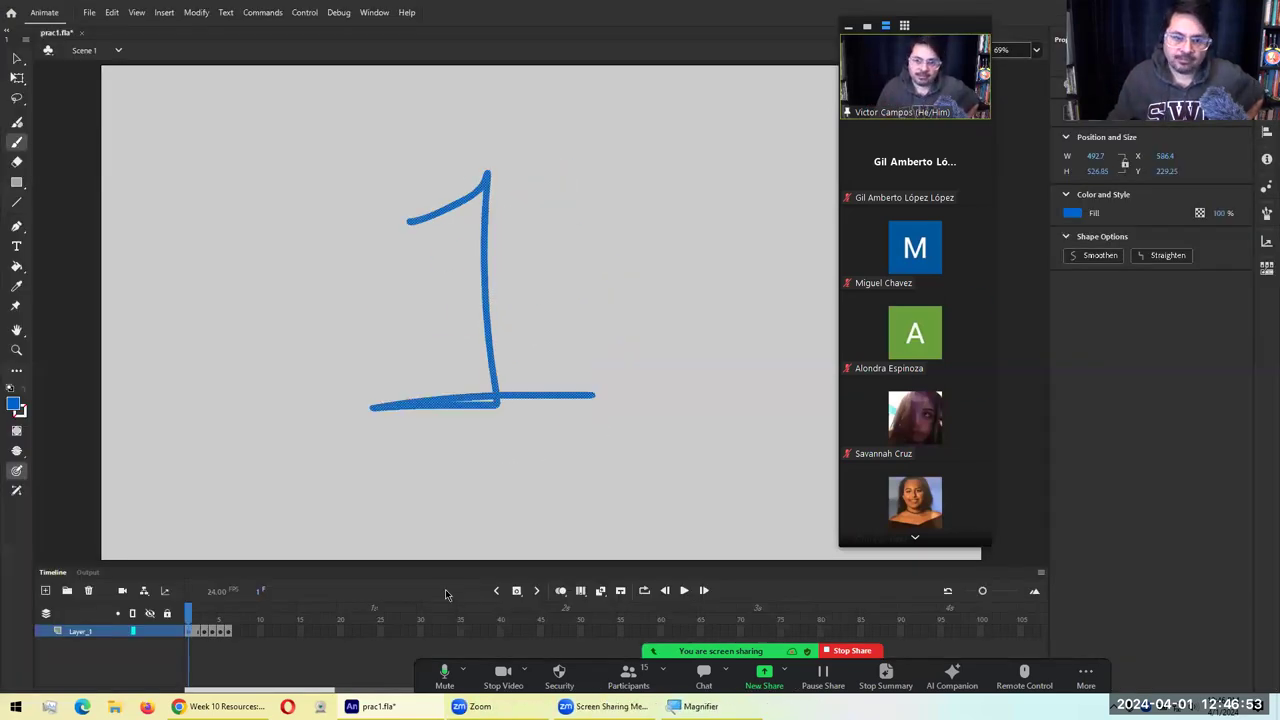
# Insert another frame after keyframe 1 so numeral 1 holds for three frames, and check the timing in a test movie
pyautogui.rightClick(188, 630)
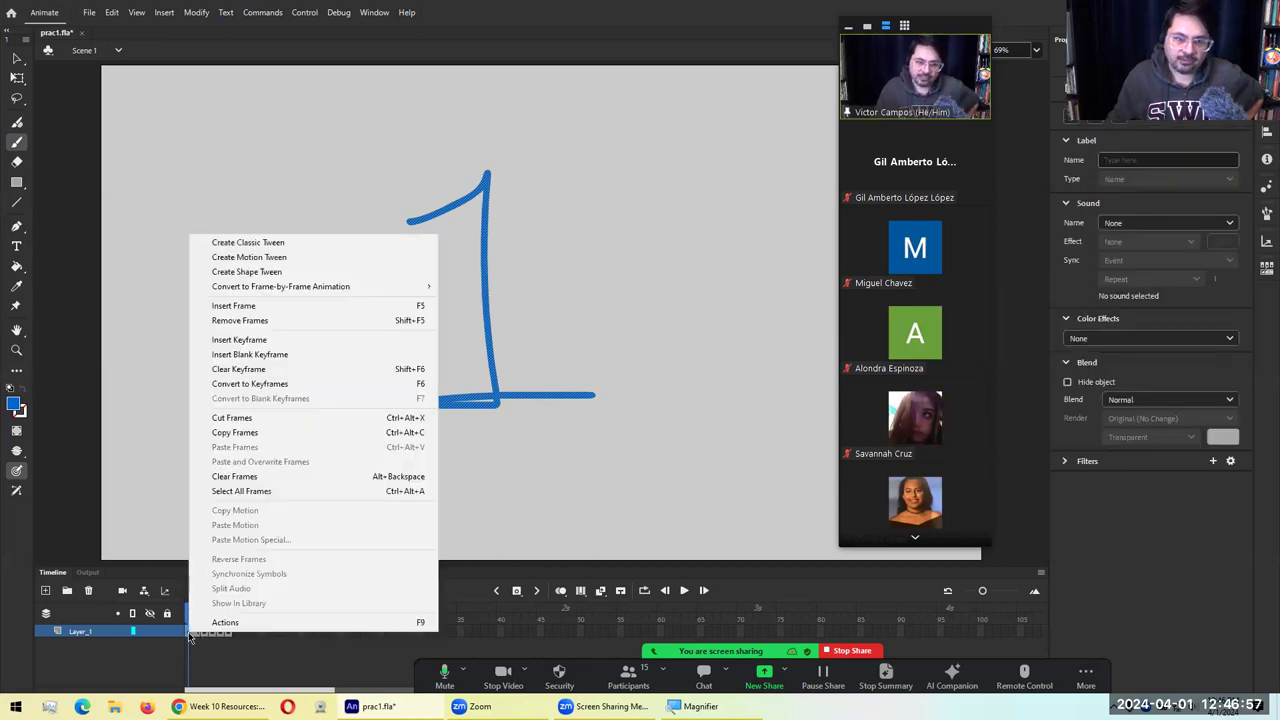
pyautogui.click(308, 315)
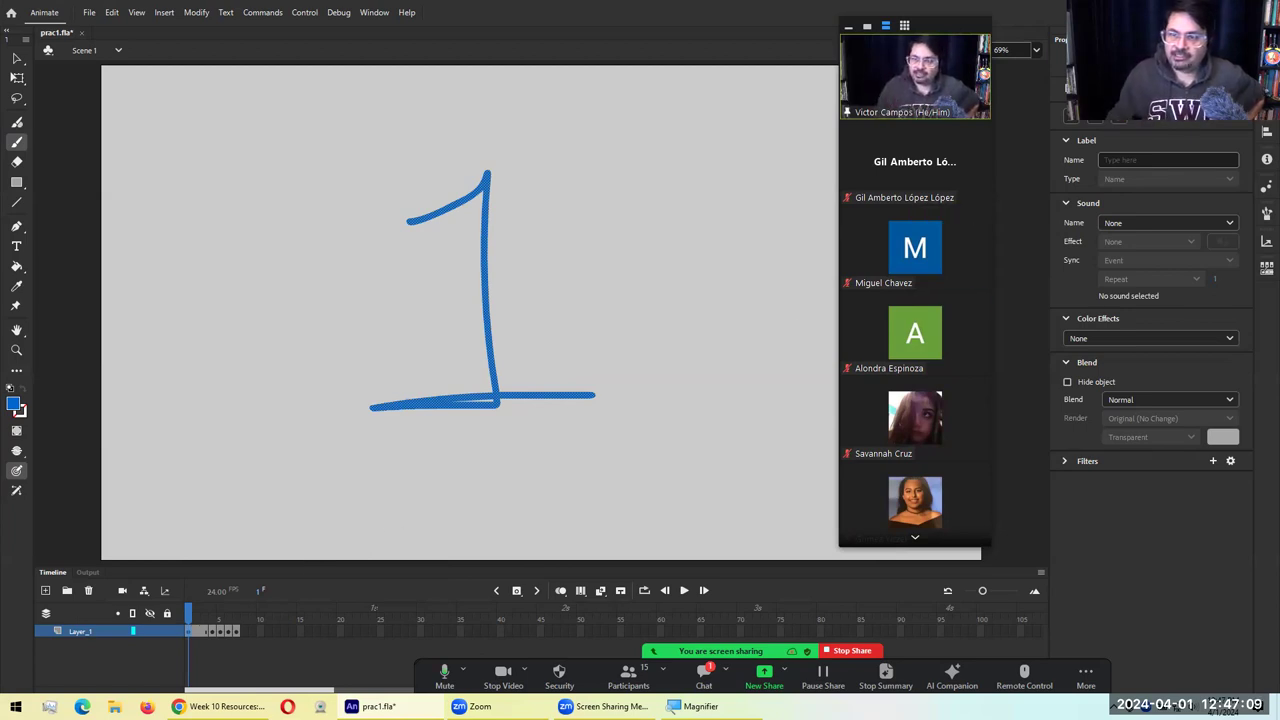
pyautogui.hotkey('ctrl', 'Return')
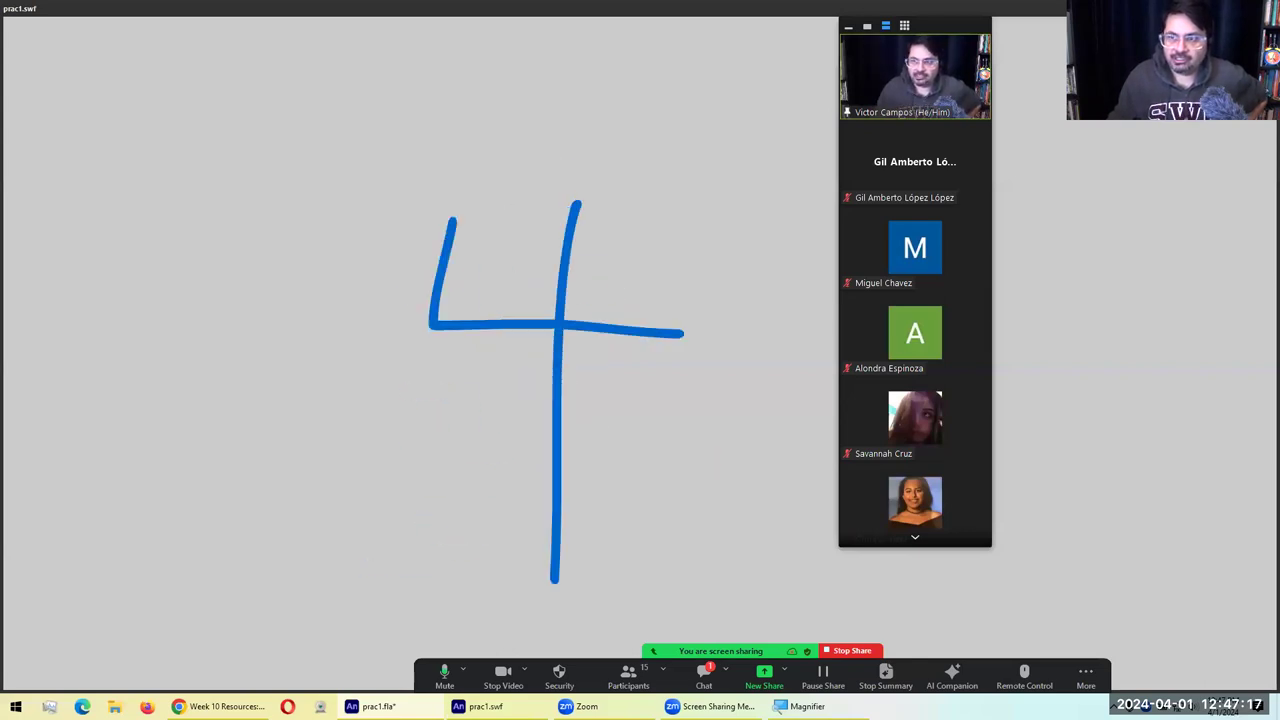
pyautogui.hotkey('ctrl', 'w')
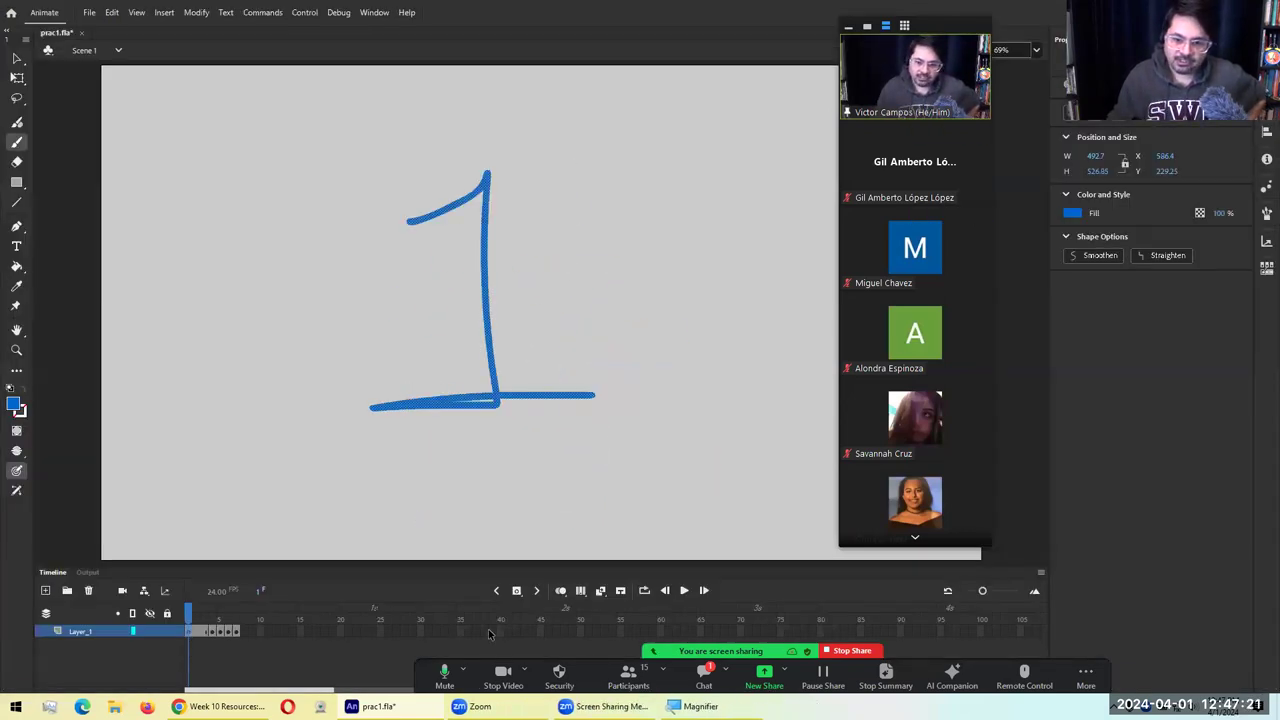
# Switch to the Zoom meeting chat to read the latest replies about the timing, and close it
pyautogui.hotkey('alt', 'h')
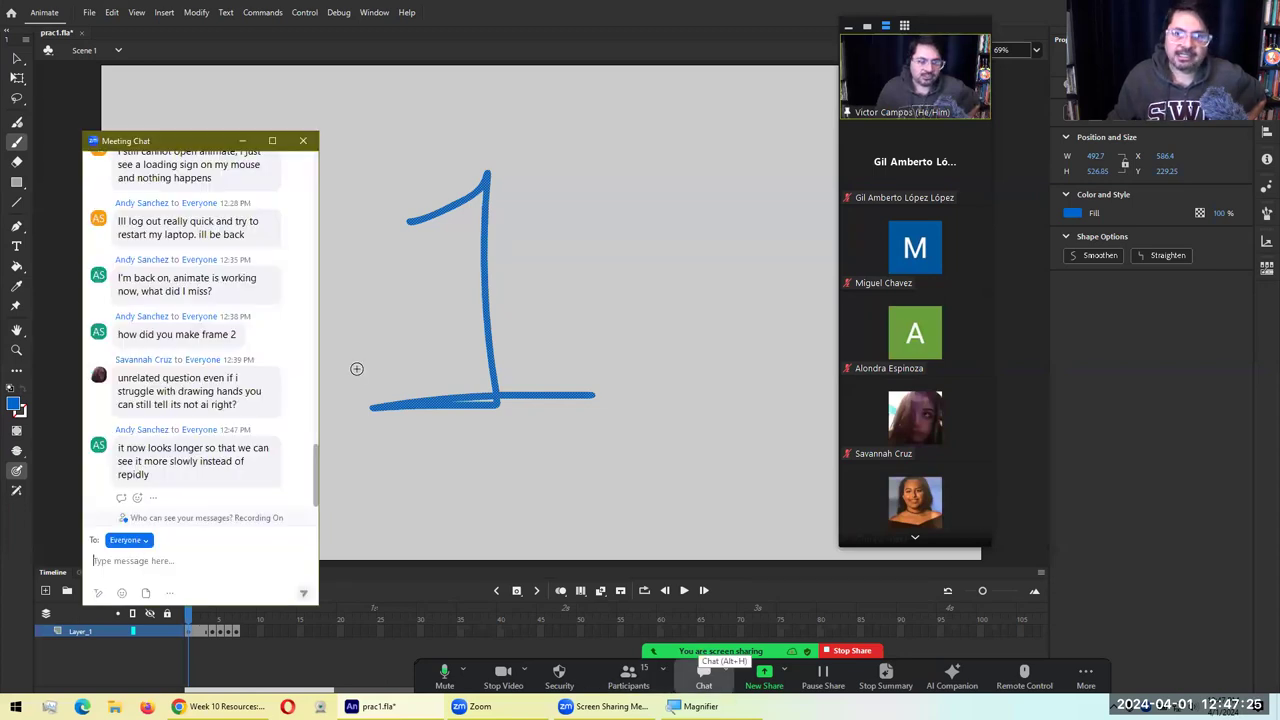
pyautogui.click(282, 115)
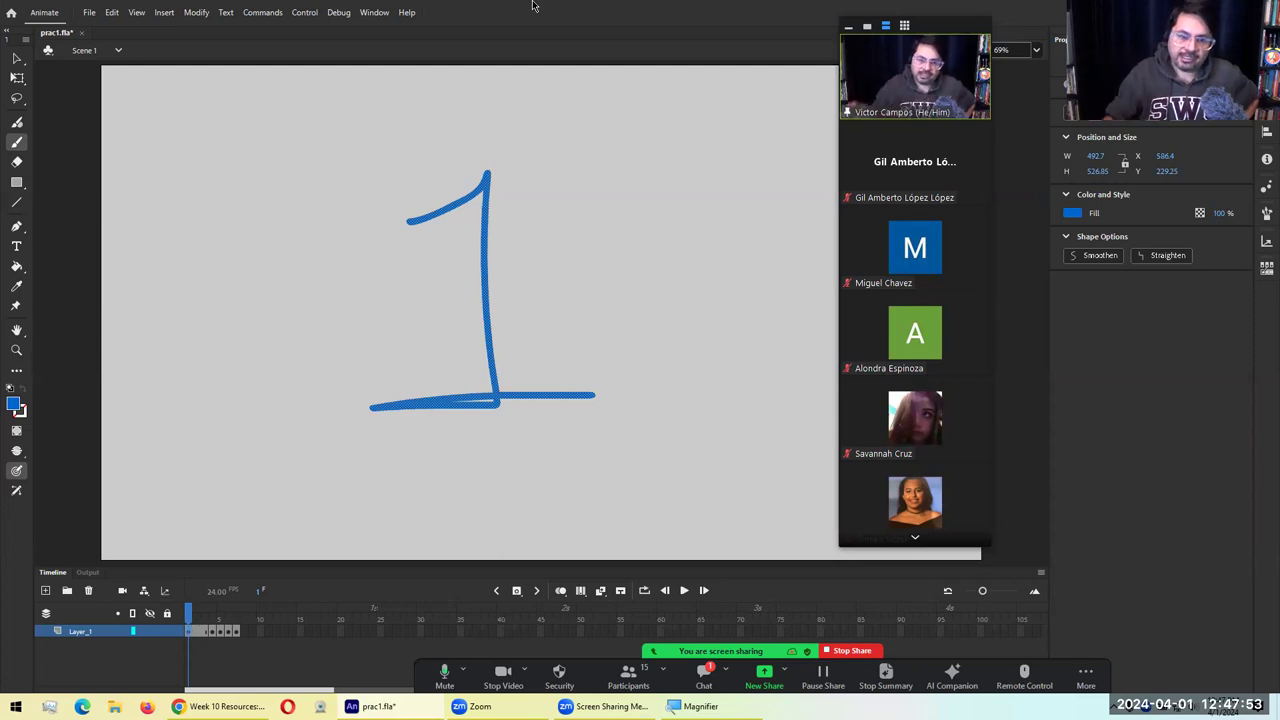
# Insert two more frames after keyframe 1 so numeral 1 holds for five frames
pyautogui.rightClick(188, 626)
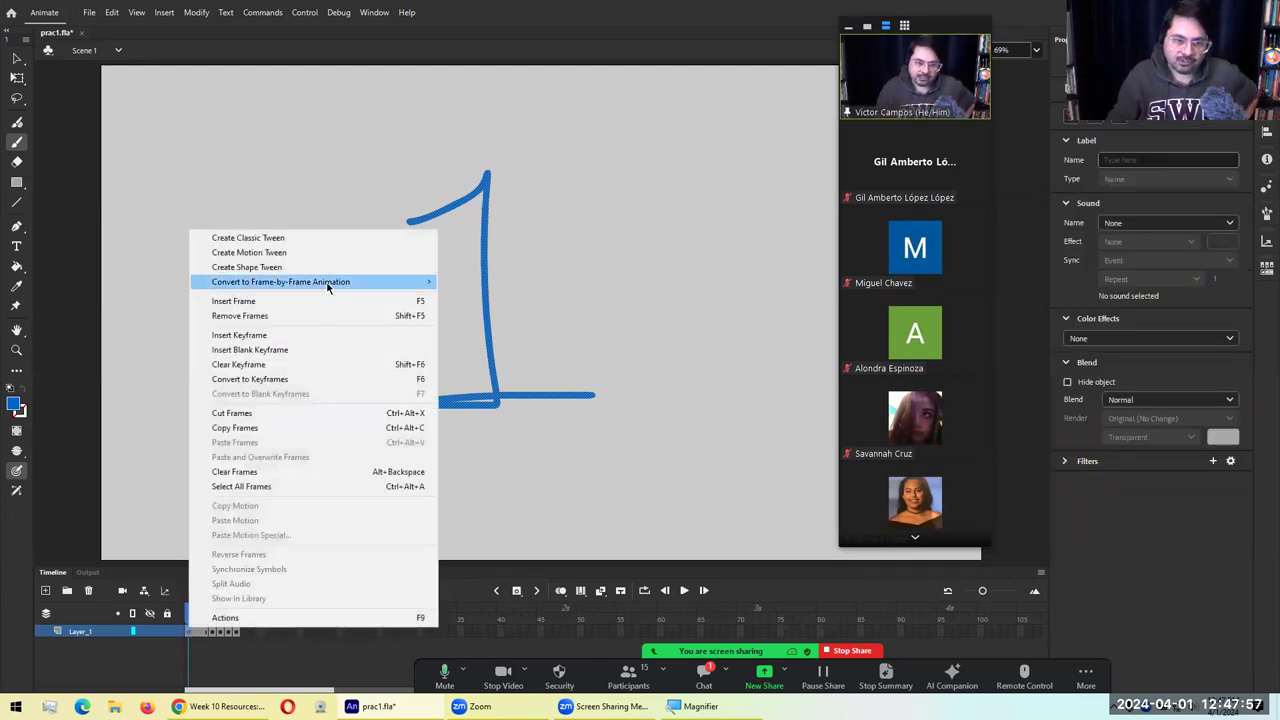
pyautogui.click(256, 649)
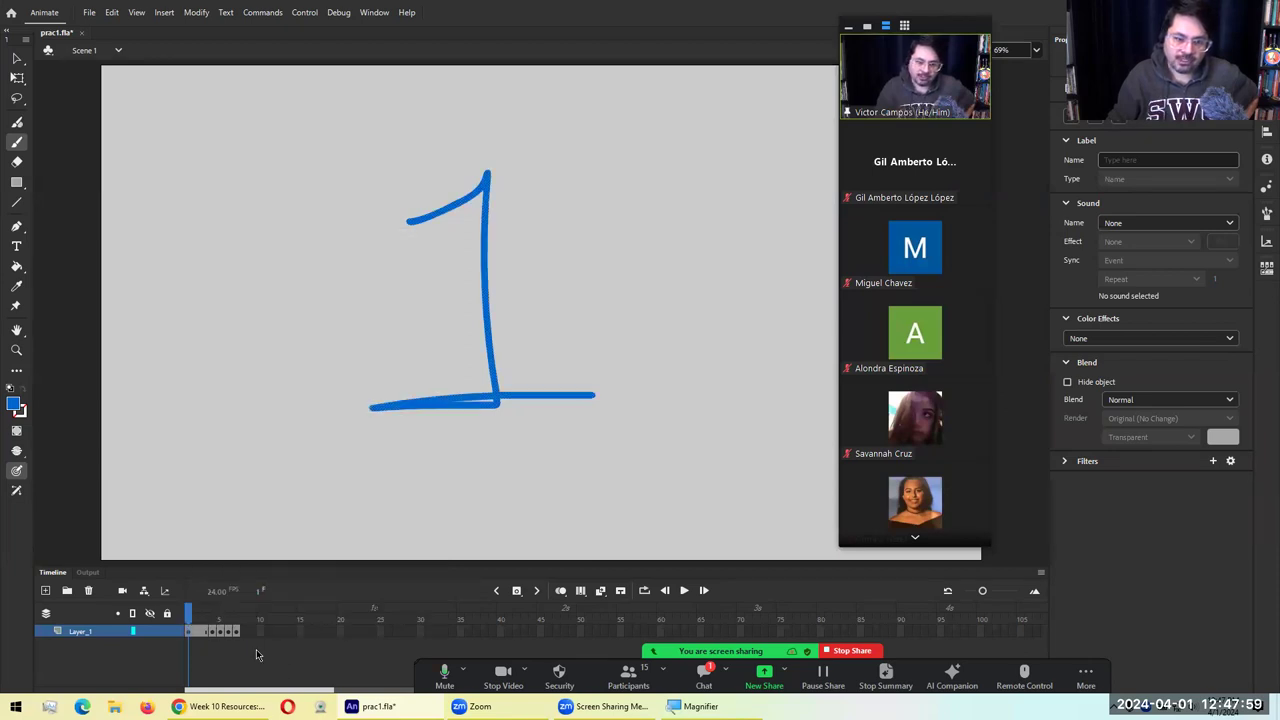
pyautogui.click(189, 631)
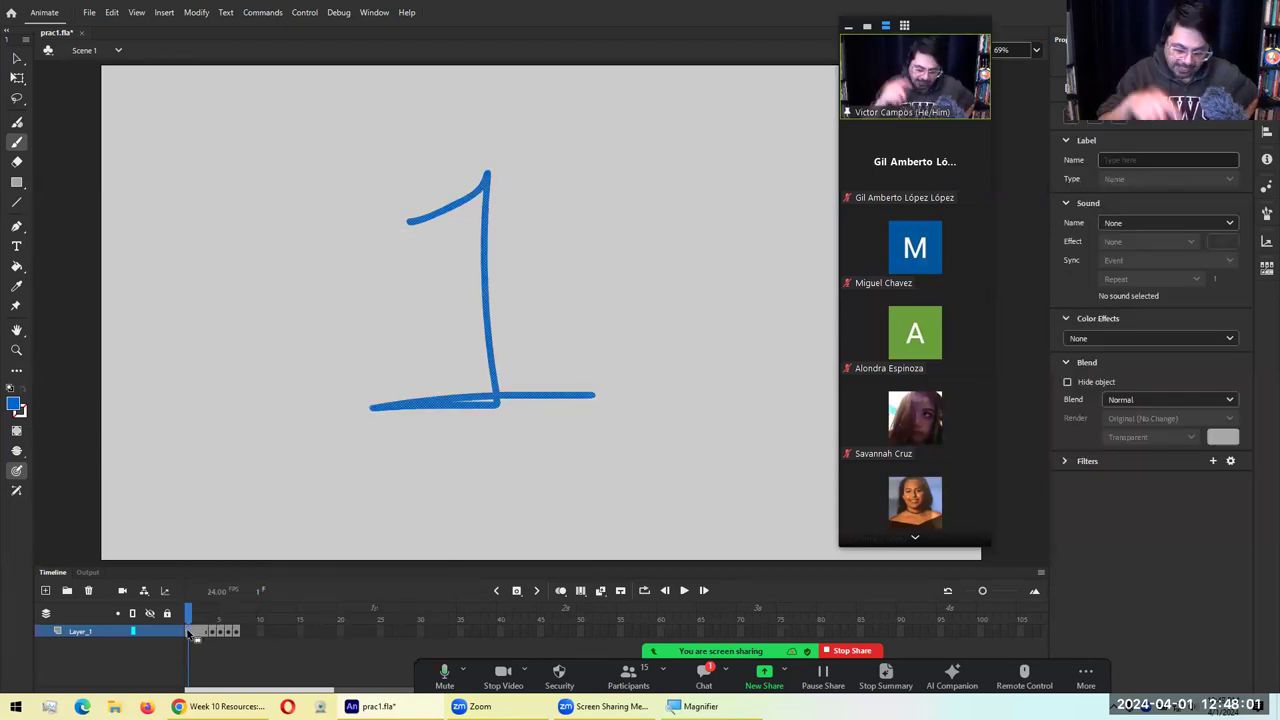
pyautogui.press('F5')
pyautogui.press('F5')
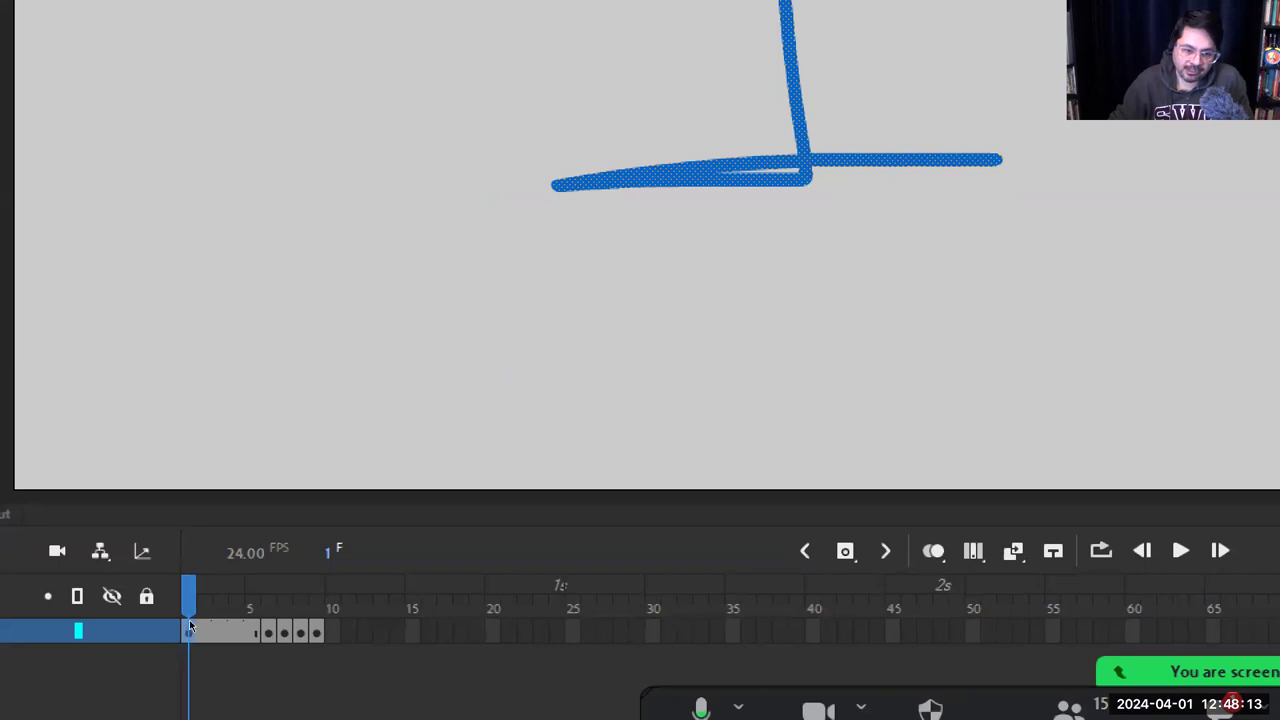
# Step the playhead forward one frame at a time from frame 1 to frame 7 to examine how long numeral 1 holds
pyautogui.click(189, 617)
pyautogui.press('.')
pyautogui.press('.')
pyautogui.press('.')
pyautogui.press('.')
pyautogui.click(224, 644)
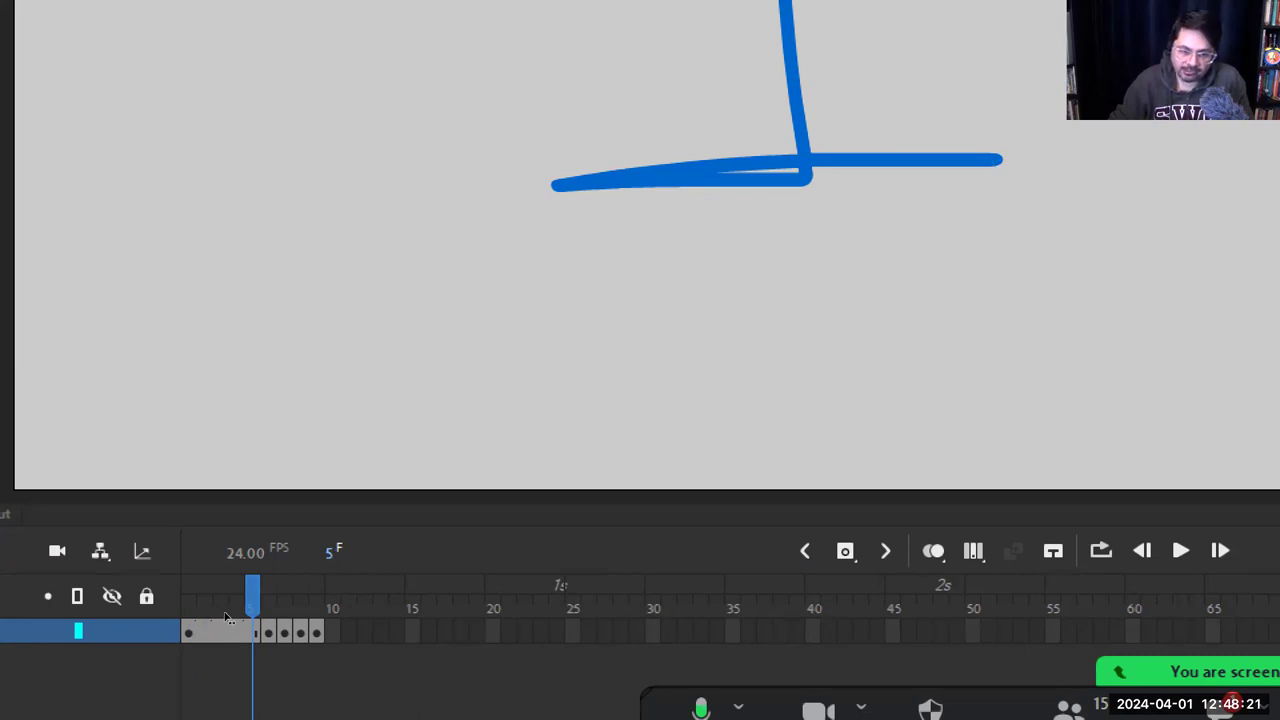
pyautogui.press('.')
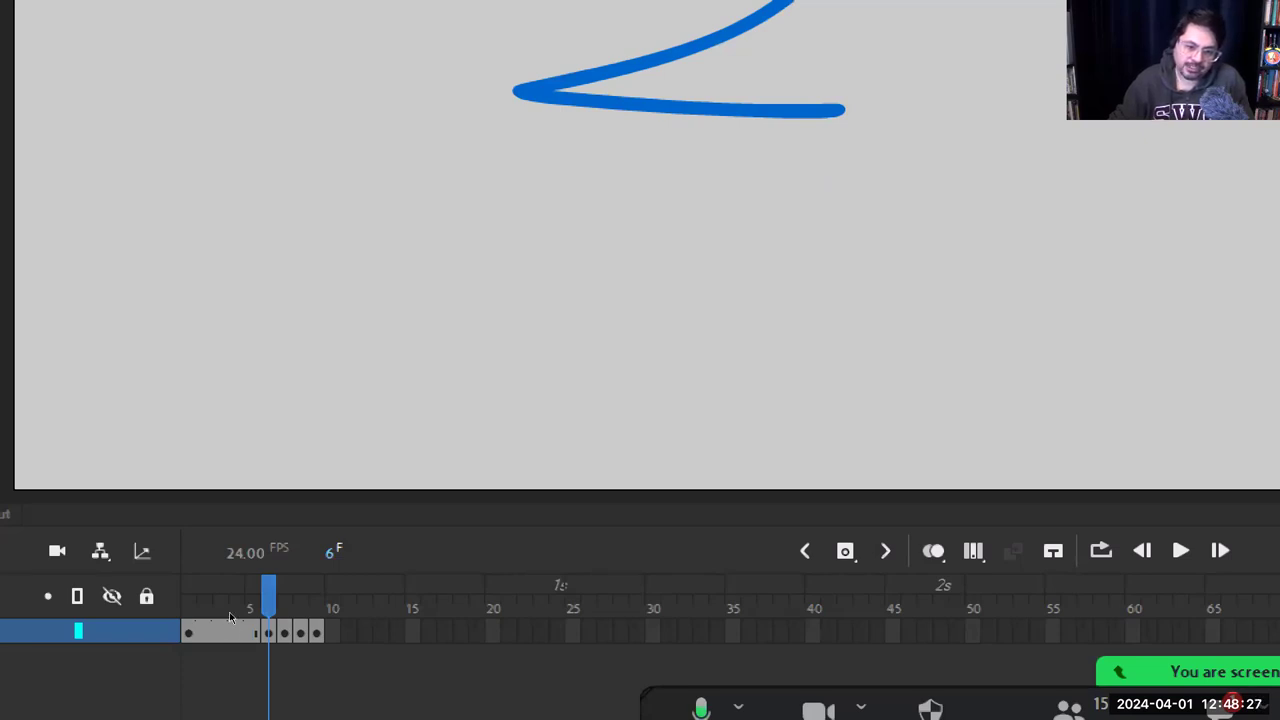
pyautogui.press('.')
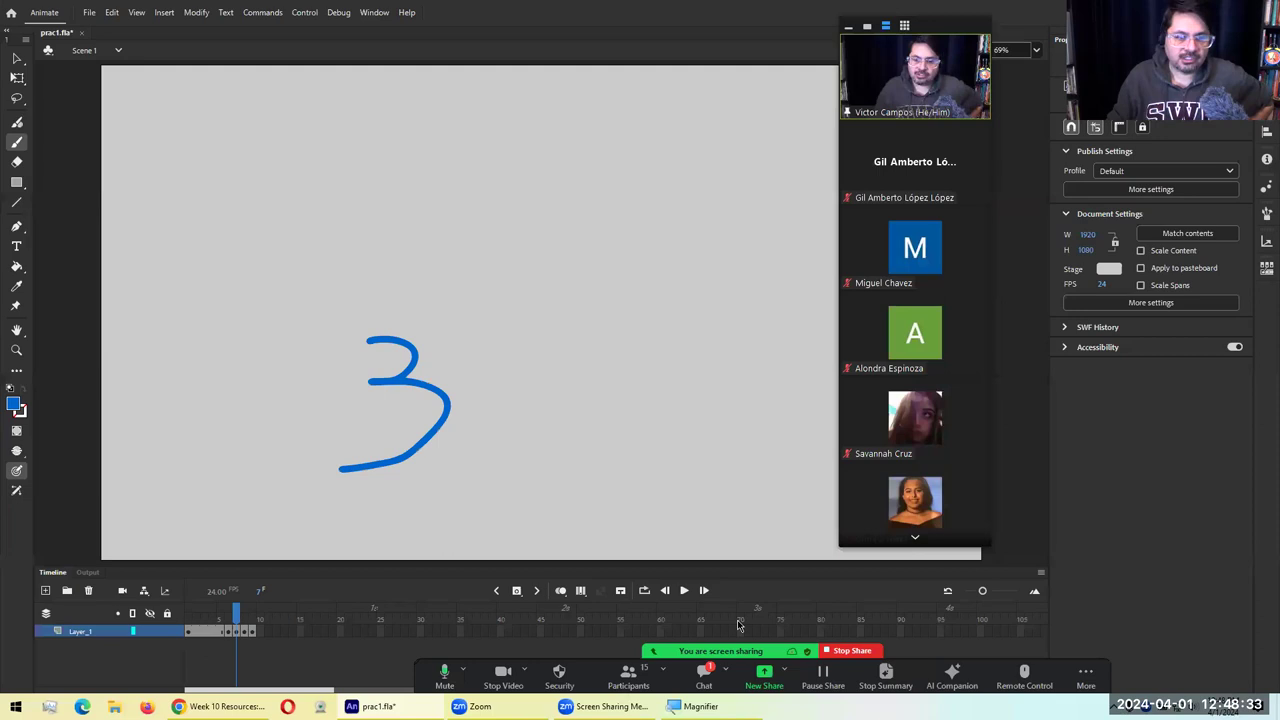
# Read the new question in the Zoom meeting chat, moving its window clear of the timeline, and close the chat
pyautogui.hotkey('alt', 'h')
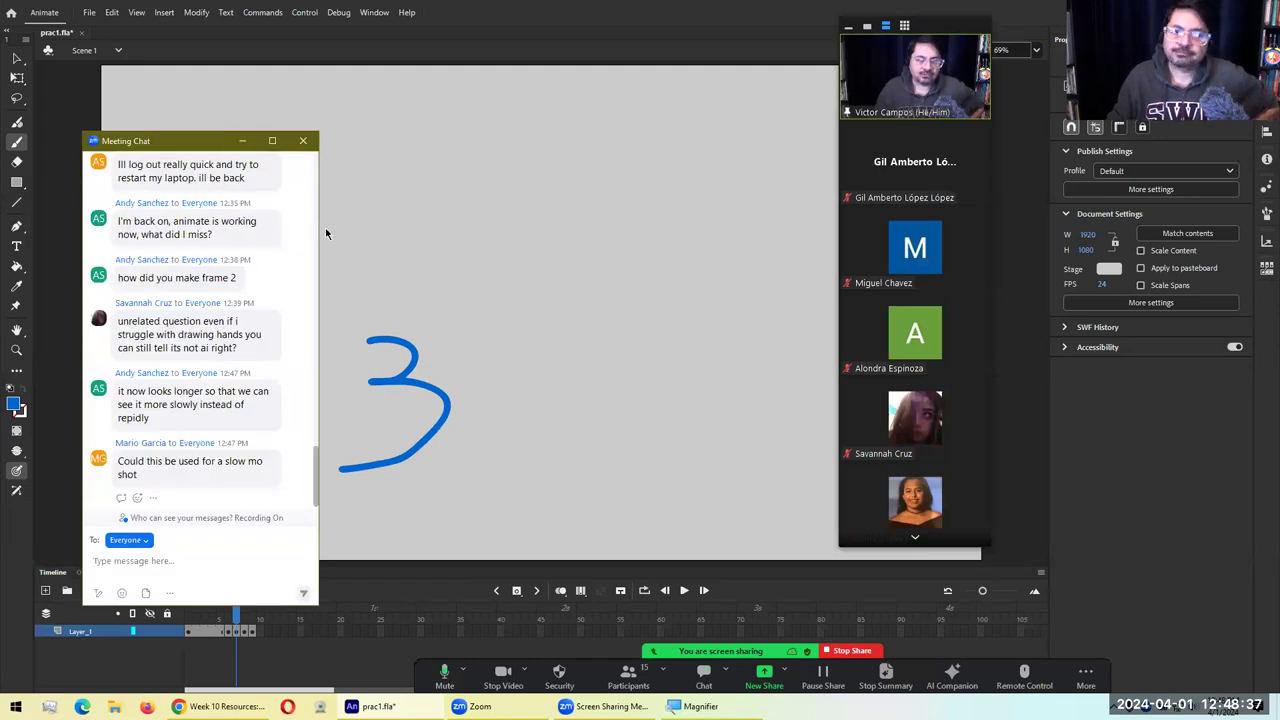
pyautogui.moveTo(200, 140); pyautogui.dragTo(172, 80)
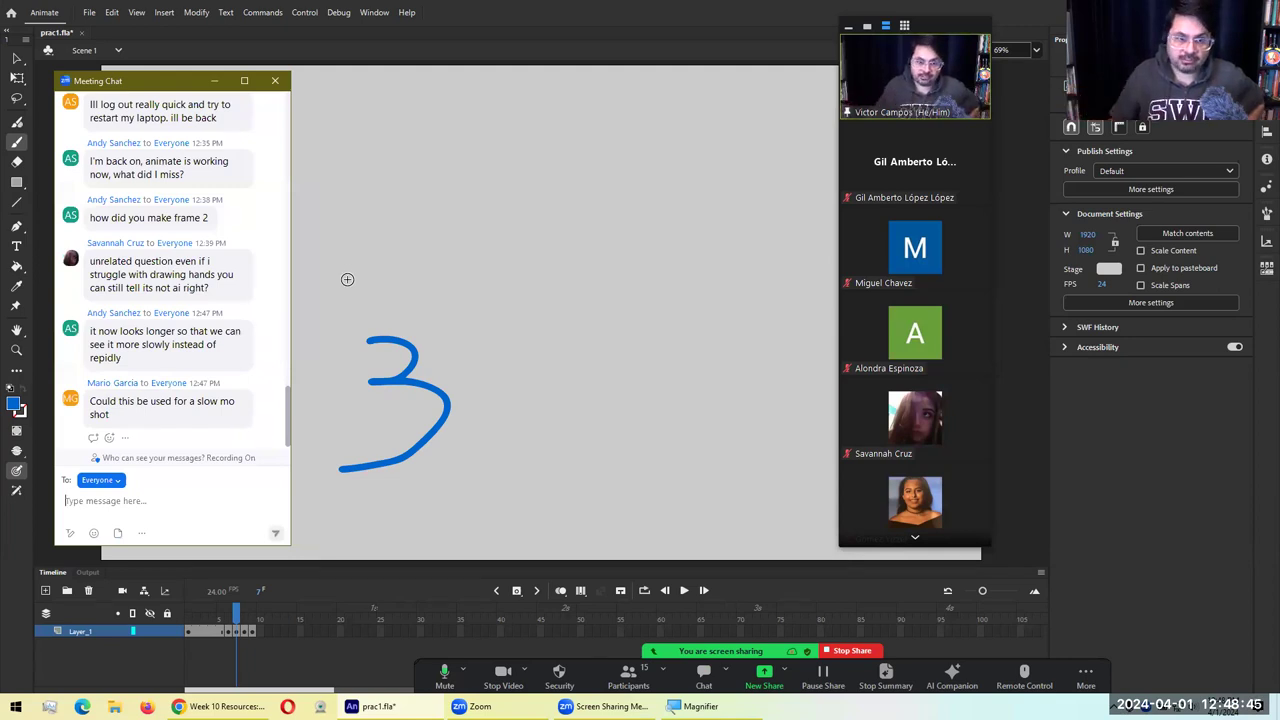
pyautogui.click(275, 80)
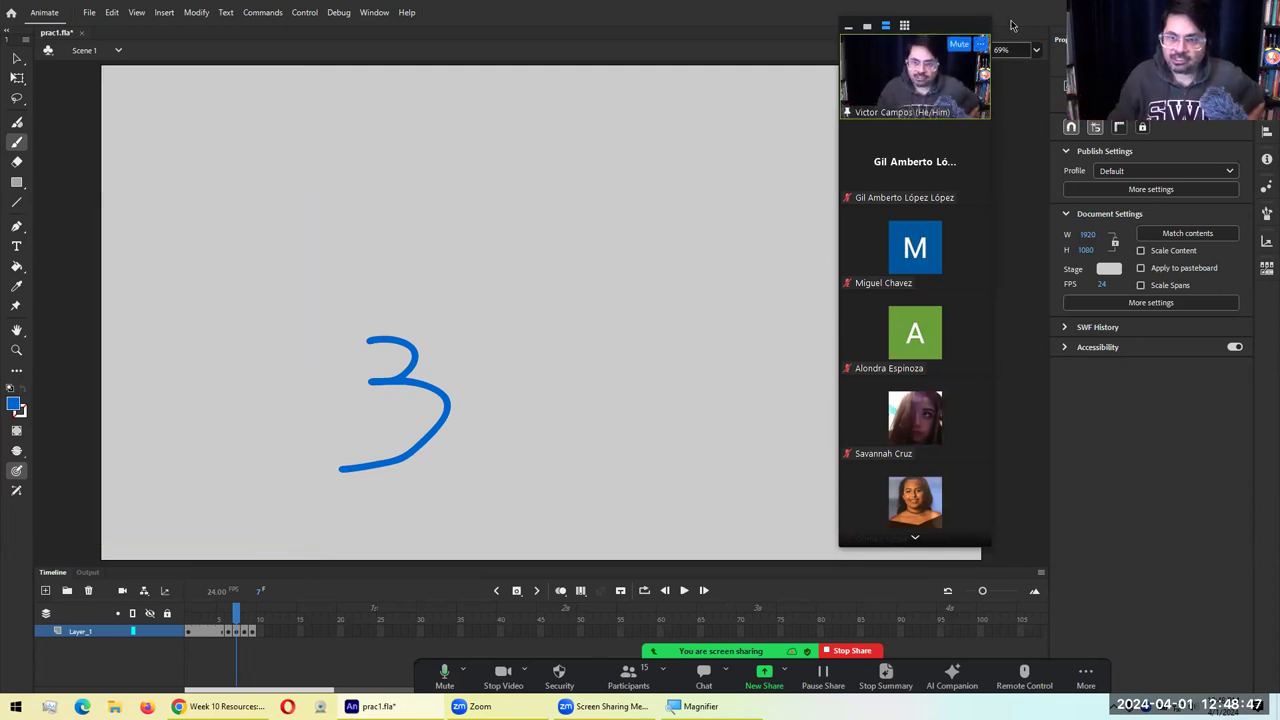
# Check the five-frame hold of numeral 1 in a test movie, close the preview and select frame 5
pyautogui.hotkey('ctrl', 'Return')
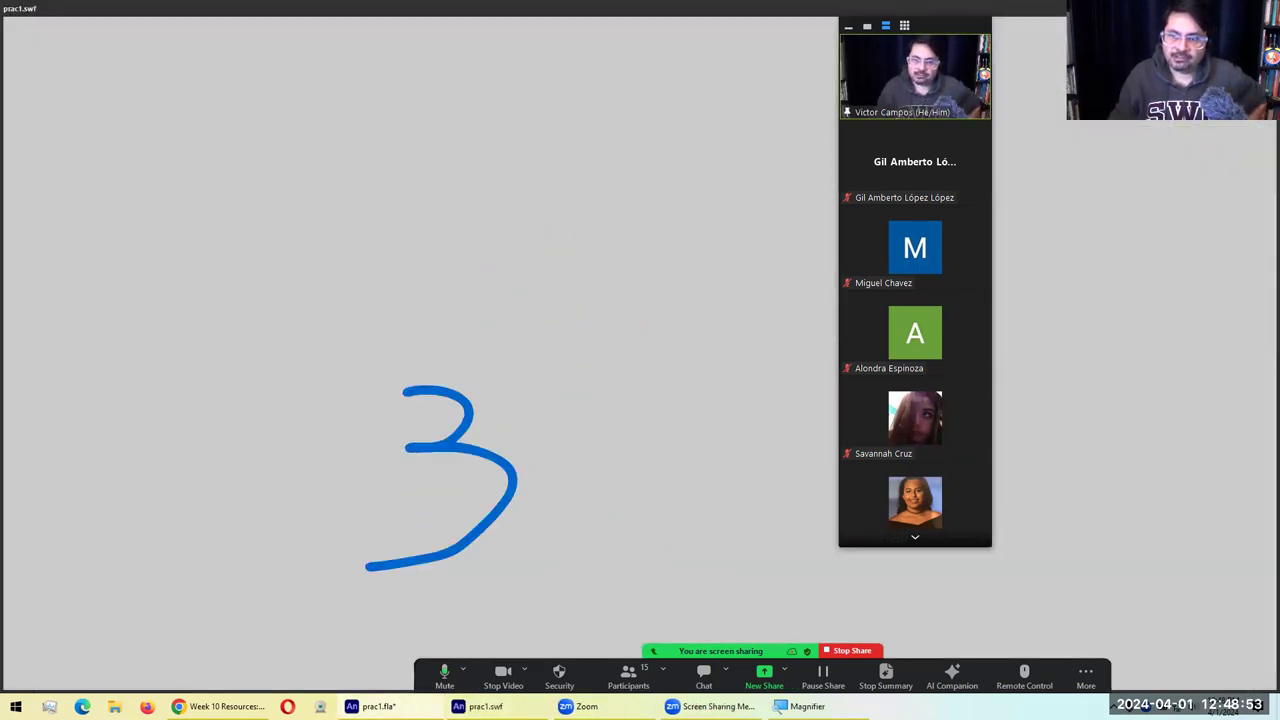
pyautogui.hotkey('ctrl', 'w')
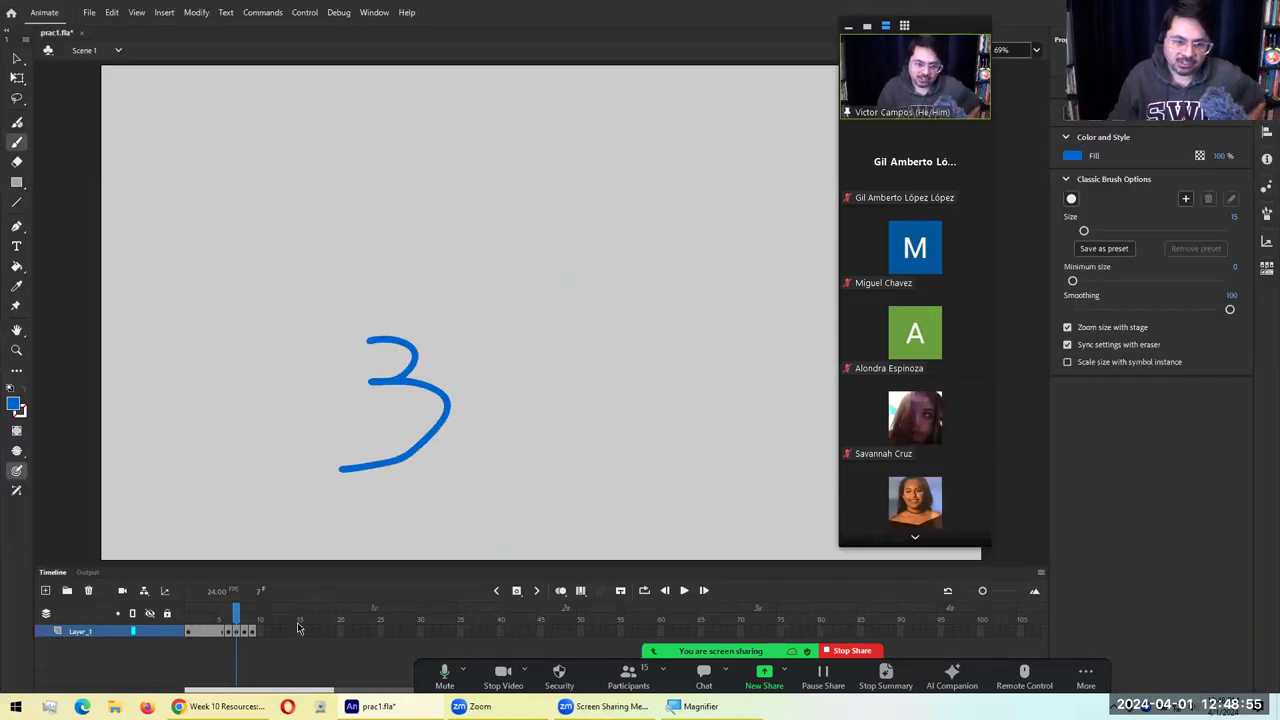
pyautogui.click(224, 632)
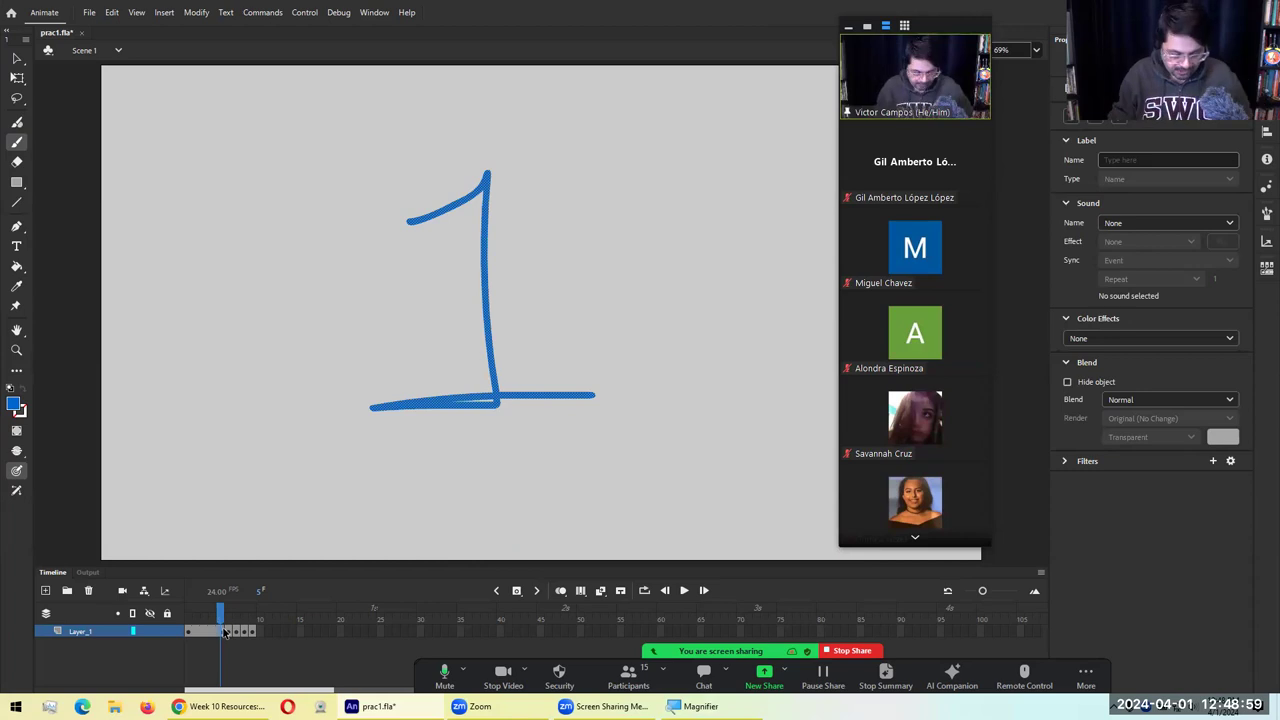
# Switch to Calculator, work out the screen time of five frames (5 ÷ 24) and one frame (1 ÷ 24), and close it
pyautogui.press('super')
pyautogui.write('ca')
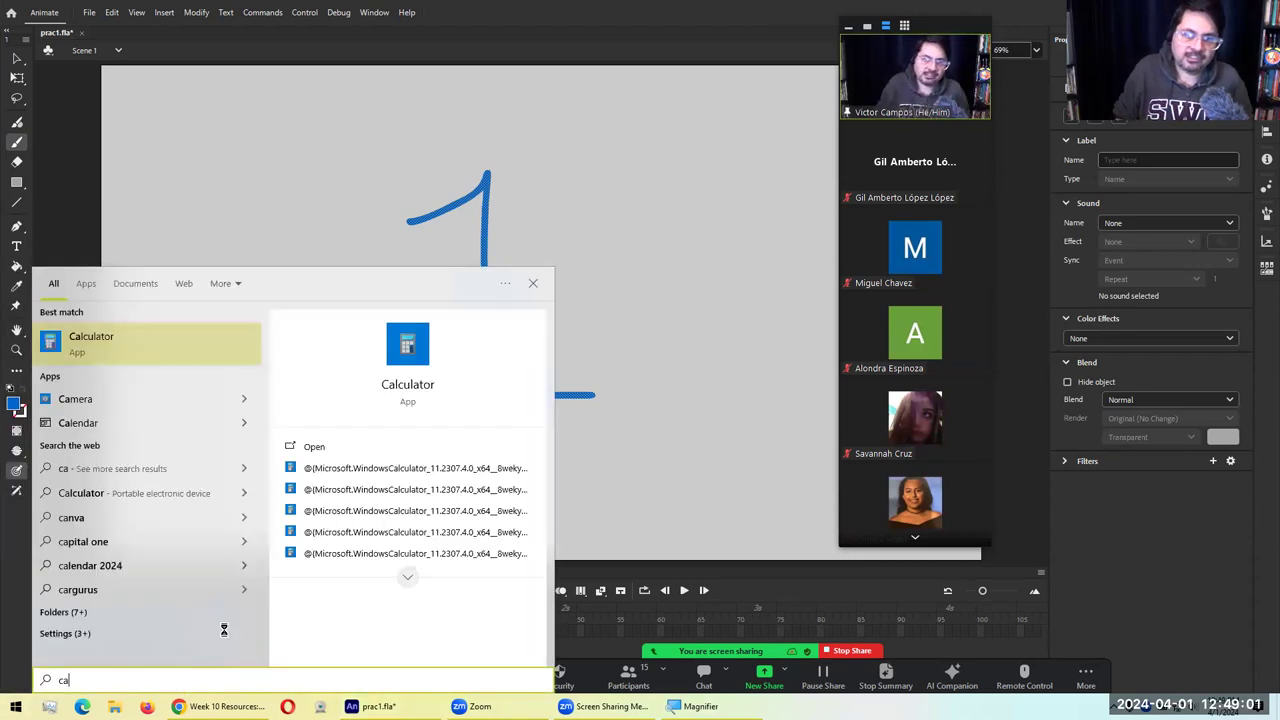
pyautogui.press('Return')
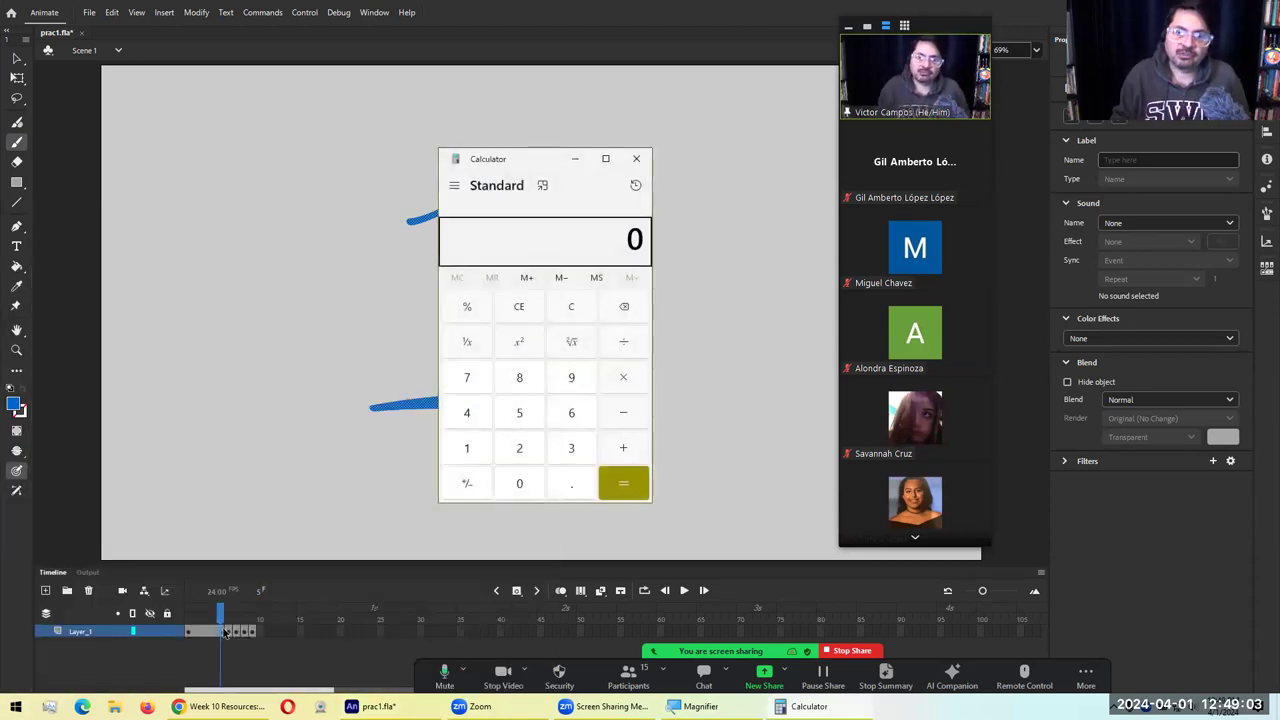
pyautogui.write('5/24')
pyautogui.press('Return')
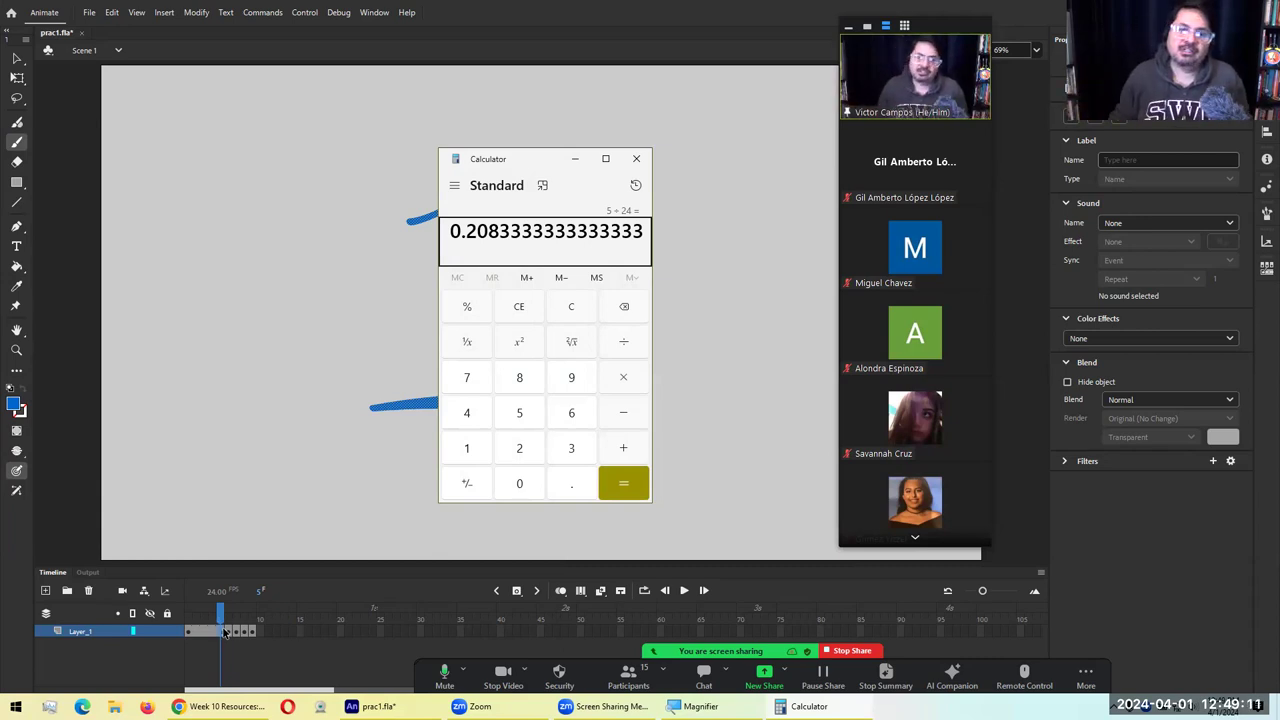
pyautogui.write('1')
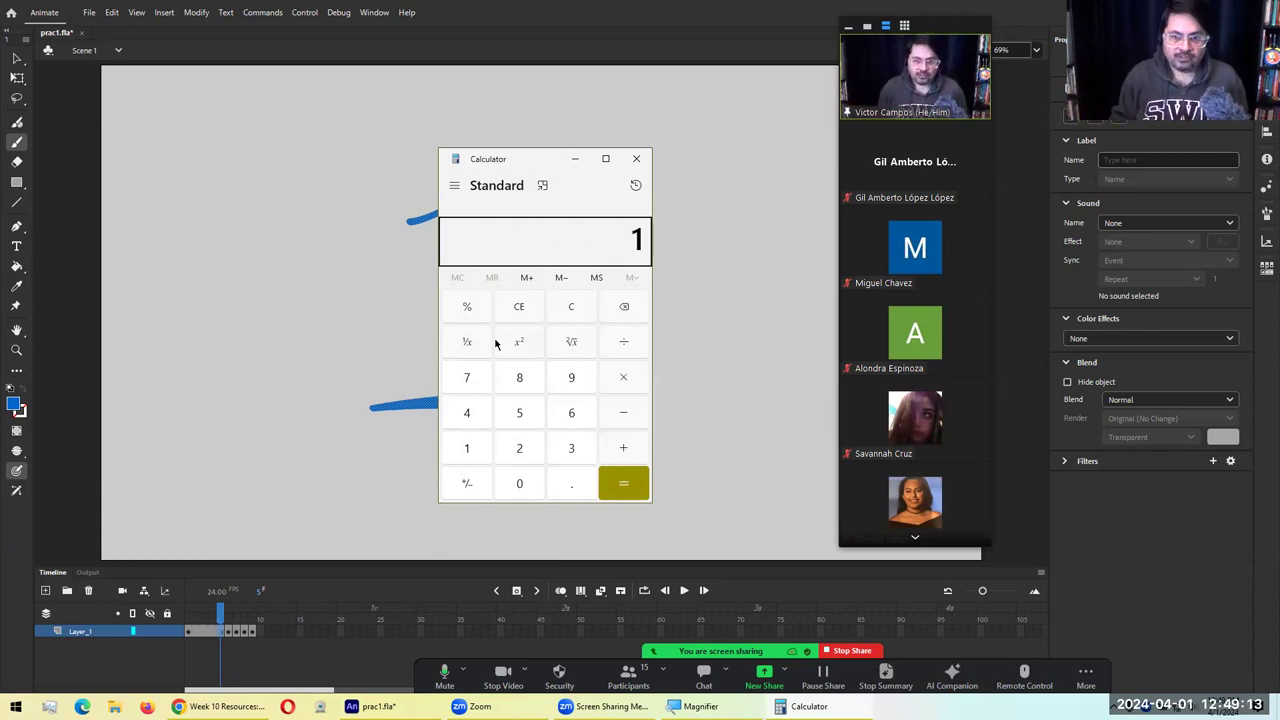
pyautogui.write('/24')
pyautogui.press('Return')
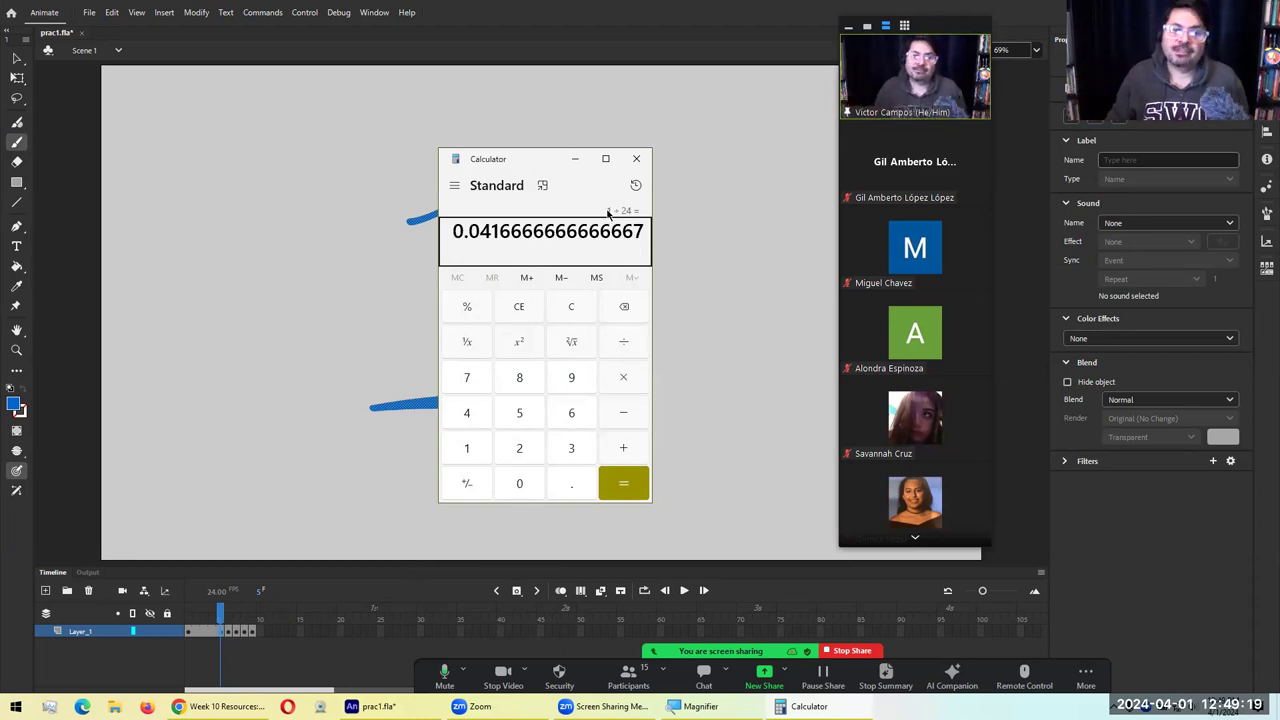
pyautogui.click(635, 160)
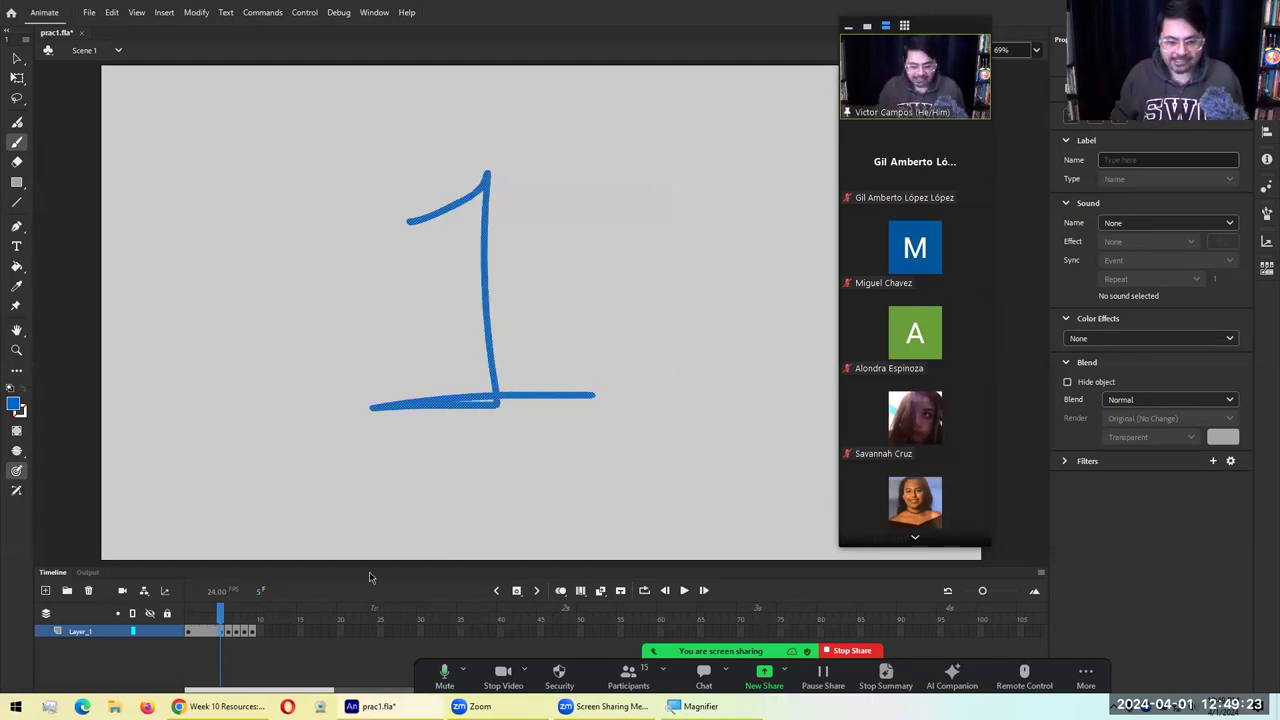
# Insert 19 more frames after keyframe 1 so numeral 1 holds for 24 frames, one full second
pyautogui.moveTo(220, 632); pyautogui.dragTo(187, 632)
pyautogui.press('F5')
pyautogui.press('F5')
pyautogui.press('F5')
pyautogui.press('F5')
pyautogui.press('F5')
pyautogui.press('F5')
pyautogui.press('F5')
pyautogui.press('F5')
pyautogui.press('F5')
pyautogui.press('F5')
pyautogui.press('F5')
pyautogui.press('F5')
pyautogui.press('F5')
pyautogui.press('F5')
pyautogui.press('F5')
pyautogui.press('F5')
pyautogui.press('F5')
pyautogui.press('F5')
pyautogui.press('F5')
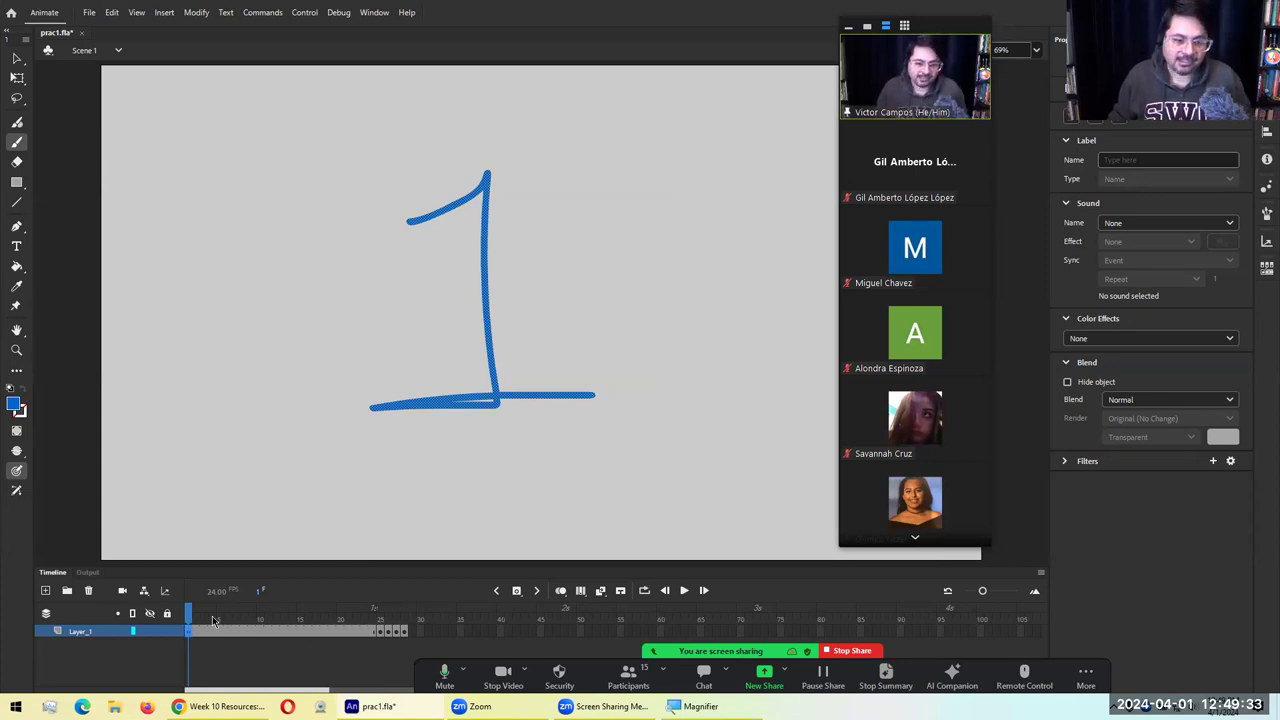
# Scrub the playhead from frame 1 to numeral 2 at frame 25, and check the one-second hold in a test movie
pyautogui.moveTo(190, 613)
pyautogui.mouseDown()
pyautogui.moveTo(373, 612)
pyautogui.moveTo(186, 612)
pyautogui.mouseUp()
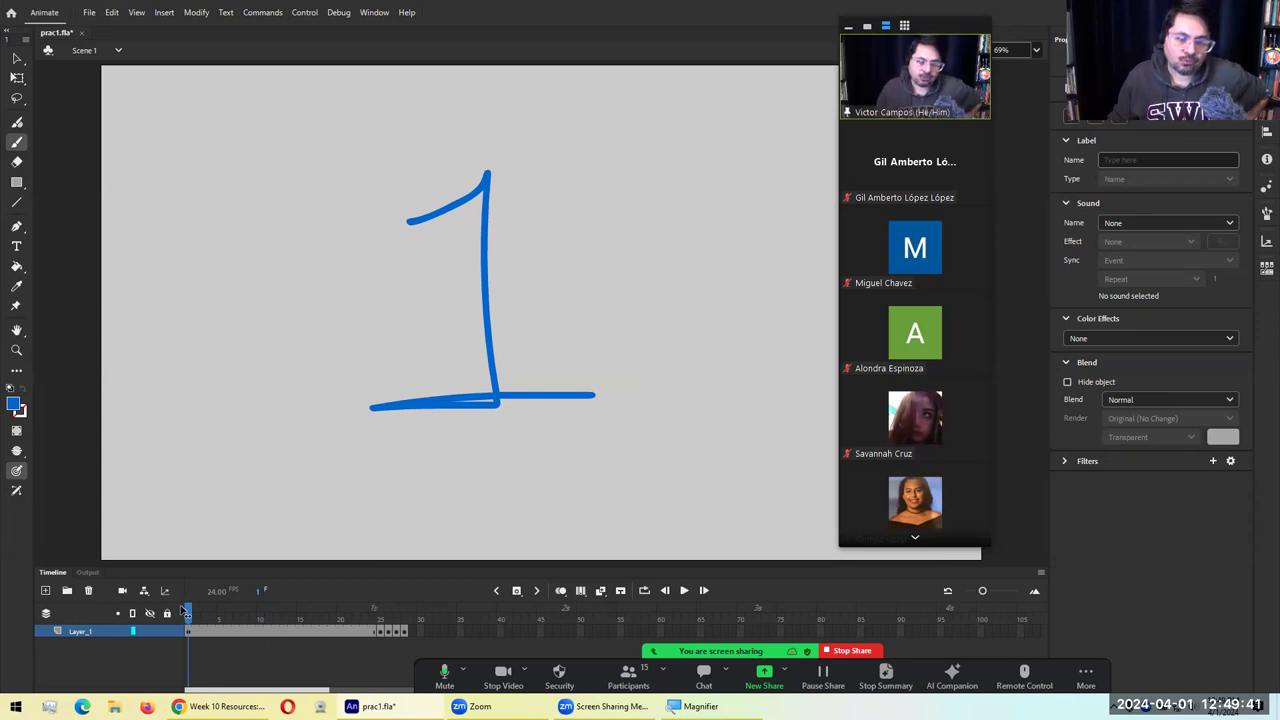
pyautogui.moveTo(186, 612); pyautogui.dragTo(380, 616)
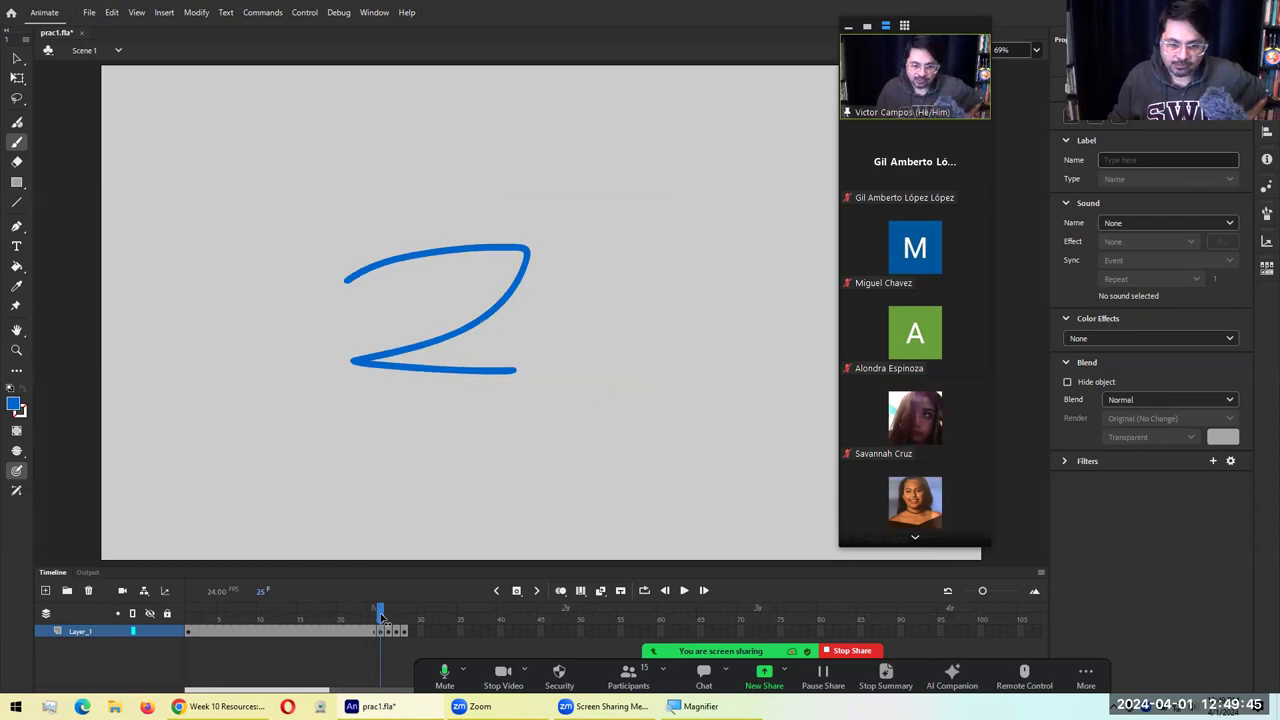
pyautogui.click(558, 535)
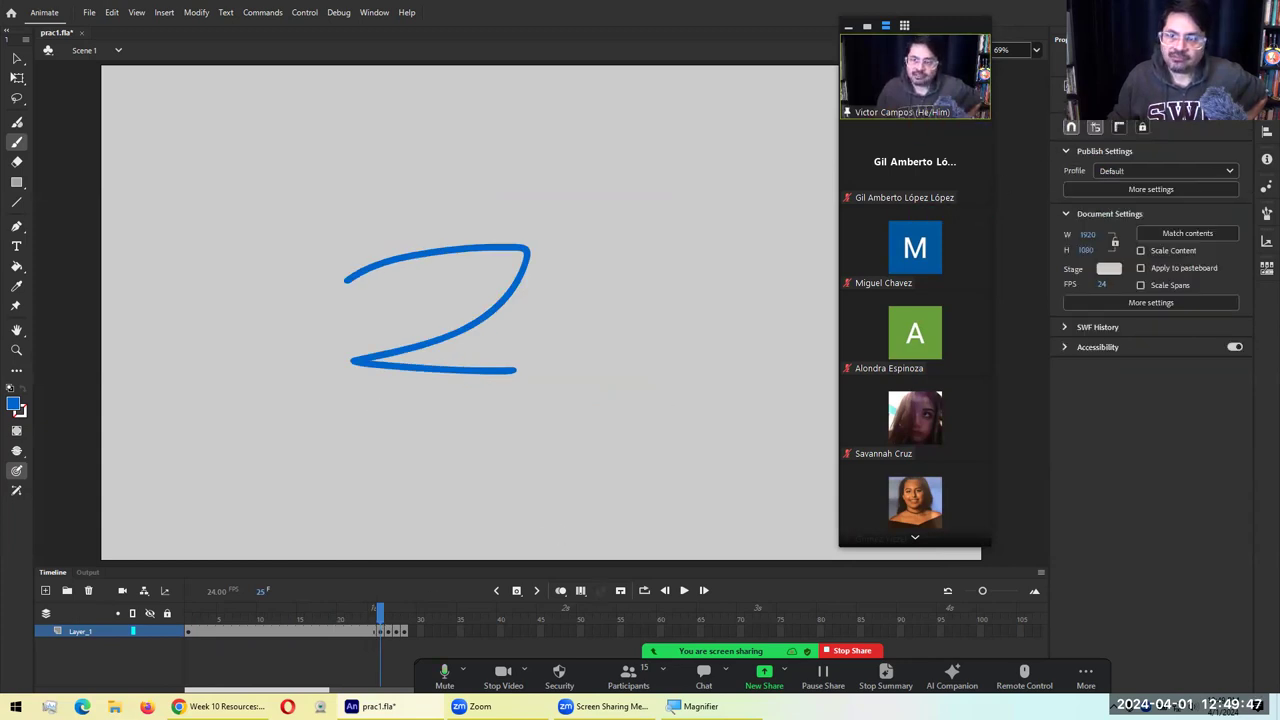
pyautogui.hotkey('ctrl', 'Return')
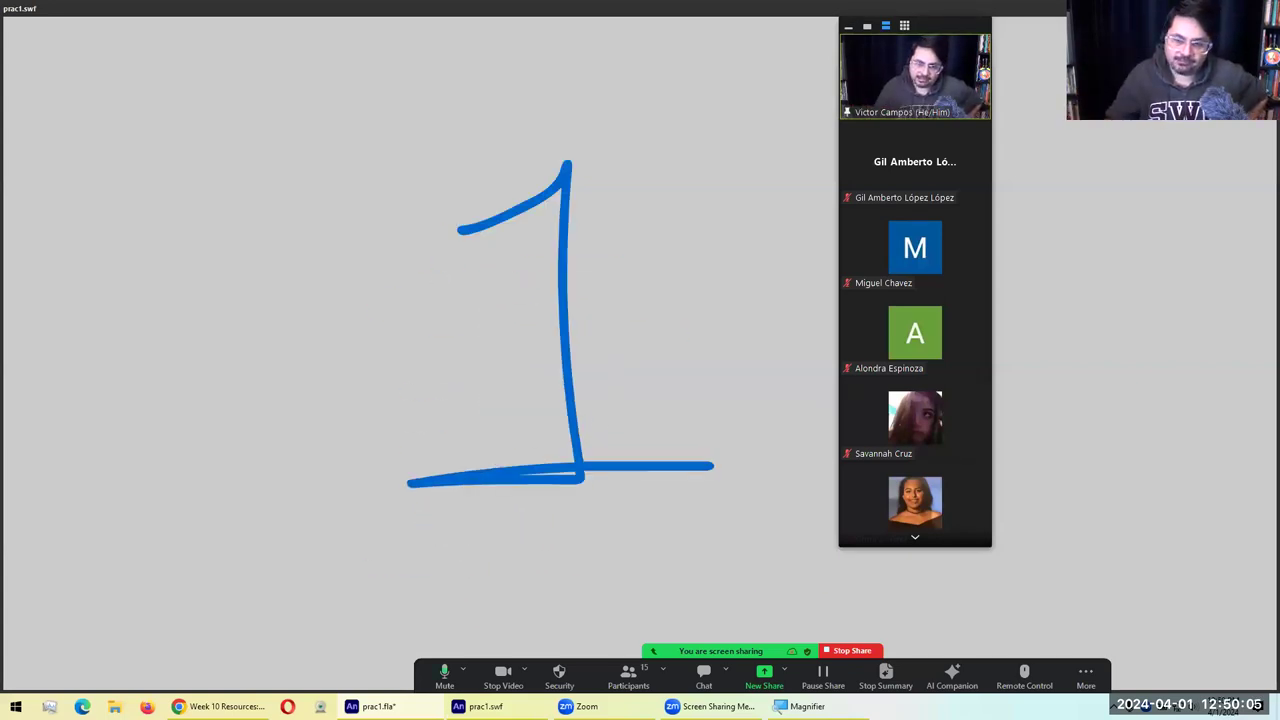
pyautogui.hotkey('ctrl', 'w')
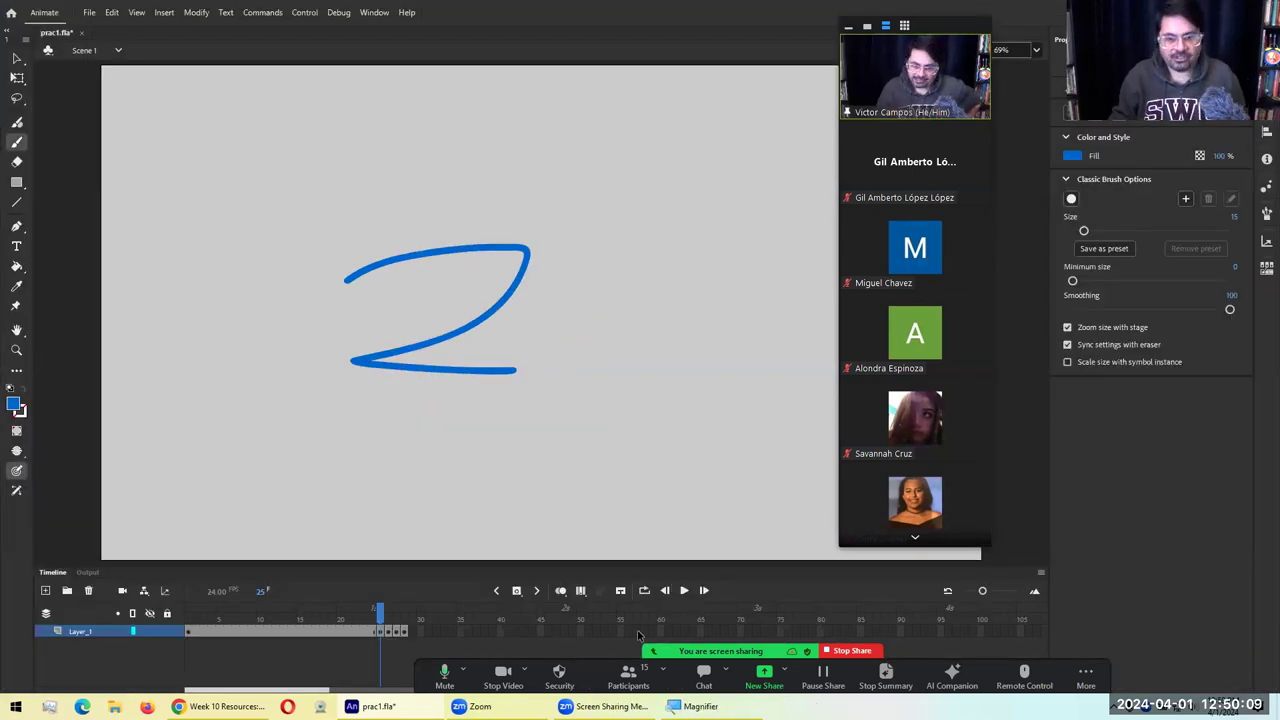
# Switch to Calculator, divide 24 by 2 to find the frame count for half a second, and close it
pyautogui.press('super')
pyautogui.write('calc')
pyautogui.press('Return')
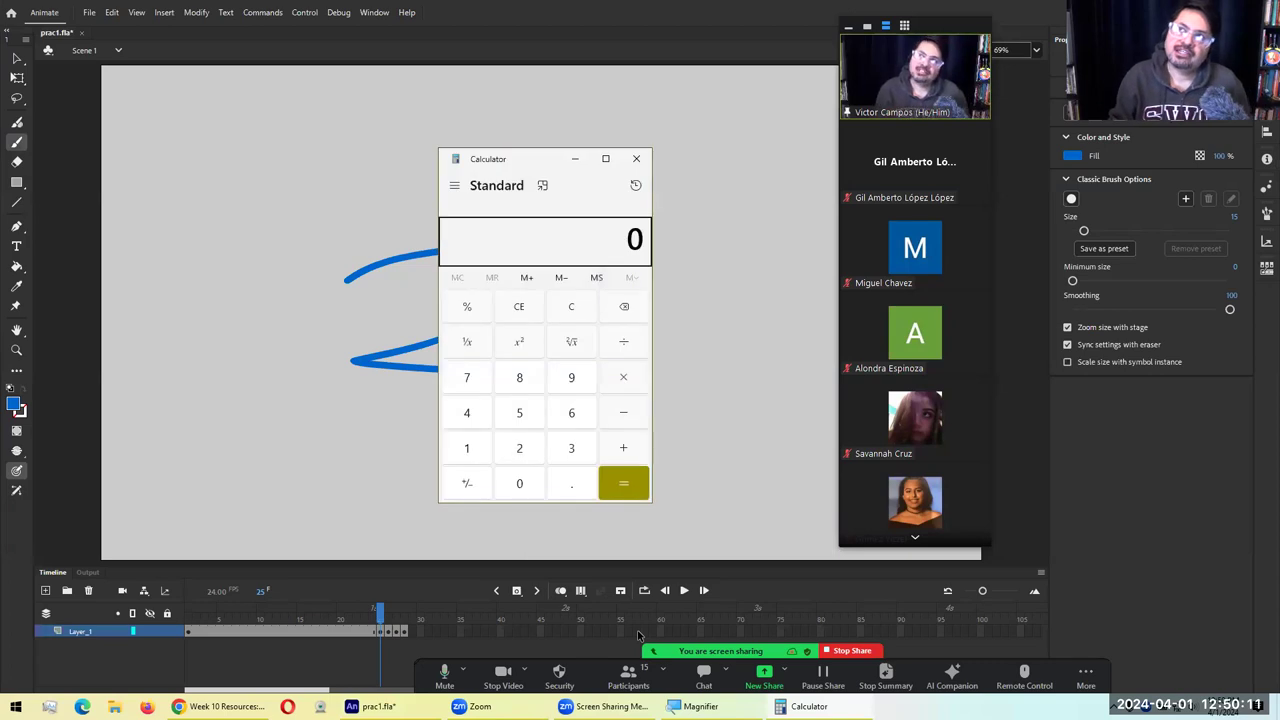
pyautogui.write('24')
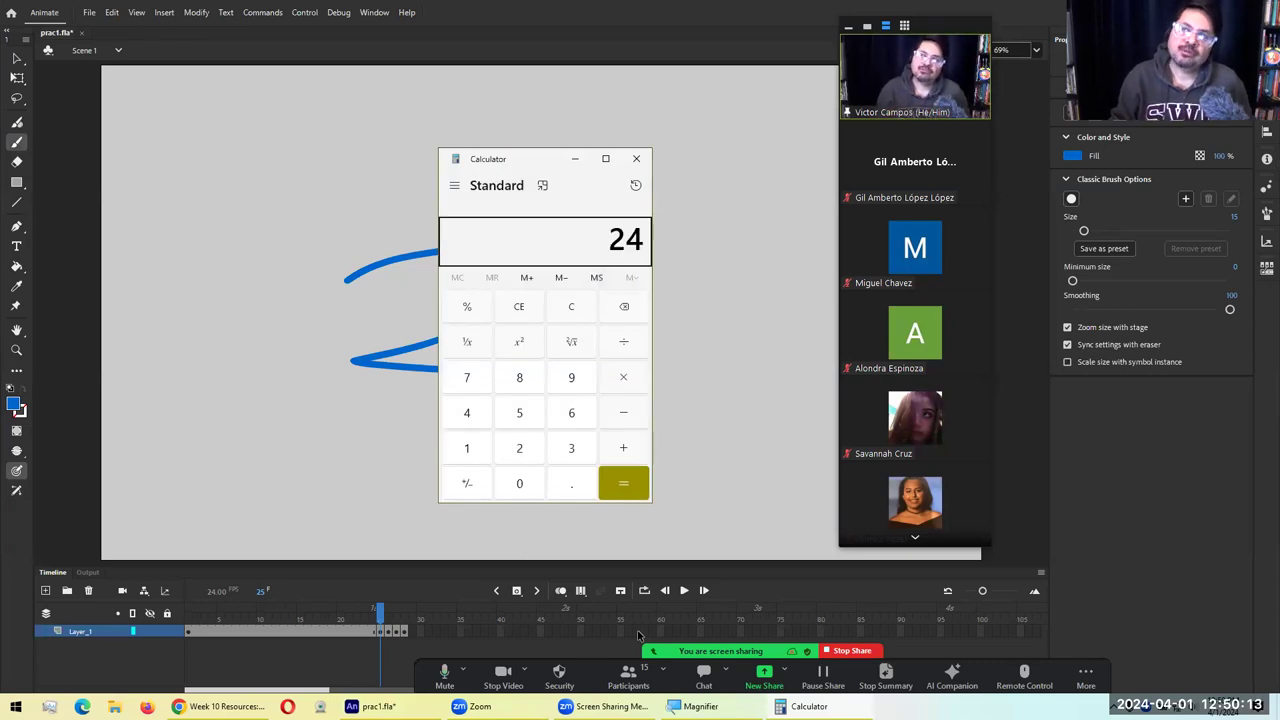
pyautogui.write(' ÷ 2')
pyautogui.press('Return')
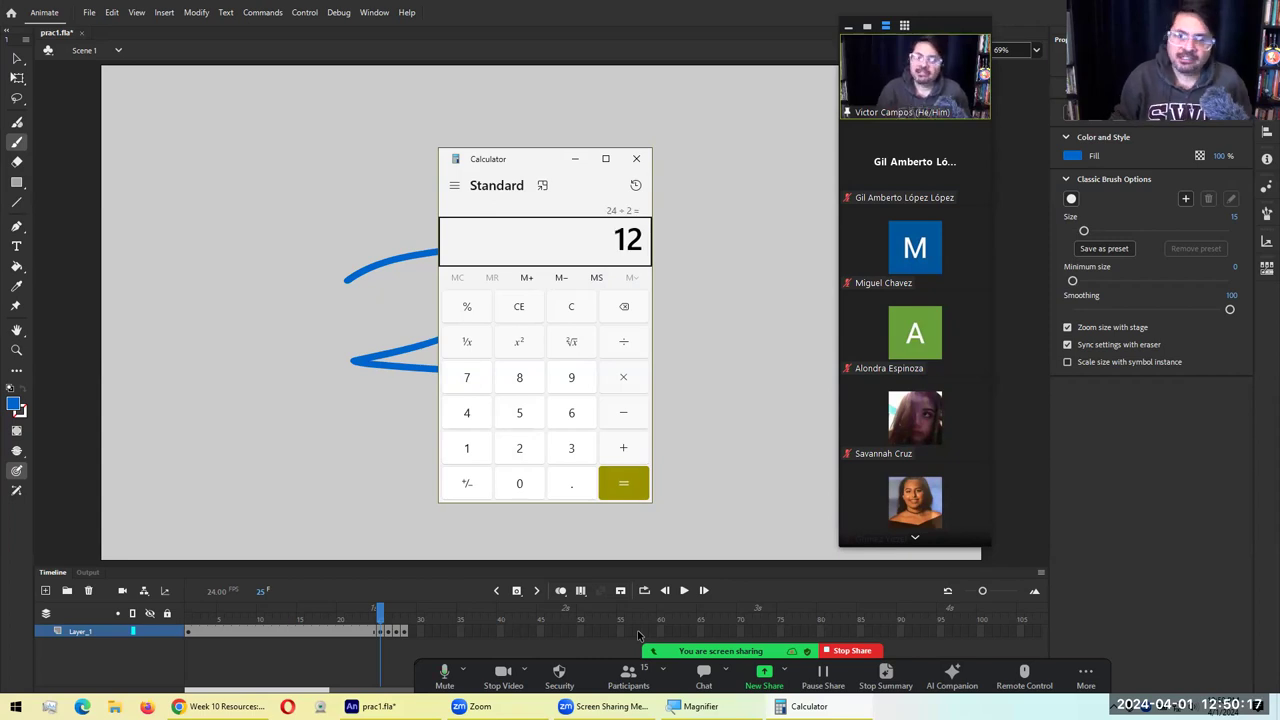
pyautogui.click(638, 157)
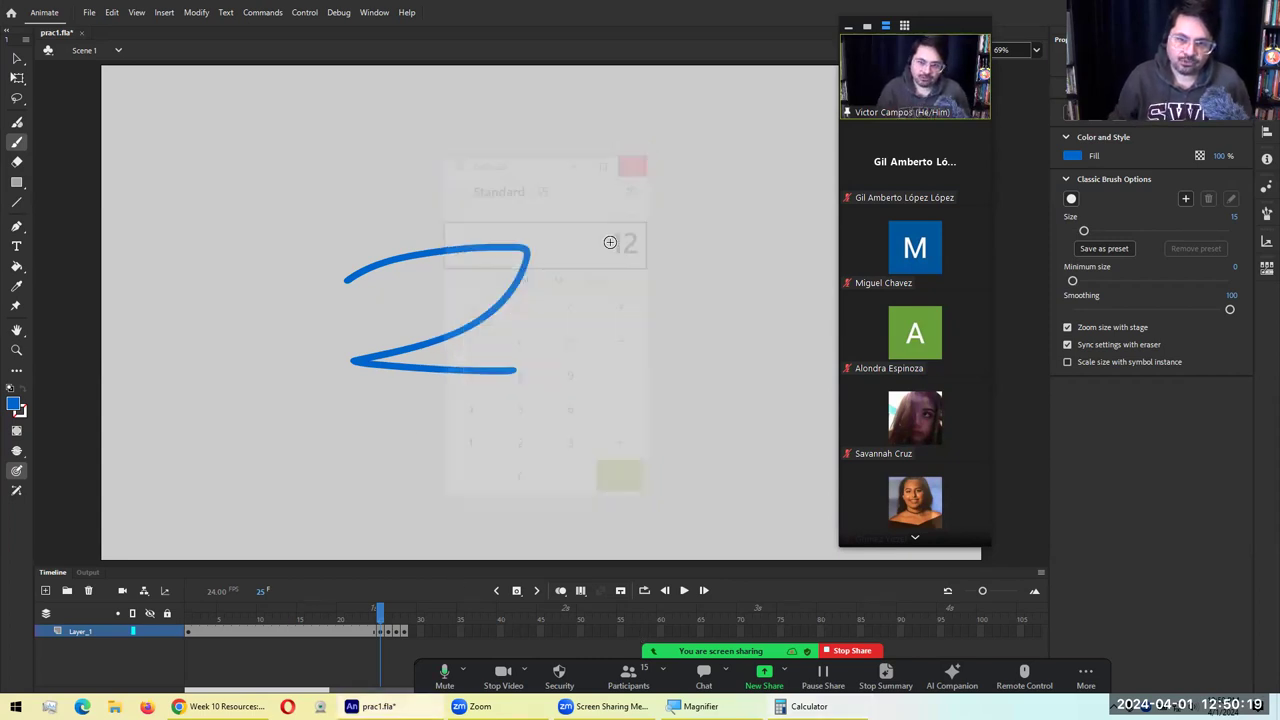
# Go to frame 12 within numeral 1's hold and remove two frames there with Remove Frames
pyautogui.click(259, 629)
pyautogui.moveTo(261, 624); pyautogui.dragTo(275, 621)
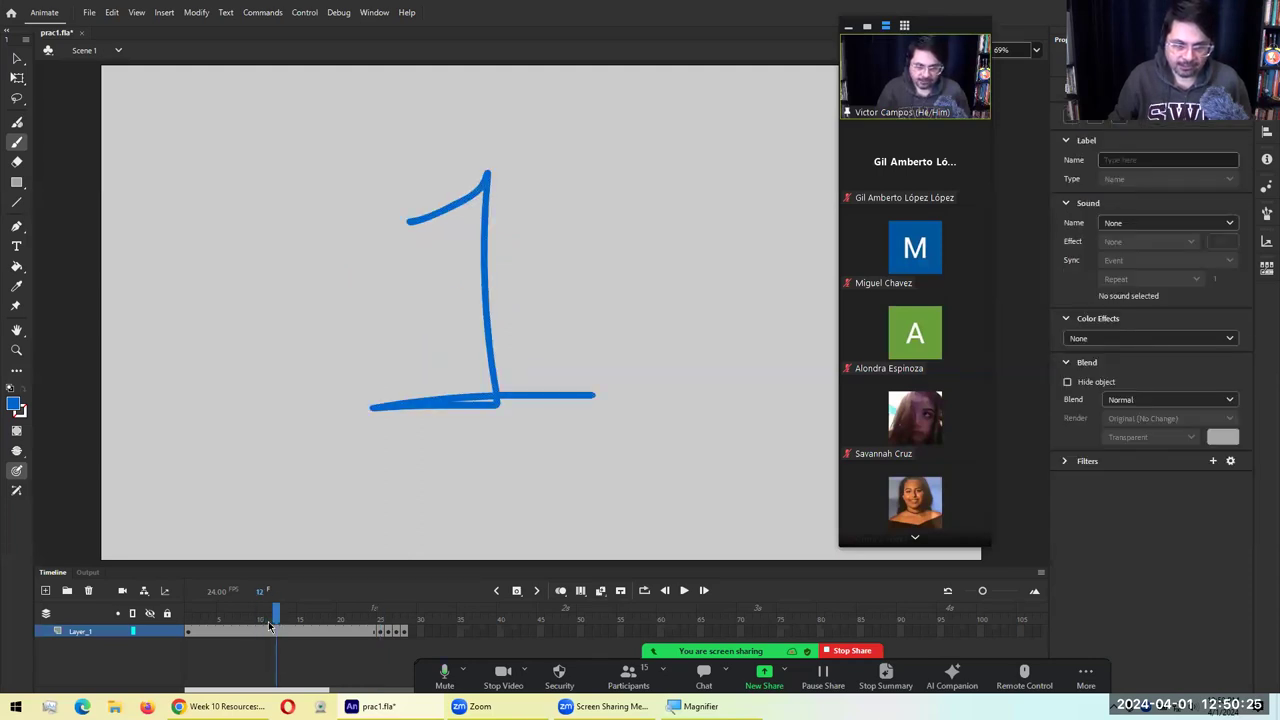
pyautogui.click(256, 645)
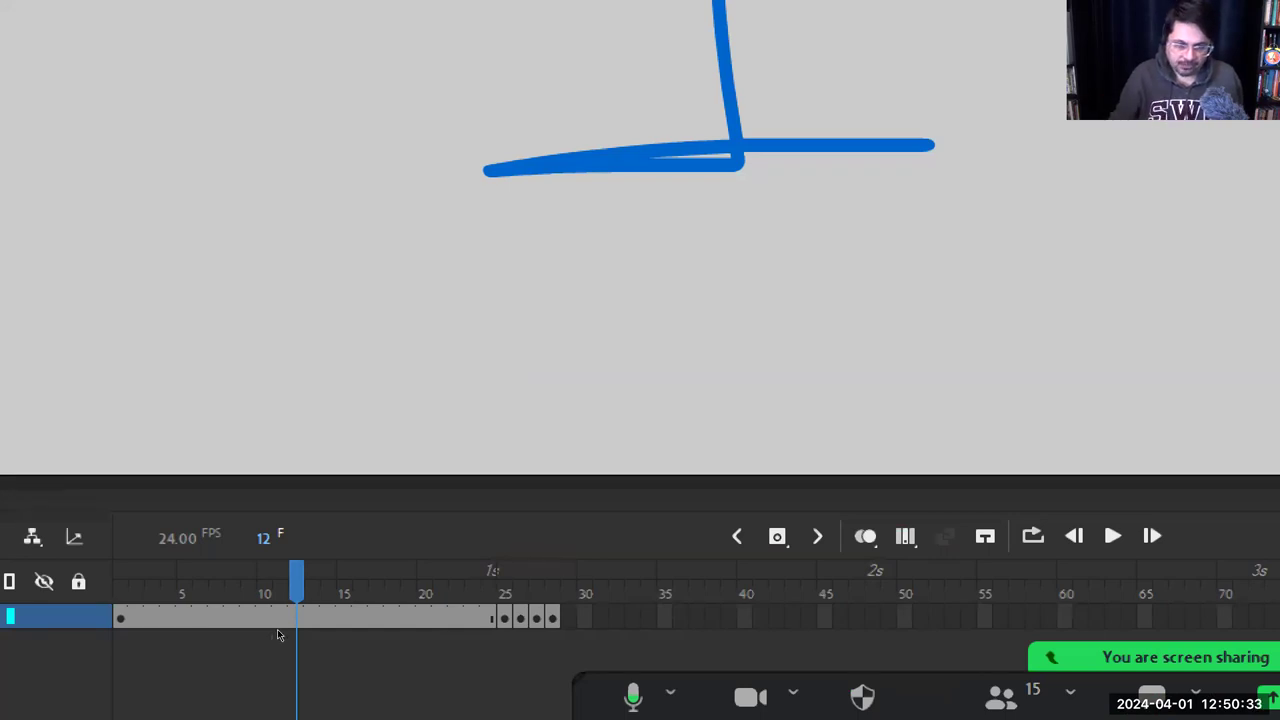
pyautogui.rightClick(277, 629)
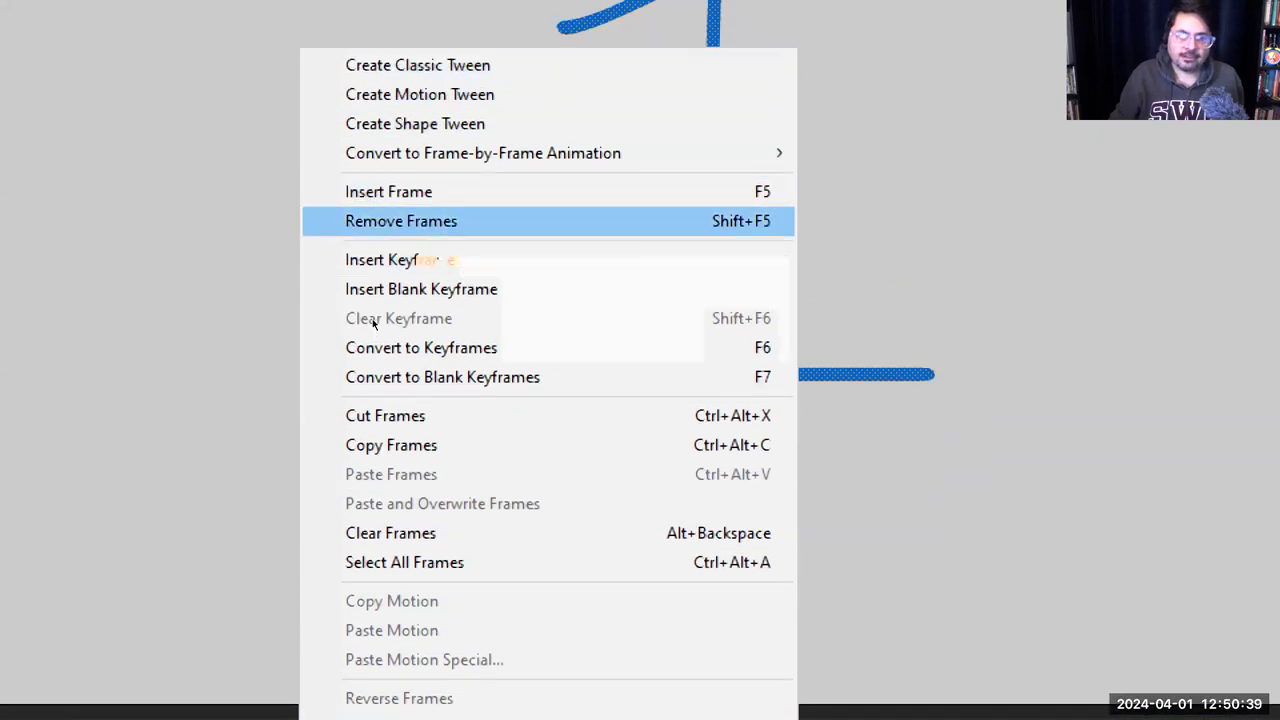
pyautogui.press('Return')
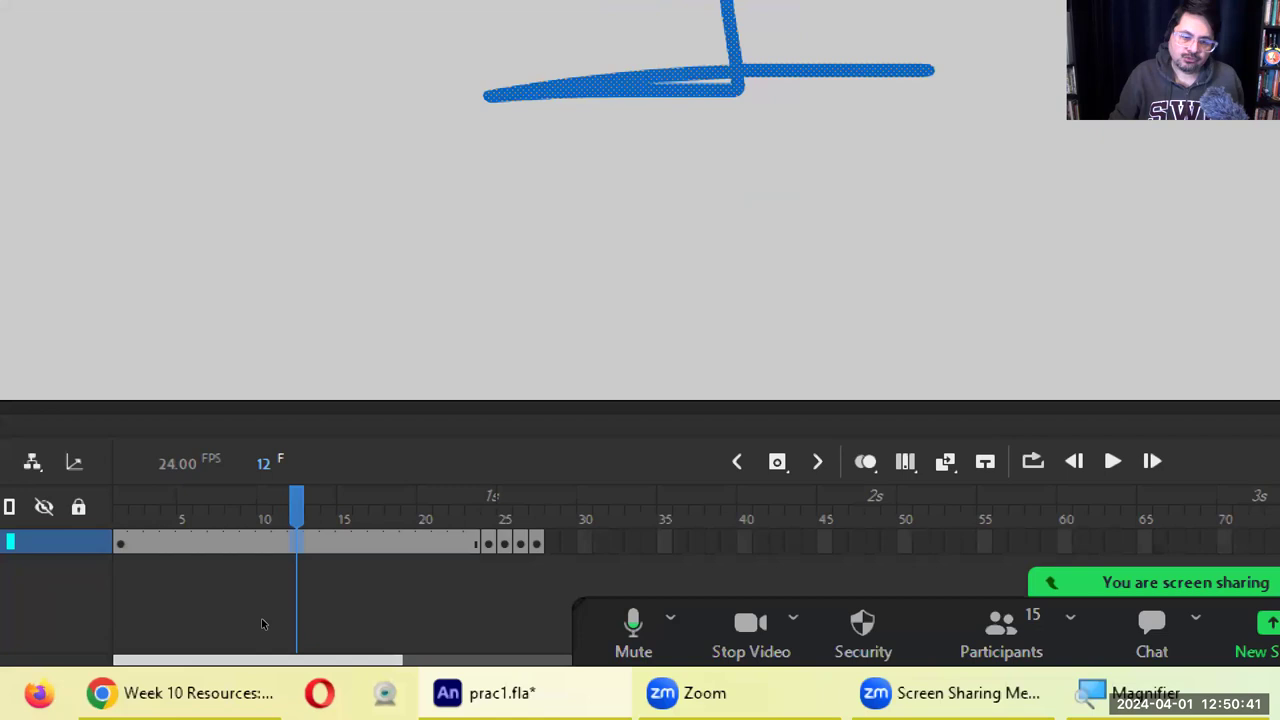
pyautogui.rightClick(290, 610)
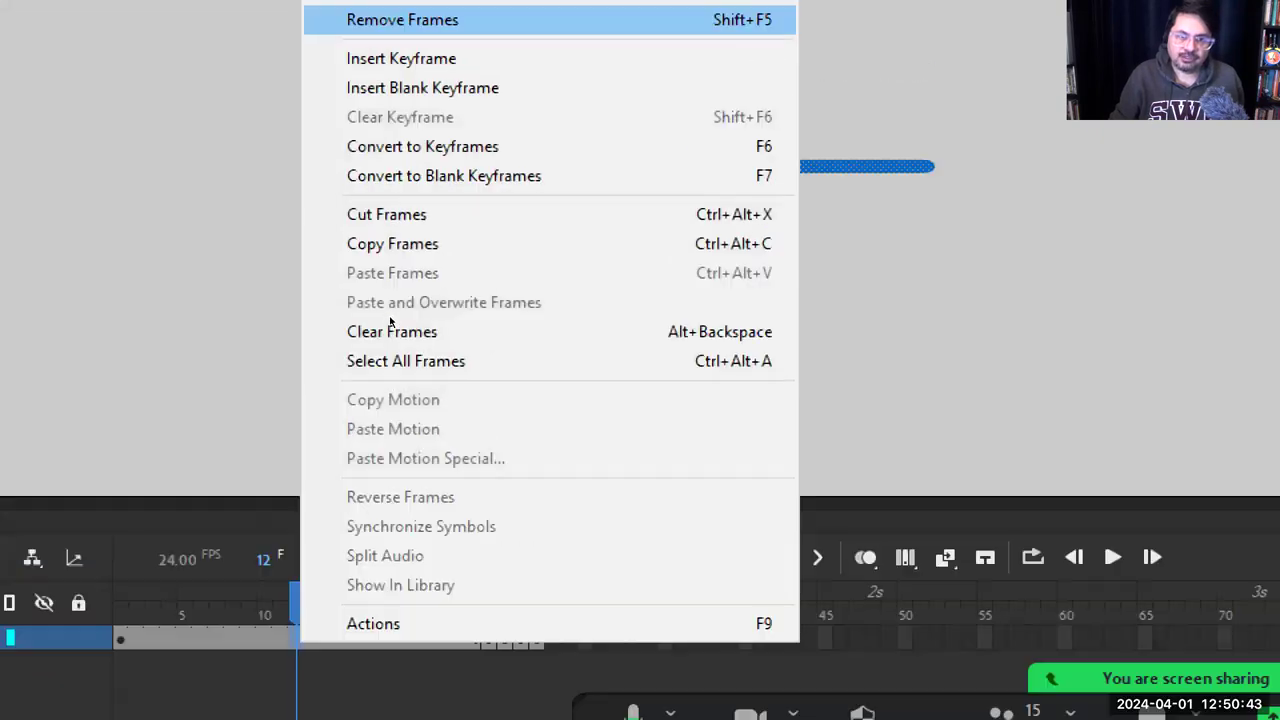
pyautogui.press('Up')
pyautogui.press('Up')
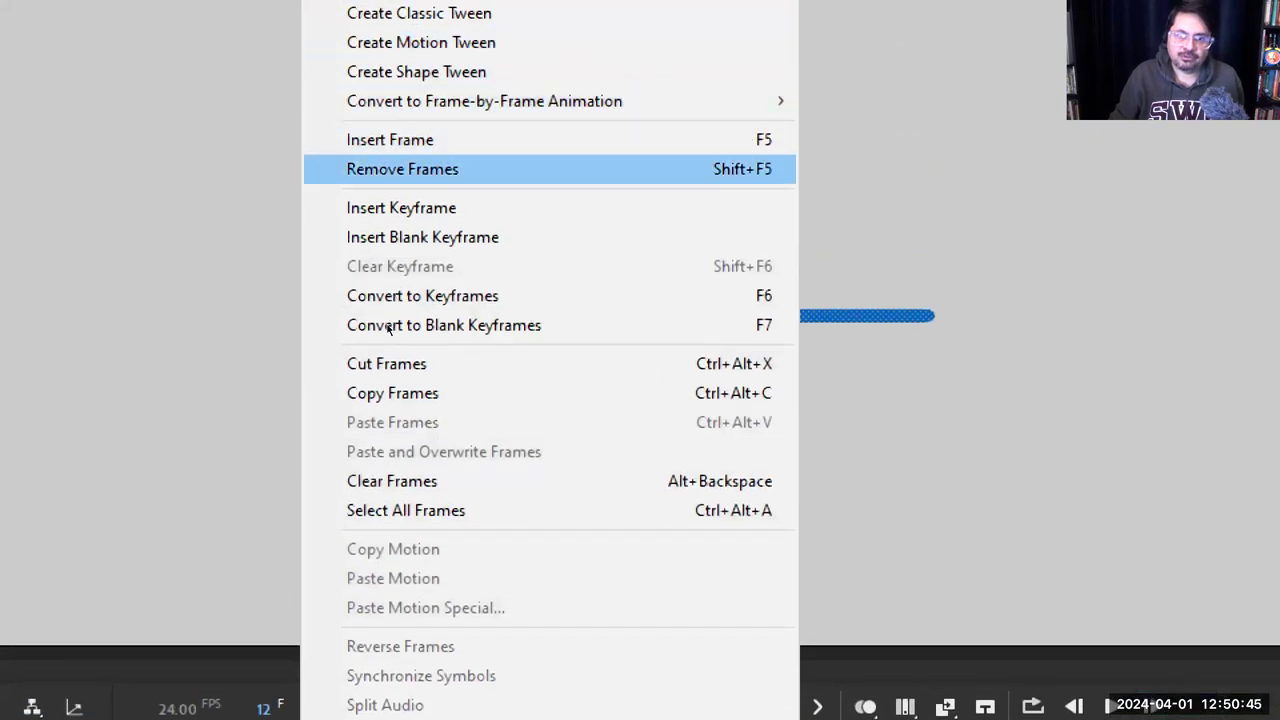
pyautogui.click(389, 325)
pyautogui.rightClick(278, 634)
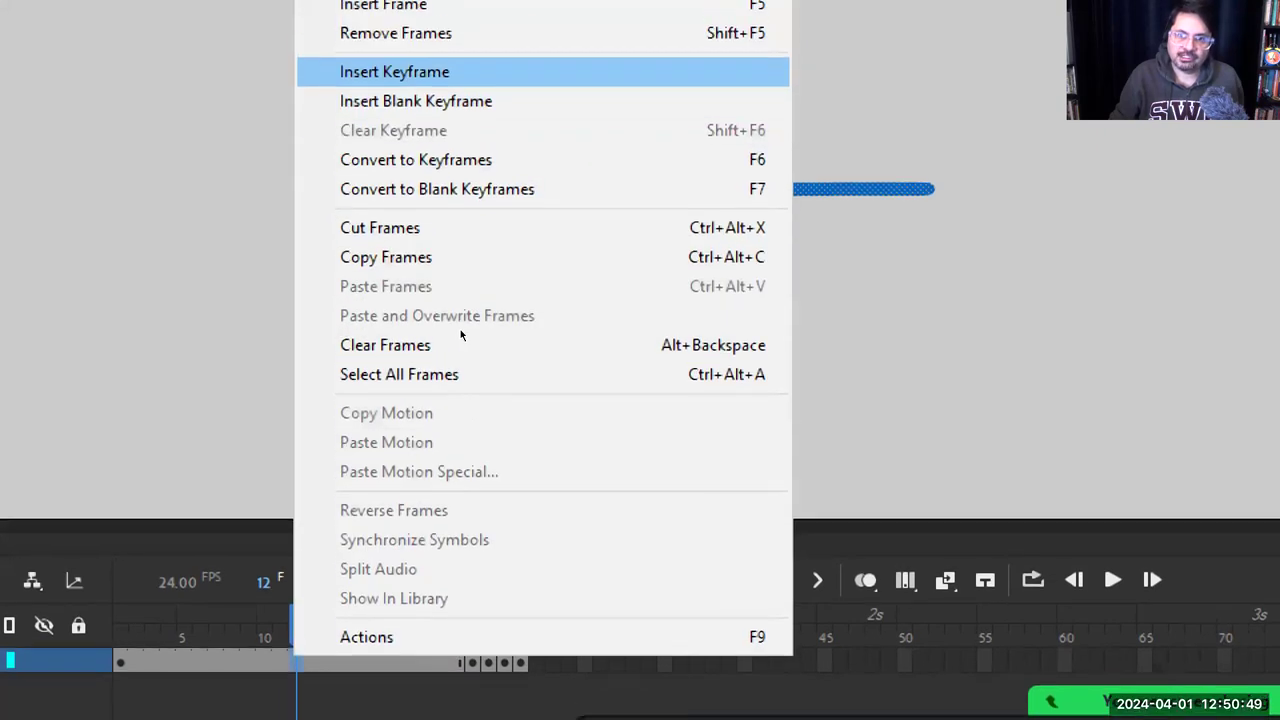
pyautogui.press('Up')
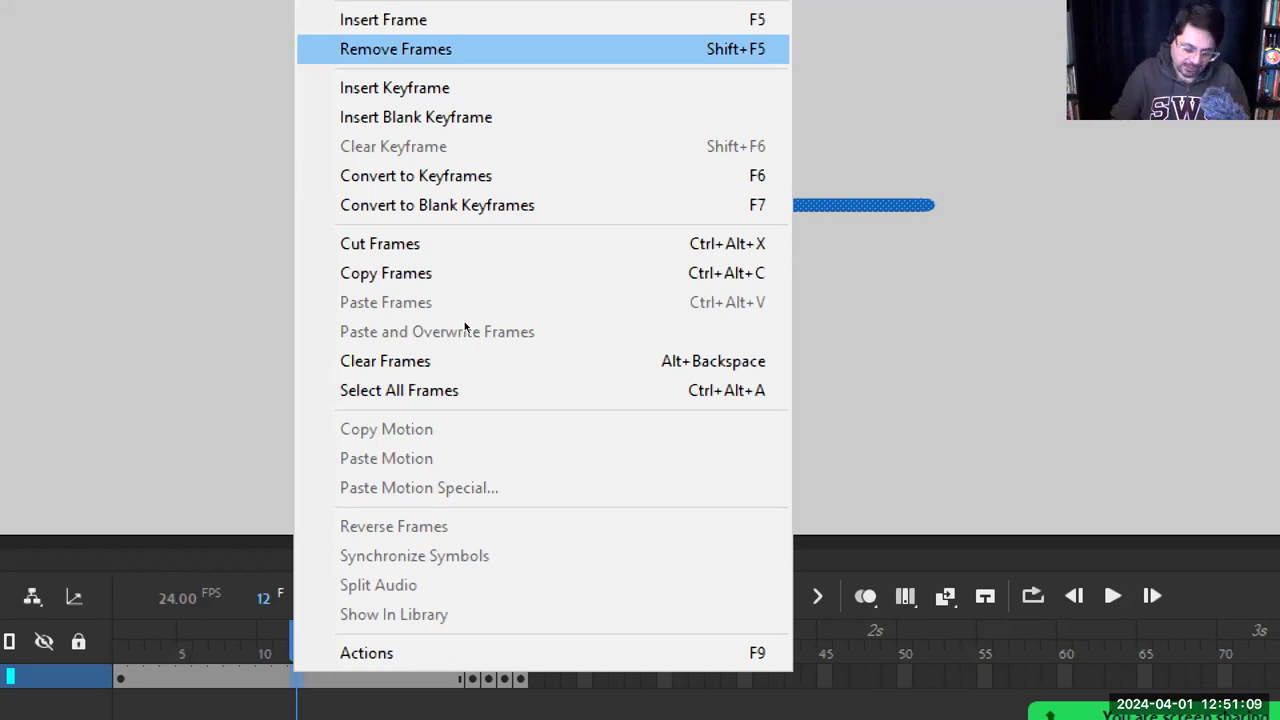
pyautogui.press('Escape')
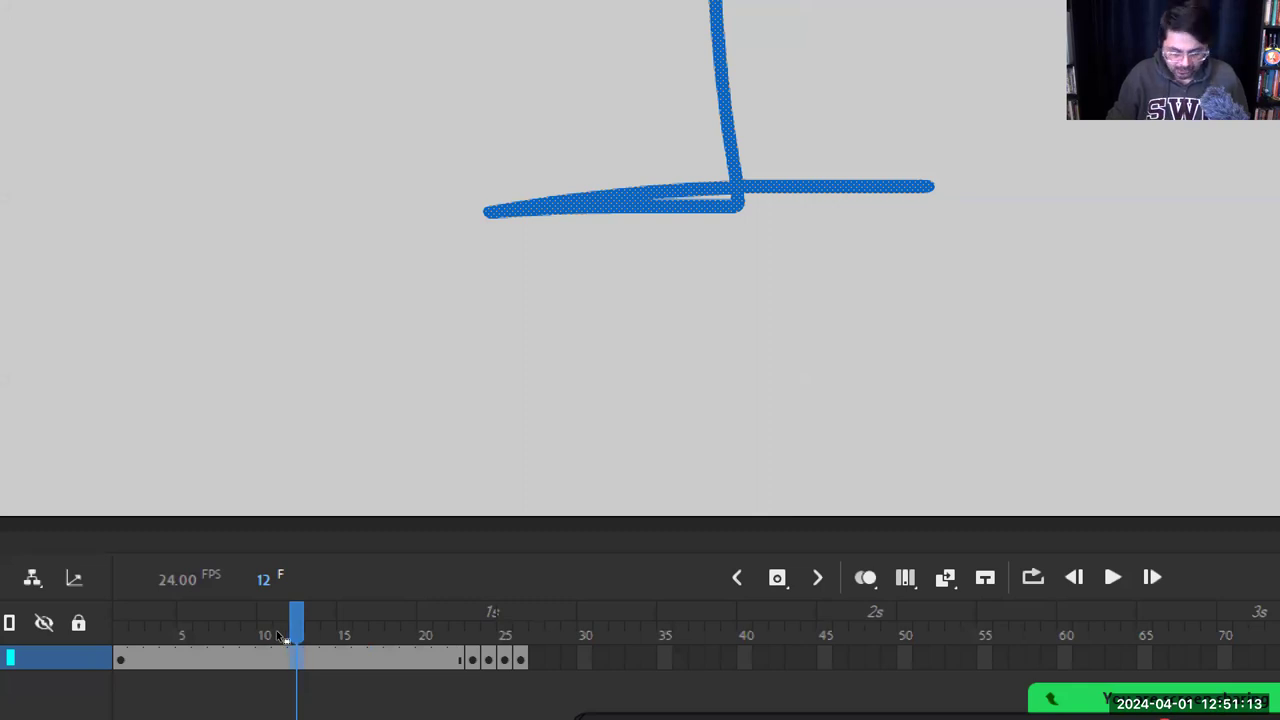
# Remove 11 more frames at frame 12 to shorten numeral 1's hold to 11 frames
pyautogui.hotkey('shift', 'F5')
pyautogui.hotkey('shift', 'F5')
pyautogui.hotkey('shift', 'F5')
pyautogui.hotkey('shift', 'F5')
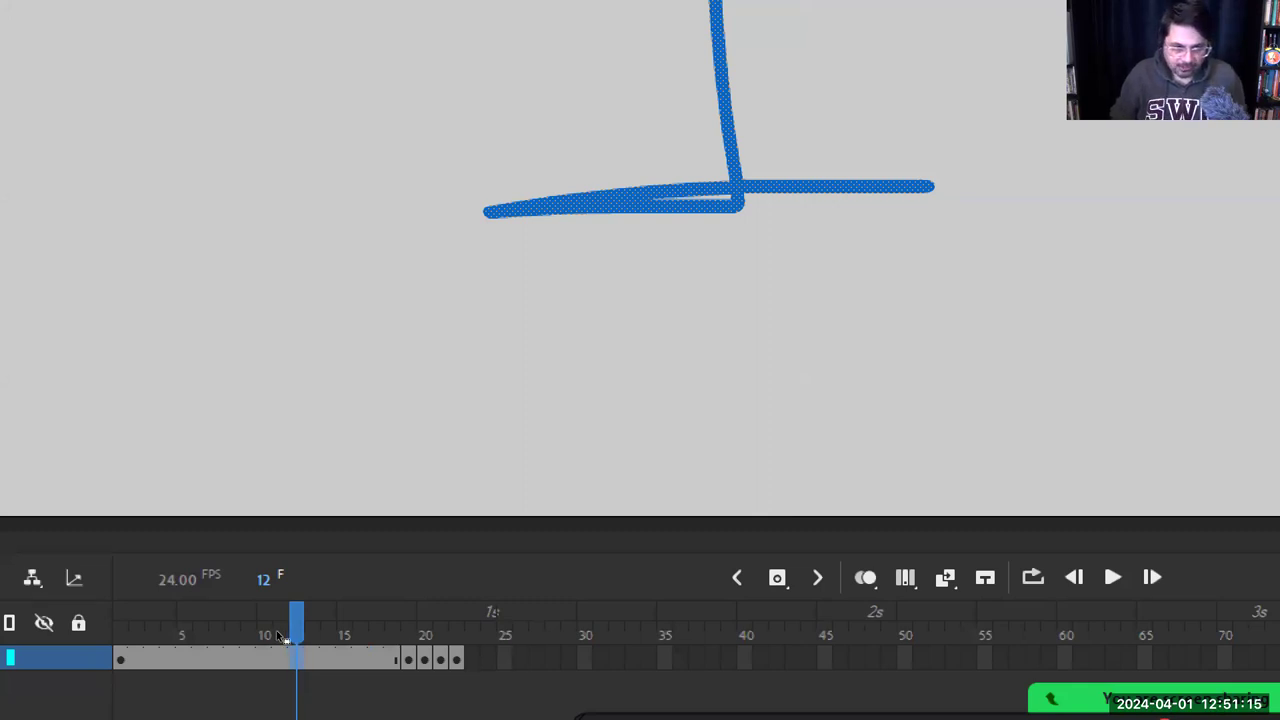
pyautogui.hotkey('shift', 'F5')
pyautogui.hotkey('shift', 'F5')
pyautogui.hotkey('shift', 'F5')
pyautogui.hotkey('shift', 'F5')
pyautogui.hotkey('shift', 'F5')
pyautogui.hotkey('shift', 'F5')
pyautogui.hotkey('shift', 'F5')
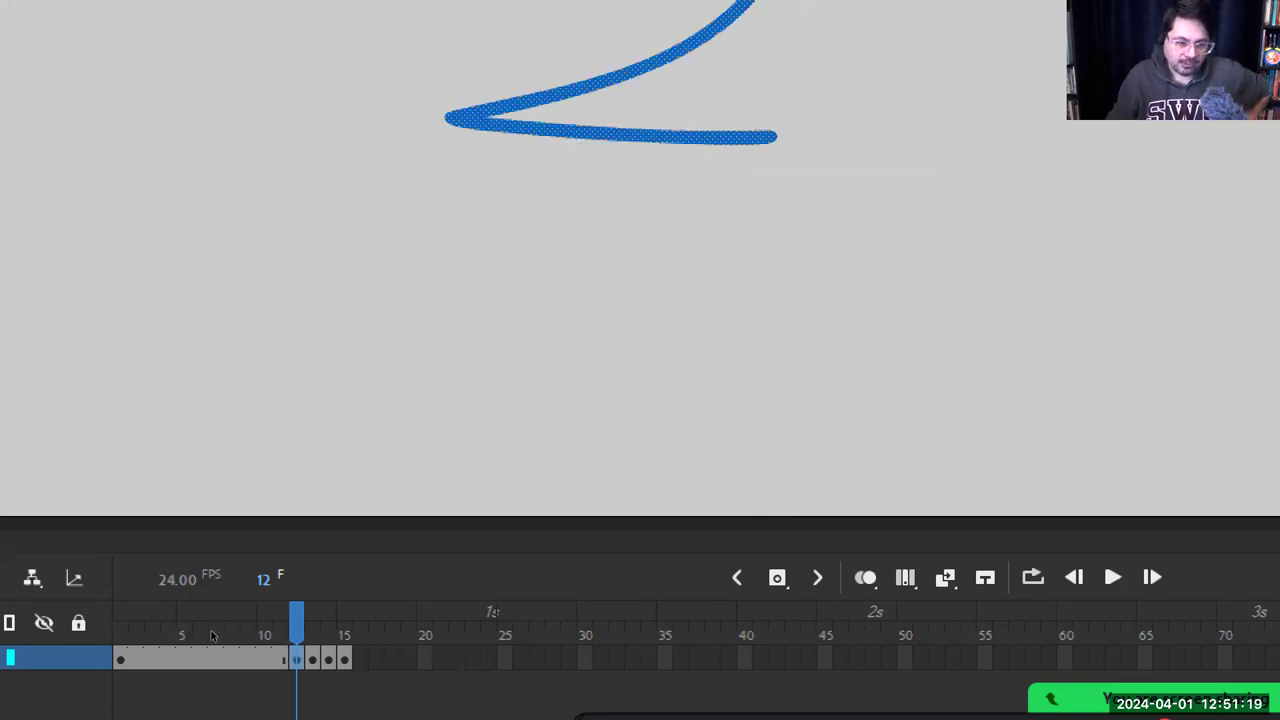
# Check numeral 1's span from frame 1 to 11, and insert one frame so it holds for 12 frames, half a second
pyautogui.hotkey('shift', ',')
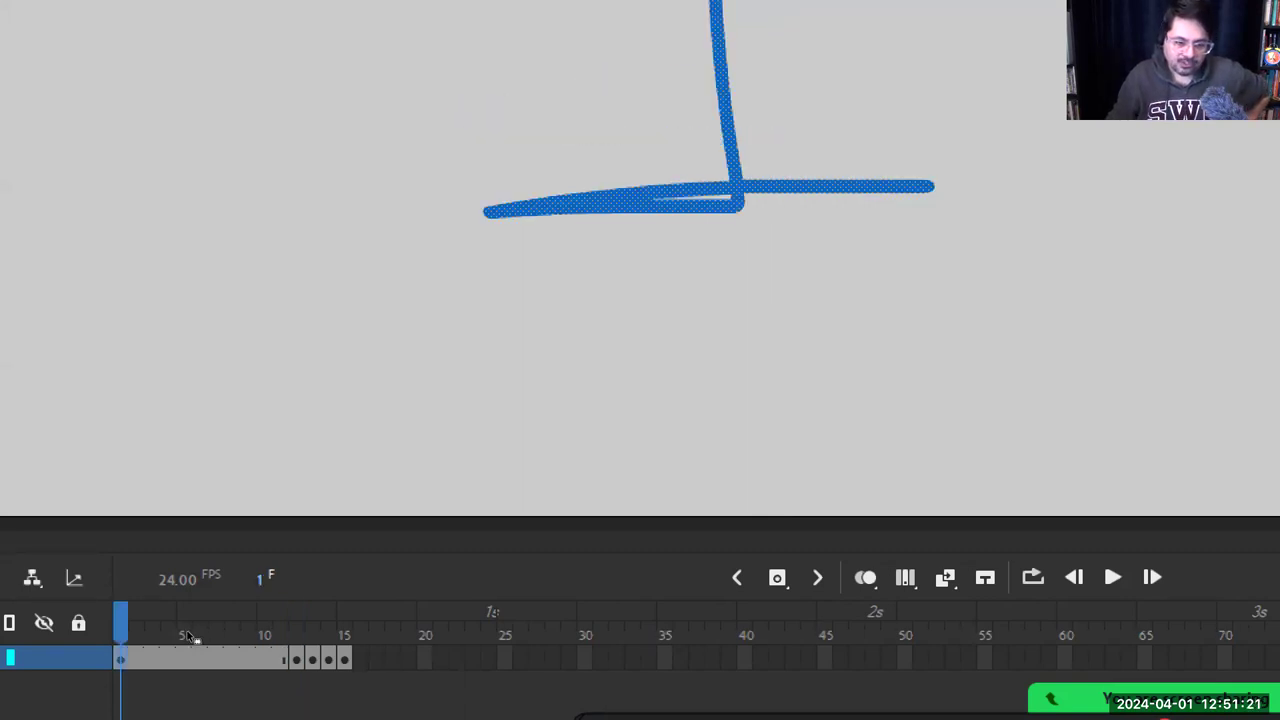
pyautogui.moveTo(248, 612); pyautogui.dragTo(266, 612)
pyautogui.press('.')
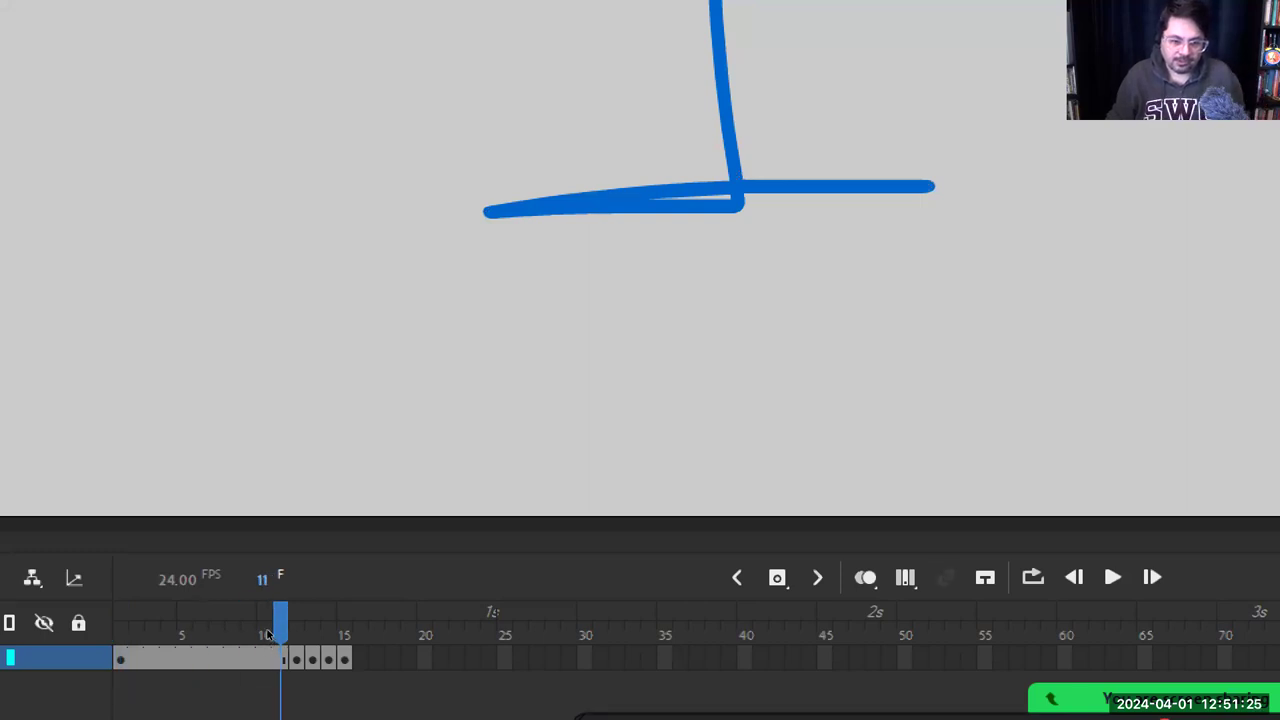
pyautogui.press('F5')
pyautogui.press('.')
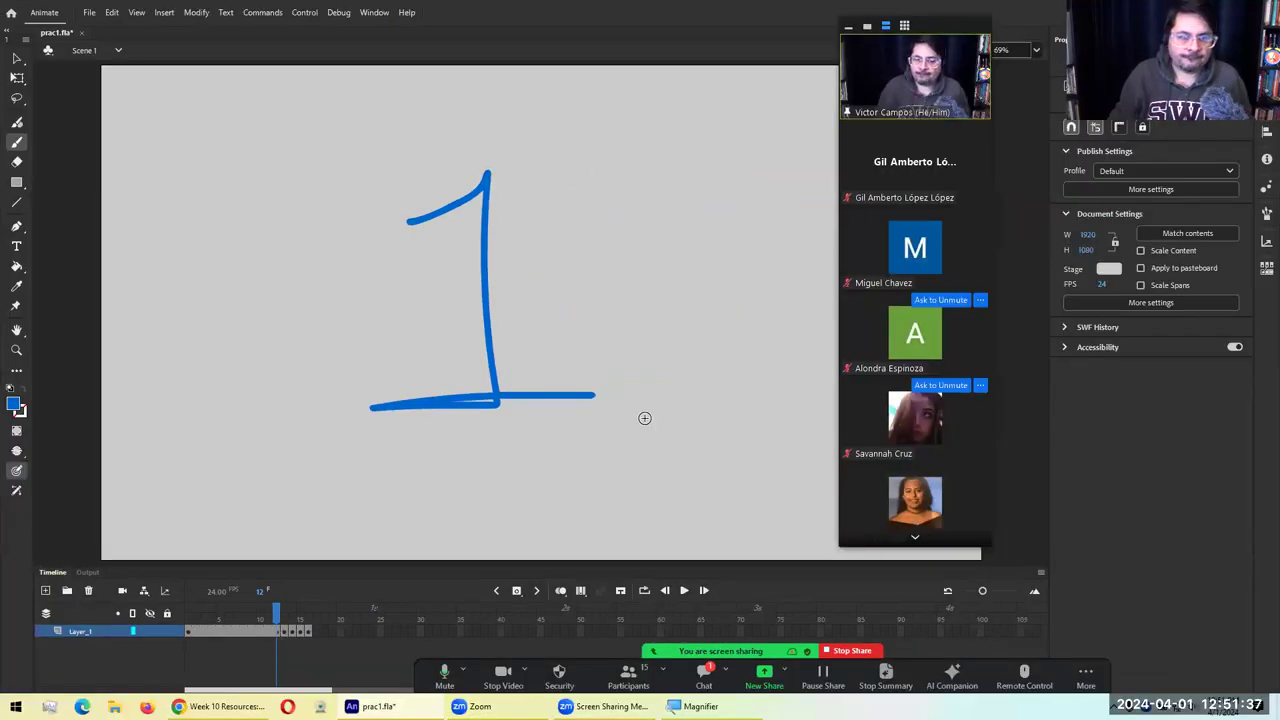
# Open the Zoom meeting chat and hide the participants' video panel
pyautogui.hotkey('alt', 'h')
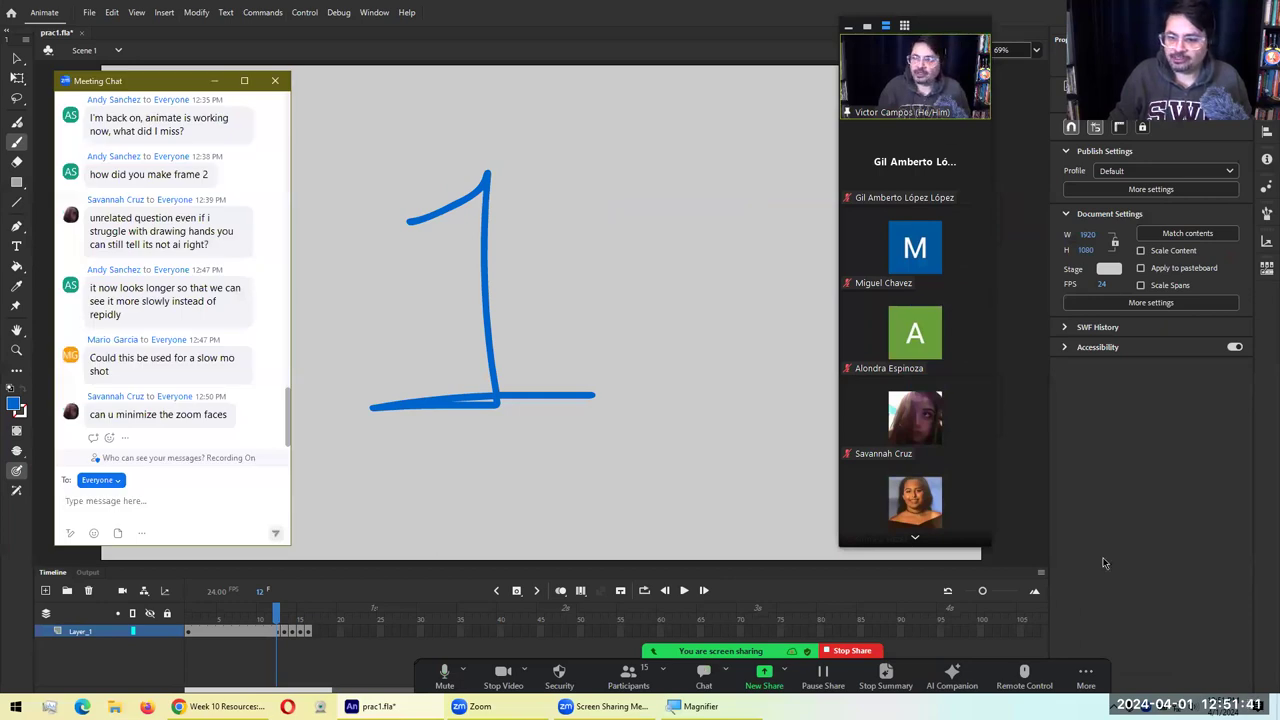
pyautogui.click(1086, 672)
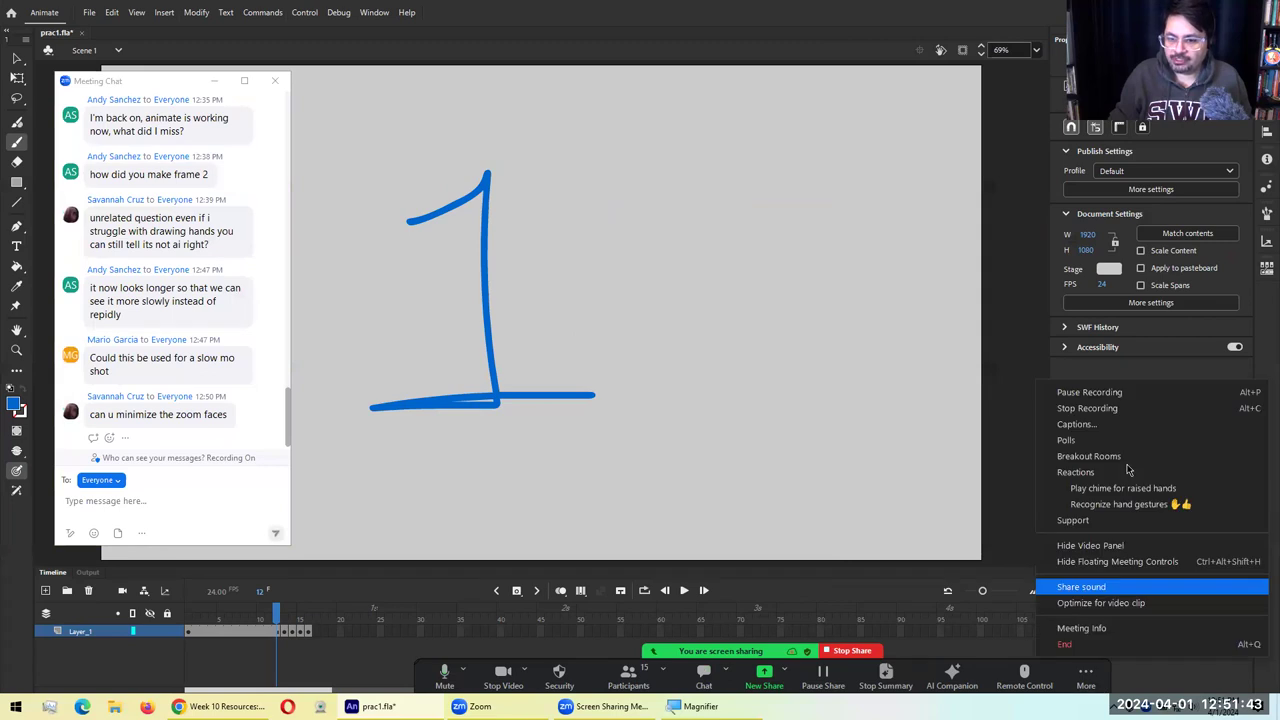
pyautogui.click(1006, 472)
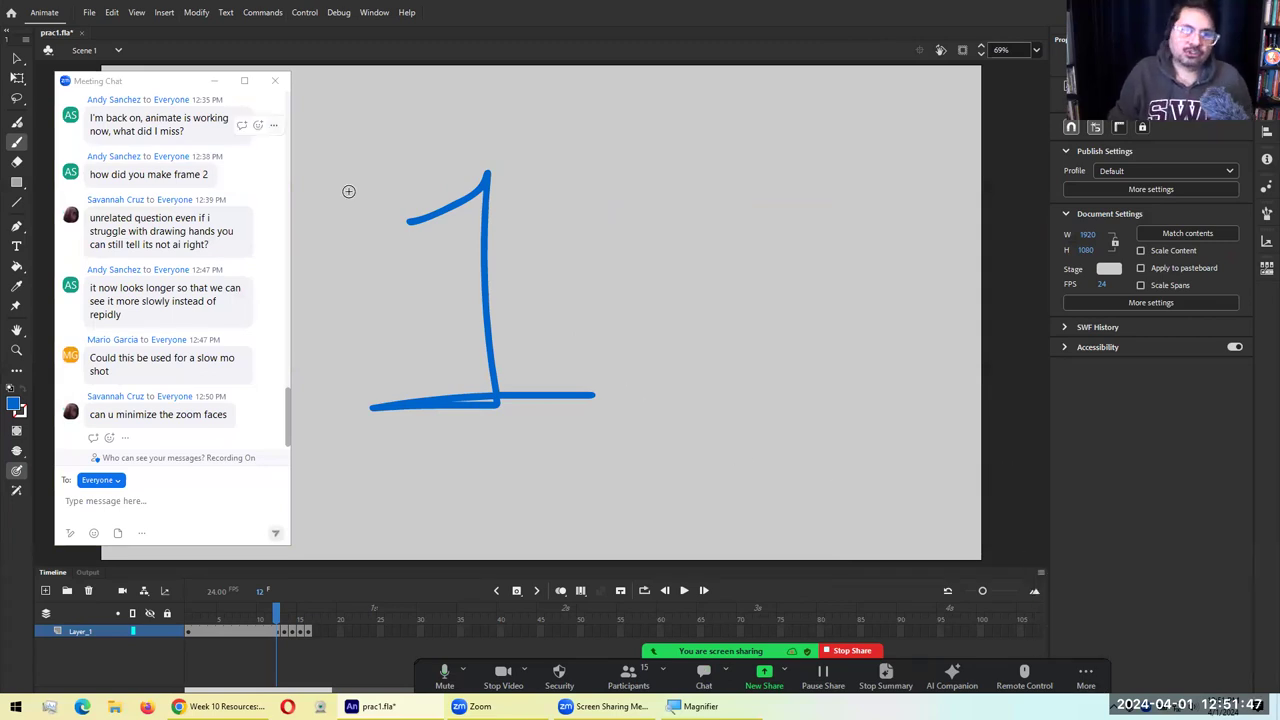
pyautogui.click(105, 500)
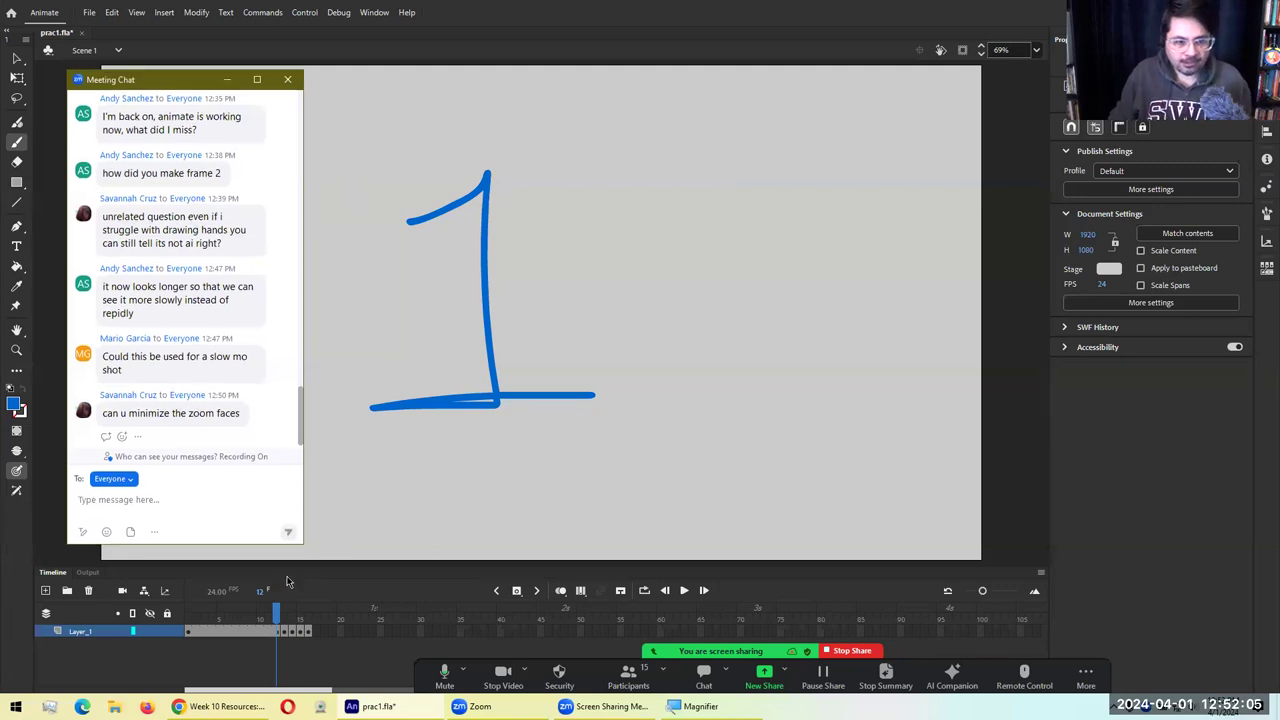
# Check numeral 1's half-second hold in a test movie and close the preview
pyautogui.moveTo(278, 612)
pyautogui.mouseDown()
pyautogui.moveTo(192, 613)
pyautogui.moveTo(277, 613)
pyautogui.mouseUp()
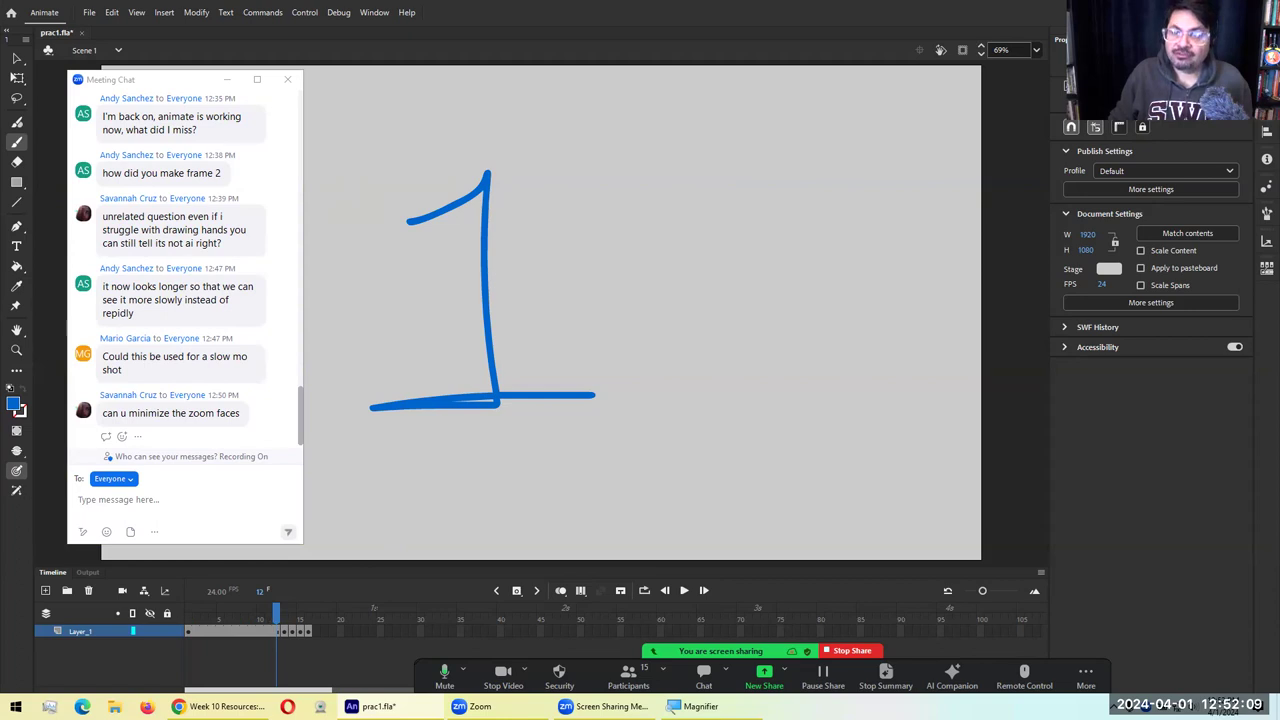
pyautogui.hotkey('ctrl', 'Return')
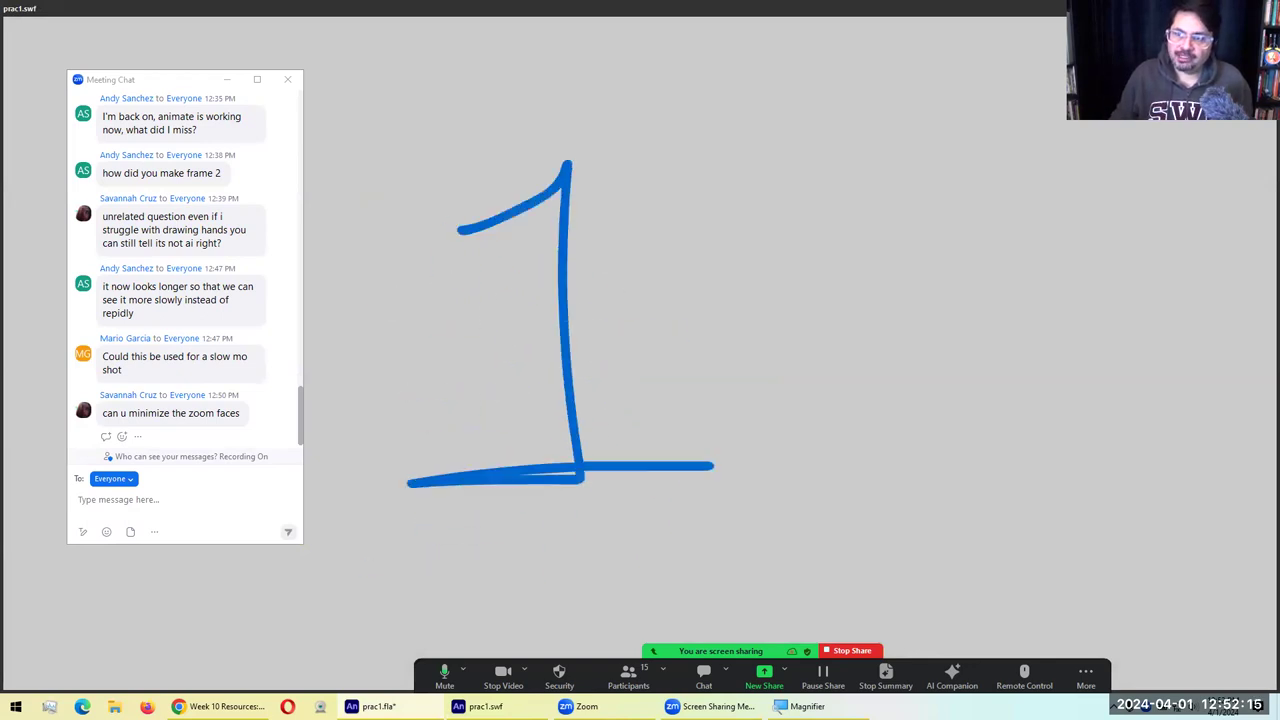
pyautogui.hotkey('ctrl', 'w')
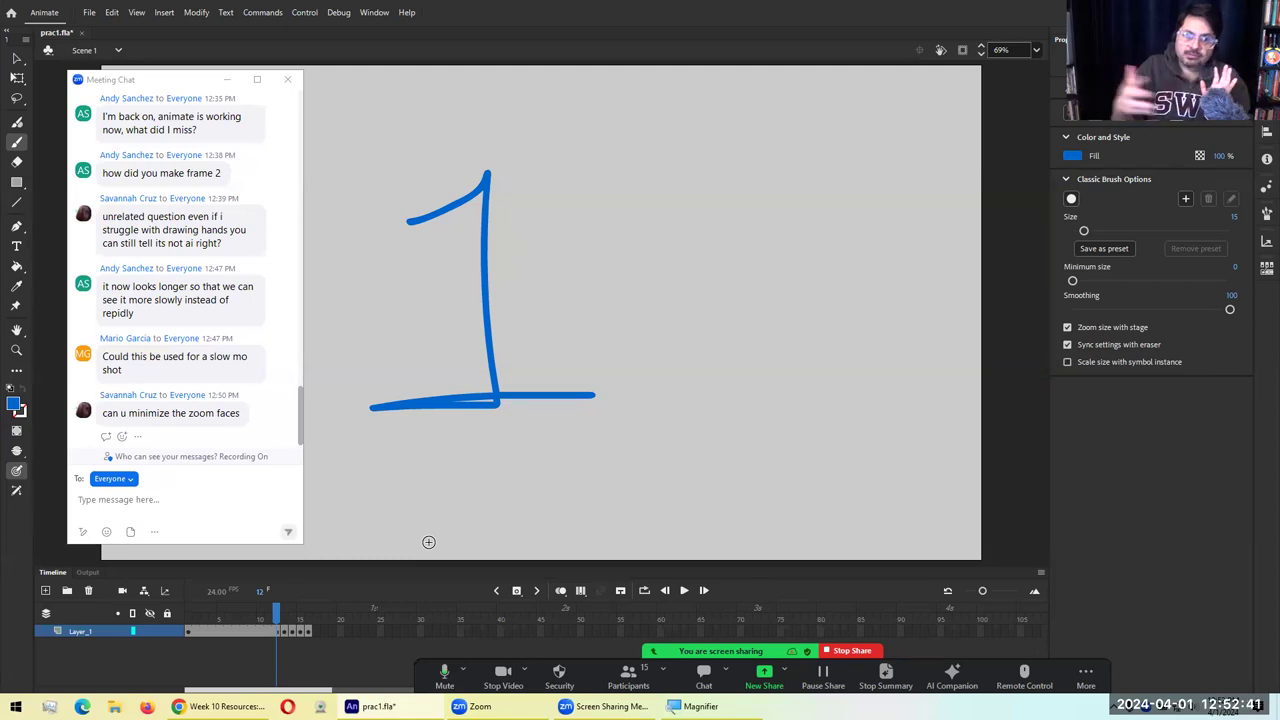
# Inspect numeral 2's keyframe at frame 13, and go through numeral 1's held frames from frame 1 to frame 9
pyautogui.click(287, 632)
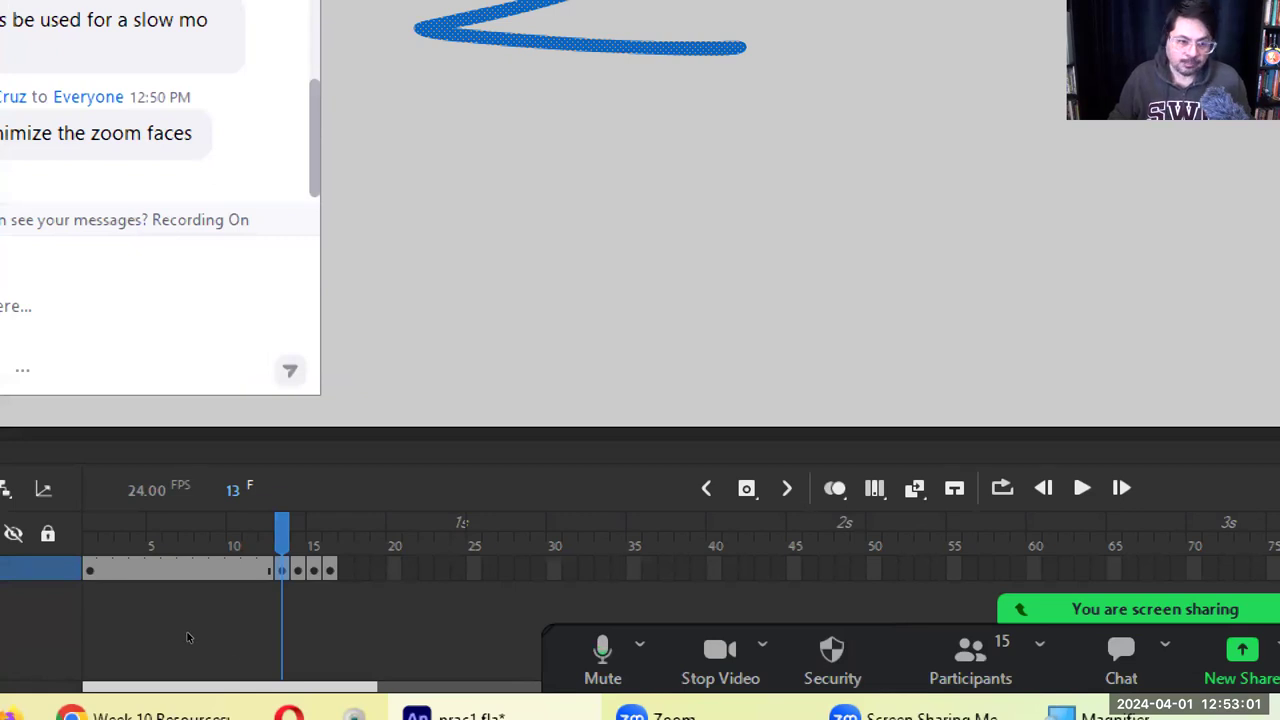
pyautogui.press('Home')
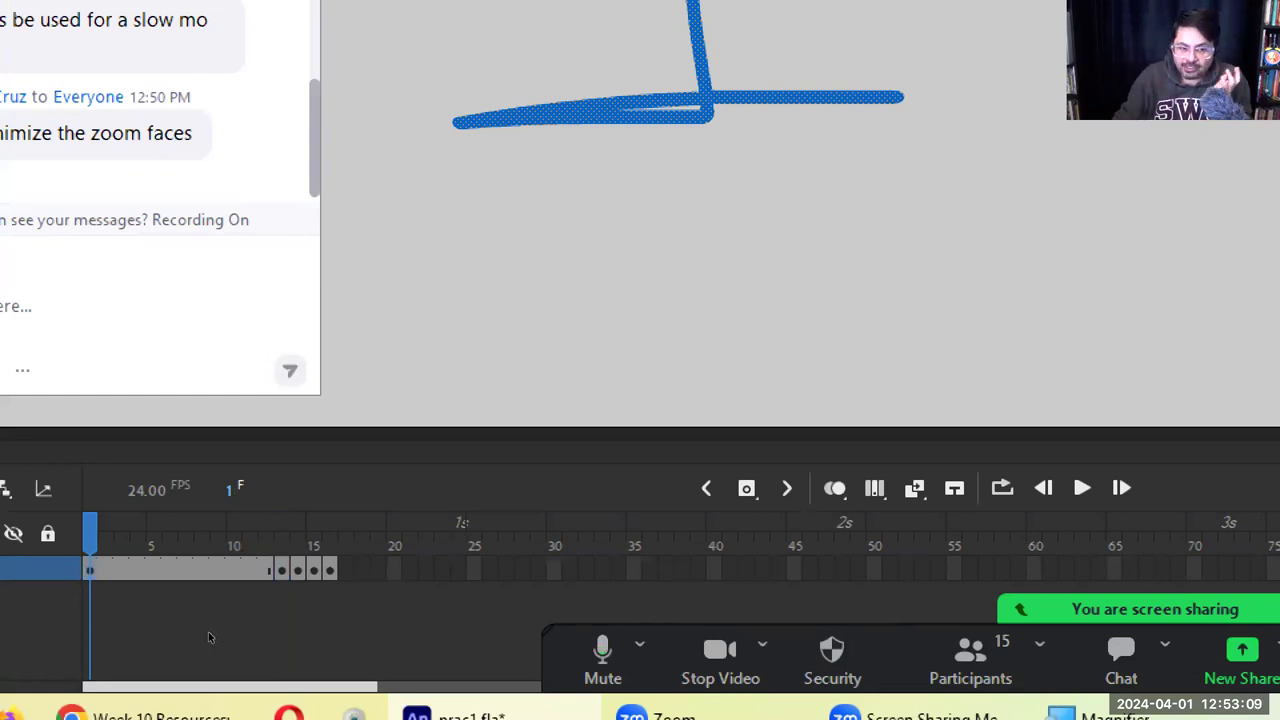
pyautogui.press('.')
pyautogui.press('.')
pyautogui.press('.')
pyautogui.press('.')
pyautogui.press('.')
pyautogui.press('.')
pyautogui.press('.')
pyautogui.press('.')
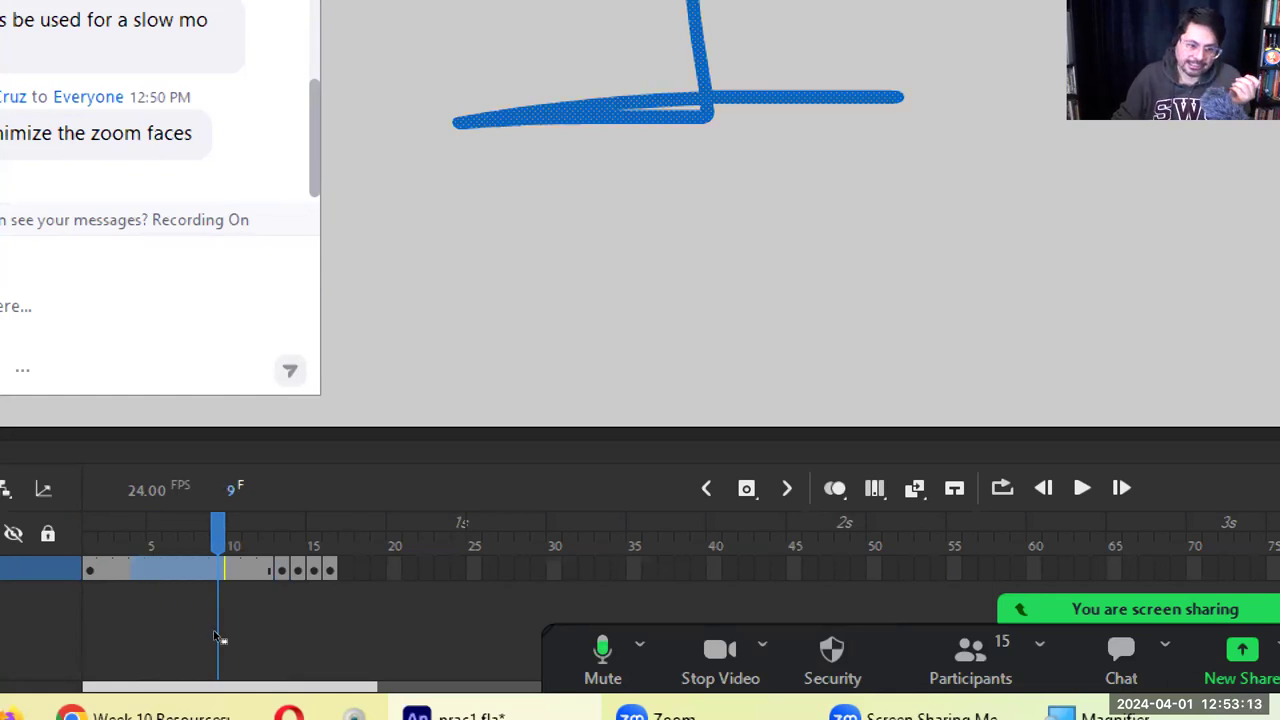
# Compare frame 1 with frame 12, and scrub the playhead from frame 1 to frame 12 across numeral 1's hold
pyautogui.hotkey('shift', ',')
pyautogui.hotkey('ctrl', 'a')
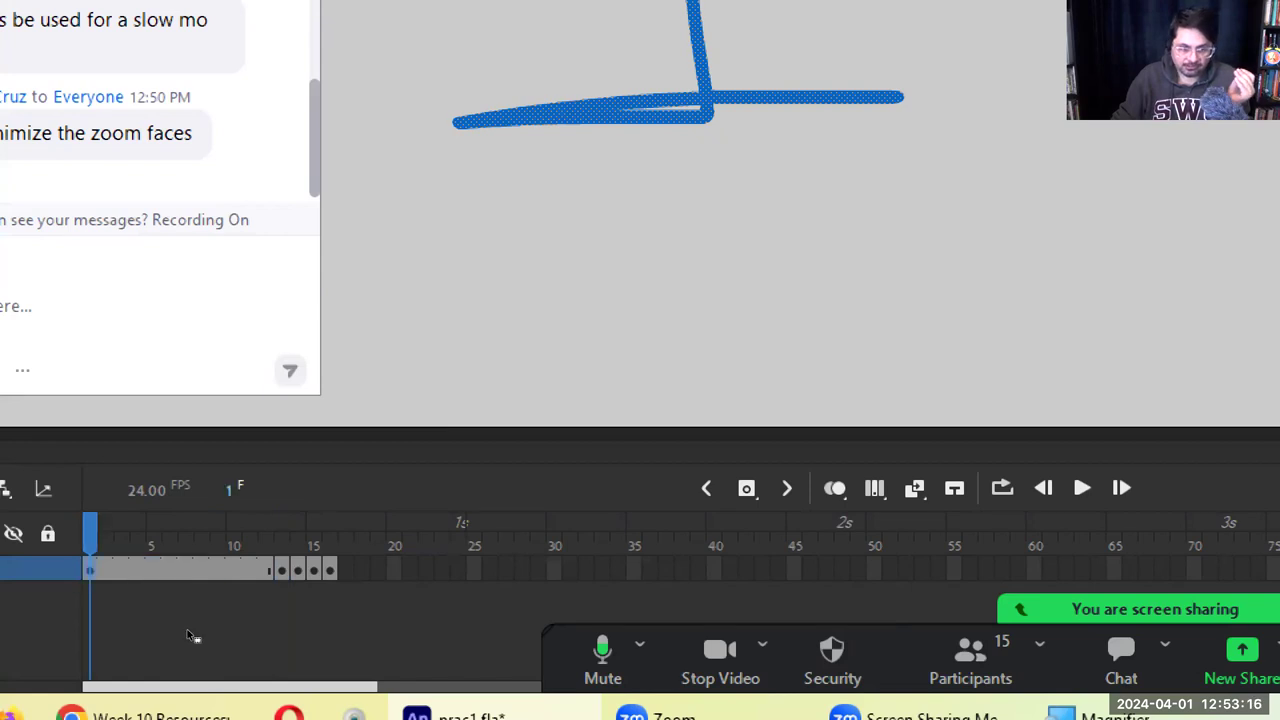
pyautogui.click(277, 630)
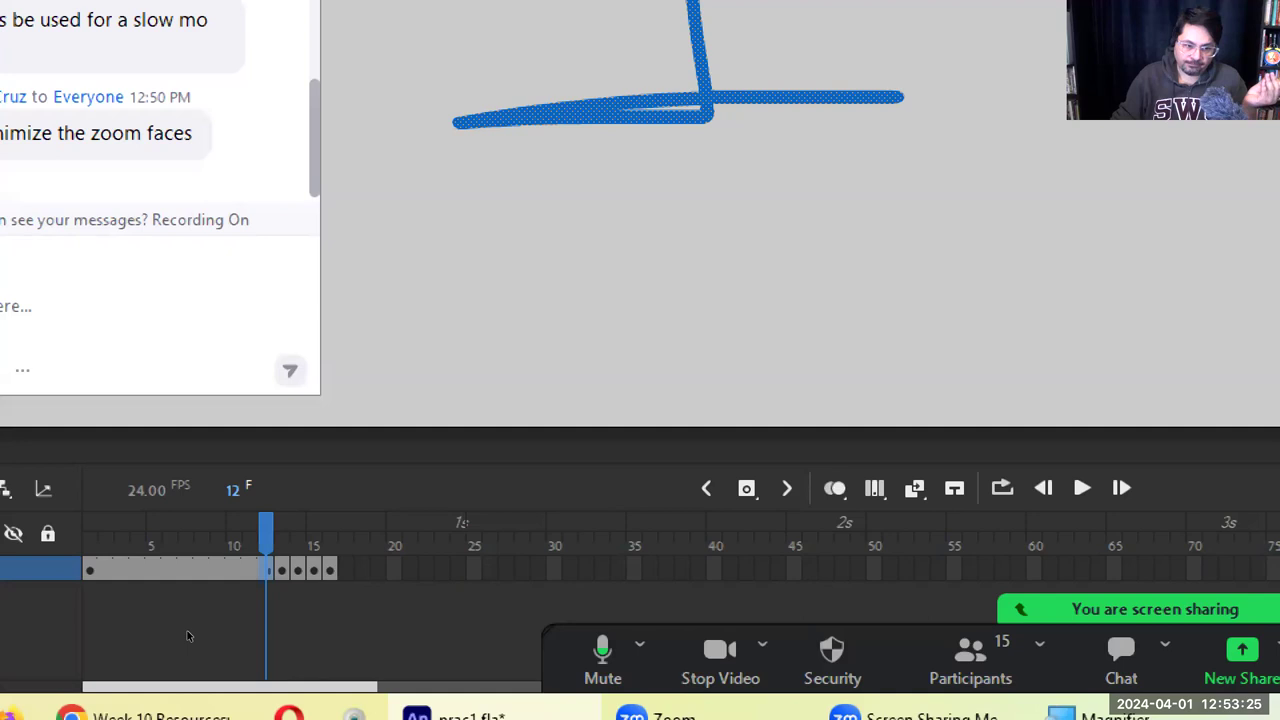
pyautogui.hotkey('shift', ',')
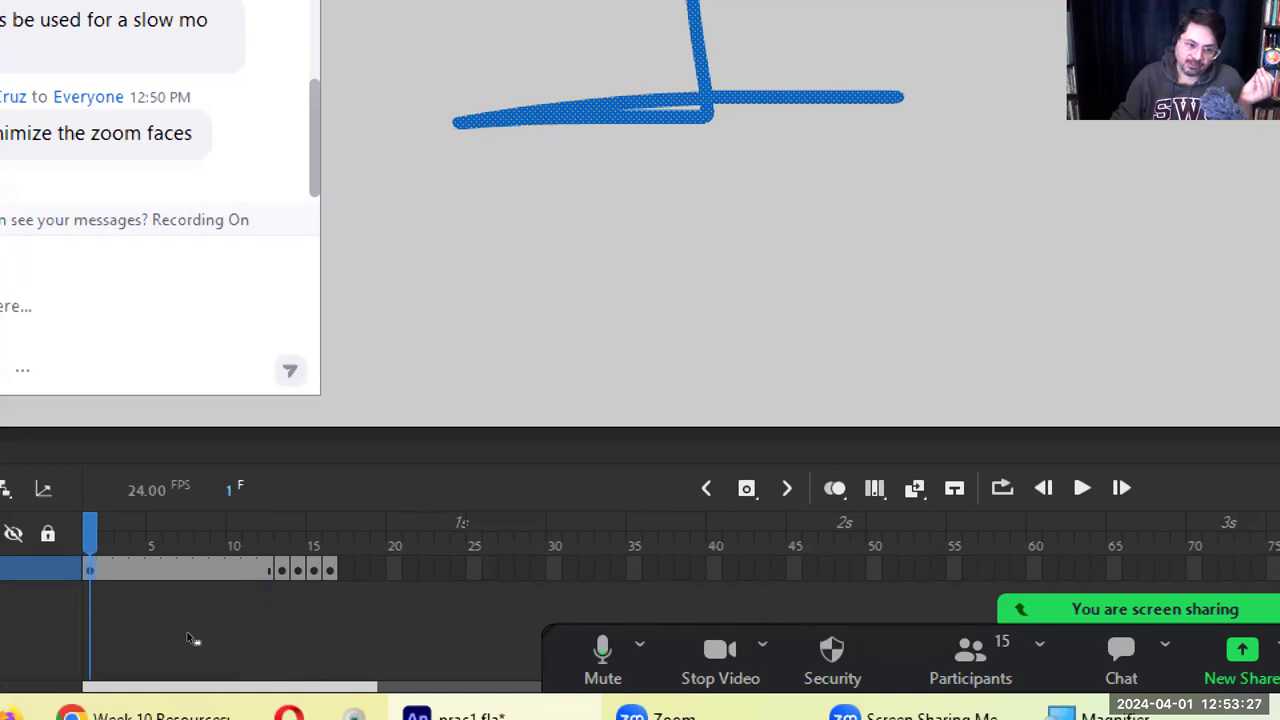
pyautogui.moveTo(190, 622); pyautogui.dragTo(278, 619)
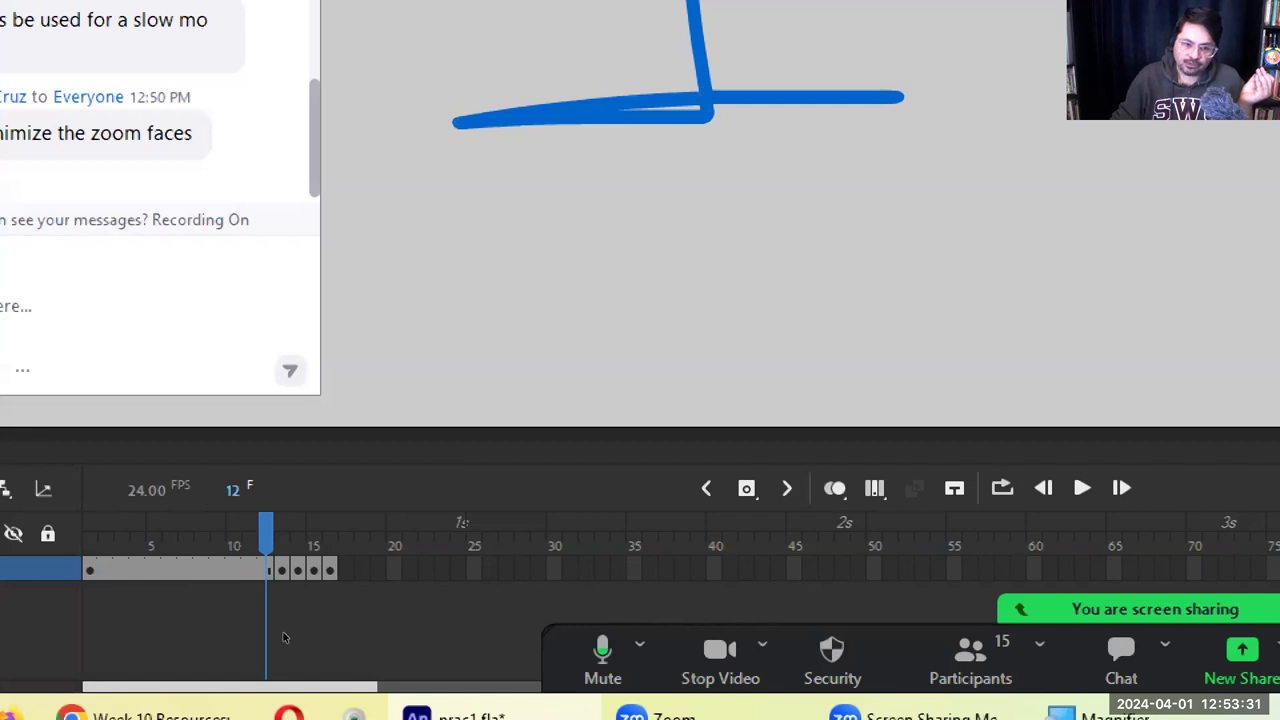
# Extend the number 2 keyframe at frame 13 by two frames, so that it holds until frame 15
pyautogui.click(284, 638)
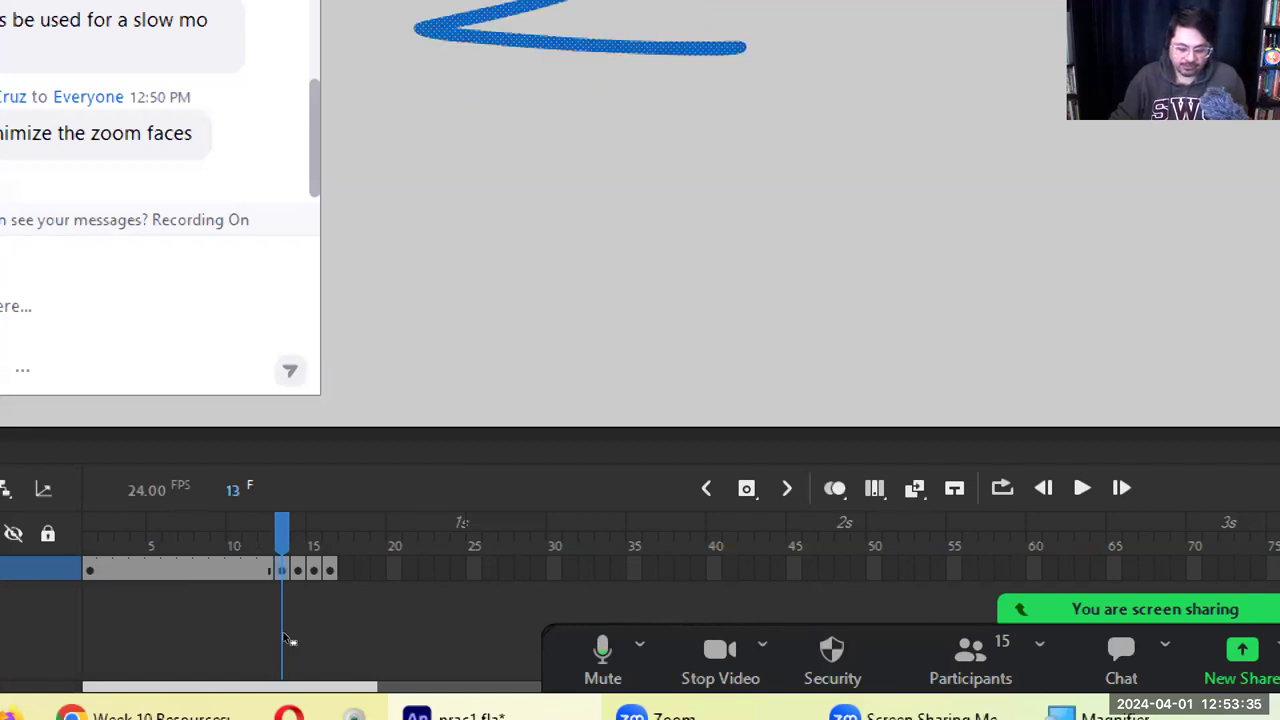
pyautogui.press('F5')
pyautogui.press('F5')
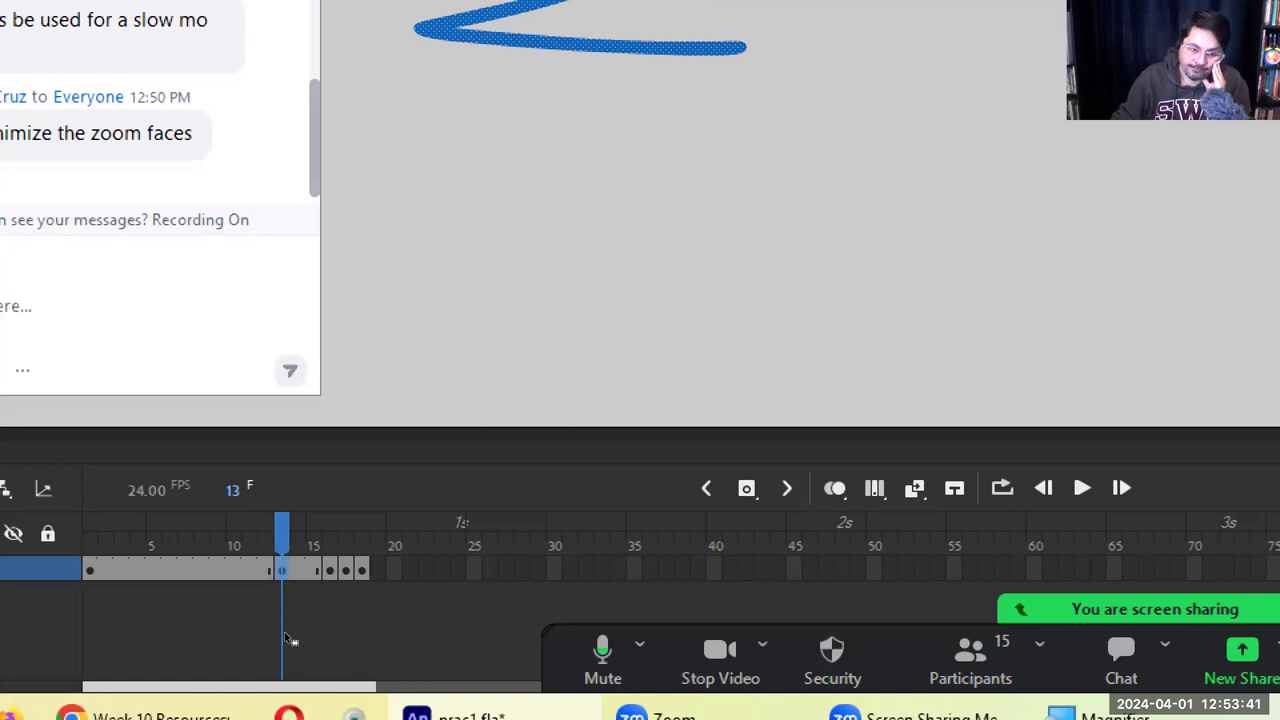
# Extend the number 3 keyframe at frame 16 by two frames, so that it holds until frame 18
pyautogui.press('.')
pyautogui.press('.')
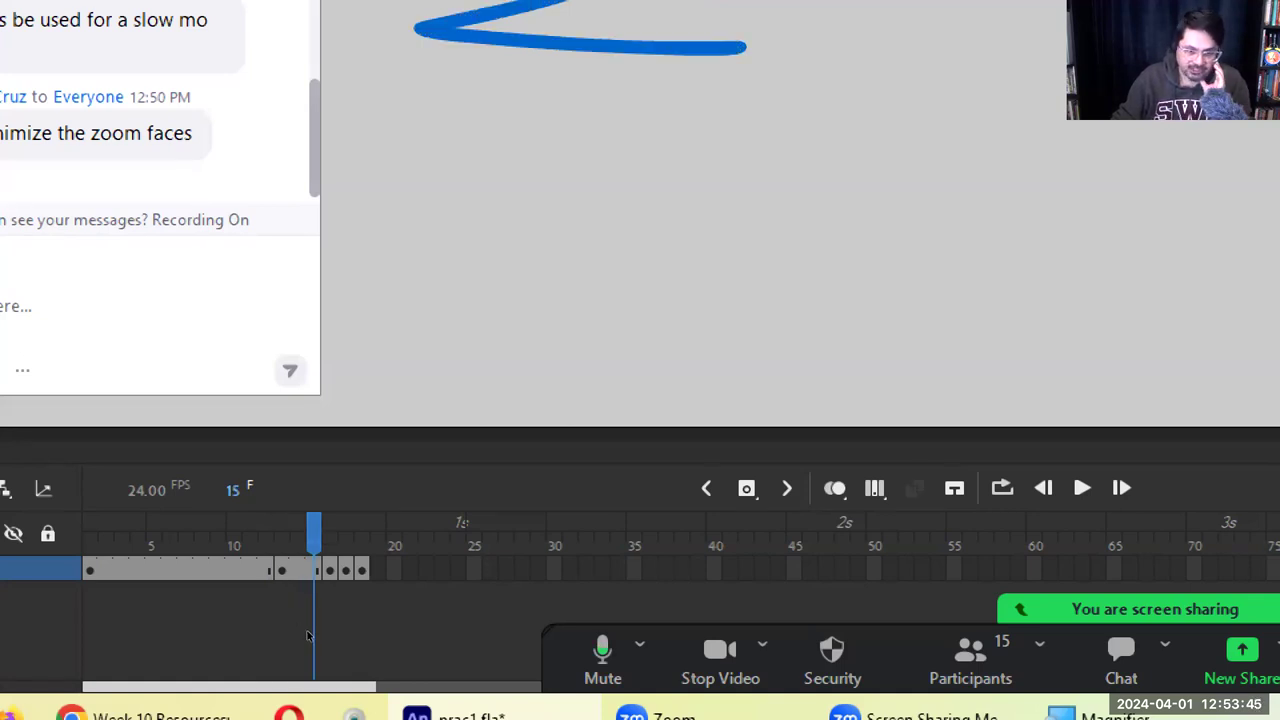
pyautogui.press('.')
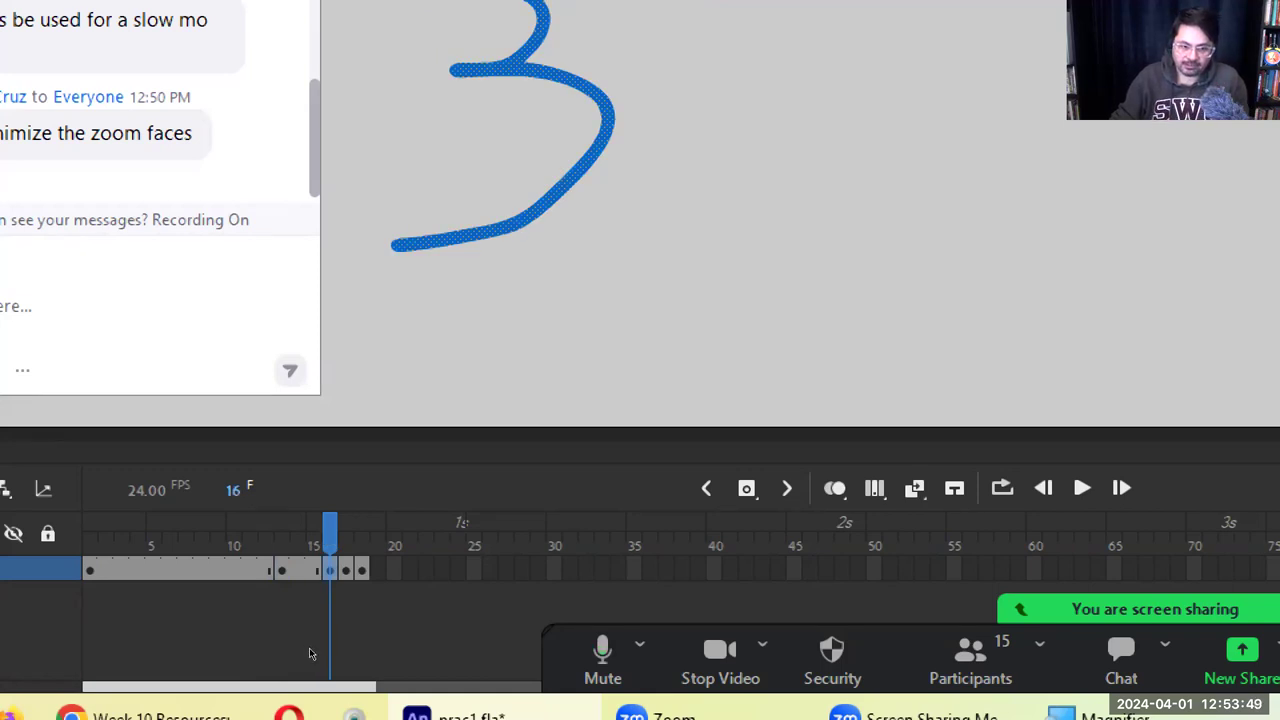
pyautogui.press('F5')
pyautogui.press('F5')
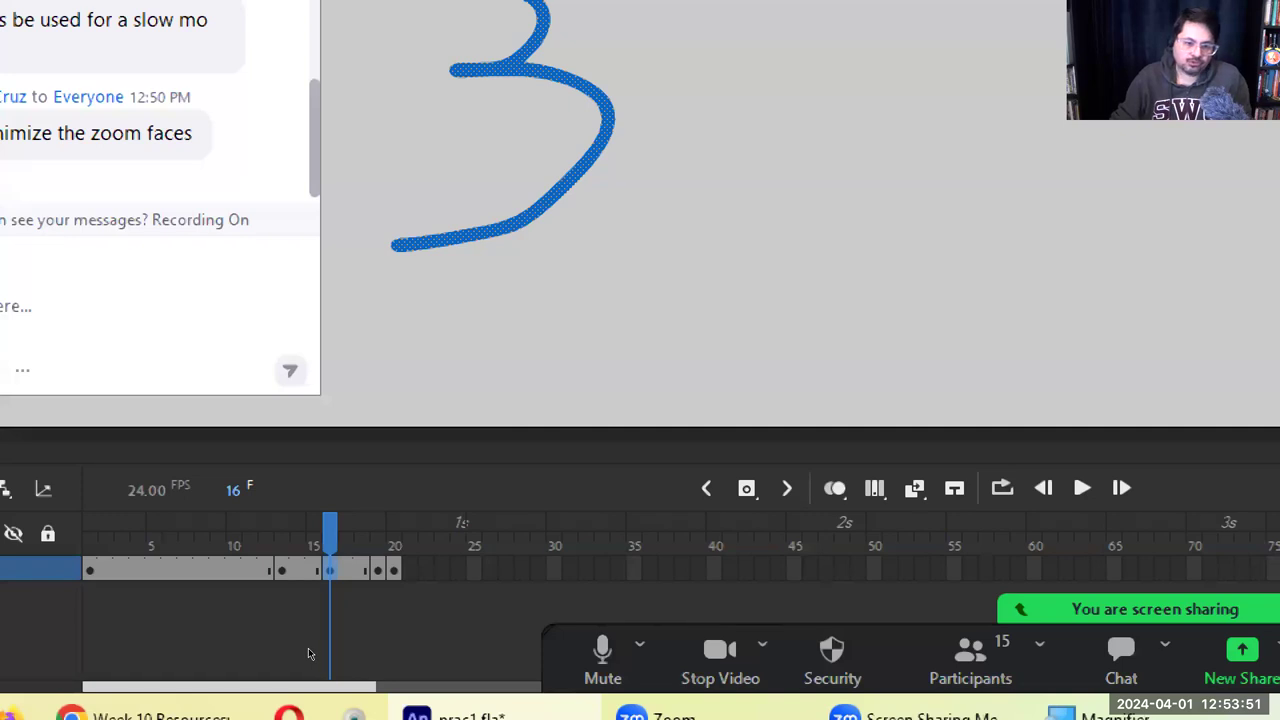
# Extend the number 4 keyframe at frame 19 by two frames, so that it holds until frame 21
pyautogui.press('.')
pyautogui.press('.')
pyautogui.press('.')
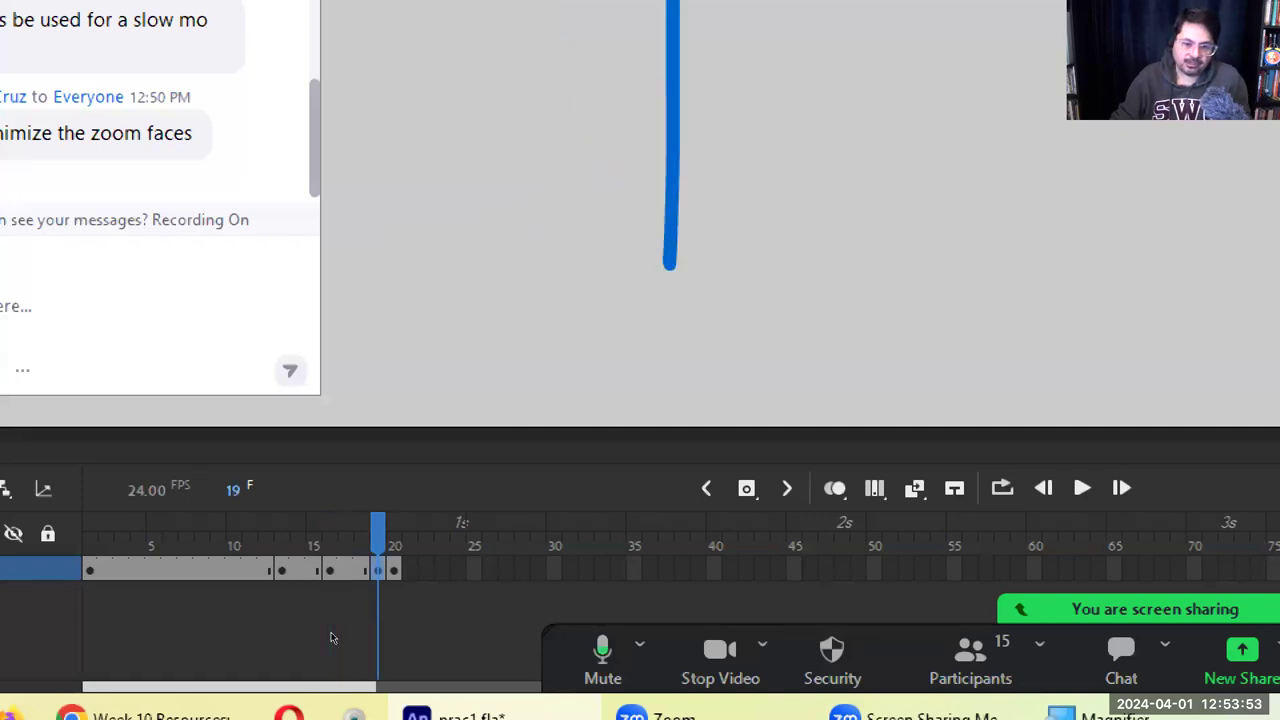
pyautogui.press('F5')
pyautogui.press('F5')
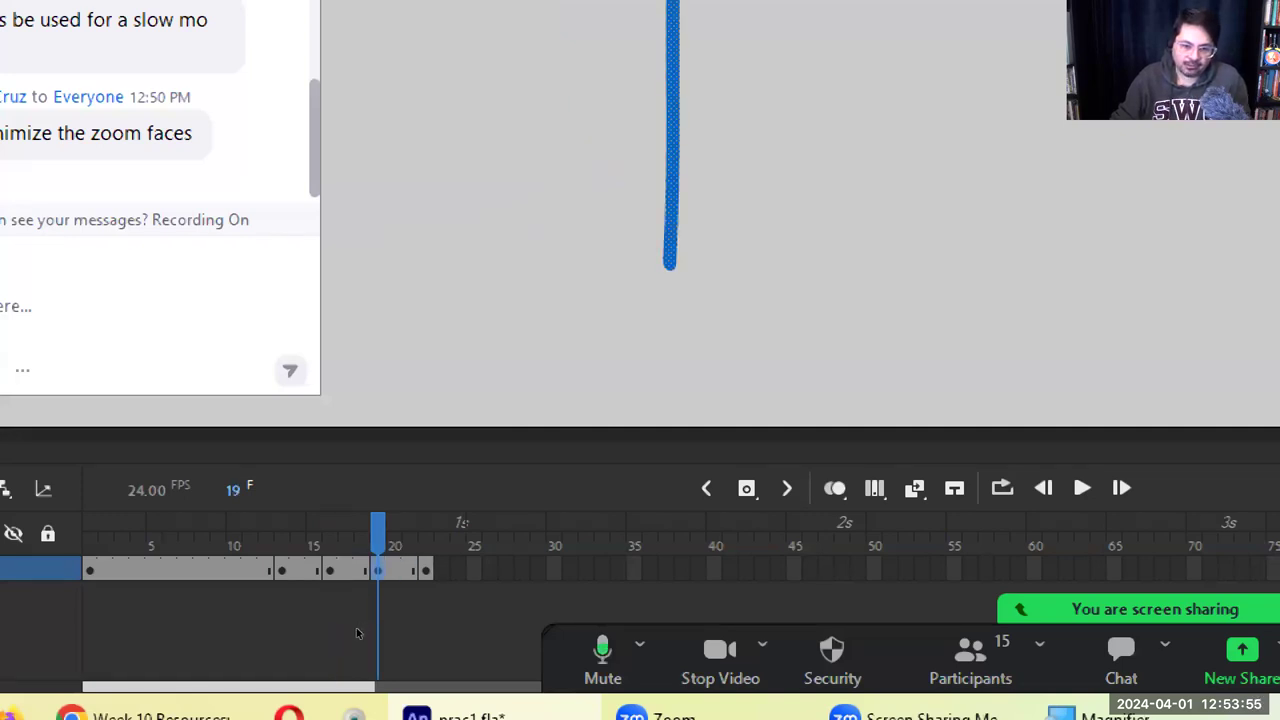
# Extend the number 5 keyframe at frame 22 by two frames, so that it holds until frame 24
pyautogui.press('.')
pyautogui.press('.')
pyautogui.press('.')
pyautogui.press('F5')
pyautogui.press('F5')
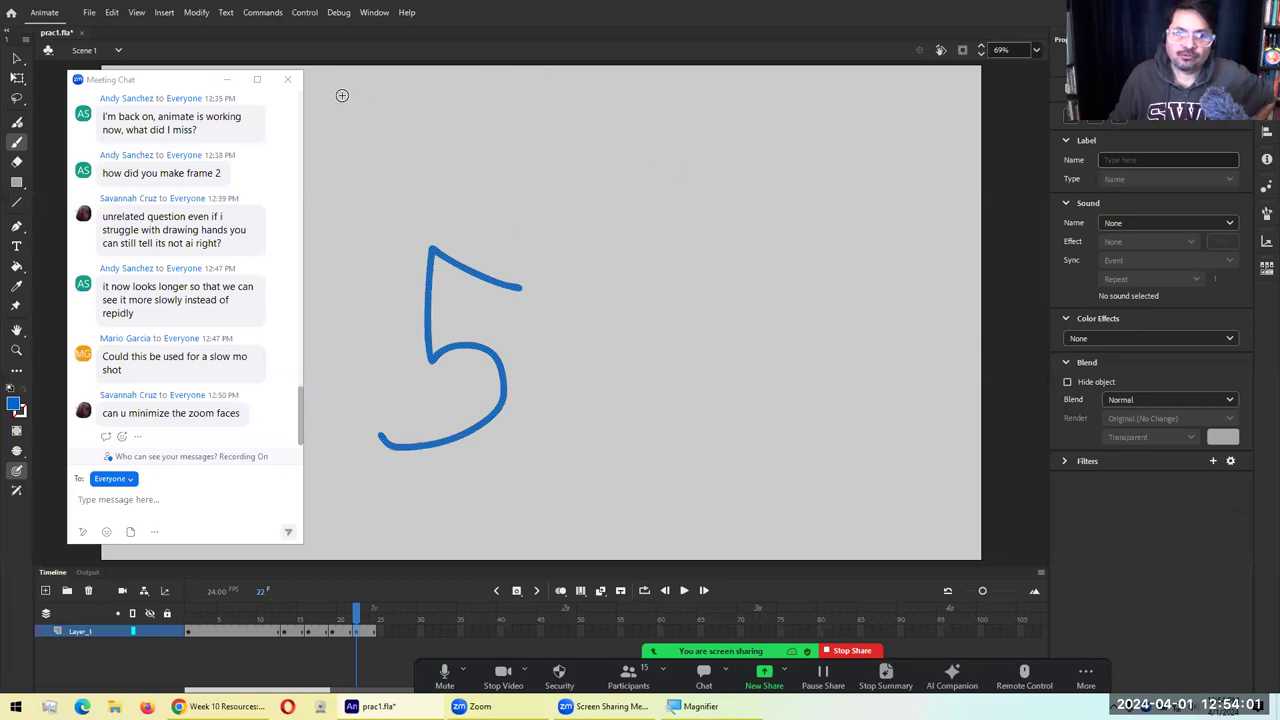
# Close the meeting chat window, then test the animation as a movie and close the preview
pyautogui.click(287, 79)
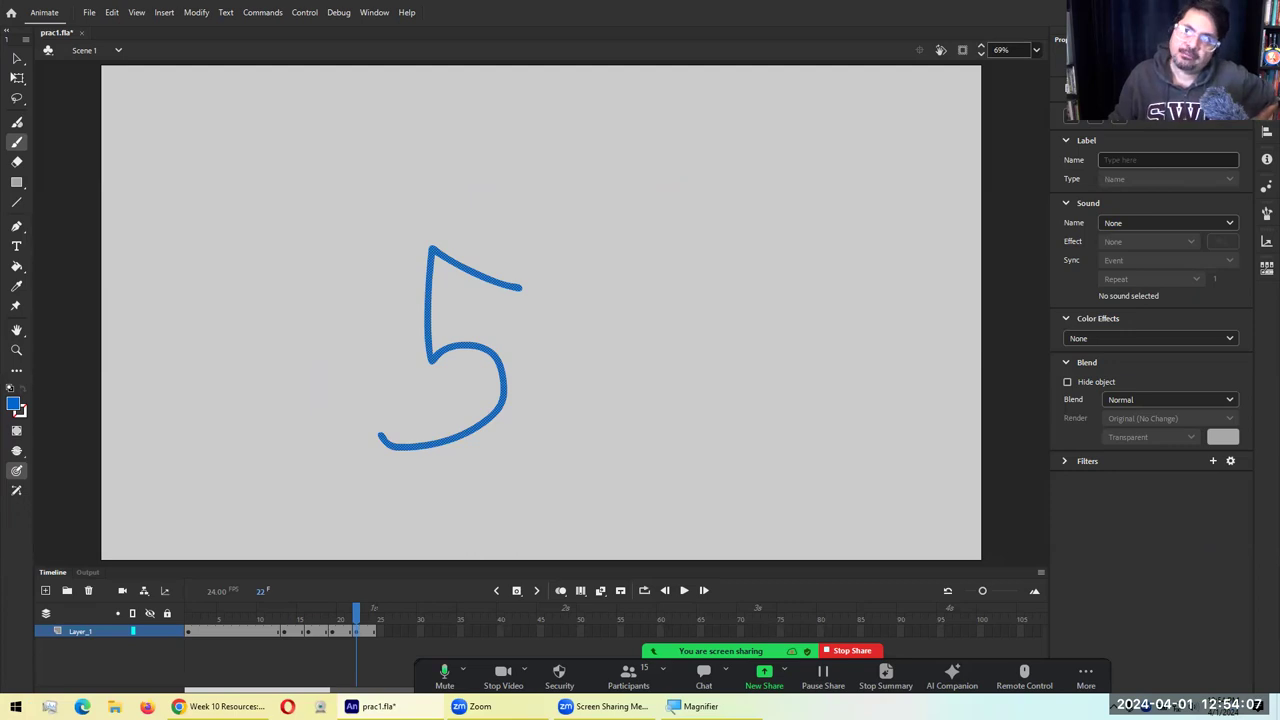
pyautogui.hotkey('ctrl', 'Return')
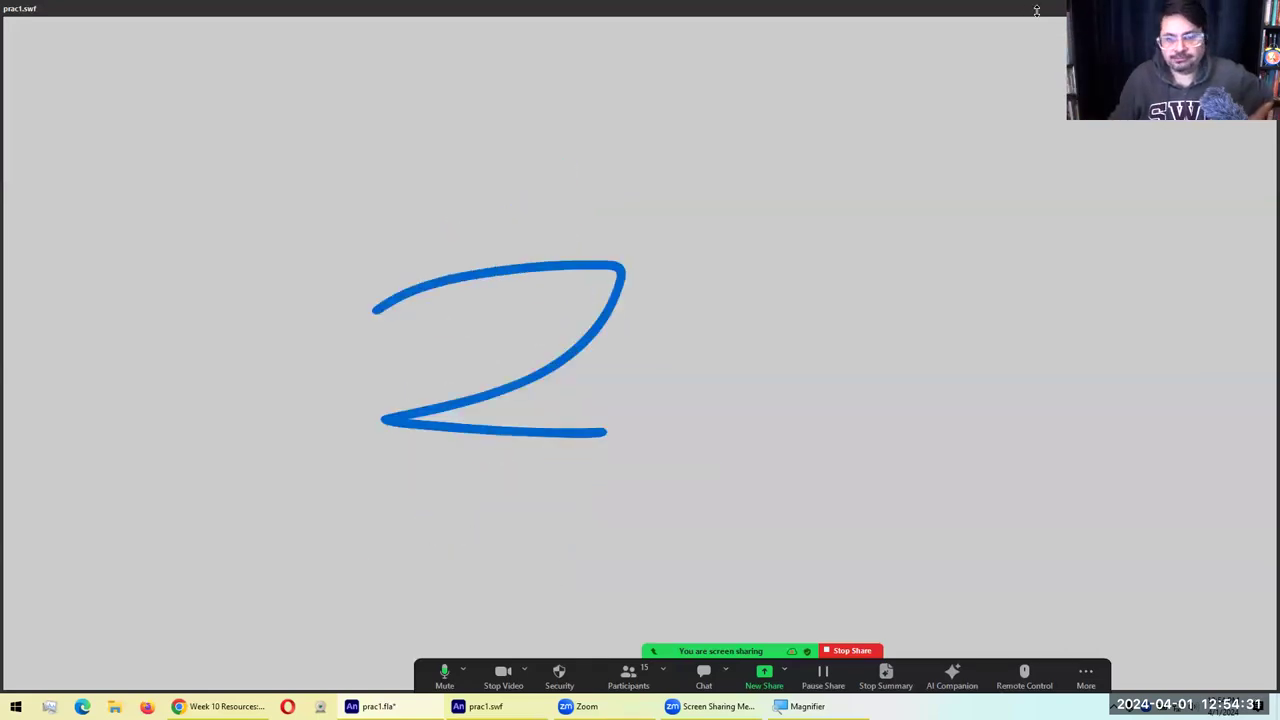
pyautogui.click(1264, 8)
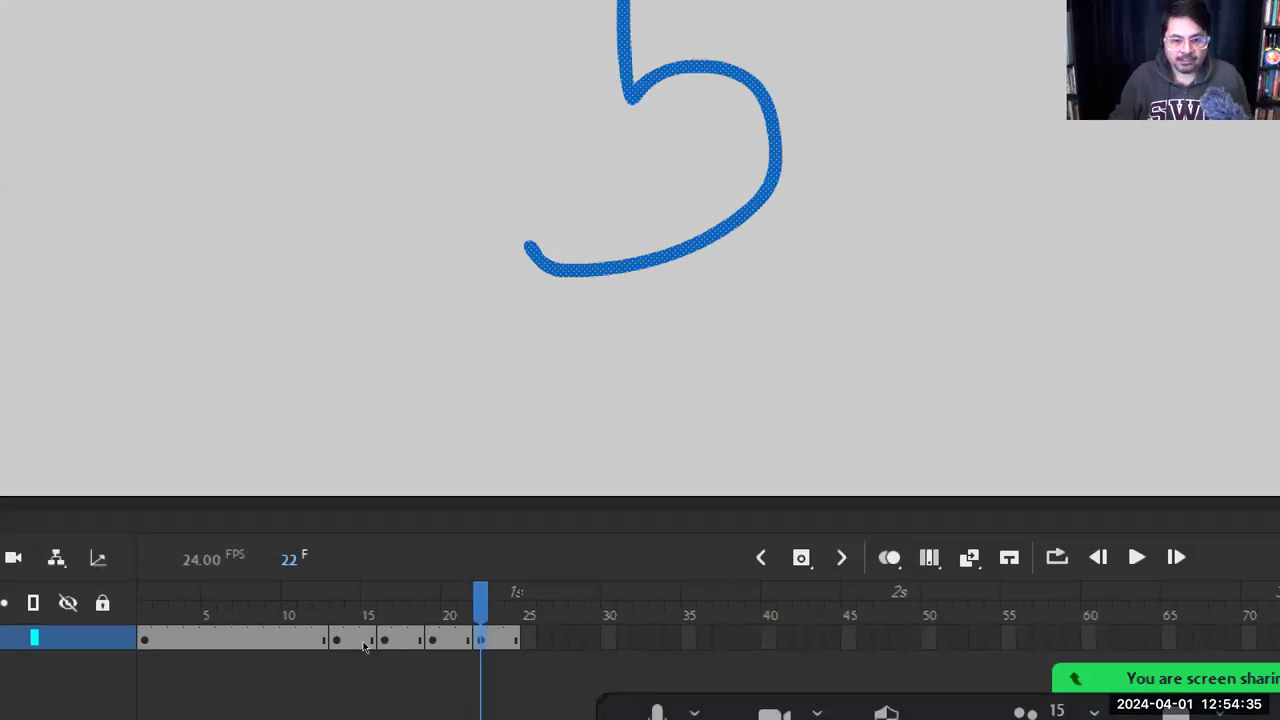
# Step forward to the animation's last frame, 24, and return to frame 1
pyautogui.press('.')
pyautogui.press('.')
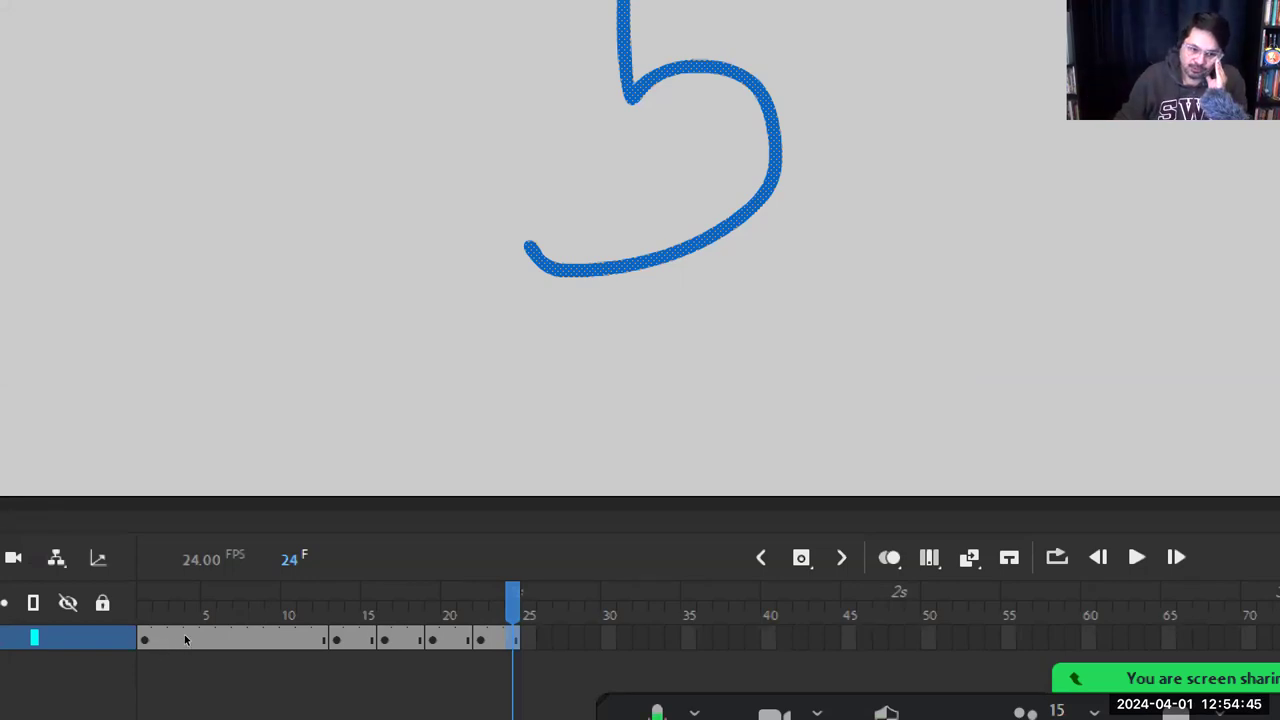
pyautogui.press('Home')
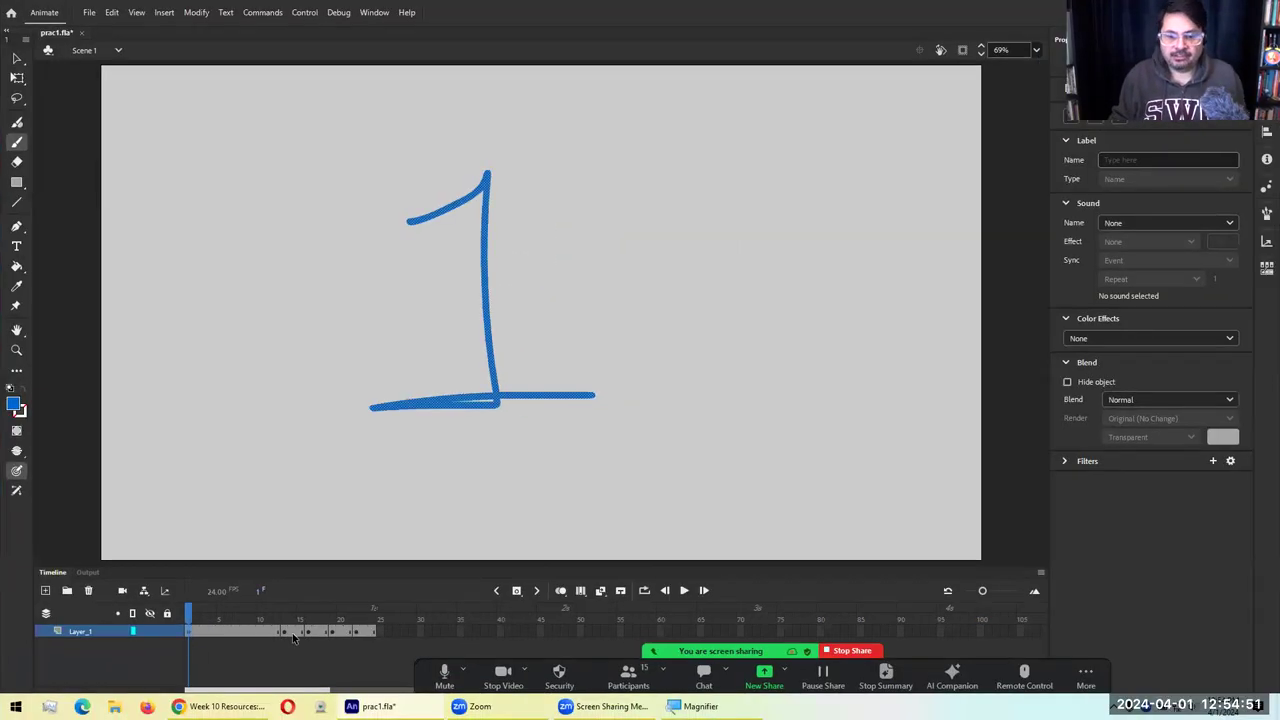
# Open Calculator and divide 24 by 3
pyautogui.press('super')
pyautogui.write('ca')
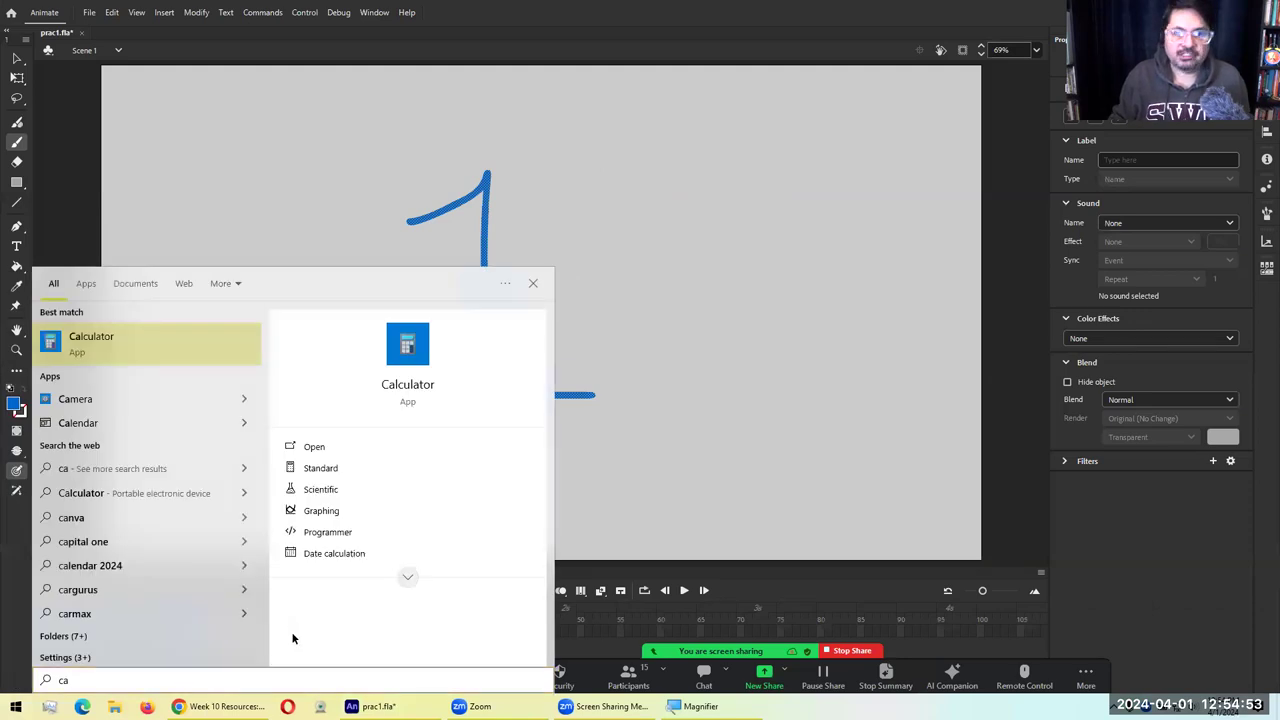
pyautogui.press('Return')
pyautogui.write('24/')
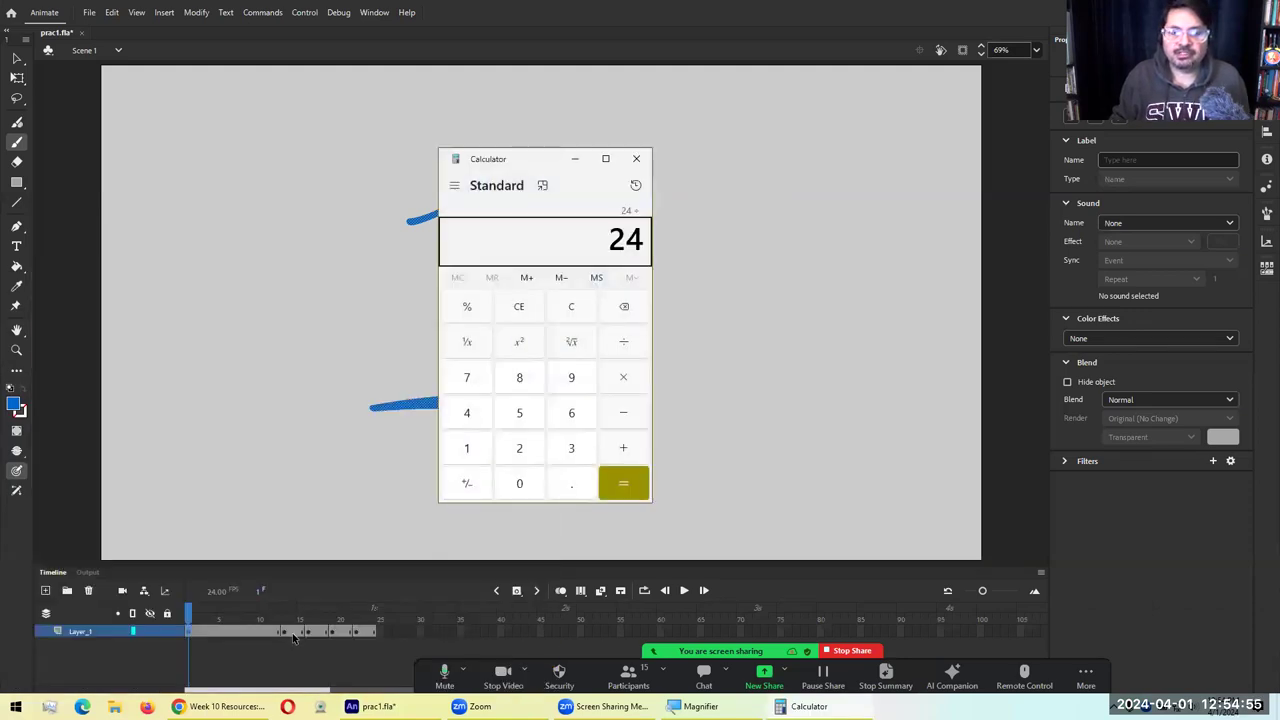
pyautogui.write('3')
pyautogui.press('Return')
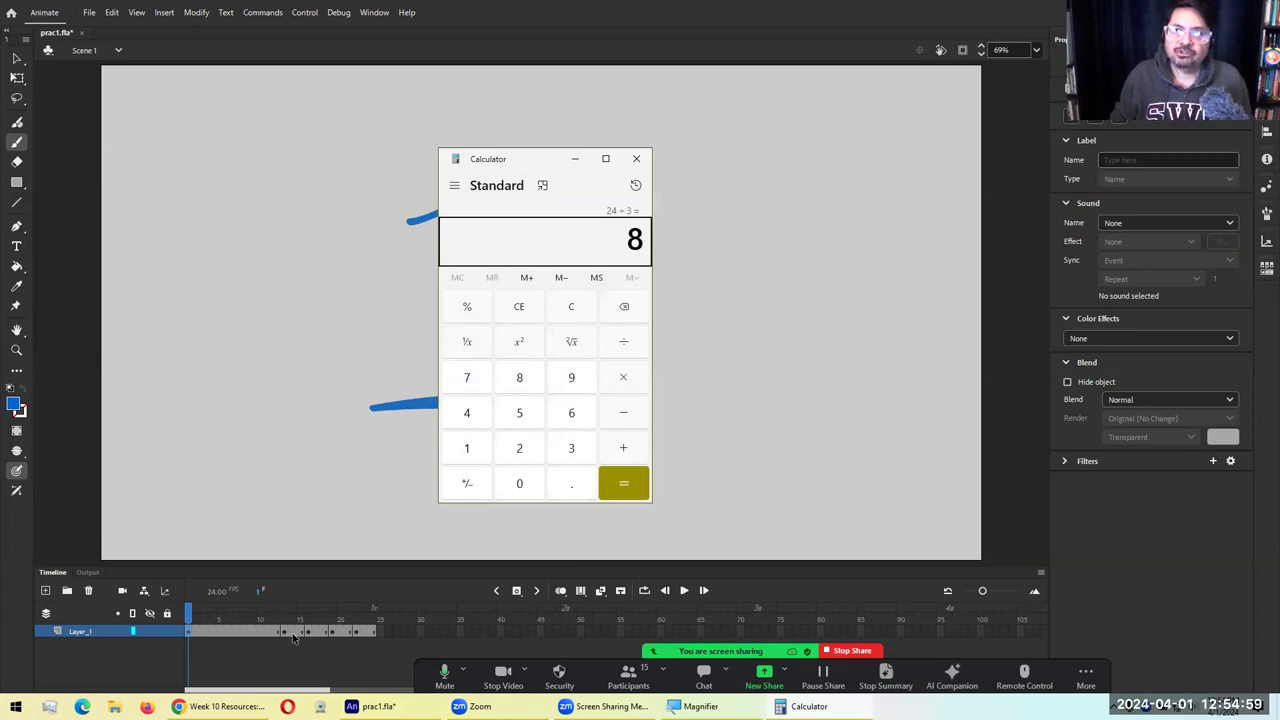
# Divide 3 by 24 in Calculator and close it
pyautogui.write('3')
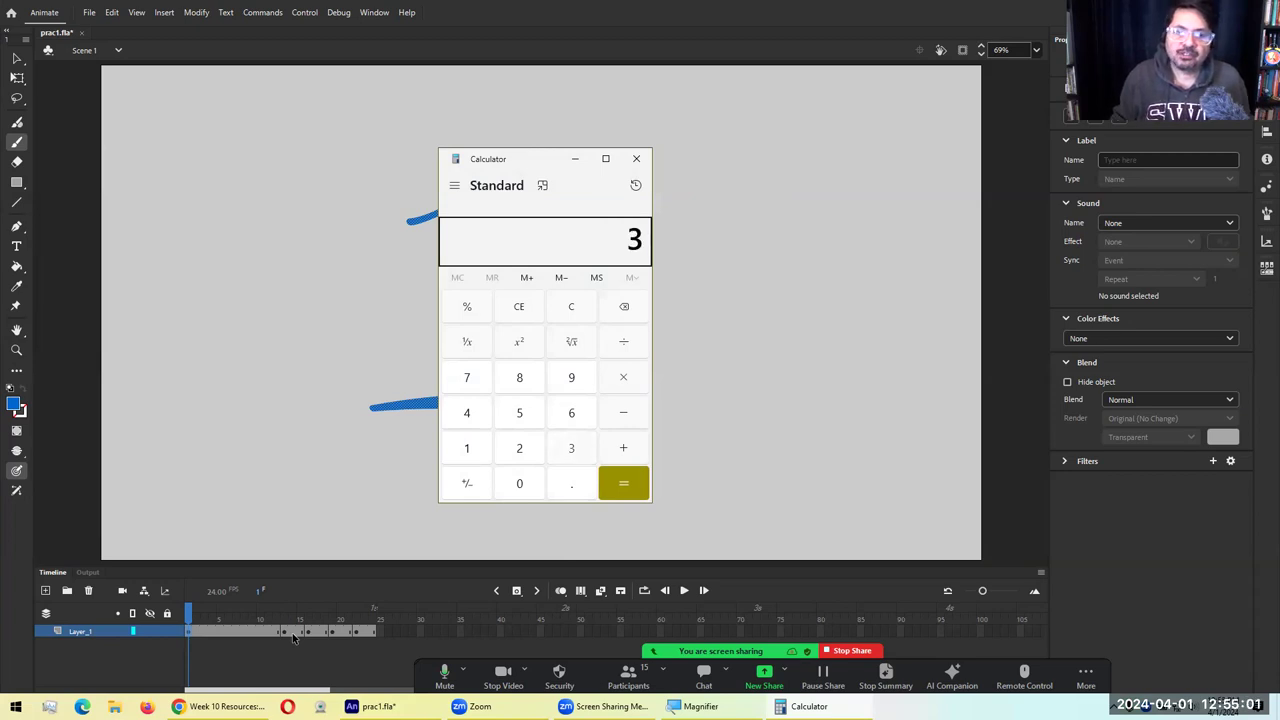
pyautogui.write('+24')
pyautogui.press('Return')
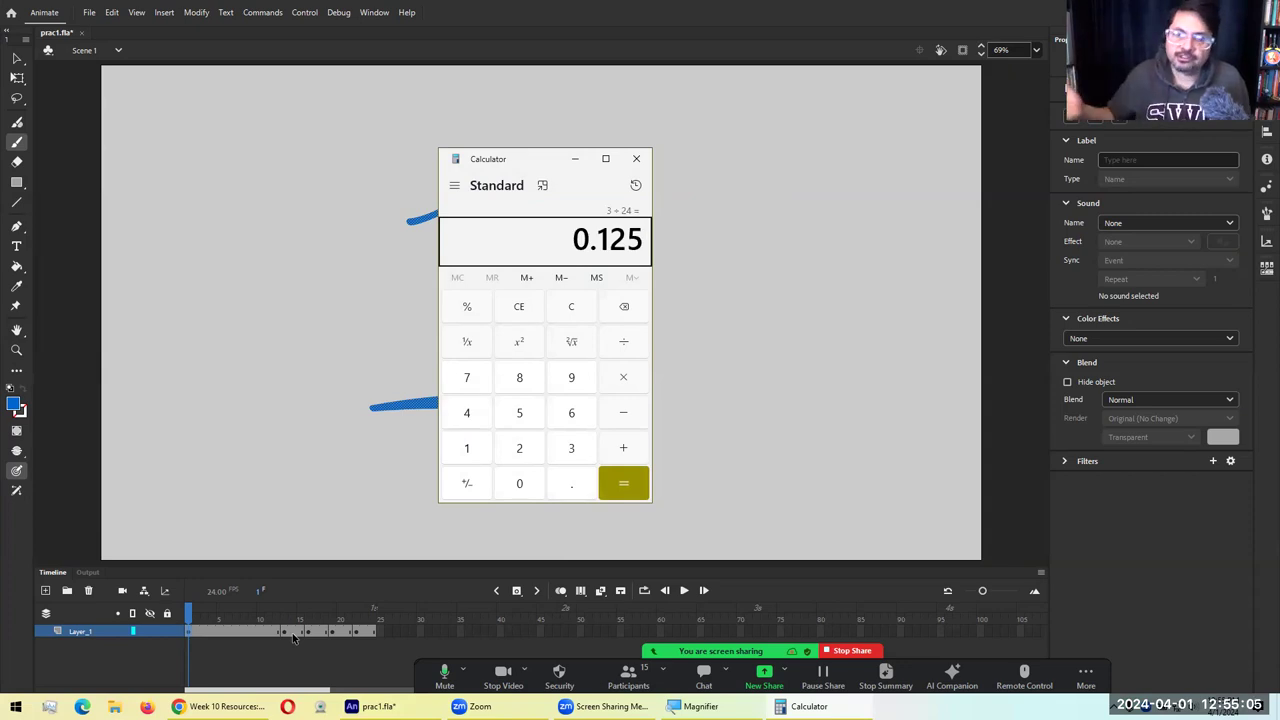
pyautogui.click(635, 160)
# Review the number drawings across the timeline frames and play the animation several times on the stage
pyautogui.press('super+plus')
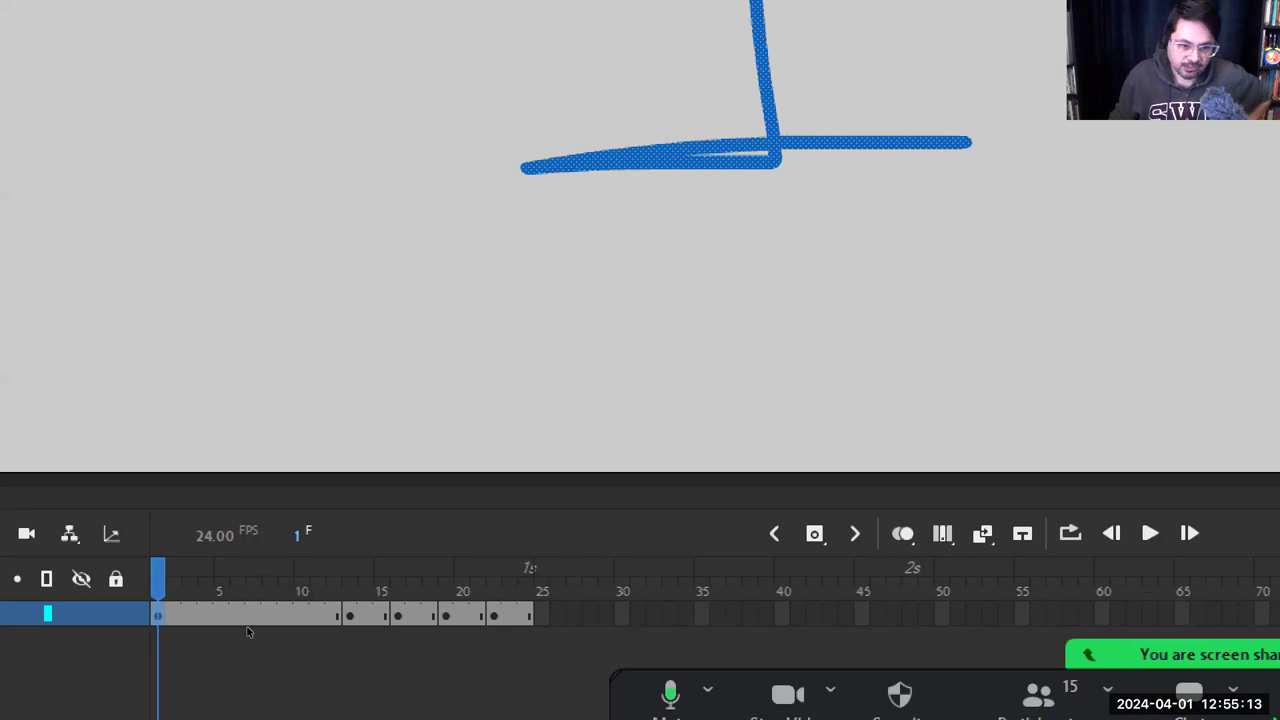
pyautogui.click(249, 618)
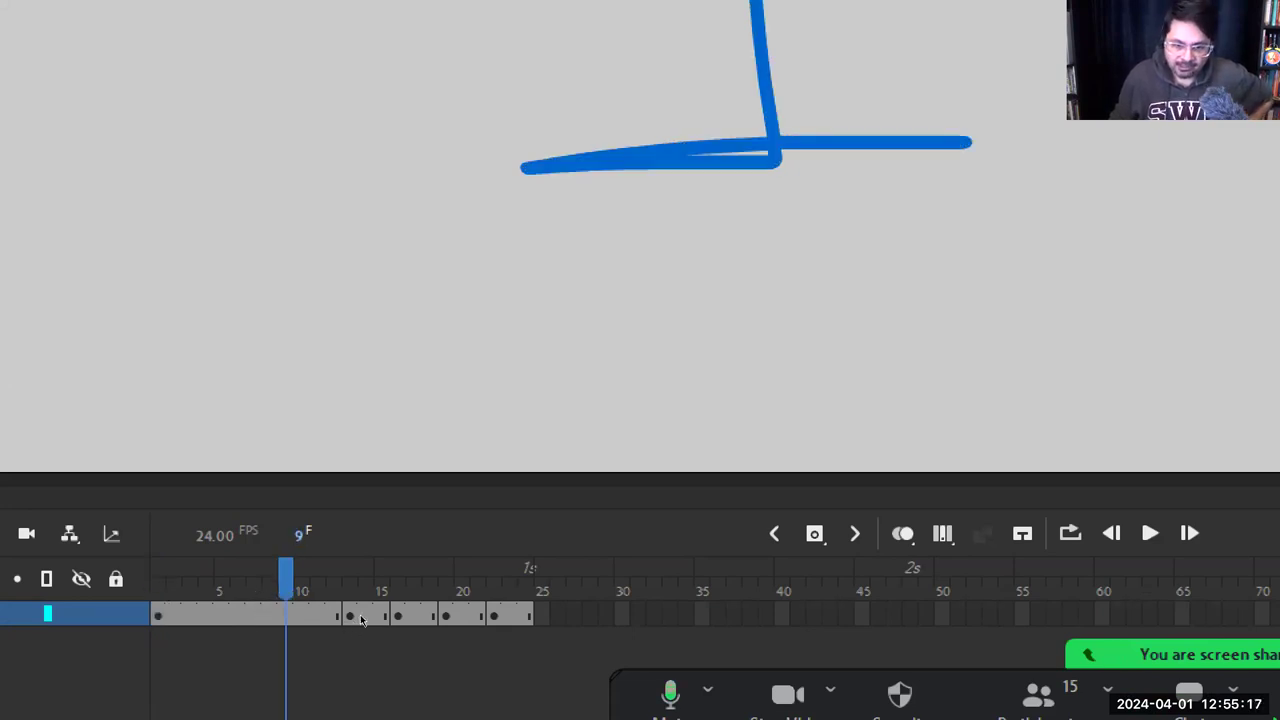
pyautogui.hotkey('shift', '.')
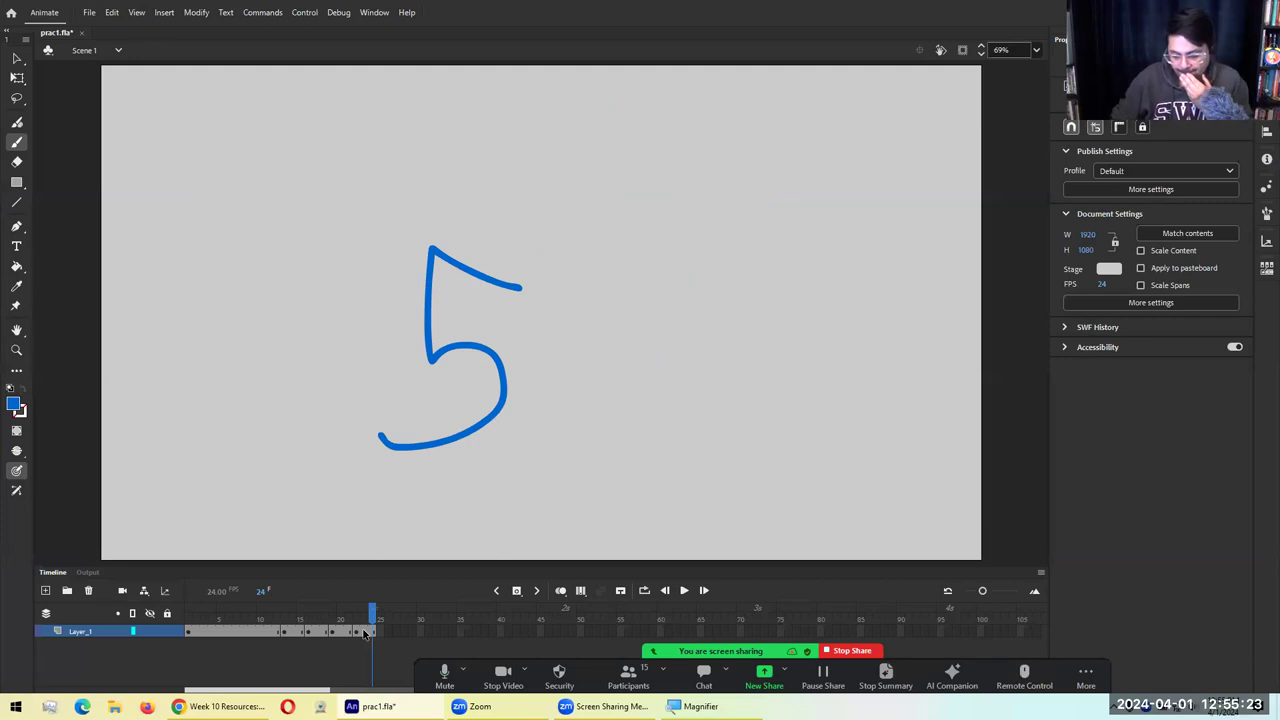
pyautogui.press('Return')
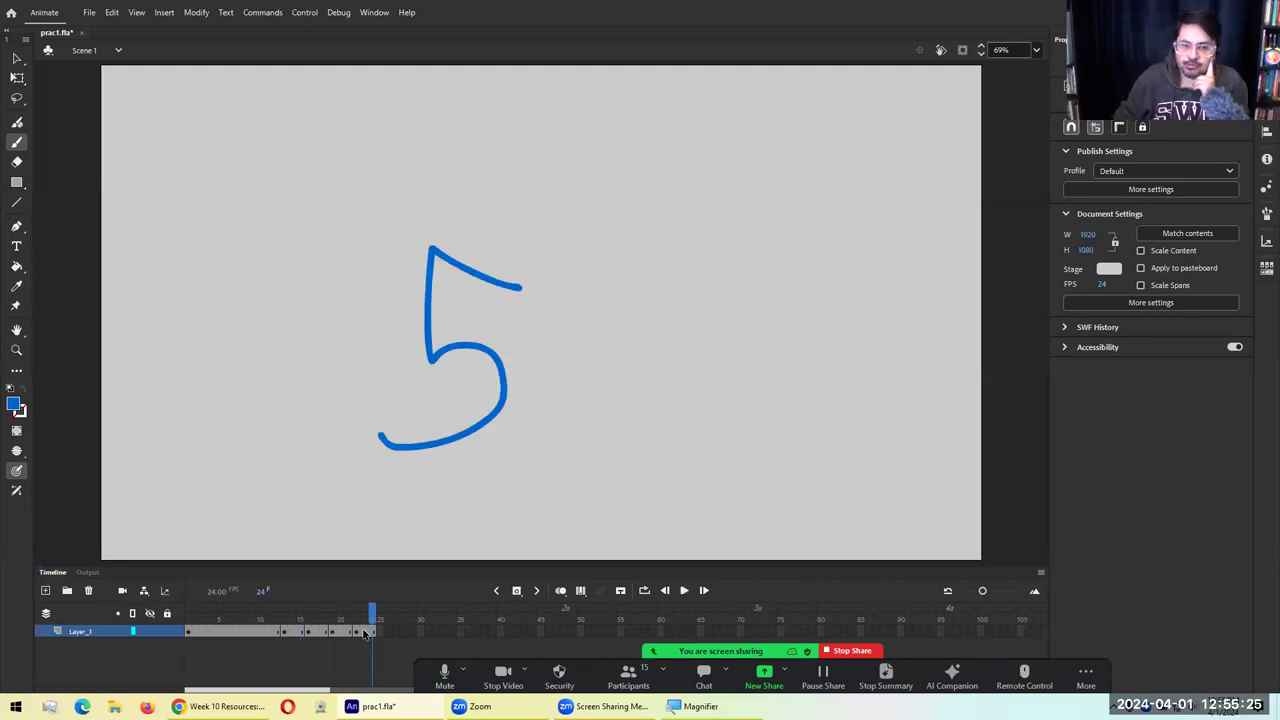
pyautogui.press('Return')
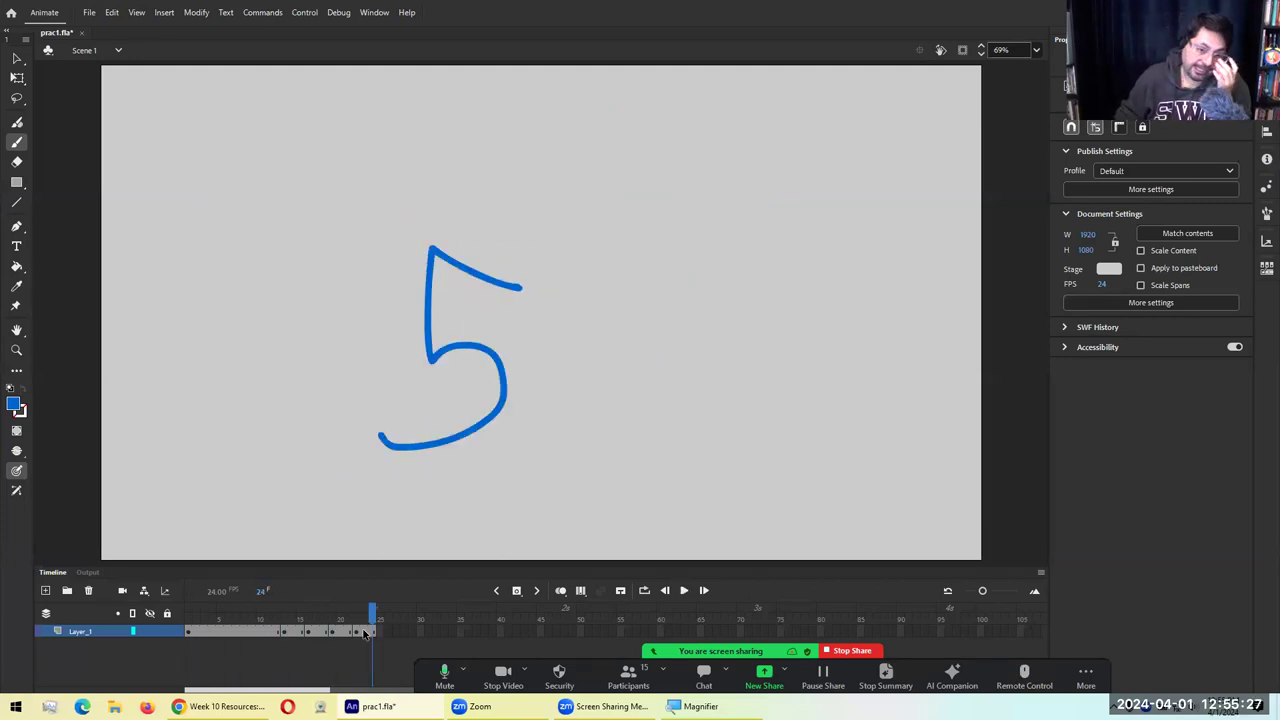
pyautogui.press('Return')
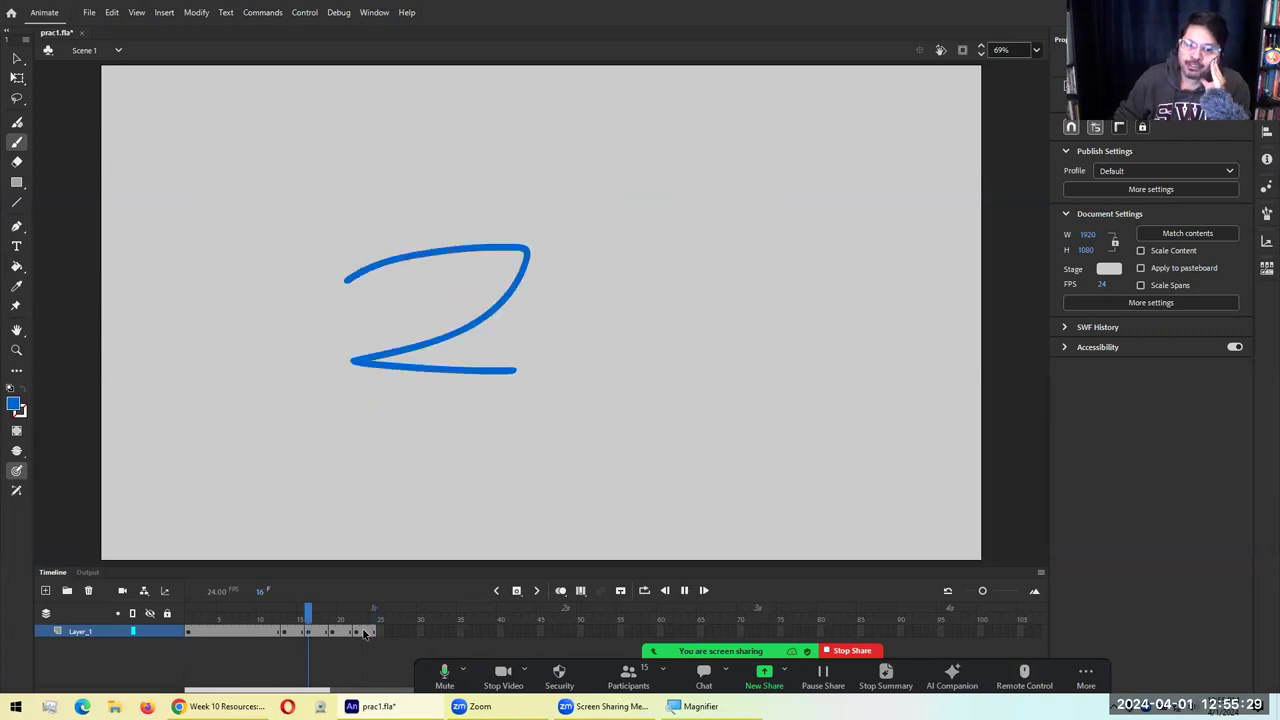
pyautogui.press('Return')
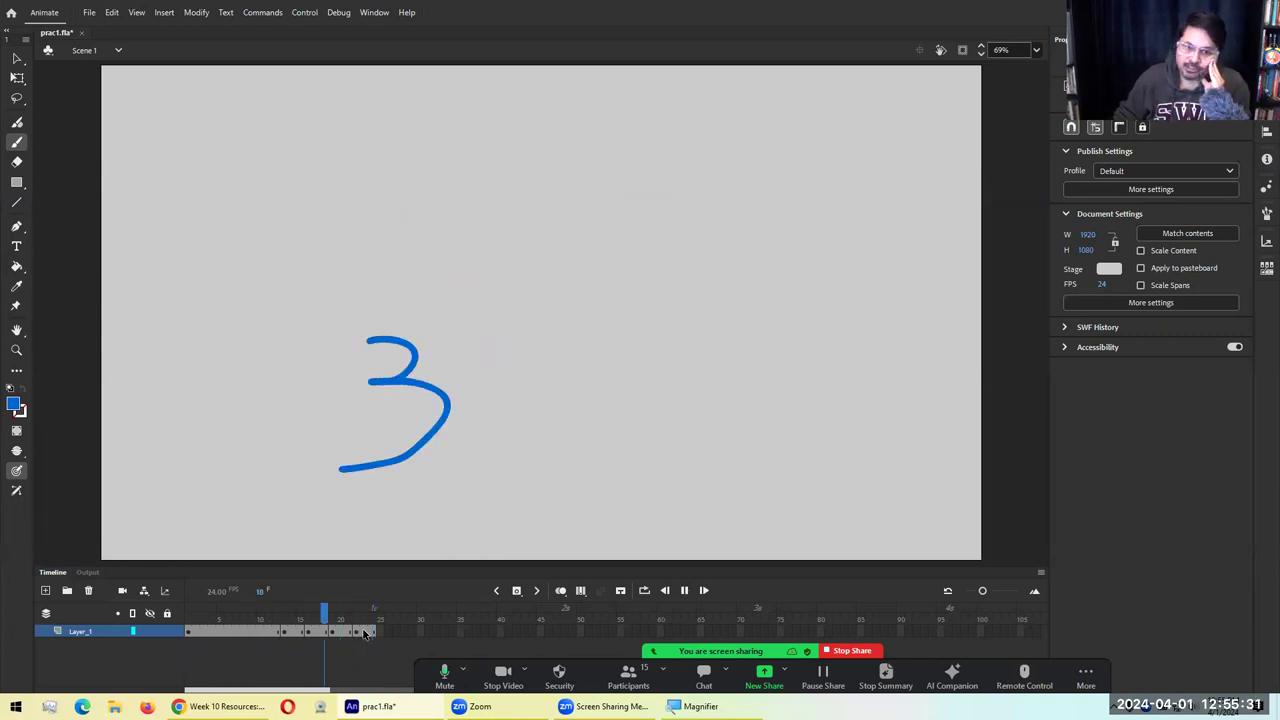
pyautogui.press('Return')
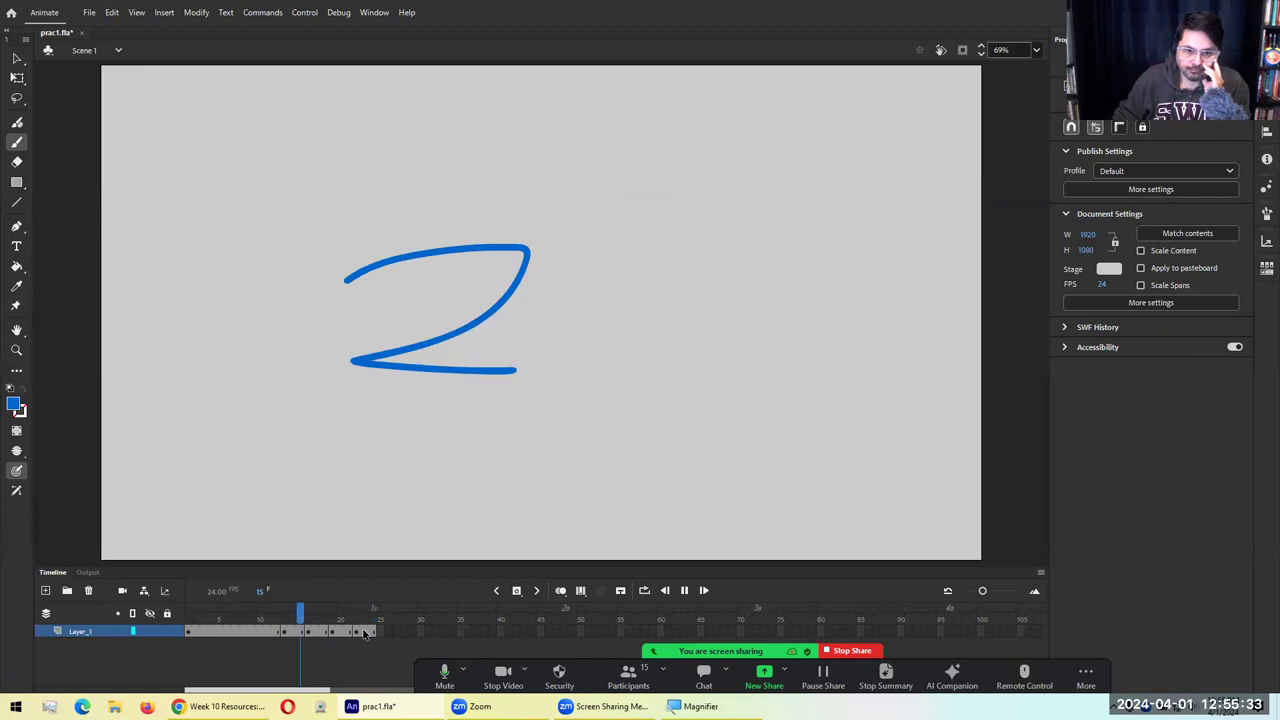
pyautogui.press('Return')
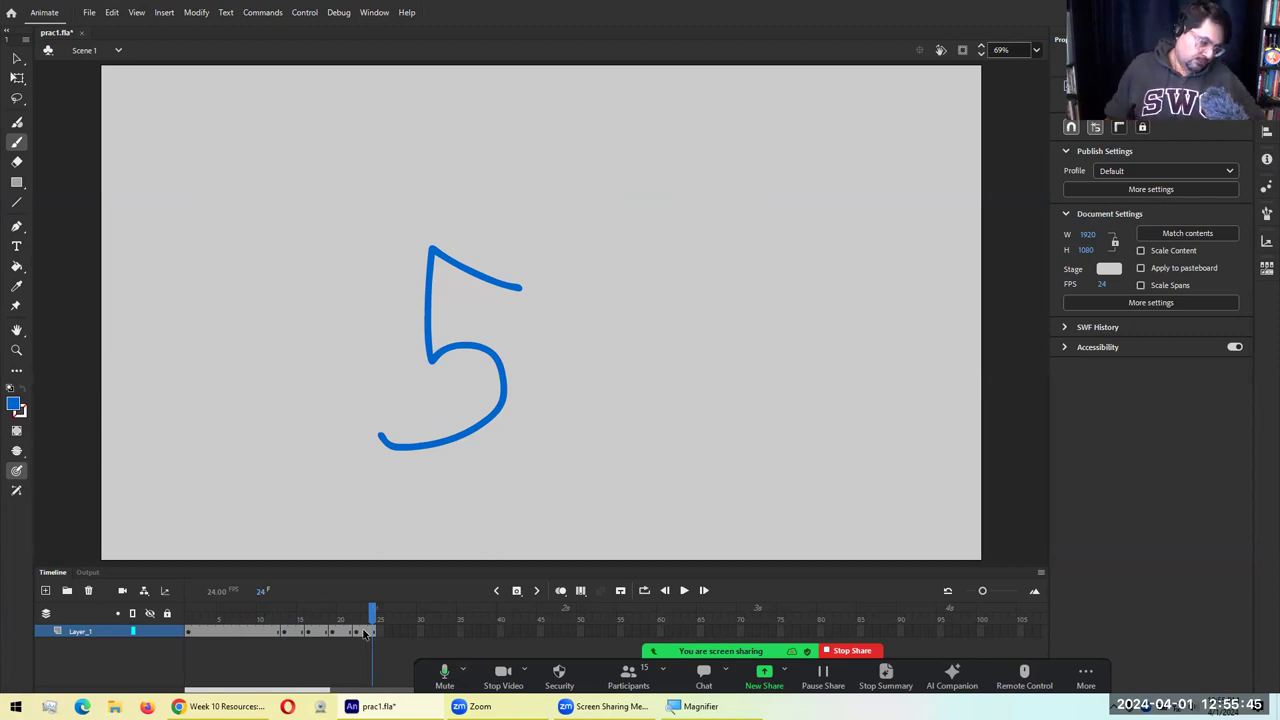
pyautogui.hotkey('alt', 'a')
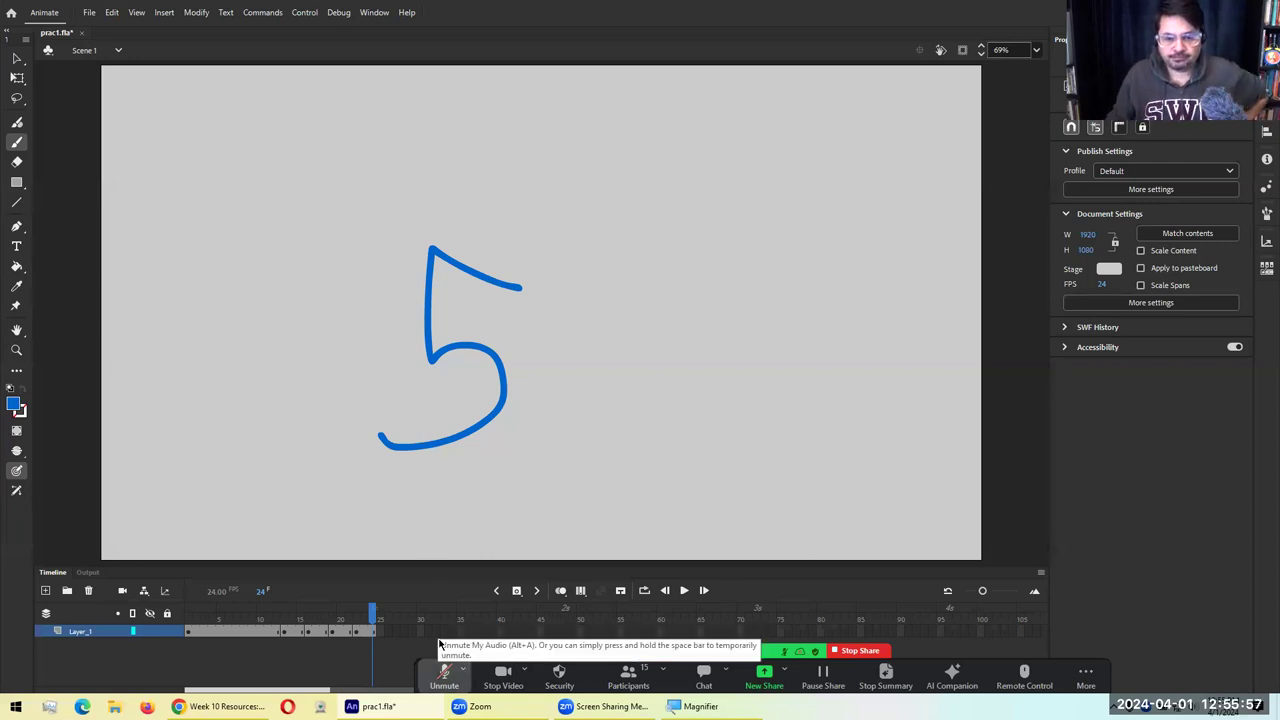
pyautogui.moveTo(866, 469); pyautogui.dragTo(840, 463)
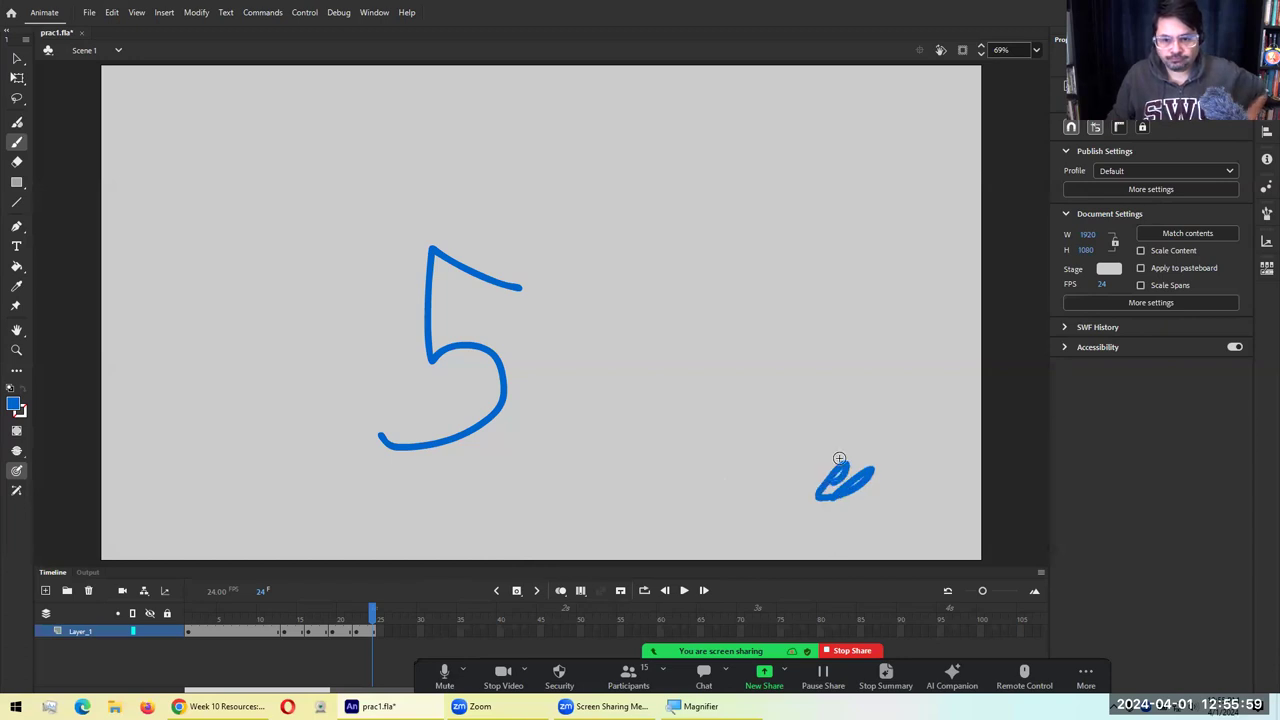
pyautogui.hotkey('ctrl', 'z')
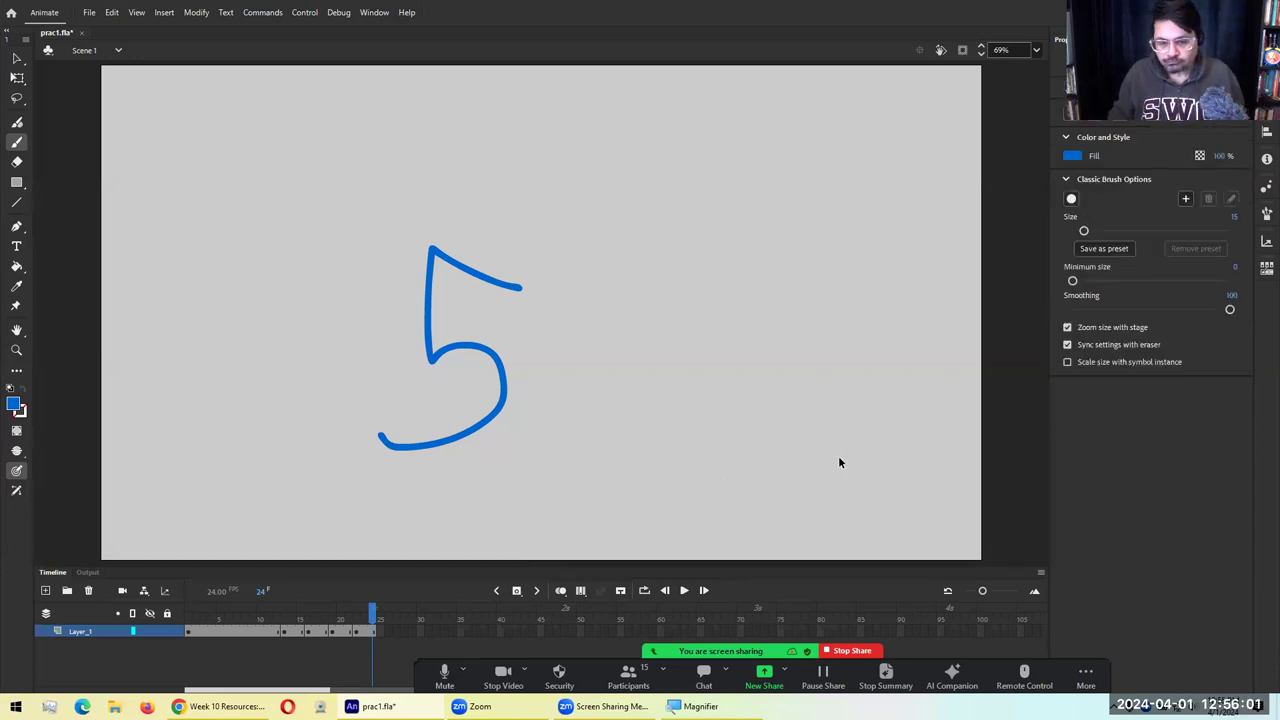
# Save the document and rename the drawing layer as "numbers"
pyautogui.hotkey('ctrl', 's')
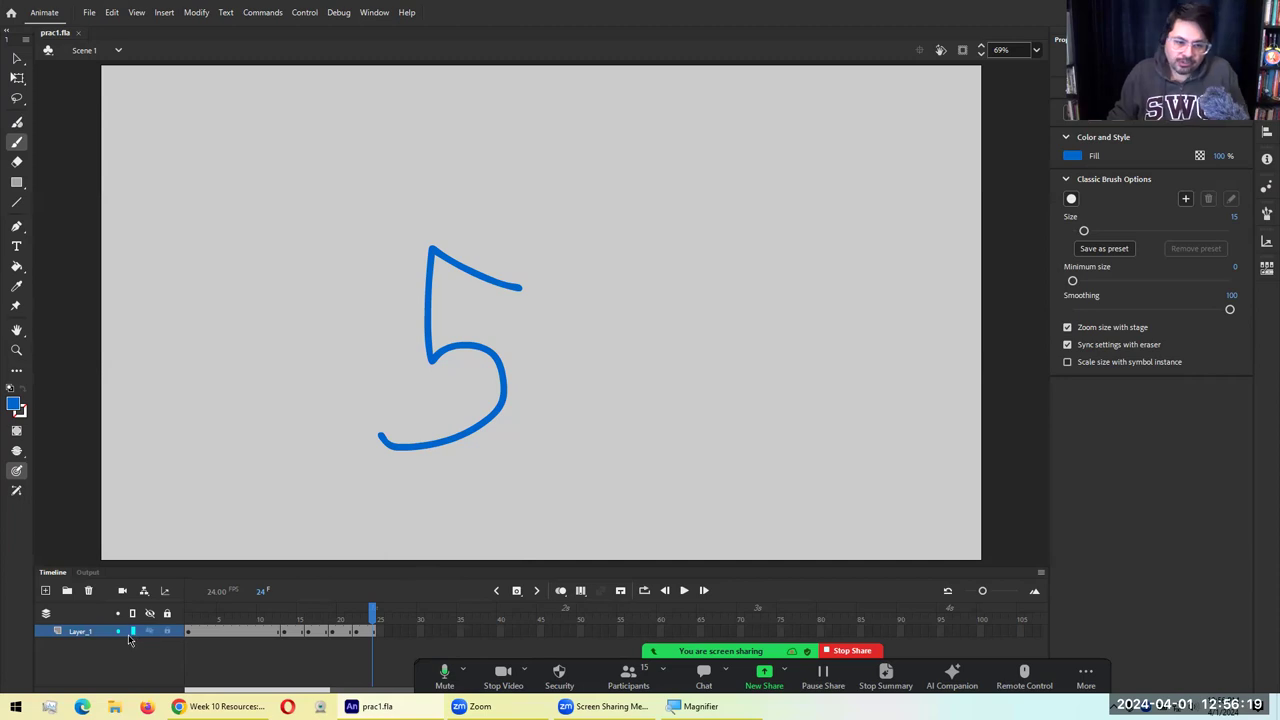
pyautogui.doubleClick(82, 634)
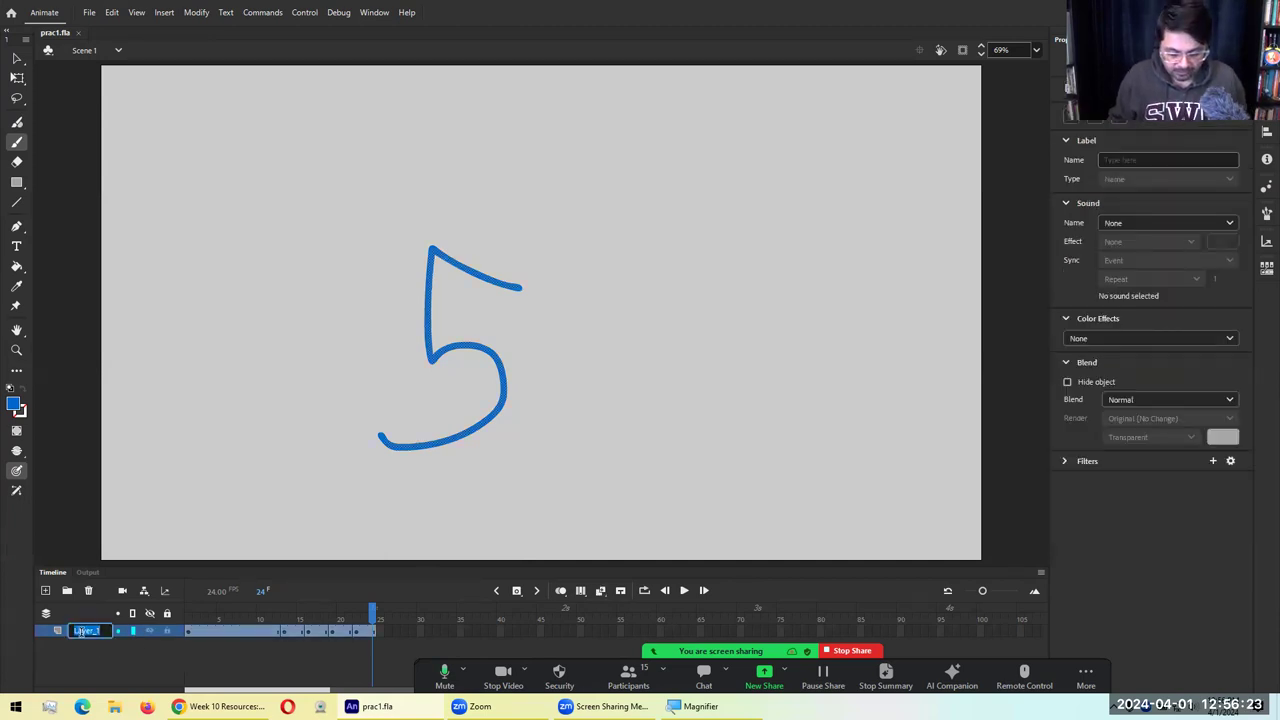
pyautogui.write('numbers')
pyautogui.press('Return')
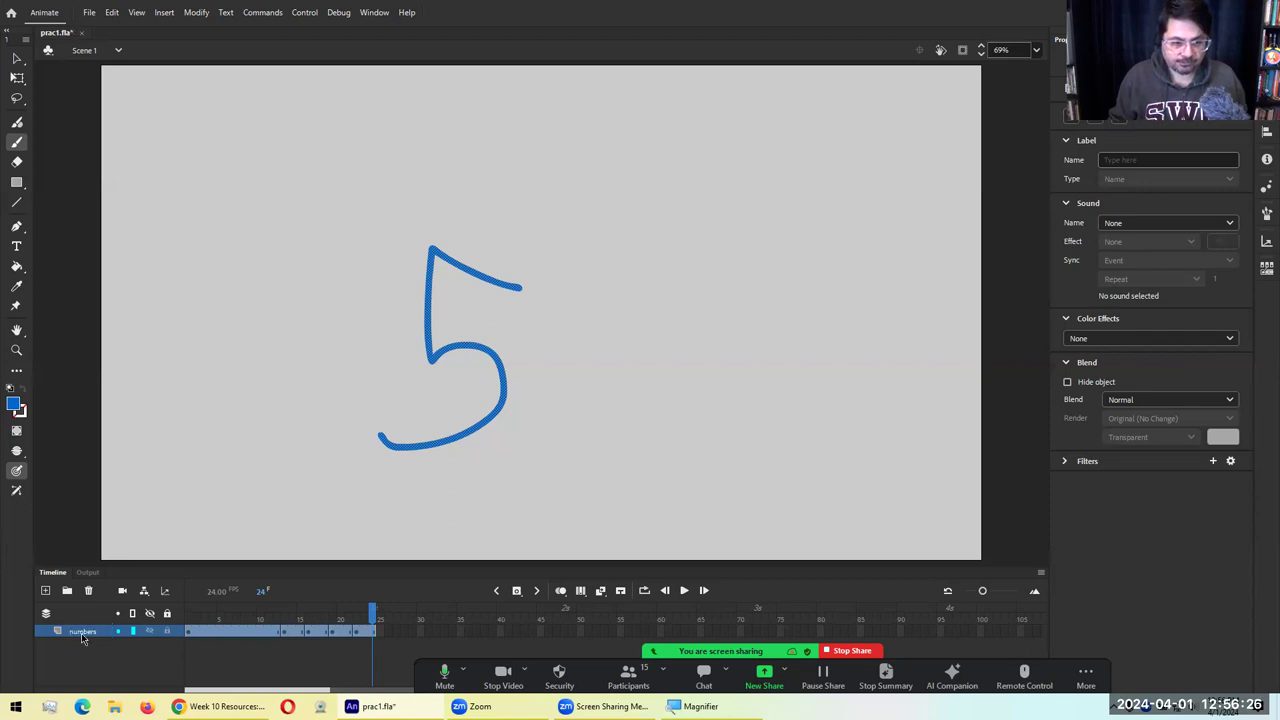
# Add a new layer above the numbers layer, and hide and lock the numbers layer
pyautogui.click(46, 591)
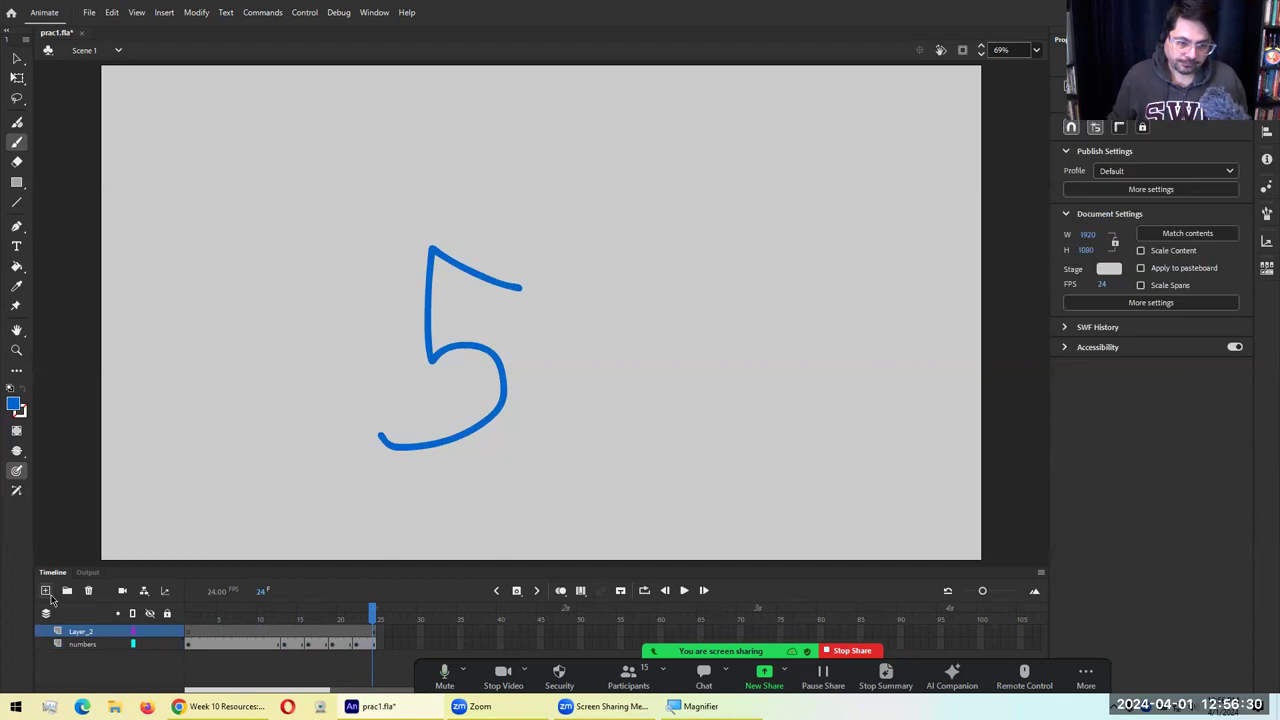
pyautogui.click(148, 645)
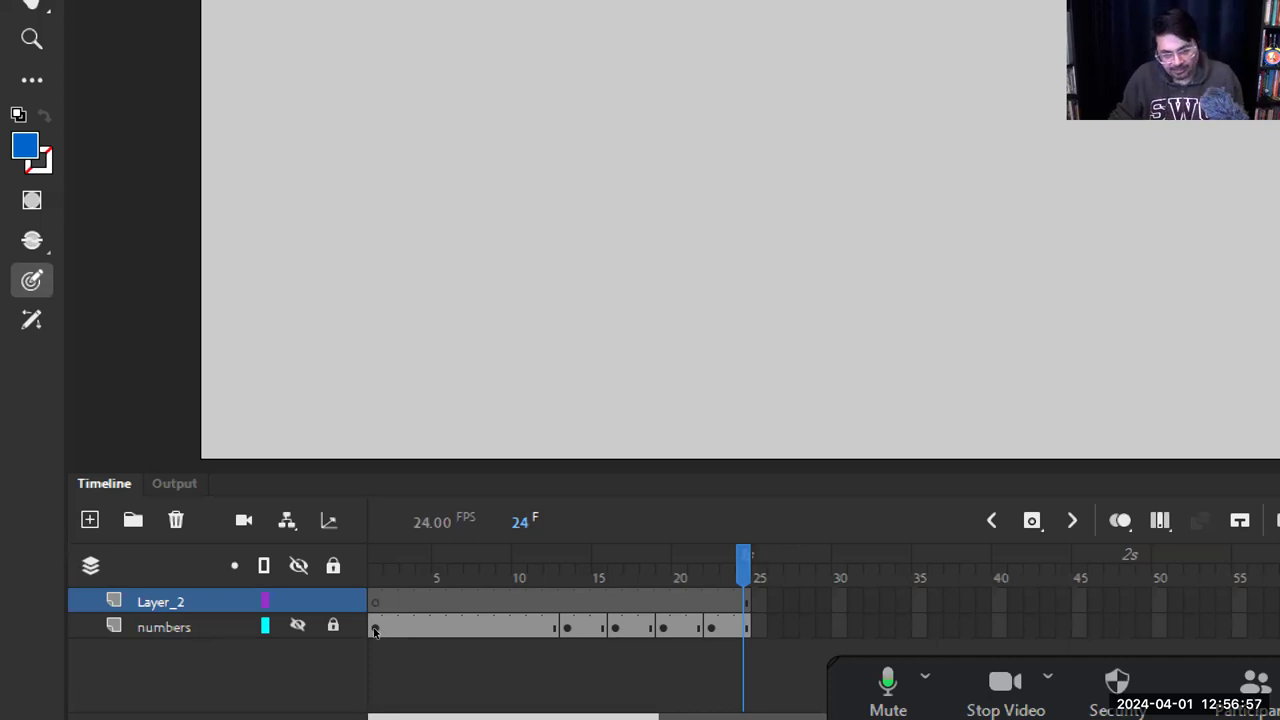
# Show and unlock the numbers layer, undo the creation of the upper layer, and add a fresh layer above numbers
pyautogui.click(333, 625)
pyautogui.click(297, 625)
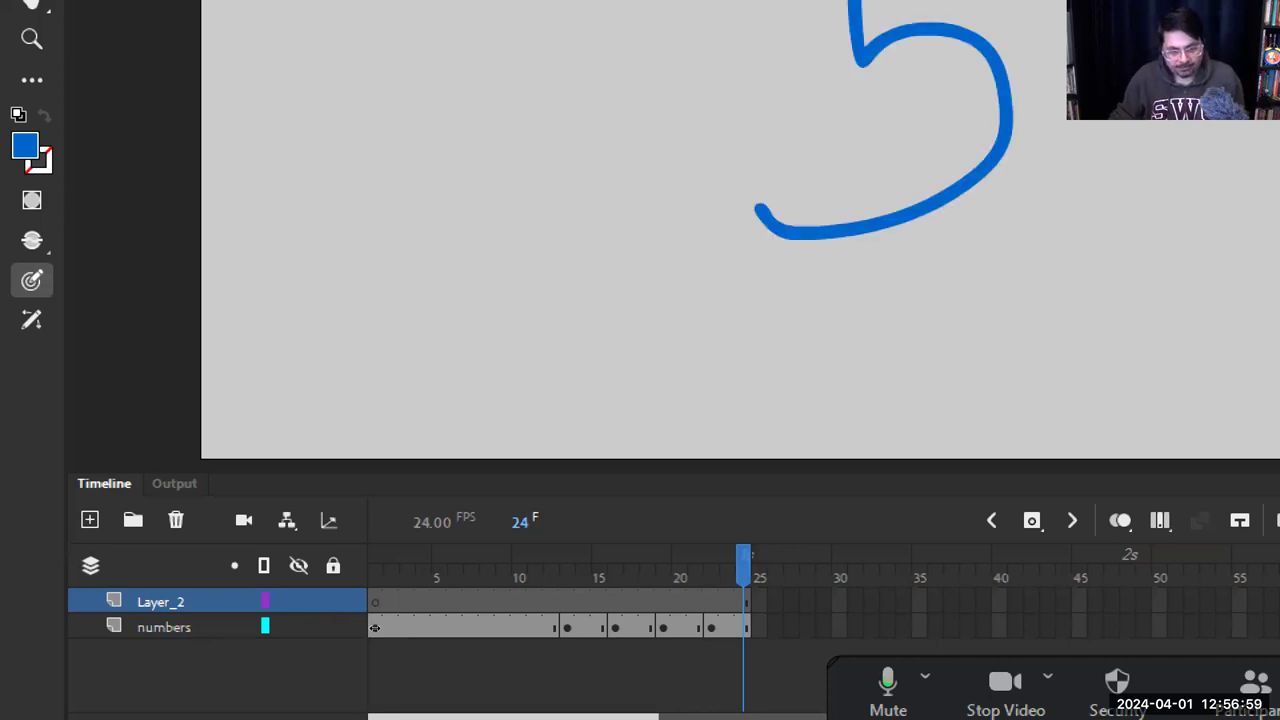
pyautogui.hotkey('ctrl', 'z')
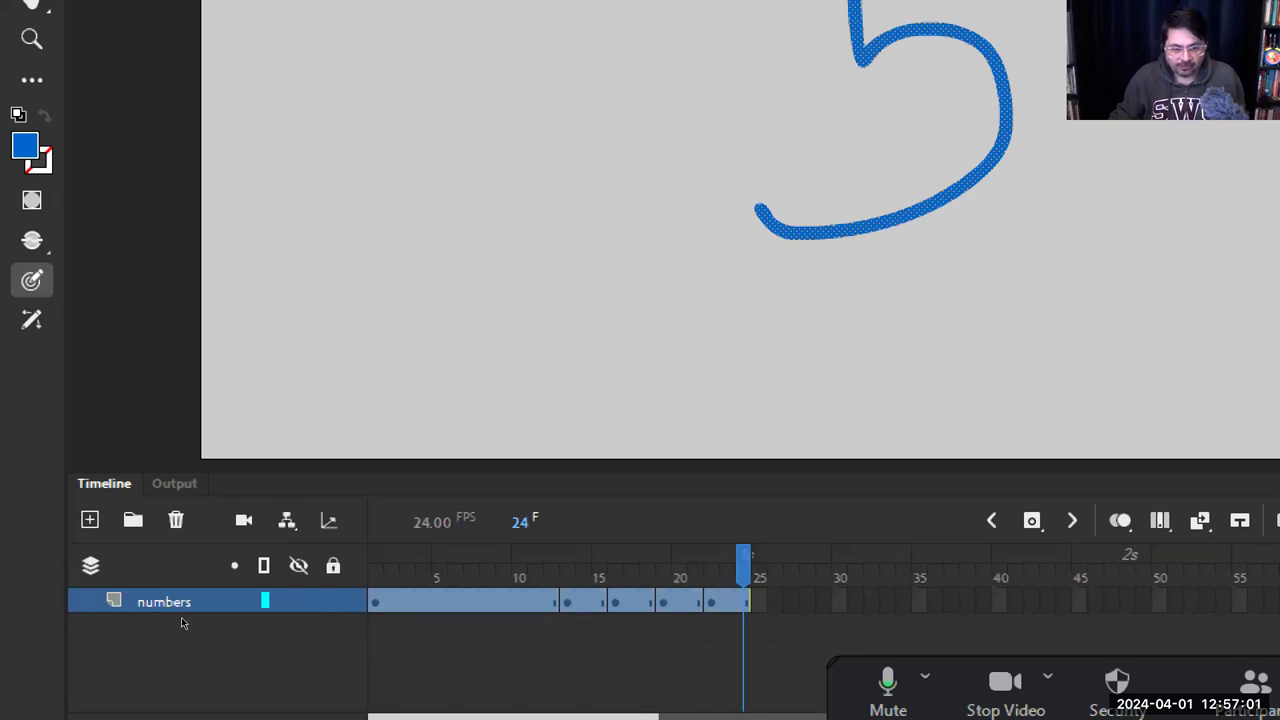
pyautogui.press('Return')
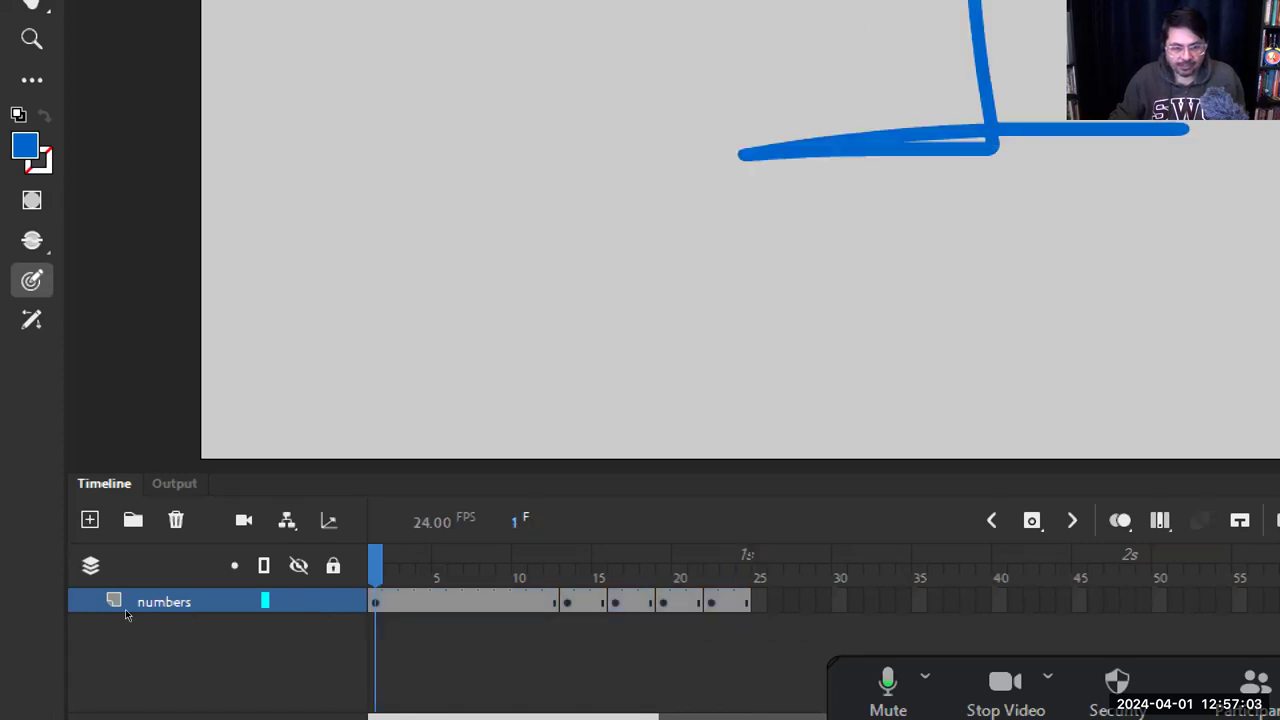
pyautogui.hotkey('ctrl', 'shift', 'n')
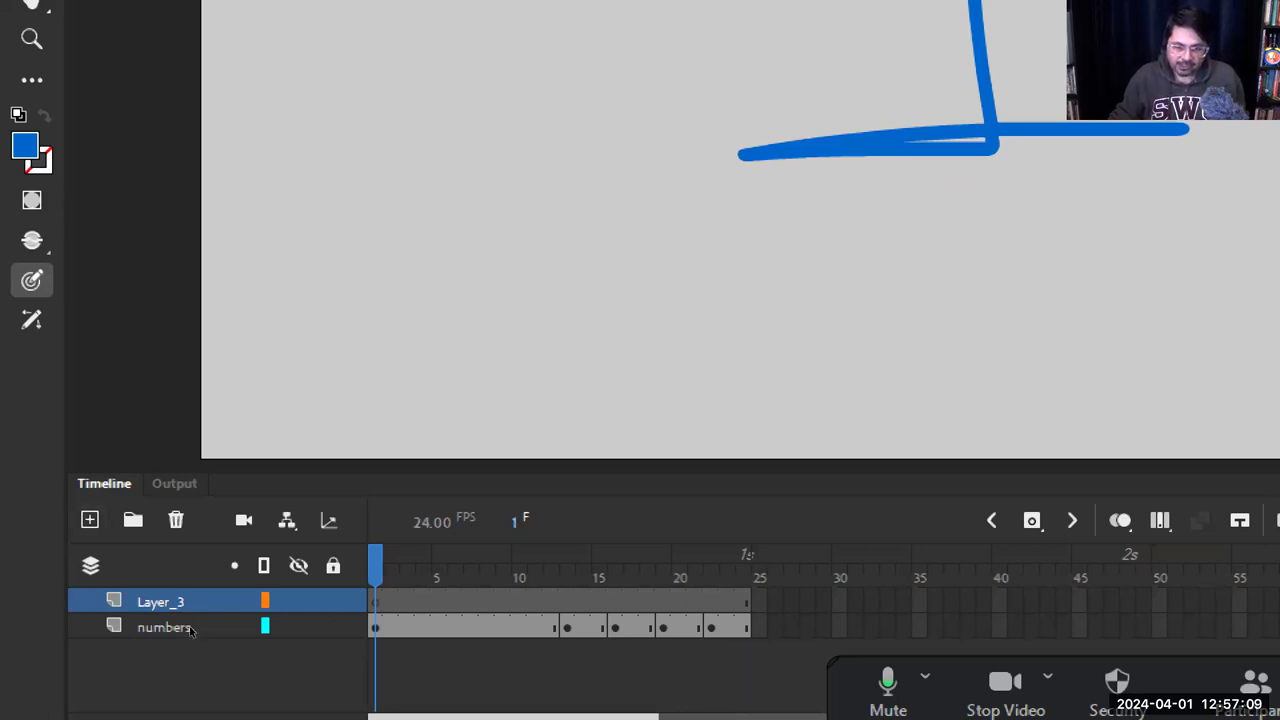
# Play the timeline and compare stepping through frames on the empty upper layer with stepping through the keyframes of the numbers layer
pyautogui.press('.')
pyautogui.press('Return')
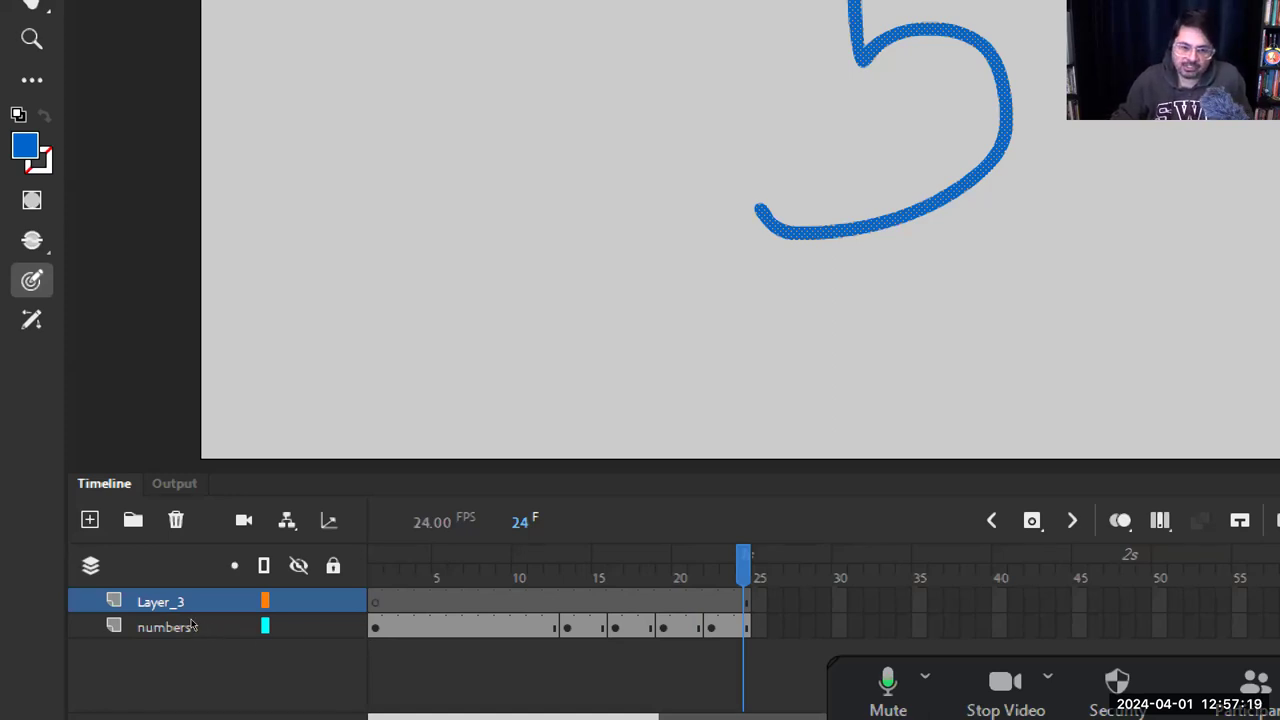
pyautogui.hotkey('shift', ',')
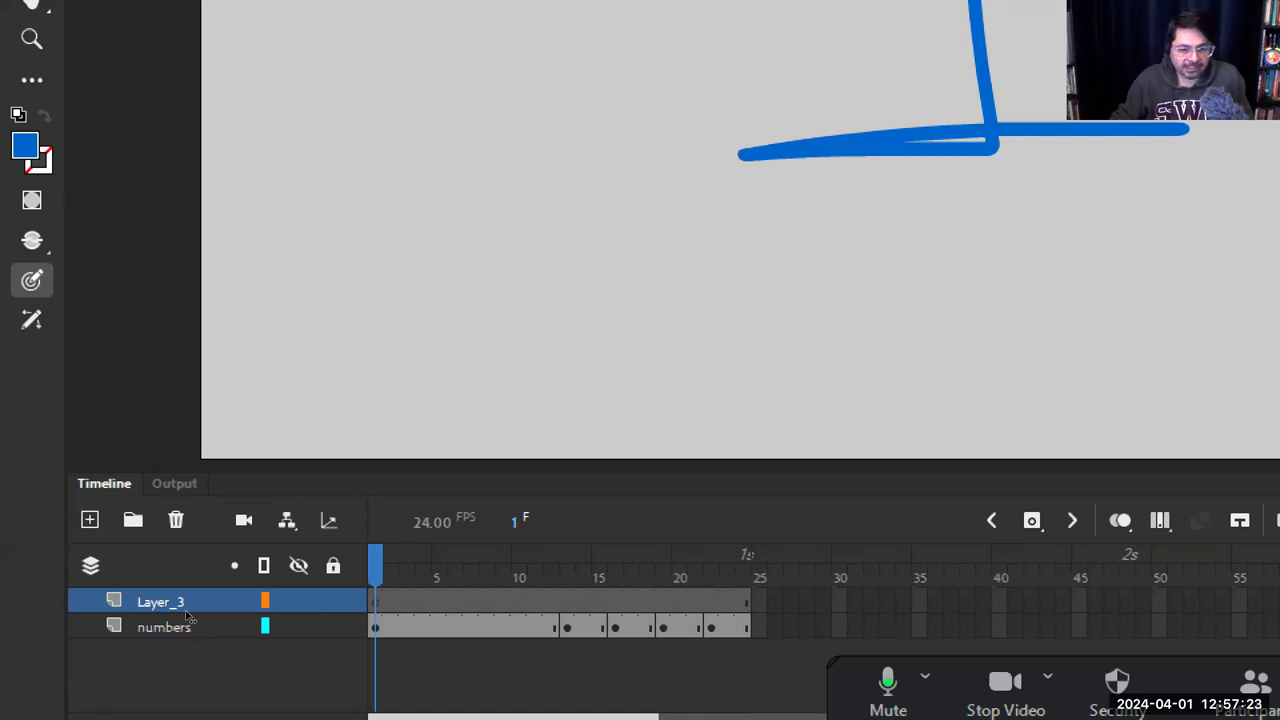
pyautogui.press('.')
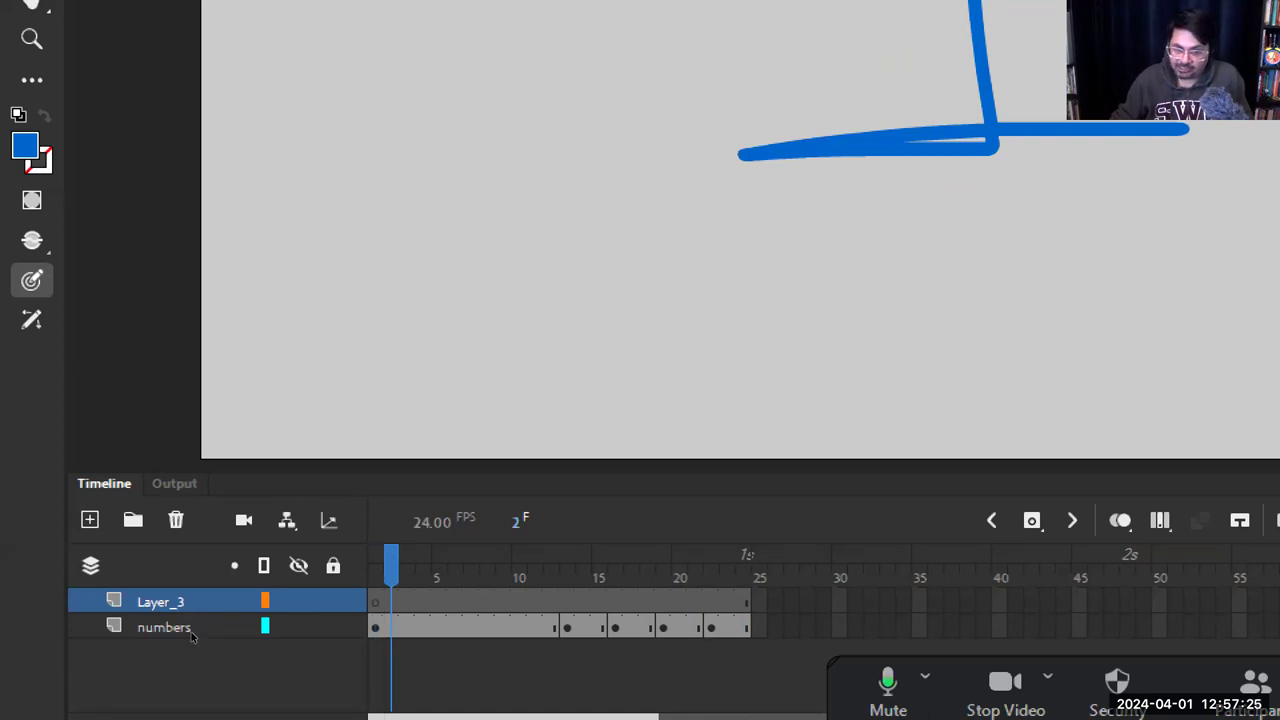
pyautogui.click(190, 645)
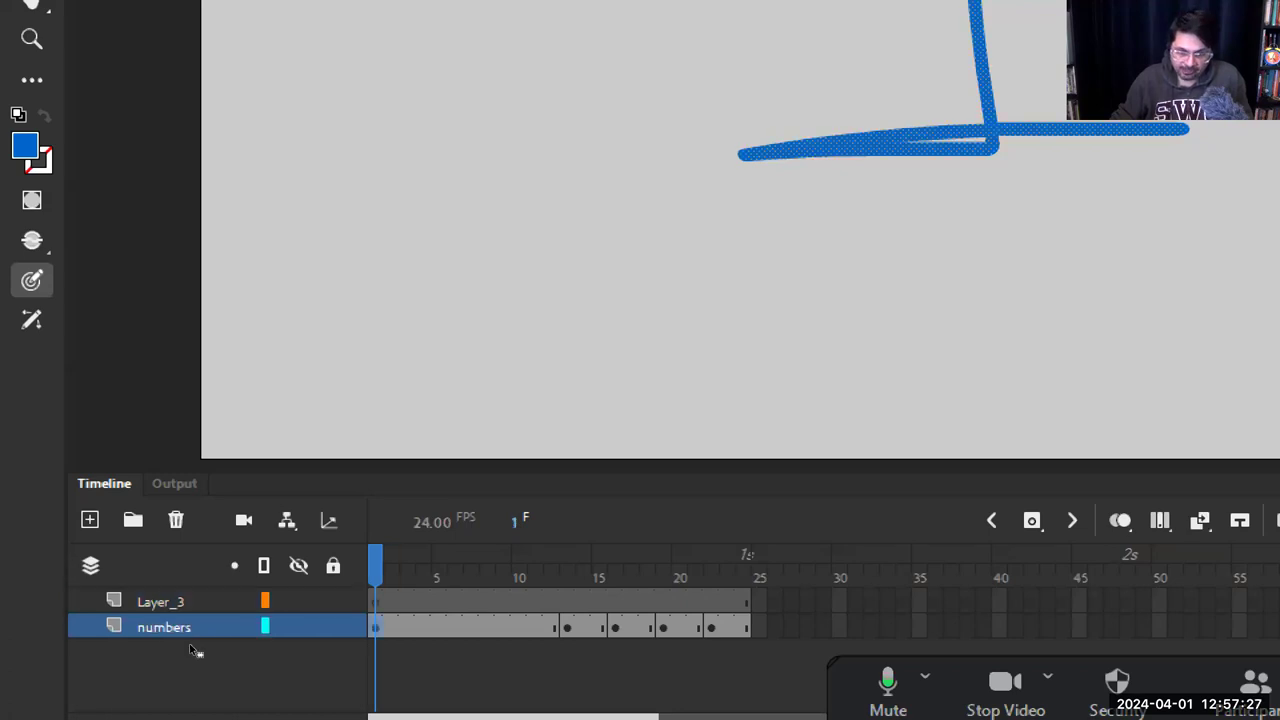
pyautogui.press('.')
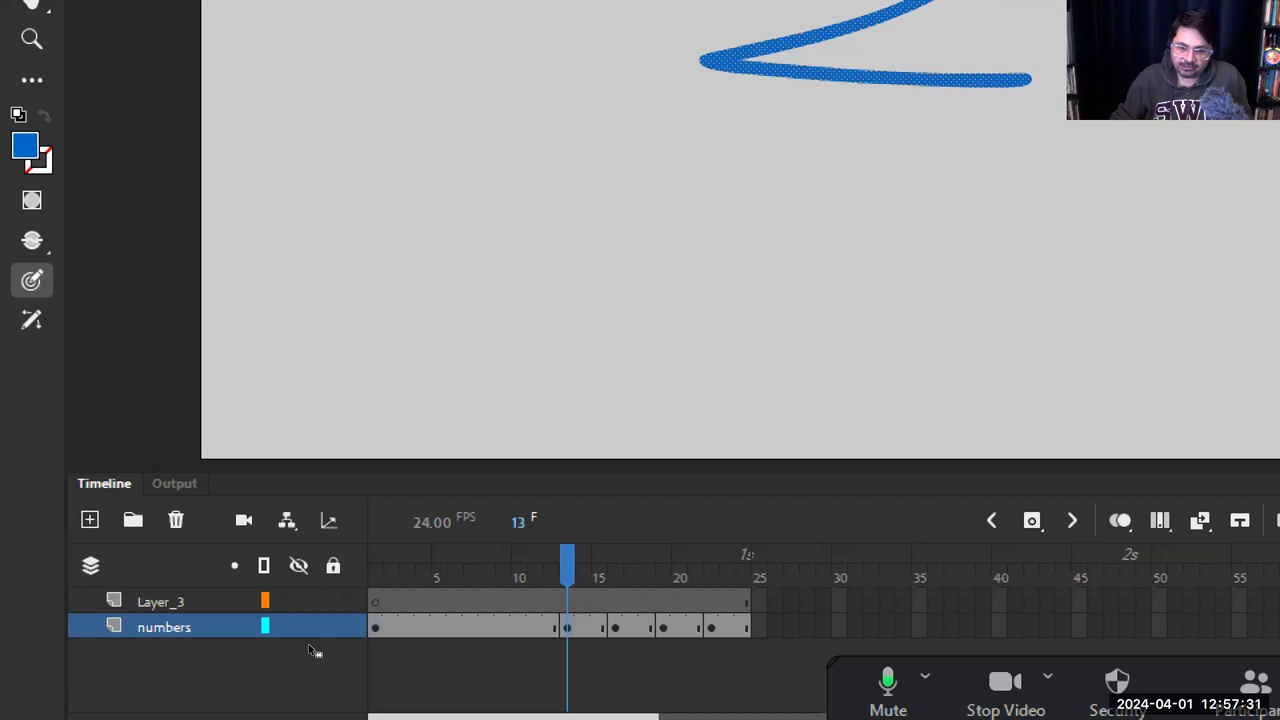
pyautogui.press('.')
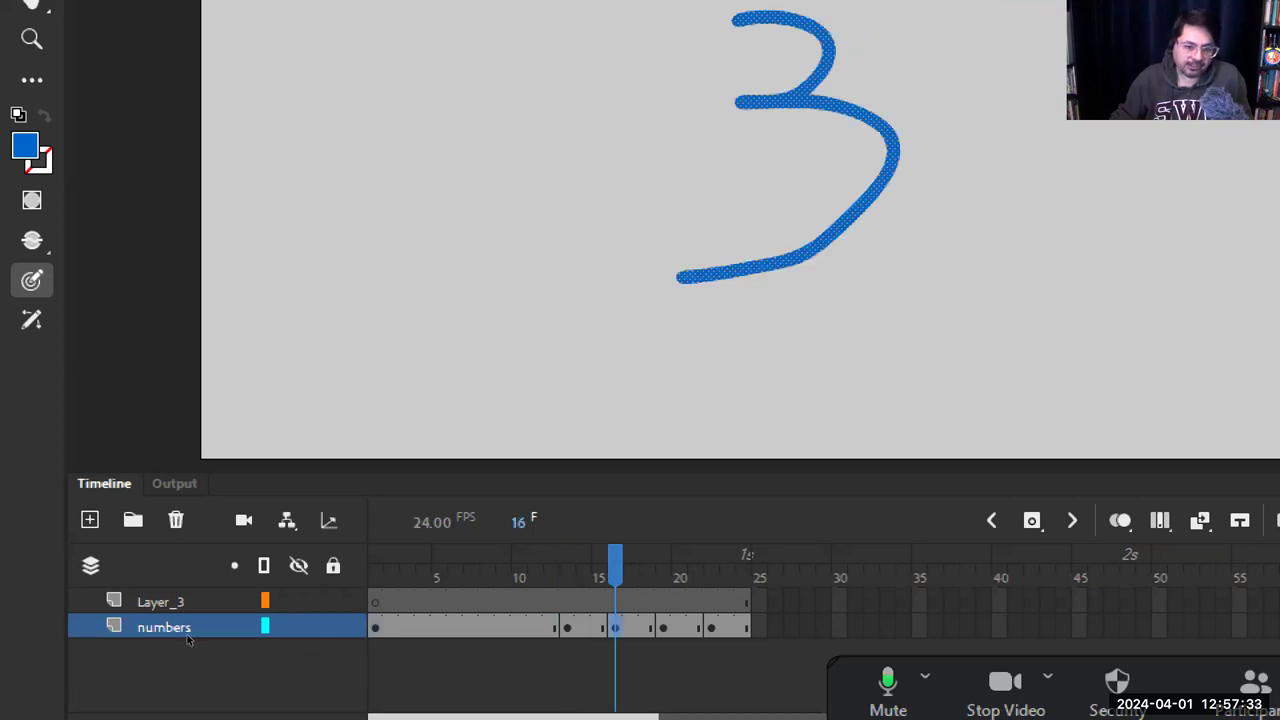
# Draw a blue smiling face with head outline, two eyes and mouth on frame 1 of the layer above numbers
pyautogui.press('Up')
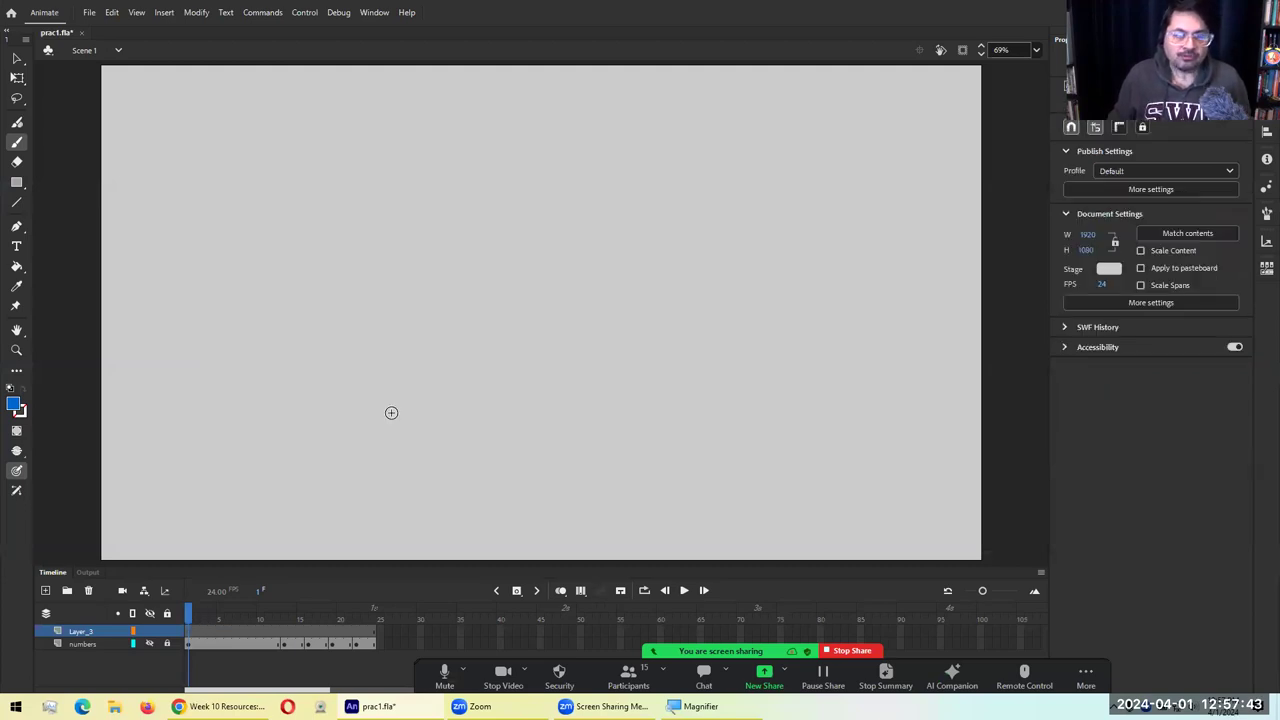
pyautogui.moveTo(577, 160)
pyautogui.mouseDown()
pyautogui.moveTo(342, 362)
pyautogui.moveTo(603, 220)
pyautogui.moveTo(469, 165)
pyautogui.moveTo(478, 239)
pyautogui.moveTo(451, 198)
pyautogui.mouseUp()
pyautogui.moveTo(509, 243); pyautogui.dragTo(536, 262)
pyautogui.moveTo(418, 306)
pyautogui.mouseDown()
pyautogui.moveTo(540, 360)
pyautogui.moveTo(454, 335)
pyautogui.moveTo(412, 302)
pyautogui.mouseUp()
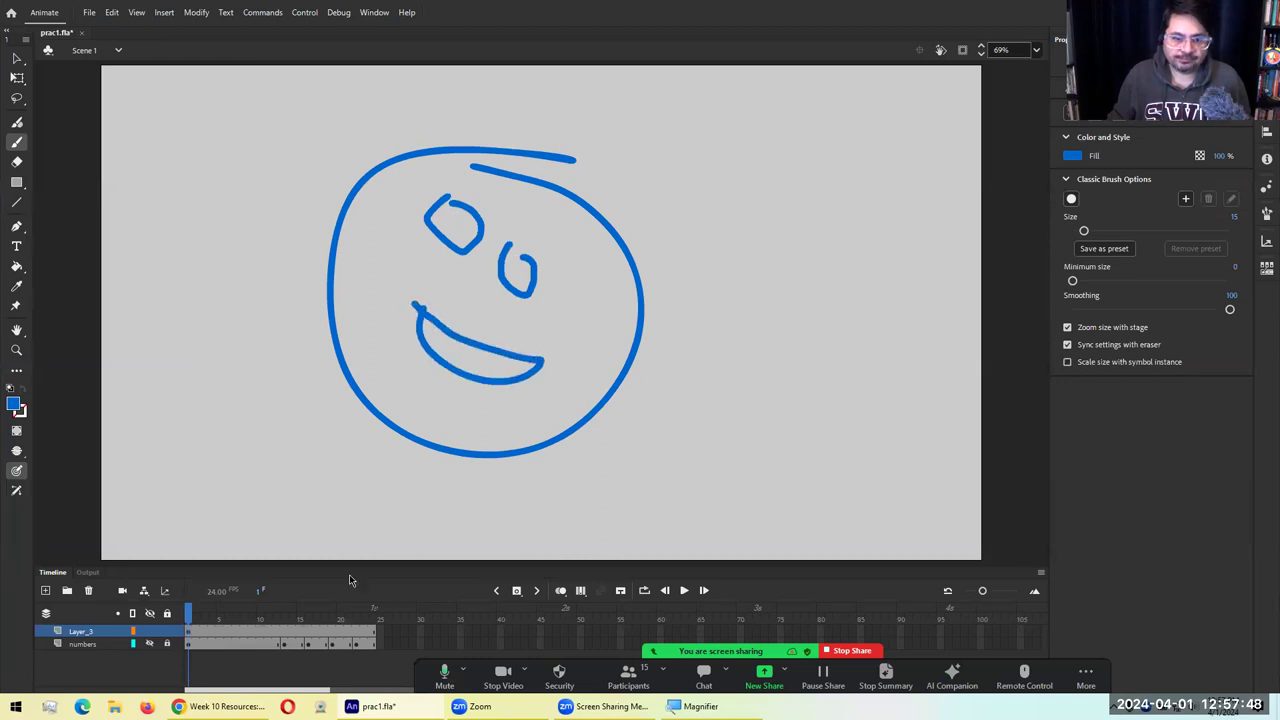
# Insert a blank keyframe at frame 5 of the upper layer and draw a second face with round head, eyes and open mouth
pyautogui.click(218, 630)
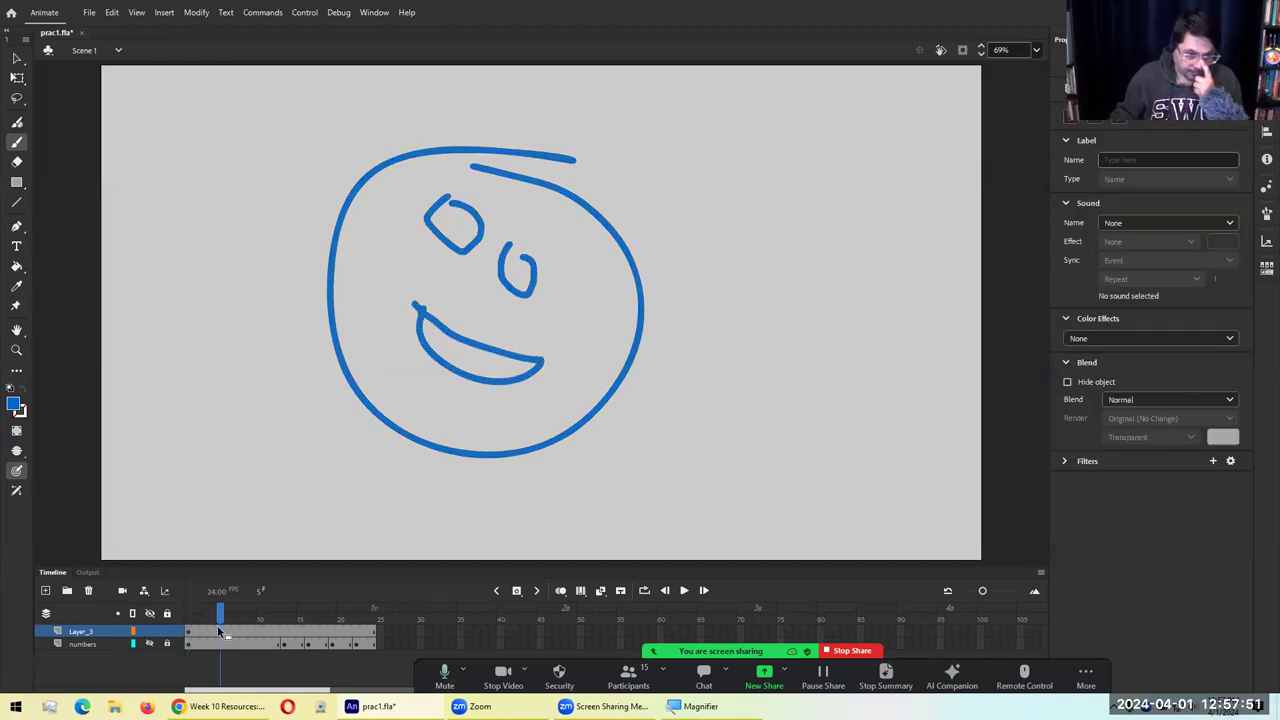
pyautogui.rightClick(218, 627)
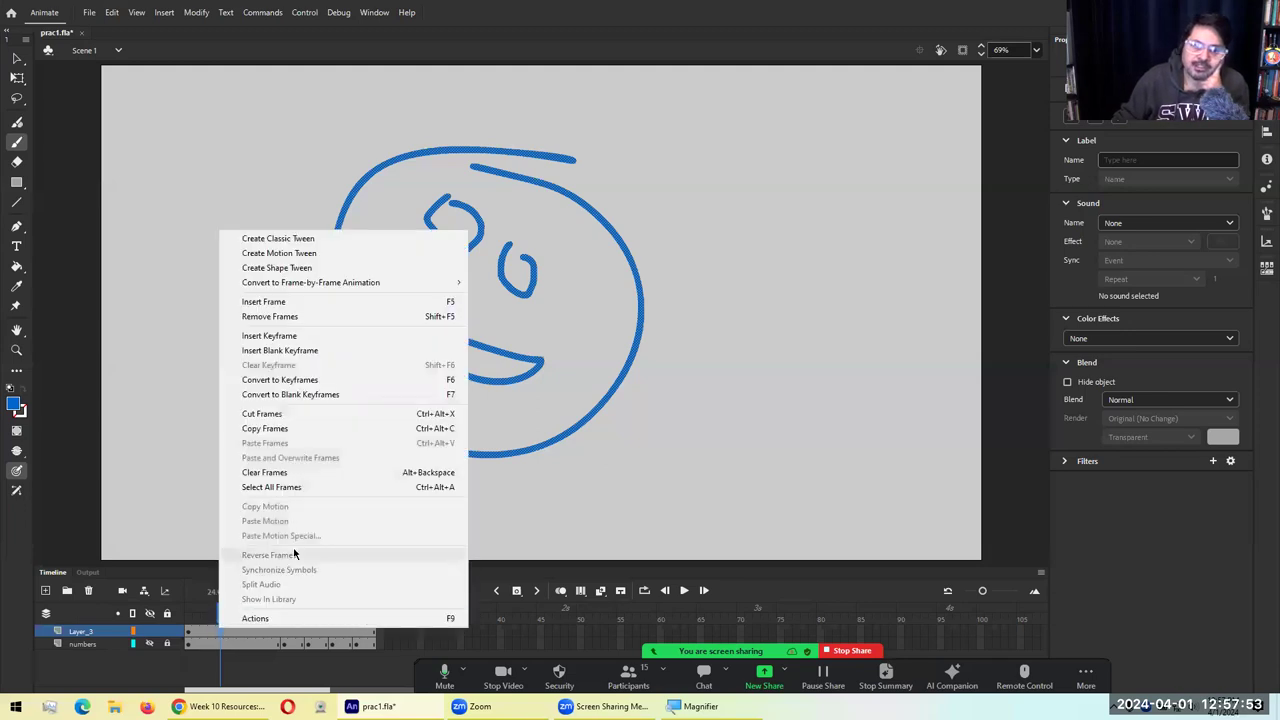
pyautogui.click(330, 355)
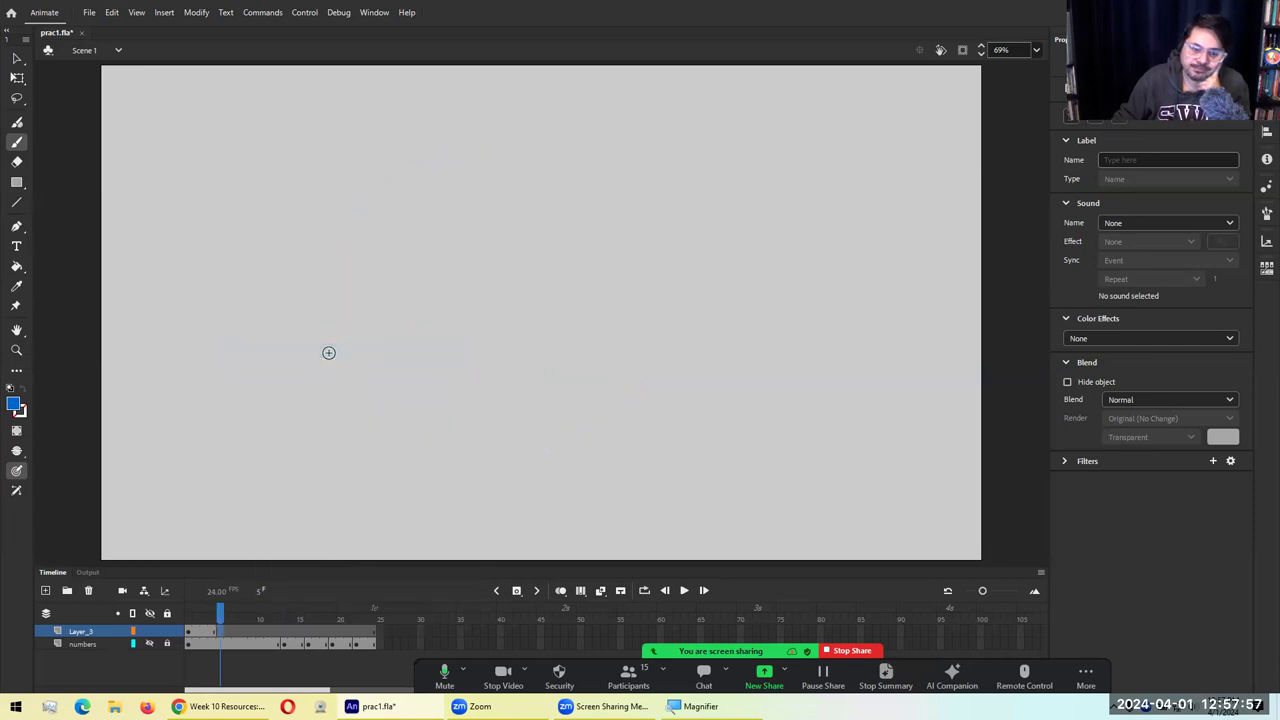
pyautogui.moveTo(562, 190); pyautogui.dragTo(415, 226)
pyautogui.moveTo(408, 368)
pyautogui.mouseDown()
pyautogui.moveTo(651, 396)
pyautogui.moveTo(540, 193)
pyautogui.mouseUp()
pyautogui.moveTo(480, 265)
pyautogui.mouseDown()
pyautogui.moveTo(497, 286)
pyautogui.moveTo(488, 252)
pyautogui.mouseUp()
pyautogui.moveTo(578, 304)
pyautogui.mouseDown()
pyautogui.moveTo(612, 295)
pyautogui.moveTo(578, 305)
pyautogui.mouseUp()
pyautogui.moveTo(478, 340)
pyautogui.mouseDown()
pyautogui.moveTo(487, 383)
pyautogui.moveTo(560, 359)
pyautogui.moveTo(479, 342)
pyautogui.mouseUp()
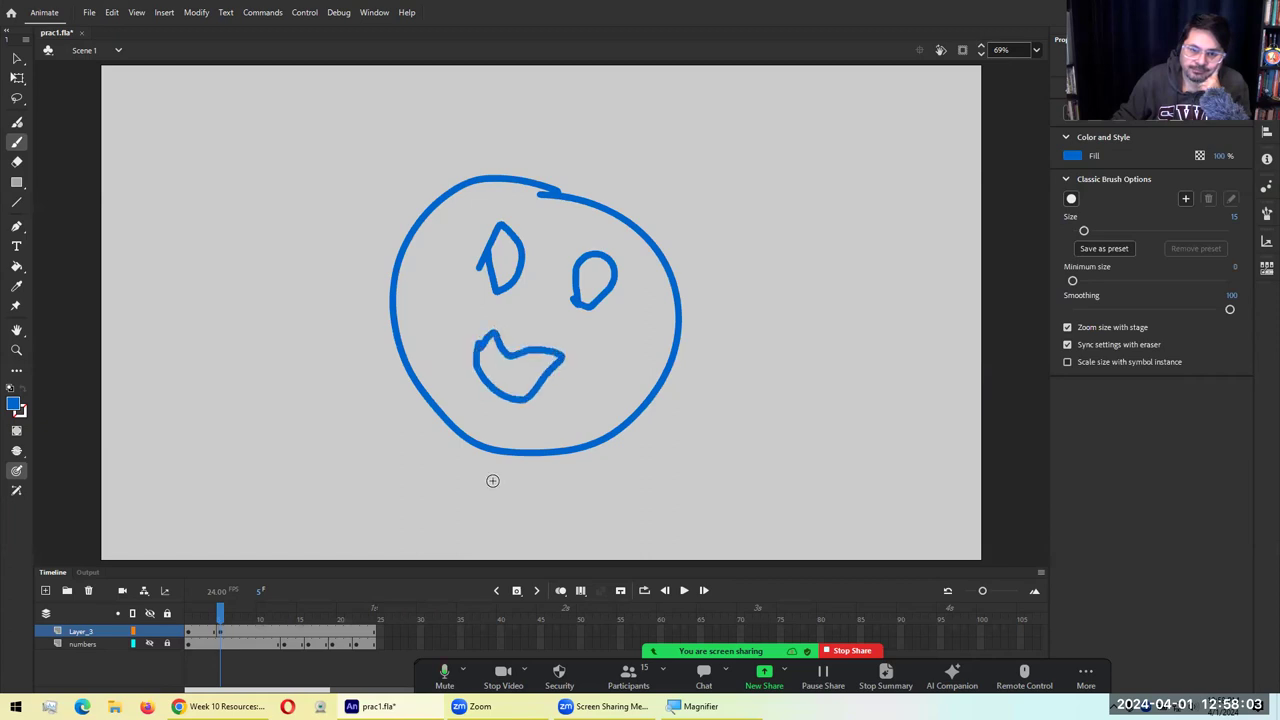
# Insert a blank keyframe at frame 10 of the upper layer and draw a third, narrower face with eyes and smile
pyautogui.click(262, 632)
pyautogui.rightClick(262, 630)
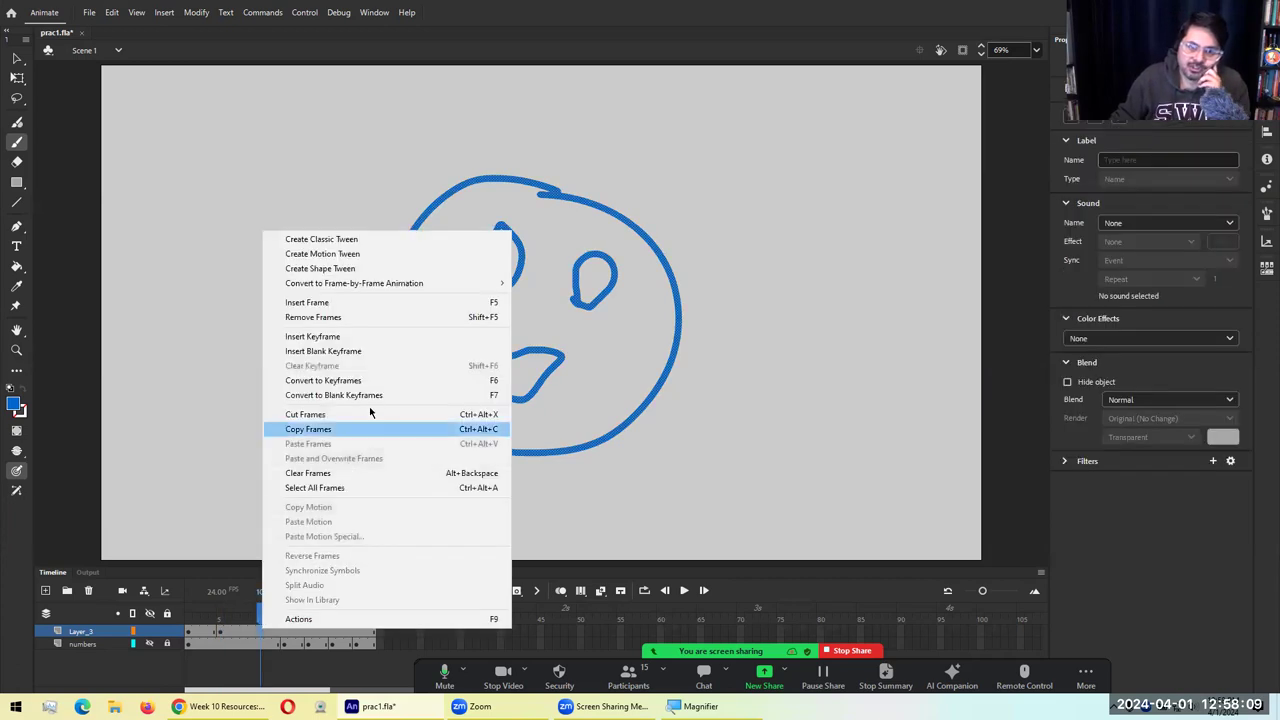
pyautogui.click(378, 352)
pyautogui.moveTo(568, 204)
pyautogui.mouseDown()
pyautogui.moveTo(499, 183)
pyautogui.moveTo(616, 336)
pyautogui.mouseUp()
pyautogui.moveTo(536, 222); pyautogui.dragTo(616, 338)
pyautogui.moveTo(434, 296)
pyautogui.mouseDown()
pyautogui.moveTo(472, 276)
pyautogui.moveTo(455, 250)
pyautogui.mouseUp()
pyautogui.moveTo(543, 306)
pyautogui.mouseDown()
pyautogui.moveTo(570, 300)
pyautogui.moveTo(541, 308)
pyautogui.mouseUp()
pyautogui.moveTo(458, 340)
pyautogui.mouseDown()
pyautogui.moveTo(509, 381)
pyautogui.moveTo(531, 365)
pyautogui.moveTo(459, 340)
pyautogui.mouseUp()
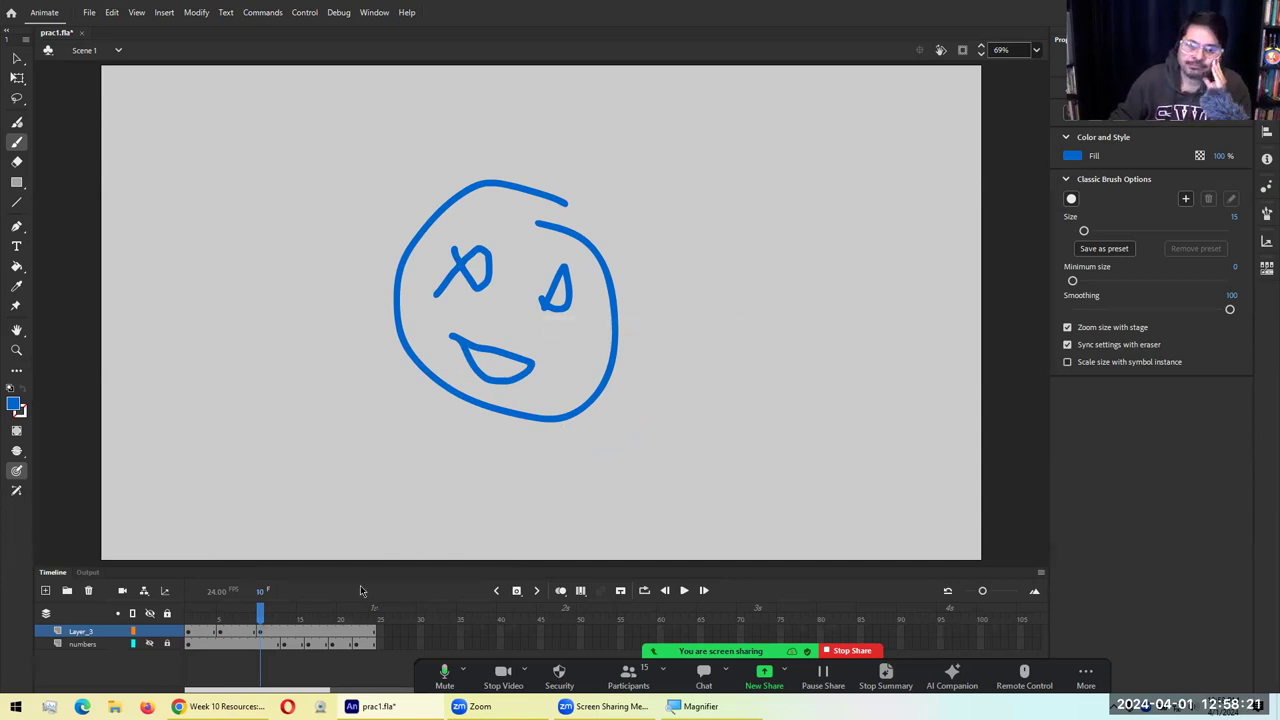
# Insert a blank keyframe at frame 15 of the upper layer and draw a wide, tilted oval face with eyes and jagged mouth
pyautogui.click(303, 632)
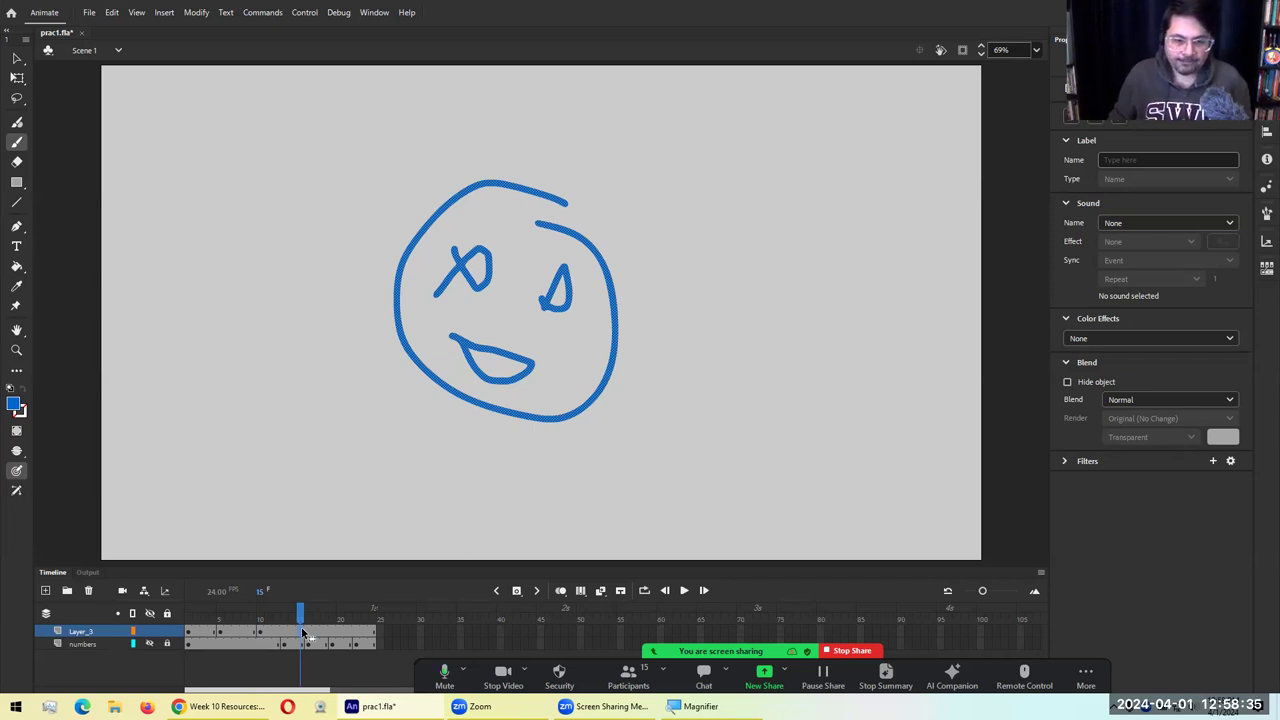
pyautogui.press('F7')
pyautogui.moveTo(535, 224)
pyautogui.mouseDown()
pyautogui.moveTo(413, 262)
pyautogui.moveTo(678, 387)
pyautogui.moveTo(490, 203)
pyautogui.mouseUp()
pyautogui.moveTo(483, 294)
pyautogui.mouseDown()
pyautogui.moveTo(520, 288)
pyautogui.moveTo(480, 290)
pyautogui.mouseUp()
pyautogui.moveTo(564, 286)
pyautogui.mouseDown()
pyautogui.moveTo(600, 316)
pyautogui.moveTo(562, 284)
pyautogui.mouseUp()
pyautogui.moveTo(510, 334)
pyautogui.mouseDown()
pyautogui.moveTo(571, 339)
pyautogui.moveTo(558, 388)
pyautogui.moveTo(520, 345)
pyautogui.mouseUp()
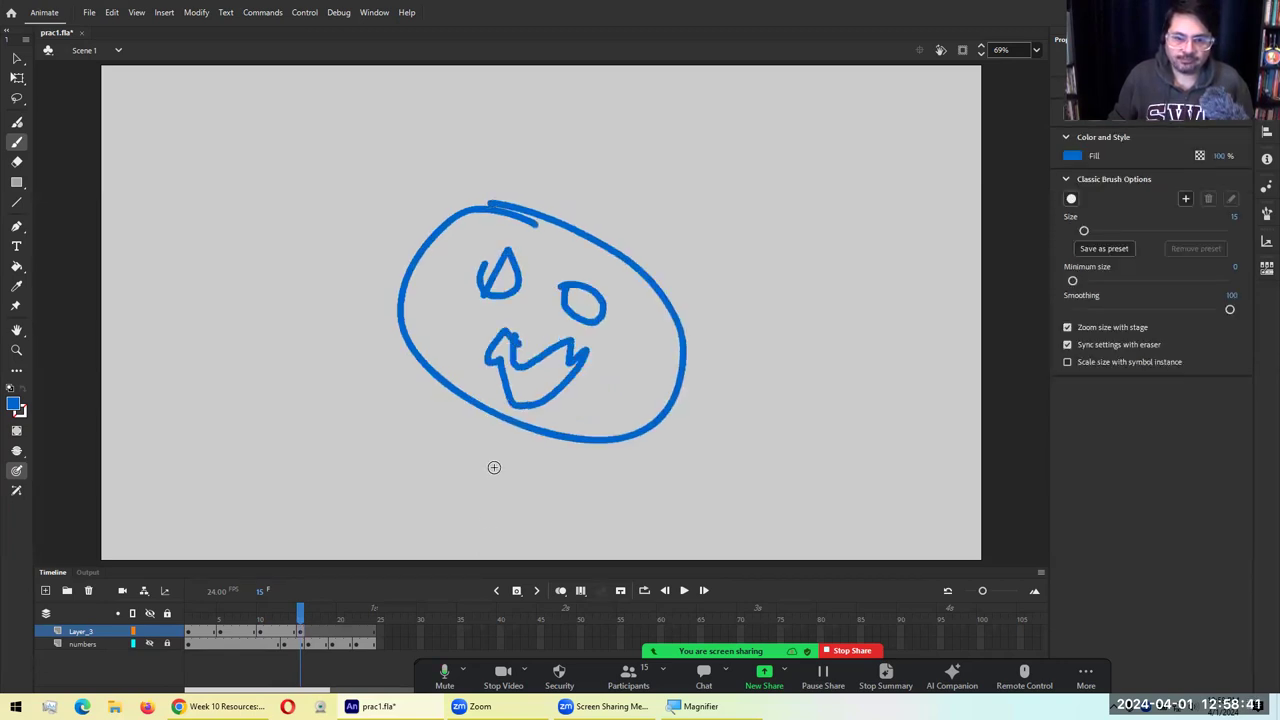
# Insert a blank keyframe at frame 20 of the upper layer and draw a smaller face with eyes and smile
pyautogui.click(341, 634)
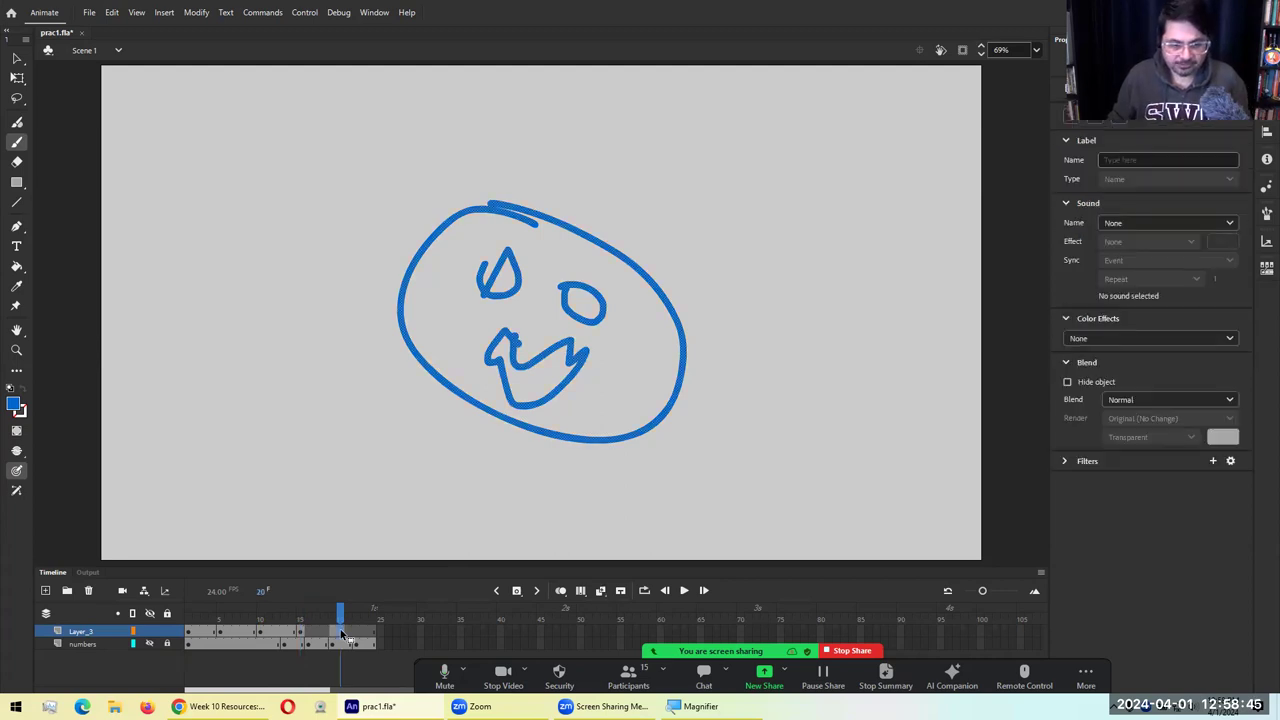
pyautogui.click(350, 636)
pyautogui.click(341, 635)
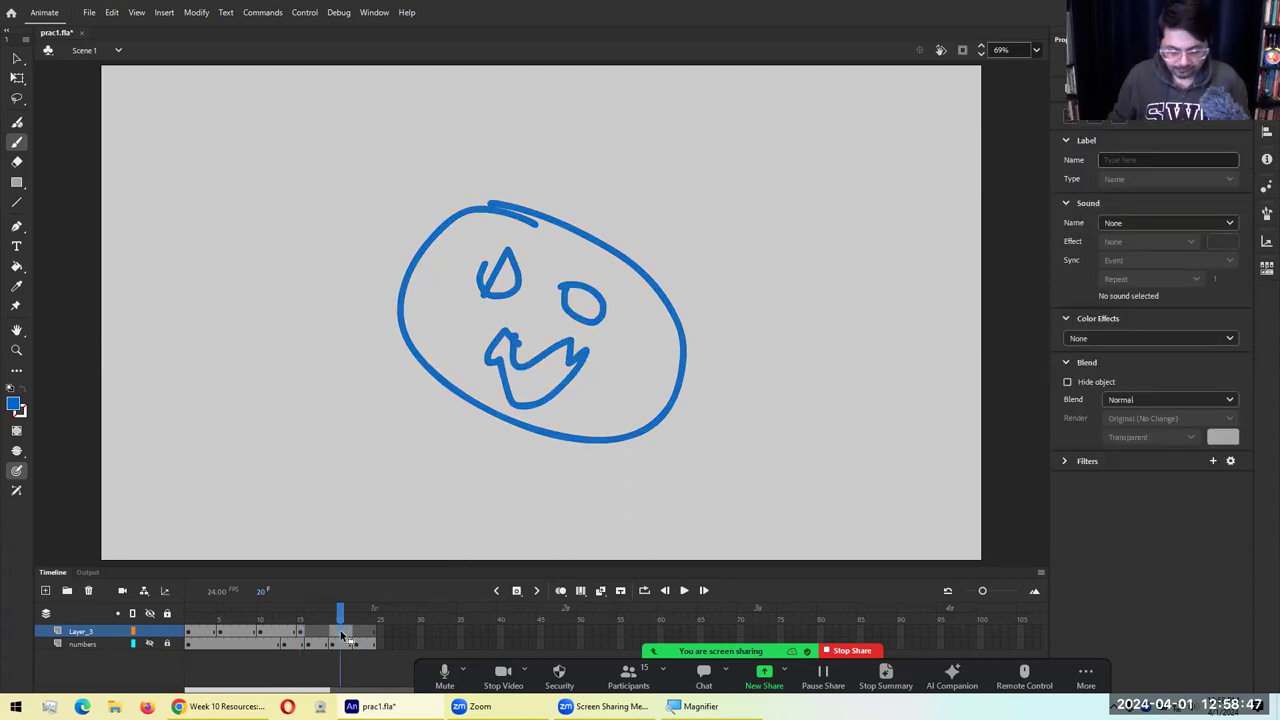
pyautogui.press('Delete')
pyautogui.moveTo(505, 237)
pyautogui.mouseDown()
pyautogui.moveTo(614, 302)
pyautogui.moveTo(478, 236)
pyautogui.mouseUp()
pyautogui.moveTo(487, 297)
pyautogui.mouseDown()
pyautogui.moveTo(500, 283)
pyautogui.moveTo(490, 306)
pyautogui.moveTo(565, 314)
pyautogui.moveTo(545, 368)
pyautogui.moveTo(506, 346)
pyautogui.mouseUp()
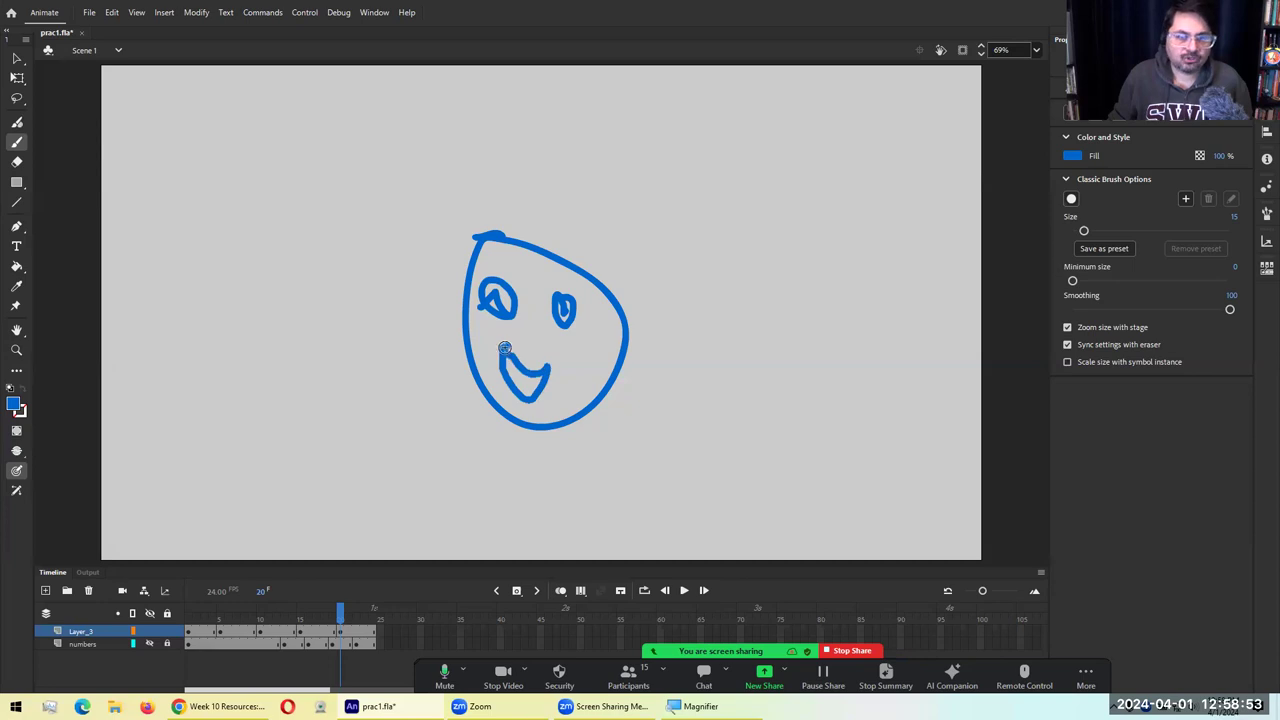
# Insert a blank keyframe at frame 24 of the upper layer and draw a slanted oval face with narrow eyes and small mouth
pyautogui.click(374, 633)
pyautogui.press('F7')
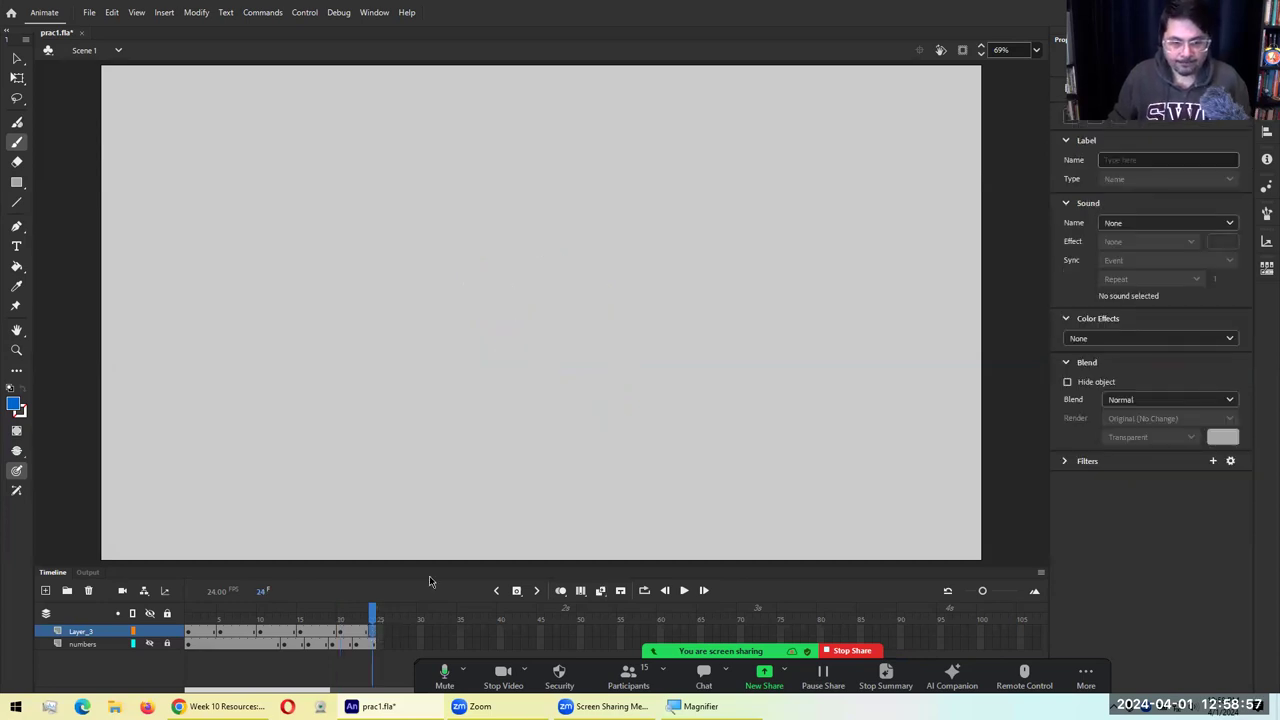
pyautogui.moveTo(546, 178)
pyautogui.mouseDown()
pyautogui.moveTo(489, 375)
pyautogui.moveTo(584, 170)
pyautogui.mouseUp()
pyautogui.moveTo(526, 225)
pyautogui.mouseDown()
pyautogui.moveTo(511, 269)
pyautogui.moveTo(520, 290)
pyautogui.mouseUp()
pyautogui.moveTo(555, 245); pyautogui.dragTo(550, 300)
pyautogui.moveTo(498, 305)
pyautogui.mouseDown()
pyautogui.moveTo(524, 343)
pyautogui.moveTo(505, 352)
pyautogui.mouseUp()
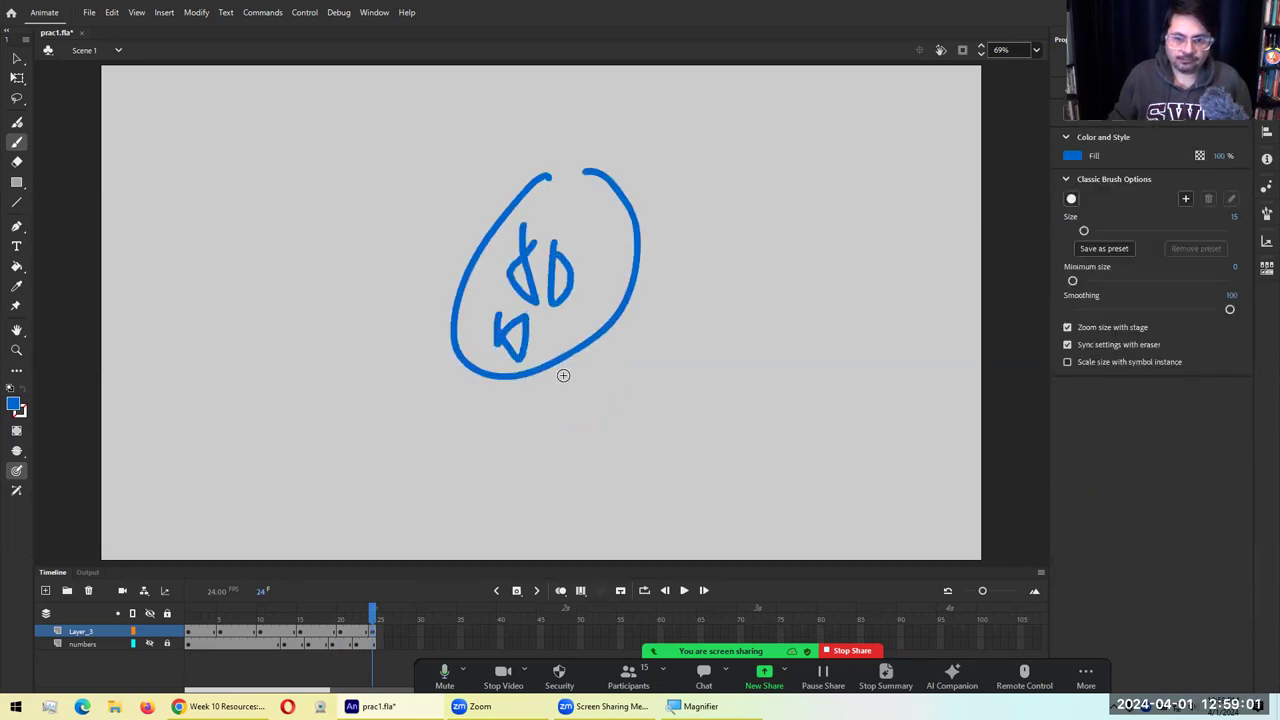
# Play the face animation on the stage several times to check its timing
pyautogui.click(683, 591)
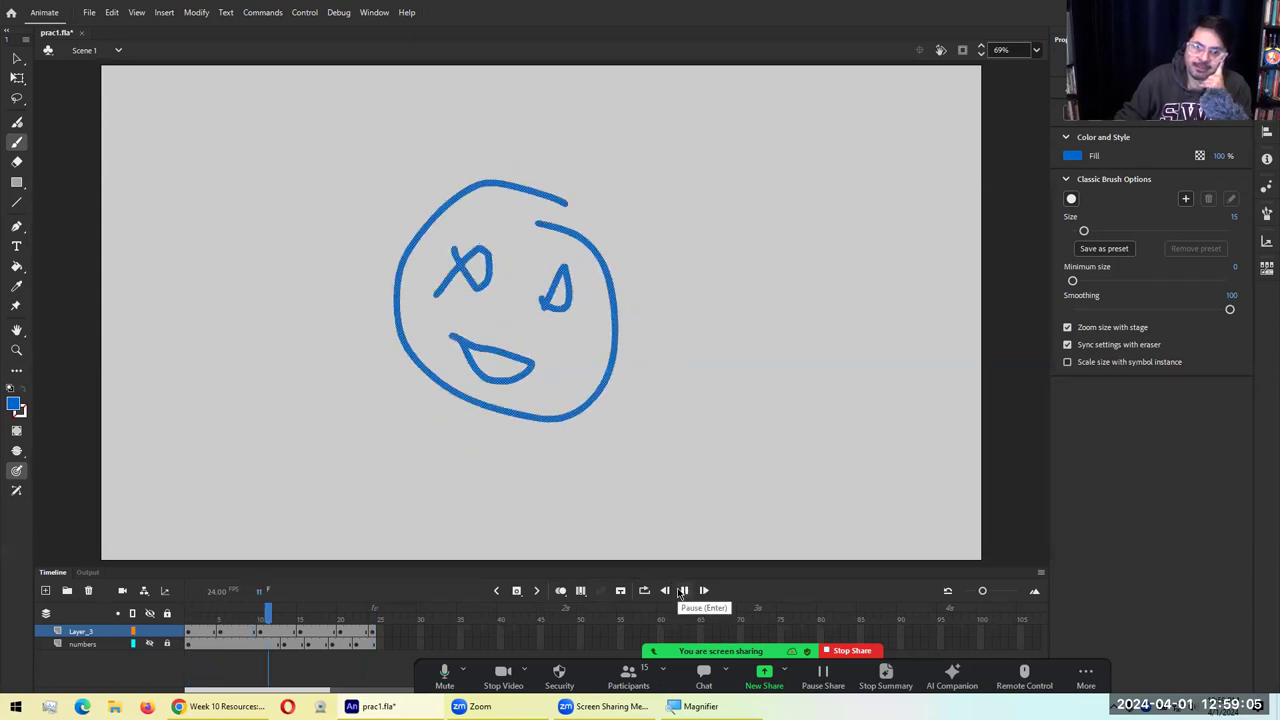
pyautogui.click(683, 591)
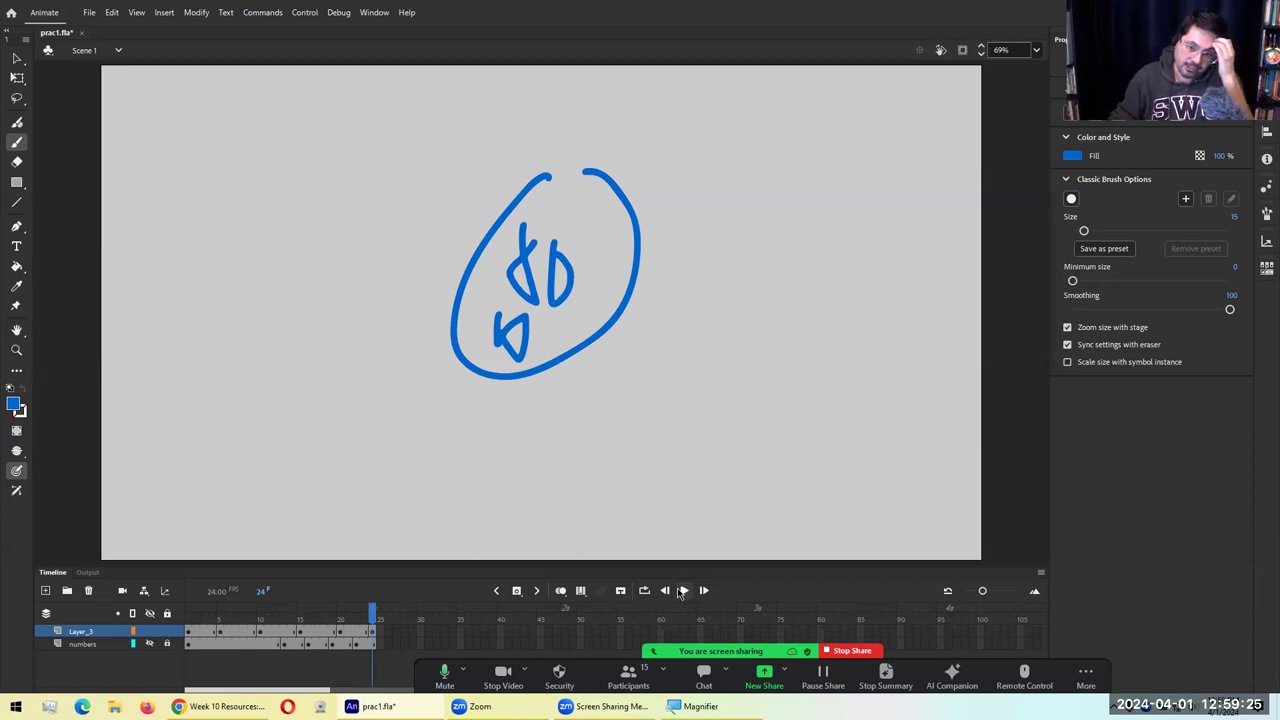
pyautogui.click(681, 591)
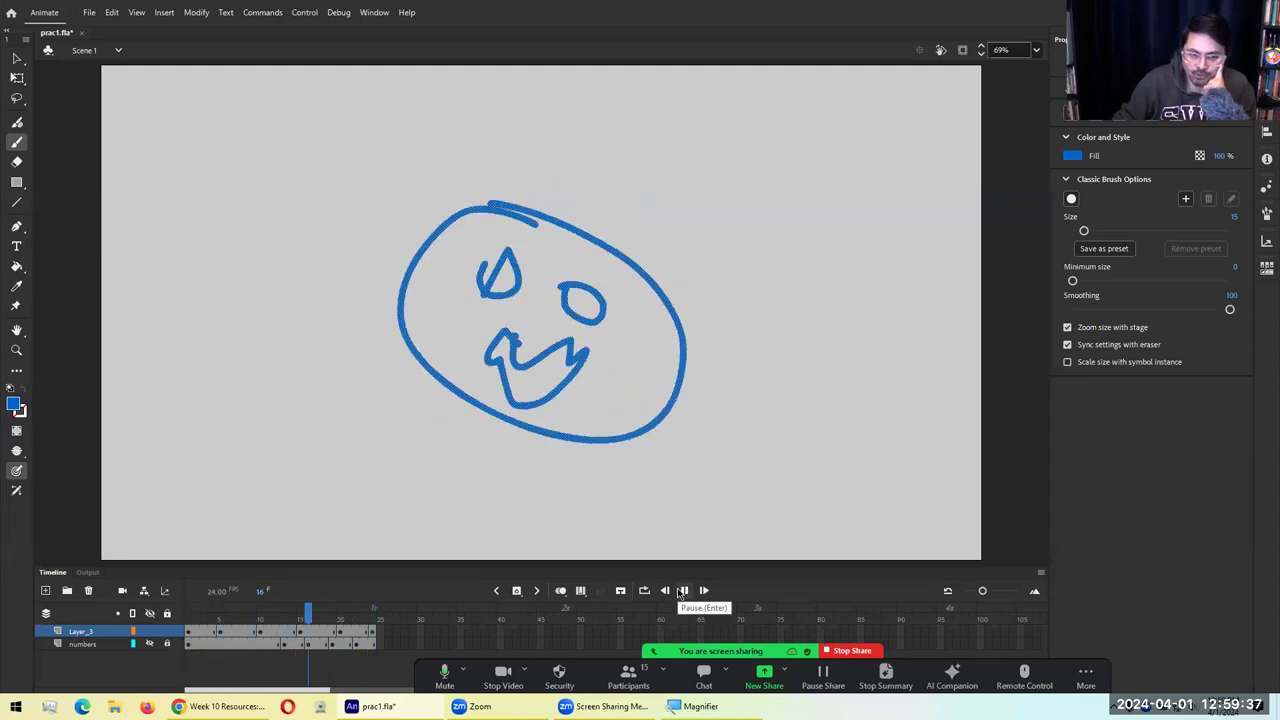
pyautogui.click(681, 591)
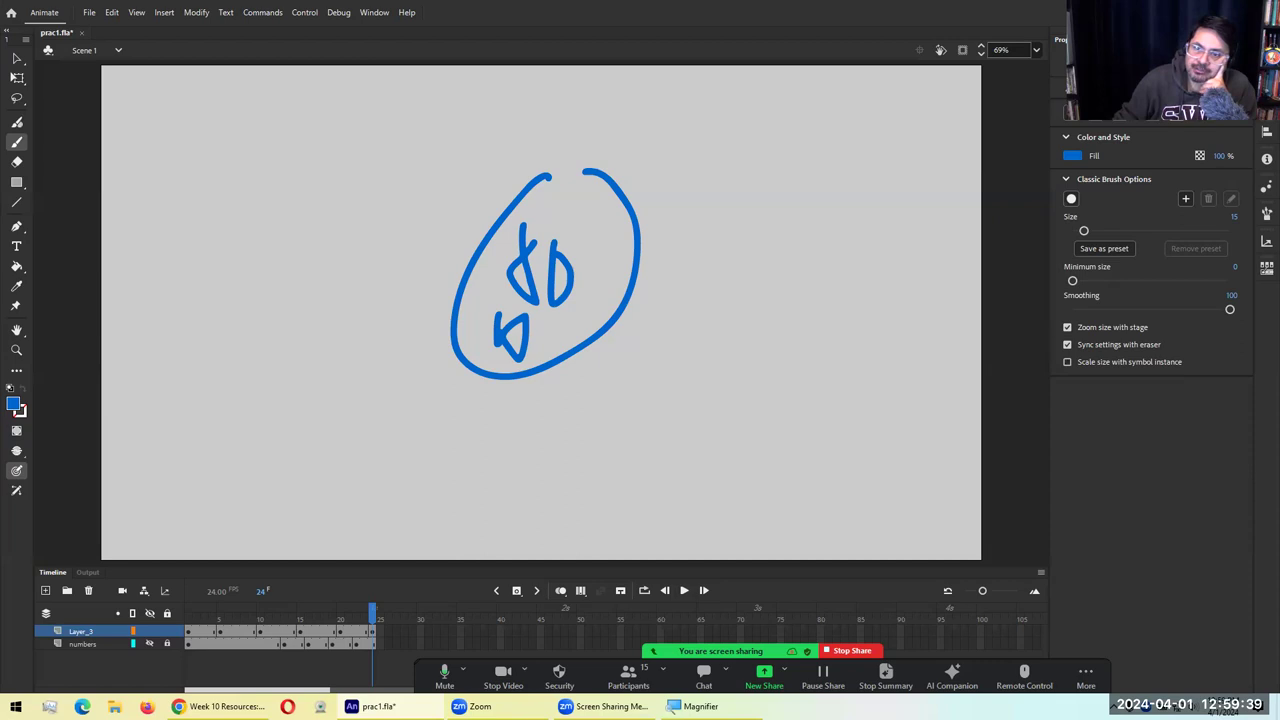
# Test the movie twice to check whether the hidden numbers layer appears in the output, closing each preview
pyautogui.hotkey('ctrl', 'Return')
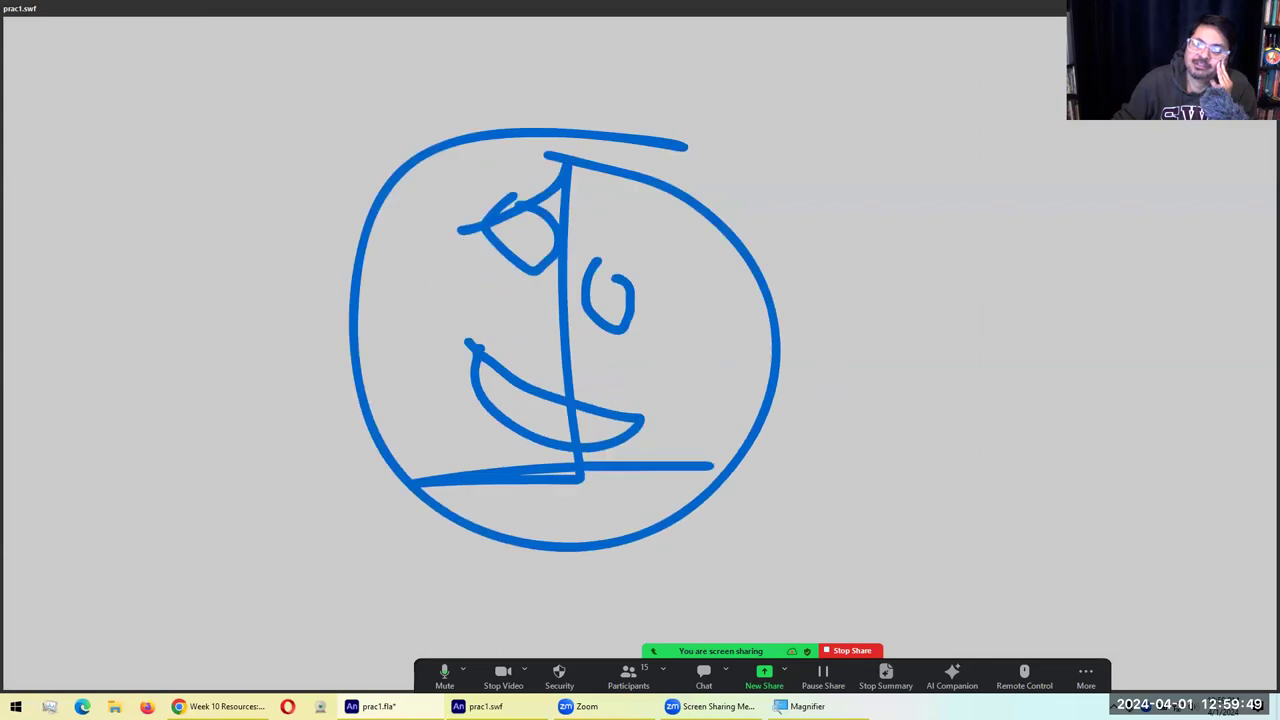
pyautogui.hotkey('ctrl', 'w')
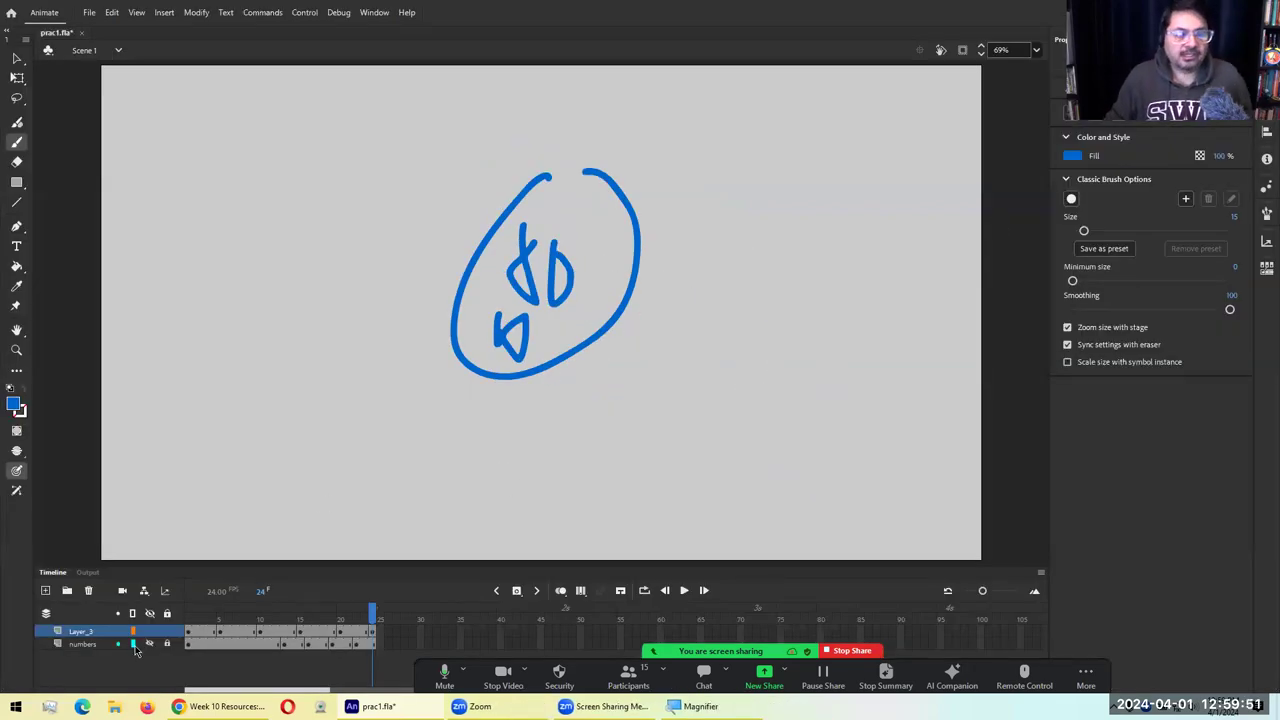
pyautogui.click(81, 645)
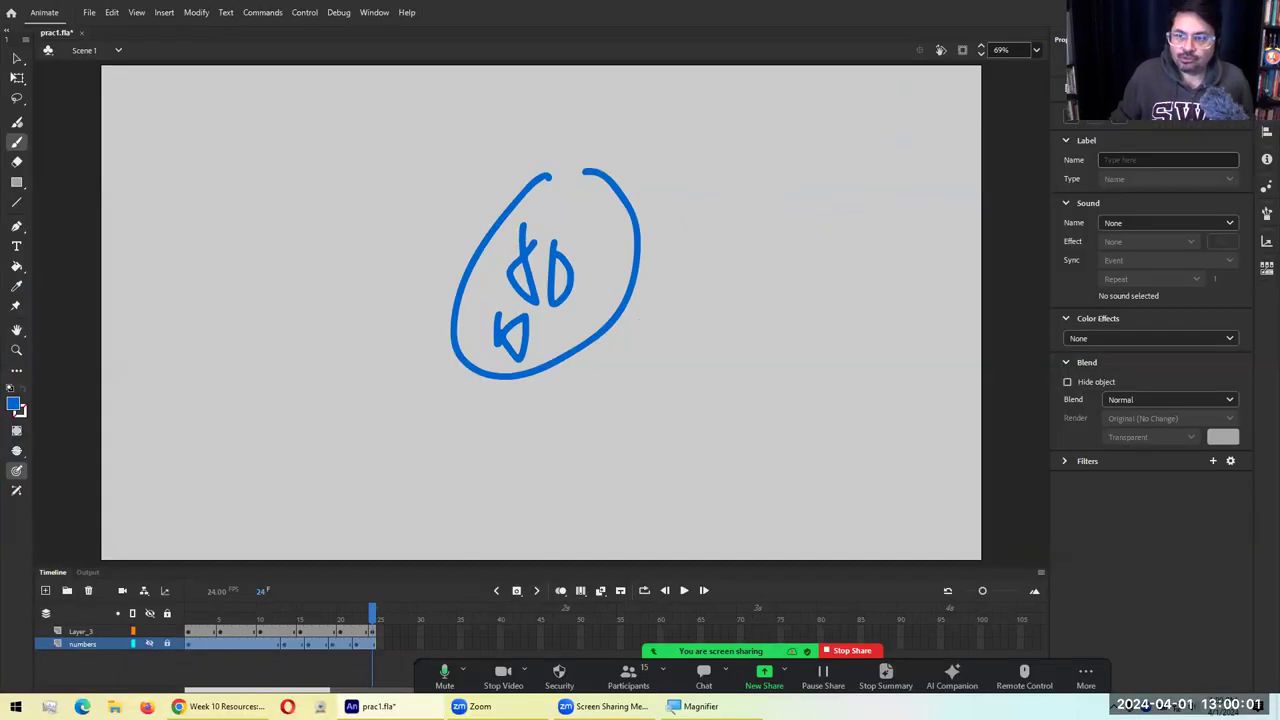
pyautogui.hotkey('ctrl', 'Return')
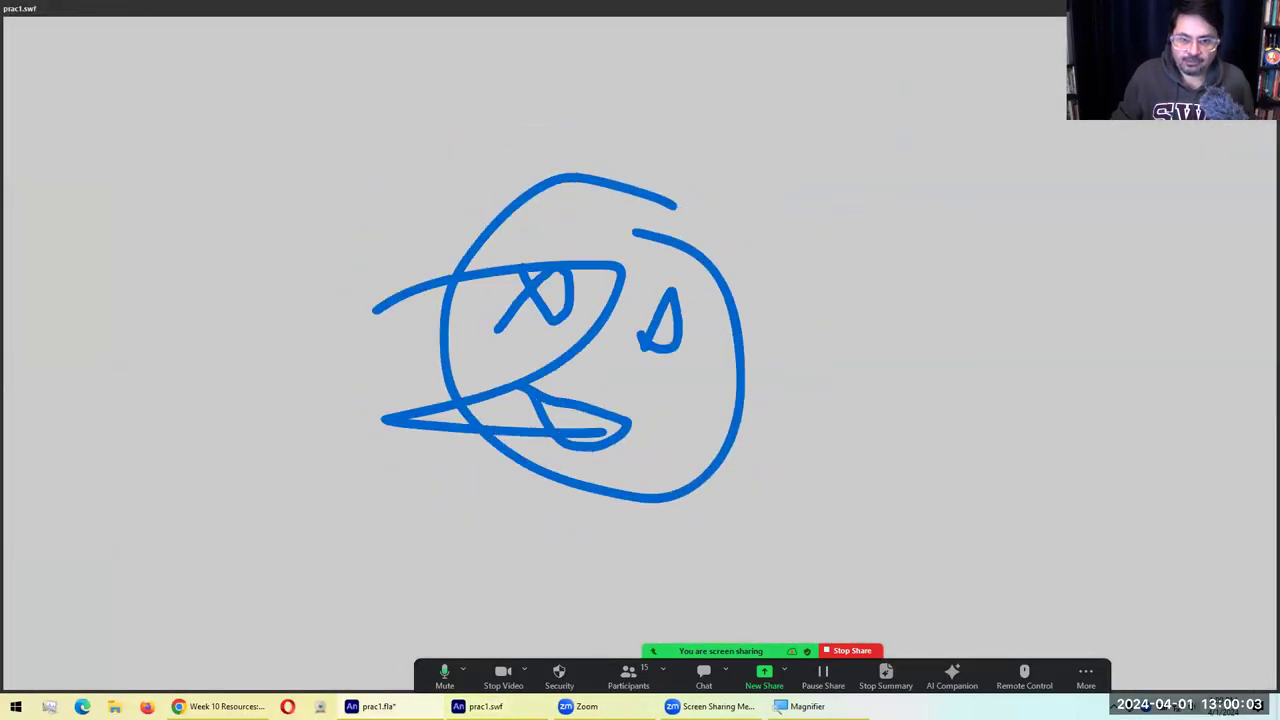
pyautogui.hotkey('ctrl', 'w')
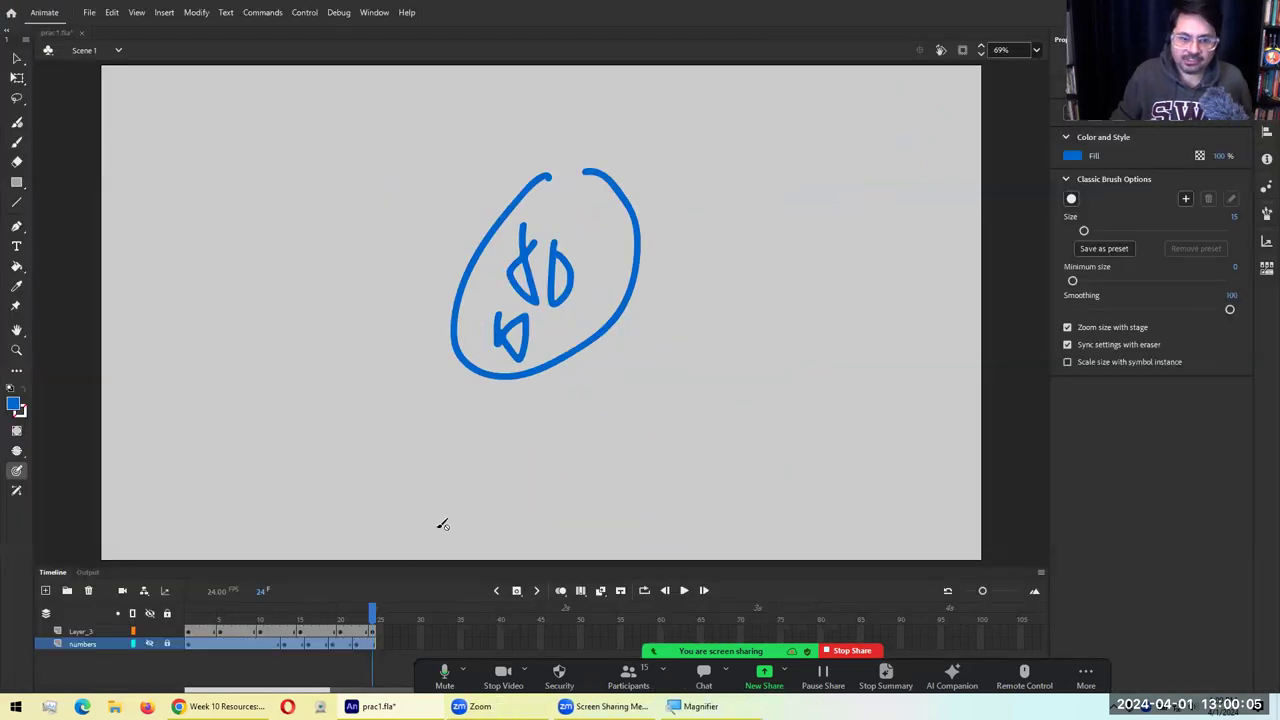
pyautogui.rightClick(58, 644)
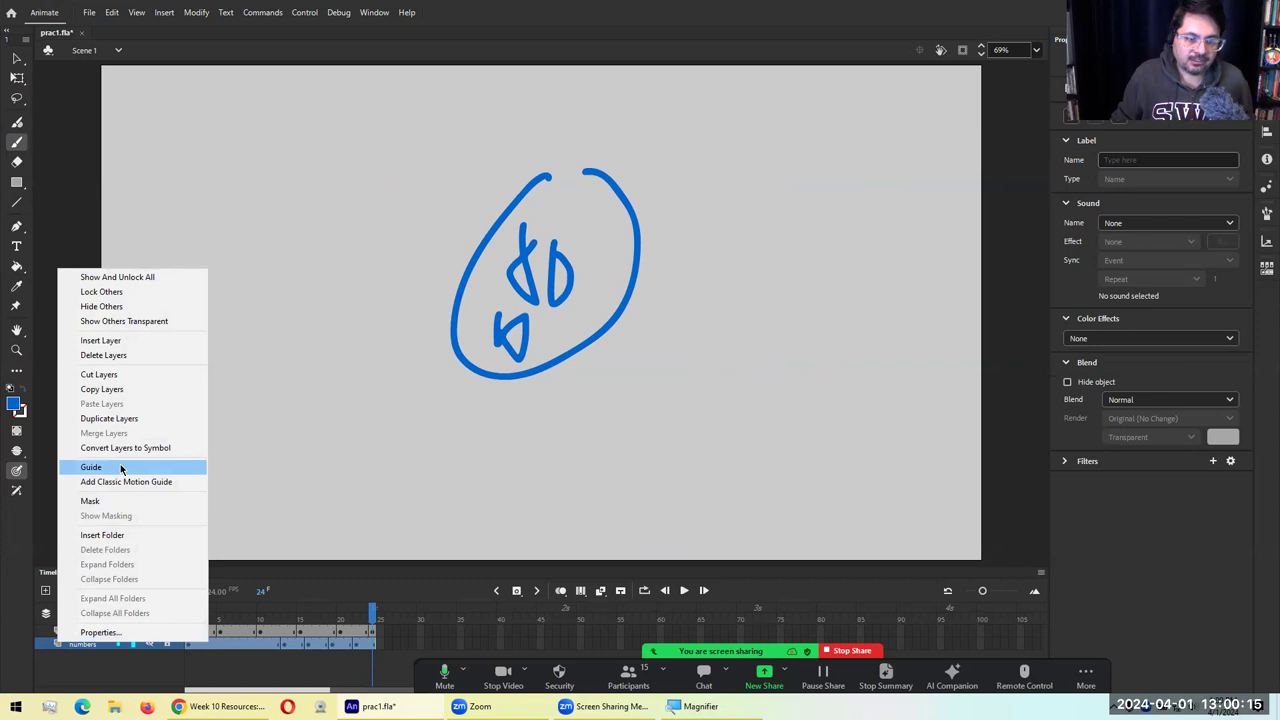
pyautogui.click(100, 632)
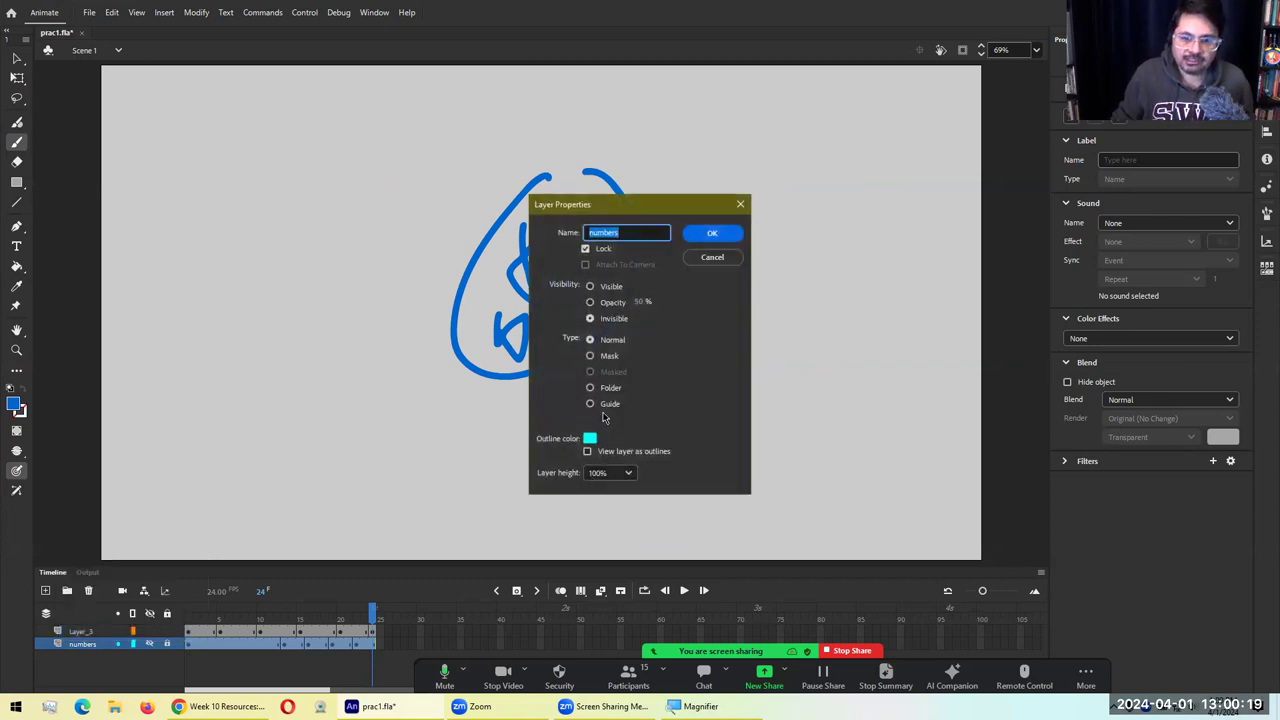
pyautogui.click(713, 259)
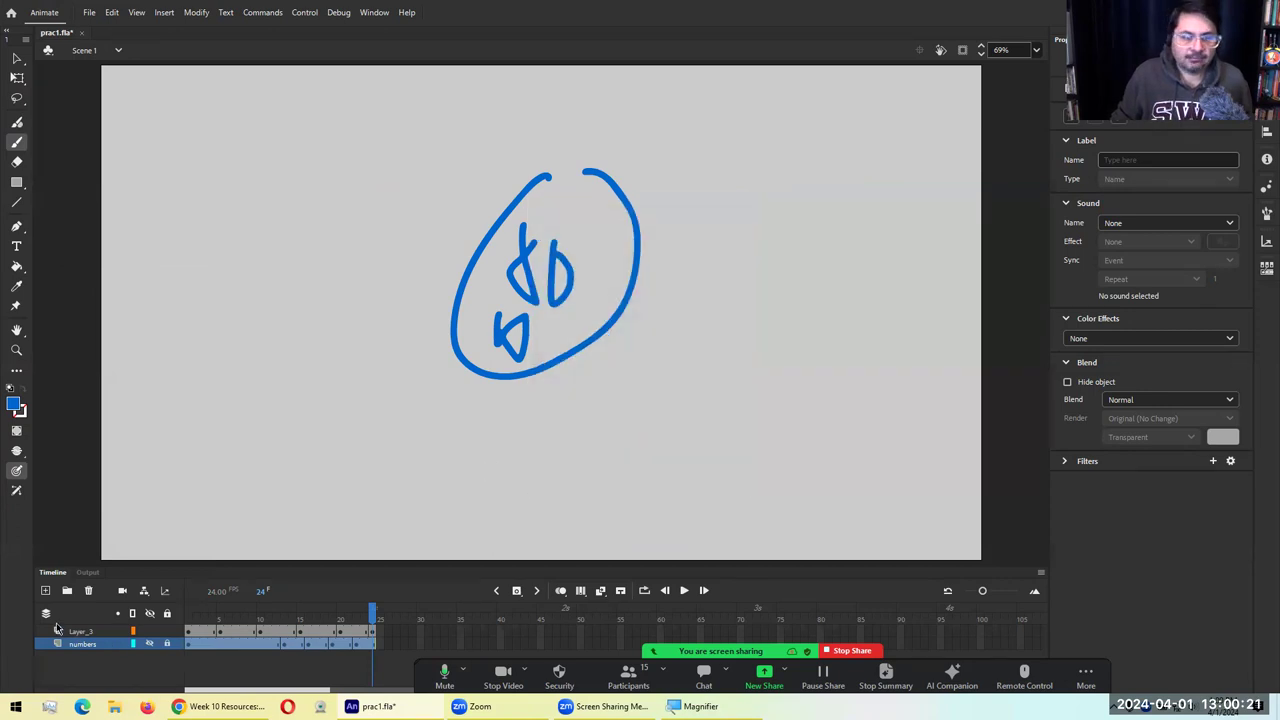
# Convert the numbers layer to a guide layer and test the movie to check whether it appears in the output
pyautogui.rightClick(56, 645)
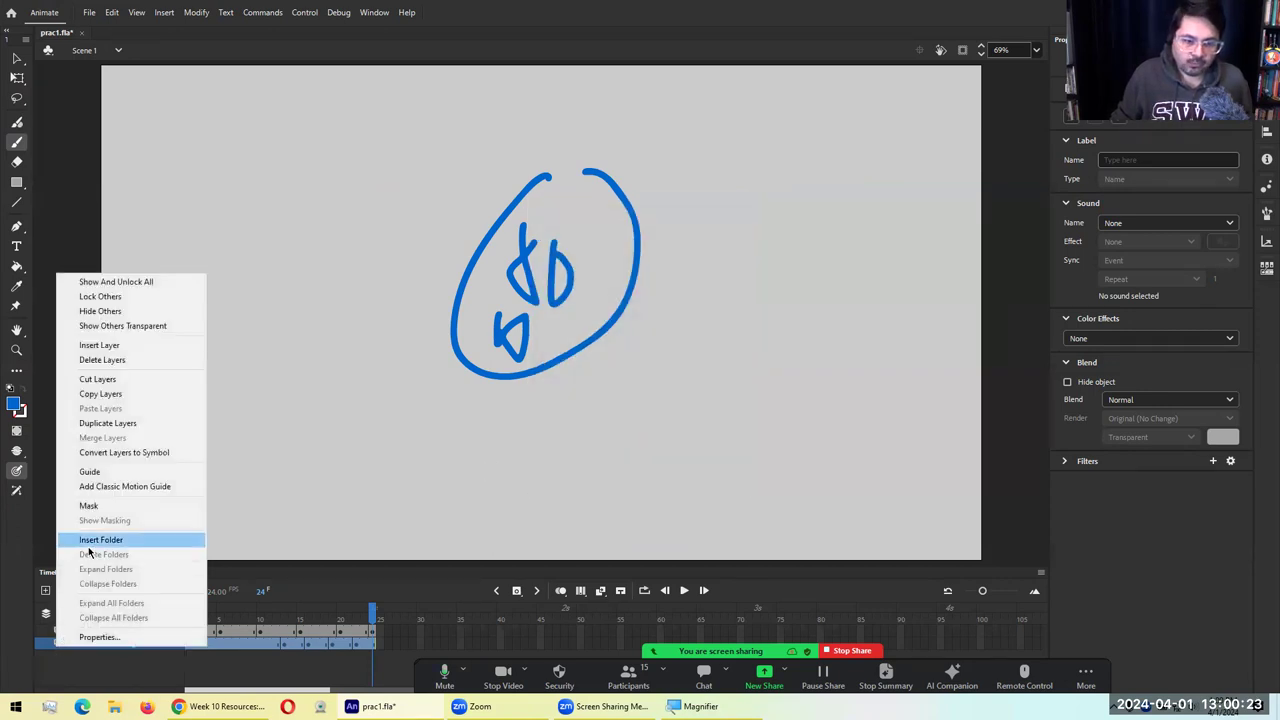
pyautogui.click(89, 471)
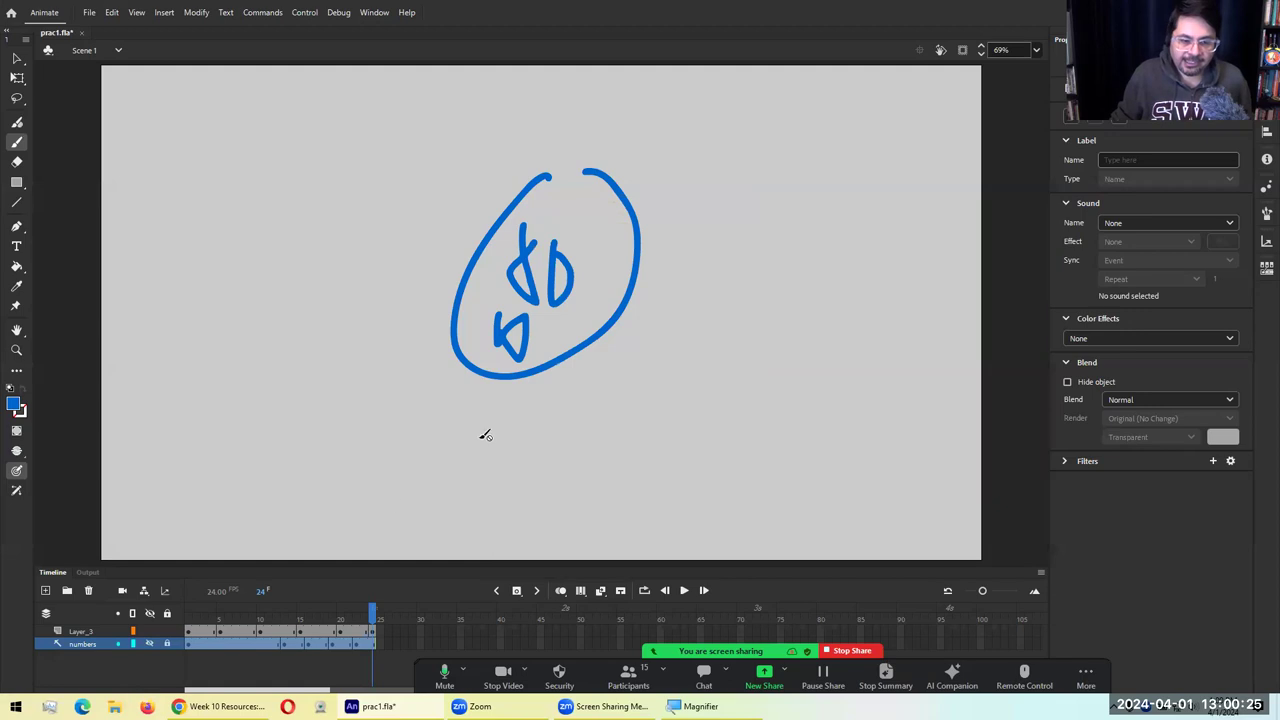
pyautogui.hotkey('ctrl', 'Return')
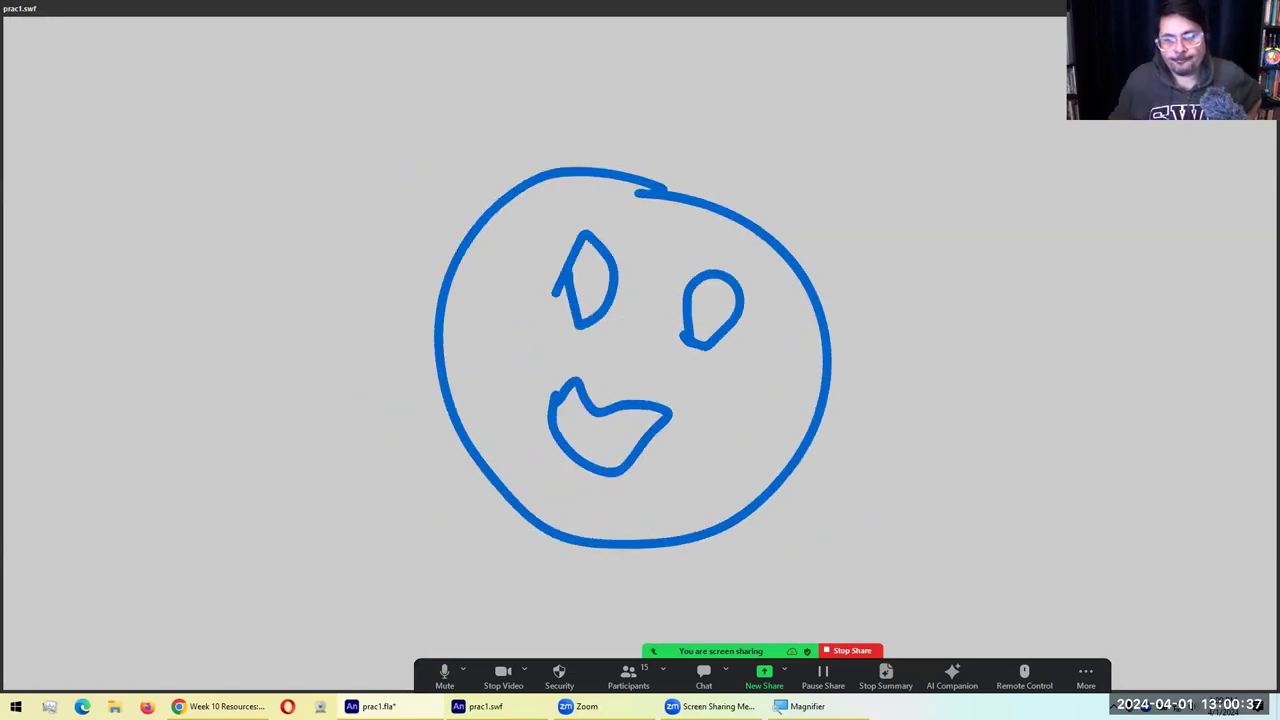
pyautogui.hotkey('ctrl', 'w')
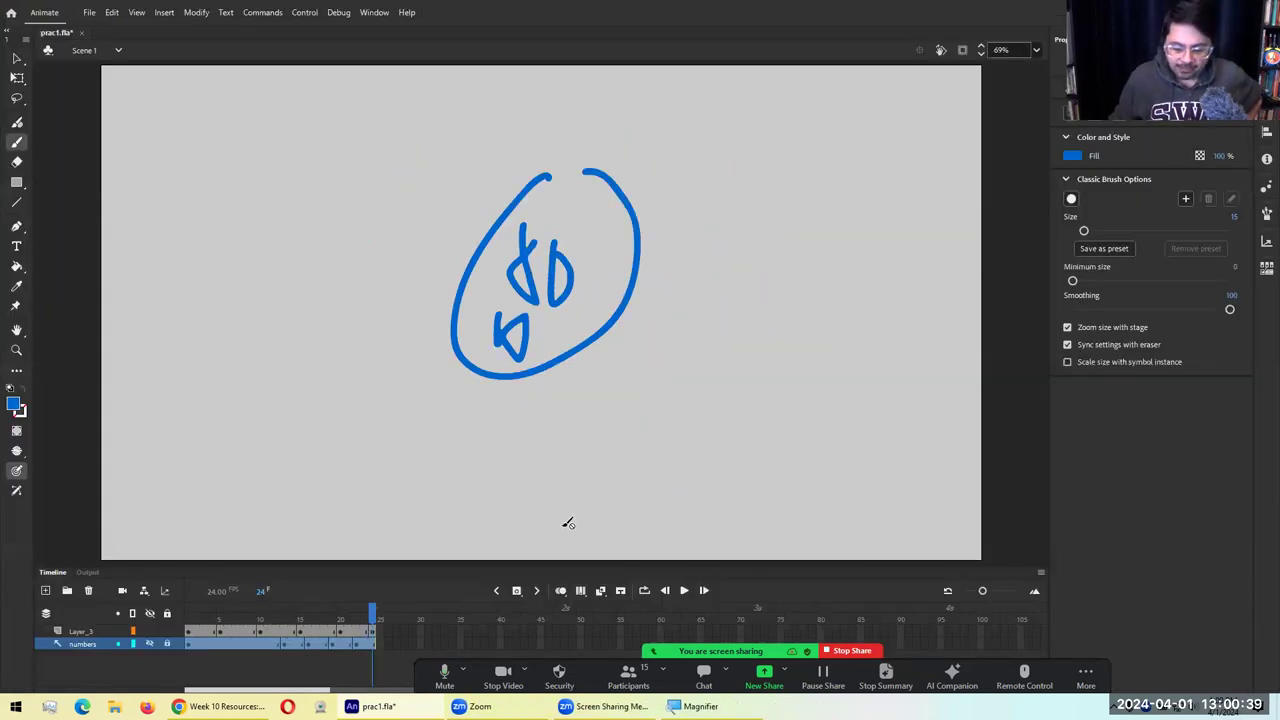
# Jump back and forth between the first frame and frame 24 to review the start and end of the face animation
pyautogui.press('super+plus')
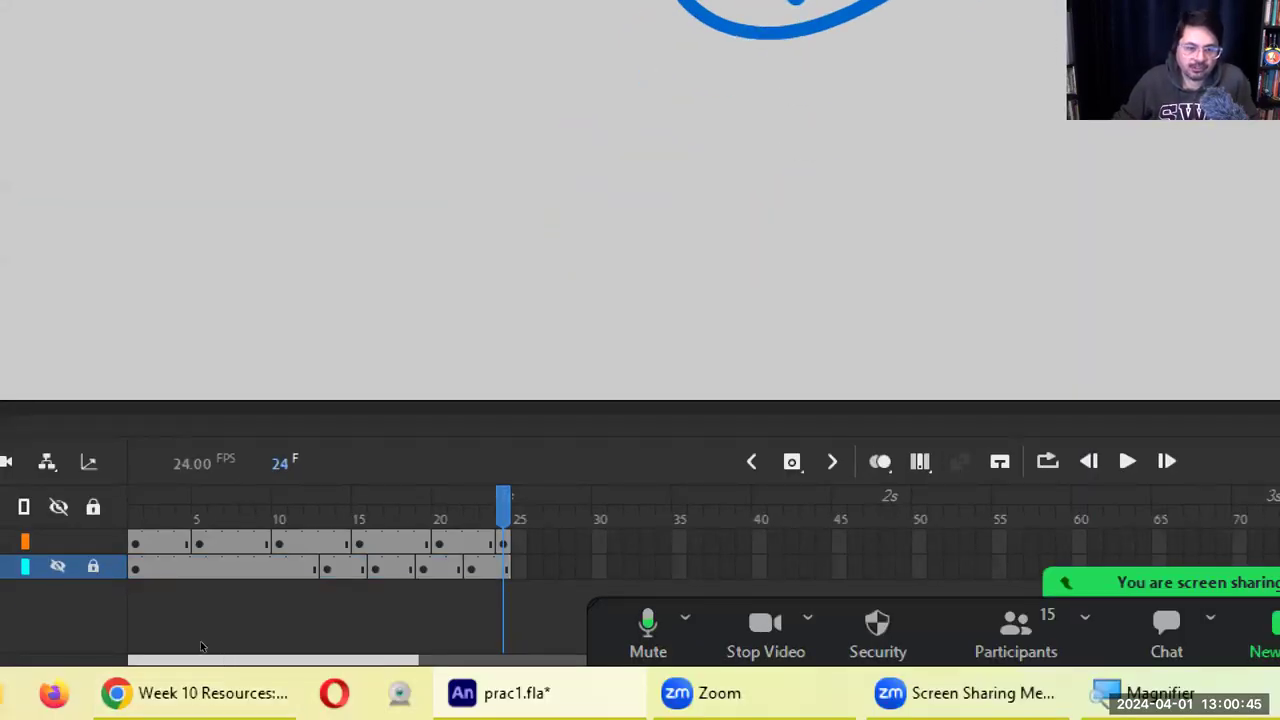
pyautogui.hotkey('shift', ',')
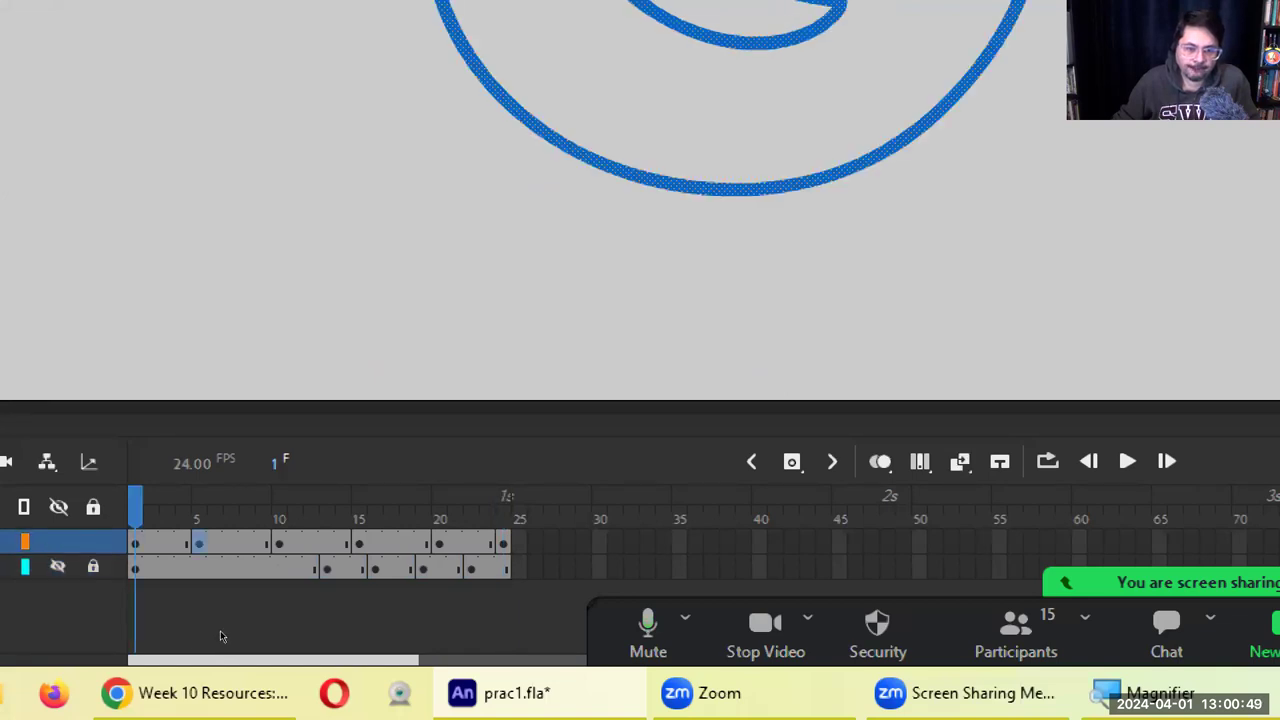
pyautogui.press('.')
pyautogui.hotkey('shift', ',')
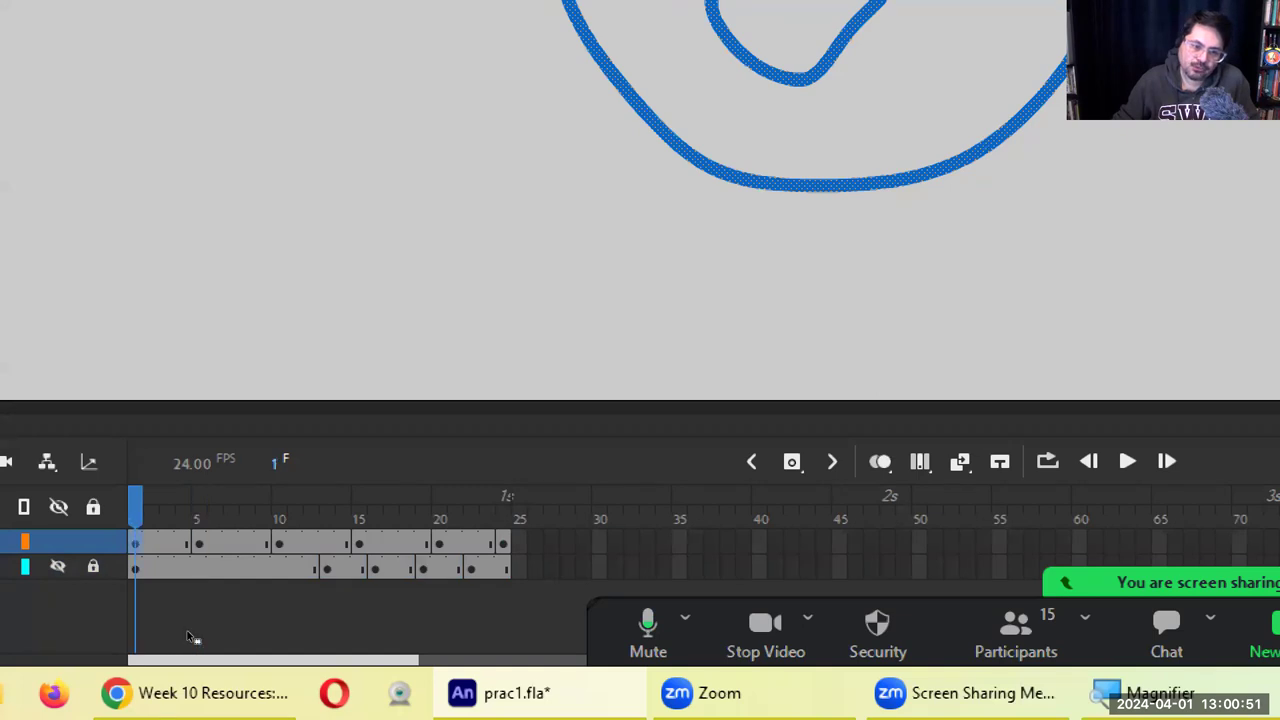
pyautogui.hotkey('shift', '.')
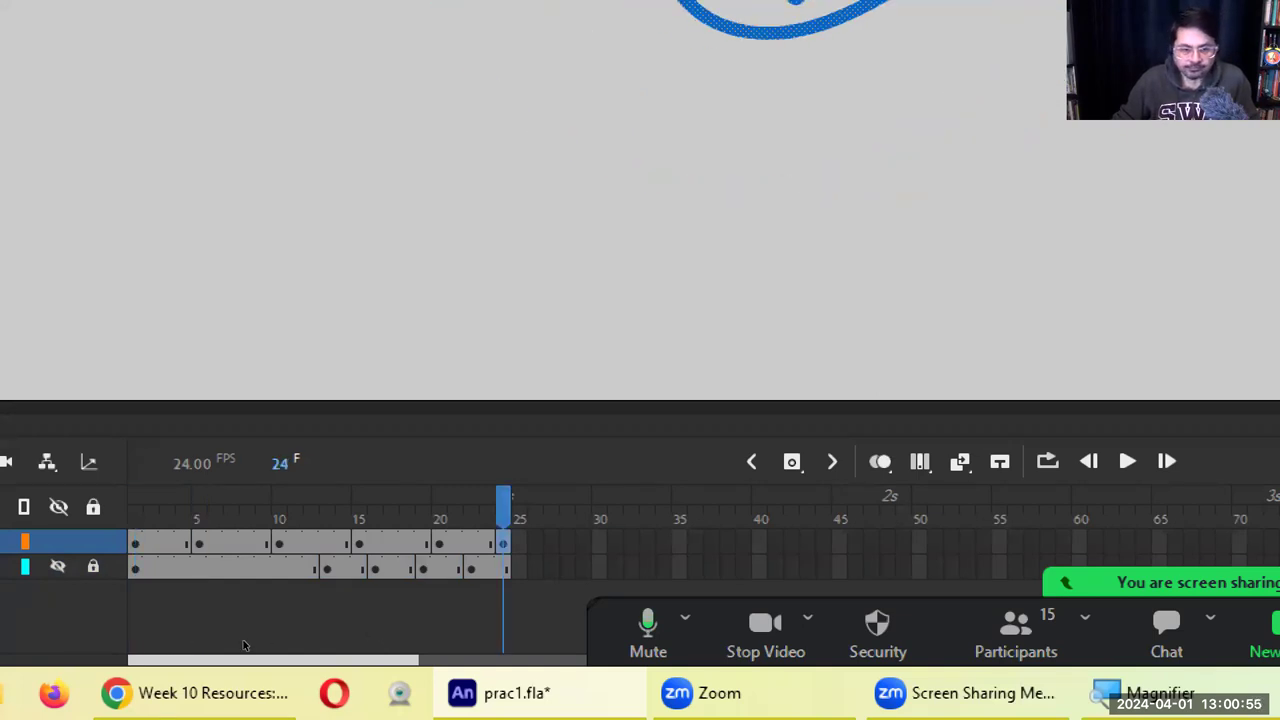
pyautogui.hotkey('shift', ',')
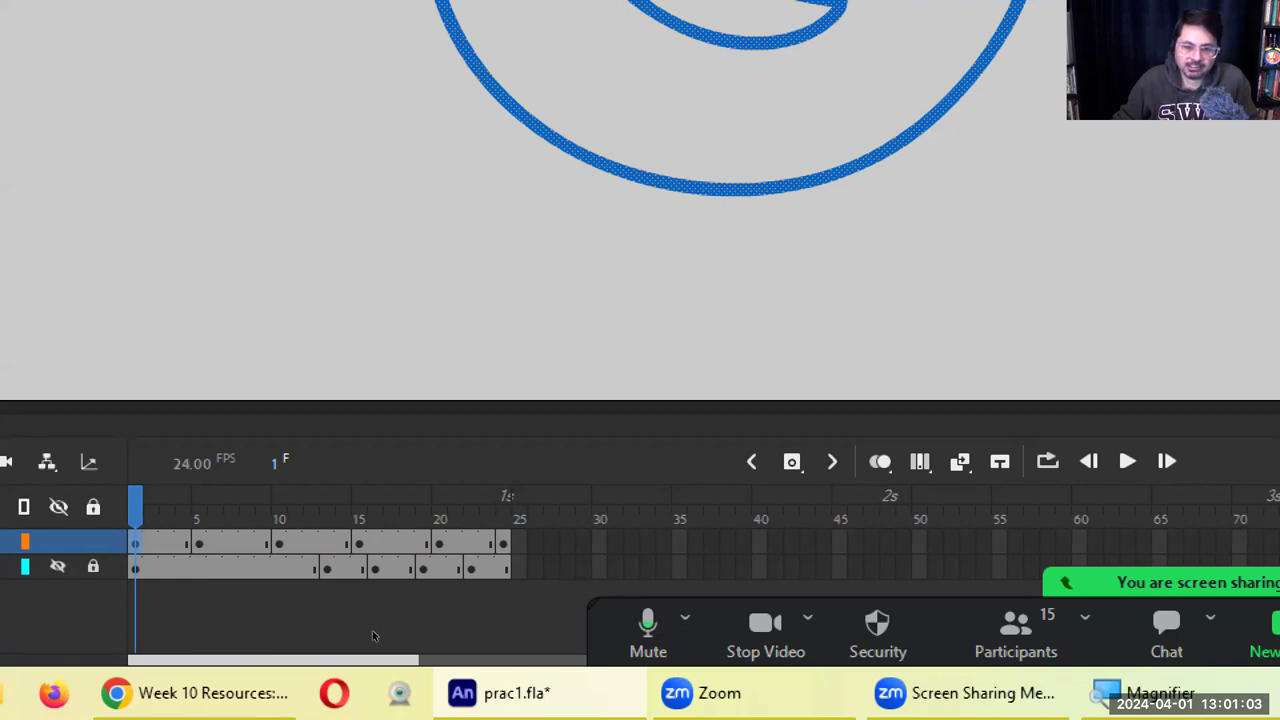
pyautogui.hotkey('shift', '.')
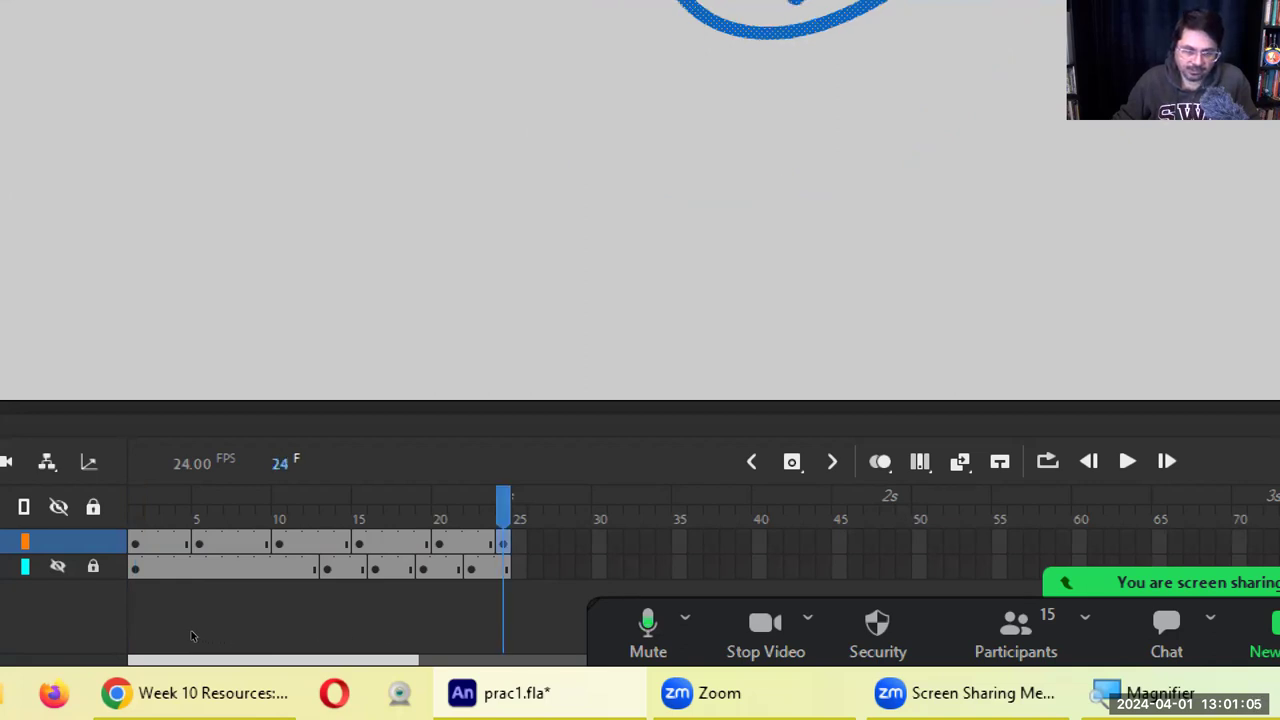
pyautogui.hotkey('shift', ',')
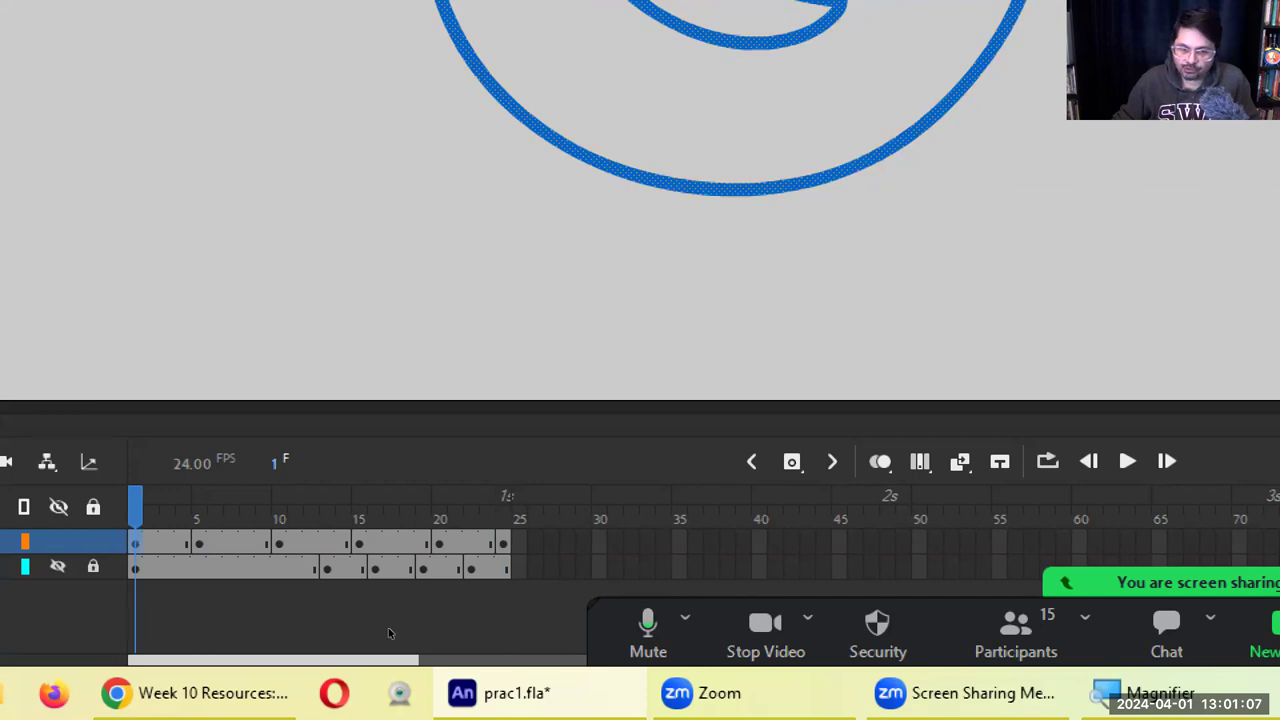
pyautogui.hotkey('shift', '.')
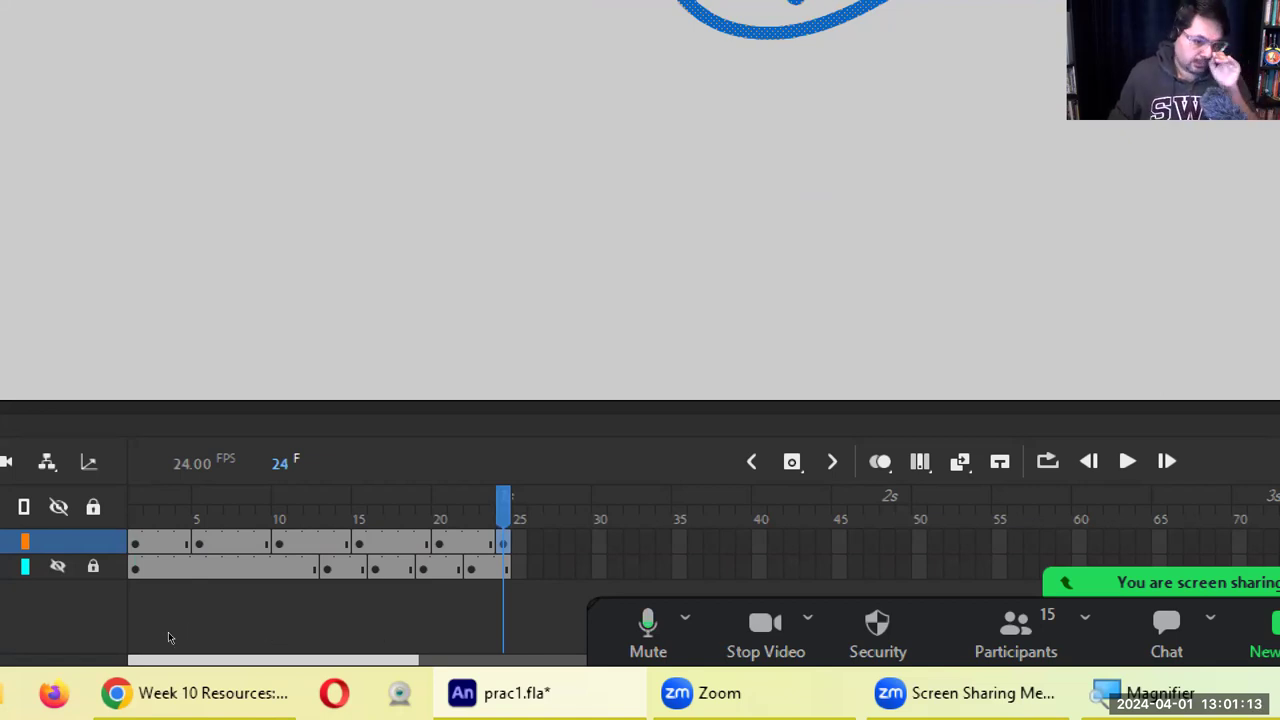
pyautogui.hotkey('shift', ',')
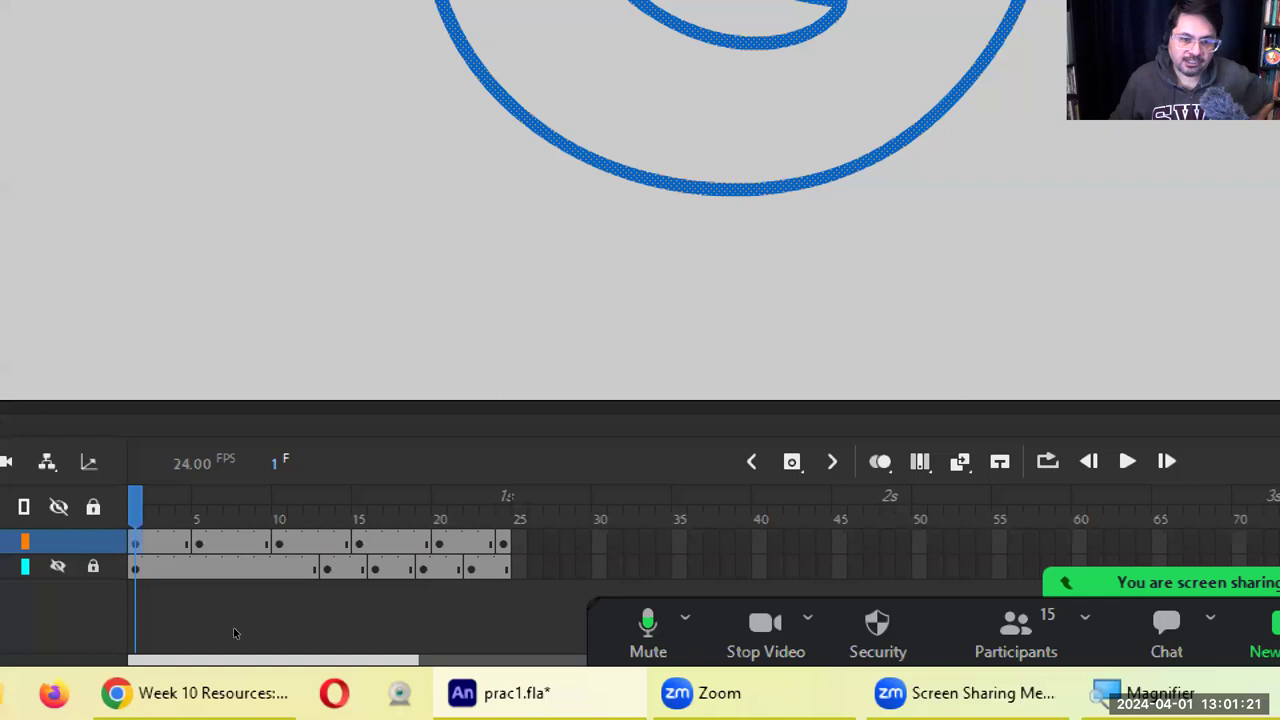
# Step backwards through the face frames from frame 10 to frame 3, and play the animation from there up to frame 15
pyautogui.click(263, 628)
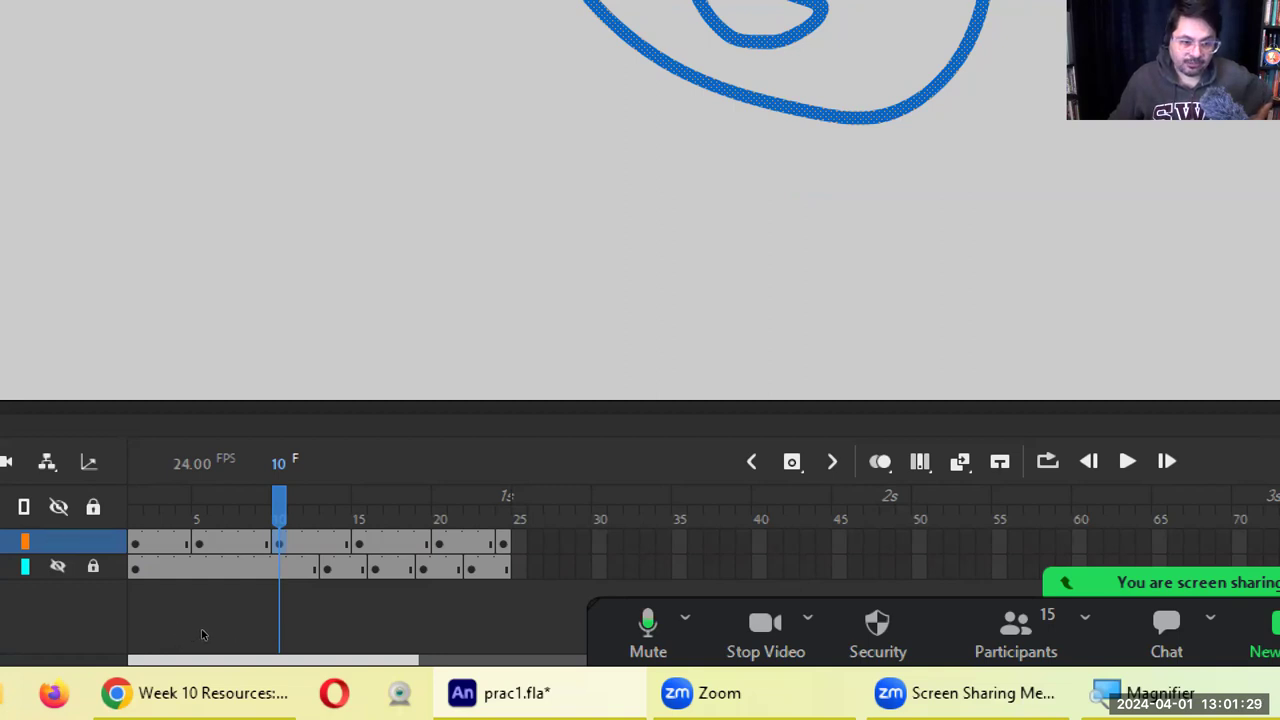
pyautogui.press(',')
pyautogui.press(',')
pyautogui.press(',')
pyautogui.press(',')
pyautogui.press(',')
pyautogui.press(',')
pyautogui.press(',')
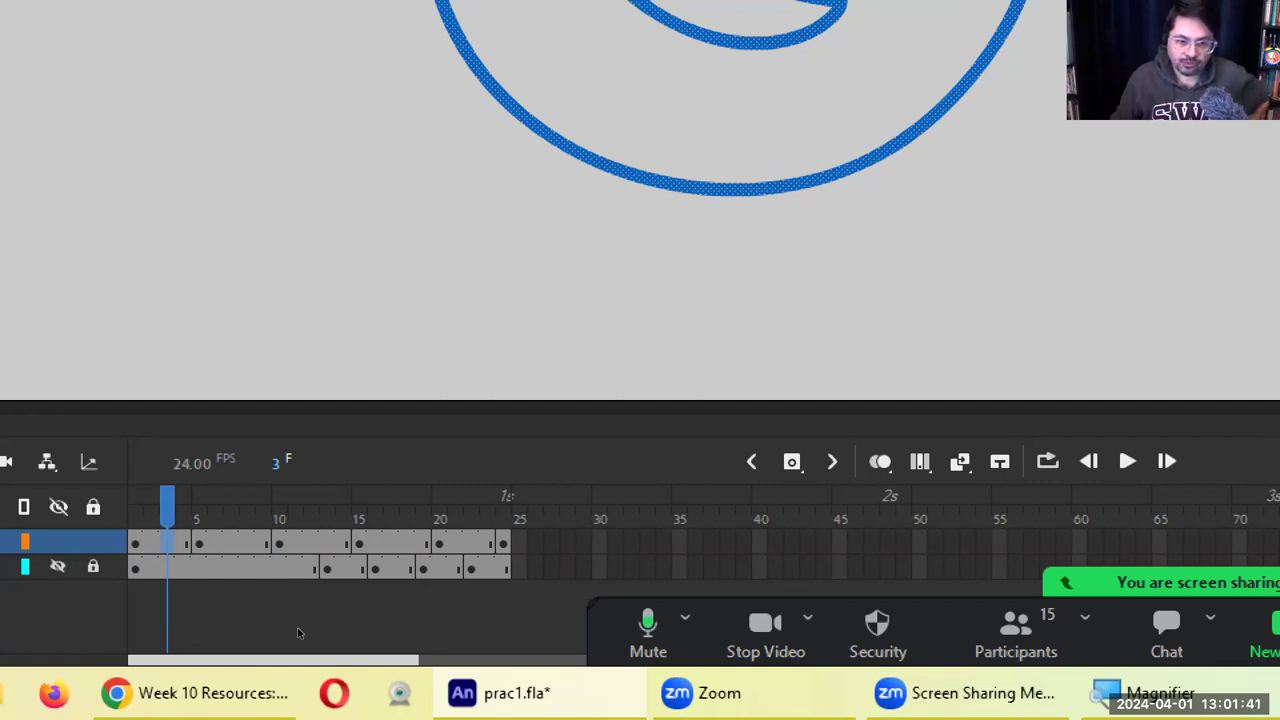
pyautogui.press('Return')
pyautogui.press('Return')
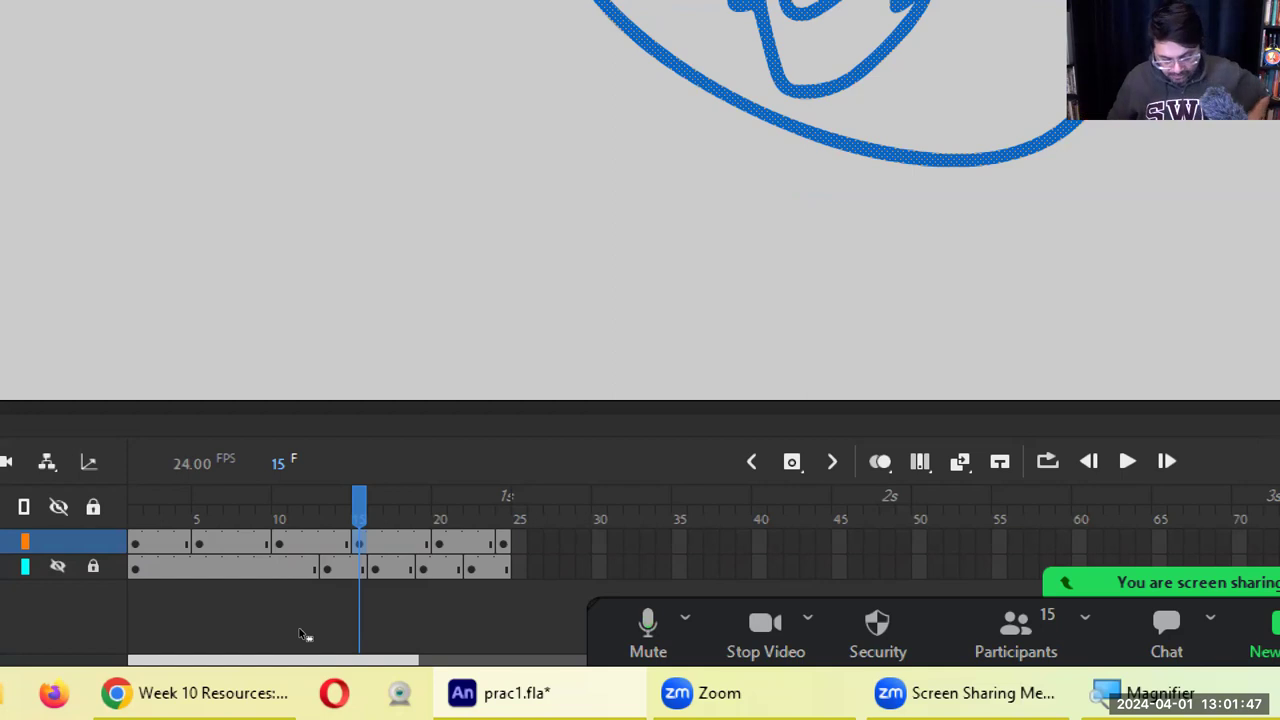
pyautogui.press('super+minus')
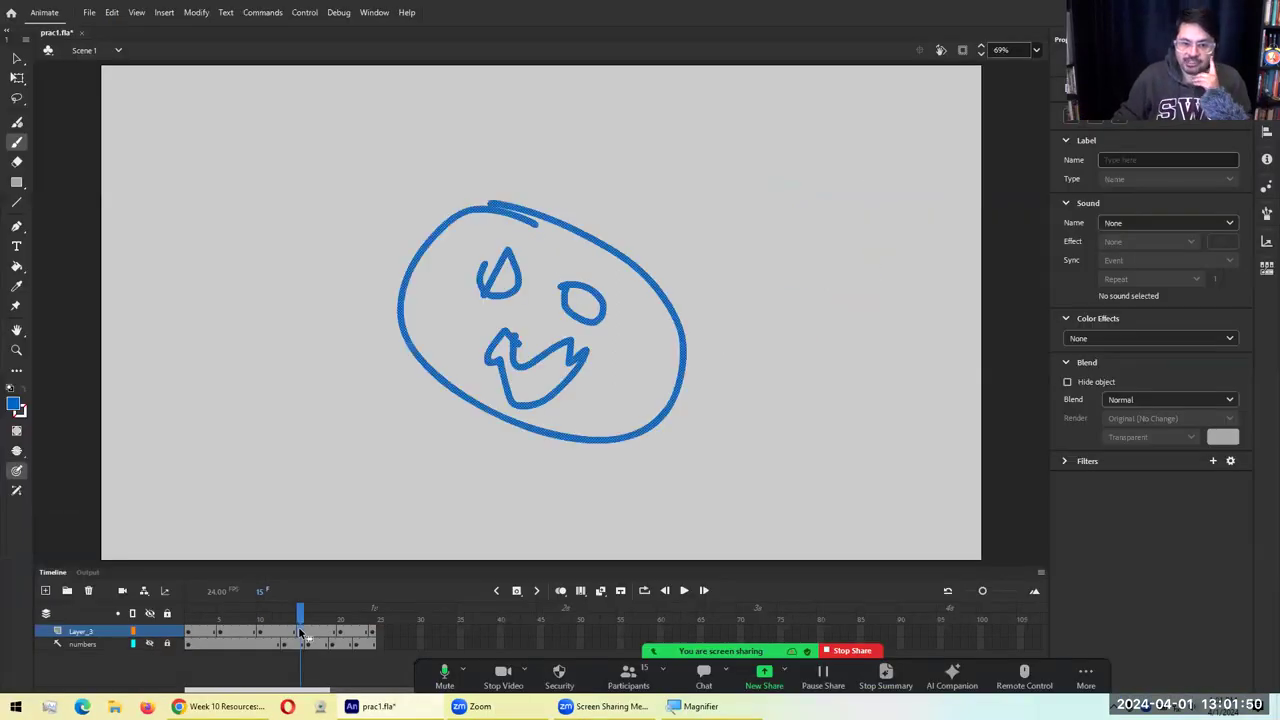
# Return to frame 24 of the upper layer, test the movie to check the face timing, and close the preview
pyautogui.click(372, 630)
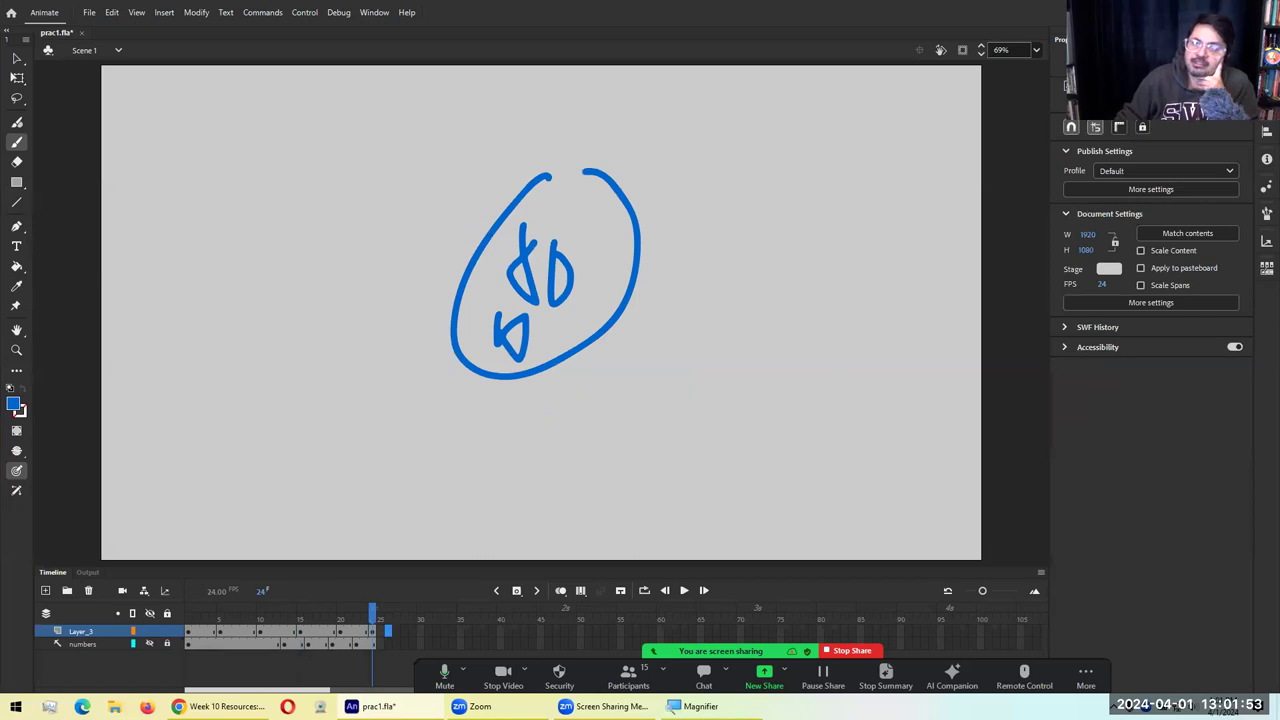
pyautogui.hotkey('ctrl', 'Return')
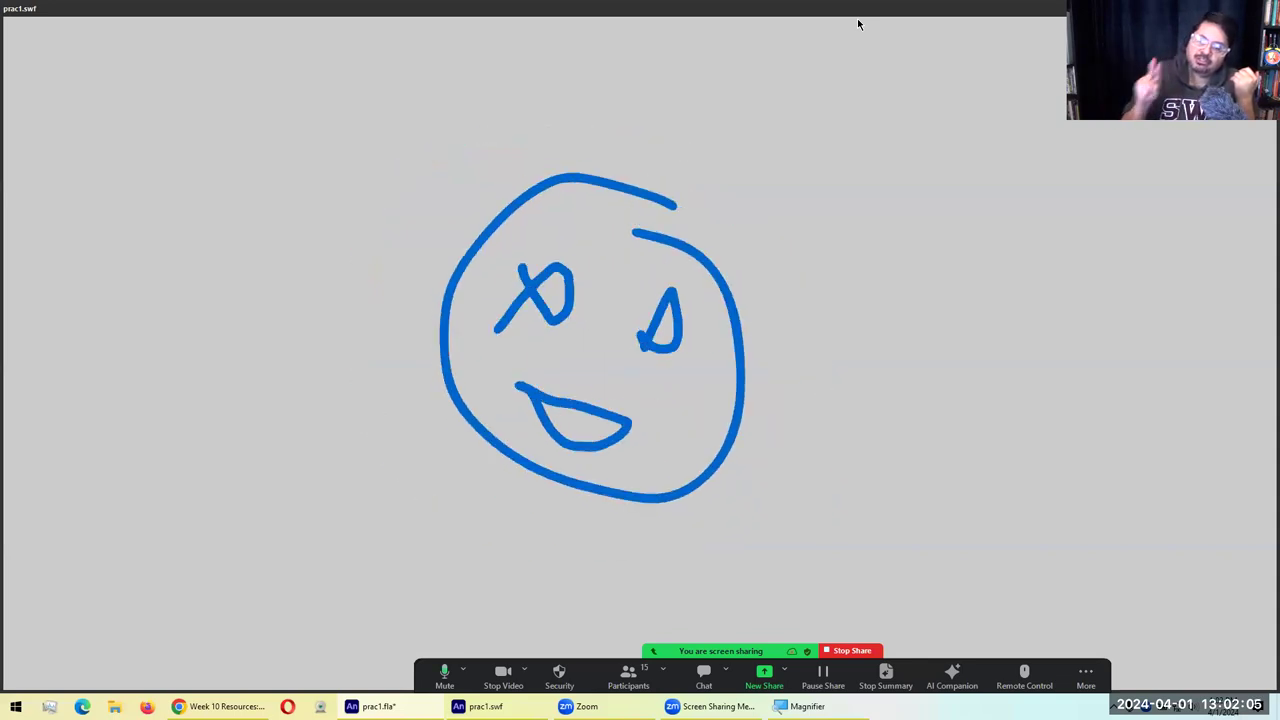
pyautogui.hotkey('ctrl', 'w')
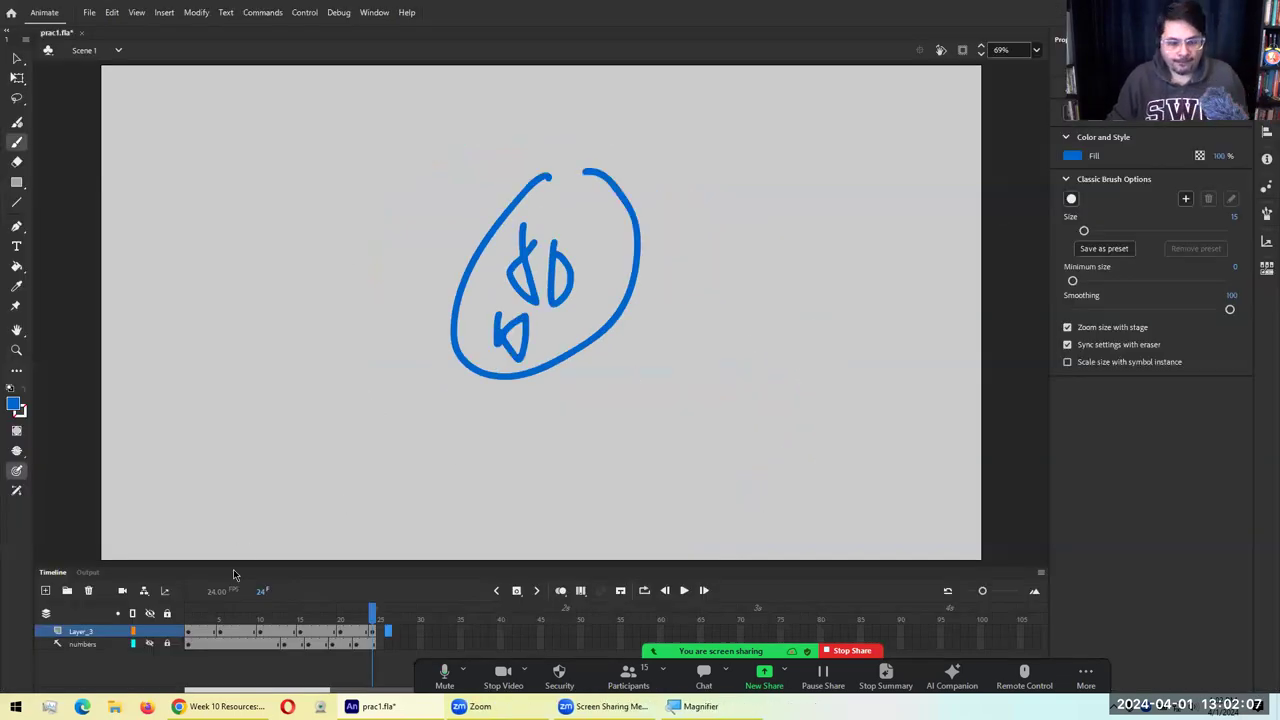
# Shorten the first face on the upper layer to two frames by removing two frames from its exposure at frame 1
pyautogui.press('super+plus')
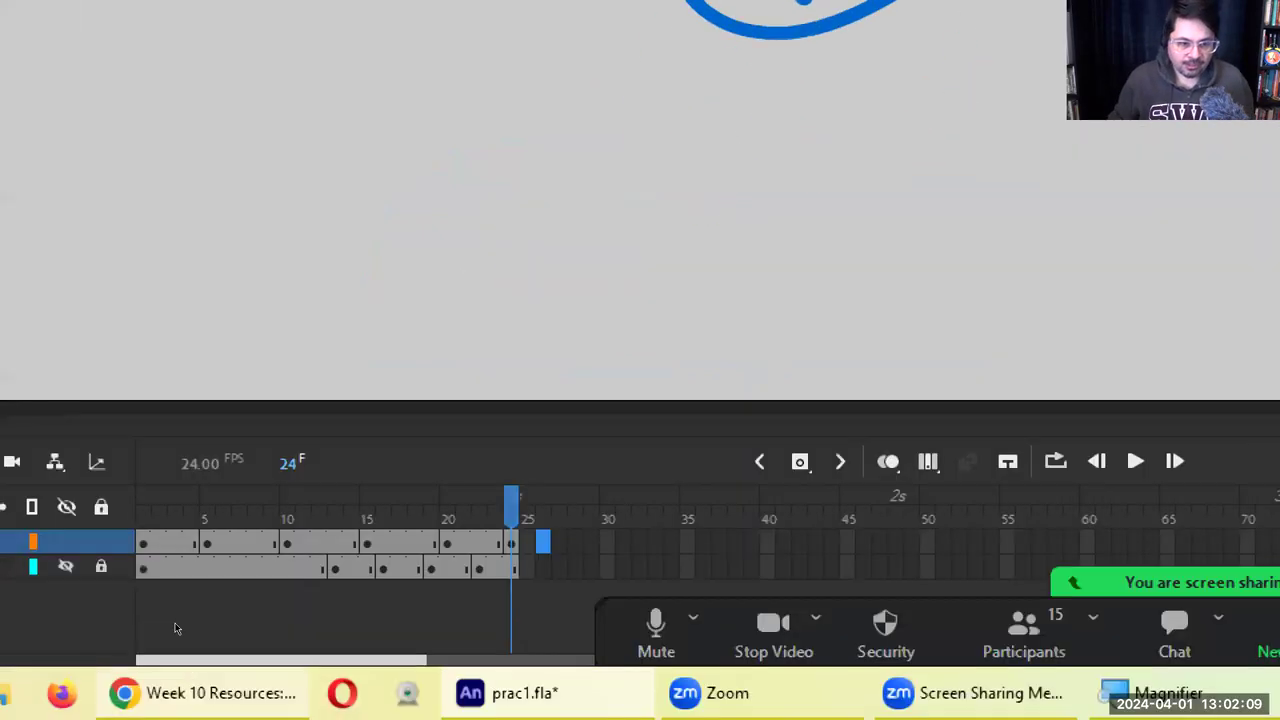
pyautogui.hotkey('shift', ',')
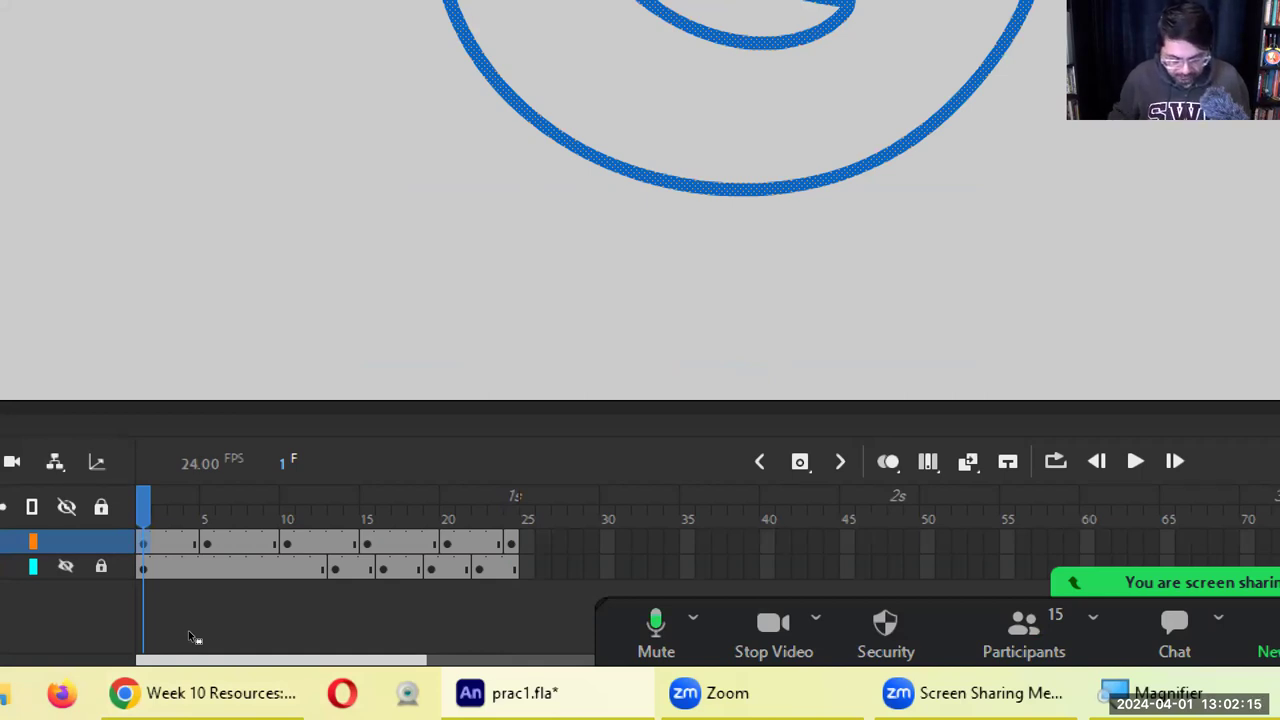
pyautogui.hotkey('shift', 'F5')
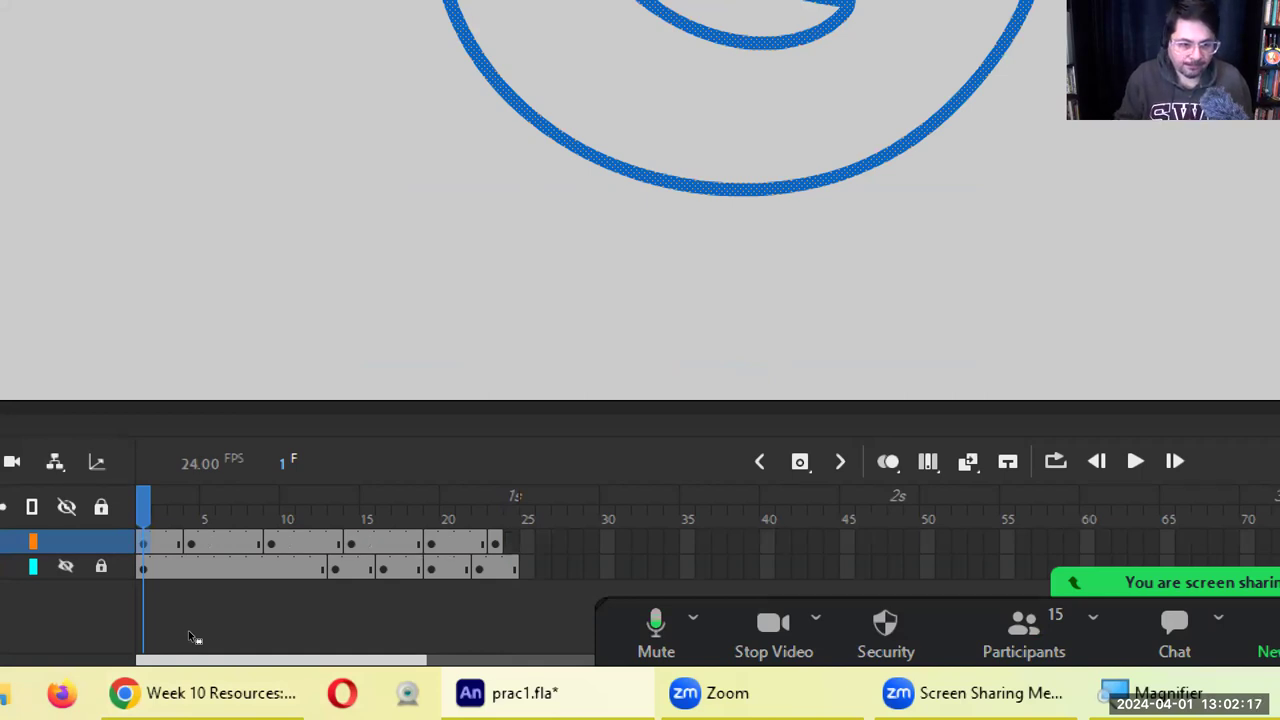
pyautogui.hotkey('shift', 'F5')
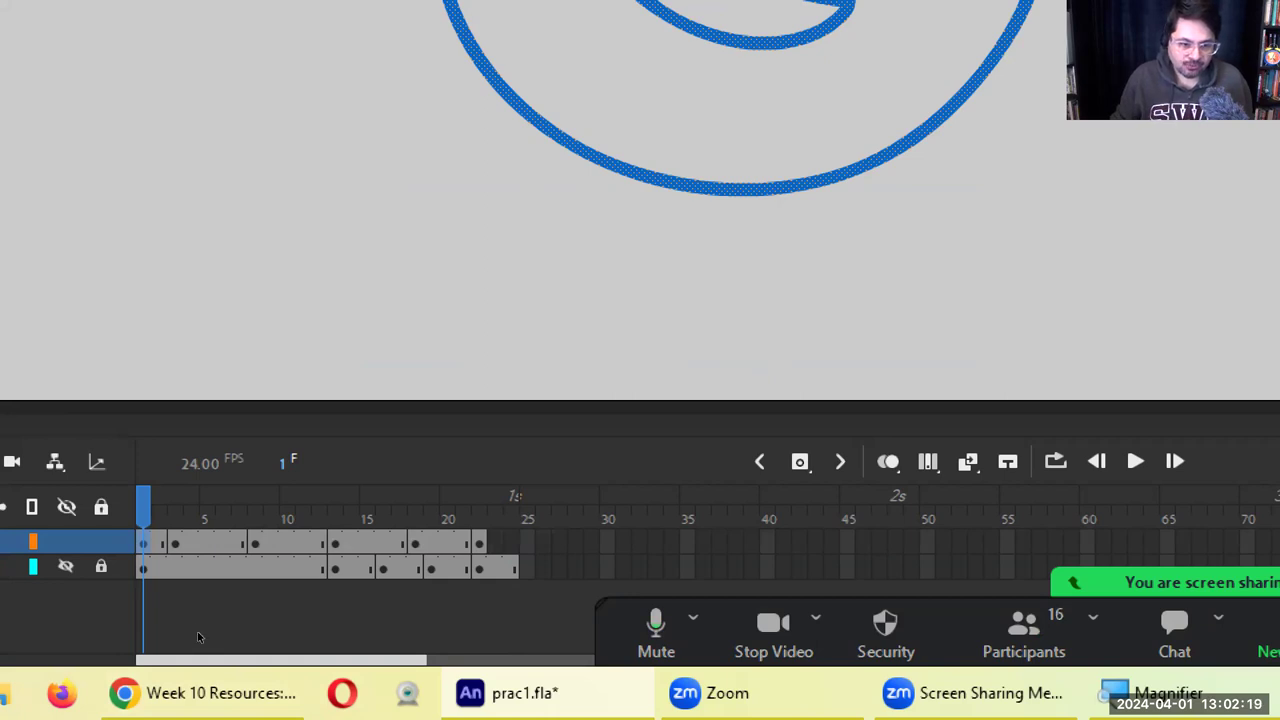
# Shorten the second face, whose keyframe is at frame 3, to two frames by removing three frames
pyautogui.press('.')
pyautogui.press('.')
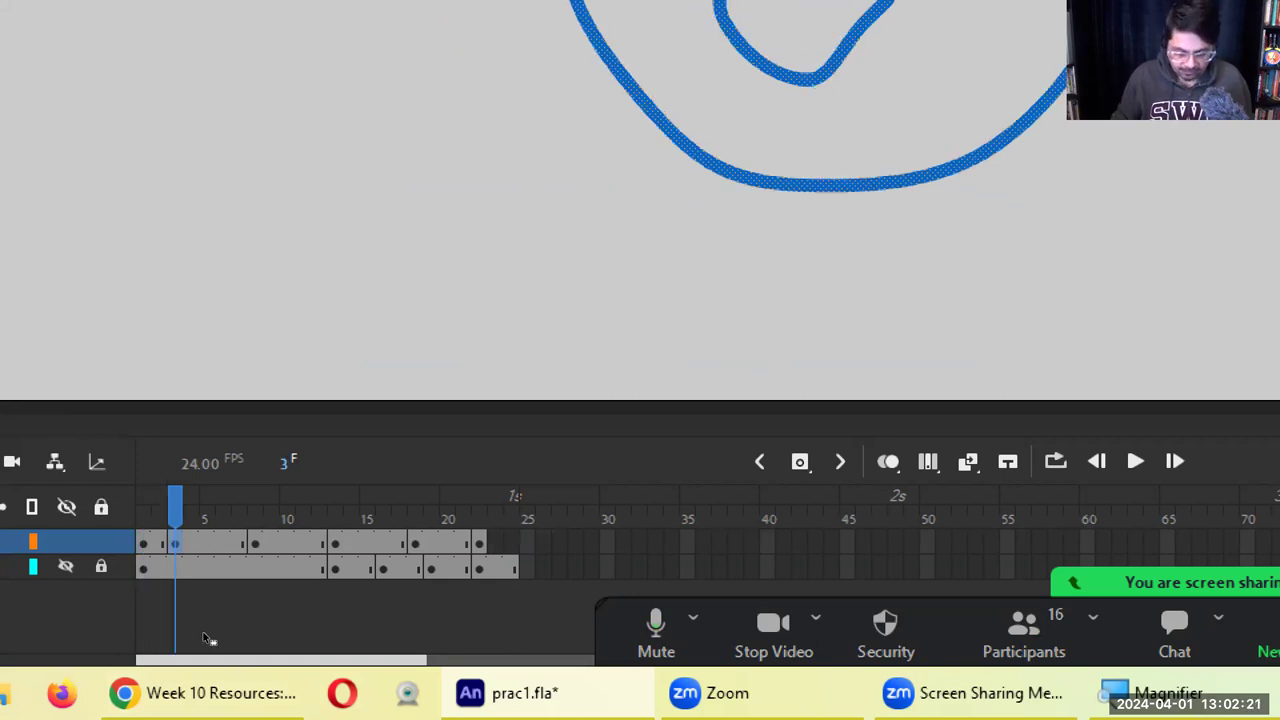
pyautogui.hotkey('shift', 'F5')
pyautogui.hotkey('shift', 'F5')
pyautogui.hotkey('shift', 'F5')
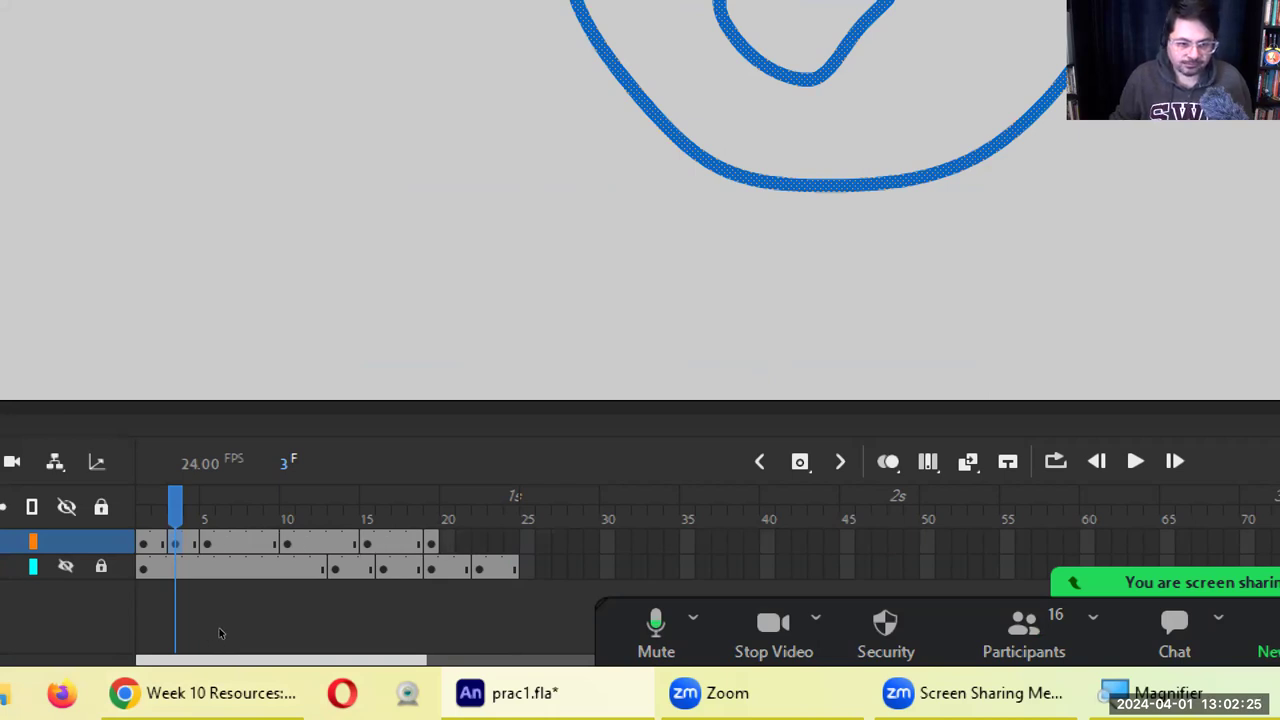
# Shorten the third face, whose keyframe is at frame 5, to a two-frame exposure
pyautogui.press('.')
pyautogui.press('.')
pyautogui.hotkey('shift', 'F5')
pyautogui.hotkey('shift', 'F5')
pyautogui.hotkey('shift', 'F5')
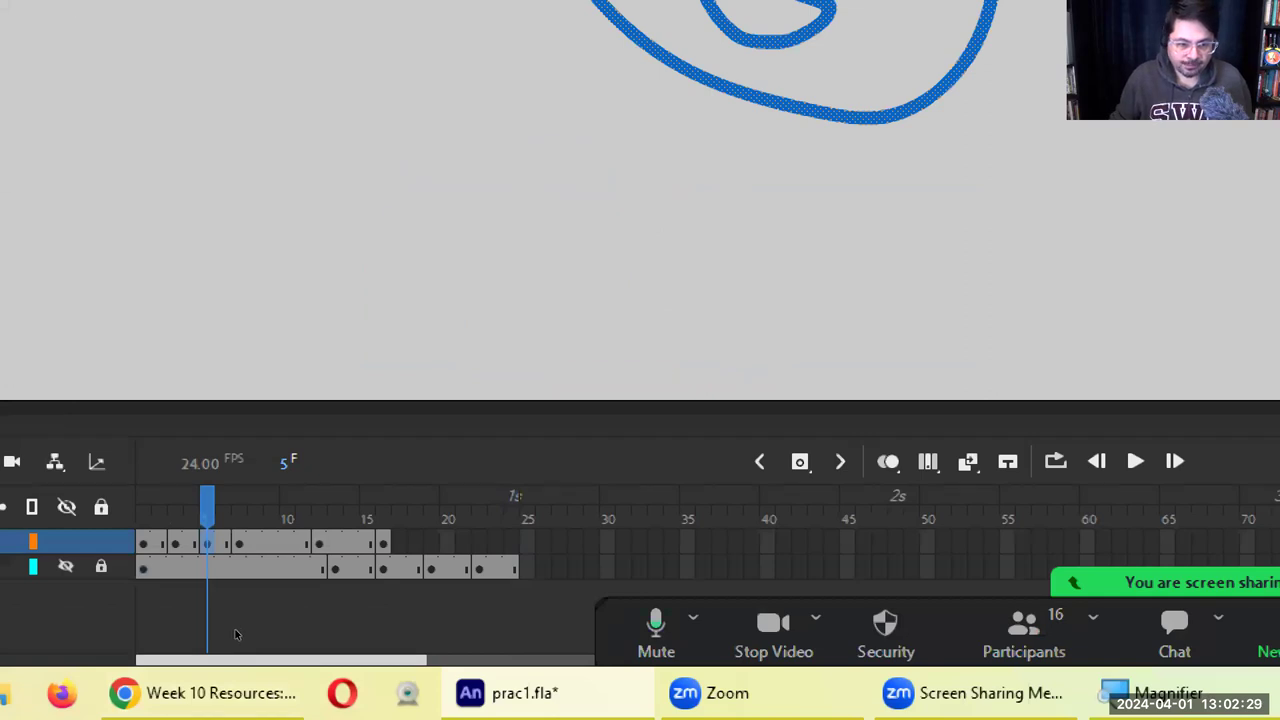
# Shorten the fourth face, whose keyframe is at frame 7, to a two-frame exposure
pyautogui.press('.')
pyautogui.press('.')
pyautogui.hotkey('shift', 'F5')
pyautogui.hotkey('shift', 'F5')
pyautogui.hotkey('shift', 'F5')
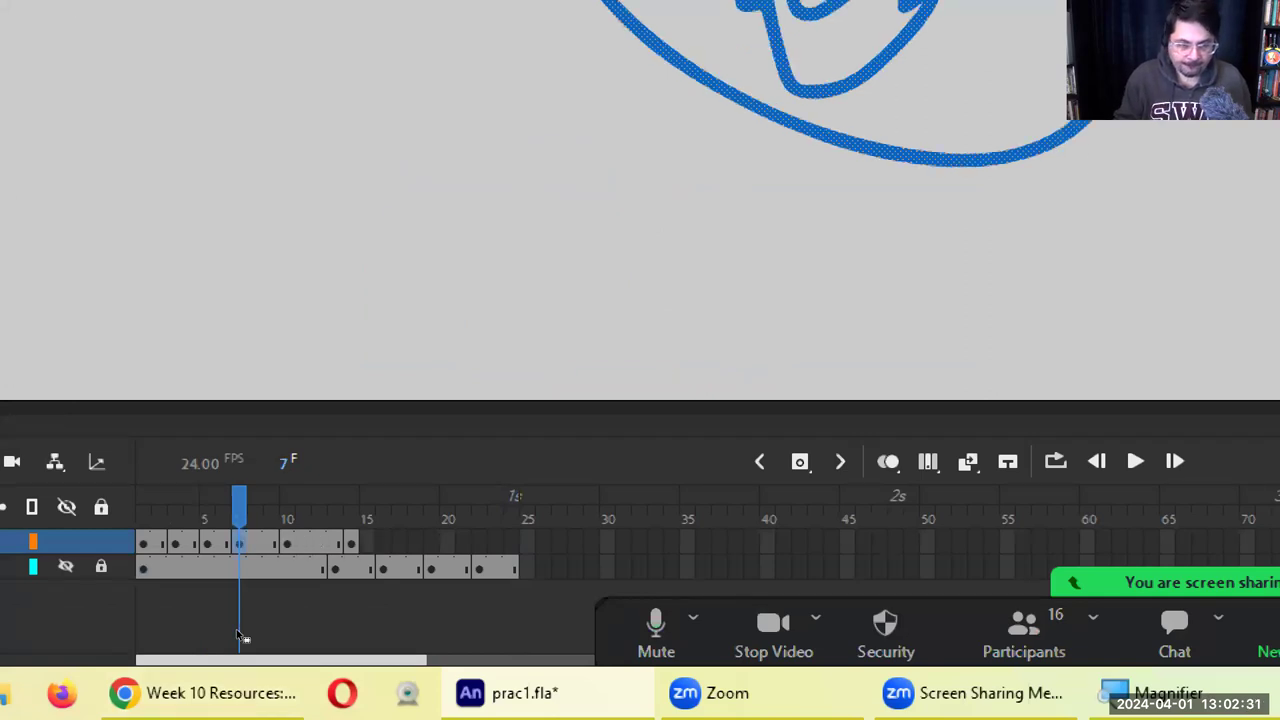
# Shorten the fifth face, whose keyframe is at frame 9, to a two-frame exposure
pyautogui.press('.')
pyautogui.press('.')
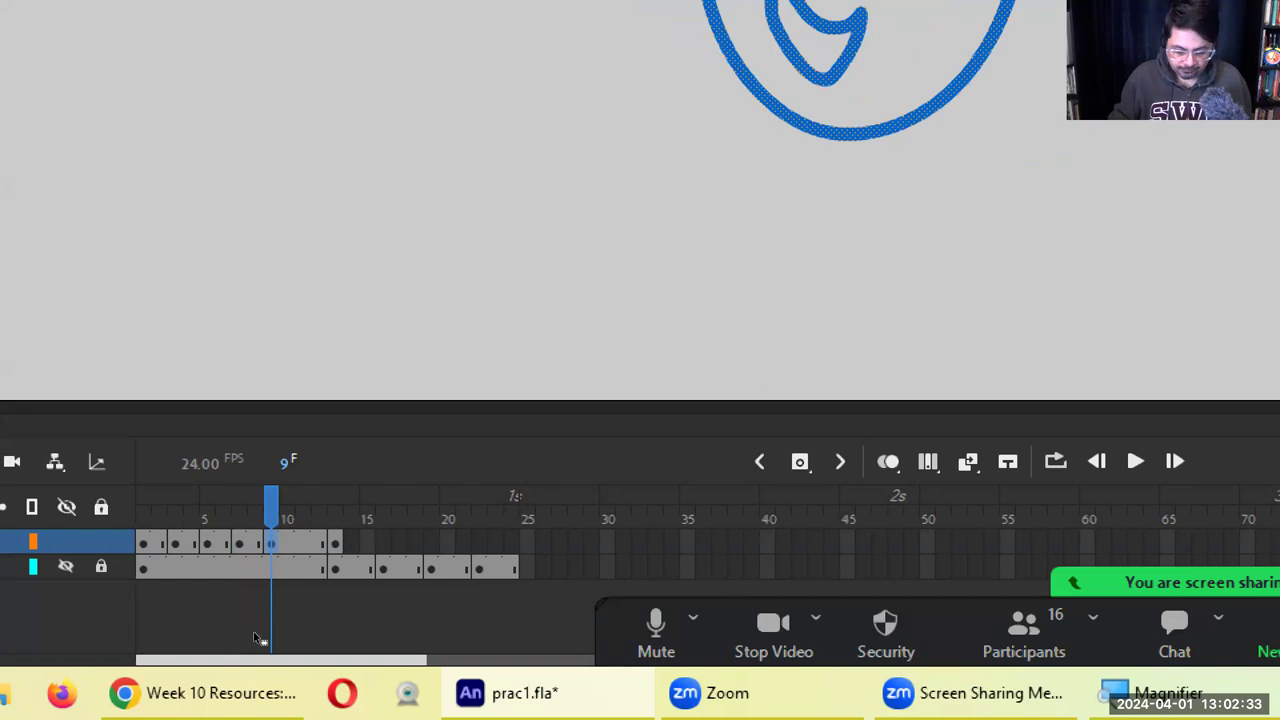
pyautogui.hotkey('shift', 'F5')
pyautogui.hotkey('shift', 'F5')
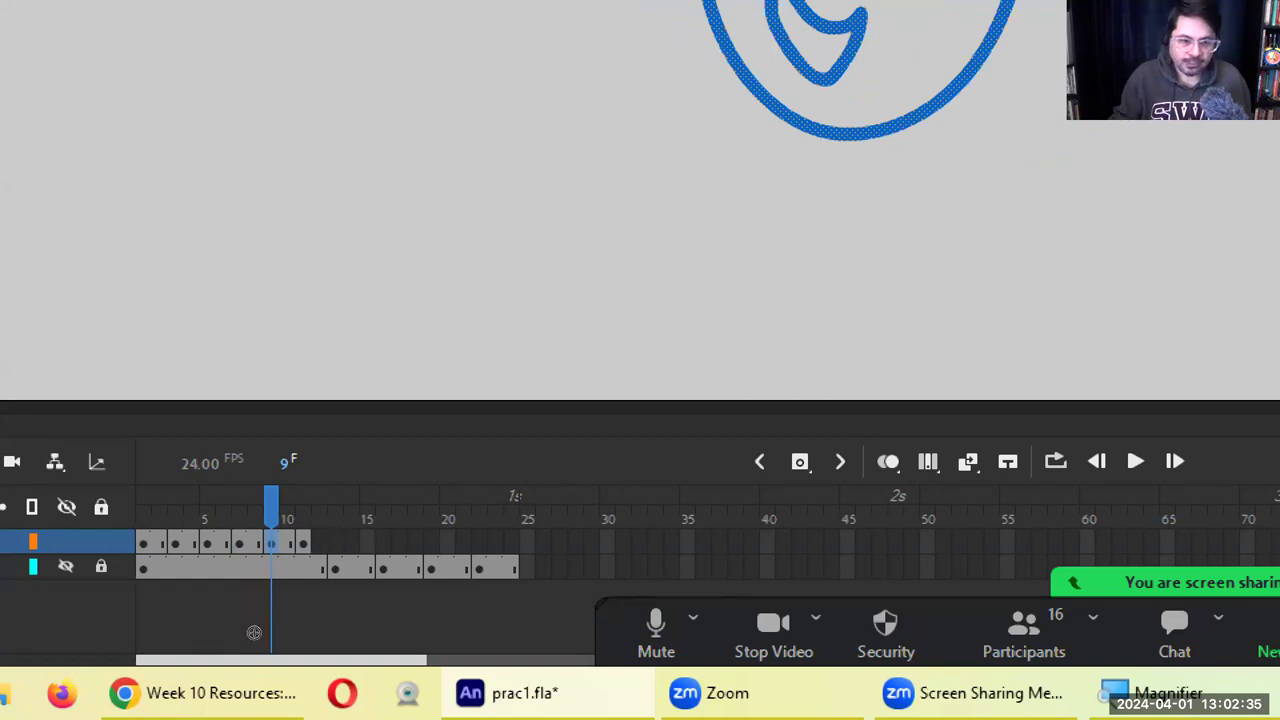
# Extend the last face at frame 11 of the upper layer by one frame so it holds for two frames
pyautogui.press('.')
pyautogui.press('.')
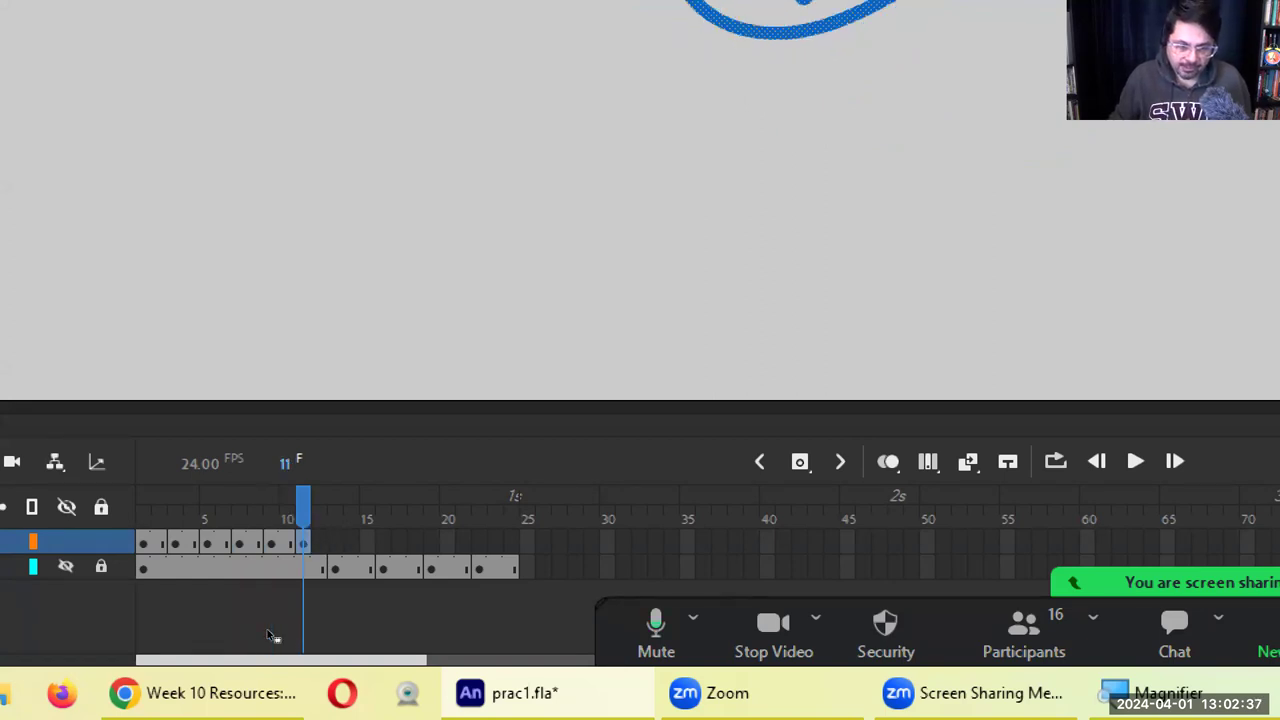
pyautogui.press('F5')
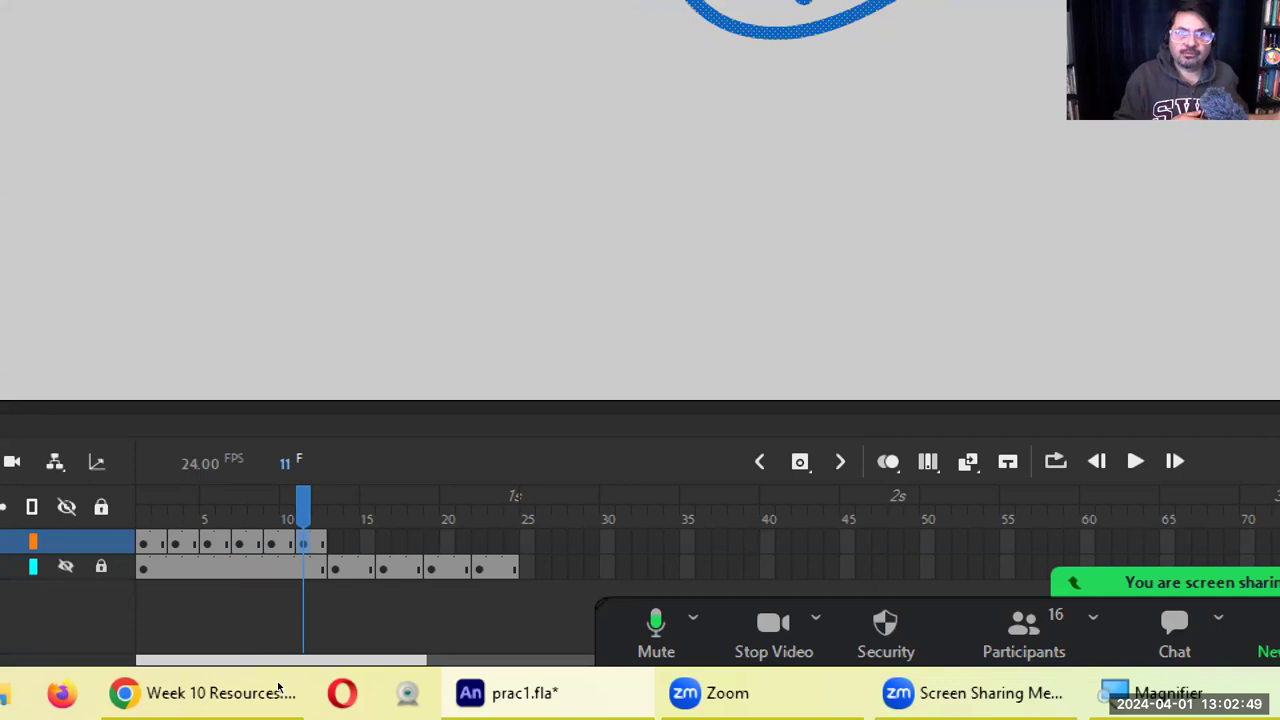
# Admit the participant from the waiting room and preview the retimed face animation as a test movie
pyautogui.press('super+minus')
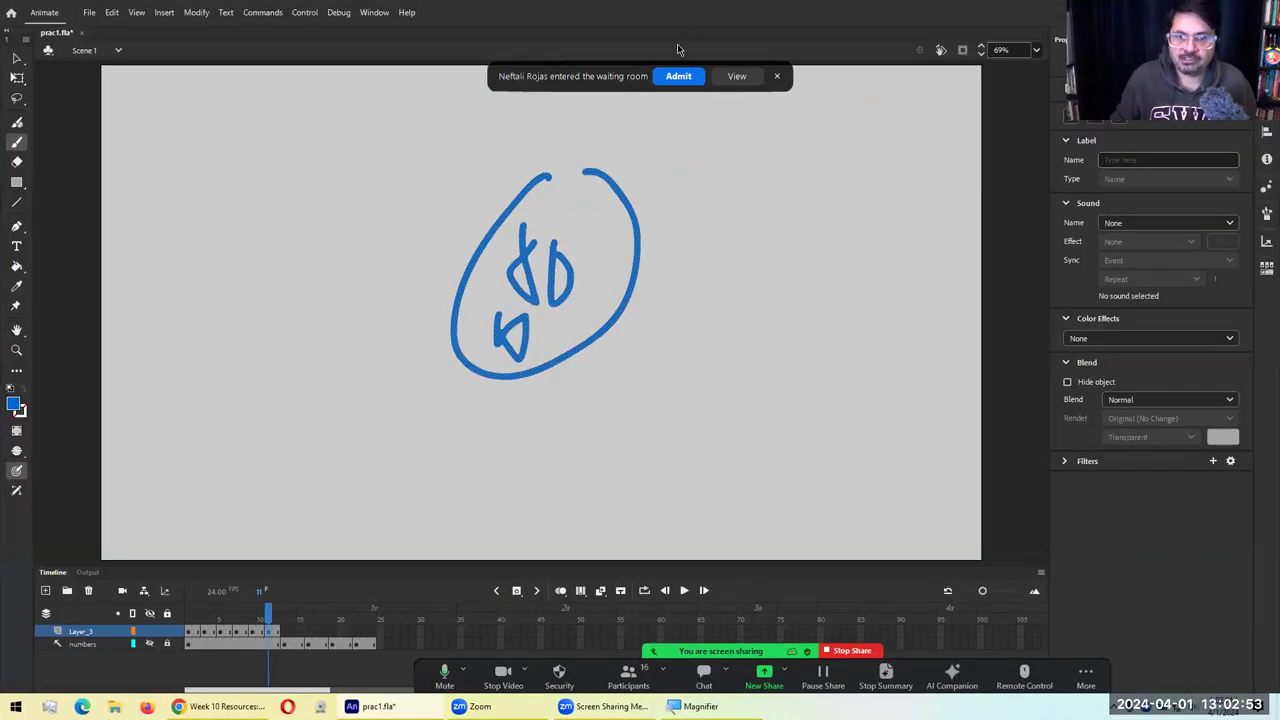
pyautogui.click(678, 76)
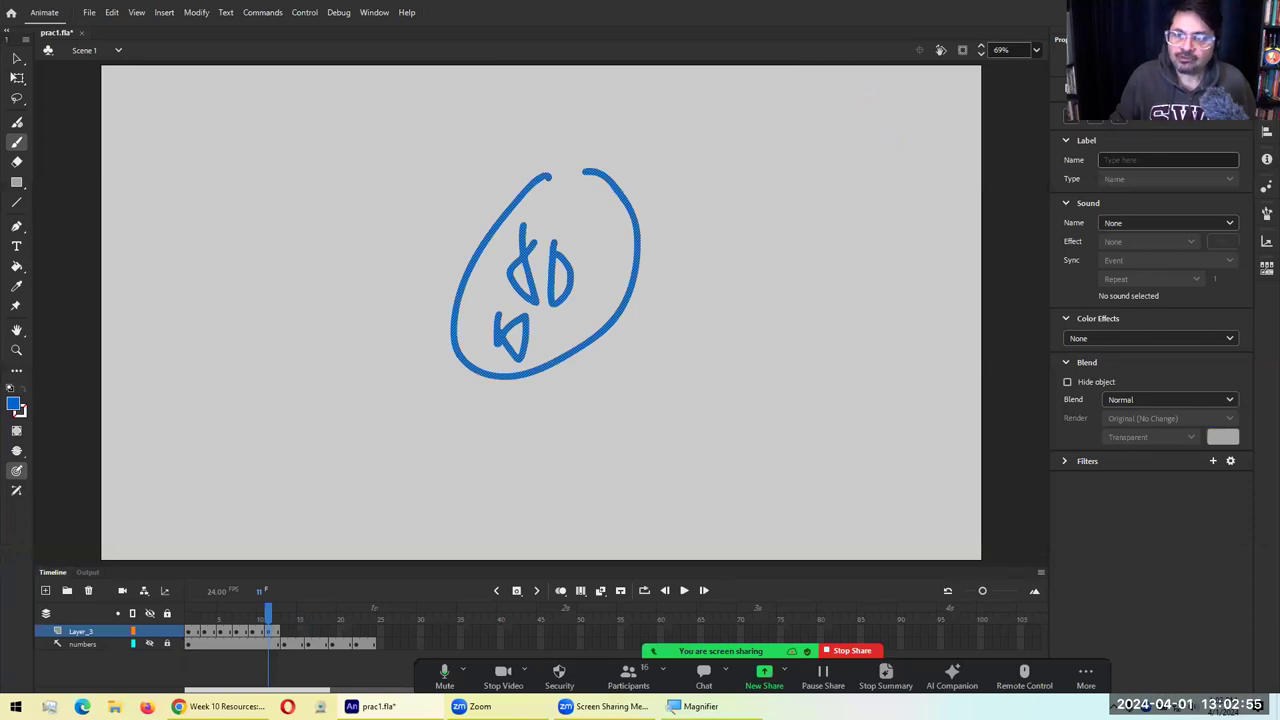
pyautogui.hotkey('ctrl', 'Return')
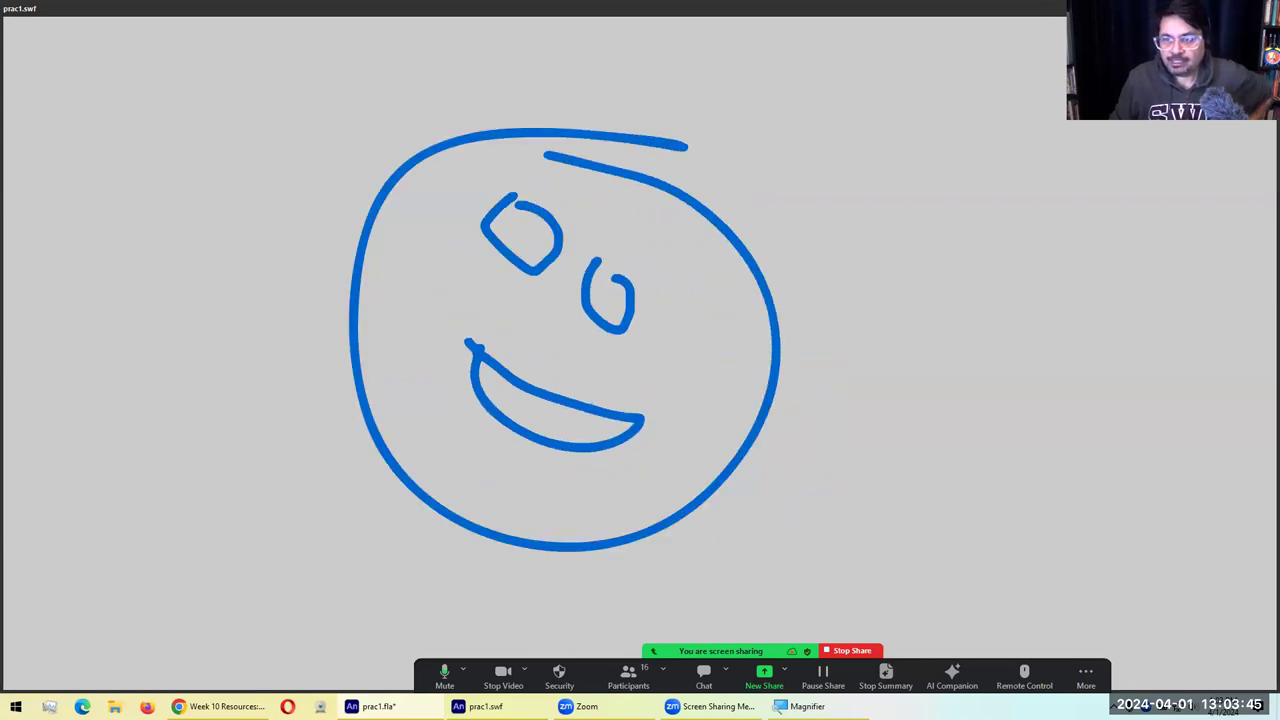
pyautogui.hotkey('ctrl', 'w')
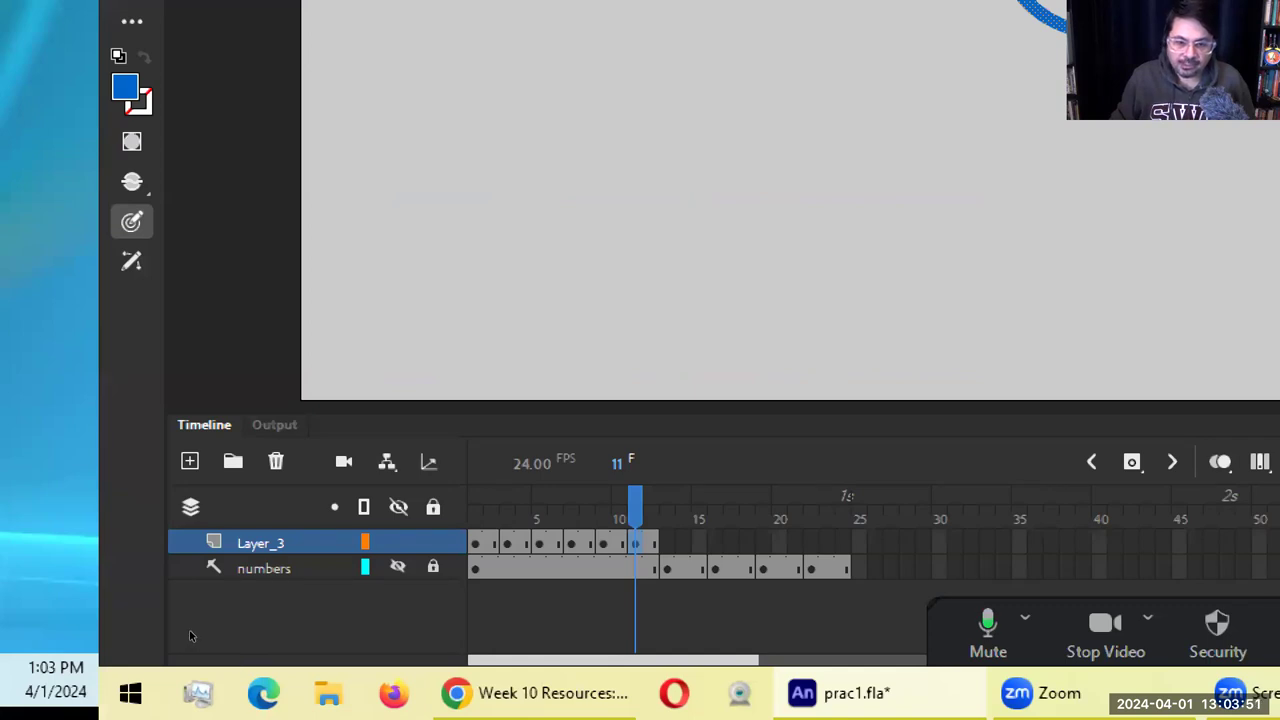
# Step through the timeline frame by frame from frame 1 to frame 13 to check the two-frame exposures
pyautogui.hotkey('shift', ',')
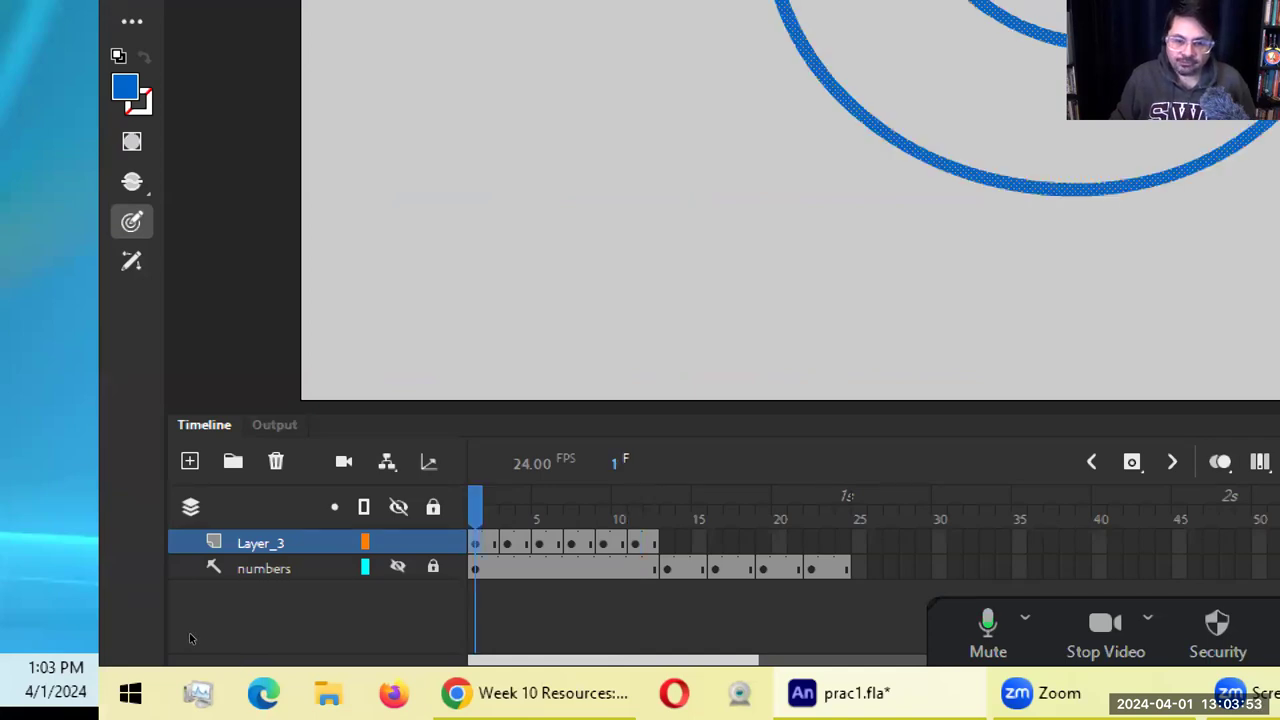
pyautogui.press('.')
pyautogui.press(',')
pyautogui.hotkey('ctrl', 'a')
pyautogui.press('.')
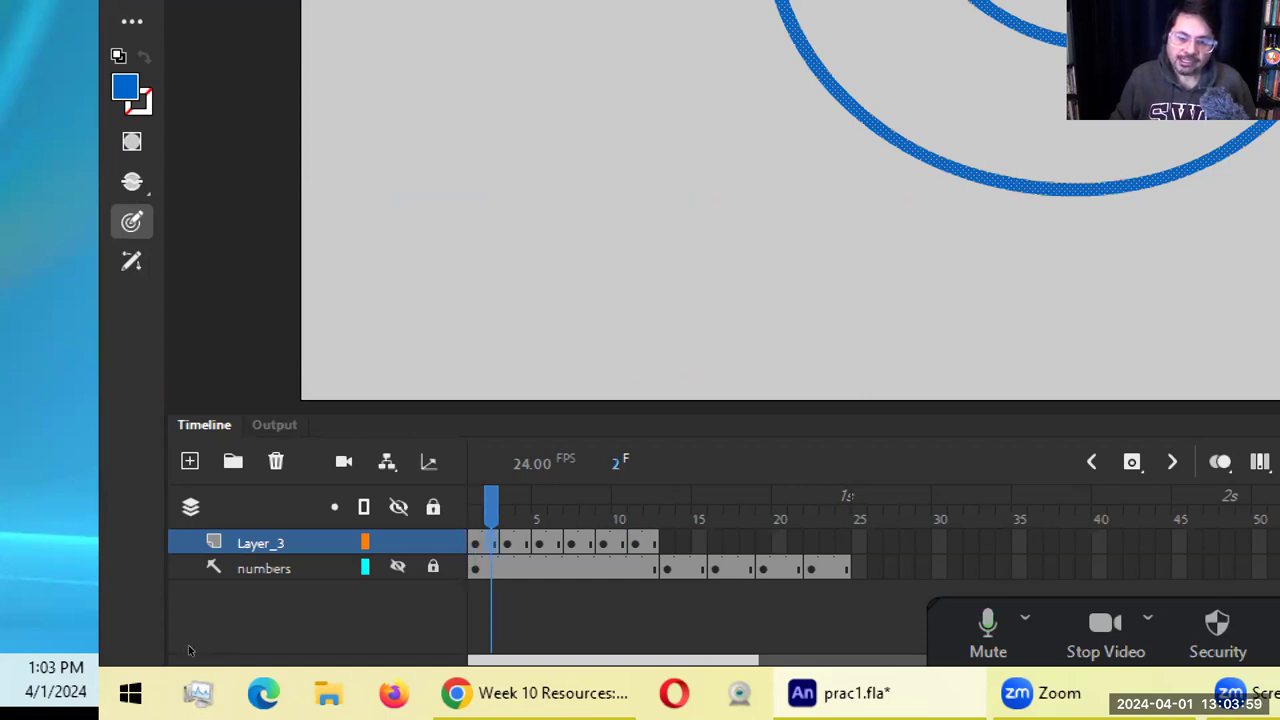
pyautogui.press('.')
pyautogui.press('.')
pyautogui.press('.')
pyautogui.press('.')
pyautogui.press('.')
pyautogui.press('.')
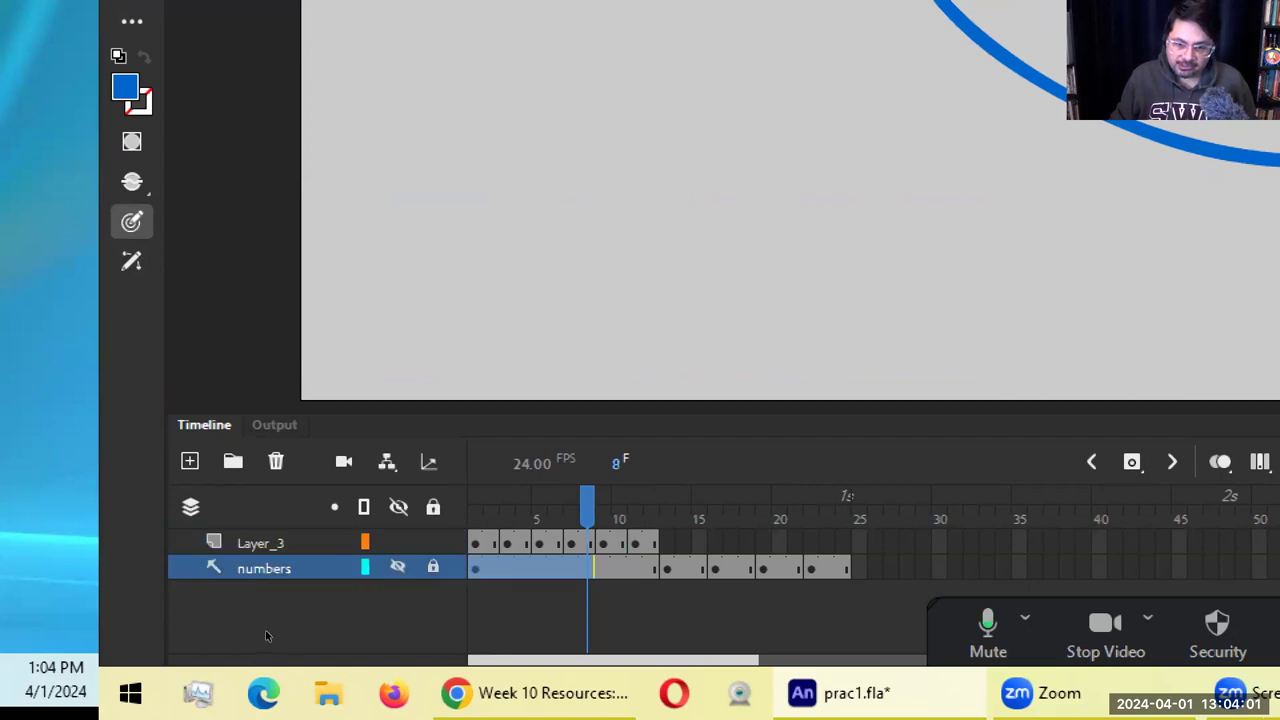
pyautogui.press('.')
pyautogui.press('.')
pyautogui.press('.')
pyautogui.press('.')
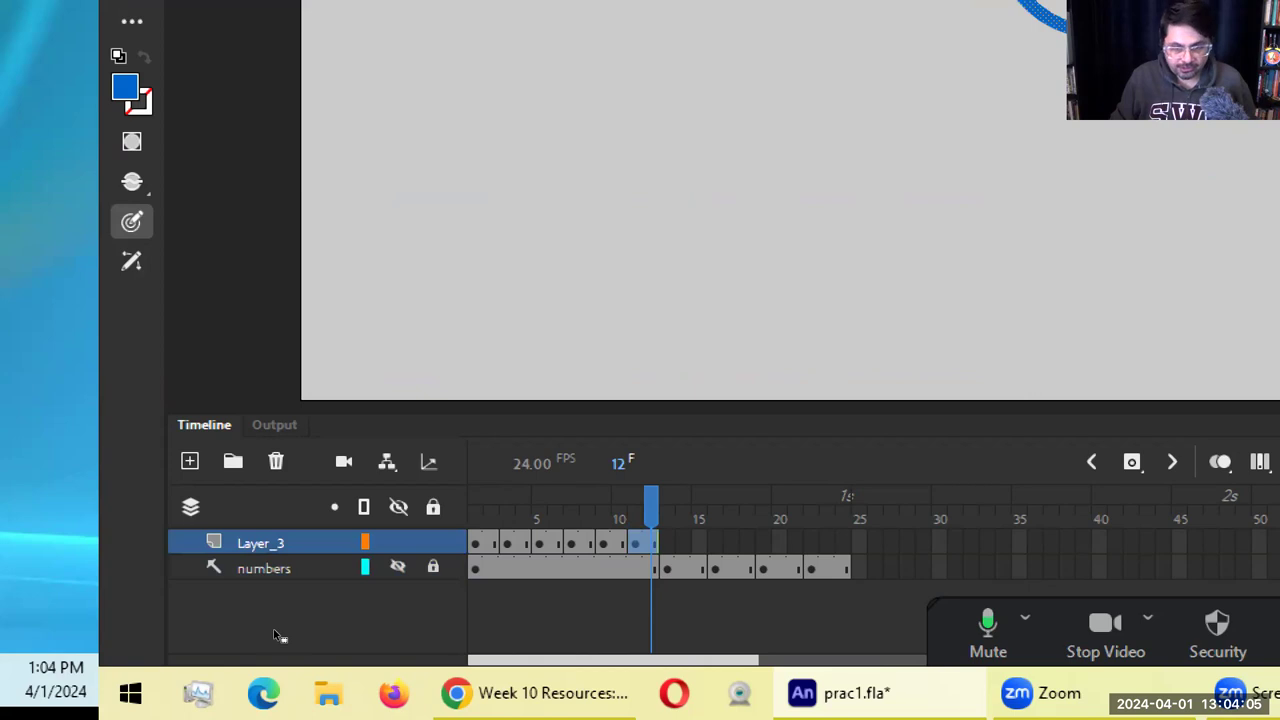
pyautogui.press('.')
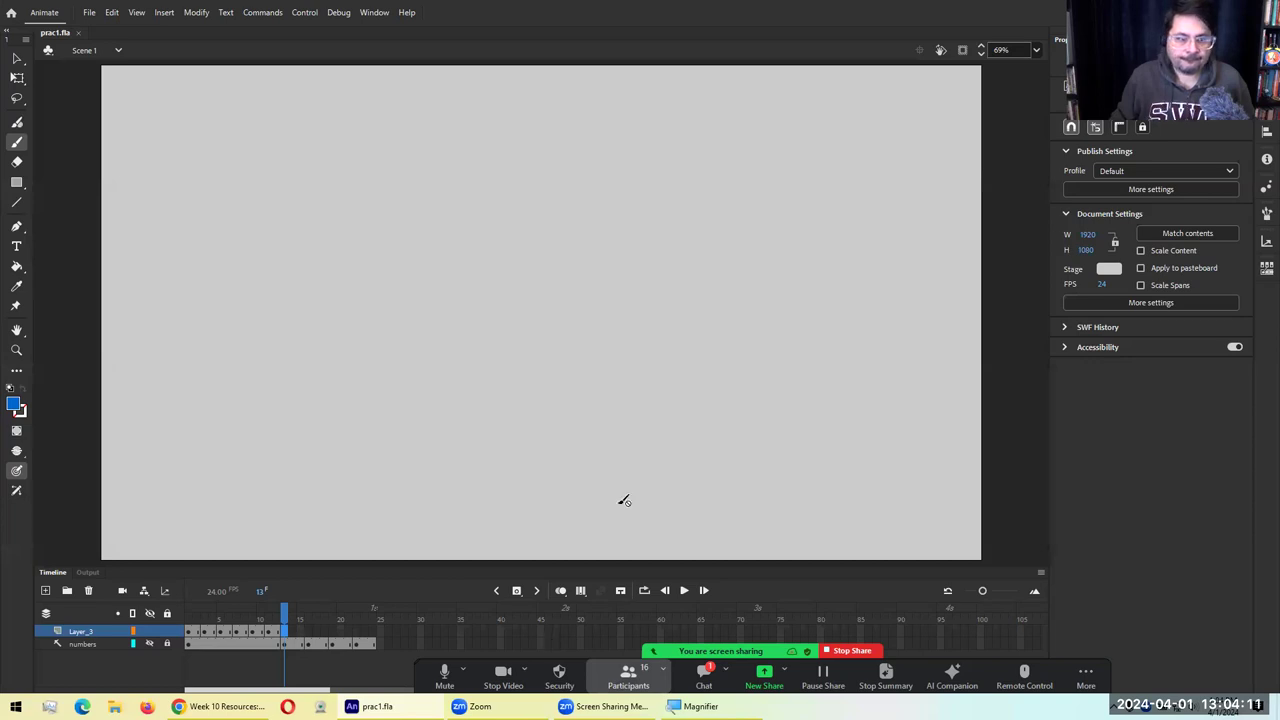
# Check the meeting chat, and reset the drawing colors to the default black stroke and white fill
pyautogui.hotkey('alt', 'h')
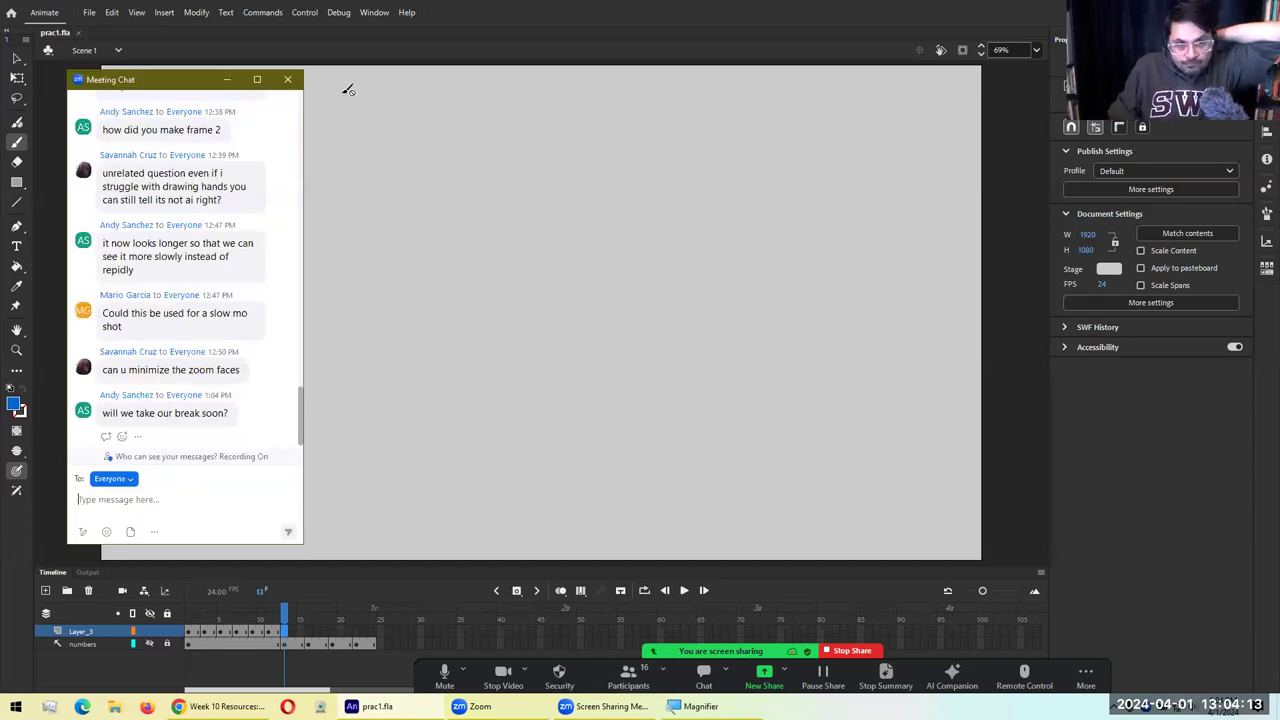
pyautogui.click(288, 79)
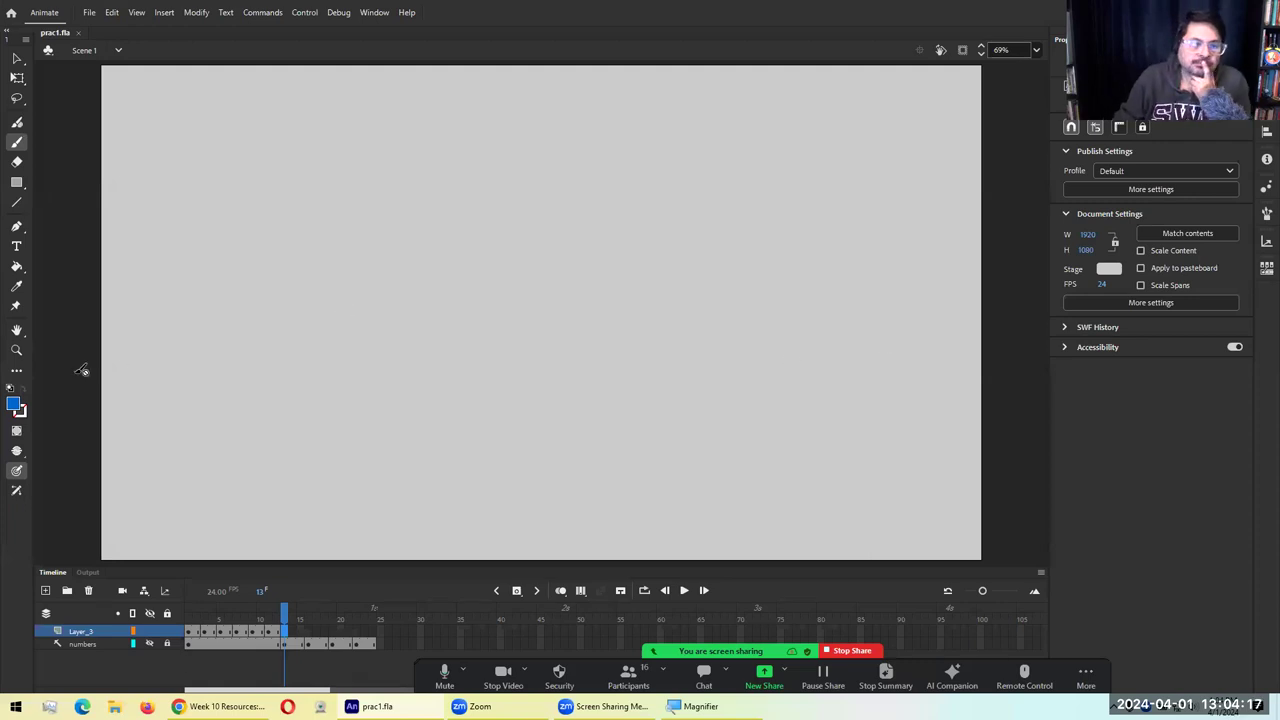
pyautogui.click(9, 390)
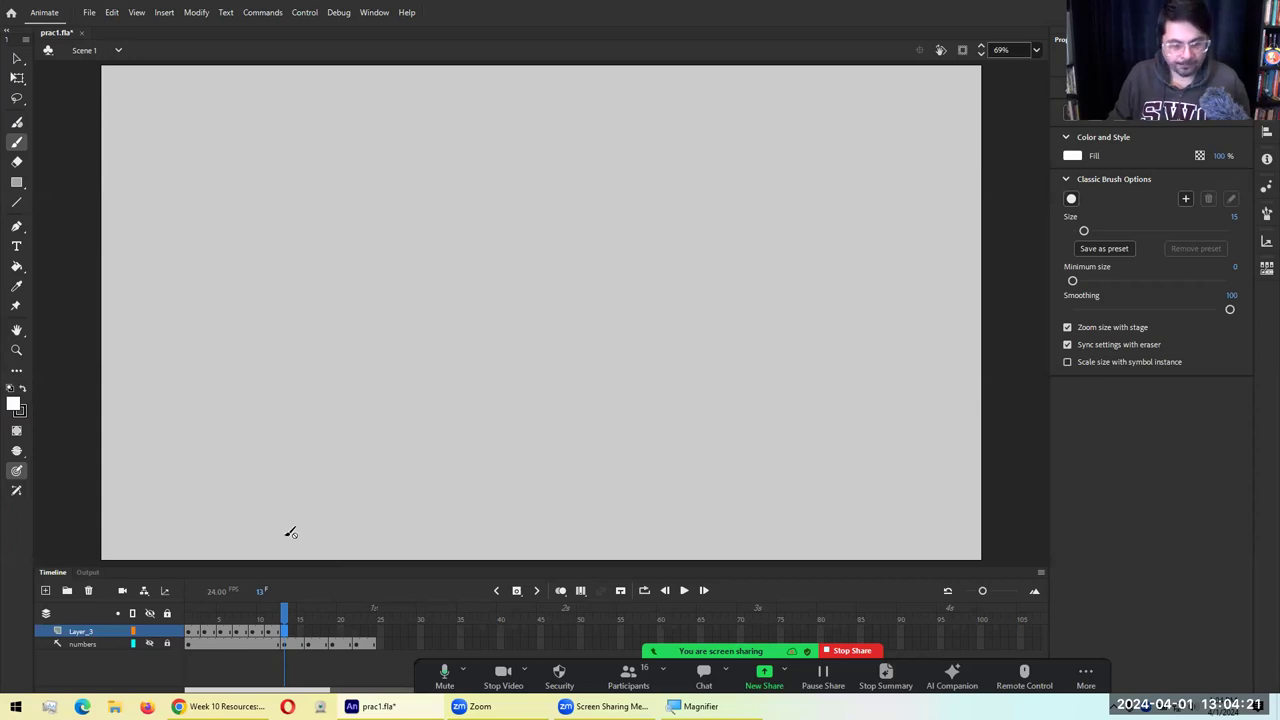
# Play the face animation on the timeline and preview it as a test movie
pyautogui.press('Return')
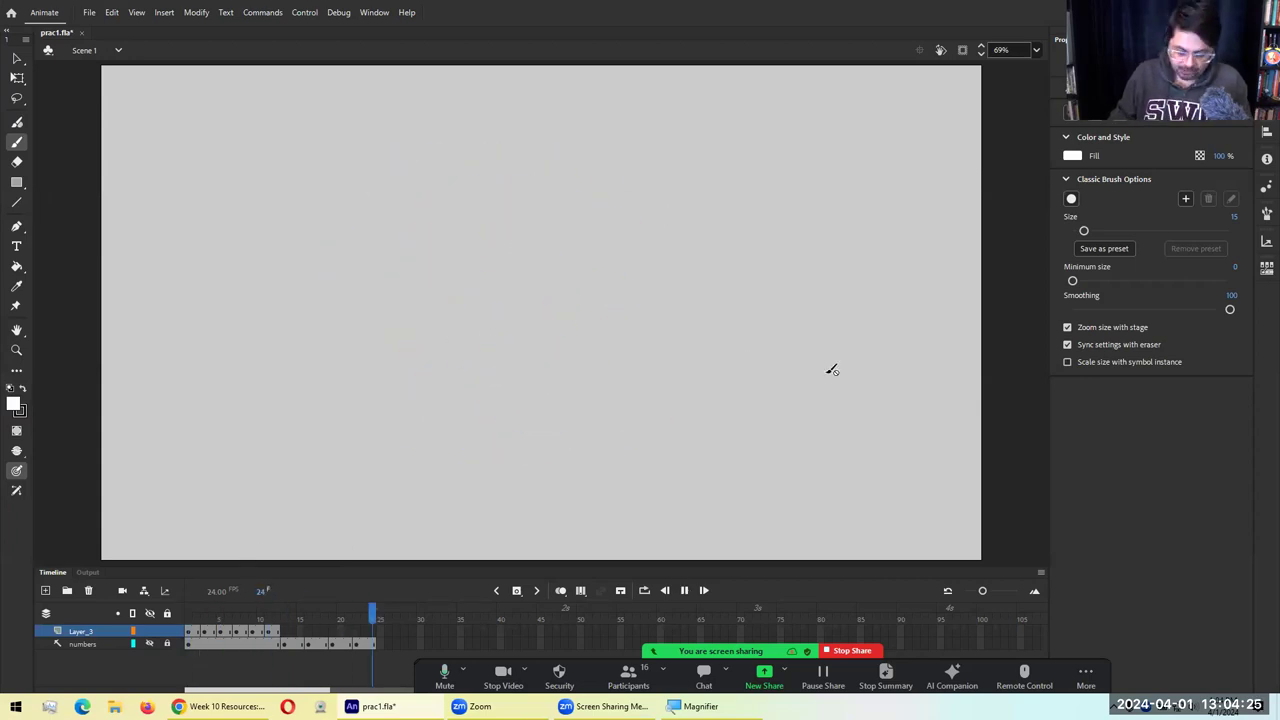
pyautogui.press('h')
pyautogui.press('Return')
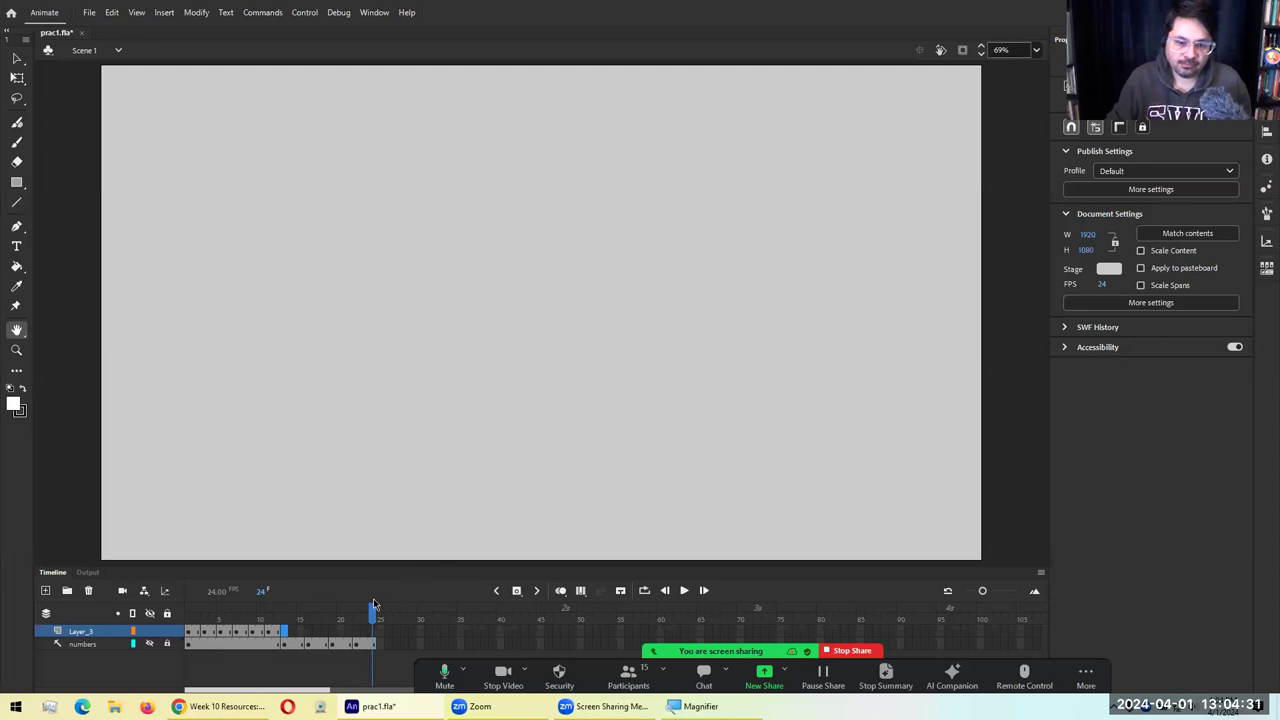
pyautogui.moveTo(372, 612)
pyautogui.mouseDown()
pyautogui.moveTo(237, 612)
pyautogui.moveTo(307, 606)
pyautogui.mouseUp()
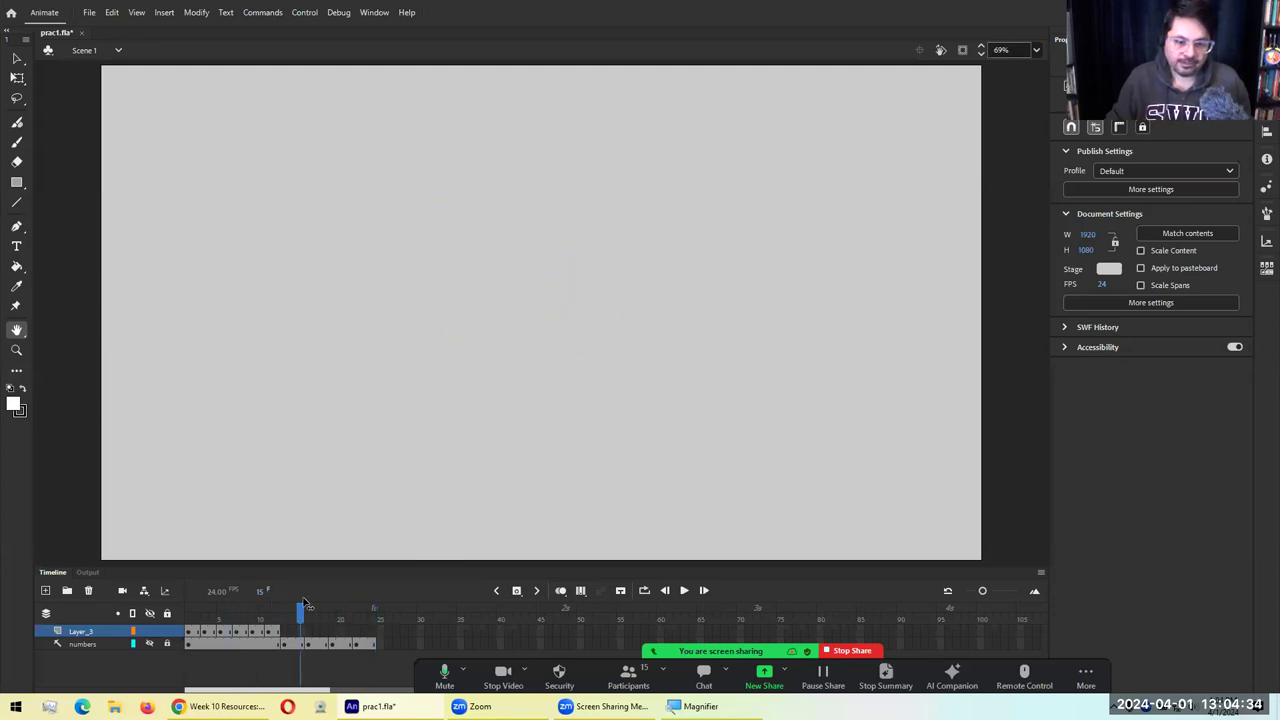
pyautogui.click(684, 590)
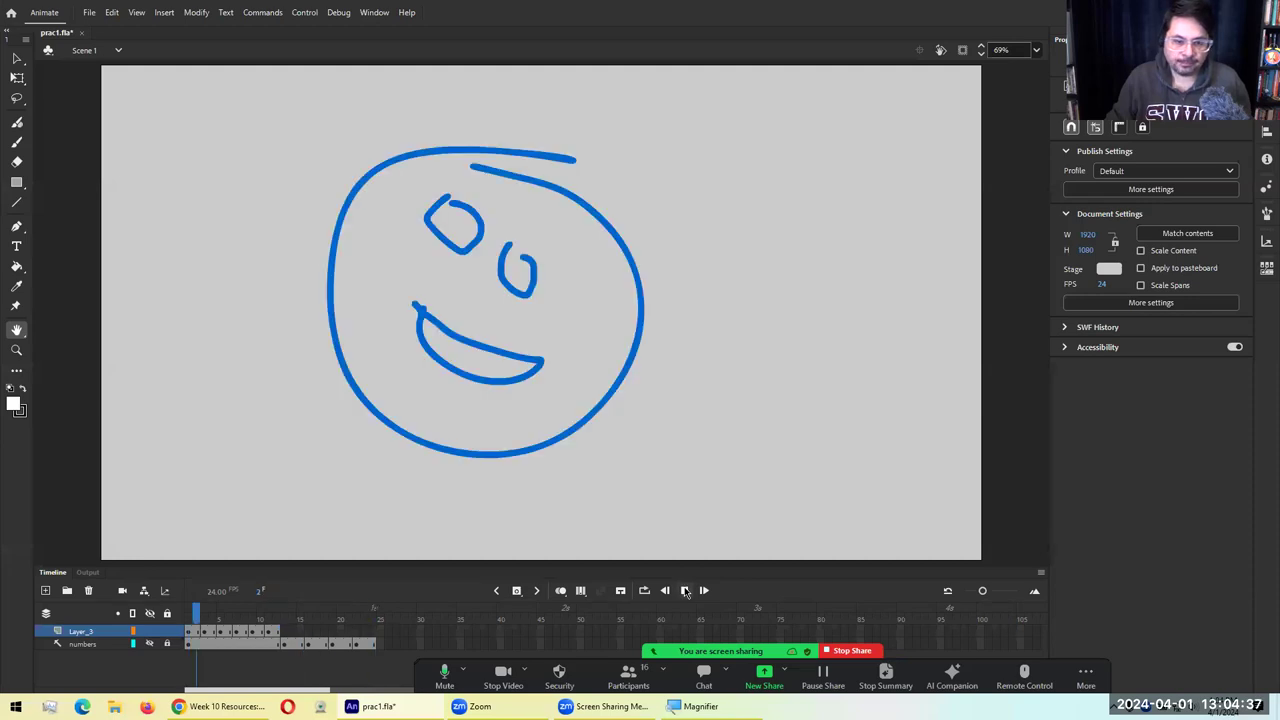
pyautogui.click(684, 590)
pyautogui.hotkey('ctrl', 'Return')
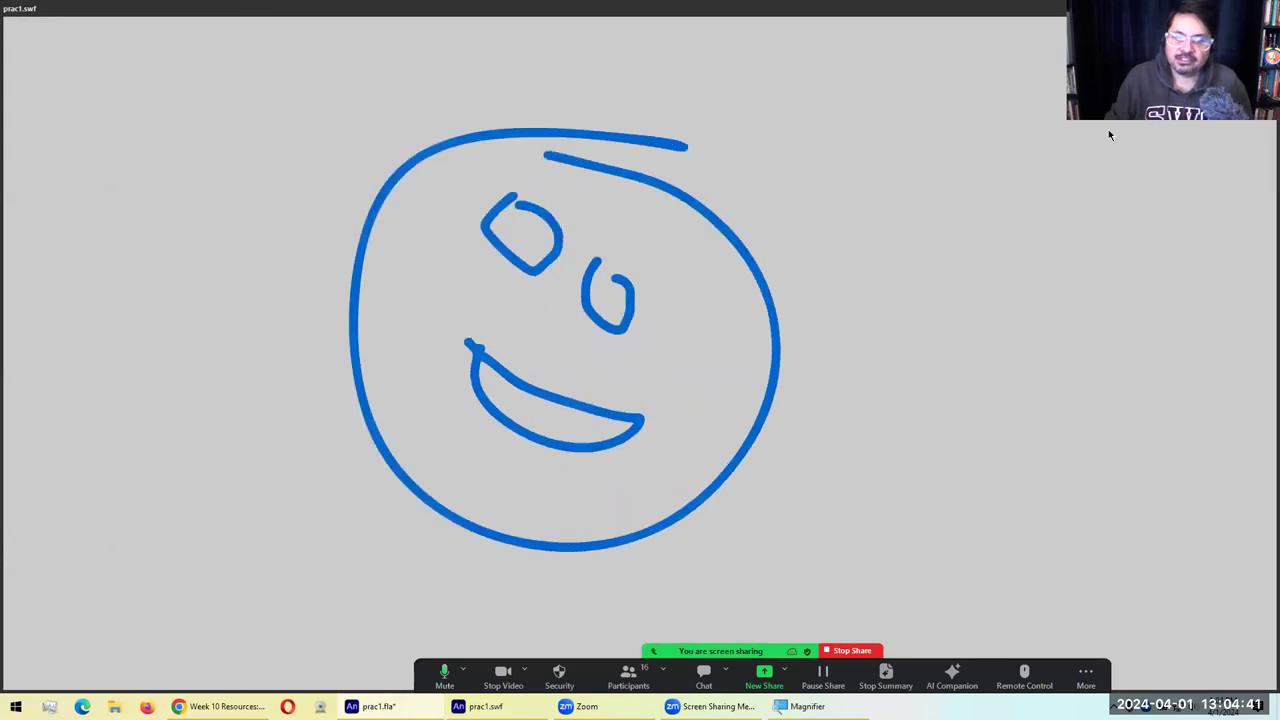
pyautogui.hotkey('ctrl', 'w')
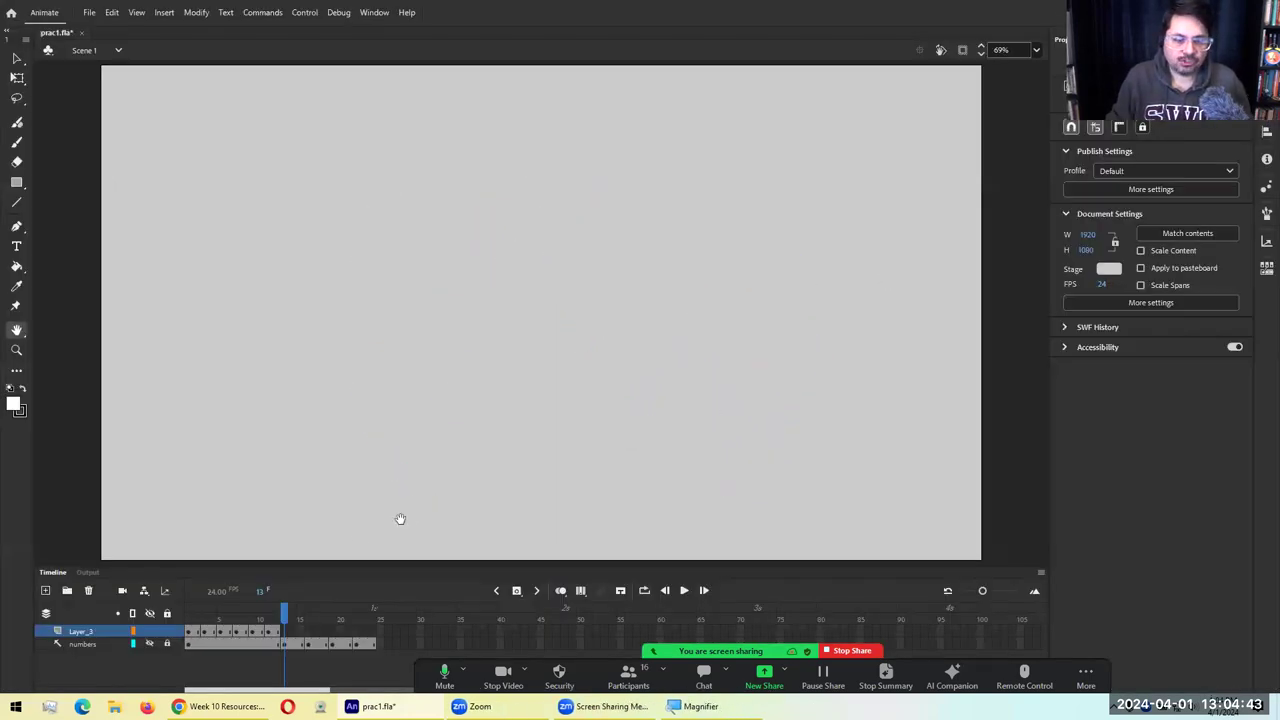
# Rename the upper layer "face" and return the playhead to frame 1
pyautogui.doubleClick(87, 631)
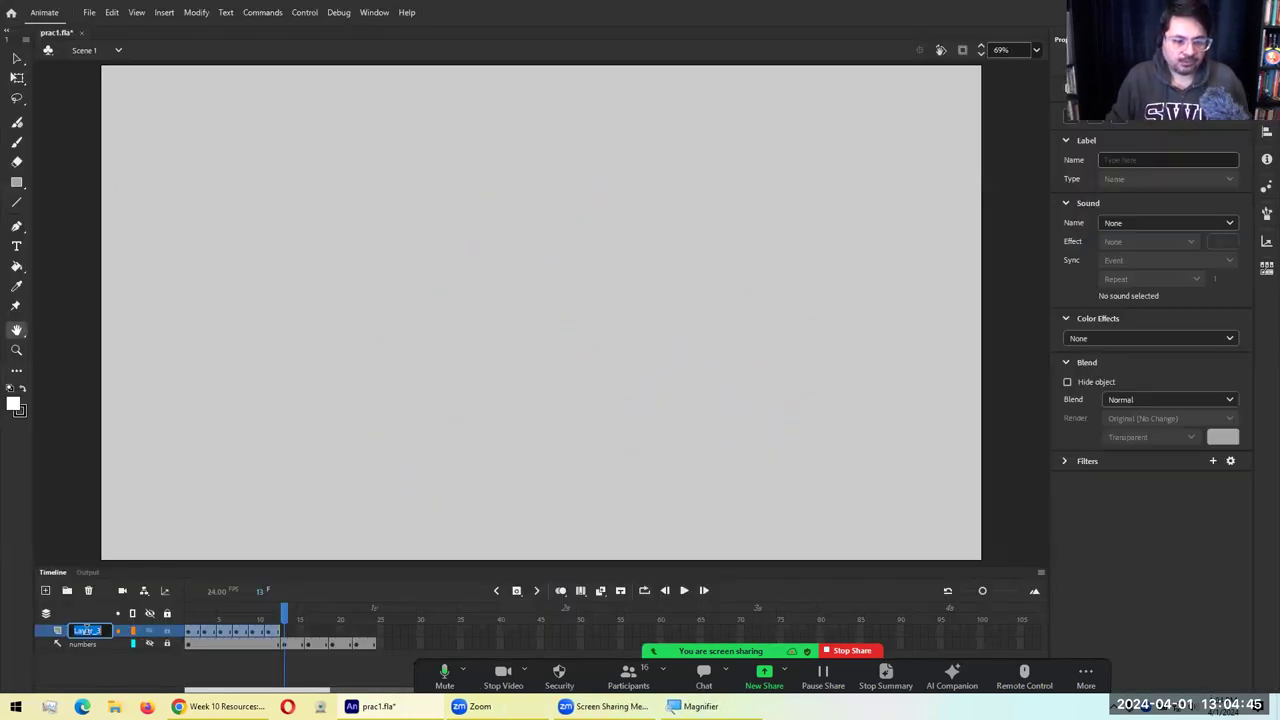
pyautogui.write('face')
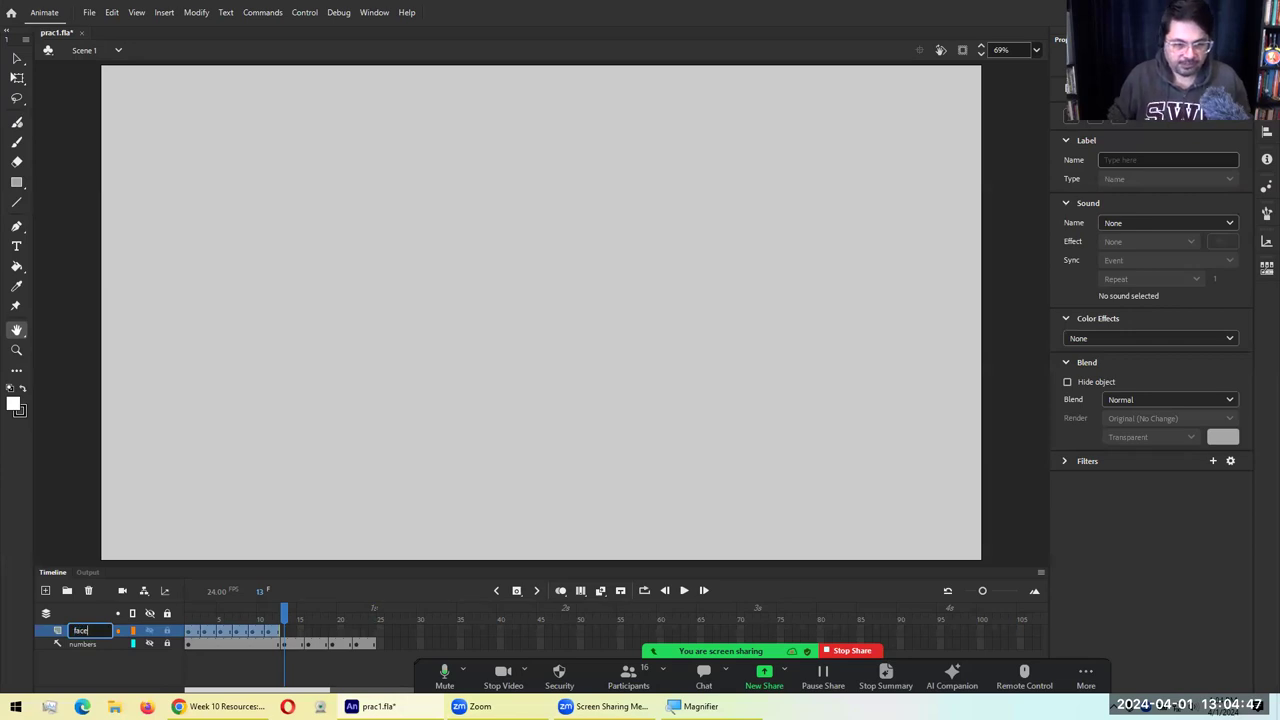
pyautogui.press('Return')
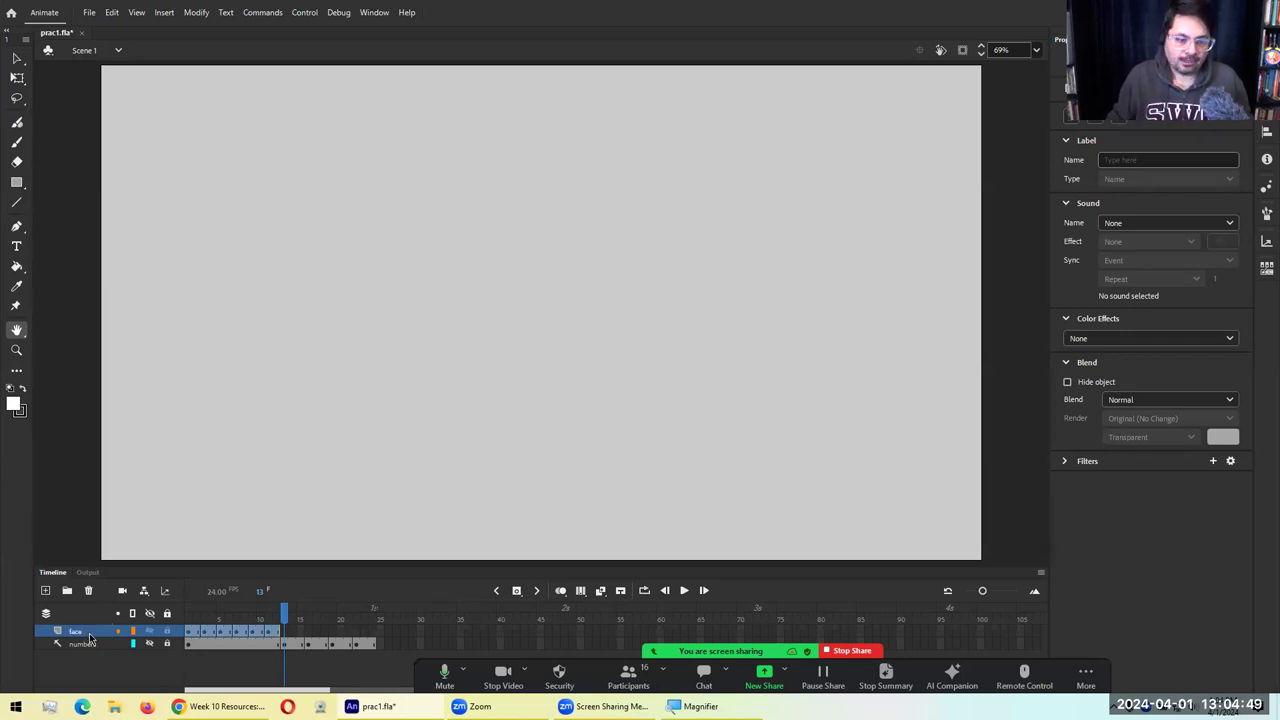
pyautogui.moveTo(283, 612); pyautogui.dragTo(186, 622)
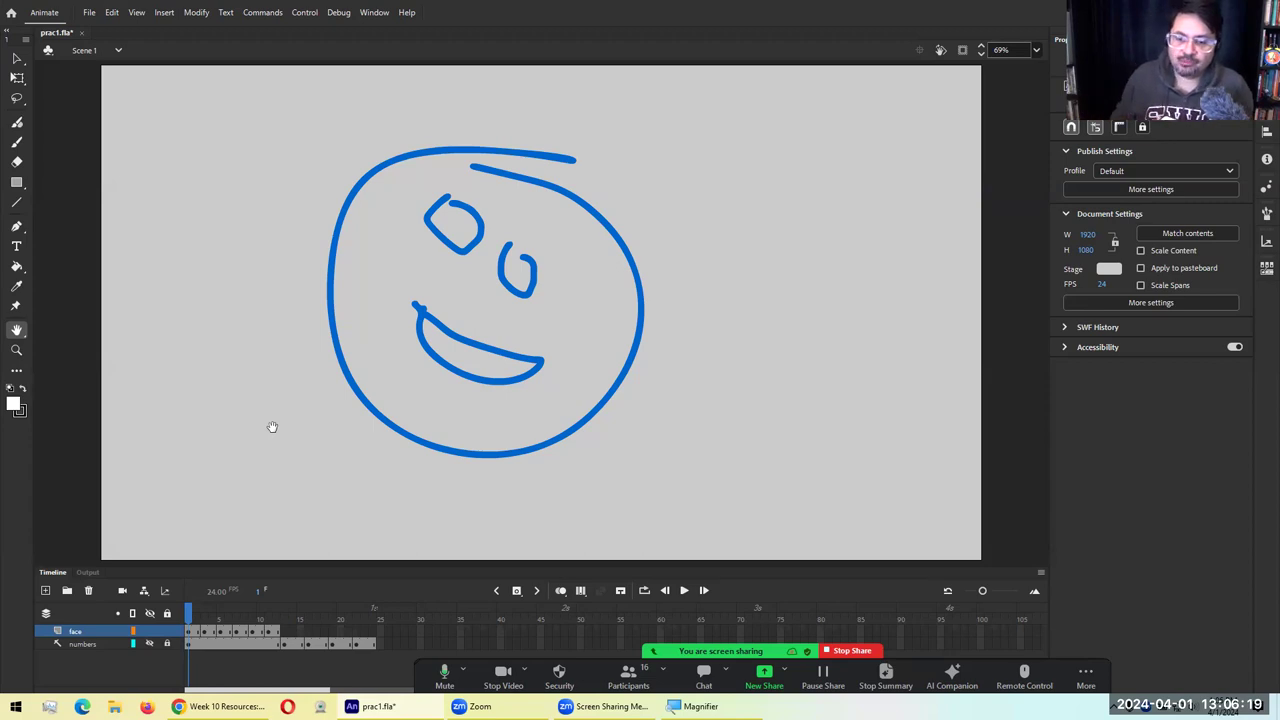
# Turn off the meeting camera and microphone for a break with the chat open, and restore the meeting setup
pyautogui.click(503, 673)
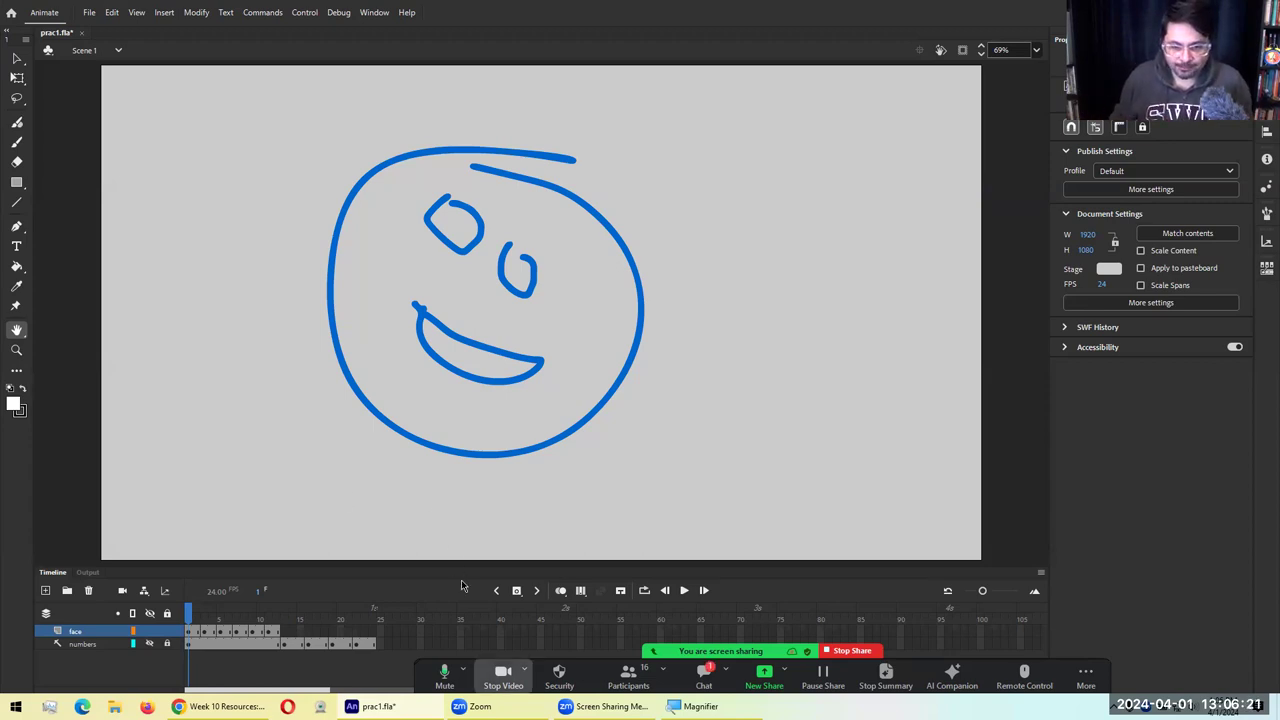
pyautogui.hotkey('alt', 'a')
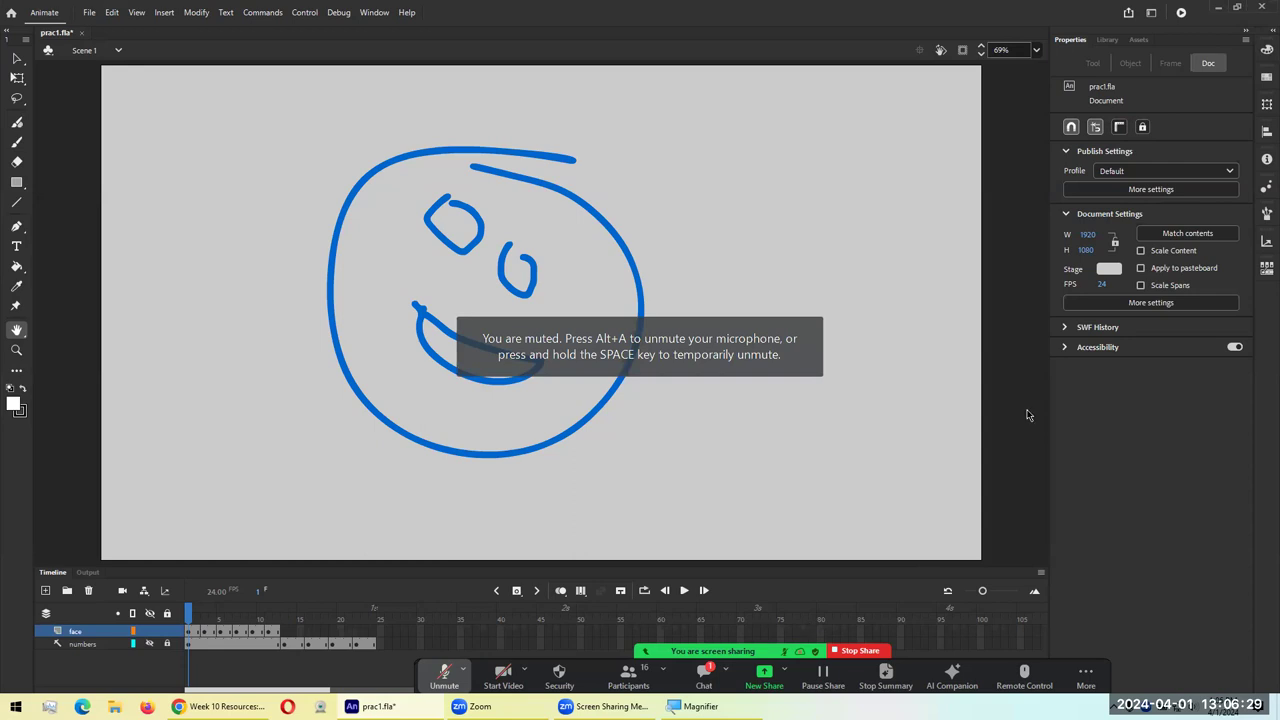
pyautogui.hotkey('alt', 'h')
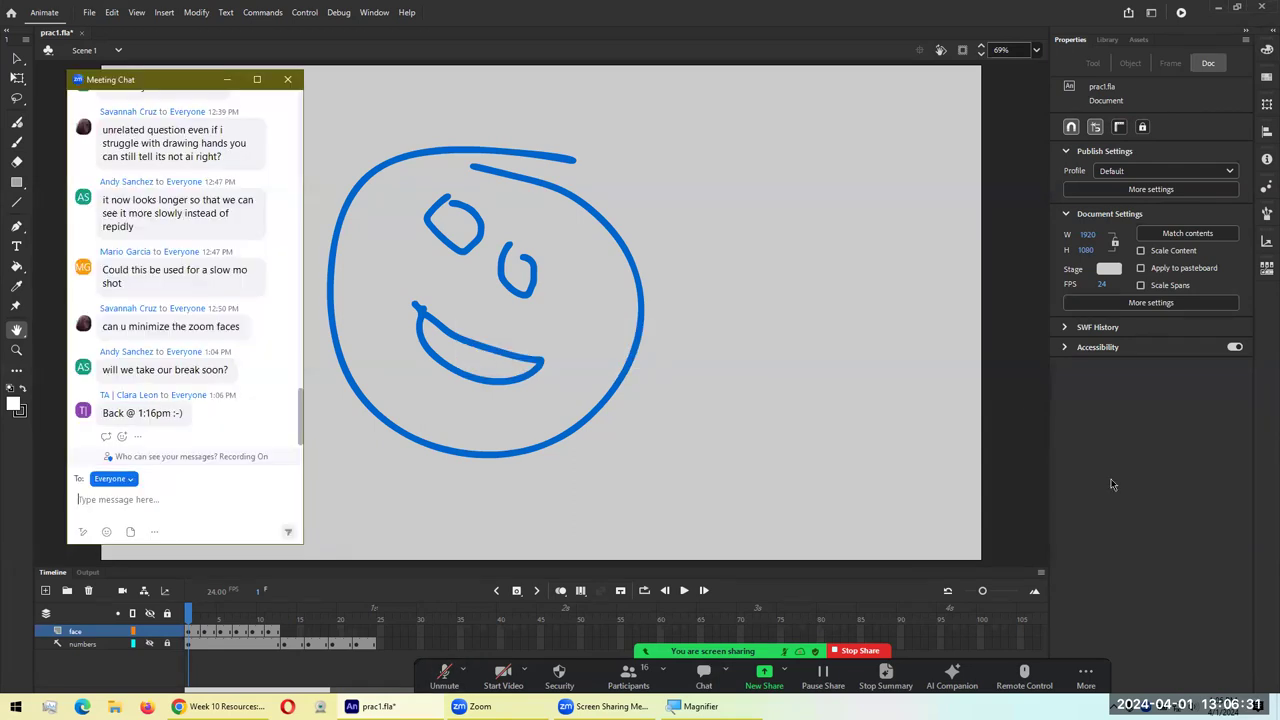
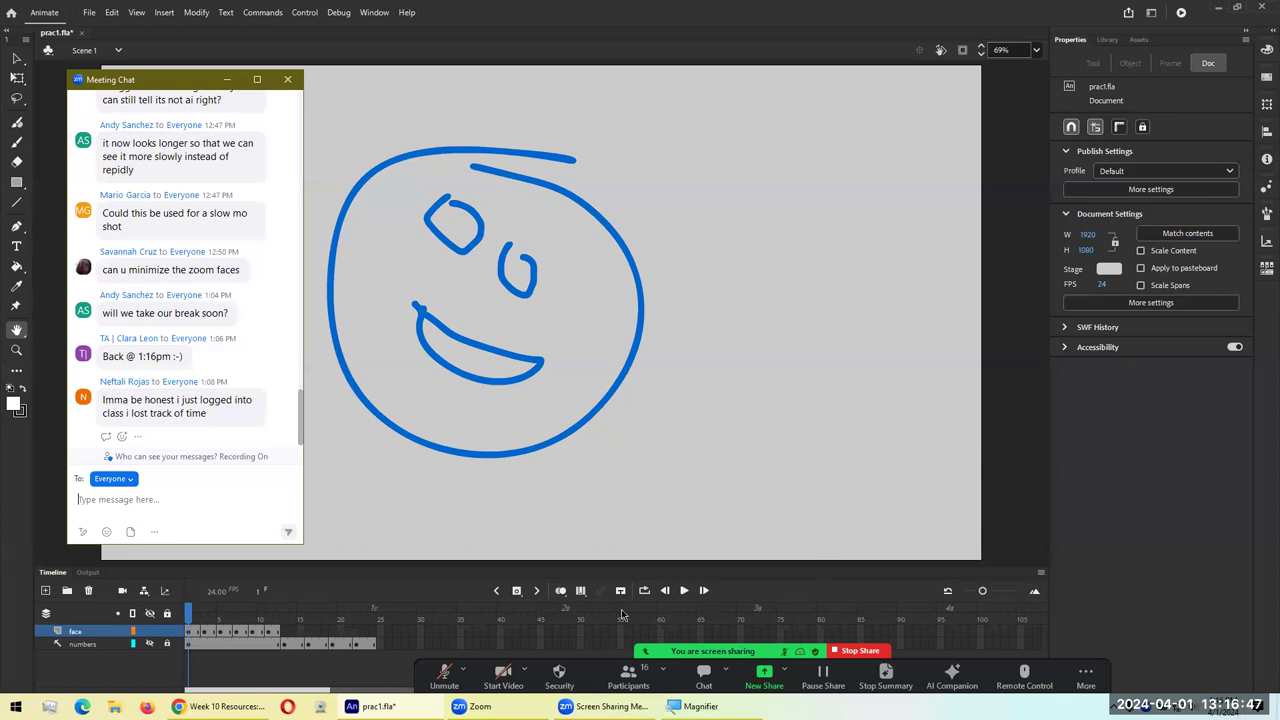
pyautogui.click(444, 677)
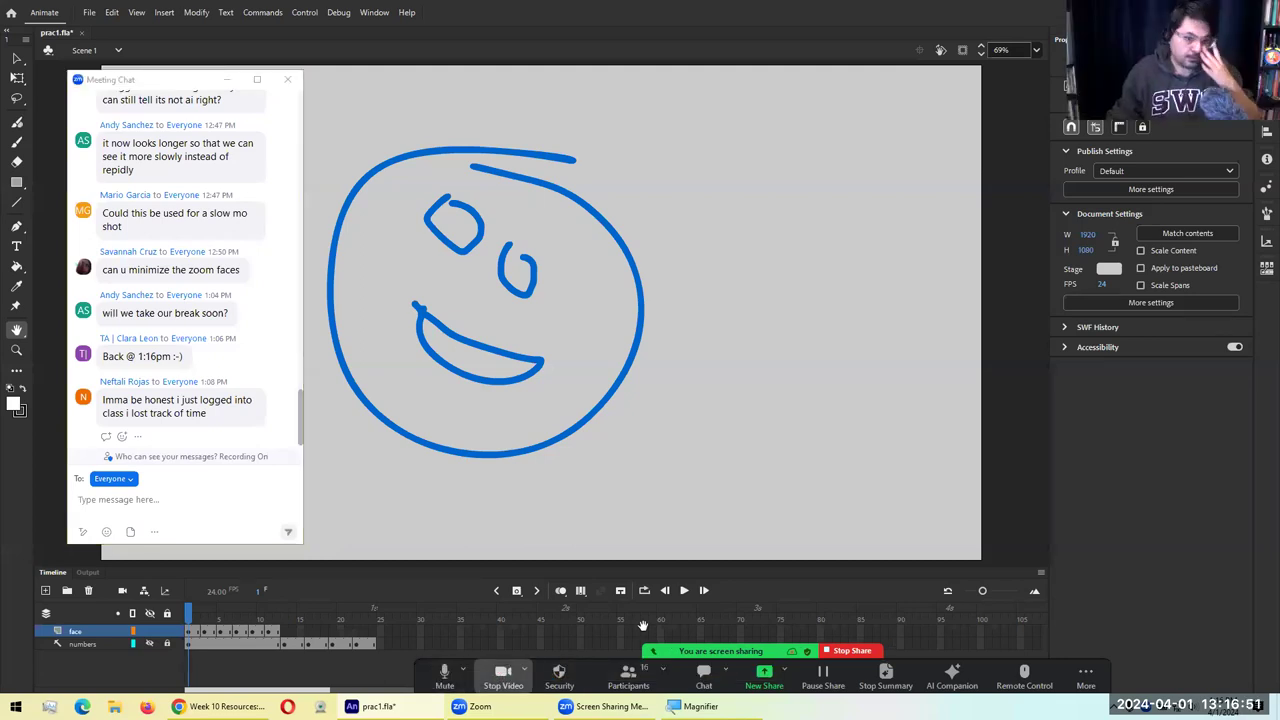
pyautogui.click(289, 79)
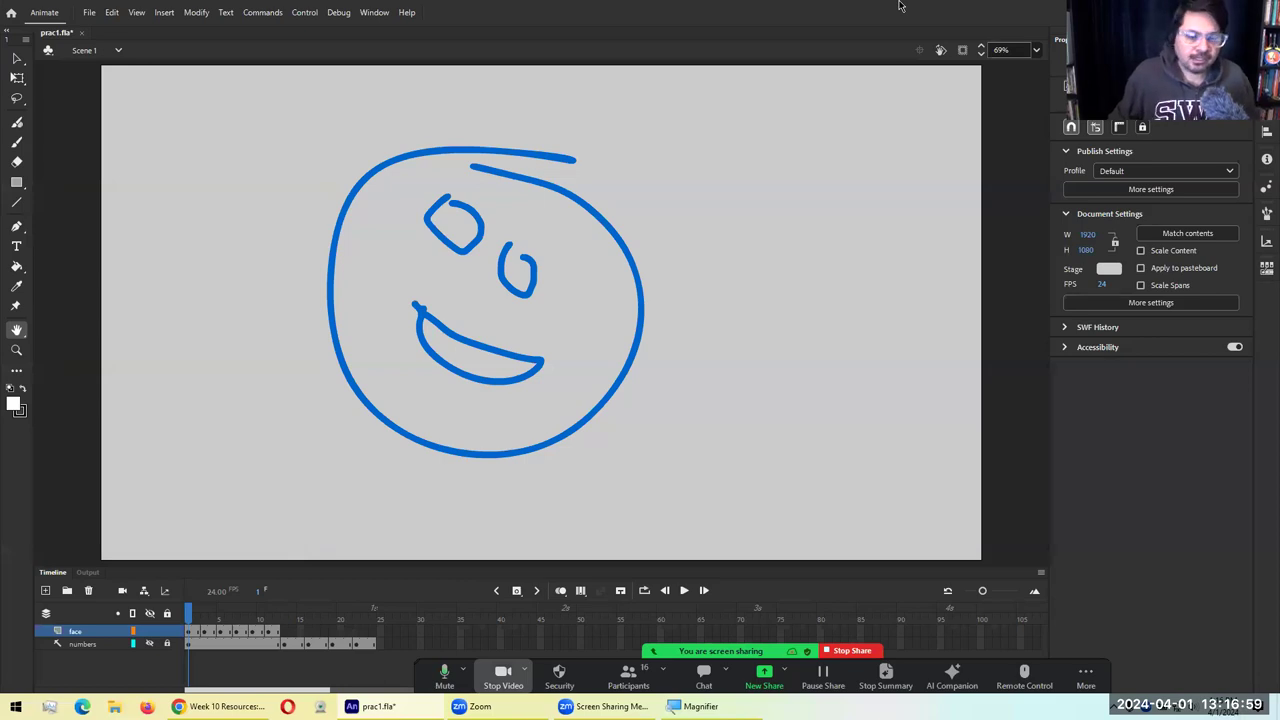
# Hide the face layer and convert it to a guide layer
pyautogui.click(228, 620)
pyautogui.moveTo(258, 622)
pyautogui.mouseDown()
pyautogui.moveTo(372, 621)
pyautogui.moveTo(190, 614)
pyautogui.moveTo(286, 620)
pyautogui.moveTo(228, 620)
pyautogui.mouseUp()
pyautogui.click(184, 610)
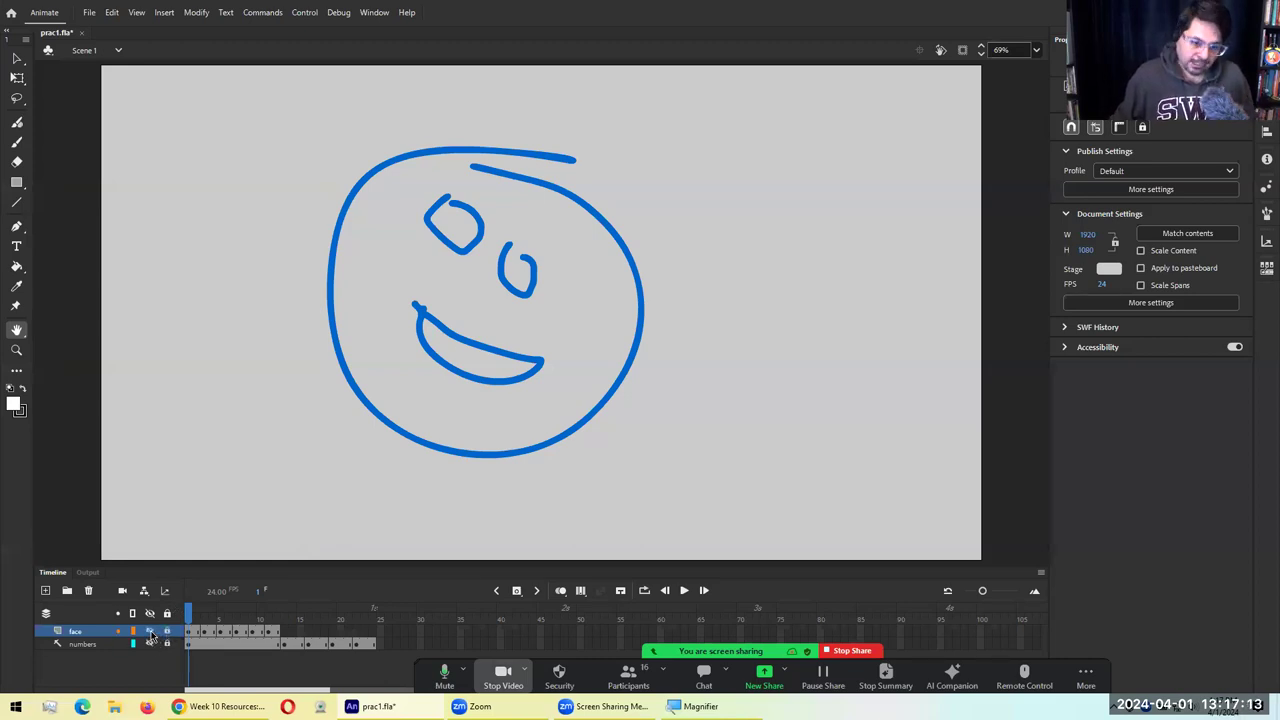
pyautogui.click(150, 631)
pyautogui.rightClick(64, 632)
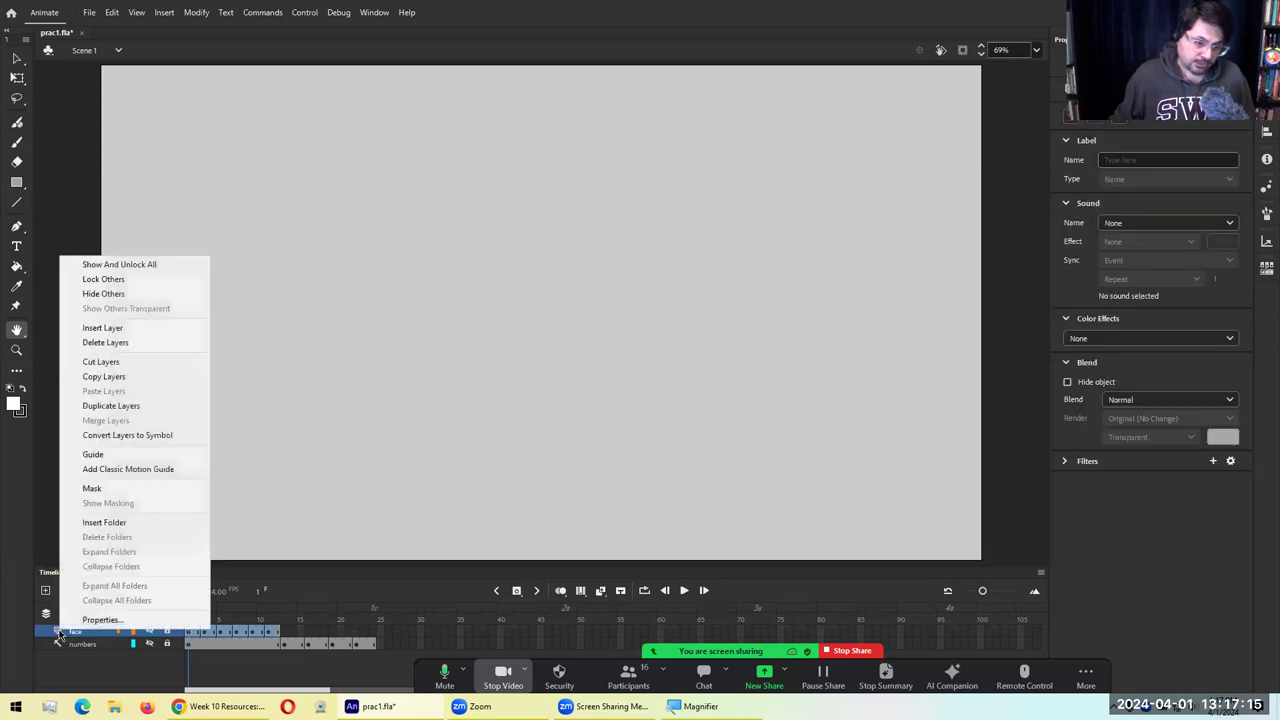
pyautogui.click(117, 457)
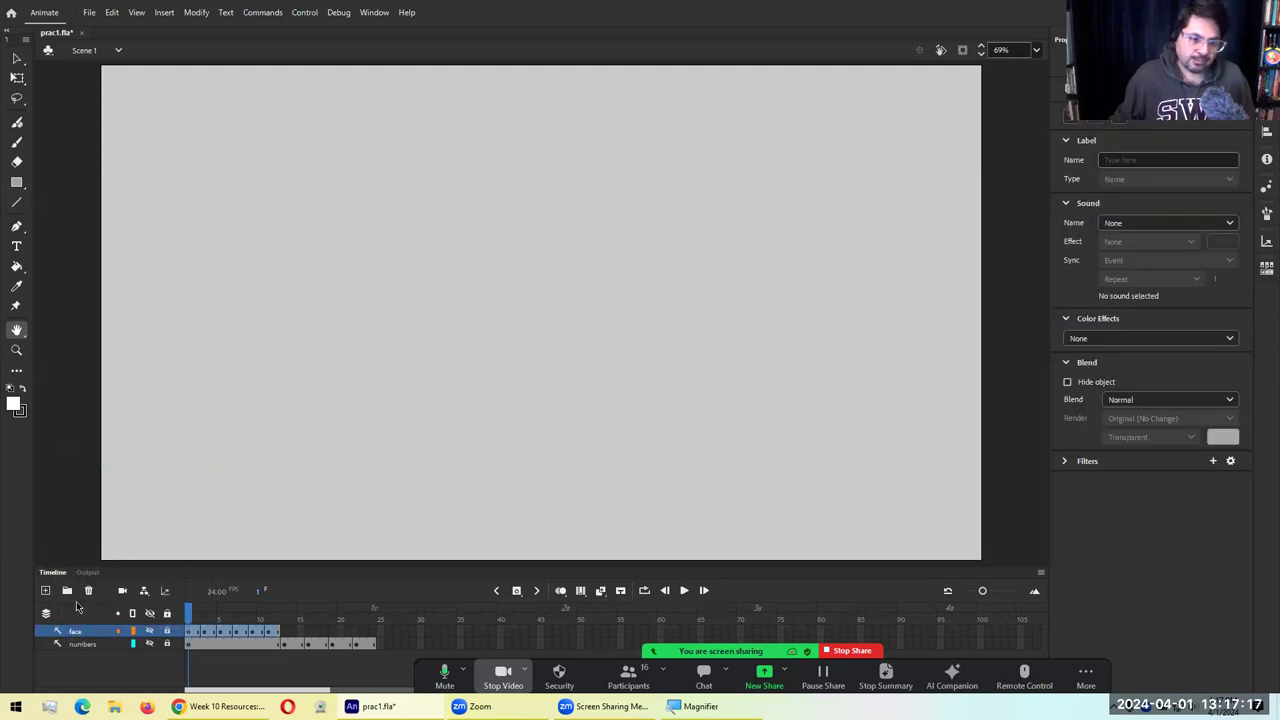
# Add a new layer above the face layer and run a test movie to check the guide layers
pyautogui.click(45, 591)
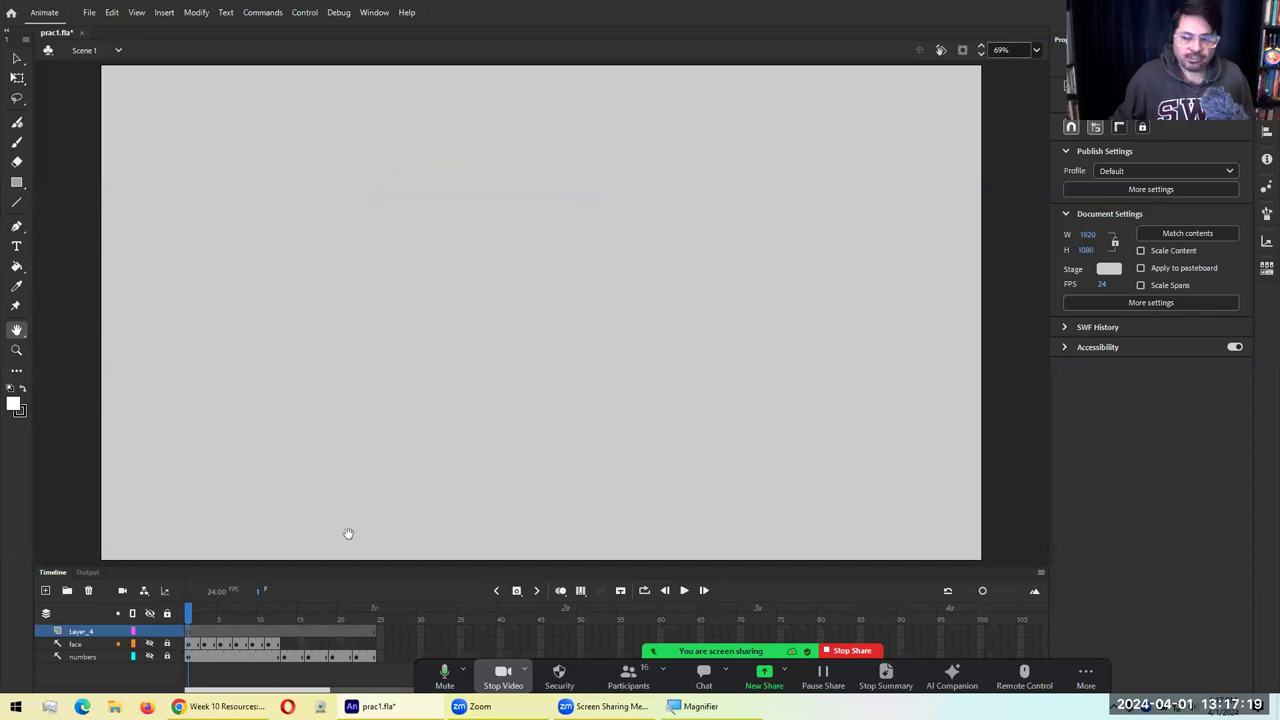
pyautogui.hotkey('ctrl', 'Return')
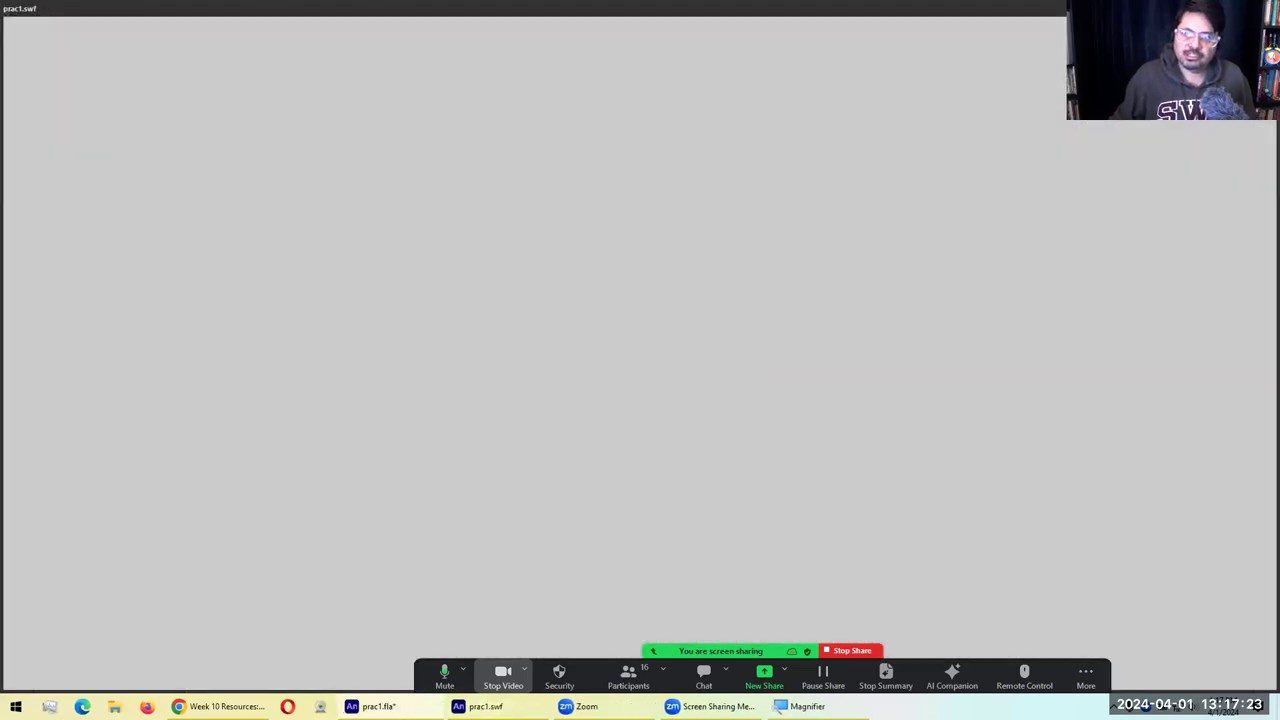
pyautogui.hotkey('ctrl', 'w')
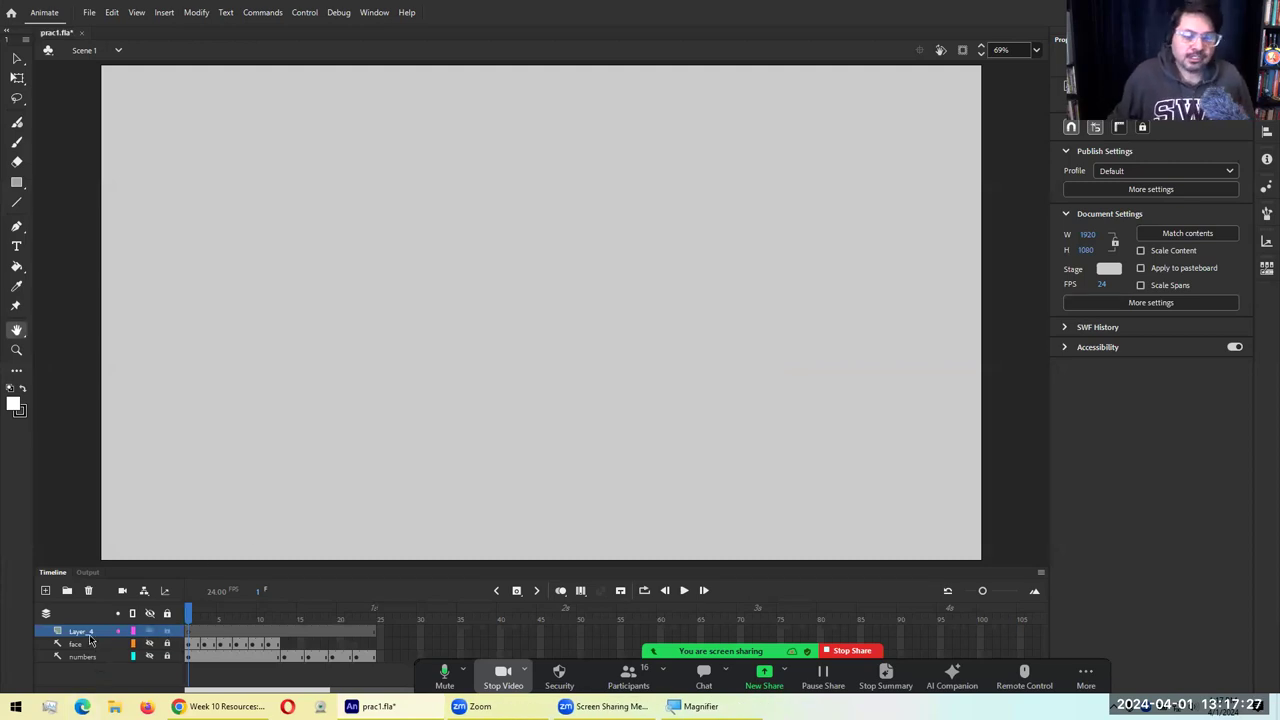
# Rename the new top layer "shape_t" and clear the frame selection
pyautogui.doubleClick(86, 631)
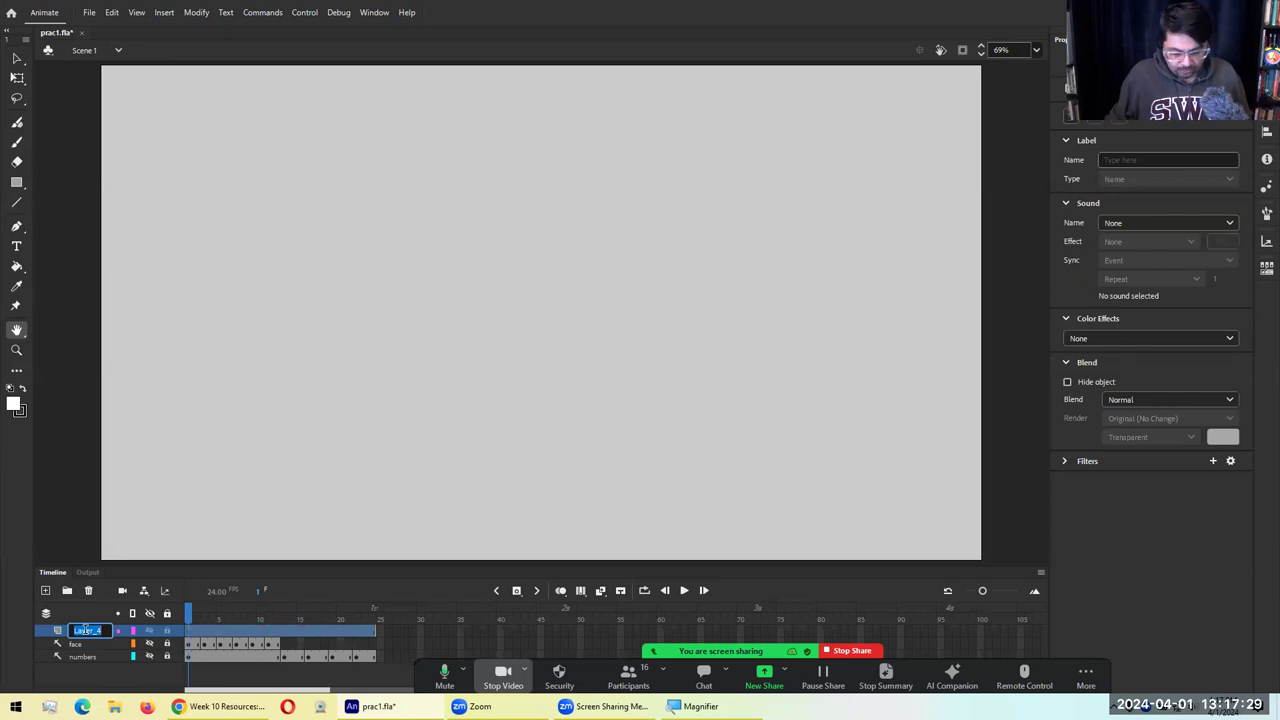
pyautogui.write('shape')
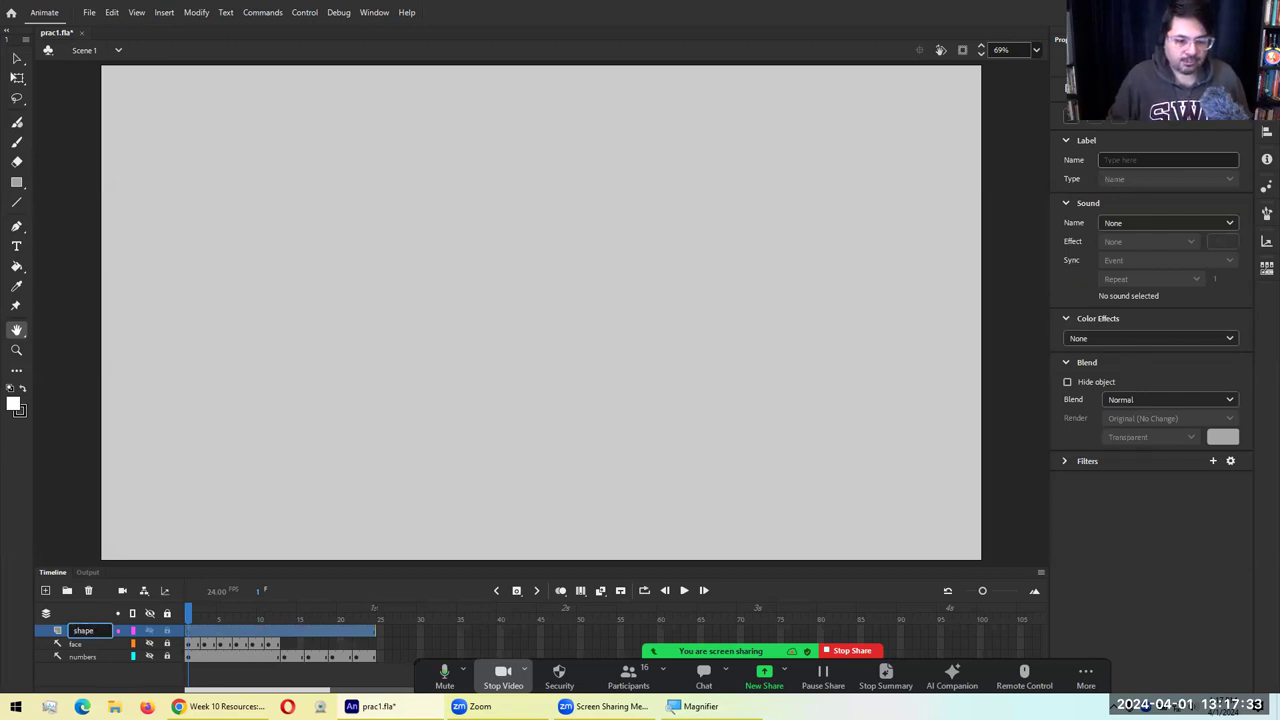
pyautogui.write('_t')
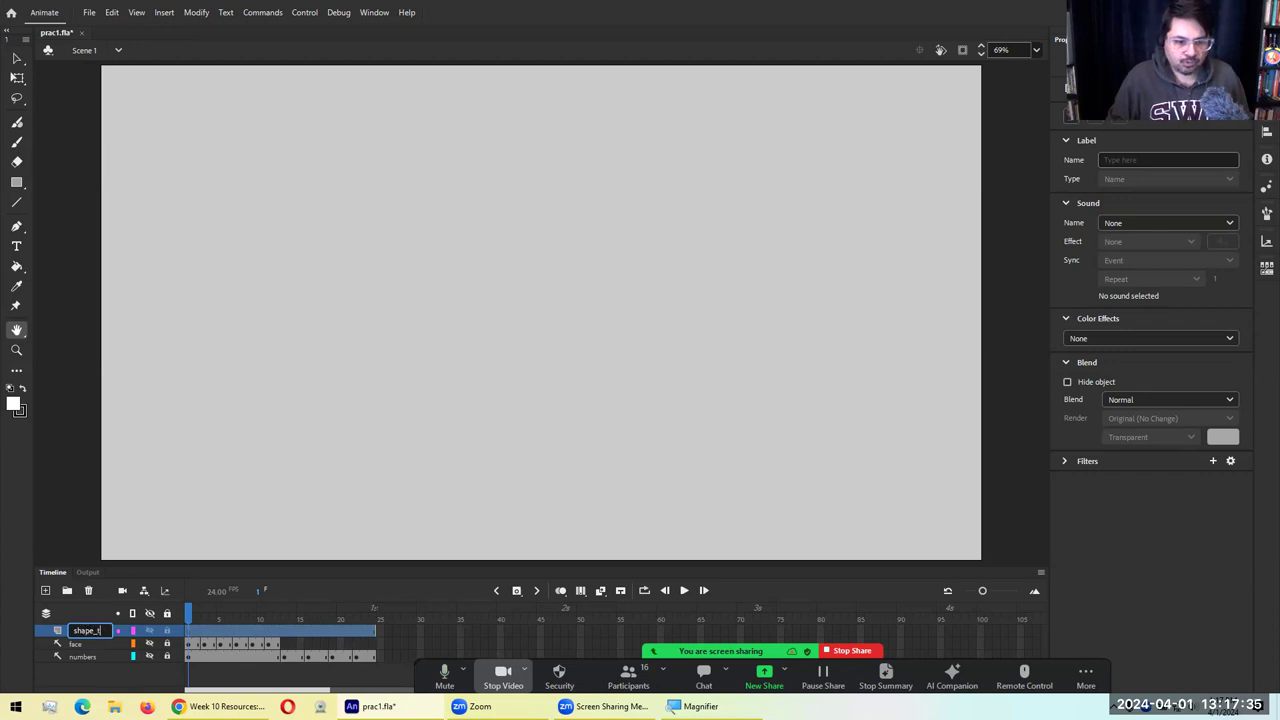
pyautogui.press('Return')
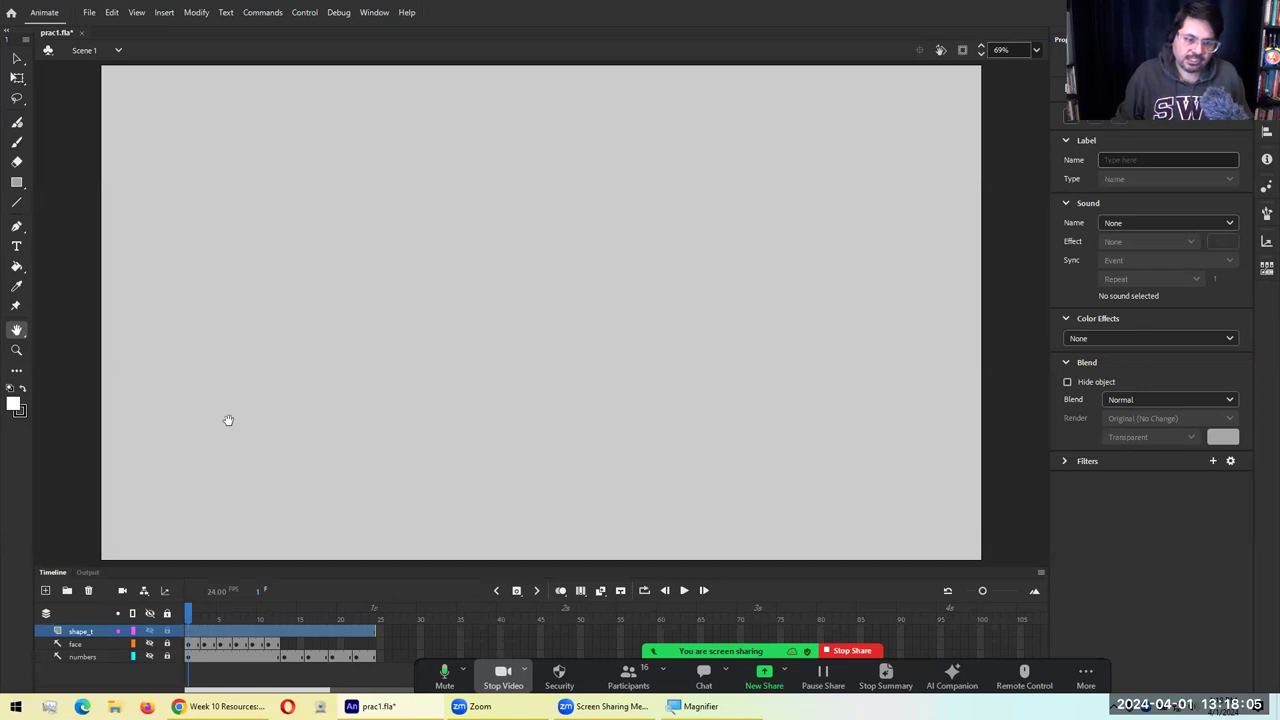
pyautogui.click(242, 448)
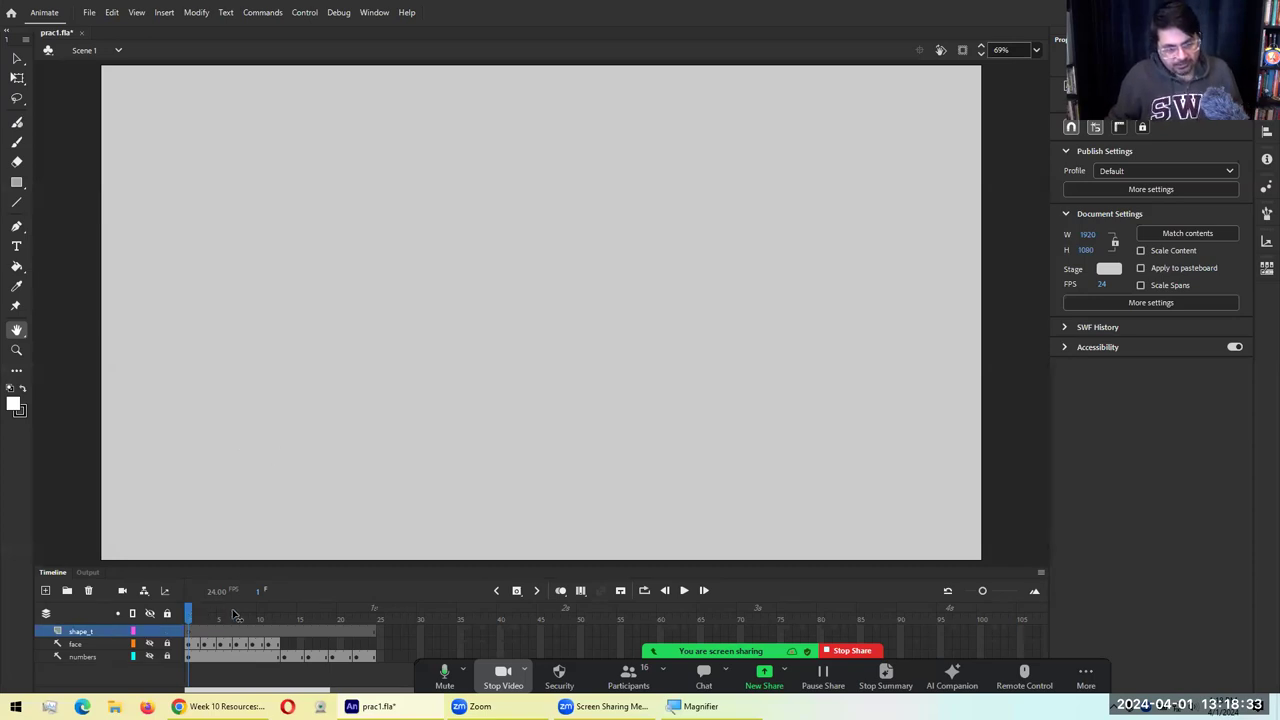
# Magnify the screen for a closer view of the timeline and activate the Selection tool
pyautogui.press('super+plus')
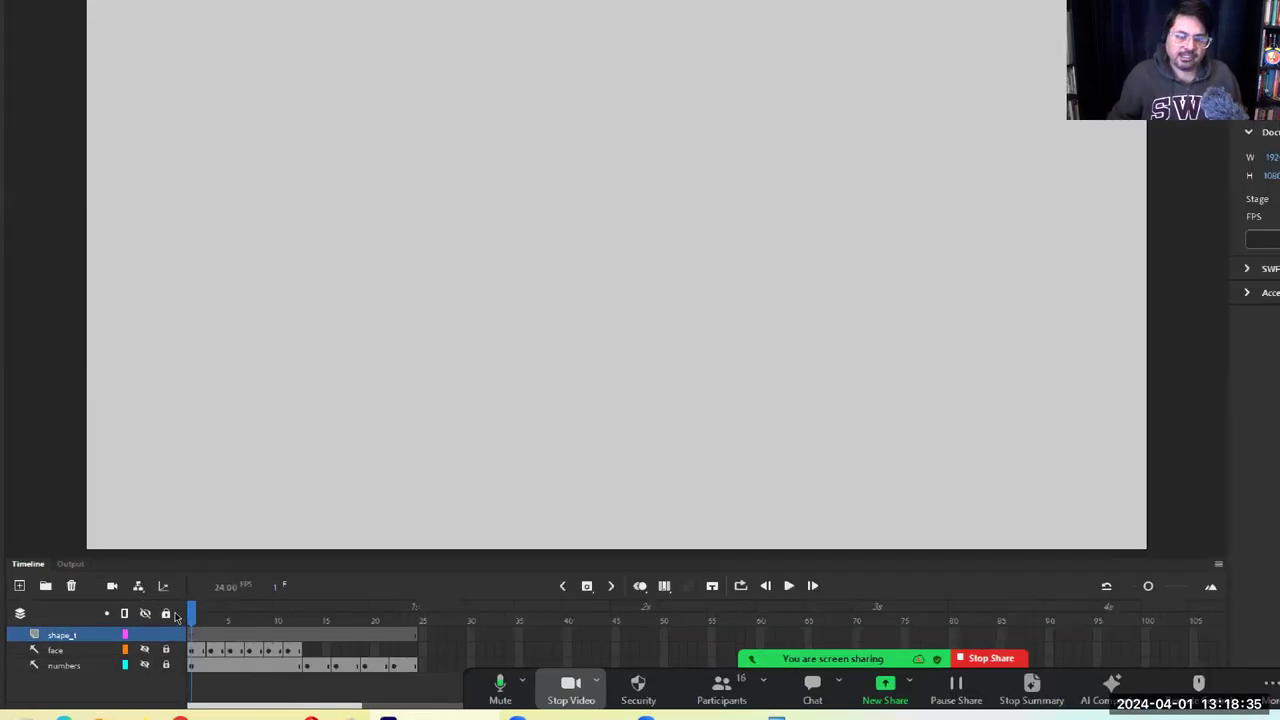
pyautogui.press('super+plus')
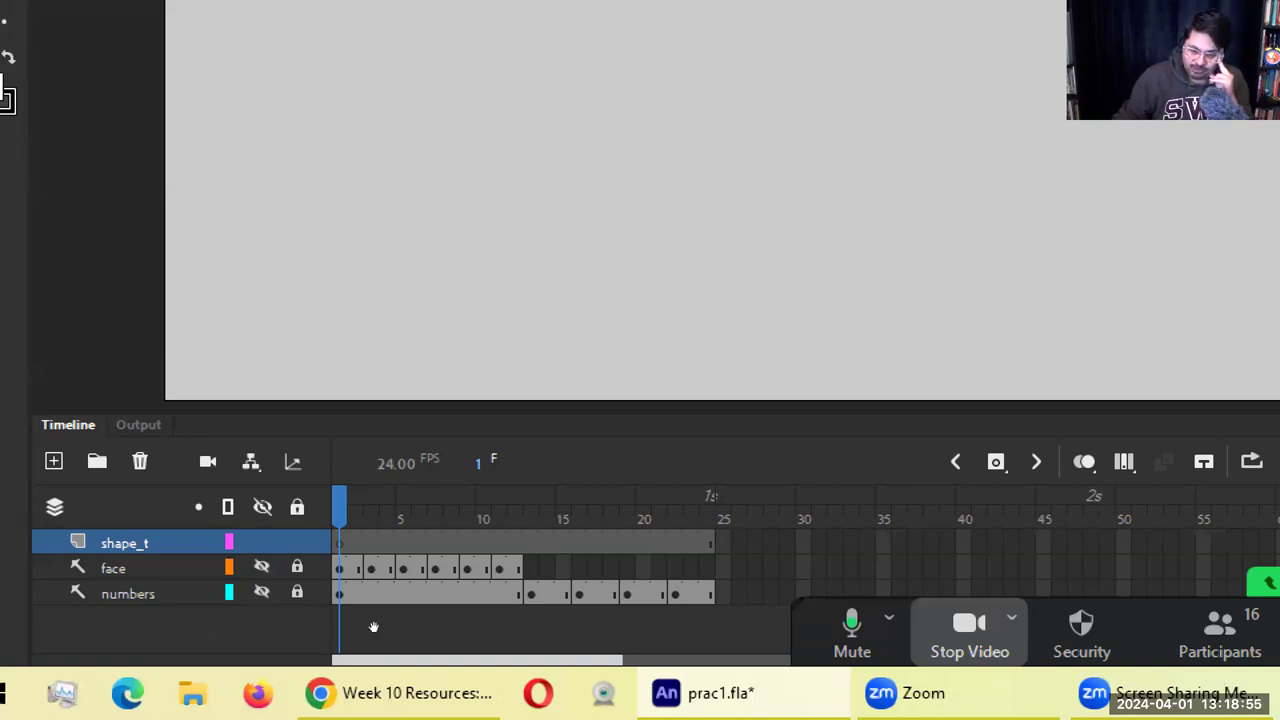
pyautogui.hotkey('alt', 'a')
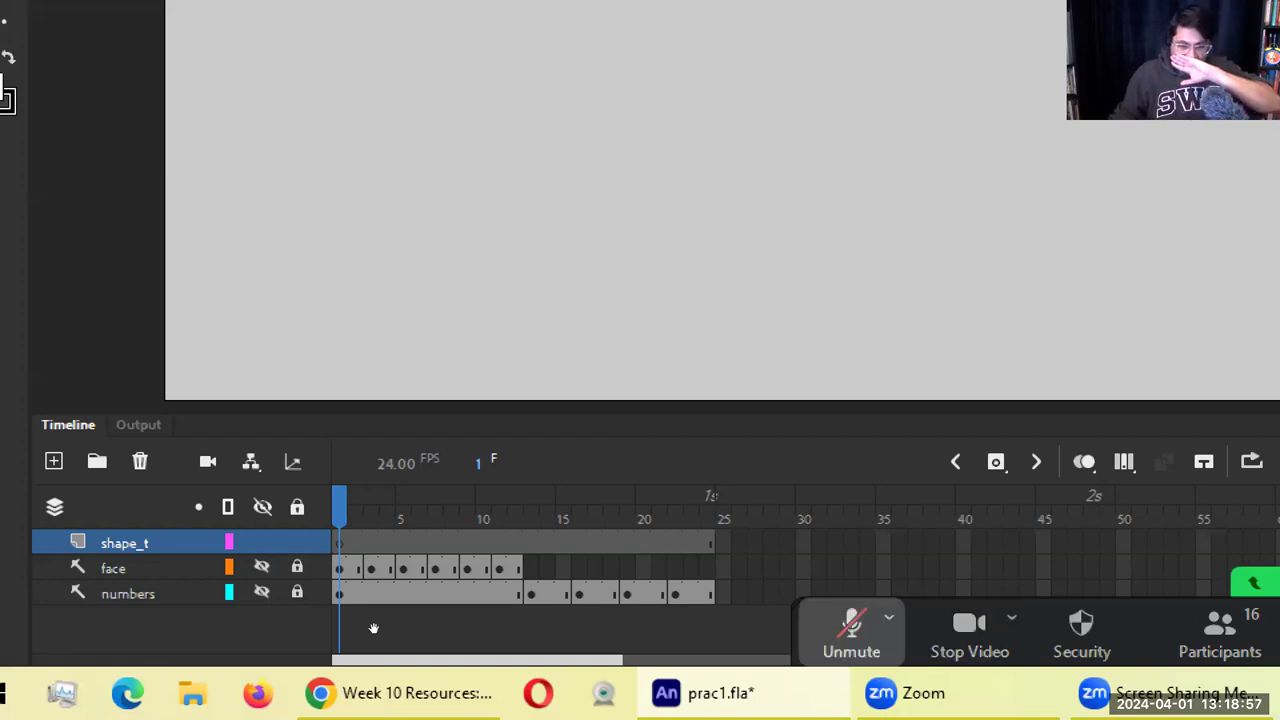
pyautogui.hotkey('alt', 'a')
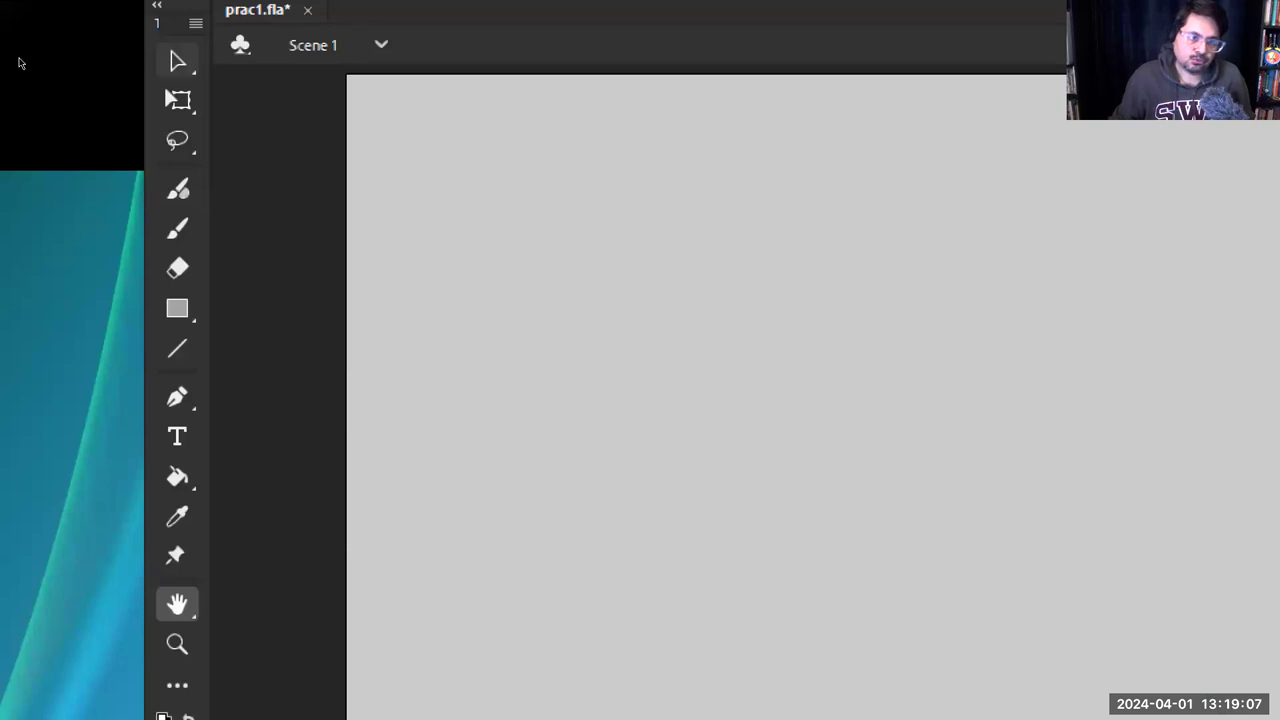
pyautogui.press('v')
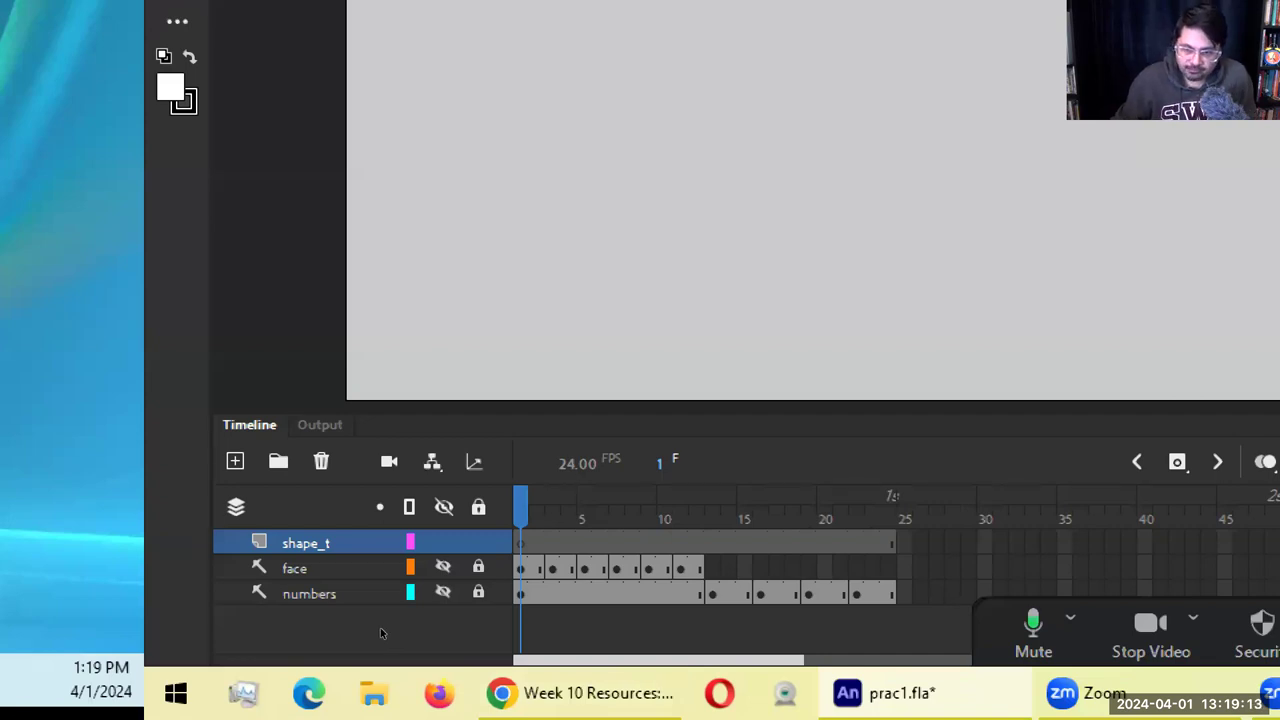
# Select frames 2 through 25 on the shape_t layer and remove them
pyautogui.moveTo(904, 543); pyautogui.dragTo(537, 543)
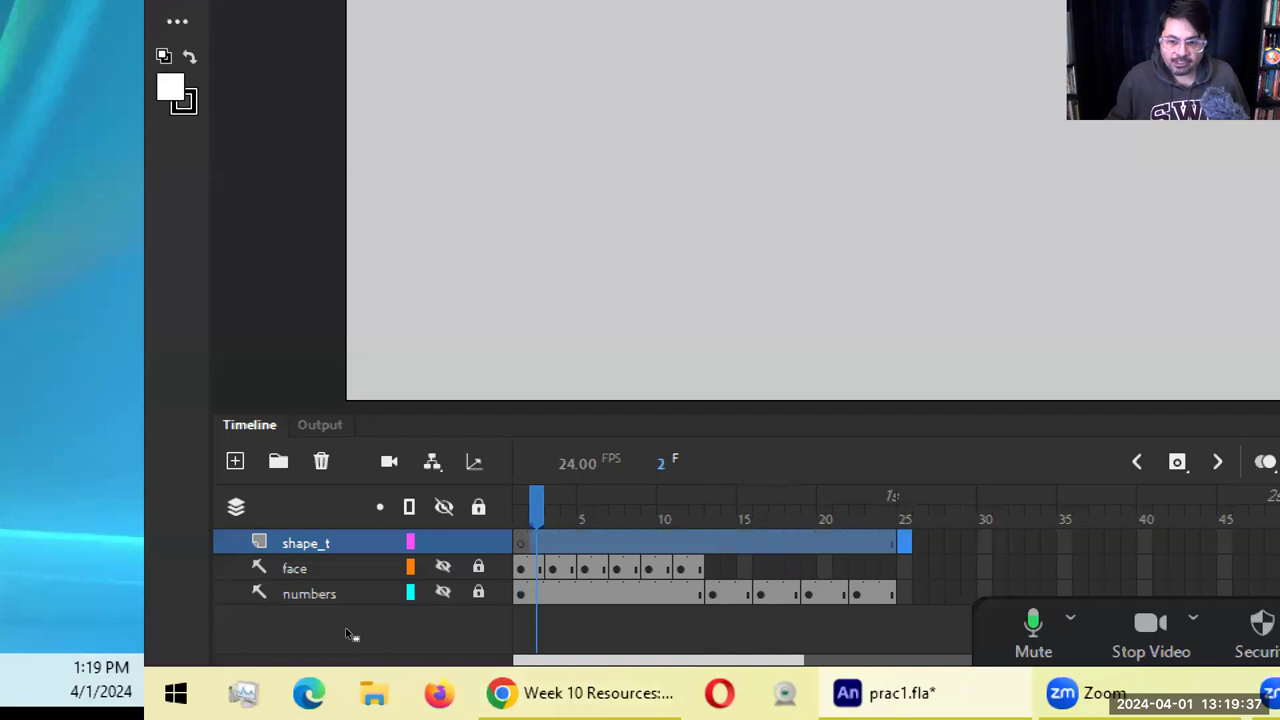
pyautogui.hotkey('shift', '.')
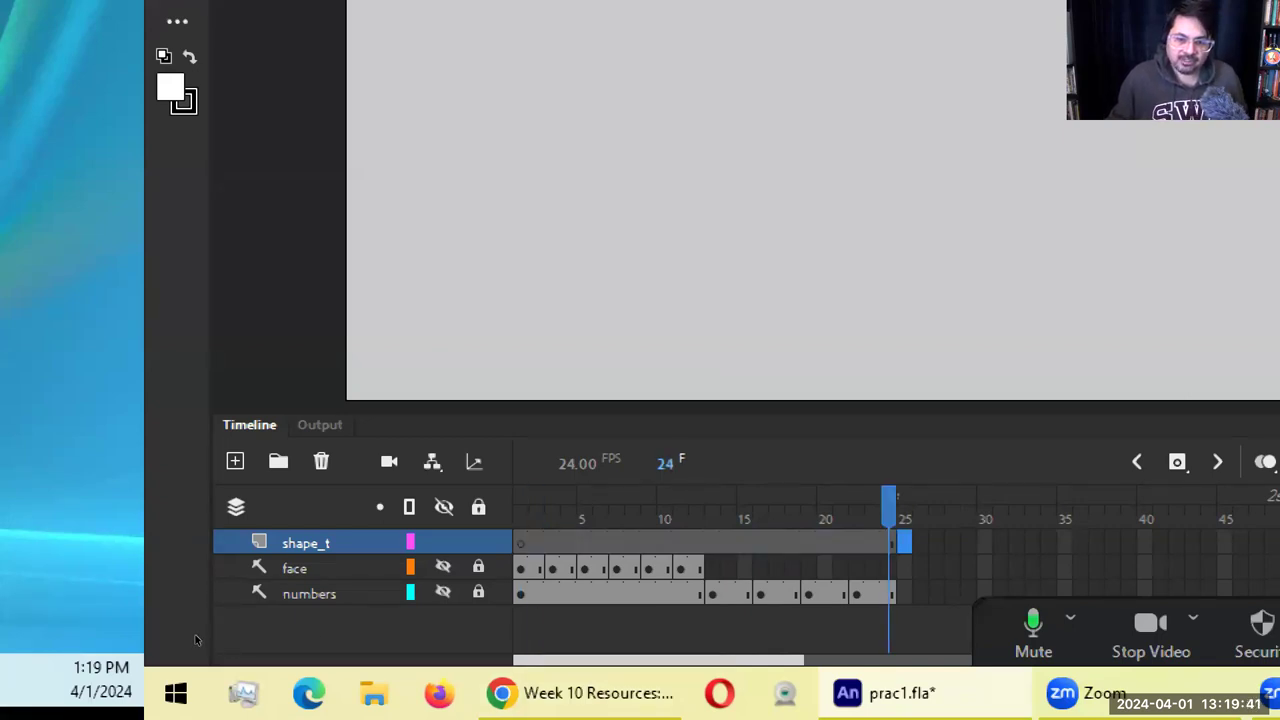
pyautogui.hotkey('shift', ',')
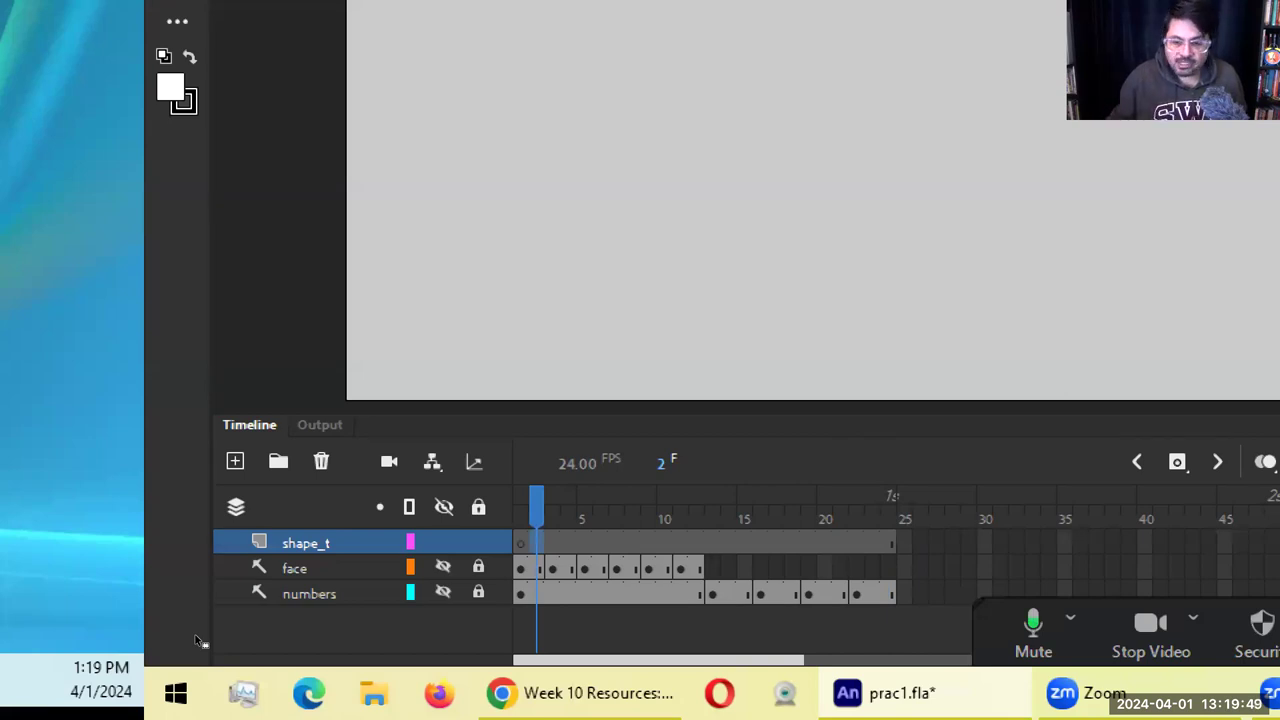
pyautogui.hotkey('shift', '.')
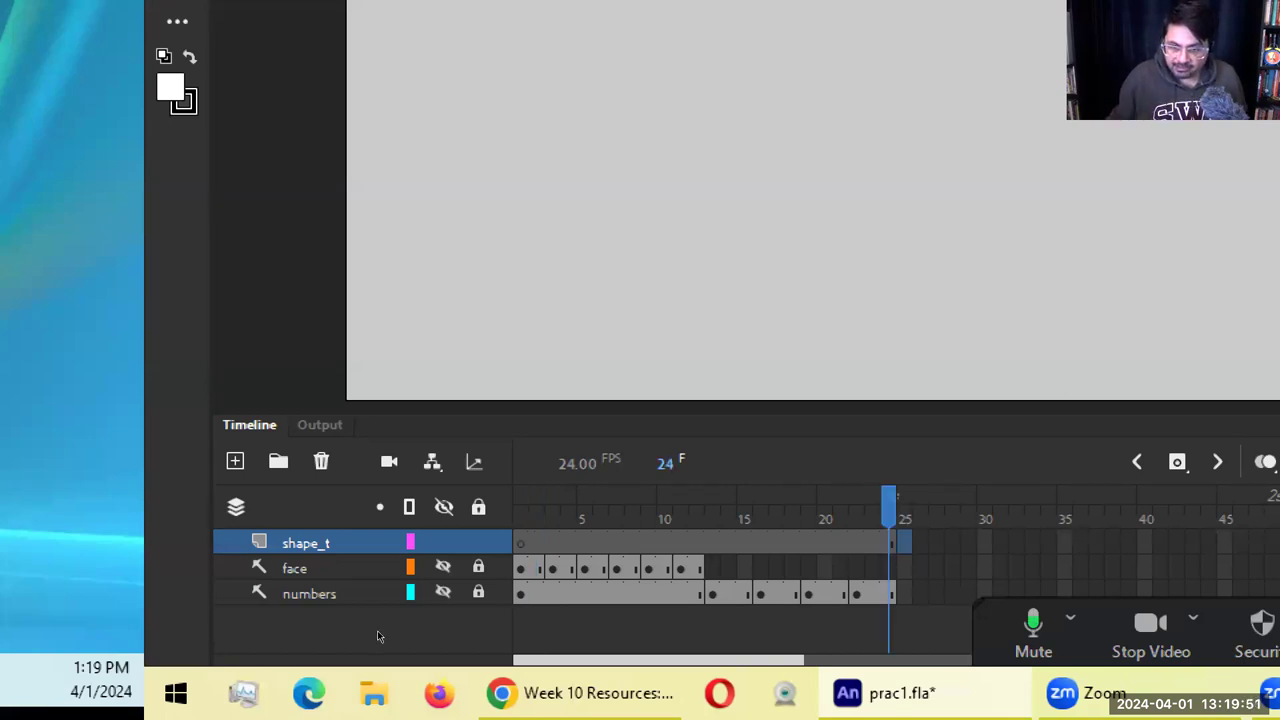
pyautogui.hotkey('shift', ',')
pyautogui.hotkey('shift', ',')
pyautogui.hotkey('shift', ',')
pyautogui.hotkey('shift', ',')
pyautogui.hotkey('shift', ',')
pyautogui.hotkey('shift', ',')
pyautogui.hotkey('shift', ',')
pyautogui.hotkey('shift', ',')
pyautogui.hotkey('shift', ',')
pyautogui.hotkey('shift', ',')
pyautogui.hotkey('shift', ',')
pyautogui.hotkey('shift', ',')
pyautogui.hotkey('shift', ',')
pyautogui.hotkey('shift', ',')
pyautogui.hotkey('shift', ',')
pyautogui.hotkey('shift', ',')
pyautogui.hotkey('shift', ',')
pyautogui.hotkey('shift', ',')
pyautogui.hotkey('shift', ',')
pyautogui.hotkey('shift', ',')
pyautogui.hotkey('shift', ',')
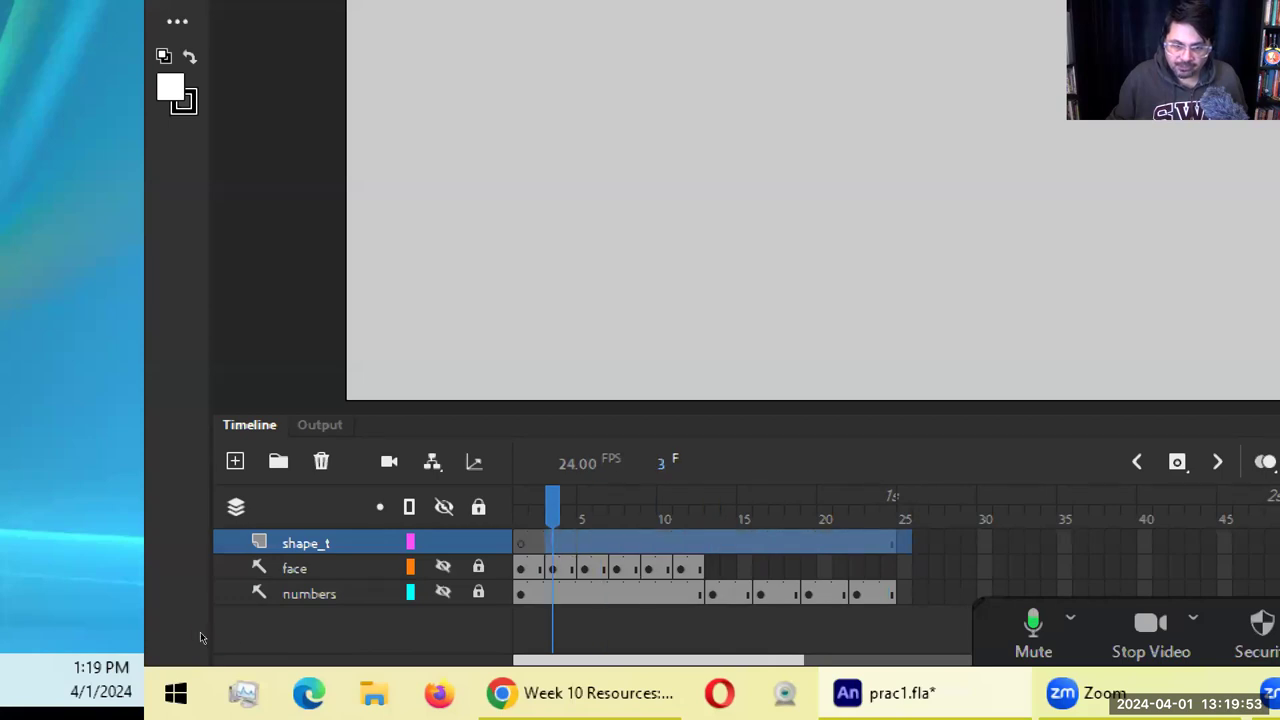
pyautogui.hotkey('shift', ',')
pyautogui.hotkey('shift', 'F10')
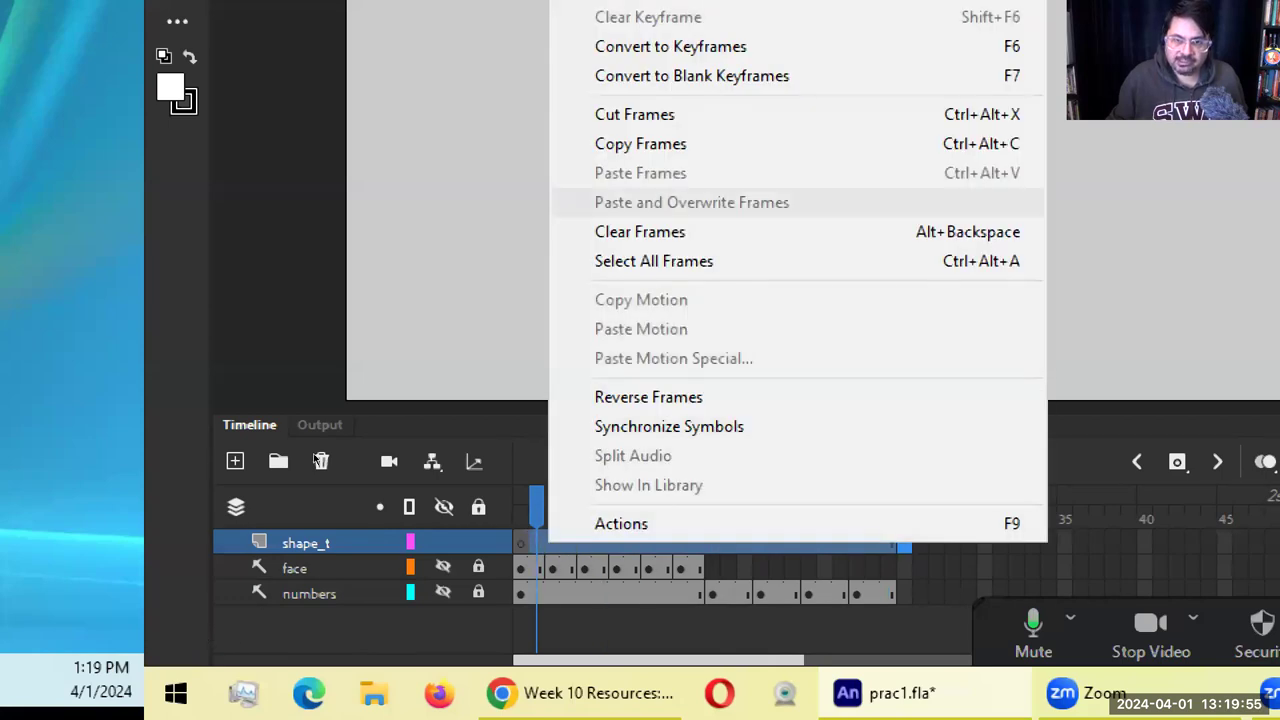
pyautogui.press('Down')
pyautogui.press('Down')
pyautogui.press('Down')
pyautogui.press('Down')
pyautogui.press('Down')
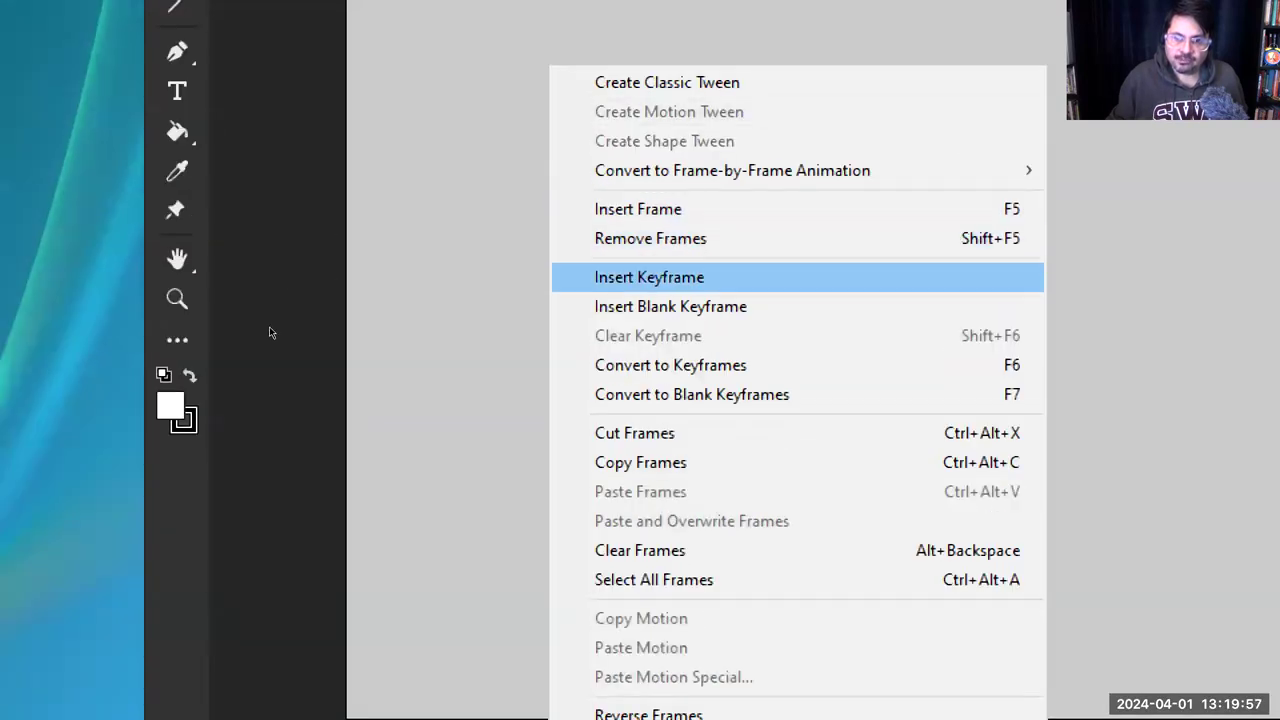
pyautogui.press('Up')
pyautogui.press('Return')
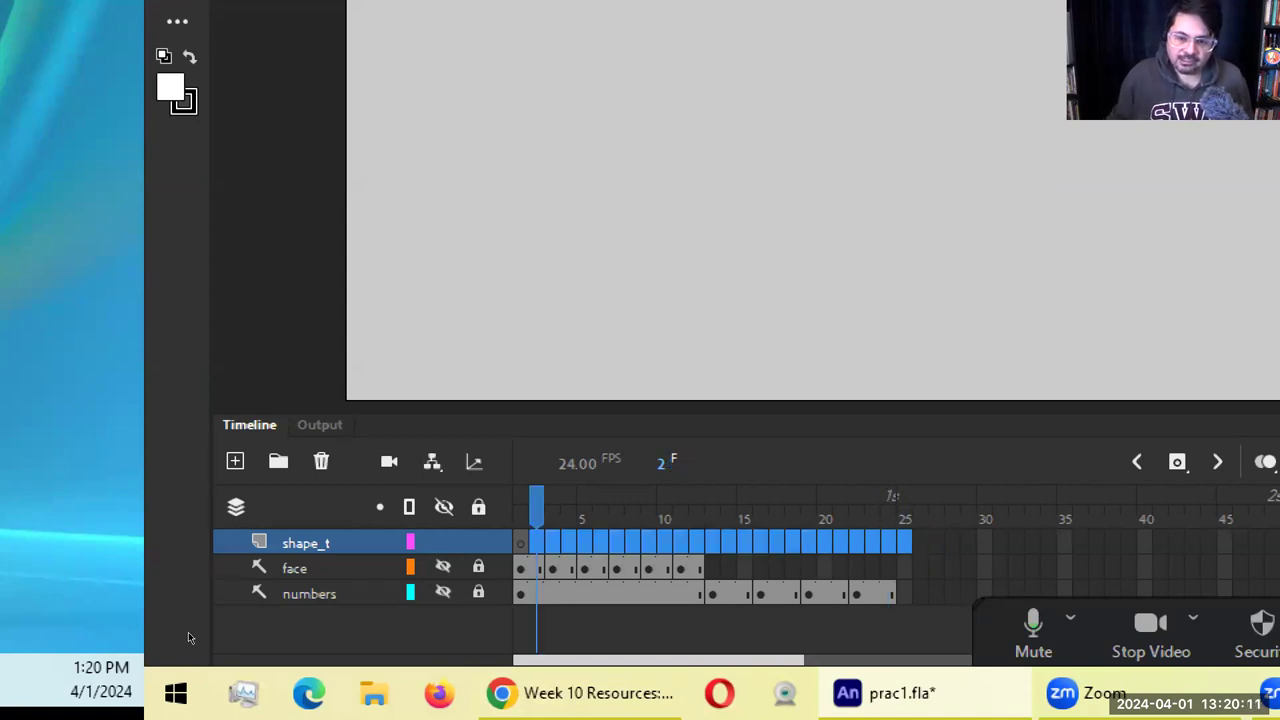
# Undo the frame removal and the trial keyframe edits on the shape_t and face layers
pyautogui.hotkey('ctrl', 'z')
pyautogui.hotkey('ctrl', 'z')
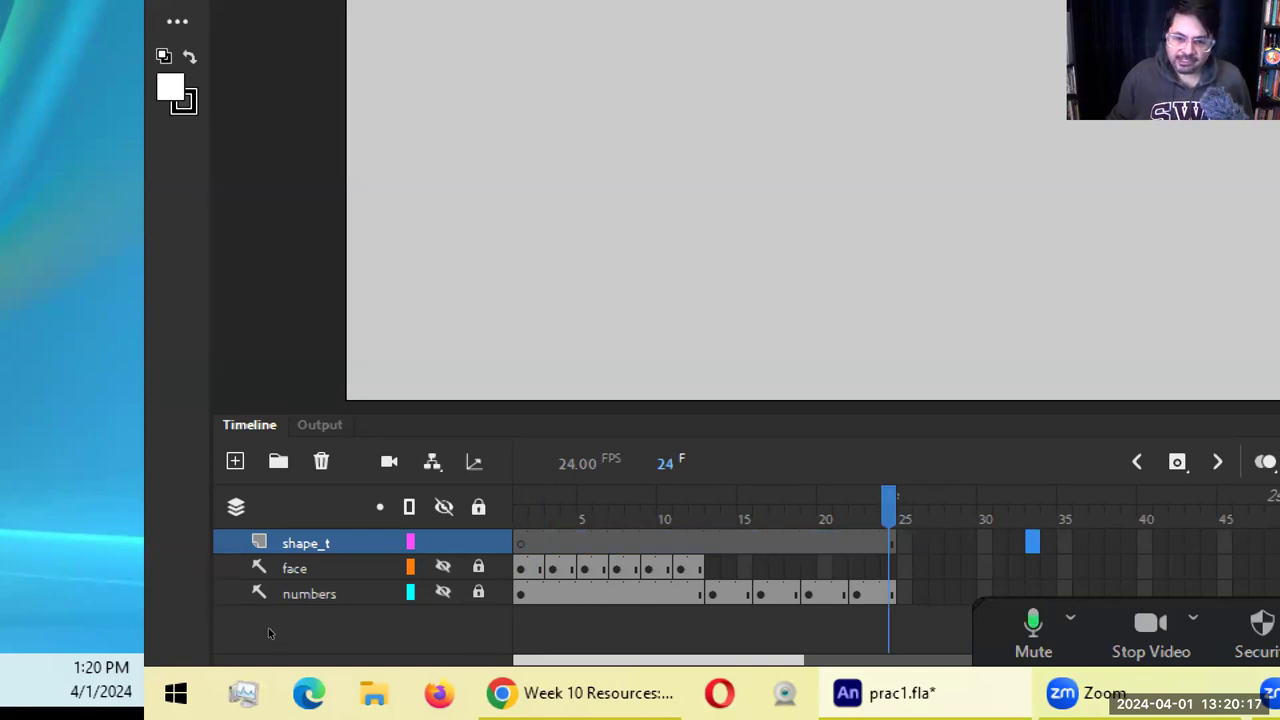
pyautogui.press('Return')
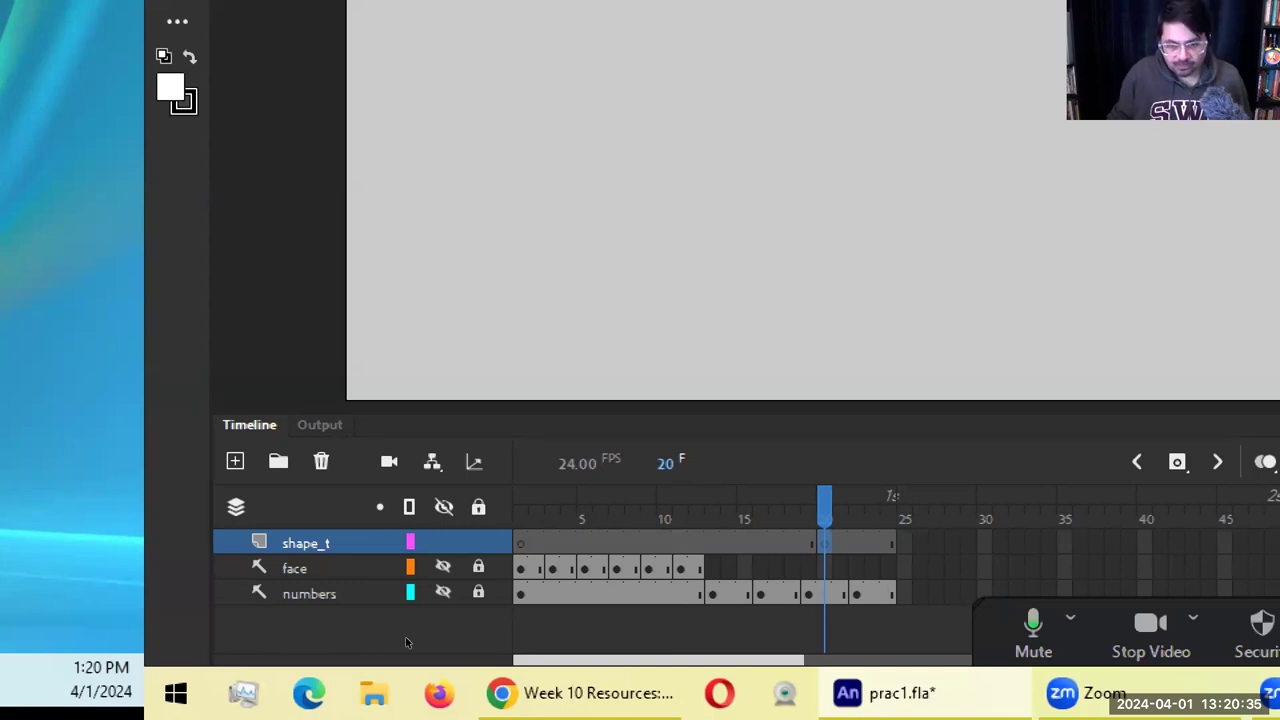
pyautogui.hotkey('ctrl', 'z')
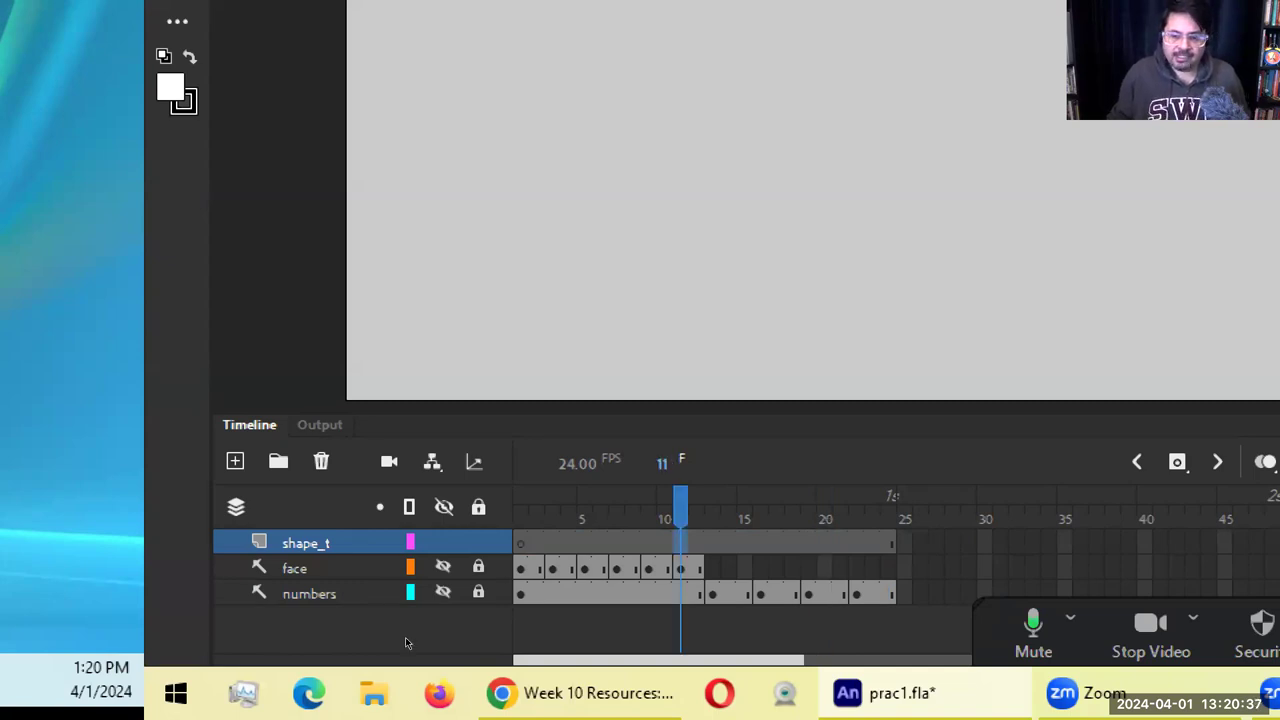
pyautogui.hotkey('ctrl', 'z')
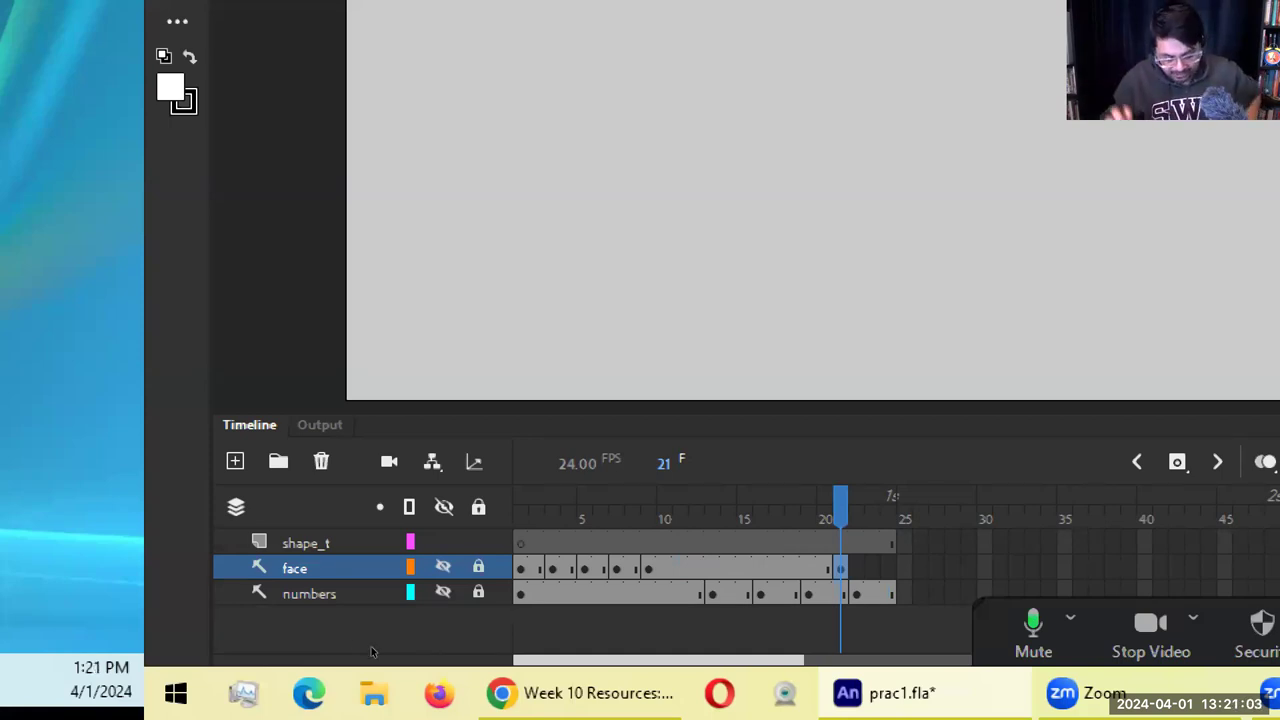
pyautogui.hotkey('ctrl', 'z')
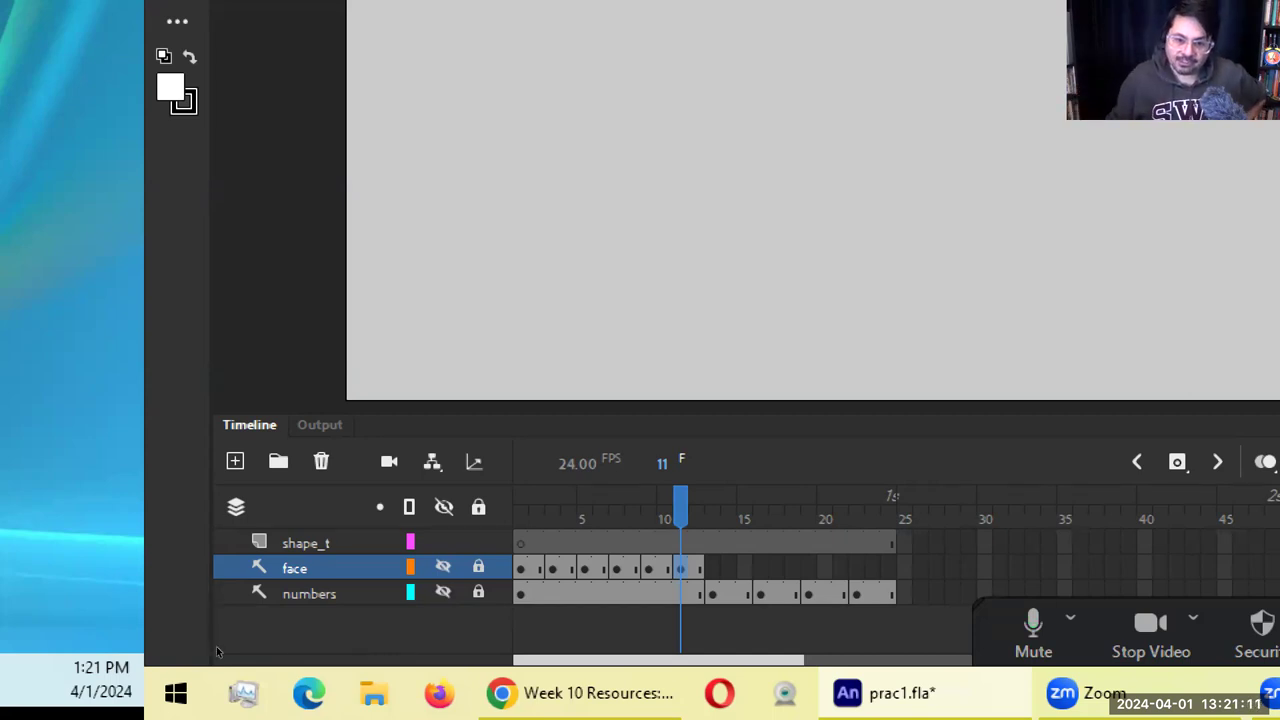
# Try moving the face layer's first keyframe to frame 13, and undo the move
pyautogui.moveTo(519, 568); pyautogui.dragTo(711, 568)
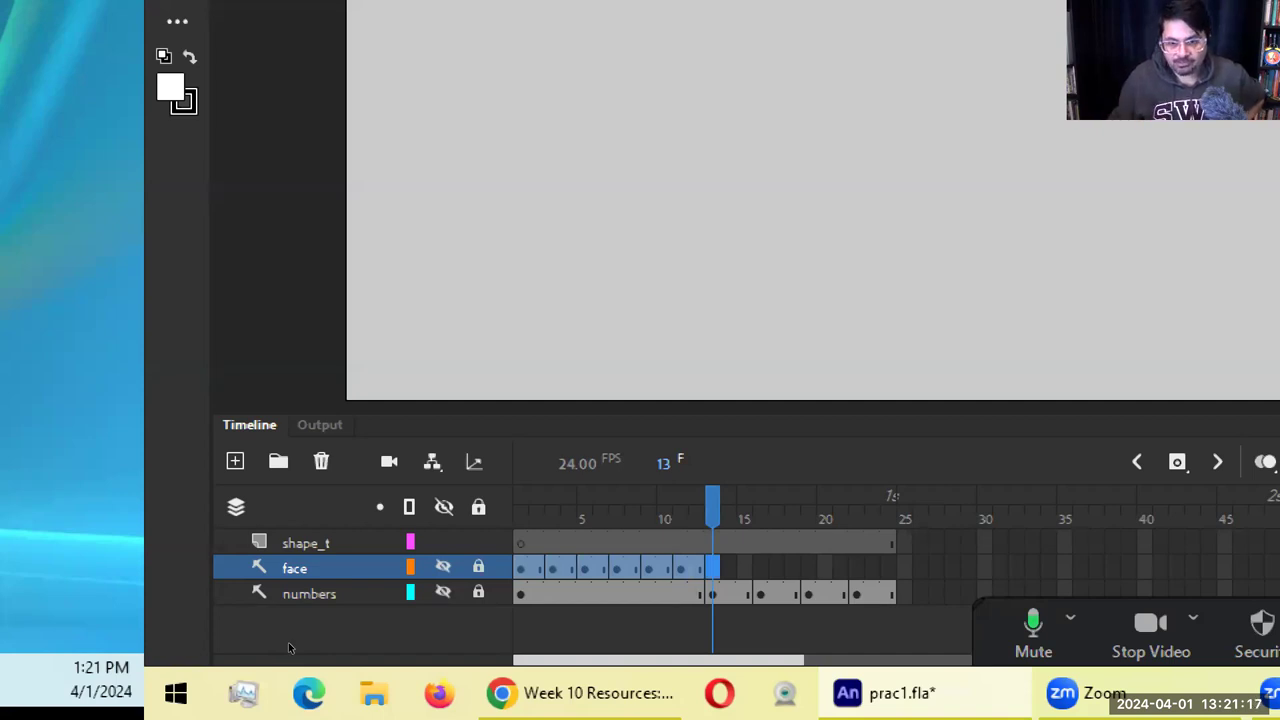
pyautogui.press('.')
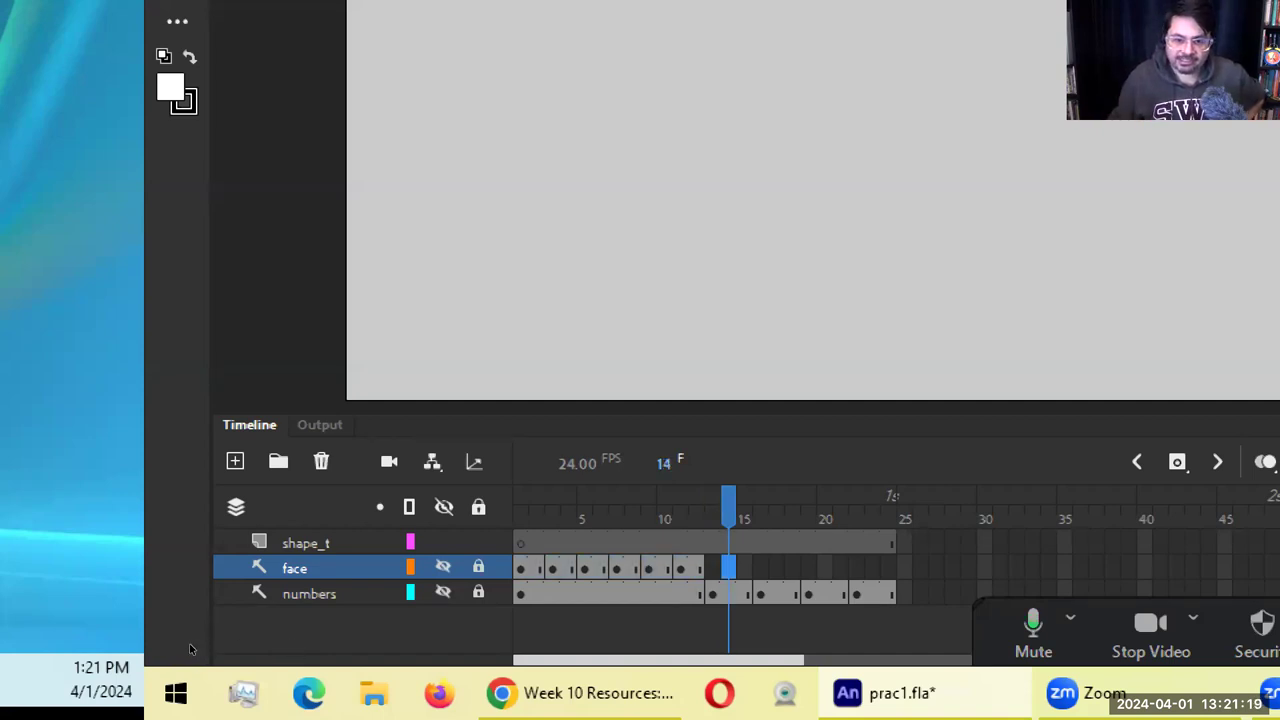
pyautogui.hotkey('shift', ',')
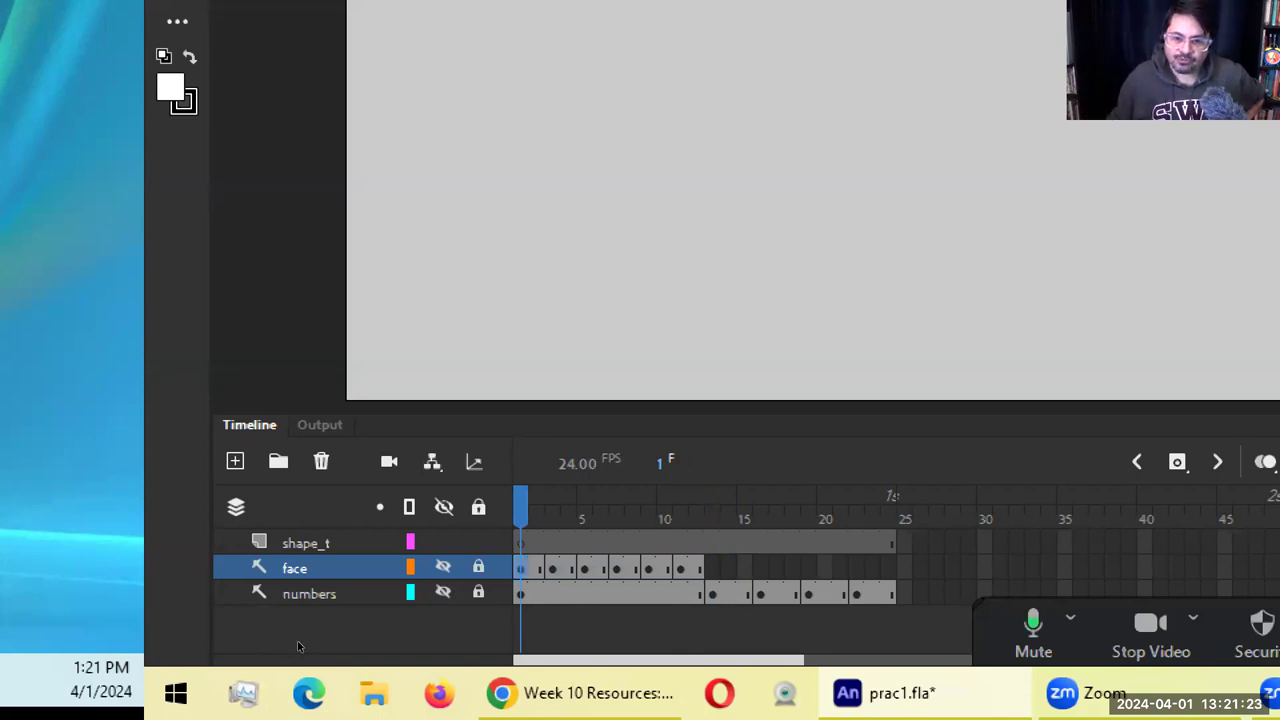
pyautogui.hotkey('shift', '.')
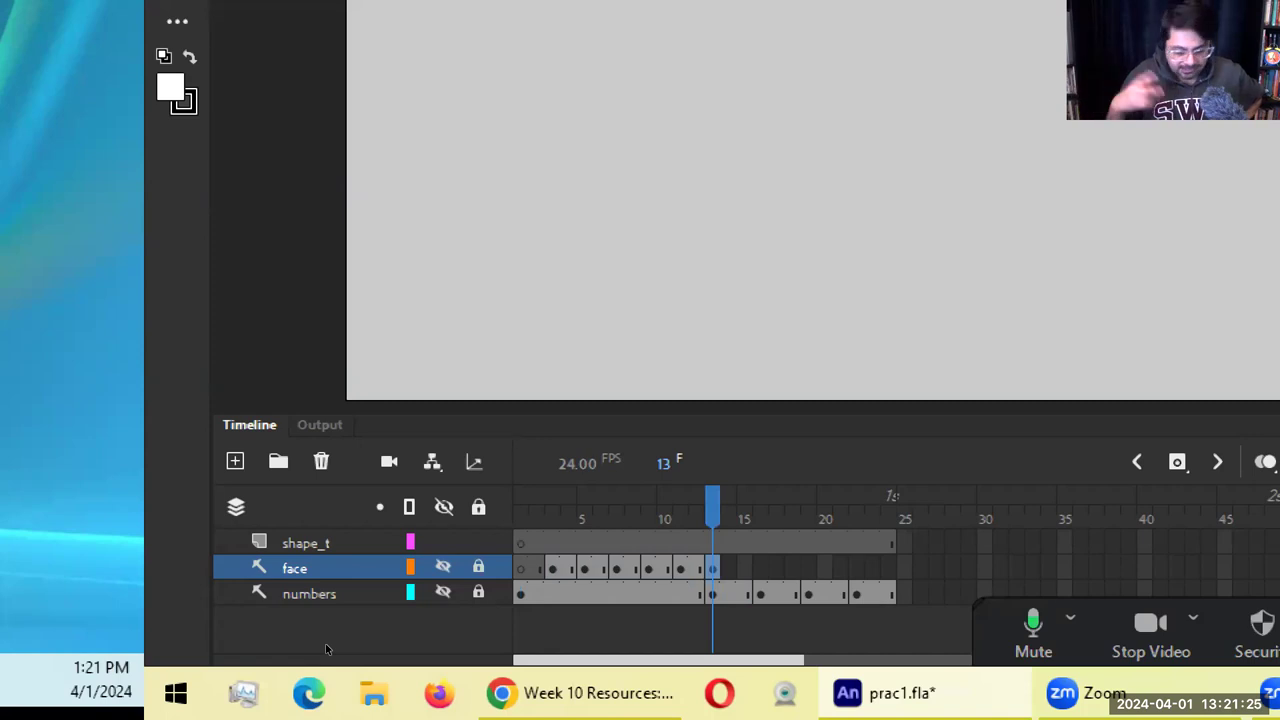
pyautogui.hotkey('shift', ',')
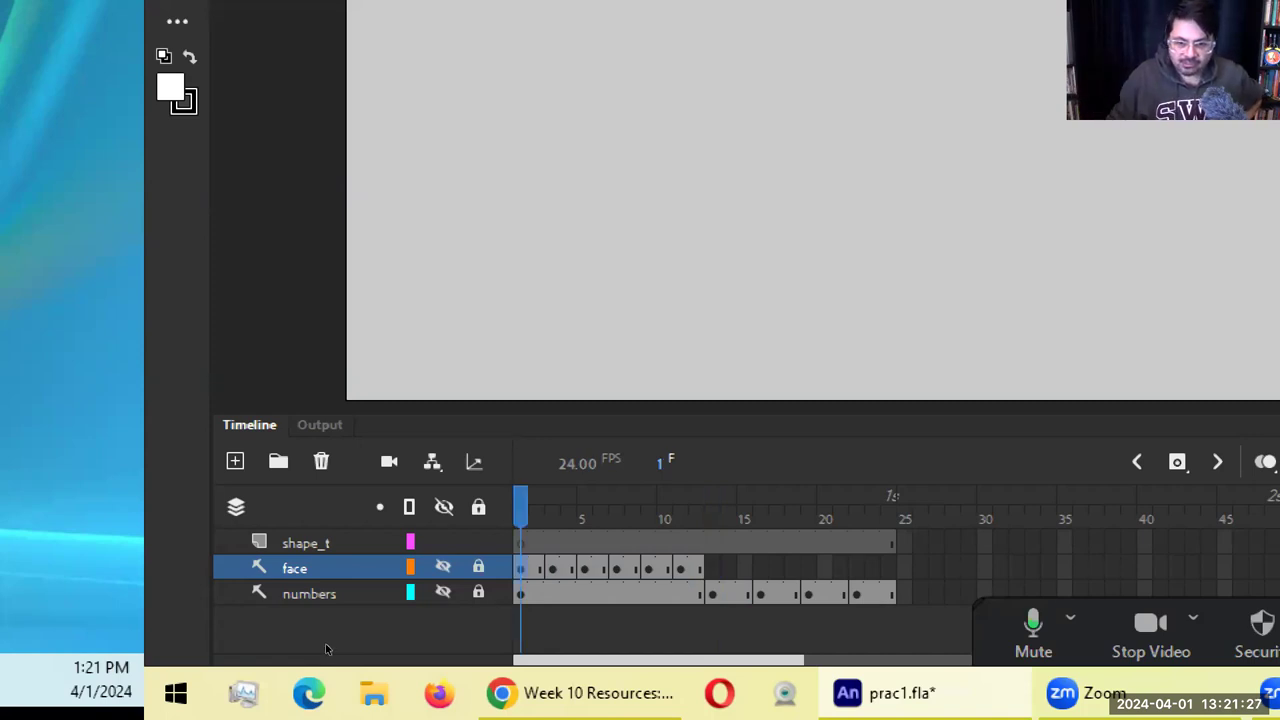
pyautogui.hotkey('shift', '.')
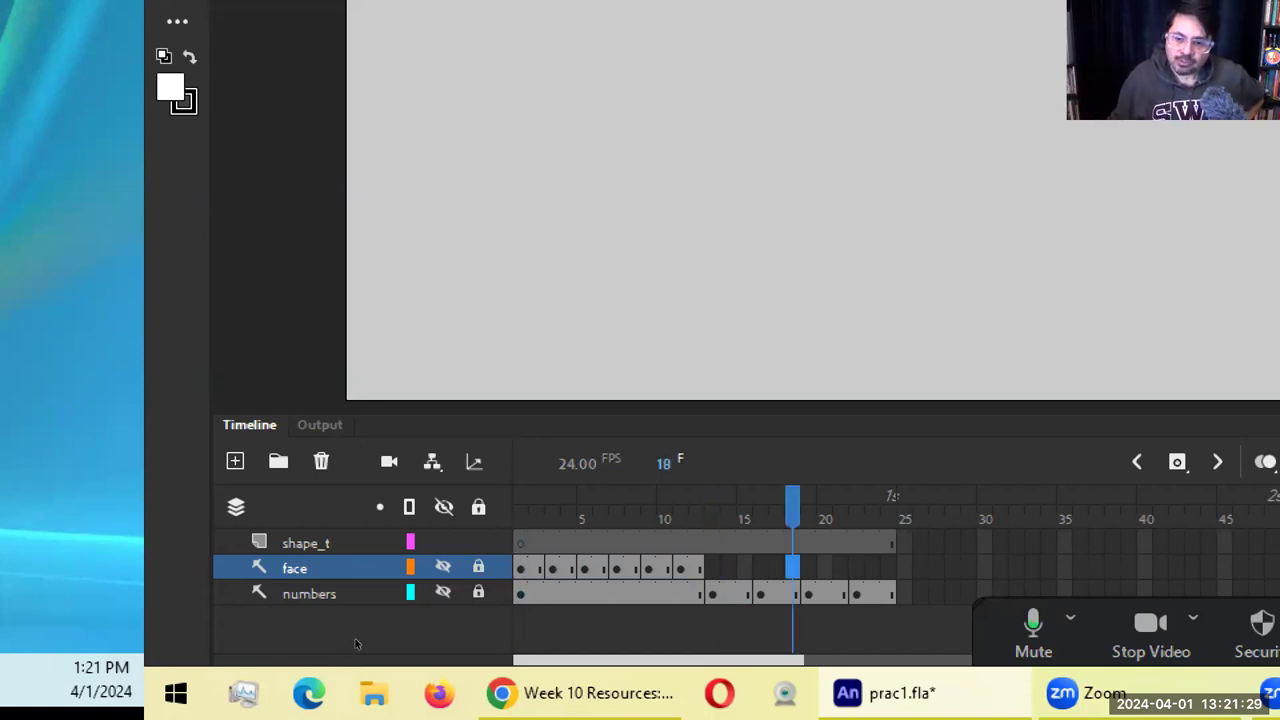
# Remove the shape_t layer's frames from 2 through 25, leaving only its blank keyframe at frame 1
pyautogui.press('.')
pyautogui.press('.')
pyautogui.press('.')
pyautogui.press('.')
pyautogui.press('.')
pyautogui.press('.')
pyautogui.press(',')
pyautogui.press(',')
pyautogui.press(',')
pyautogui.press(',')
pyautogui.press(',')
pyautogui.press(',')
pyautogui.press(',')
pyautogui.press(',')
pyautogui.press(',')
pyautogui.press(',')
pyautogui.press(',')
pyautogui.press(',')
pyautogui.press(',')
pyautogui.press(',')
pyautogui.press(',')
pyautogui.press(',')
pyautogui.press(',')
pyautogui.press(',')
pyautogui.press(',')
pyautogui.press(',')
pyautogui.press(',')
pyautogui.press(',')
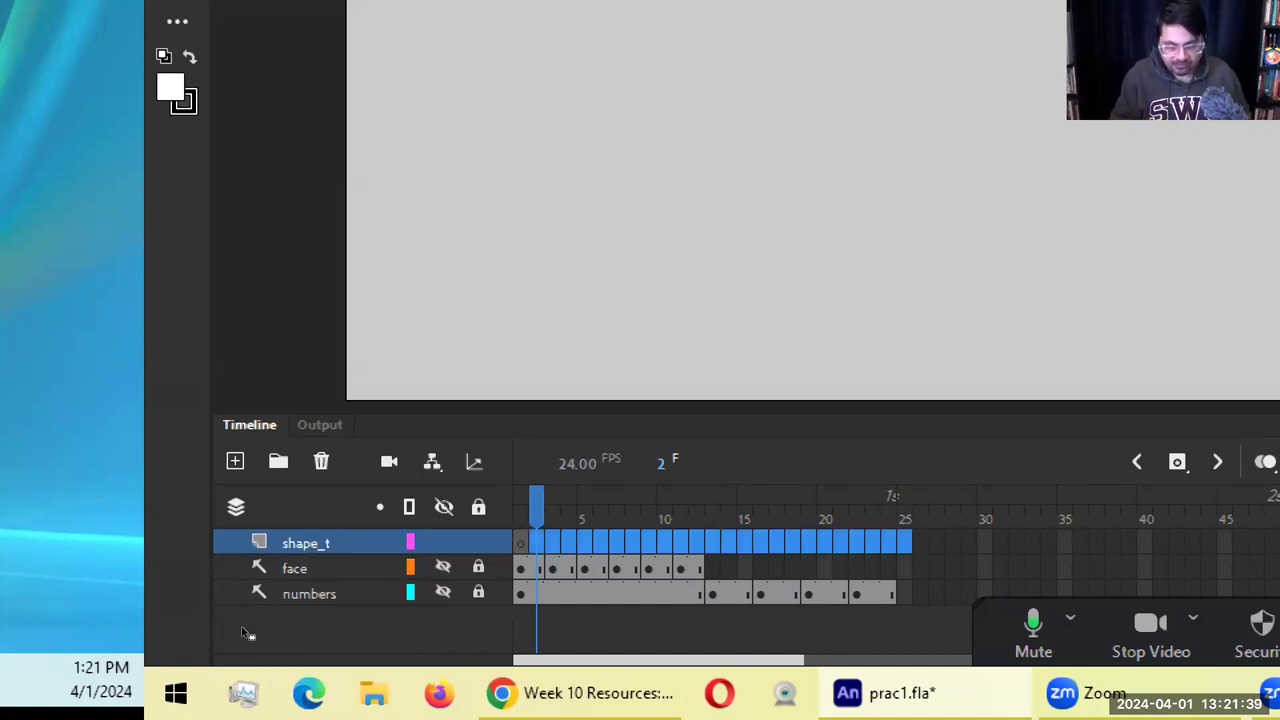
# Restore the normal screen magnification, select frame 1 of the shape_t layer and activate the Classic Brush tool
pyautogui.press('Return')
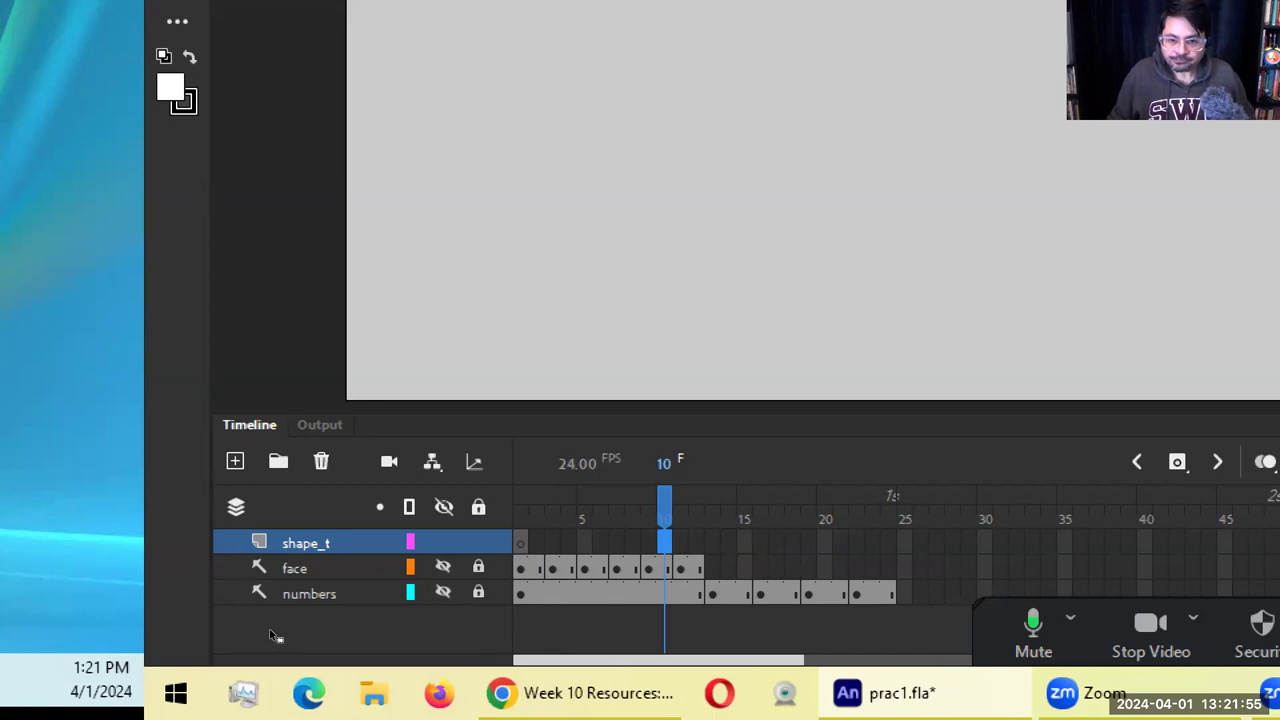
pyautogui.press('.')
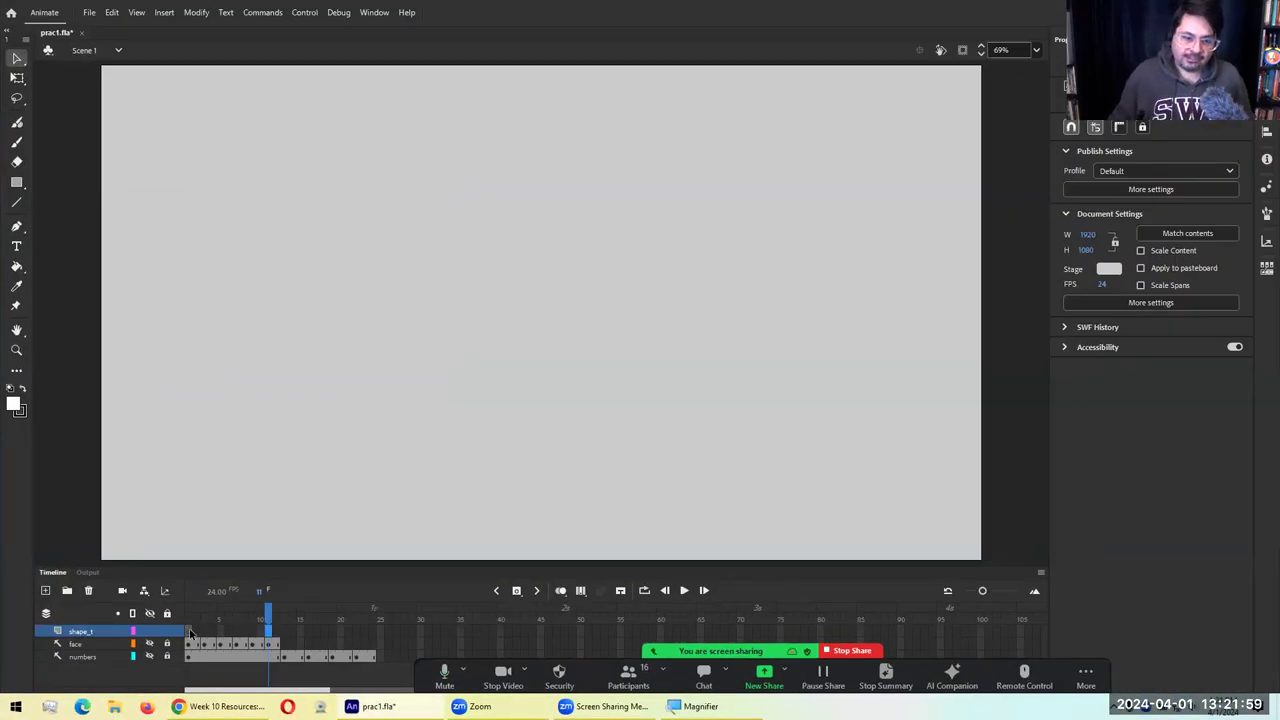
pyautogui.click(190, 633)
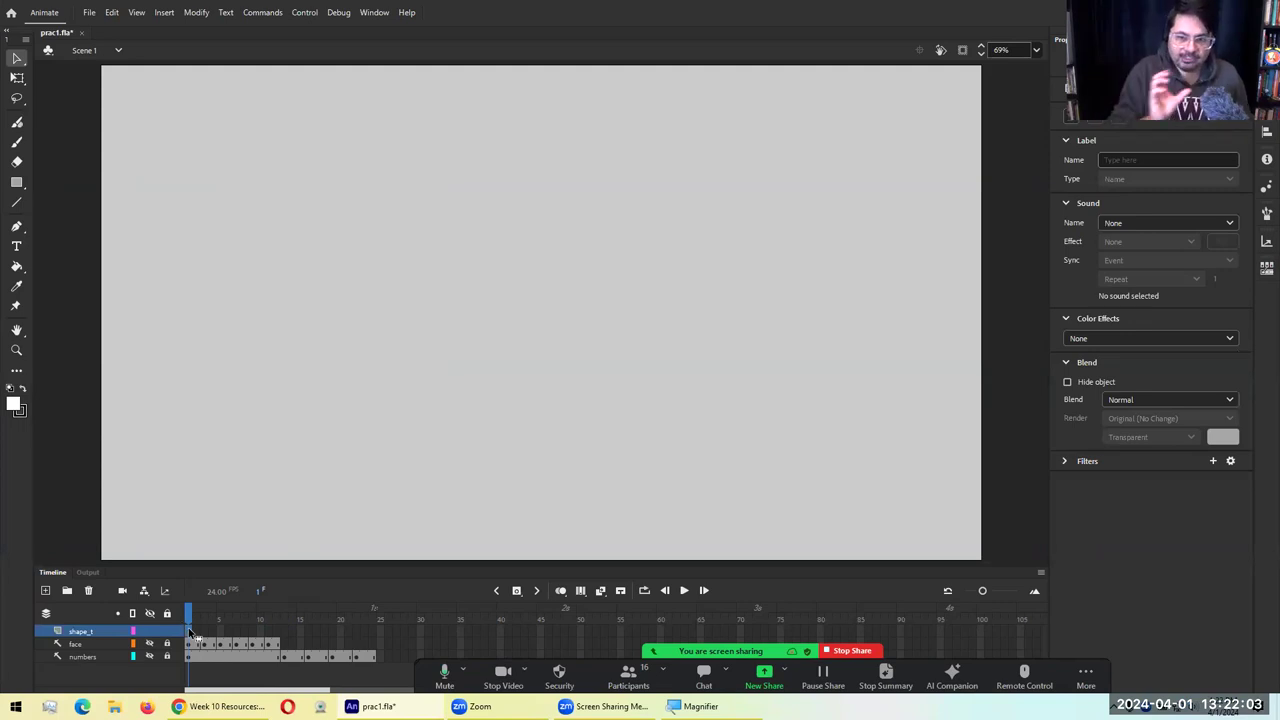
pyautogui.click(289, 457)
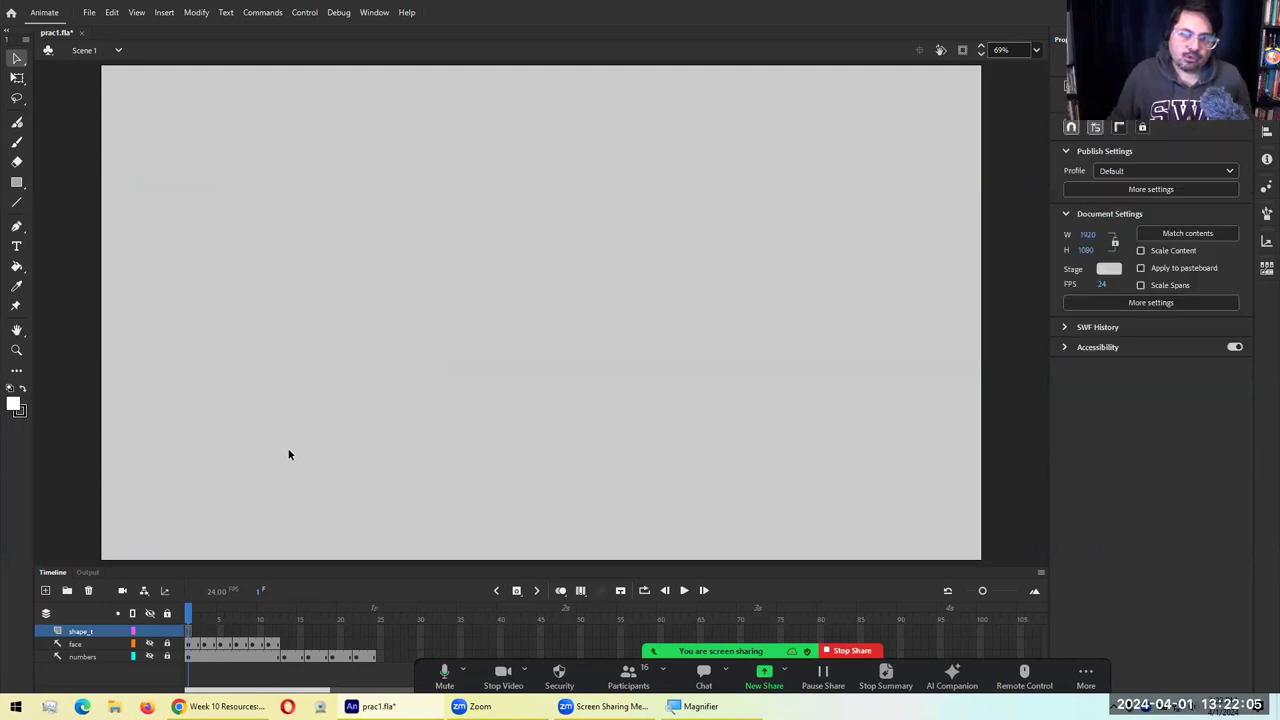
pyautogui.press('b')
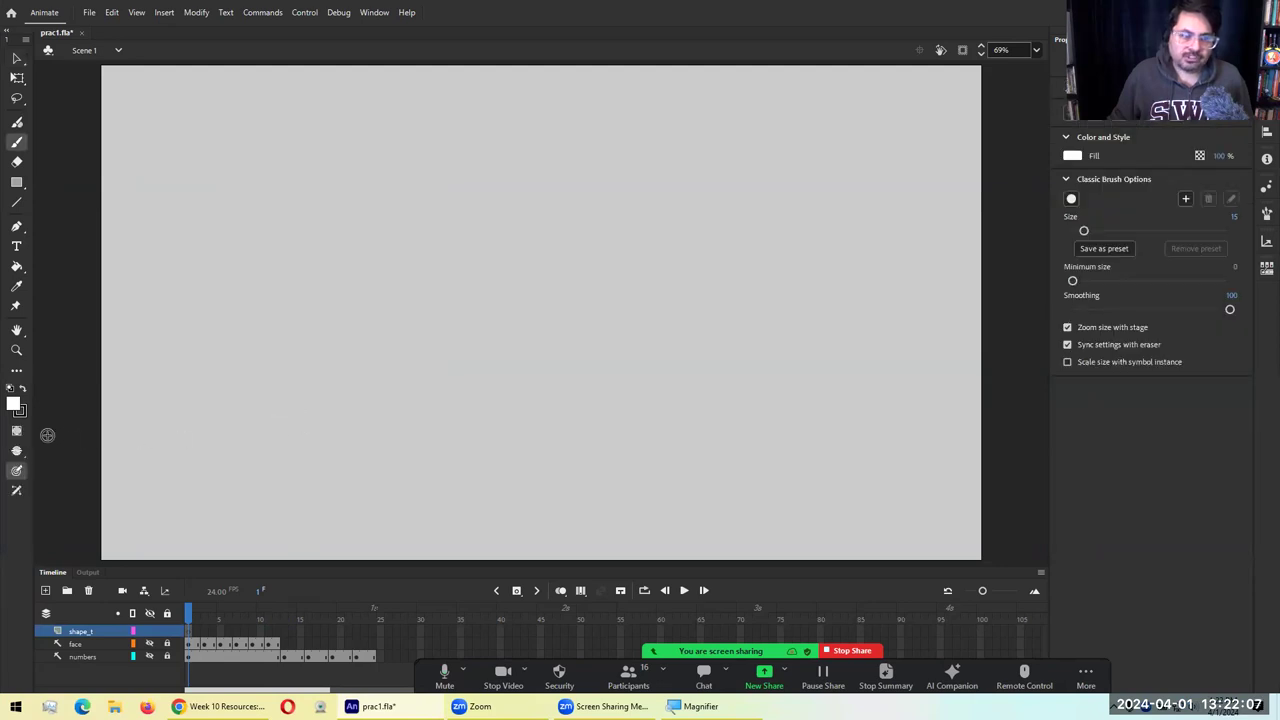
# Set the brush fill to blue and draw a robot character's head, neck, body and legs on frame 1 of shape_t
pyautogui.click(13, 404)
pyautogui.click(118, 457)
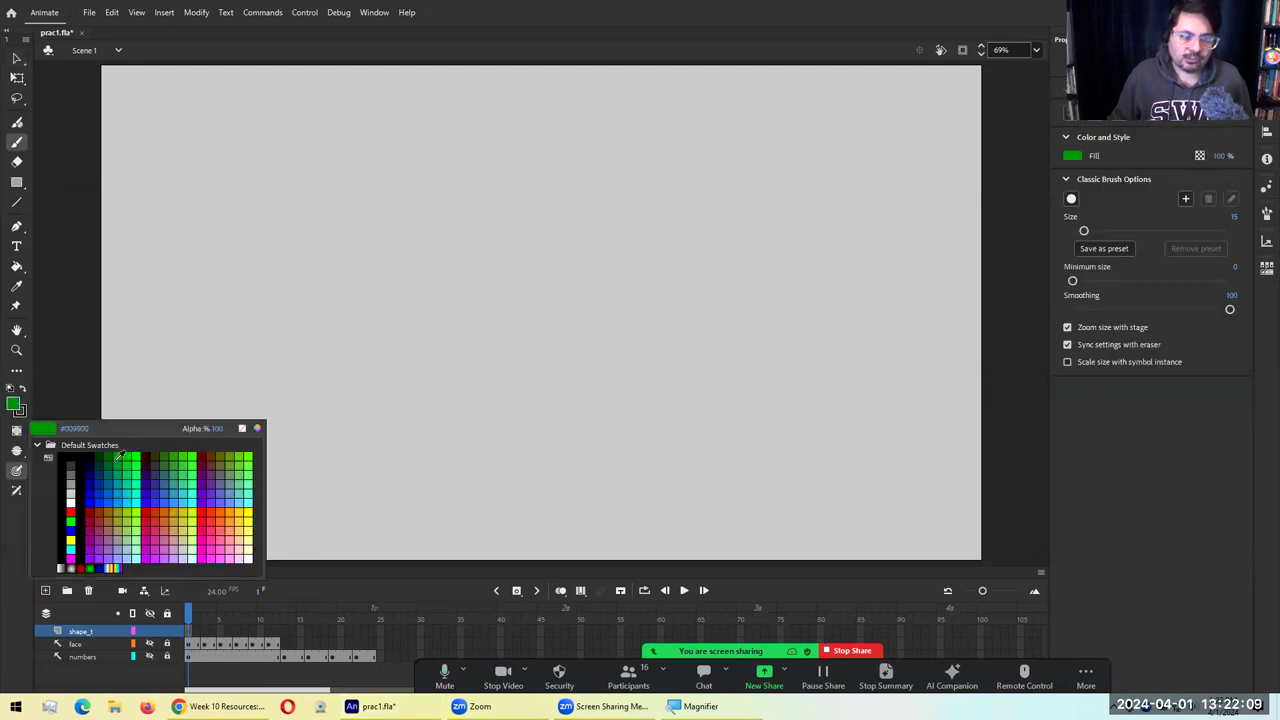
pyautogui.click(93, 490)
pyautogui.moveTo(312, 370)
pyautogui.mouseDown()
pyautogui.moveTo(387, 274)
pyautogui.moveTo(392, 364)
pyautogui.moveTo(337, 379)
pyautogui.moveTo(340, 410)
pyautogui.mouseUp()
pyautogui.moveTo(306, 372)
pyautogui.mouseDown()
pyautogui.moveTo(330, 399)
pyautogui.moveTo(260, 426)
pyautogui.moveTo(349, 444)
pyautogui.moveTo(376, 423)
pyautogui.moveTo(326, 405)
pyautogui.moveTo(304, 490)
pyautogui.mouseUp()
pyautogui.moveTo(343, 446)
pyautogui.mouseDown()
pyautogui.moveTo(340, 486)
pyautogui.moveTo(368, 484)
pyautogui.mouseUp()
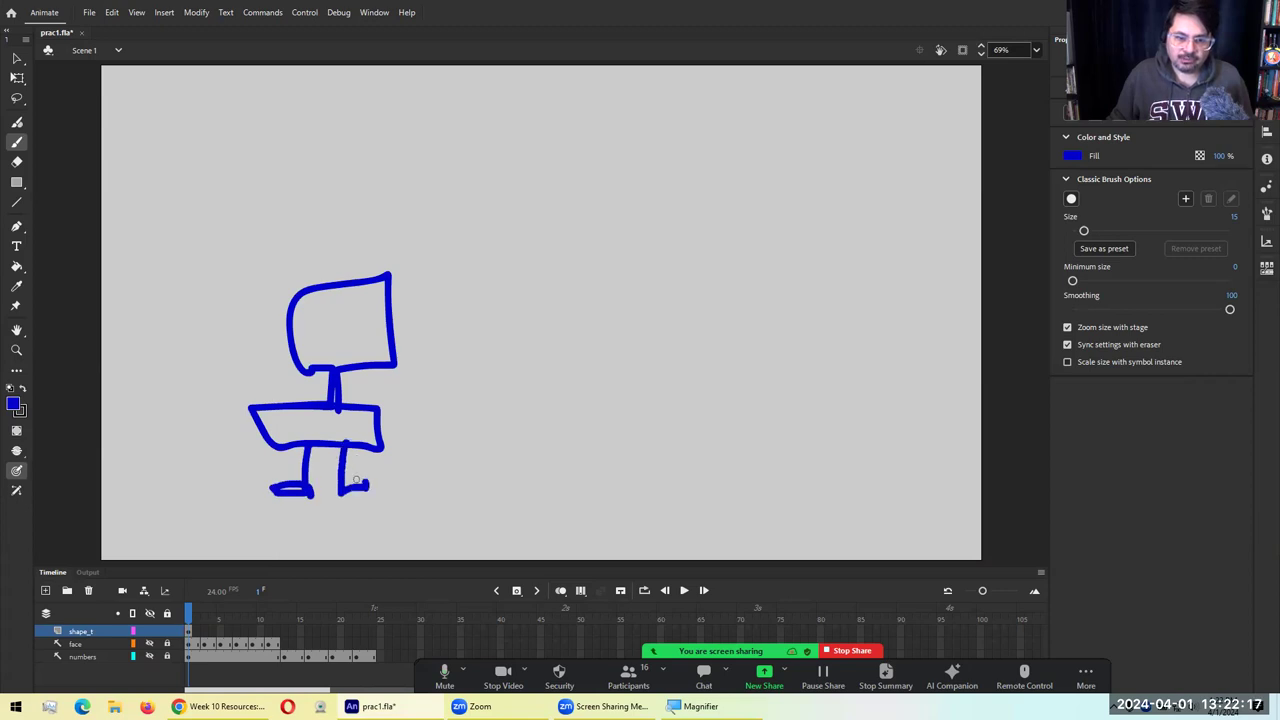
# Draw the robot's two raised arms, square eyes and straight mouth in blue
pyautogui.moveTo(258, 424)
pyautogui.mouseDown()
pyautogui.moveTo(224, 424)
pyautogui.moveTo(226, 410)
pyautogui.mouseUp()
pyautogui.moveTo(380, 430); pyautogui.dragTo(402, 406)
pyautogui.moveTo(322, 308)
pyautogui.mouseDown()
pyautogui.moveTo(312, 322)
pyautogui.moveTo(330, 332)
pyautogui.moveTo(322, 308)
pyautogui.mouseUp()
pyautogui.moveTo(346, 316)
pyautogui.mouseDown()
pyautogui.moveTo(368, 332)
pyautogui.moveTo(346, 315)
pyautogui.moveTo(332, 348)
pyautogui.moveTo(361, 348)
pyautogui.mouseUp()
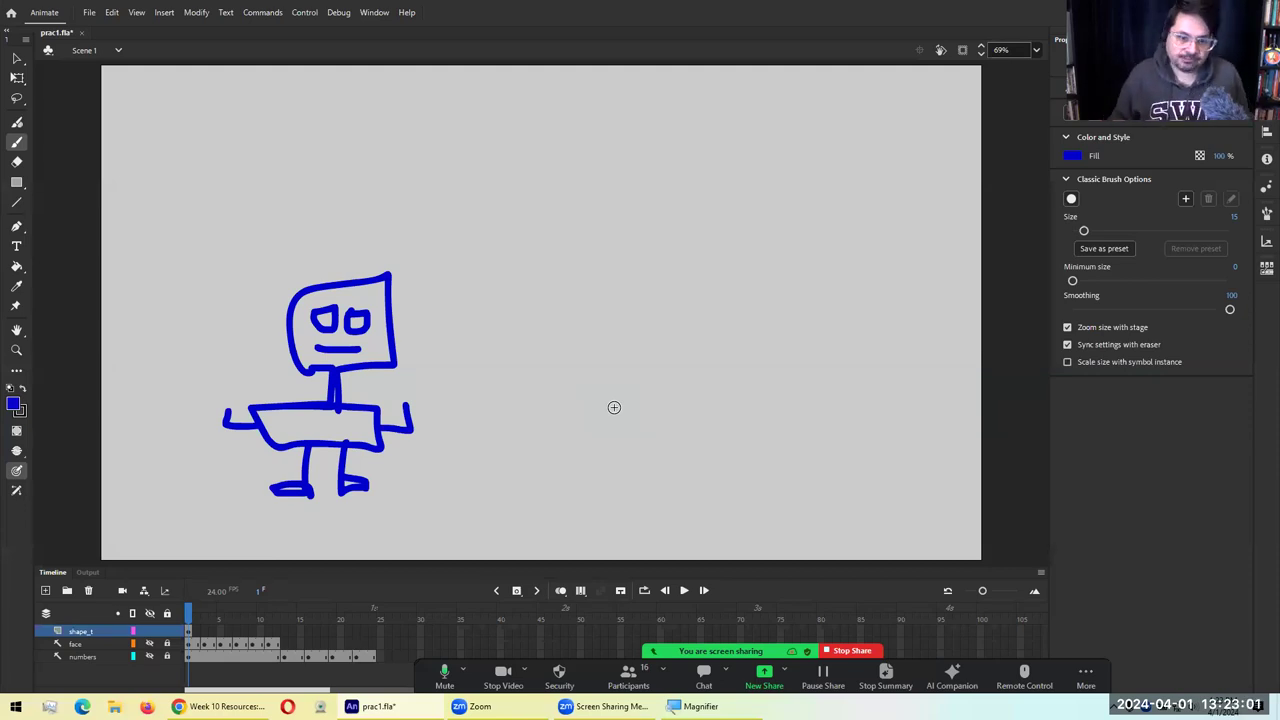
# Select the whole robot drawing with the Selection tool and reposition it in the stage's lower-left corner
pyautogui.press('v')
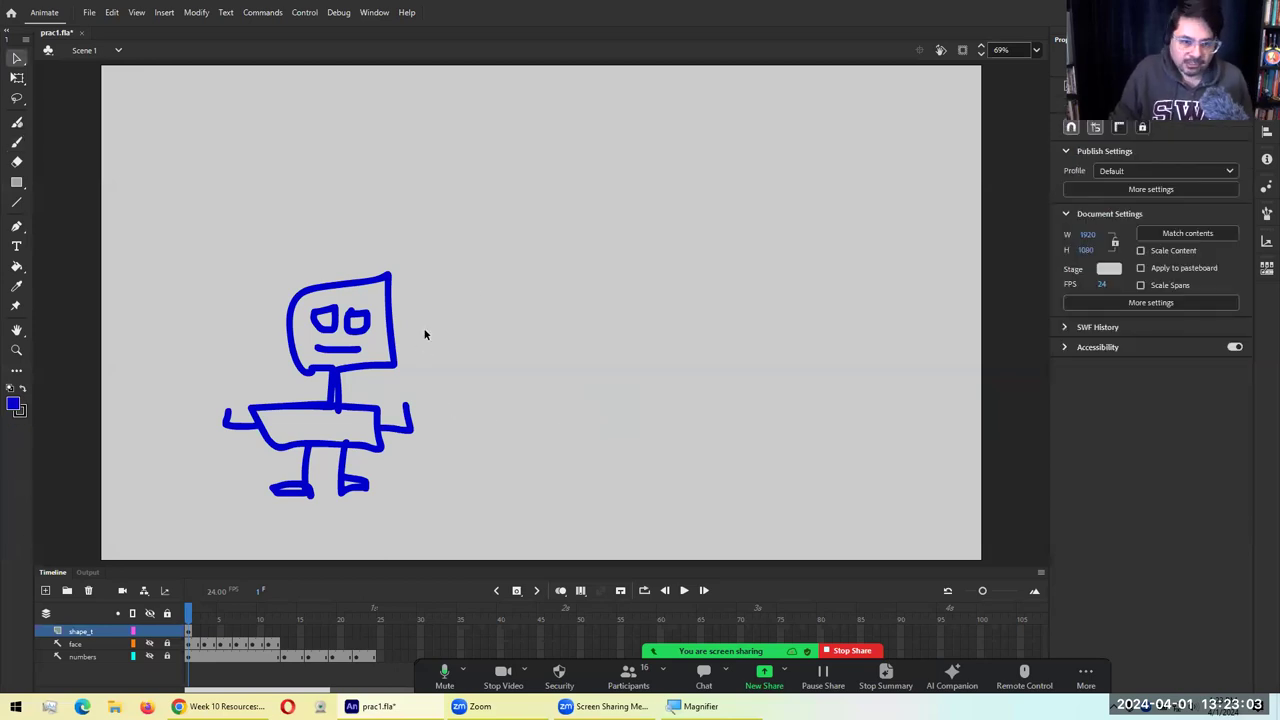
pyautogui.moveTo(157, 175)
pyautogui.mouseDown()
pyautogui.moveTo(471, 520)
pyautogui.moveTo(477, 556)
pyautogui.mouseUp()
pyautogui.moveTo(371, 374)
pyautogui.mouseDown()
pyautogui.moveTo(446, 246)
pyautogui.moveTo(461, 249)
pyautogui.mouseUp()
pyautogui.moveTo(228, 96); pyautogui.dragTo(586, 486)
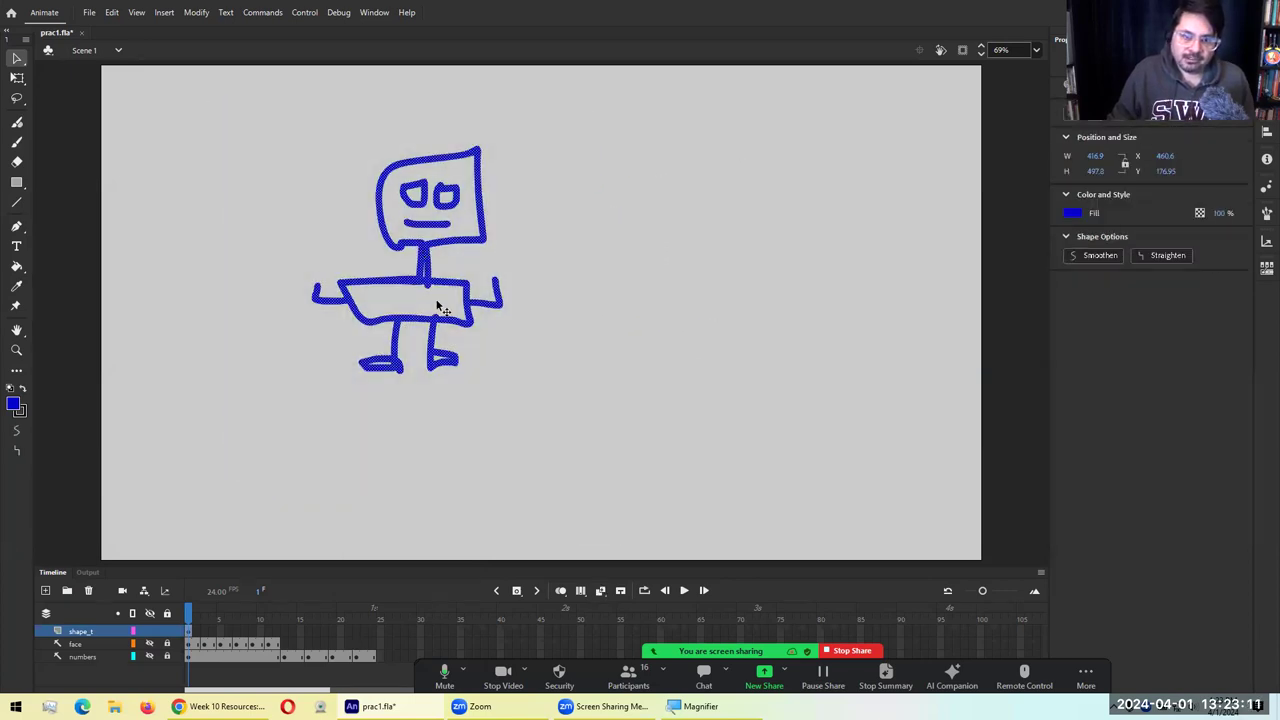
pyautogui.moveTo(440, 305); pyautogui.dragTo(450, 455)
pyautogui.moveTo(430, 404); pyautogui.dragTo(218, 420)
# Try moving the whole robot across to the stage's lower-right corner, and undo the move
pyautogui.click(143, 414)
pyautogui.moveTo(36, 228); pyautogui.dragTo(402, 568)
pyautogui.moveTo(300, 460)
pyautogui.mouseDown()
pyautogui.moveTo(884, 436)
pyautogui.moveTo(954, 460)
pyautogui.mouseUp()
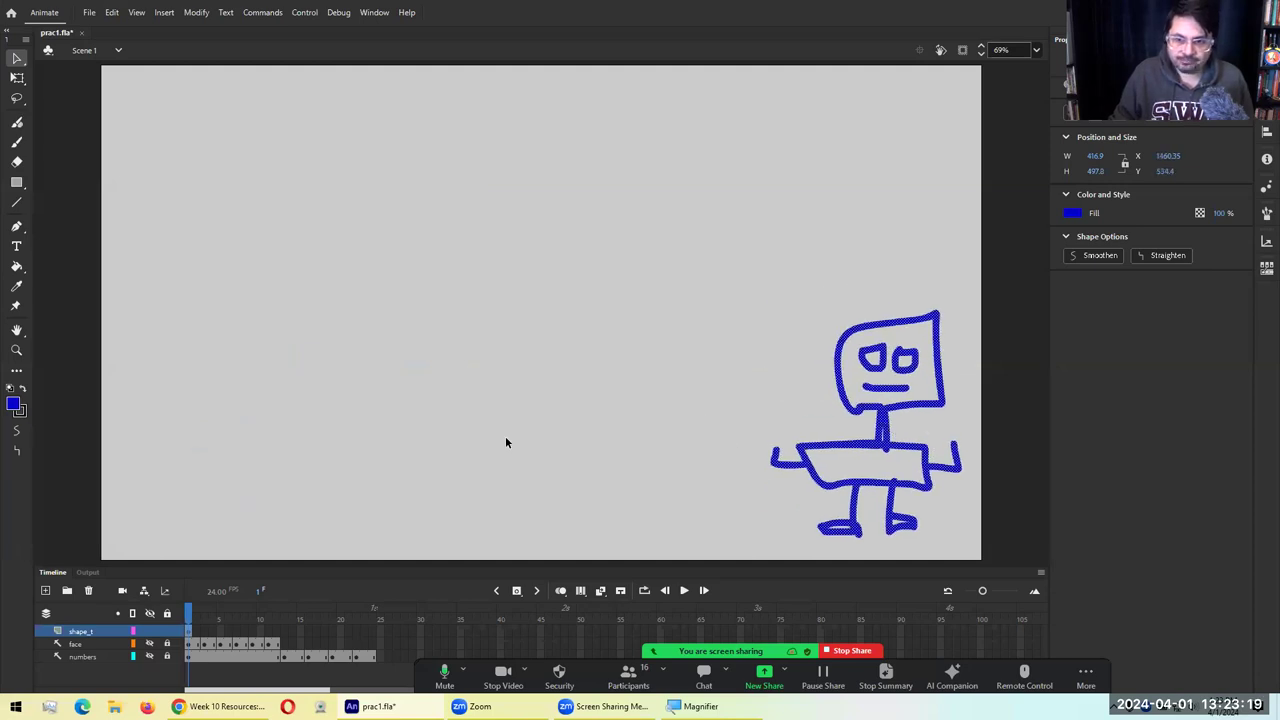
pyautogui.hotkey('ctrl', 'z')
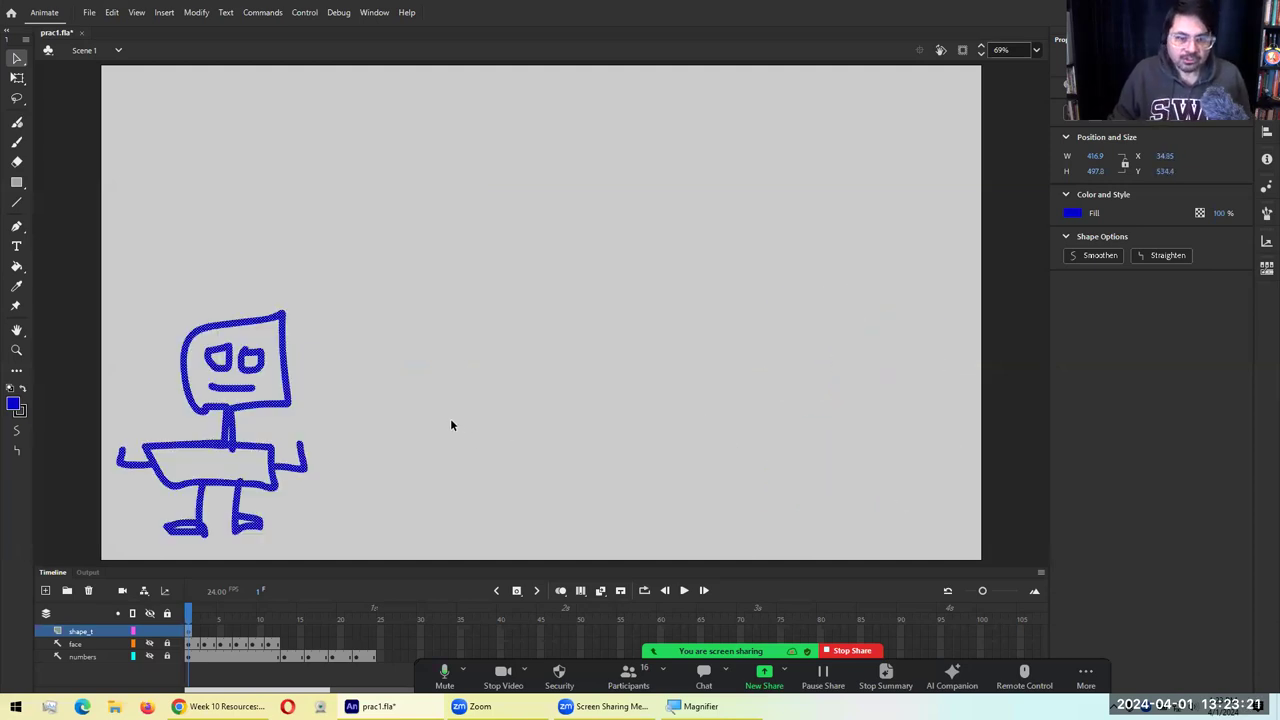
# Try moving the whole robot drawing to the middle of the stage
pyautogui.click(450, 425)
pyautogui.moveTo(78, 246); pyautogui.dragTo(388, 566)
pyautogui.moveTo(251, 399); pyautogui.dragTo(629, 288)
pyautogui.moveTo(52, 284); pyautogui.dragTo(396, 566)
pyautogui.moveTo(251, 400); pyautogui.dragTo(574, 269)
pyautogui.moveTo(88, 262); pyautogui.dragTo(470, 566)
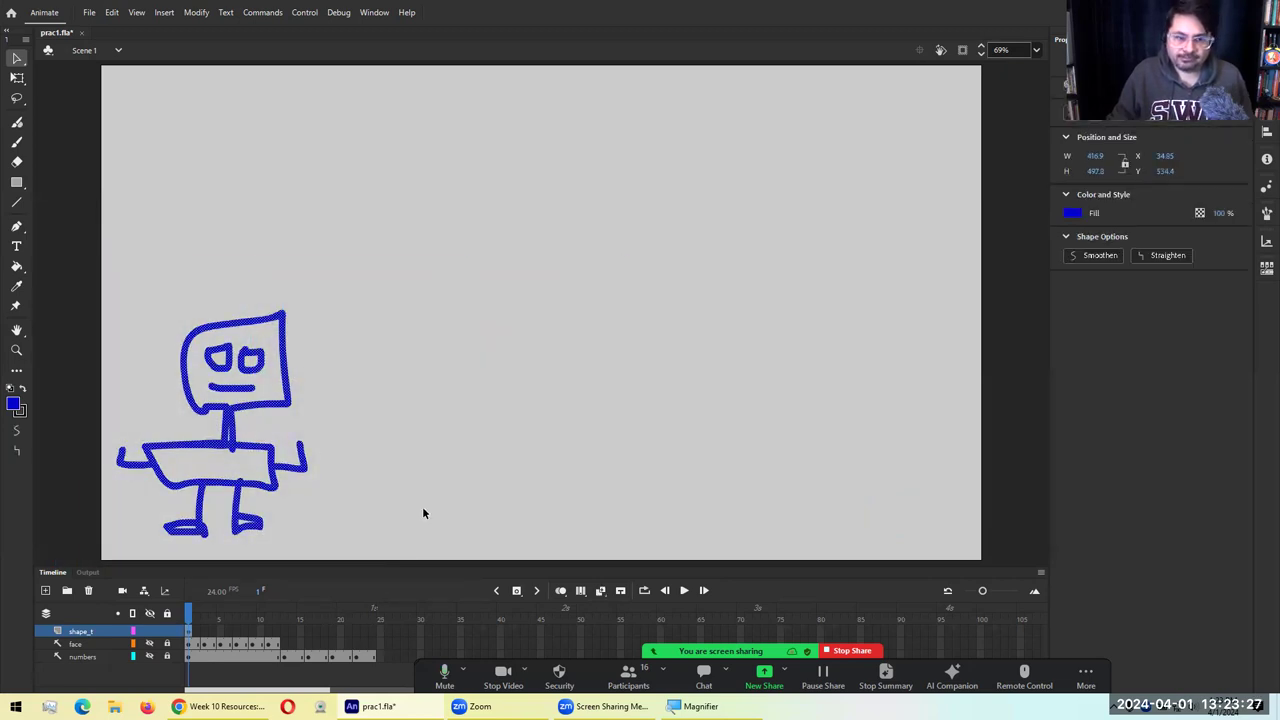
pyautogui.moveTo(294, 409)
pyautogui.mouseDown()
pyautogui.moveTo(554, 280)
pyautogui.moveTo(602, 278)
pyautogui.mouseUp()
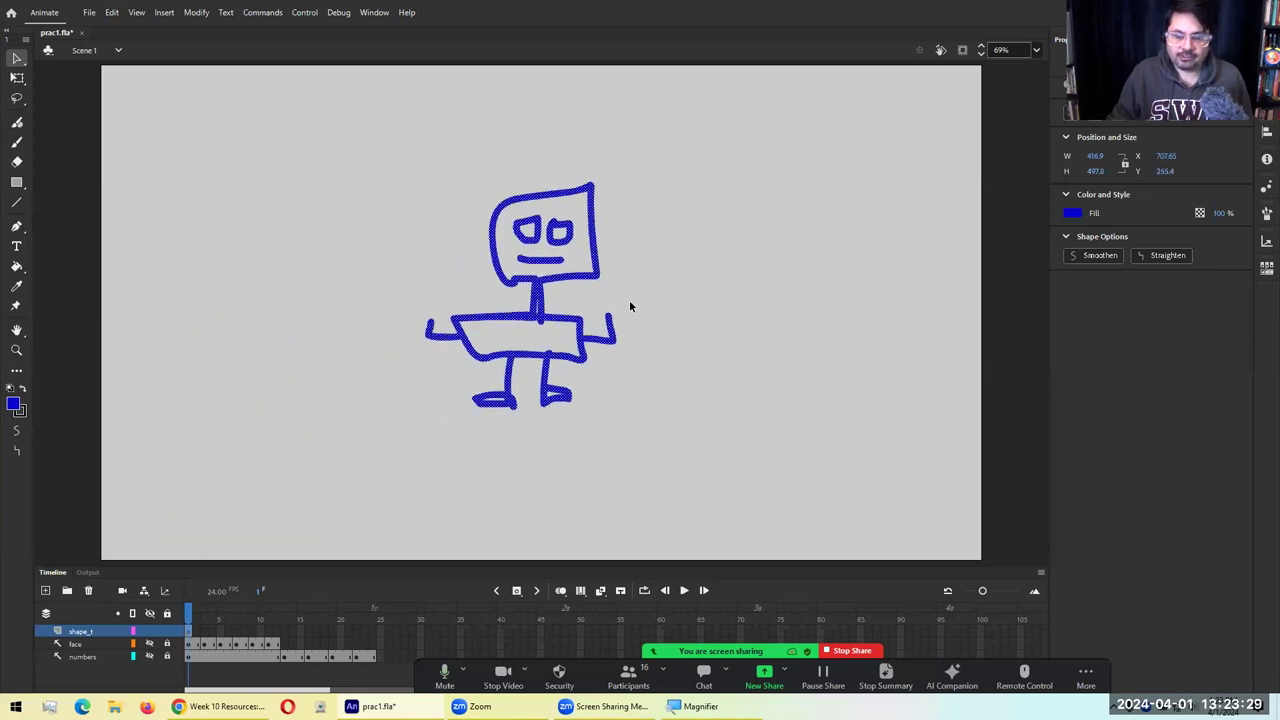
# Move the whole robot drawing from mid-stage to the lower-left corner, at about X 29, Y 549
pyautogui.click(732, 373)
pyautogui.moveTo(349, 137); pyautogui.dragTo(730, 480)
pyautogui.moveTo(545, 298)
pyautogui.mouseDown()
pyautogui.moveTo(220, 432)
pyautogui.moveTo(240, 432)
pyautogui.mouseUp()
# Select all of the robot drawing and create a classic tween on it, accepting its conversion to a symbol
pyautogui.click(569, 477)
pyautogui.moveTo(75, 263); pyautogui.dragTo(342, 588)
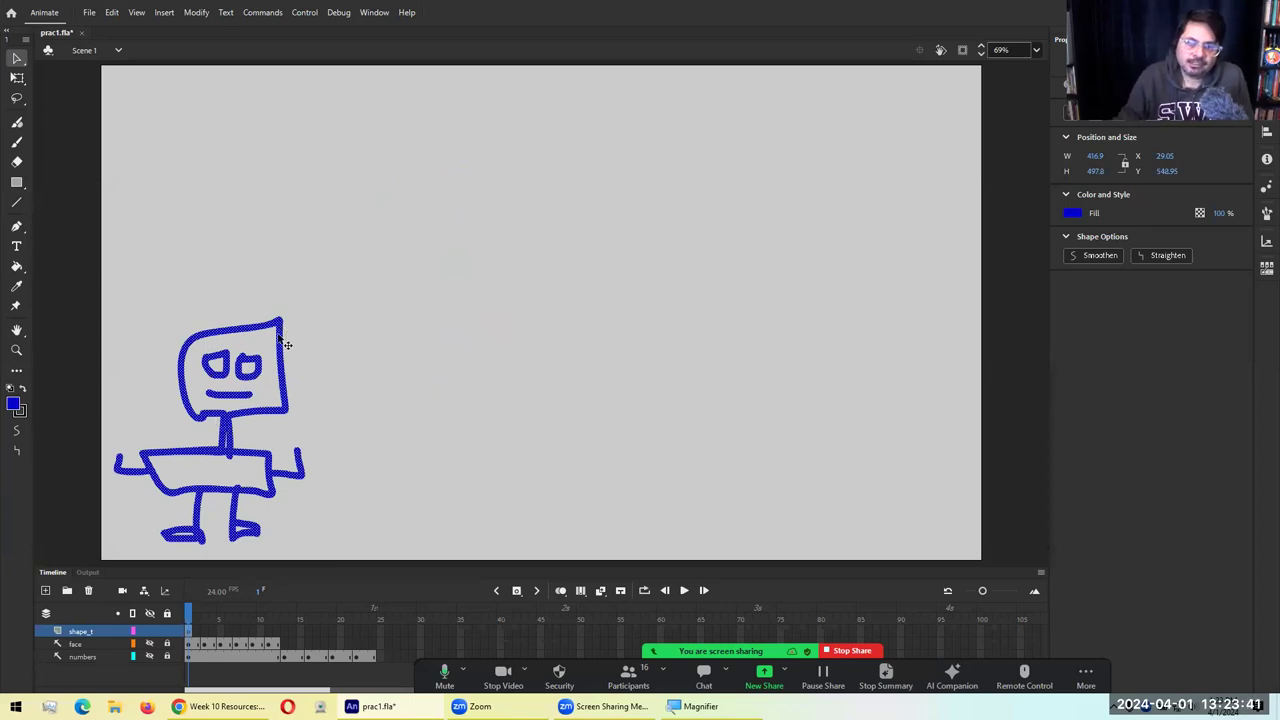
pyautogui.rightClick(250, 346)
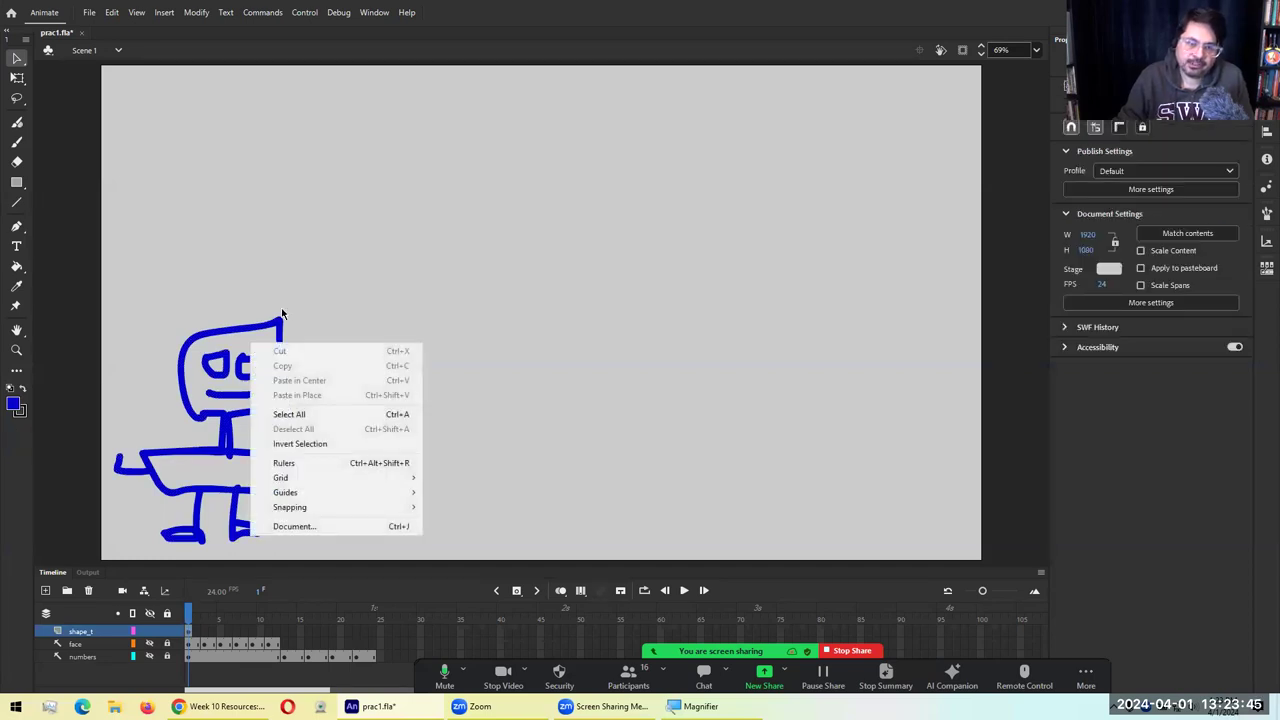
pyautogui.click(474, 220)
pyautogui.moveTo(57, 238)
pyautogui.mouseDown()
pyautogui.moveTo(234, 491)
pyautogui.moveTo(356, 566)
pyautogui.mouseUp()
pyautogui.moveTo(329, 429); pyautogui.dragTo(329, 429)
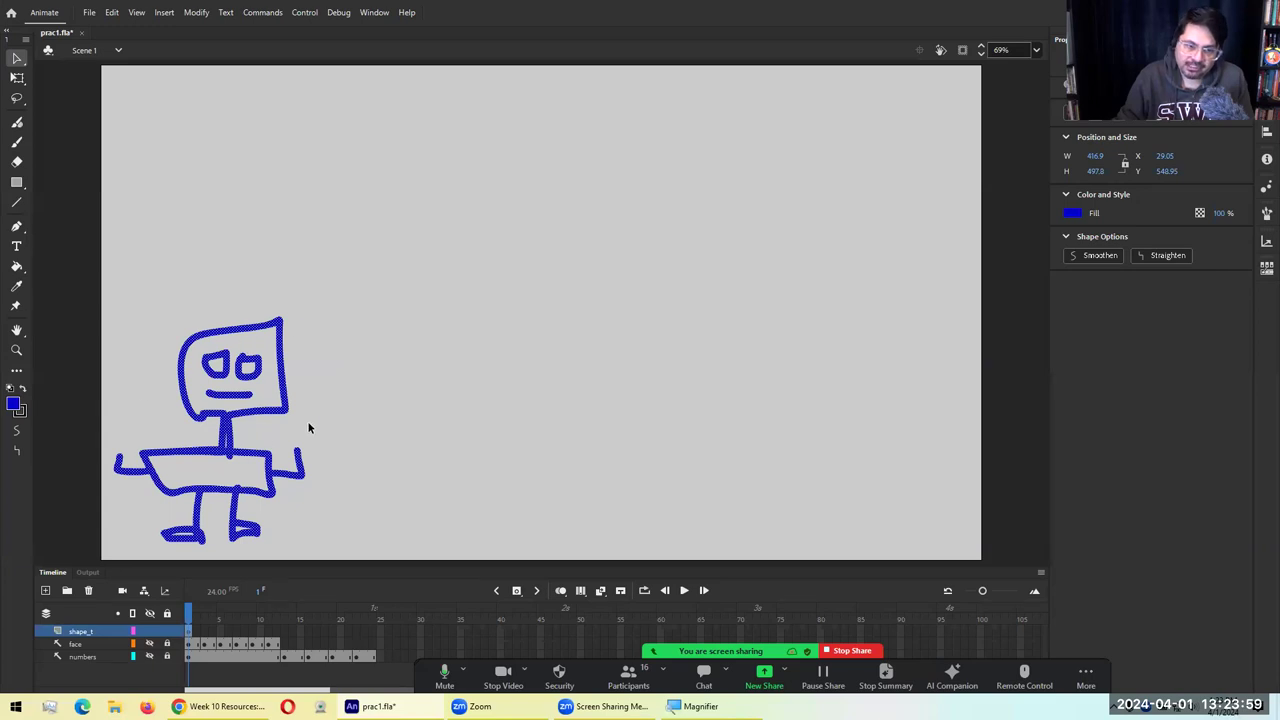
pyautogui.rightClick(279, 323)
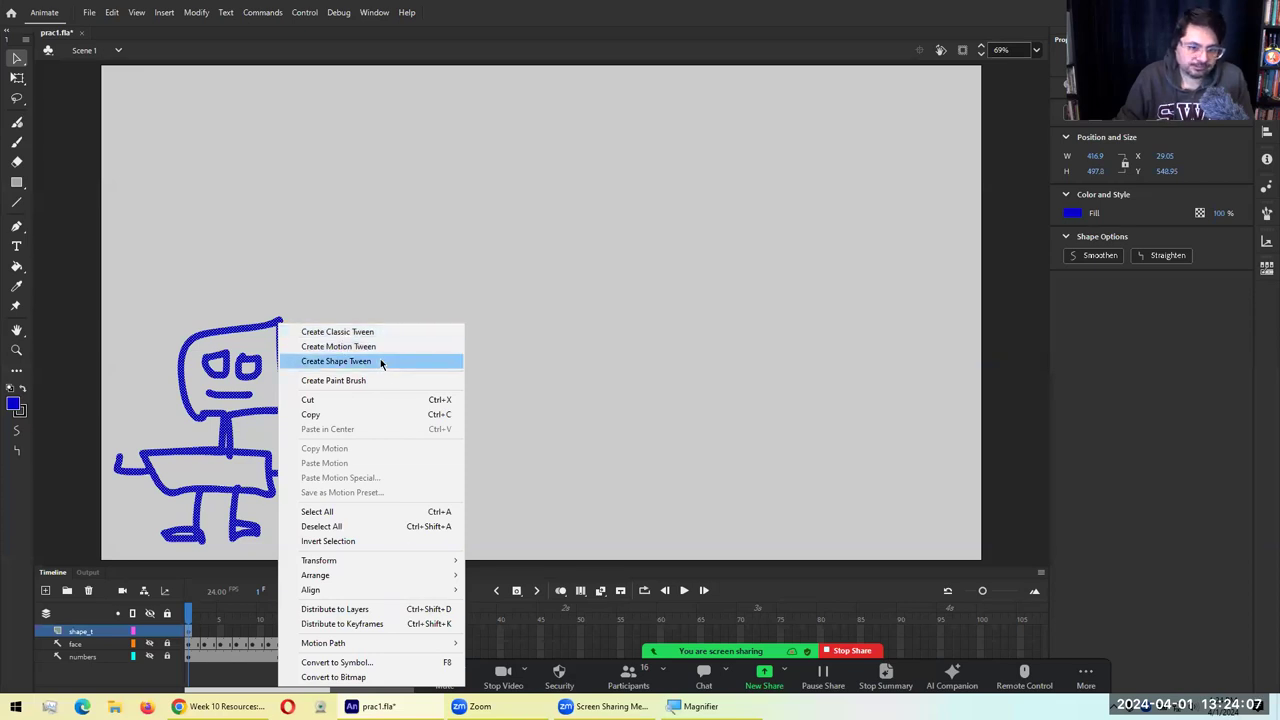
pyautogui.moveTo(391, 647)
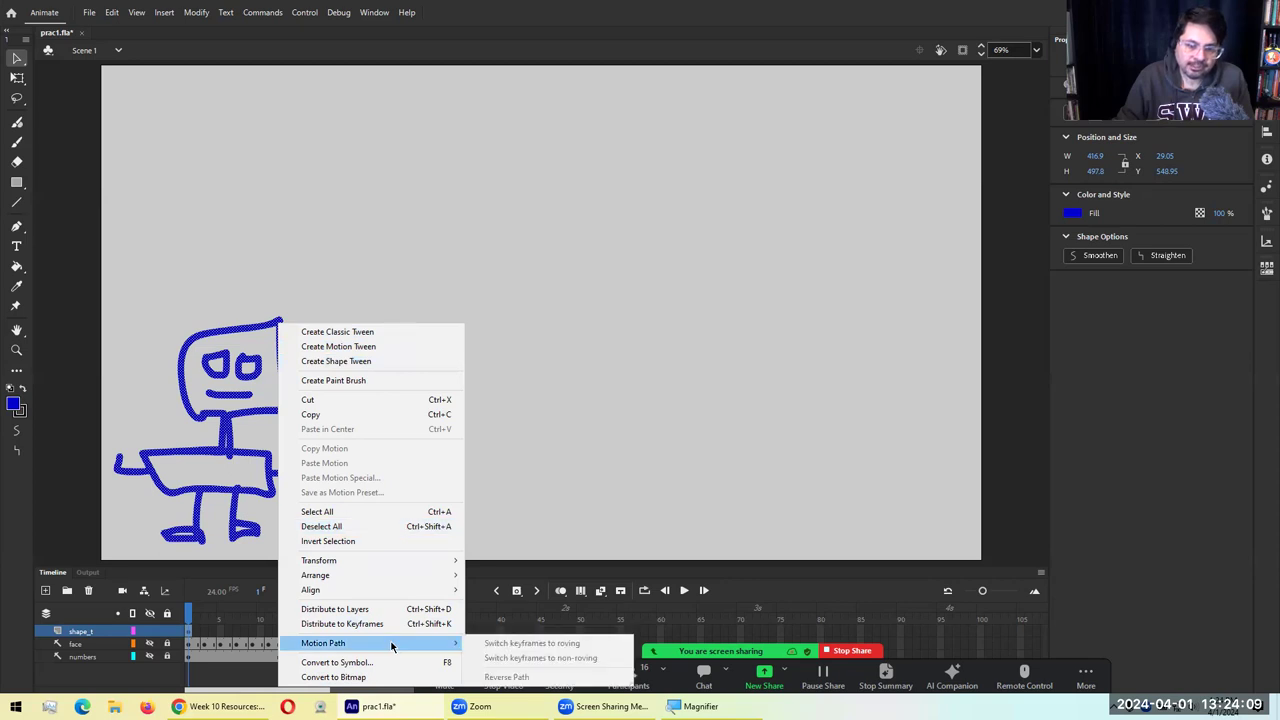
pyautogui.click(400, 334)
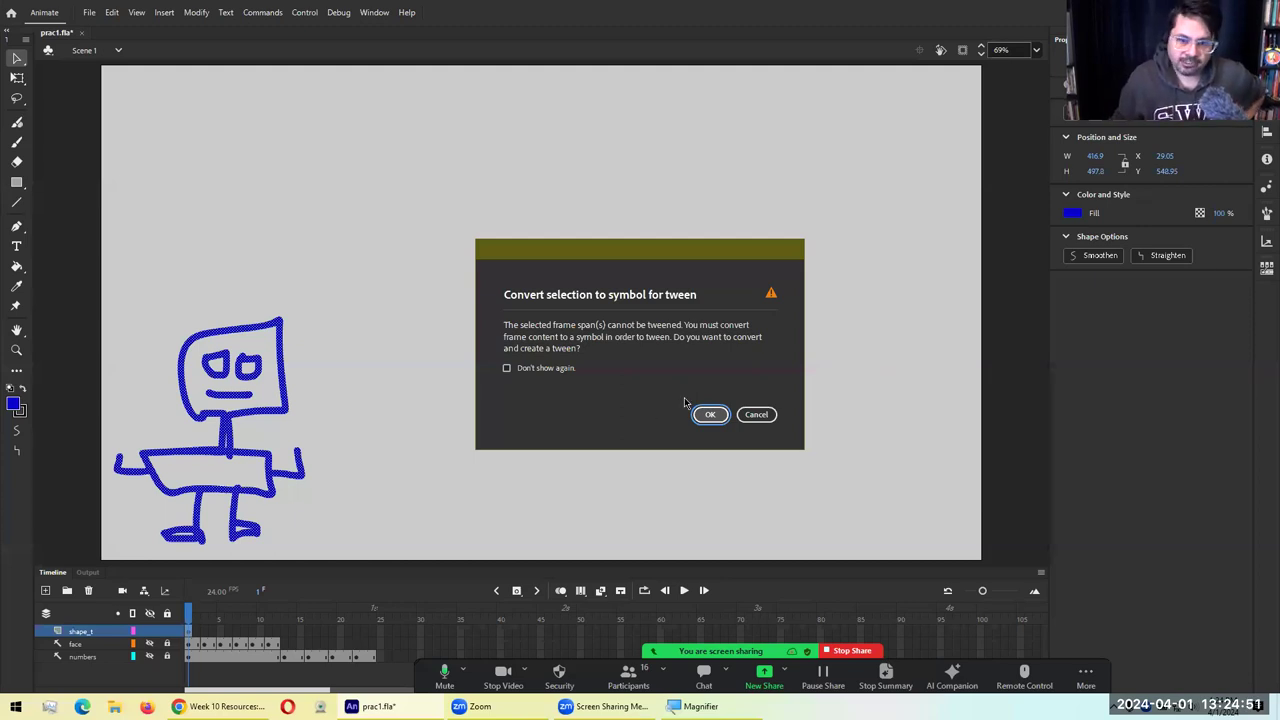
pyautogui.click(694, 411)
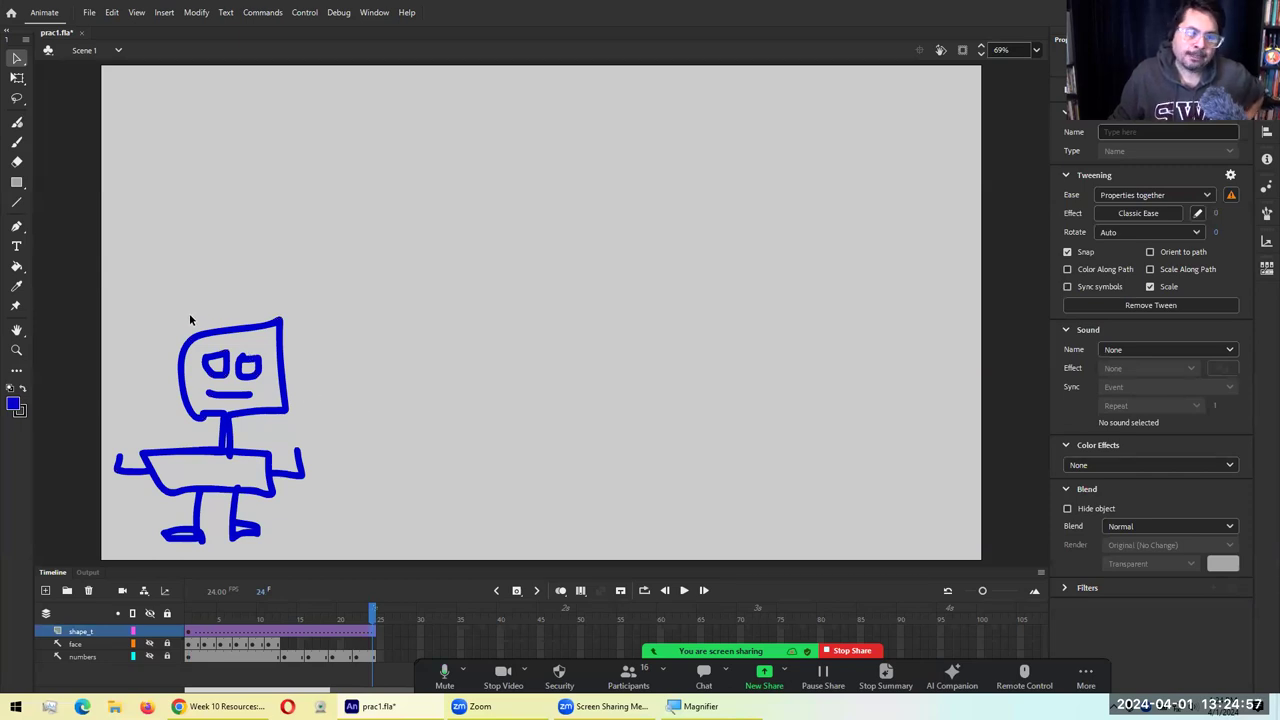
# Return the playhead to frame 1 and select the robot to inspect its symbol instance properties
pyautogui.click(207, 343)
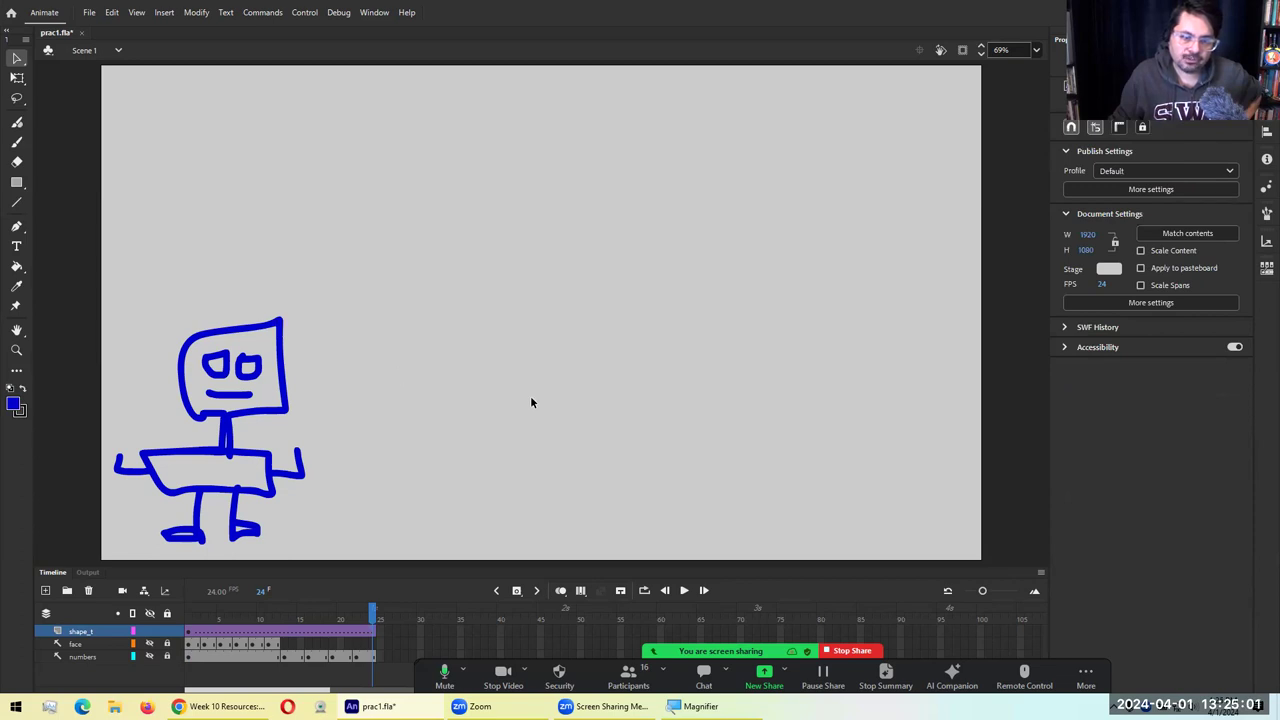
pyautogui.click(190, 614)
pyautogui.click(582, 470)
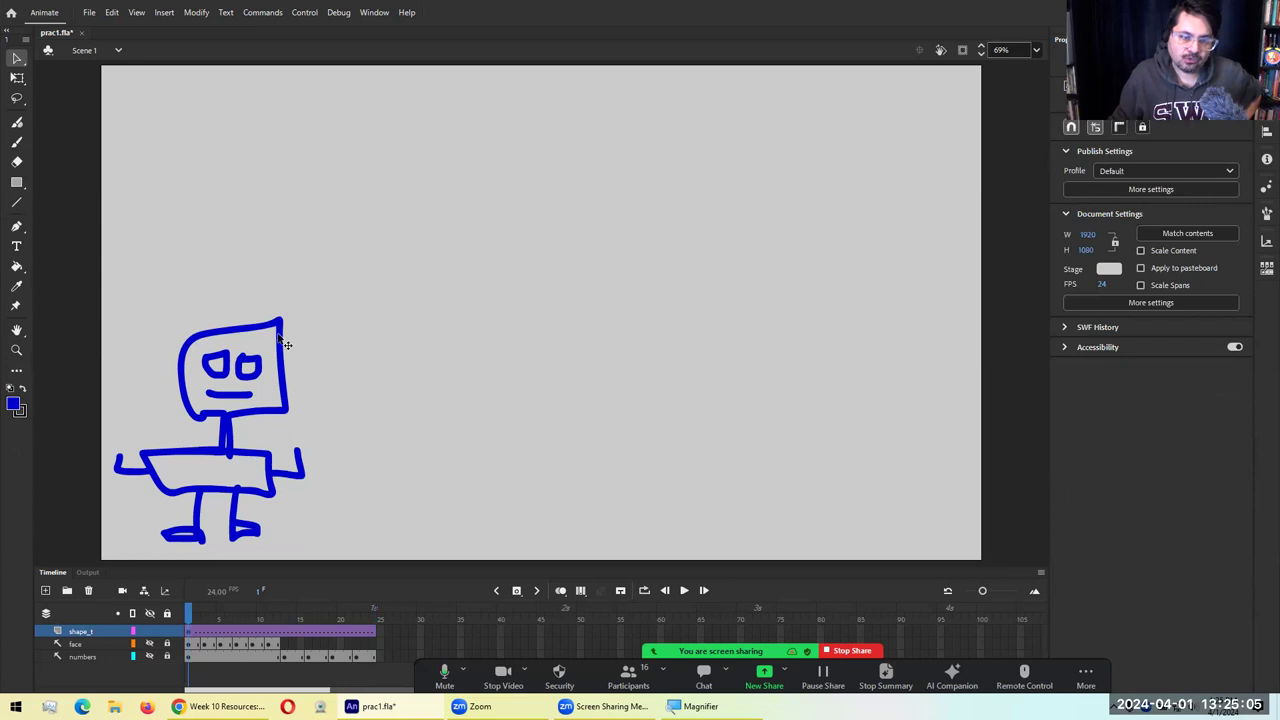
pyautogui.click(285, 344)
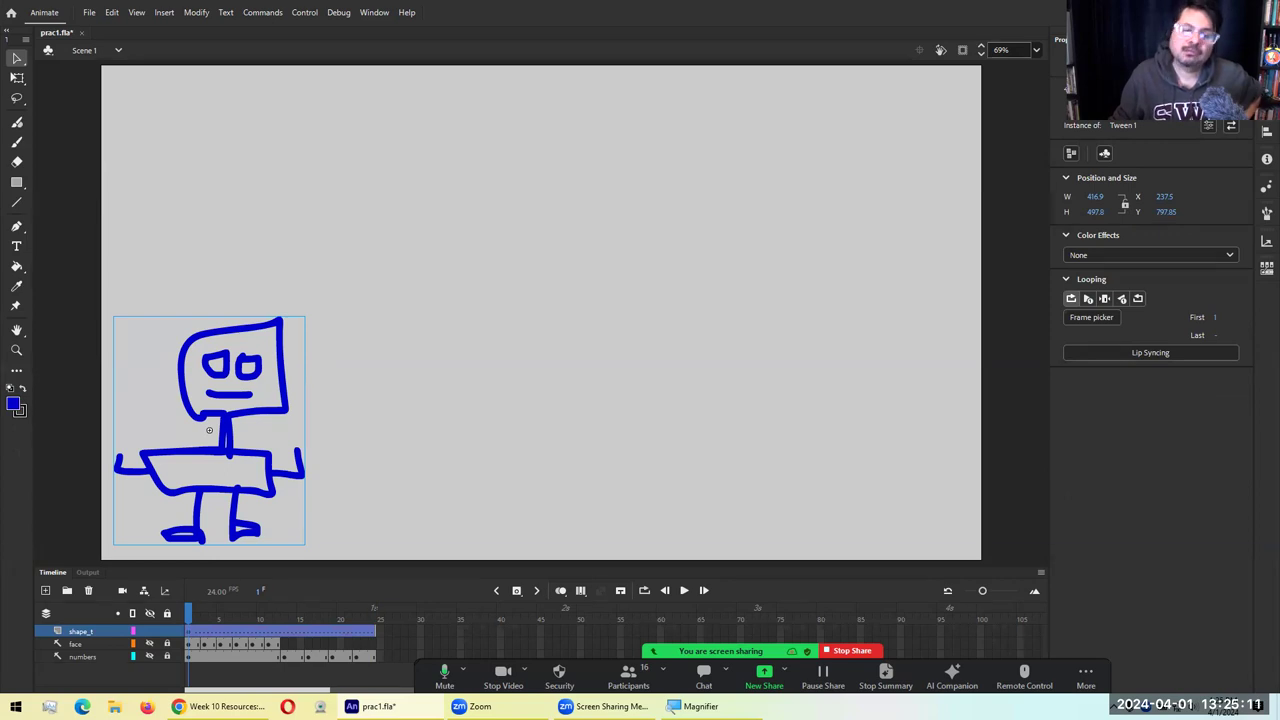
pyautogui.click(730, 238)
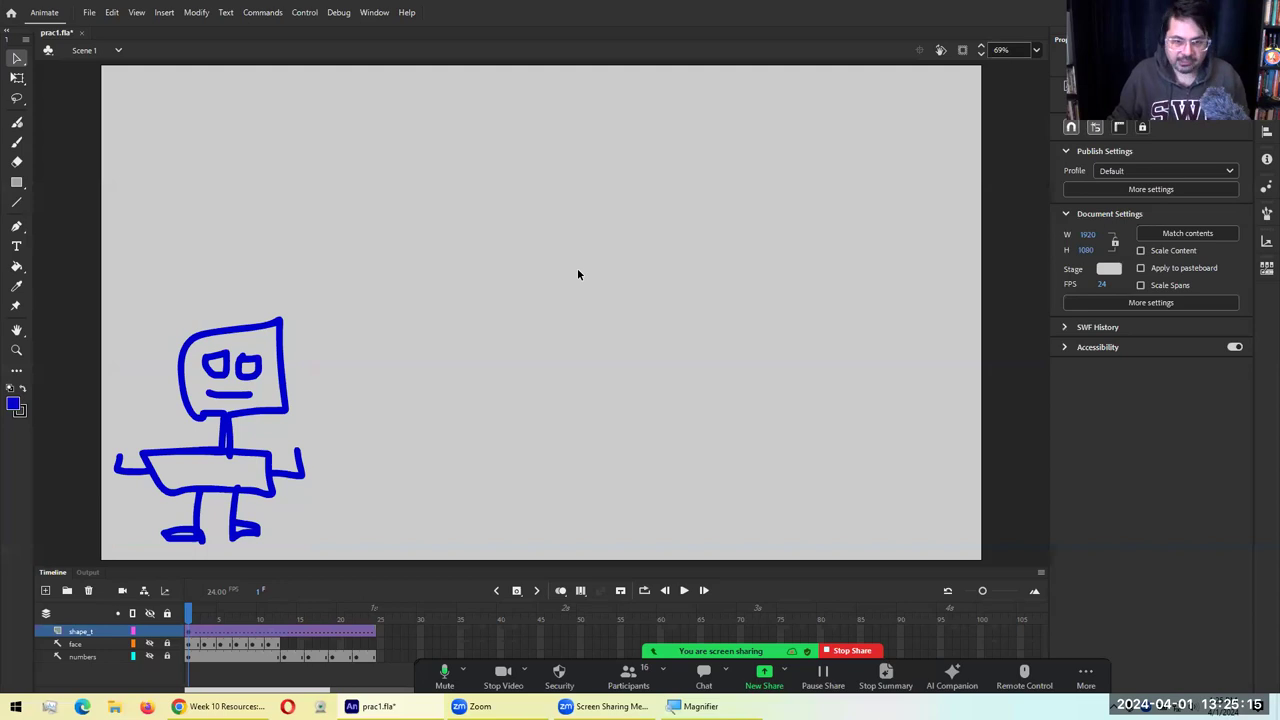
# Brush a test stroke in the middle of the stage, select it to compare its properties, and undo it
pyautogui.press('b')
pyautogui.moveTo(486, 200)
pyautogui.mouseDown()
pyautogui.moveTo(500, 345)
pyautogui.moveTo(716, 428)
pyautogui.mouseUp()
pyautogui.press('v')
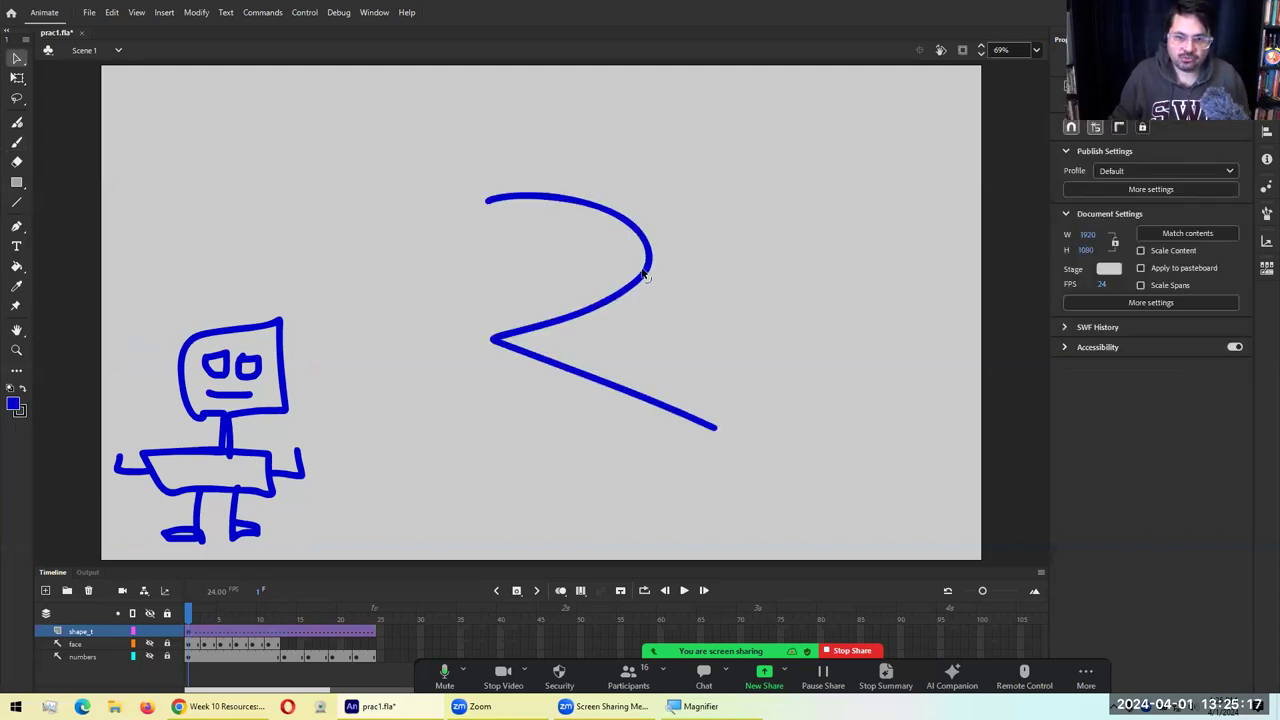
pyautogui.click(648, 273)
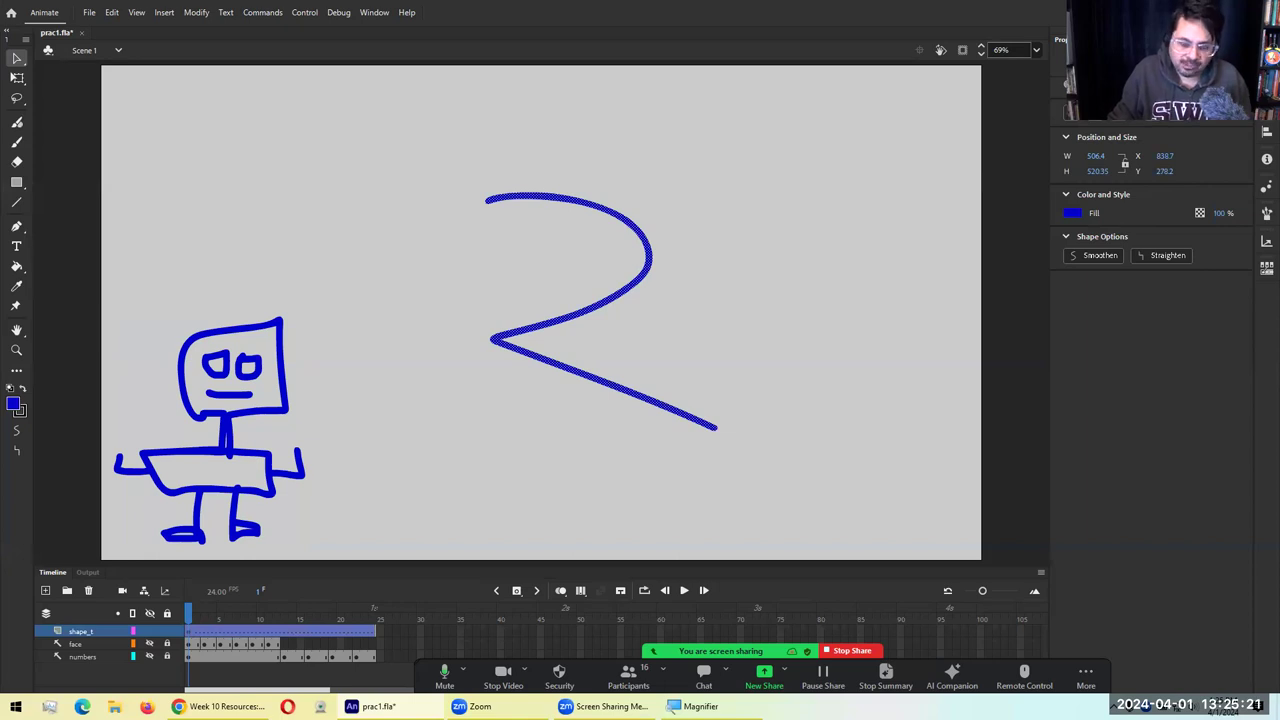
pyautogui.hotkey('ctrl', 'z')
pyautogui.hotkey('ctrl', 'z')
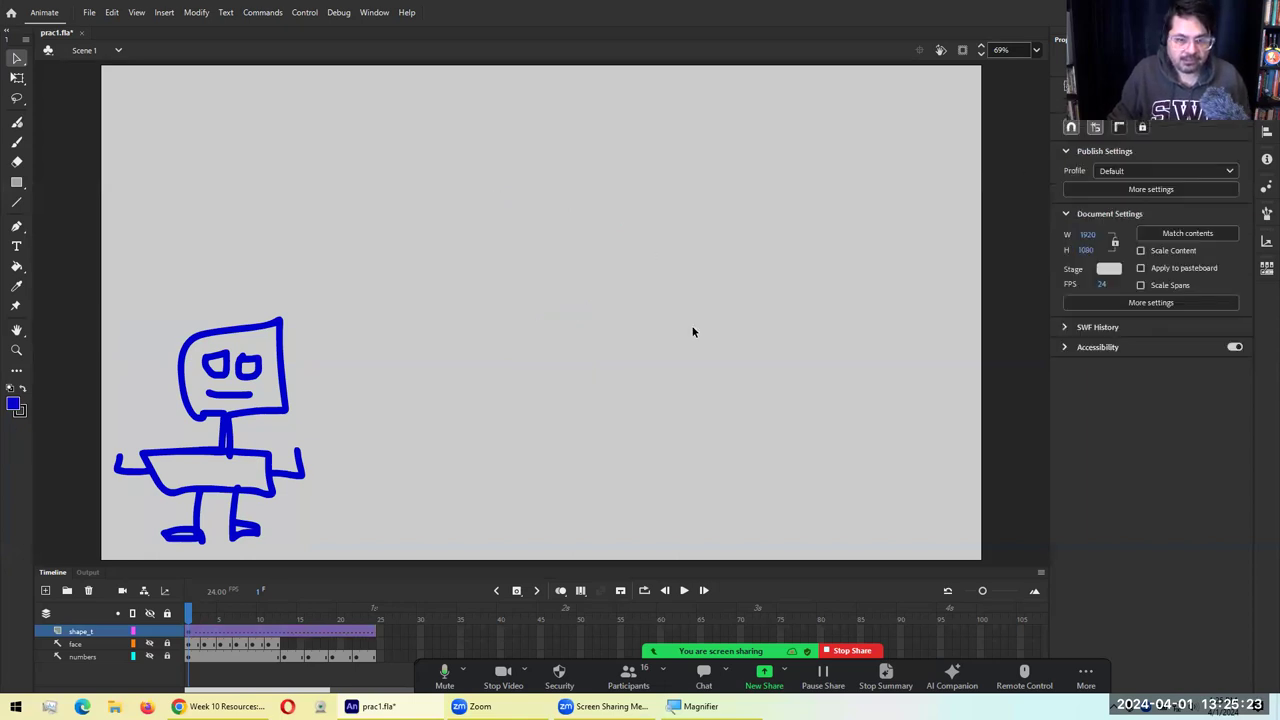
# Examine the commands available for the tweened robot symbol
pyautogui.click(282, 376)
pyautogui.rightClick(282, 376)
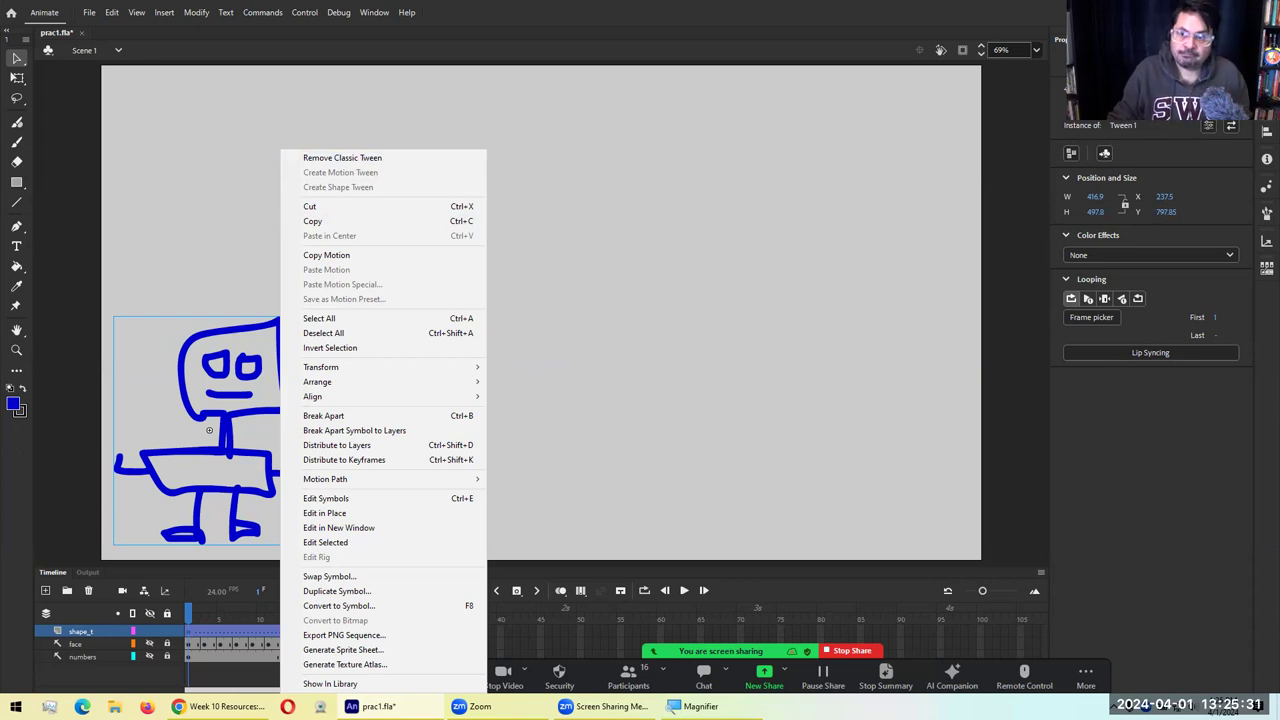
pyautogui.click(684, 290)
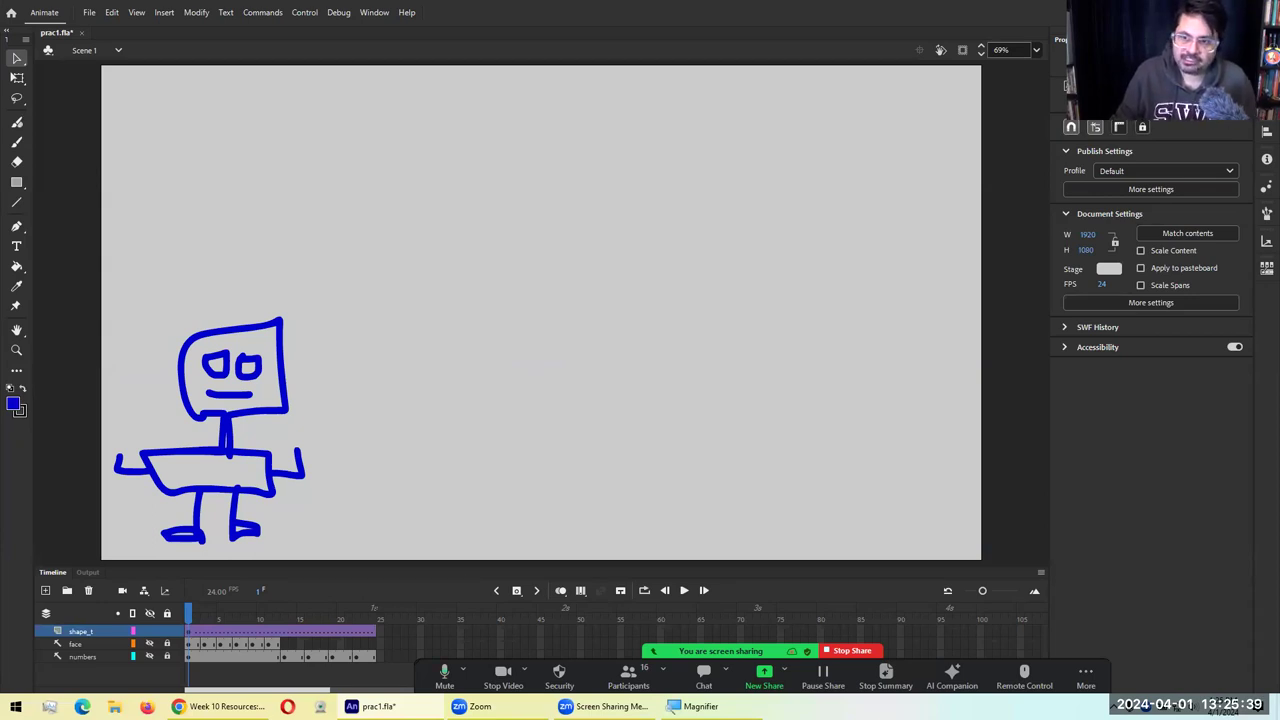
# Show the library, try placing four instances of the Tween 1 symbol on the stage, and undo the placements
pyautogui.hotkey('ctrl', 'l')
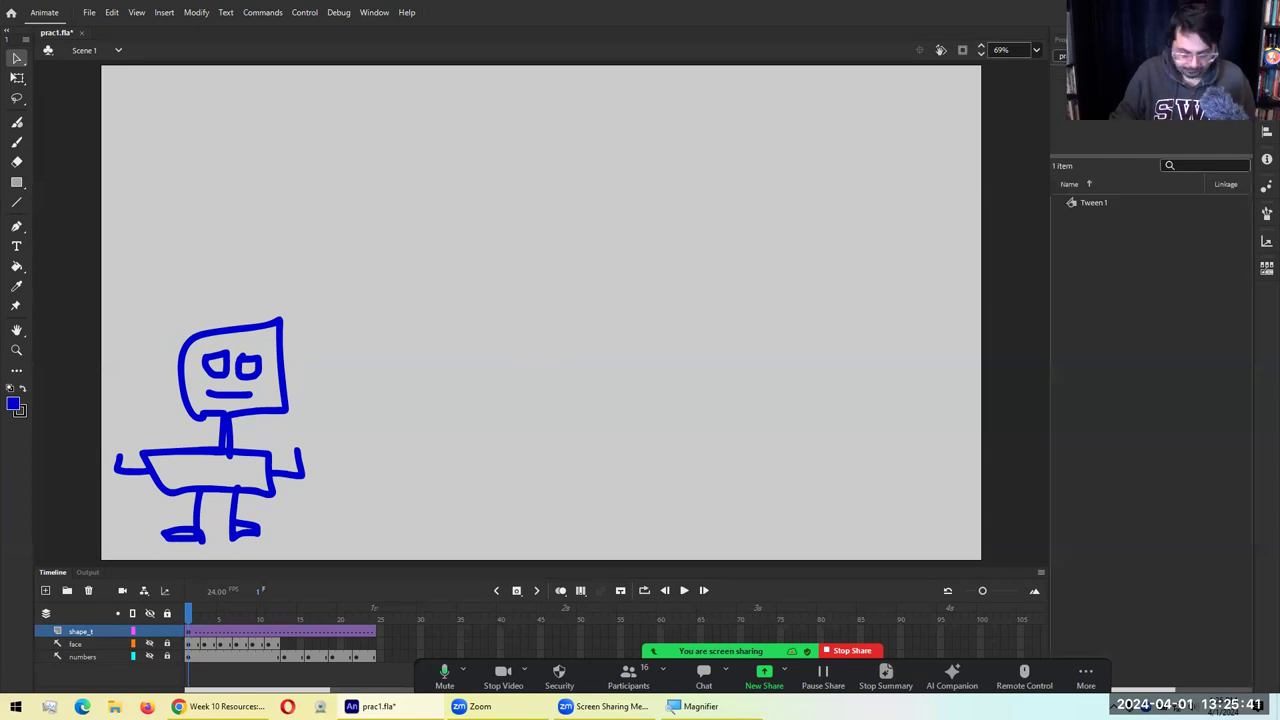
pyautogui.click(1077, 205)
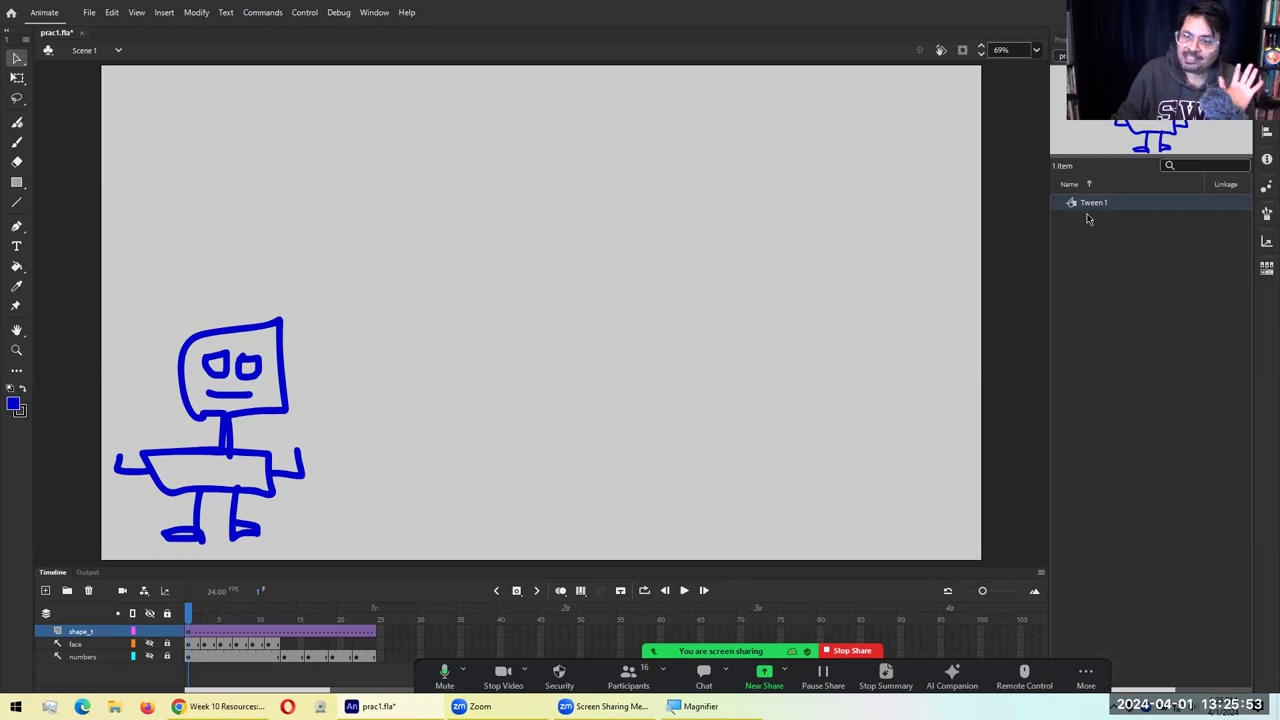
pyautogui.moveTo(1090, 208); pyautogui.dragTo(645, 257)
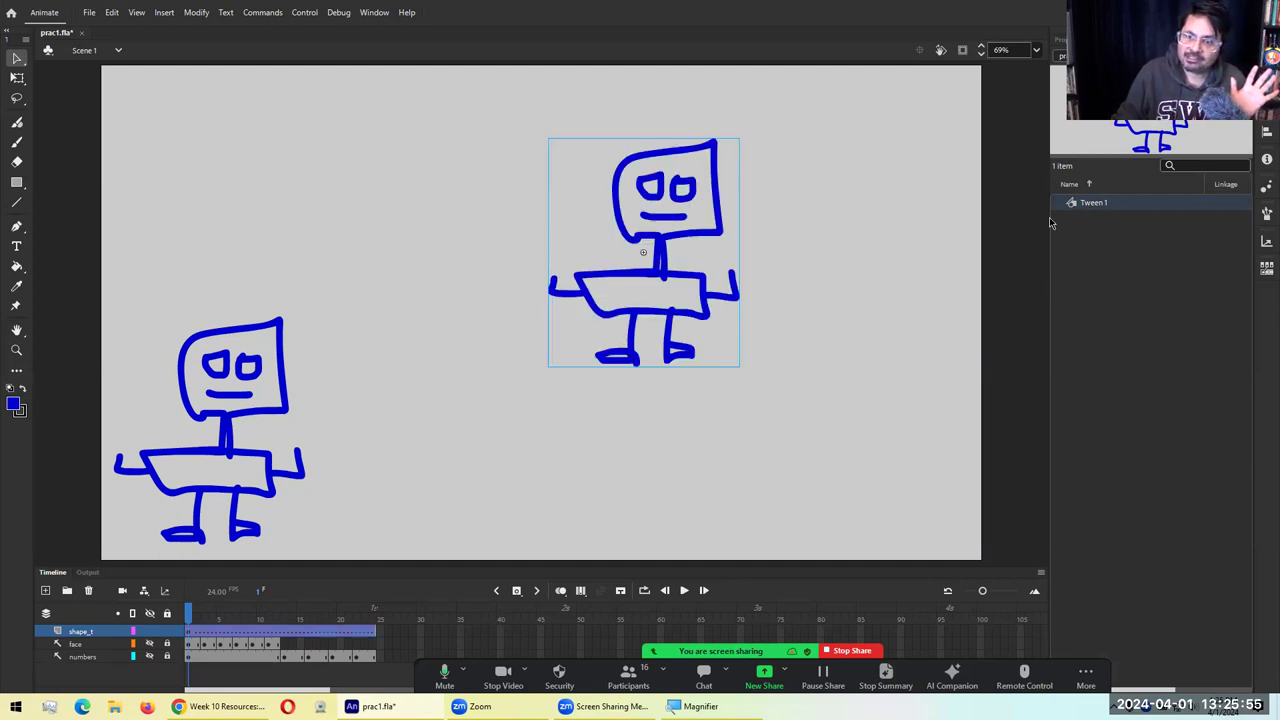
pyautogui.moveTo(851, 357); pyautogui.dragTo(849, 357)
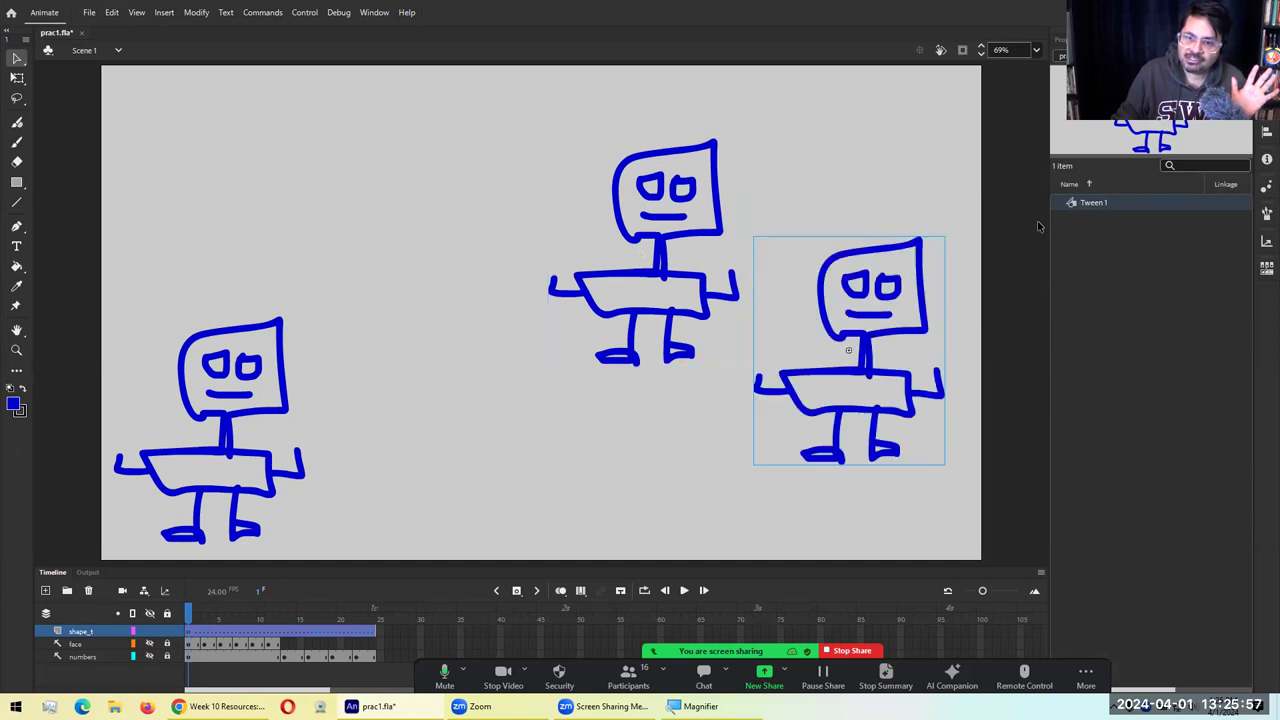
pyautogui.moveTo(1086, 208); pyautogui.dragTo(388, 181)
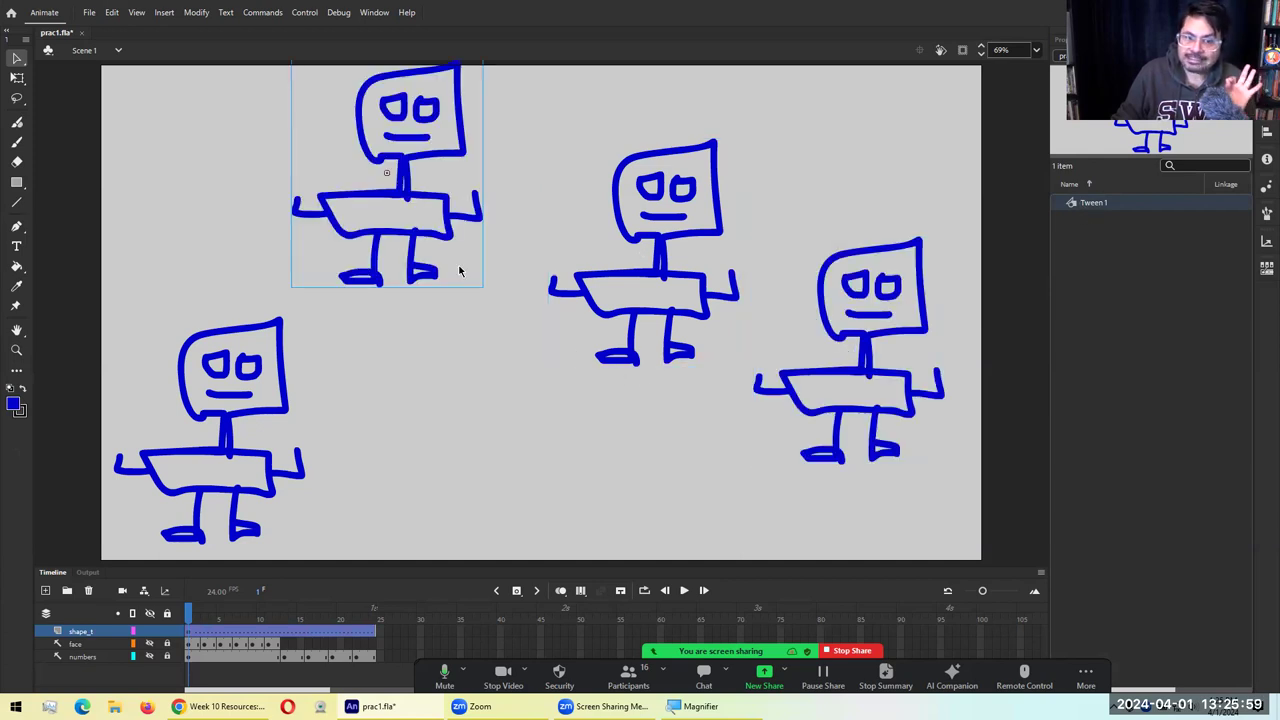
pyautogui.moveTo(1083, 203); pyautogui.dragTo(514, 417)
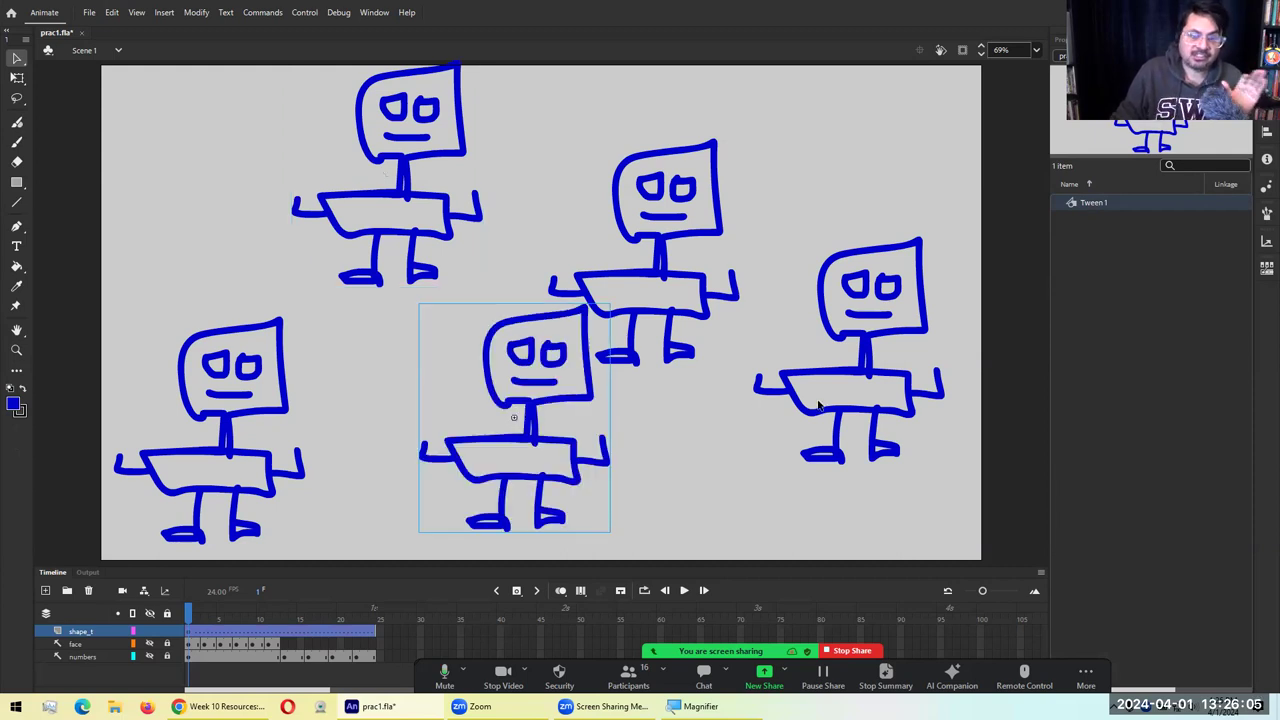
pyautogui.hotkey('ctrl', 'z')
pyautogui.hotkey('ctrl', 'z')
pyautogui.hotkey('ctrl', 'z')
pyautogui.hotkey('ctrl', 'z')
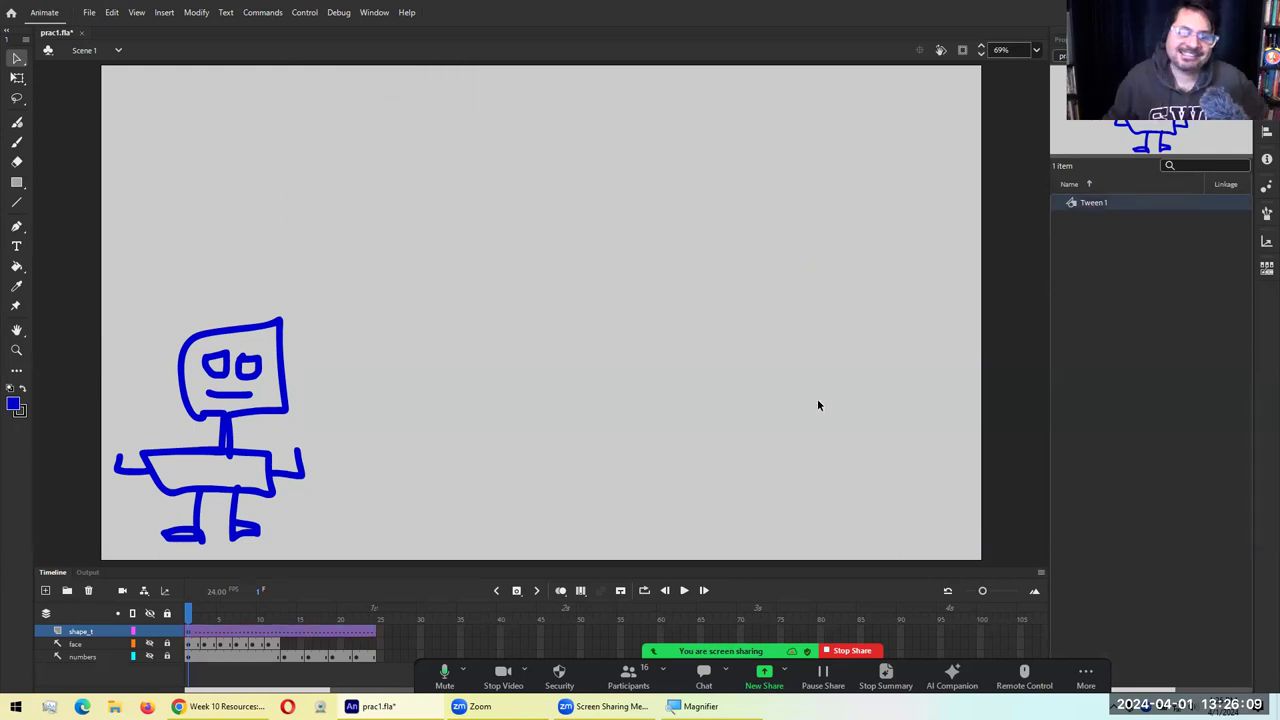
# Switch from the library back to the properties and select the robot symbol on the stage
pyautogui.click(1080, 296)
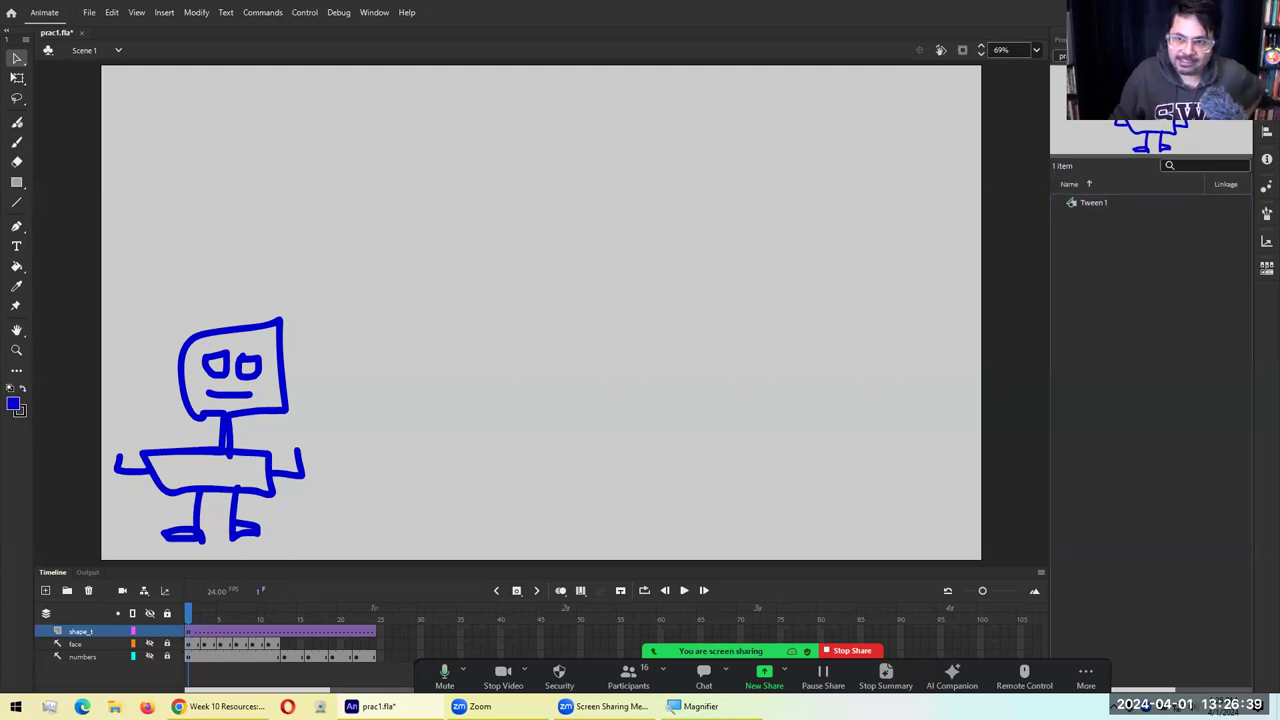
pyautogui.click(1060, 40)
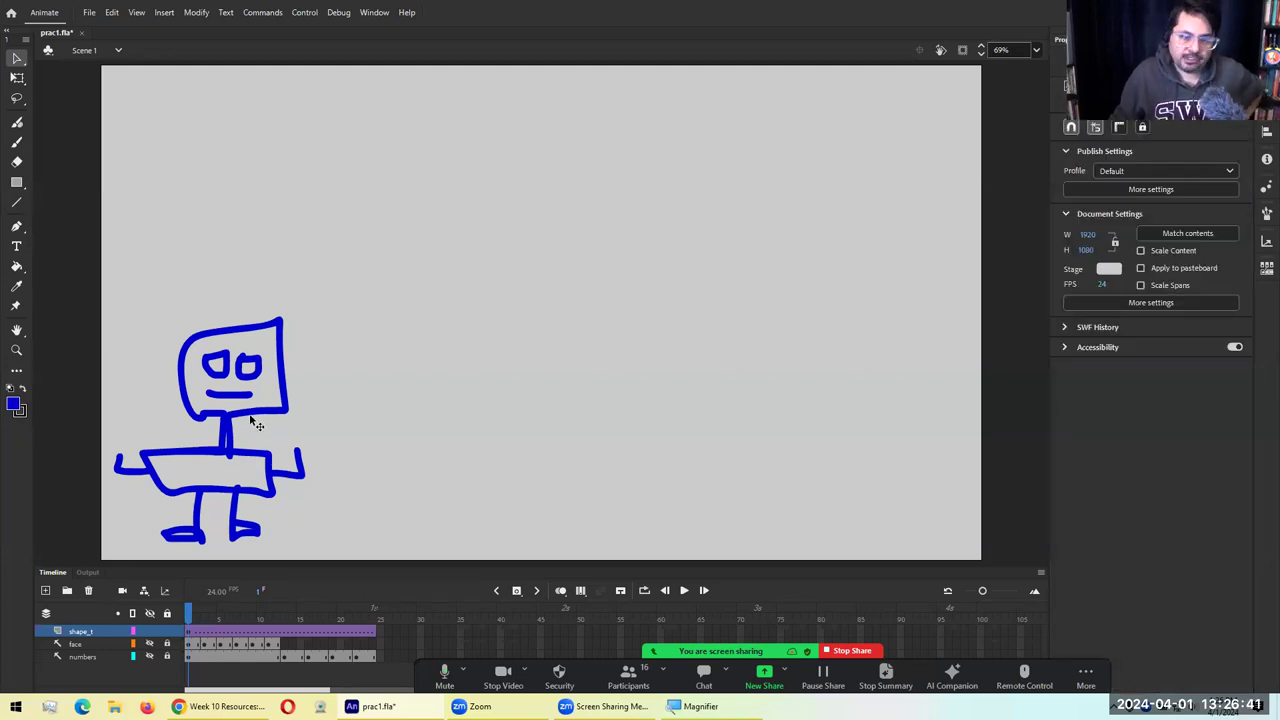
pyautogui.moveTo(254, 425)
pyautogui.mouseDown()
pyautogui.moveTo(337, 343)
pyautogui.moveTo(270, 355)
pyautogui.moveTo(239, 423)
pyautogui.mouseUp()
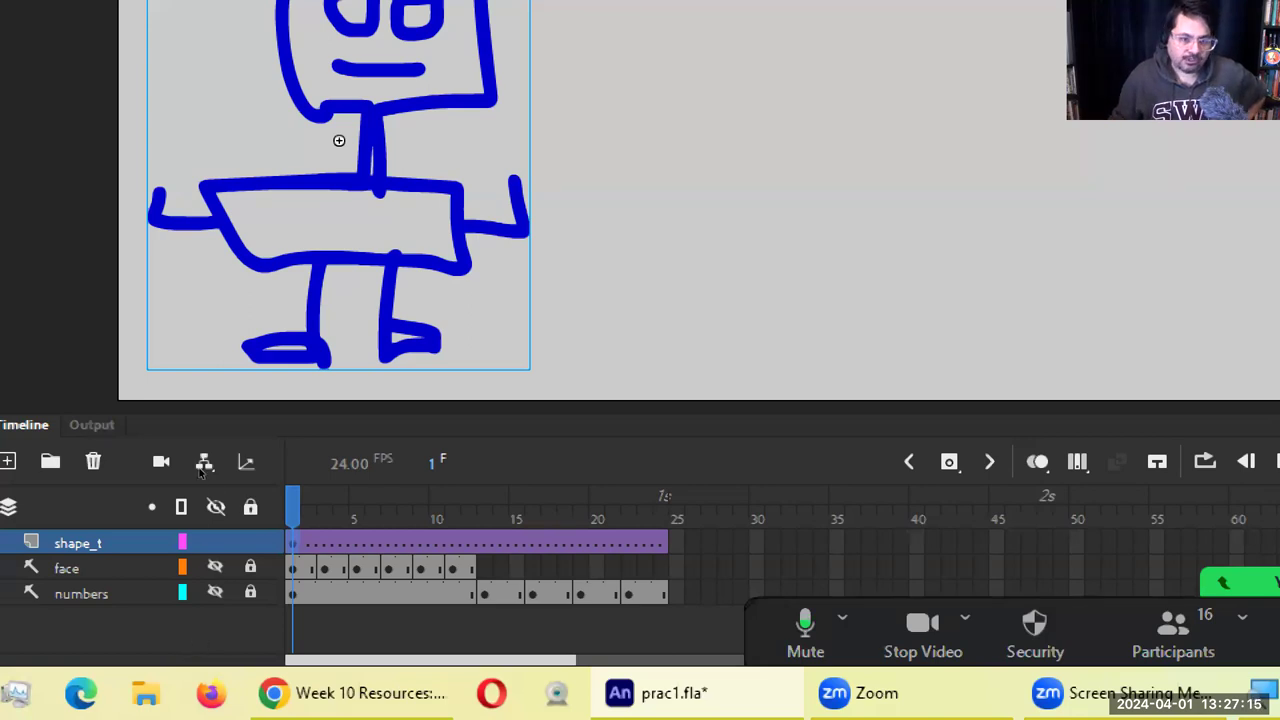
# Undo and redo the last change to the robot symbol and play the tween up to frame 24
pyautogui.hotkey('ctrl', 'z')
pyautogui.hotkey('ctrl', 'y')
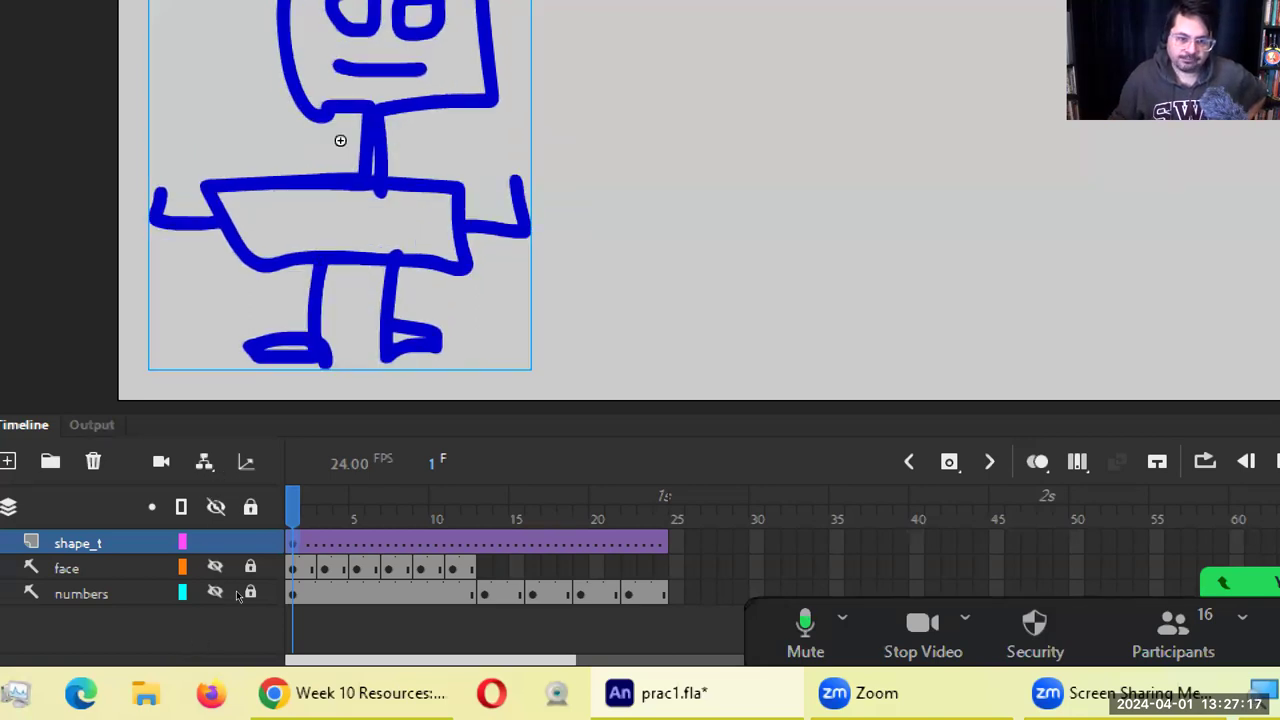
pyautogui.press('Return')
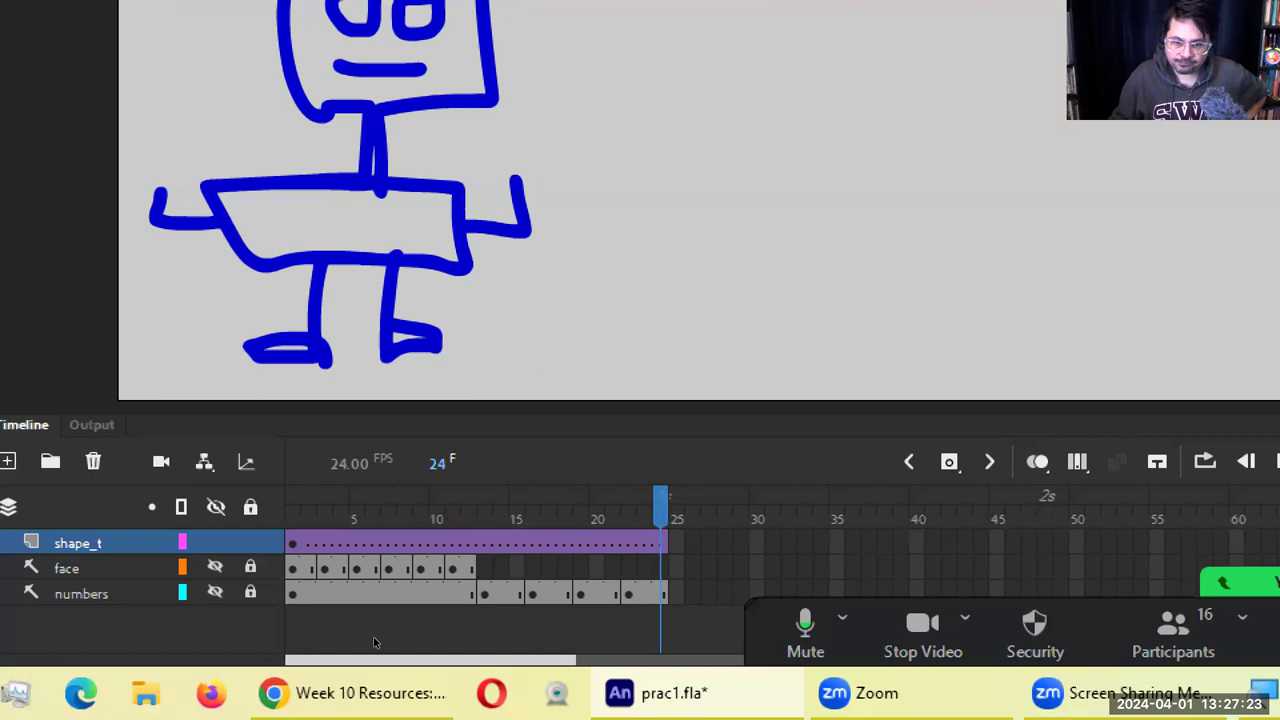
# Try inserting a keyframe at frame 24 of the shape_t tween and undo it
pyautogui.rightClick(461, 530)
pyautogui.press('Up')
pyautogui.press('Up')
pyautogui.press('Up')
pyautogui.press('Up')
pyautogui.press('Up')
pyautogui.press('Up')
pyautogui.press('Up')
pyautogui.press('Up')
pyautogui.press('Up')
pyautogui.press('Up')
pyautogui.press('Up')
pyautogui.press('Up')
pyautogui.press('Up')
pyautogui.press('Up')
pyautogui.press('Up')
pyautogui.press('Up')
pyautogui.press('Up')
pyautogui.press('Up')
pyautogui.press('Up')
pyautogui.press('Up')
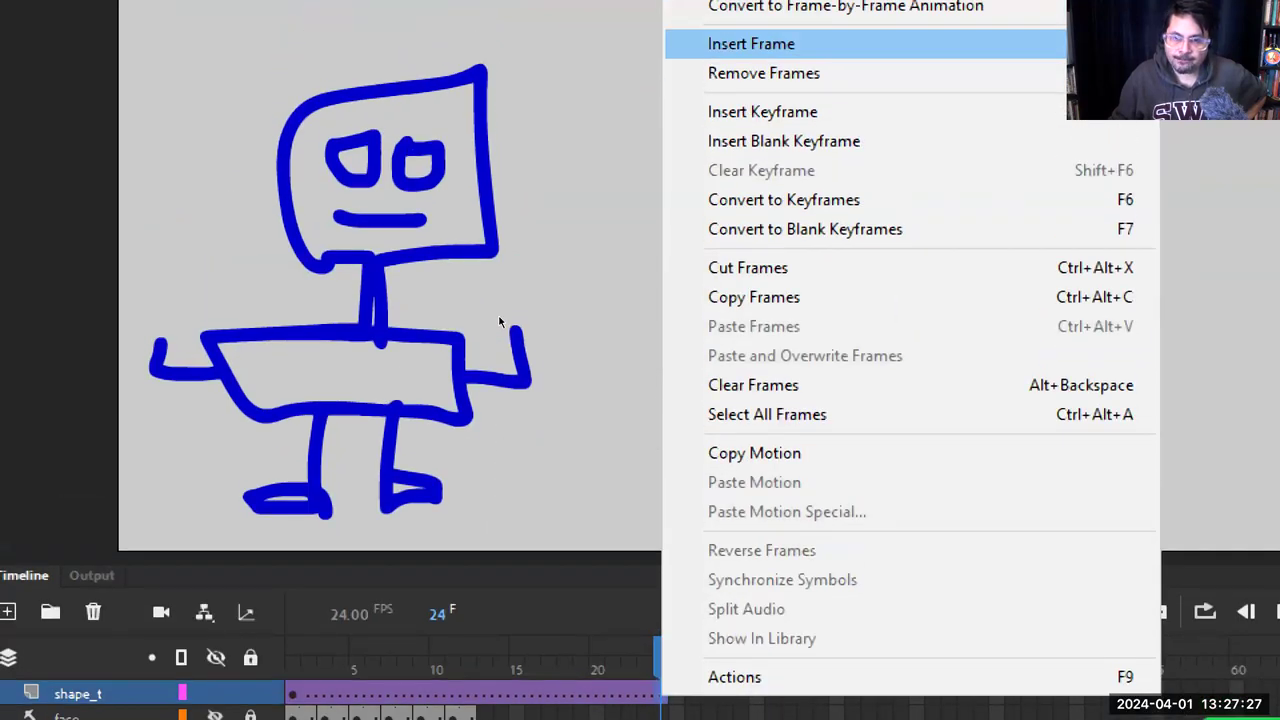
pyautogui.press('Down')
pyautogui.press('Down')
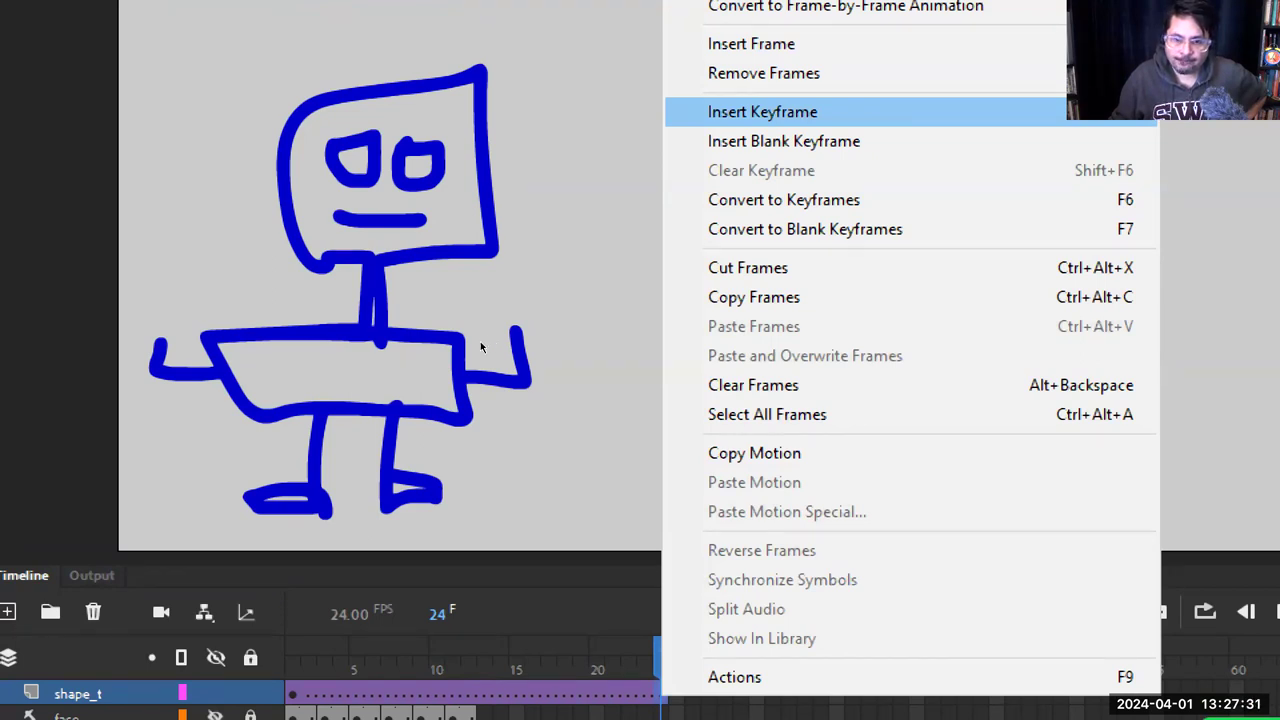
pyautogui.press('Return')
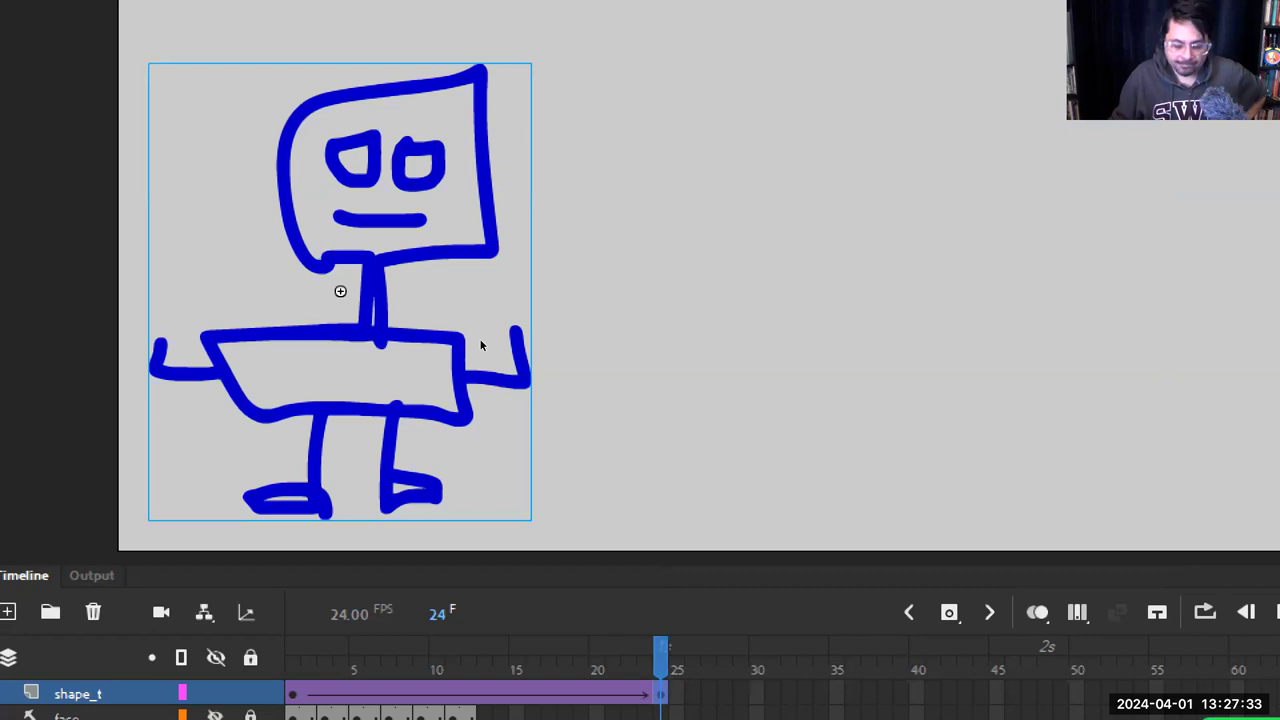
pyautogui.click(480, 345)
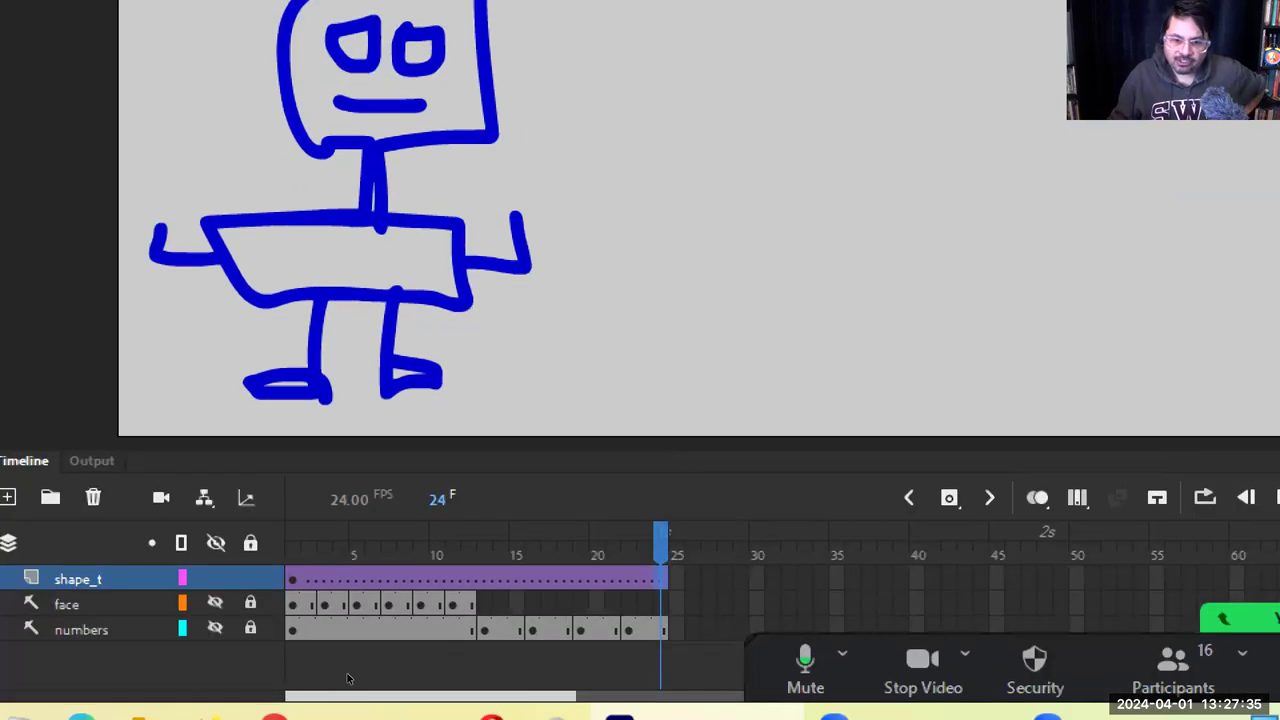
# Insert the keyframe at frame 24 of the shape_t tween again
pyautogui.rightClick(662, 578)
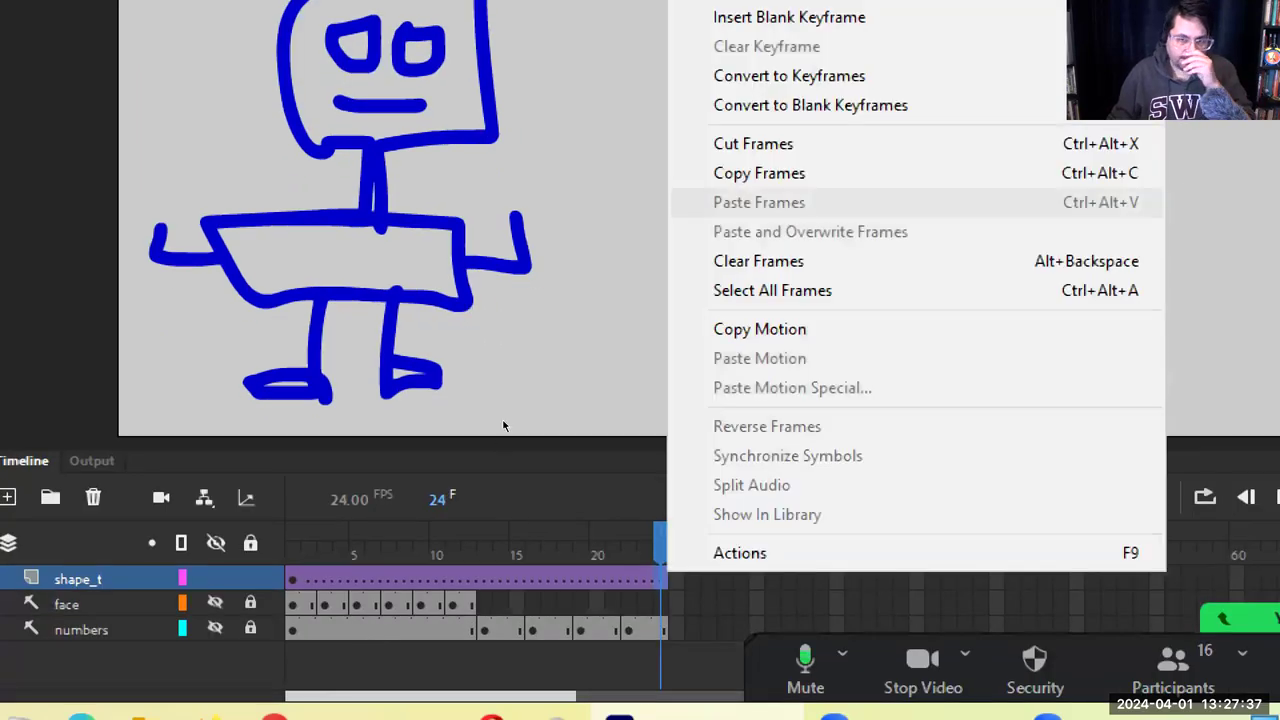
pyautogui.press('Down')
pyautogui.press('Down')
pyautogui.press('Up')
pyautogui.press('Up')
pyautogui.press('Up')
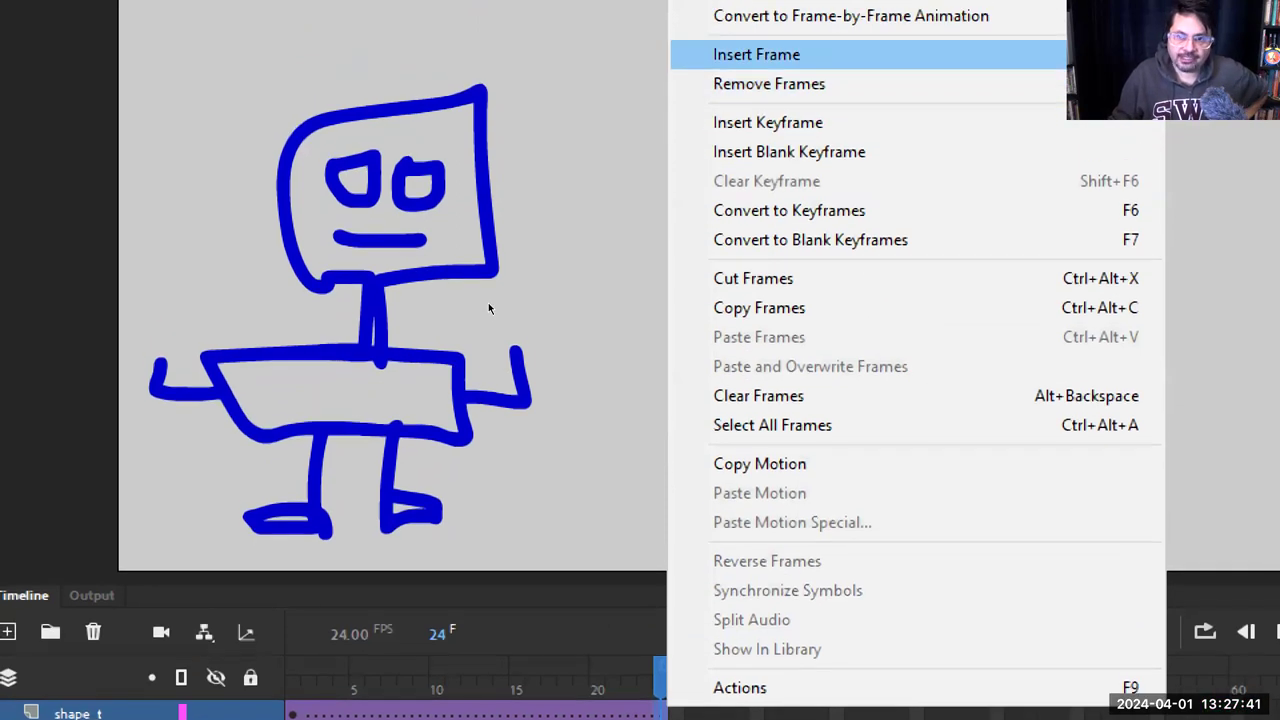
pyautogui.press('Down')
pyautogui.press('Down')
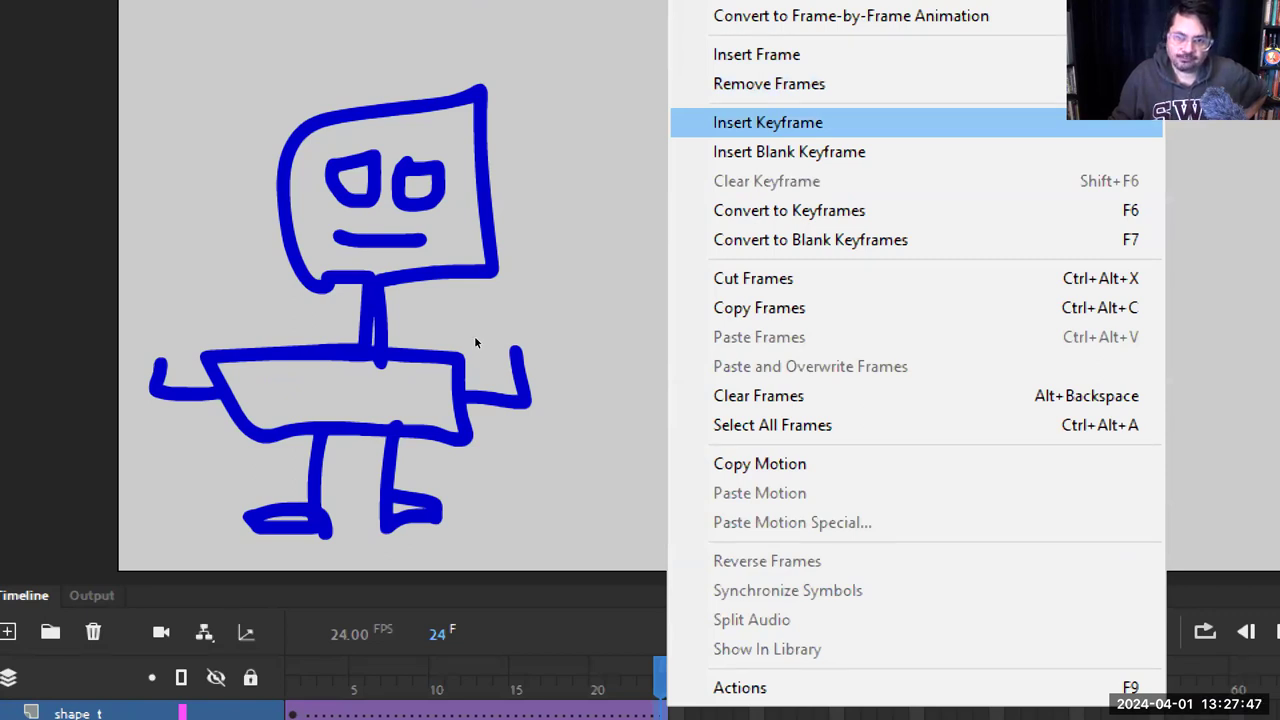
pyautogui.press('Return')
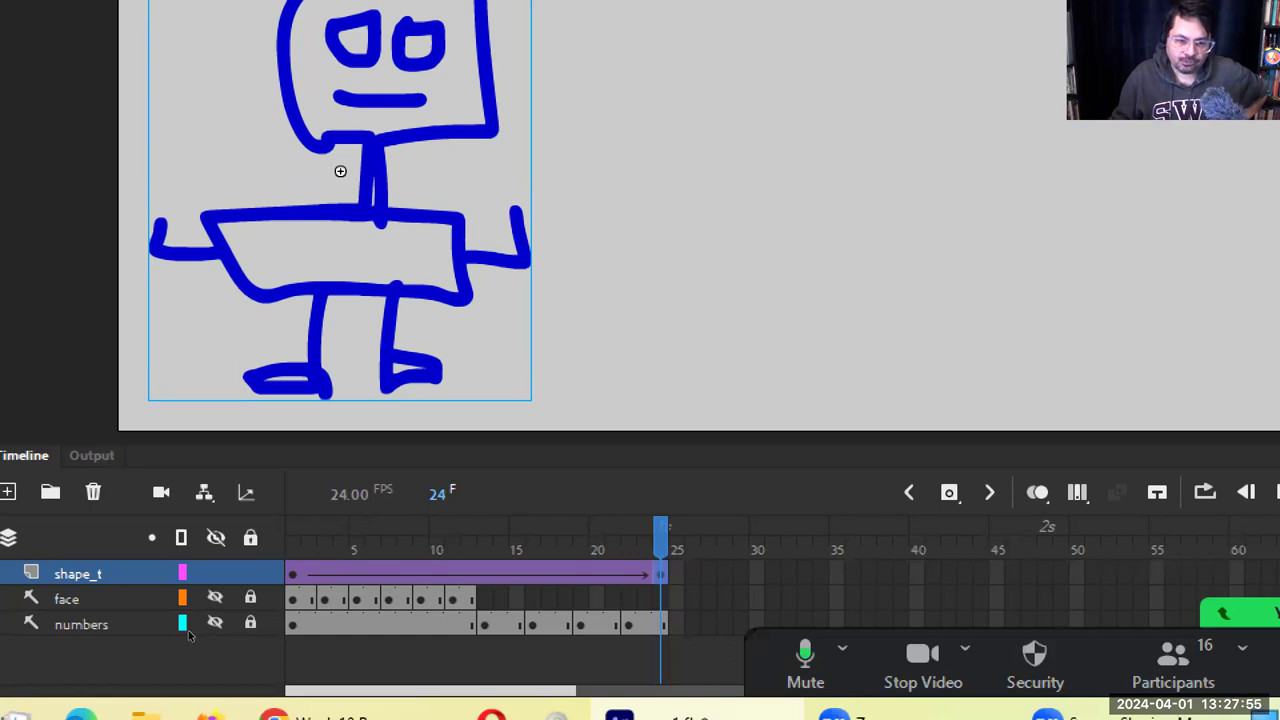
# Play the shape_t tween and compare the robot at frames 1 and 24
pyautogui.press('Home')
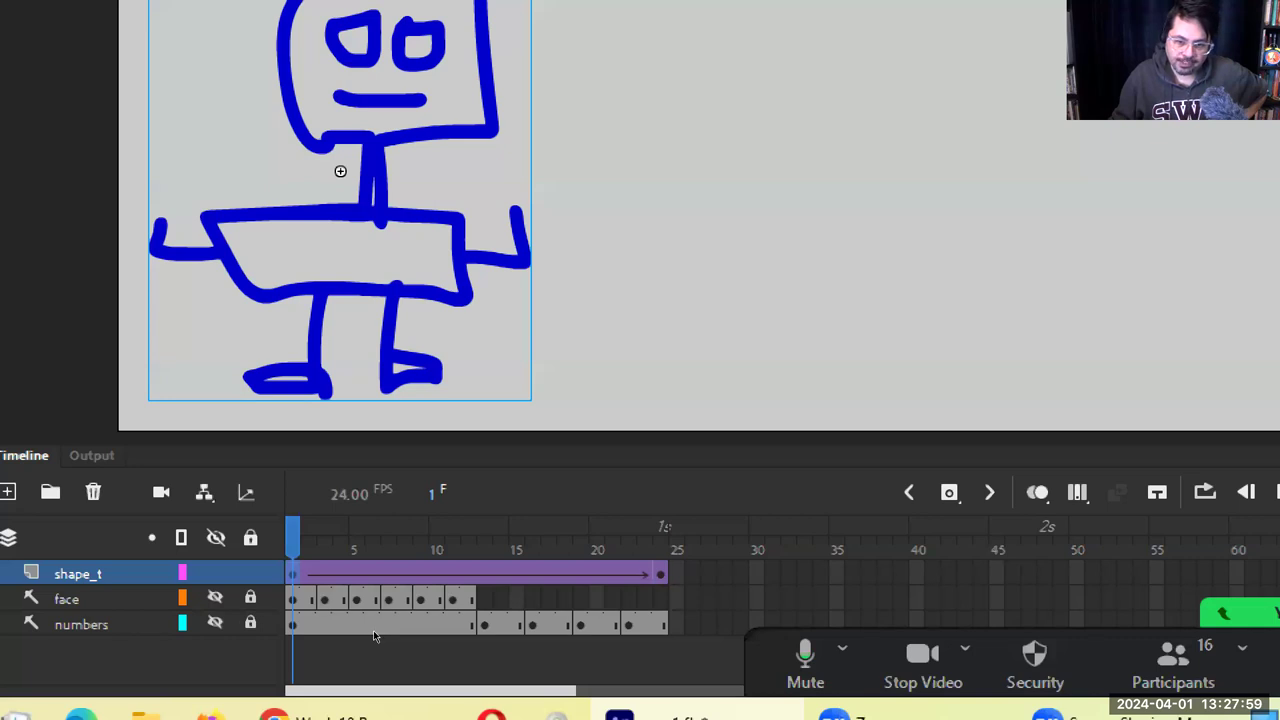
pyautogui.press('End')
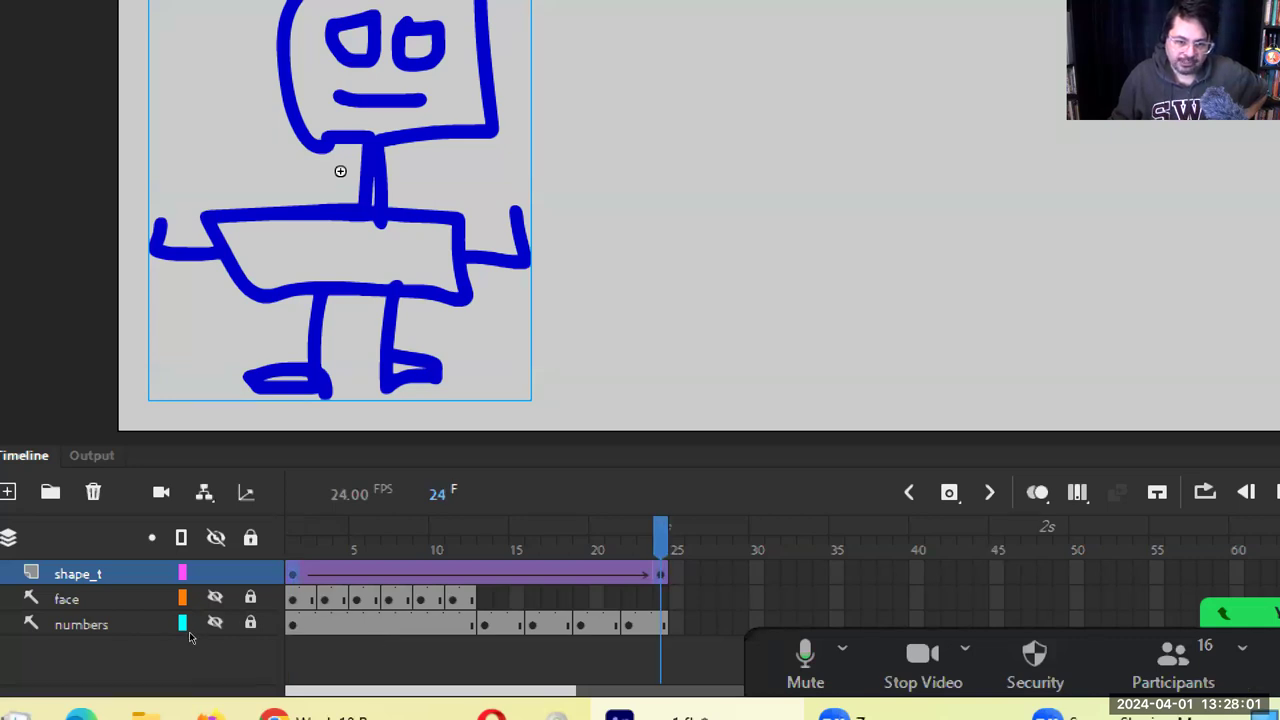
pyautogui.press('Home')
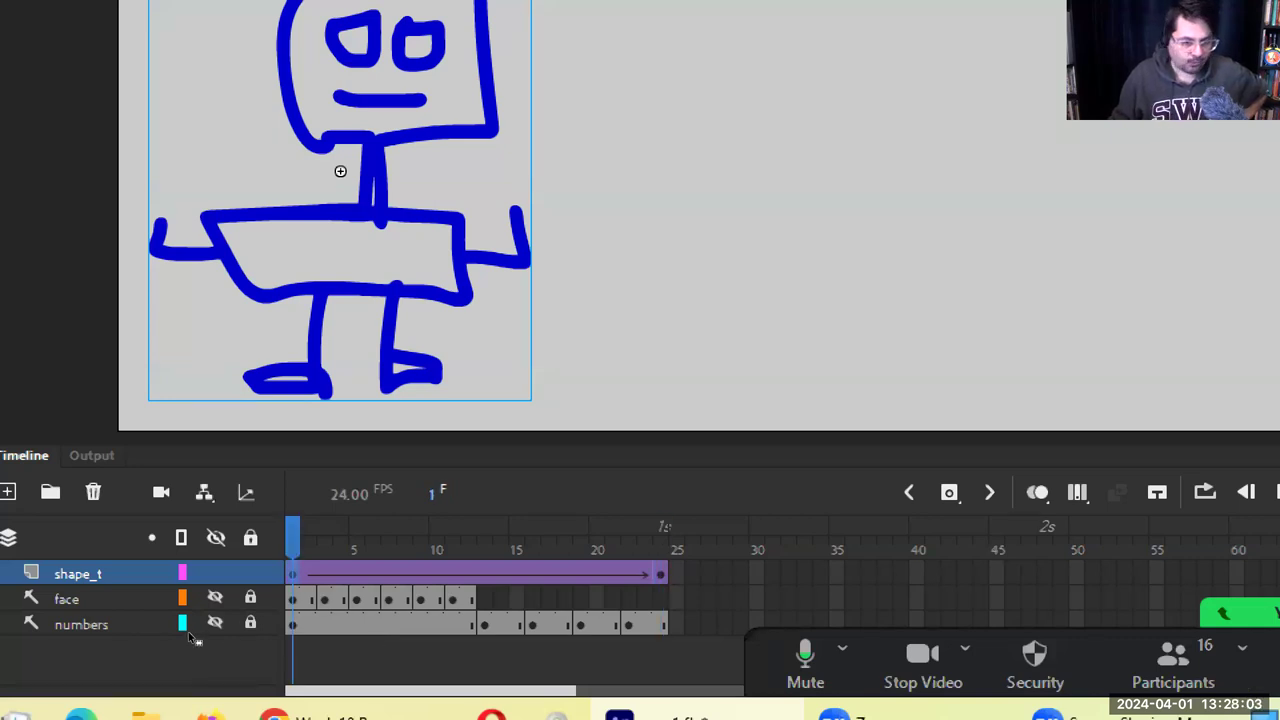
pyautogui.press('Return')
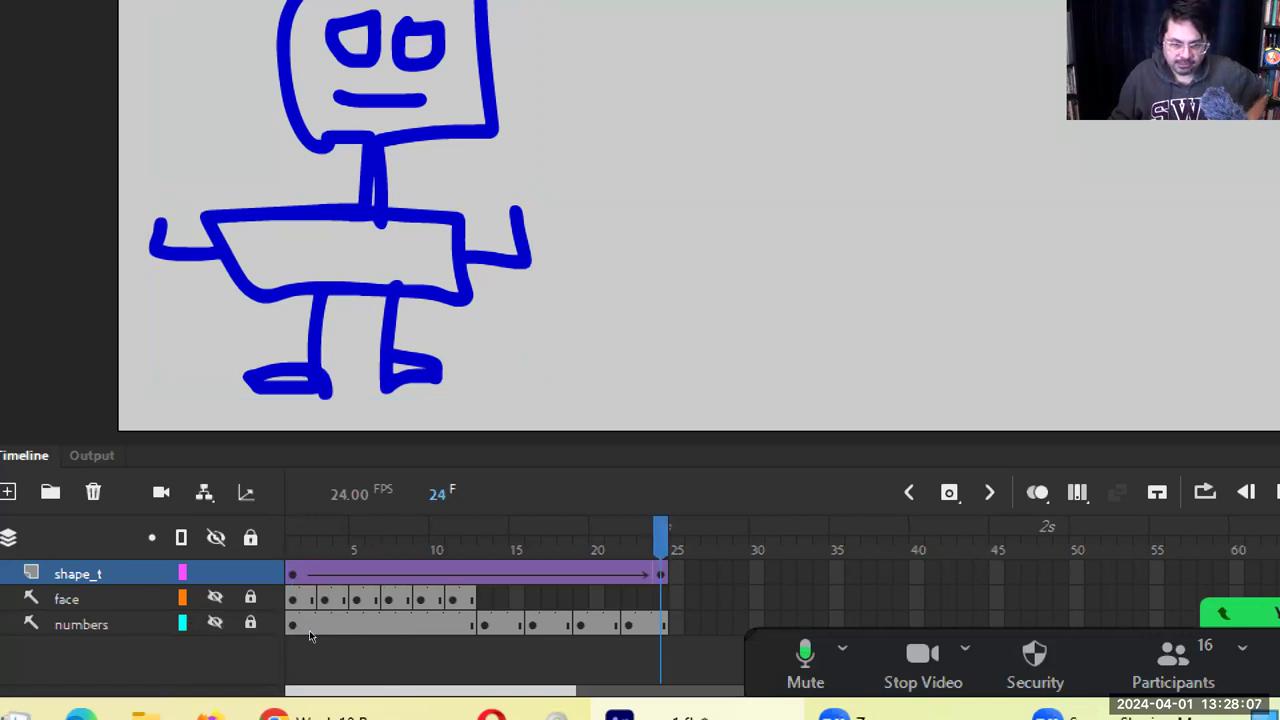
pyautogui.press('Return')
pyautogui.hotkey('shift', ',')
pyautogui.hotkey('shift', '.')
pyautogui.hotkey('shift', ',')
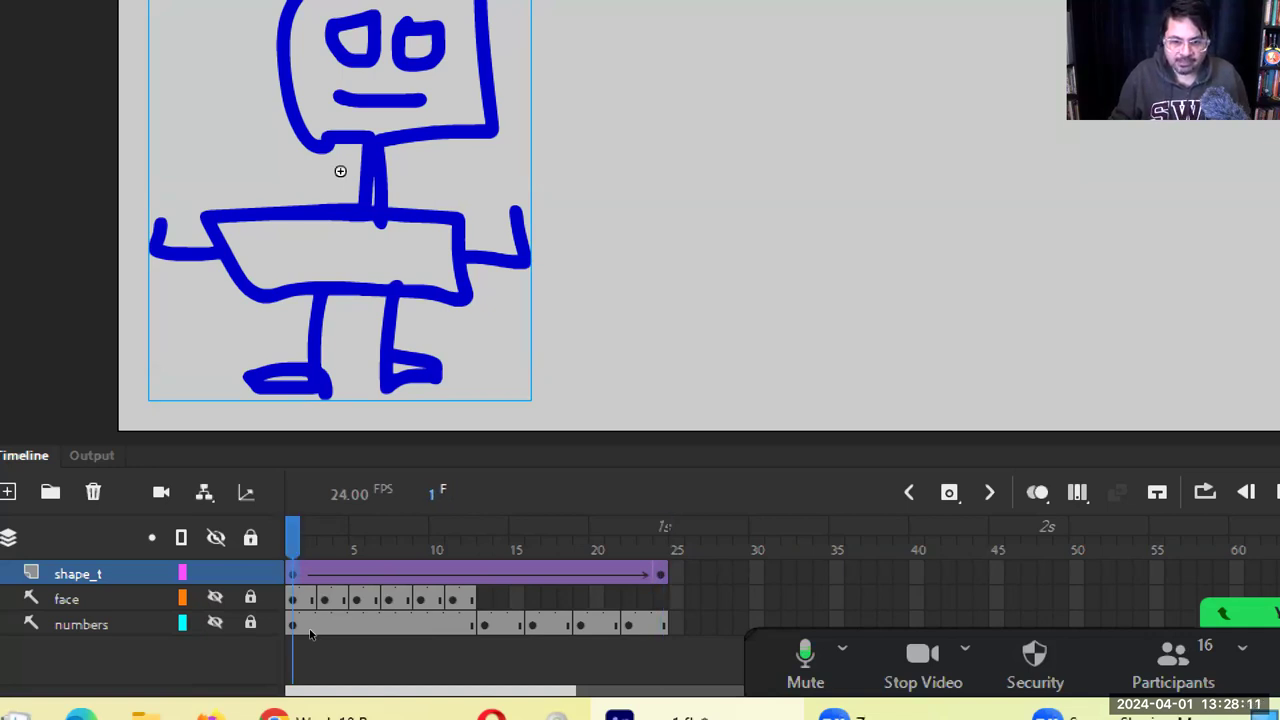
pyautogui.hotkey('shift', '.')
pyautogui.press('Escape')
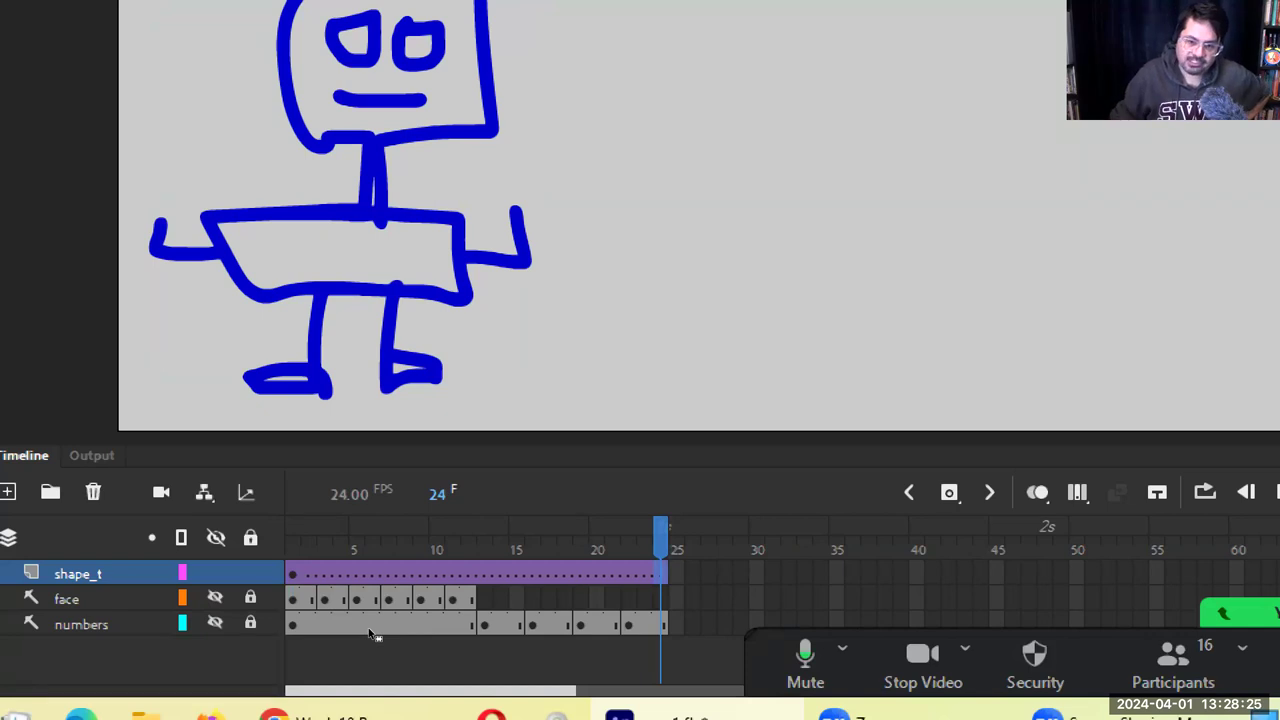
pyautogui.hotkey('alt', 'a')
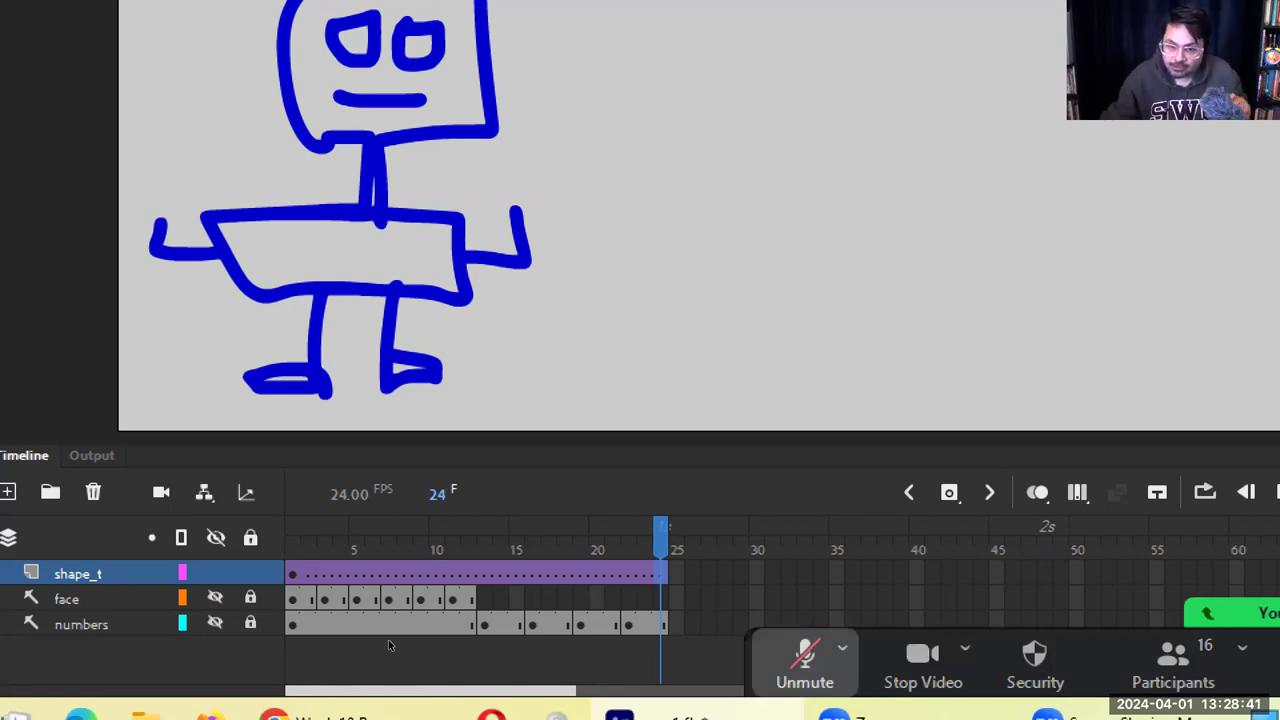
pyautogui.hotkey('alt', 'a')
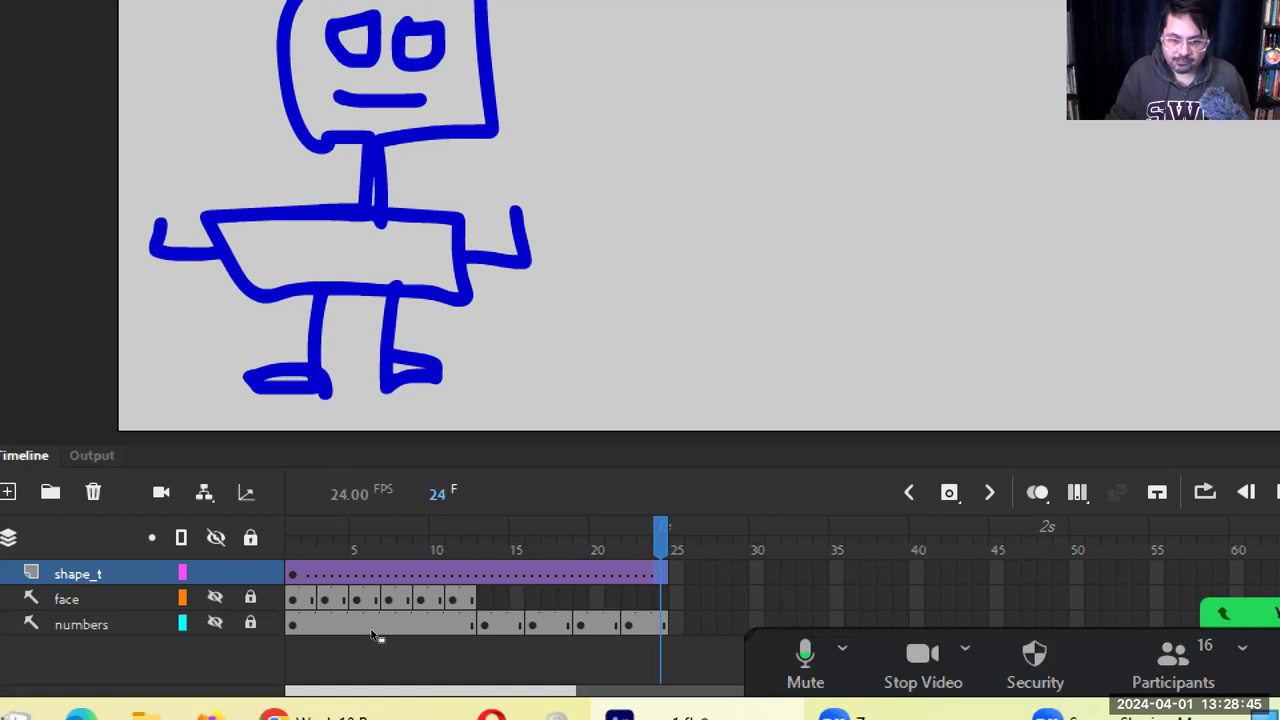
# Insert a keyframe at frame 24 of shape_t and move the robot horizontally to the right side of the stage, about X 1660
pyautogui.rightClick(640, 574)
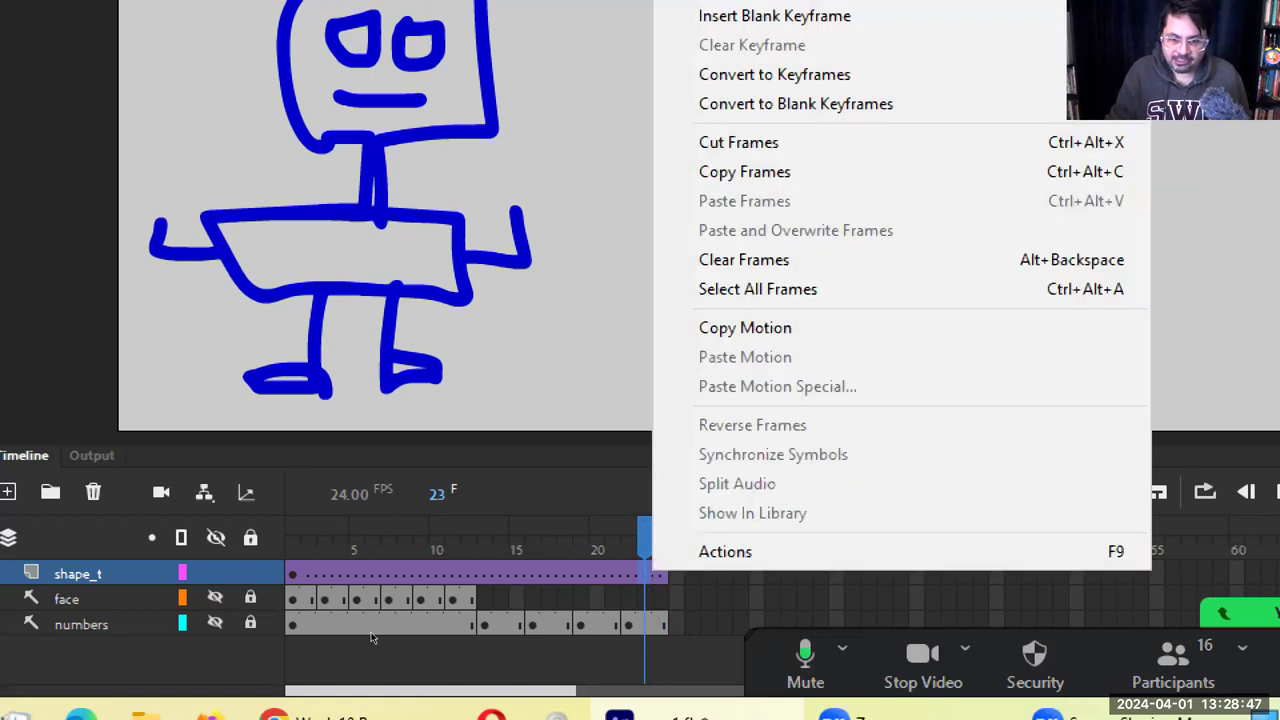
pyautogui.click(662, 574)
pyautogui.rightClick(652, 573)
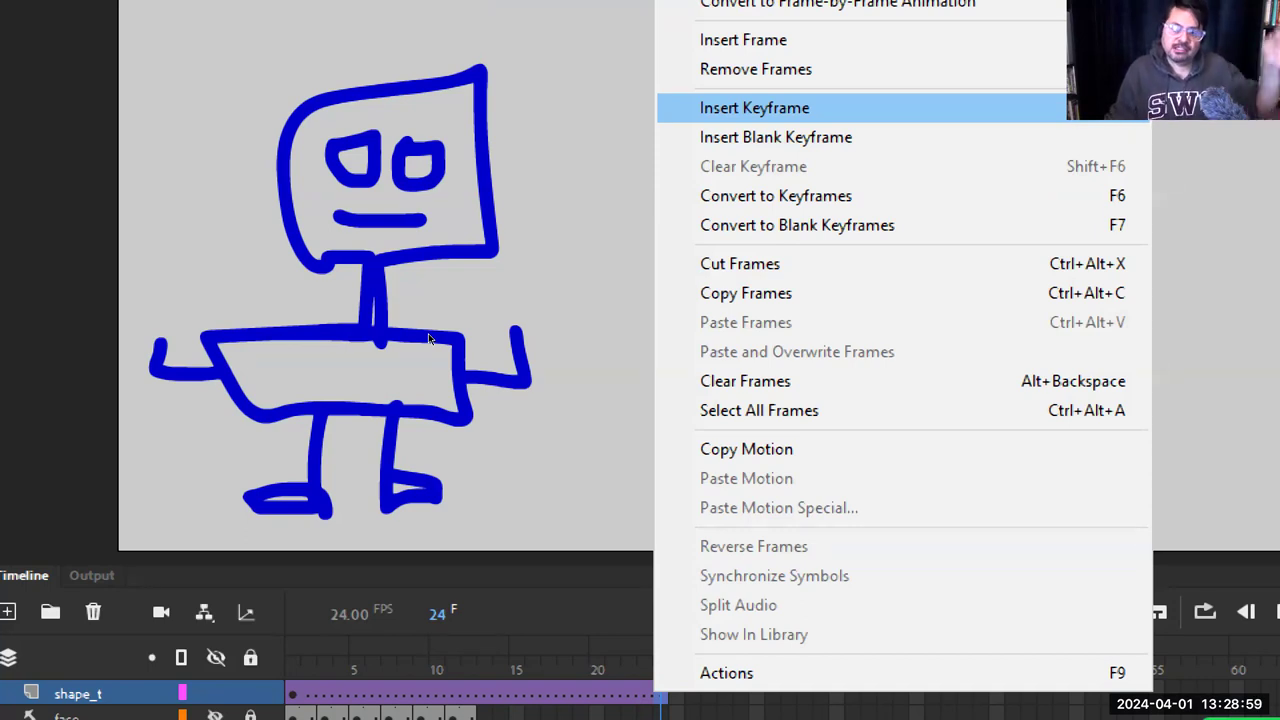
pyautogui.press('Return')
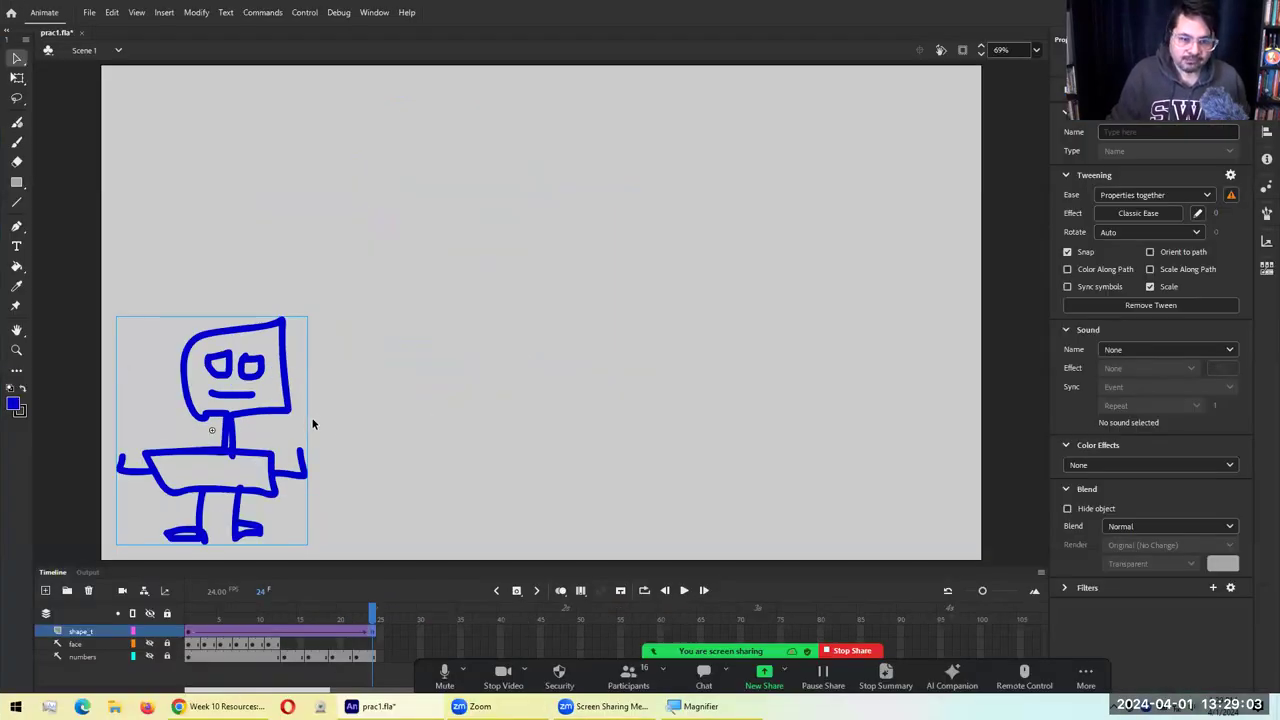
pyautogui.moveTo(300, 413); pyautogui.dragTo(950, 410)
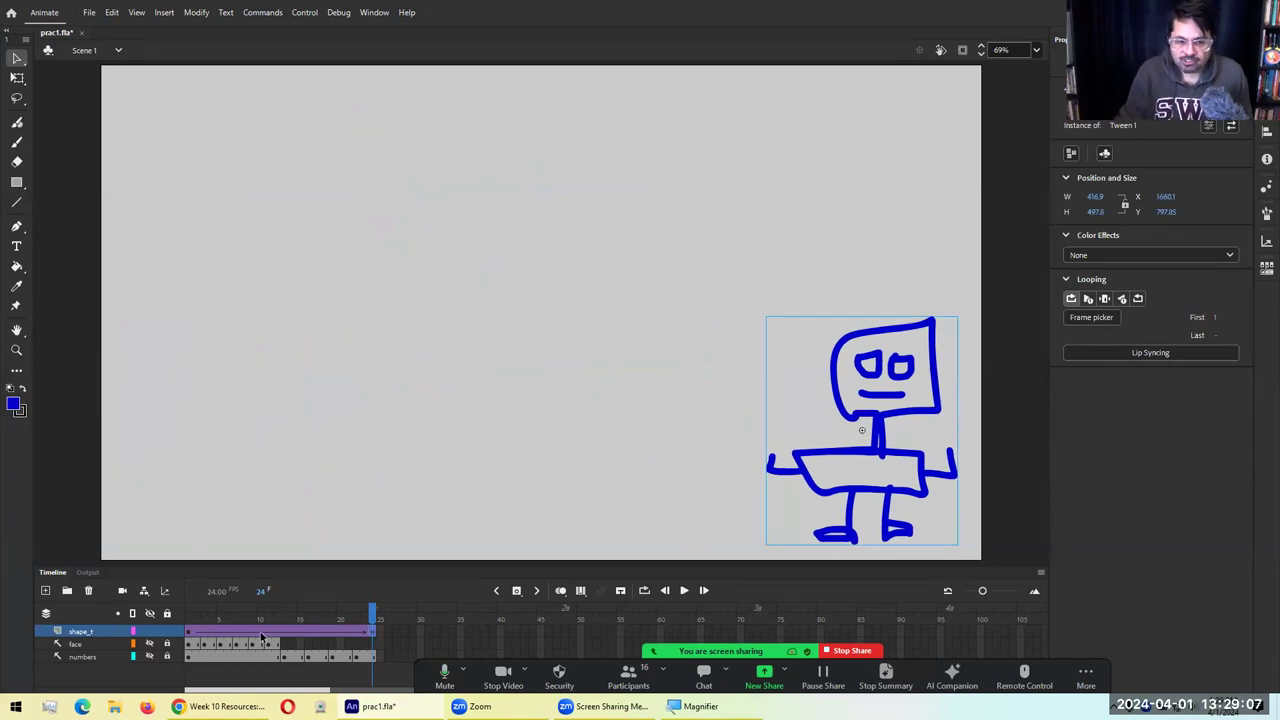
# Check the first and last keyframes of the shape_t tween and play the robot's movement on the timeline
pyautogui.click(190, 636)
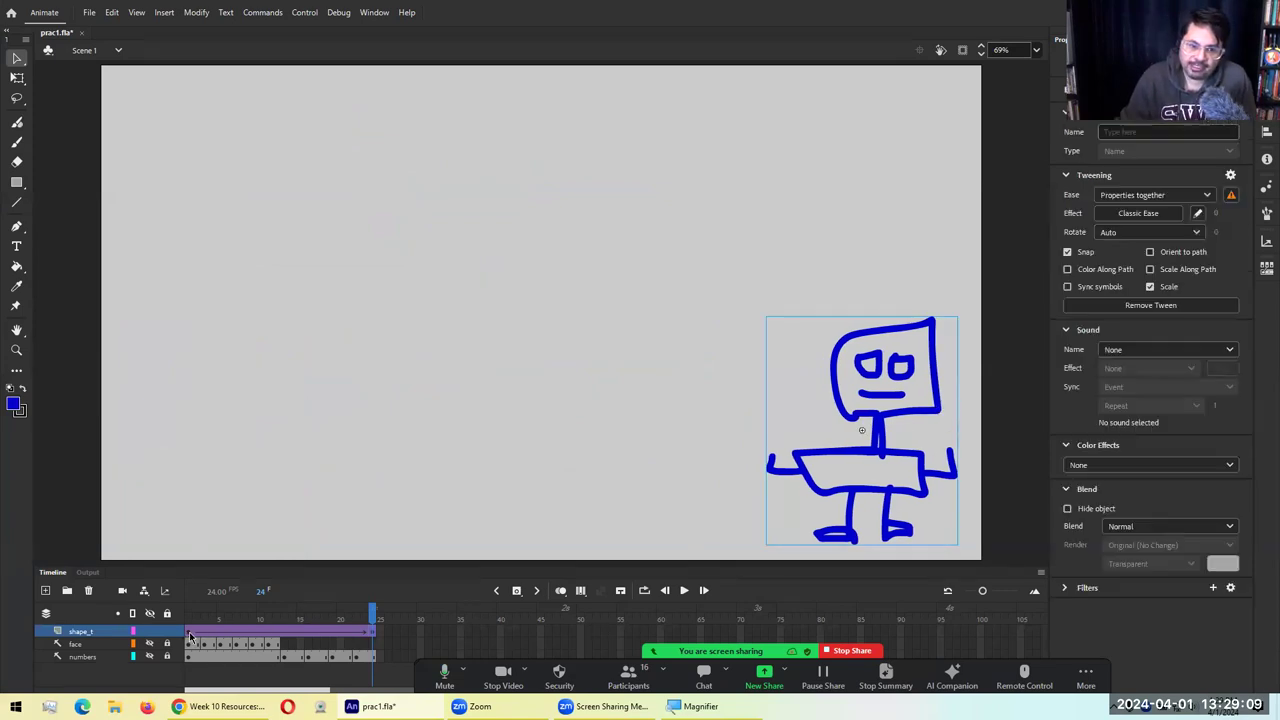
pyautogui.click(371, 633)
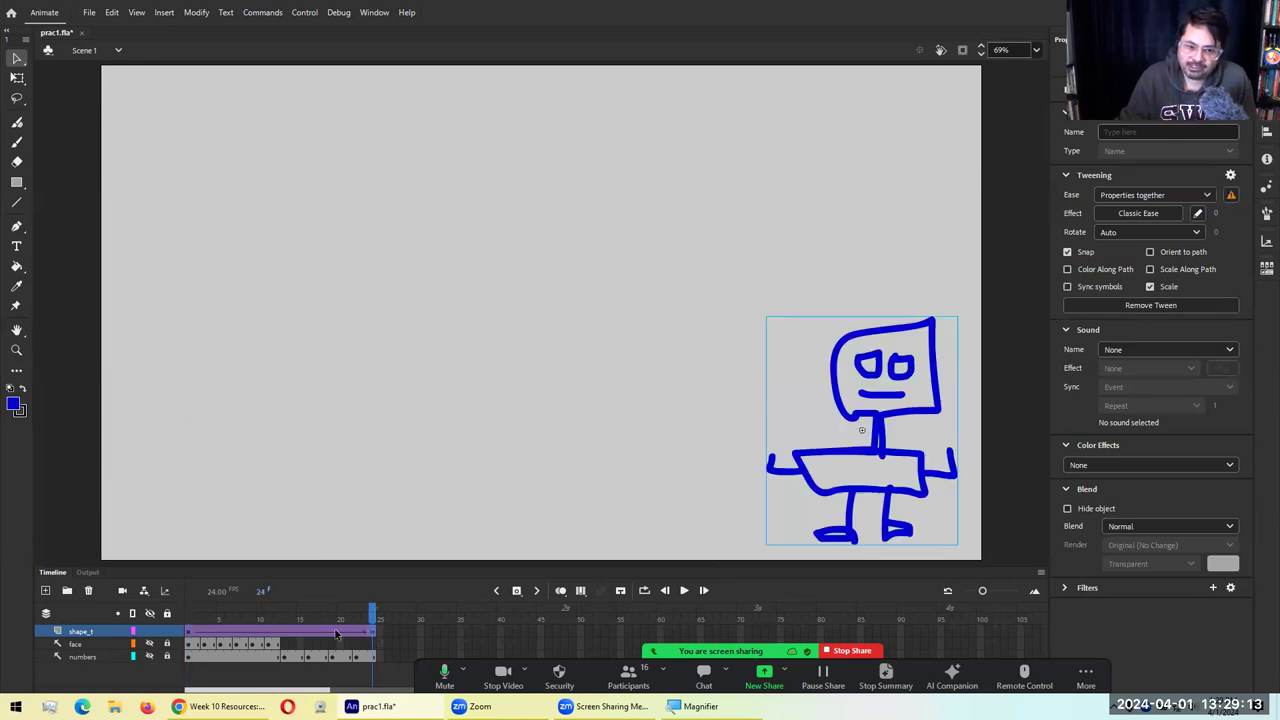
pyautogui.click(681, 593)
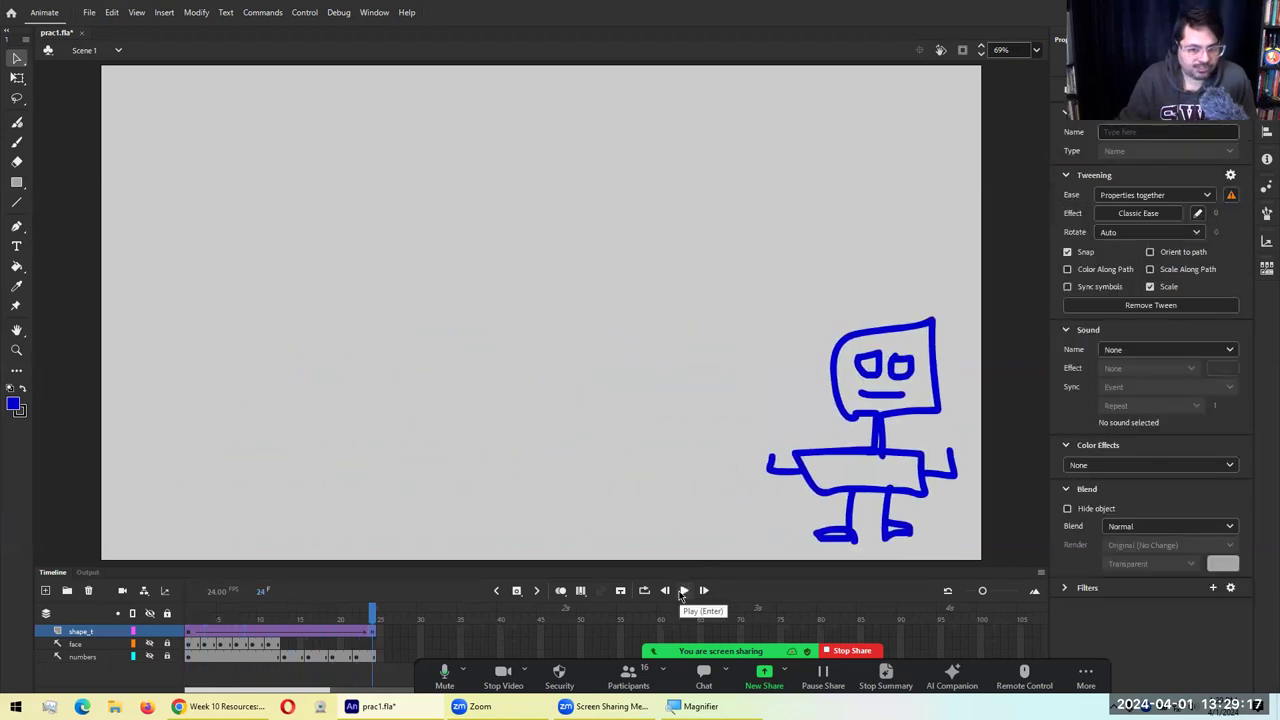
pyautogui.click(681, 593)
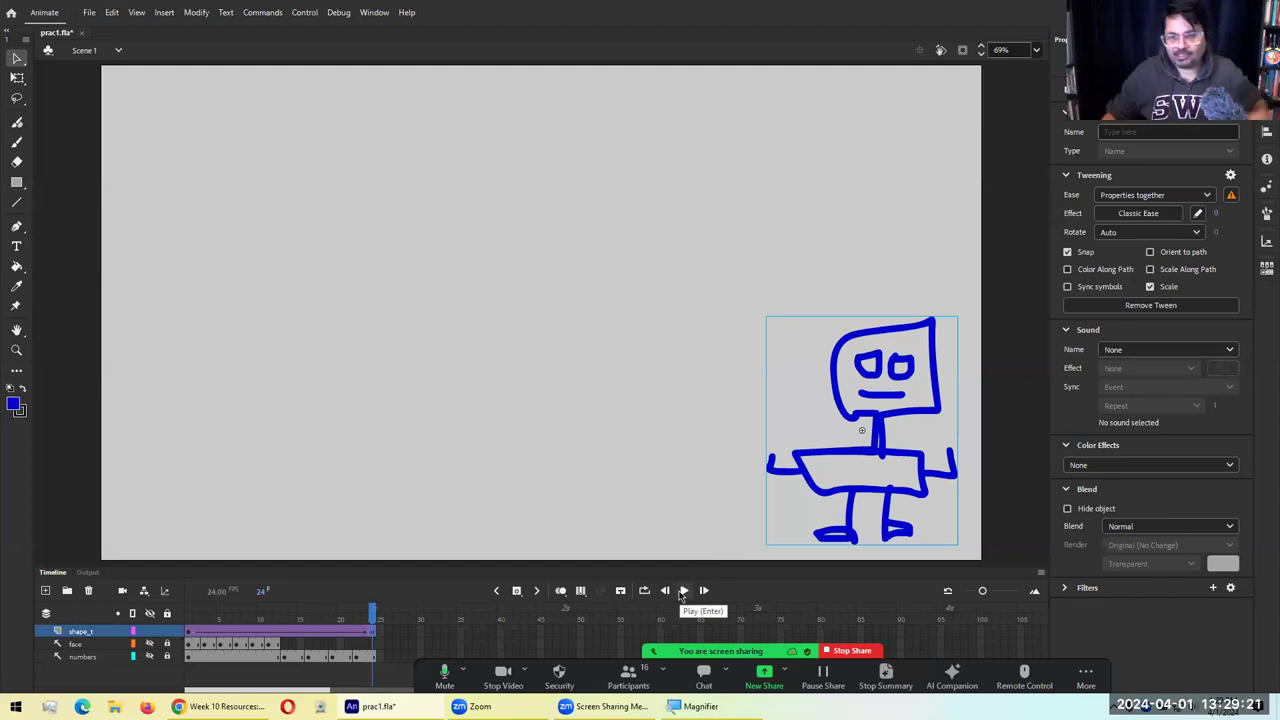
# Test the movie in a separate window, close it, and compare the robot's positions at frames 1 and 24
pyautogui.hotkey('ctrl', 'Return')
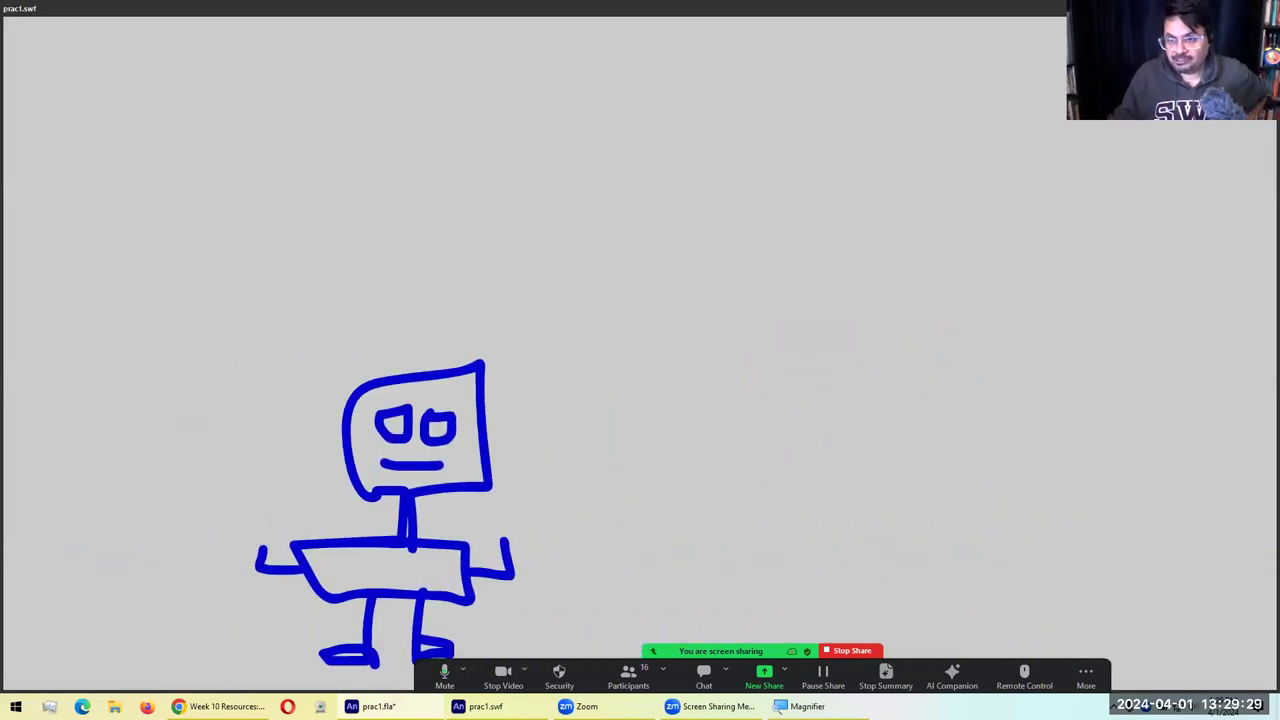
pyautogui.hotkey('ctrl', 'w')
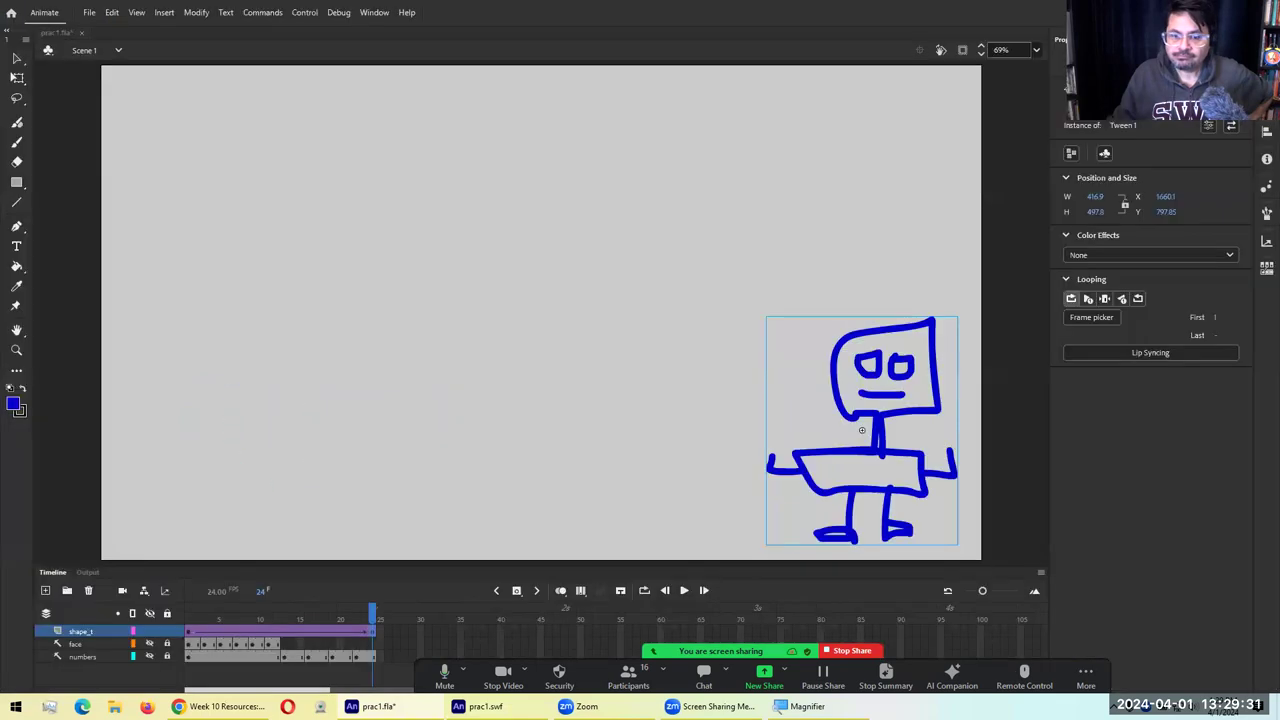
pyautogui.click(189, 621)
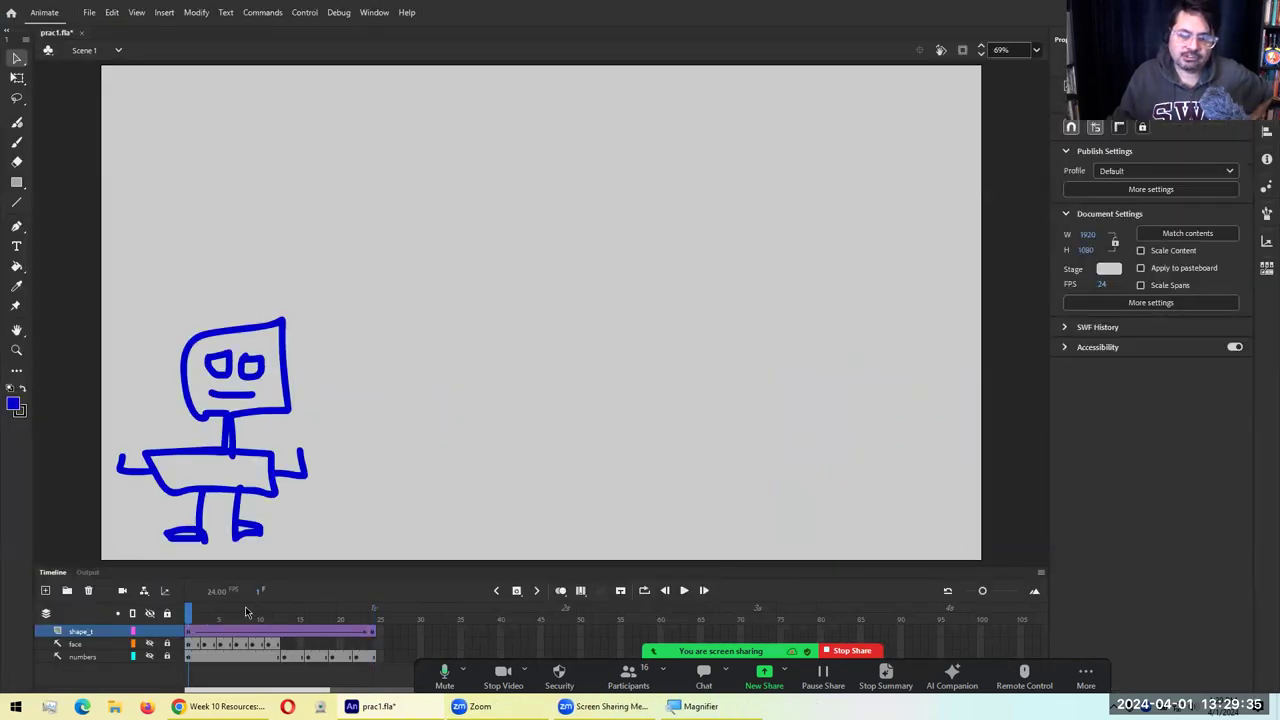
pyautogui.click(372, 621)
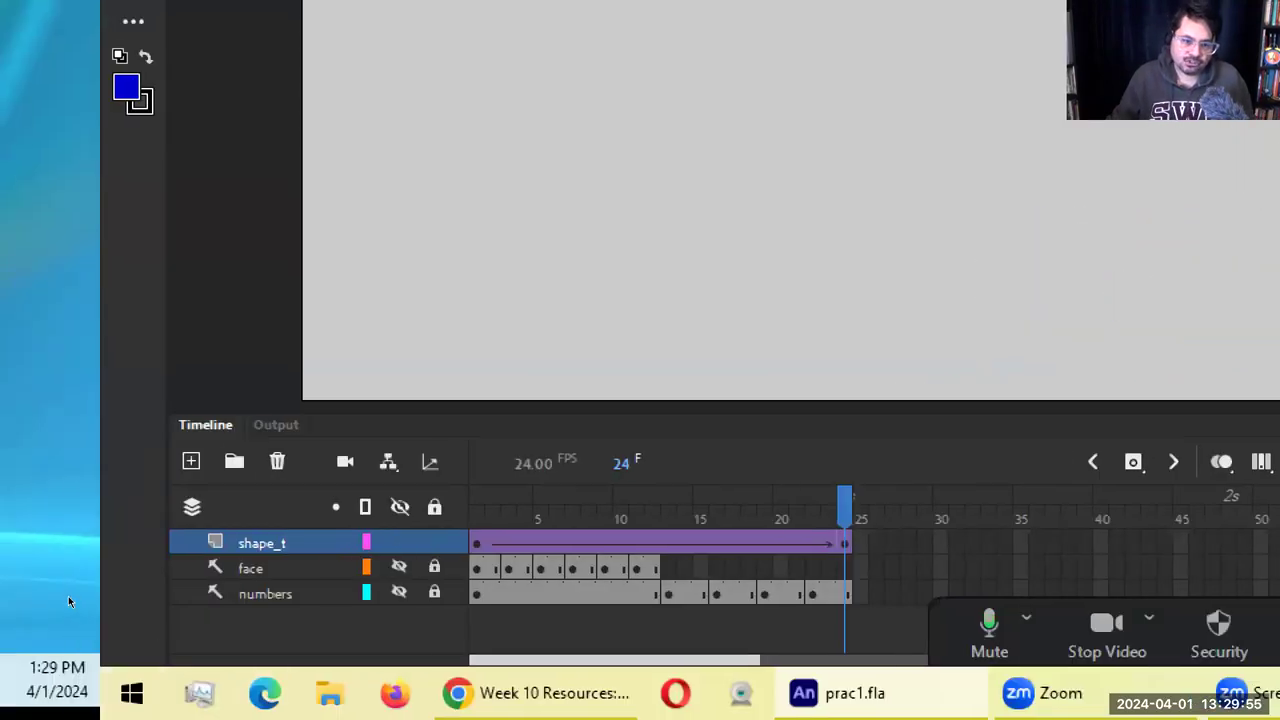
# Add a new layer above shape_t and name it hill
pyautogui.click(191, 461)
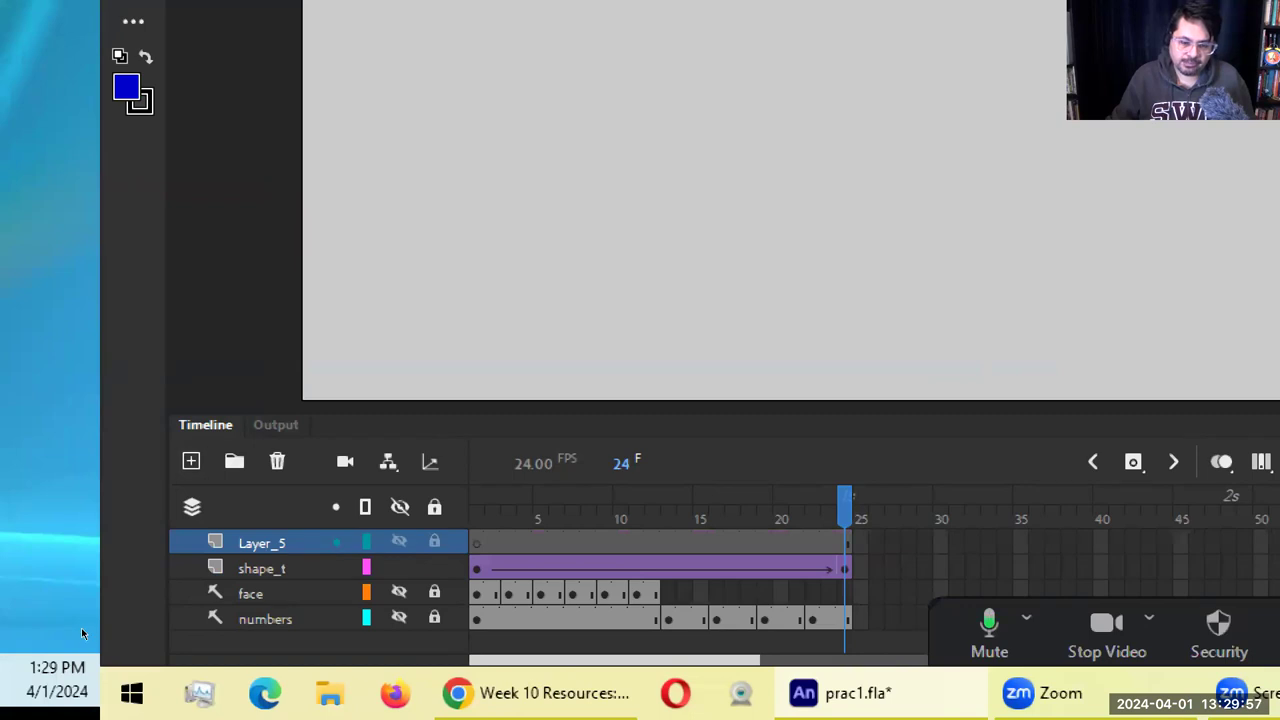
pyautogui.write('hill')
pyautogui.press('Return')
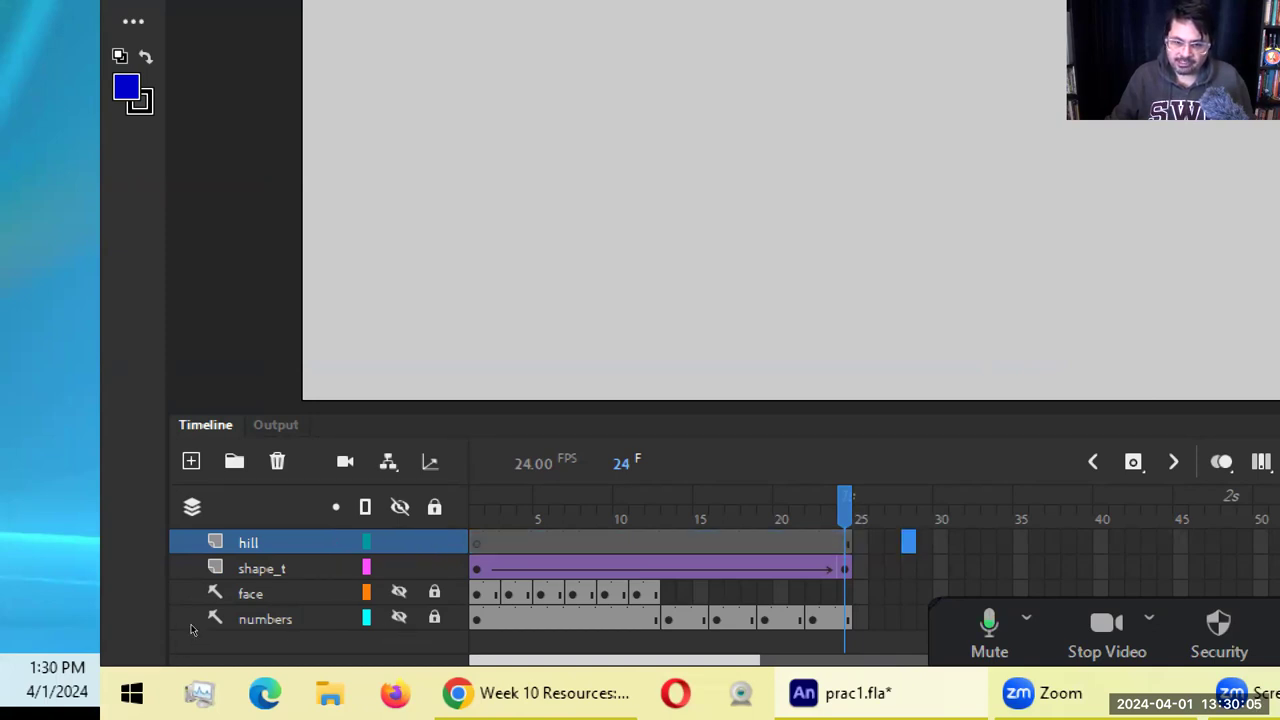
# Brush a blue ground line with a tall hill in the middle across the stage at frame 1 of the hill layer
pyautogui.hotkey('shift', ',')
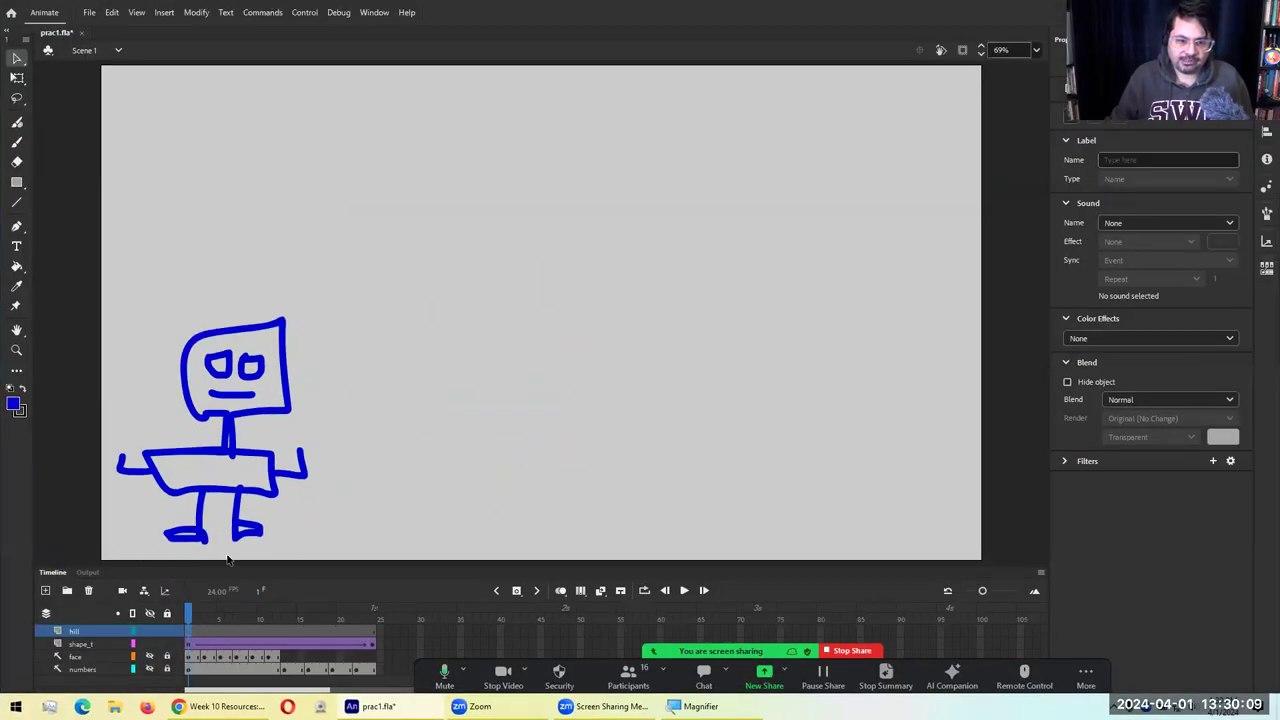
pyautogui.click(200, 559)
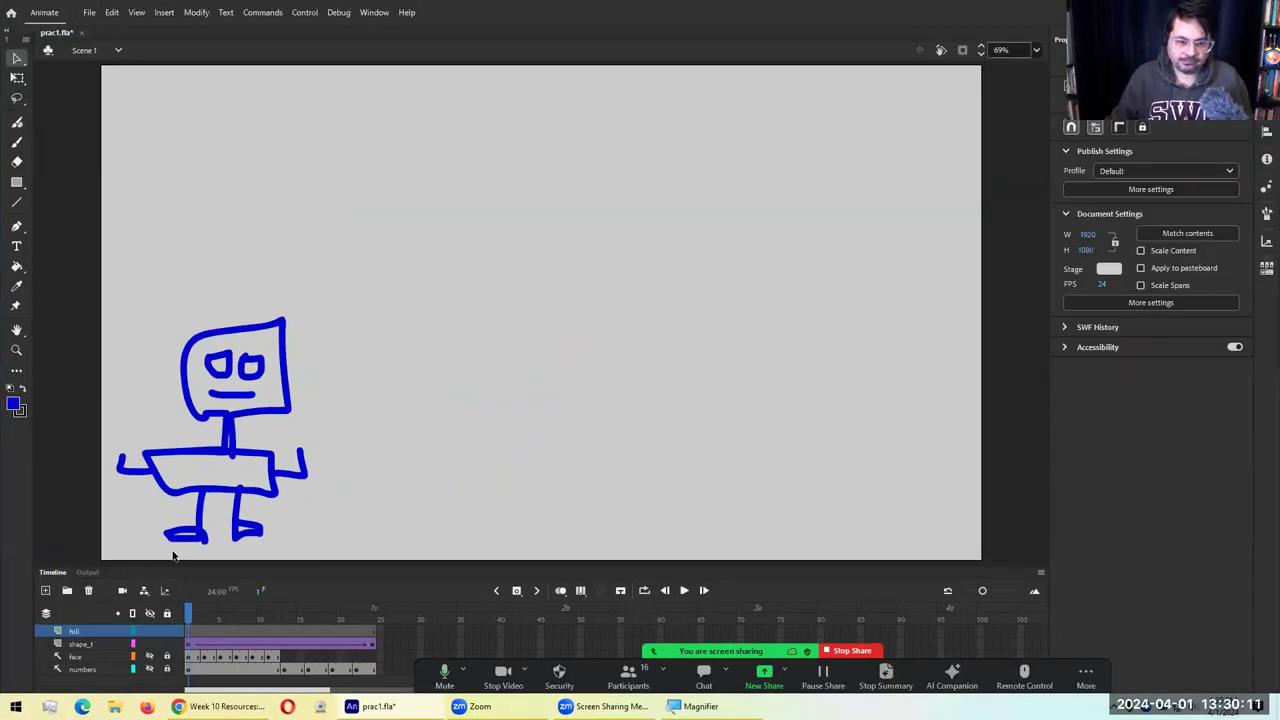
pyautogui.press('b')
pyautogui.moveTo(92, 549)
pyautogui.mouseDown()
pyautogui.moveTo(311, 550)
pyautogui.moveTo(360, 481)
pyautogui.moveTo(579, 342)
pyautogui.moveTo(598, 449)
pyautogui.moveTo(640, 515)
pyautogui.moveTo(788, 539)
pyautogui.moveTo(1013, 541)
pyautogui.mouseUp()
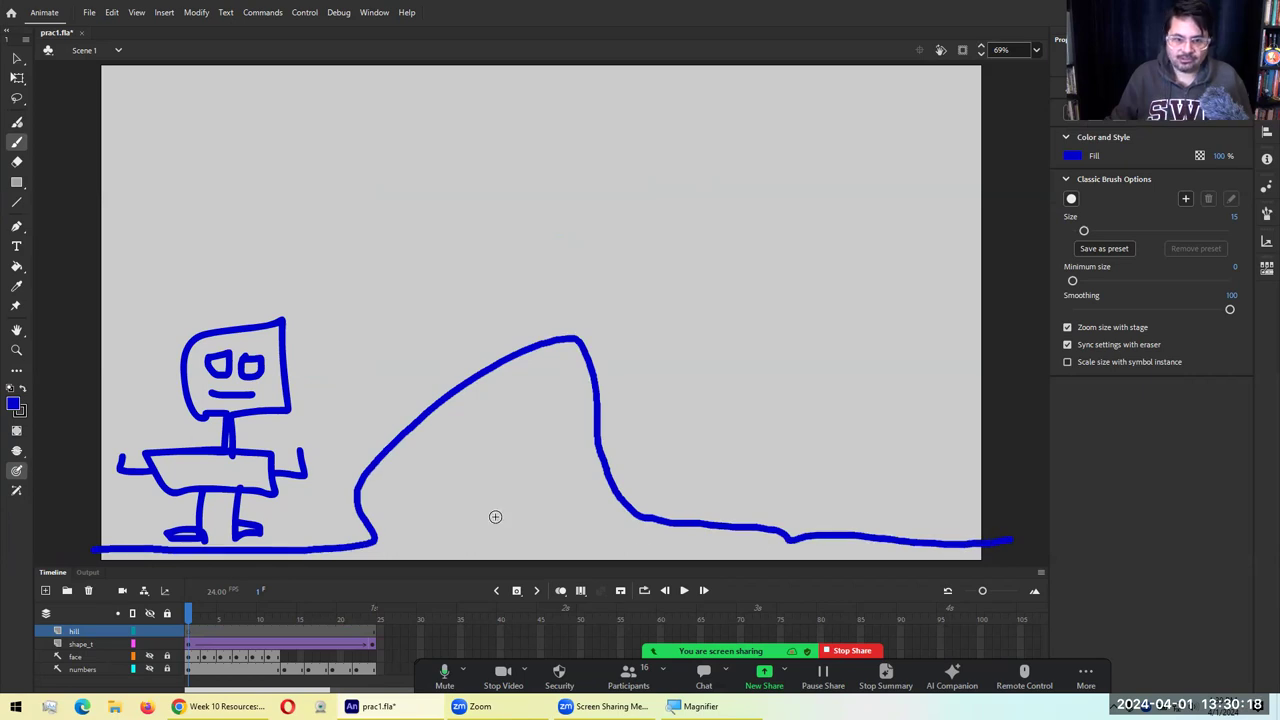
# Play the timeline repeatedly to review the robot's straight movement against the drawn hill
pyautogui.click(683, 591)
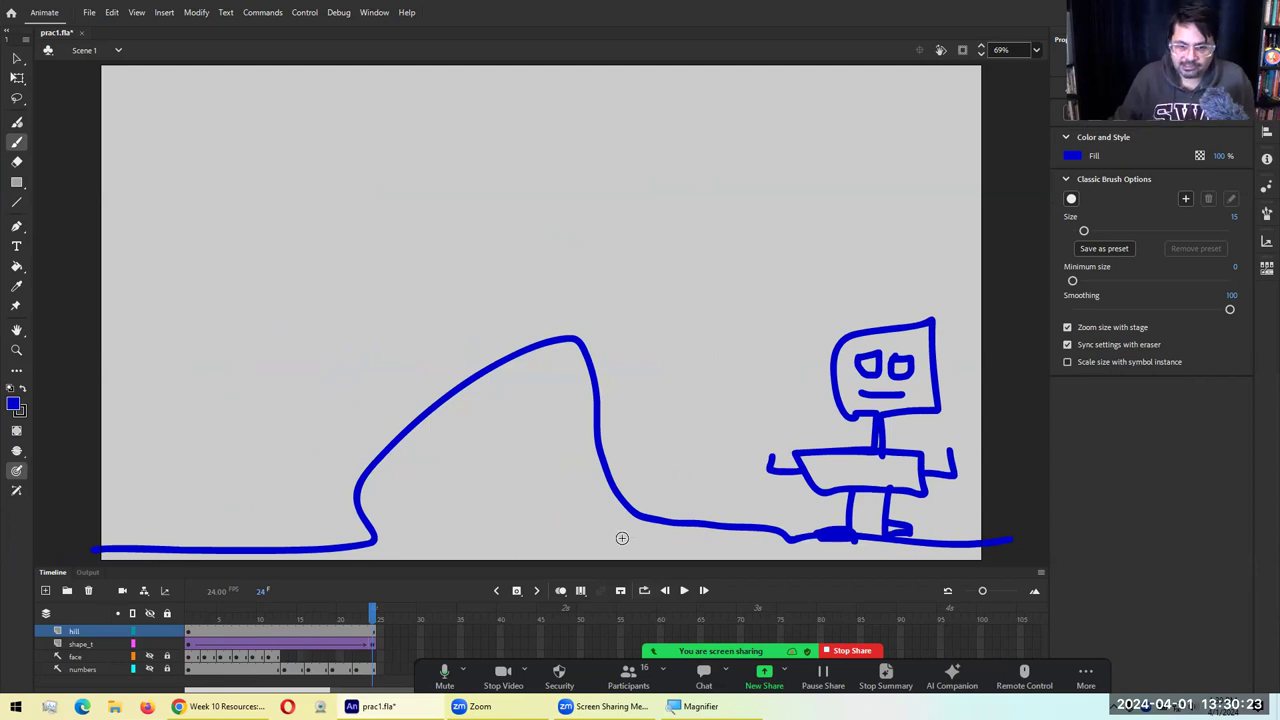
pyautogui.click(684, 591)
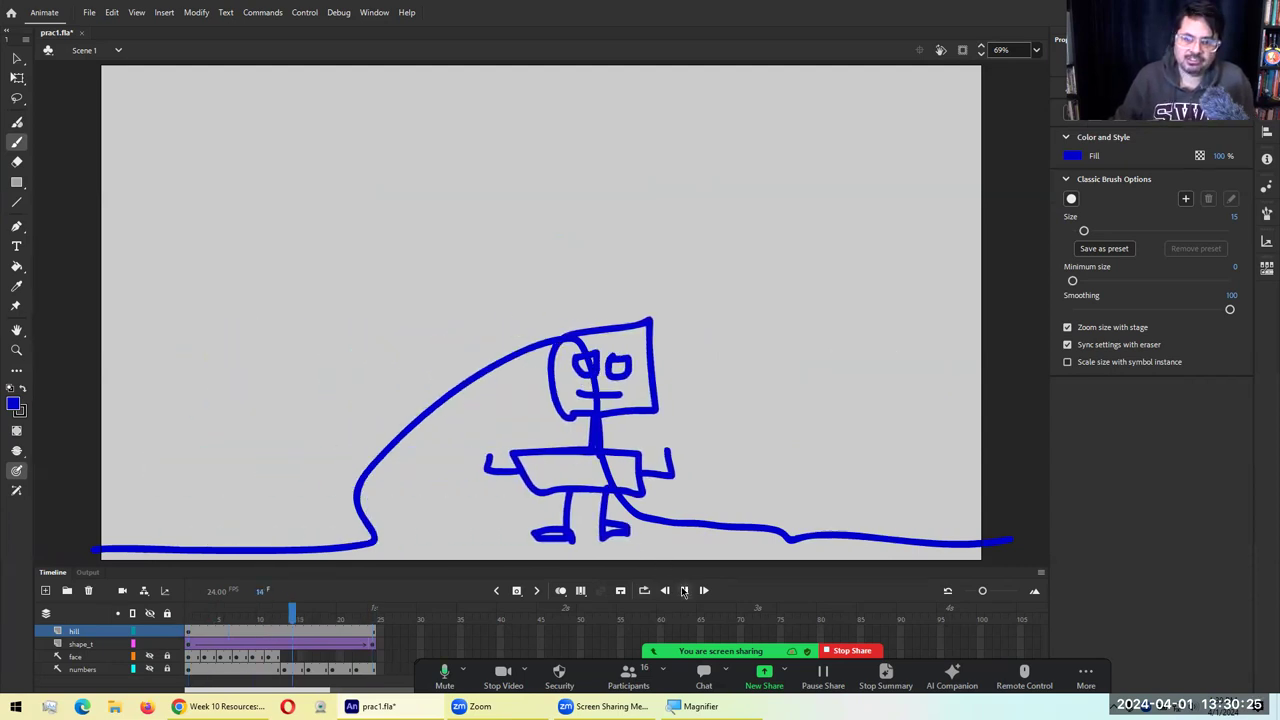
pyautogui.click(684, 591)
pyautogui.click(684, 591)
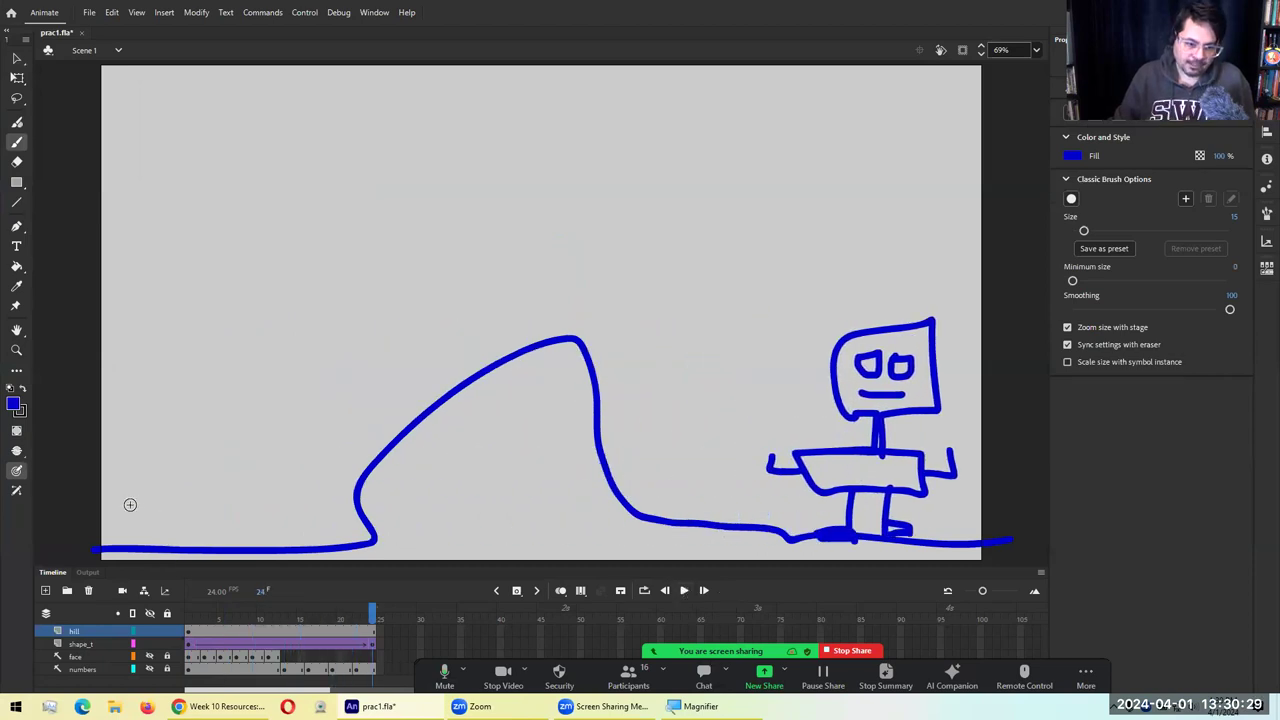
pyautogui.moveTo(98, 506)
pyautogui.mouseDown()
pyautogui.moveTo(297, 510)
pyautogui.moveTo(356, 409)
pyautogui.moveTo(597, 283)
pyautogui.moveTo(660, 474)
pyautogui.moveTo(711, 491)
pyautogui.mouseUp()
pyautogui.moveTo(940, 484); pyautogui.dragTo(1038, 489)
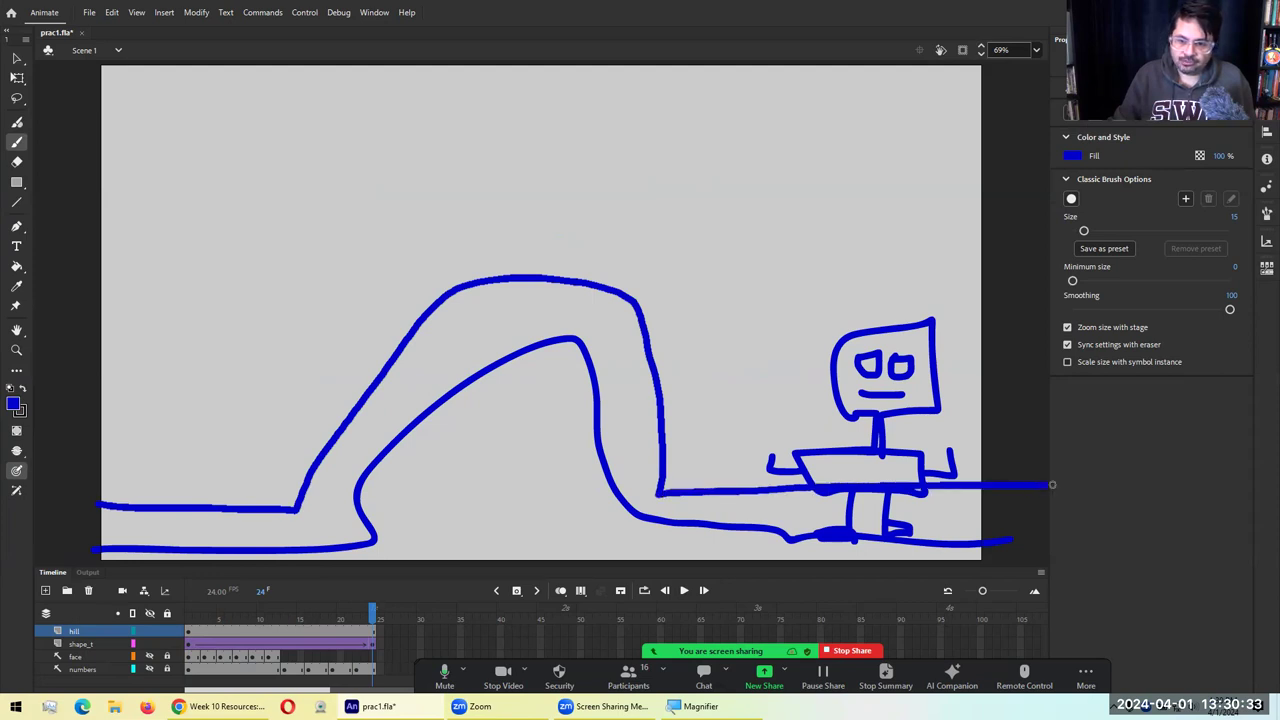
pyautogui.hotkey('ctrl', 'z')
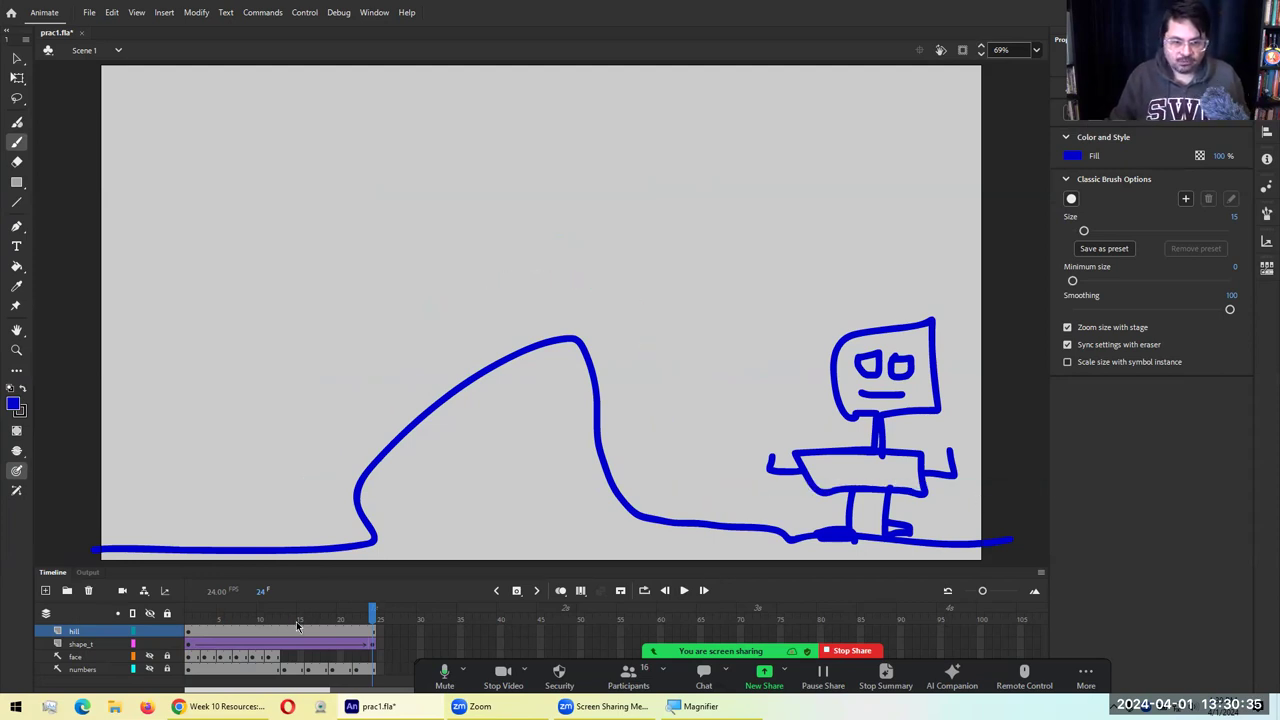
# Compare the robot's position with the hill at frames 1 and 24 and scrub through the frames between them
pyautogui.click(191, 647)
pyautogui.click(376, 621)
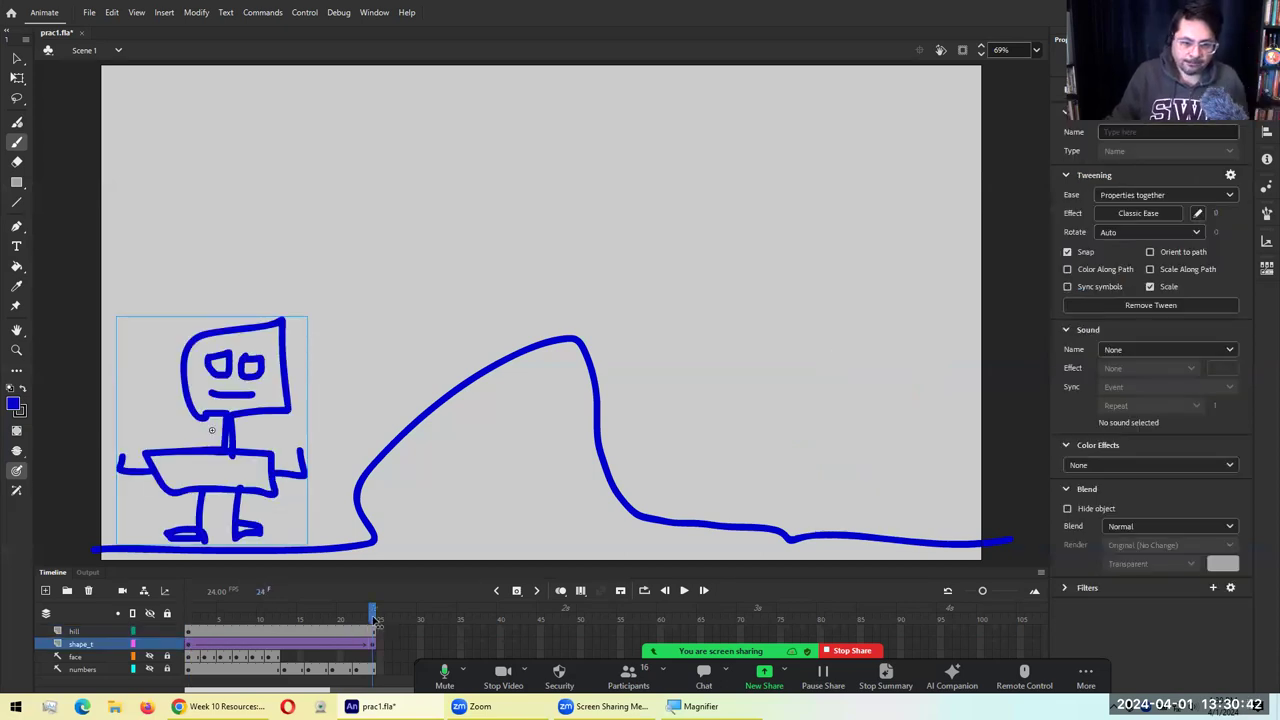
pyautogui.click(190, 620)
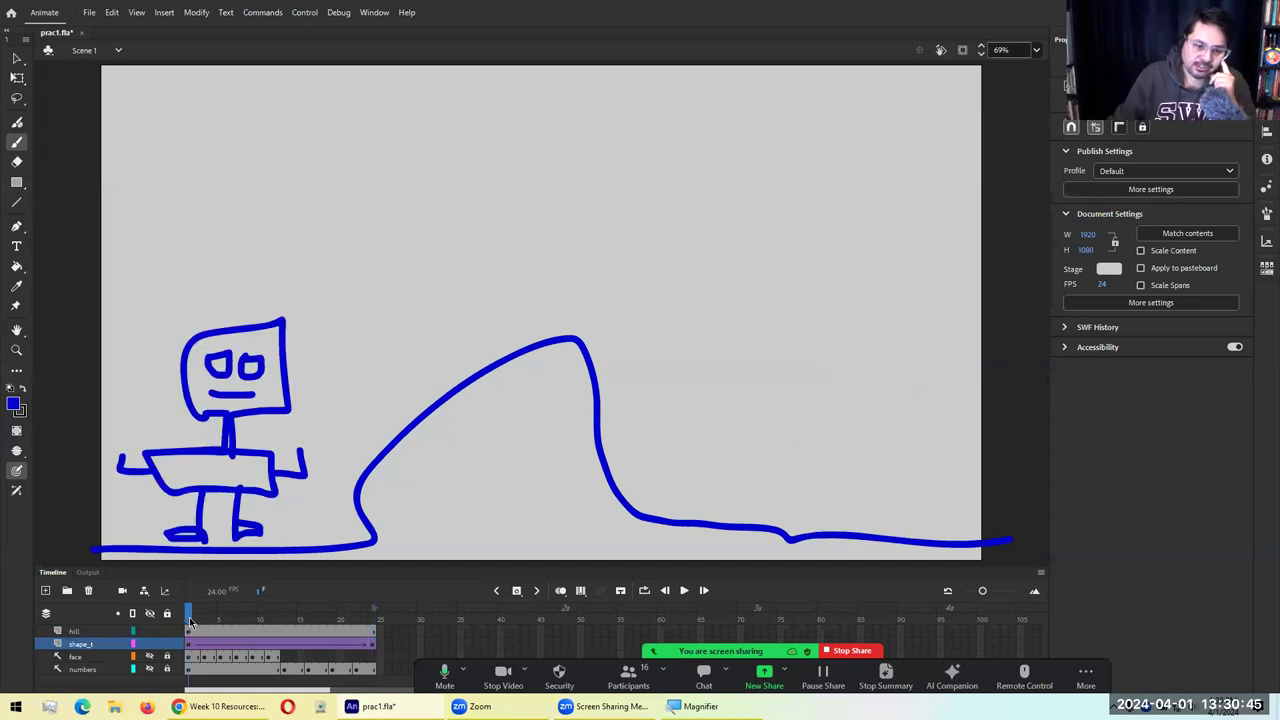
pyautogui.moveTo(190, 621); pyautogui.dragTo(247, 621)
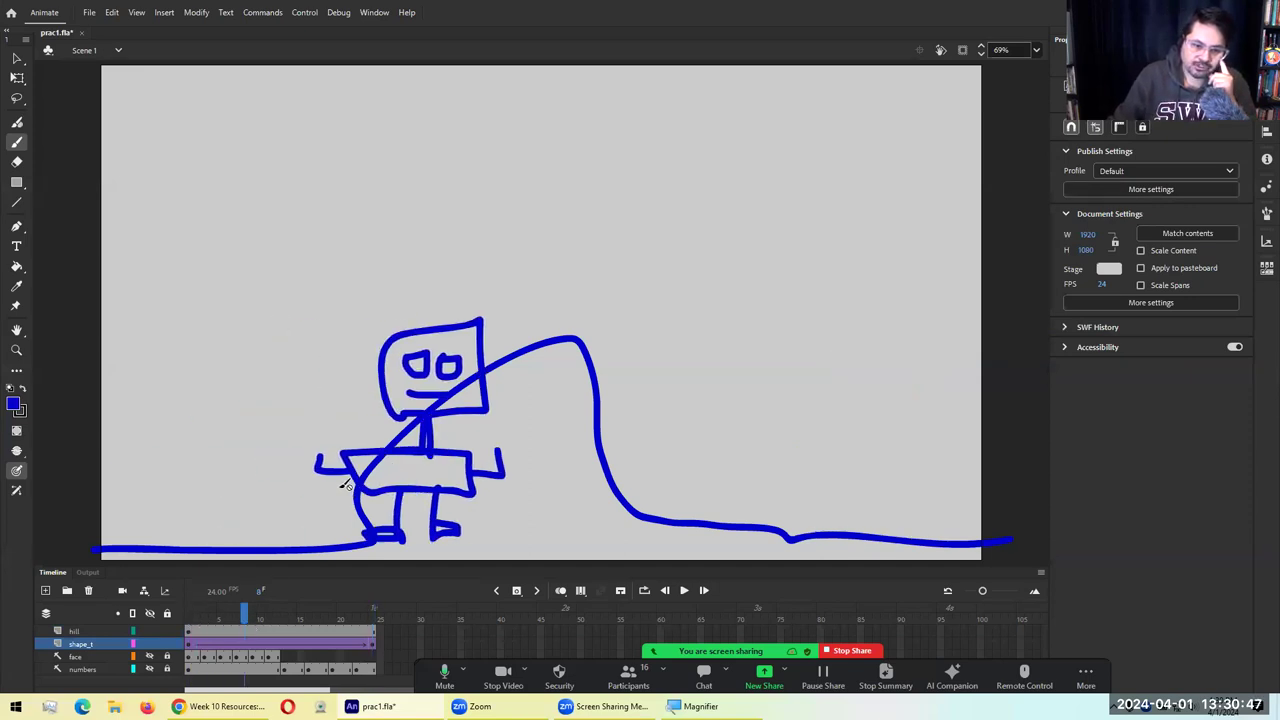
pyautogui.moveTo(250, 612); pyautogui.dragTo(390, 617)
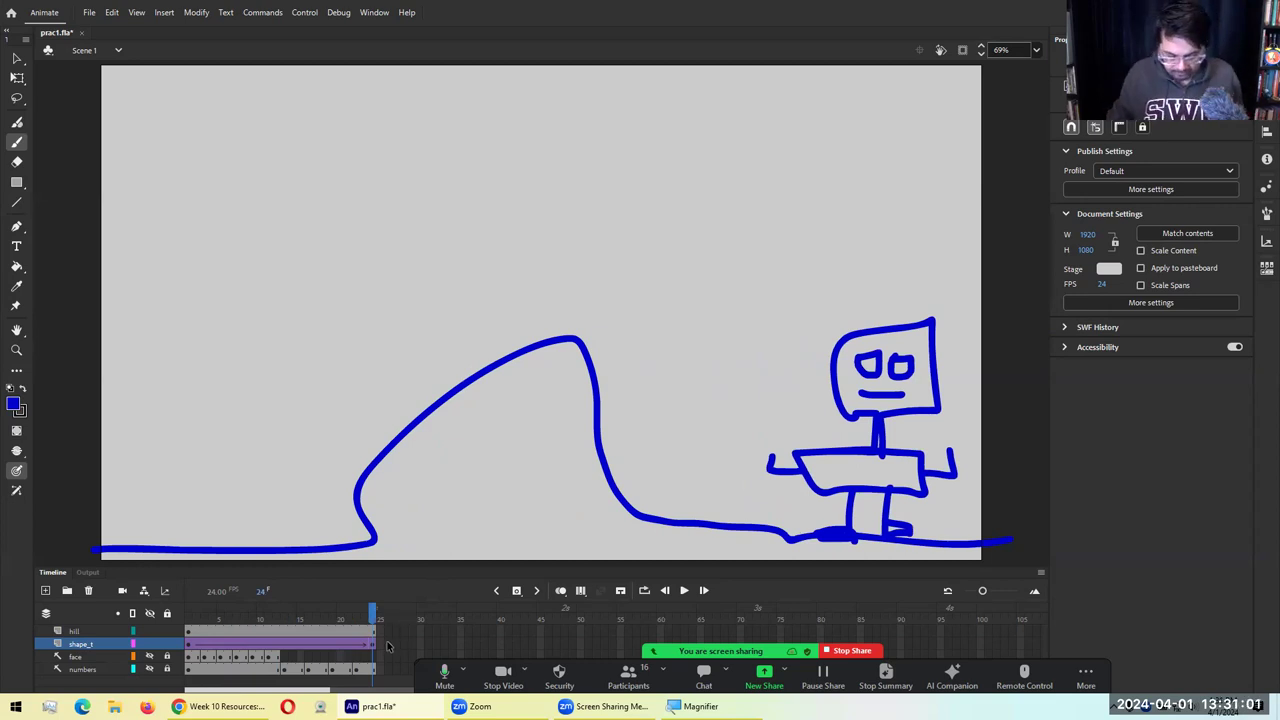
# Remove the classic tween from the shape_t layer, both between the first and last keyframes and on frame 24
pyautogui.press('super+plus')
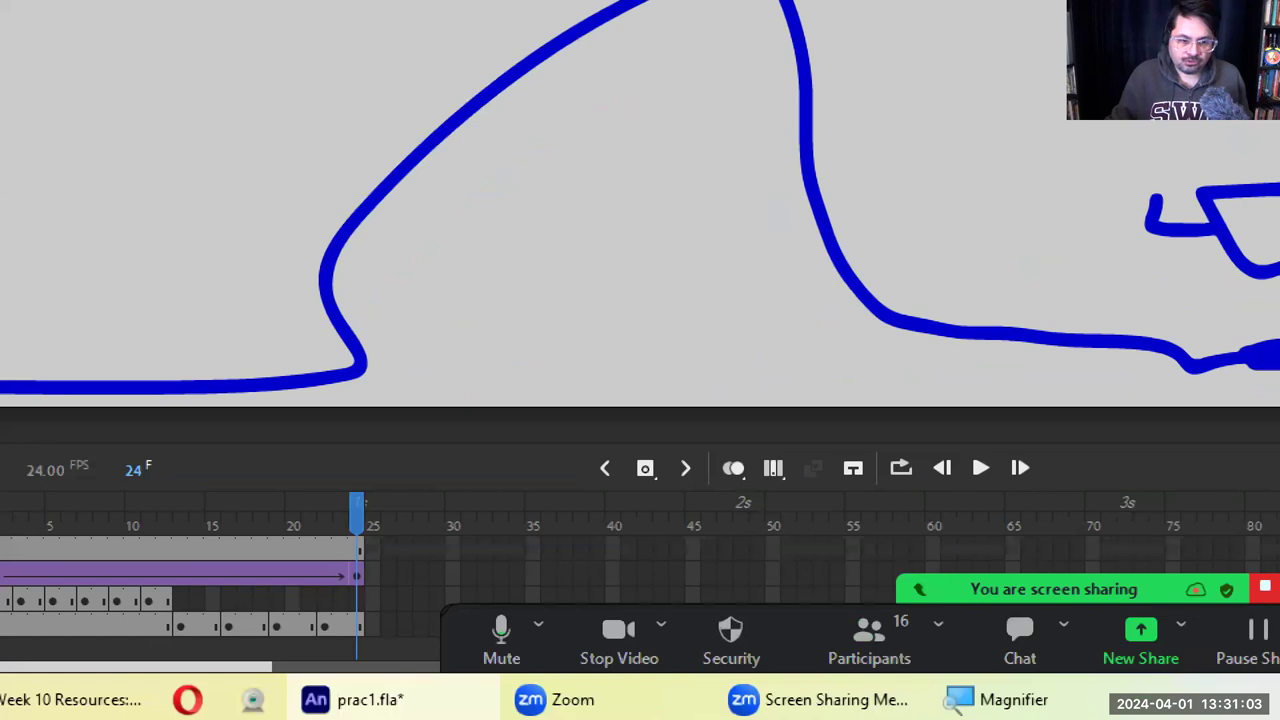
pyautogui.rightClick(297, 645)
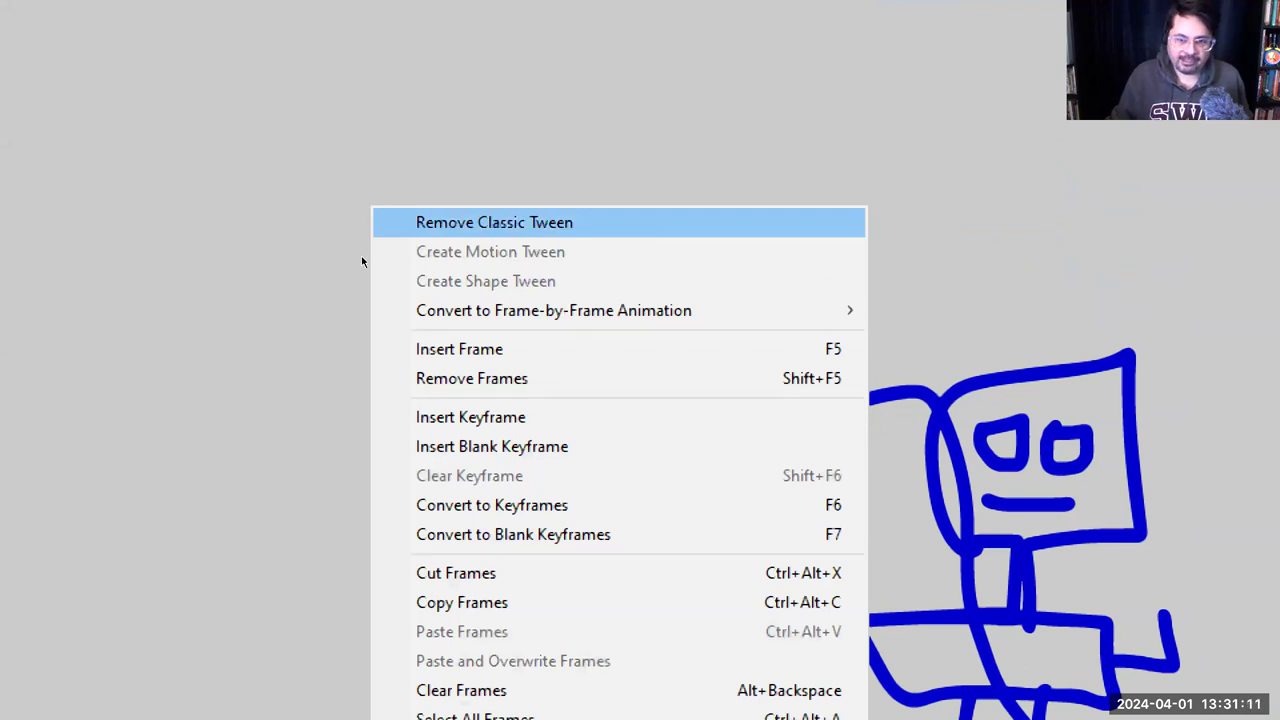
pyautogui.press('Escape')
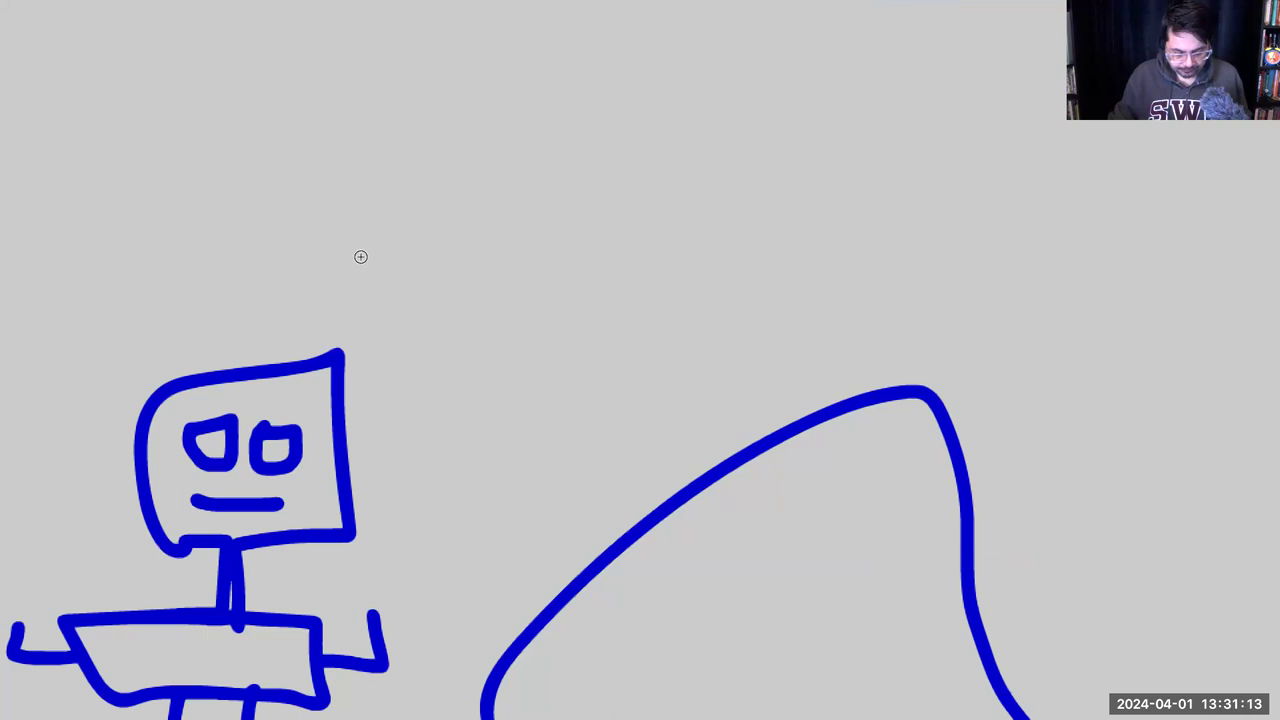
pyautogui.press('super+minus')
pyautogui.click(188, 645)
pyautogui.moveTo(190, 615); pyautogui.dragTo(378, 620)
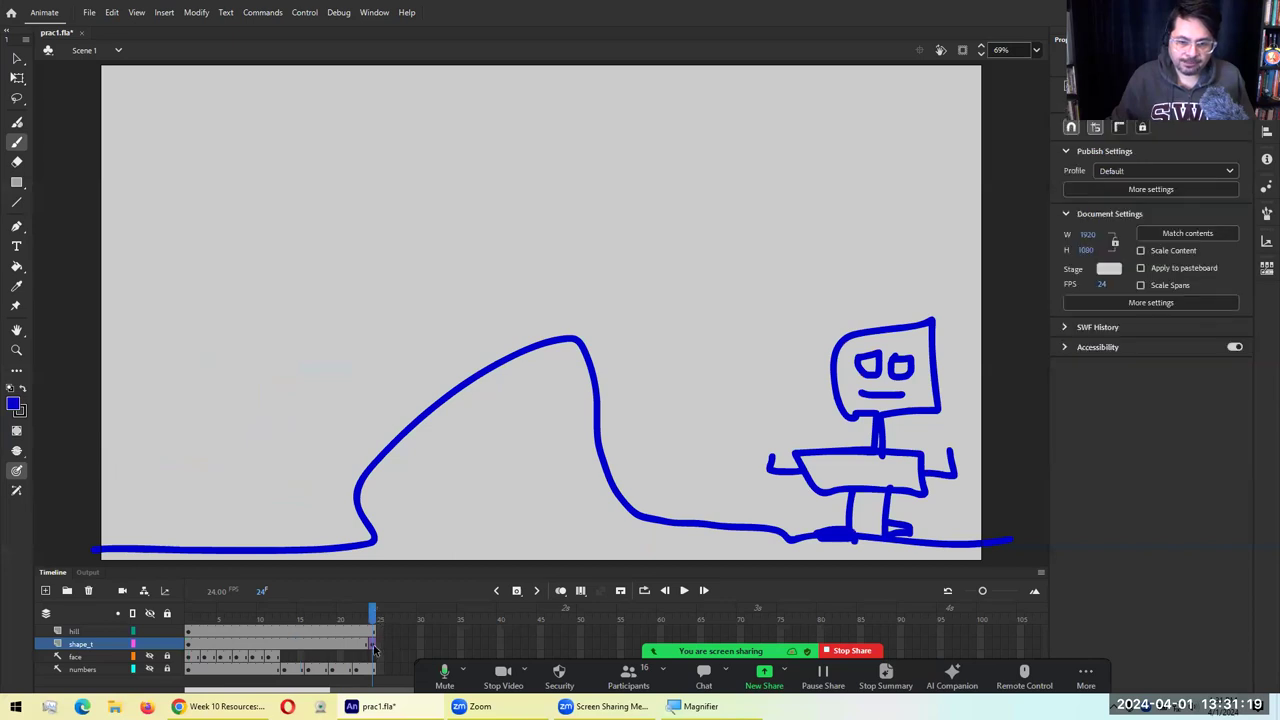
pyautogui.rightClick(375, 645)
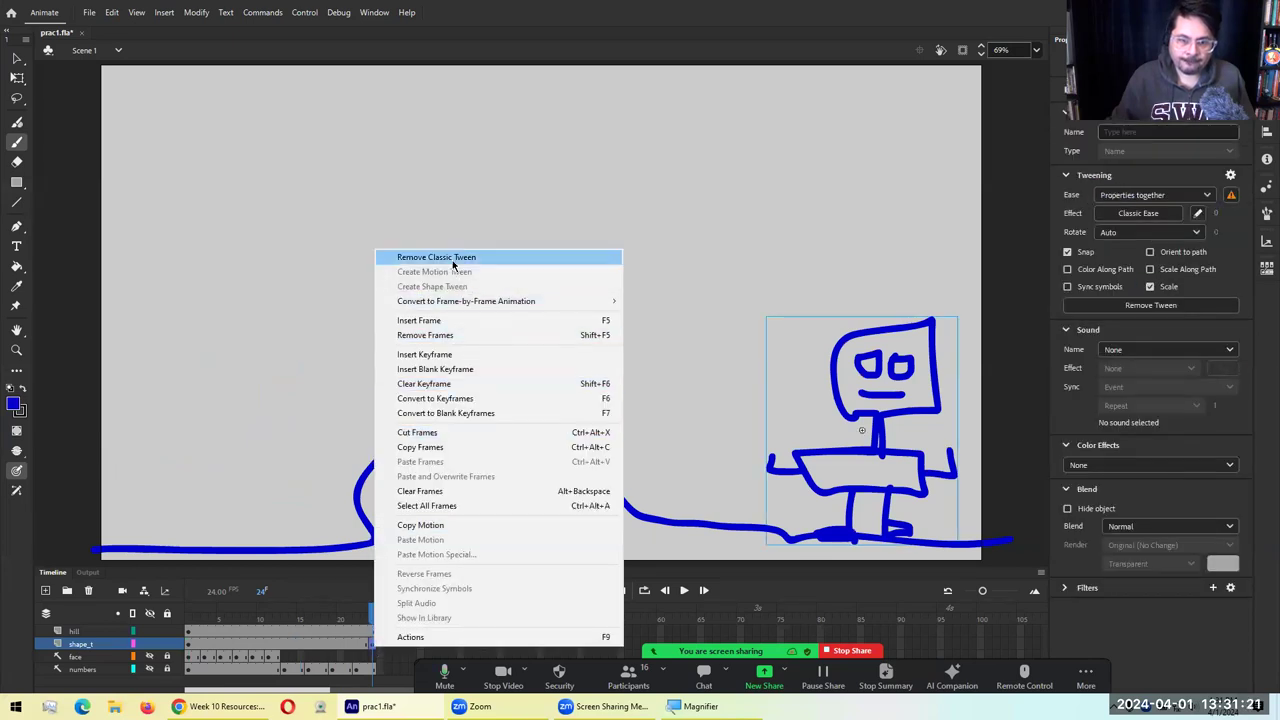
pyautogui.click(425, 356)
# Insert a keyframe at frame 5 of shape_t and move the robot horizontally to the hill's near foot, at about X 402
pyautogui.moveTo(185, 622); pyautogui.dragTo(220, 622)
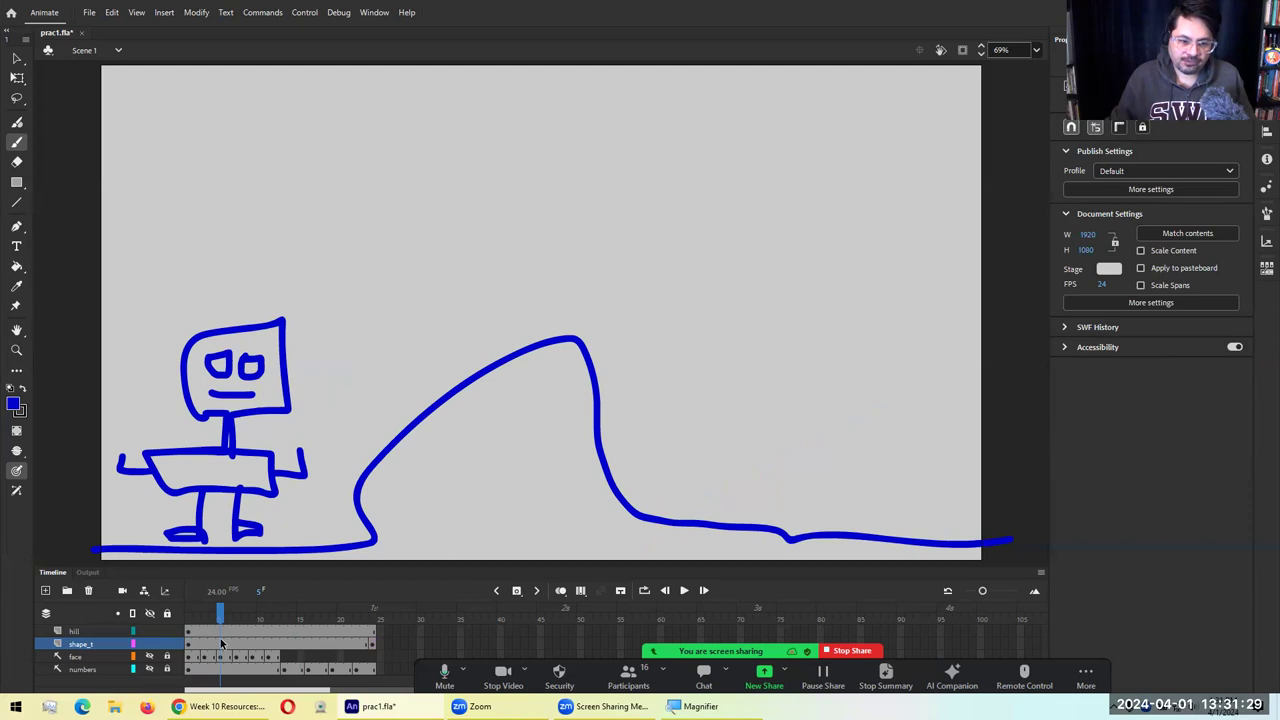
pyautogui.click(220, 638)
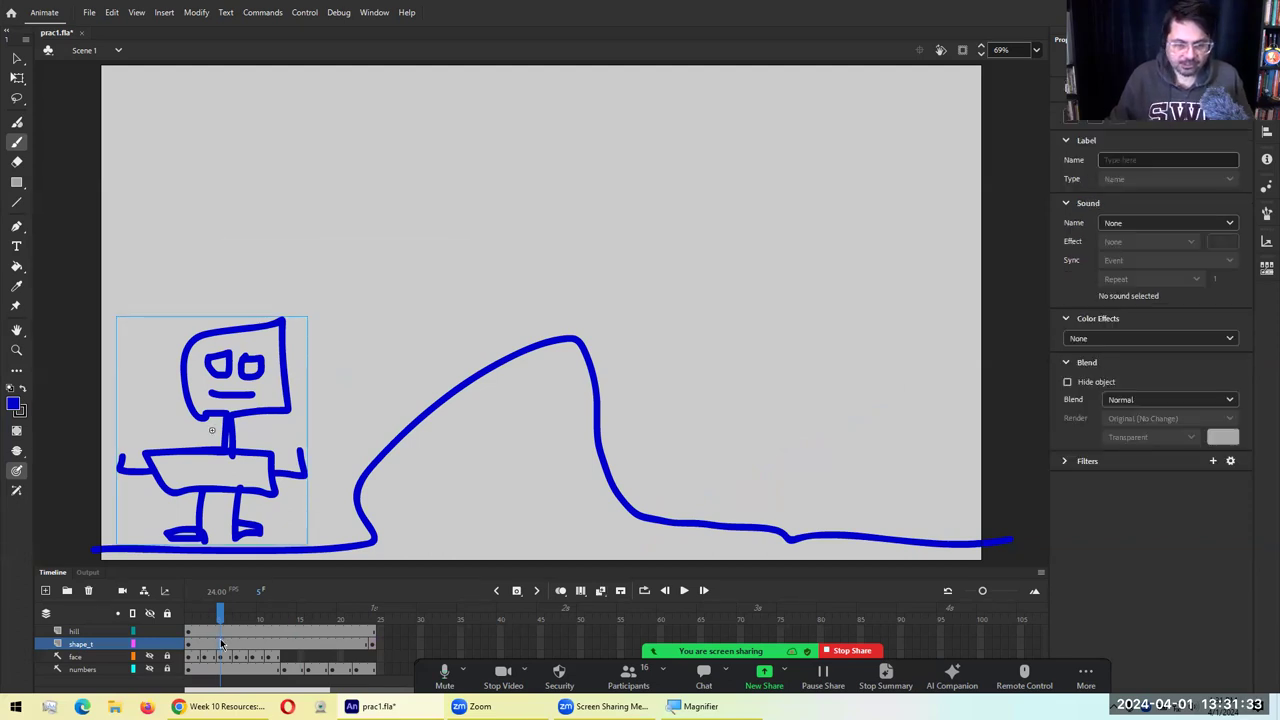
pyautogui.rightClick(221, 640)
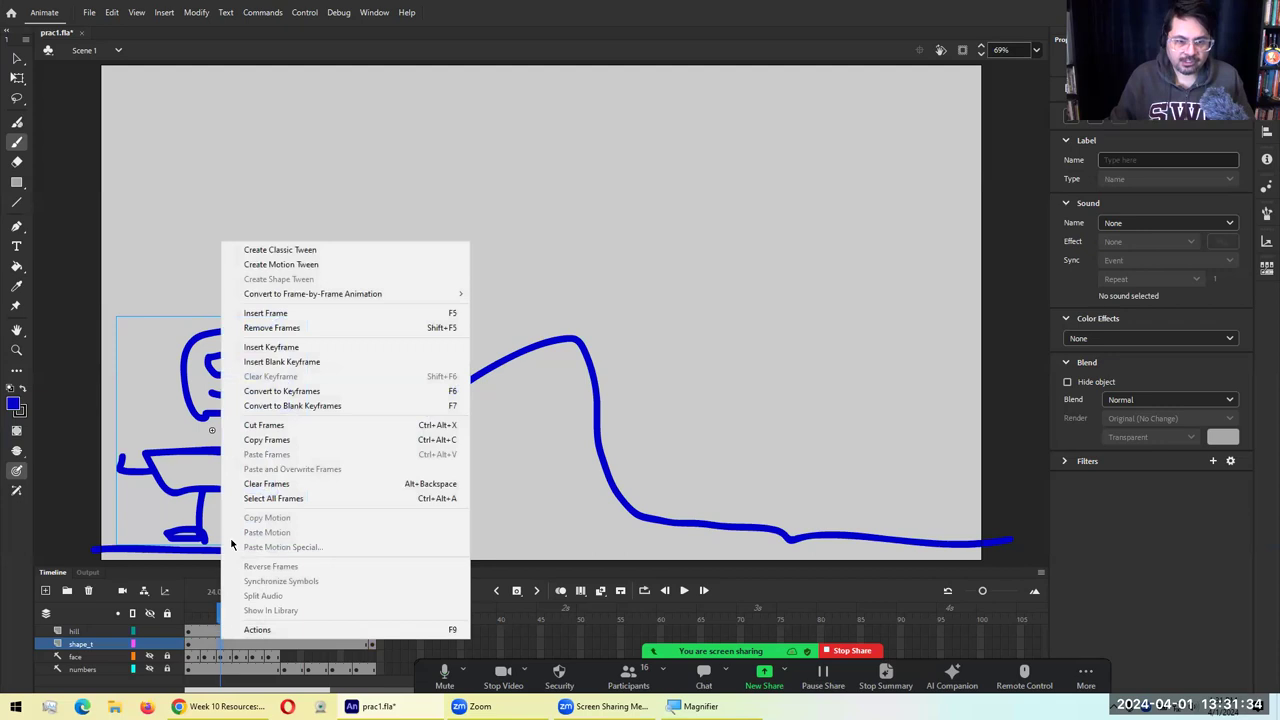
pyautogui.click(285, 352)
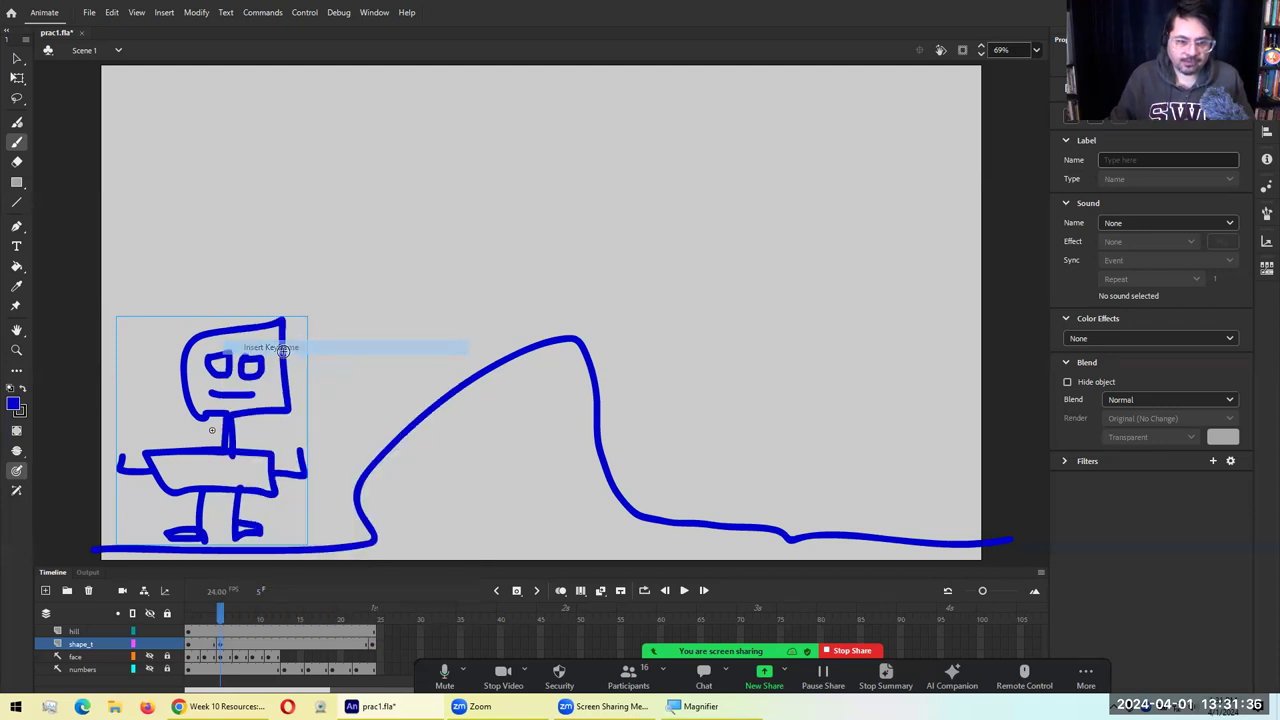
pyautogui.press('v')
pyautogui.click(258, 418)
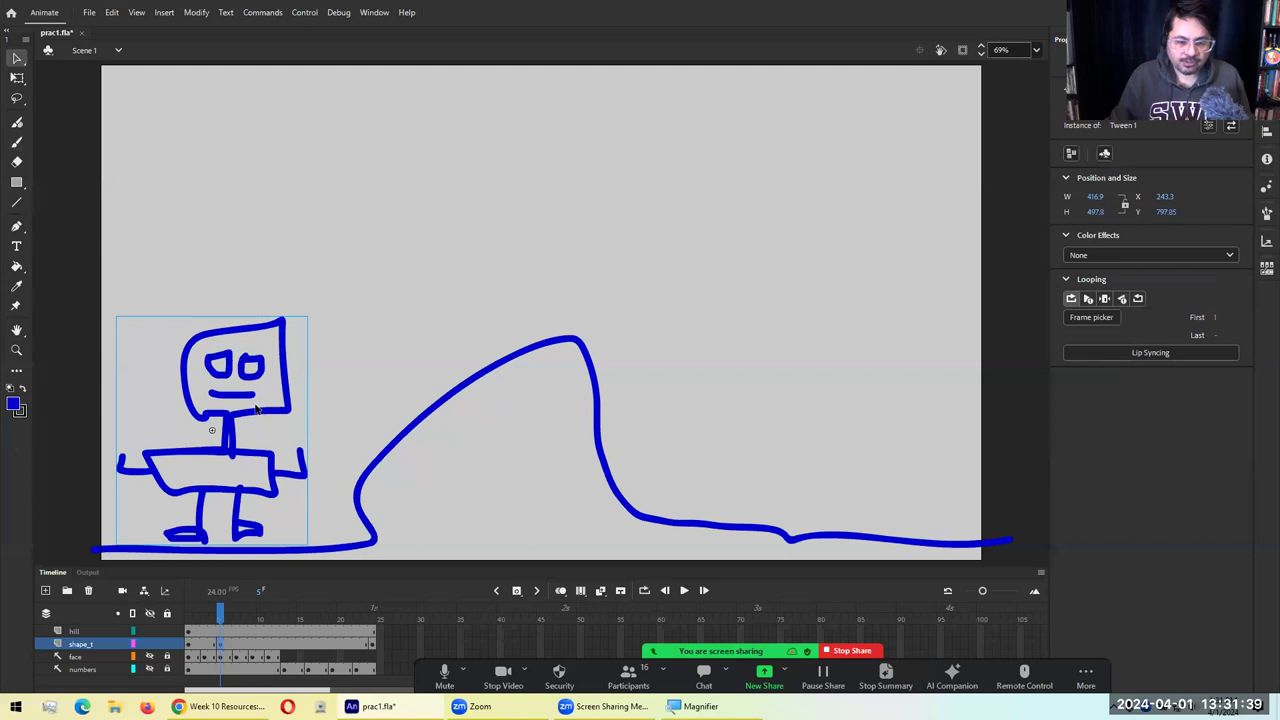
pyautogui.moveTo(292, 410); pyautogui.dragTo(355, 411)
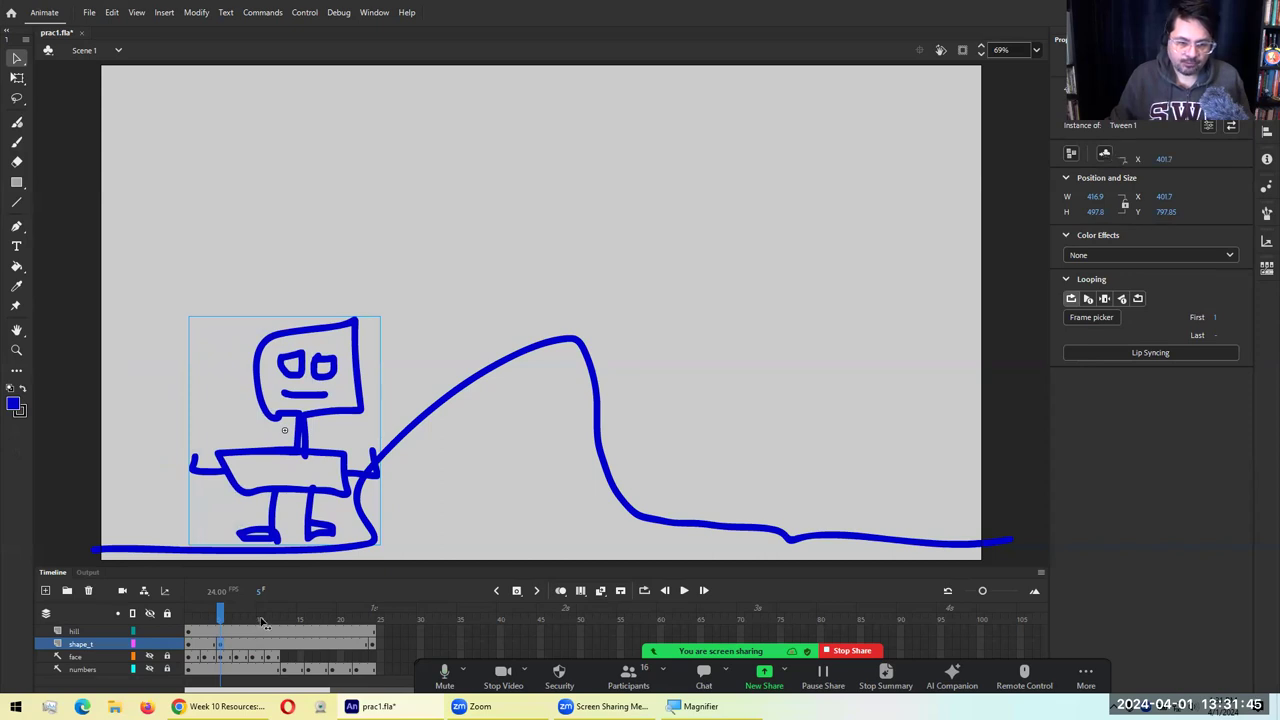
# Insert shape_t keyframes at frames 10 and 15, placing the robot on the hilltop (about X 913, Y 331) and beyond the slope (about X 1274, Y 724)
pyautogui.click(262, 621)
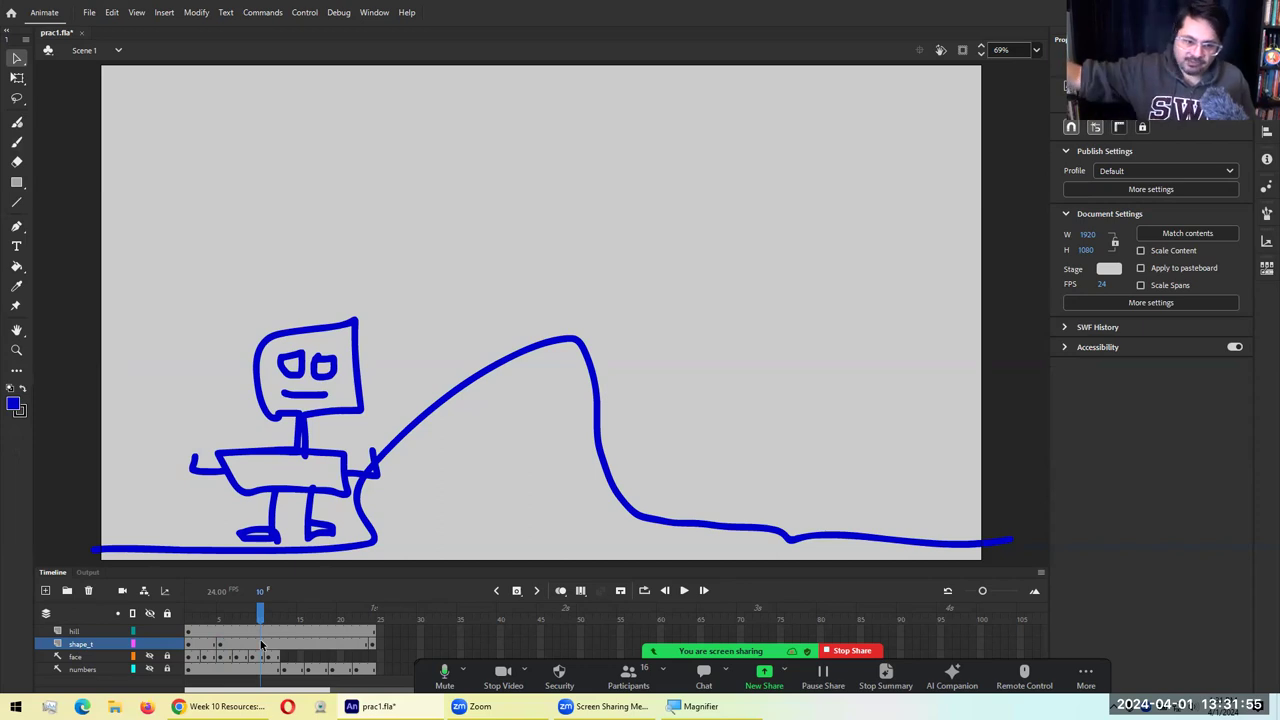
pyautogui.click(262, 648)
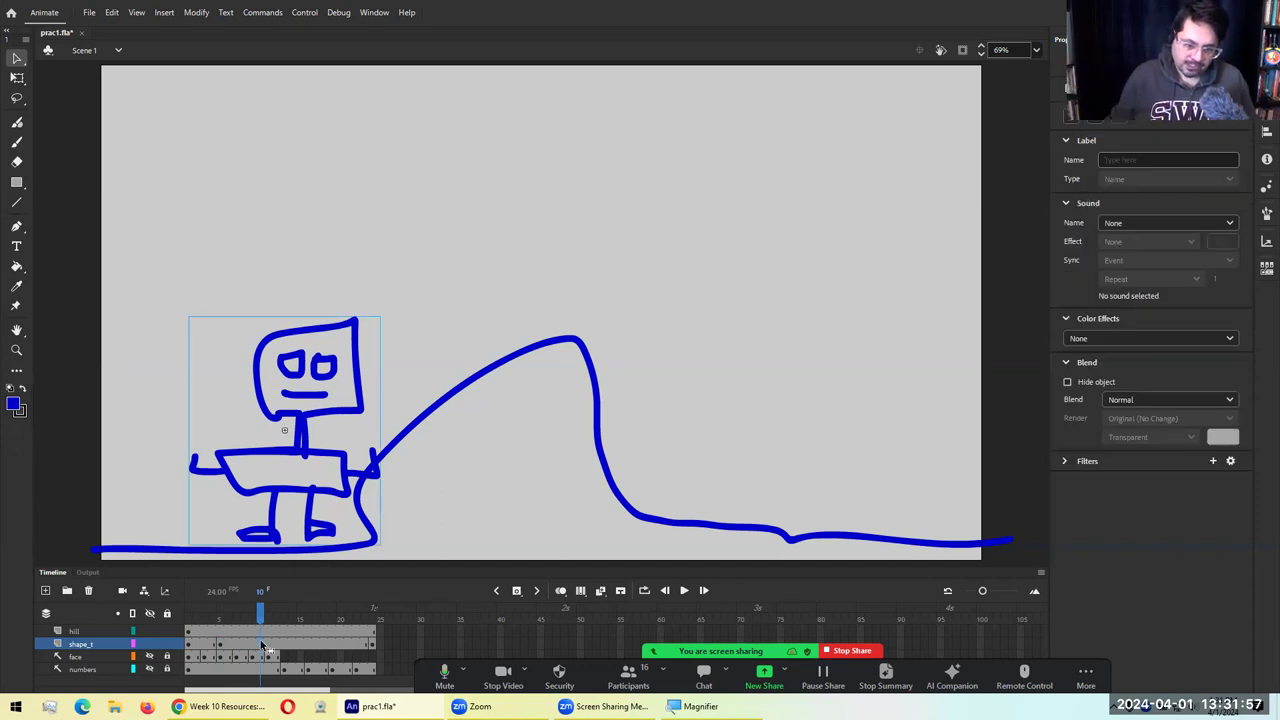
pyautogui.rightClick(262, 647)
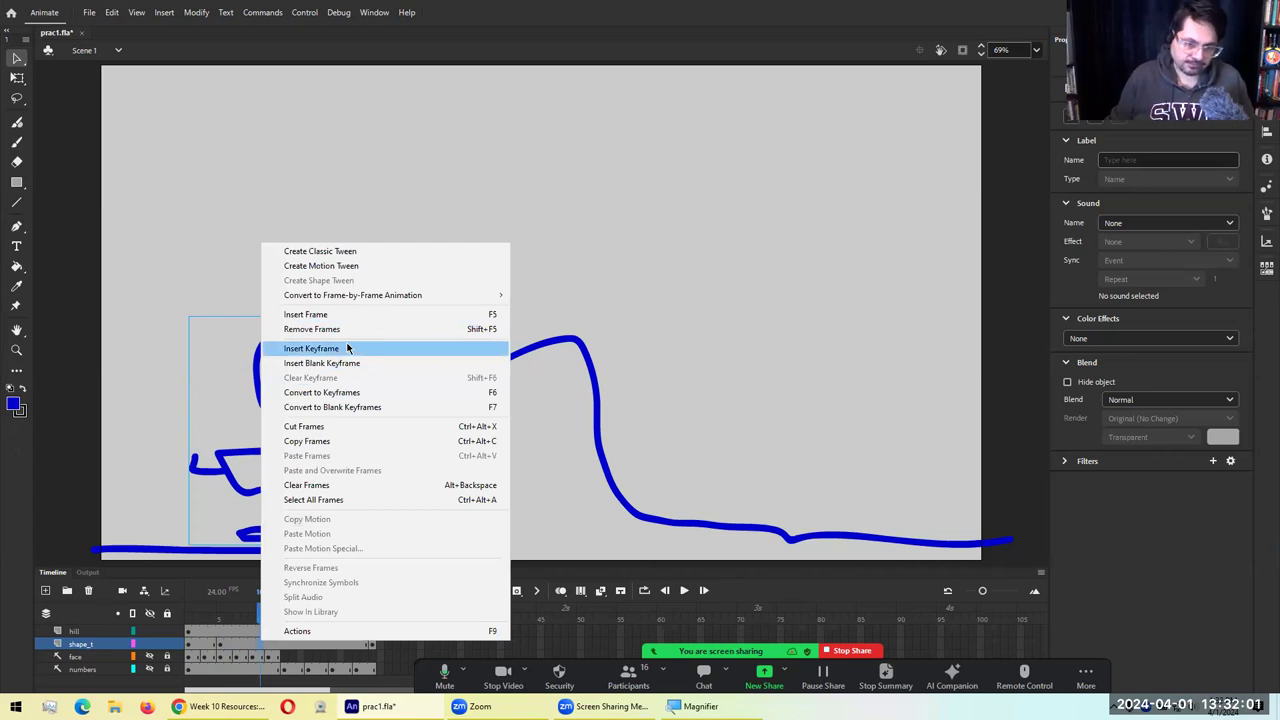
pyautogui.click(347, 347)
pyautogui.moveTo(351, 404); pyautogui.dragTo(593, 187)
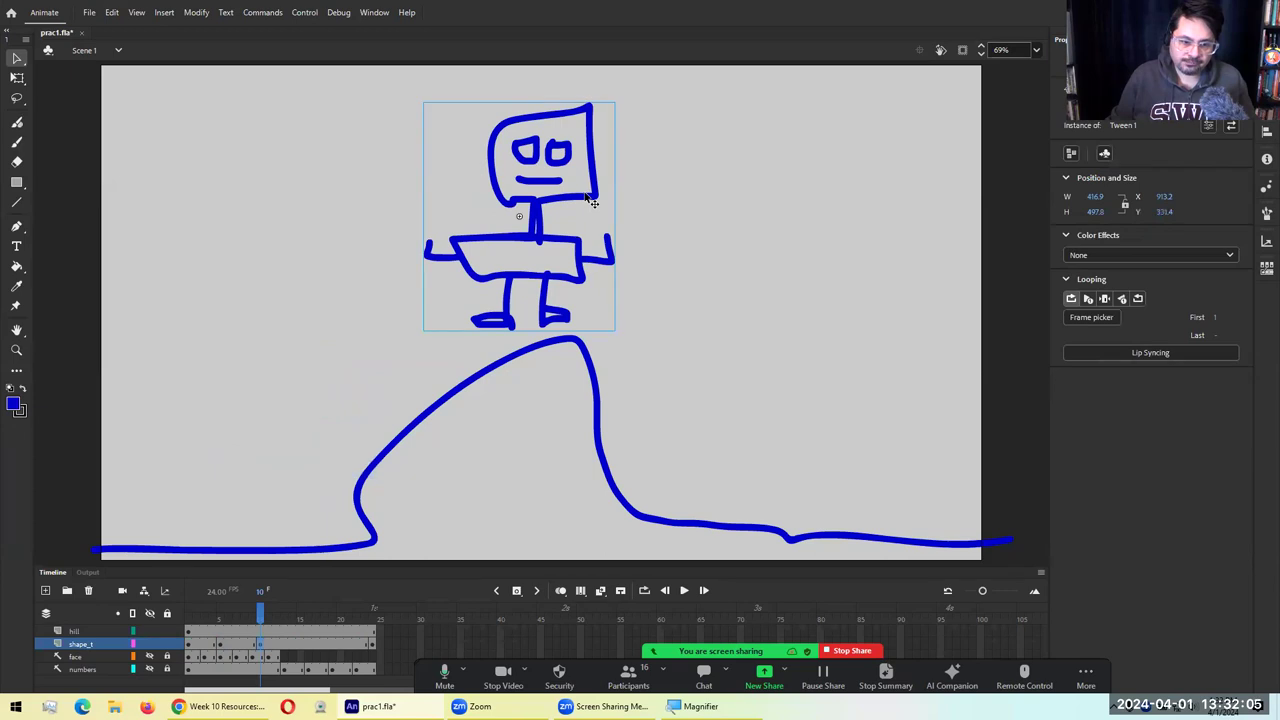
pyautogui.click(297, 645)
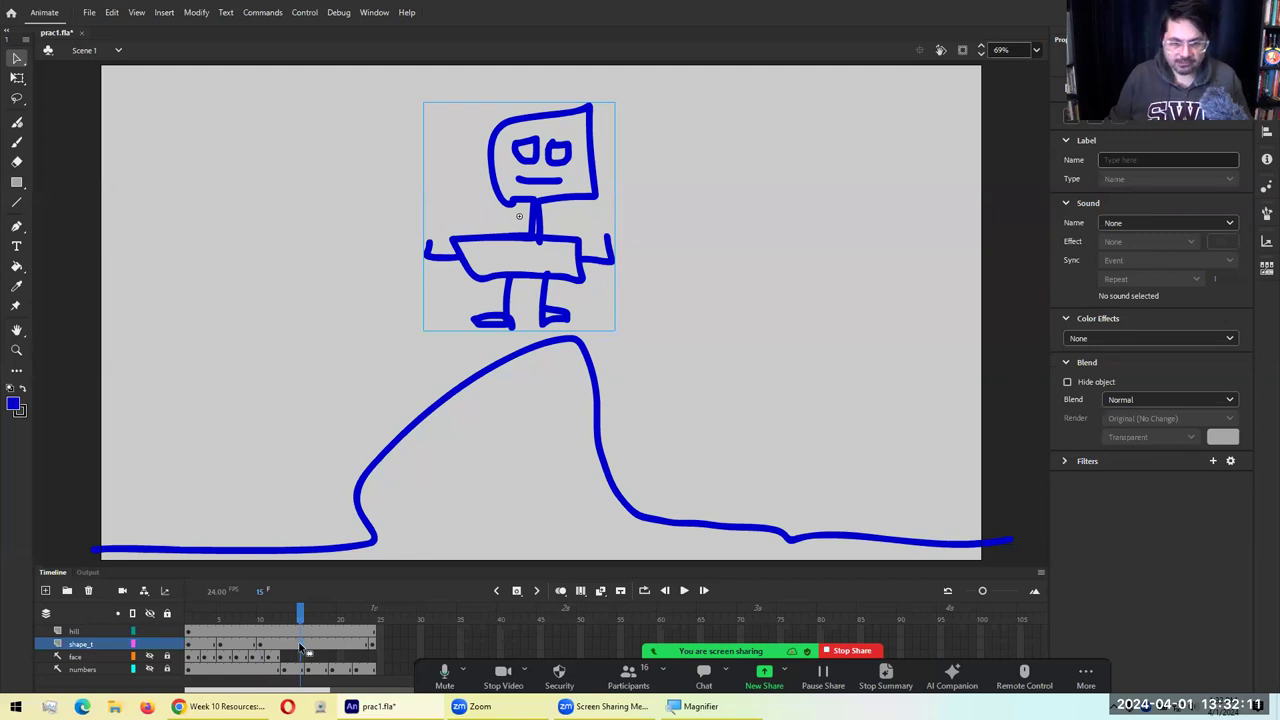
pyautogui.moveTo(580, 288); pyautogui.dragTo(748, 468)
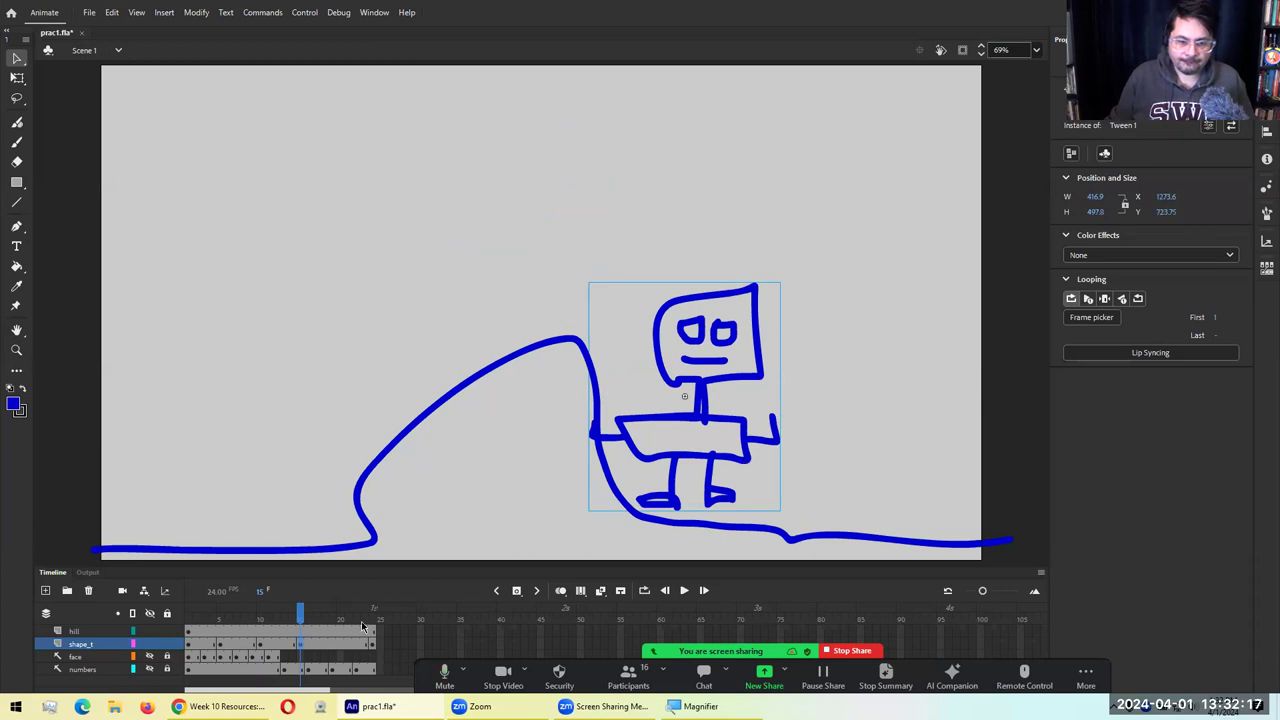
# Return to frame 1 and play the animation to review the robot's jumps between the keyframes
pyautogui.moveTo(306, 618); pyautogui.dragTo(140, 627)
pyautogui.click(187, 627)
pyautogui.press('Return')
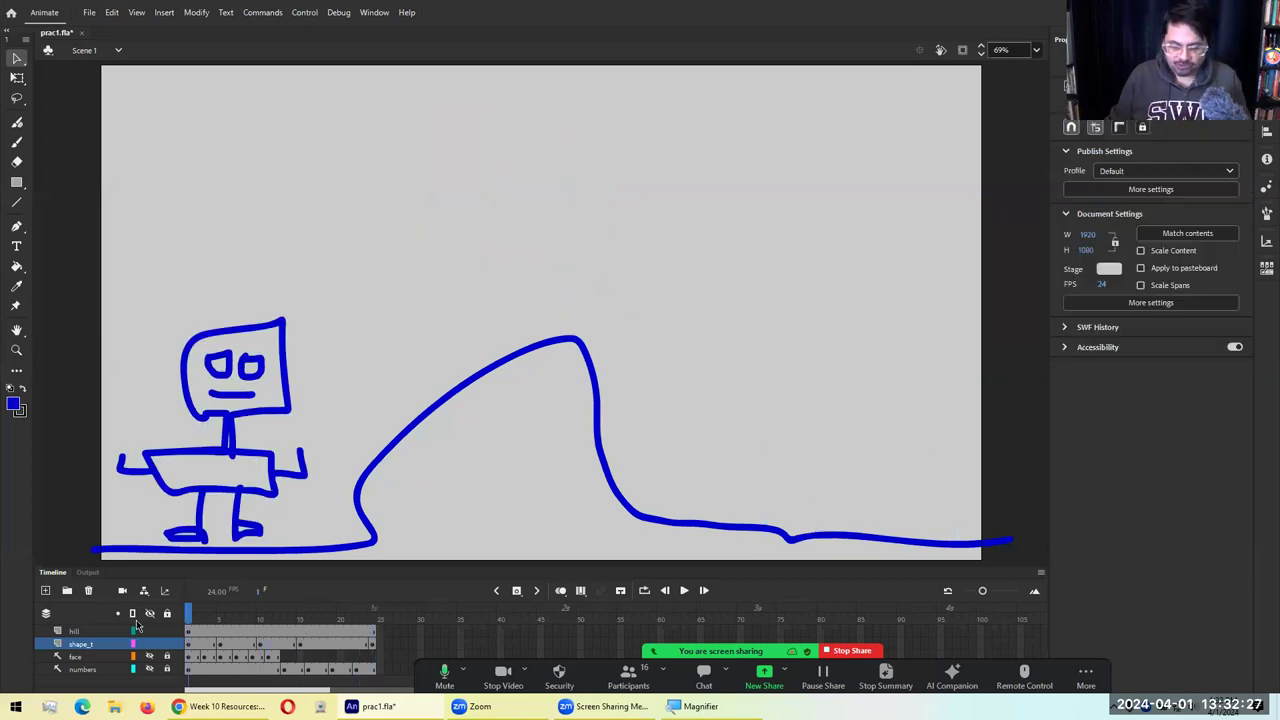
pyautogui.press('Return')
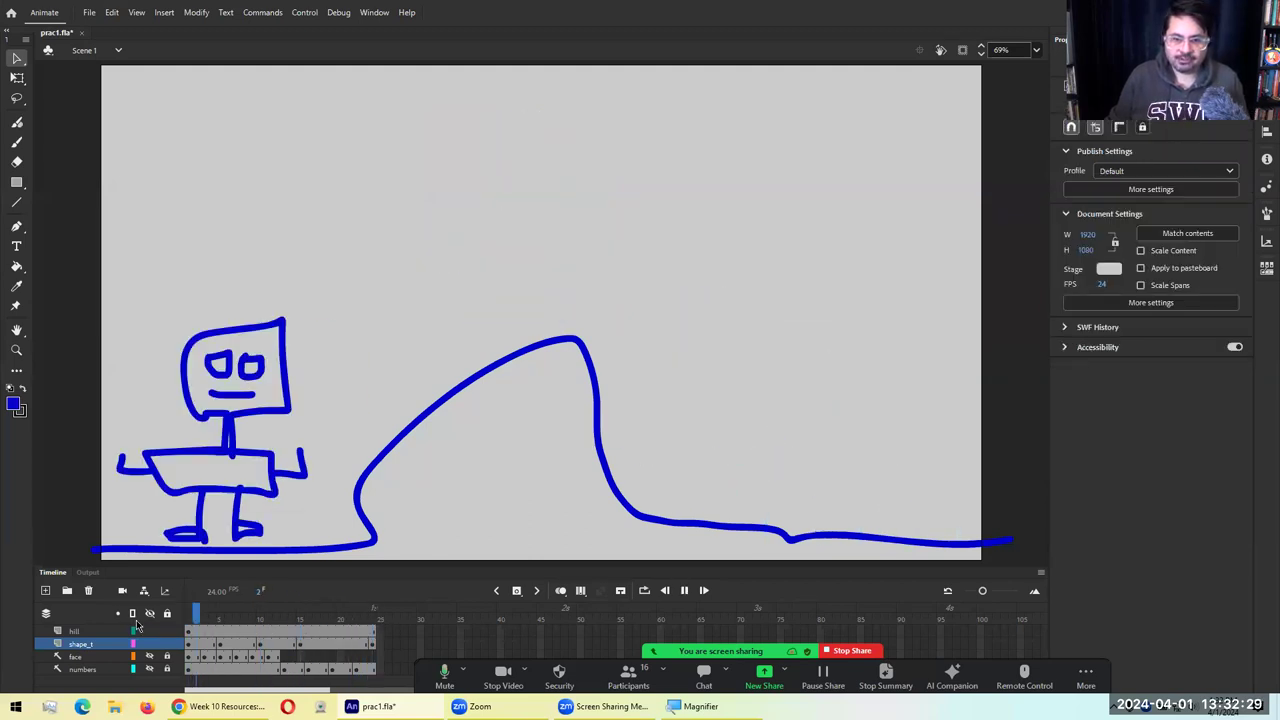
pyautogui.press('Return')
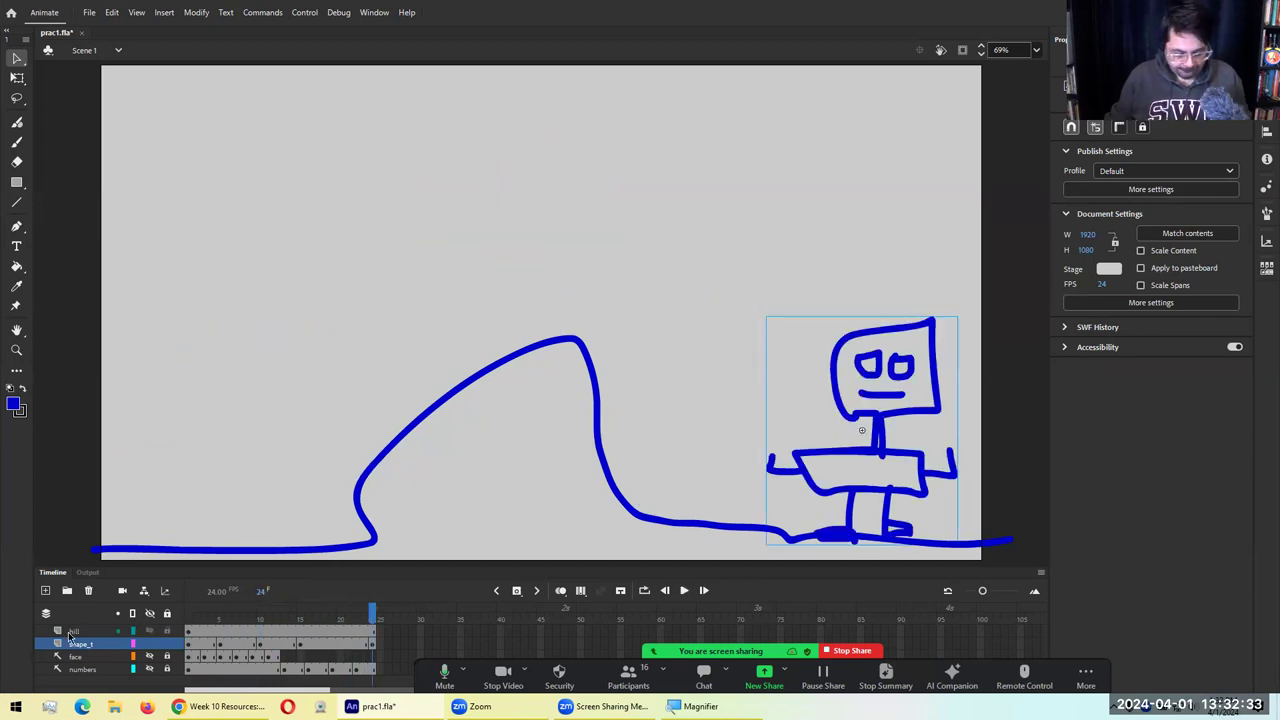
# Create a classic tween on shape_t between the keyframes at frames 1 and 5 and step back through it to frame 1
pyautogui.press('super+plus')
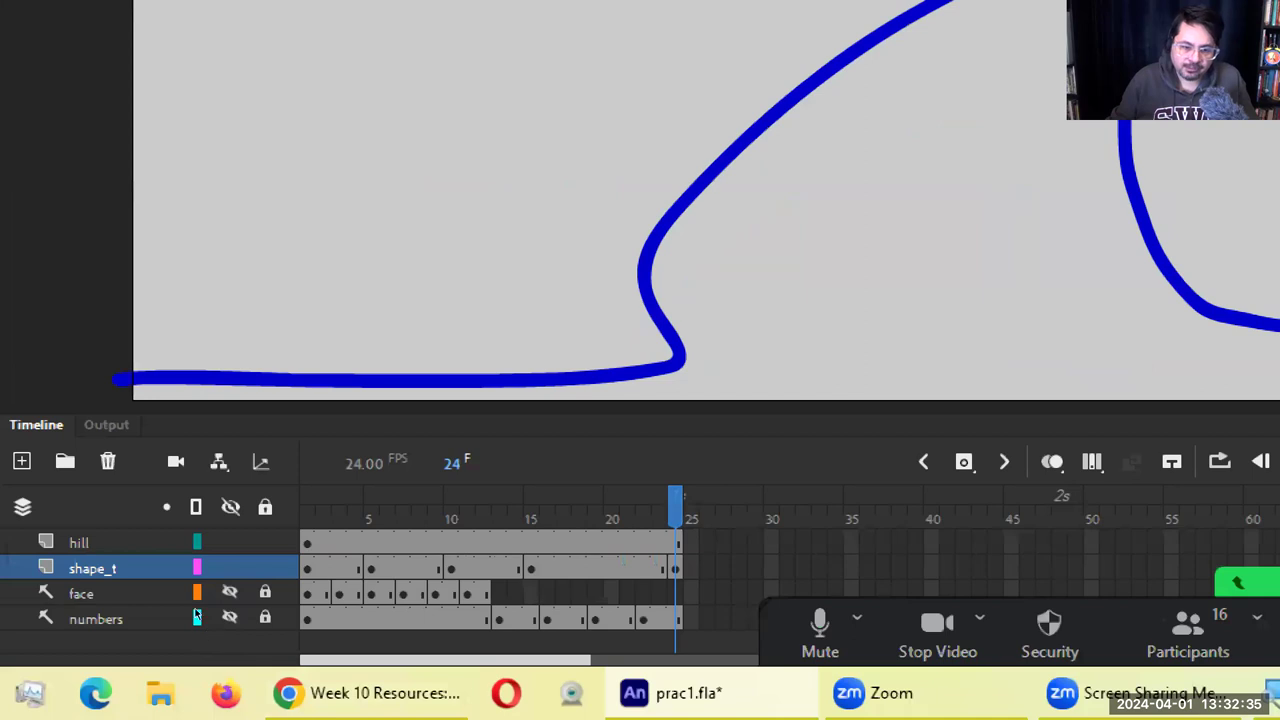
pyautogui.hotkey('shift', ',')
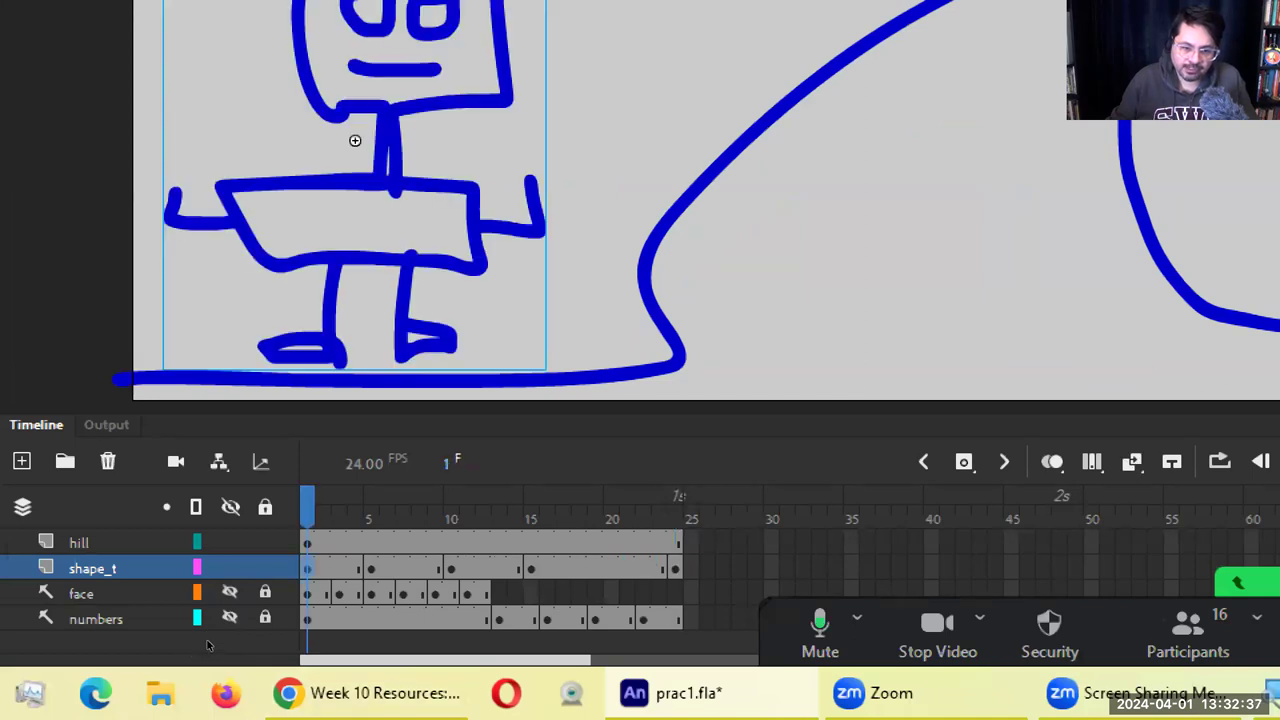
pyautogui.press('.')
pyautogui.press('.')
pyautogui.press('.')
pyautogui.press('.')
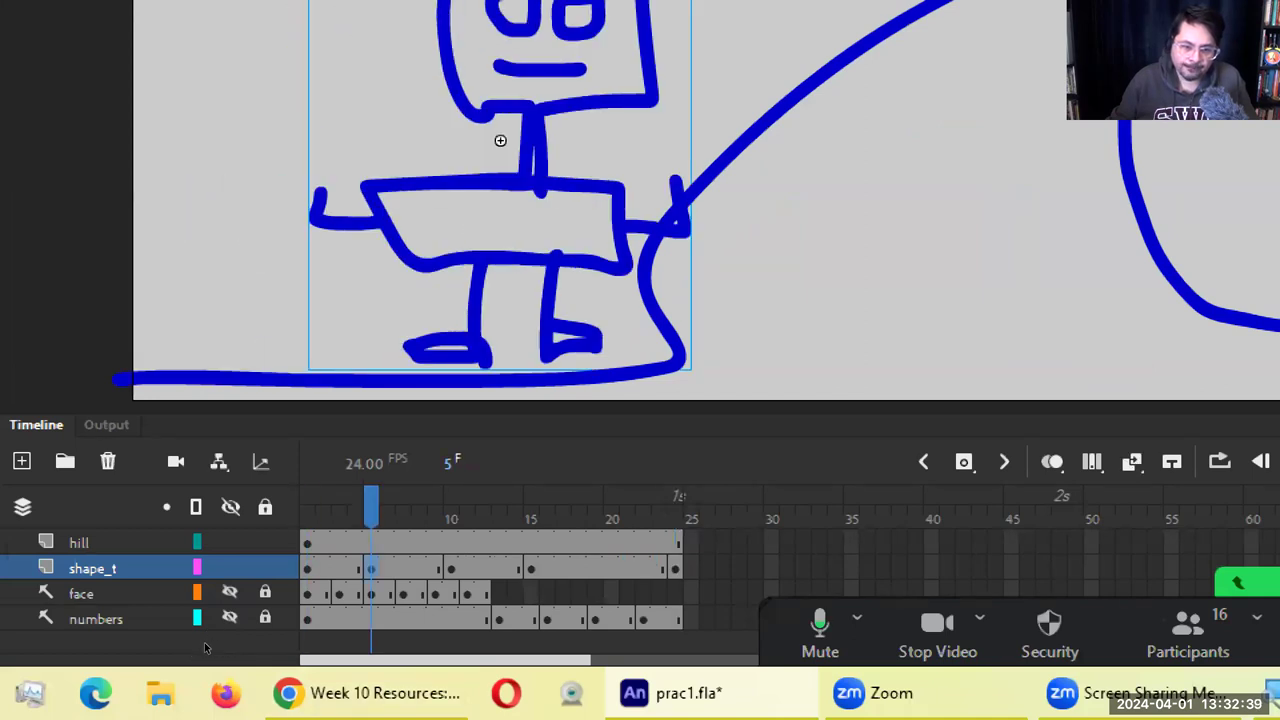
pyautogui.hotkey('shift', 'F10')
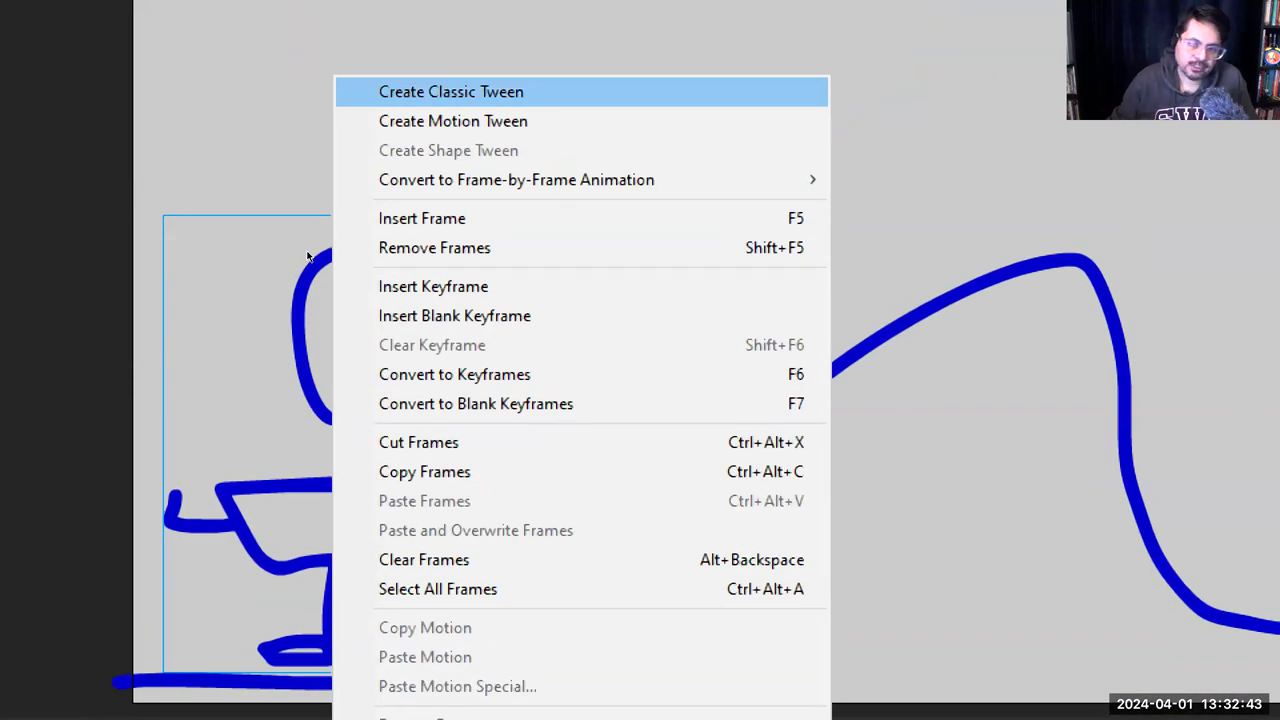
pyautogui.press('Return')
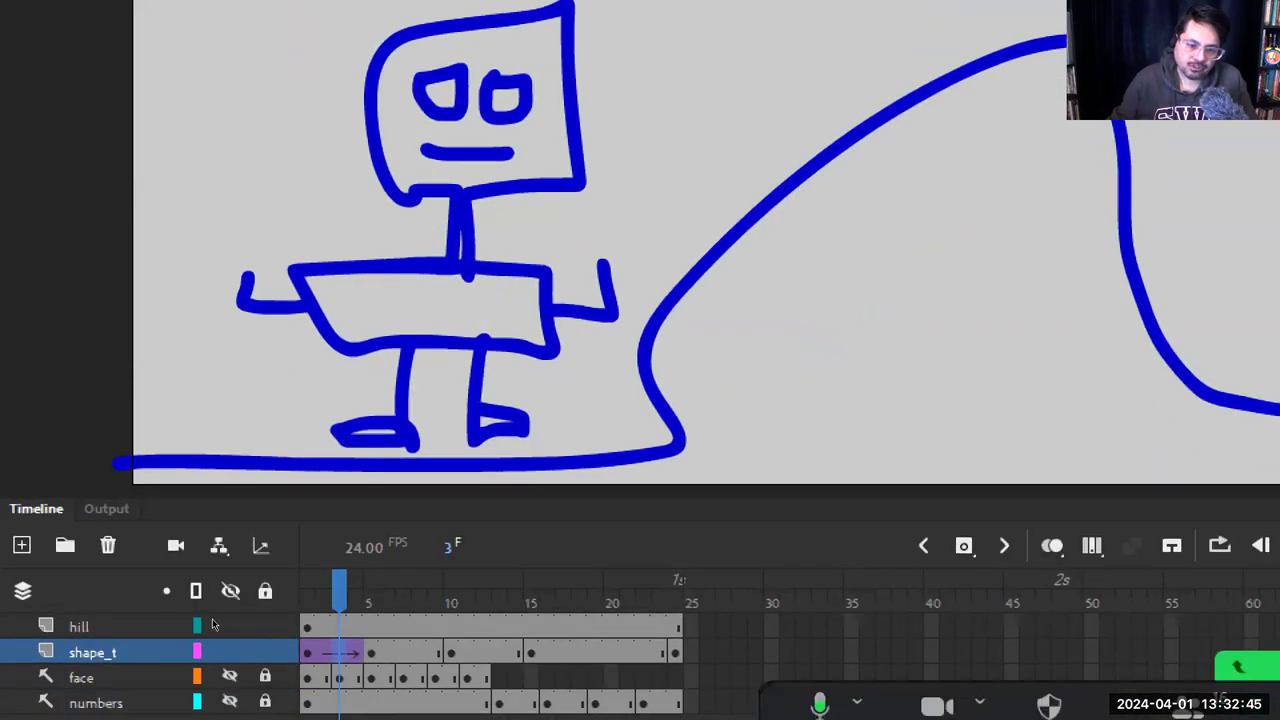
pyautogui.press(',')
pyautogui.press(',')
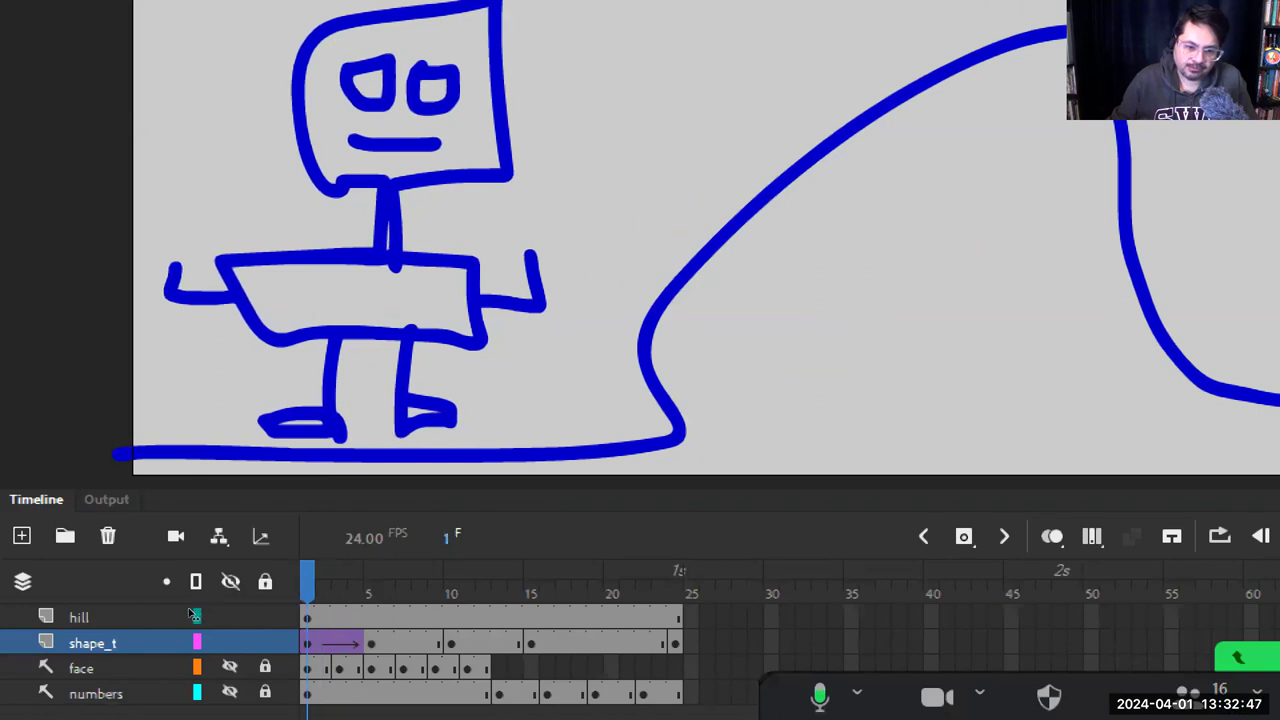
# Step back and forth through frames 1 to 5 to review the robot's tweened walk towards the hill
pyautogui.press('.')
pyautogui.press('.')
pyautogui.press('.')
pyautogui.press('.')
pyautogui.press(',')
pyautogui.press(',')
pyautogui.press(',')
pyautogui.press(',')
pyautogui.press('.')
pyautogui.press('.')
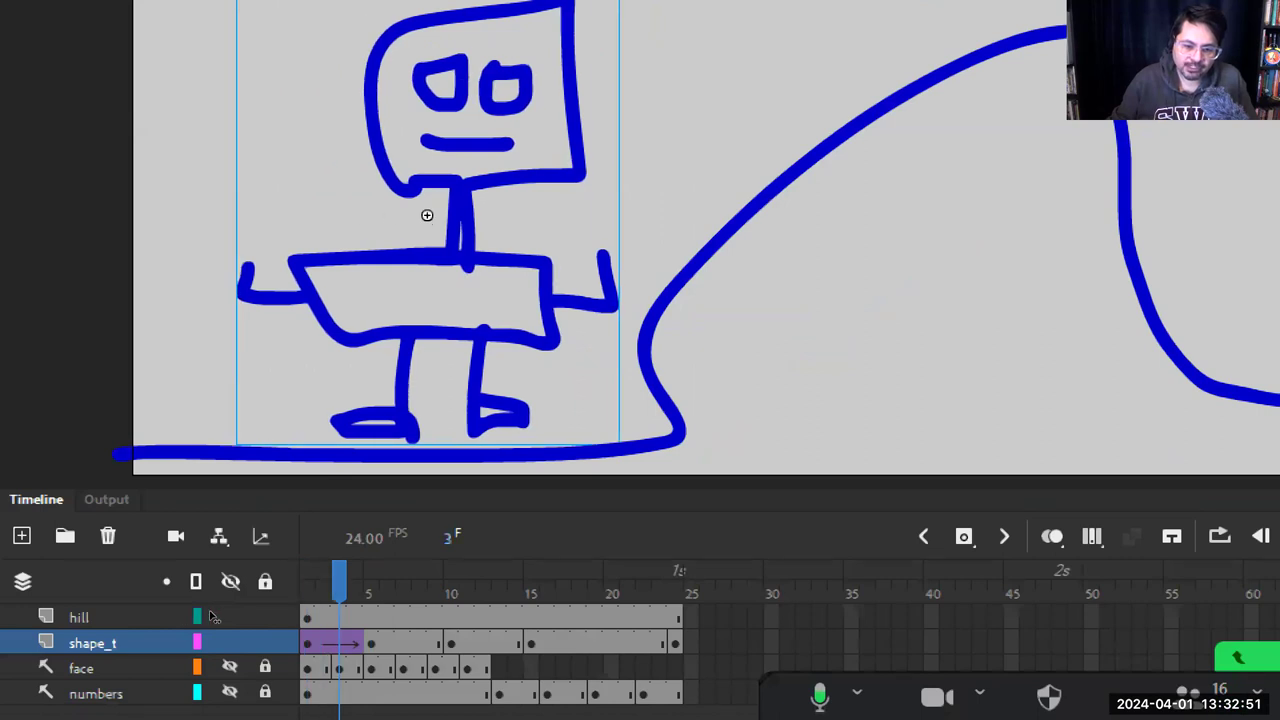
pyautogui.press('.')
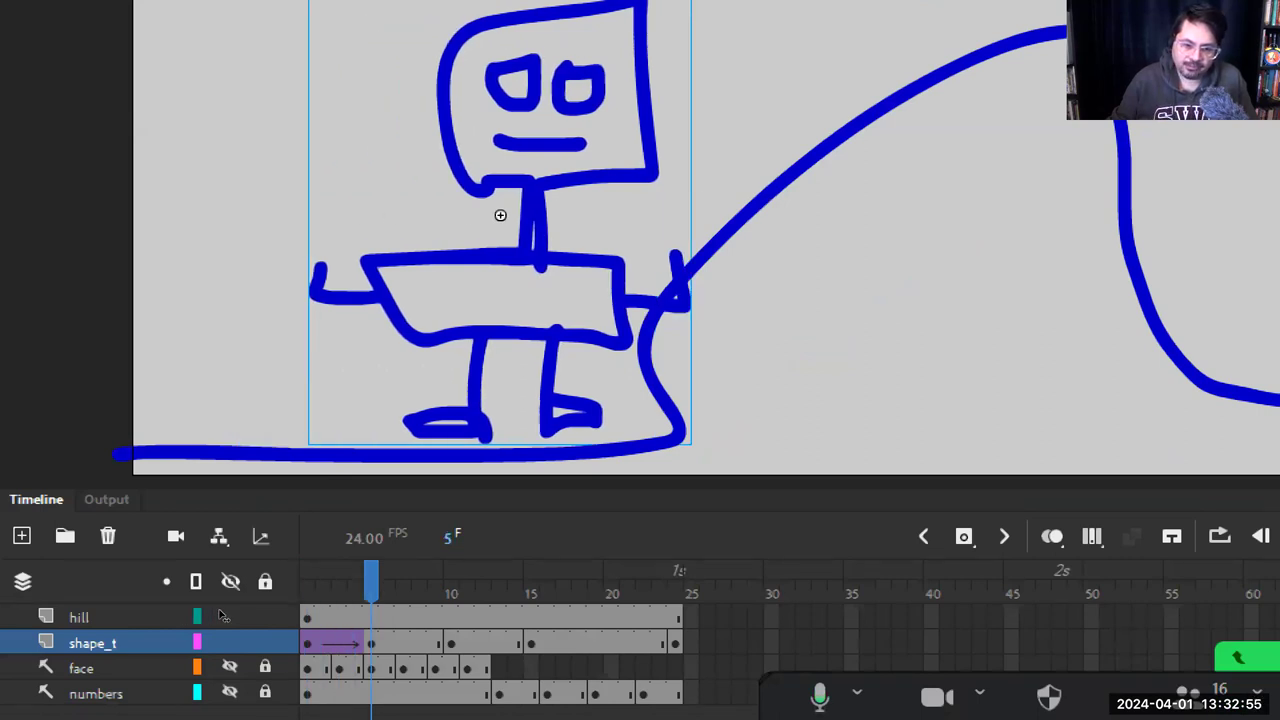
# Step back and forth between frames 5 and 10 to examine the robot's untweened jump to the hilltop
pyautogui.press('.')
pyautogui.press('.')
pyautogui.press('.')
pyautogui.press('.')
pyautogui.press(',')
pyautogui.press(',')
pyautogui.press(',')
pyautogui.press(',')
pyautogui.press('.')
pyautogui.press('.')
pyautogui.press('.')
pyautogui.press('.')
pyautogui.press('.')
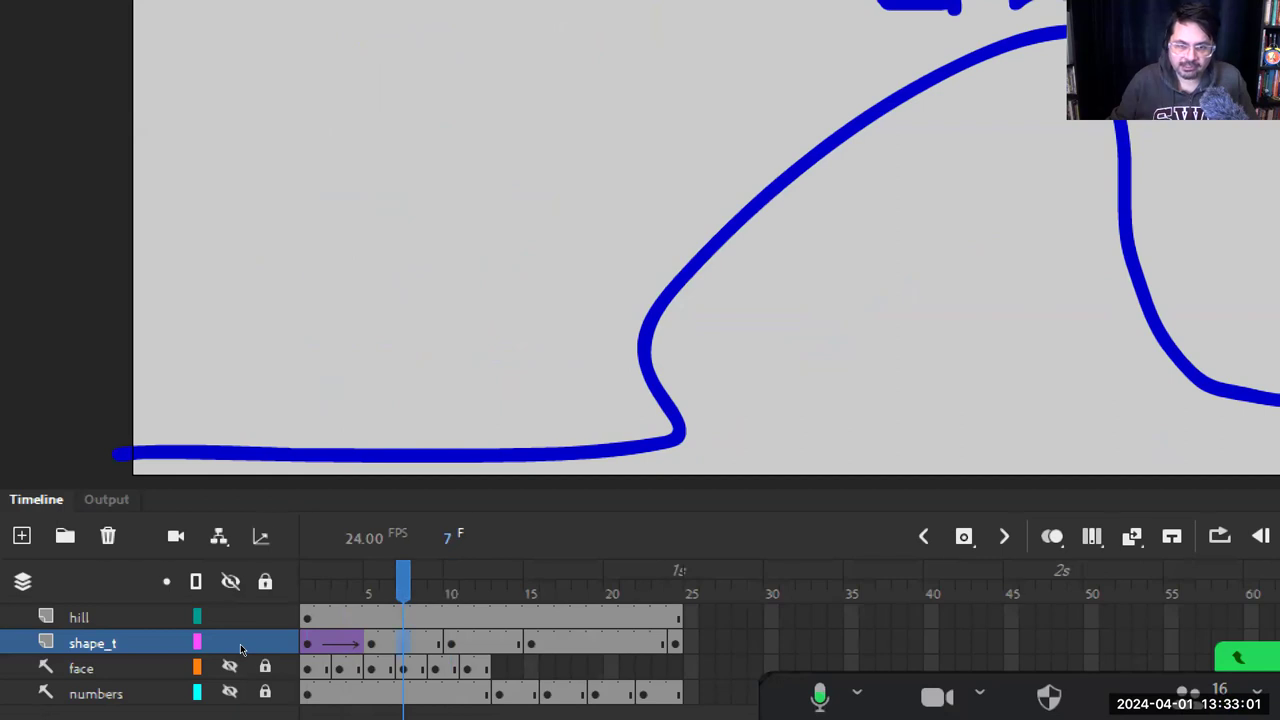
# Create a classic tween on shape_t between the keyframes at frames 5 and 10 and step through it to frame 10
pyautogui.rightClick(414, 643)
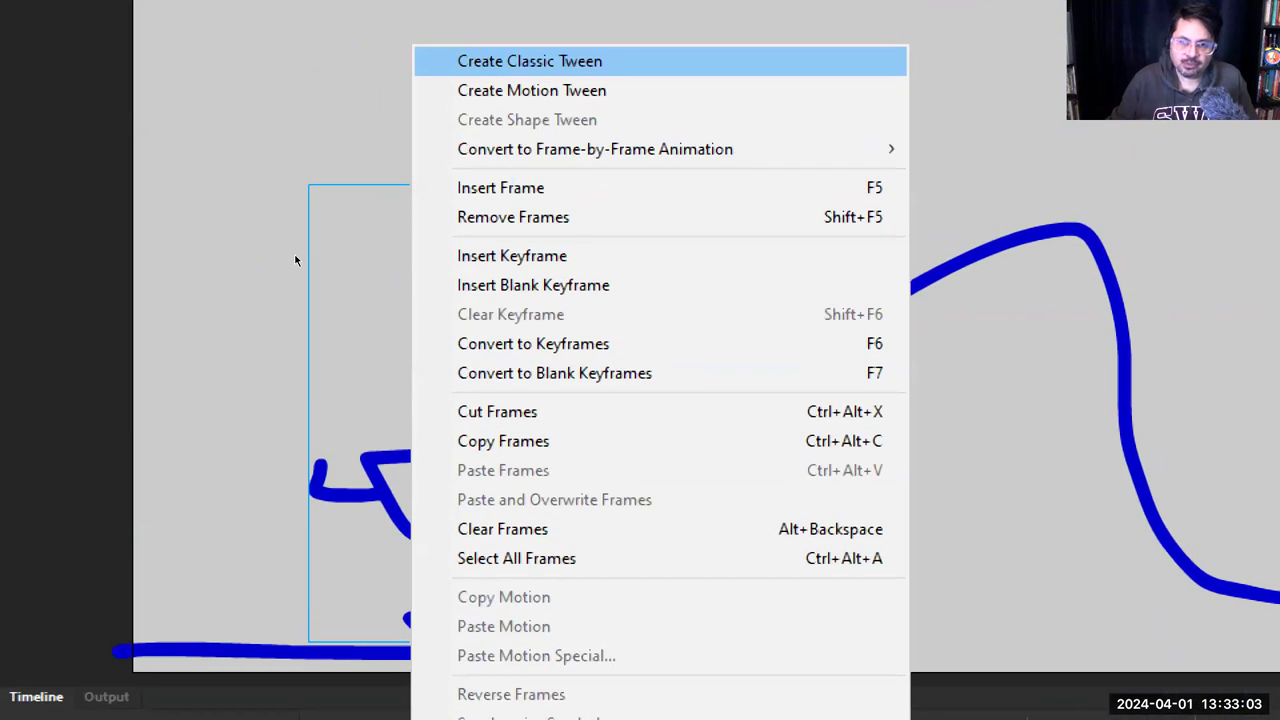
pyautogui.click(233, 589)
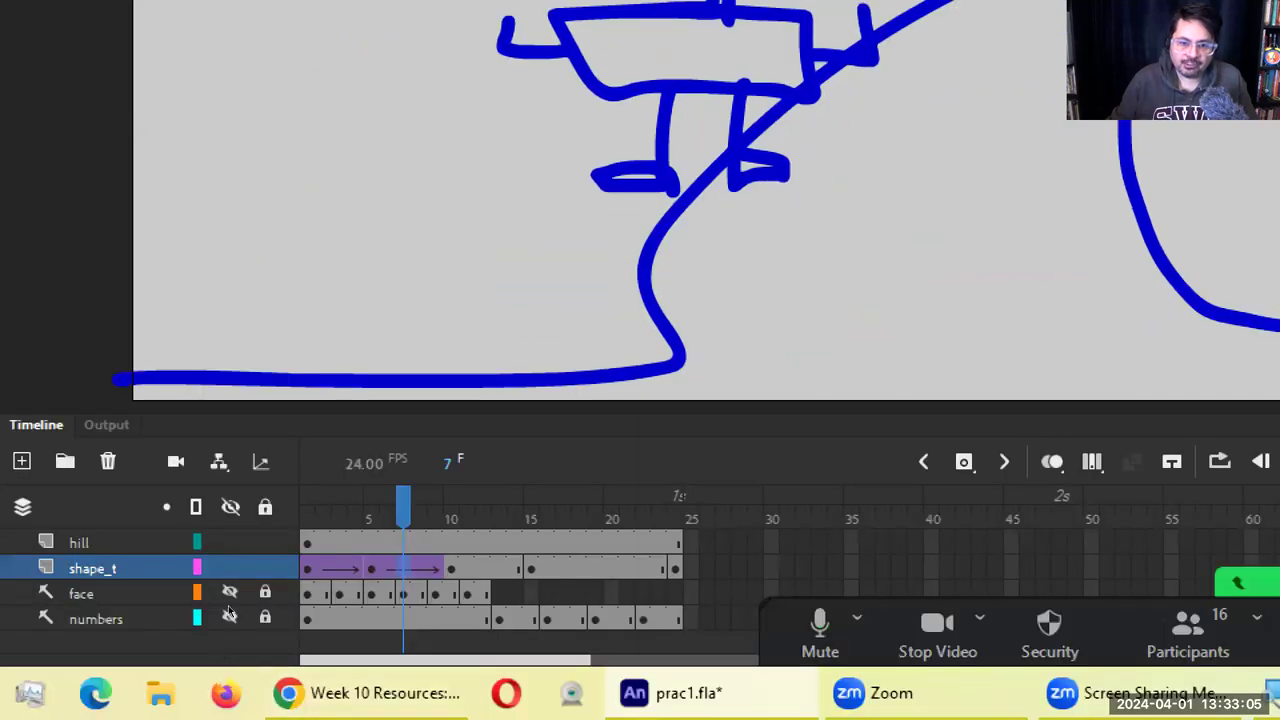
pyautogui.press(',')
pyautogui.press(',')
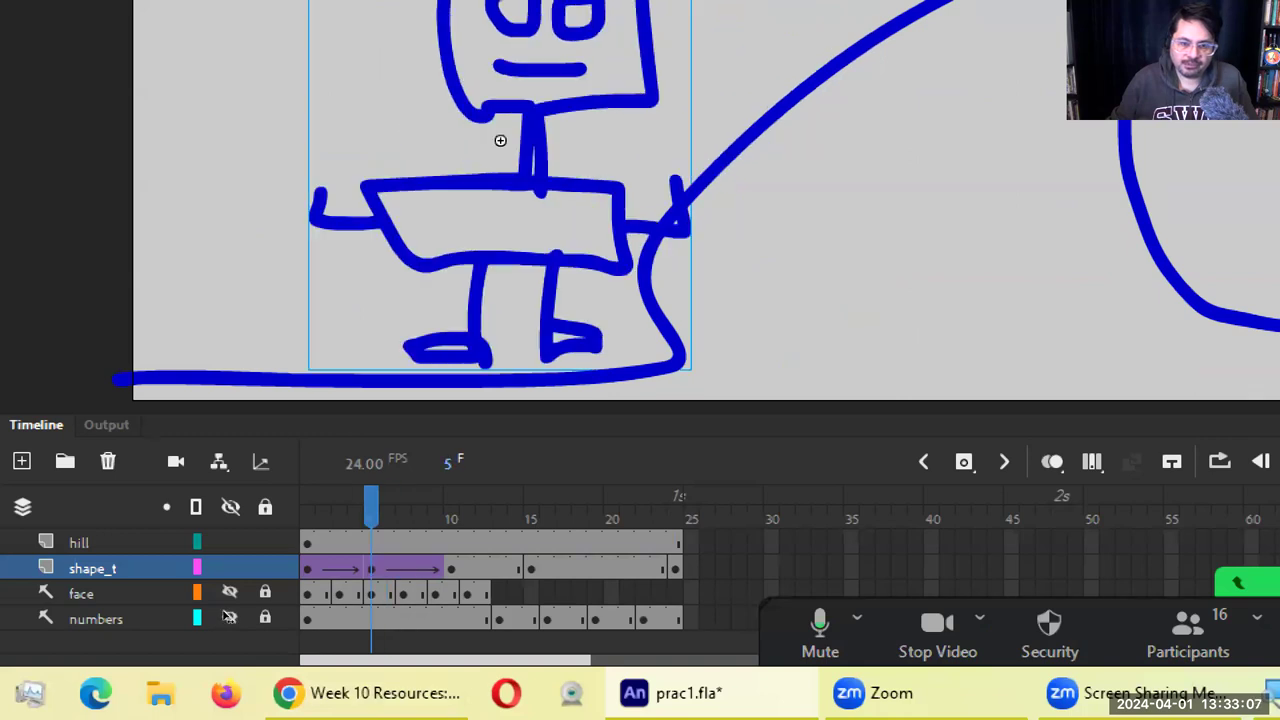
pyautogui.press('.')
pyautogui.press('.')
pyautogui.press('.')
pyautogui.press('.')
pyautogui.press('.')
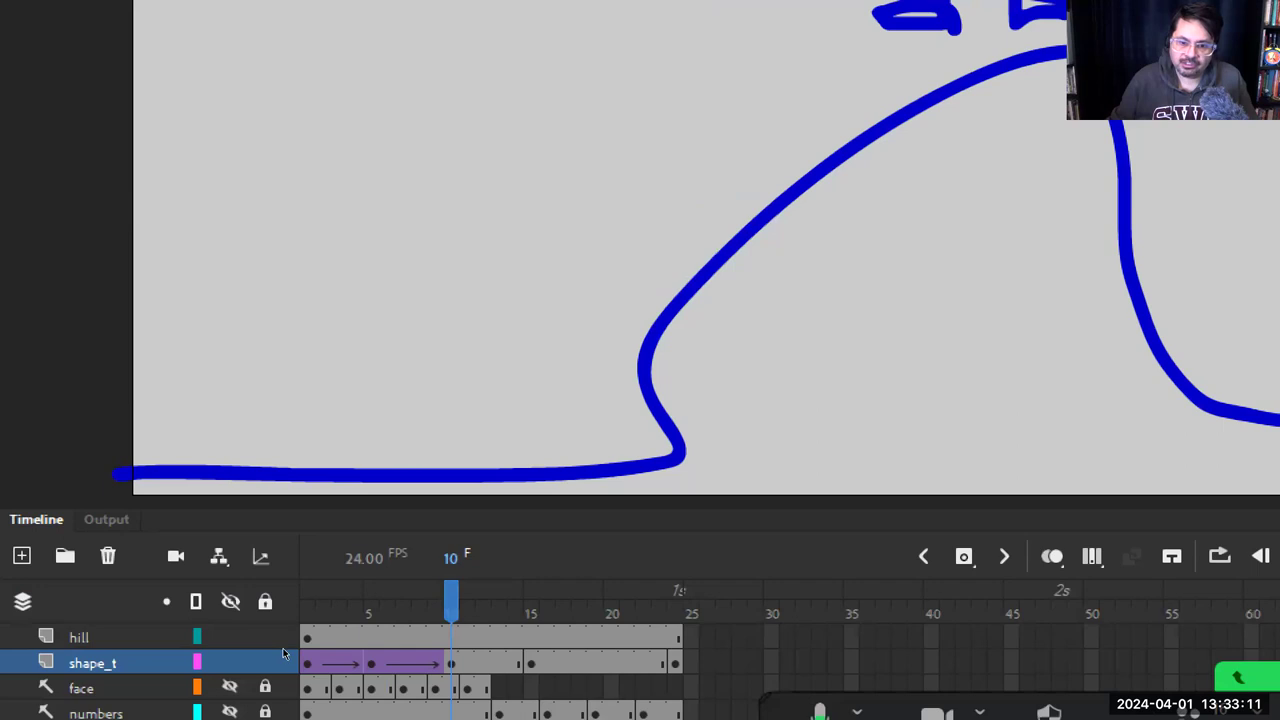
# Create a classic tween on shape_t between the keyframes at frames 10 and 15
pyautogui.press('.')
pyautogui.press('.')
pyautogui.press('.')
pyautogui.press('.')
pyautogui.press('.')
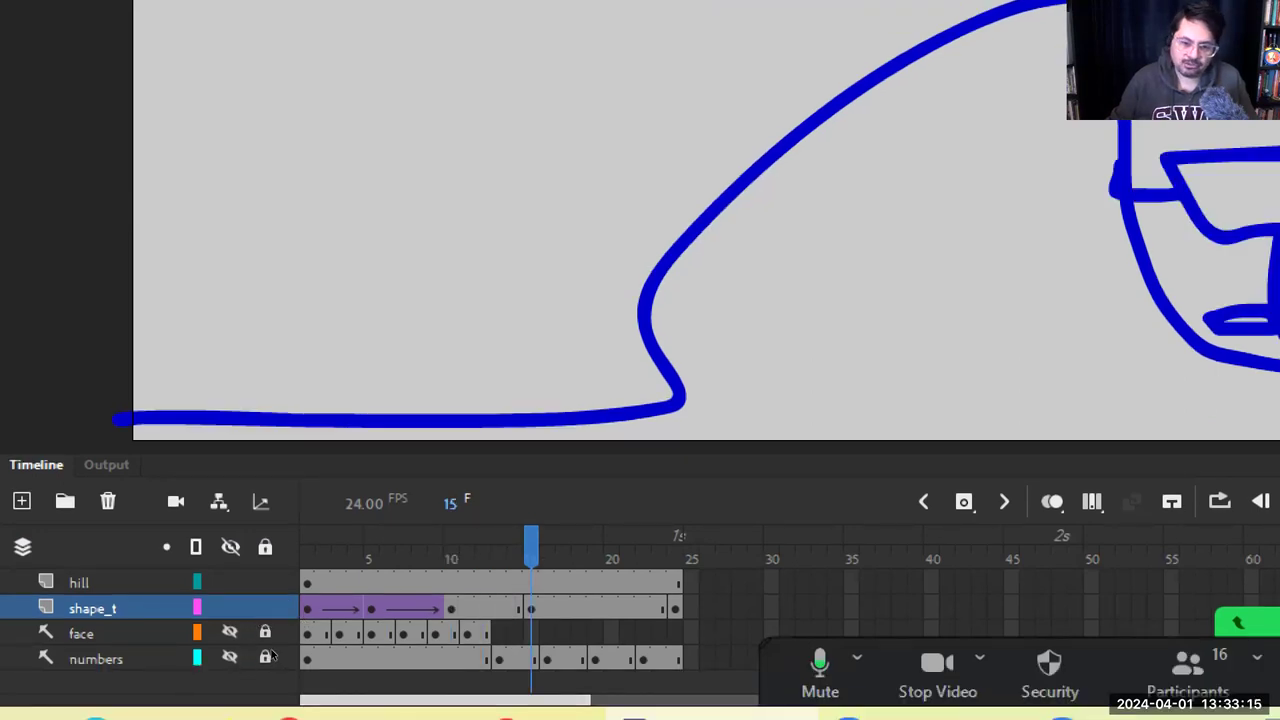
pyautogui.rightClick(484, 608)
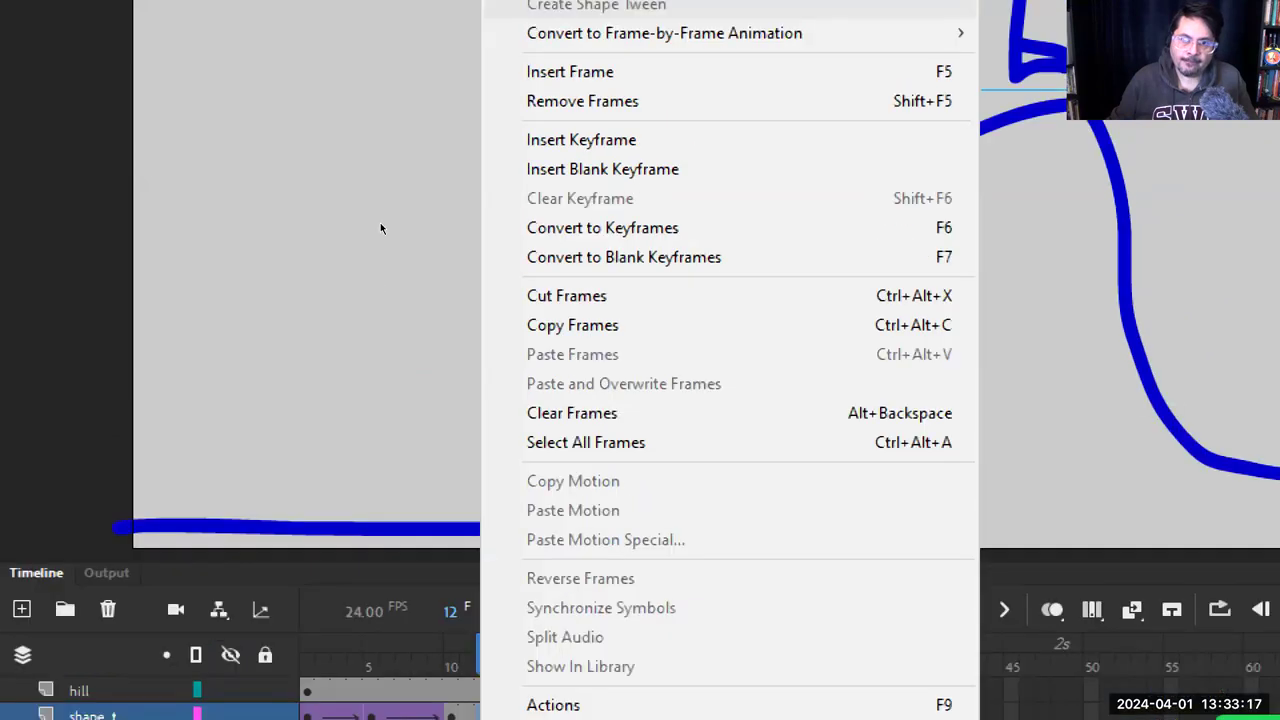
pyautogui.press('Down')
pyautogui.press('Return')
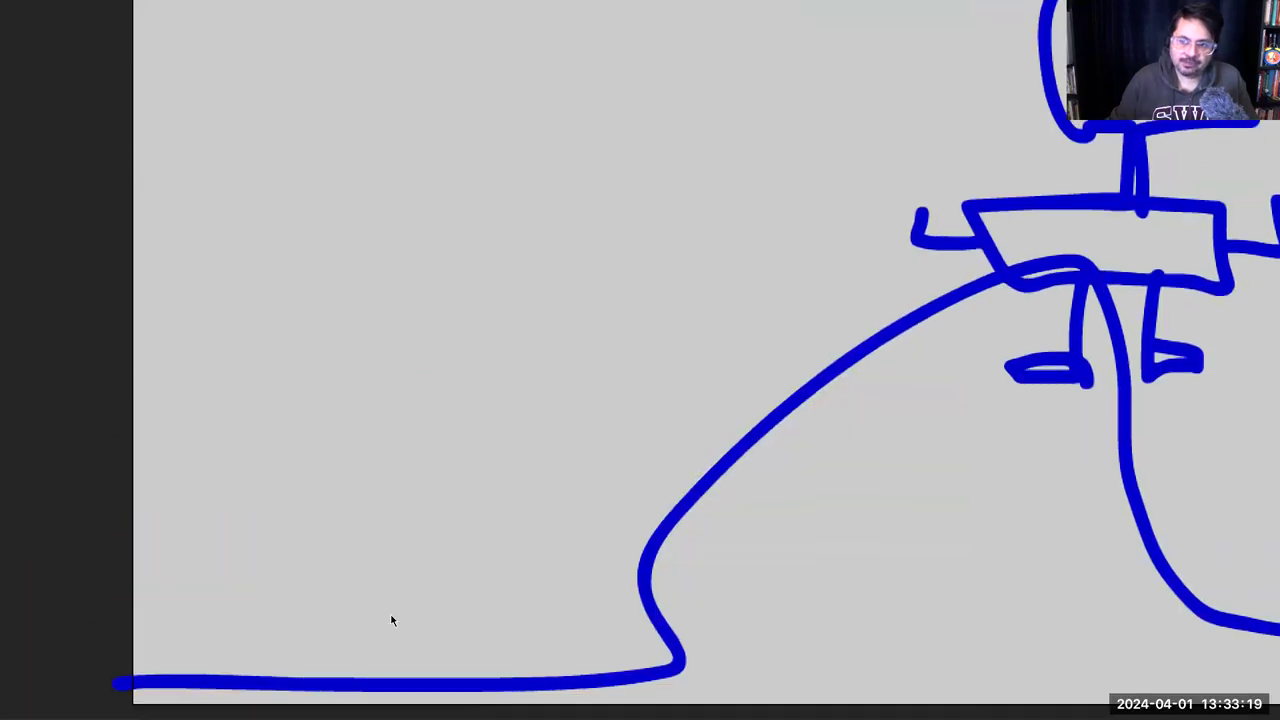
# Step through the new tween up to frame 15 to review the robot's descent from the hilltop
pyautogui.press(',')
pyautogui.press(',')
pyautogui.press('.')
pyautogui.press('.')
pyautogui.press('.')
pyautogui.press('.')
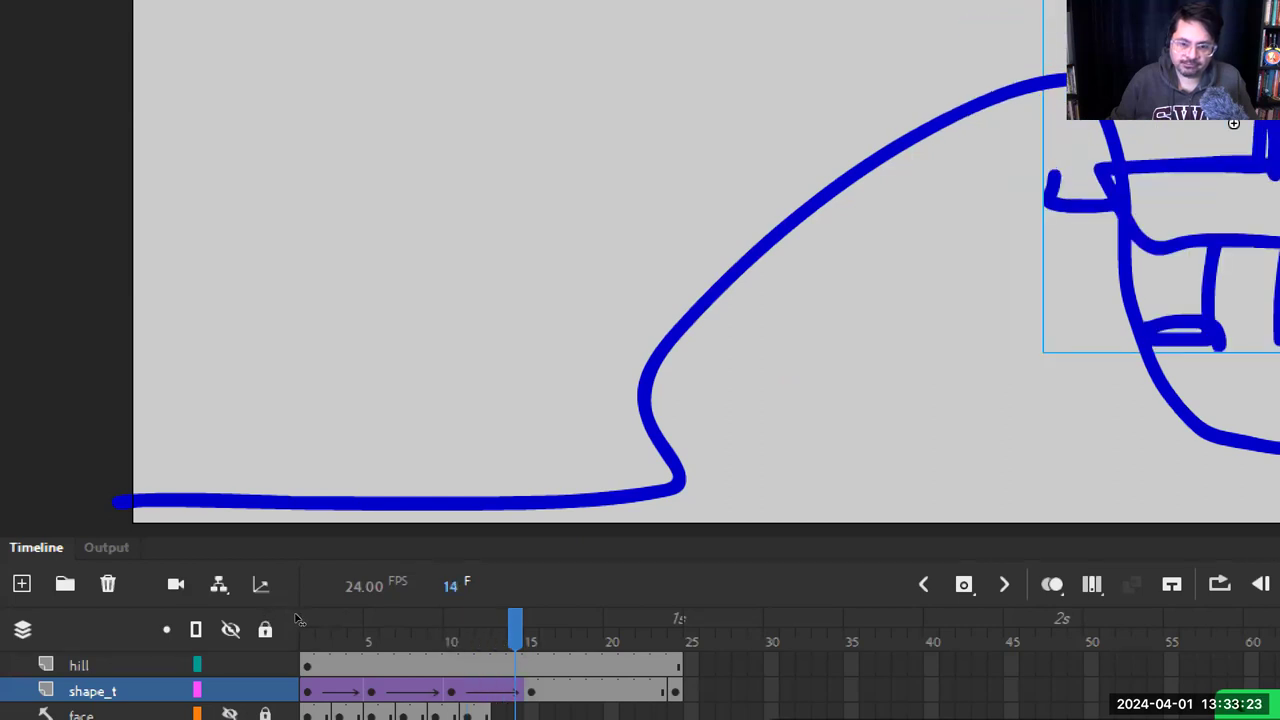
pyautogui.press('.')
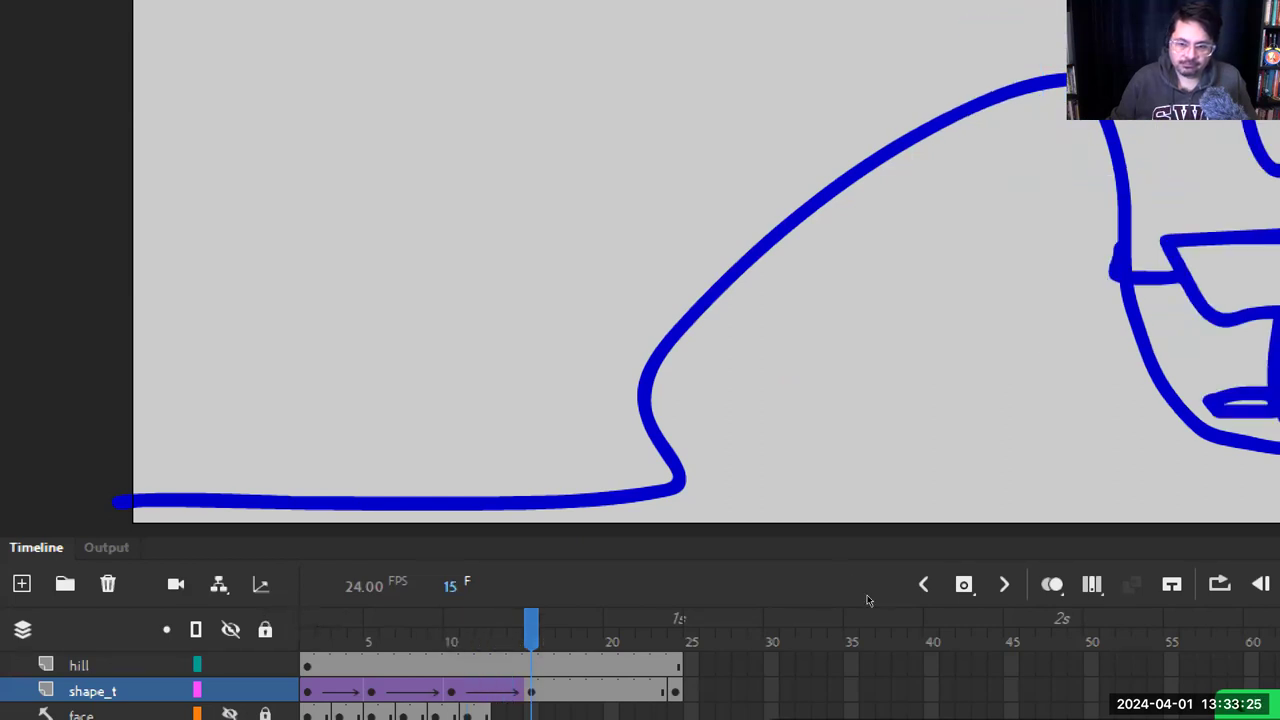
# Create a classic tween on shape_t between the keyframe at frame 15 and the final keyframe at frame 24
pyautogui.rightClick(612, 691)
pyautogui.press('Up')
pyautogui.press('Up')
pyautogui.press('Up')
pyautogui.press('Up')
pyautogui.press('Up')
pyautogui.press('Up')
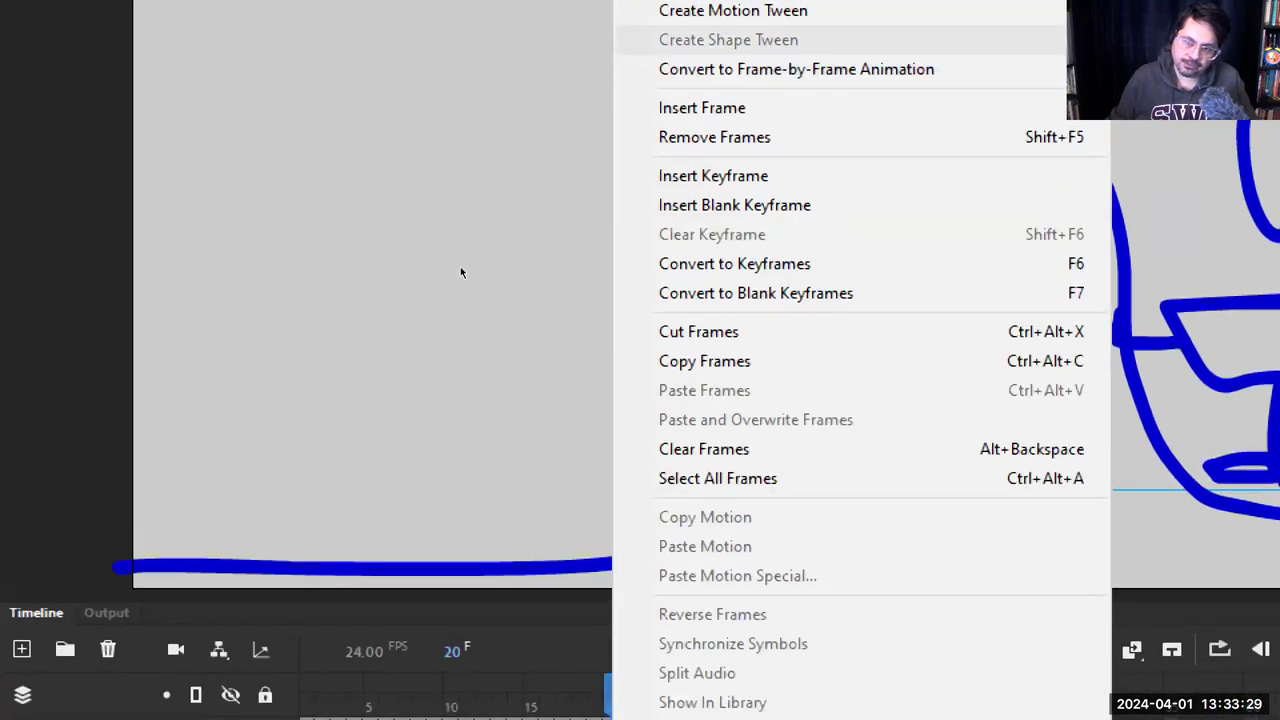
pyautogui.press('Return')
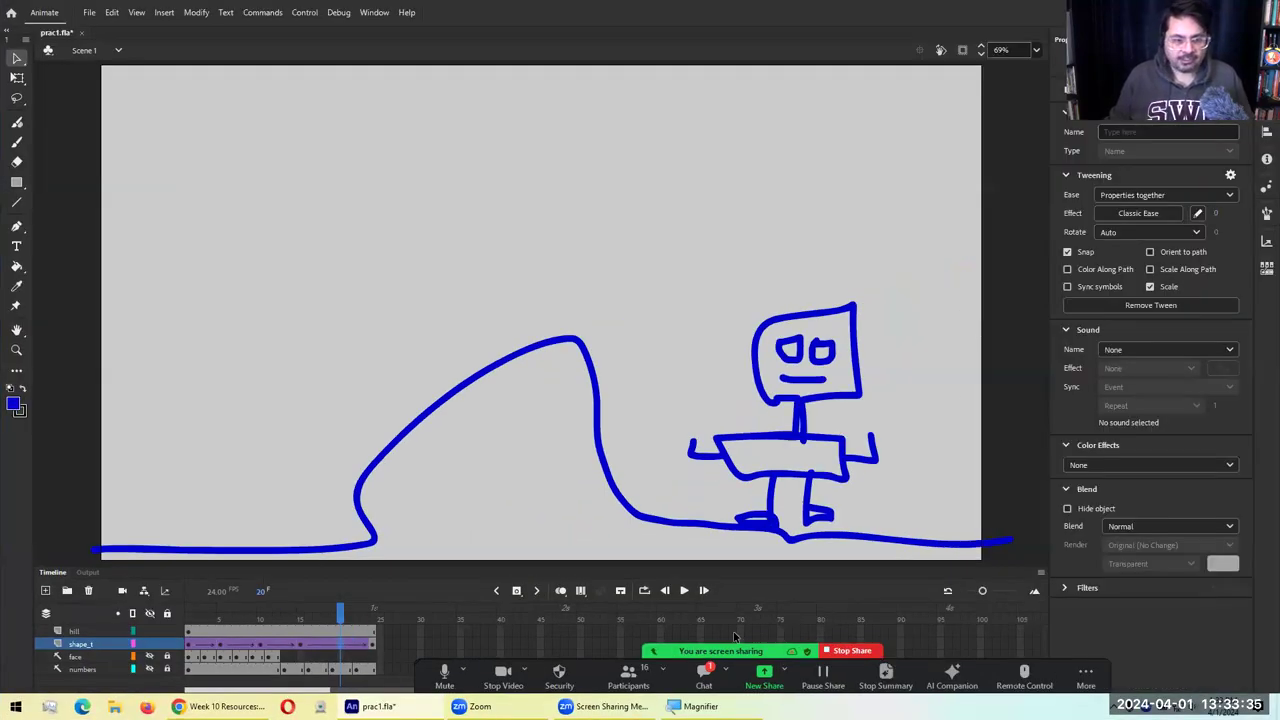
# Show the meeting chat and play the animation through to its last frame
pyautogui.click(704, 672)
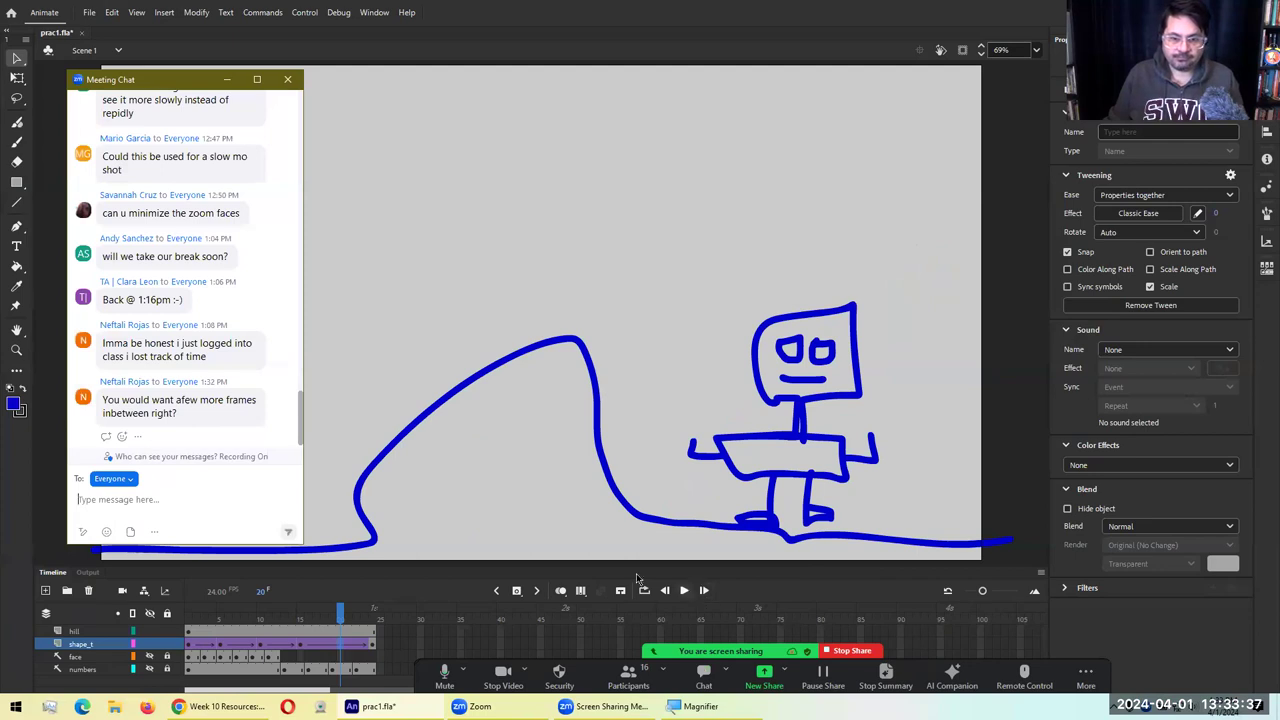
pyautogui.click(682, 594)
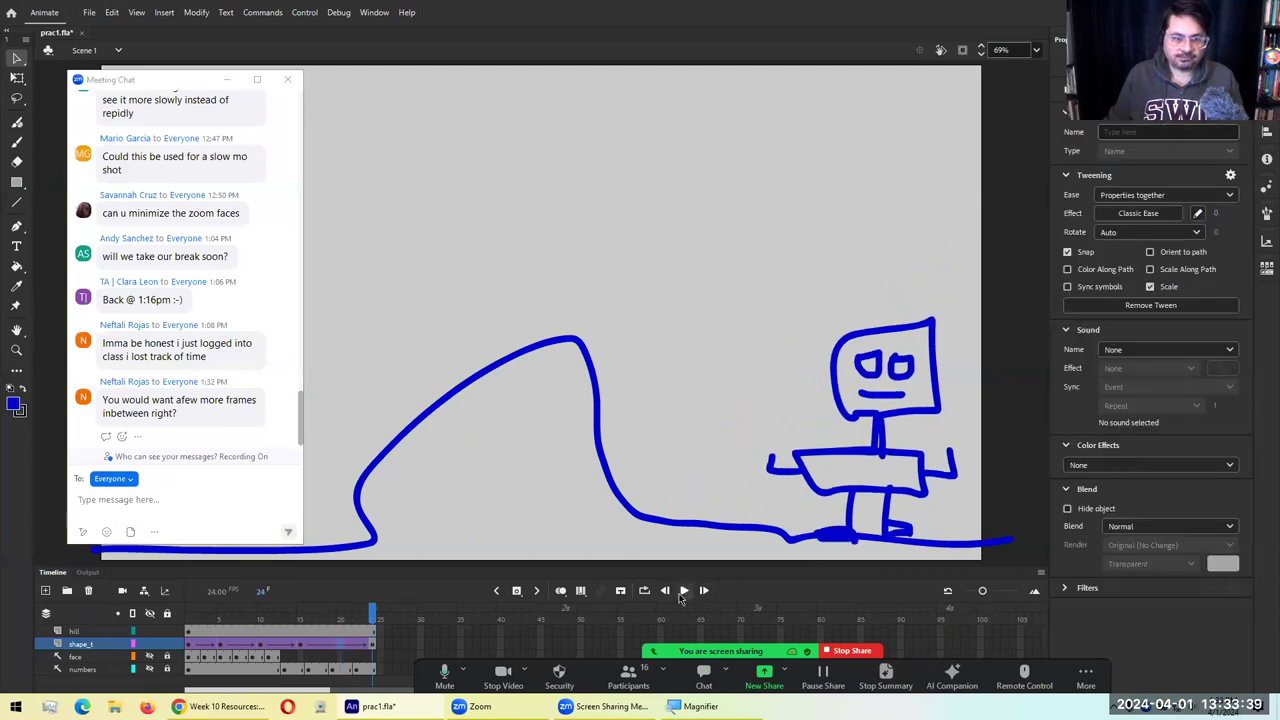
pyautogui.click(681, 594)
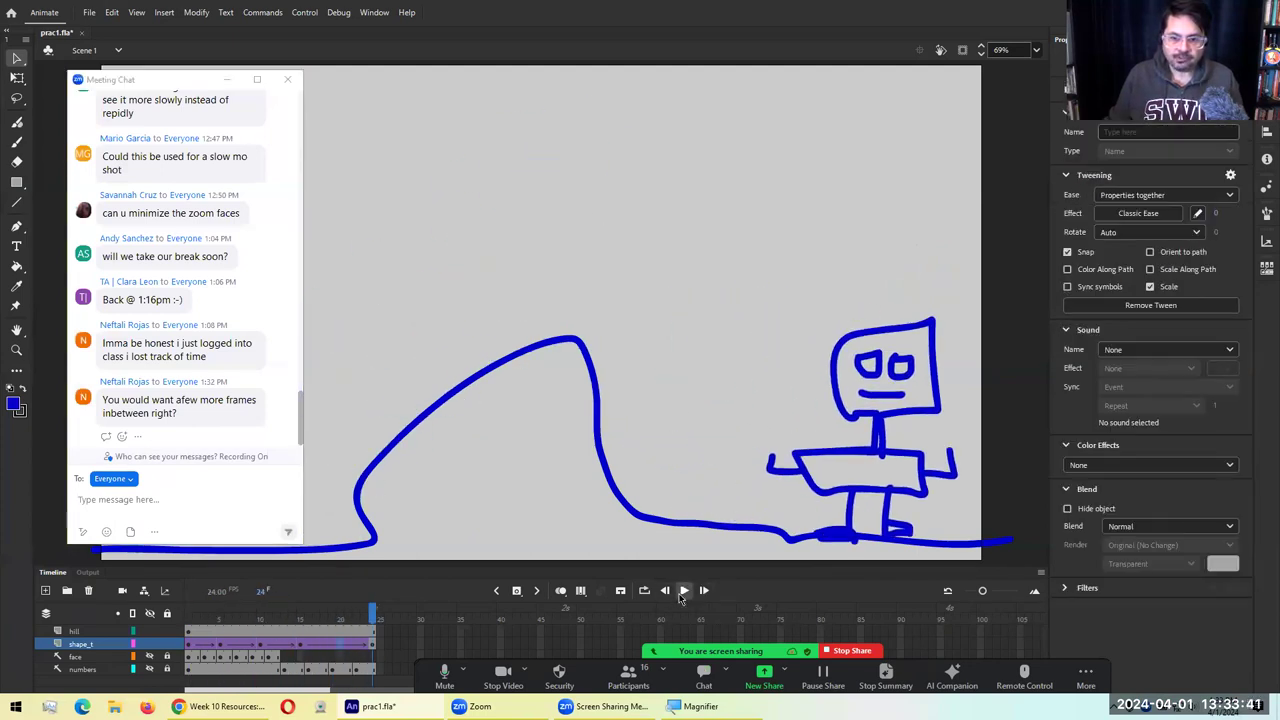
pyautogui.click(682, 592)
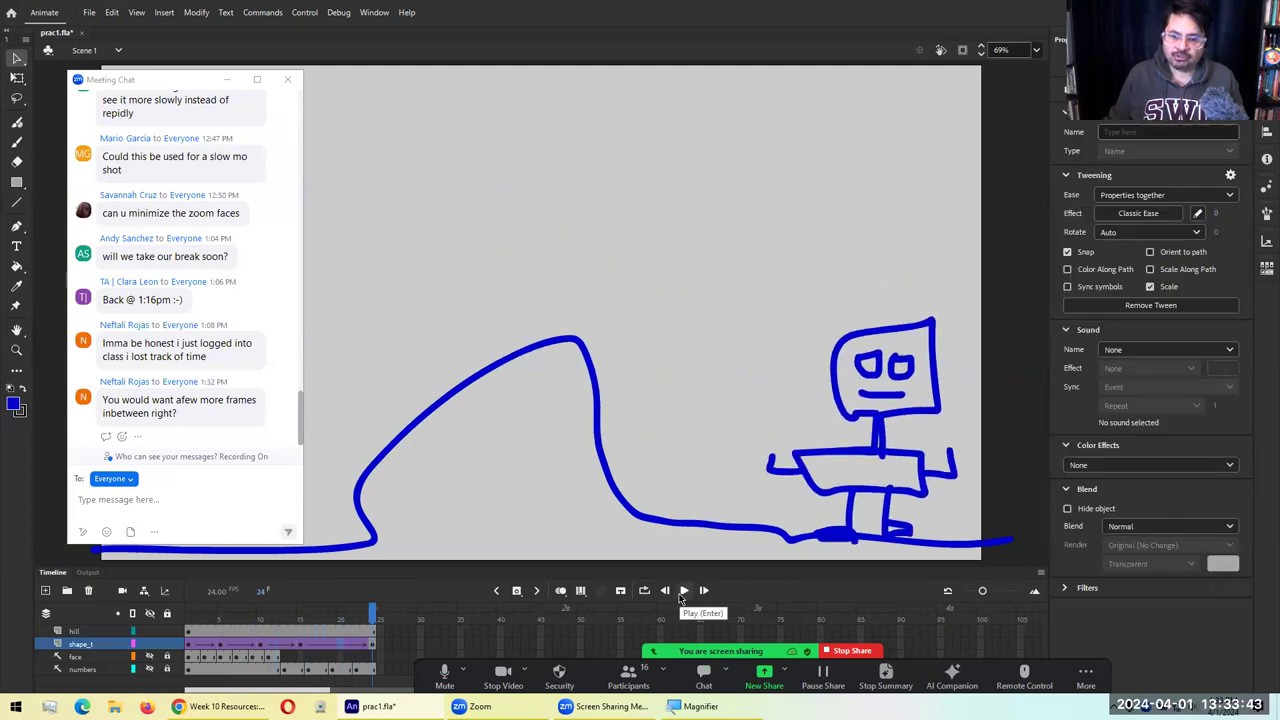
pyautogui.click(682, 594)
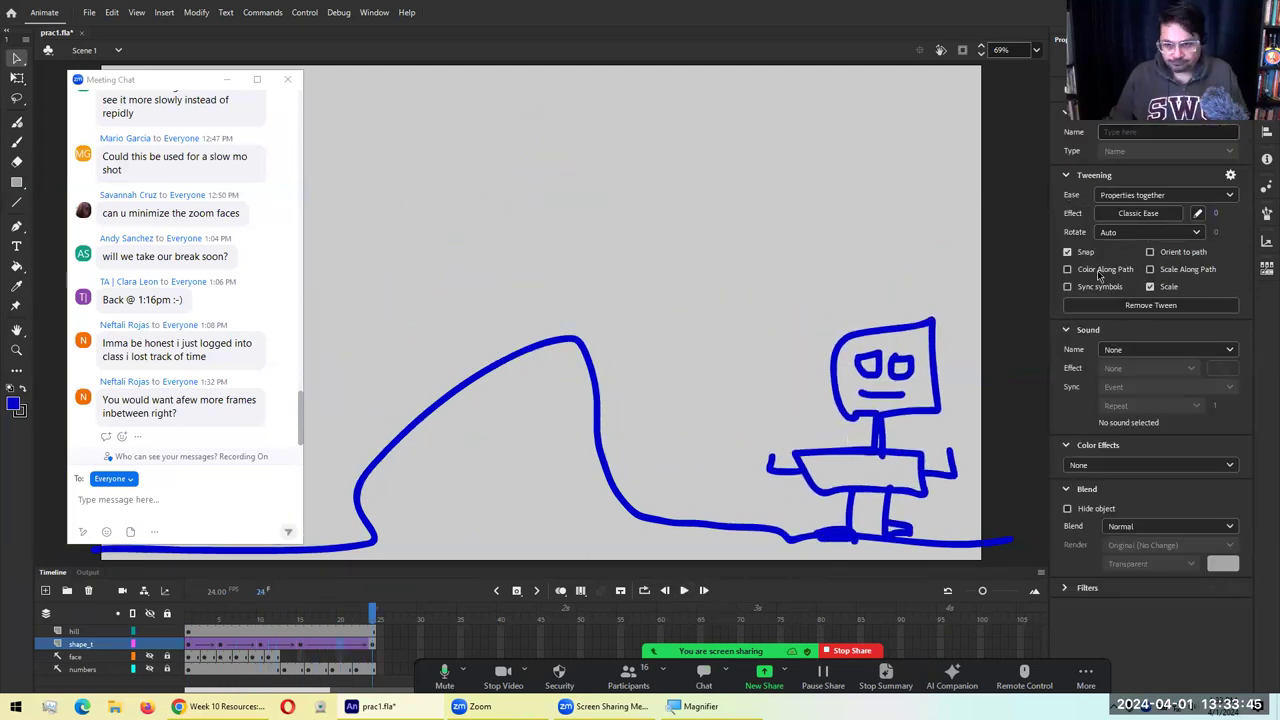
# Test the movie in the preview player to review the looping robot animation, and close the preview and the meeting chat
pyautogui.hotkey('ctrl', 'Return')
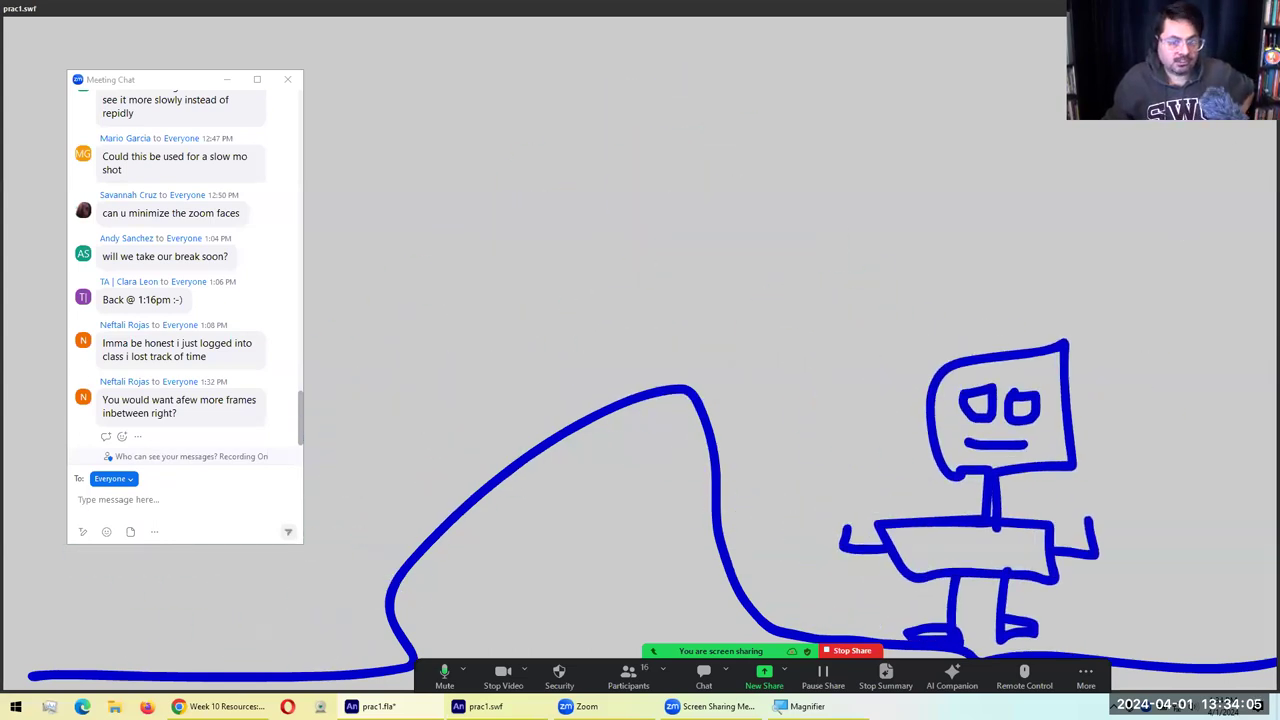
pyautogui.hotkey('ctrl', 'w')
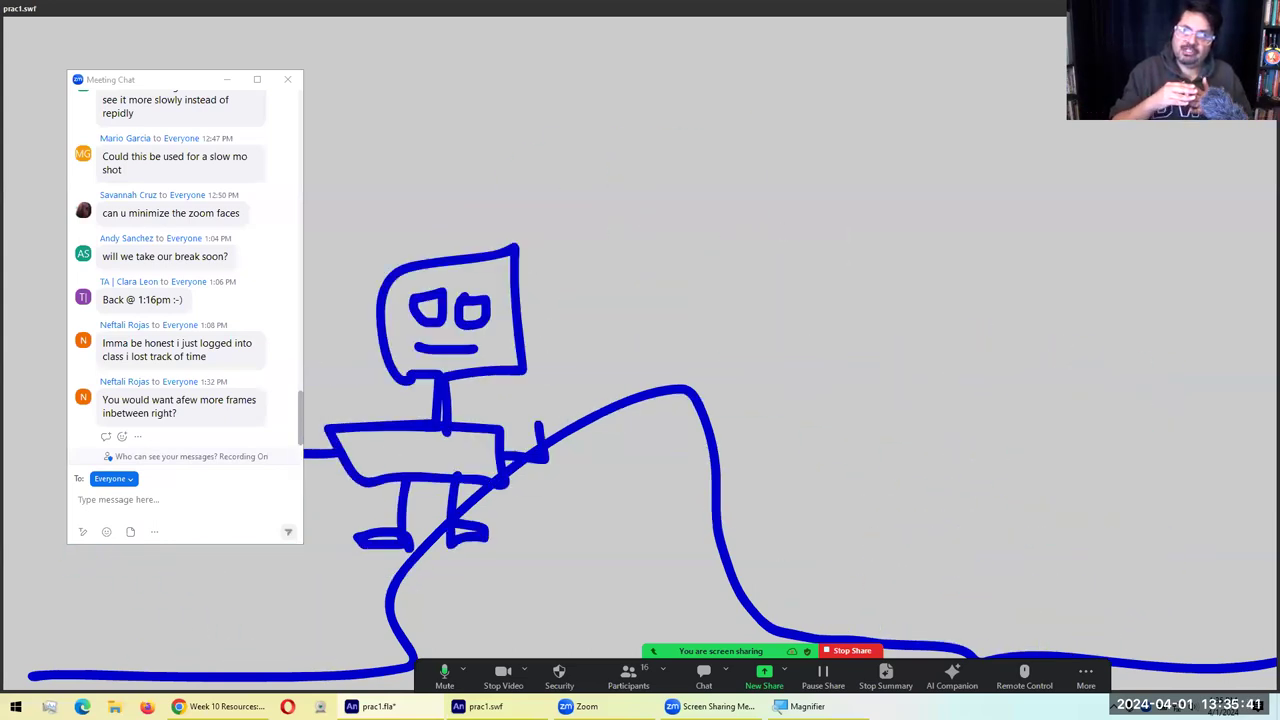
pyautogui.hotkey('ctrl', 'w')
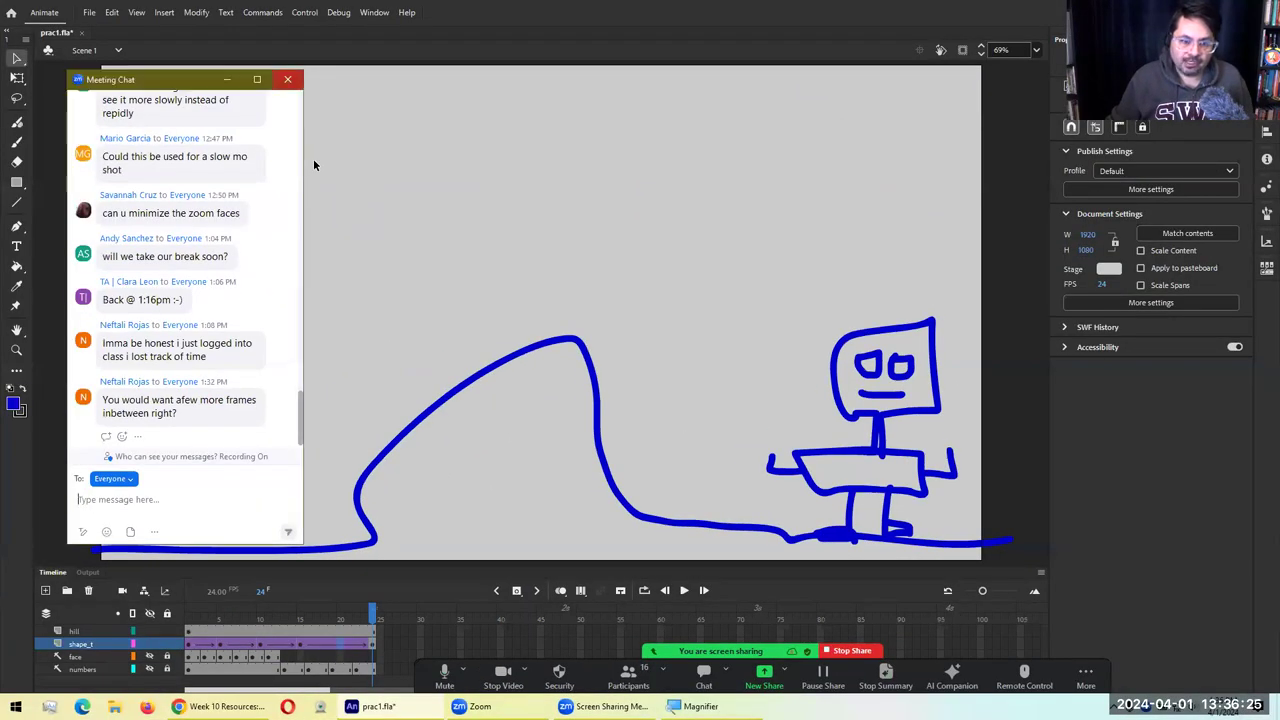
pyautogui.click(313, 162)
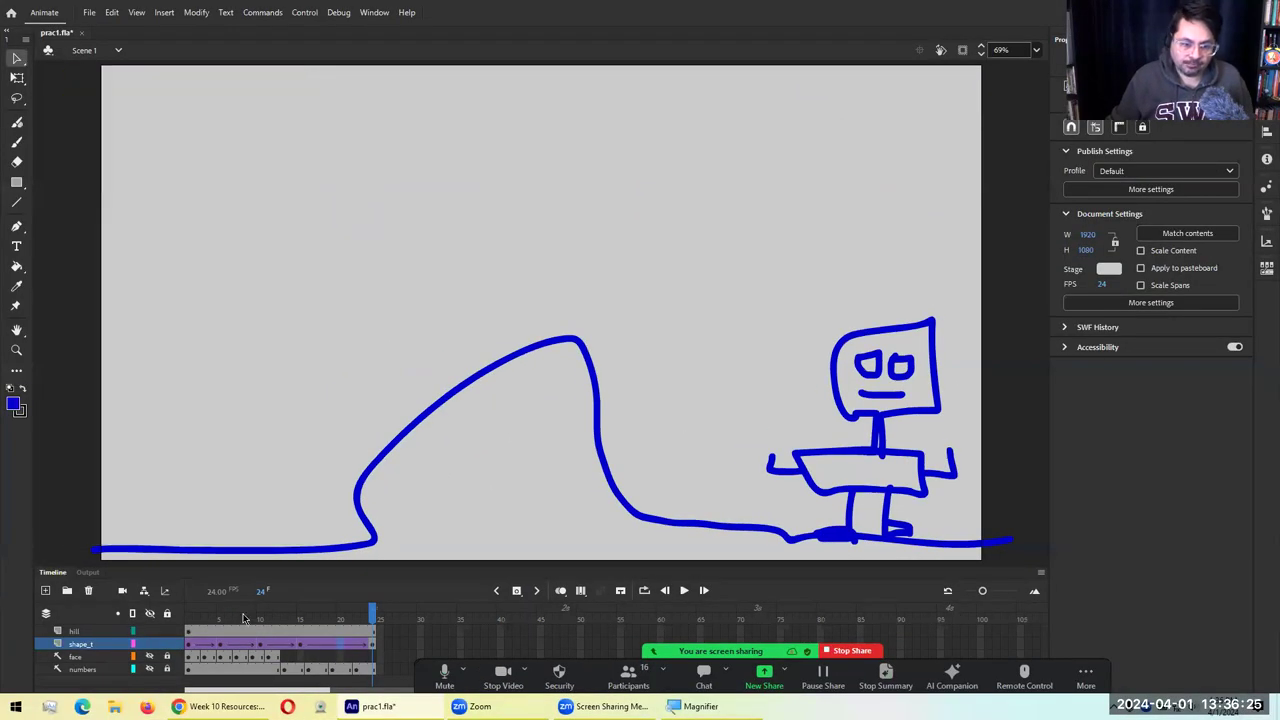
# Insert three frames at frame 7 of shape_t to lengthen the robot's climb tween between frames 5 and 10
pyautogui.click(201, 645)
pyautogui.moveTo(207, 616); pyautogui.dragTo(241, 641)
pyautogui.click(237, 648)
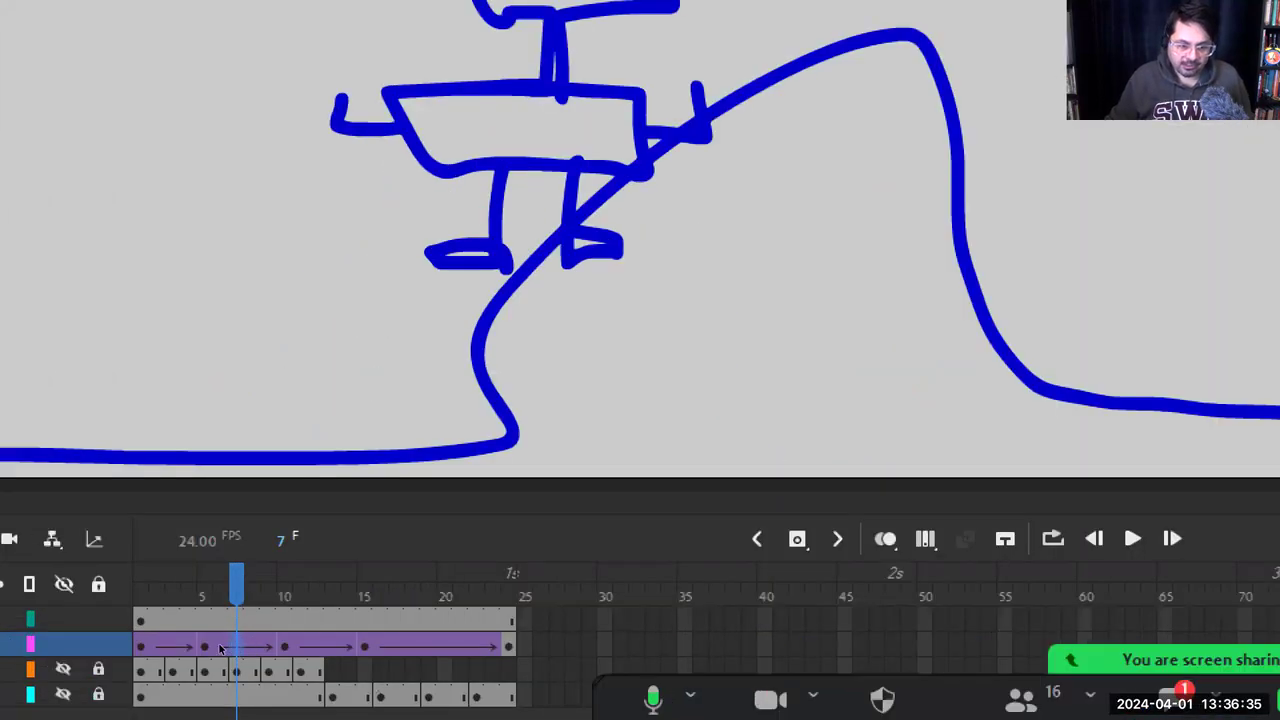
pyautogui.click(221, 648)
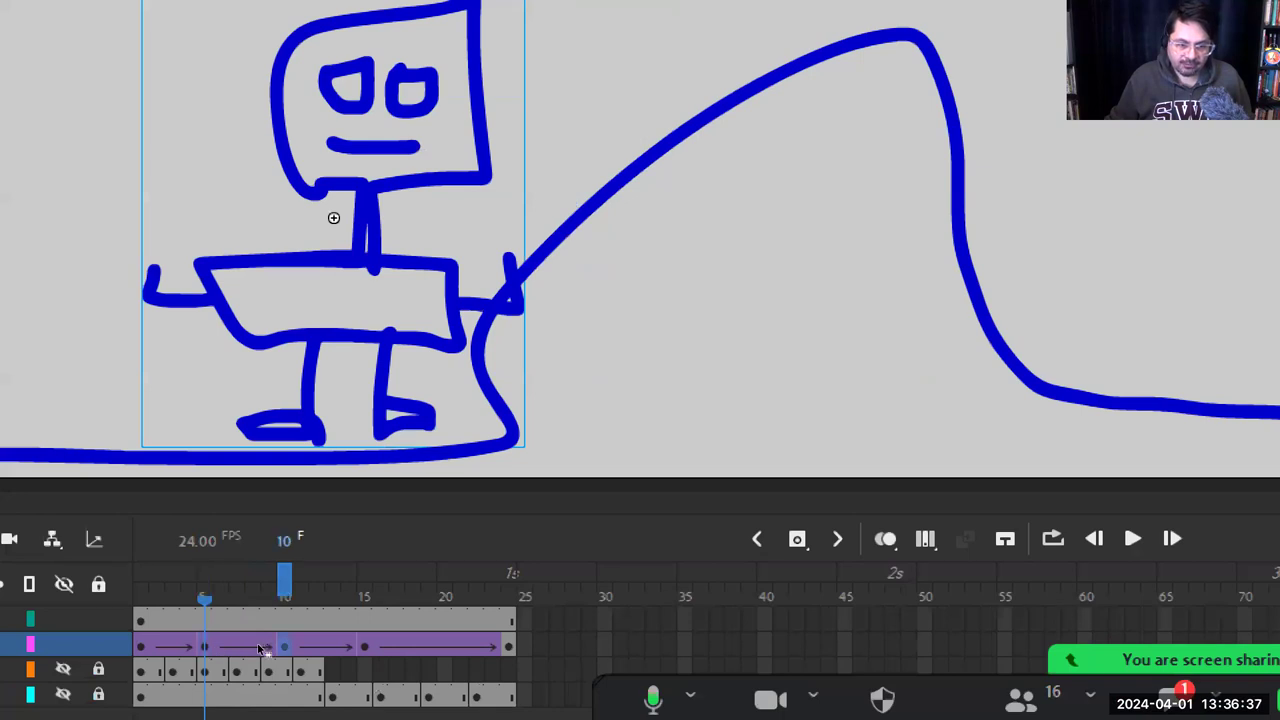
pyautogui.click(238, 648)
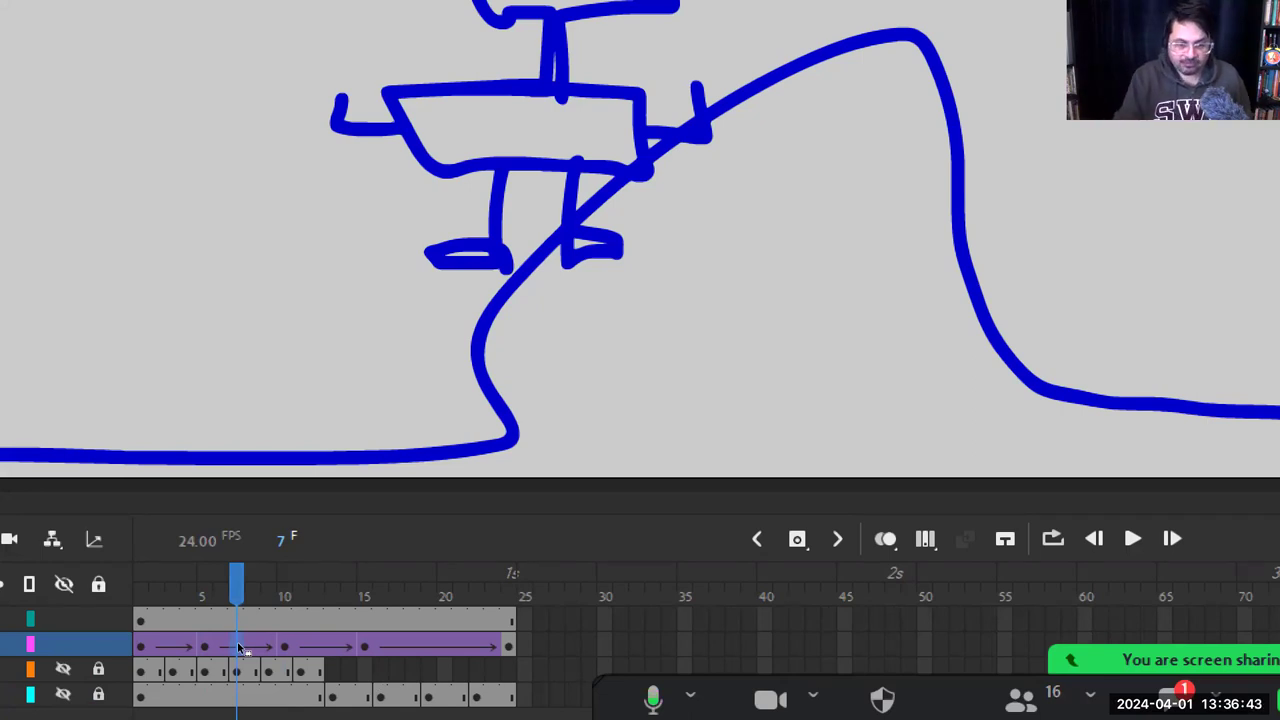
pyautogui.press('F5')
pyautogui.press('F5')
pyautogui.press('F5')
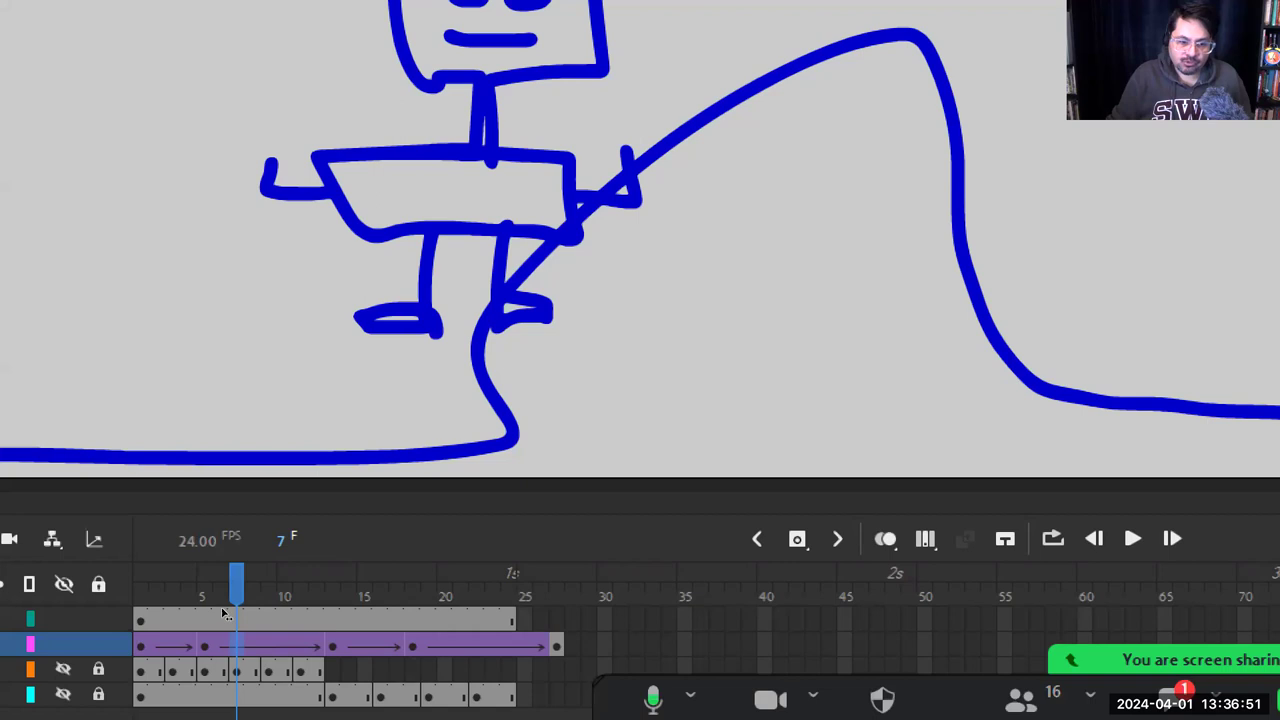
# Step forward from frame 7 to frame 12 to review the lengthened climb
pyautogui.press('.')
pyautogui.press('.')
pyautogui.press('.')
pyautogui.press('.')
pyautogui.press('.')
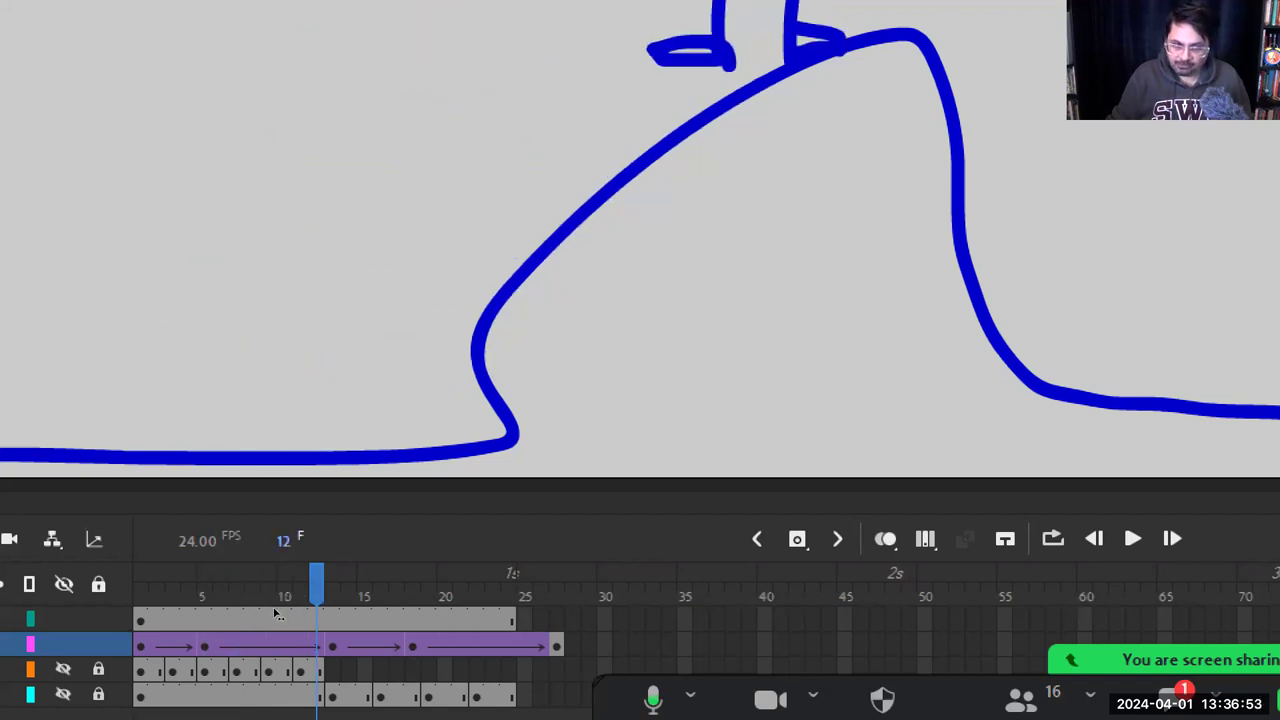
# Insert three more frames at frame 8 of shape_t to slow the robot's climb further
pyautogui.click(245, 651)
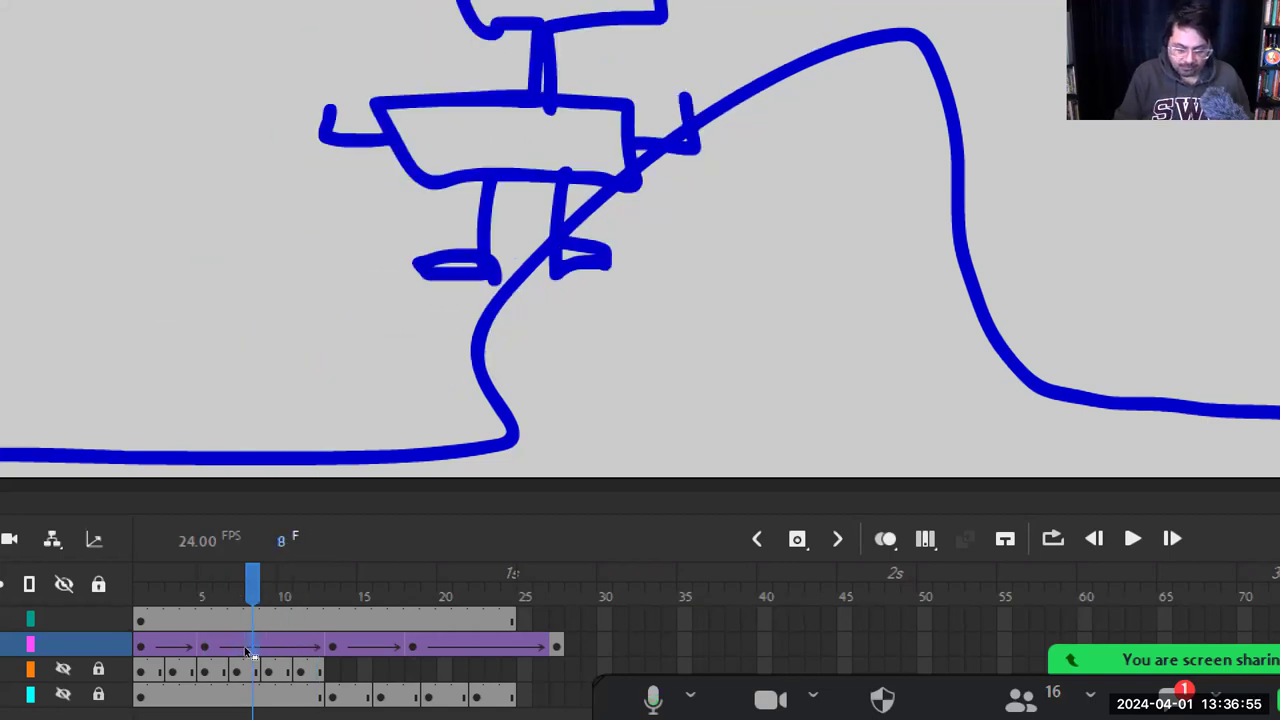
pyautogui.press('F5')
pyautogui.press('F5')
pyautogui.press('F5')
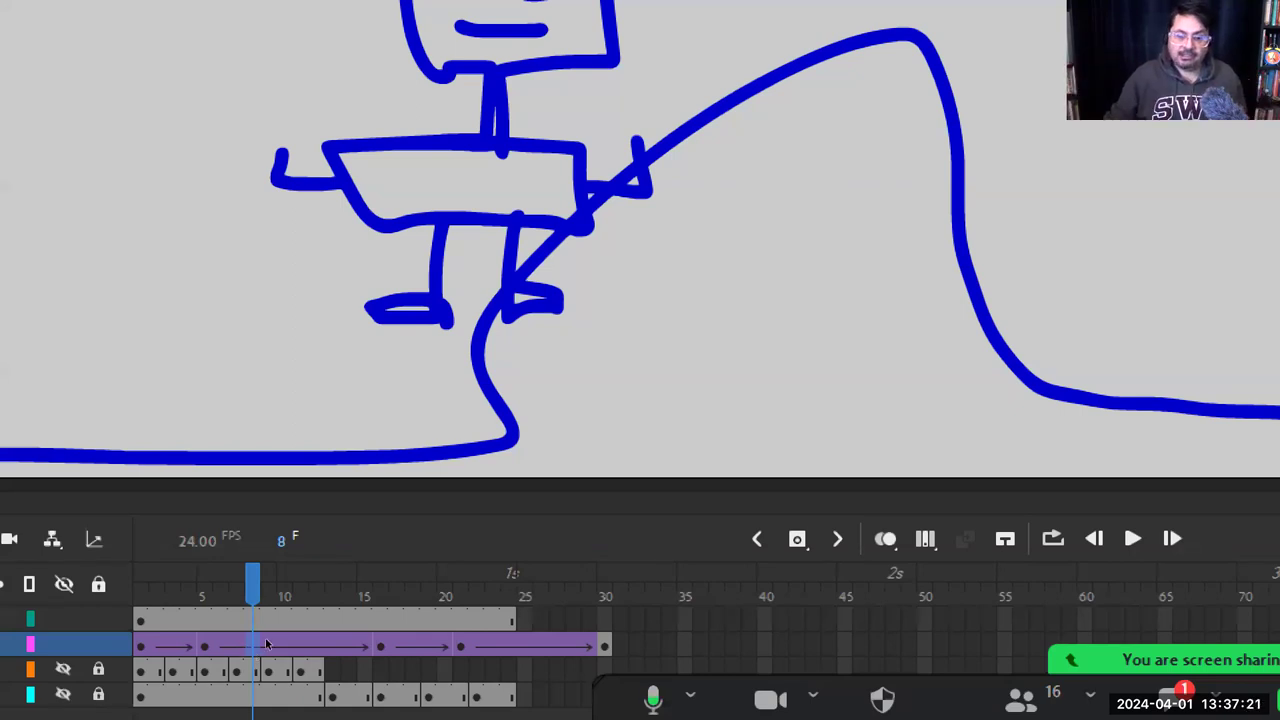
# Step frame by frame through the robot's motion over the hill from frame 8 to frame 20
pyautogui.press('.')
pyautogui.press('.')
pyautogui.press('.')
pyautogui.press('.')
pyautogui.press('.')
pyautogui.press('.')
pyautogui.press('.')
pyautogui.press('.')
pyautogui.press('.')
pyautogui.press('.')
pyautogui.press('.')
pyautogui.press('.')
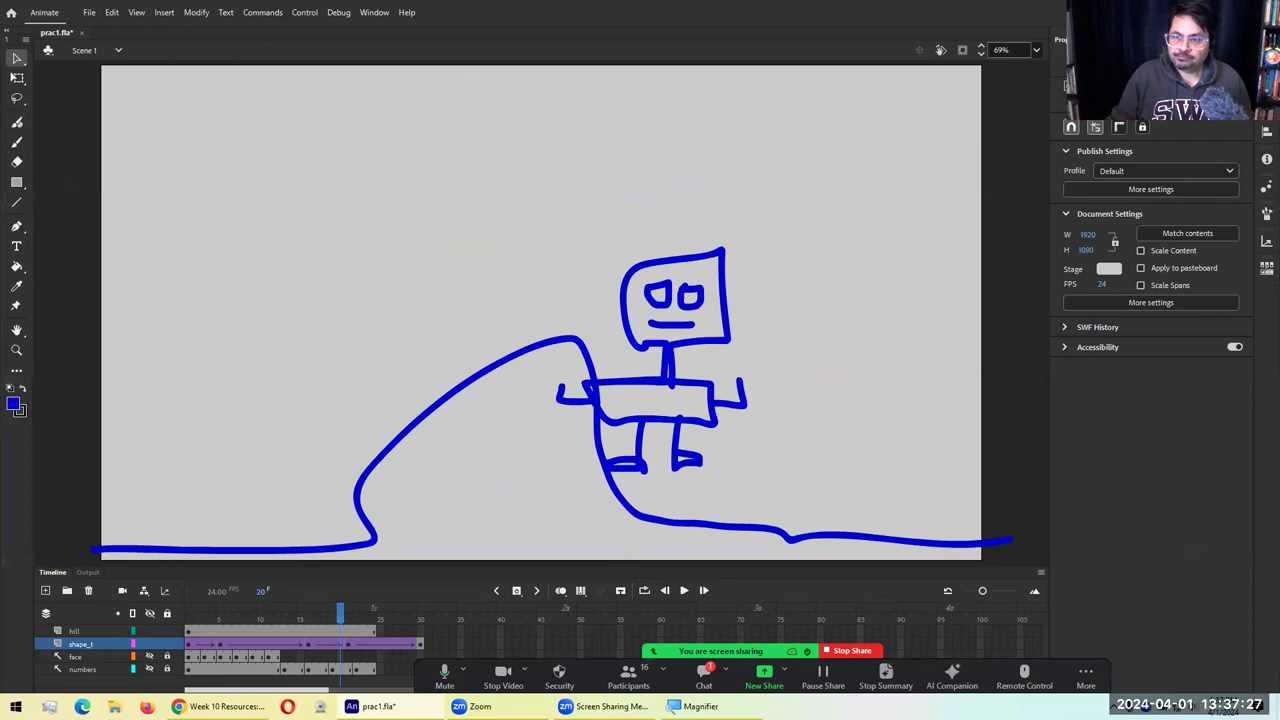
# Test-play the movie, then check the latest questions in the meeting chat
pyautogui.hotkey('ctrl', 'Return')
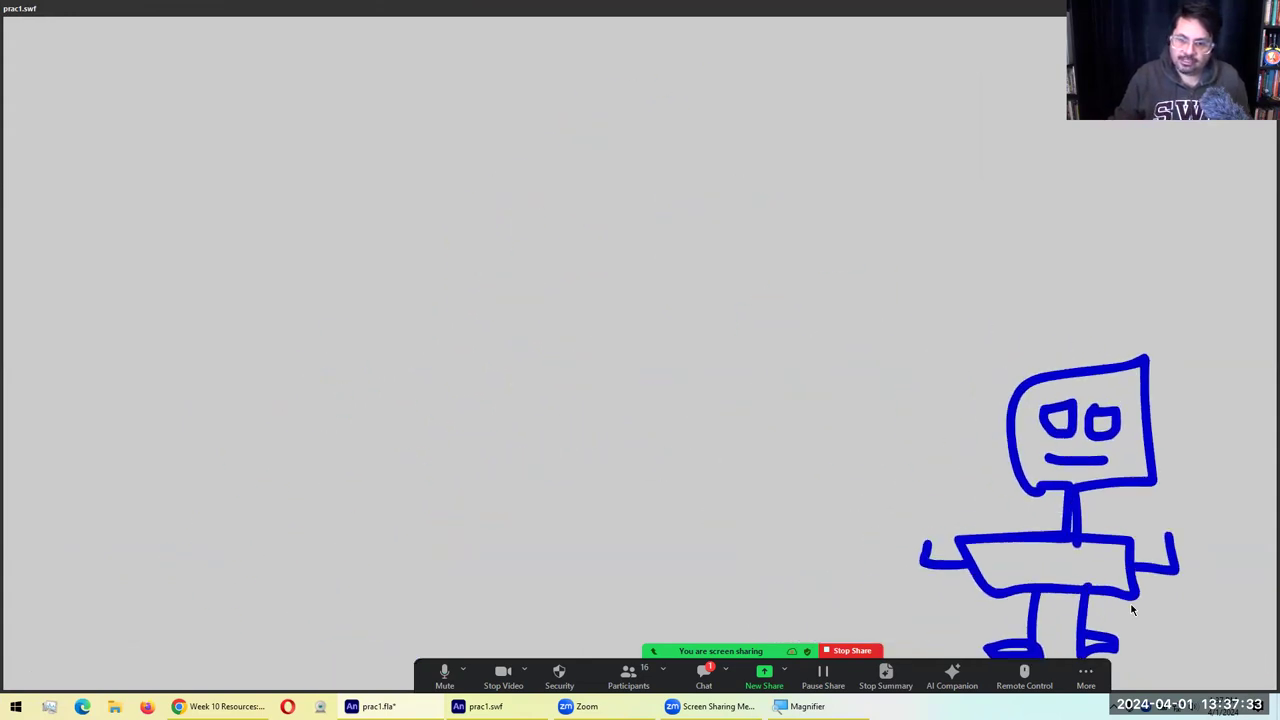
pyautogui.hotkey('ctrl', 'w')
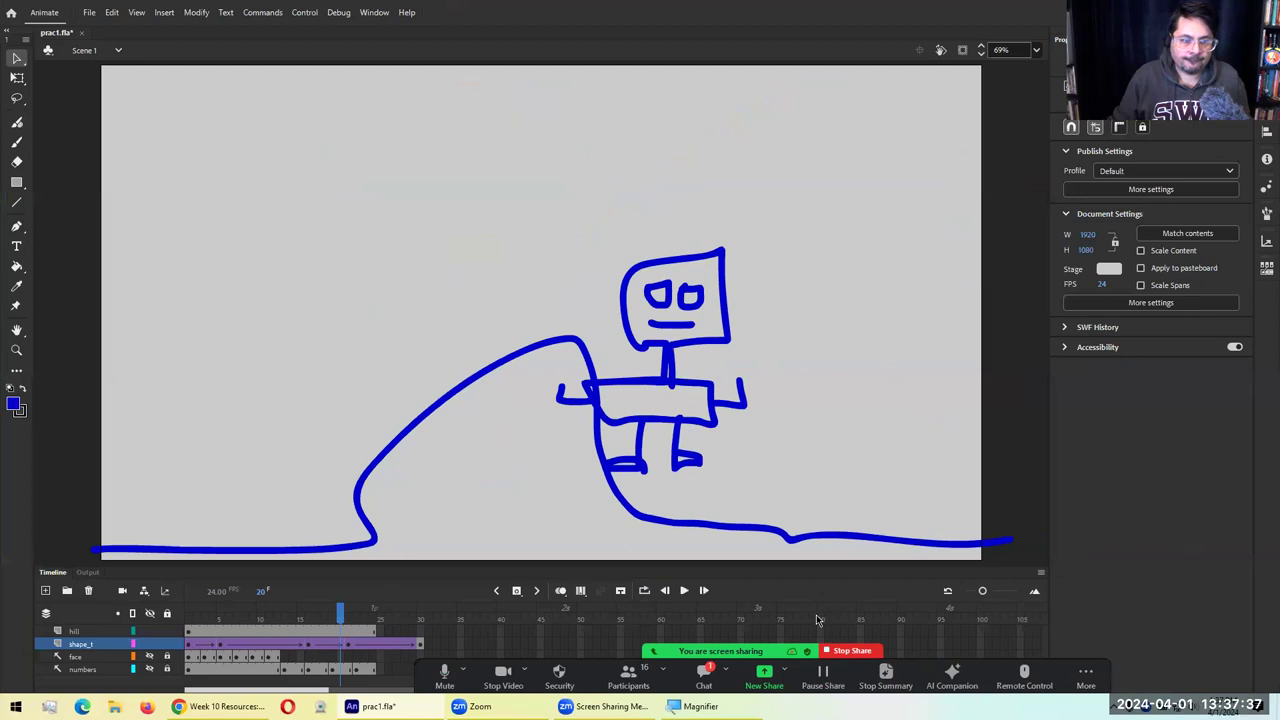
pyautogui.hotkey('alt', 'h')
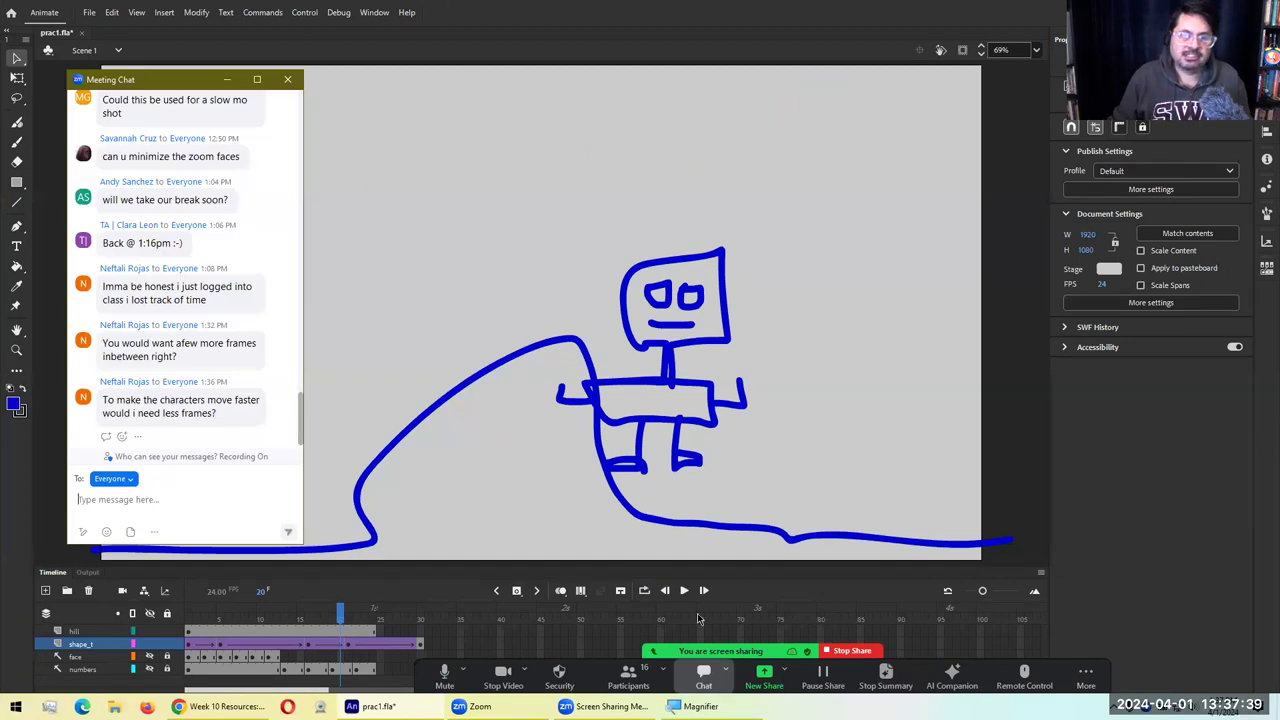
pyautogui.click(287, 79)
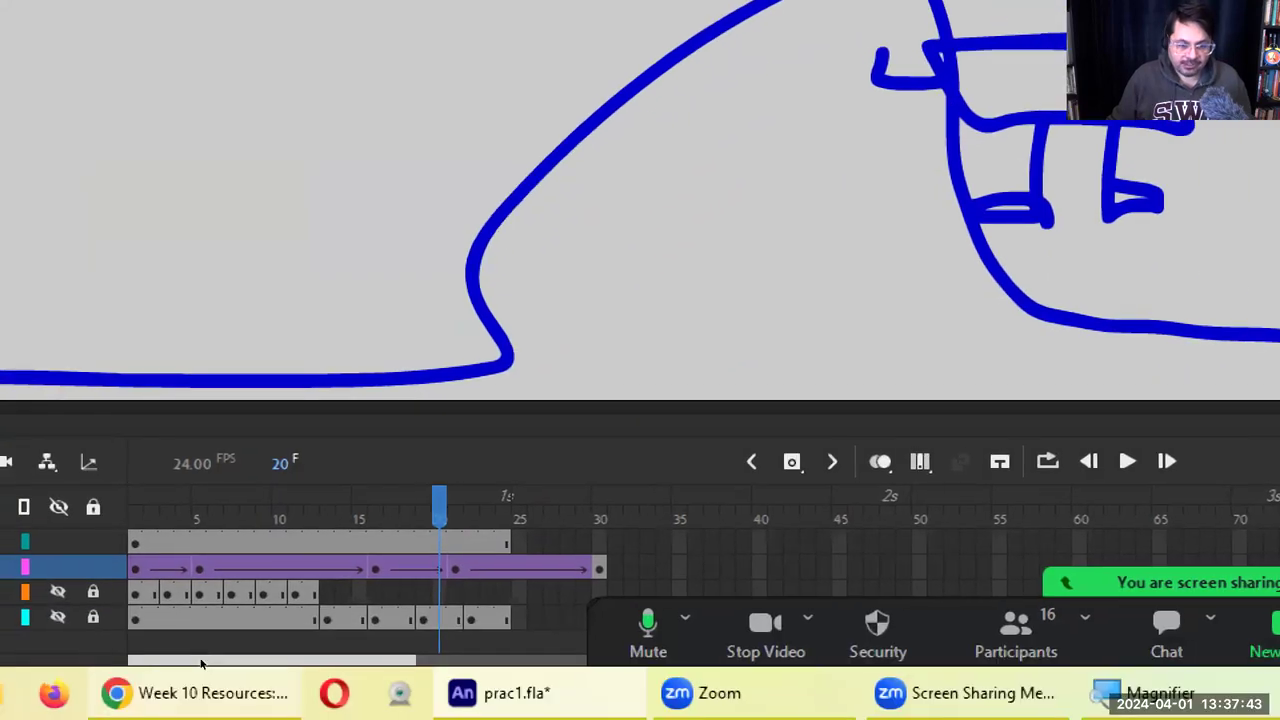
# Insert 12 frames at frame 9 of the shape_t layer, stretching the uphill tween so its next keyframe falls on frame 28
pyautogui.click(268, 652)
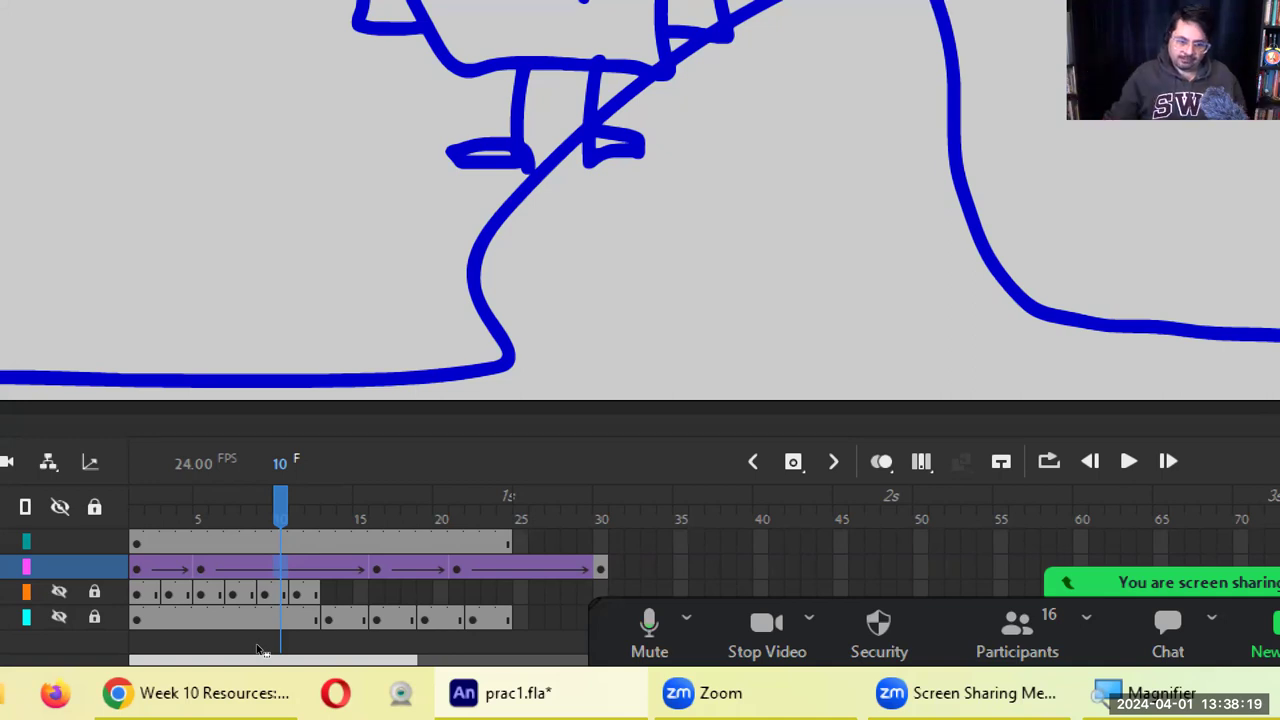
pyautogui.click(258, 650)
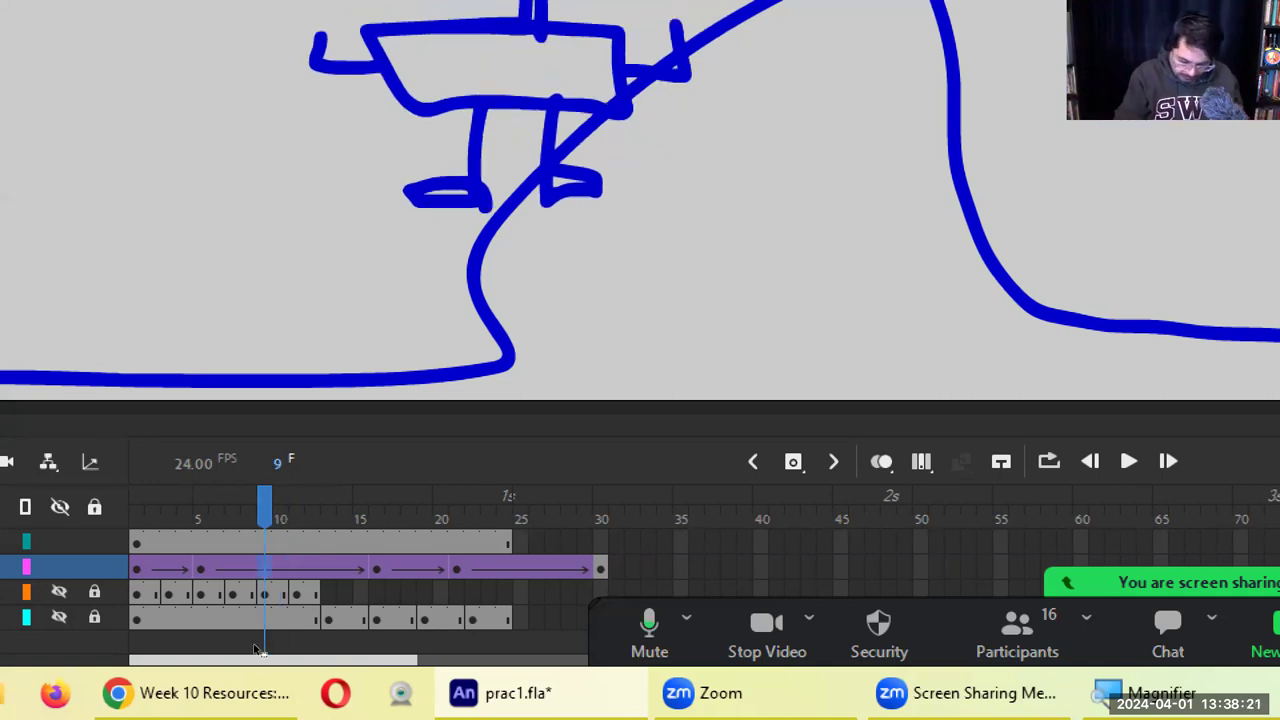
pyautogui.press('F5')
pyautogui.press('F5')
pyautogui.press('F5')
pyautogui.press('F5')
pyautogui.press('F5')
pyautogui.press('F5')
pyautogui.press('F5')
pyautogui.press('F5')
pyautogui.press('F5')
pyautogui.press('F5')
pyautogui.press('F5')
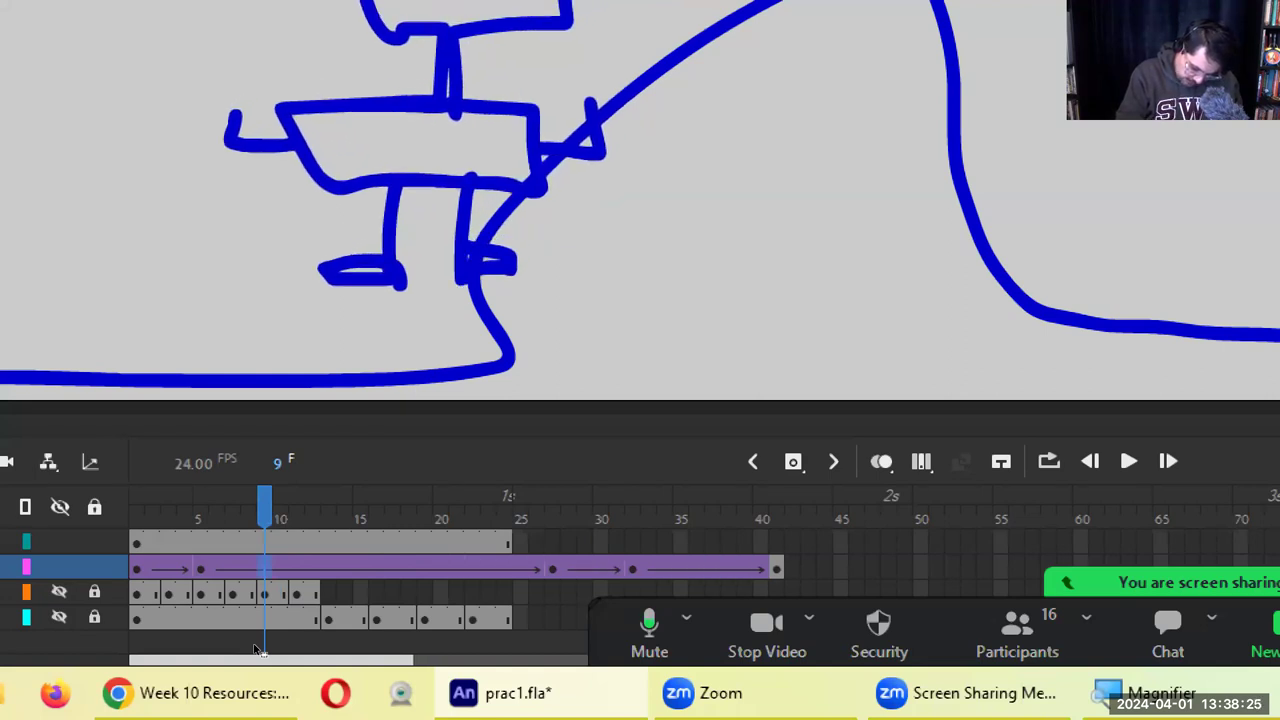
pyautogui.press('F5')
pyautogui.press('F5')
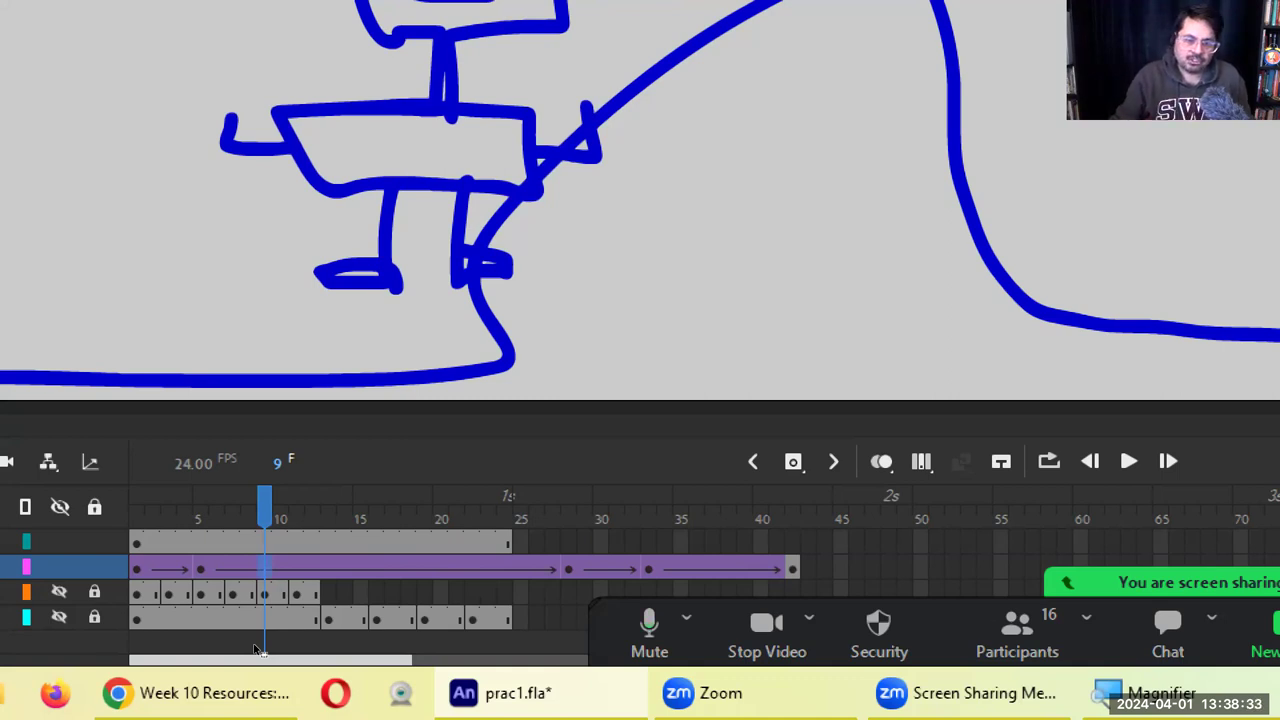
# Play the lengthened uphill tween in the timeline from frame 6 and step back through its frames
pyautogui.press(',')
pyautogui.press(',')
pyautogui.press(',')
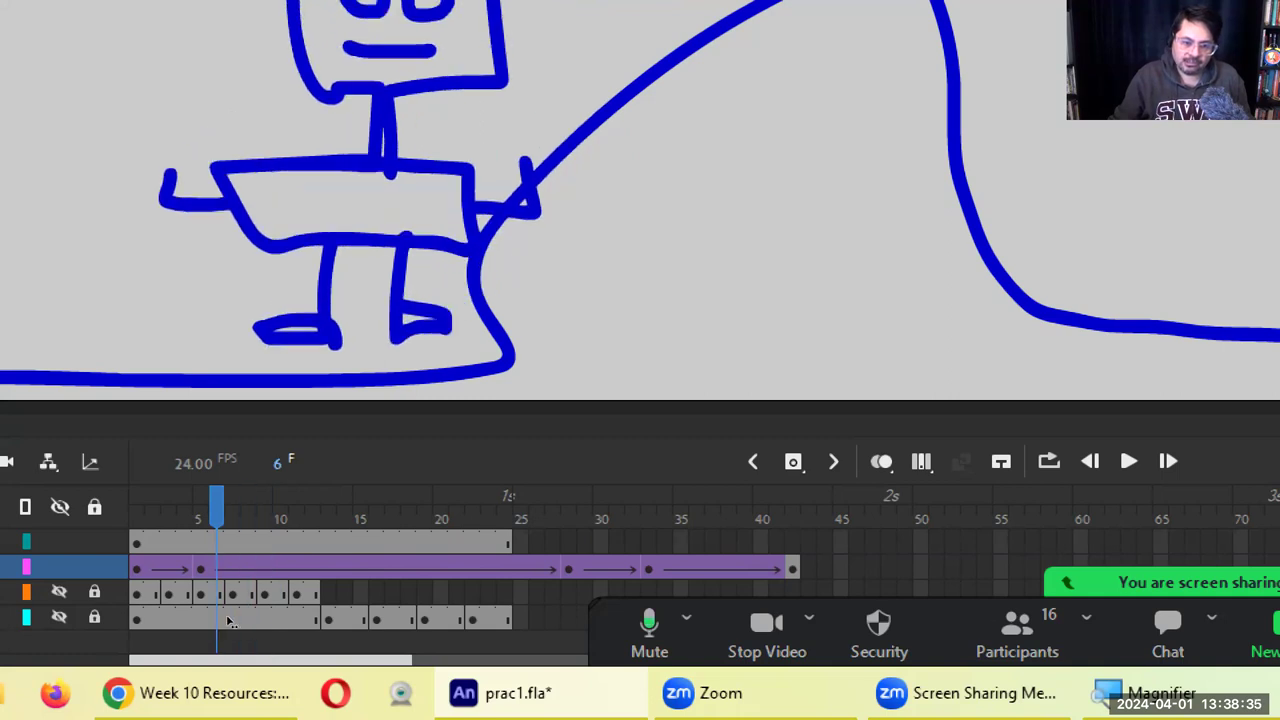
pyautogui.press('Return')
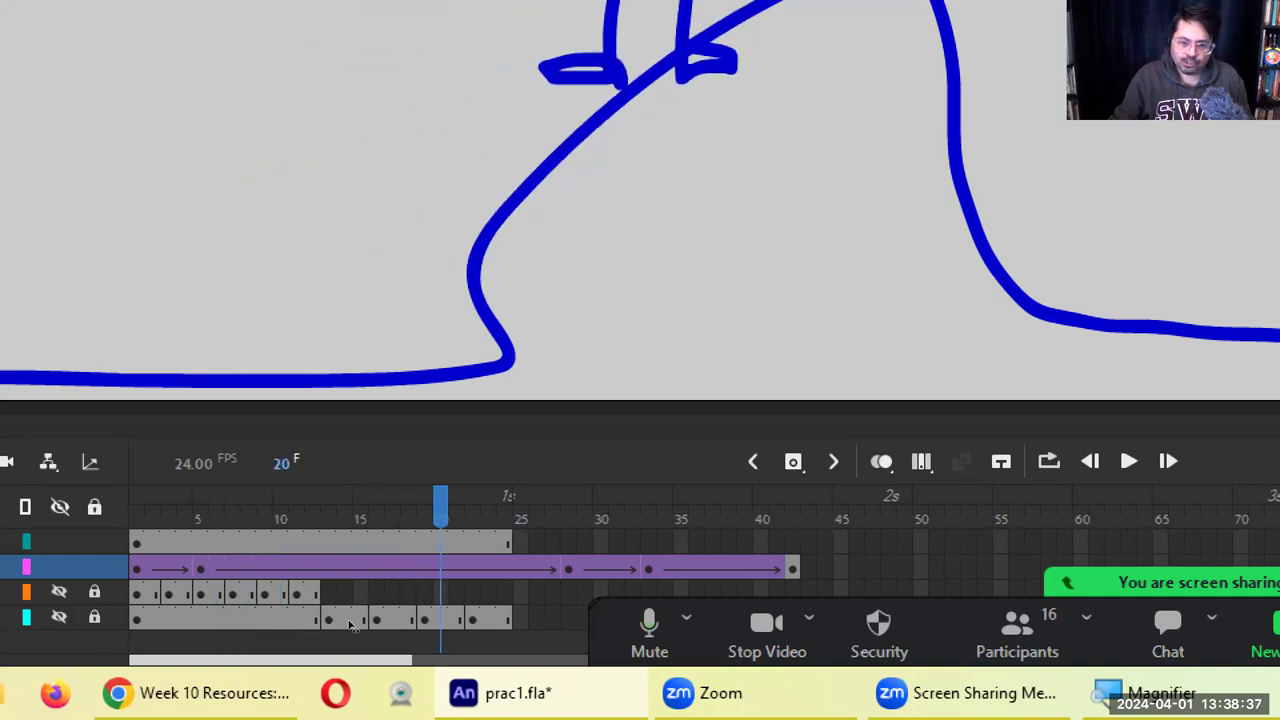
pyautogui.press('Return')
pyautogui.press(',')
pyautogui.press(',')
pyautogui.press(',')
pyautogui.press(',')
pyautogui.press(',')
pyautogui.press(',')
pyautogui.press(',')
pyautogui.press(',')
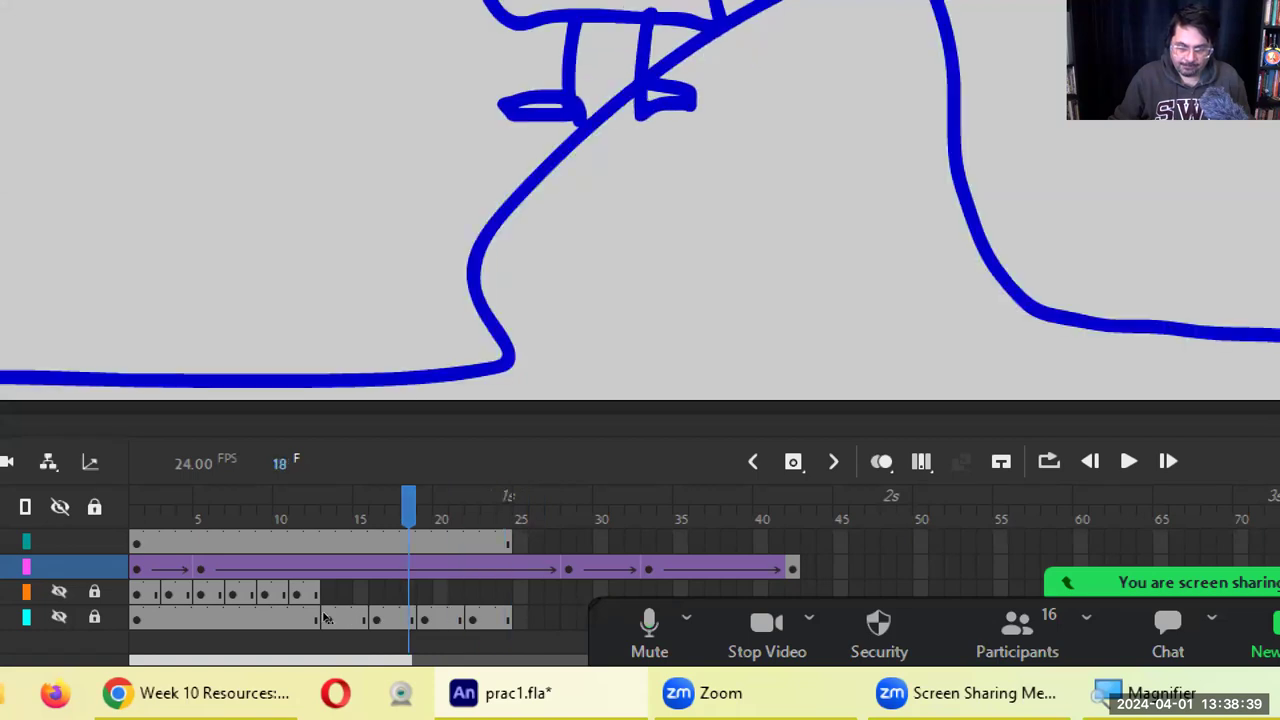
# Return to the full workspace view and test-play the movie with the slower climb
pyautogui.hotkey('ctrl', 'alt', '-')
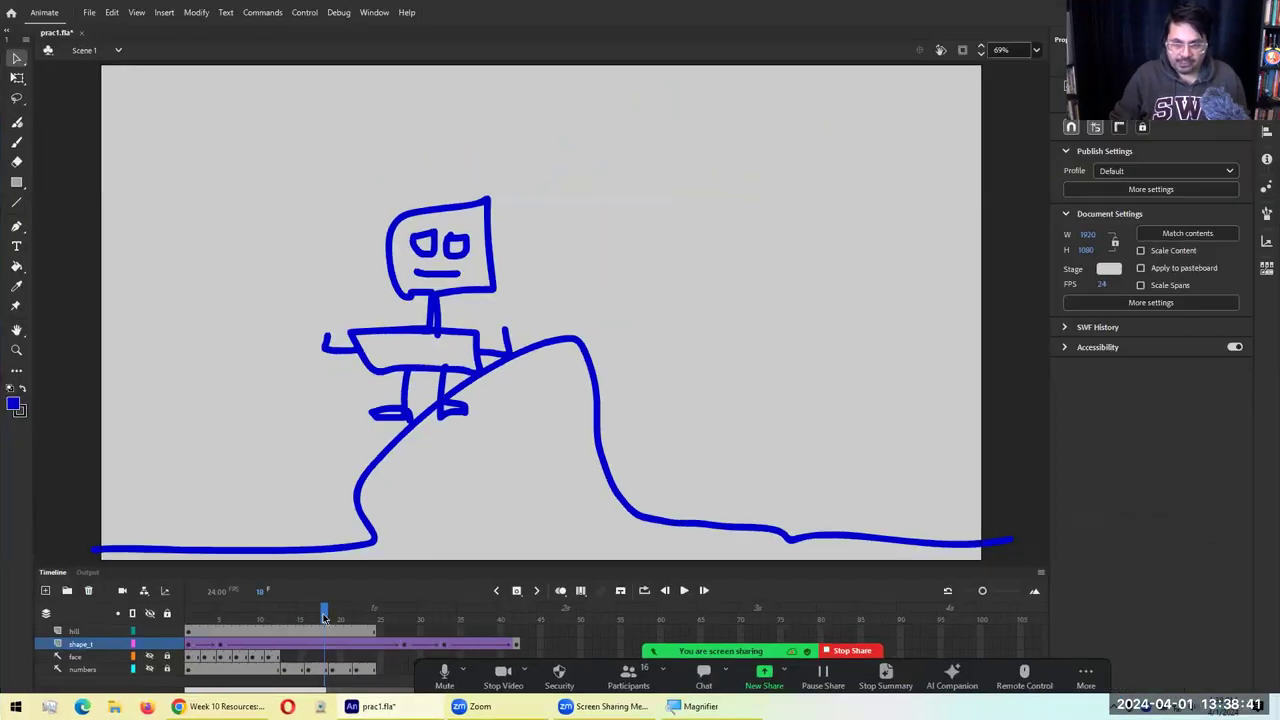
pyautogui.hotkey('ctrl', 'Return')
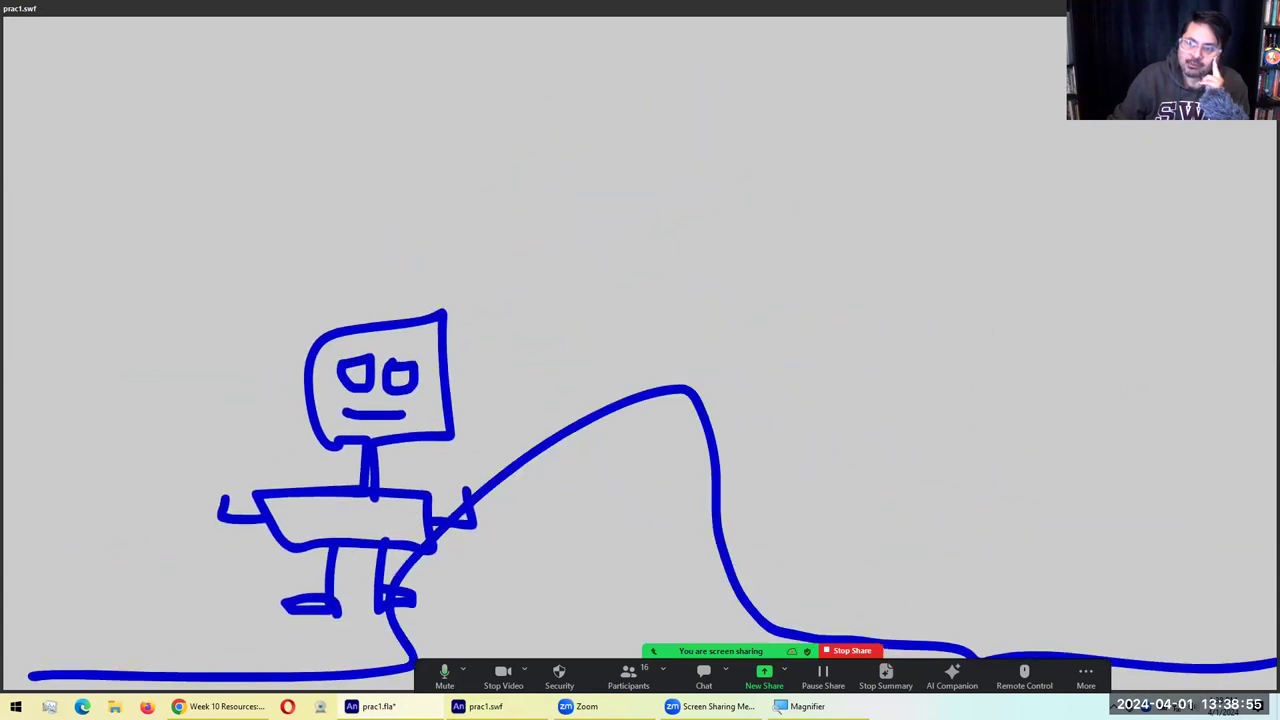
pyautogui.hotkey('ctrl', 'w')
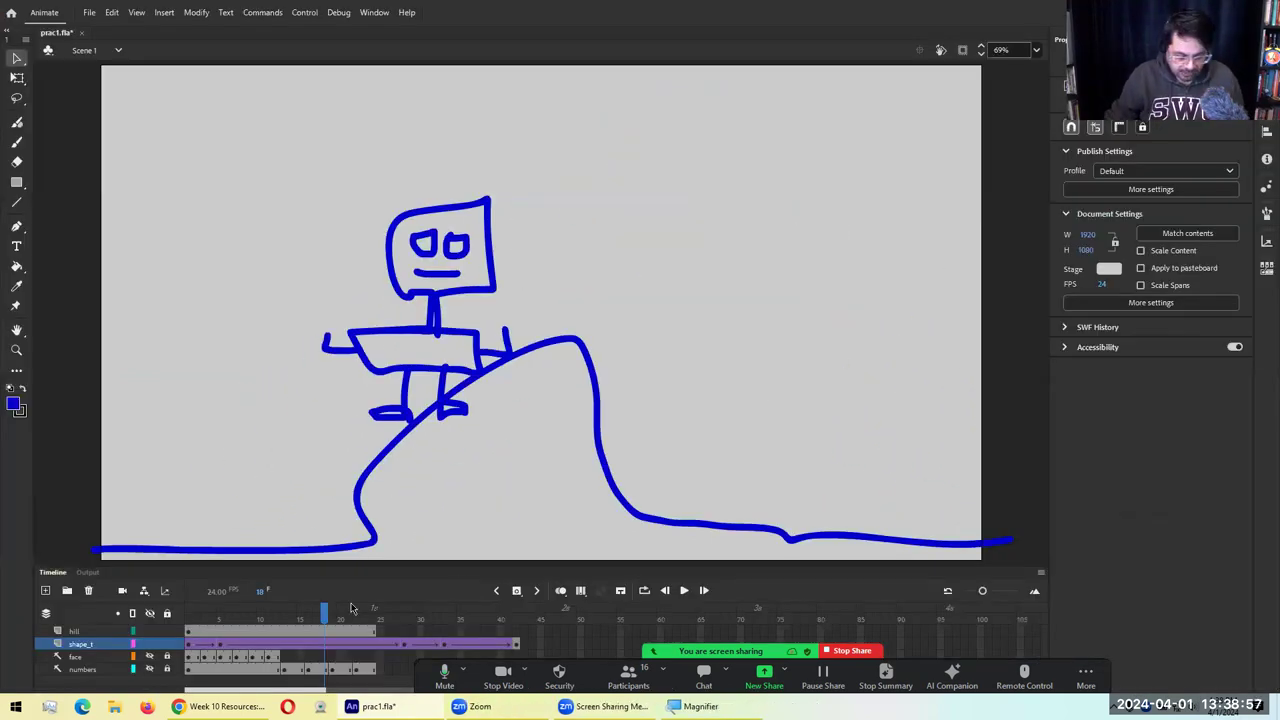
# Examine the shape_t layer's descent by stepping back and forth between the keyframes at frames 28 and 33
pyautogui.press('super+plus')
pyautogui.moveTo(378, 706)
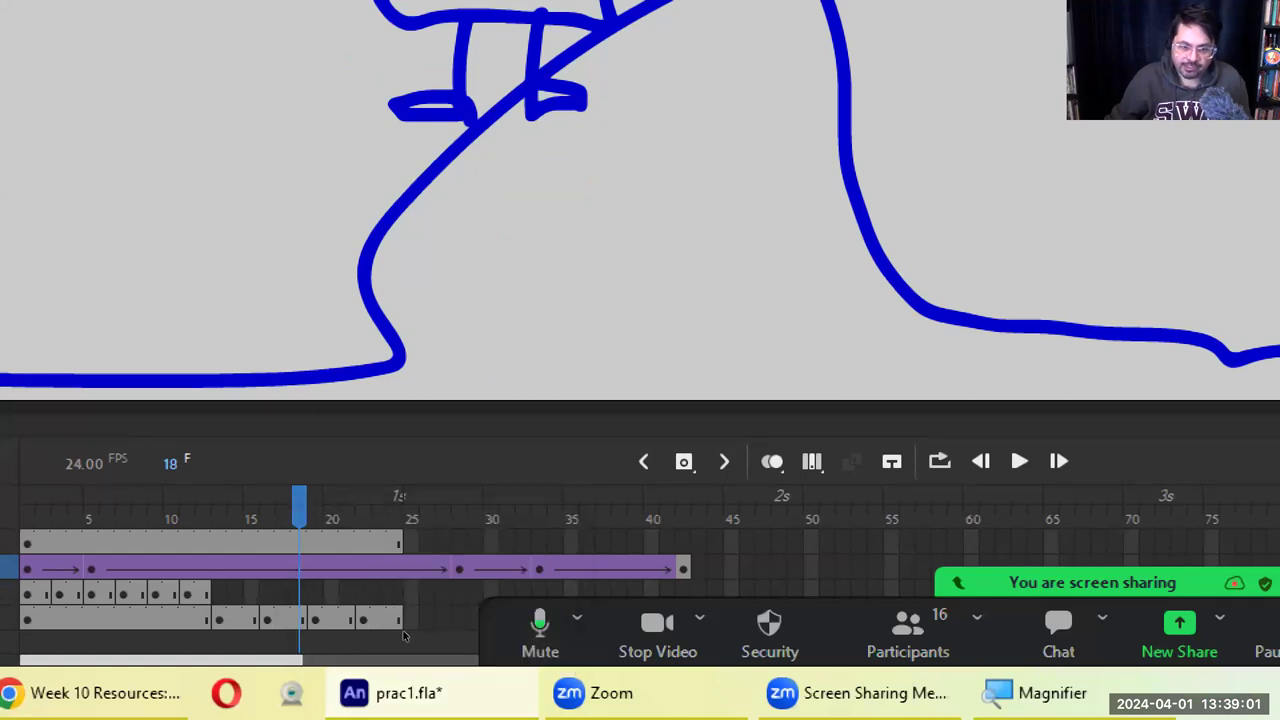
pyautogui.click(459, 569)
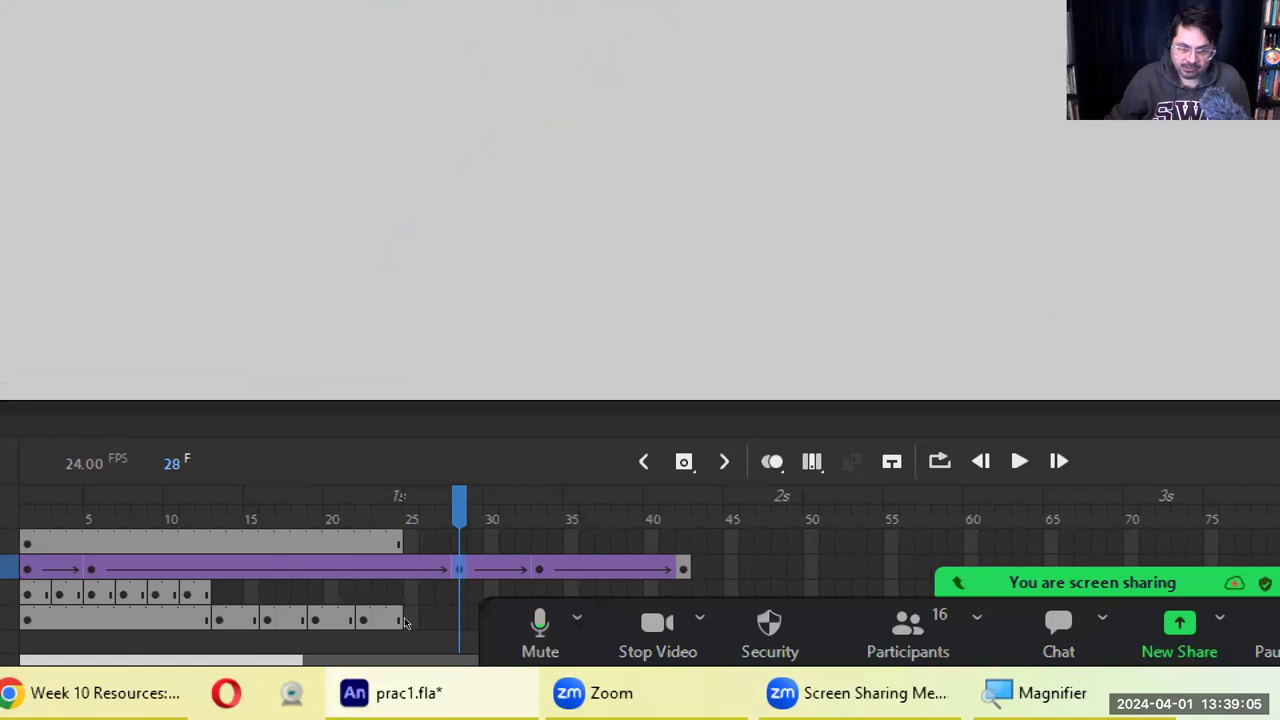
pyautogui.press('.')
pyautogui.press('.')
pyautogui.press('.')
pyautogui.press('.')
pyautogui.press('.')
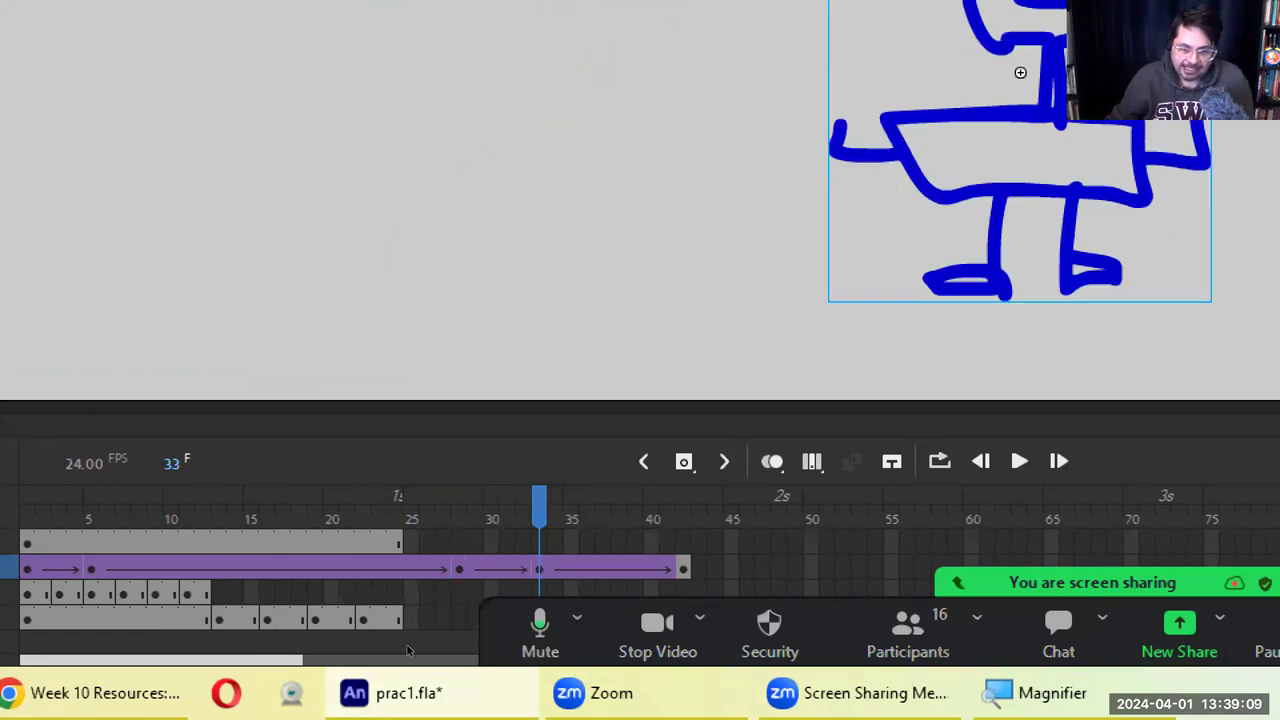
pyautogui.press(',')
pyautogui.press(',')
pyautogui.press(',')
pyautogui.press(',')
pyautogui.press(',')
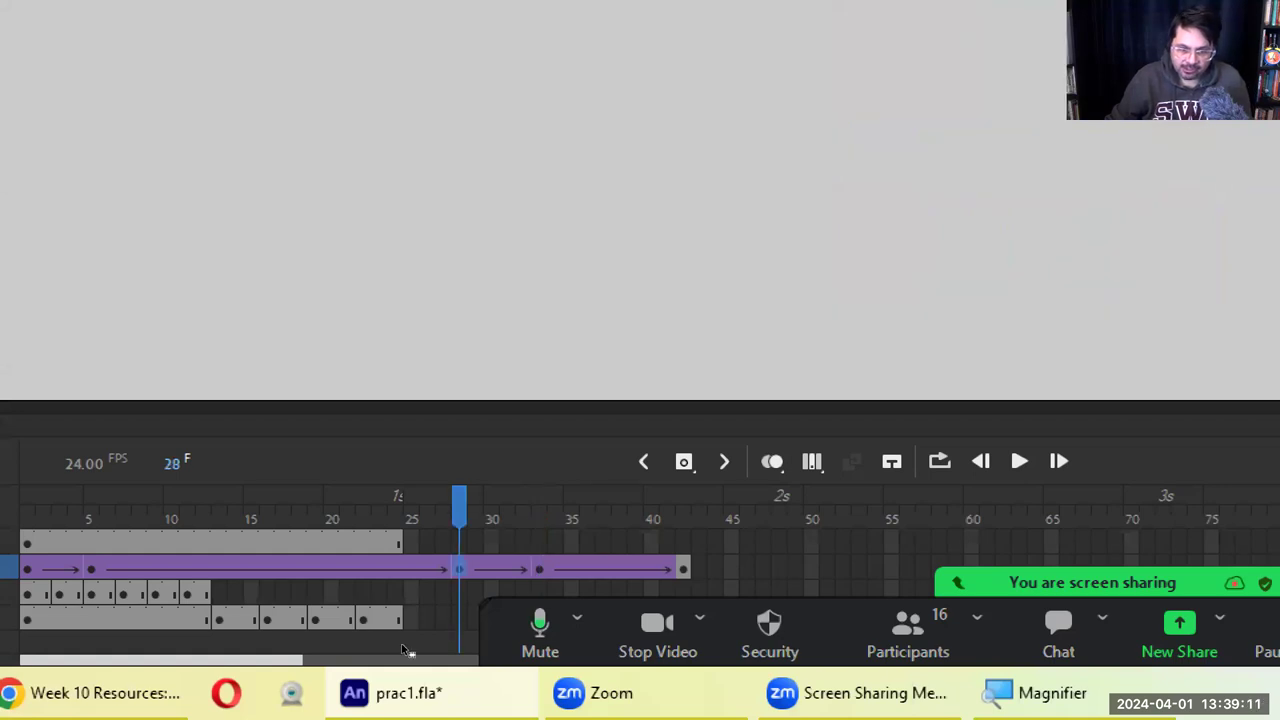
pyautogui.press('.')
pyautogui.press('.')
pyautogui.press('.')
pyautogui.press('.')
pyautogui.press('.')
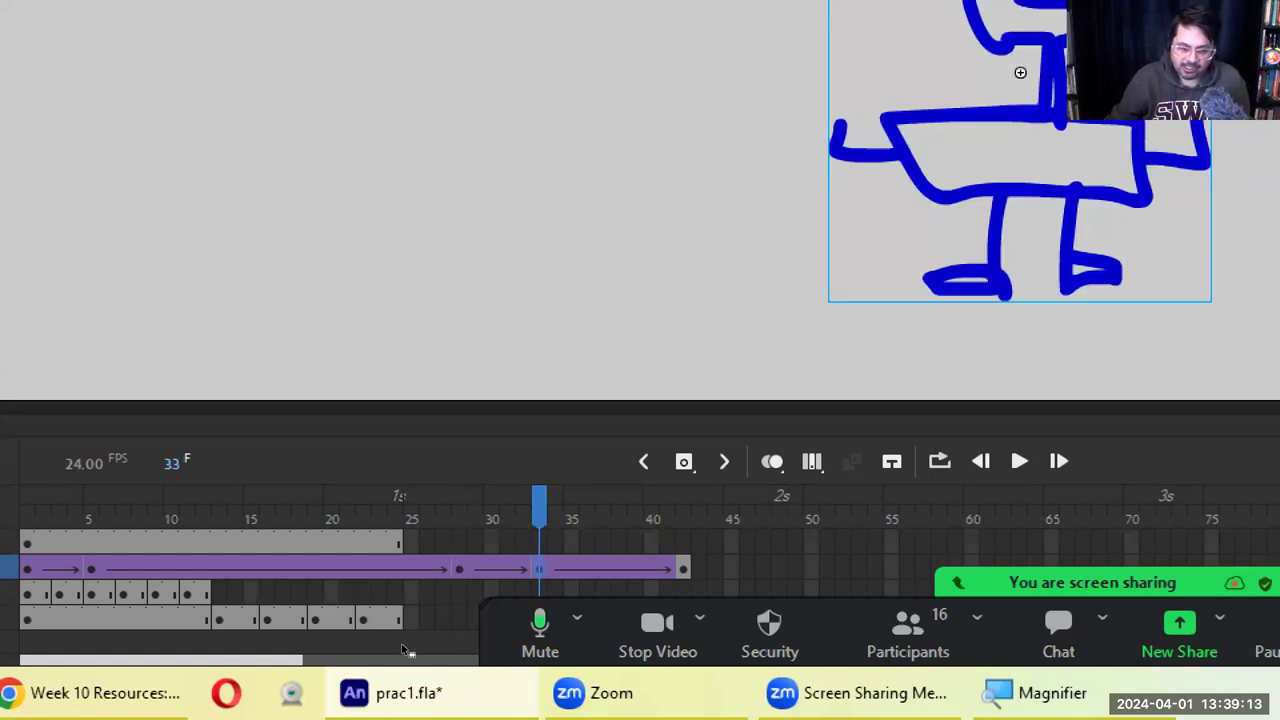
# Remove three frames at frame 30 so the descent tween runs from frame 28 to 30, and test-play the movie
pyautogui.press(',')
pyautogui.press(',')
pyautogui.press(',')
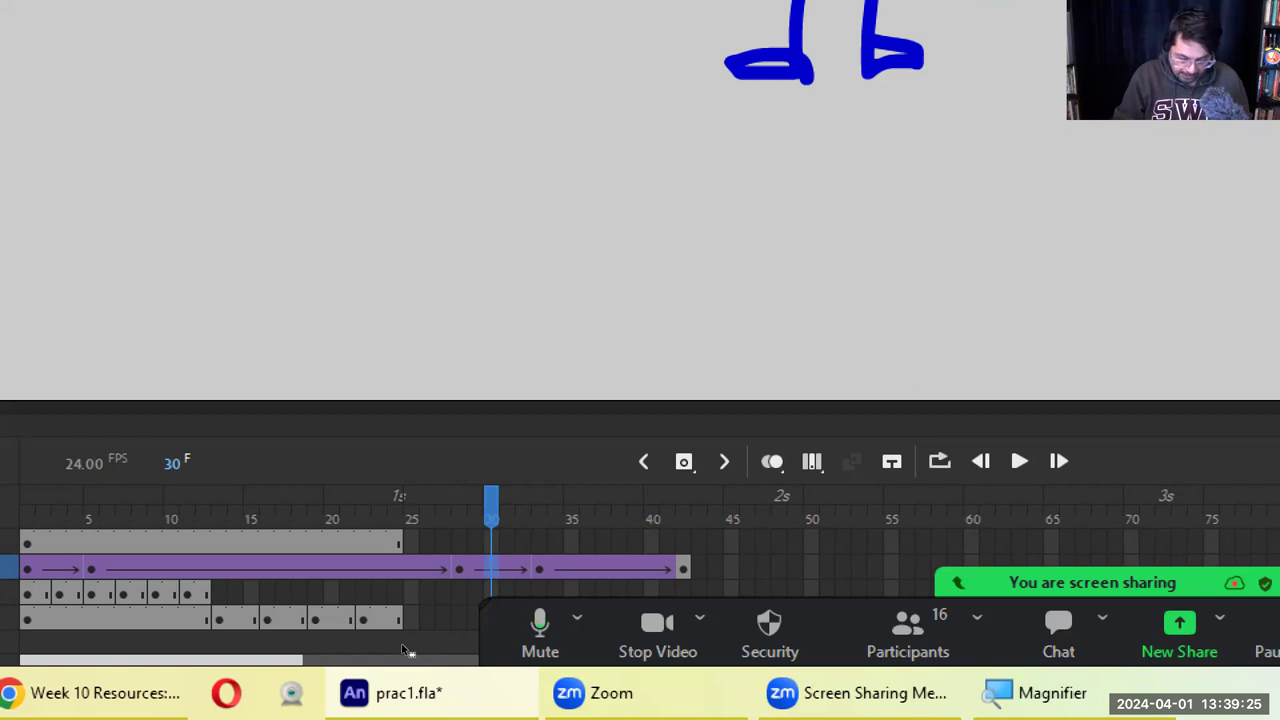
pyautogui.hotkey('shift', 'F5')
pyautogui.hotkey('shift', 'F5')
pyautogui.hotkey('shift', 'F5')
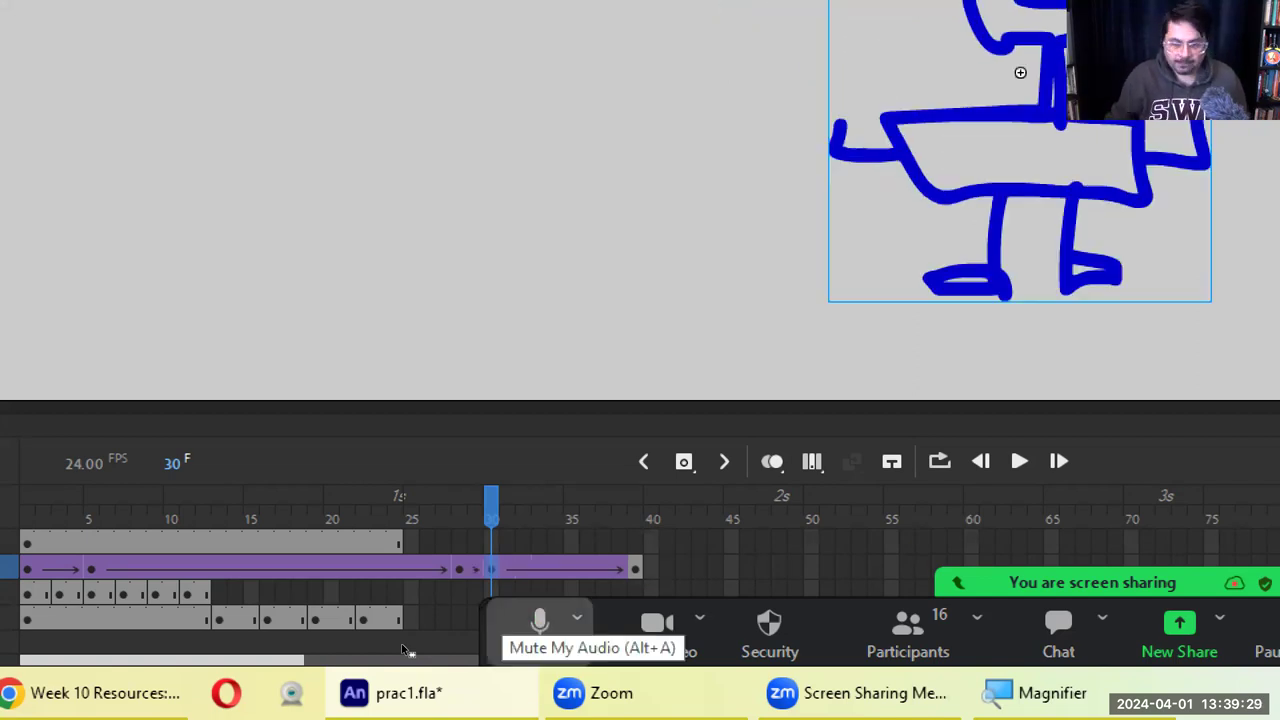
pyautogui.hotkey('ctrl', 'Return')
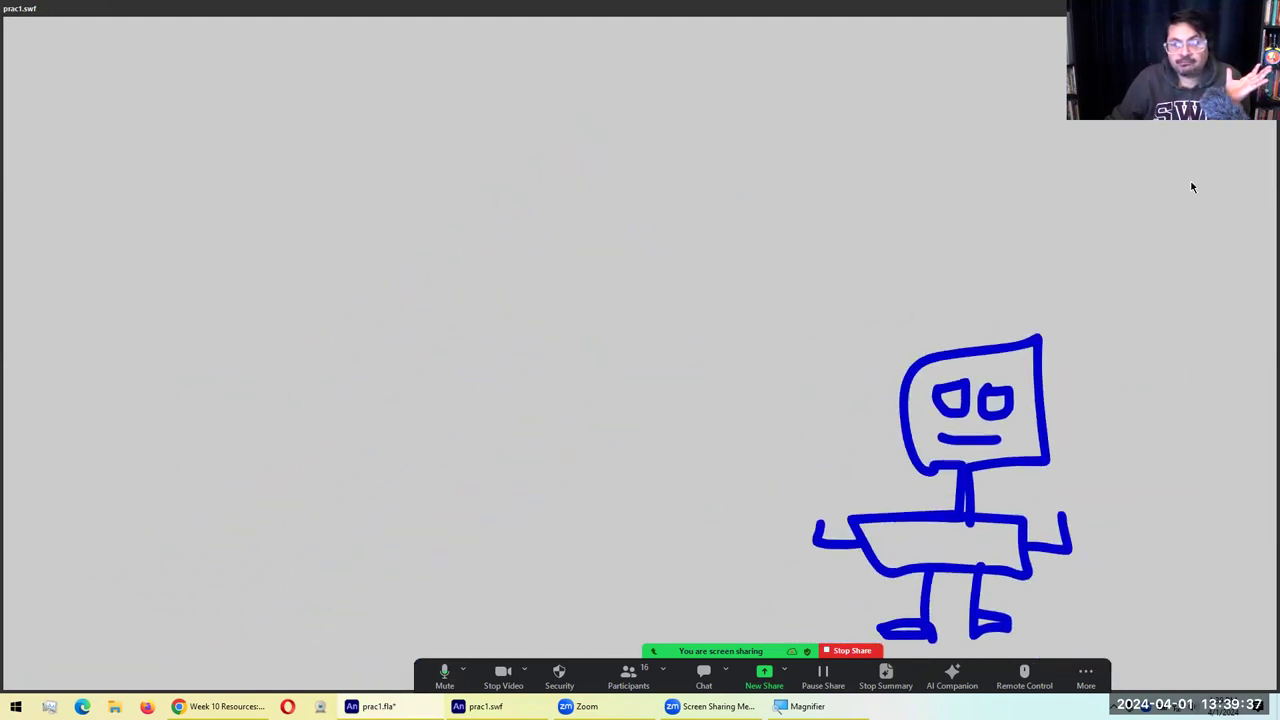
pyautogui.hotkey('ctrl', 'w')
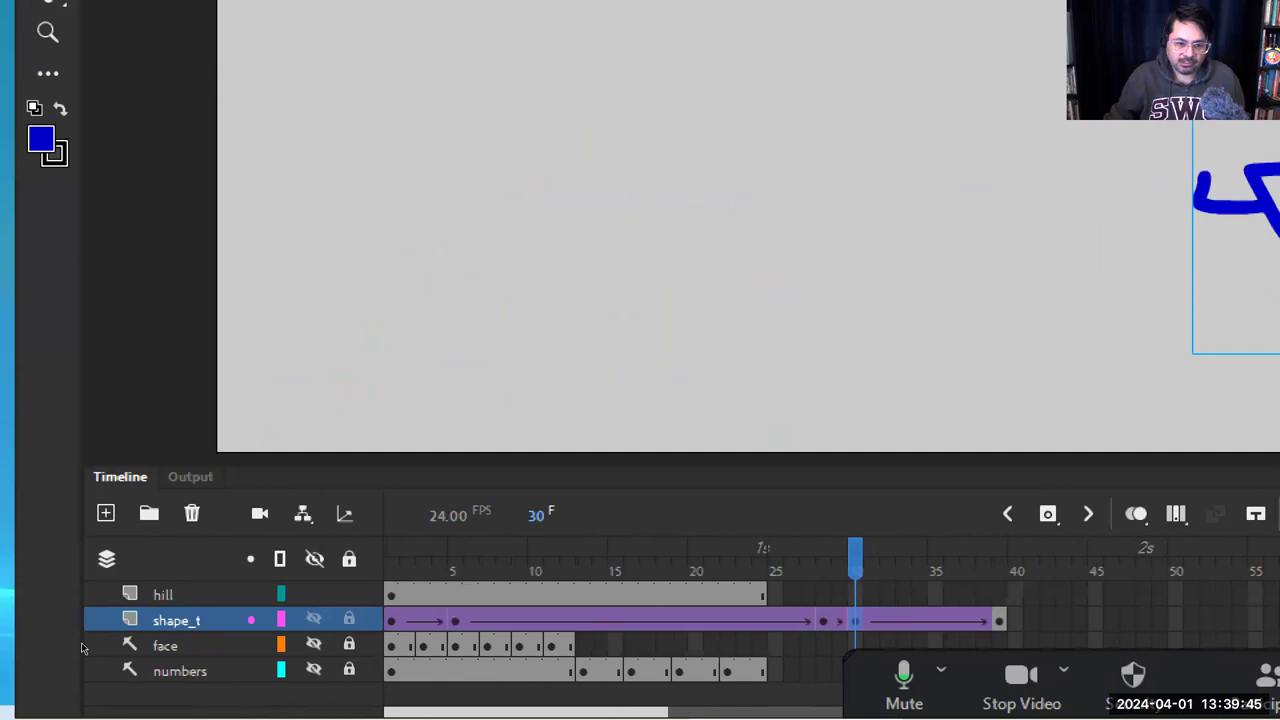
# Rename the shape_t layer to robot
pyautogui.doubleClick(176, 620)
pyautogui.write('robot')
pyautogui.press('Return')
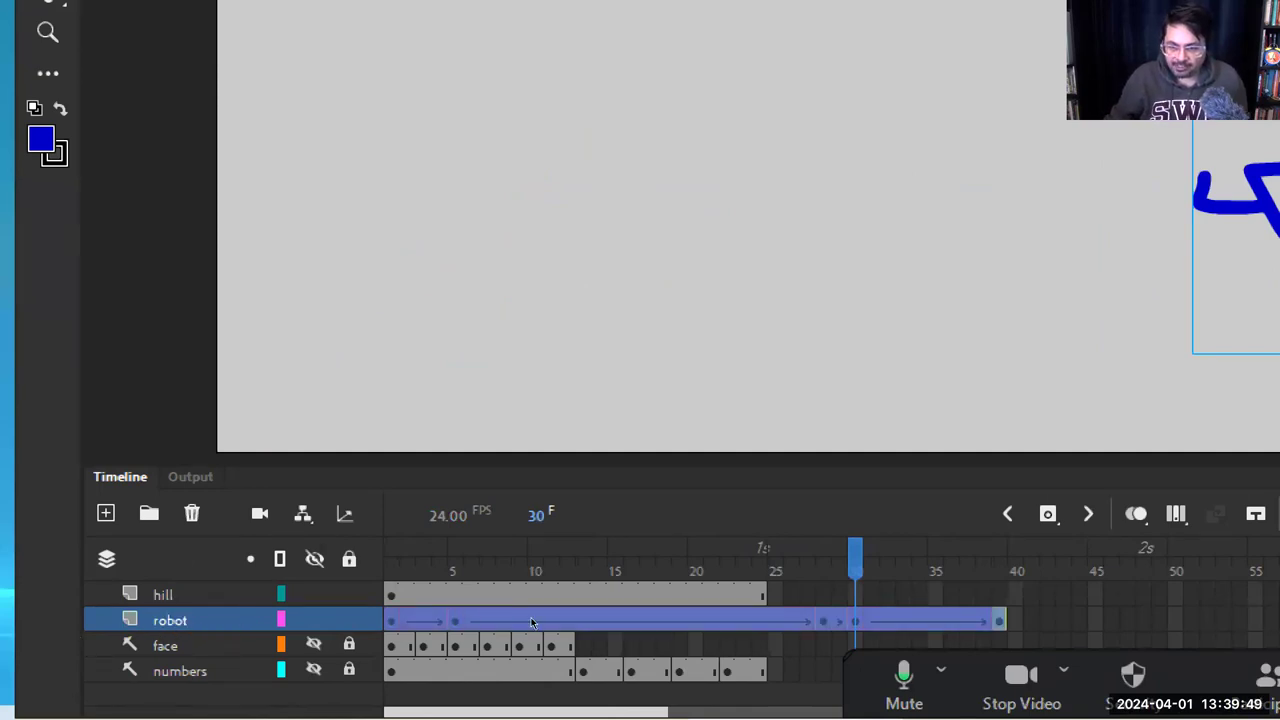
# Compare where the hill layer ends at frame 24 with the robot layer's end at frame 39, moving between first and last frames
pyautogui.press('Return')
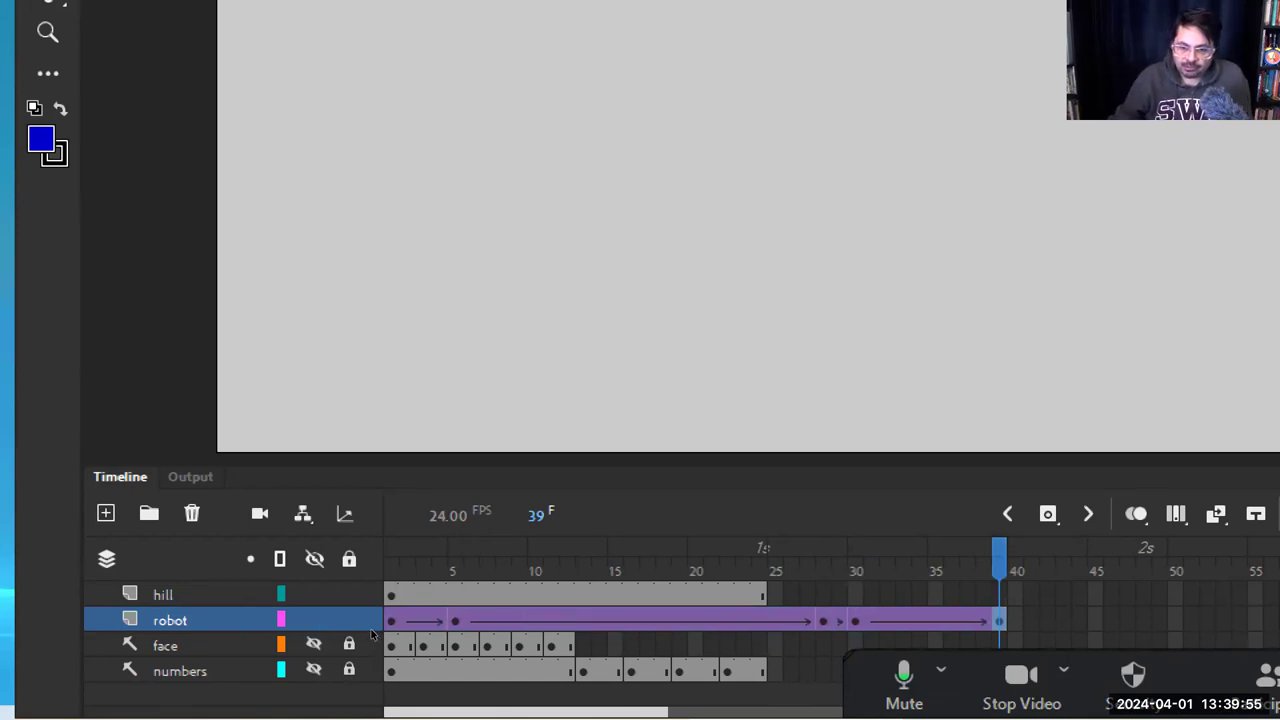
pyautogui.hotkey('ctrl', 'z')
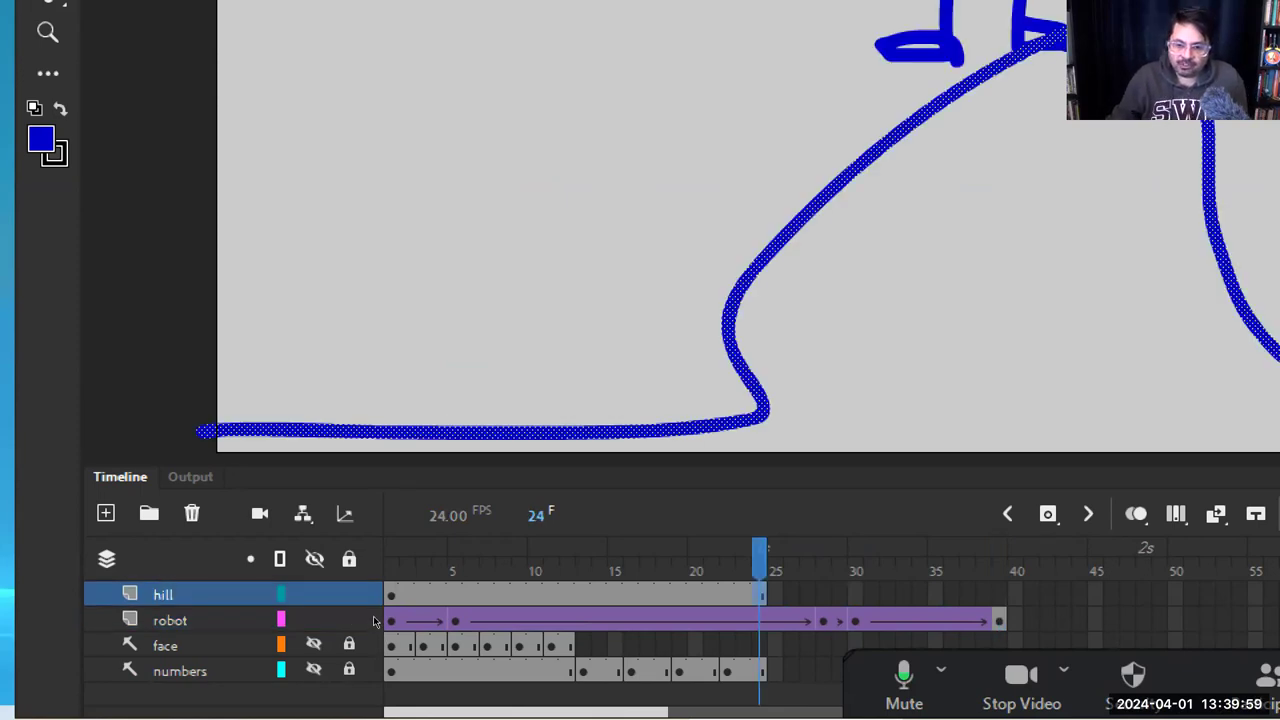
pyautogui.press('.')
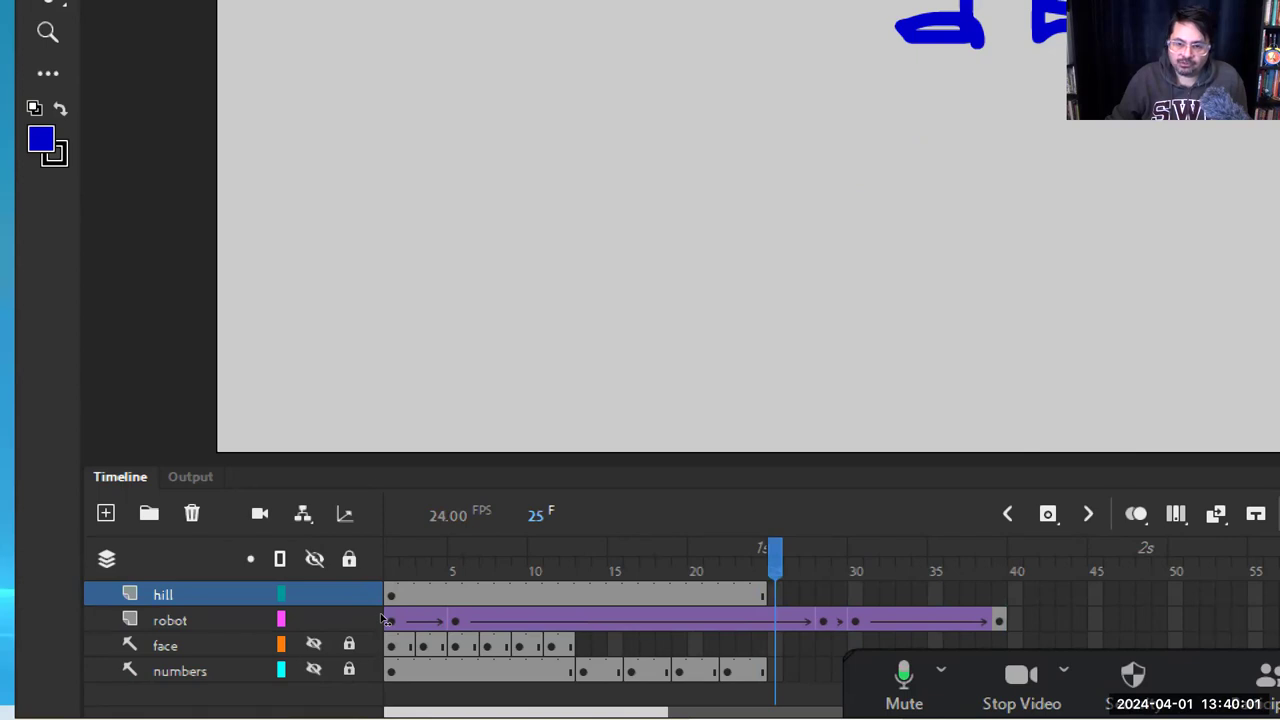
pyautogui.press('.')
pyautogui.press('.')
pyautogui.press('.')
pyautogui.press('.')
pyautogui.press('.')
pyautogui.press('.')
pyautogui.press('.')
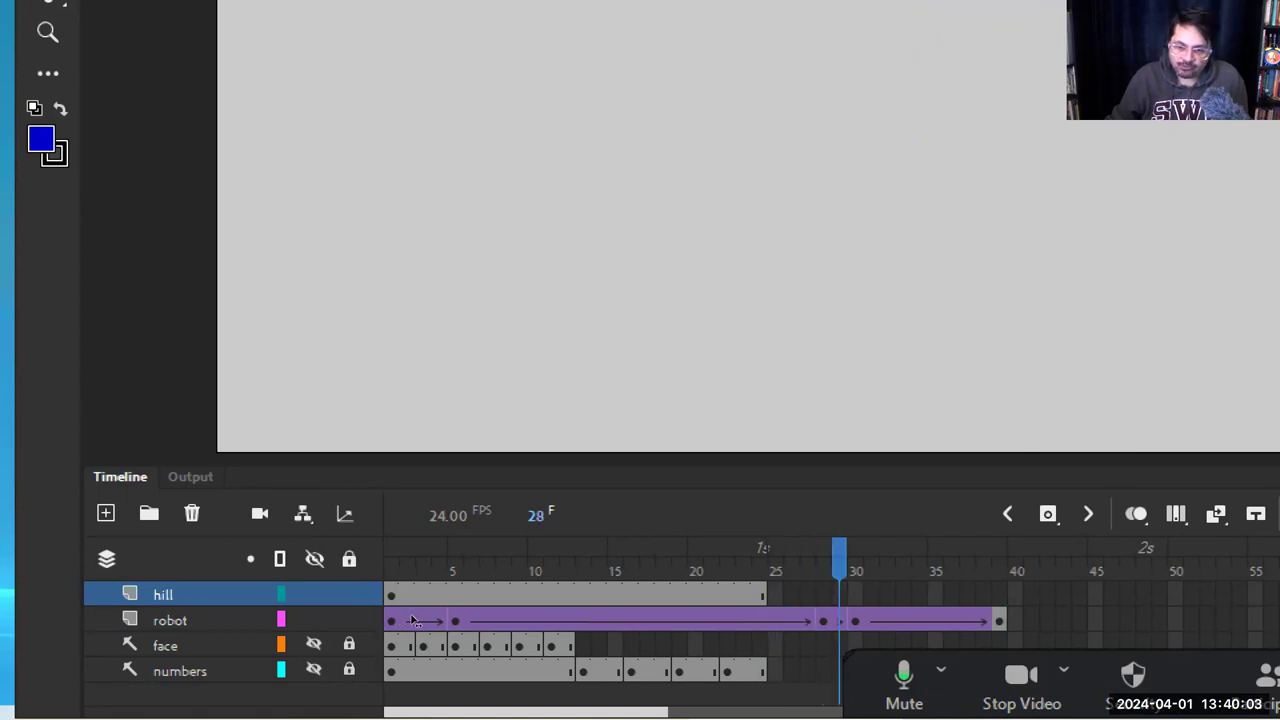
pyautogui.press('.')
pyautogui.press('.')
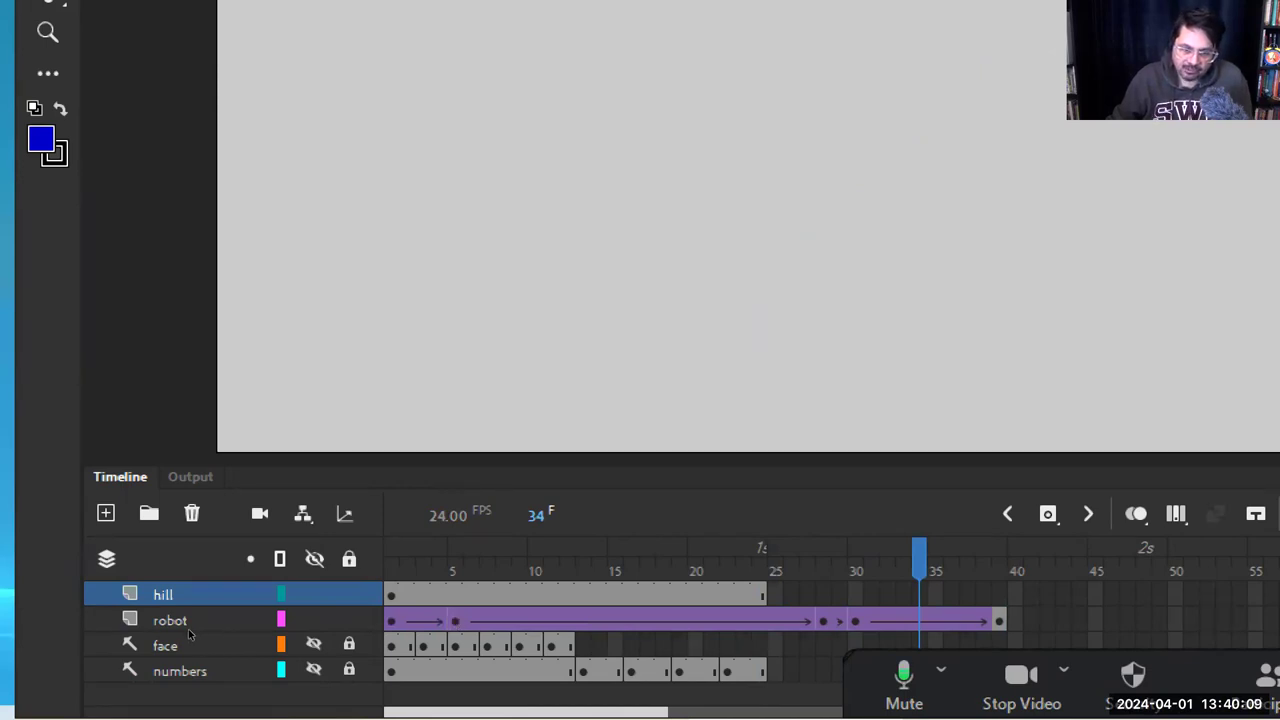
pyautogui.hotkey('shift', ',')
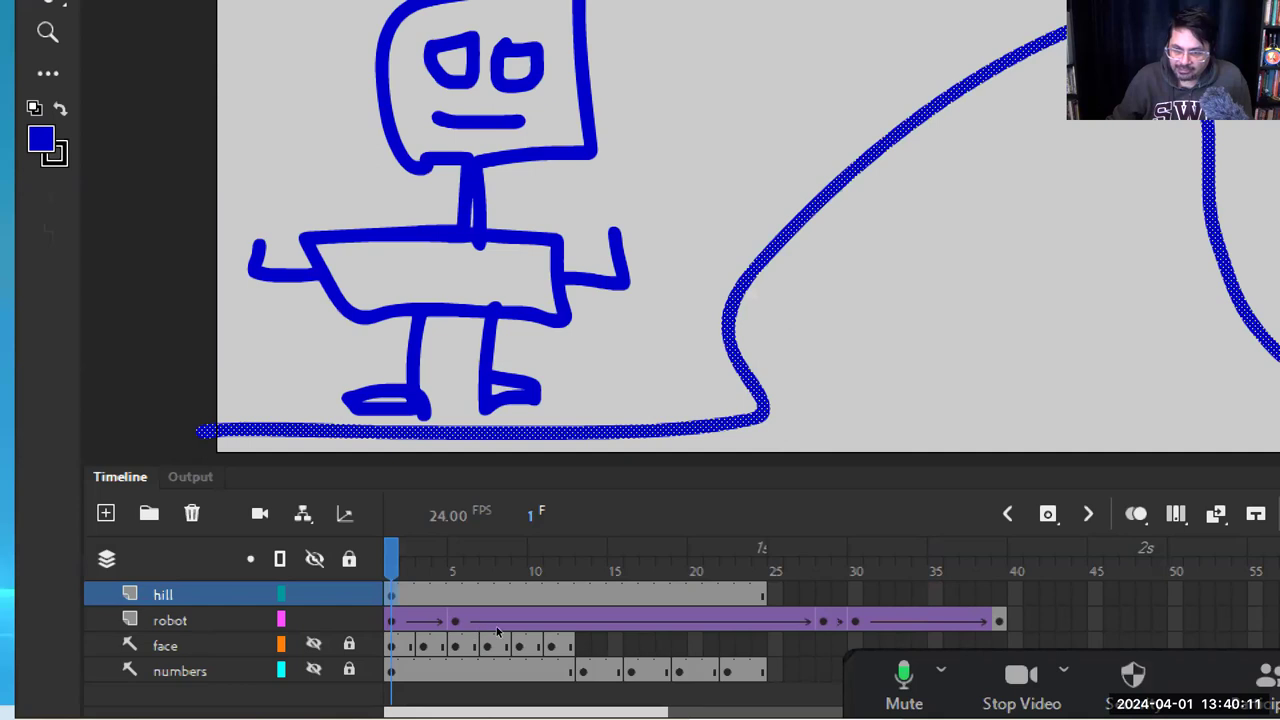
pyautogui.hotkey('shift', '.')
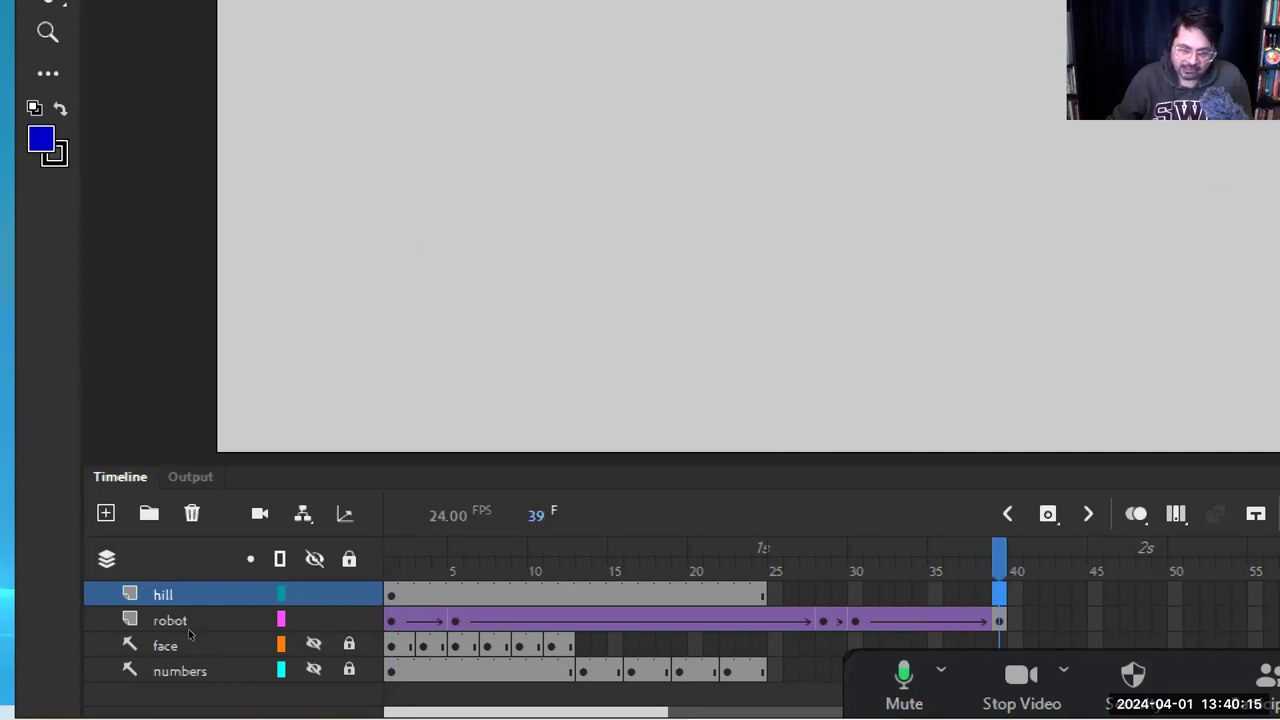
pyautogui.hotkey('shift', ',')
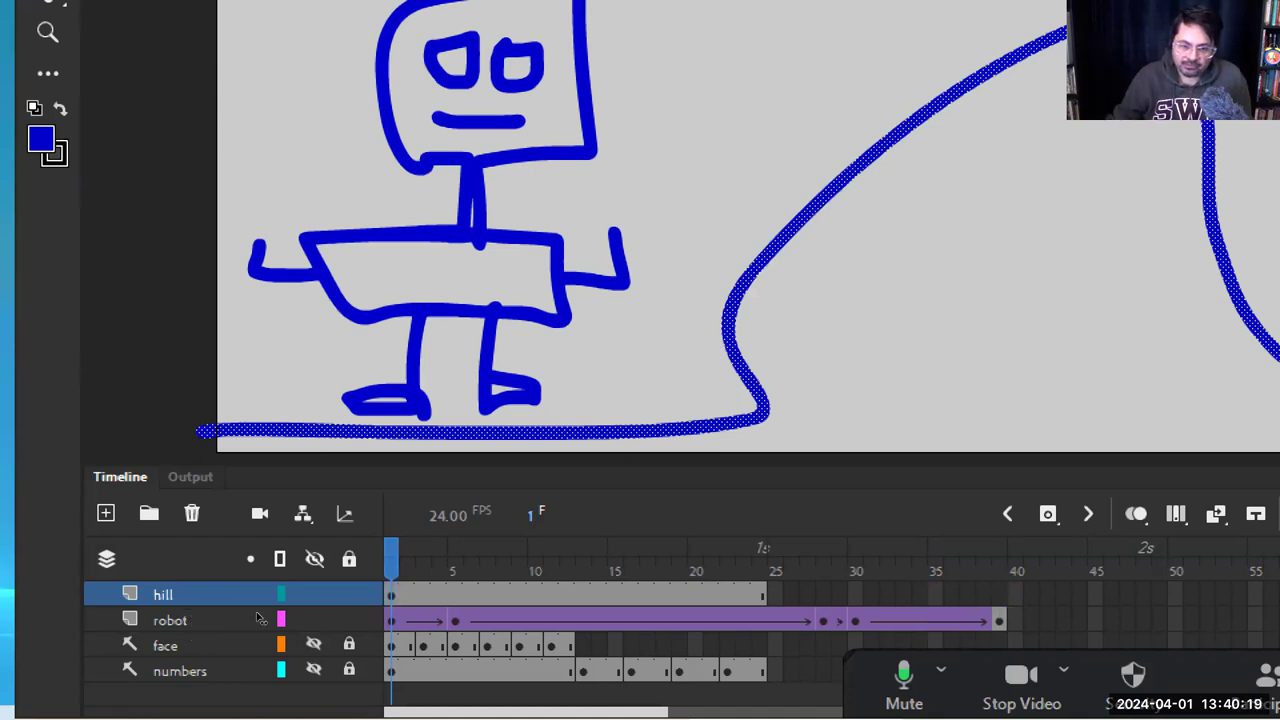
pyautogui.press('Return')
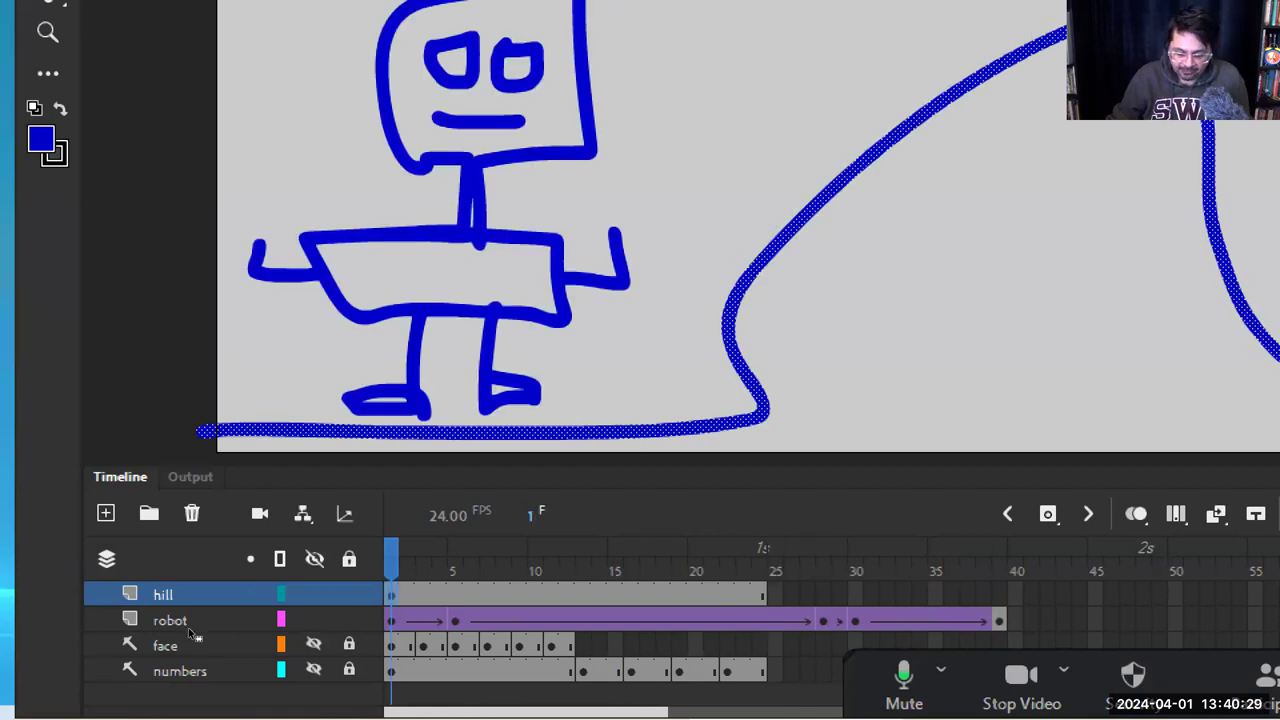
# Extend the hill layer to frame 39 so it ends together with the robot layer
pyautogui.press('F5')
pyautogui.press('F5')
pyautogui.press('F5')
pyautogui.press('F5')
pyautogui.press('F5')
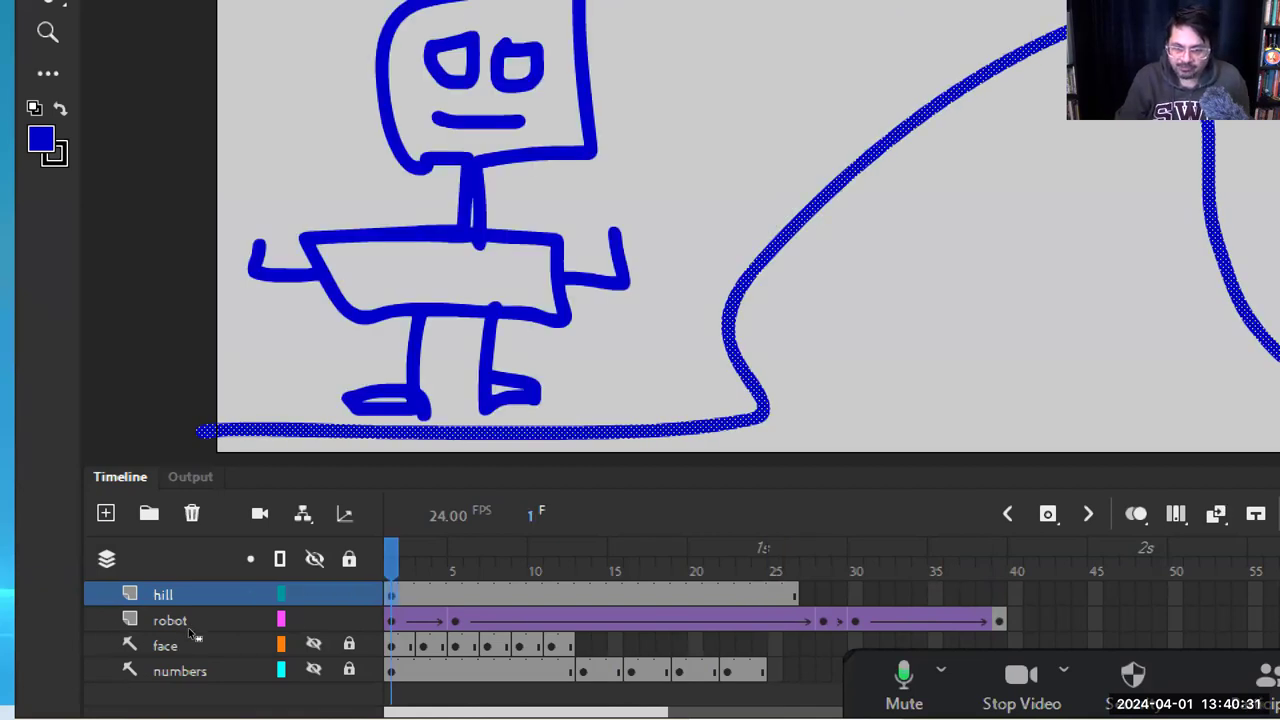
pyautogui.press('F5')
pyautogui.press('F5')
pyautogui.press('F5')
pyautogui.press('F5')
pyautogui.press('F5')
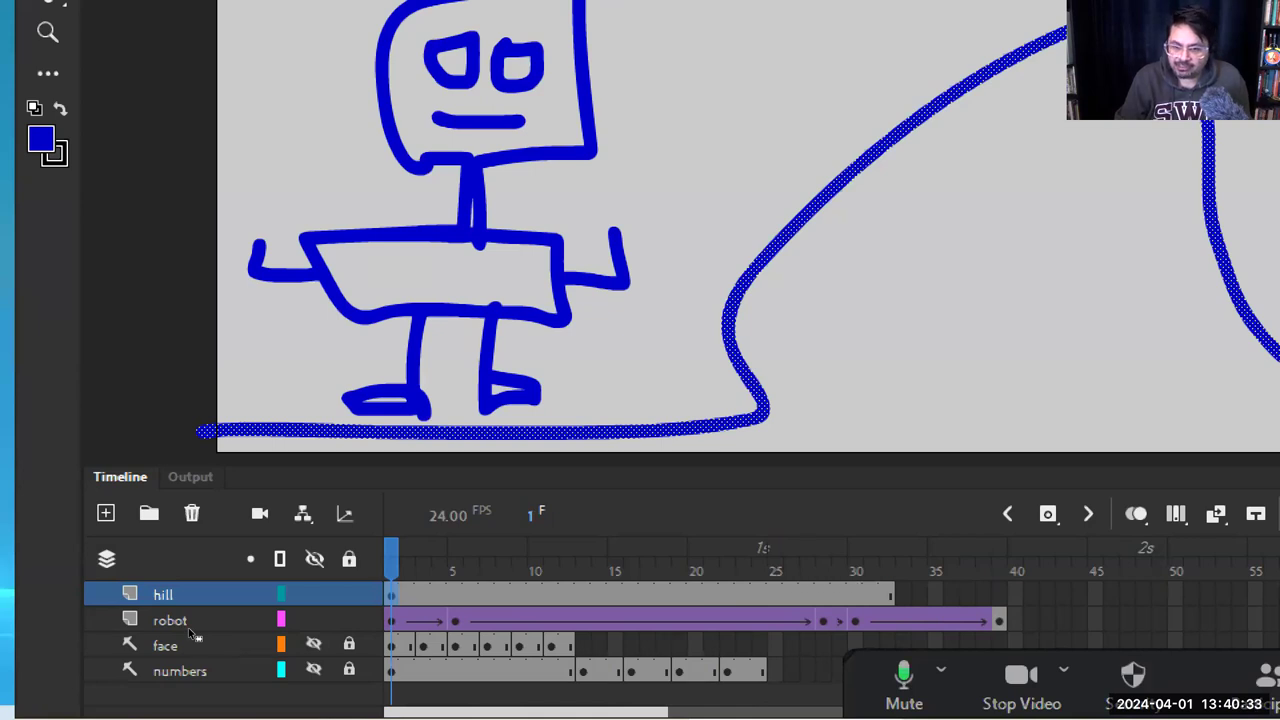
pyautogui.press('F5')
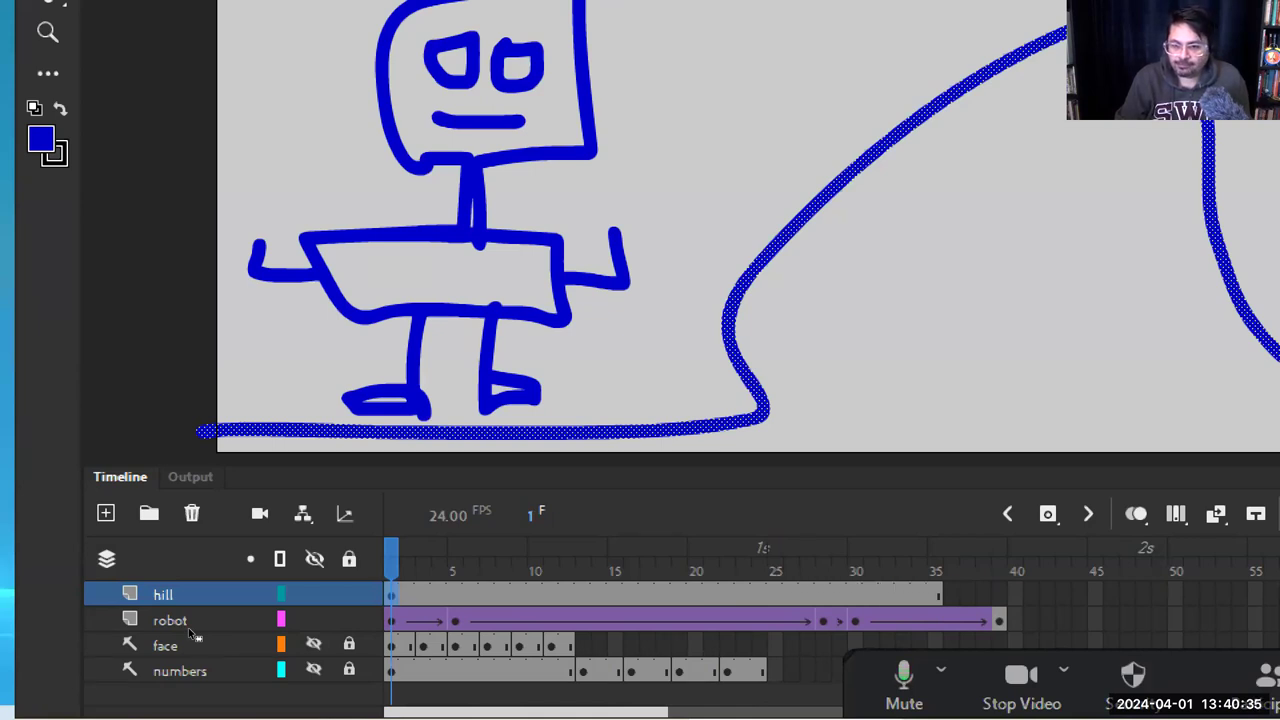
pyautogui.press('F5')
pyautogui.press('F5')
pyautogui.press('F5')
pyautogui.press('F5')
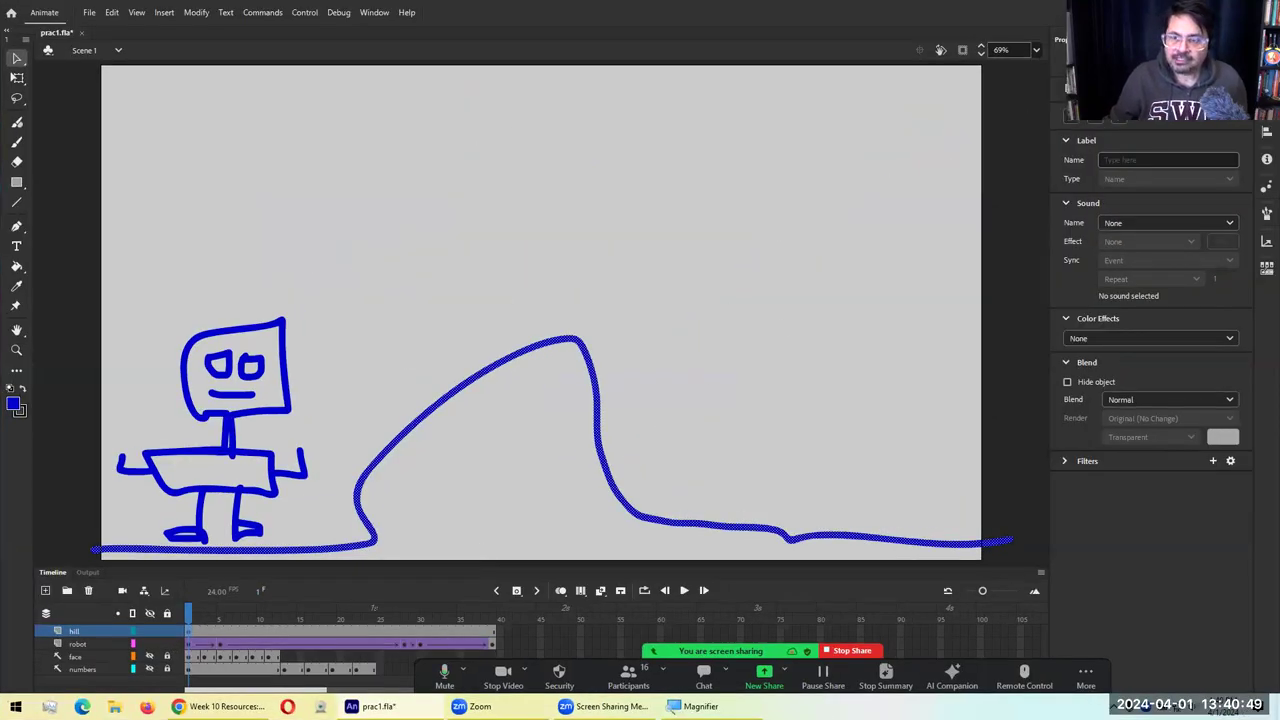
# Test-play the movie, return the playhead to frame 1, and test-play it again, closing the preview each time
pyautogui.hotkey('ctrl', 'Return')
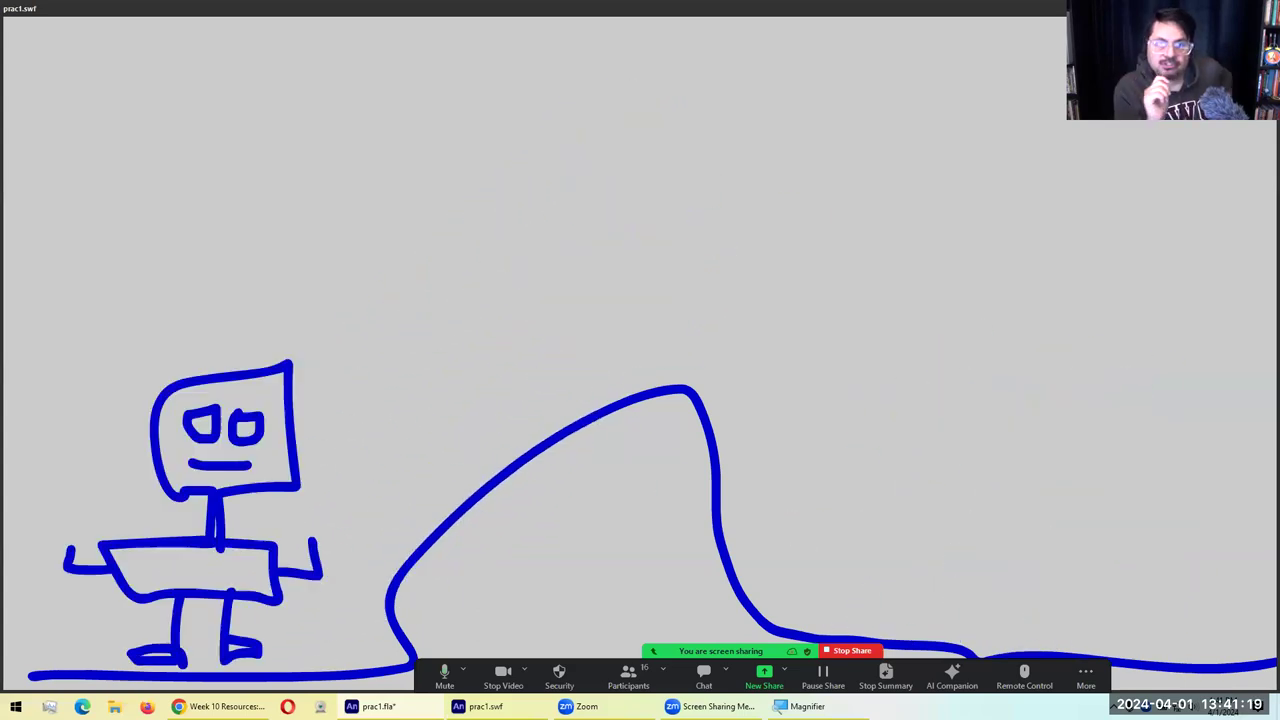
pyautogui.hotkey('ctrl', 'w')
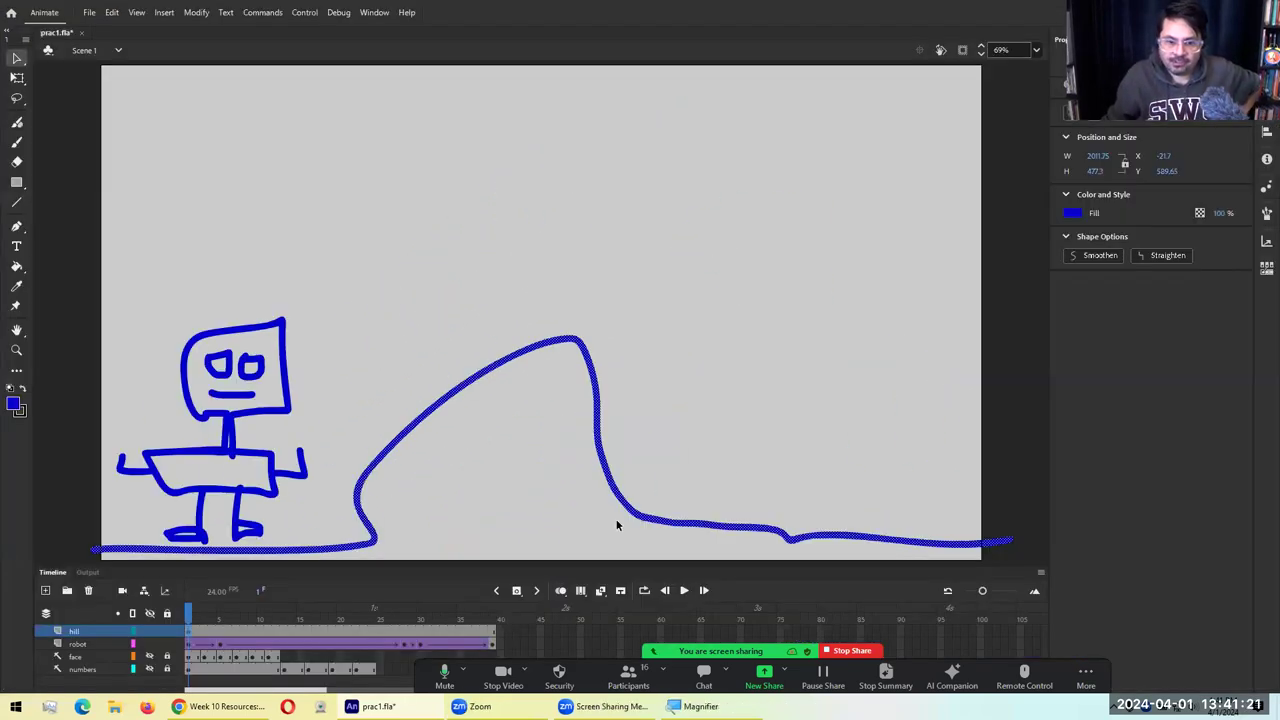
pyautogui.click(195, 622)
pyautogui.moveTo(195, 622)
pyautogui.mouseDown()
pyautogui.moveTo(492, 612)
pyautogui.moveTo(190, 613)
pyautogui.mouseUp()
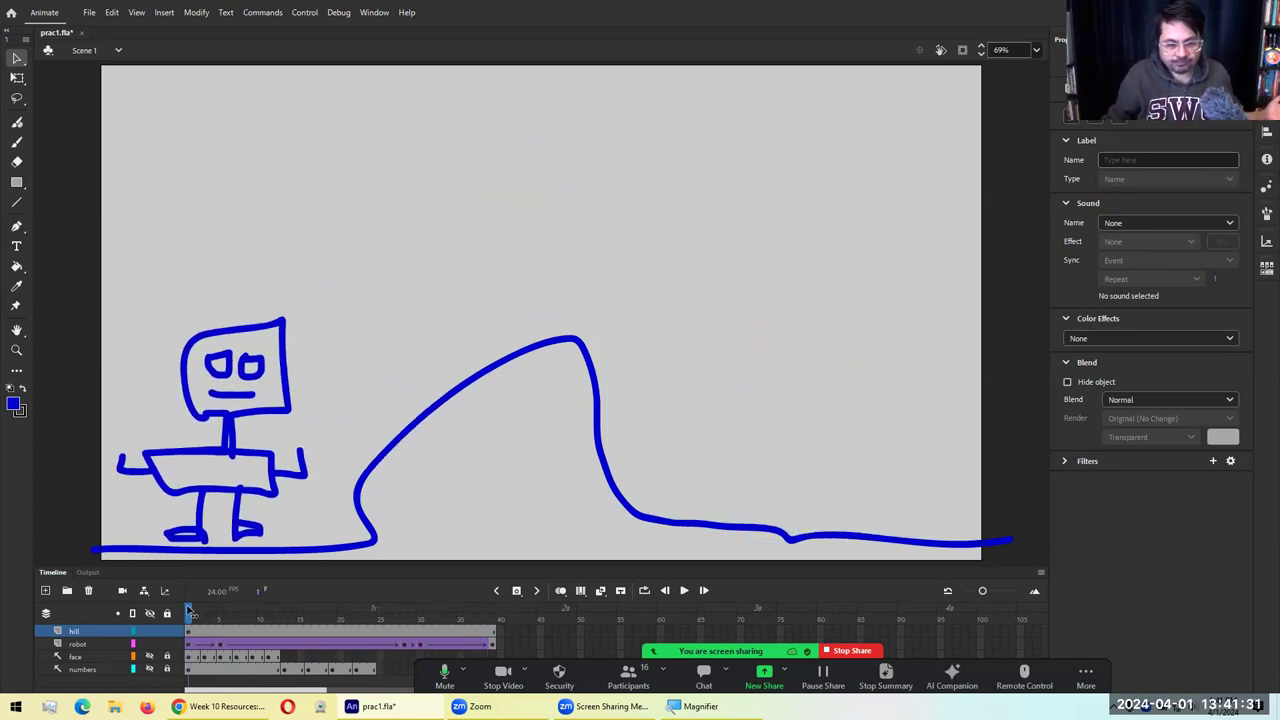
pyautogui.hotkey('ctrl', 'Return')
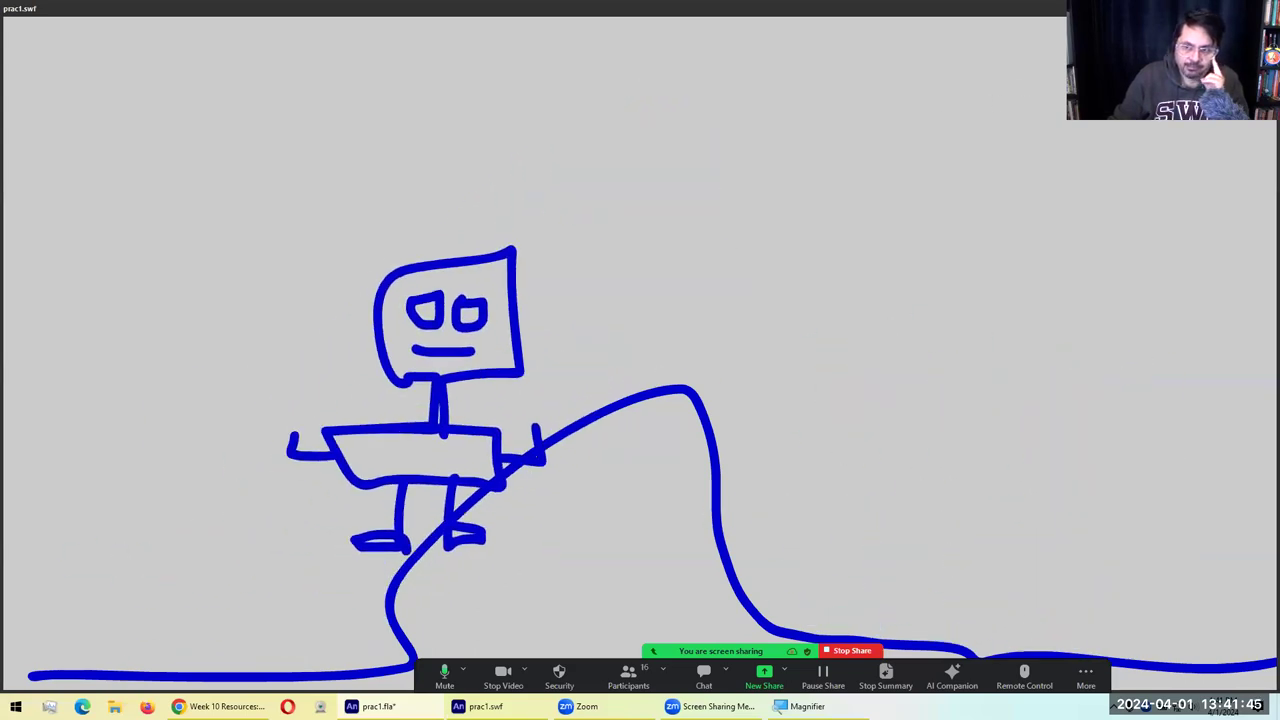
pyautogui.hotkey('ctrl', 'w')
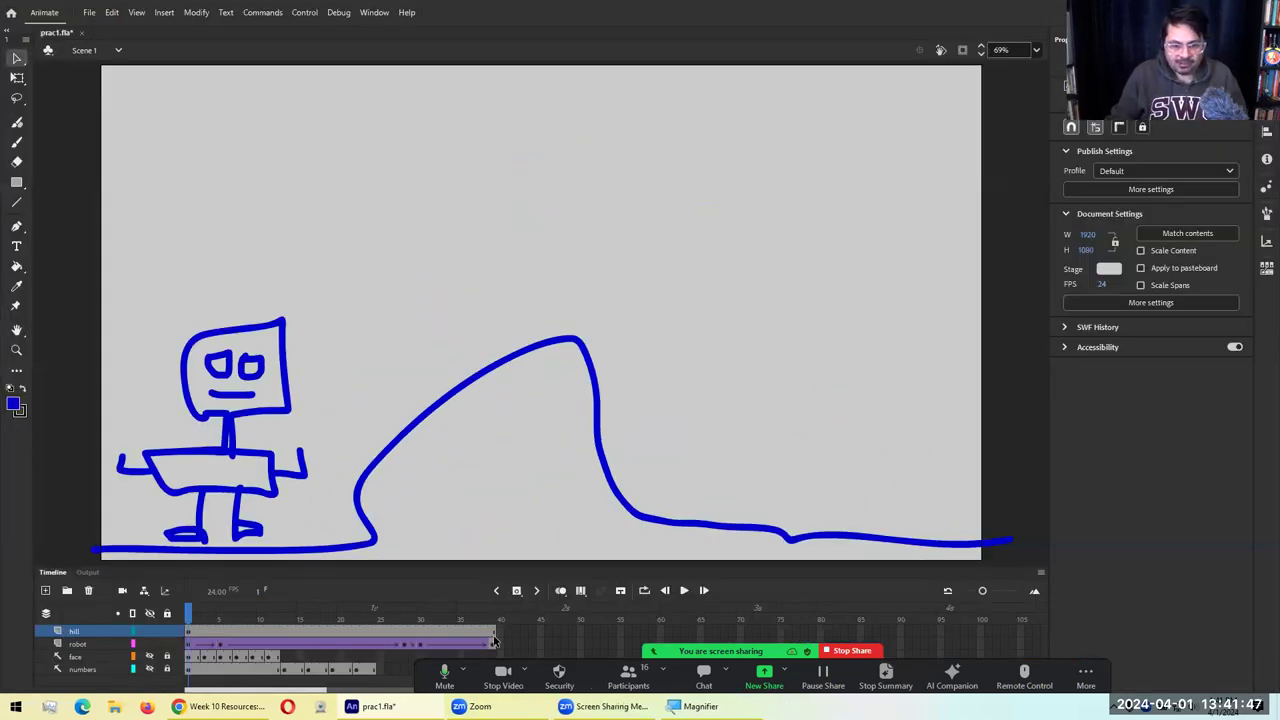
# Go to the robot layer's last keyframe at frame 39, open Calculator and compute 24*3 for a three-second hold
pyautogui.click(493, 641)
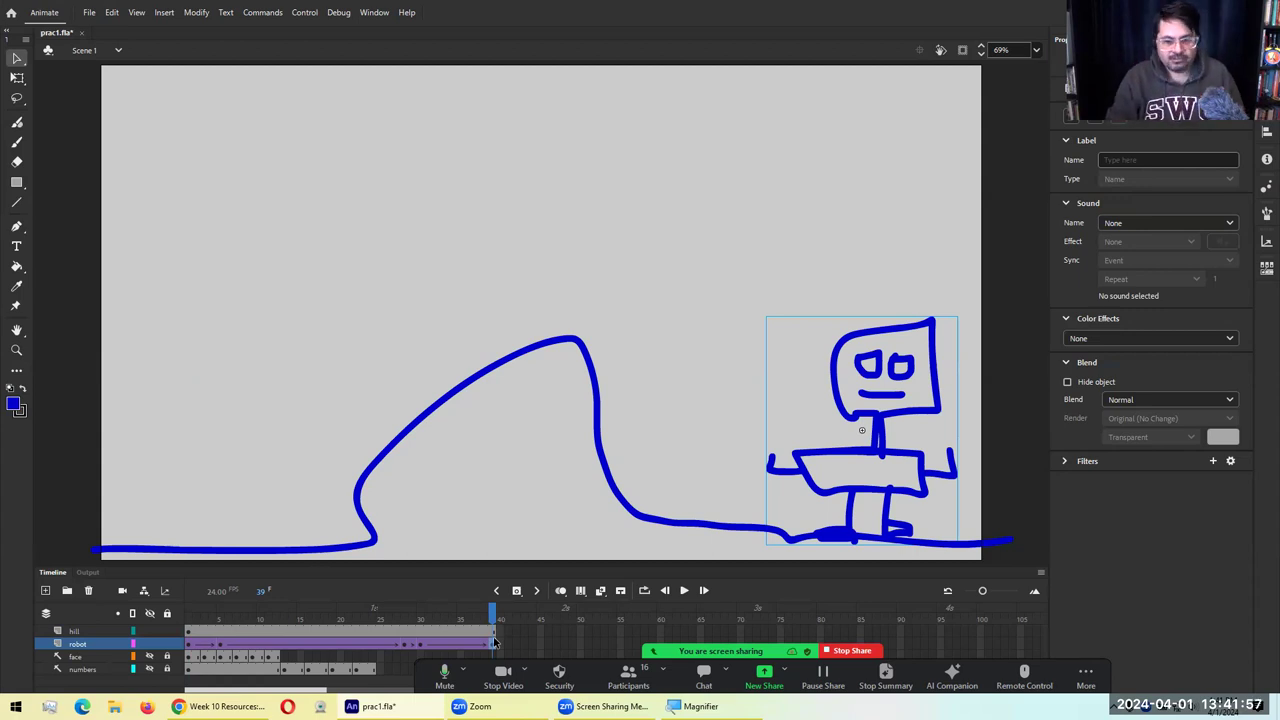
pyautogui.press('super')
pyautogui.write('ca')
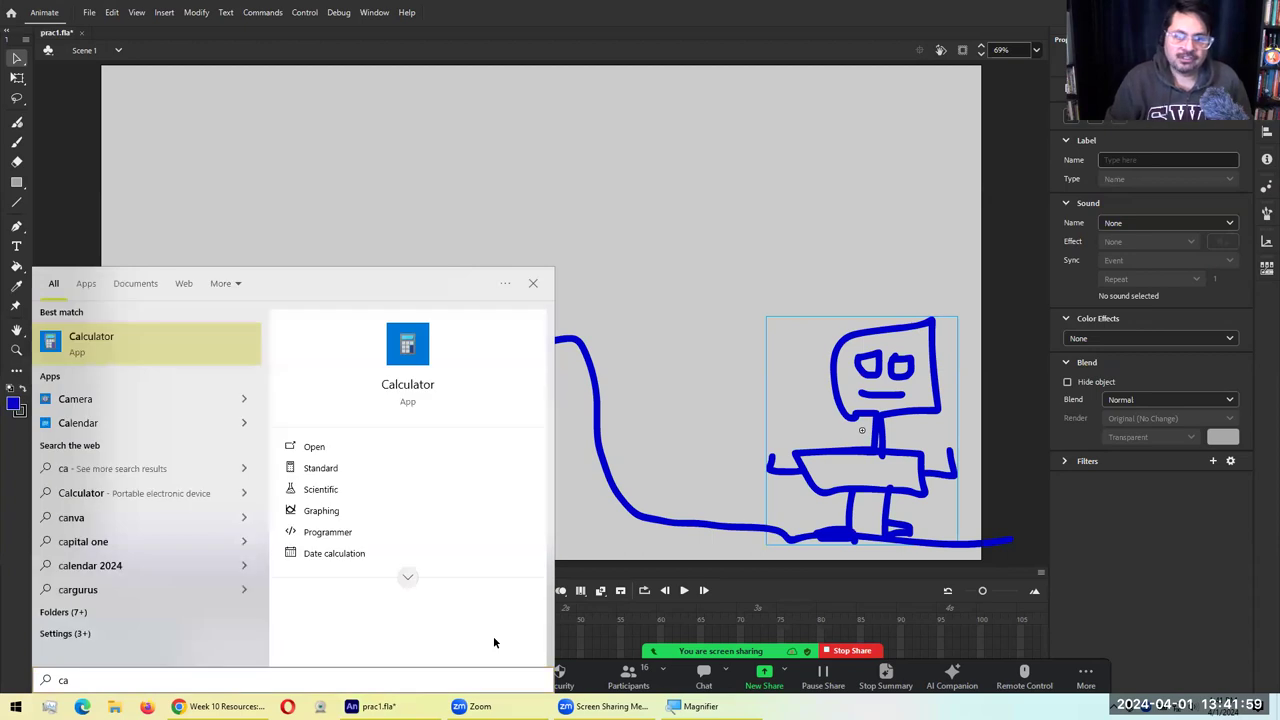
pyautogui.press('Return')
pyautogui.write('4')
pyautogui.press('BackSpace')
pyautogui.write('24*3')
pyautogui.press('Return')
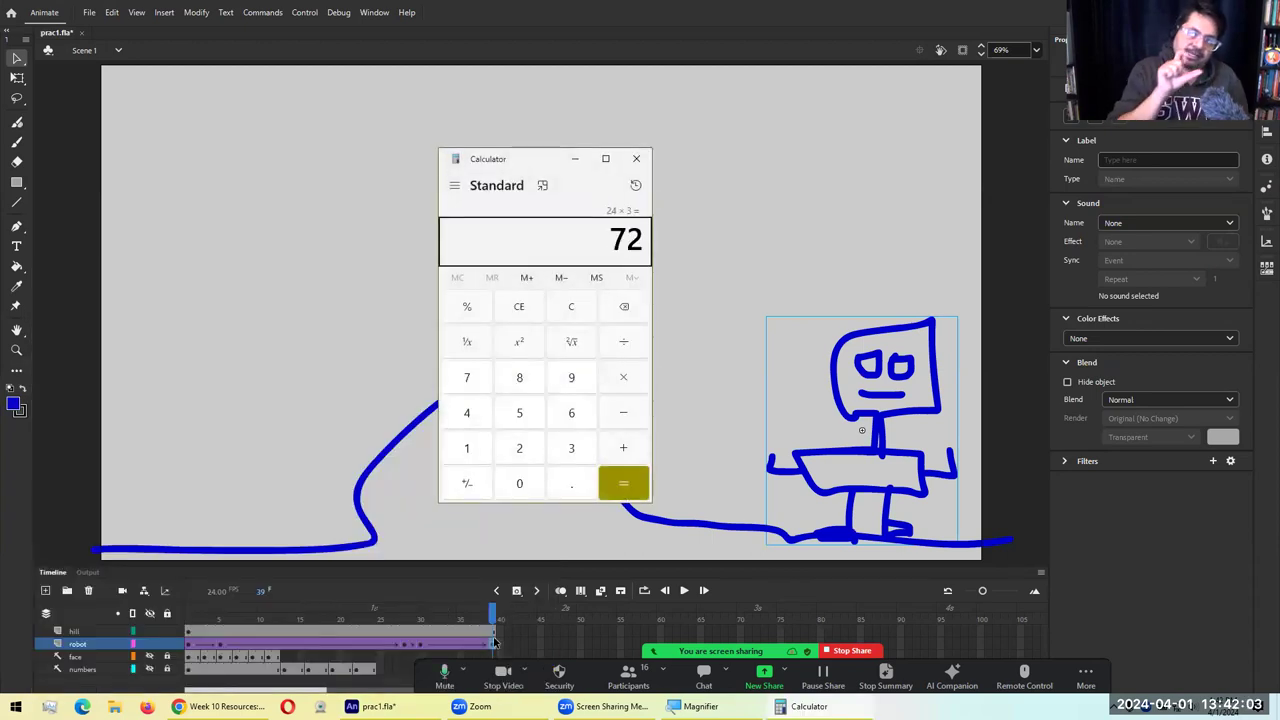
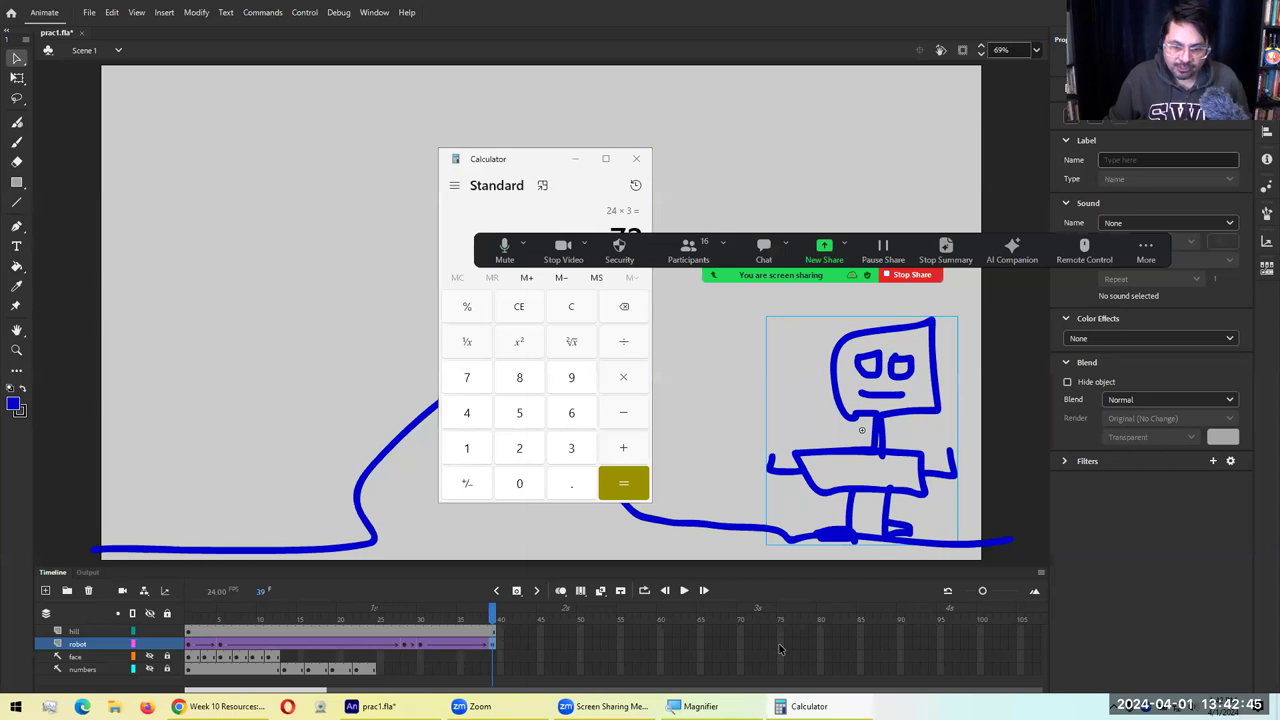
# Extend the robot and hill layers to frame 75 to hold the robot's final pose, choosing Frame as the insertion type
pyautogui.click(780, 645)
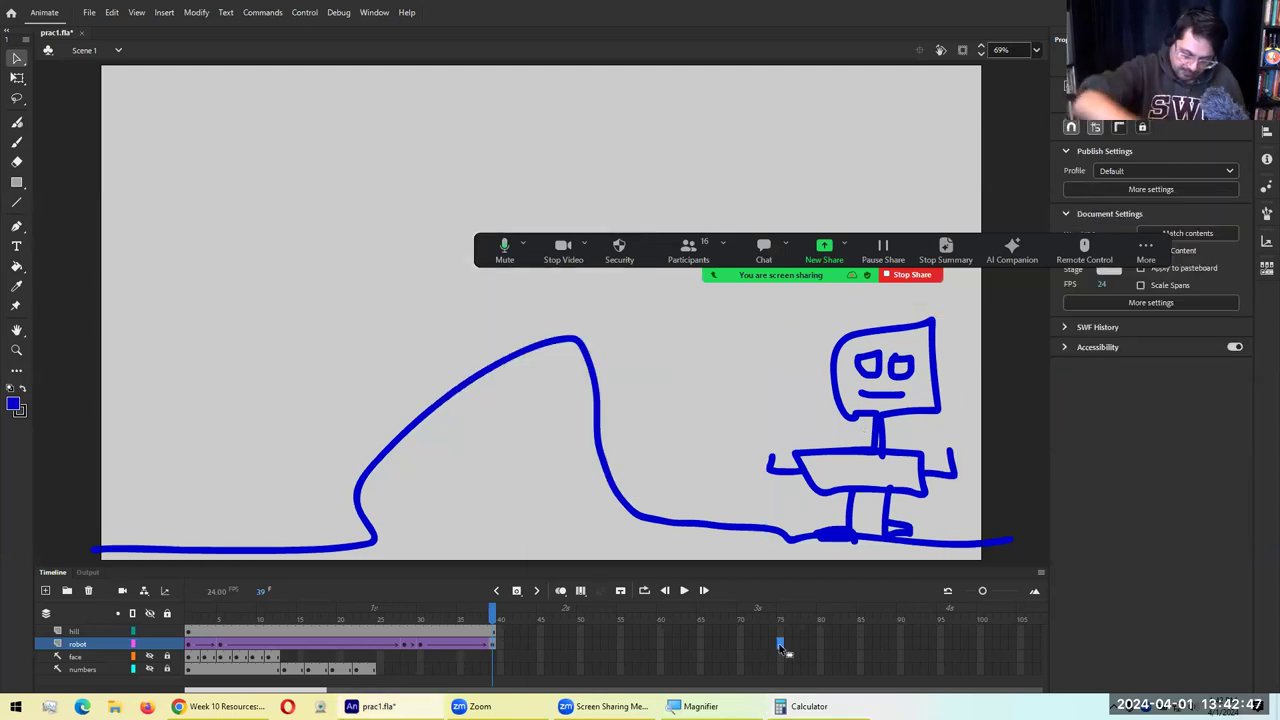
pyautogui.click(780, 645)
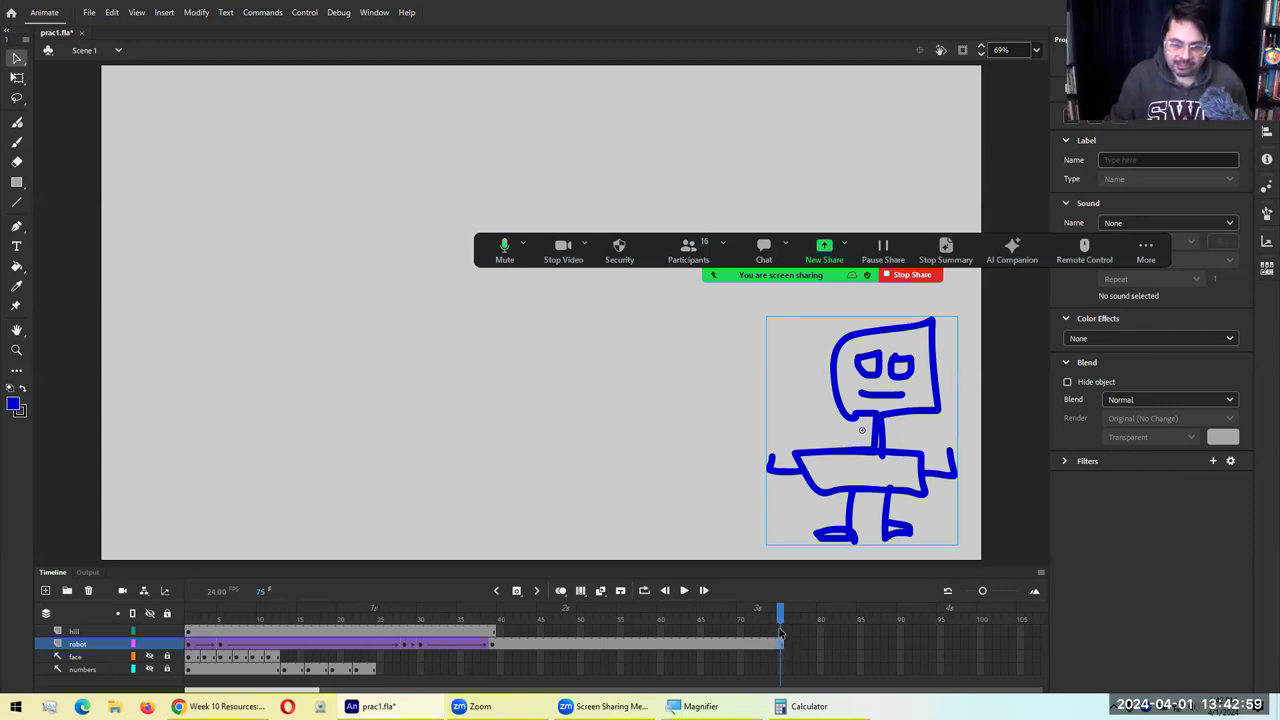
pyautogui.click(781, 631)
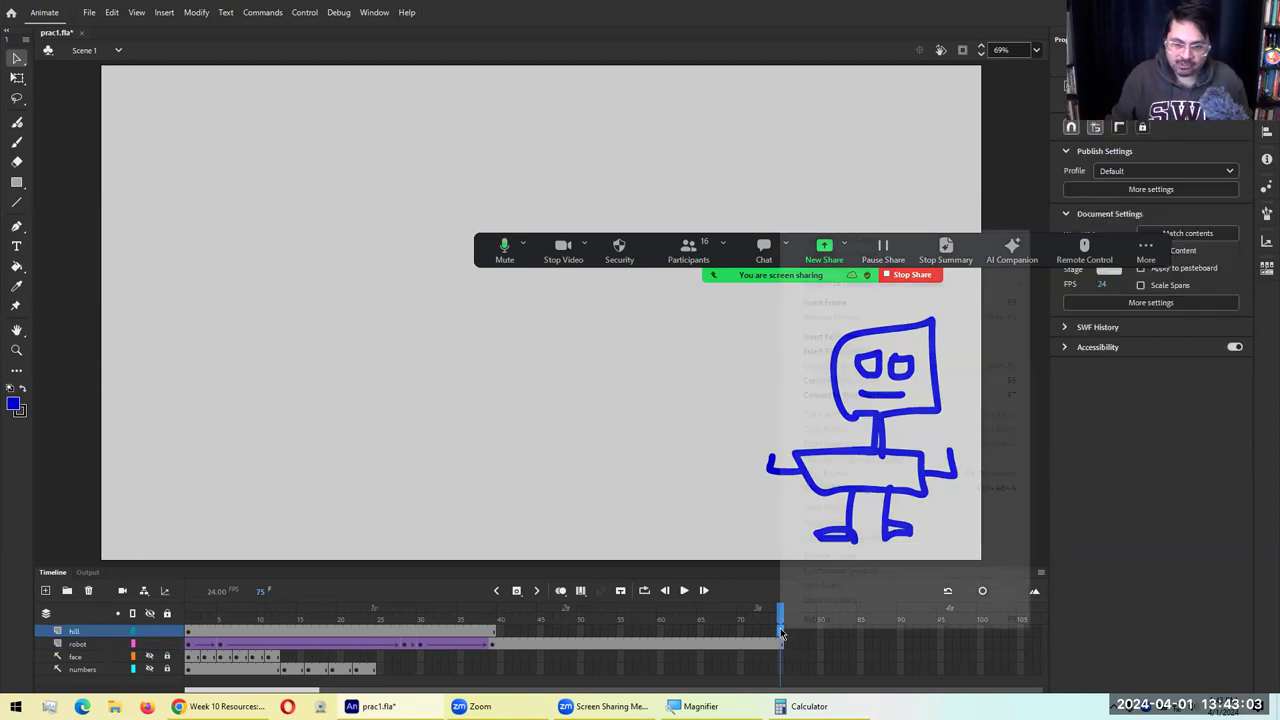
pyautogui.rightClick(781, 634)
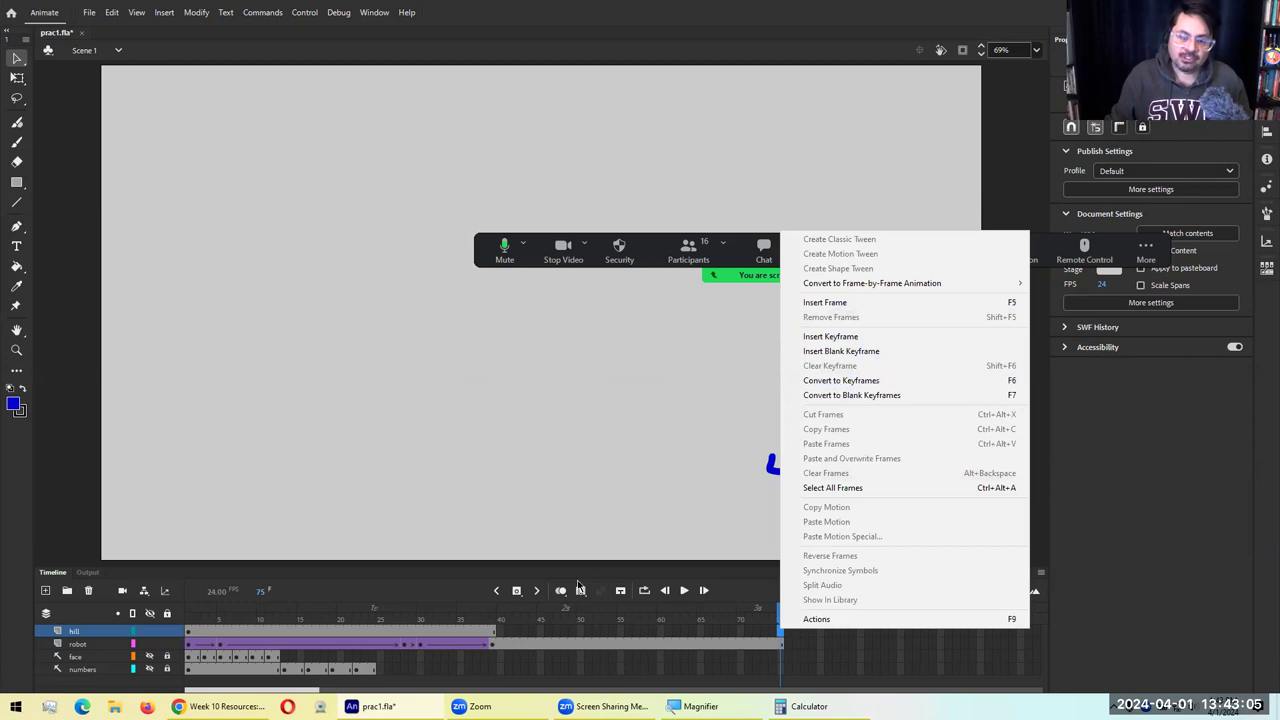
pyautogui.click(518, 591)
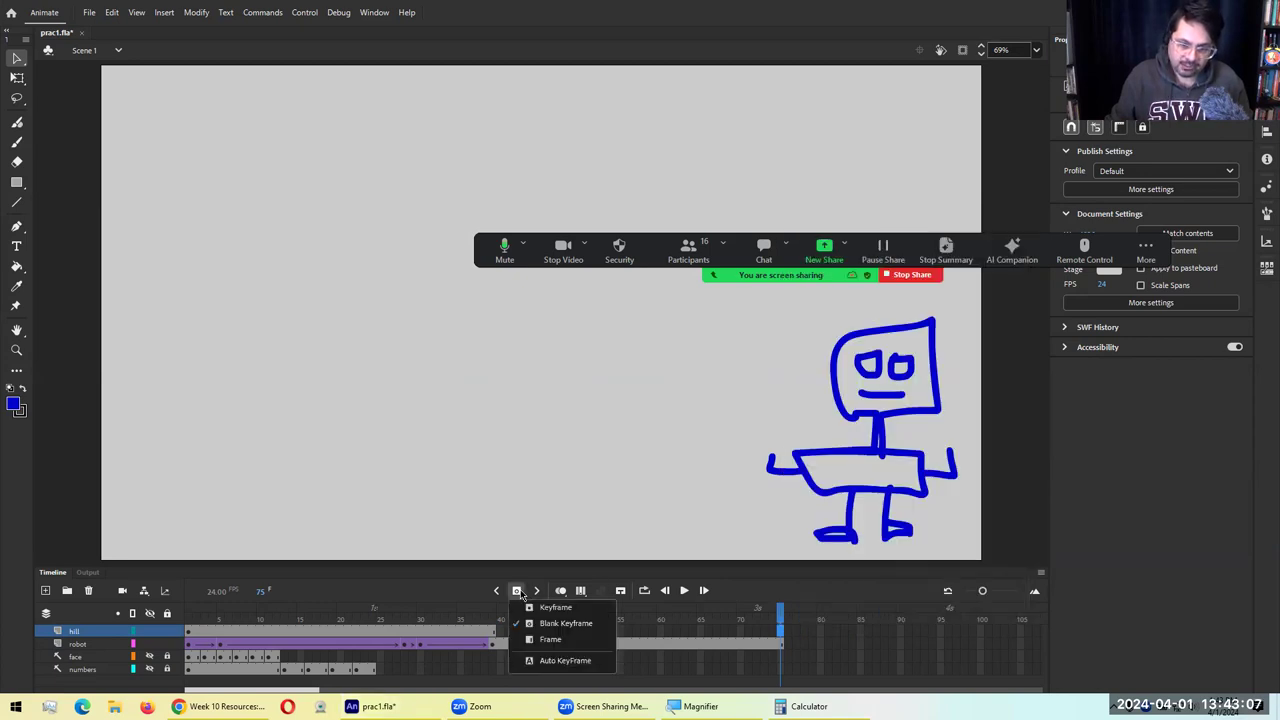
pyautogui.click(540, 640)
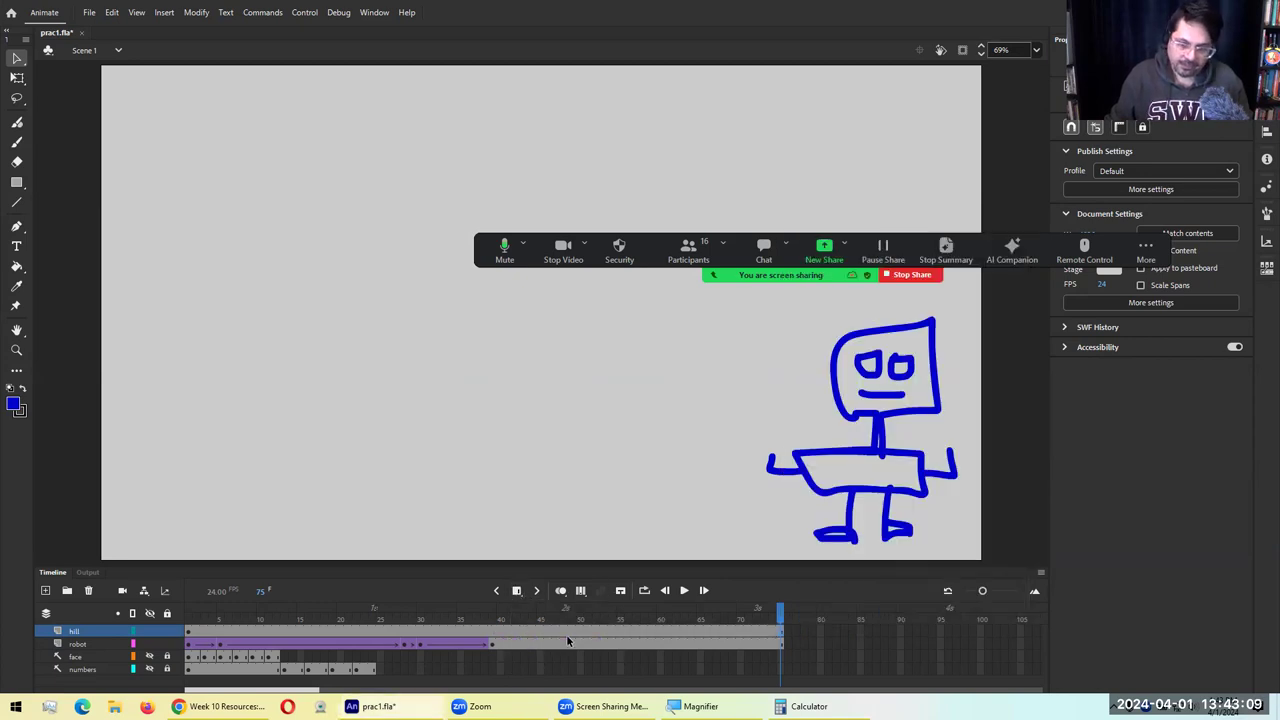
# Test-play the movie, close the preview, and undo the extension of both layers to frame 75
pyautogui.hotkey('ctrl', 'Return')
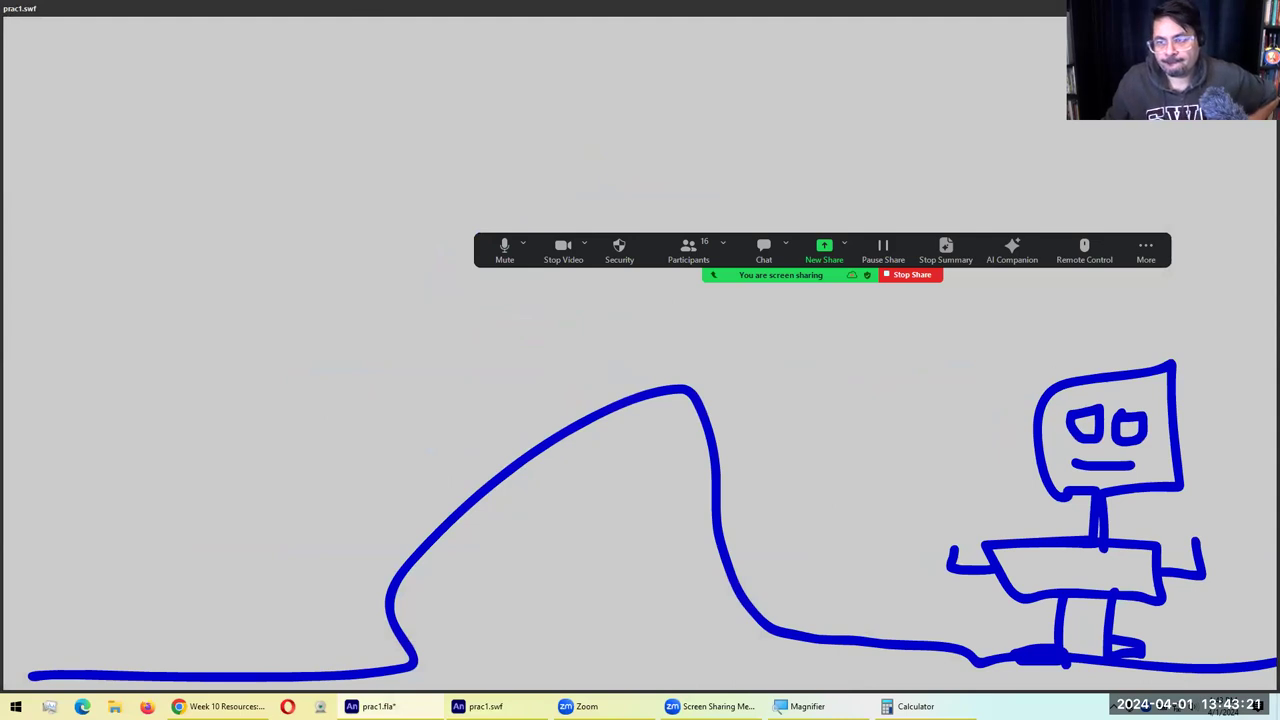
pyautogui.hotkey('ctrl', 'w')
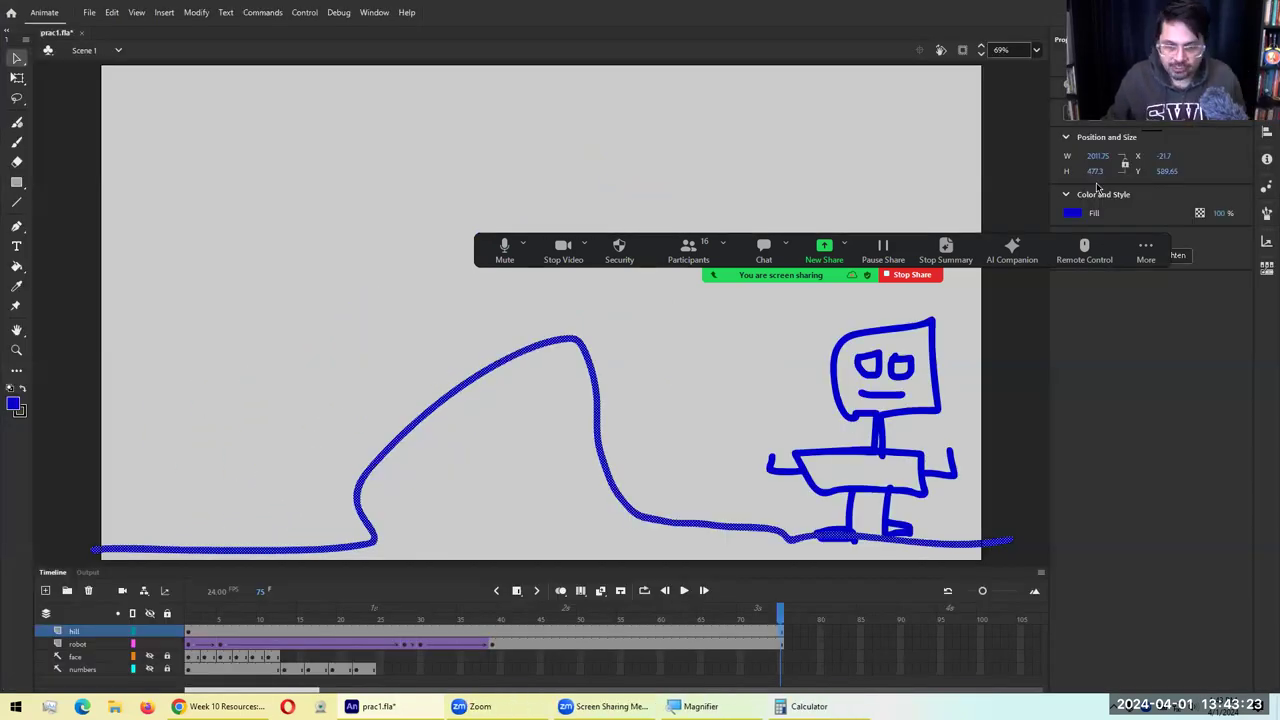
pyautogui.click(780, 643)
pyautogui.hotkey('ctrl', 'z')
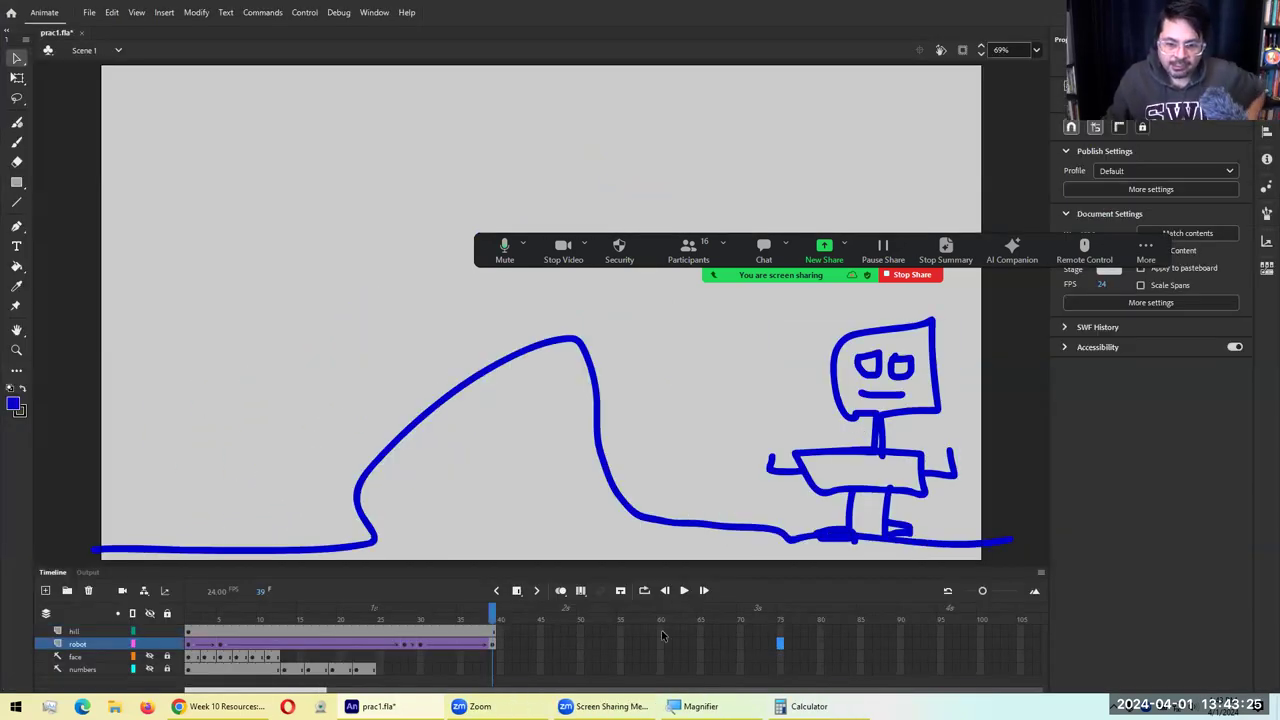
# Extend only the robot layer to frame 55, holding its final pose beyond the end of the hill layer
pyautogui.click(581, 644)
pyautogui.click(660, 644)
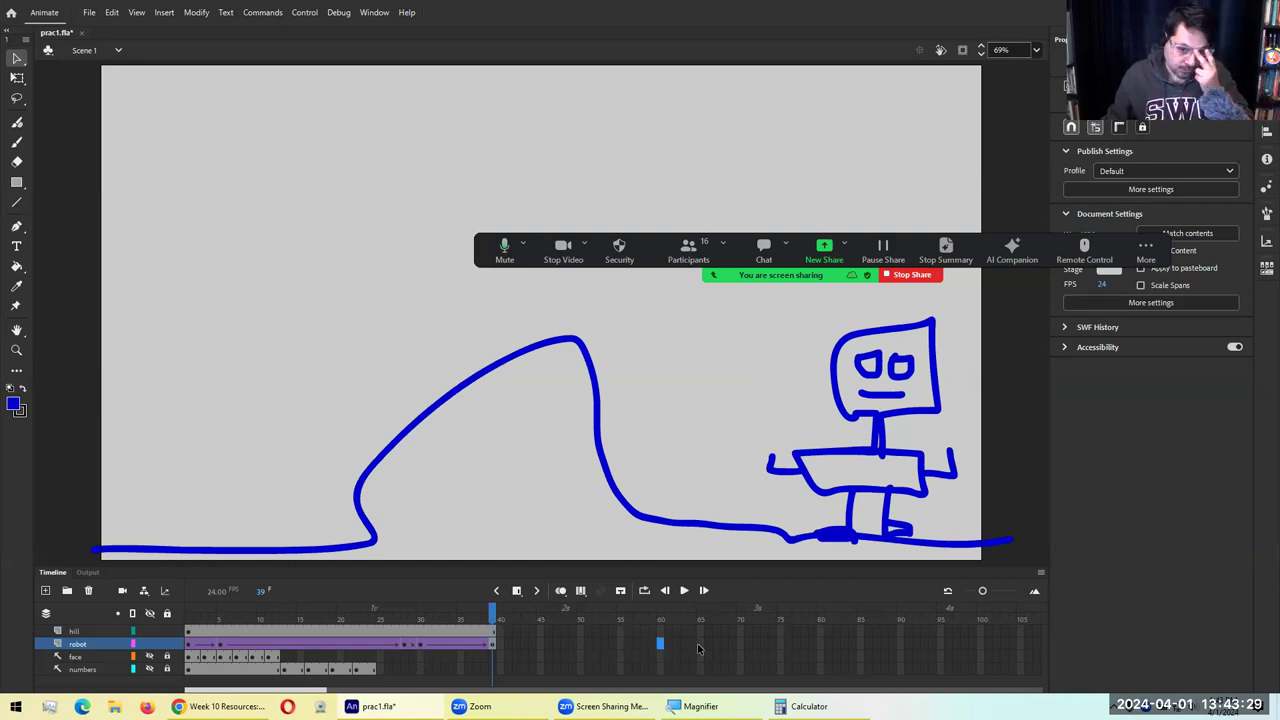
pyautogui.click(699, 646)
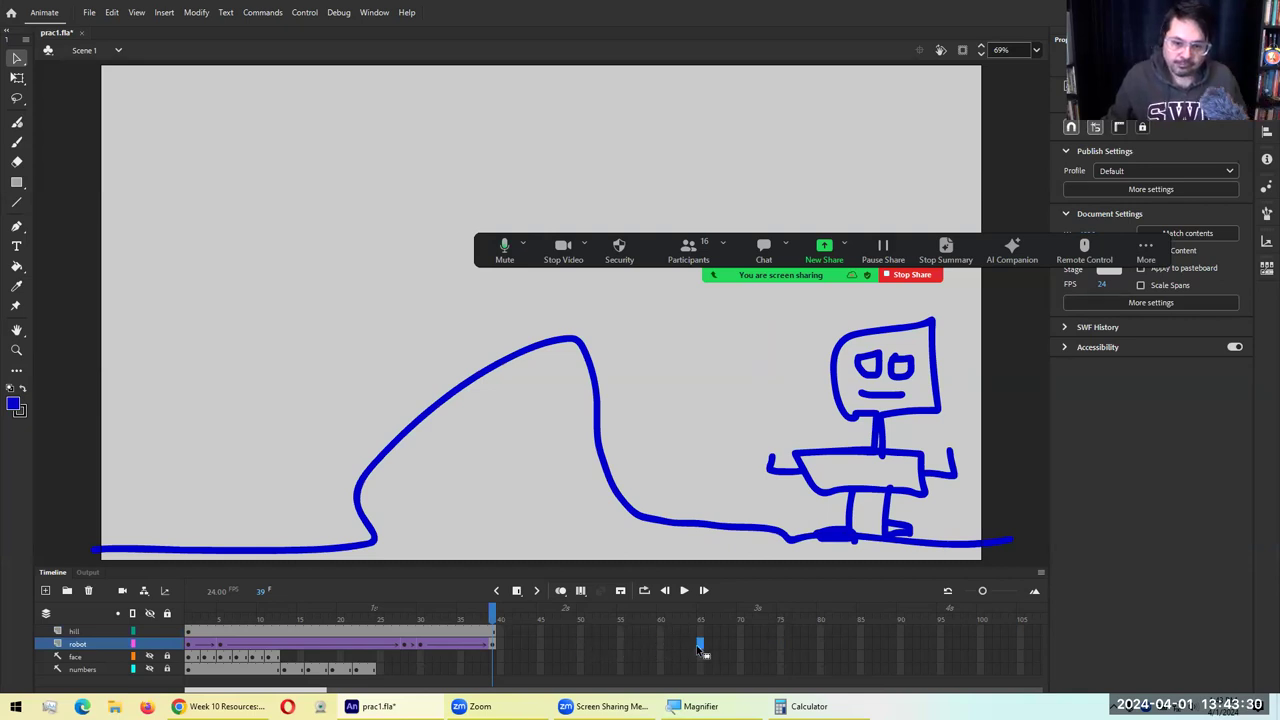
pyautogui.click(621, 648)
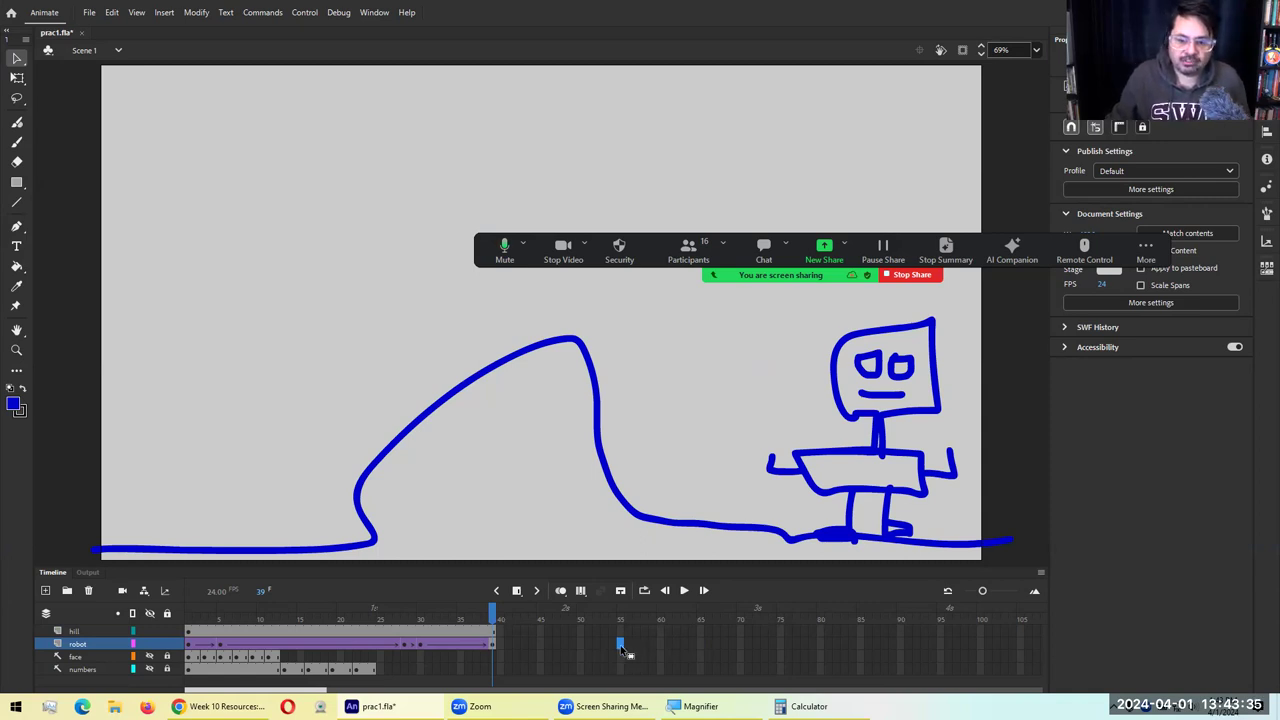
pyautogui.press('F5')
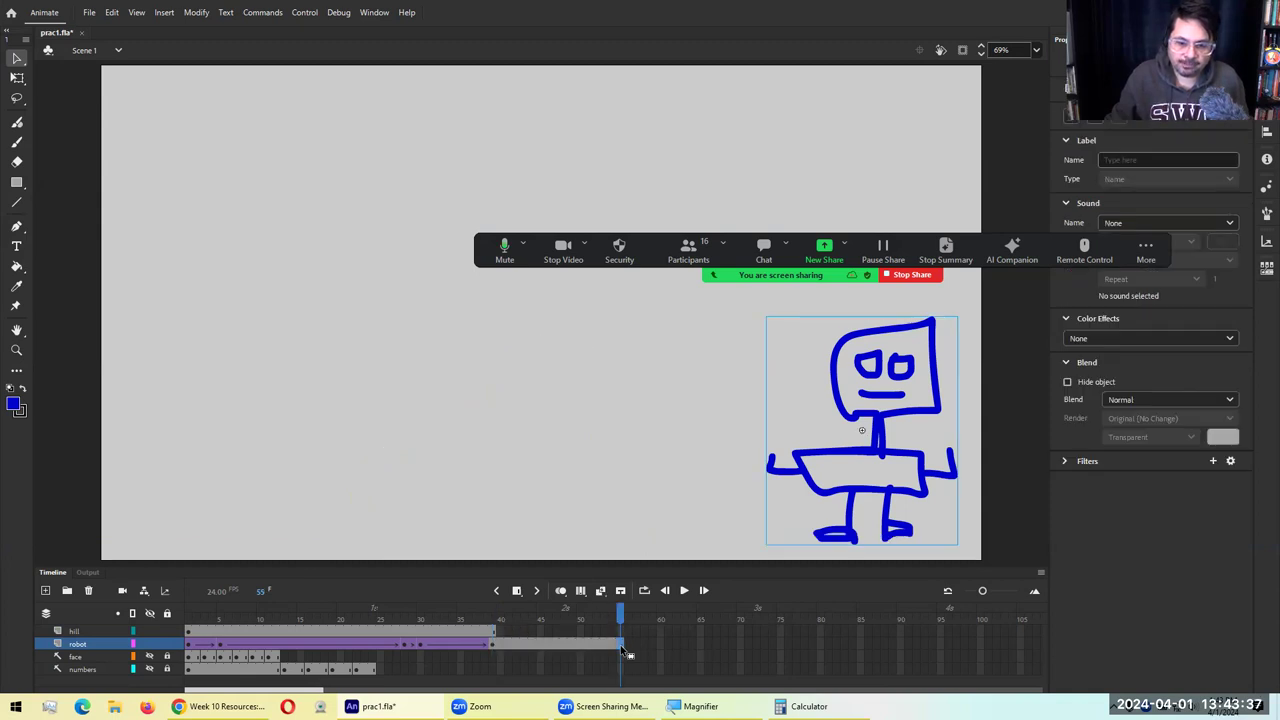
# Review the 24 × 3 calculation in Calculator and close it, then undo the robot layer's extension to frame 55
pyautogui.click(700, 706)
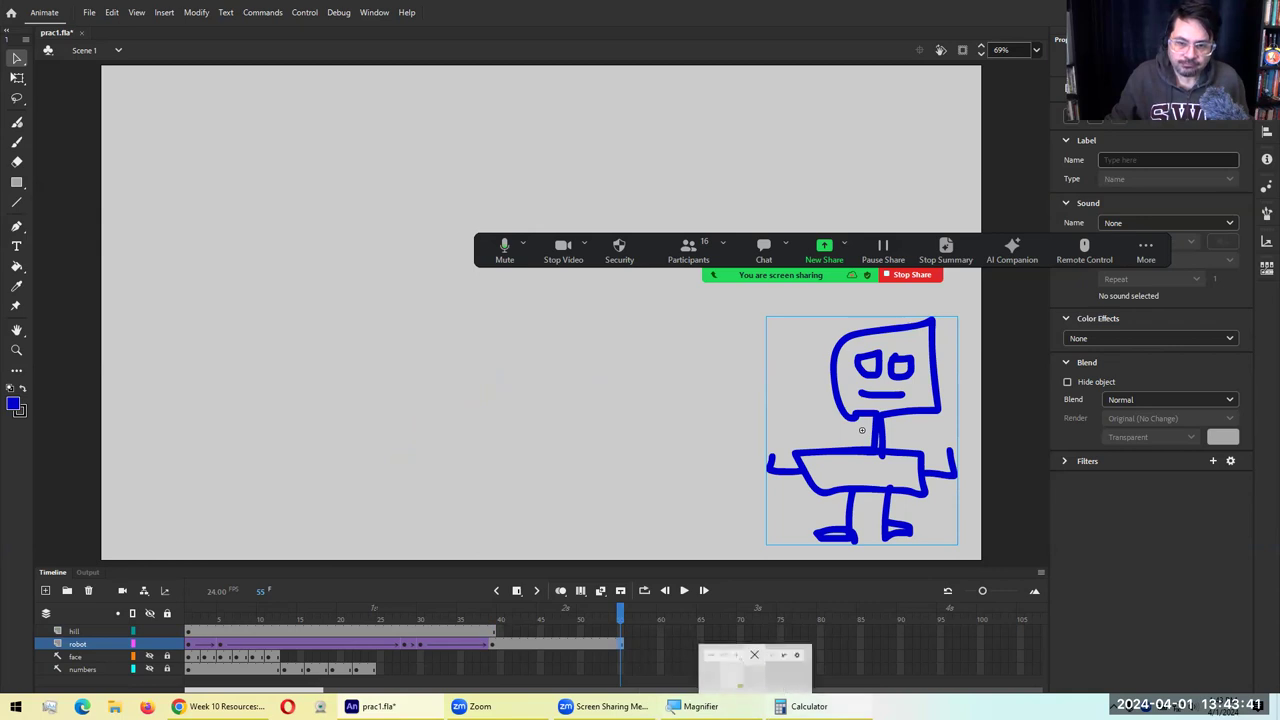
pyautogui.click(809, 706)
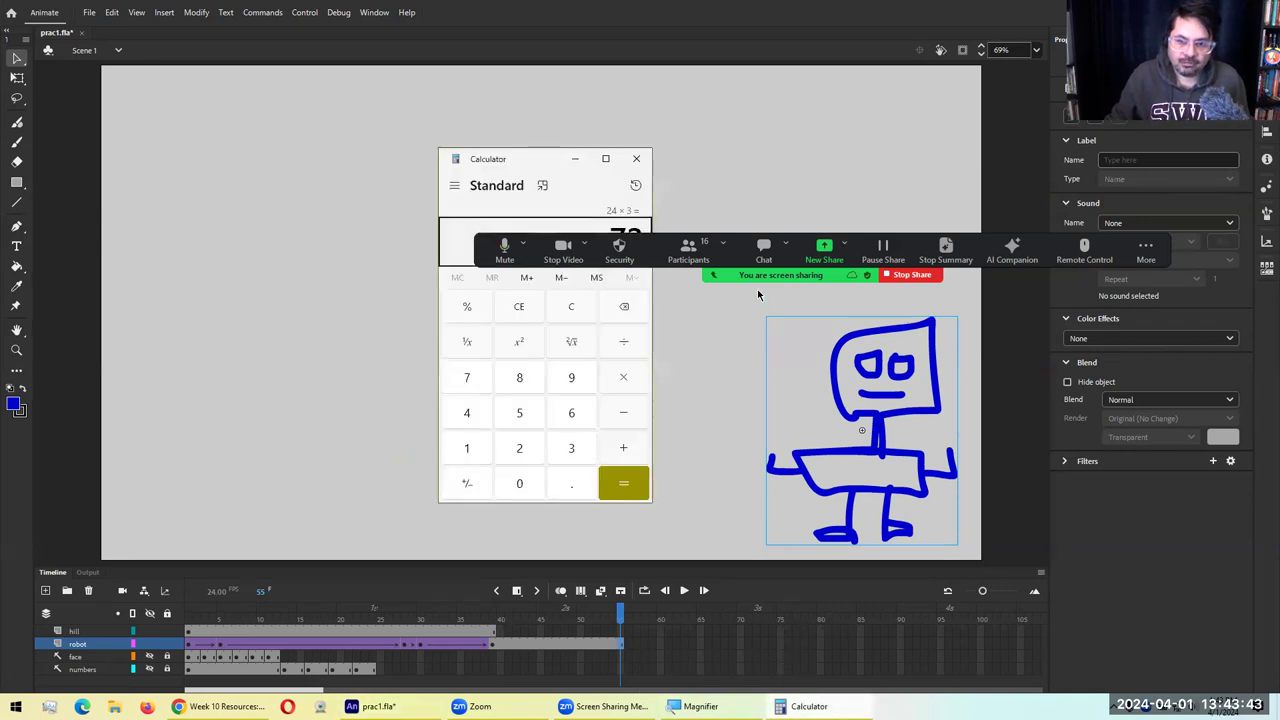
pyautogui.moveTo(740, 255); pyautogui.dragTo(750, 330)
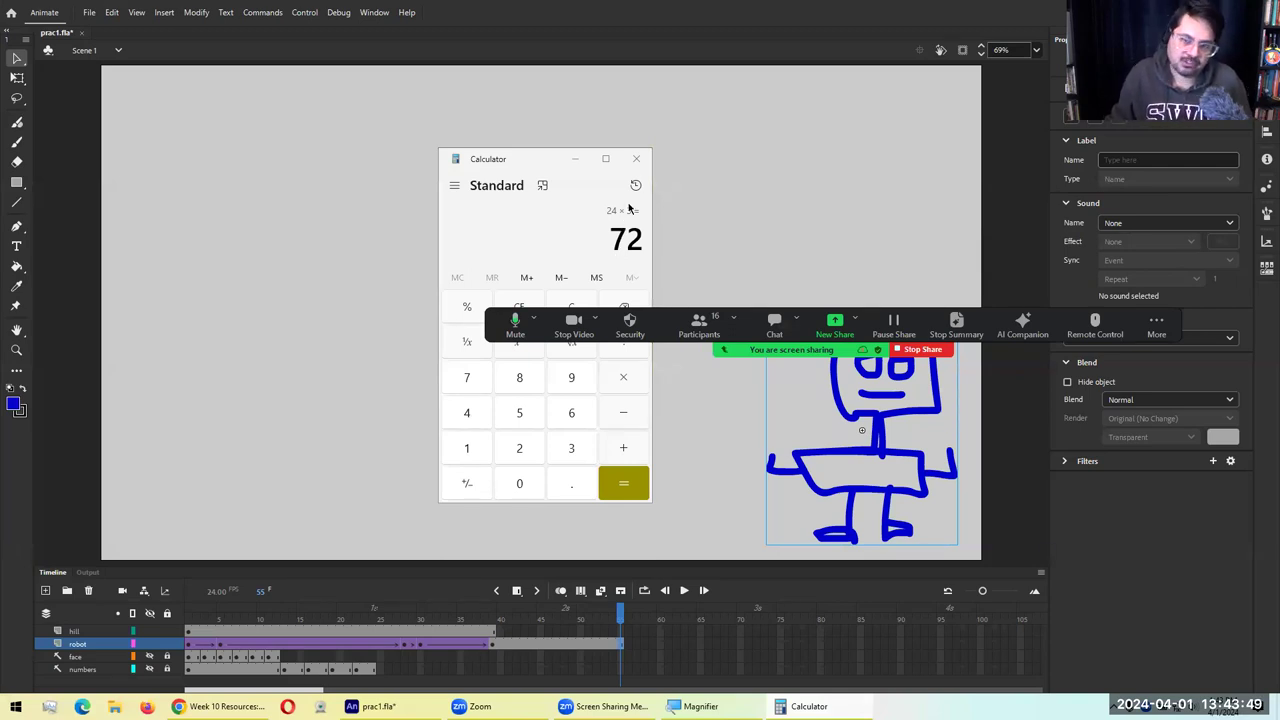
pyautogui.click(638, 161)
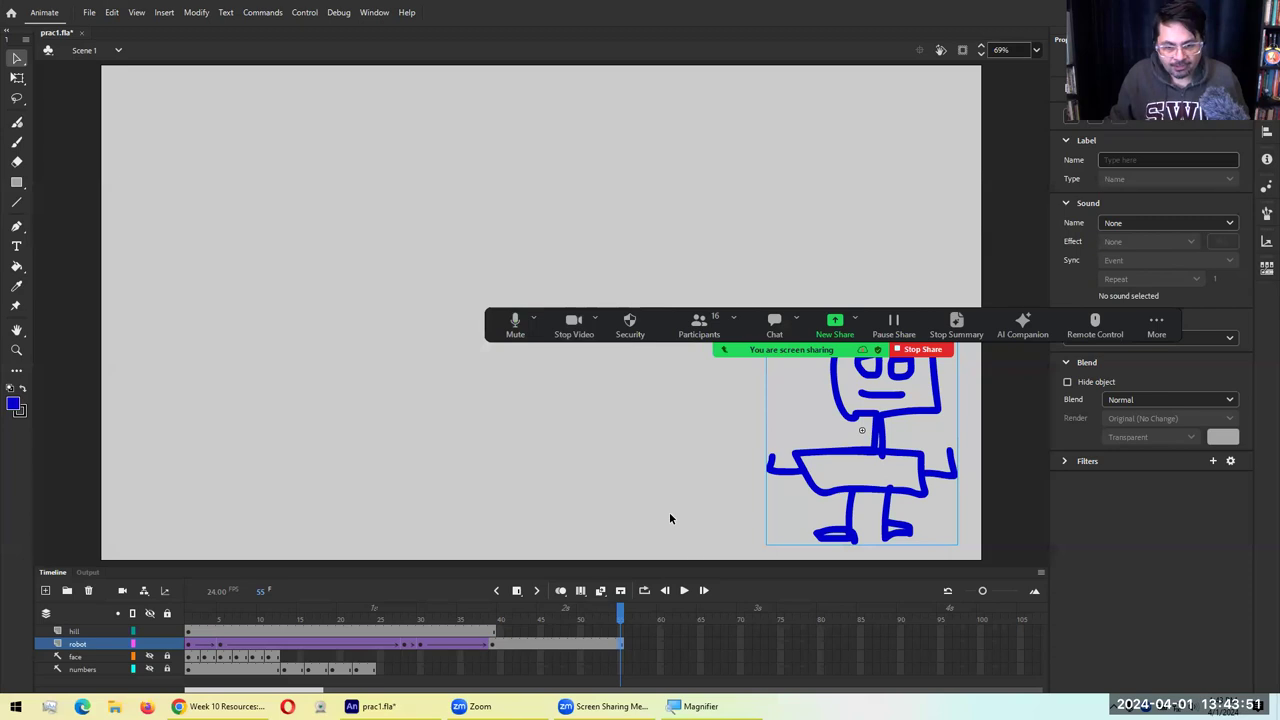
pyautogui.click(645, 643)
pyautogui.hotkey('ctrl', 'z')
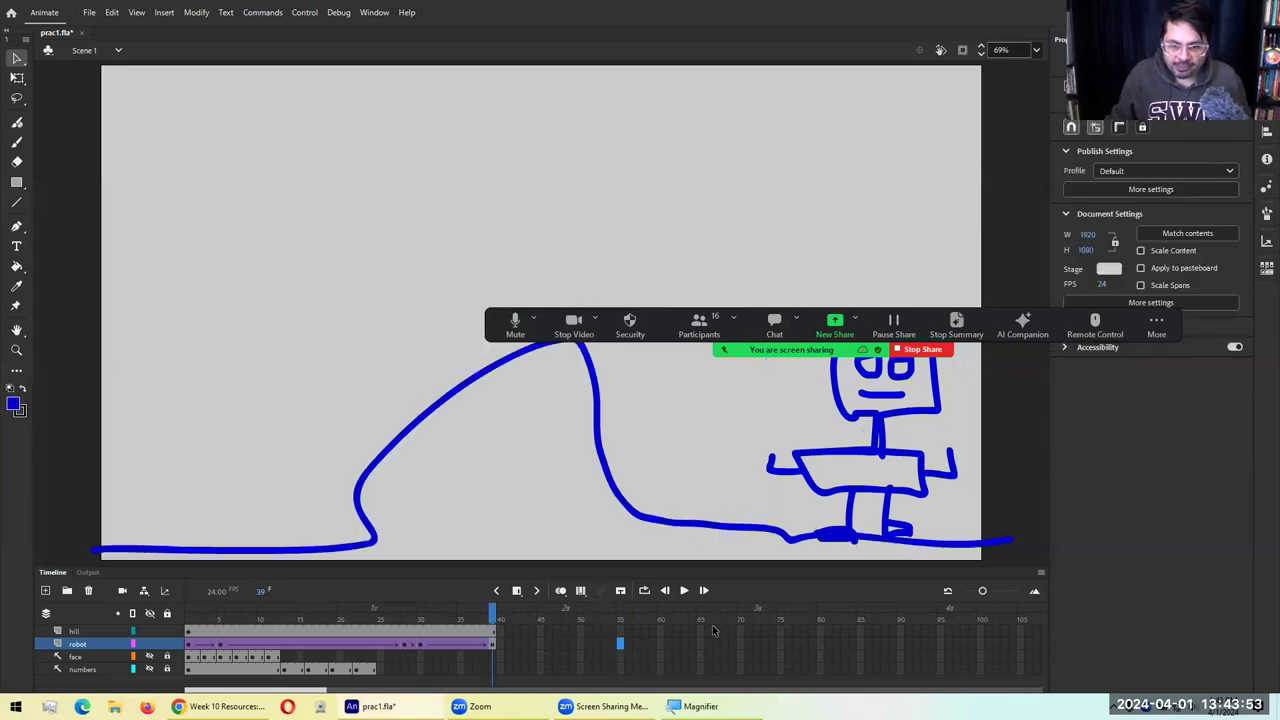
# Extend the robot and hill layers to frame 100 and test-play the movie
pyautogui.click(980, 644)
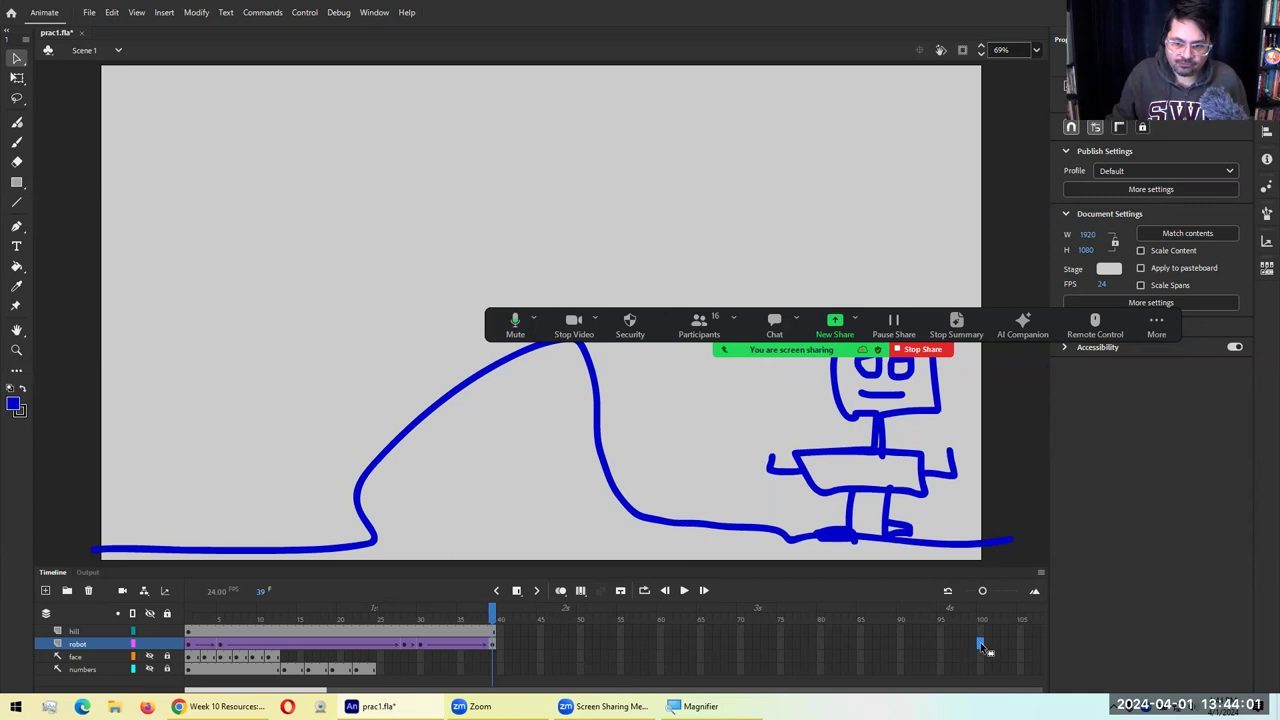
pyautogui.click(982, 645)
pyautogui.press('F5')
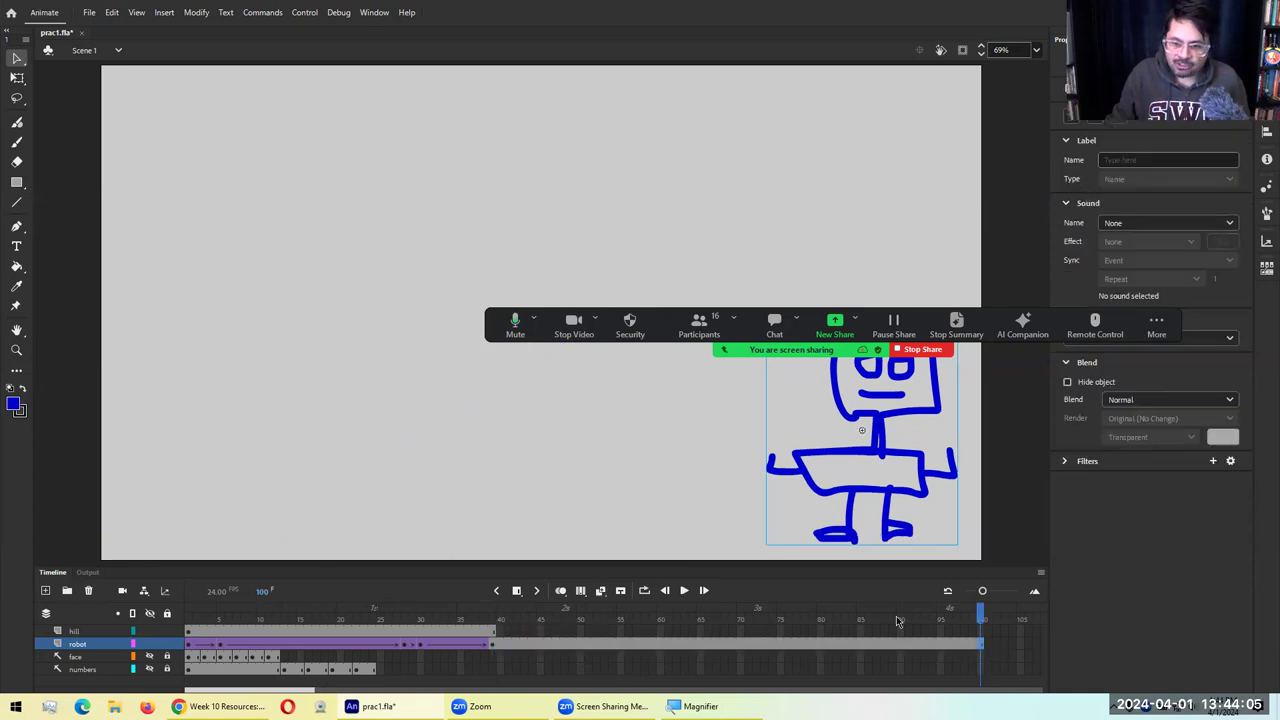
pyautogui.click(980, 631)
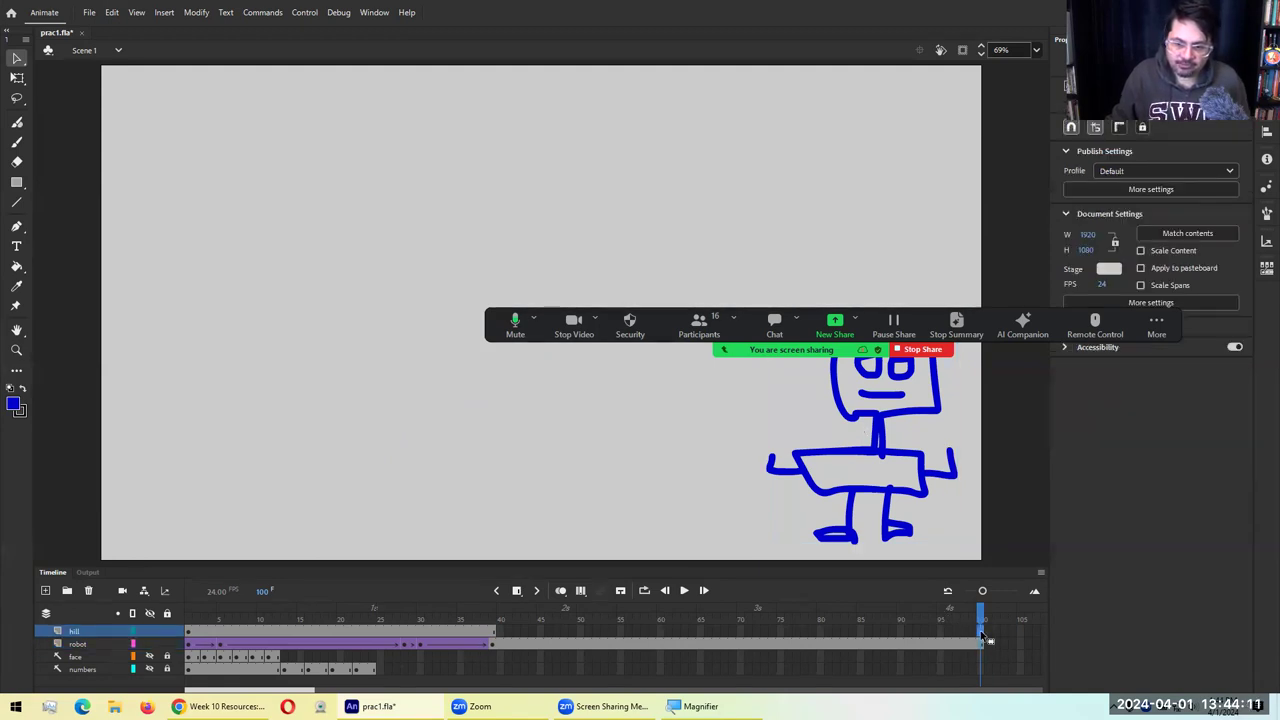
pyautogui.click(980, 631)
pyautogui.hotkey('ctrl', 'Return')
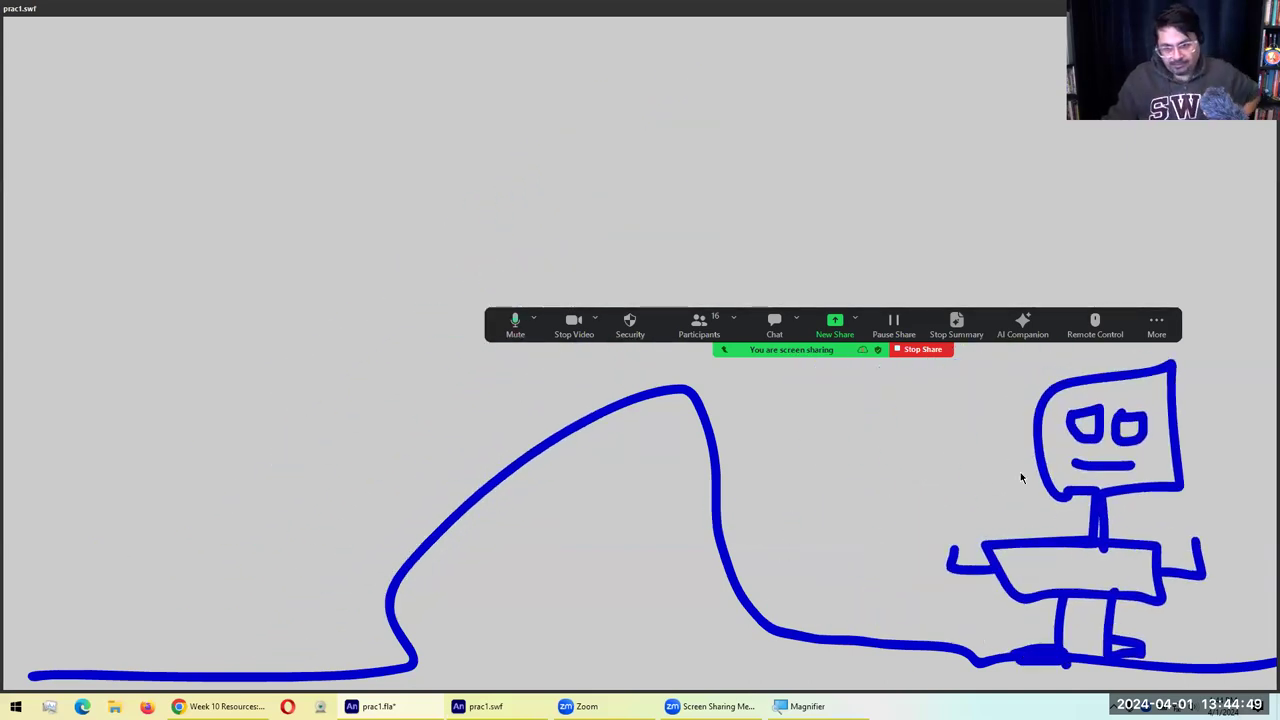
# Close the movie preview and examine the frame options of the robot layer's classic tween spans
pyautogui.hotkey('ctrl', 'w')
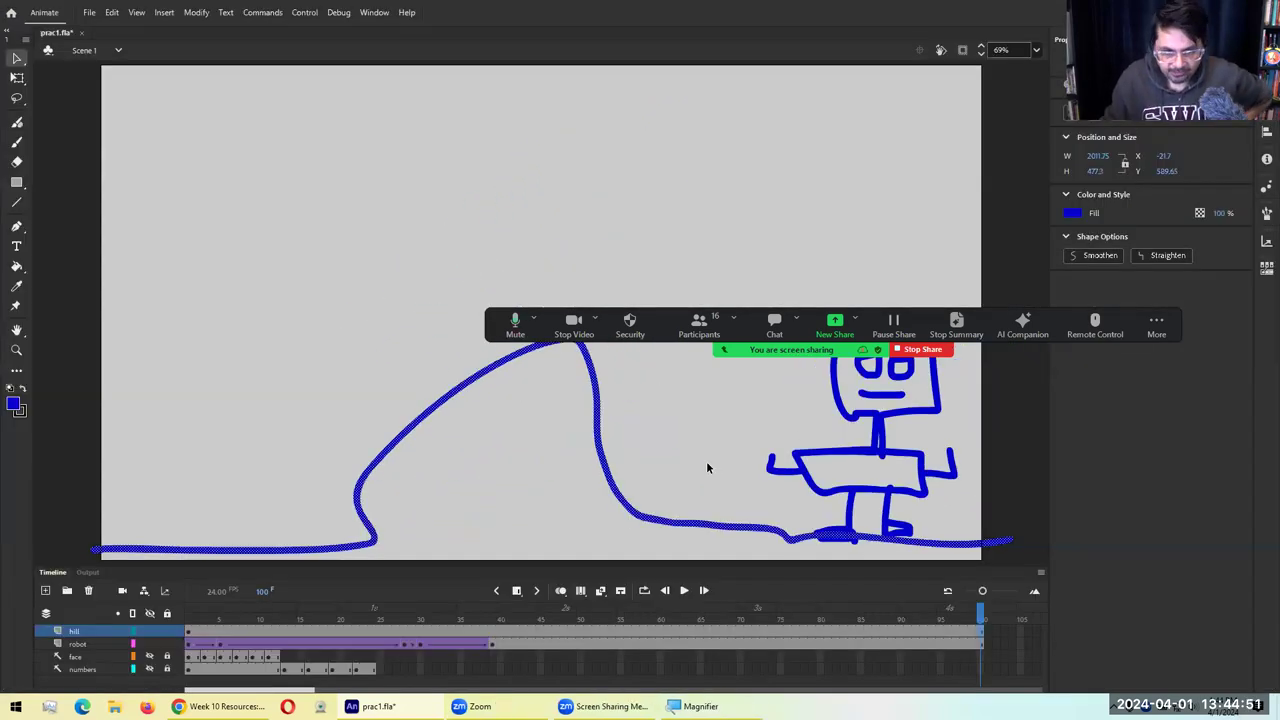
pyautogui.click(187, 632)
pyautogui.moveTo(192, 624); pyautogui.dragTo(219, 619)
pyautogui.click(206, 646)
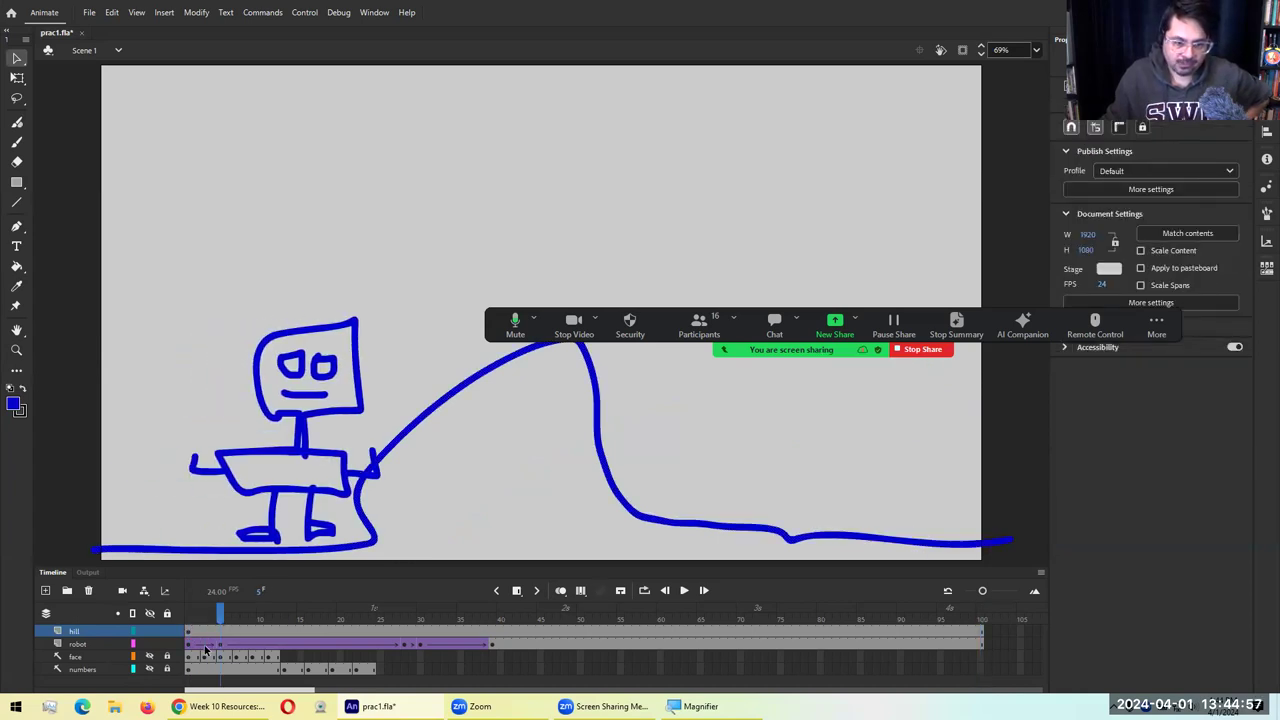
pyautogui.rightClick(206, 646)
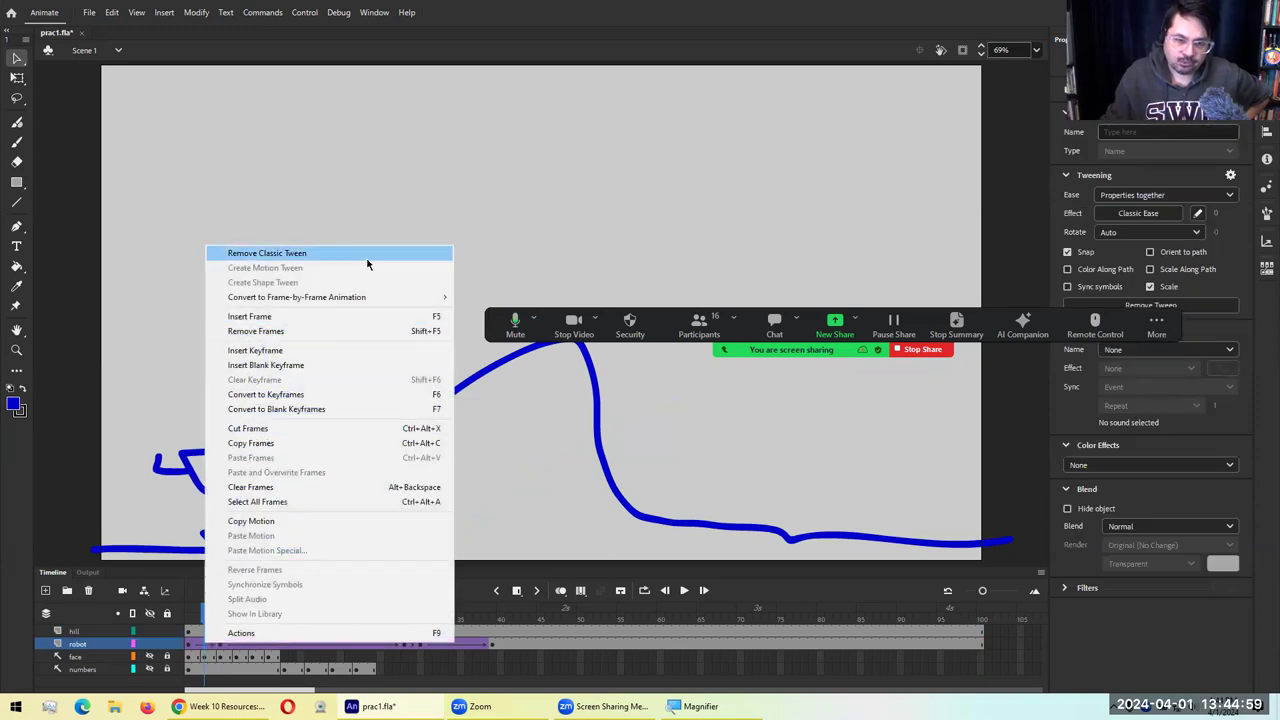
pyautogui.click(414, 209)
pyautogui.moveTo(205, 618); pyautogui.dragTo(401, 628)
pyautogui.rightClick(364, 643)
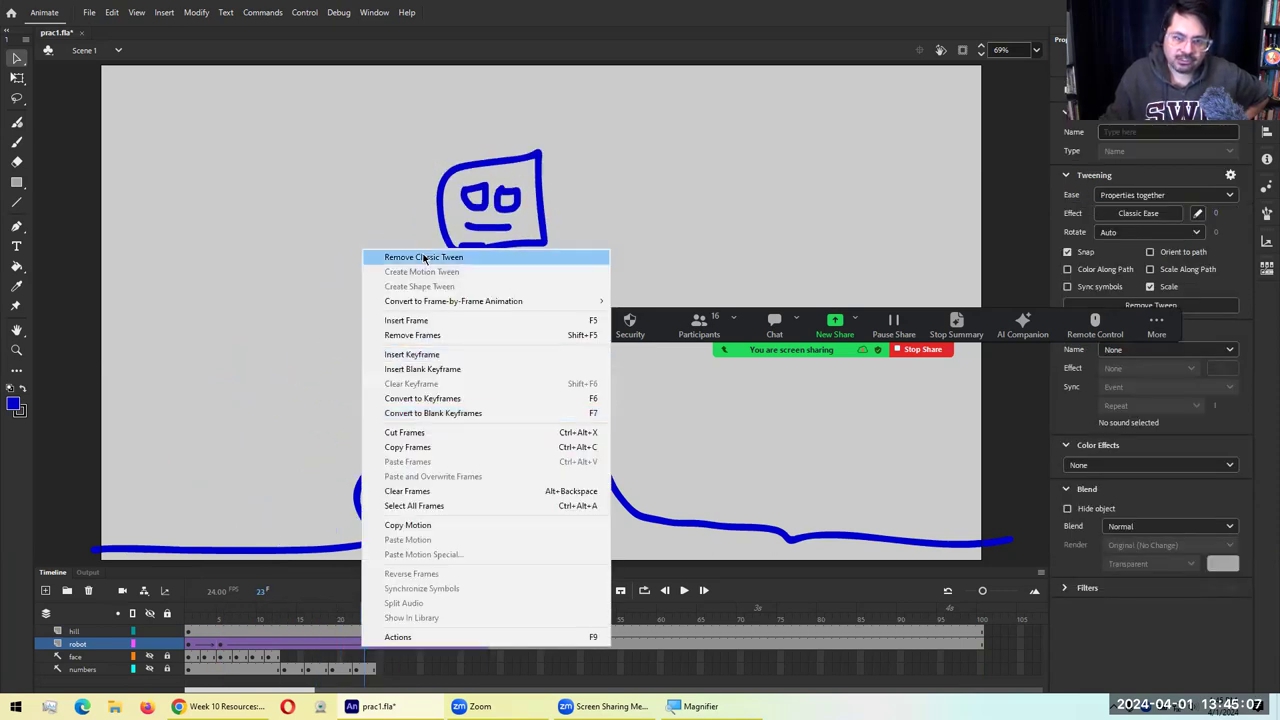
pyautogui.click(613, 668)
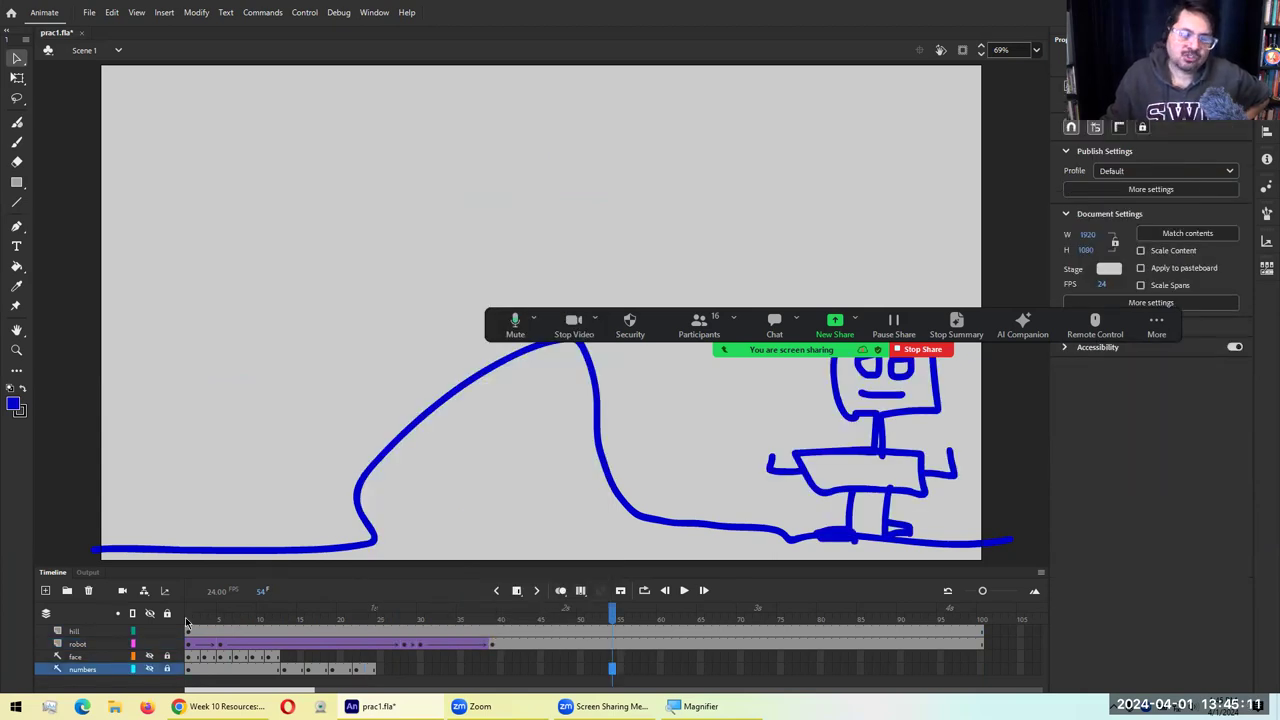
# Scrub back and forth through the robot's tweened motion over the hill to review the generated in-between poses
pyautogui.moveTo(188, 622); pyautogui.dragTo(430, 625)
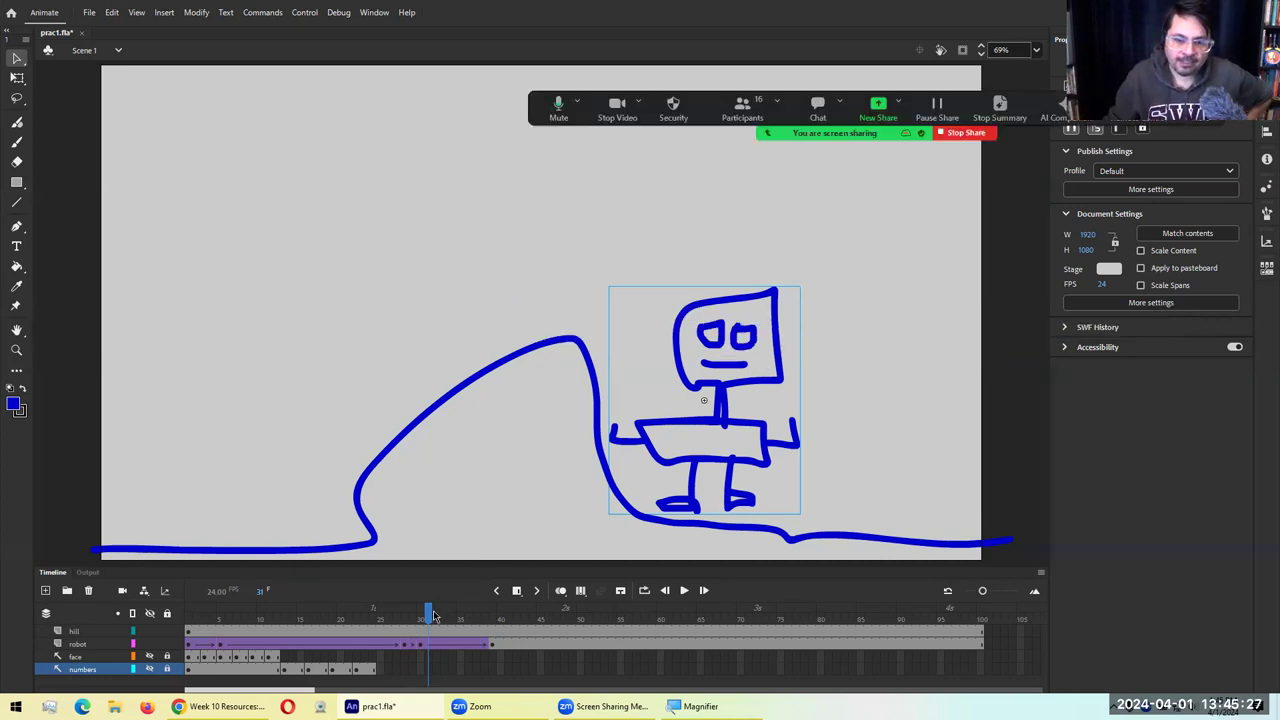
pyautogui.moveTo(400, 614); pyautogui.dragTo(232, 616)
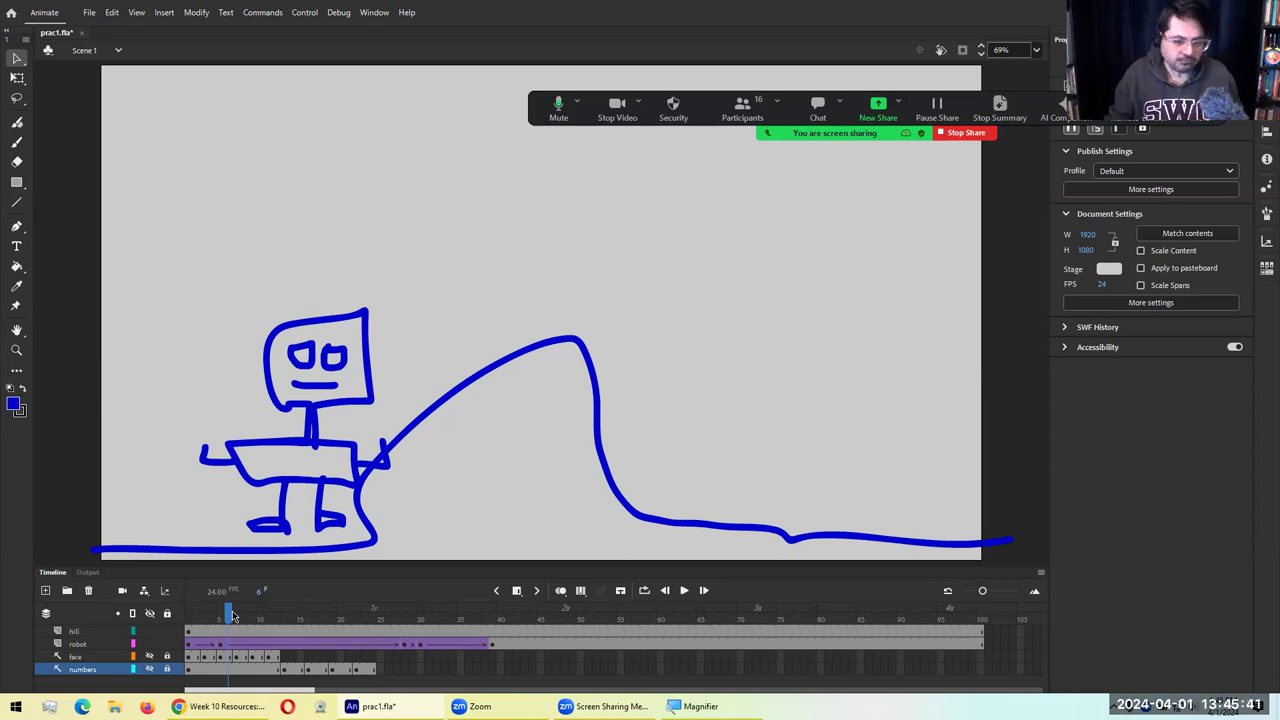
pyautogui.press(',')
pyautogui.moveTo(200, 615); pyautogui.dragTo(263, 617)
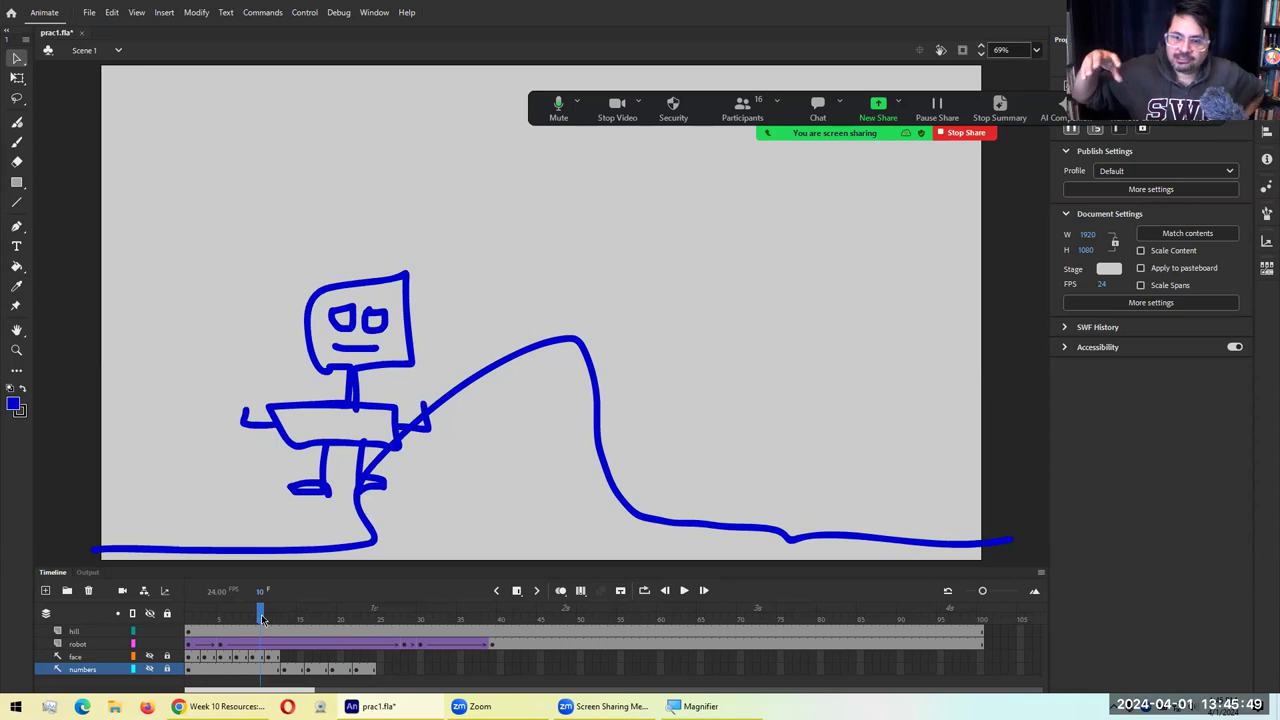
pyautogui.moveTo(263, 618); pyautogui.dragTo(366, 609)
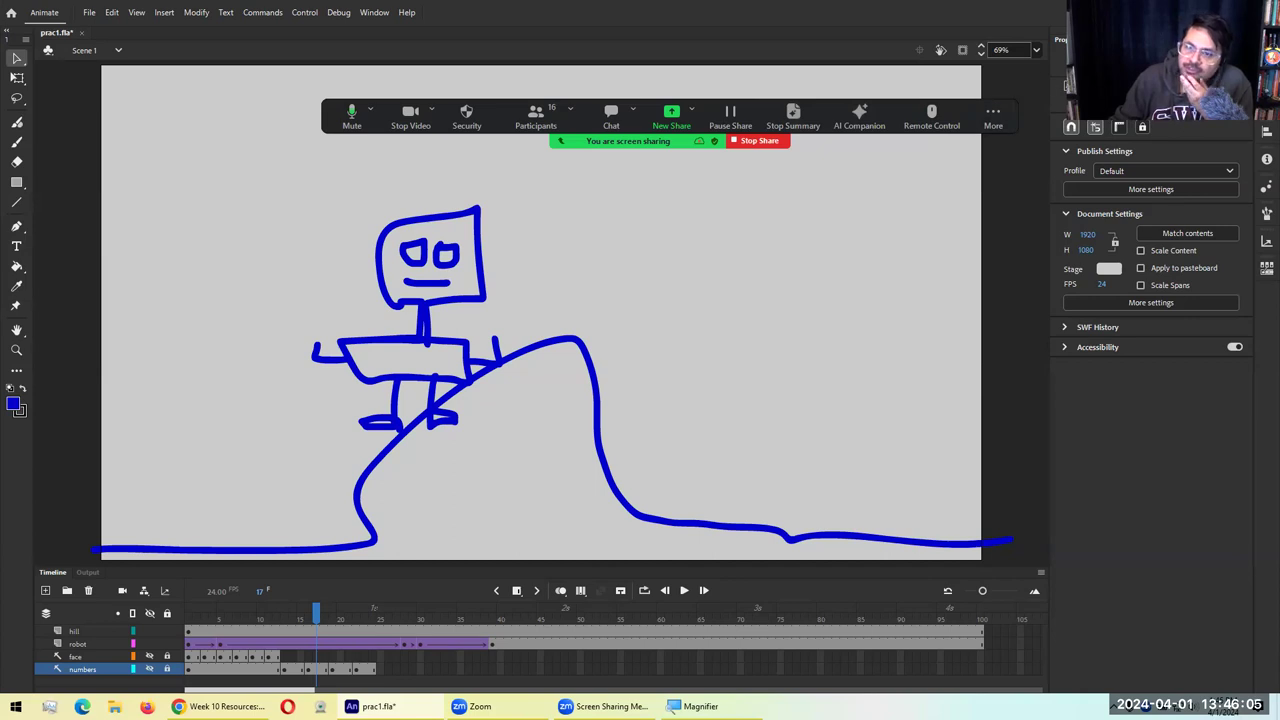
# Show the library, inspect the Tween 1 symbol in its own editing view, and return to the scene
pyautogui.hotkey('ctrl', 'l')
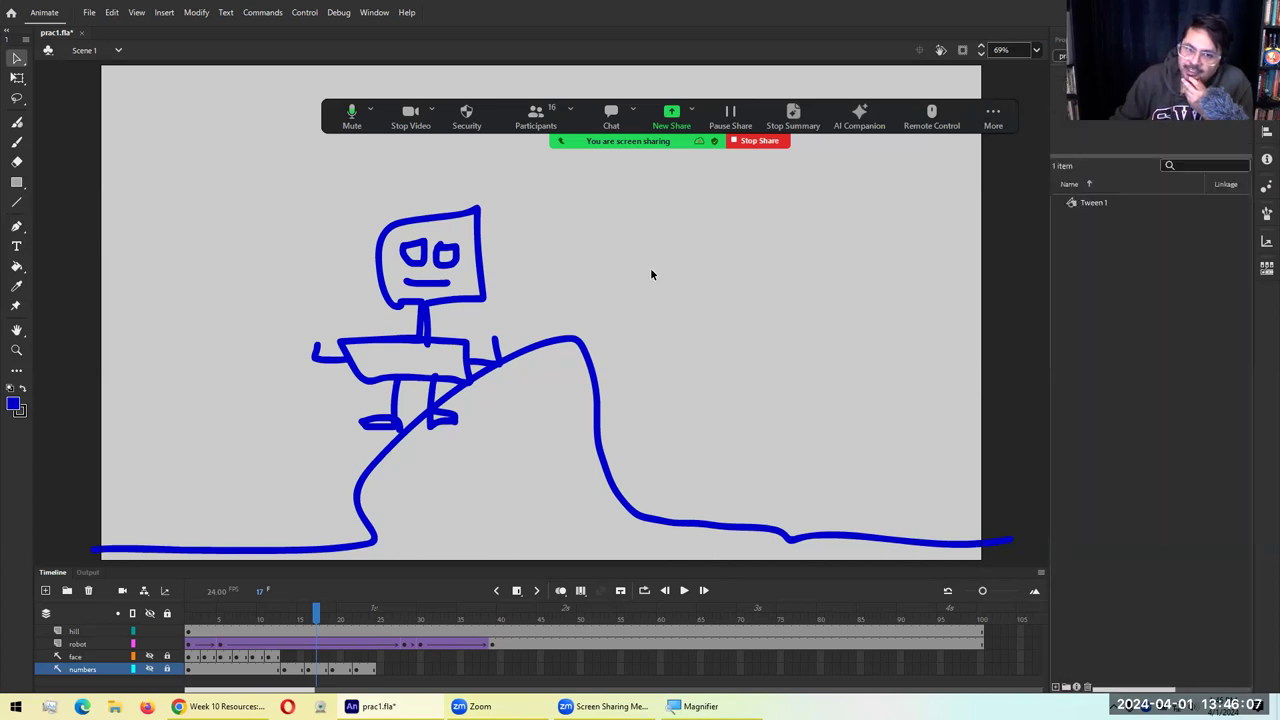
pyautogui.rightClick(482, 250)
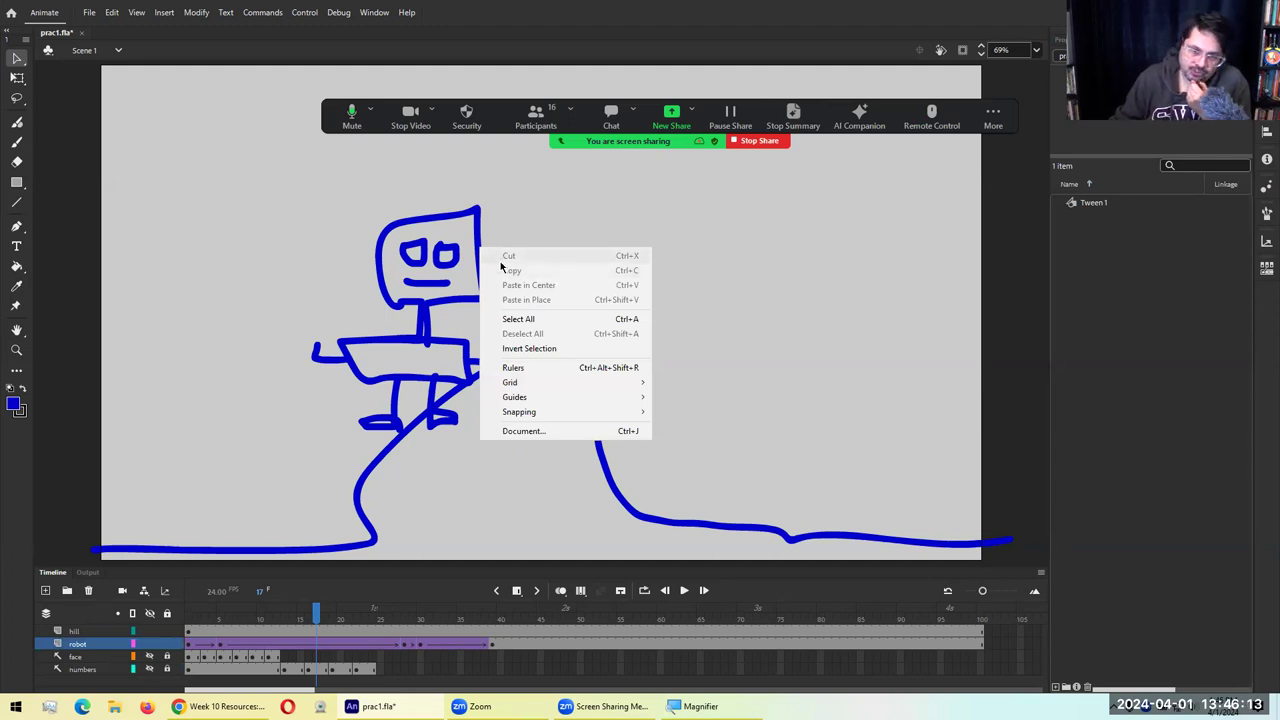
pyautogui.click(1107, 254)
pyautogui.click(1092, 208)
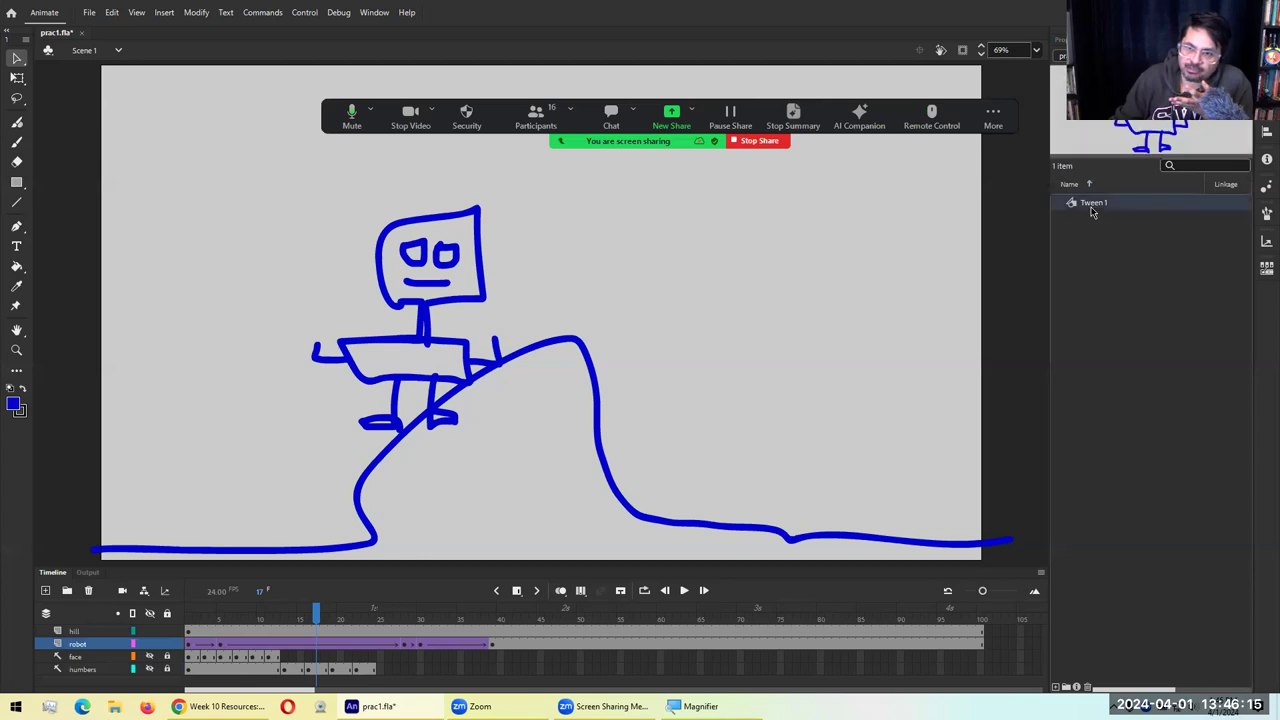
pyautogui.click(1058, 40)
pyautogui.click(1085, 40)
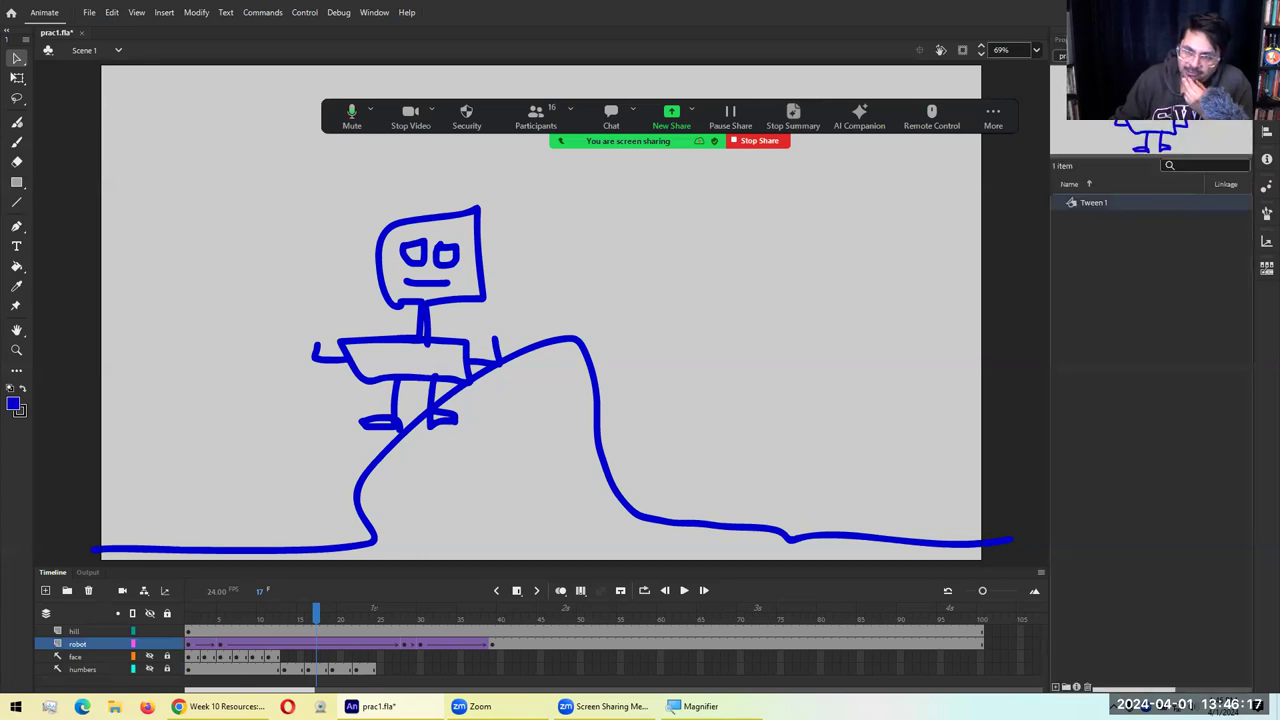
pyautogui.doubleClick(1073, 204)
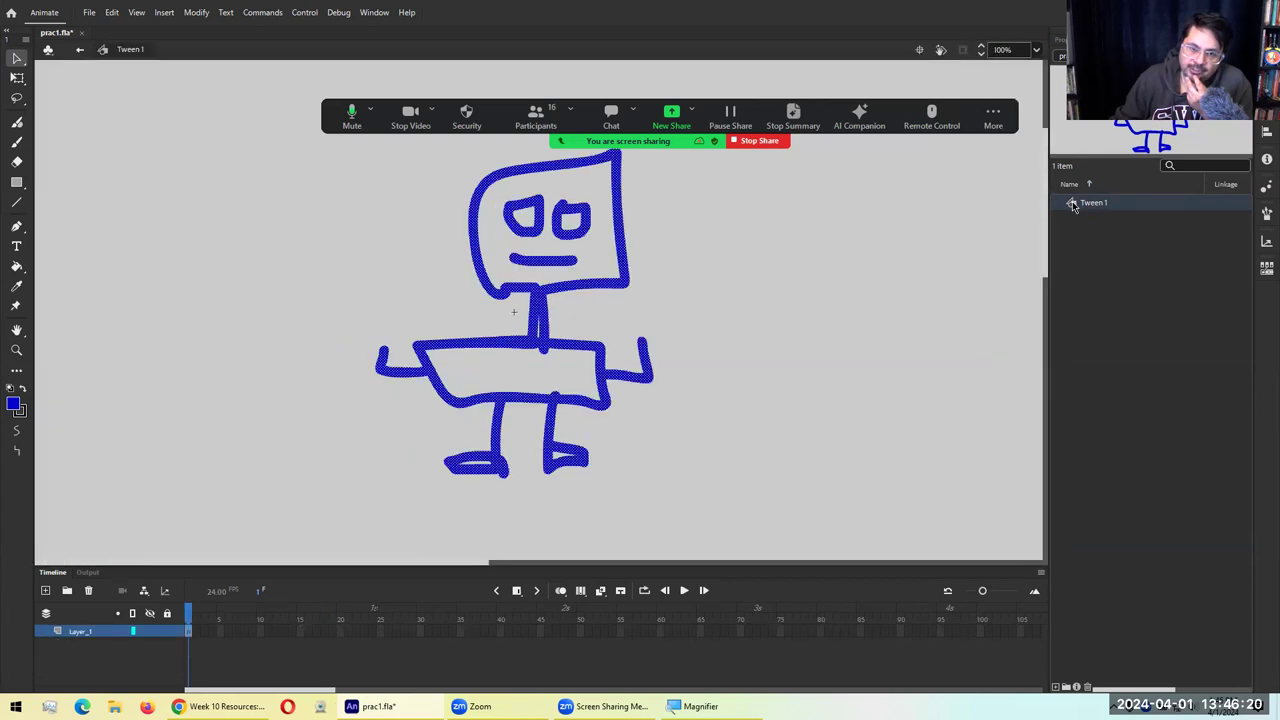
pyautogui.doubleClick(964, 288)
pyautogui.hotkey('ctrl', 'z')
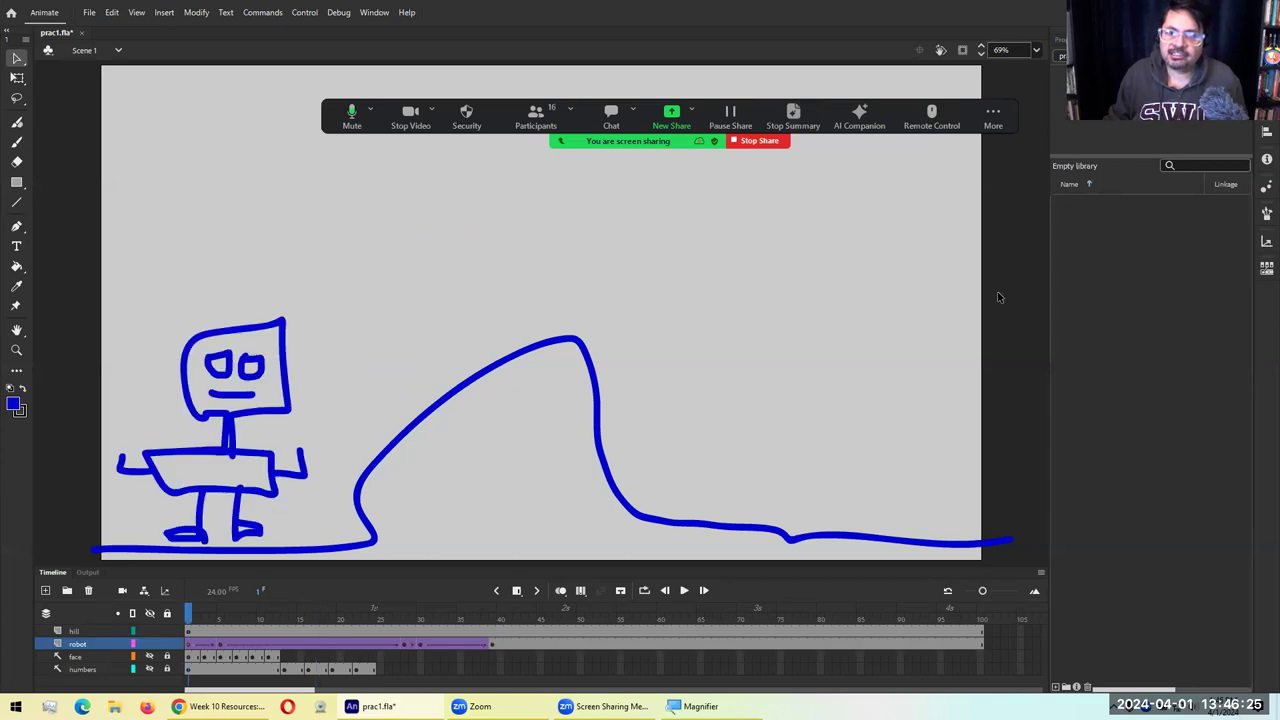
# Open the Tween 1 symbol for editing and delete the entire robot drawing inside it
pyautogui.doubleClick(1071, 204)
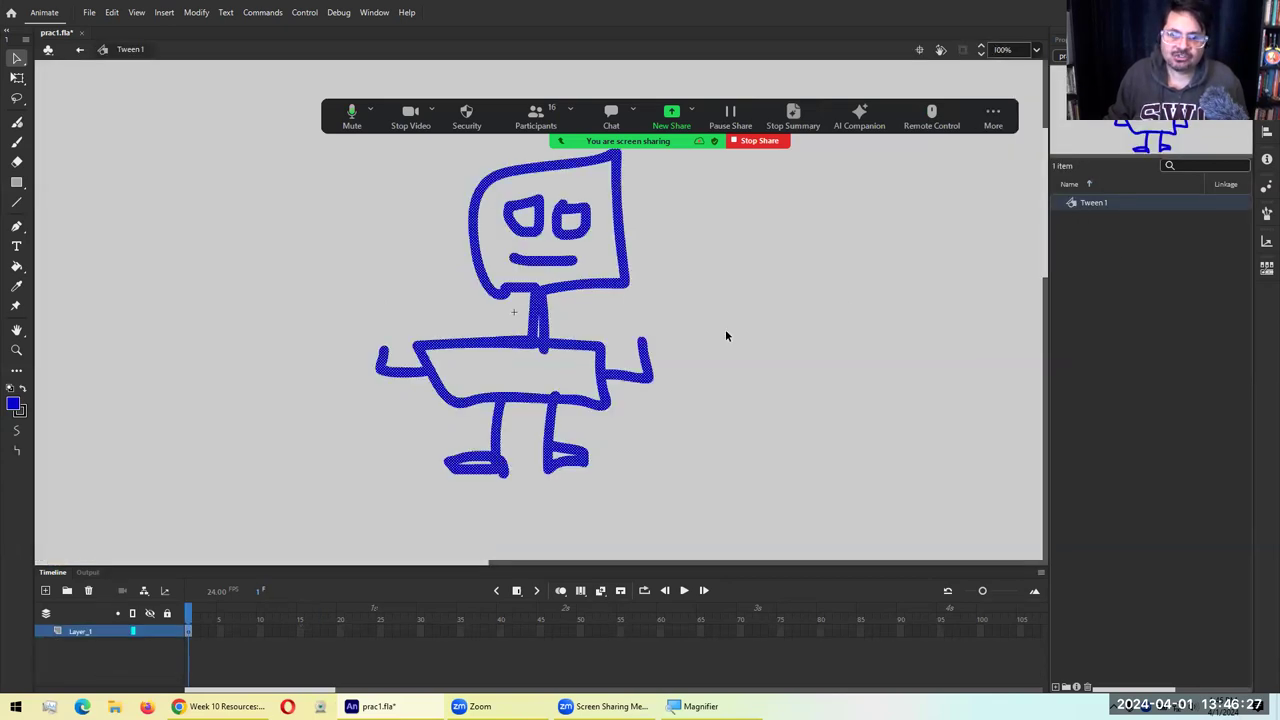
pyautogui.moveTo(234, 106)
pyautogui.mouseDown()
pyautogui.moveTo(791, 508)
pyautogui.moveTo(808, 537)
pyautogui.mouseUp()
pyautogui.press('Delete')
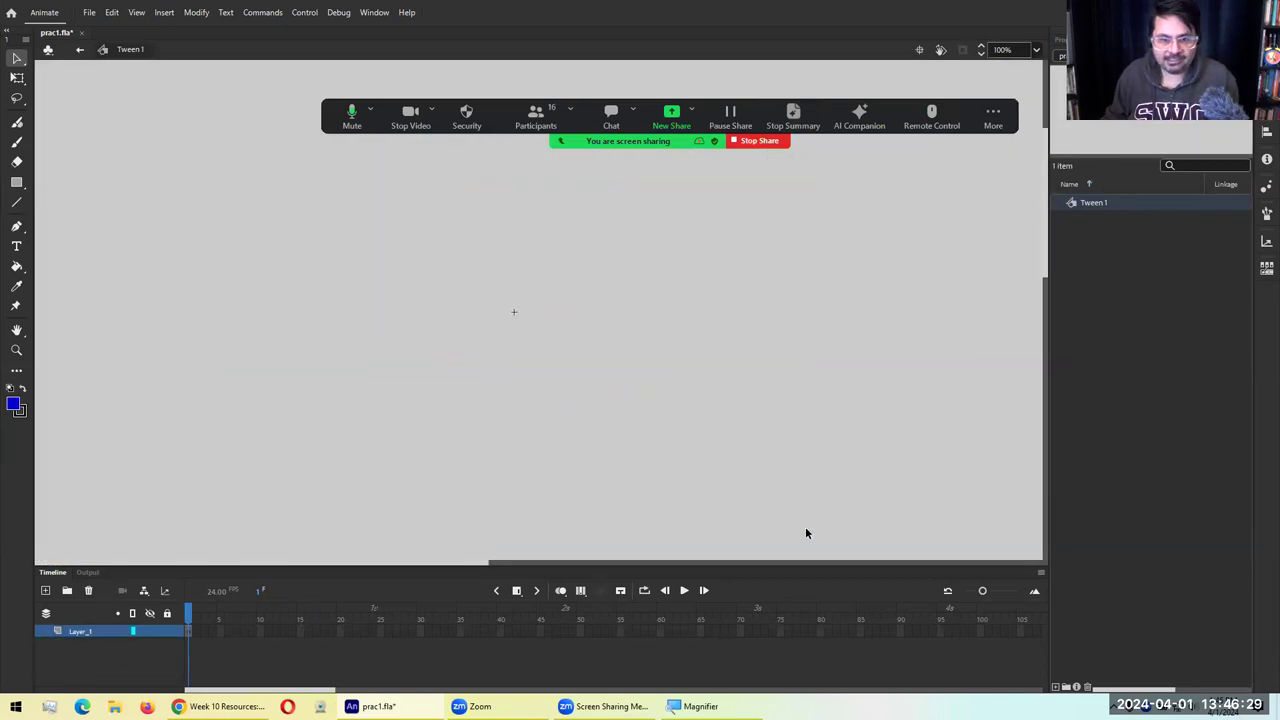
# Paint a ghost with a jagged lower edge and two angular eyes inside Tween 1, and test-play the movie from the scene
pyautogui.press('b')
pyautogui.moveTo(455, 402)
pyautogui.mouseDown()
pyautogui.moveTo(668, 314)
pyautogui.moveTo(547, 350)
pyautogui.moveTo(460, 408)
pyautogui.mouseUp()
pyautogui.moveTo(500, 238)
pyautogui.mouseDown()
pyautogui.moveTo(507, 291)
pyautogui.moveTo(501, 240)
pyautogui.mouseUp()
pyautogui.moveTo(576, 254)
pyautogui.mouseDown()
pyautogui.moveTo(596, 297)
pyautogui.moveTo(578, 254)
pyautogui.mouseUp()
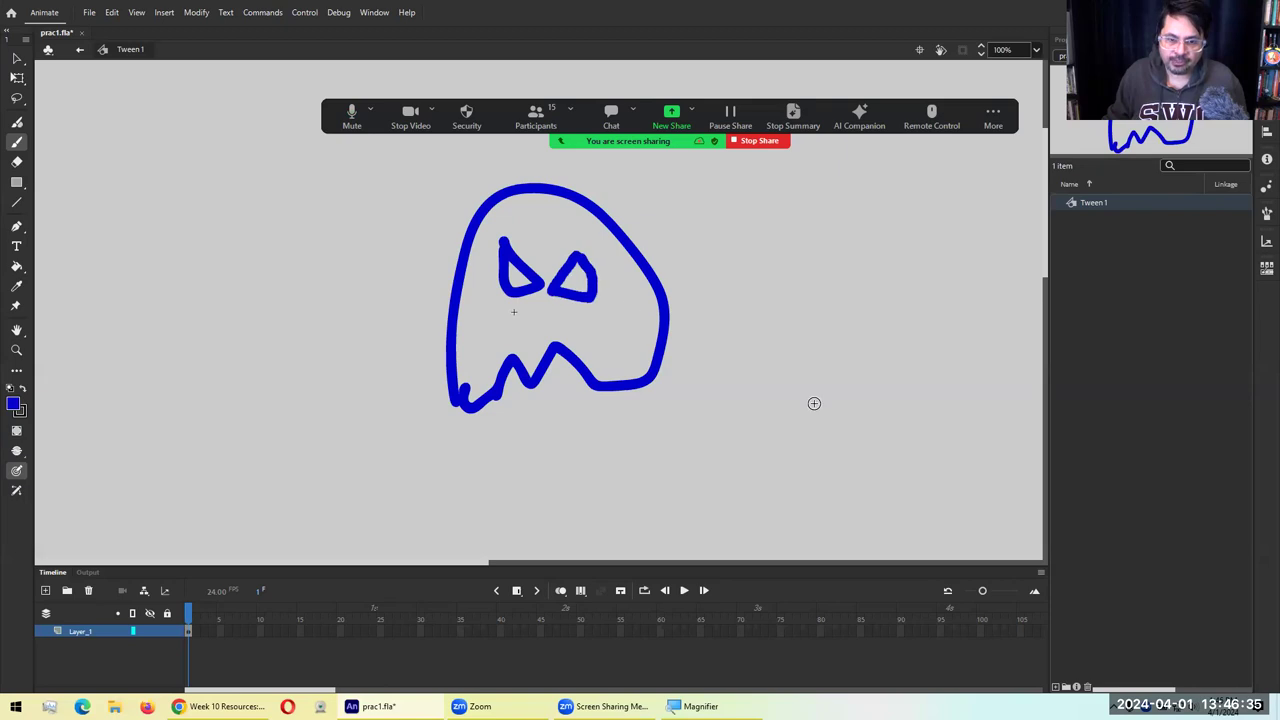
pyautogui.click(80, 55)
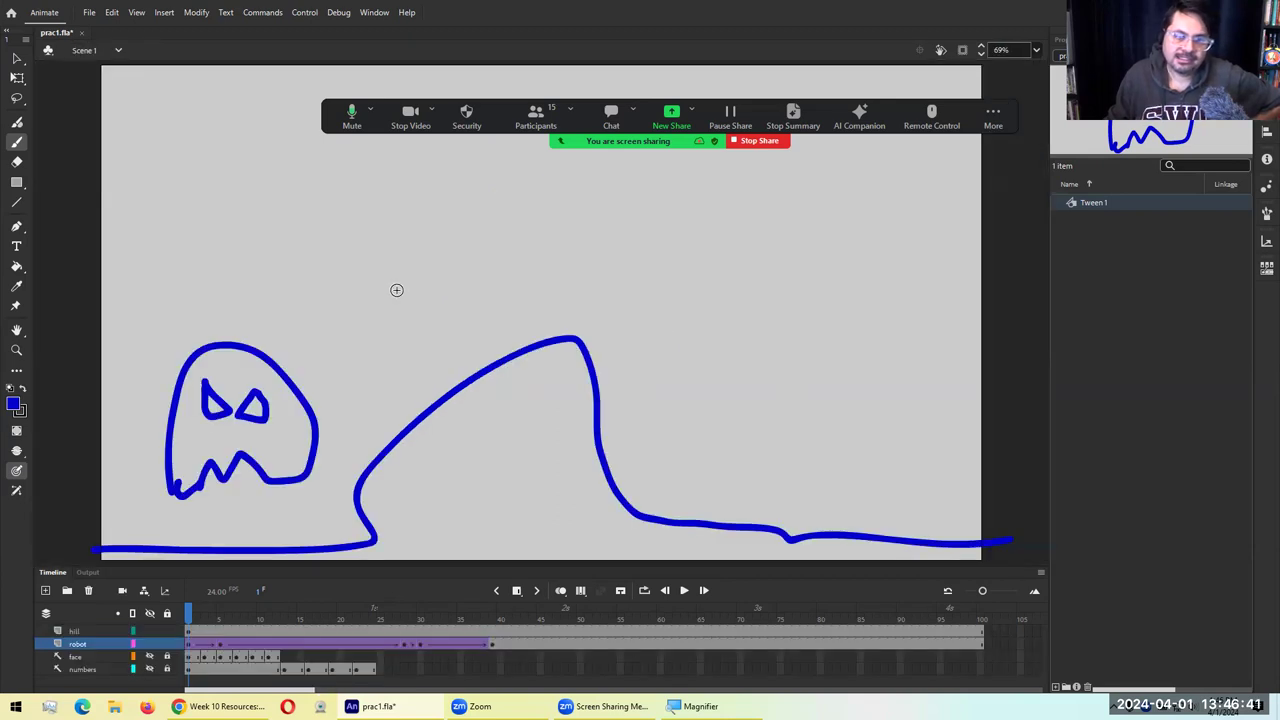
pyautogui.hotkey('ctrl', 'Return')
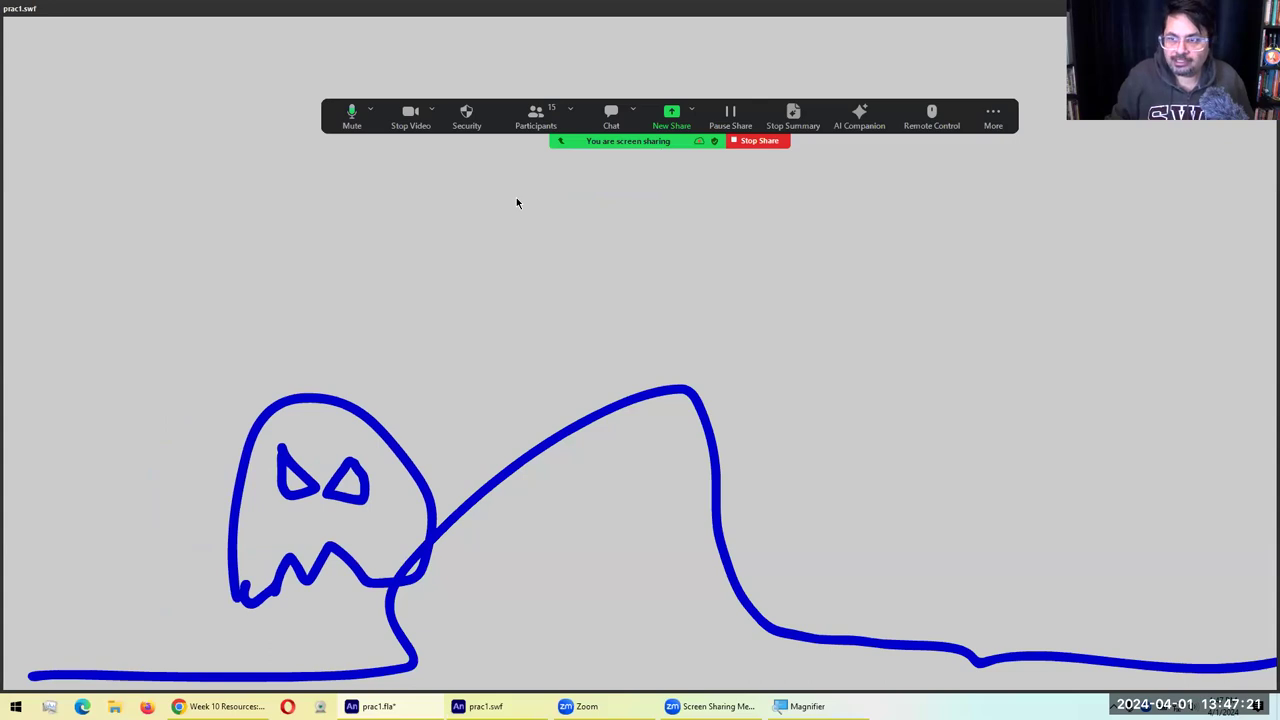
pyautogui.click(1262, 8)
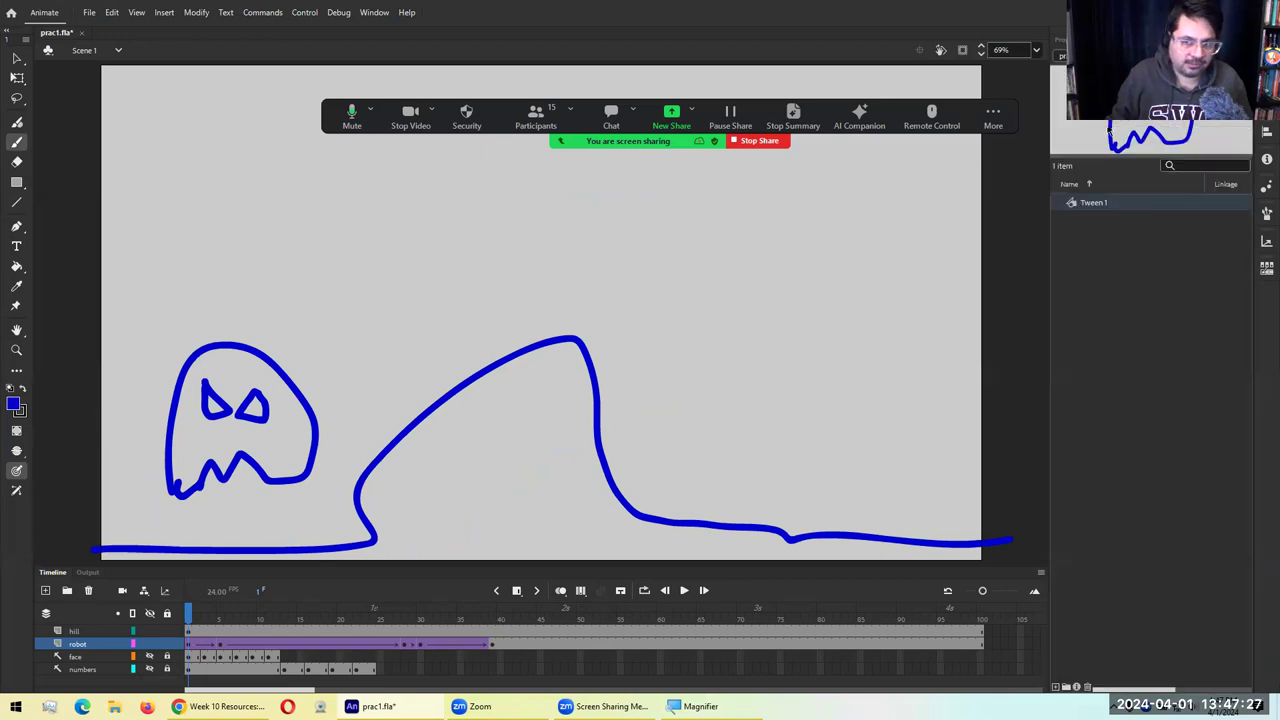
# Add two horns and a small jagged mouth to the ghost in Tween 1, and test-play the movie from the scene
pyautogui.doubleClick(1072, 204)
pyautogui.moveTo(463, 189); pyautogui.dragTo(444, 246)
pyautogui.moveTo(566, 214)
pyautogui.mouseDown()
pyautogui.moveTo(602, 190)
pyautogui.moveTo(620, 246)
pyautogui.mouseUp()
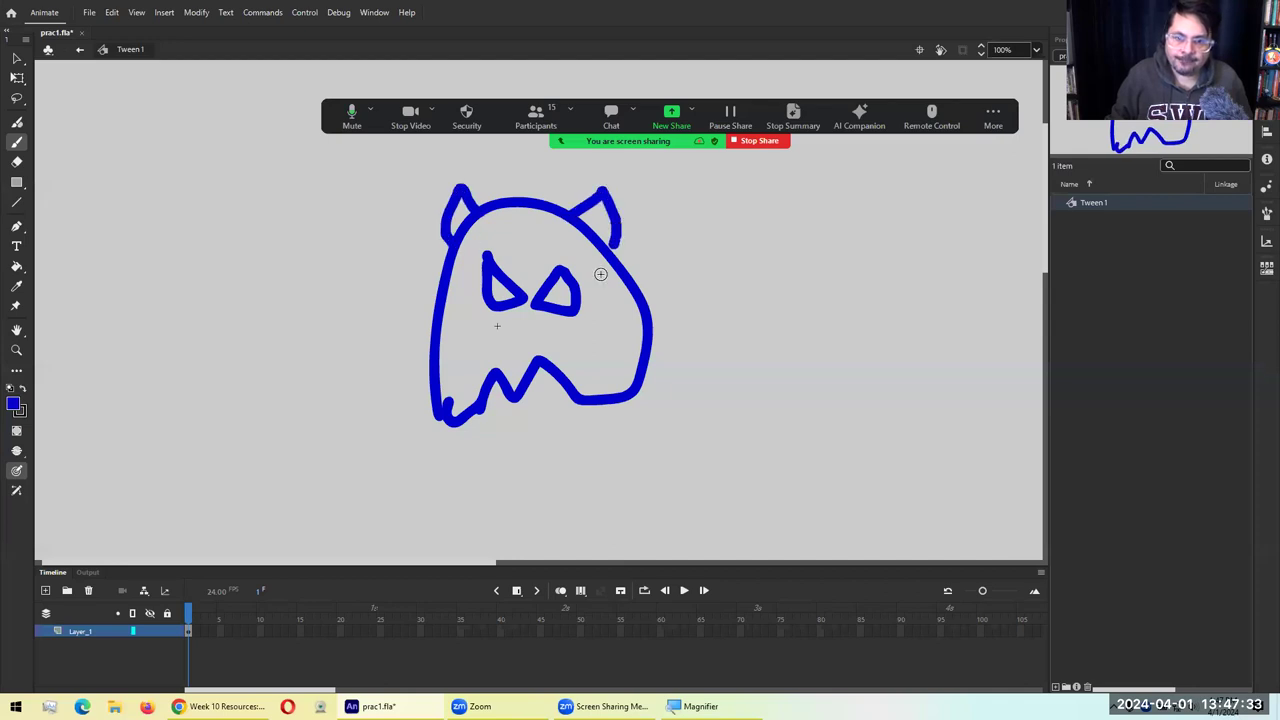
pyautogui.moveTo(486, 330)
pyautogui.mouseDown()
pyautogui.moveTo(532, 322)
pyautogui.moveTo(510, 358)
pyautogui.moveTo(495, 345)
pyautogui.mouseUp()
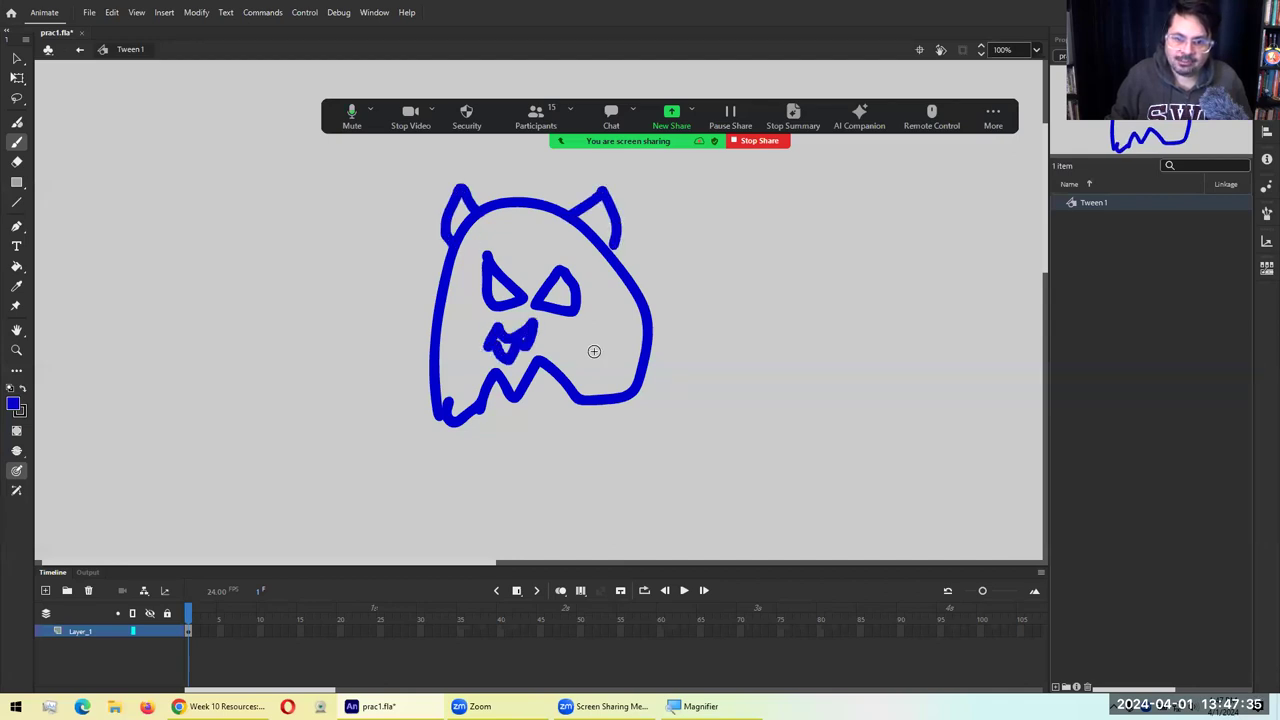
pyautogui.click(80, 51)
pyautogui.hotkey('ctrl', 'Return')
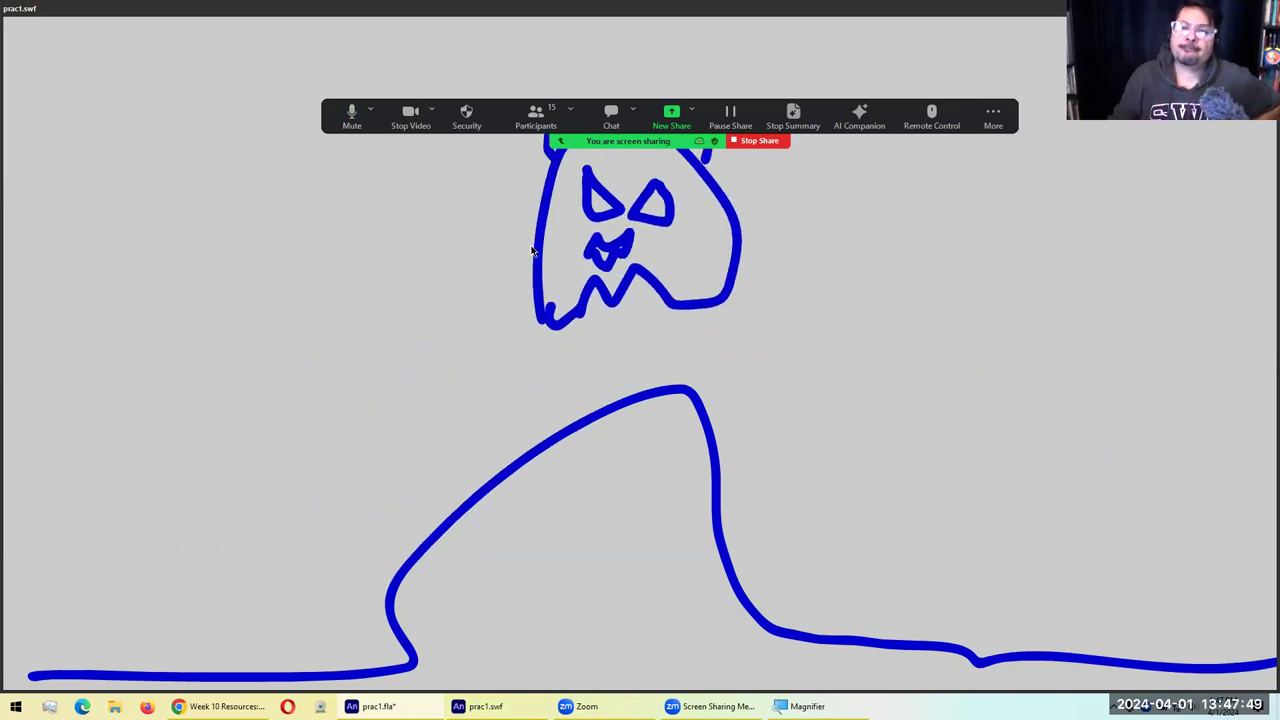
pyautogui.hotkey('ctrl', 'w')
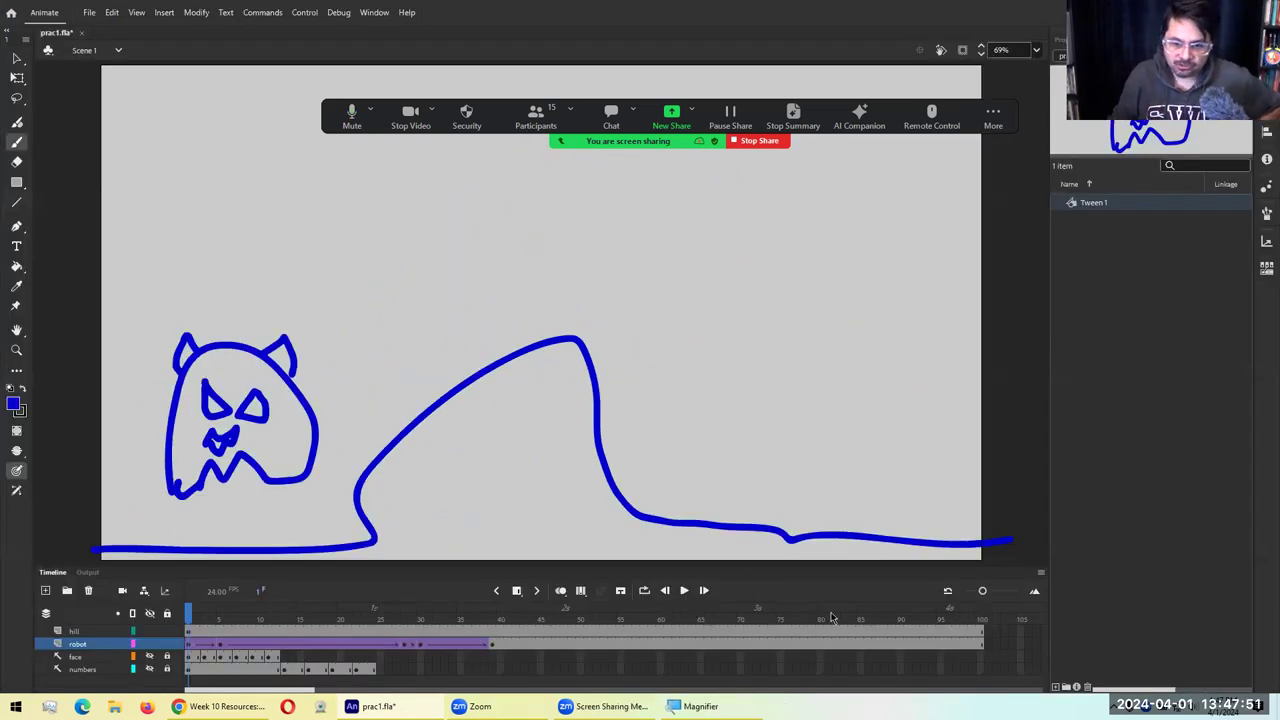
# Remove the frames after frame 71 from the hill and robot layers, and test-play the shortened movie
pyautogui.click(973, 641)
pyautogui.moveTo(973, 641); pyautogui.dragTo(778, 645)
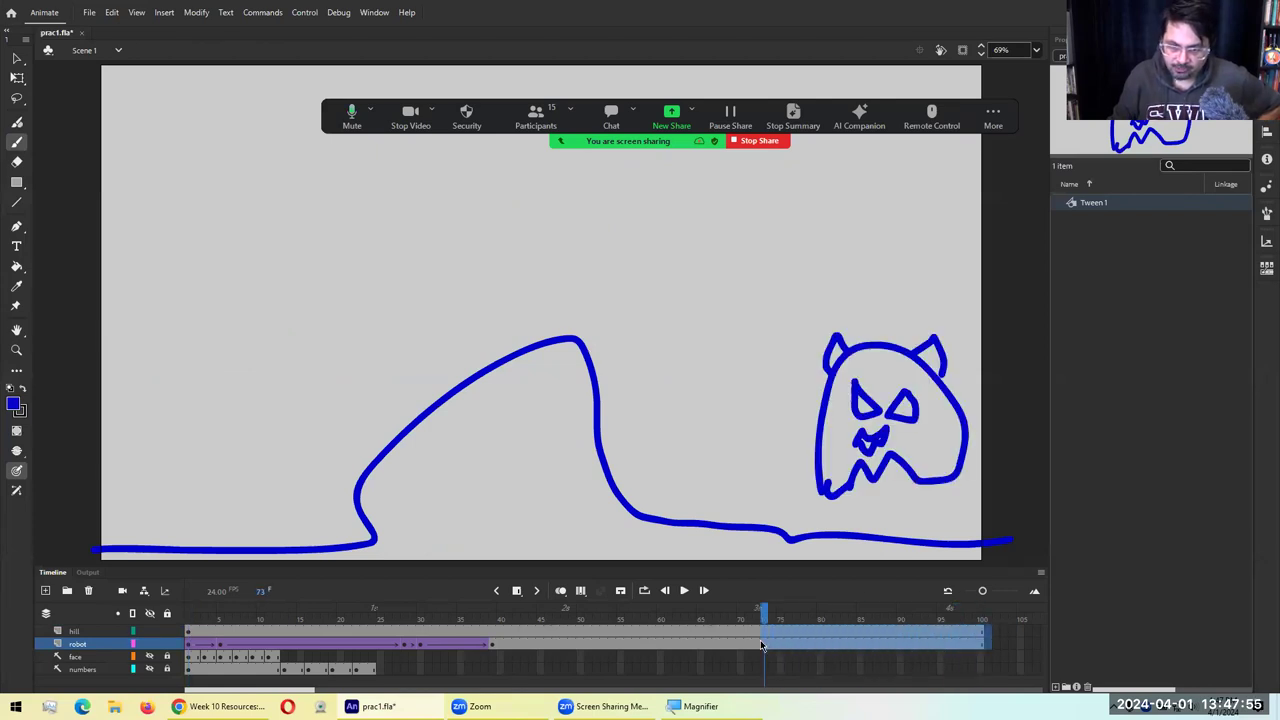
pyautogui.rightClick(758, 644)
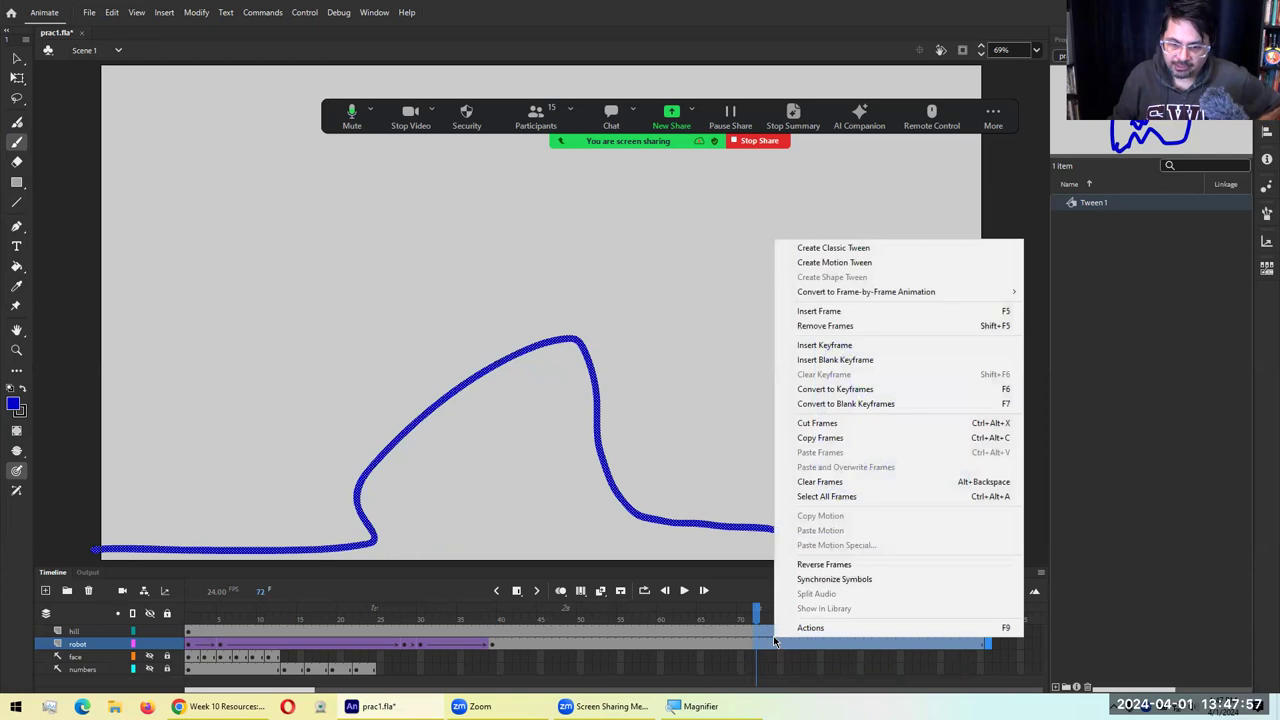
pyautogui.click(879, 335)
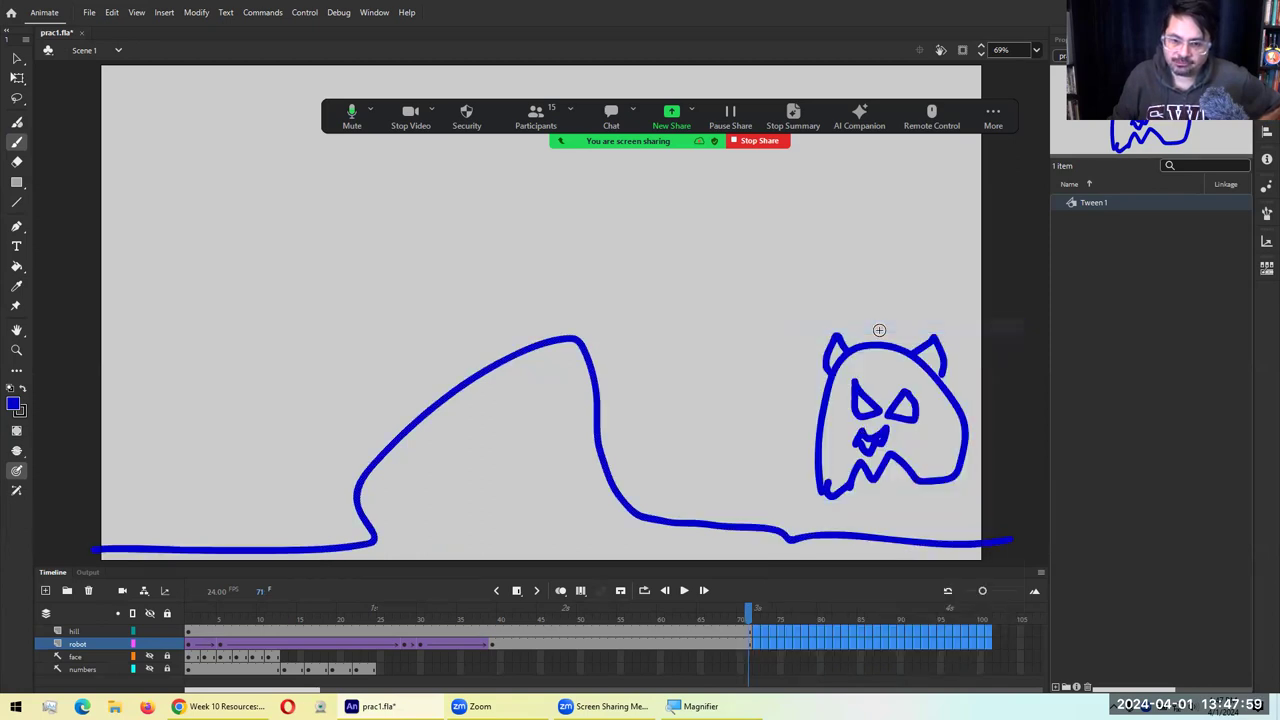
pyautogui.click(940, 631)
pyautogui.hotkey('ctrl', 'Return')
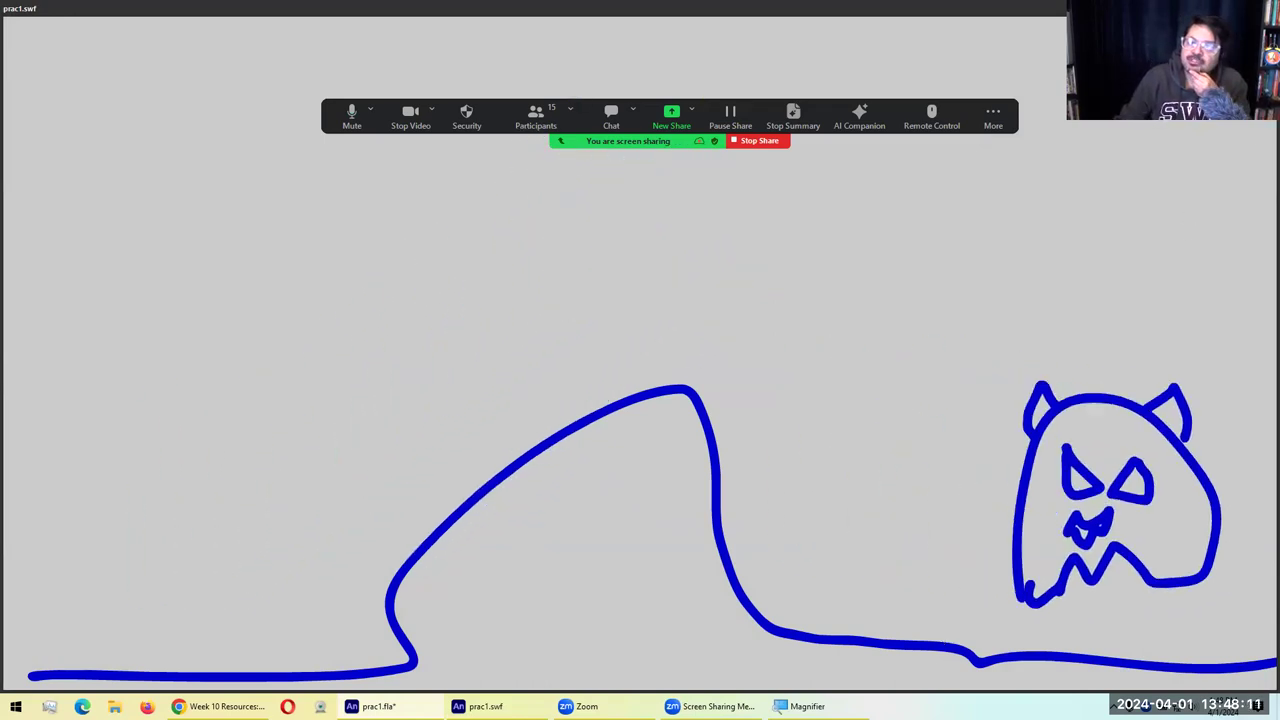
pyautogui.click(1266, 8)
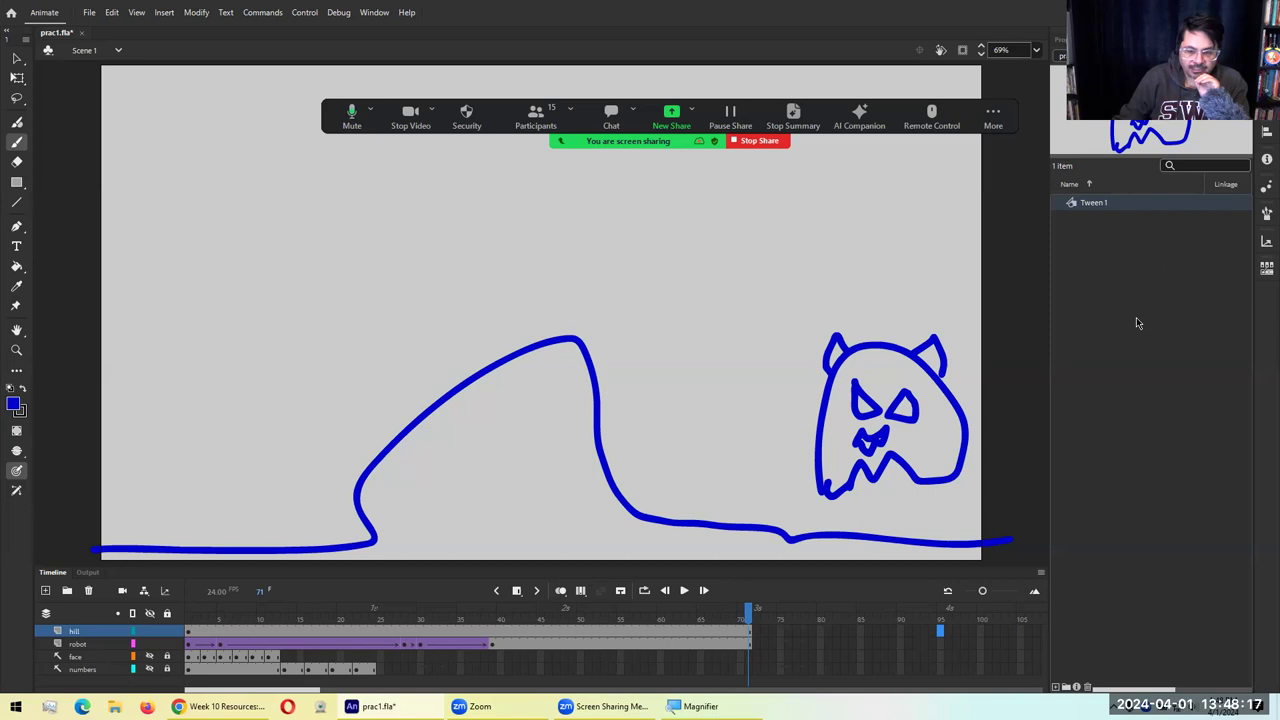
# Play the animation repeatedly on the stage, and check the Zoom meeting chat before closing it
pyautogui.press('Return')
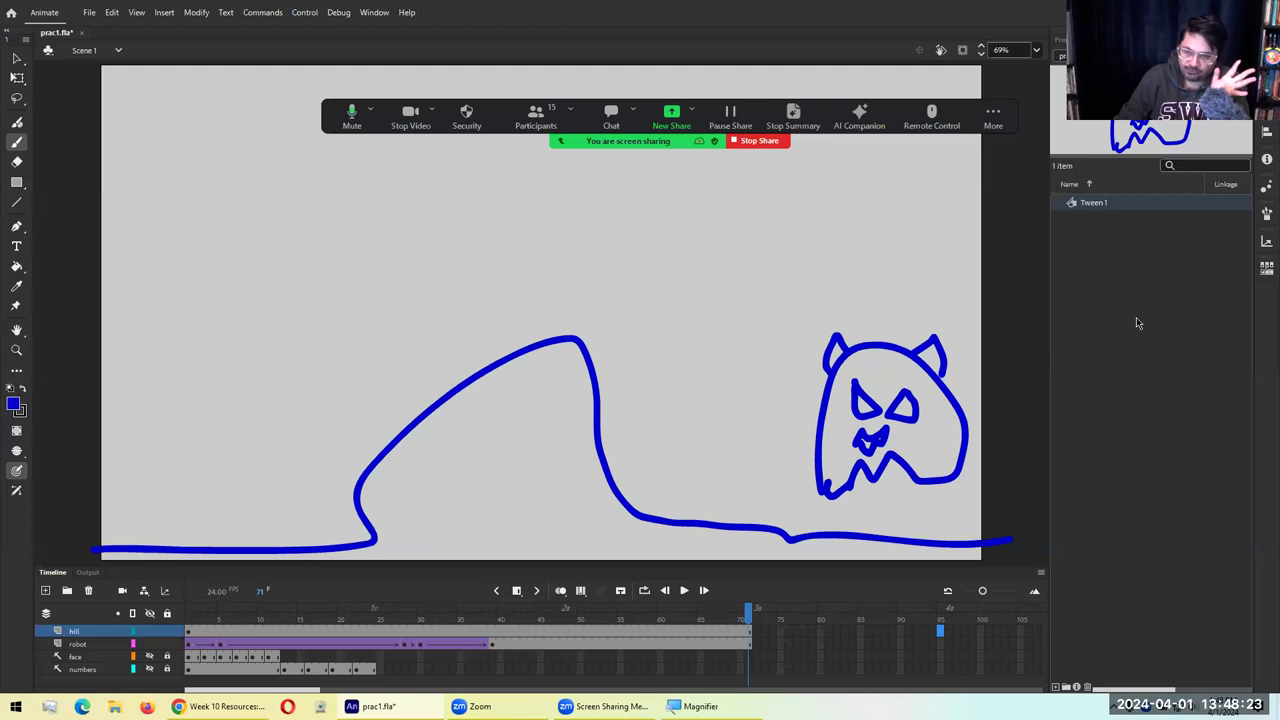
pyautogui.press('Return')
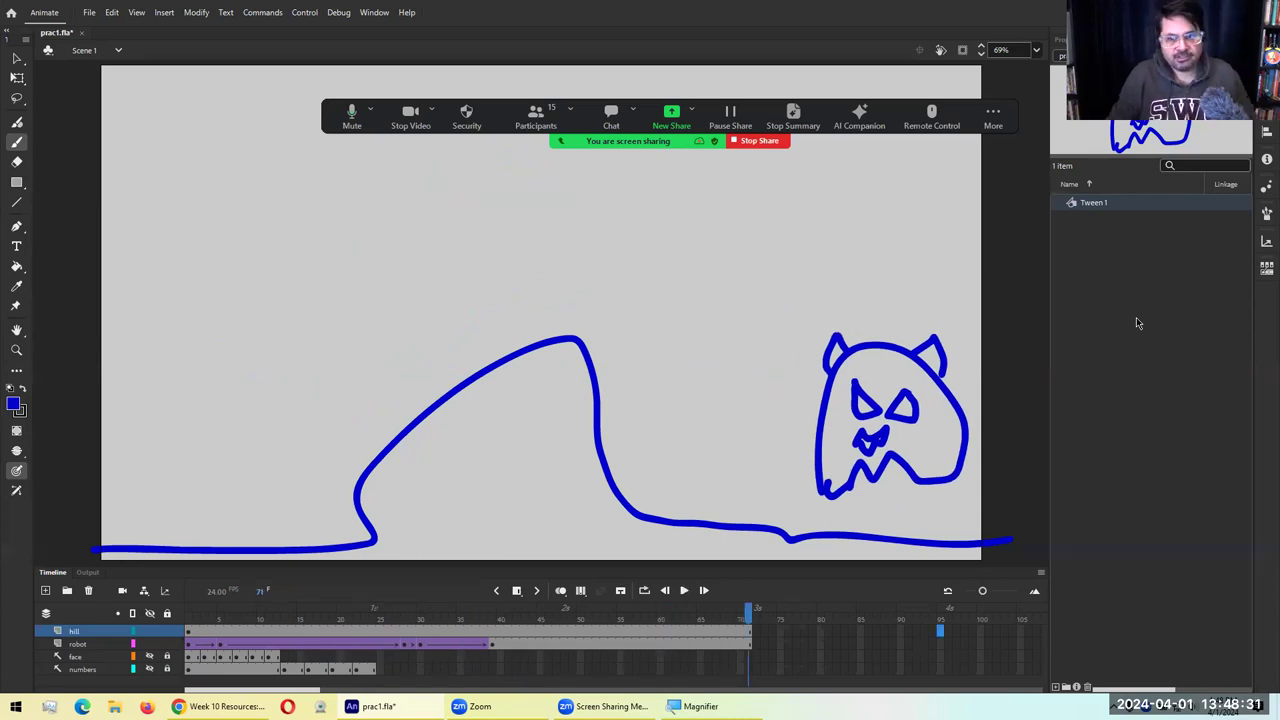
pyautogui.press('Return')
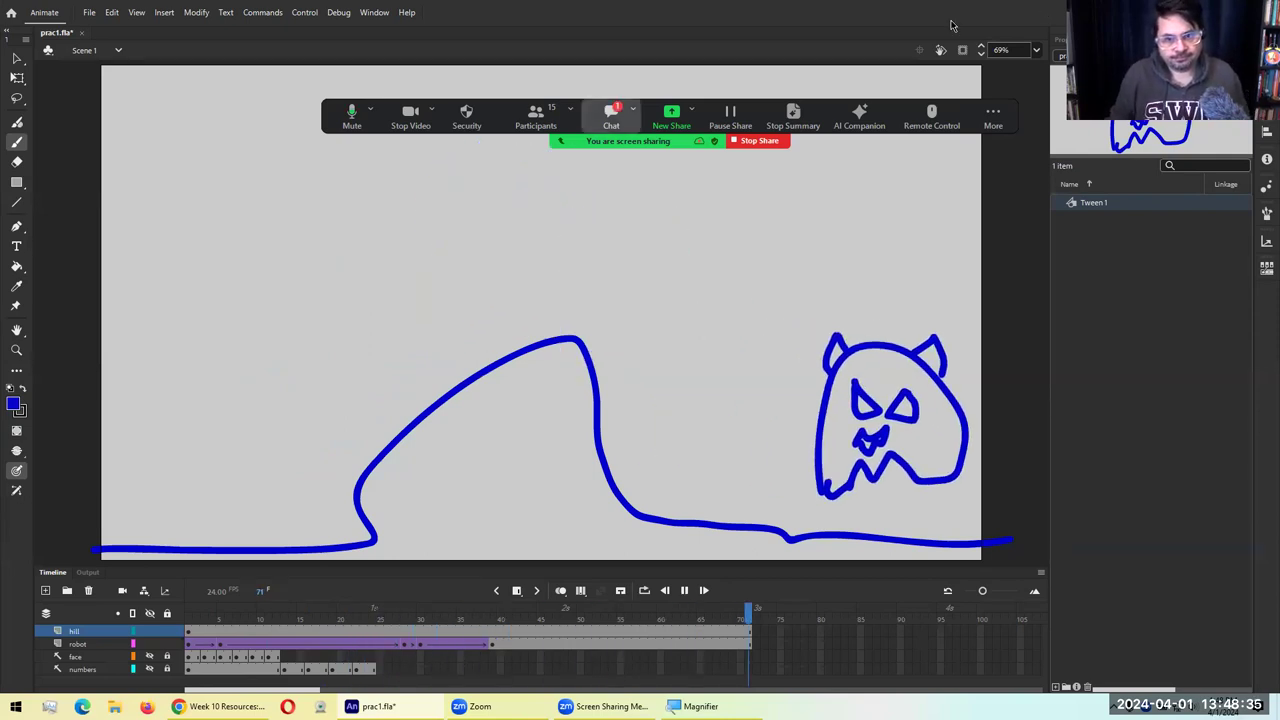
pyautogui.hotkey('alt', 'h')
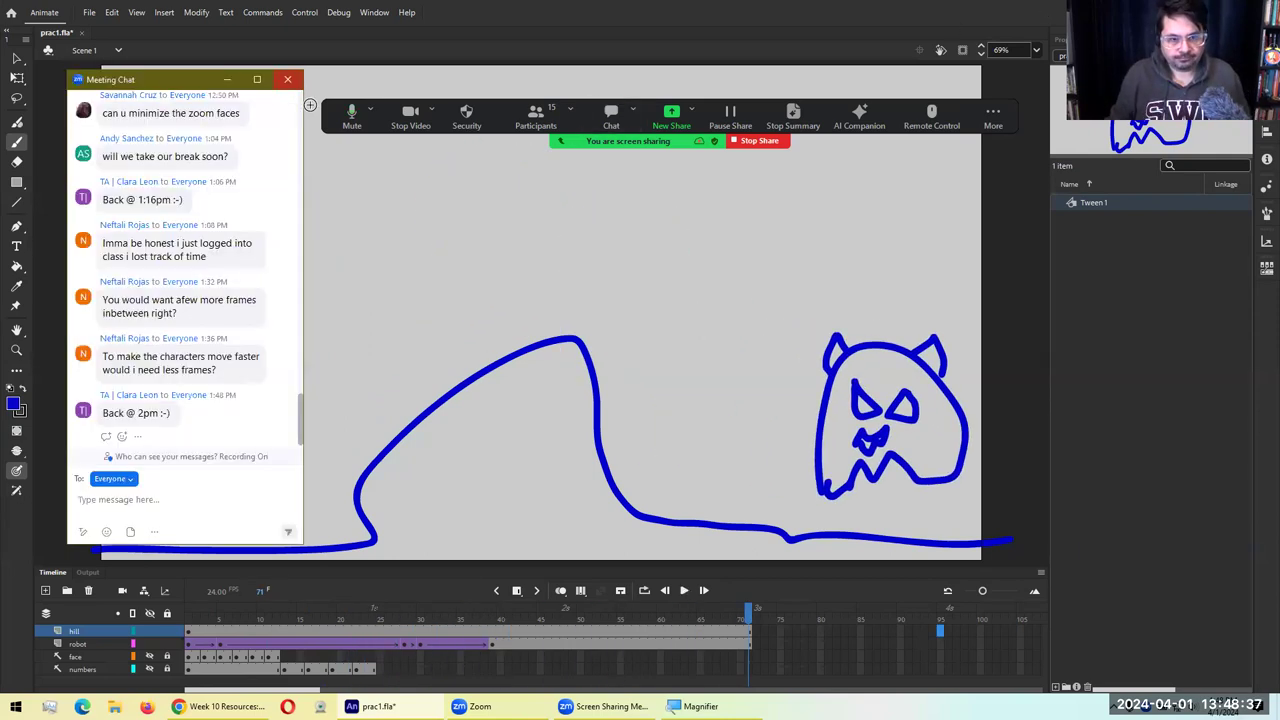
pyautogui.hotkey('alt', 'h')
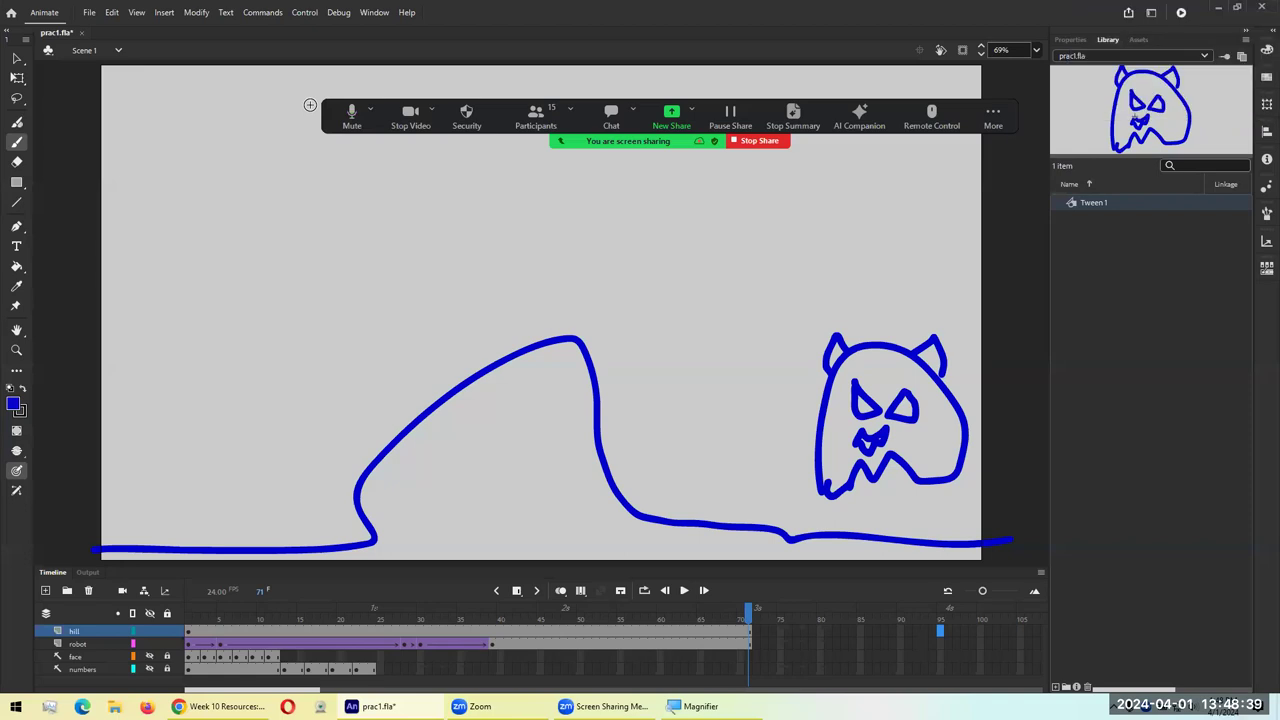
# Mute the microphone and stop the camera in the Zoom meeting, and open the meeting chat
pyautogui.hotkey('alt', 'a')
pyautogui.hotkey('alt', 'v')
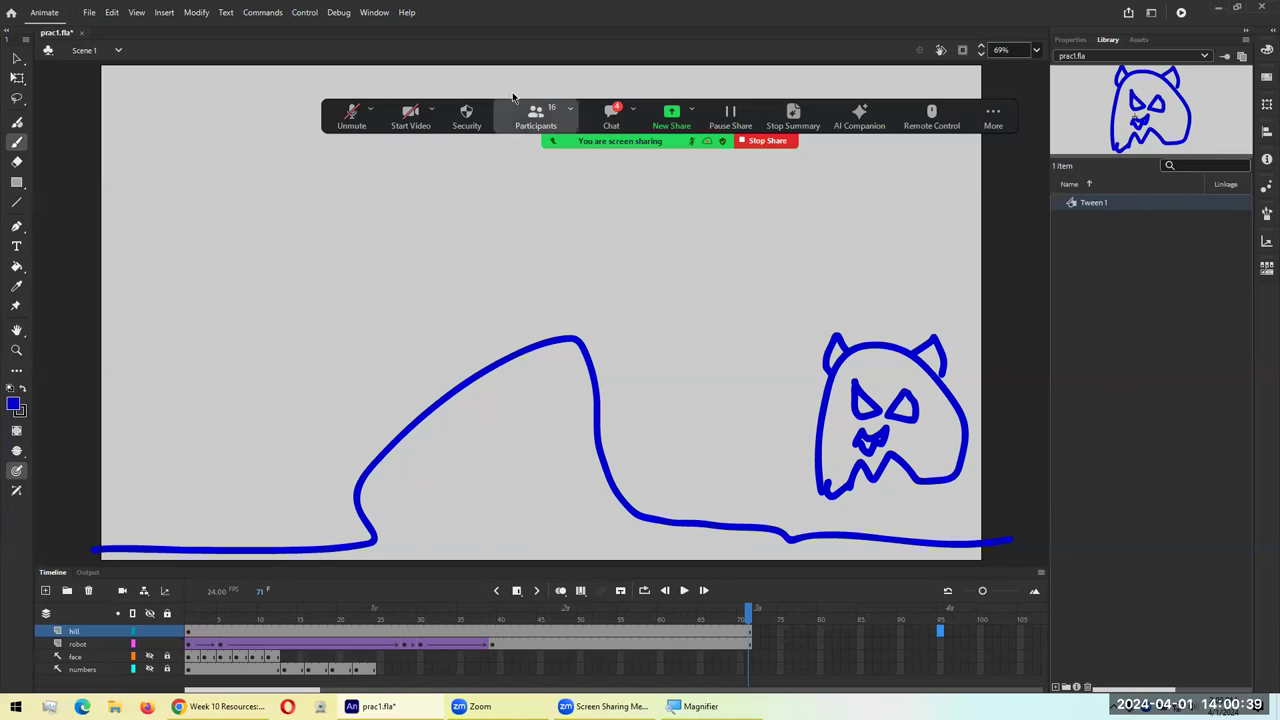
pyautogui.hotkey('alt', 'h')
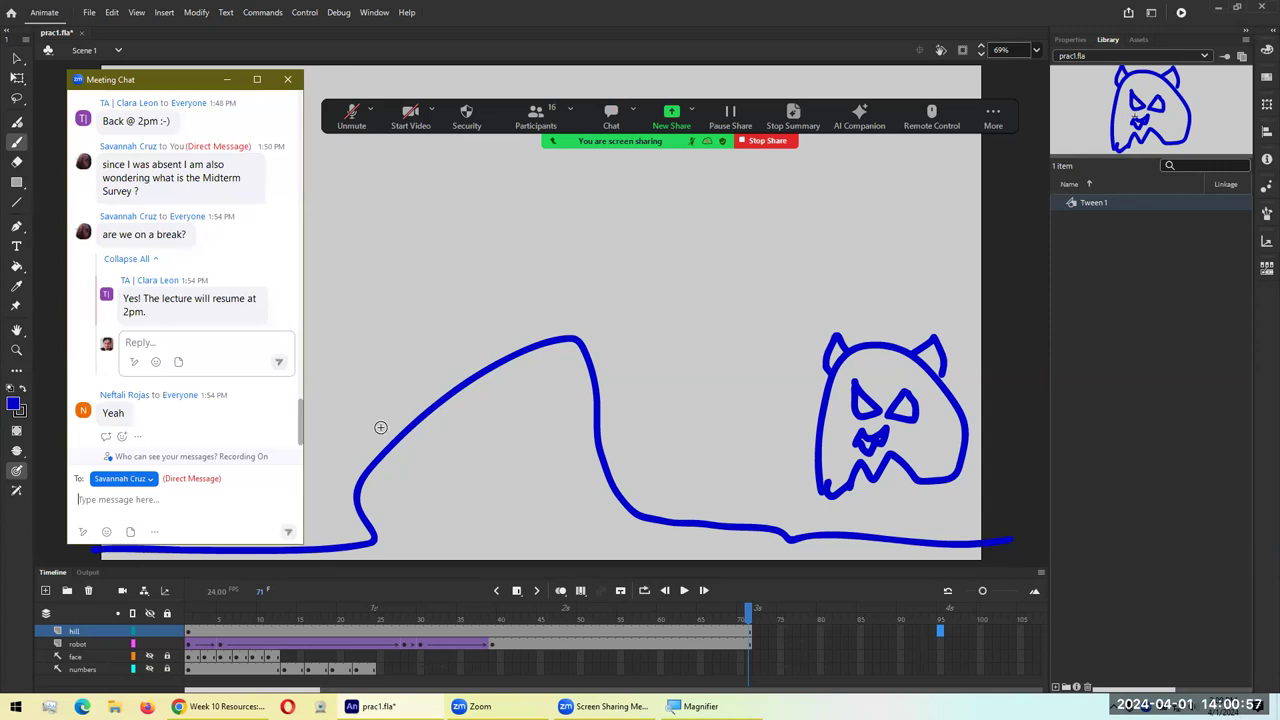
# Check the course pages in the browser, return to Animate, and turn the Zoom camera and microphone back on
pyautogui.click(270, 663)
pyautogui.hotkey('alt', 'Tab')
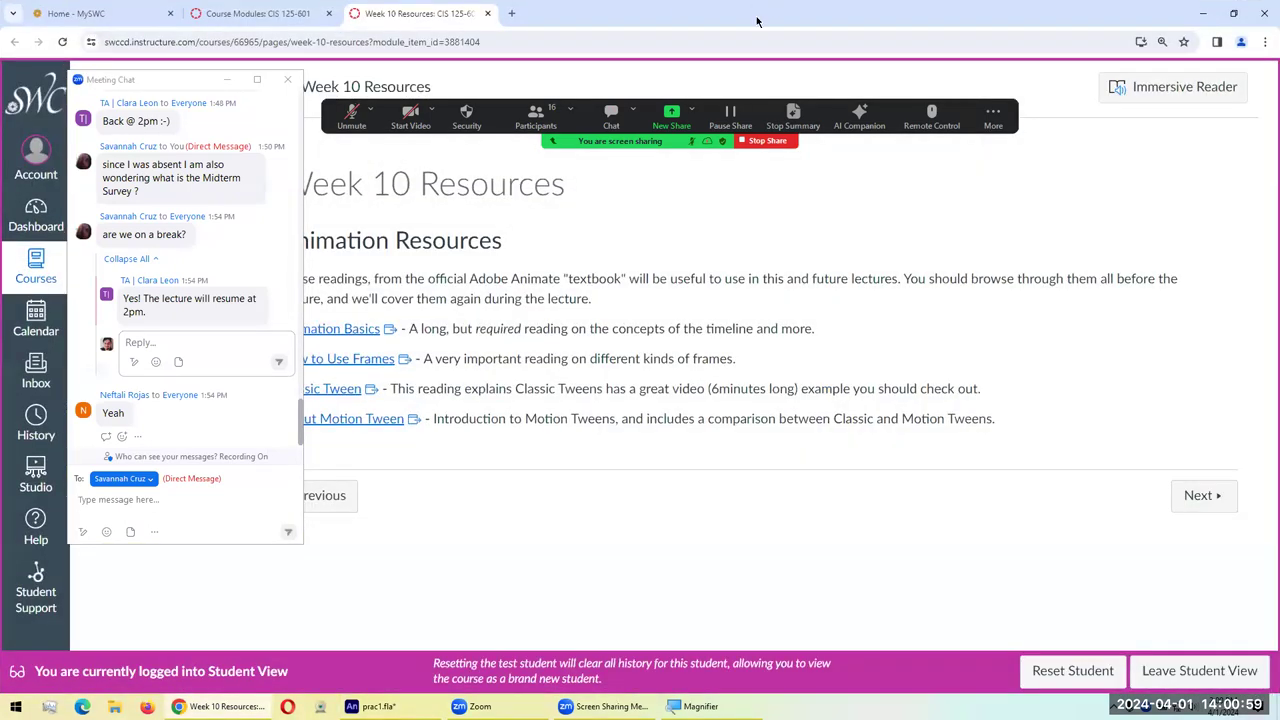
pyautogui.hotkey('alt', 'Tab')
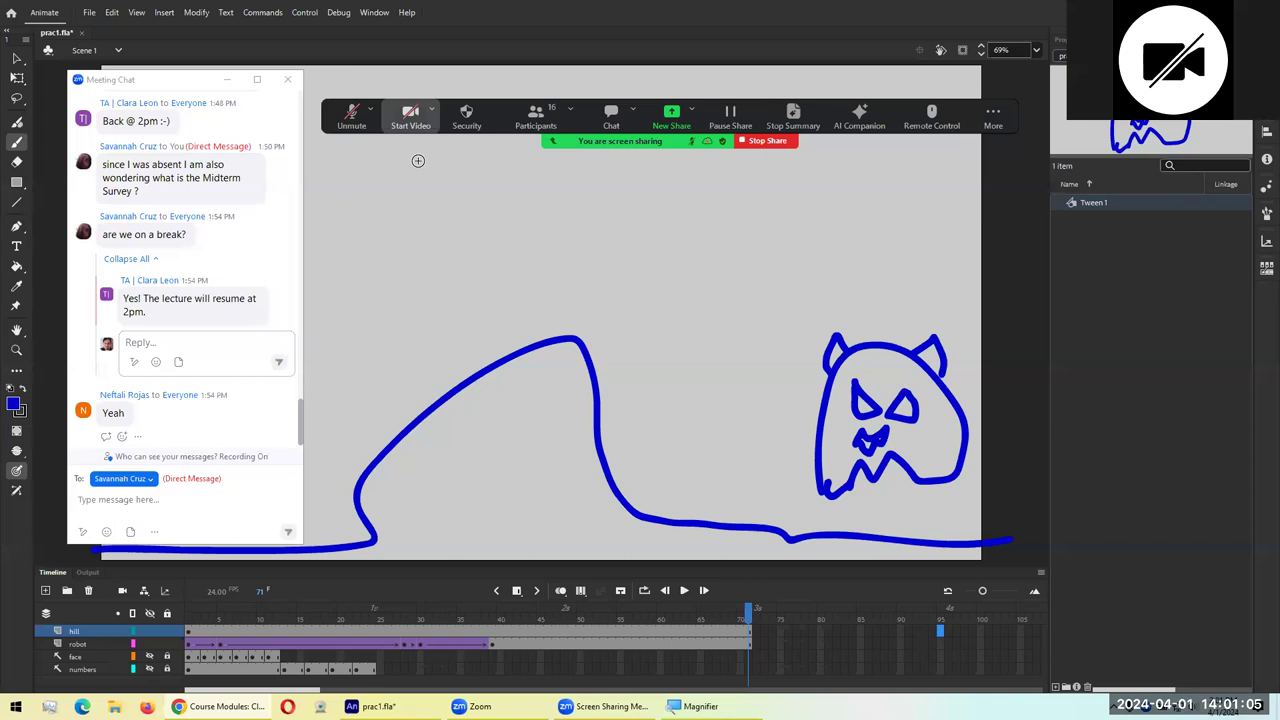
pyautogui.hotkey('alt', 'a')
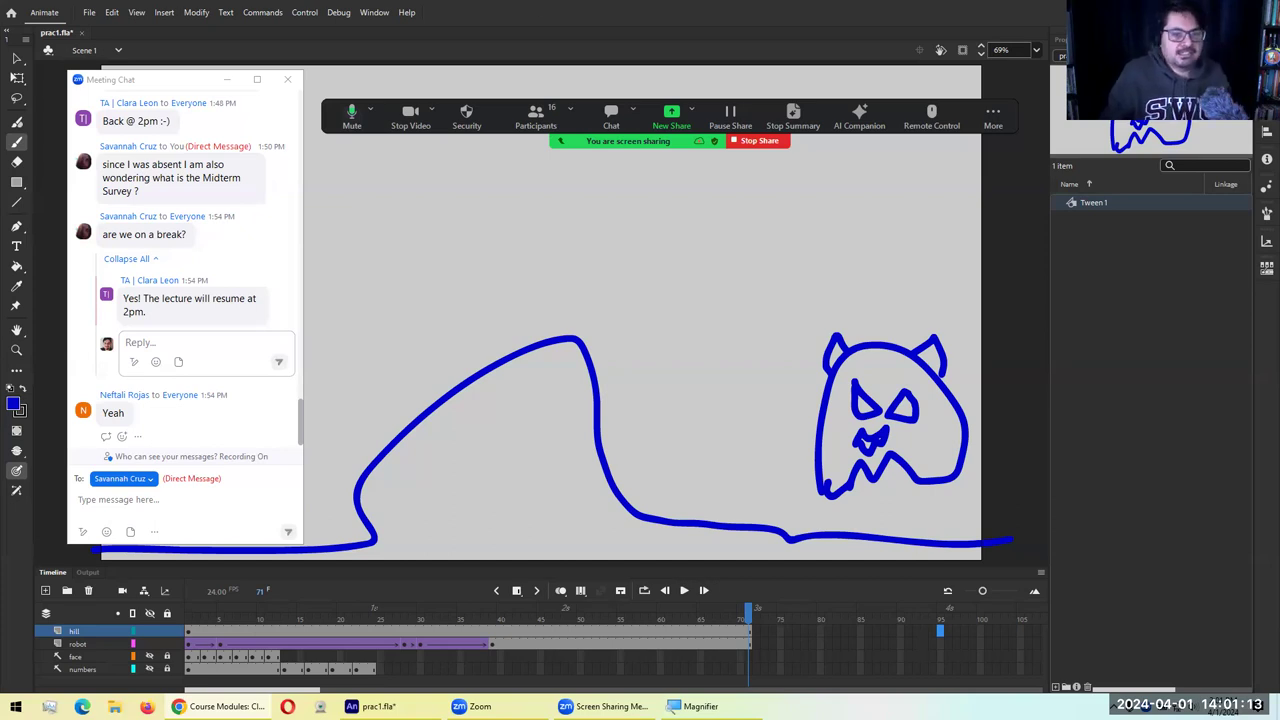
# Look at the course modules page in the browser, and return to Animate to save prac1.fla
pyautogui.hotkey('alt', 'Tab')
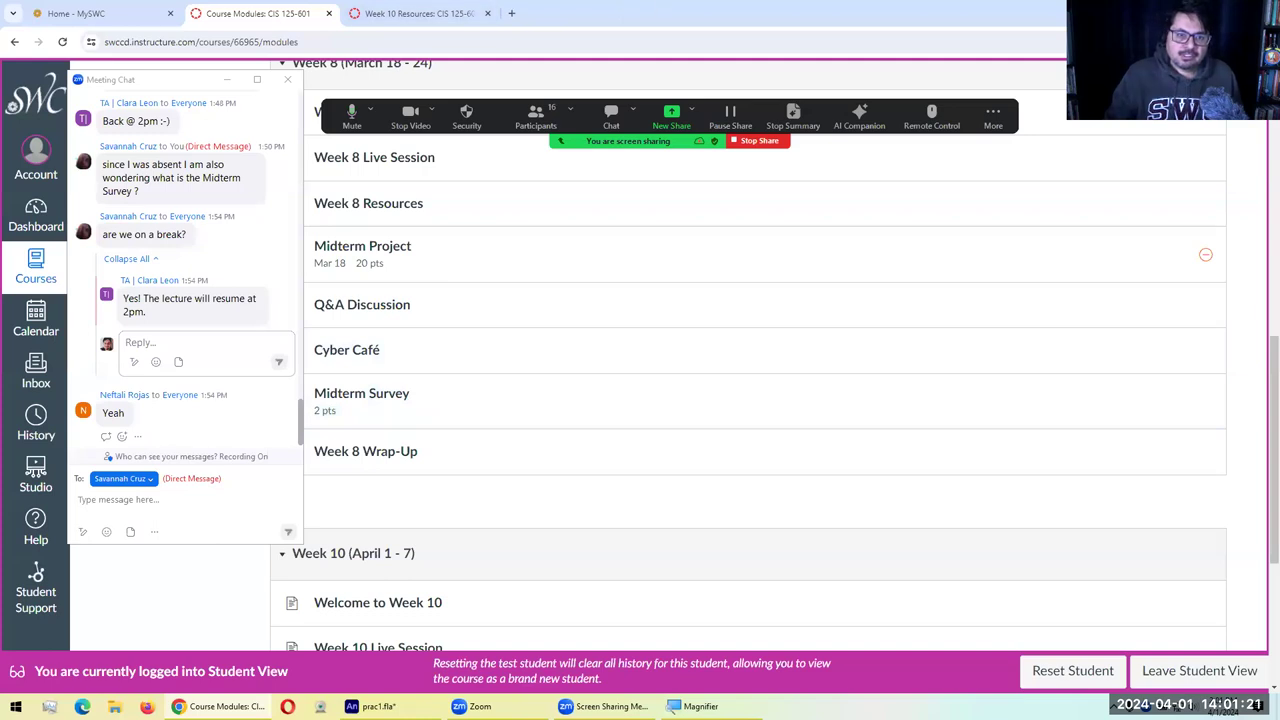
pyautogui.hotkey('alt', 'Tab')
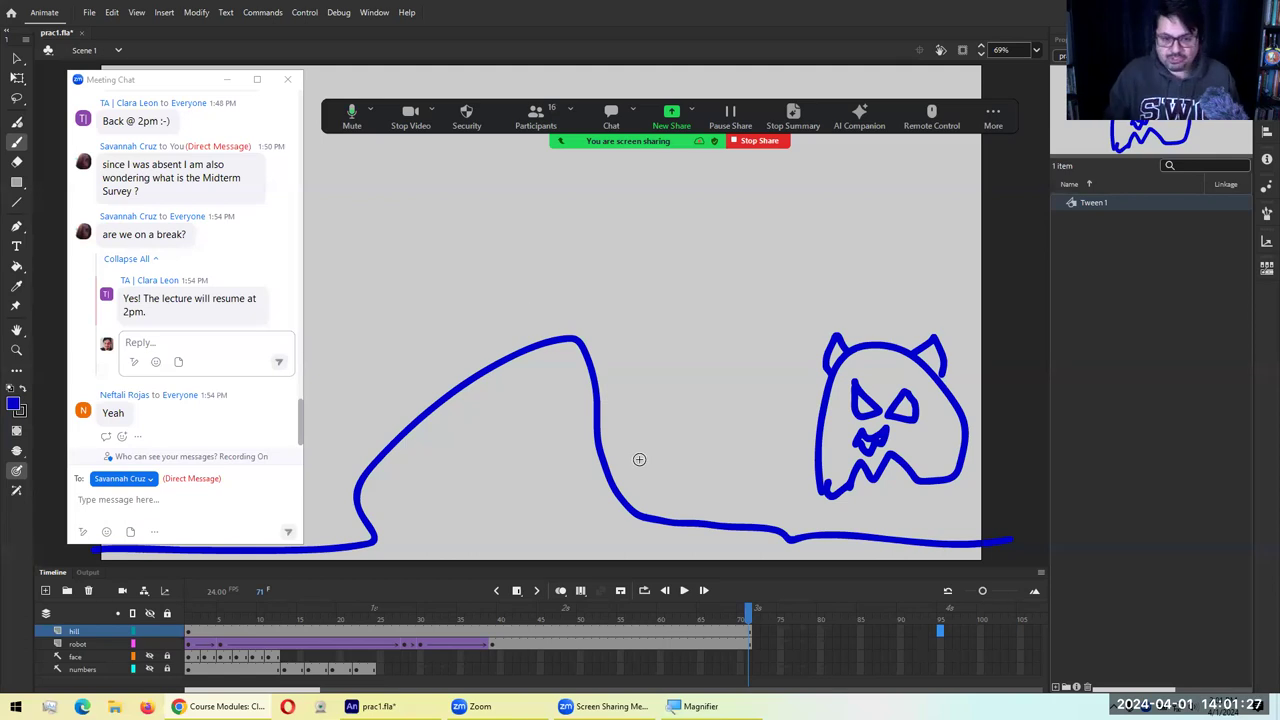
pyautogui.press('Return')
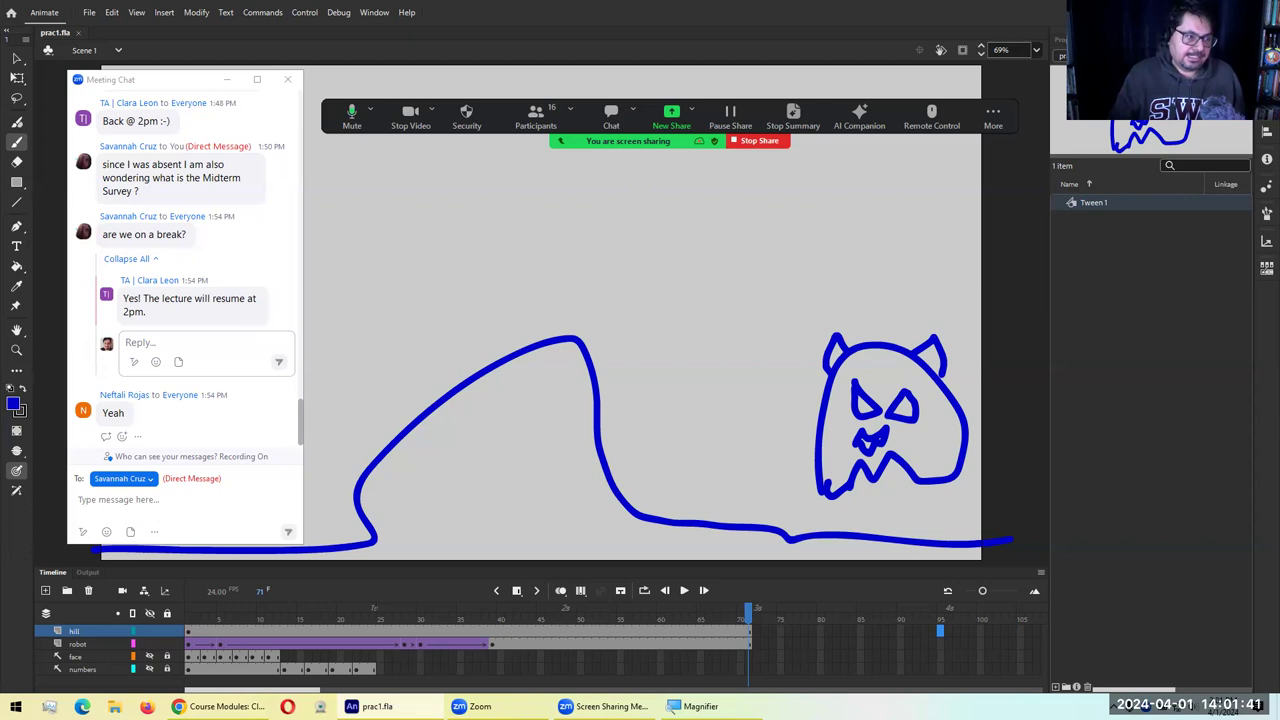
# Switch to the browser and open the About Motion Tween reading from the Week 10 Resources page
pyautogui.hotkey('alt', 'Tab')
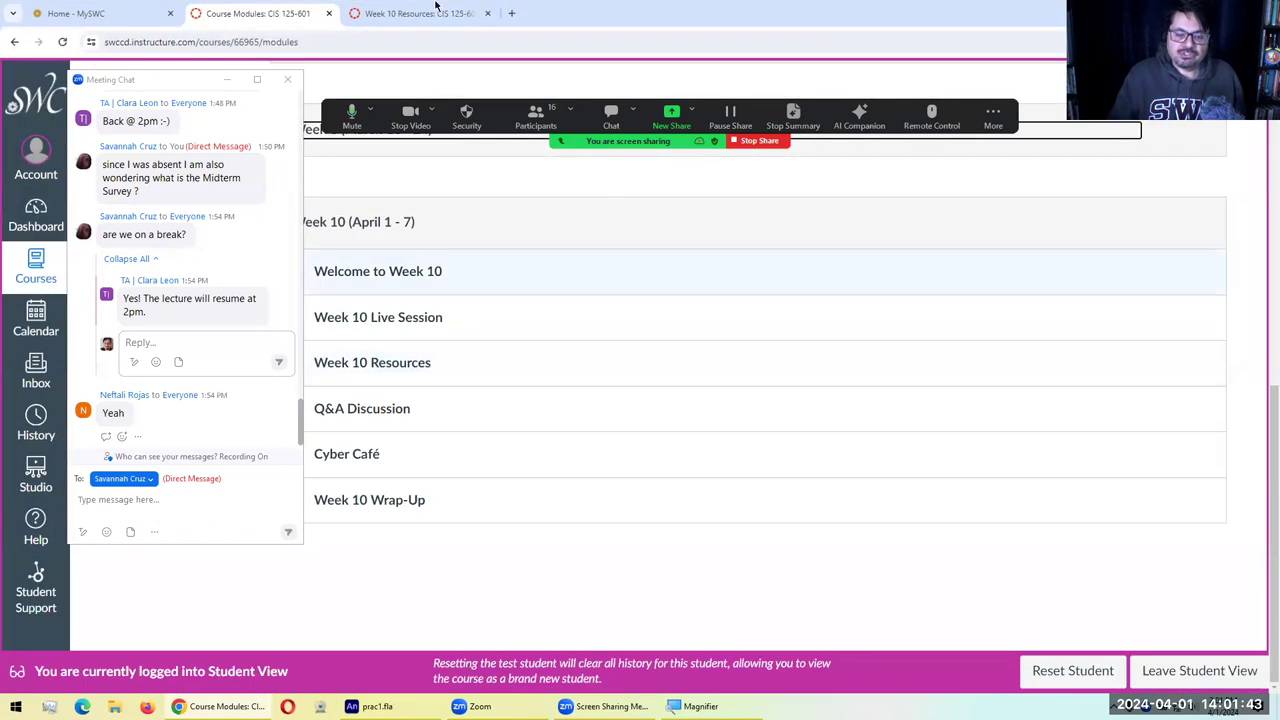
pyautogui.click(435, 7)
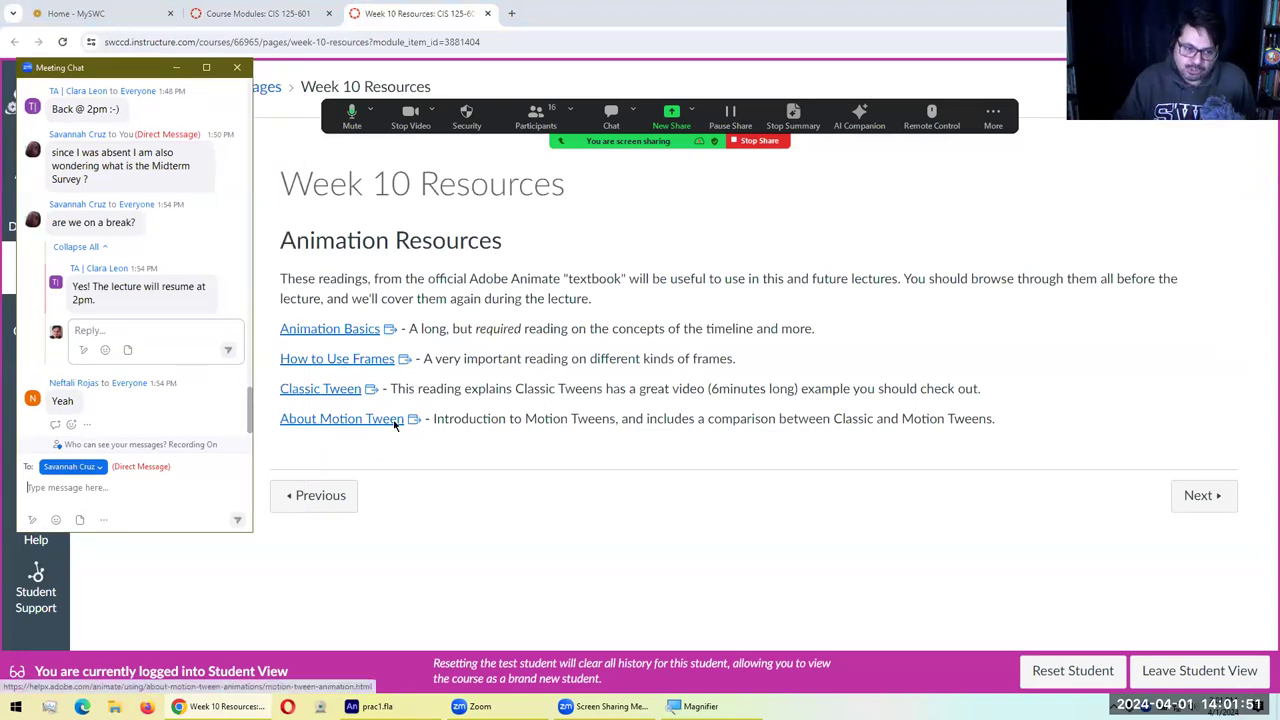
pyautogui.click(309, 422)
pyautogui.click(549, 10)
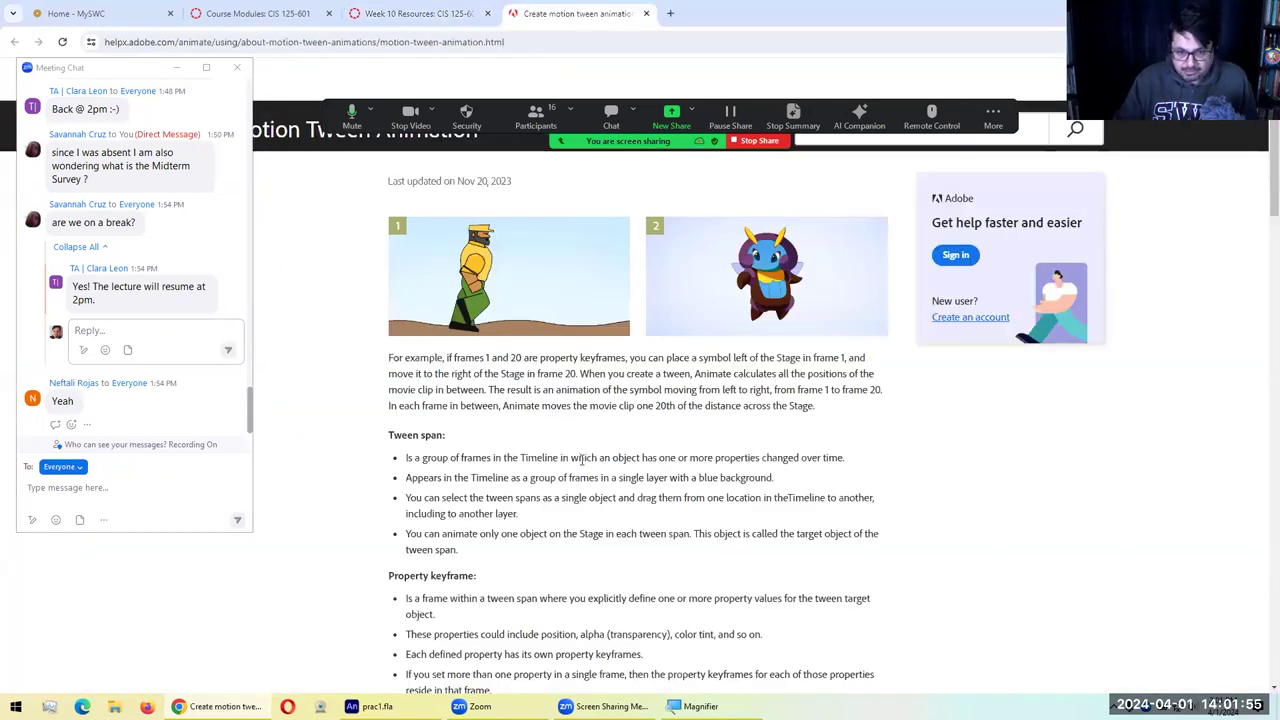
# Examine the article's table of differences between motion and classic tweens, and close the article
pyautogui.scroll(-10, 585, 470)
pyautogui.scroll(-2, 585, 470)
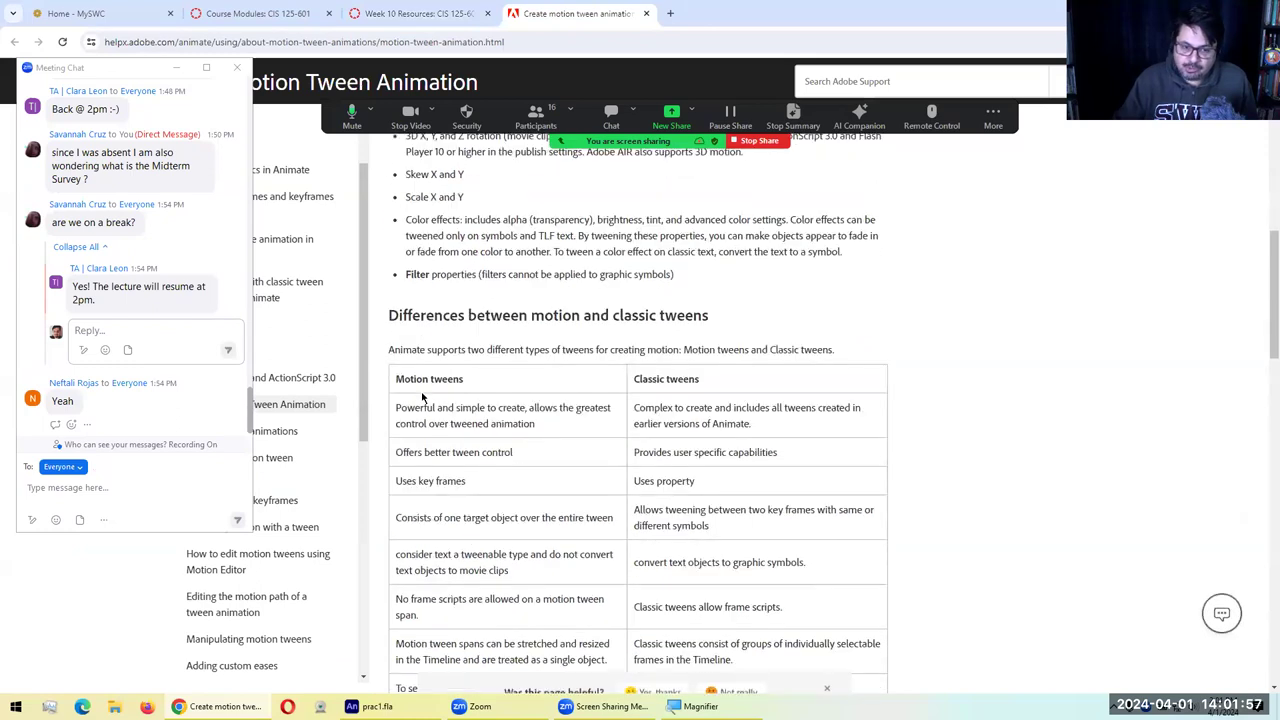
pyautogui.doubleClick(440, 379)
pyautogui.click(797, 376)
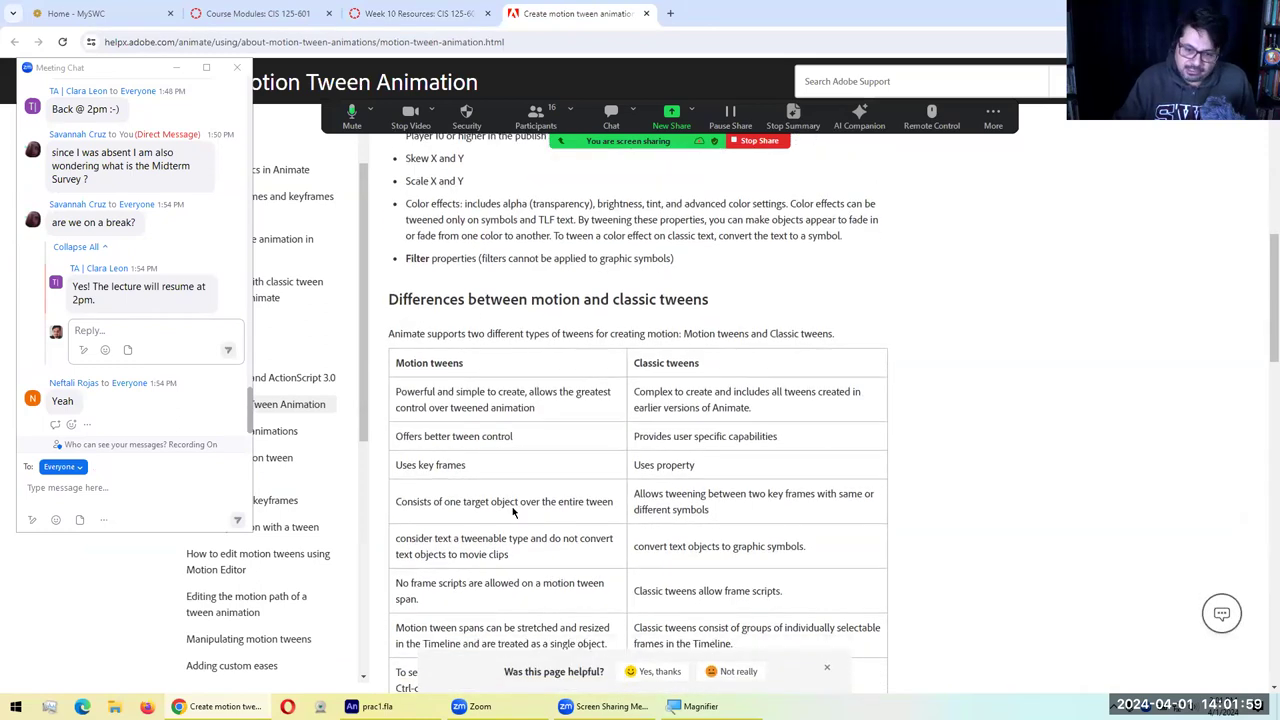
pyautogui.scroll(-1, 512, 506)
pyautogui.middleClick(566, 6)
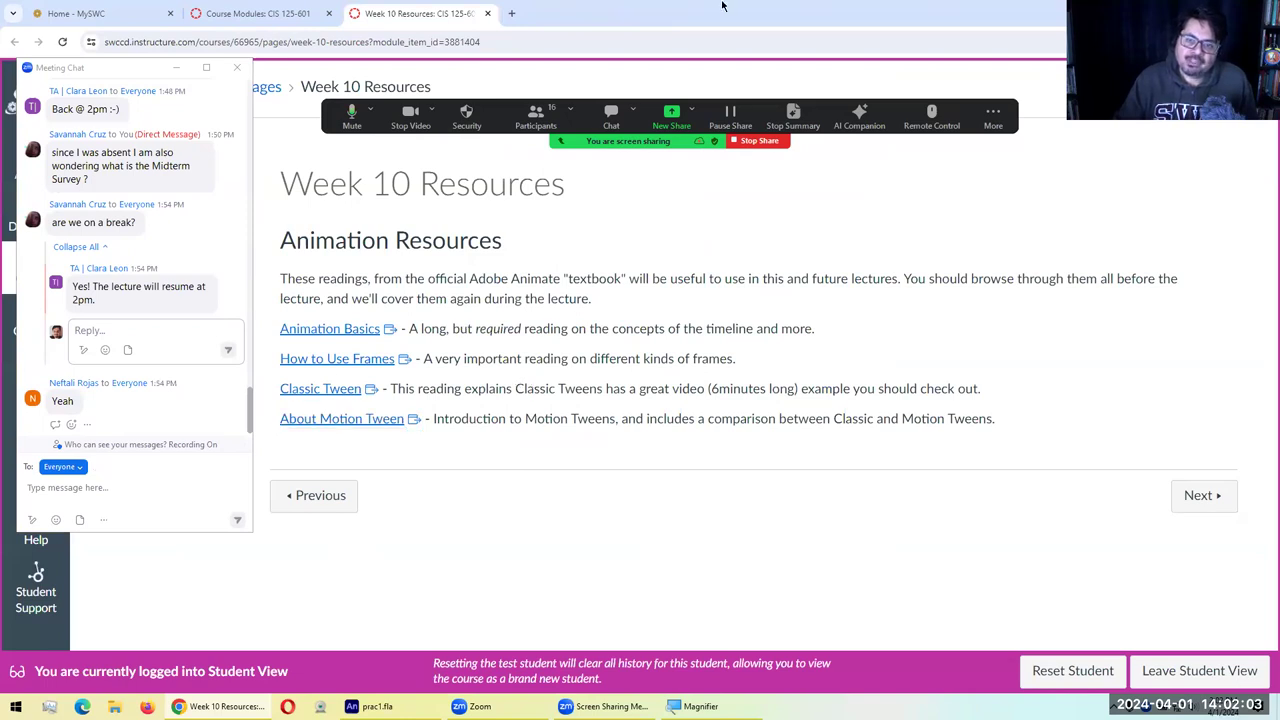
# Switch back to Animate, turn the Zoom camera and microphone off and on again, and close the meeting chat
pyautogui.hotkey('alt', 'Tab')
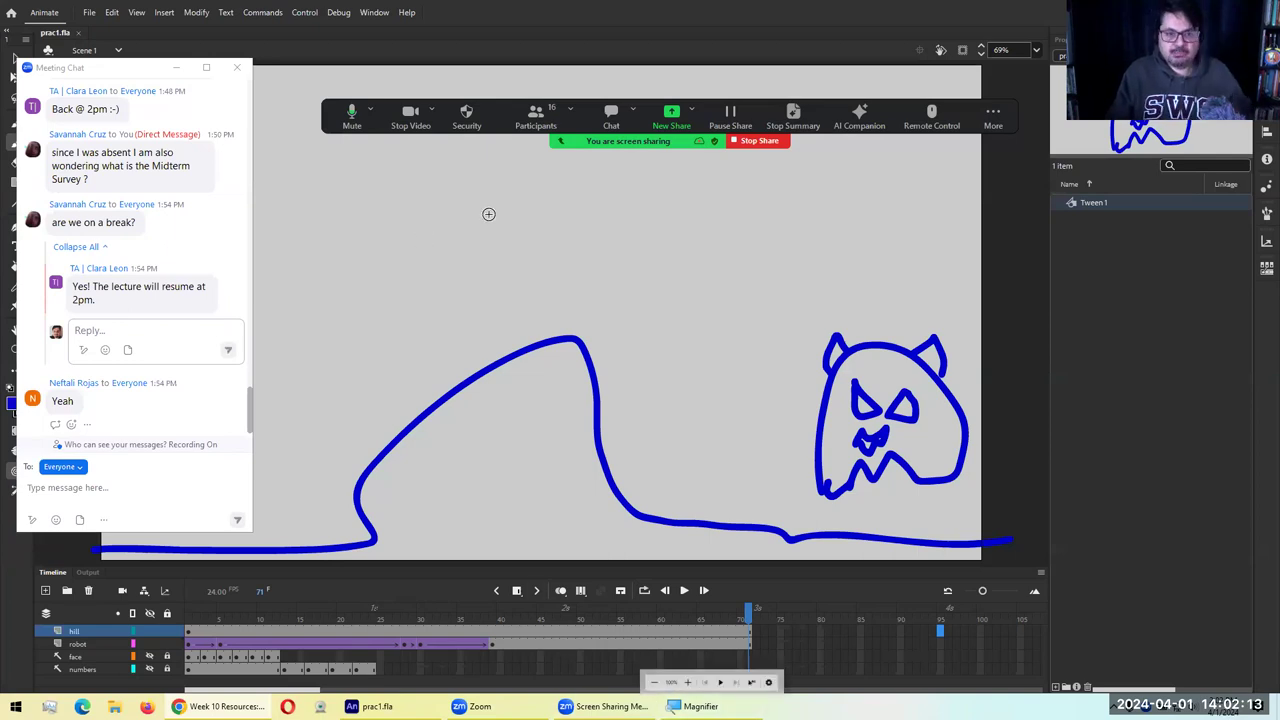
pyautogui.hotkey('alt', 'v')
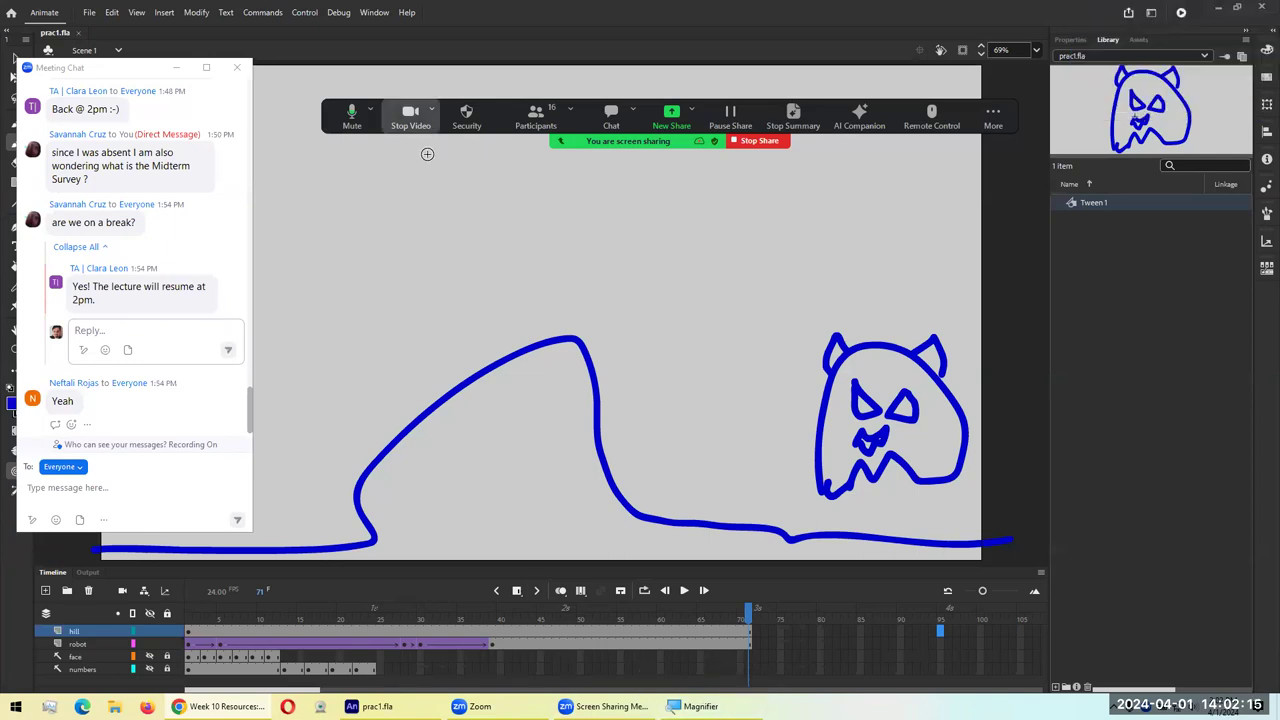
pyautogui.hotkey('alt', 'a')
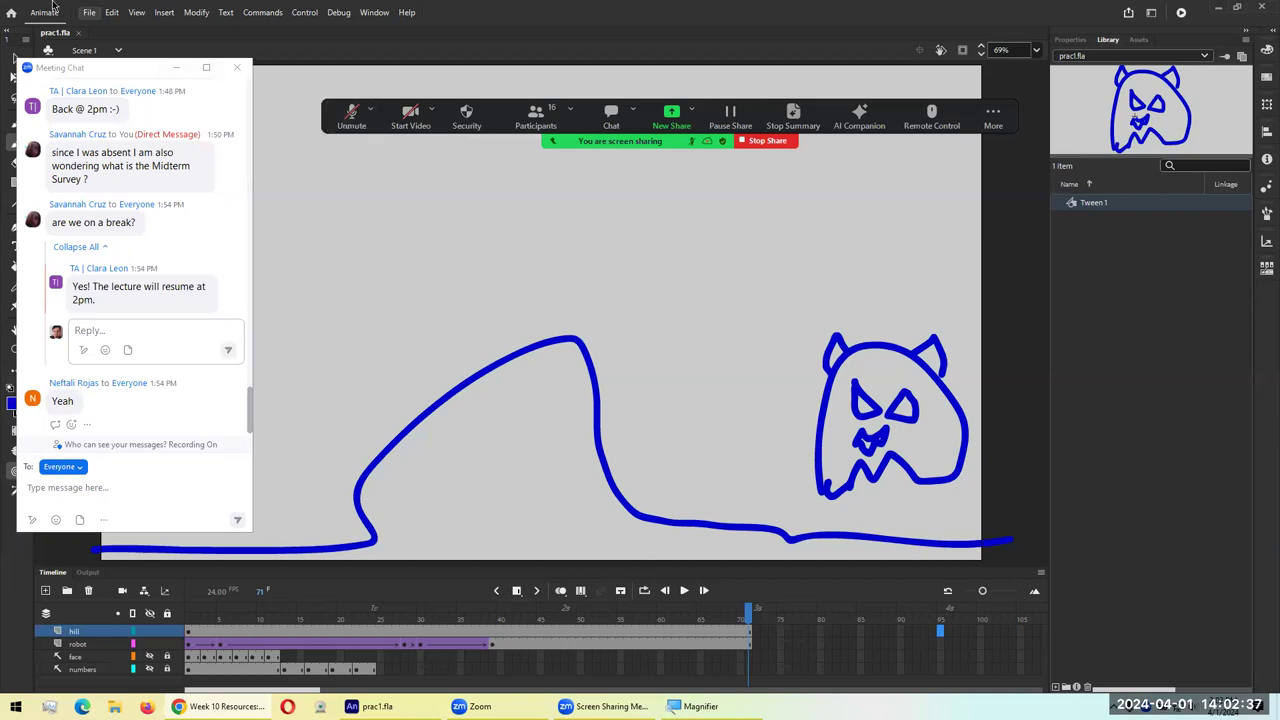
pyautogui.click(410, 113)
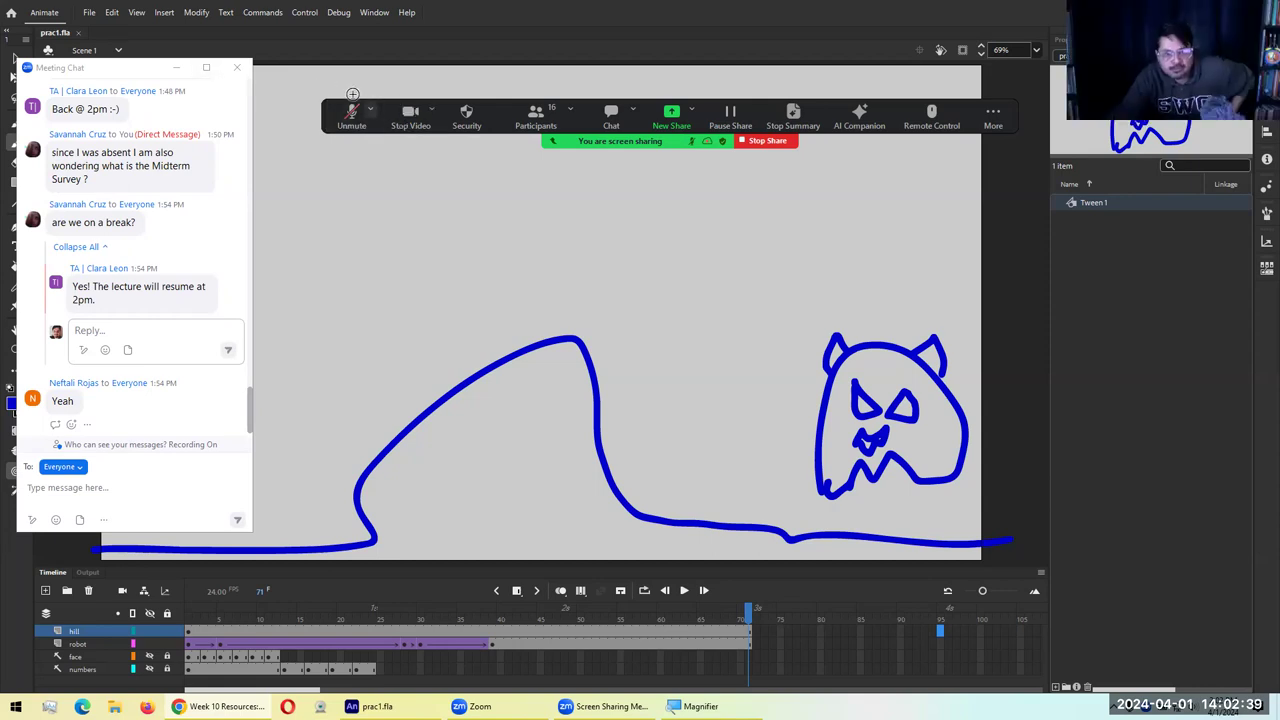
pyautogui.click(352, 96)
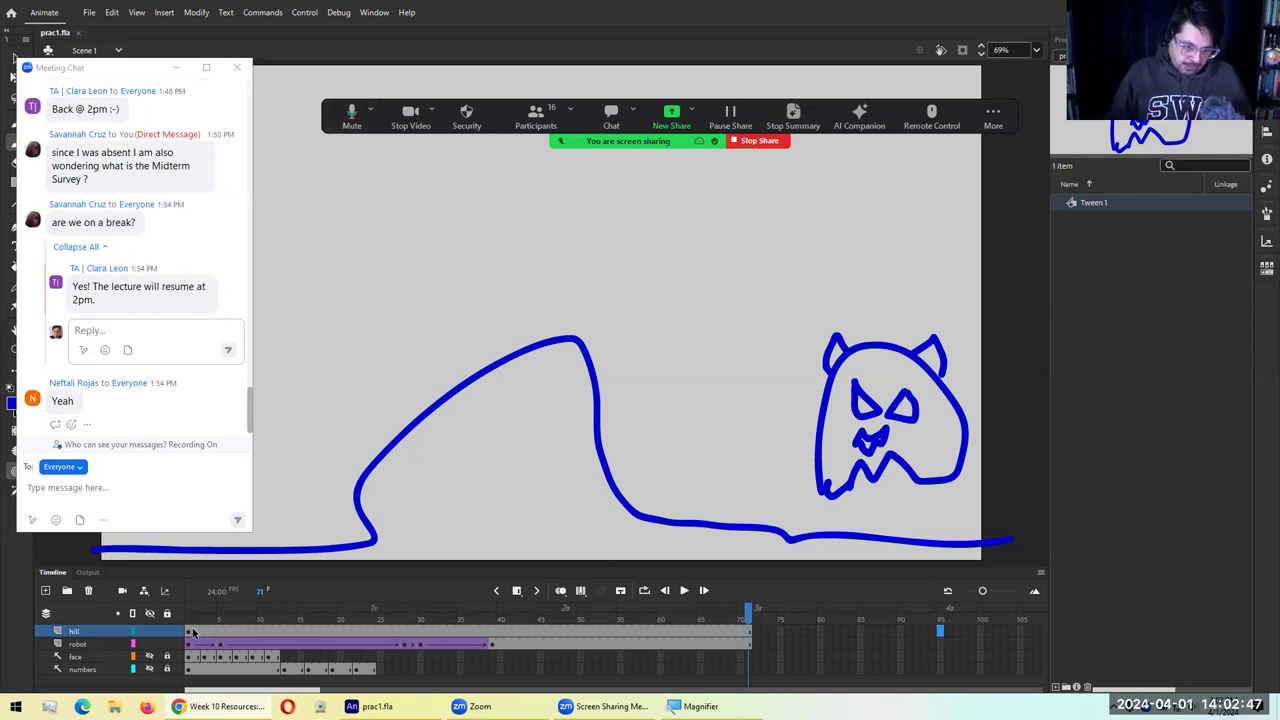
pyautogui.click(257, 126)
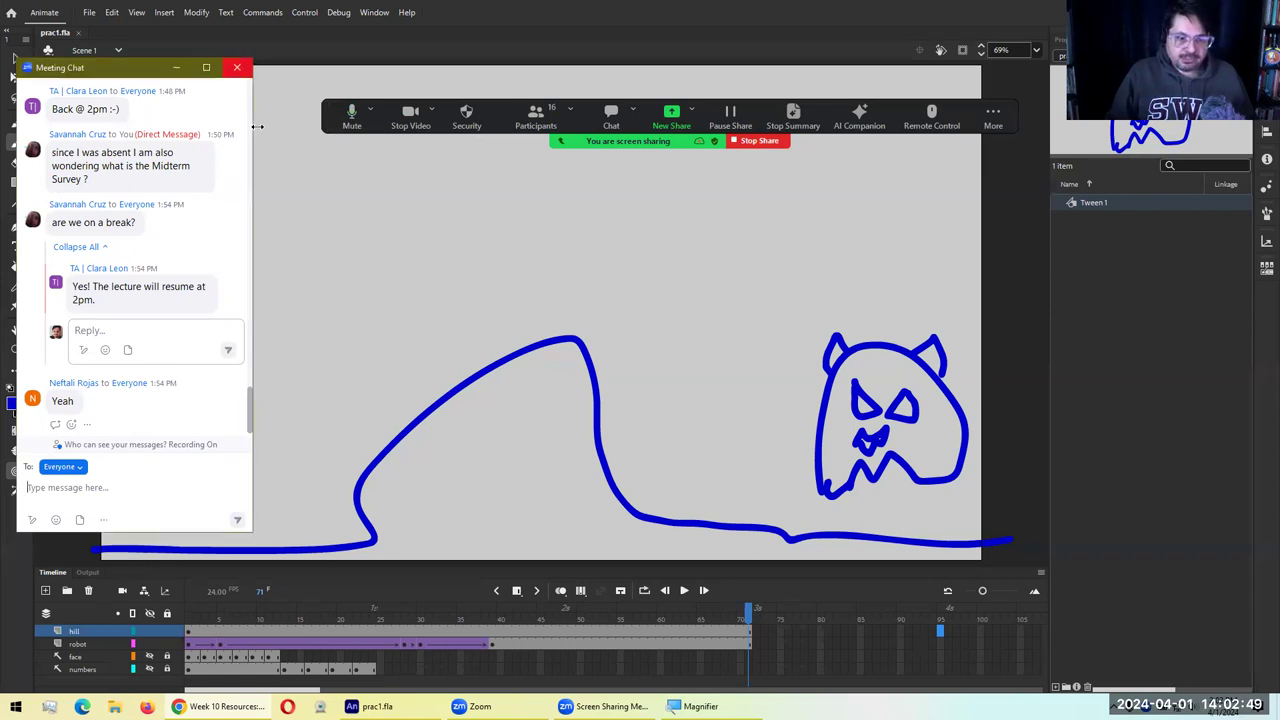
pyautogui.click(257, 126)
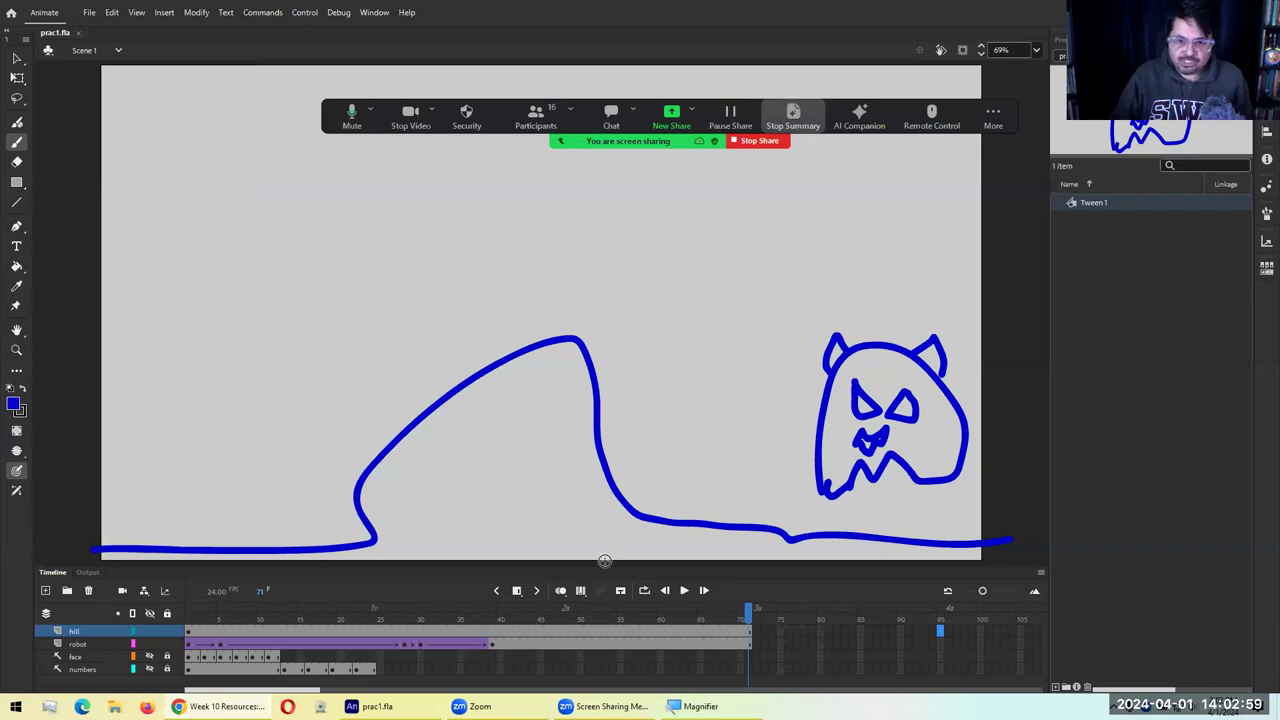
# Play the animation on the stage, and move the playhead to frame 13
pyautogui.click(684, 590)
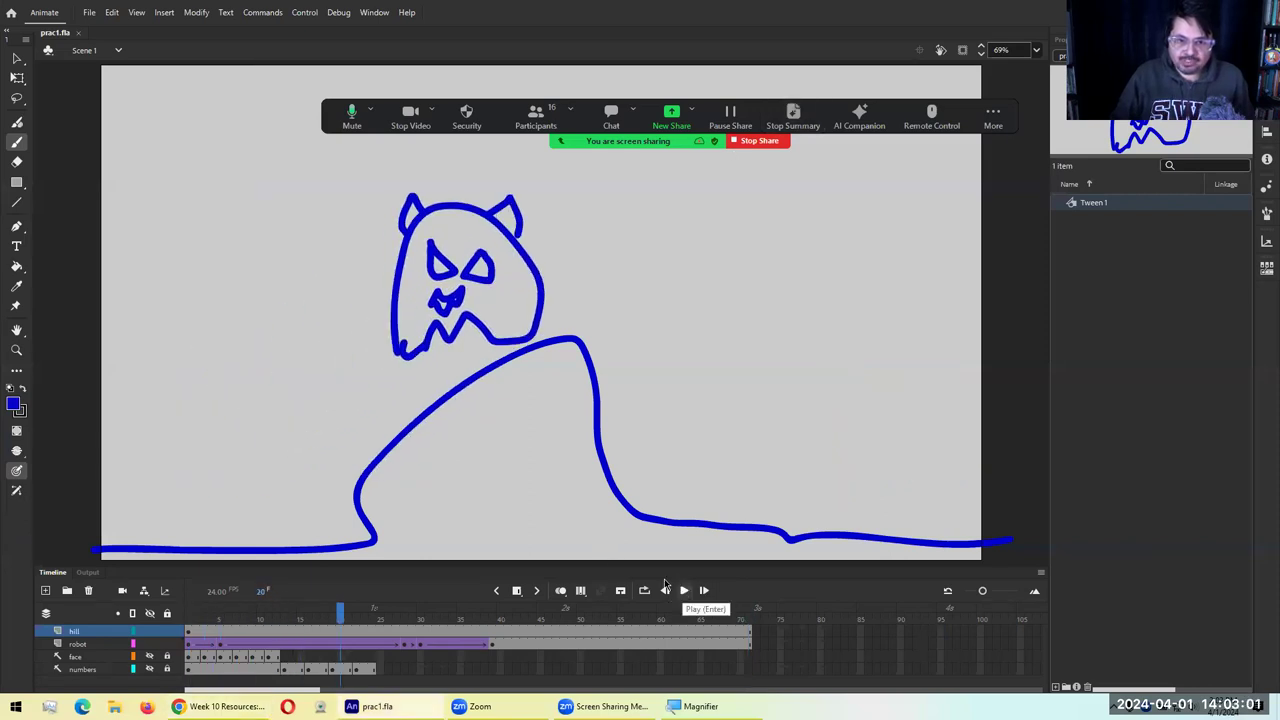
pyautogui.moveTo(341, 612); pyautogui.dragTo(284, 615)
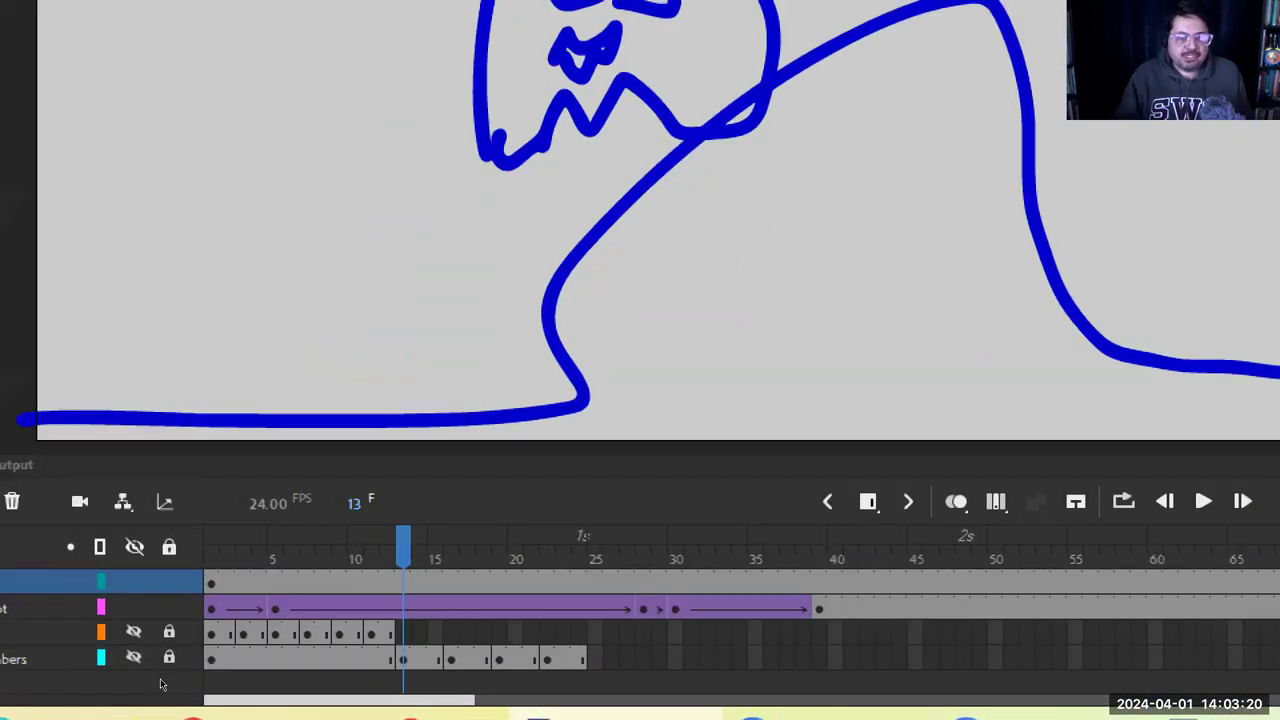
# On the hill layer, paint a line below the stage joining both ends of the hill into a closed outline
pyautogui.click(71, 632)
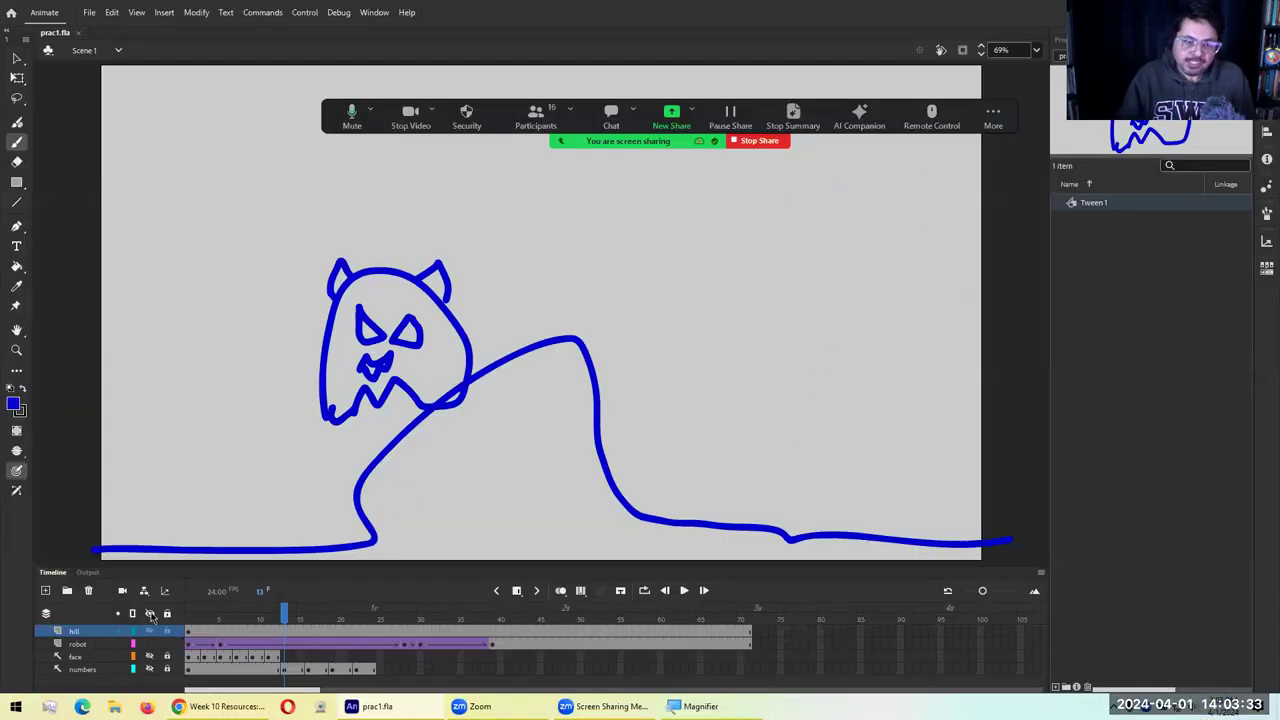
pyautogui.click(1039, 52)
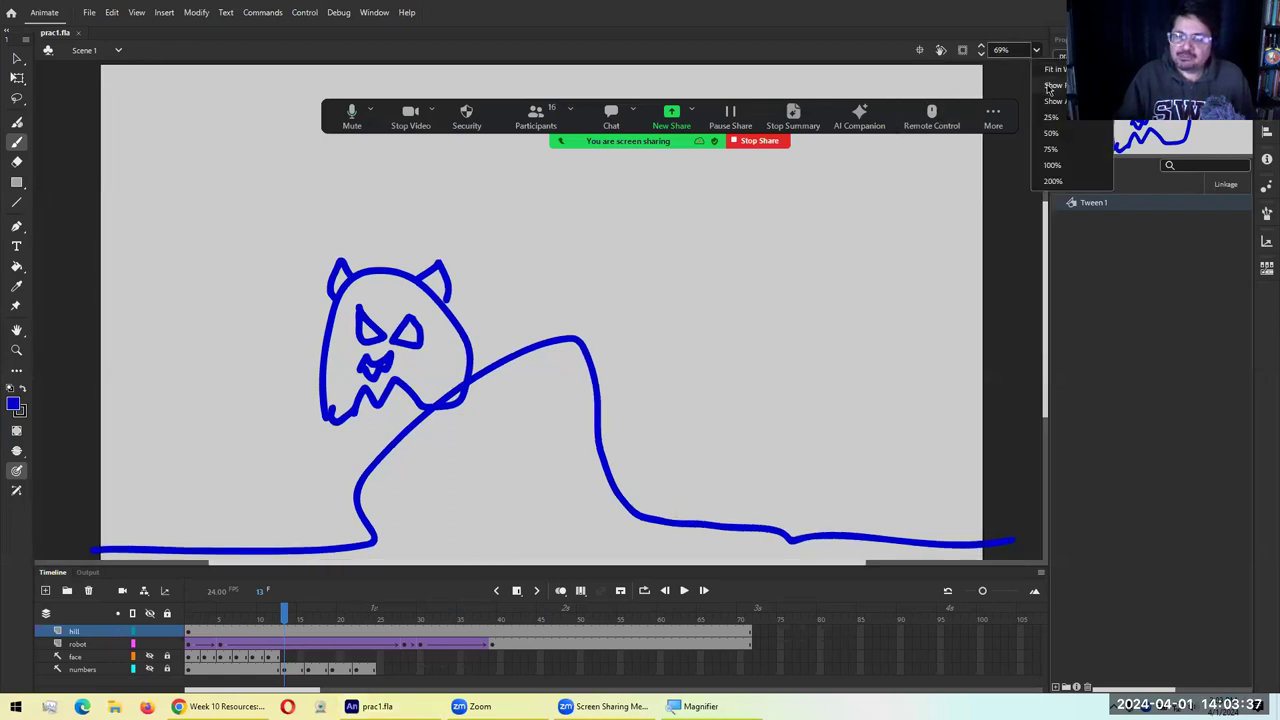
pyautogui.click(1050, 133)
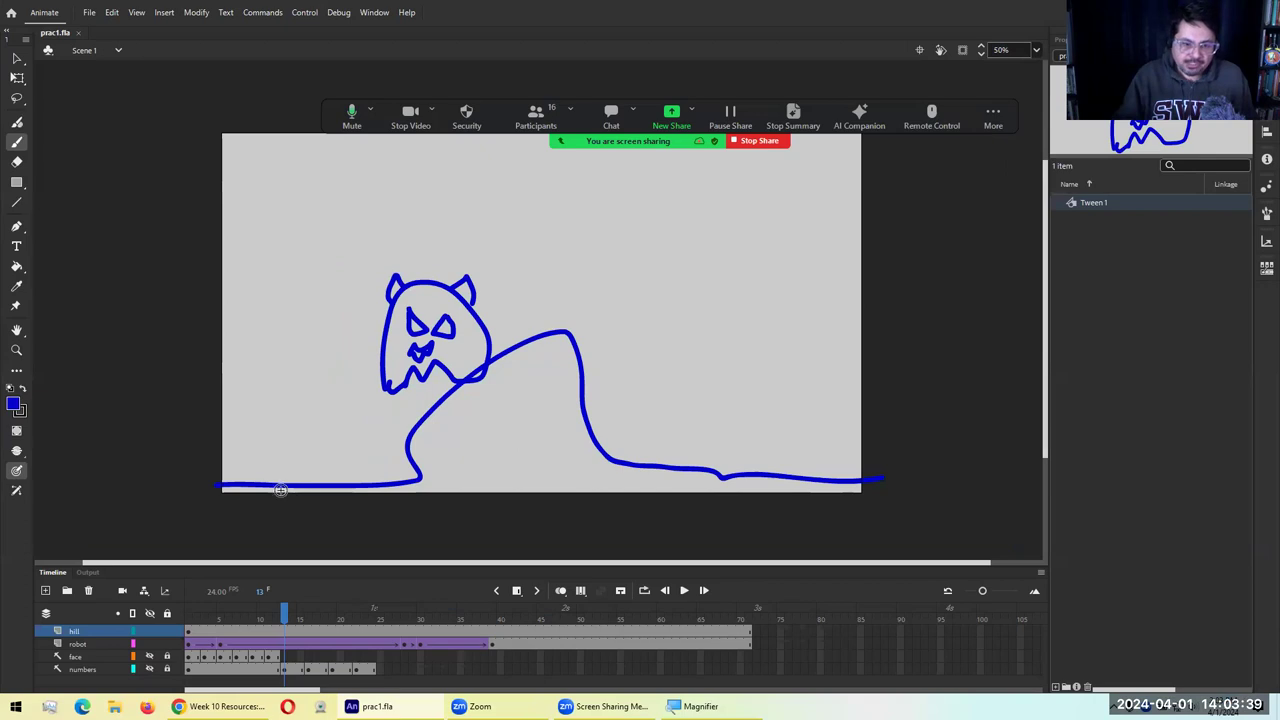
pyautogui.moveTo(213, 485)
pyautogui.mouseDown()
pyautogui.moveTo(394, 533)
pyautogui.moveTo(836, 531)
pyautogui.moveTo(871, 513)
pyautogui.moveTo(879, 478)
pyautogui.mouseUp()
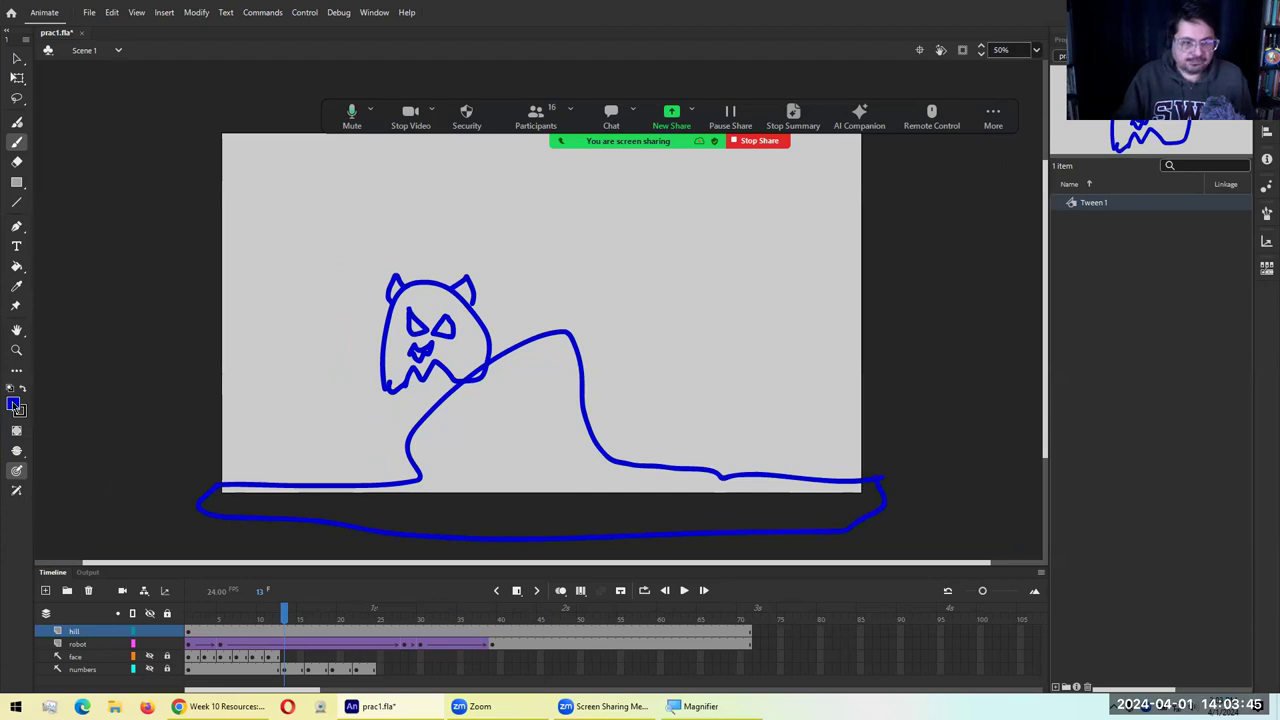
# Fill the closed hill shape with light blue using the Paint Bucket, and test-play the movie
pyautogui.click(14, 405)
pyautogui.click(235, 495)
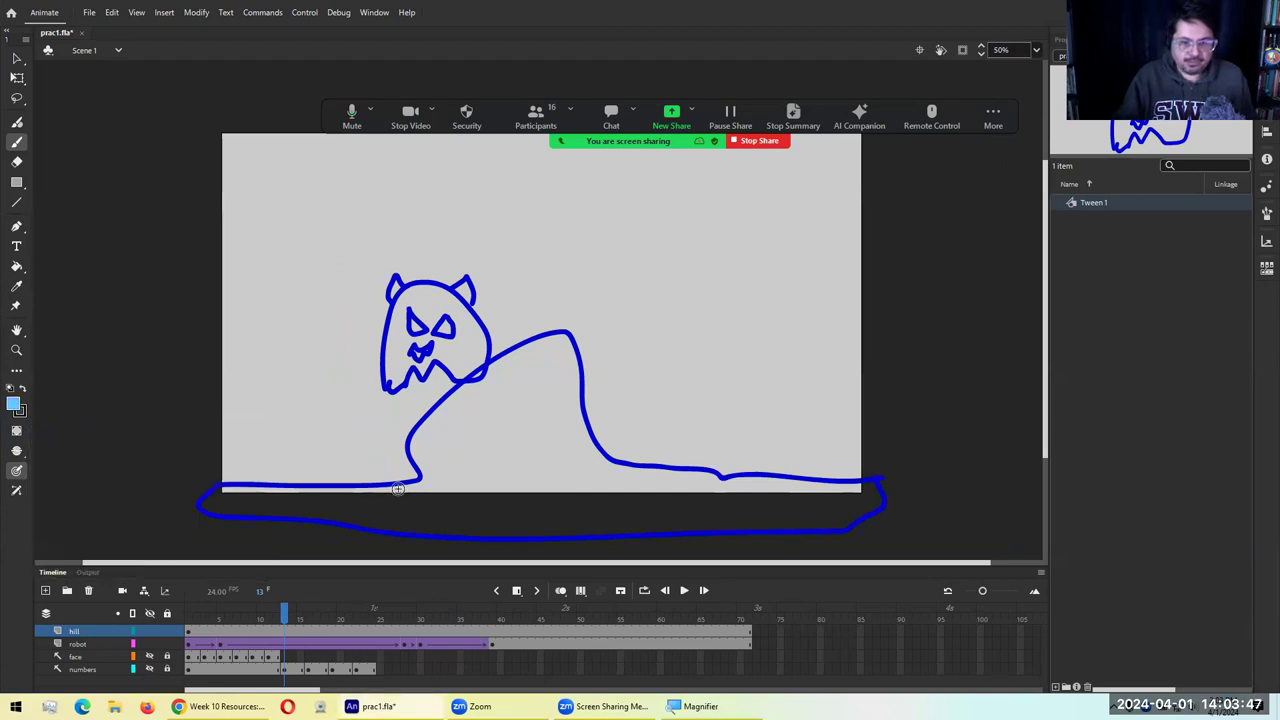
pyautogui.press('k')
pyautogui.click(531, 458)
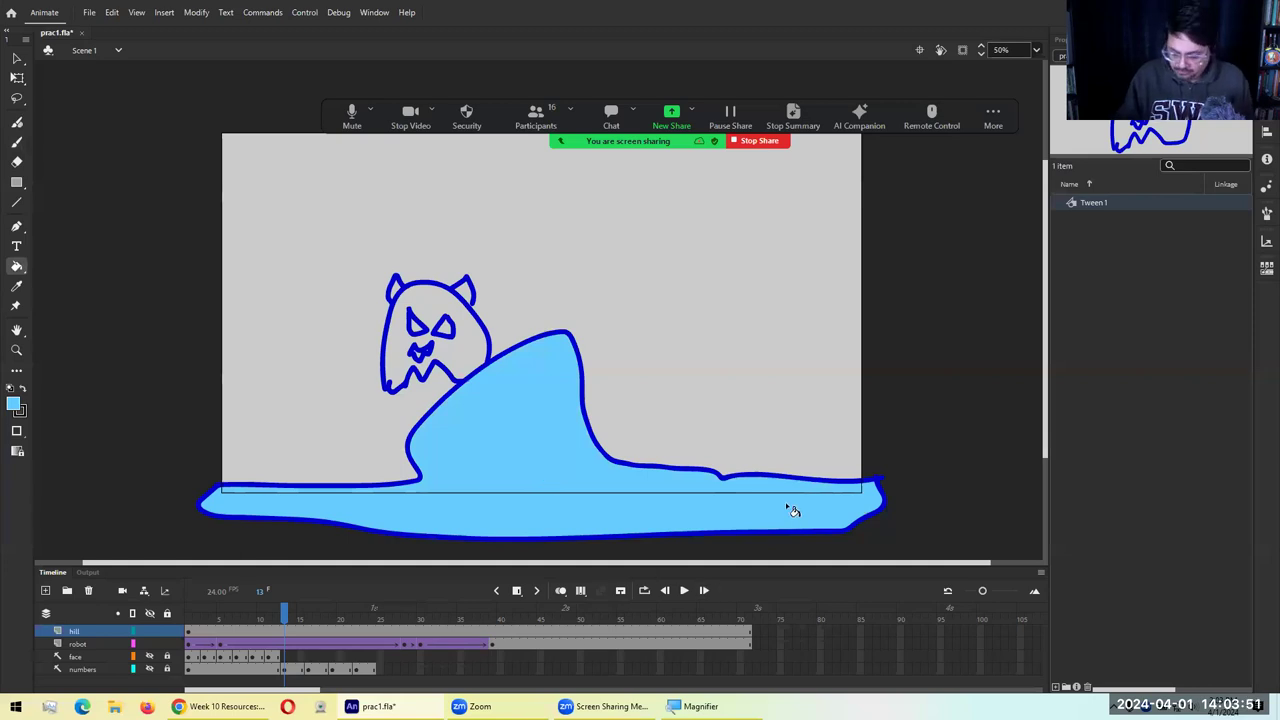
pyautogui.hotkey('ctrl', 'Return')
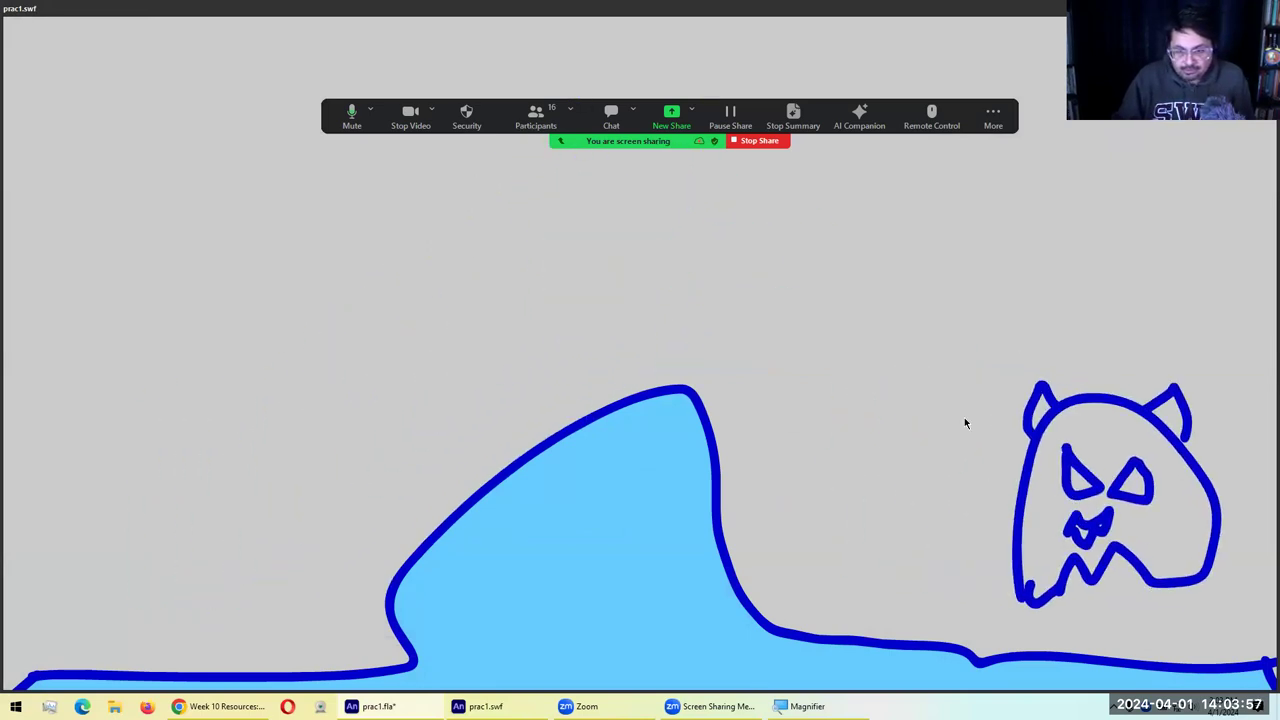
pyautogui.hotkey('ctrl', 'w')
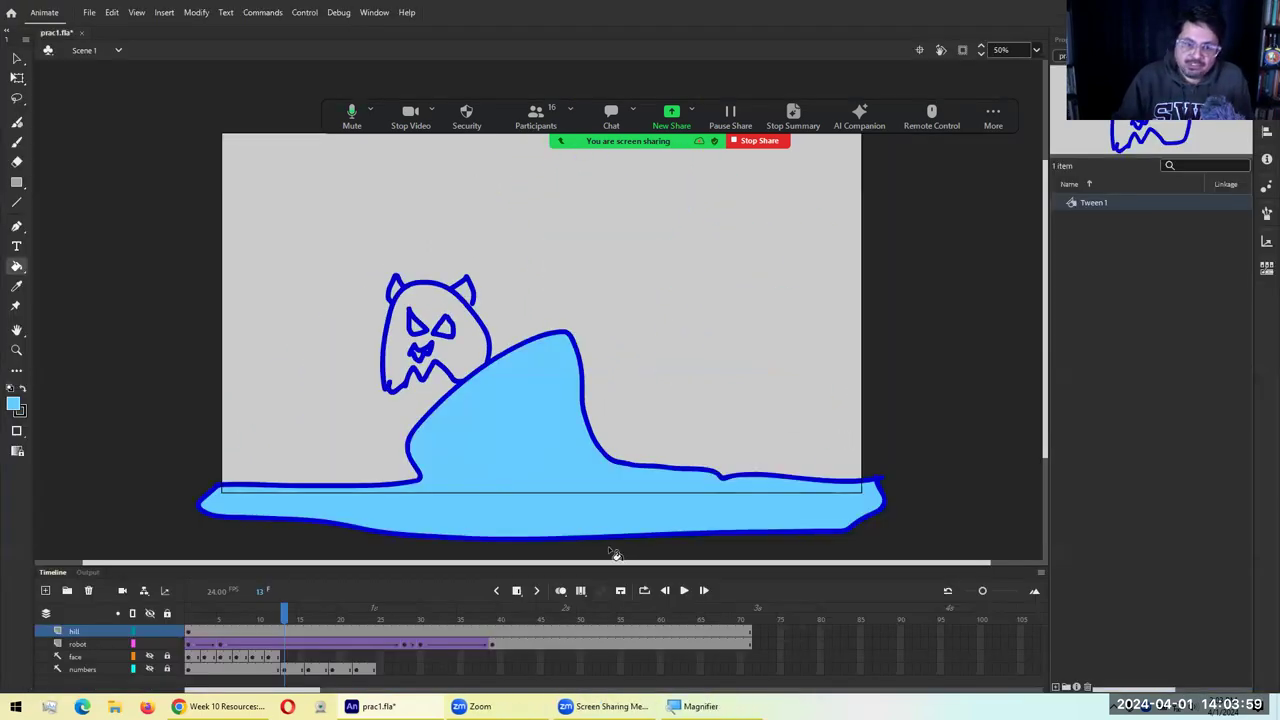
# Move the robot layer above the hill layer, and test-play the movie with the new layer order
pyautogui.click(65, 646)
pyautogui.moveTo(65, 634); pyautogui.dragTo(66, 634)
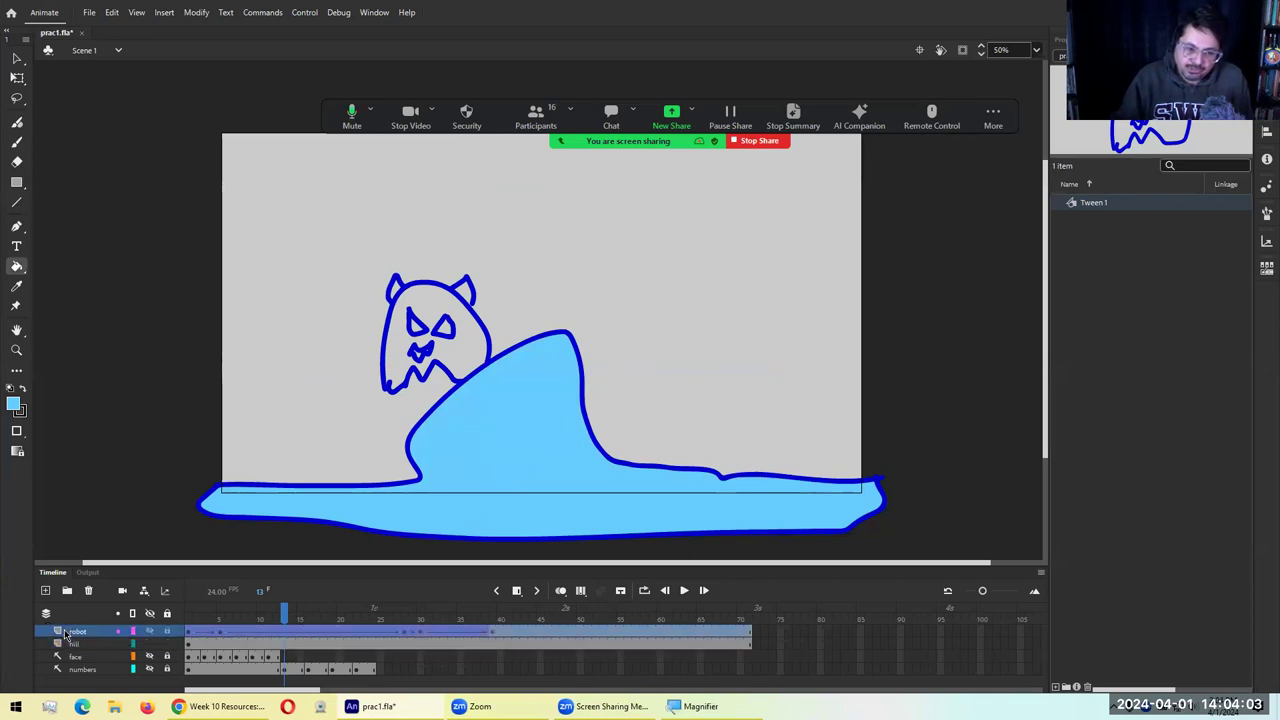
pyautogui.hotkey('ctrl', 'Return')
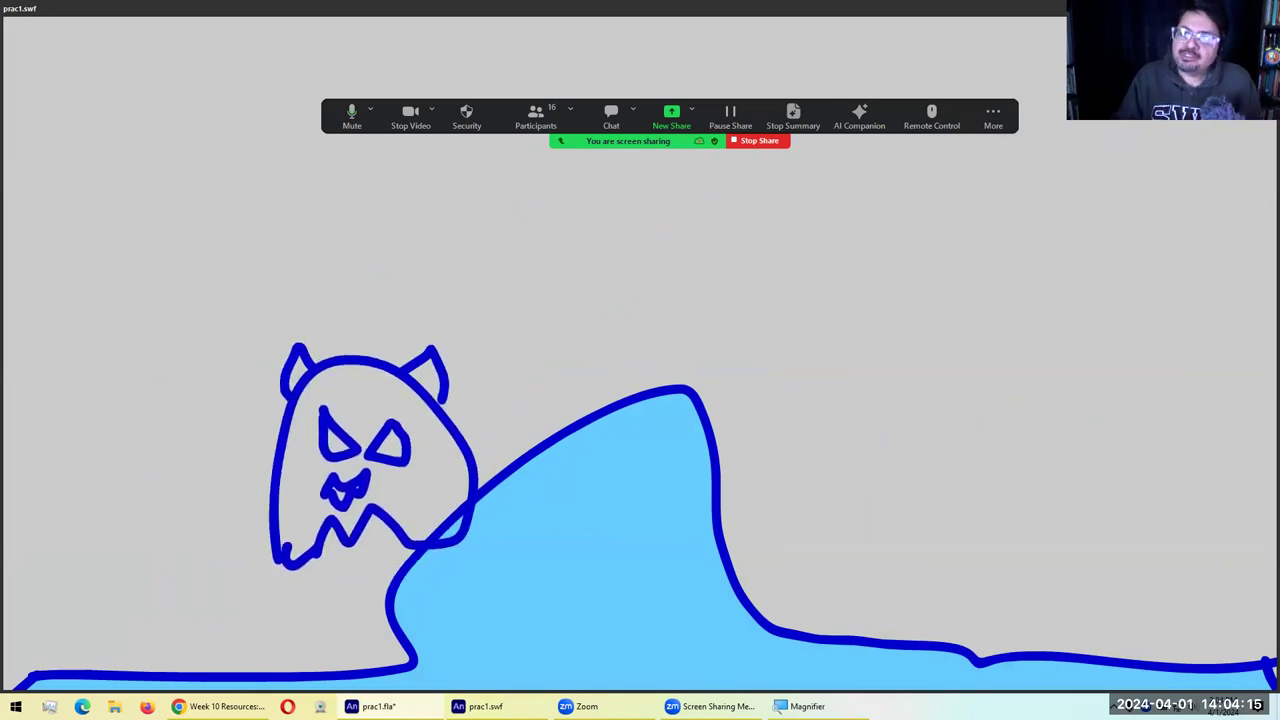
pyautogui.hotkey('ctrl', 'w')
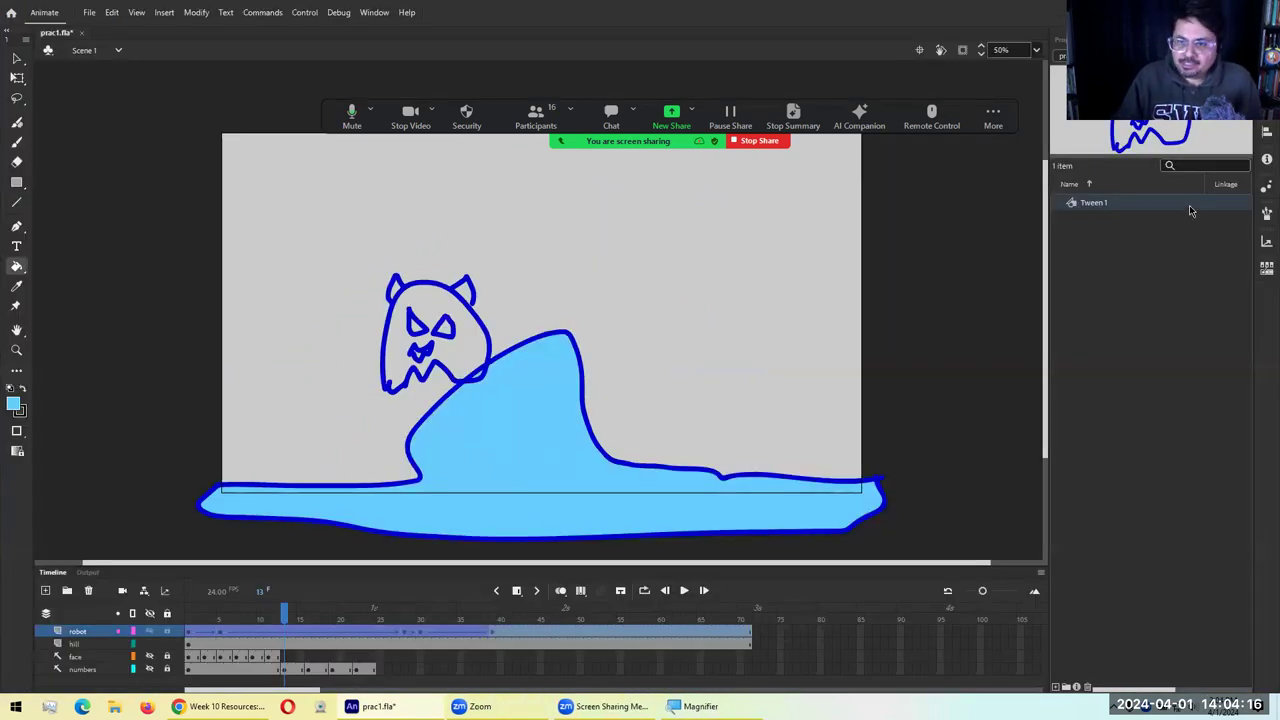
# Inside the Tween 1 symbol, close the gap in the horn outline and fill the body and horns with orange-red
pyautogui.doubleClick(1071, 204)
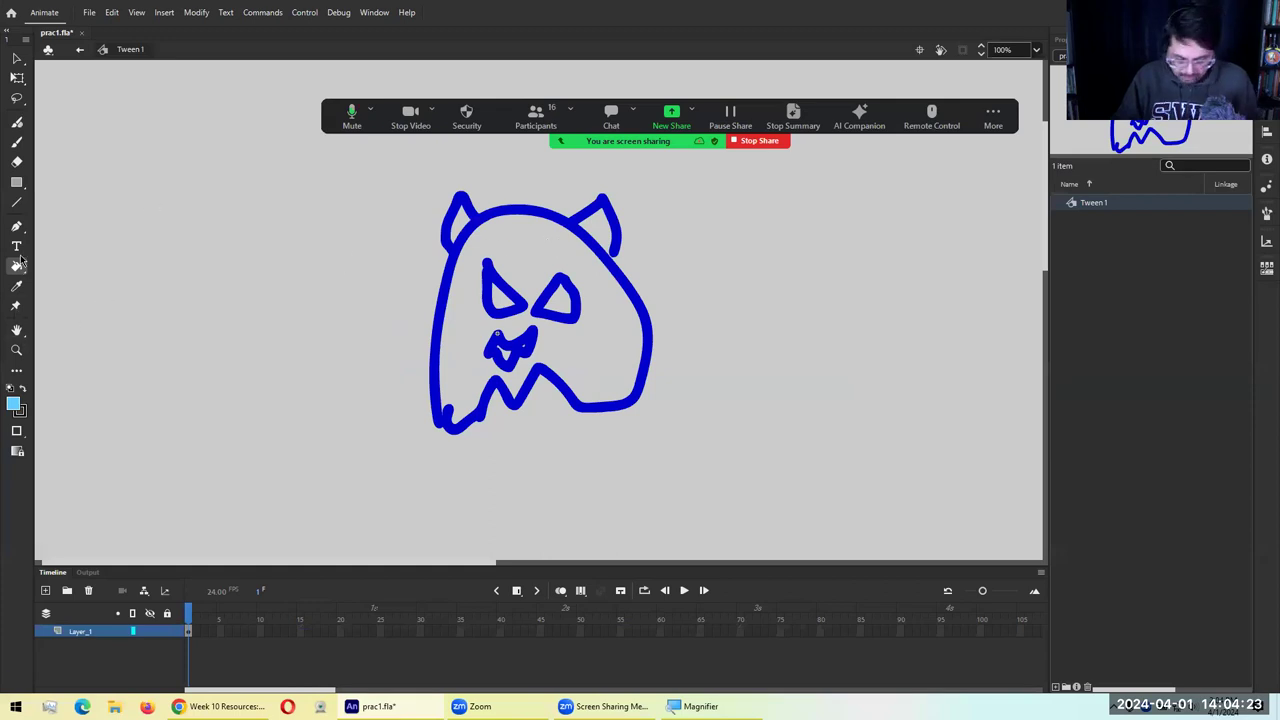
pyautogui.click(14, 405)
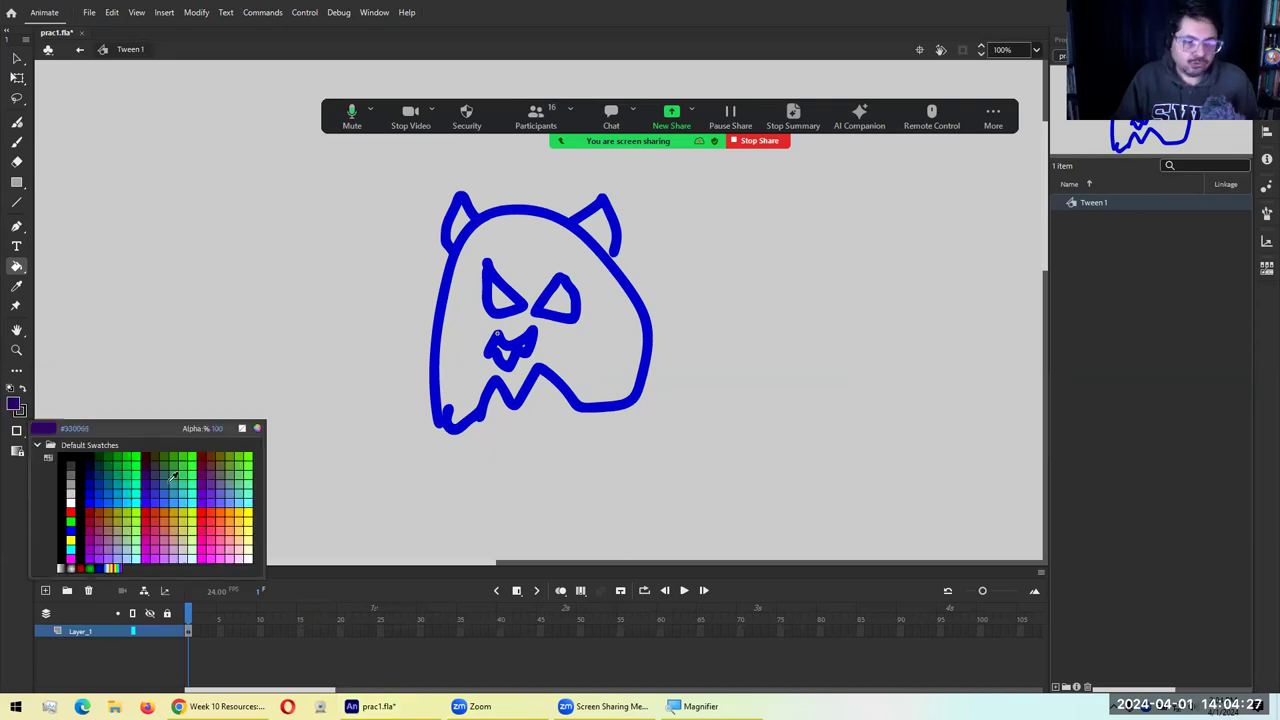
pyautogui.click(218, 507)
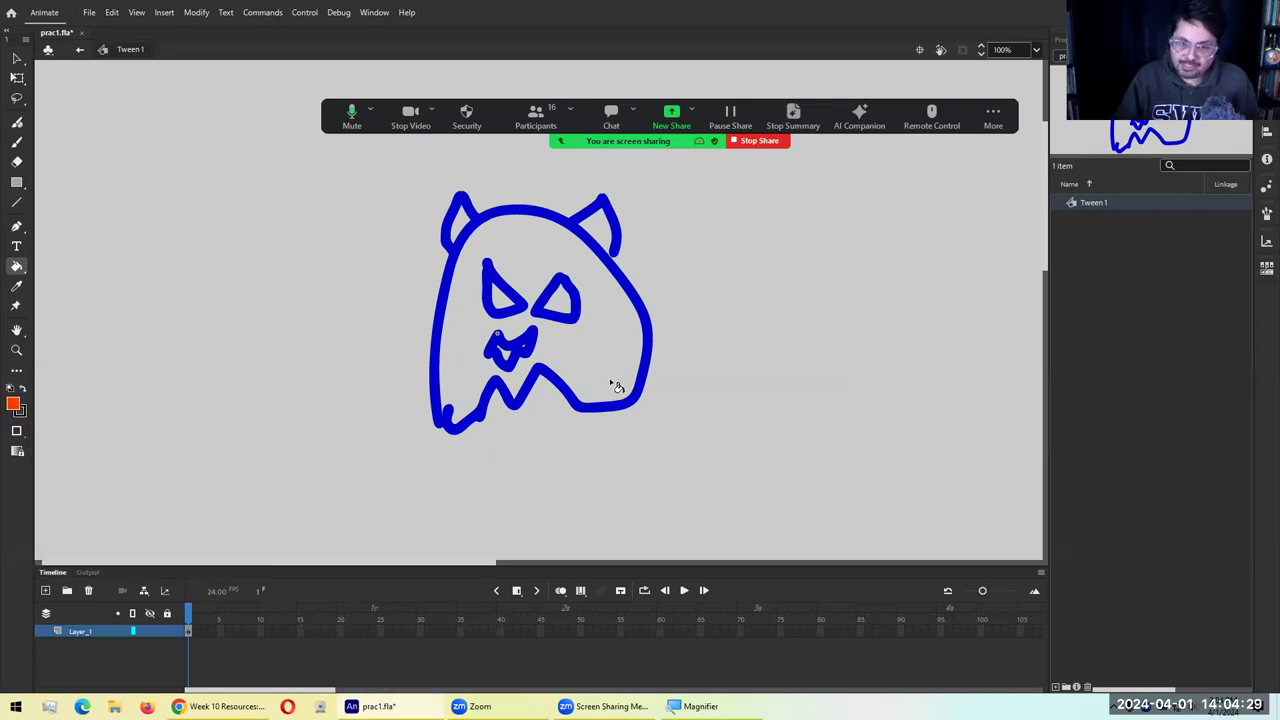
pyautogui.click(622, 362)
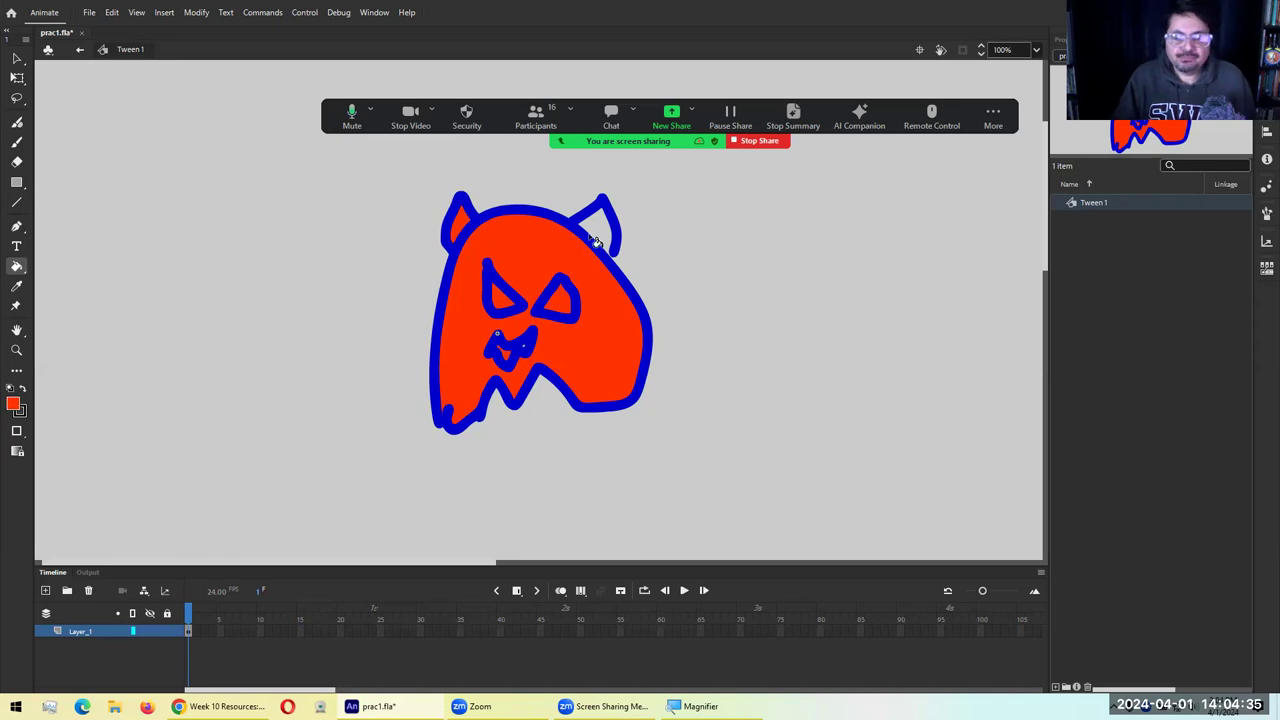
pyautogui.doubleClick(617, 262)
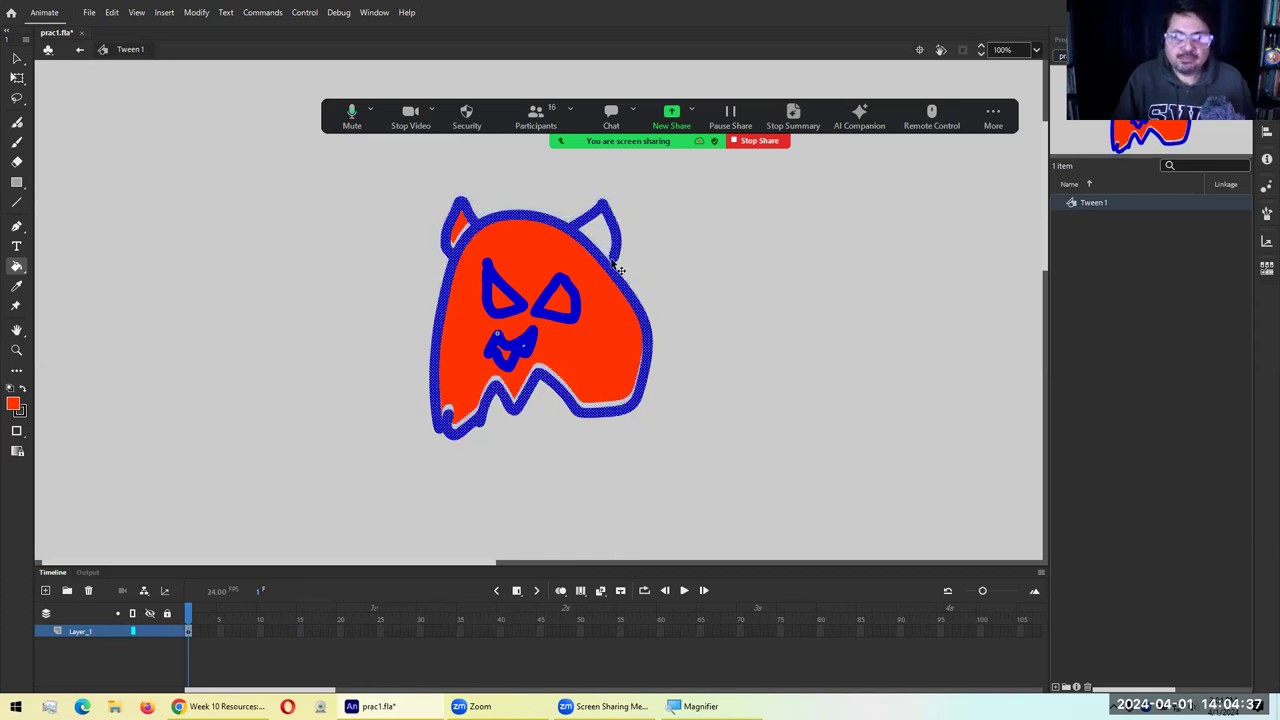
pyautogui.click(709, 278)
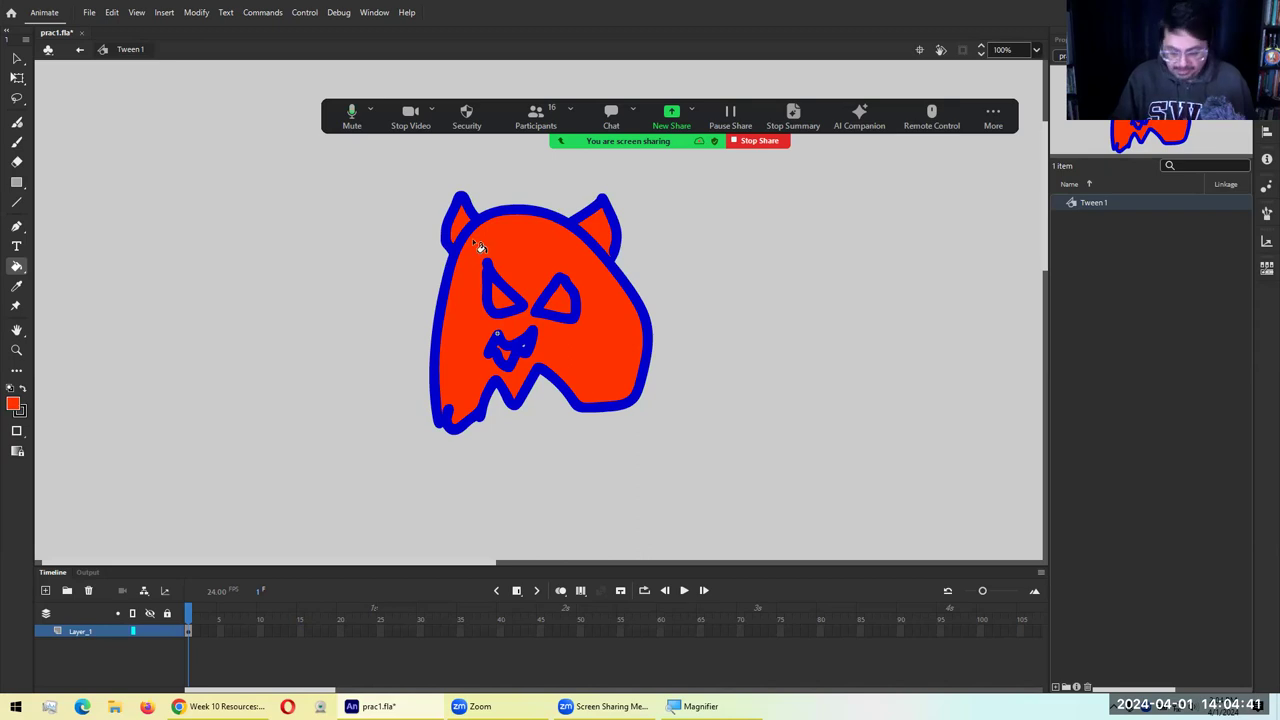
# Test-play the movie with the recoloured character, and return from the symbol to Scene 1
pyautogui.hotkey('ctrl', 'Return')
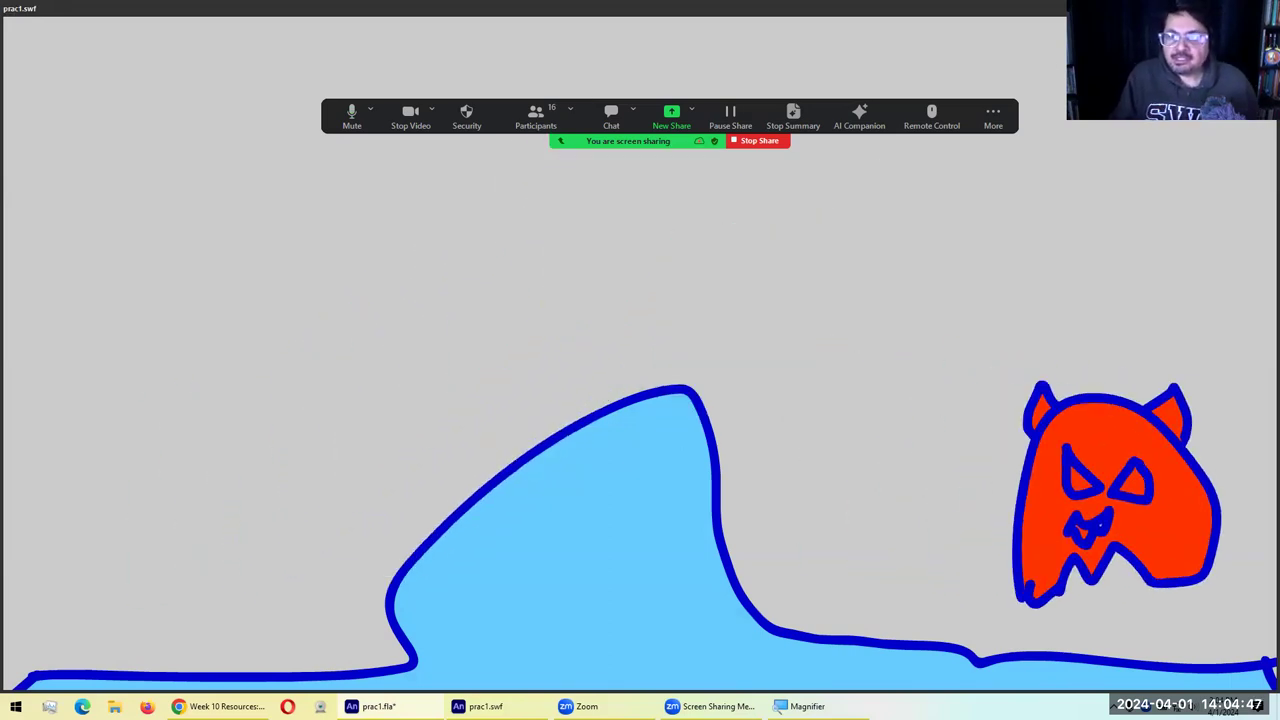
pyautogui.hotkey('ctrl', 'w')
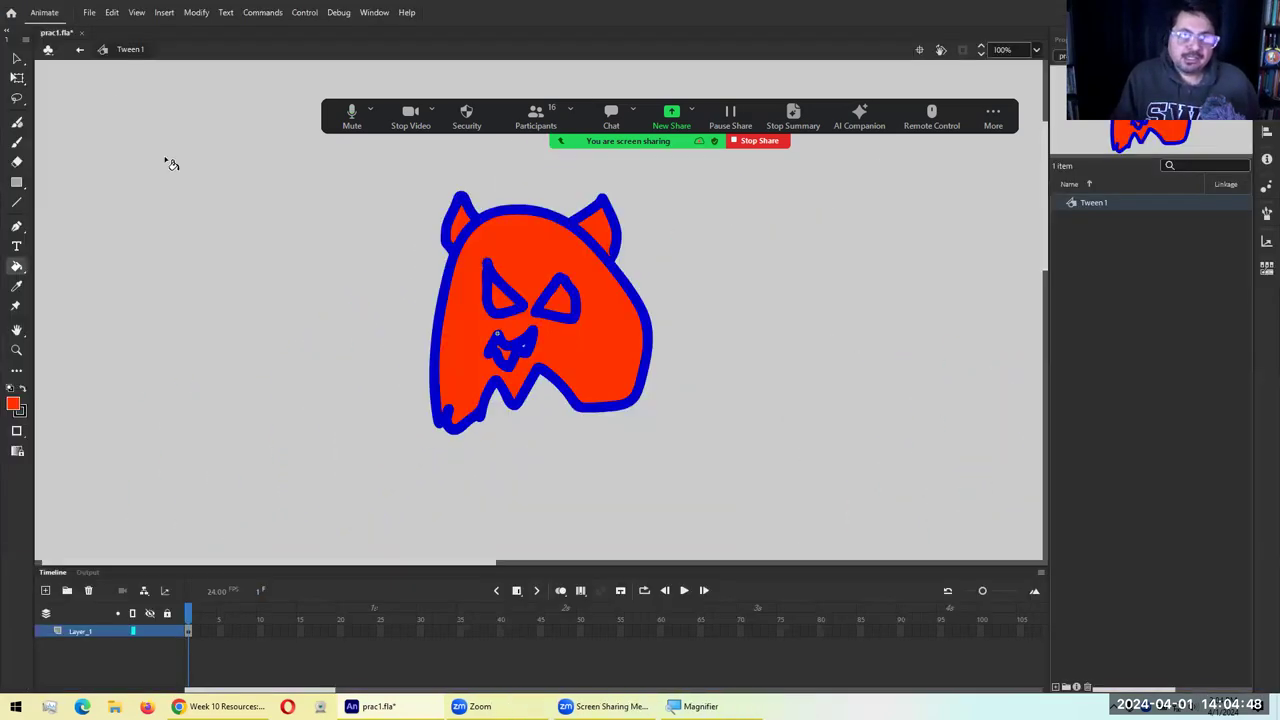
pyautogui.click(80, 51)
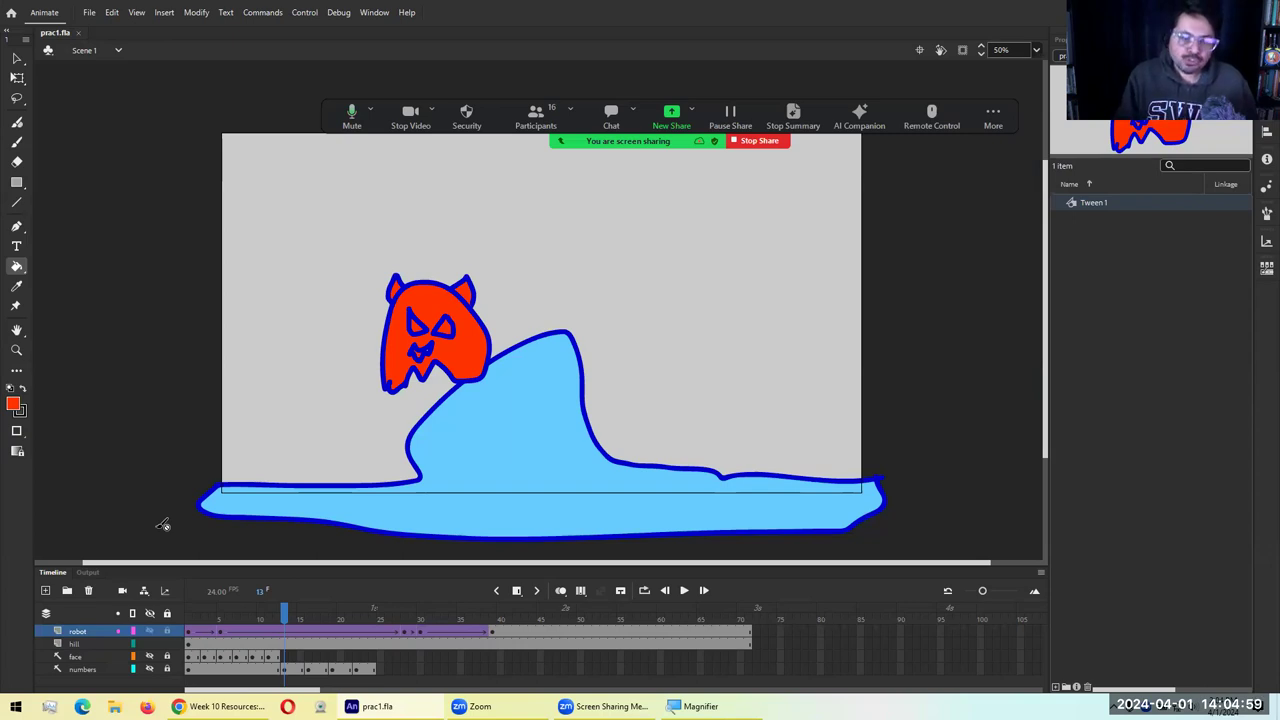
# Hide the hill and robot layers, and test-play the movie with both layers hidden
pyautogui.click(150, 643)
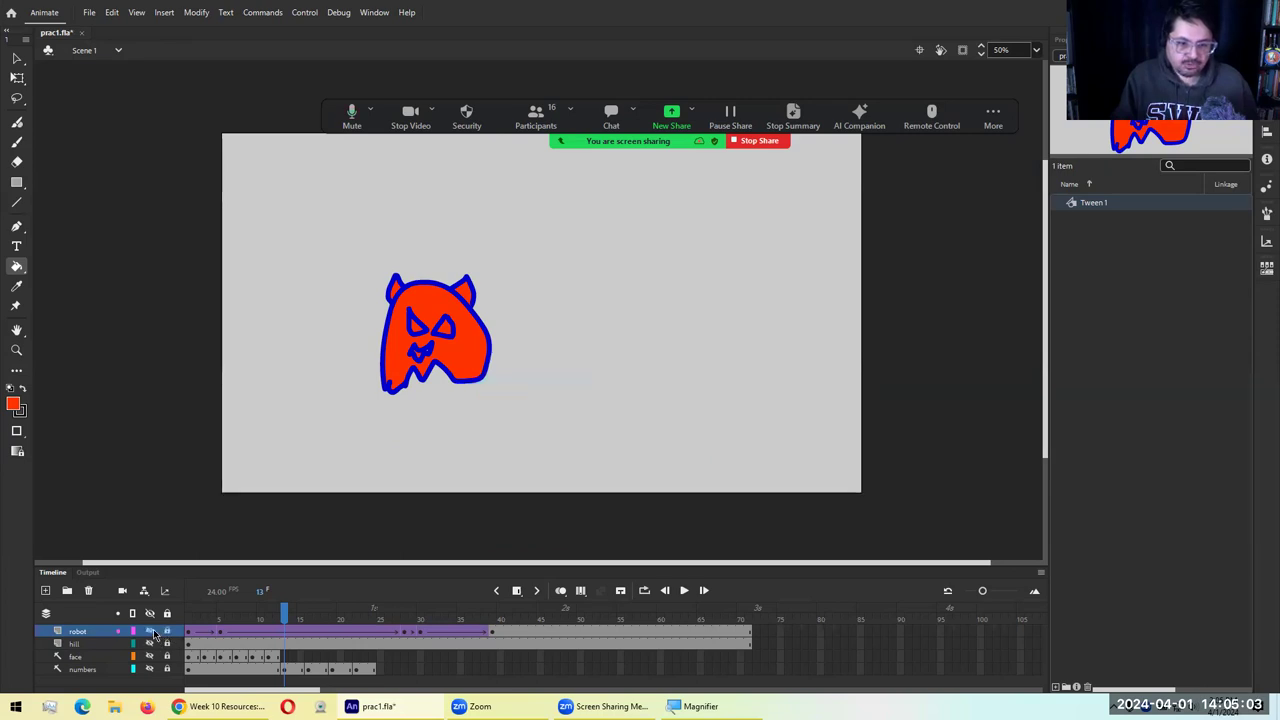
pyautogui.click(150, 631)
pyautogui.click(62, 646)
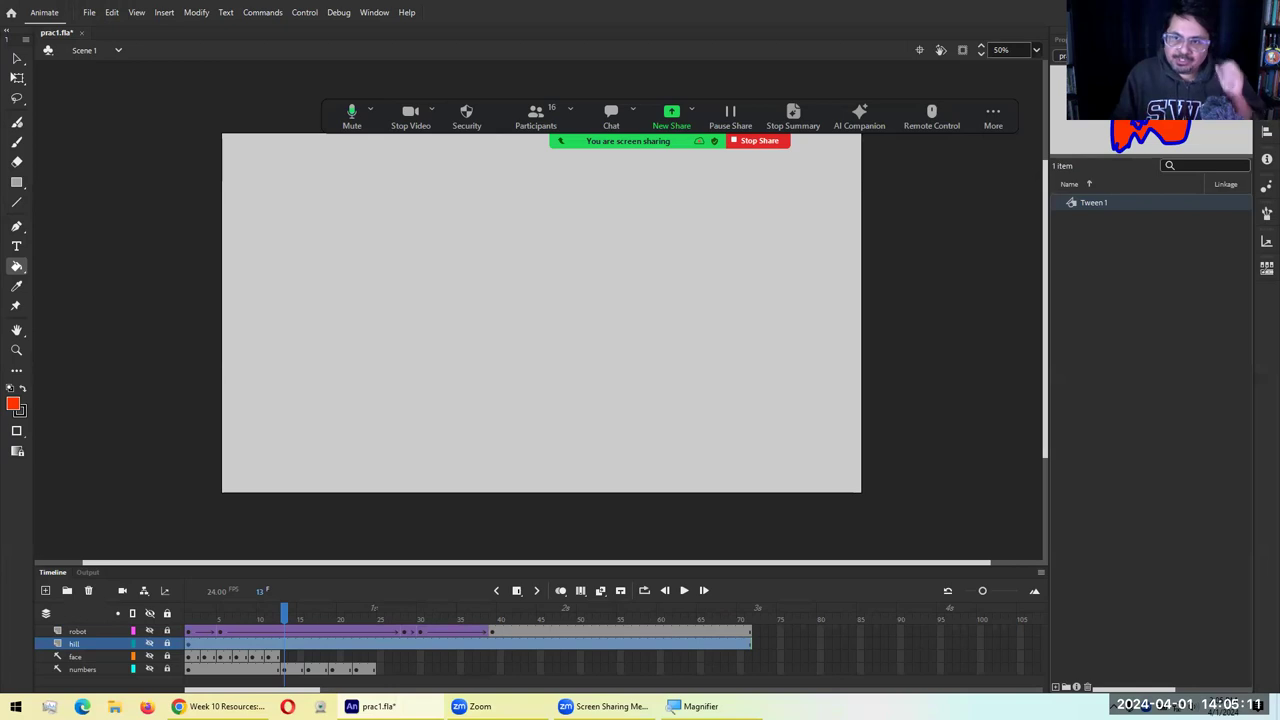
pyautogui.hotkey('ctrl', 'Return')
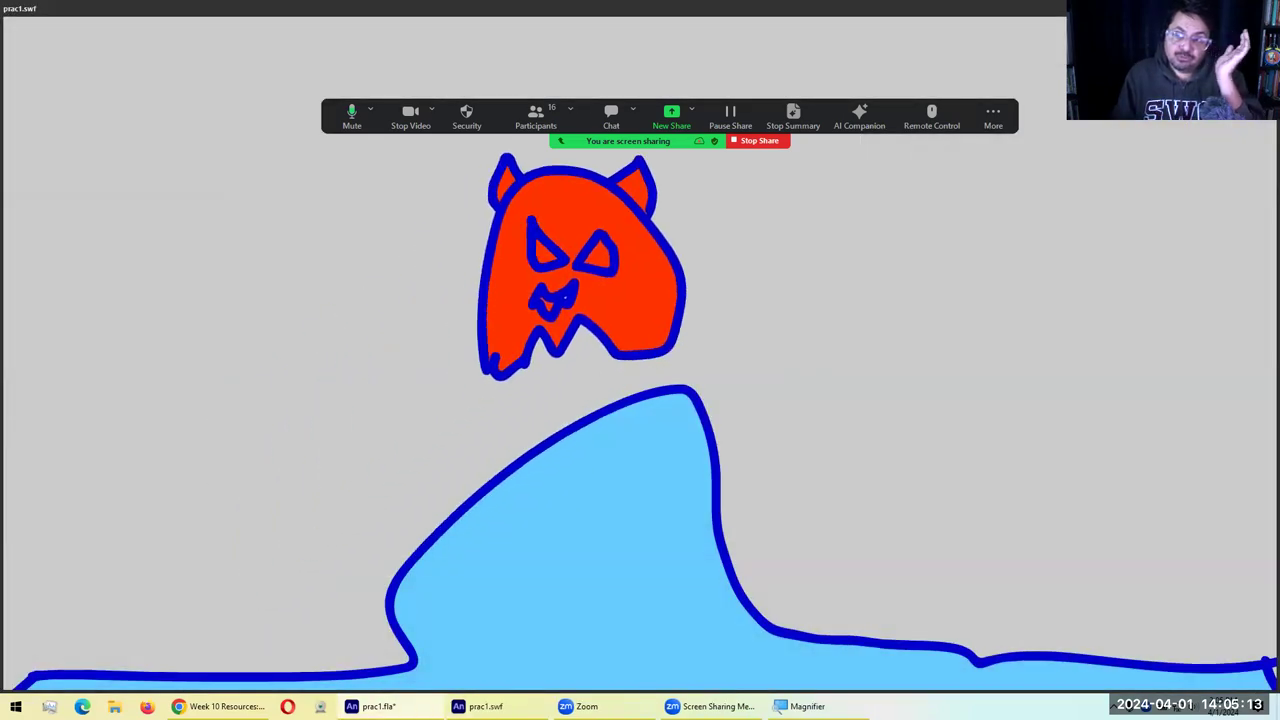
pyautogui.hotkey('ctrl', 'w')
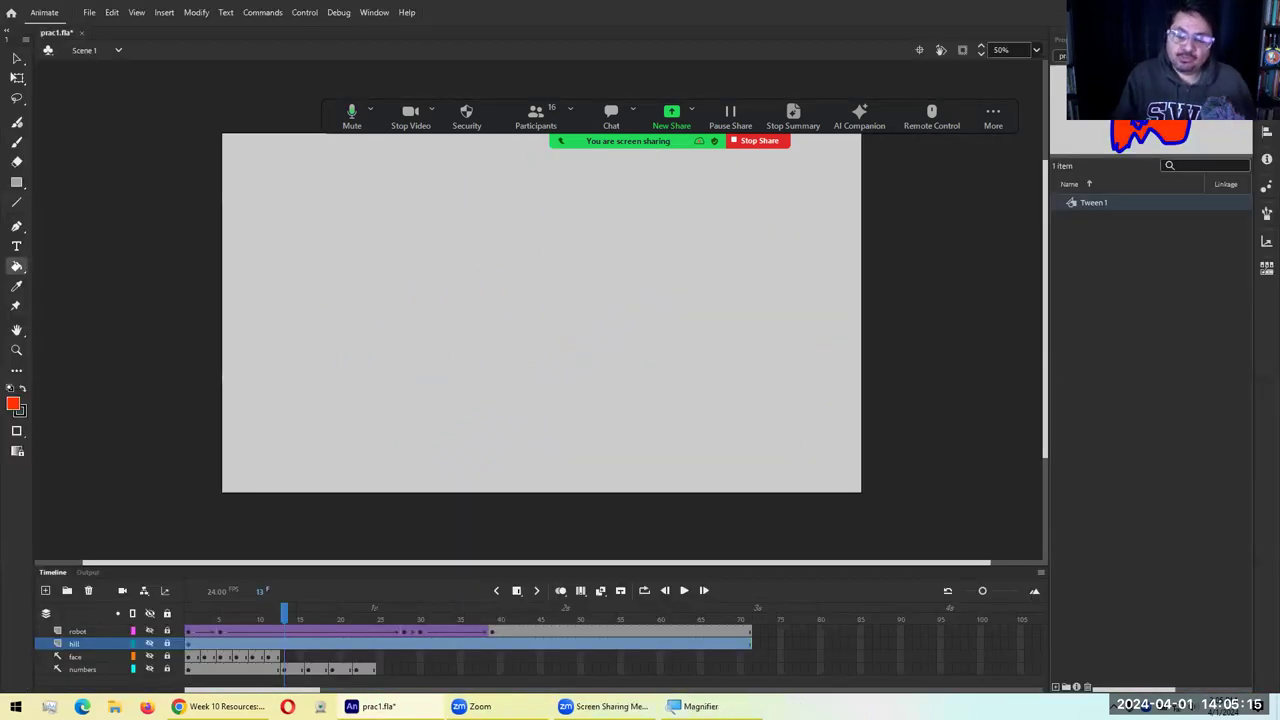
# Turn the hill and robot layers into guide layers, and test-play the movie
pyautogui.rightClick(58, 645)
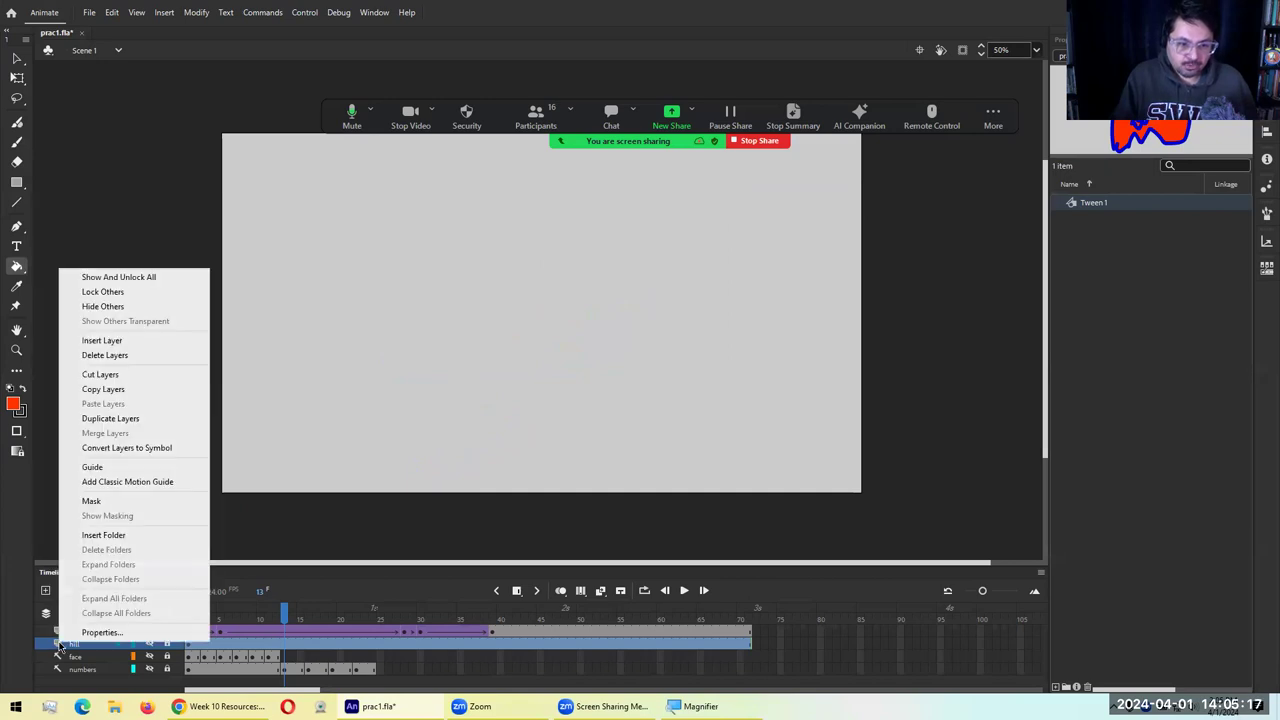
pyautogui.click(113, 466)
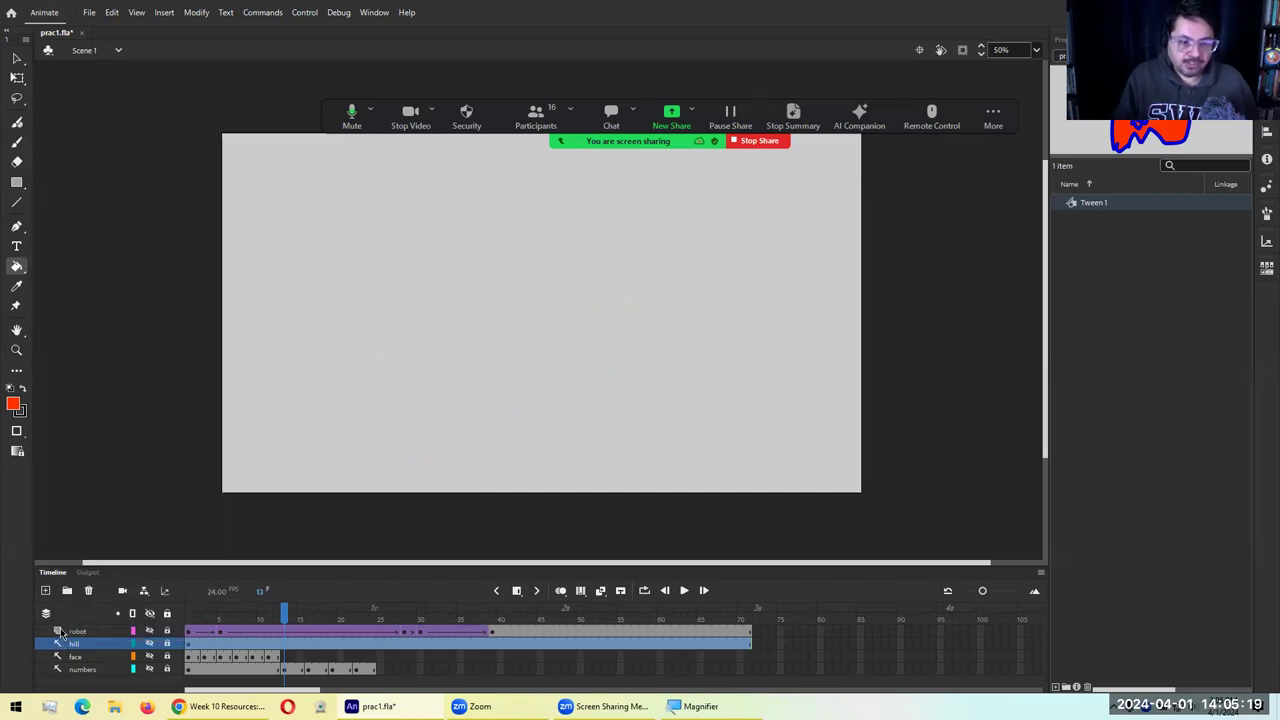
pyautogui.rightClick(60, 632)
pyautogui.click(105, 456)
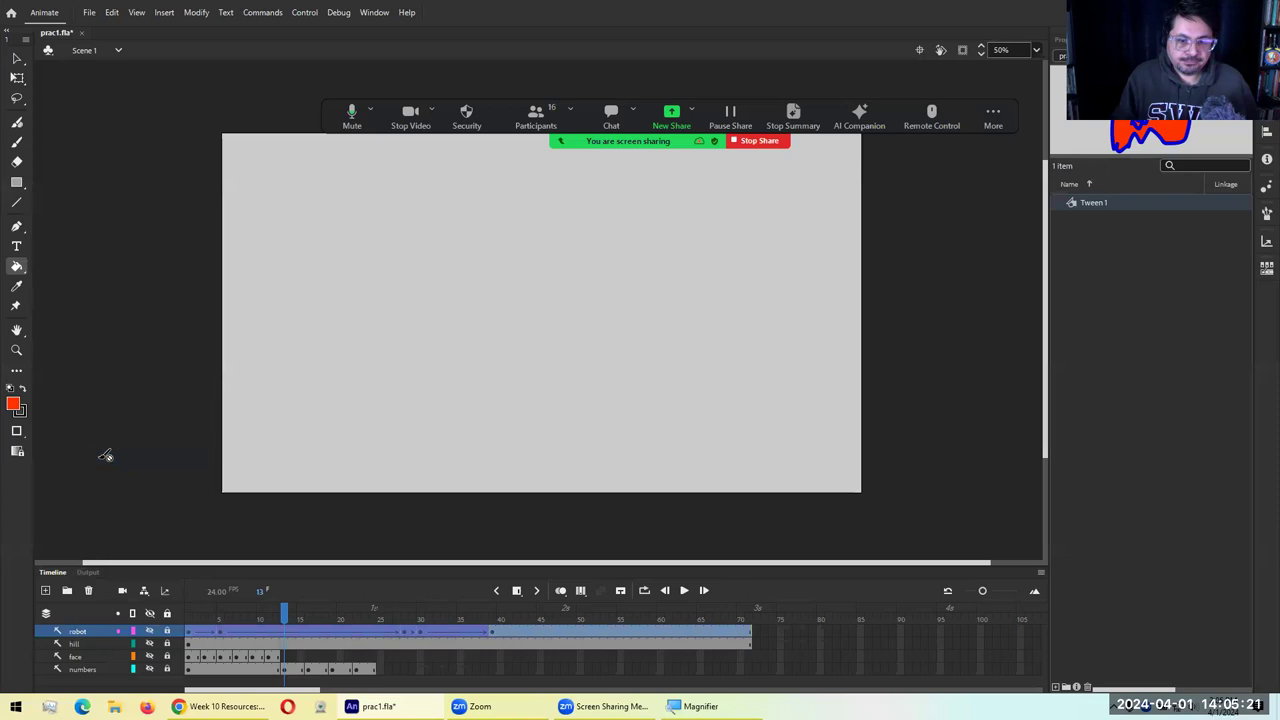
pyautogui.hotkey('ctrl', 'Return')
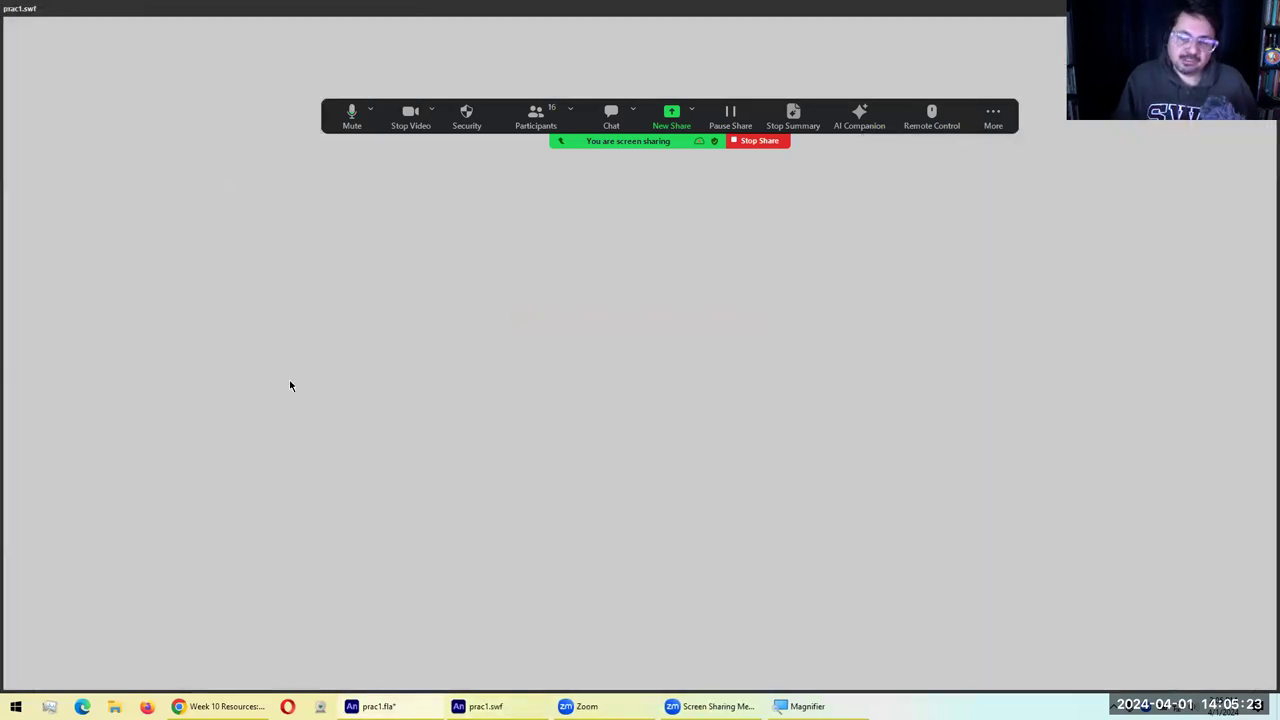
pyautogui.hotkey('ctrl', 'w')
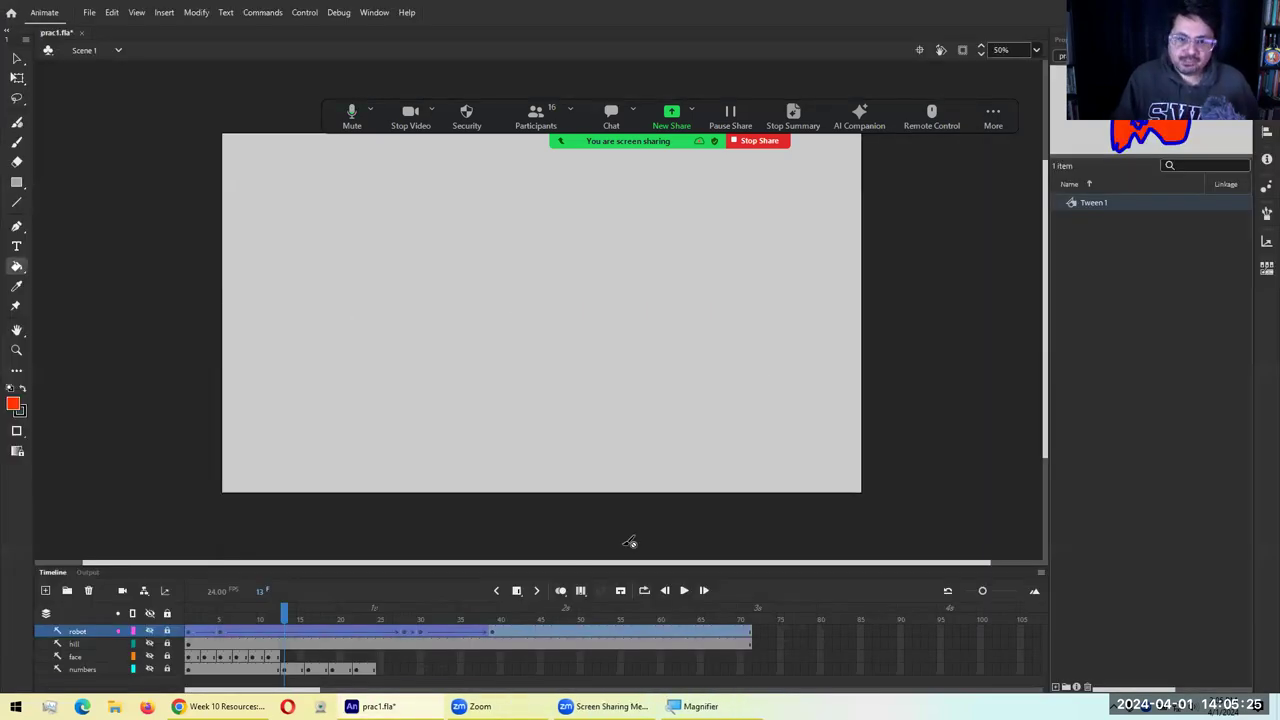
# Add a new layer above the robot layer, and set the fill colour to purple
pyautogui.click(45, 590)
pyautogui.press('d')
pyautogui.press('x')
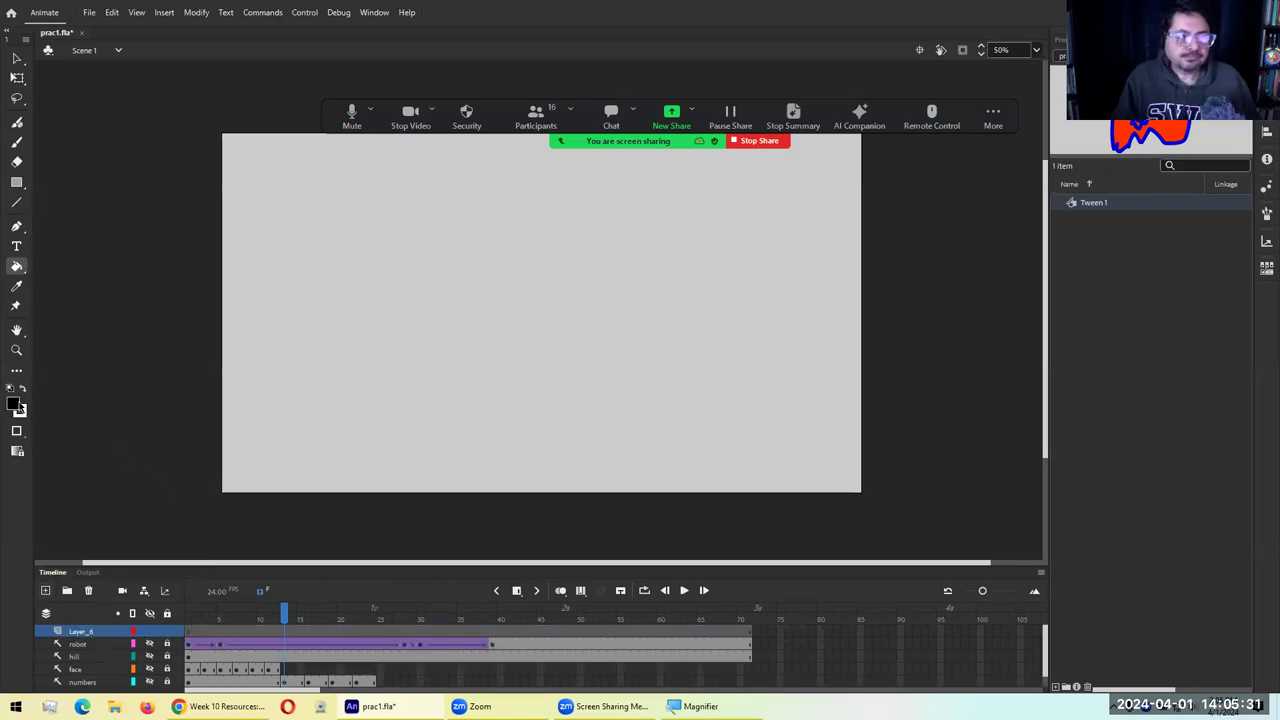
pyautogui.click(14, 405)
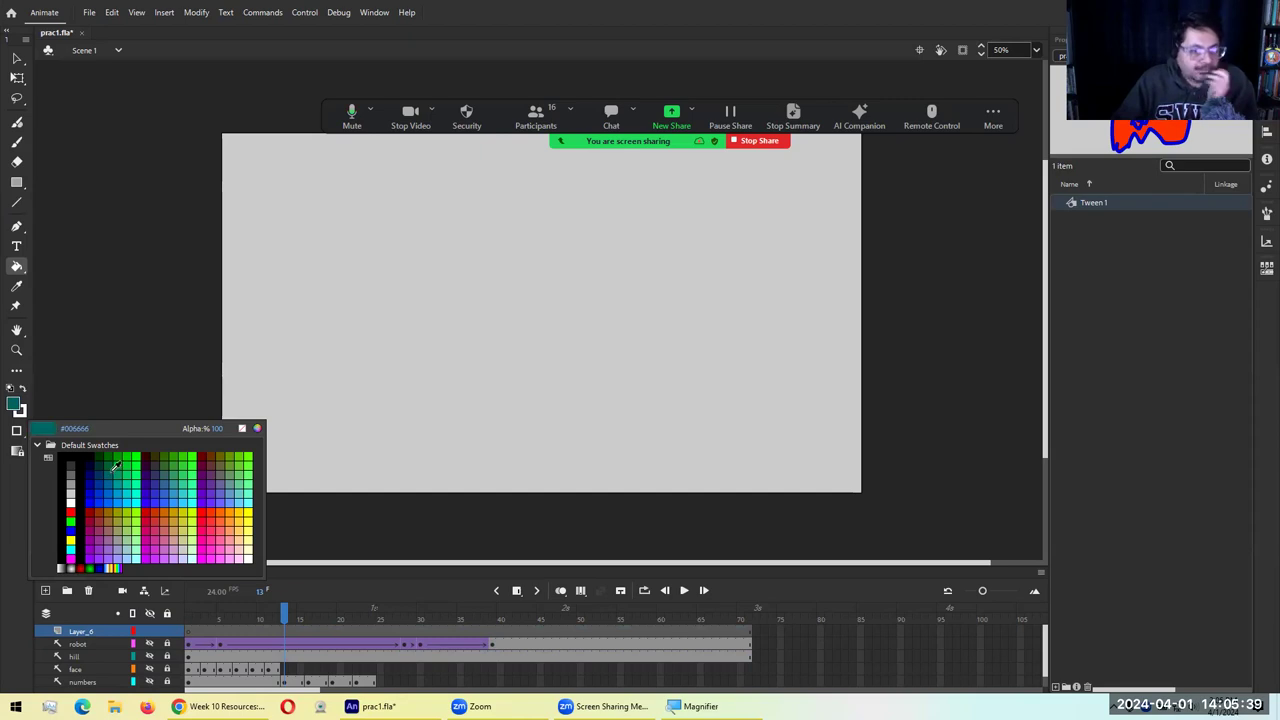
pyautogui.click(213, 481)
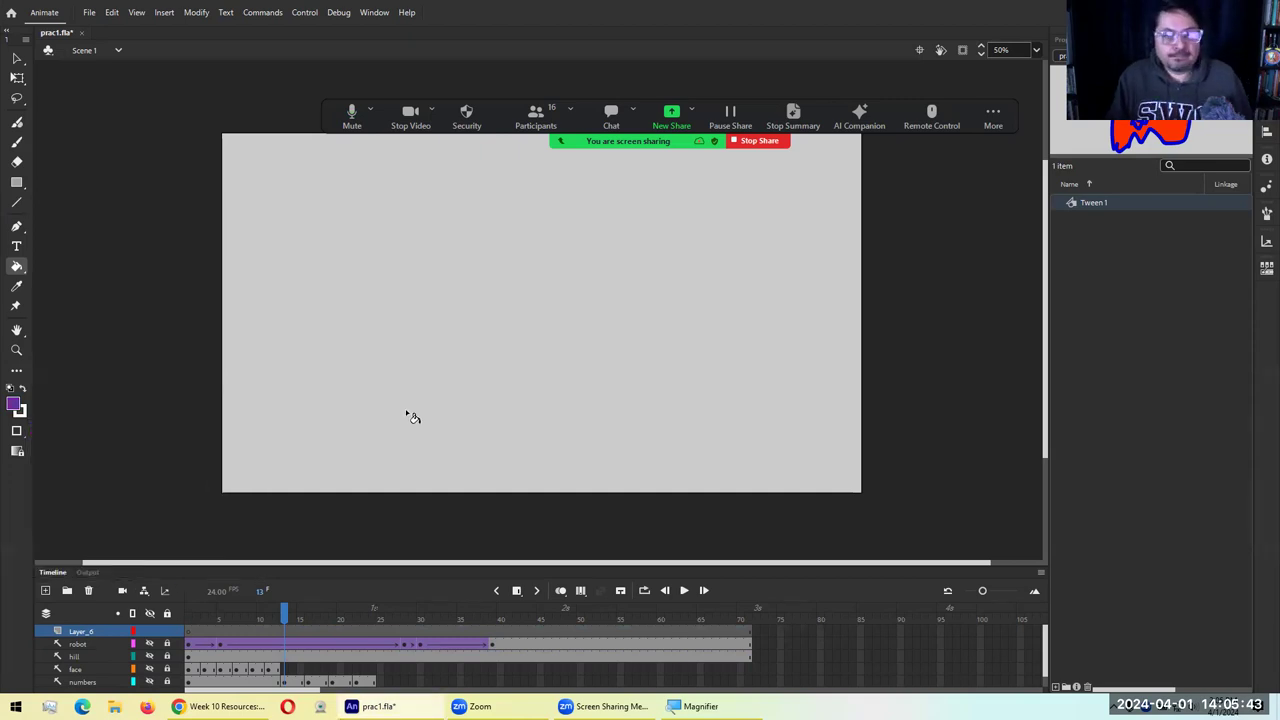
pyautogui.click(1036, 50)
pyautogui.click(1048, 69)
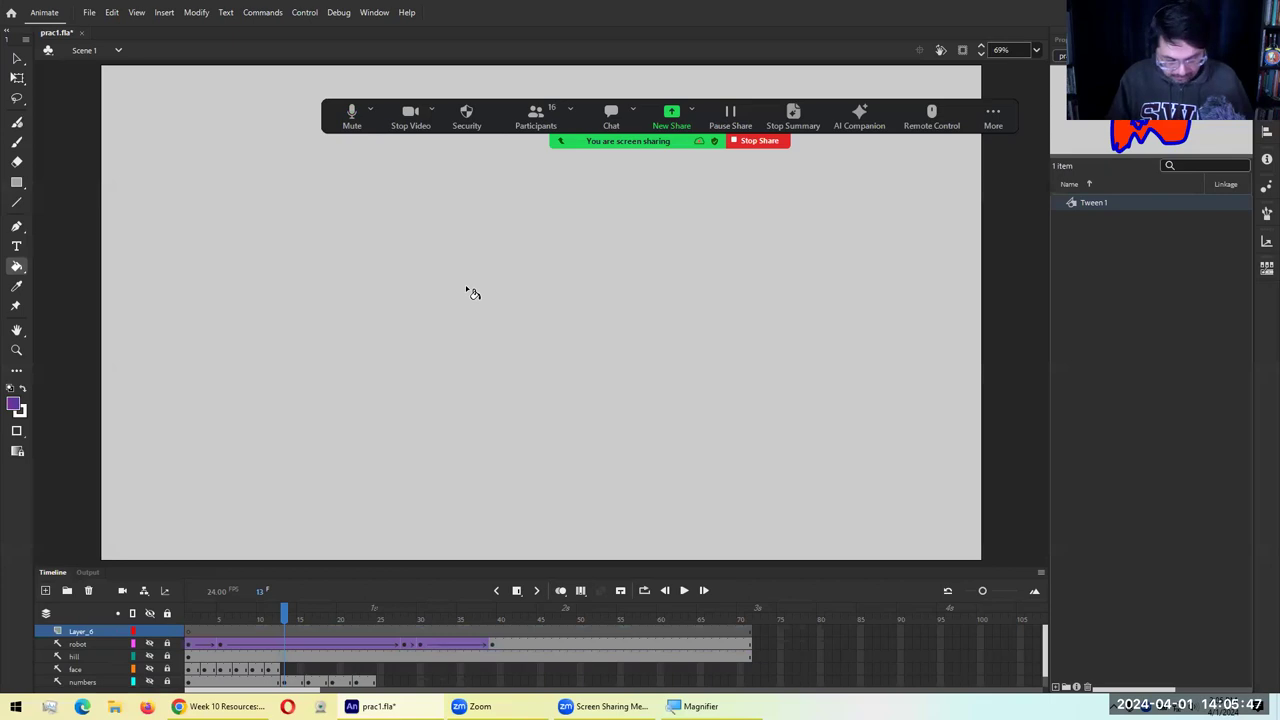
# Paint a purple flying saucer outline with a dome and four small windows using the Brush tool
pyautogui.press('b')
pyautogui.moveTo(332, 290)
pyautogui.mouseDown()
pyautogui.moveTo(663, 291)
pyautogui.moveTo(611, 350)
pyautogui.moveTo(311, 330)
pyautogui.moveTo(317, 295)
pyautogui.moveTo(396, 283)
pyautogui.moveTo(485, 221)
pyautogui.moveTo(548, 244)
pyautogui.moveTo(555, 285)
pyautogui.moveTo(342, 312)
pyautogui.mouseUp()
pyautogui.moveTo(450, 316); pyautogui.dragTo(456, 316)
pyautogui.moveTo(512, 318); pyautogui.dragTo(540, 320)
pyautogui.moveTo(595, 322)
pyautogui.mouseDown()
pyautogui.moveTo(607, 322)
pyautogui.moveTo(582, 321)
pyautogui.mouseUp()
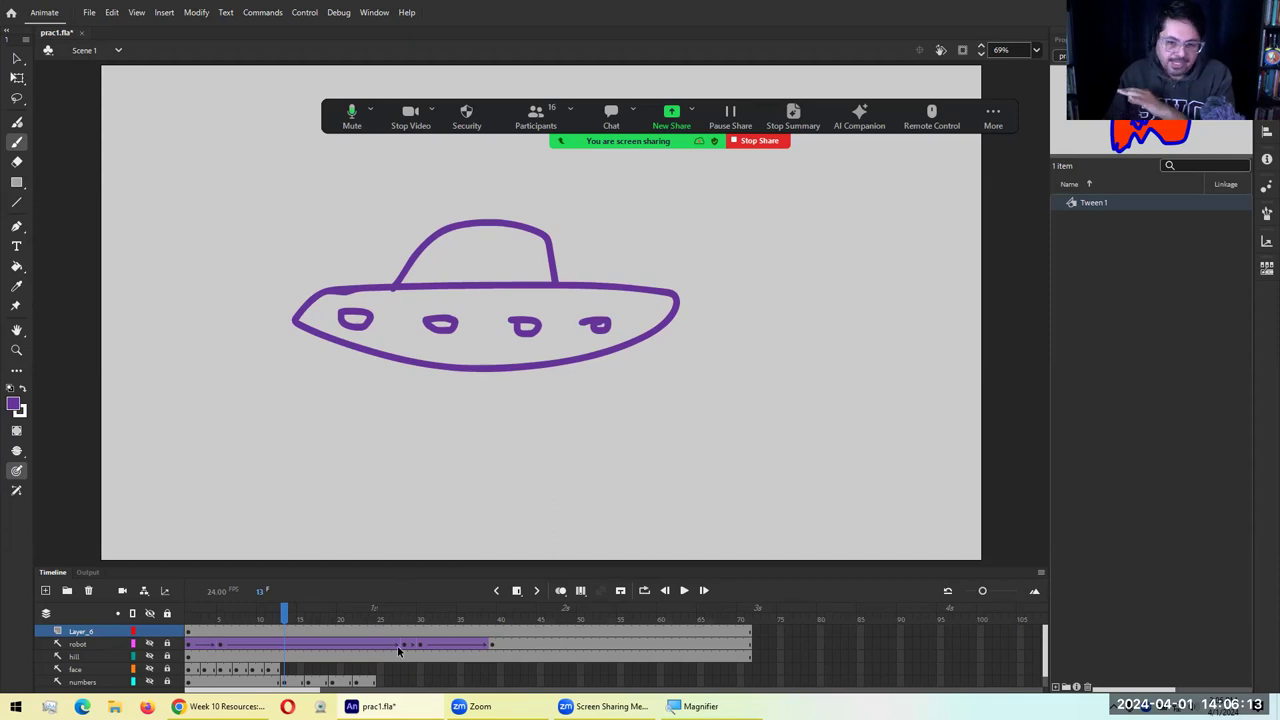
# Select frame 71 of the saucer's layer, rename the layer to ufo, and switch to the Selection tool
pyautogui.click(748, 631)
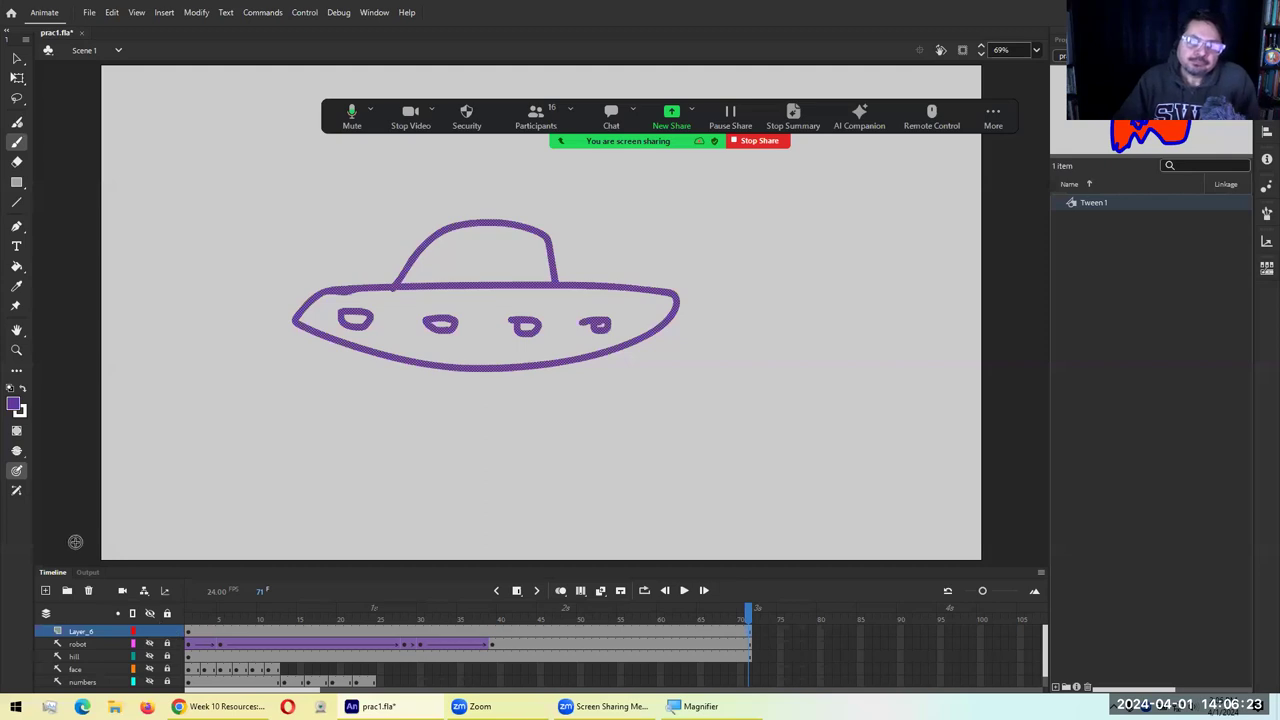
pyautogui.click(77, 633)
pyautogui.write('ufo')
pyautogui.press('Return')
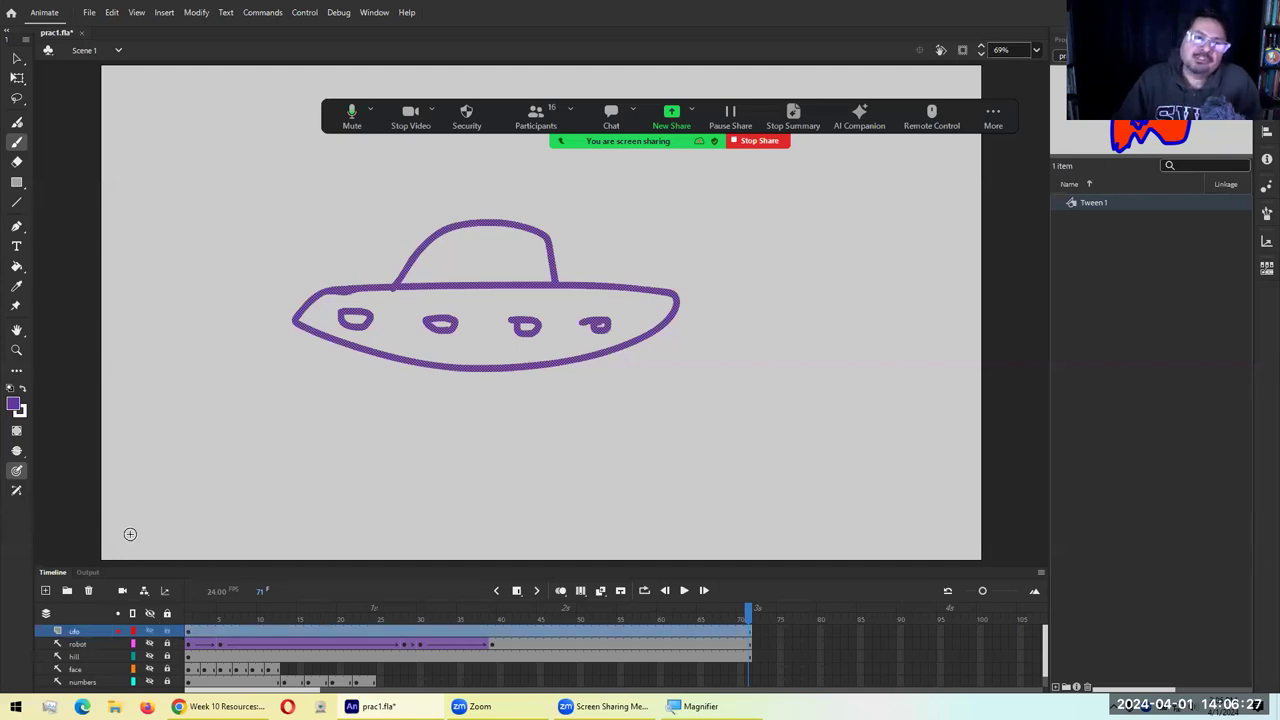
pyautogui.click(16, 59)
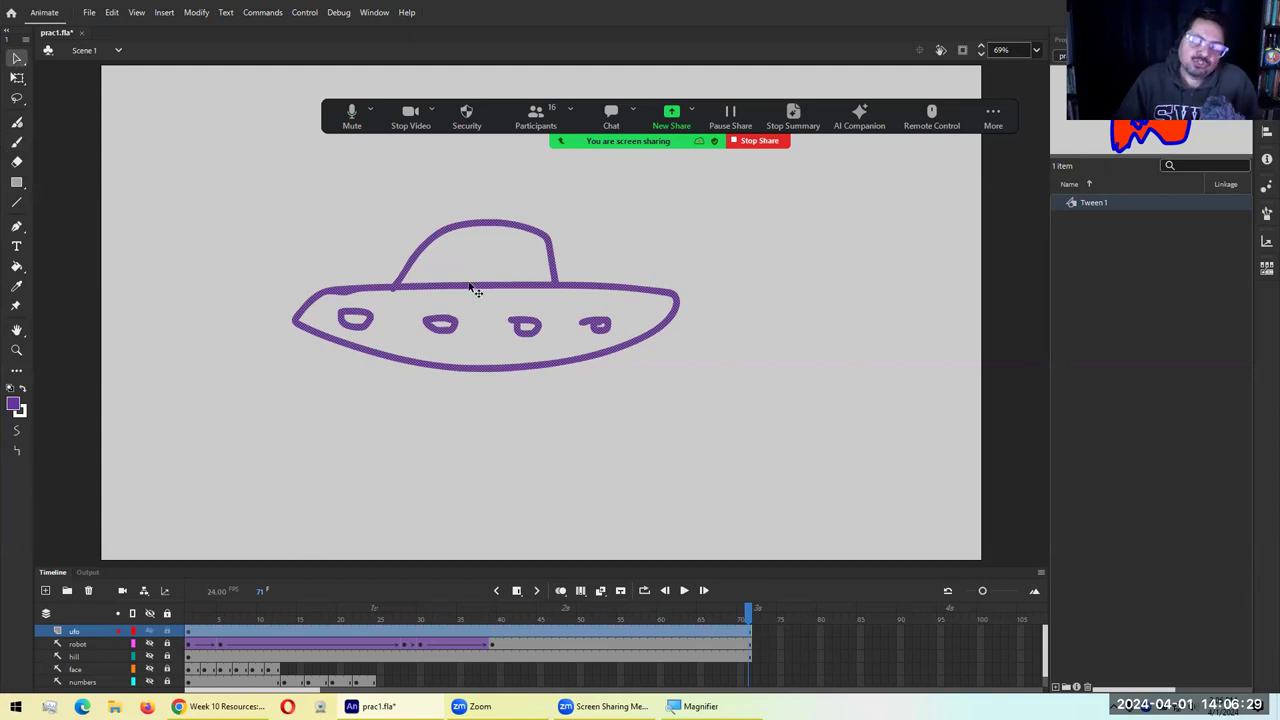
pyautogui.rightClick(543, 237)
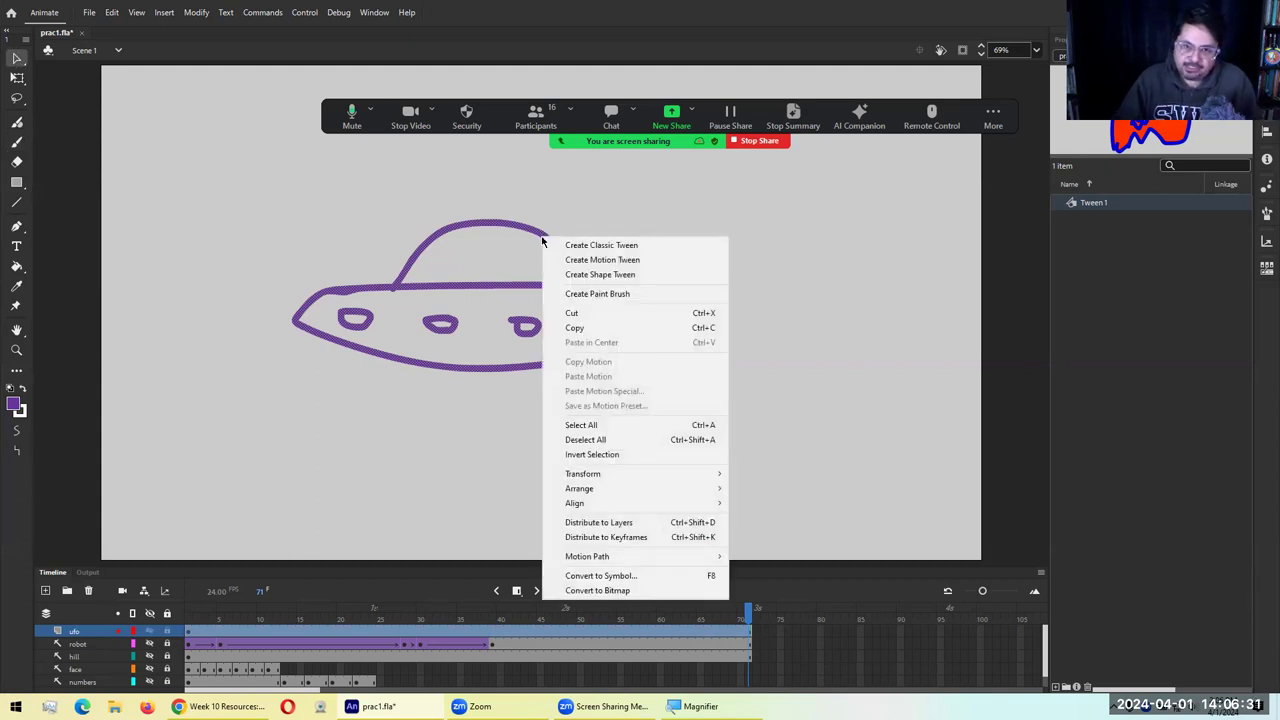
pyautogui.click(641, 261)
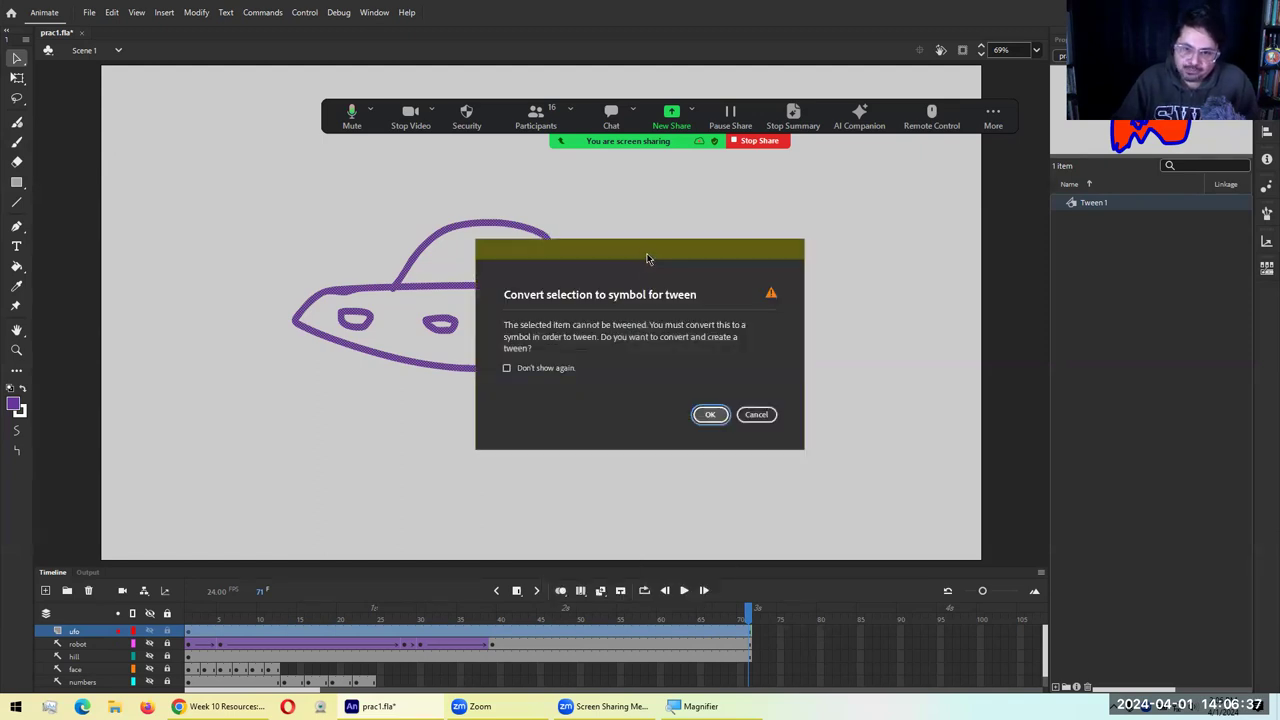
pyautogui.moveTo(646, 259); pyautogui.dragTo(811, 357)
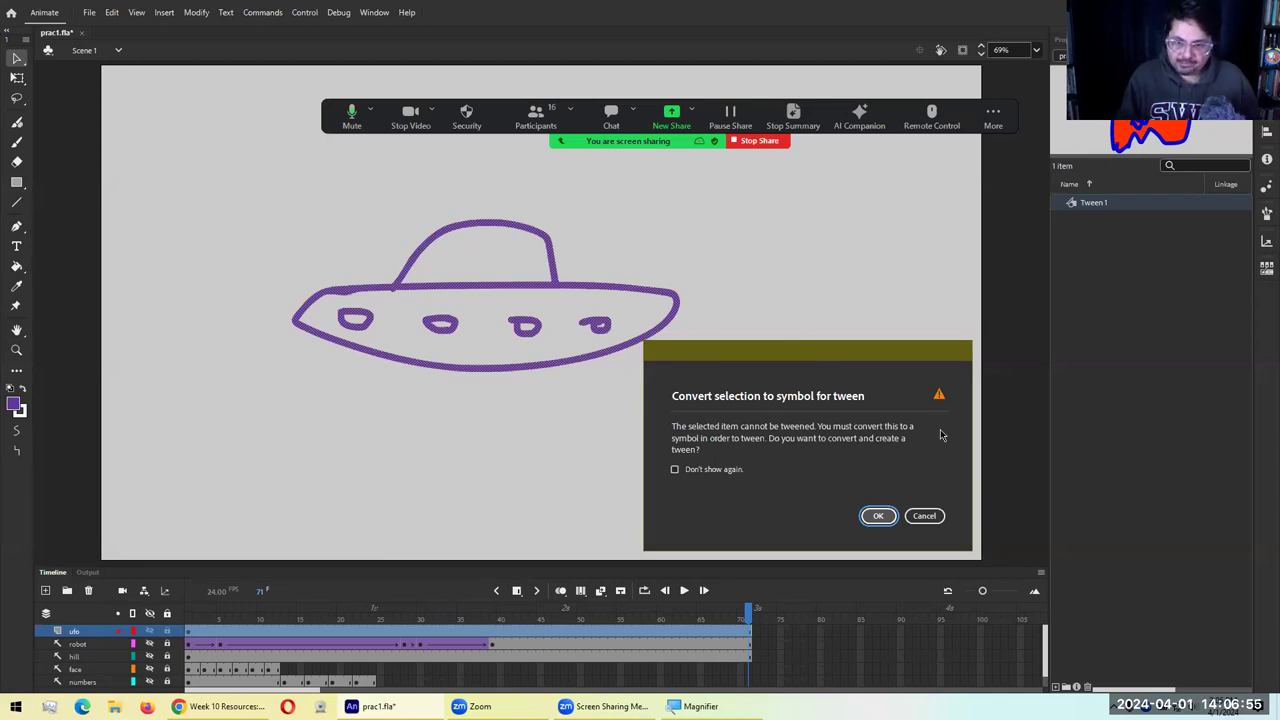
pyautogui.click(930, 516)
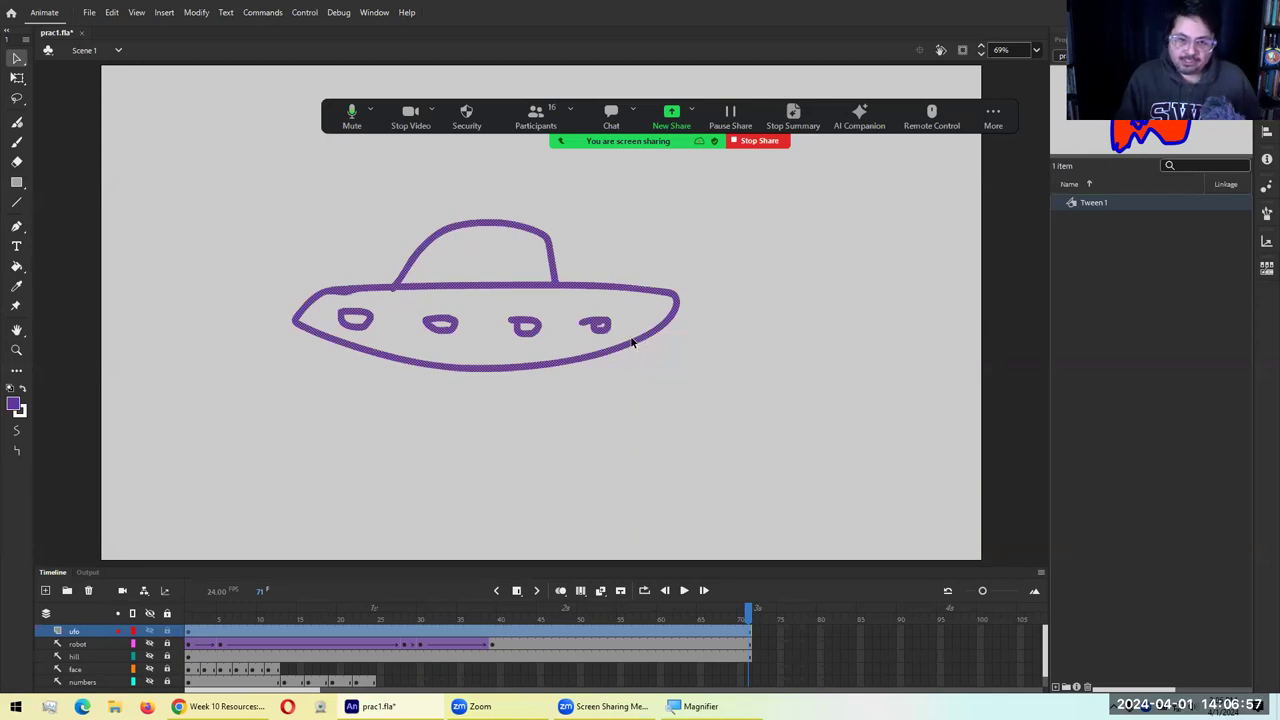
pyautogui.rightClick(575, 290)
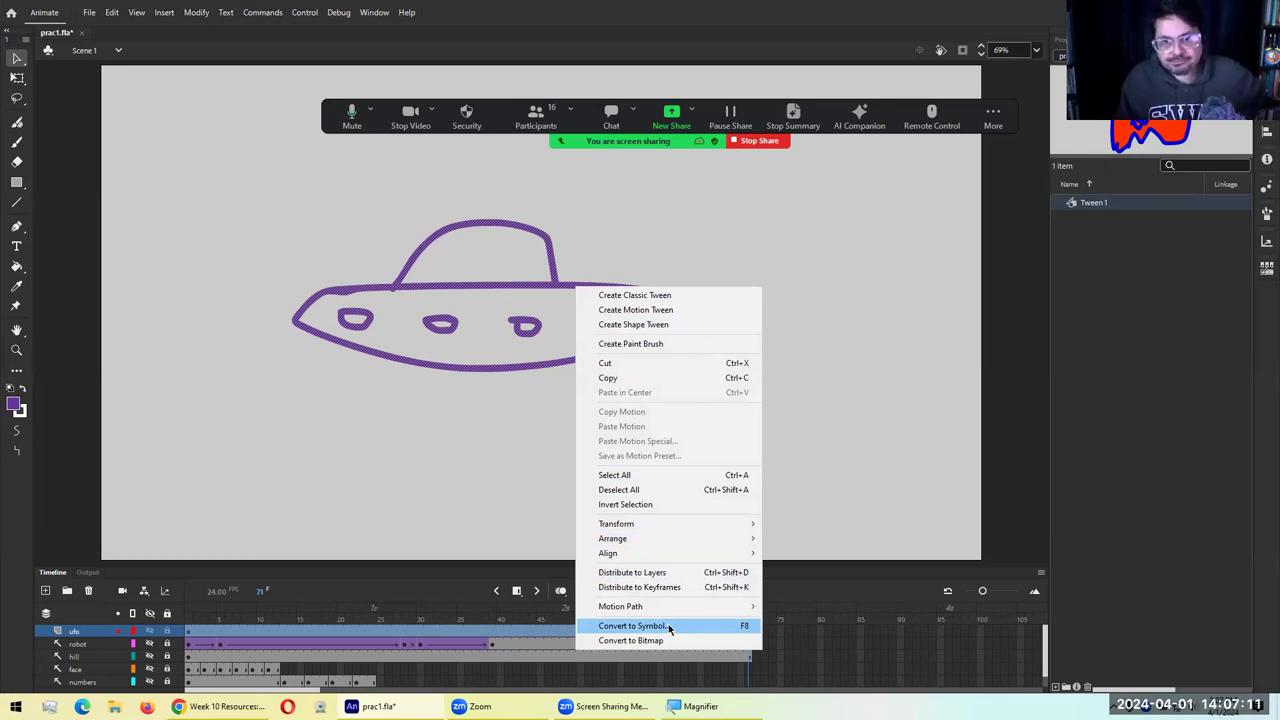
pyautogui.click(650, 250)
pyautogui.moveTo(183, 154); pyautogui.dragTo(787, 444)
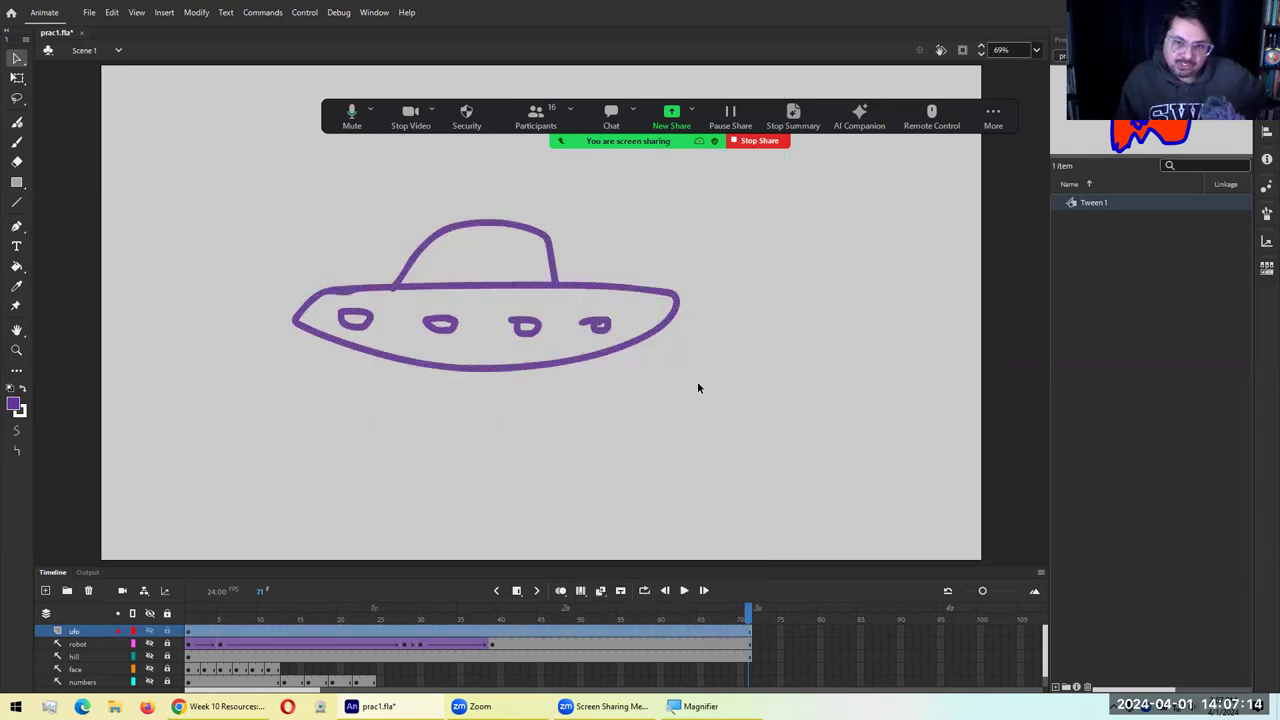
# Create a motion tween on the flying saucer, accepting its conversion to a symbol
pyautogui.rightClick(556, 287)
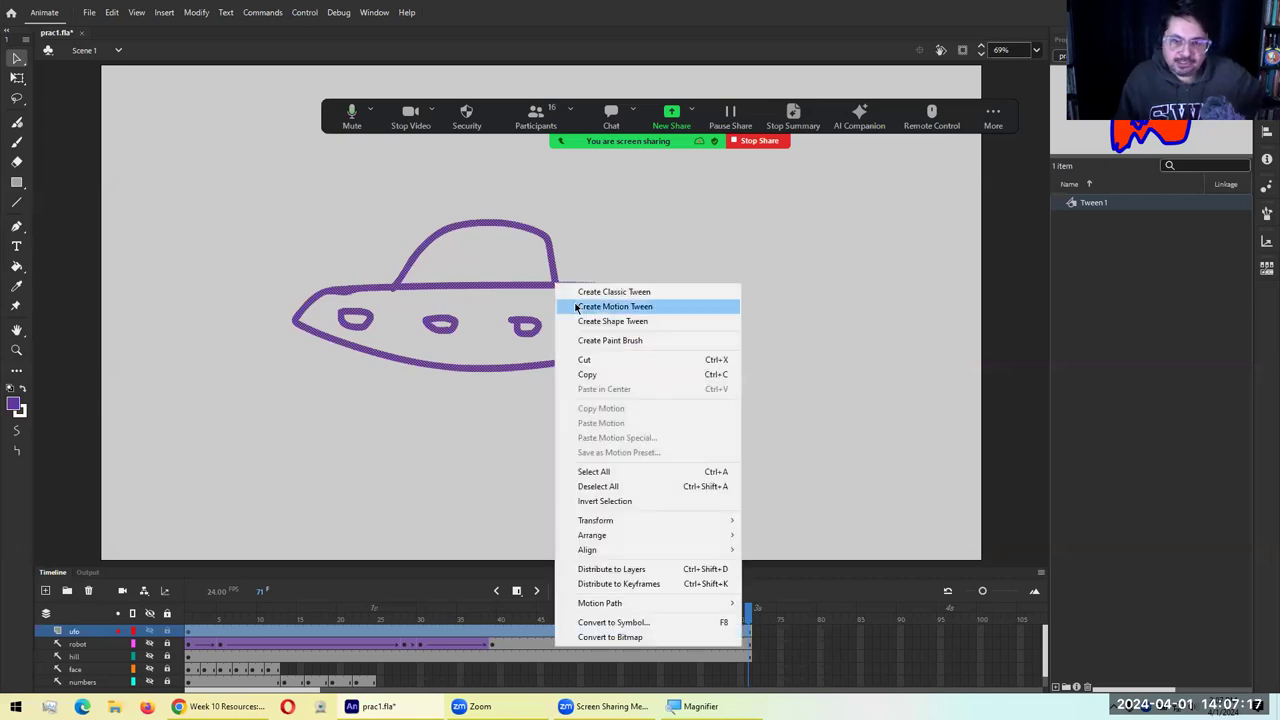
pyautogui.click(577, 307)
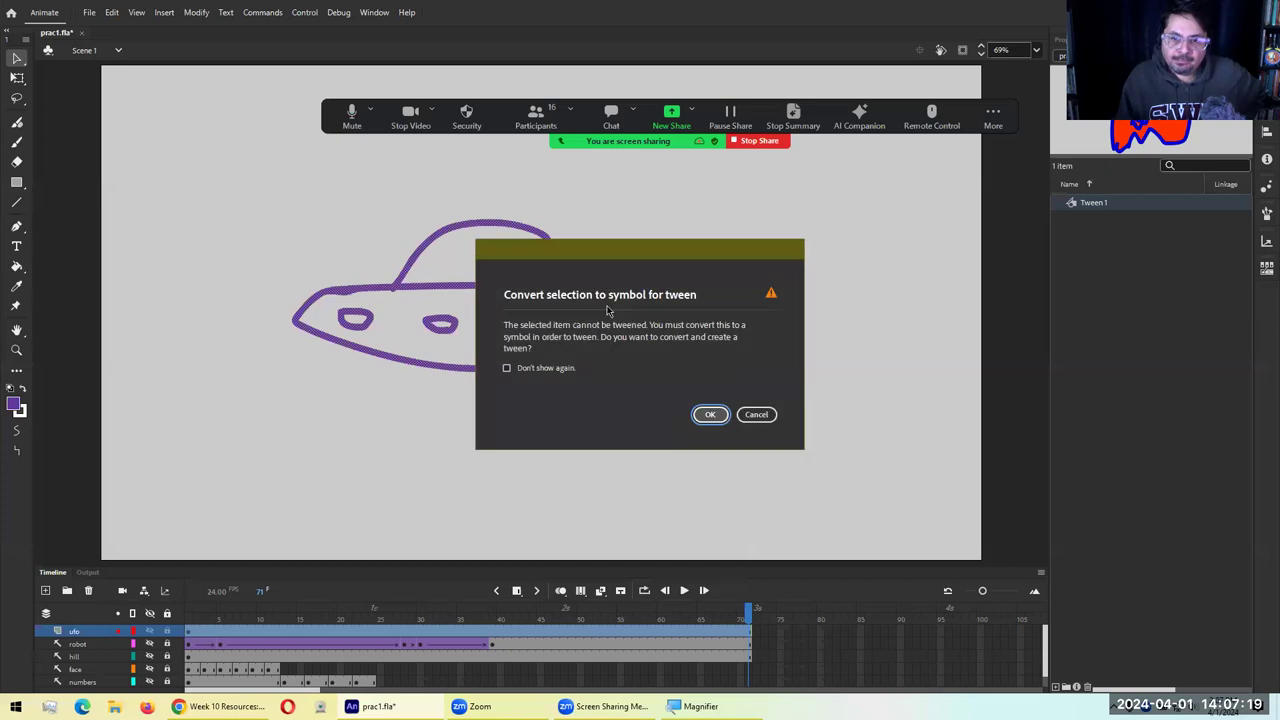
pyautogui.click(711, 416)
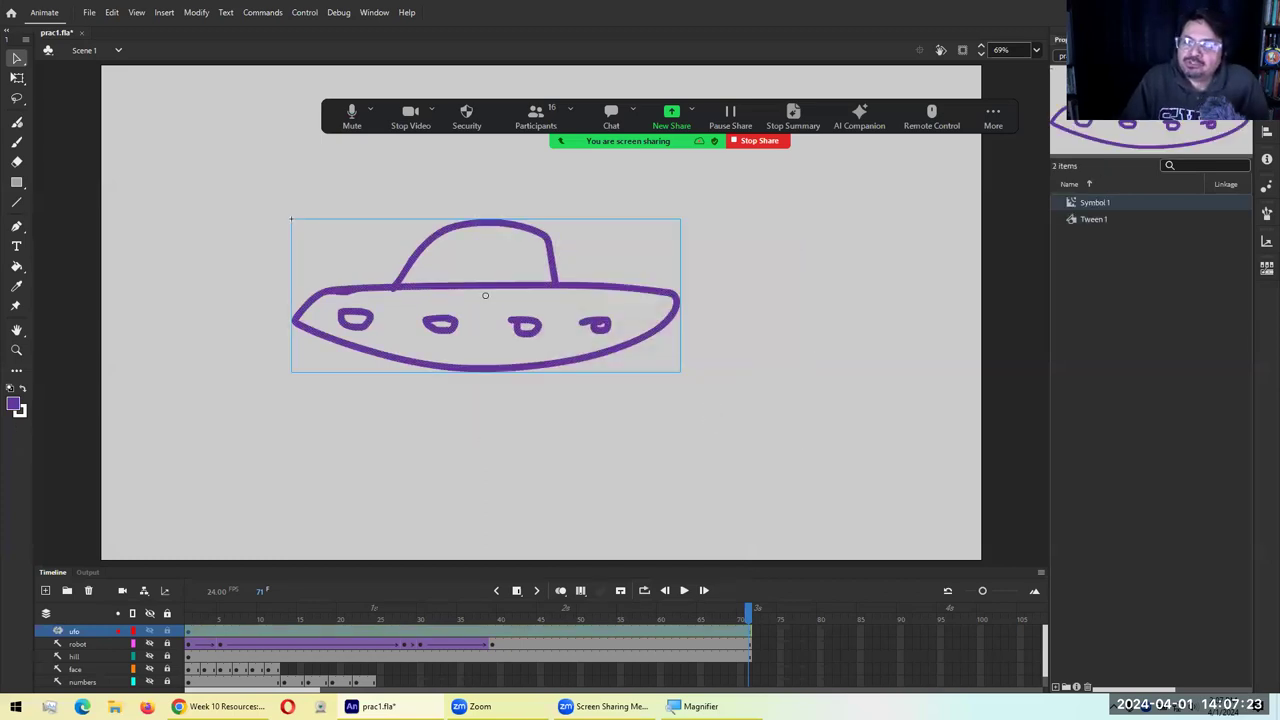
pyautogui.click(1090, 222)
pyautogui.click(1094, 206)
pyautogui.click(1092, 220)
pyautogui.click(1095, 206)
pyautogui.click(1095, 221)
pyautogui.click(1095, 205)
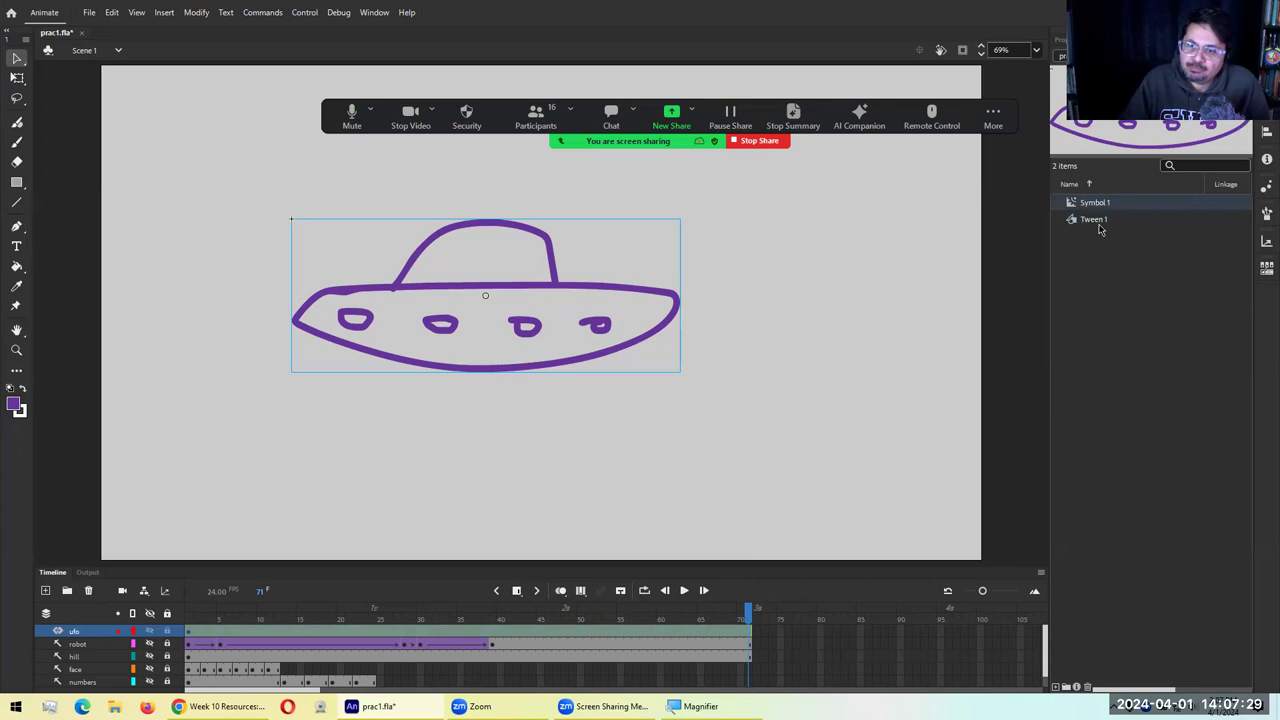
pyautogui.click(1099, 226)
pyautogui.click(1100, 206)
pyautogui.click(1099, 224)
pyautogui.click(1100, 206)
pyautogui.click(1099, 222)
pyautogui.click(1099, 207)
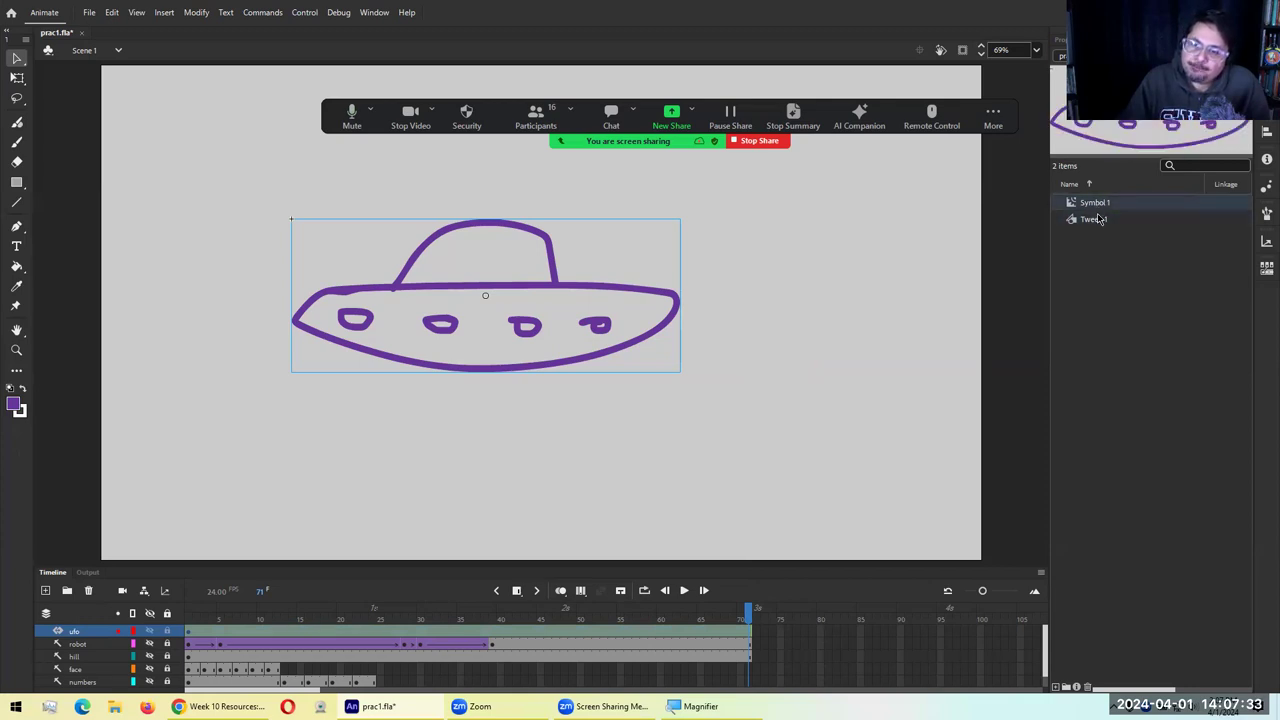
pyautogui.click(1095, 221)
pyautogui.click(1090, 205)
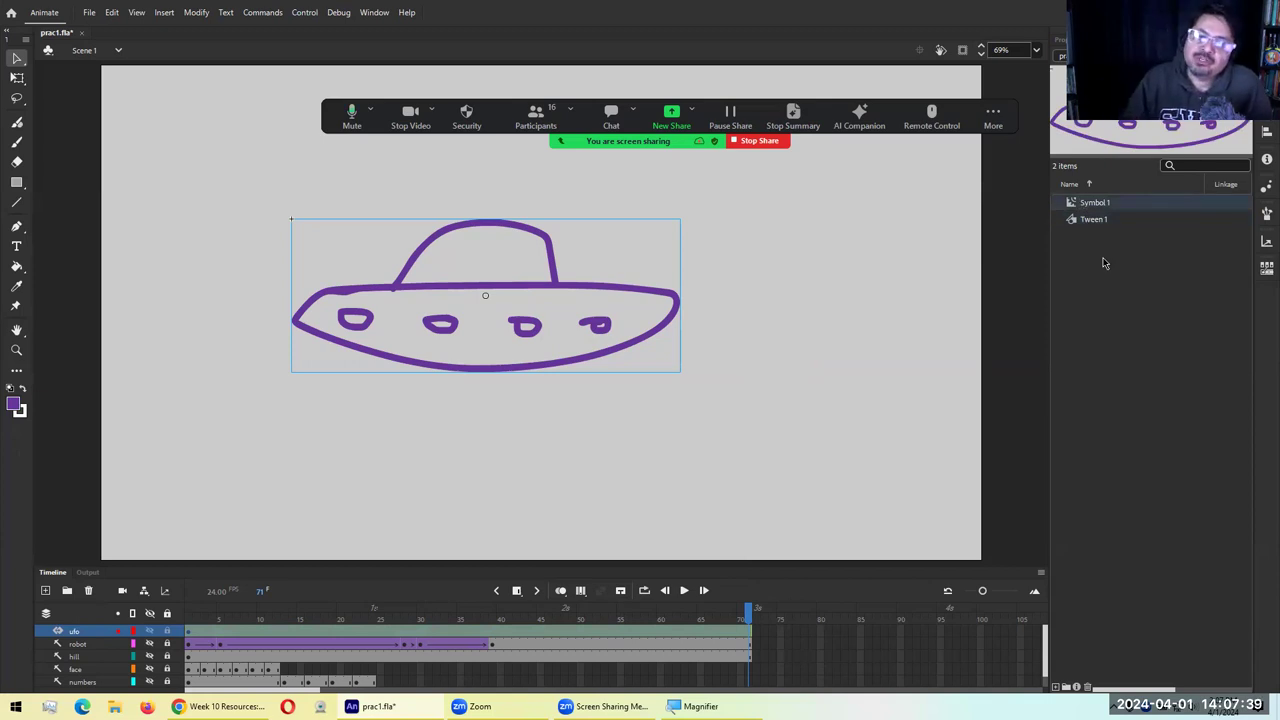
pyautogui.moveTo(1081, 207); pyautogui.dragTo(737, 410)
pyautogui.moveTo(531, 440); pyautogui.dragTo(532, 441)
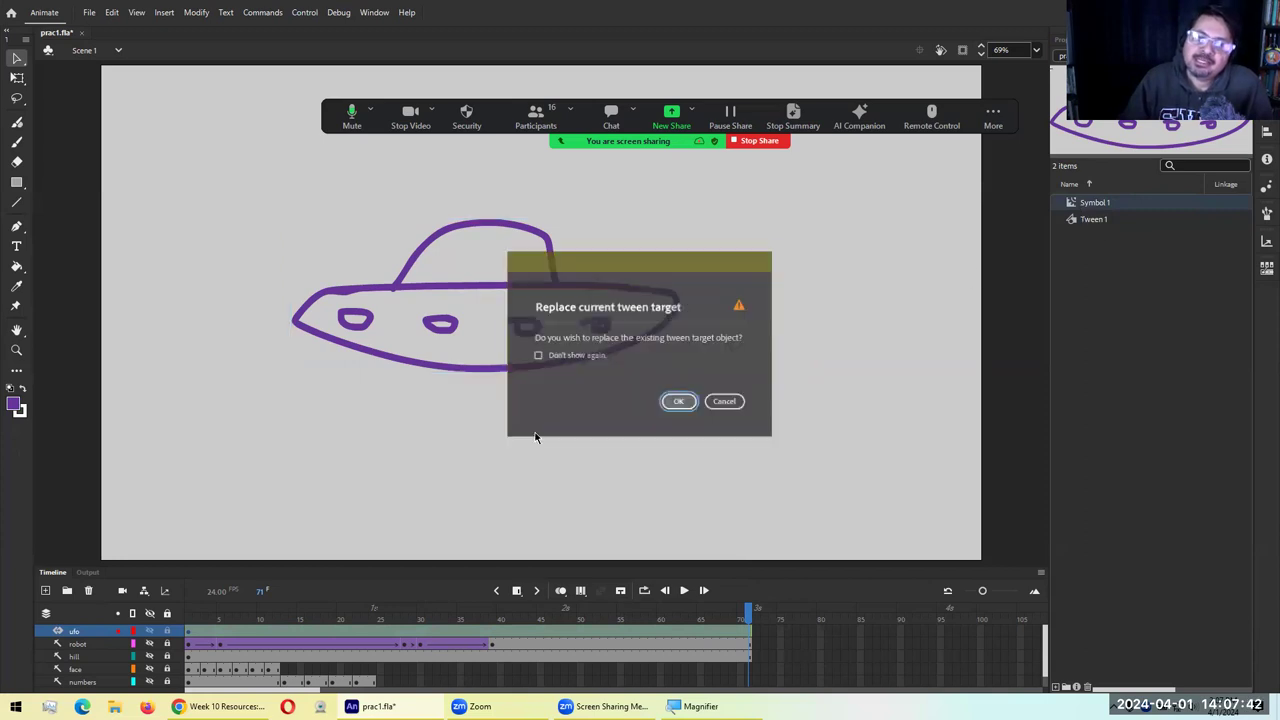
pyautogui.click(726, 402)
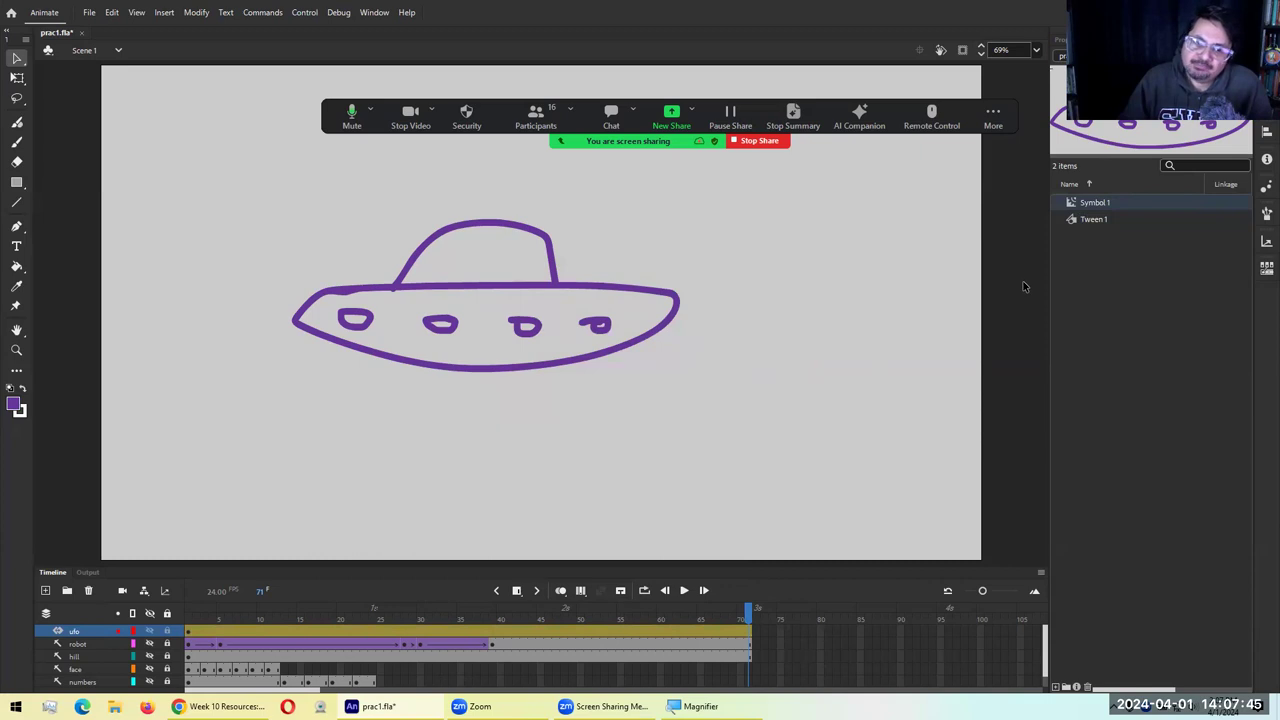
pyautogui.hotkey('ctrl', 'a')
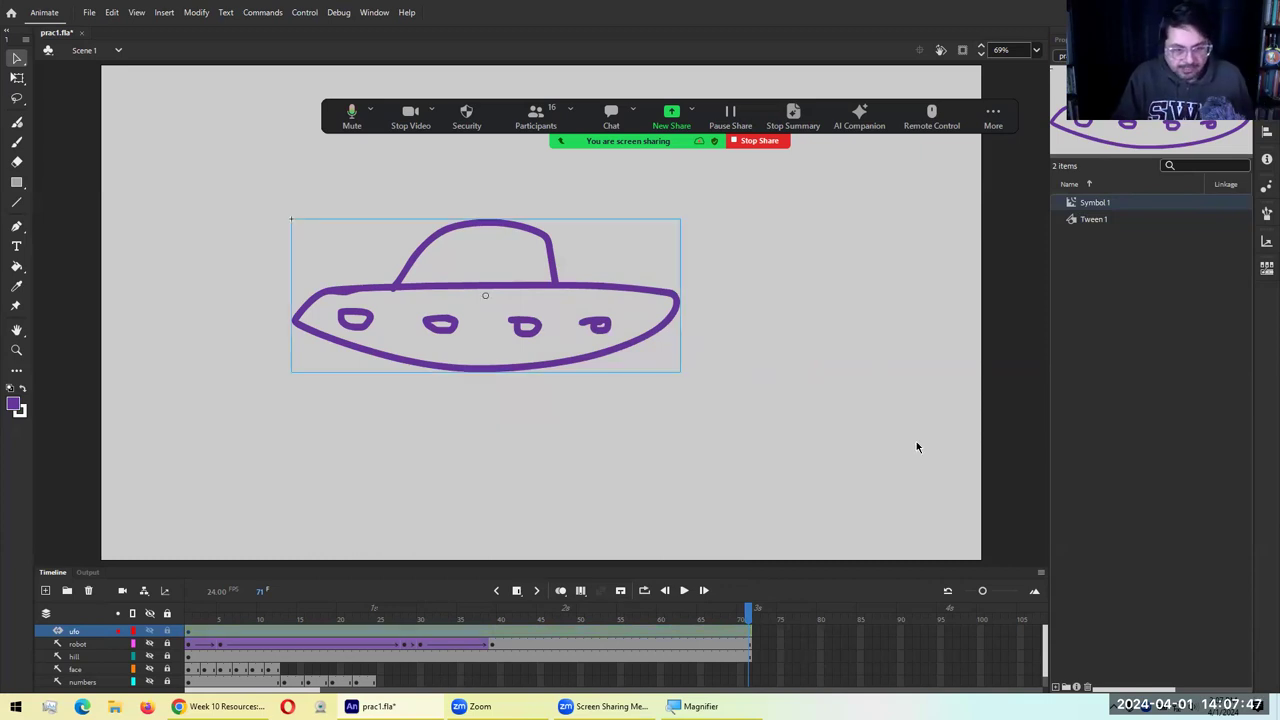
pyautogui.click(1123, 366)
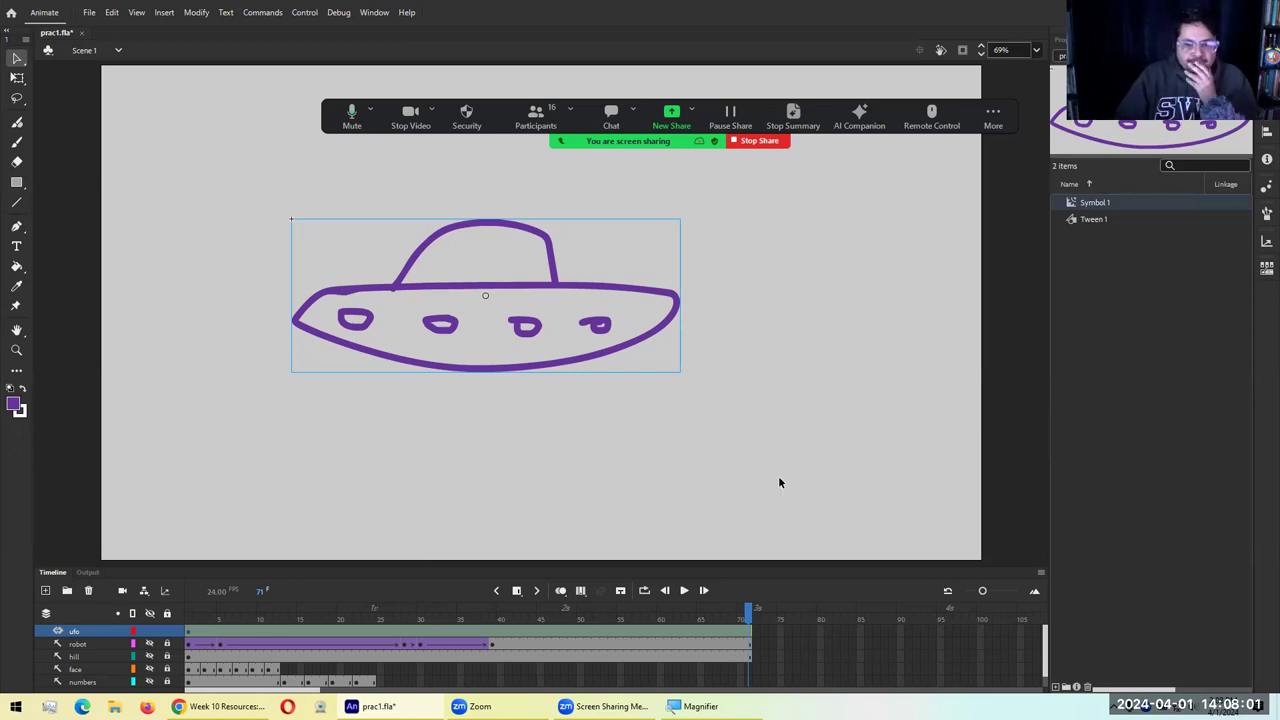
# At frame 1, shrink the flying saucer to about a third of its size and place it in the stage's upper-left corner
pyautogui.click(195, 632)
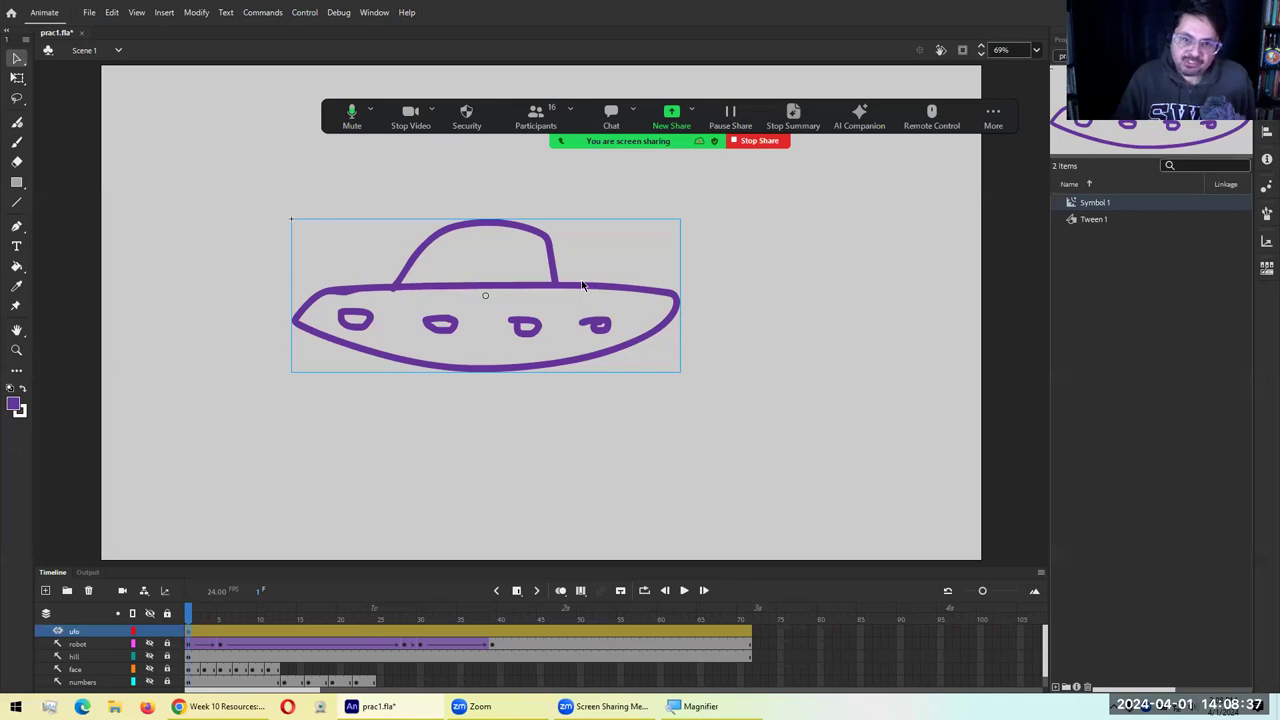
pyautogui.moveTo(636, 290); pyautogui.dragTo(456, 155)
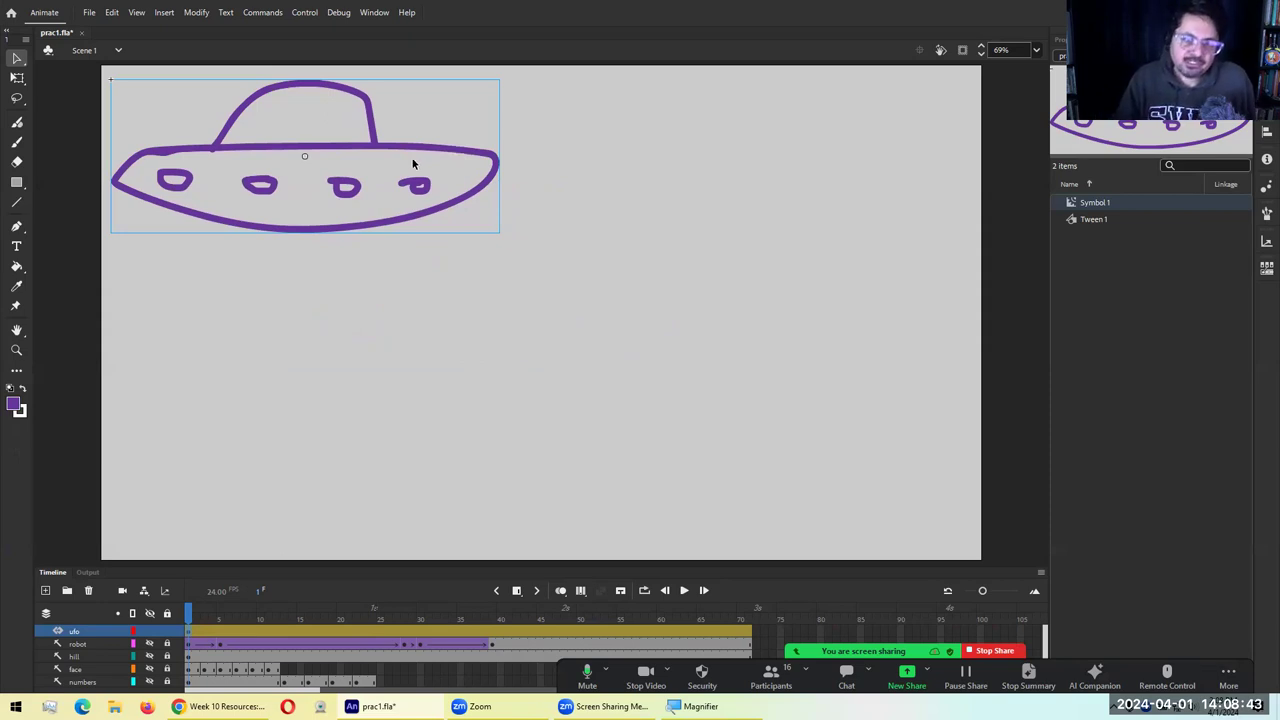
pyautogui.click(17, 78)
pyautogui.moveTo(500, 80); pyautogui.dragTo(443, 130)
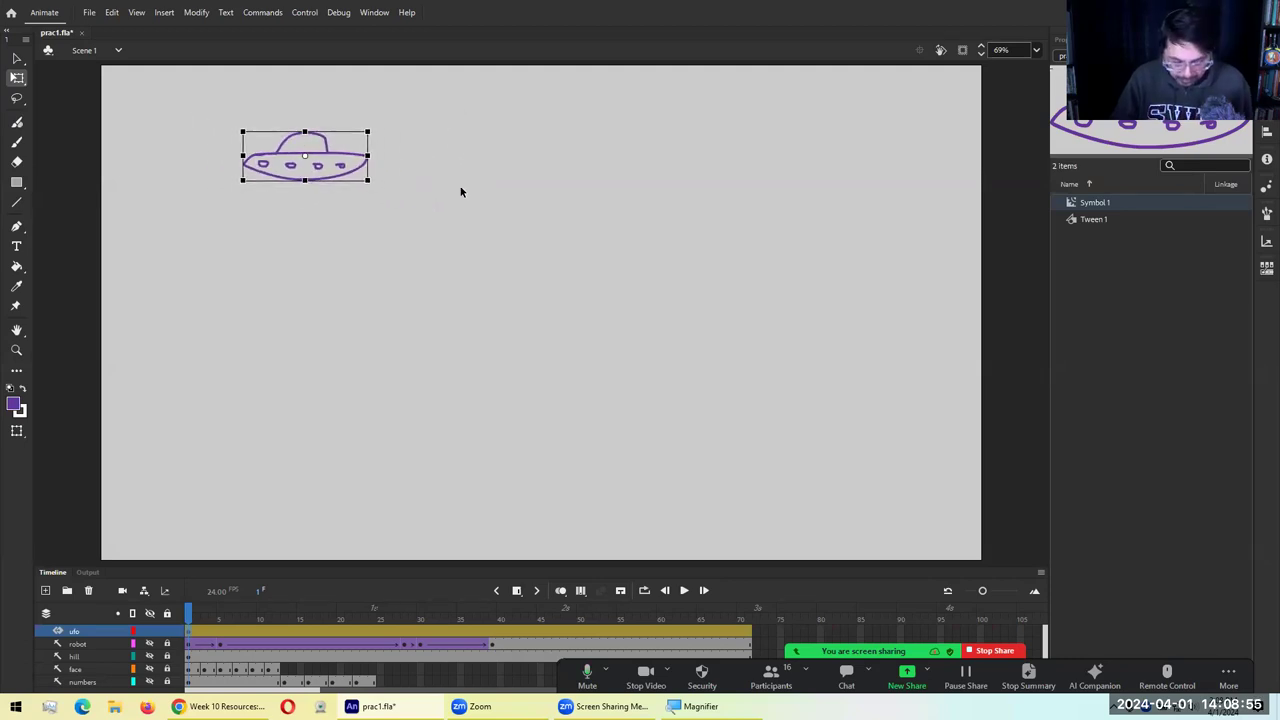
pyautogui.press('v')
pyautogui.moveTo(300, 145); pyautogui.dragTo(174, 97)
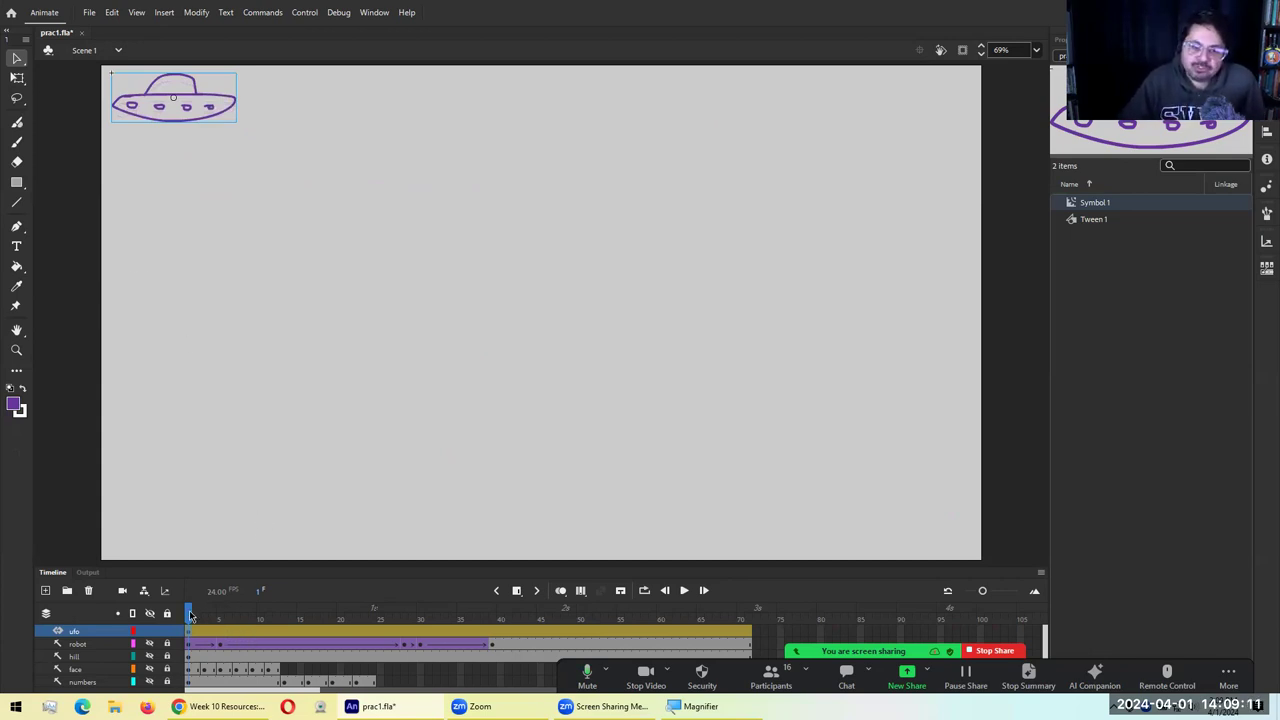
# Move the saucer to the stage's upper middle at frame 5, and to the left side at mid-height at frame 10
pyautogui.moveTo(190, 615); pyautogui.dragTo(222, 615)
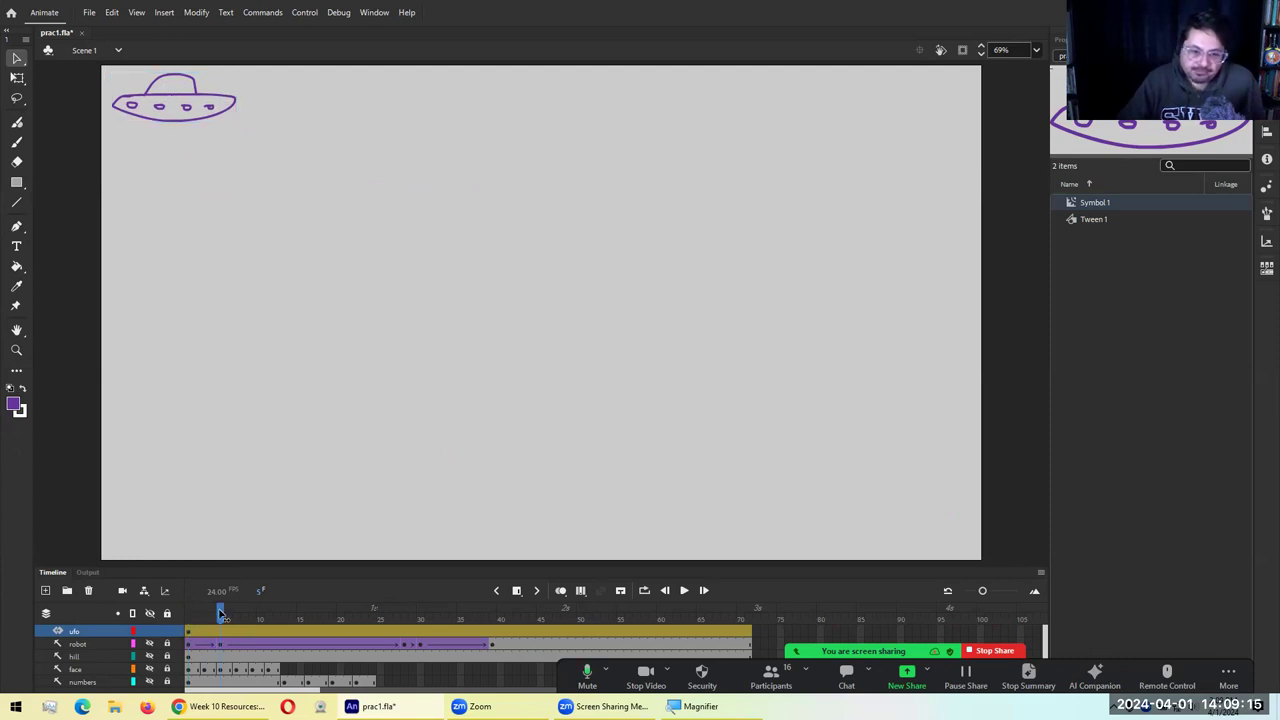
pyautogui.moveTo(234, 121); pyautogui.dragTo(647, 150)
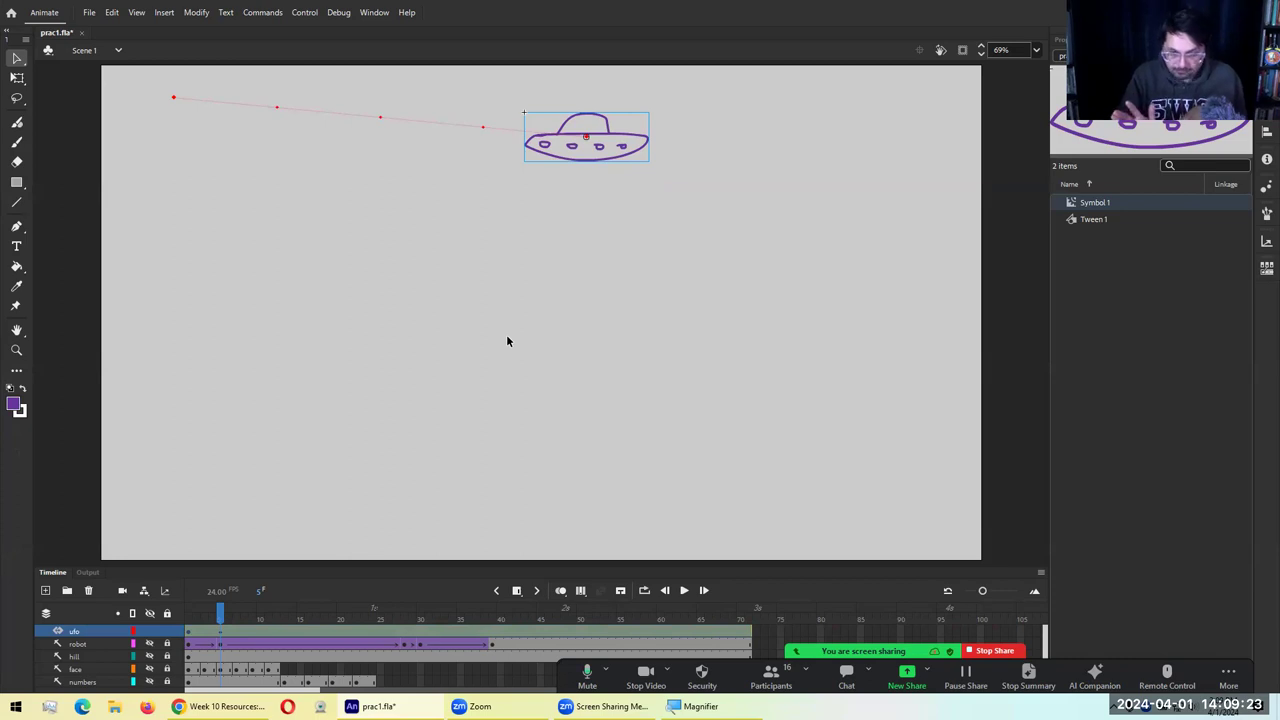
pyautogui.click(195, 617)
pyautogui.moveTo(197, 617); pyautogui.dragTo(224, 615)
pyautogui.click(222, 614)
pyautogui.moveTo(222, 614); pyautogui.dragTo(260, 615)
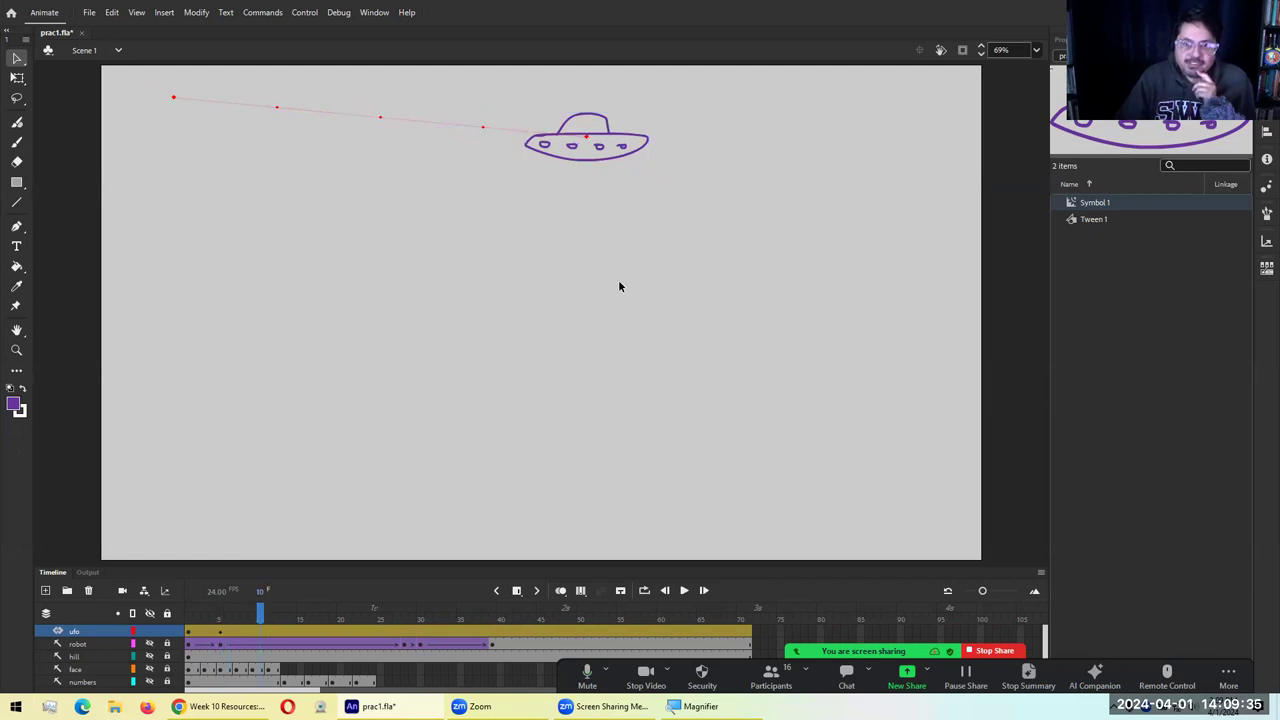
pyautogui.moveTo(650, 148); pyautogui.dragTo(277, 323)
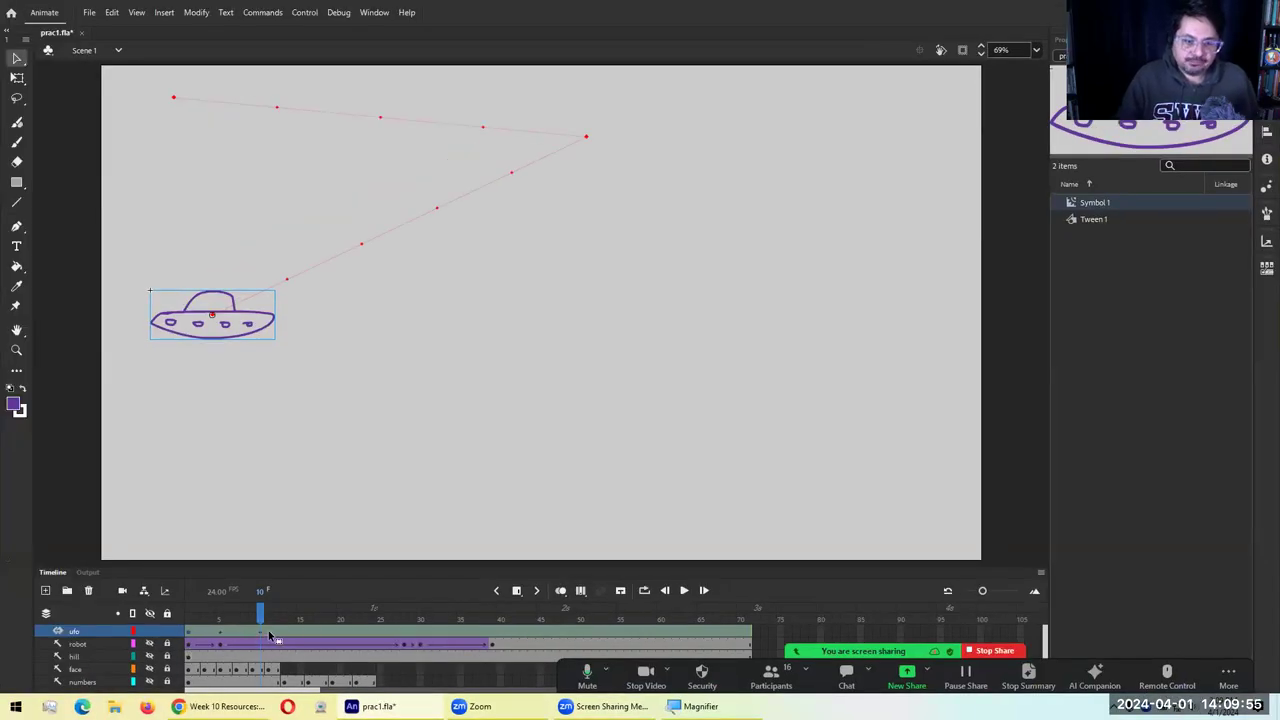
# Move the saucer to the stage's upper-right corner at frame 15, and slightly down along the right side at frame 20
pyautogui.click(299, 625)
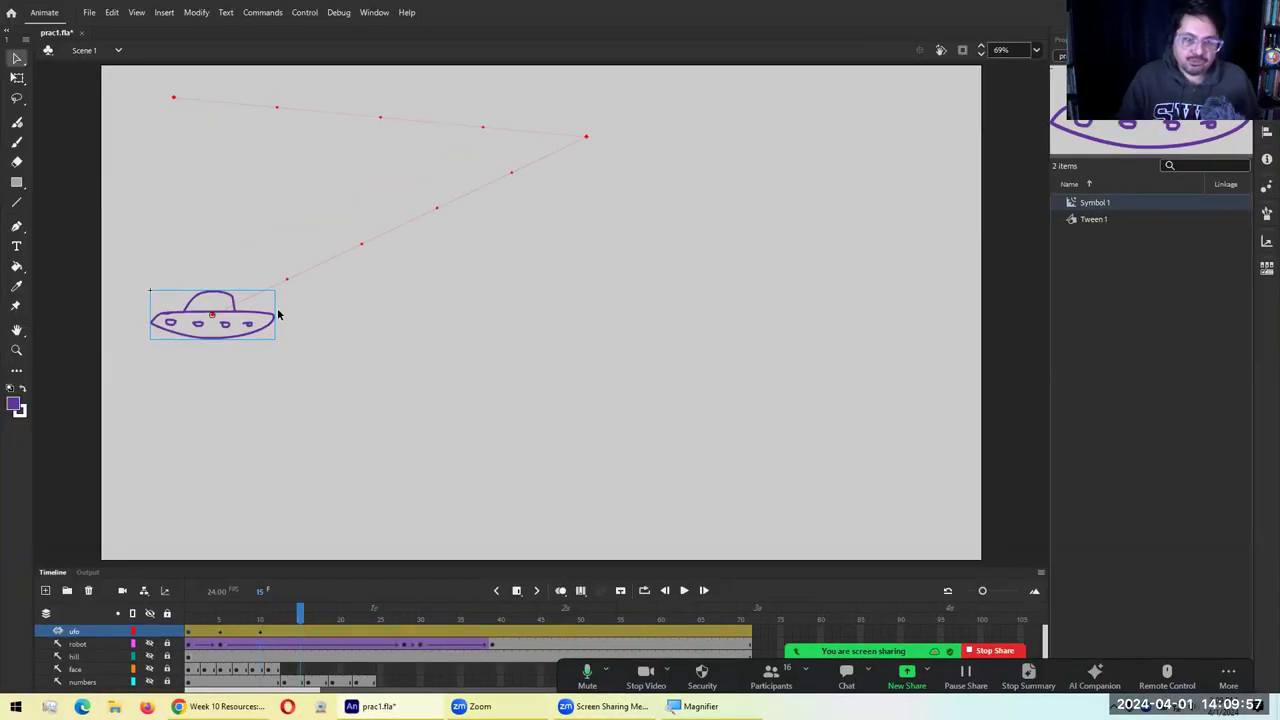
pyautogui.moveTo(275, 322); pyautogui.dragTo(936, 128)
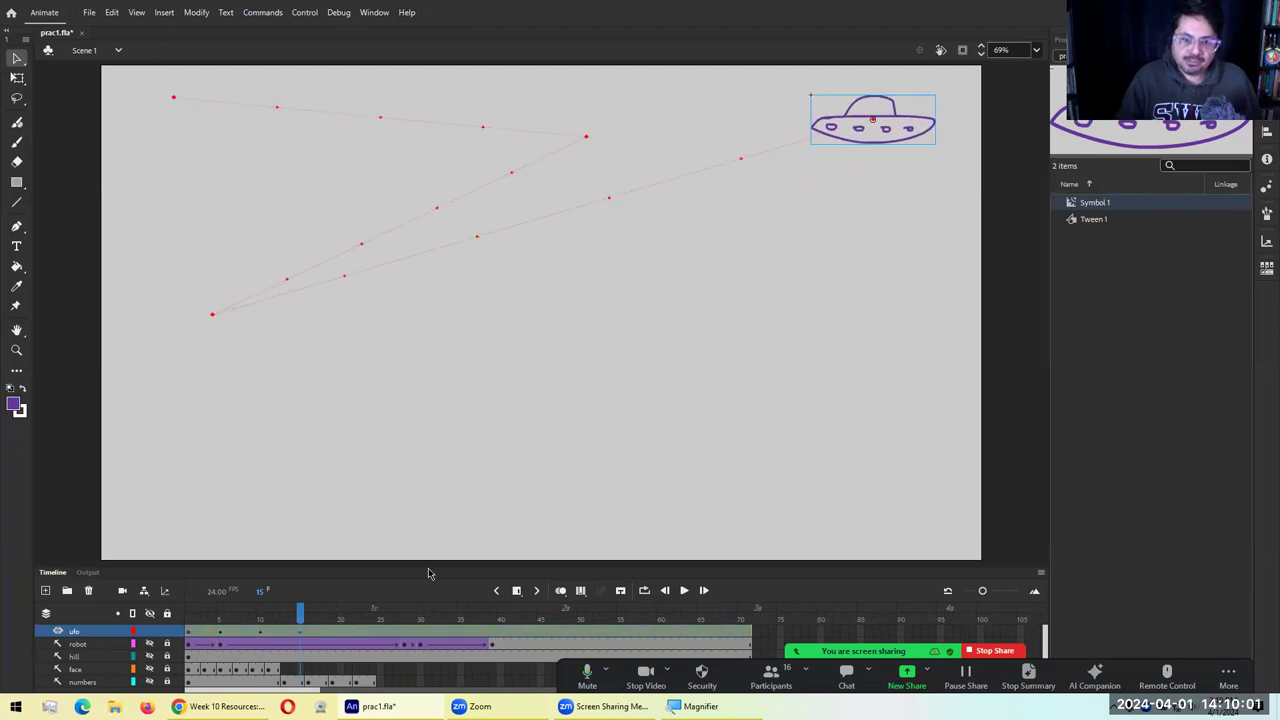
pyautogui.click(340, 631)
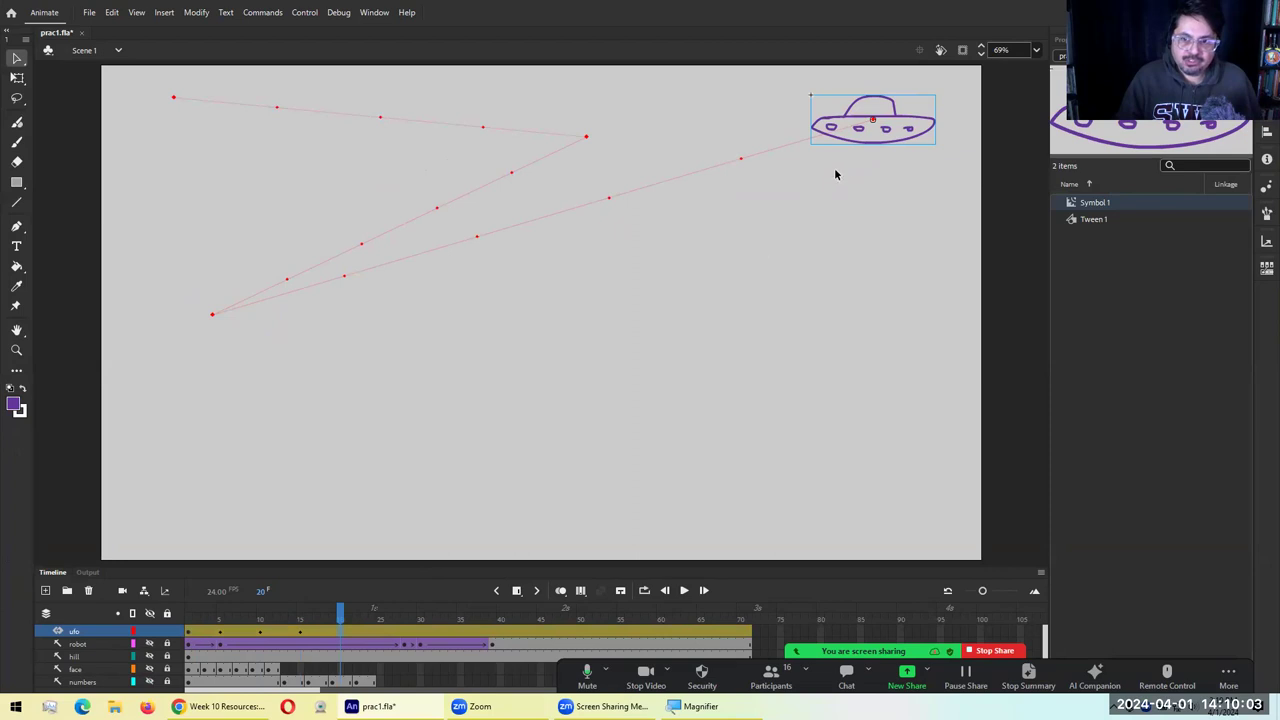
pyautogui.moveTo(866, 143); pyautogui.dragTo(893, 234)
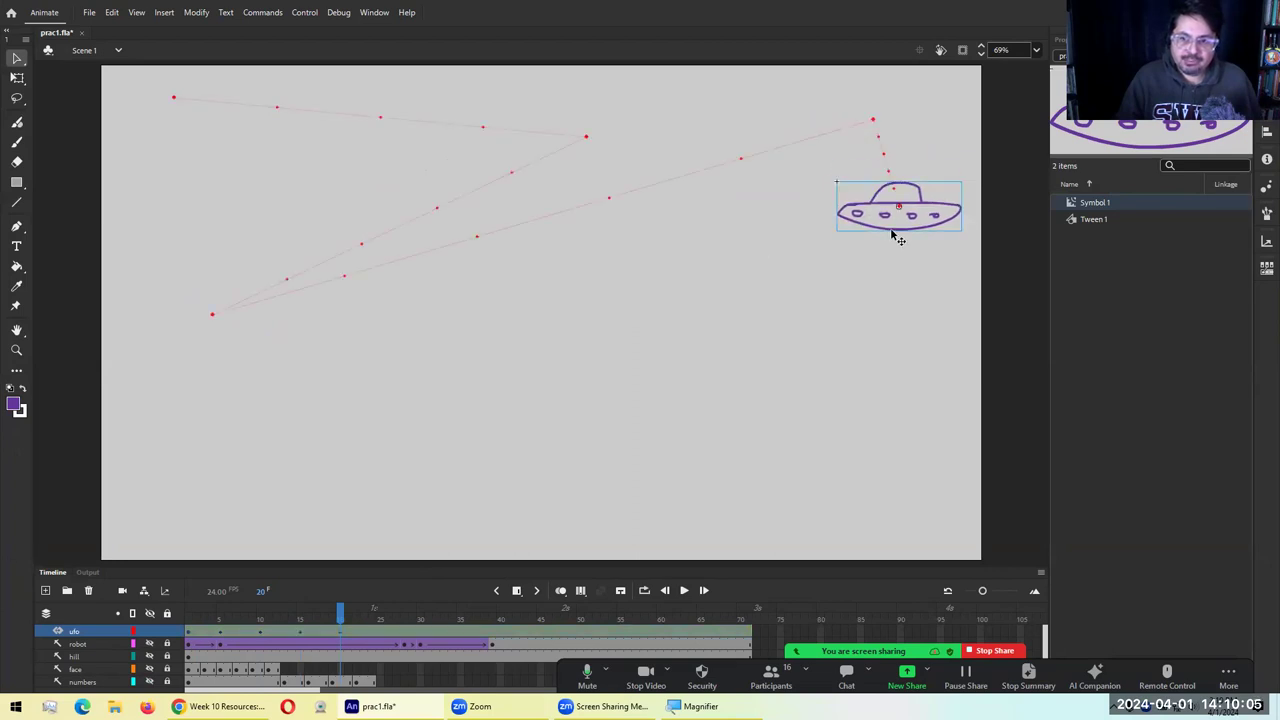
# Move the saucer across to the stage's left side below mid-height at frame 25, and down near the lower-left corner at frame 30
pyautogui.moveTo(340, 620); pyautogui.dragTo(379, 620)
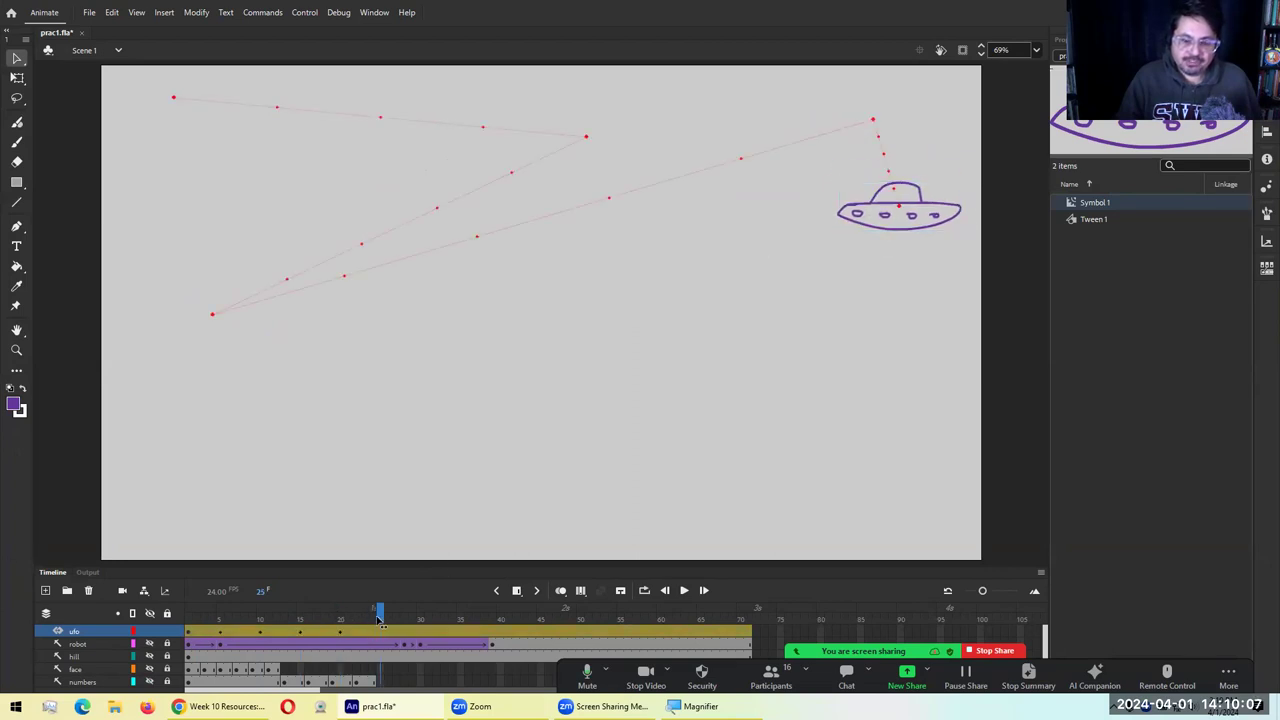
pyautogui.moveTo(882, 238); pyautogui.dragTo(166, 406)
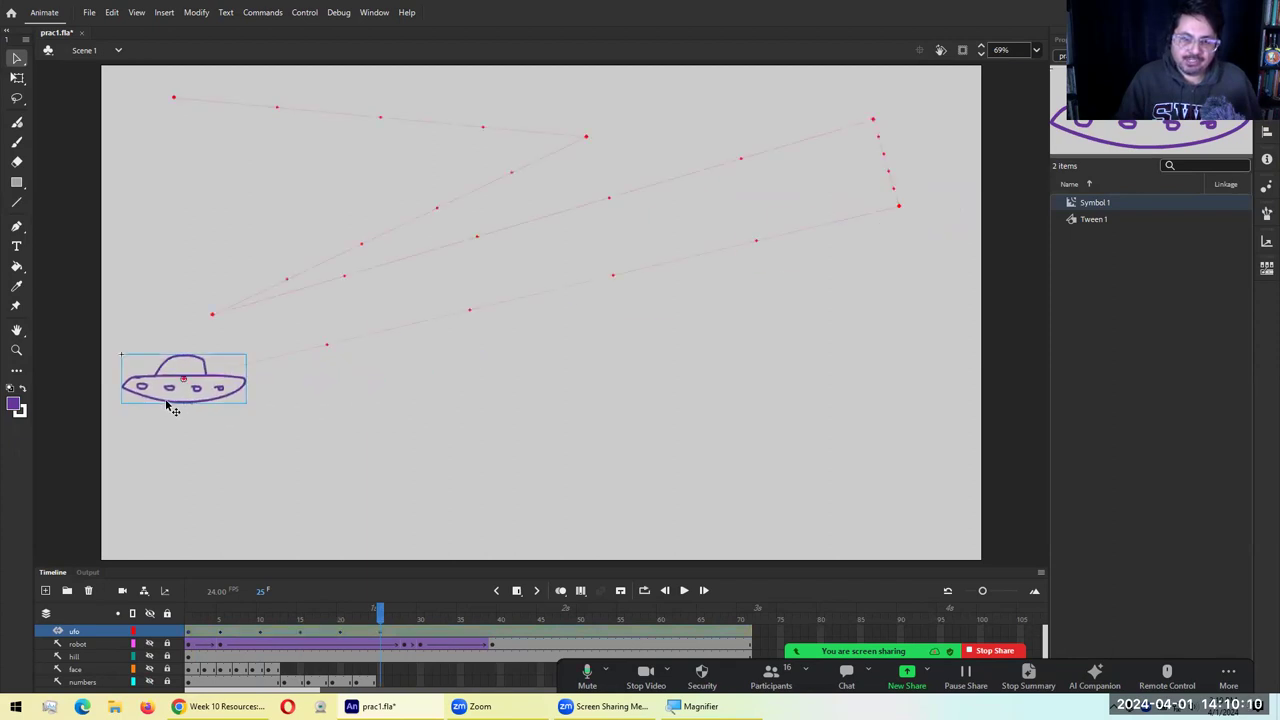
pyautogui.click(420, 634)
pyautogui.moveTo(221, 405); pyautogui.dragTo(248, 503)
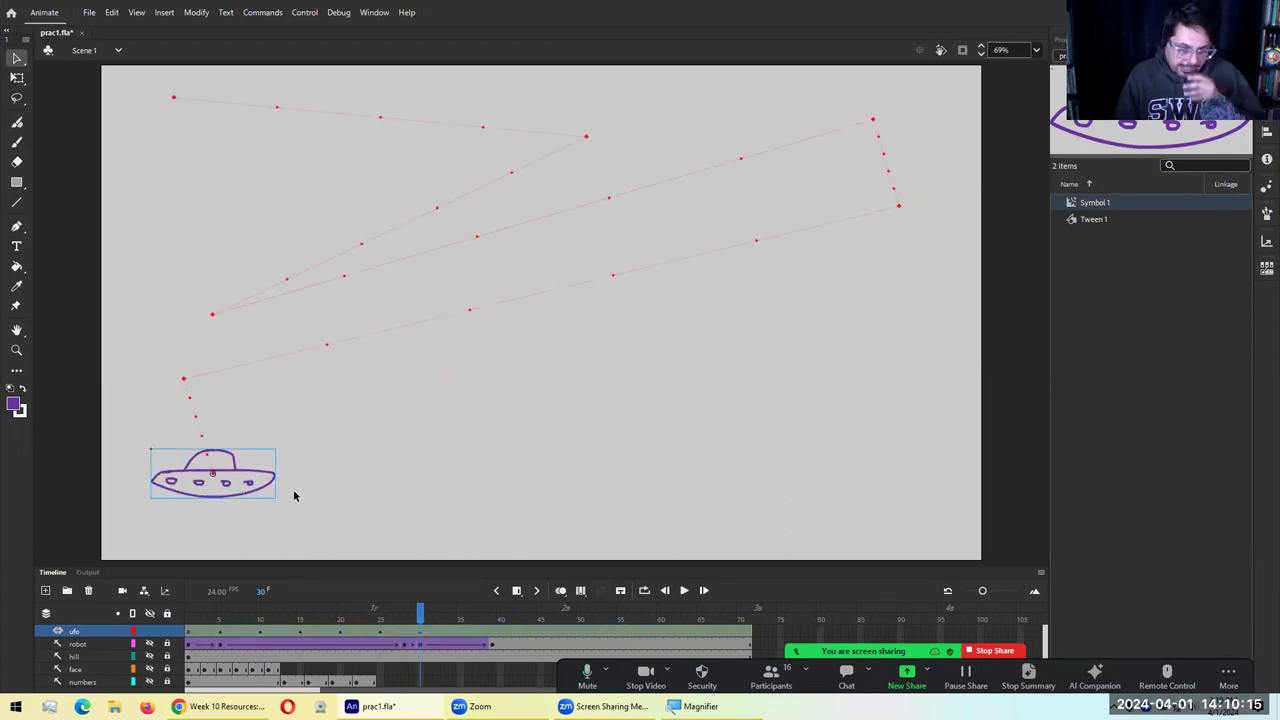
# Move the saucer up and right to just left of the stage's centre at frame 35, and down near the bottom edge at frame 40
pyautogui.click(461, 635)
pyautogui.moveTo(275, 490); pyautogui.dragTo(490, 402)
pyautogui.click(501, 632)
pyautogui.moveTo(466, 410); pyautogui.dragTo(422, 522)
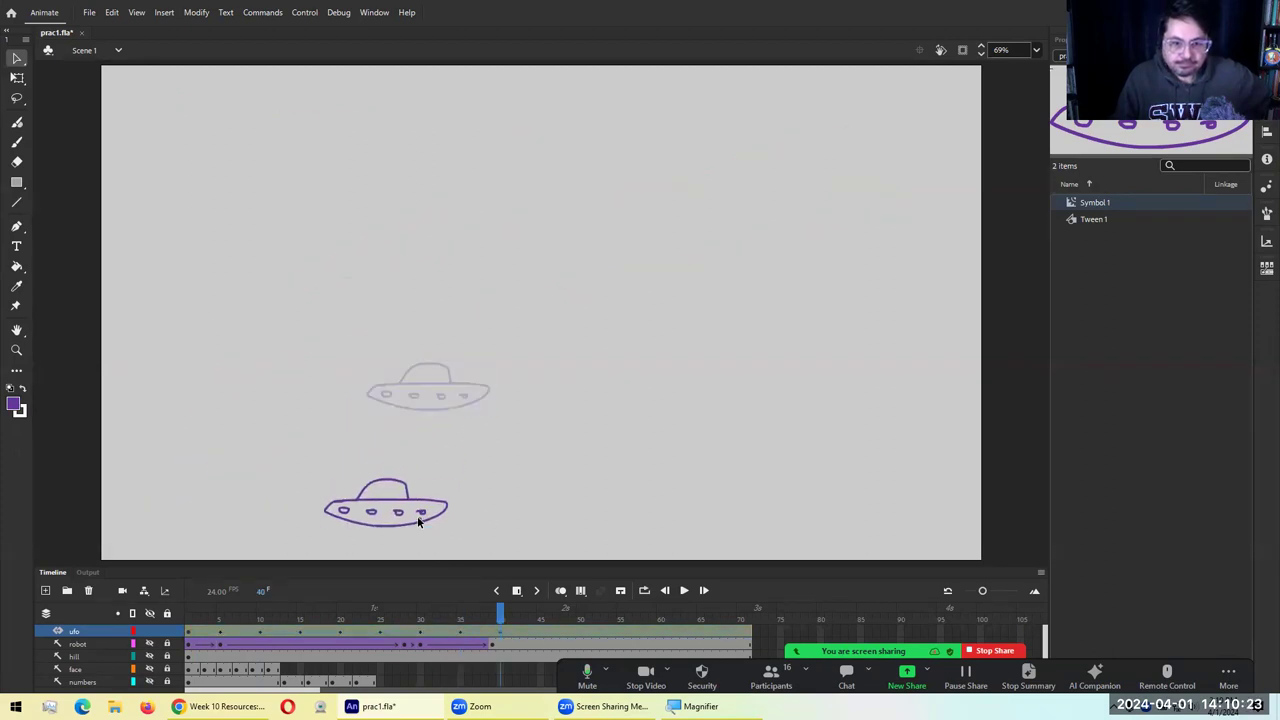
# Move the saucer just below the stage's centre at frame 45, and to the right side near mid-height at frame 50
pyautogui.click(540, 632)
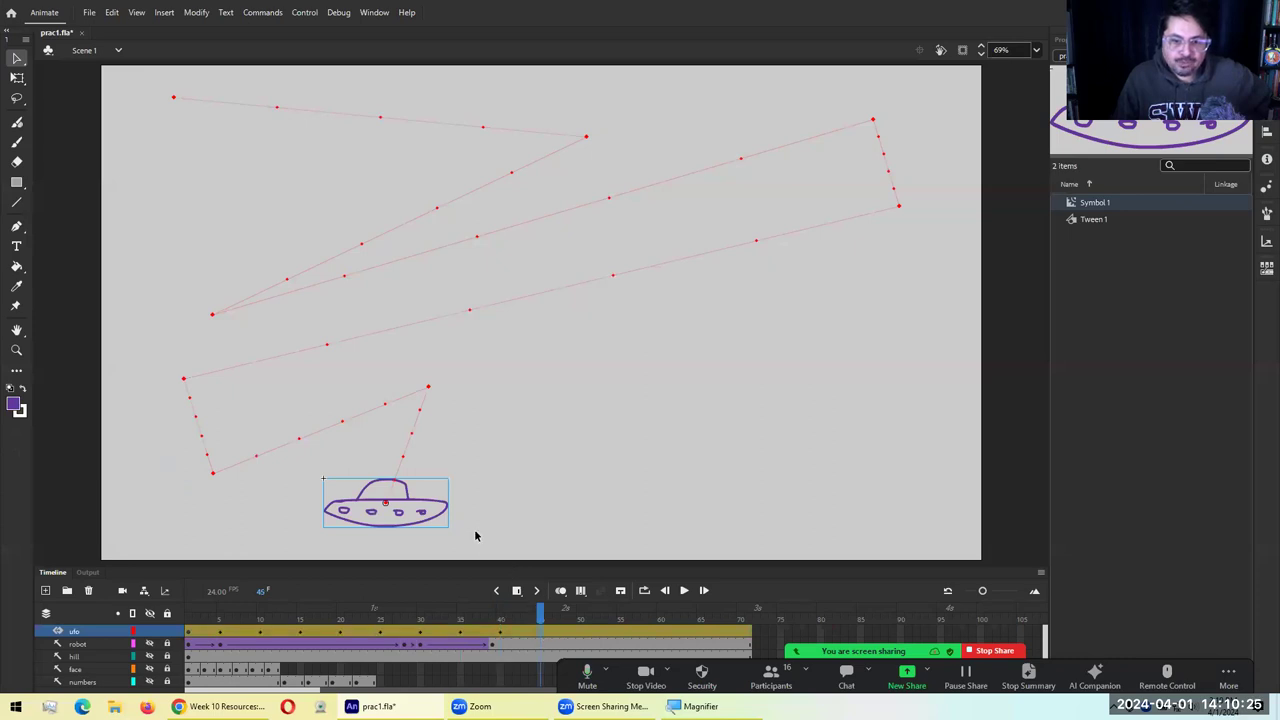
pyautogui.moveTo(446, 510); pyautogui.dragTo(598, 386)
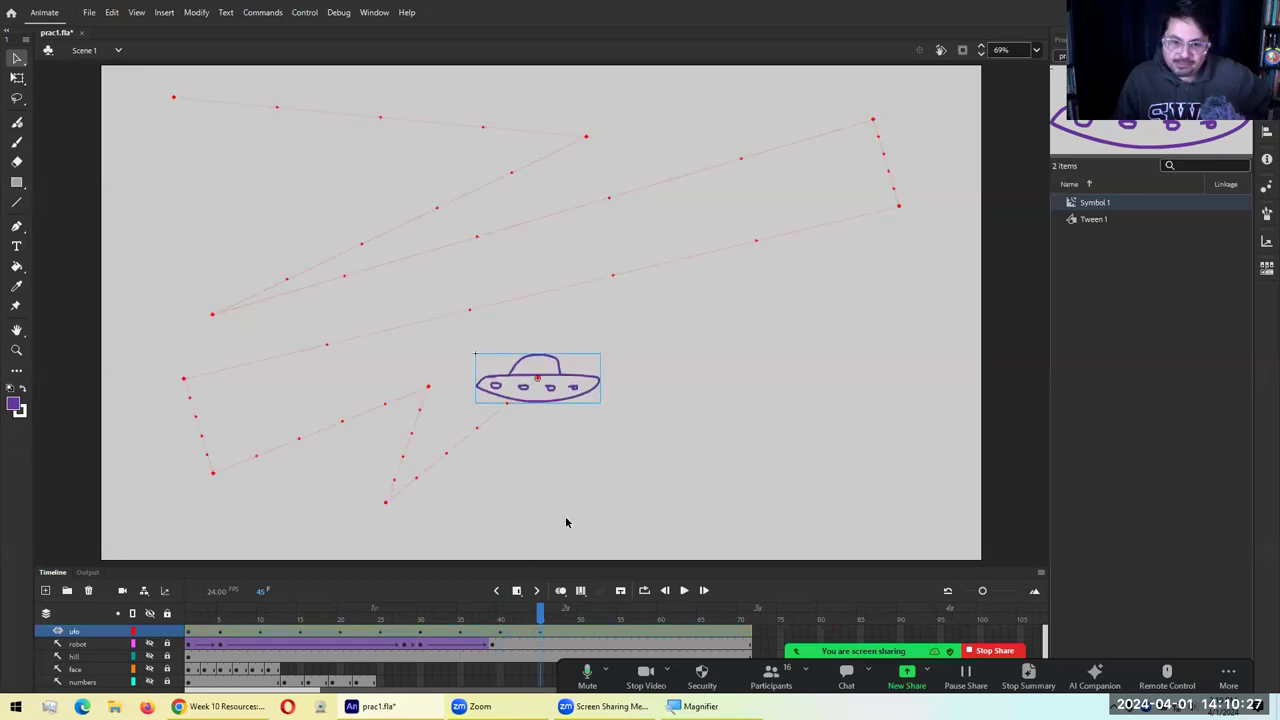
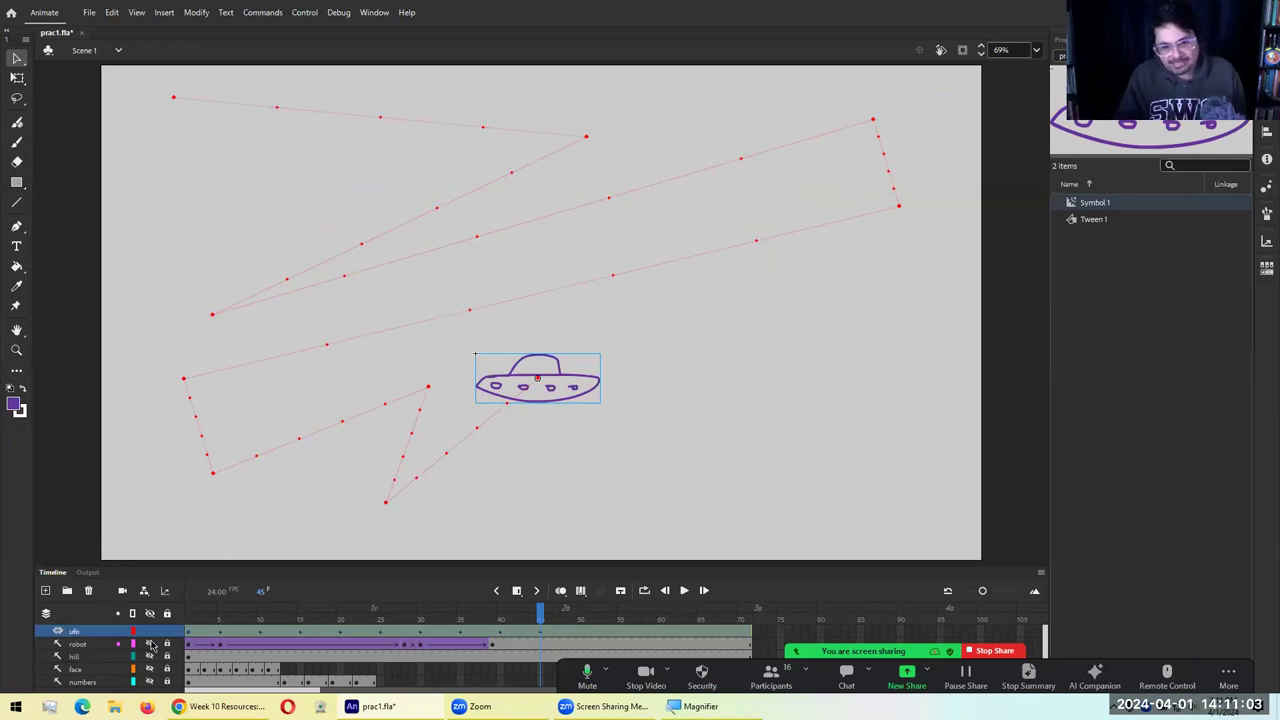
pyautogui.click(578, 636)
pyautogui.moveTo(586, 394); pyautogui.dragTo(944, 296)
# Move the saucer to the stage's bottom middle at frame 55, and into the lower-right corner at frame 60
pyautogui.click(622, 632)
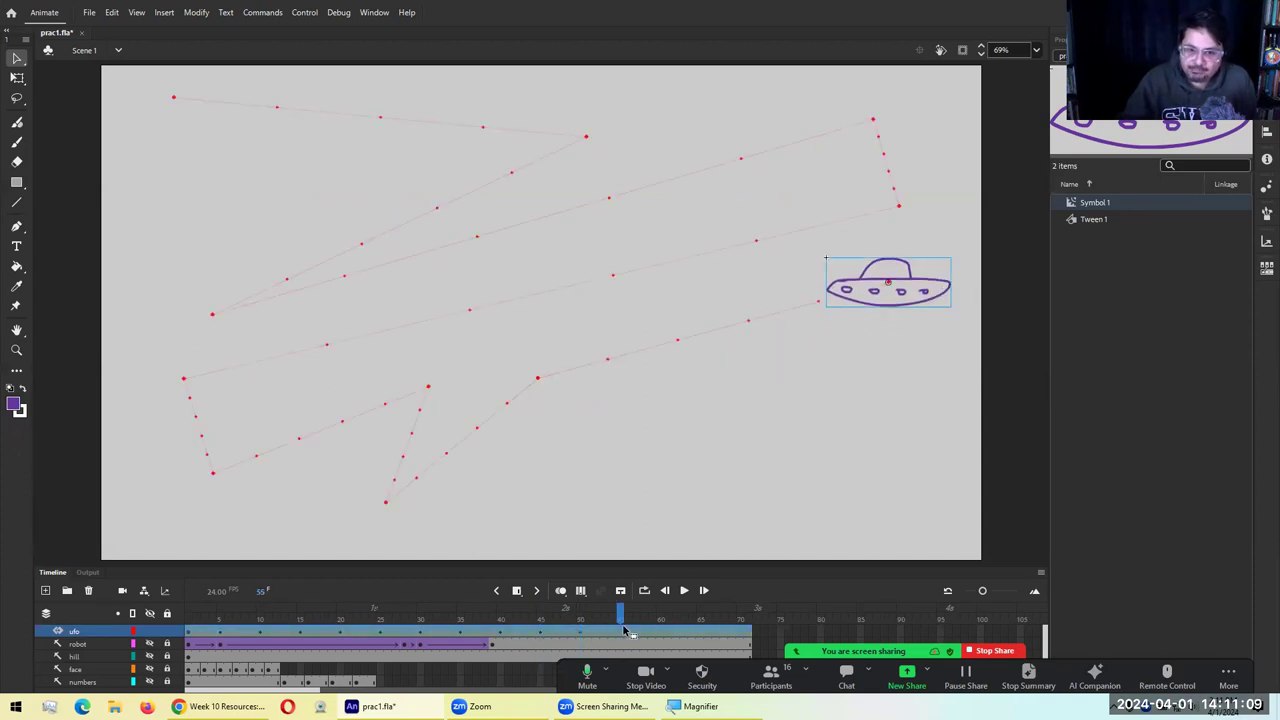
pyautogui.moveTo(898, 302); pyautogui.dragTo(591, 529)
pyautogui.click(897, 324)
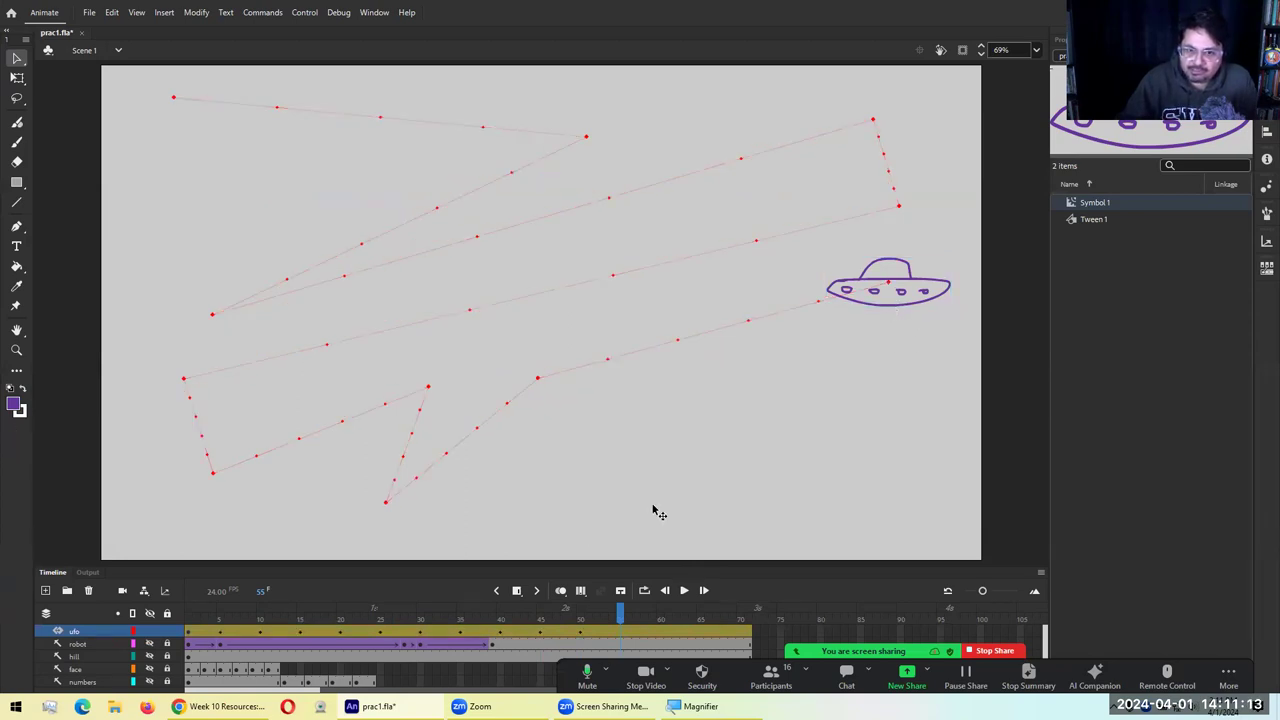
pyautogui.moveTo(888, 292); pyautogui.dragTo(608, 523)
pyautogui.click(664, 623)
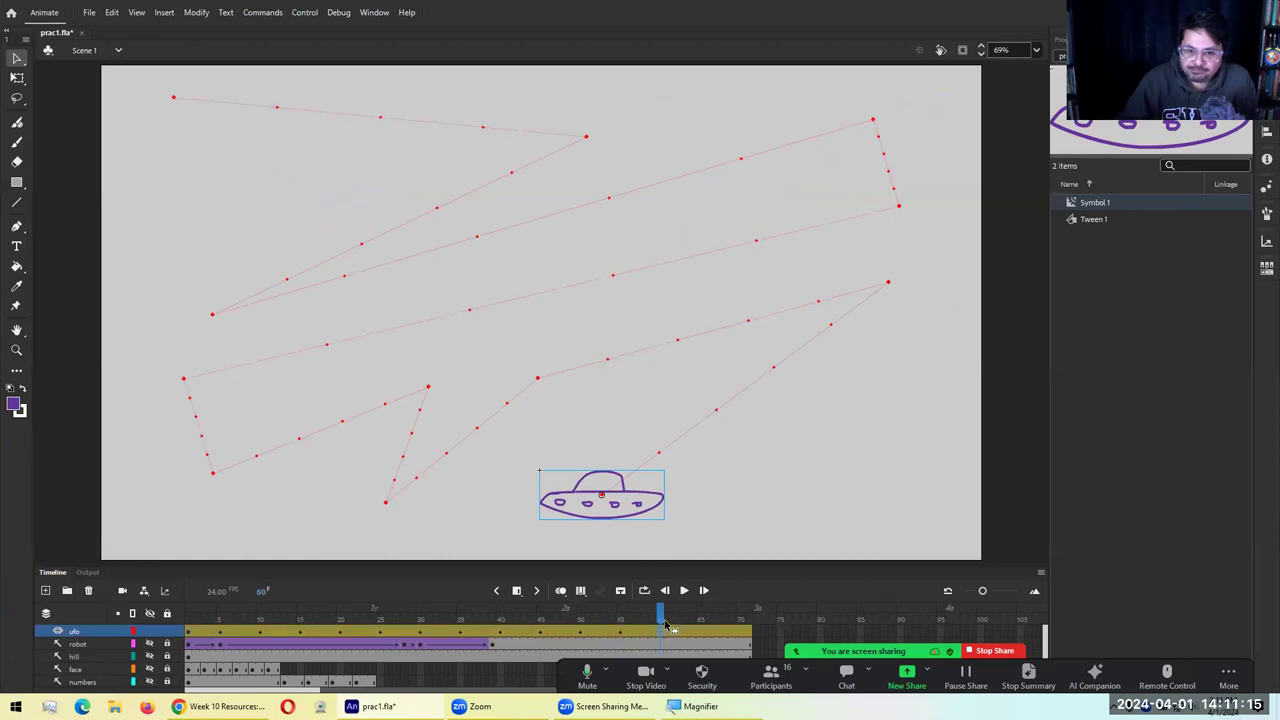
pyautogui.moveTo(648, 518); pyautogui.dragTo(956, 534)
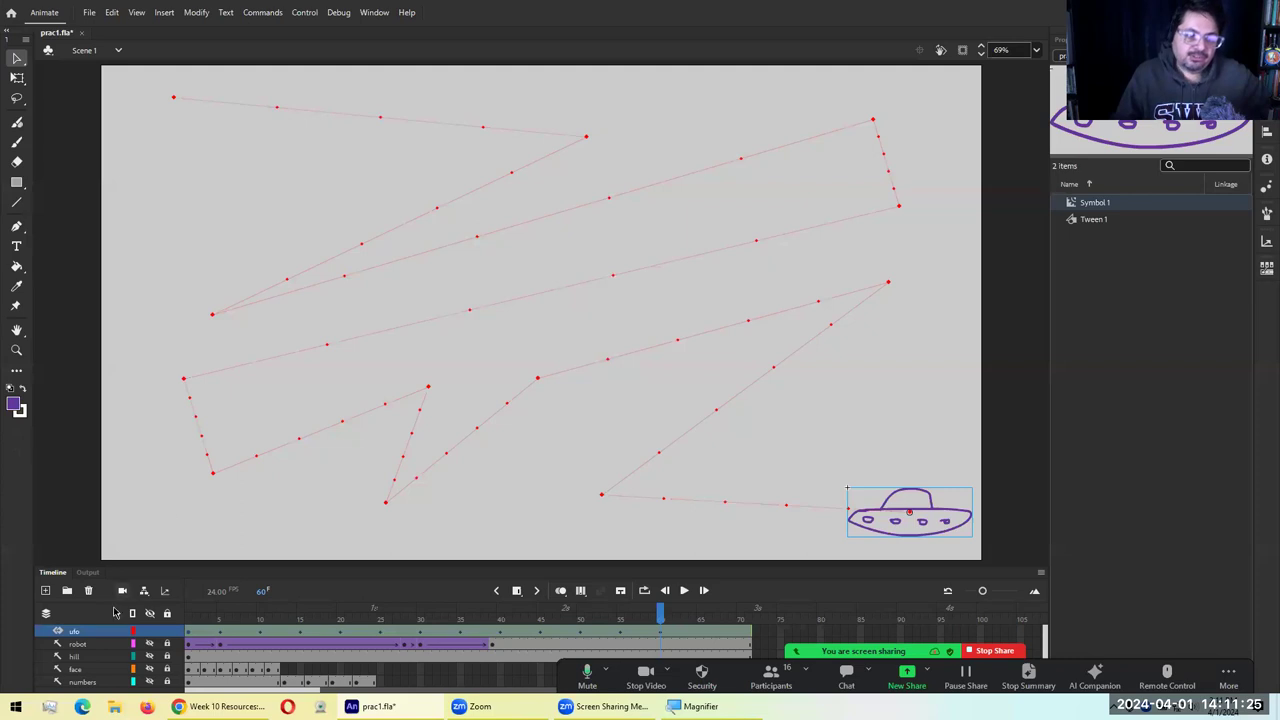
# Change the ufo layer's outline colour to bright green in its layer properties
pyautogui.rightClick(75, 634)
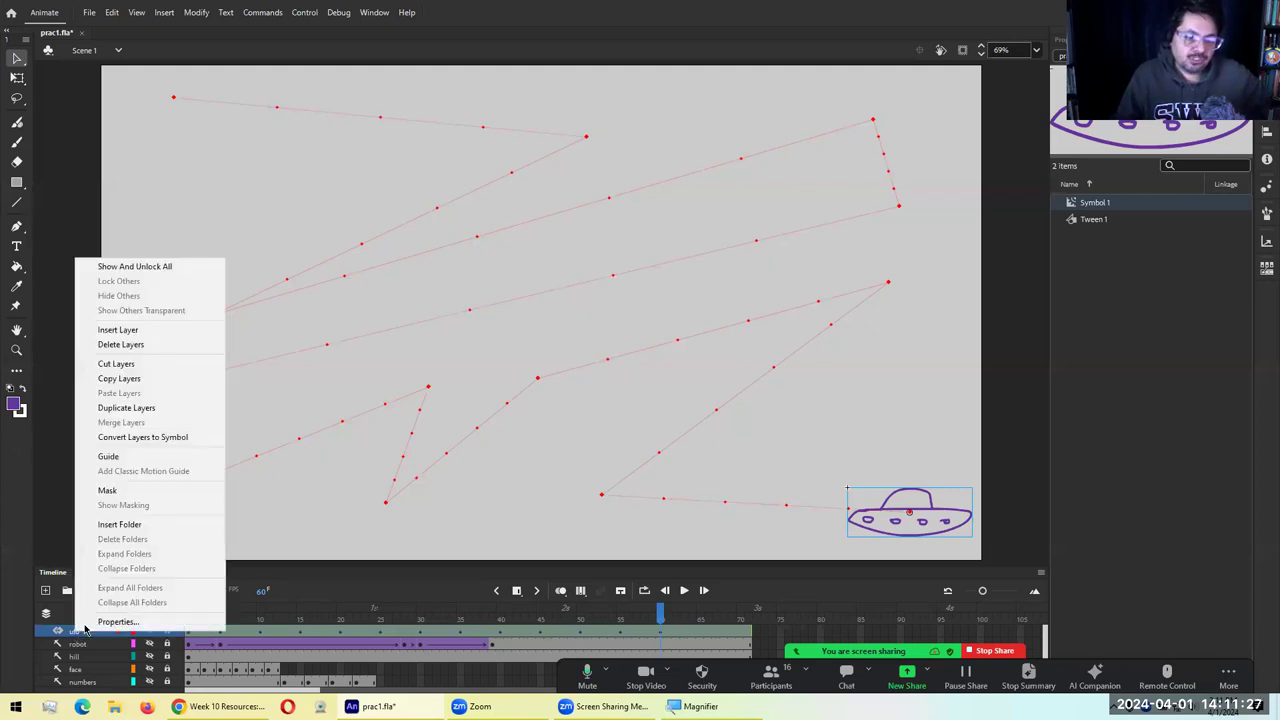
pyautogui.click(98, 623)
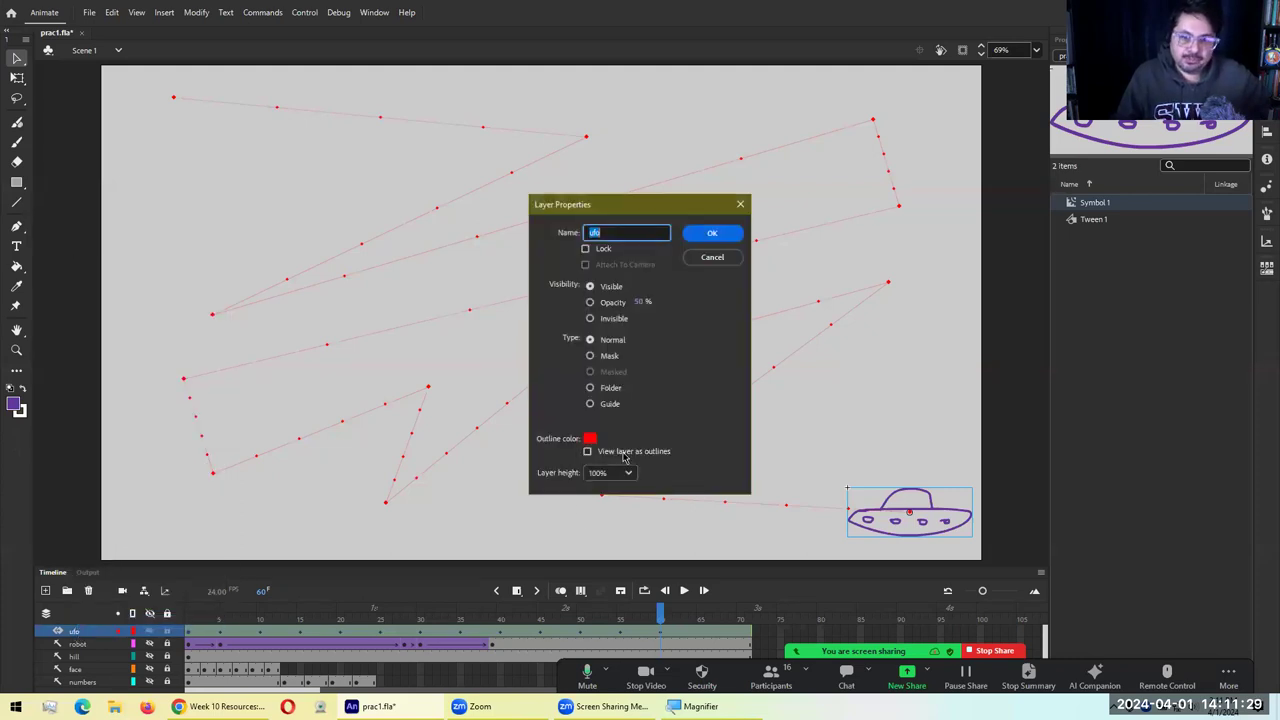
pyautogui.click(590, 437)
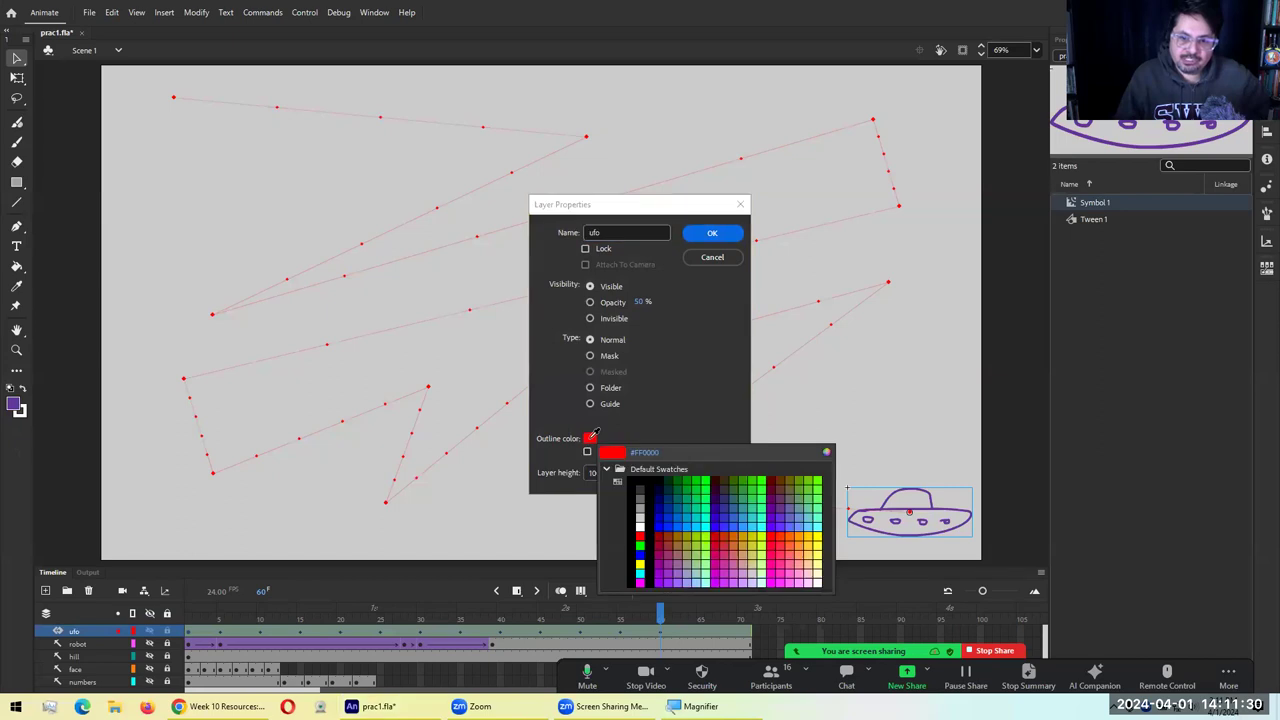
pyautogui.click(709, 480)
pyautogui.click(712, 232)
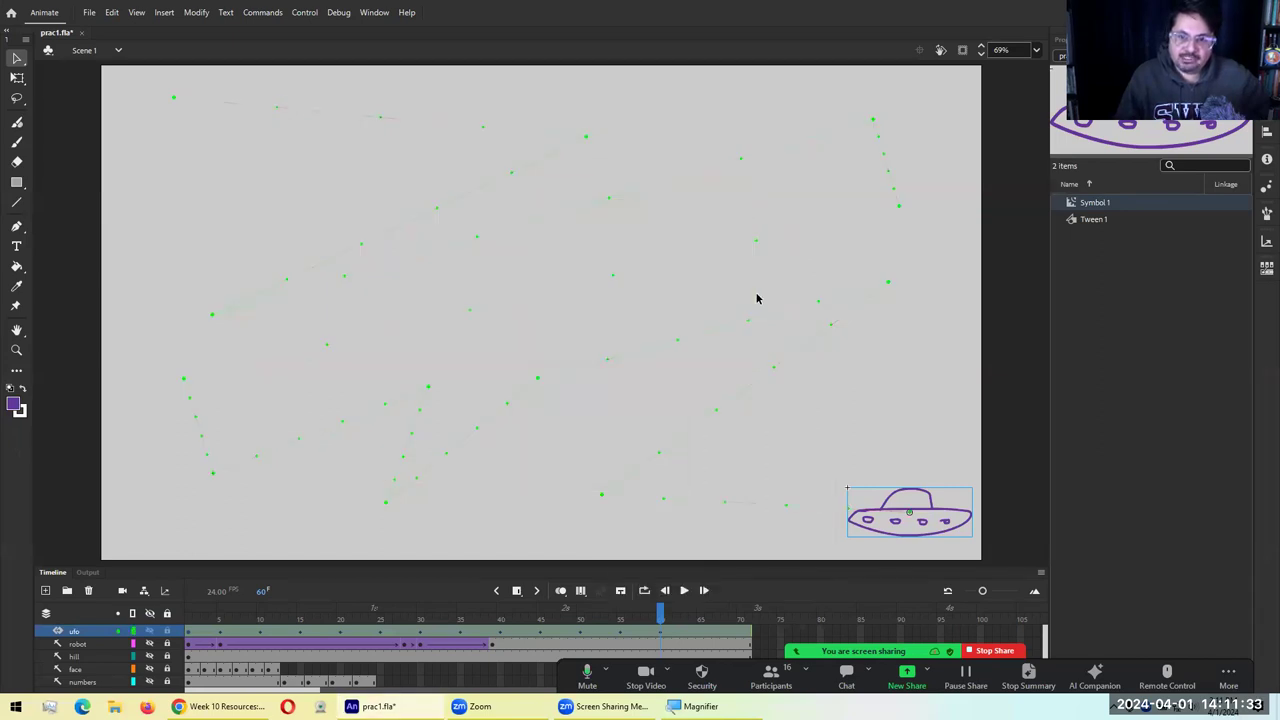
# Change the ufo layer's outline colour to red in its layer properties and test the movie
pyautogui.rightClick(77, 634)
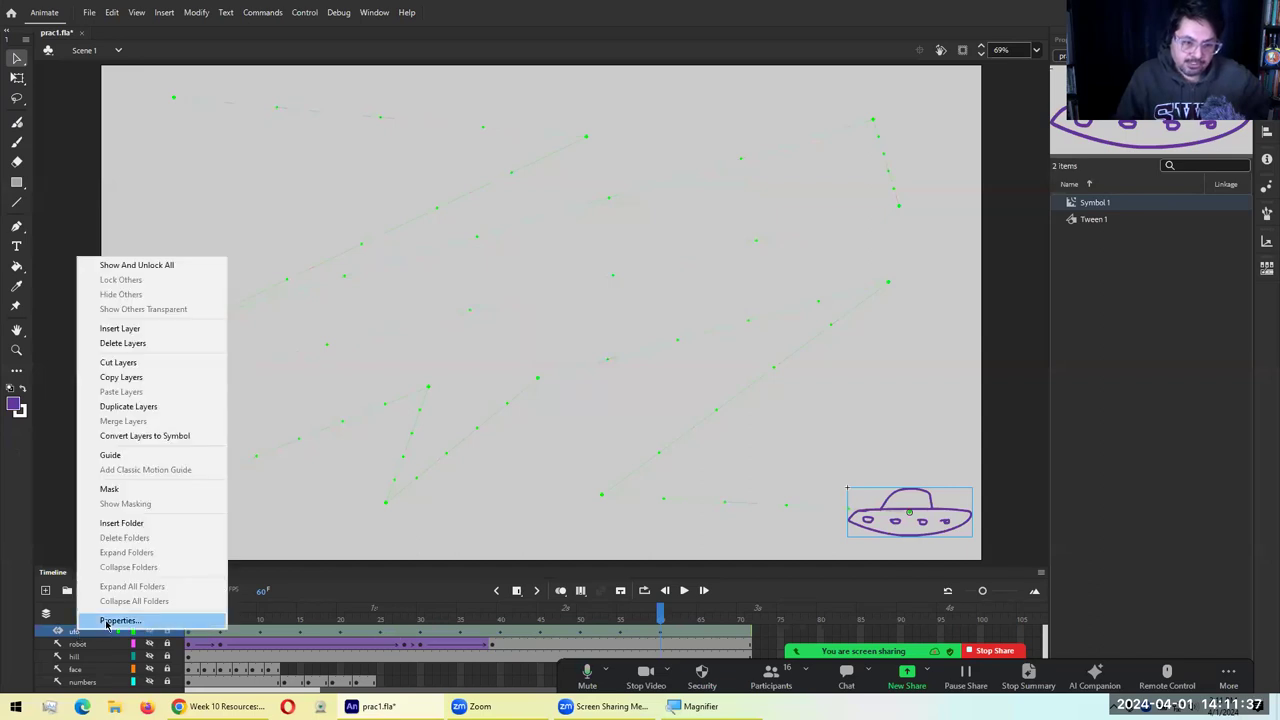
pyautogui.click(118, 620)
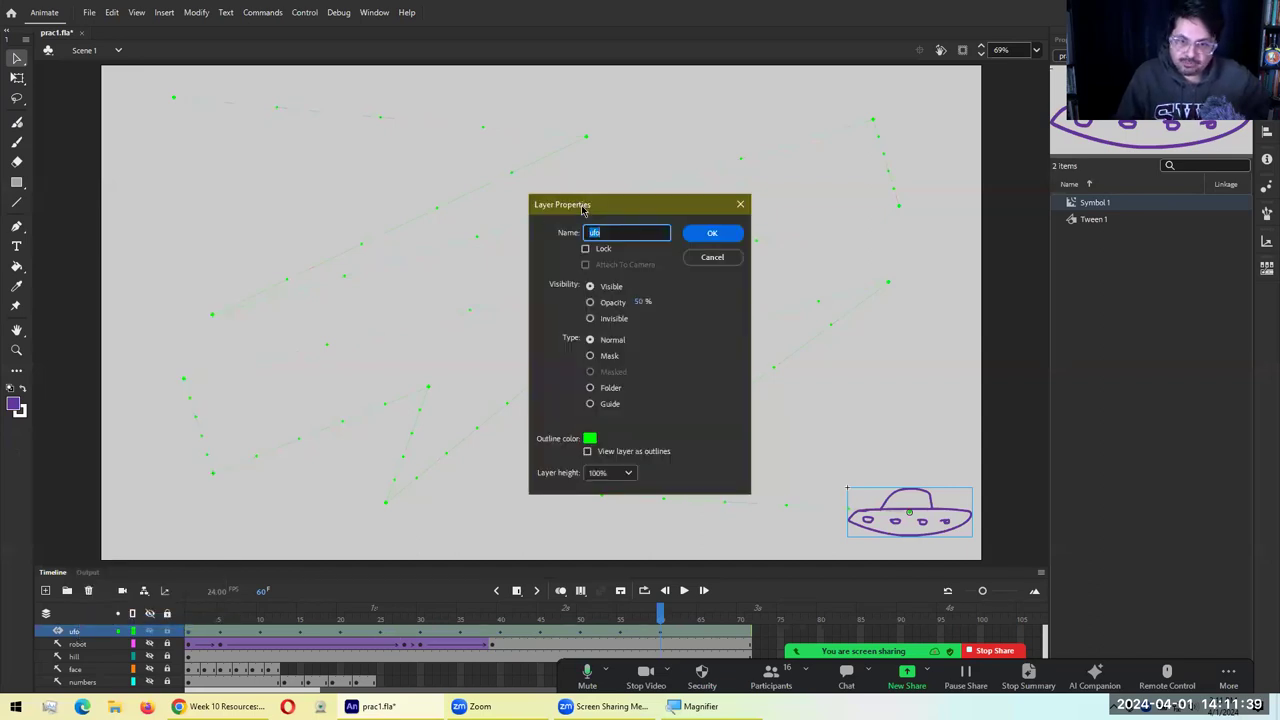
pyautogui.moveTo(583, 208); pyautogui.dragTo(632, 169)
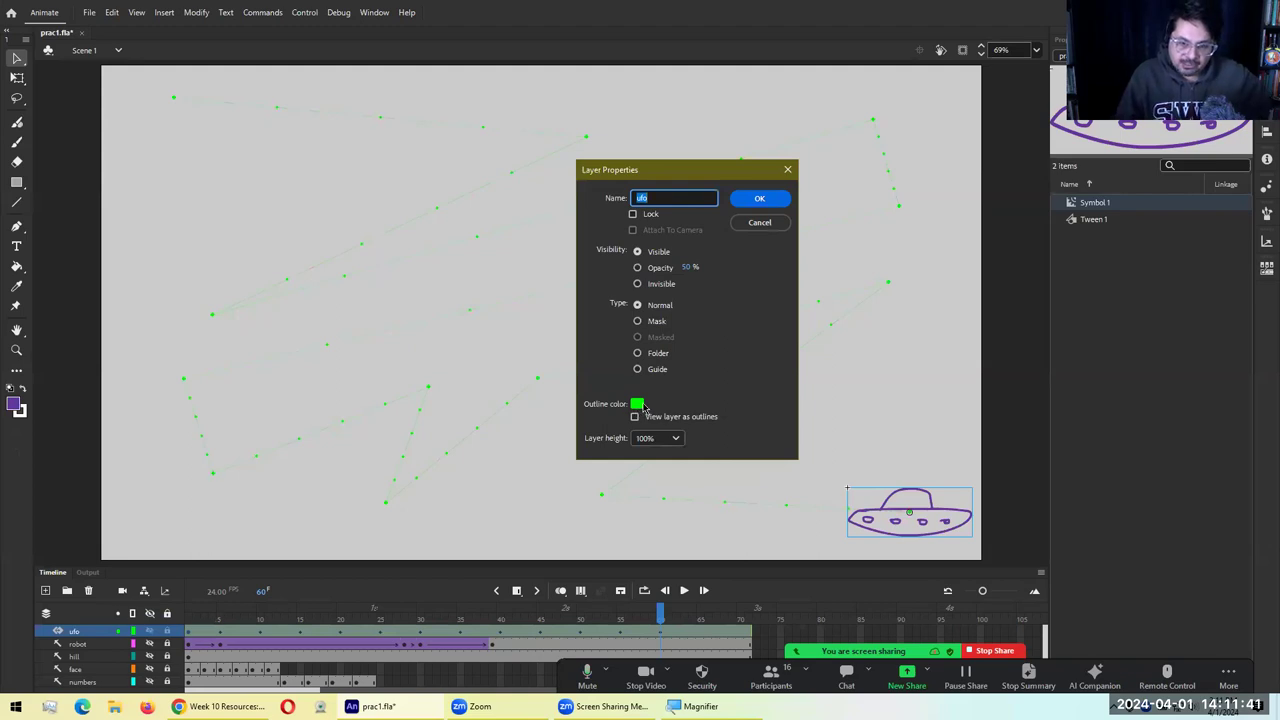
pyautogui.click(638, 404)
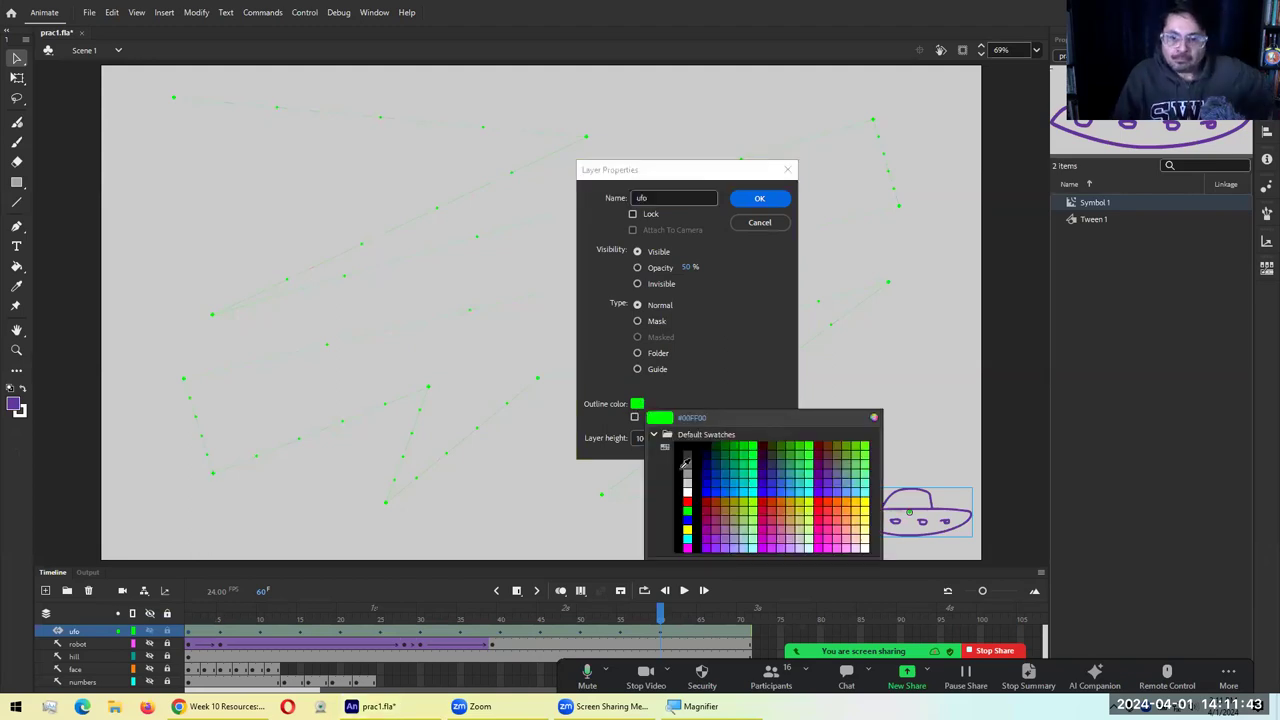
pyautogui.click(688, 498)
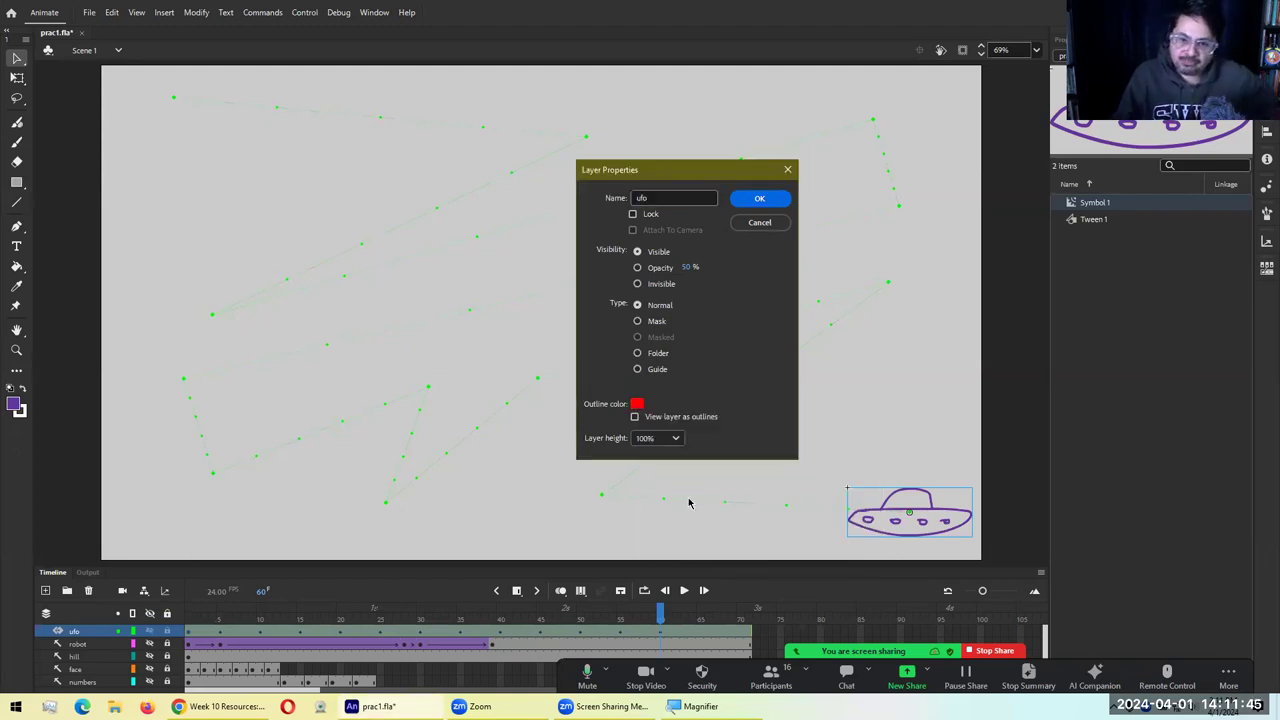
pyautogui.click(746, 199)
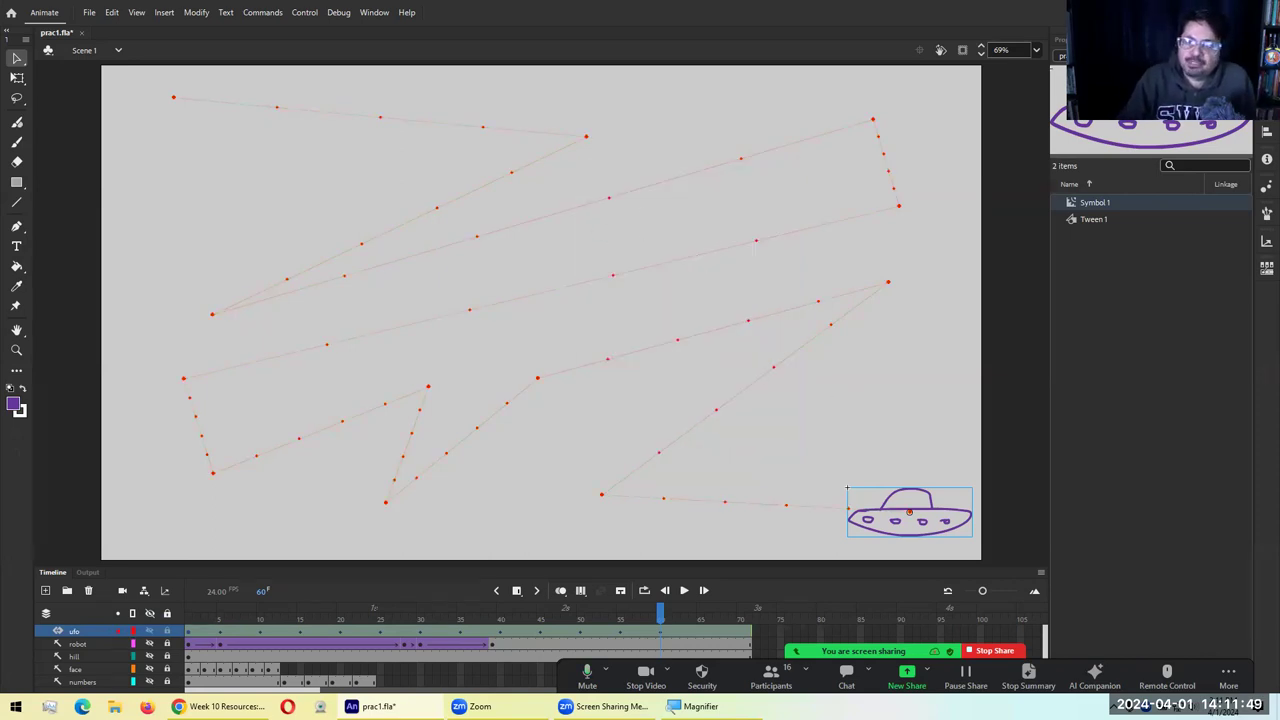
pyautogui.hotkey('ctrl', 'Return')
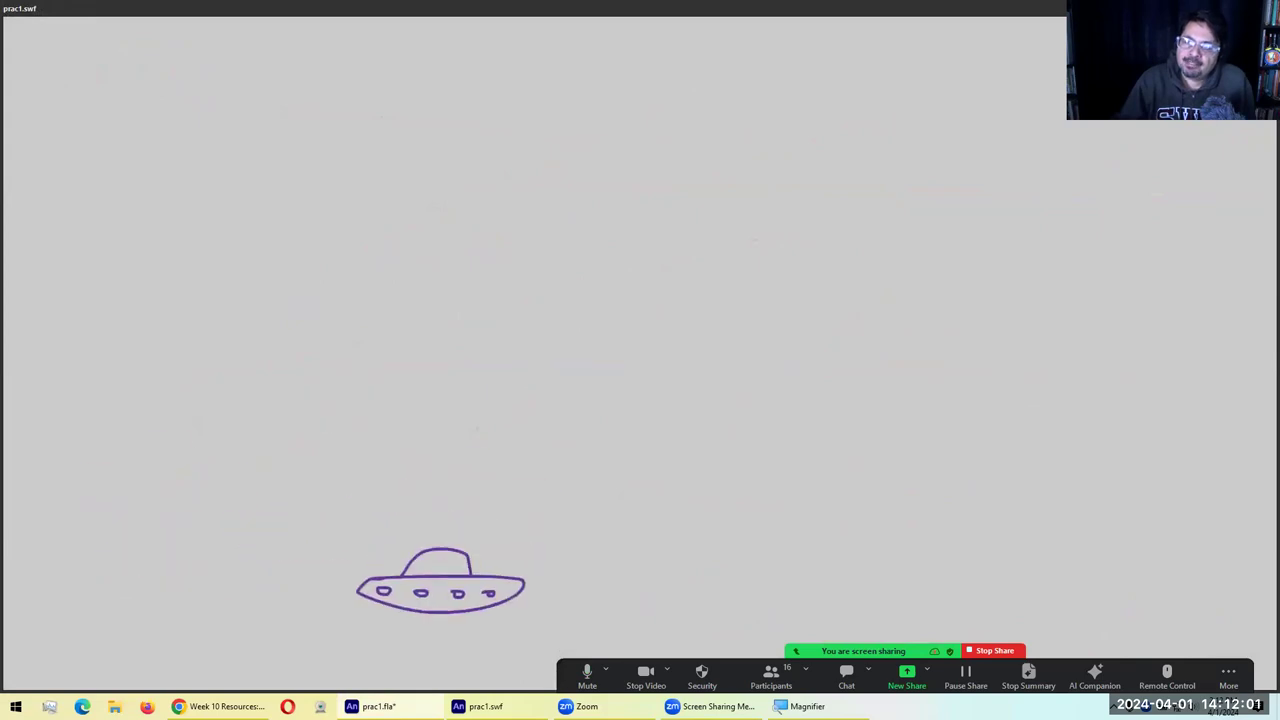
pyautogui.hotkey('ctrl', 'w')
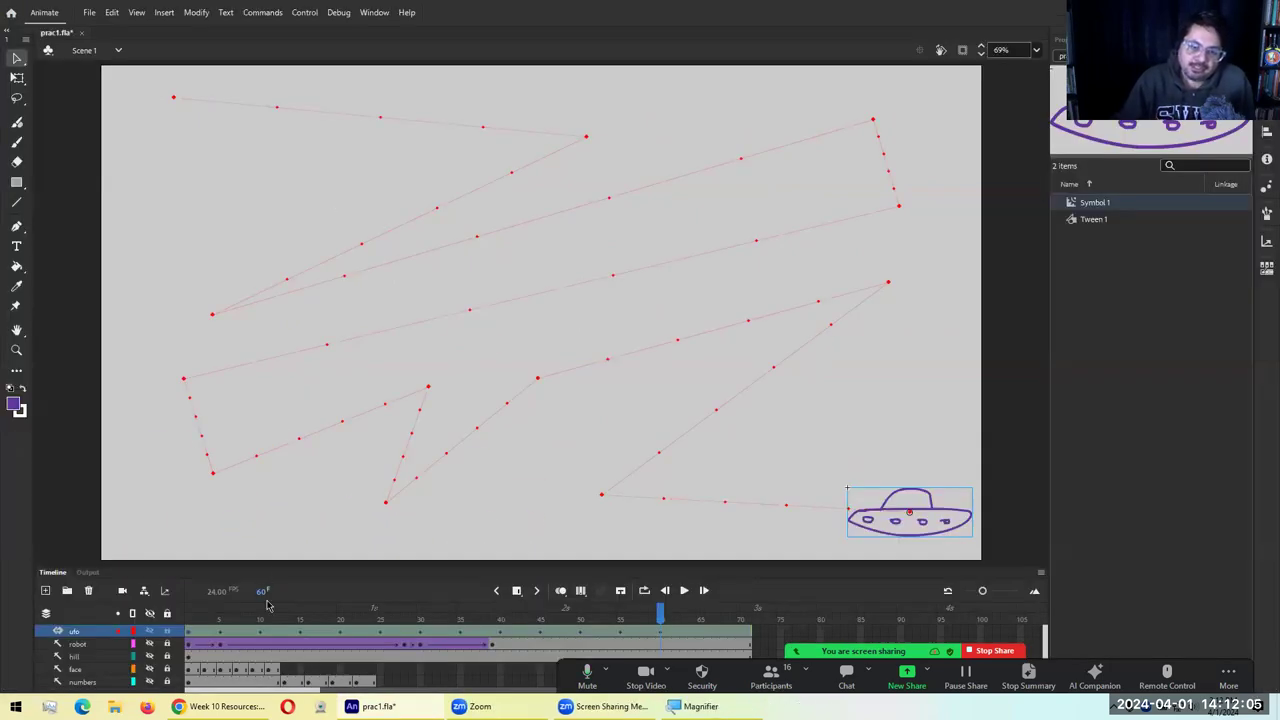
# Shift the ufo layer's frame 10 keyframe to frame 12, and back to frame 7
pyautogui.click(261, 632)
pyautogui.moveTo(263, 637)
pyautogui.mouseDown()
pyautogui.moveTo(297, 646)
pyautogui.moveTo(244, 636)
pyautogui.moveTo(279, 637)
pyautogui.mouseUp()
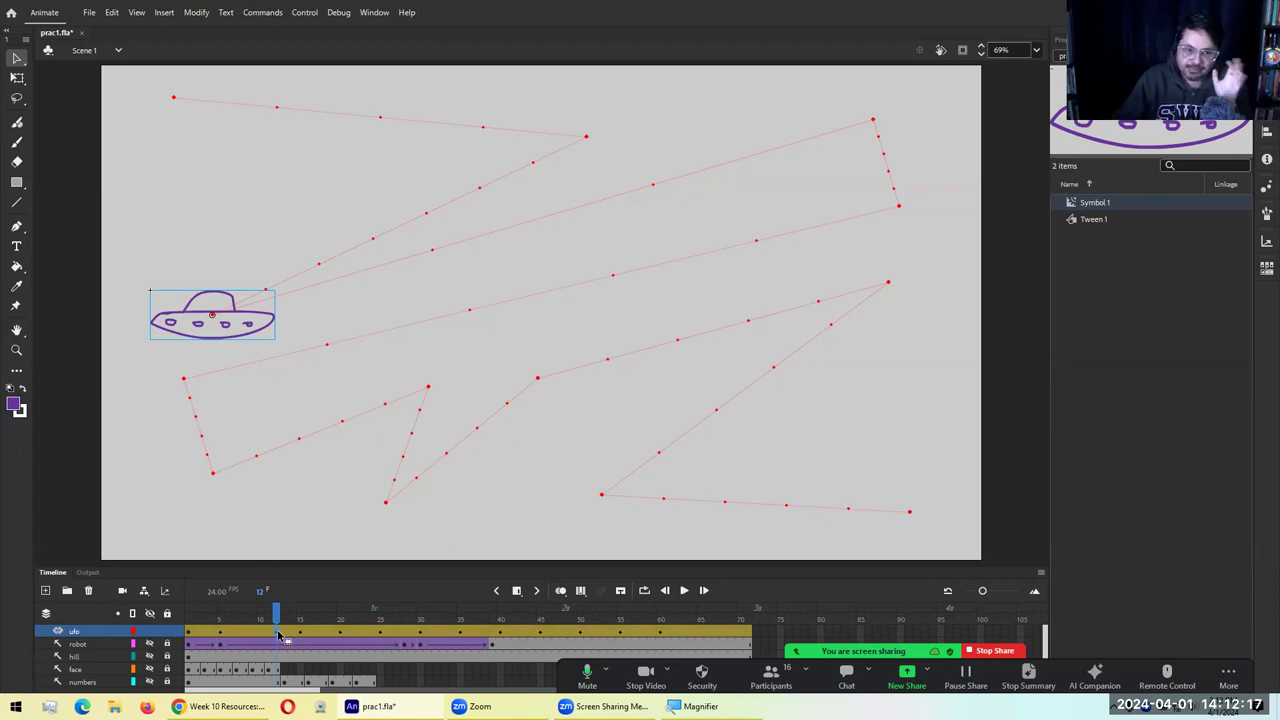
pyautogui.moveTo(279, 636); pyautogui.dragTo(238, 640)
pyautogui.click(223, 625)
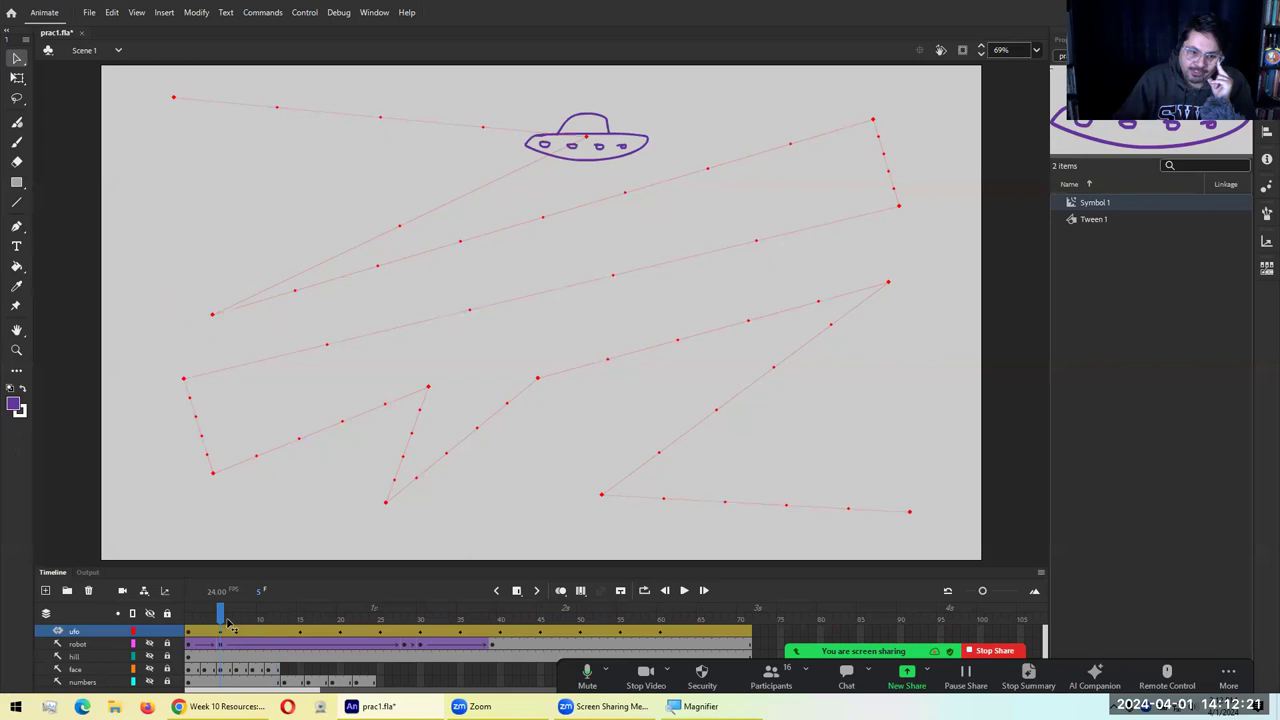
# Retime the ufo layer's frame 7 keyframe to frame 13 and scrub through the slower movement
pyautogui.click(237, 624)
pyautogui.click(238, 634)
pyautogui.moveTo(238, 634); pyautogui.dragTo(276, 634)
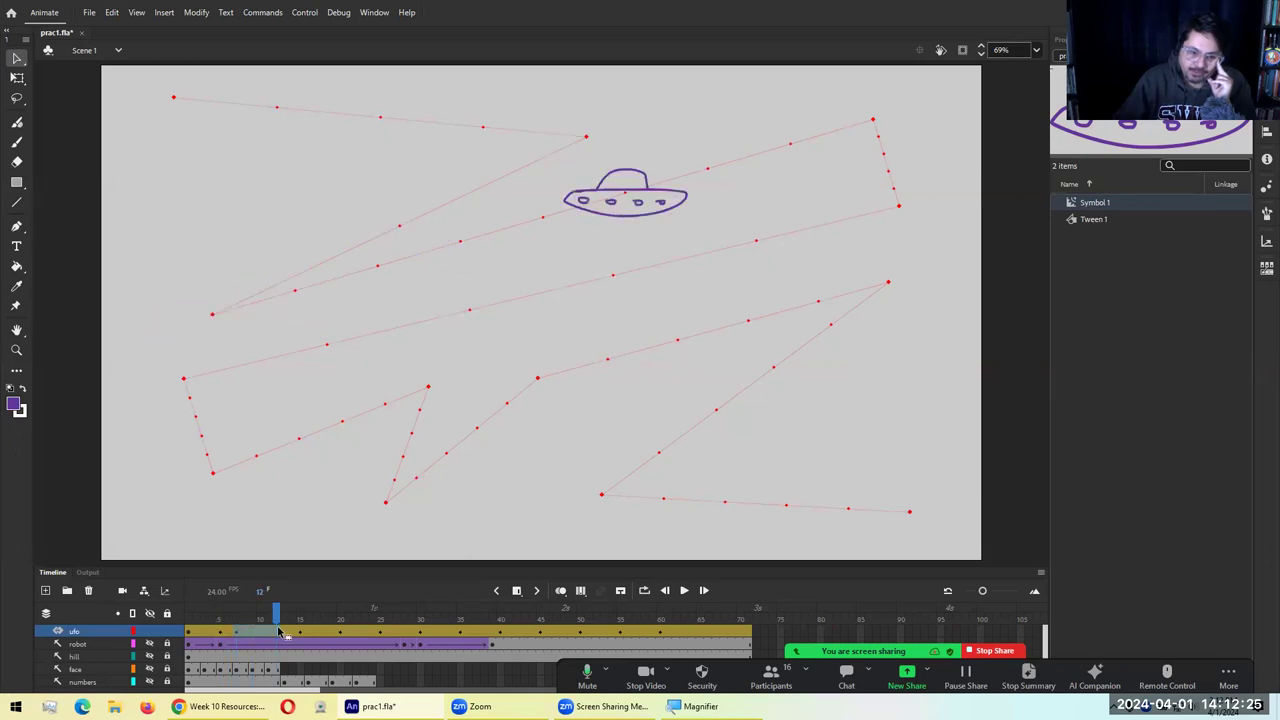
pyautogui.click(235, 634)
pyautogui.click(236, 637)
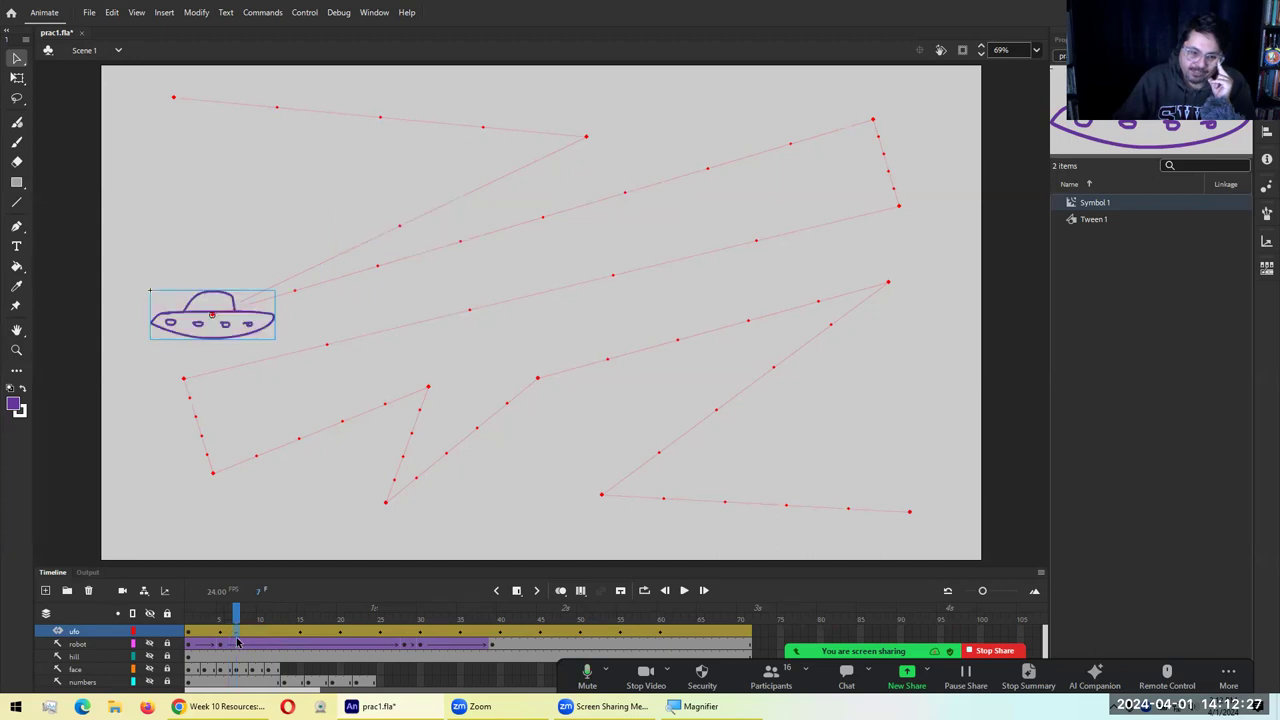
pyautogui.click(232, 622)
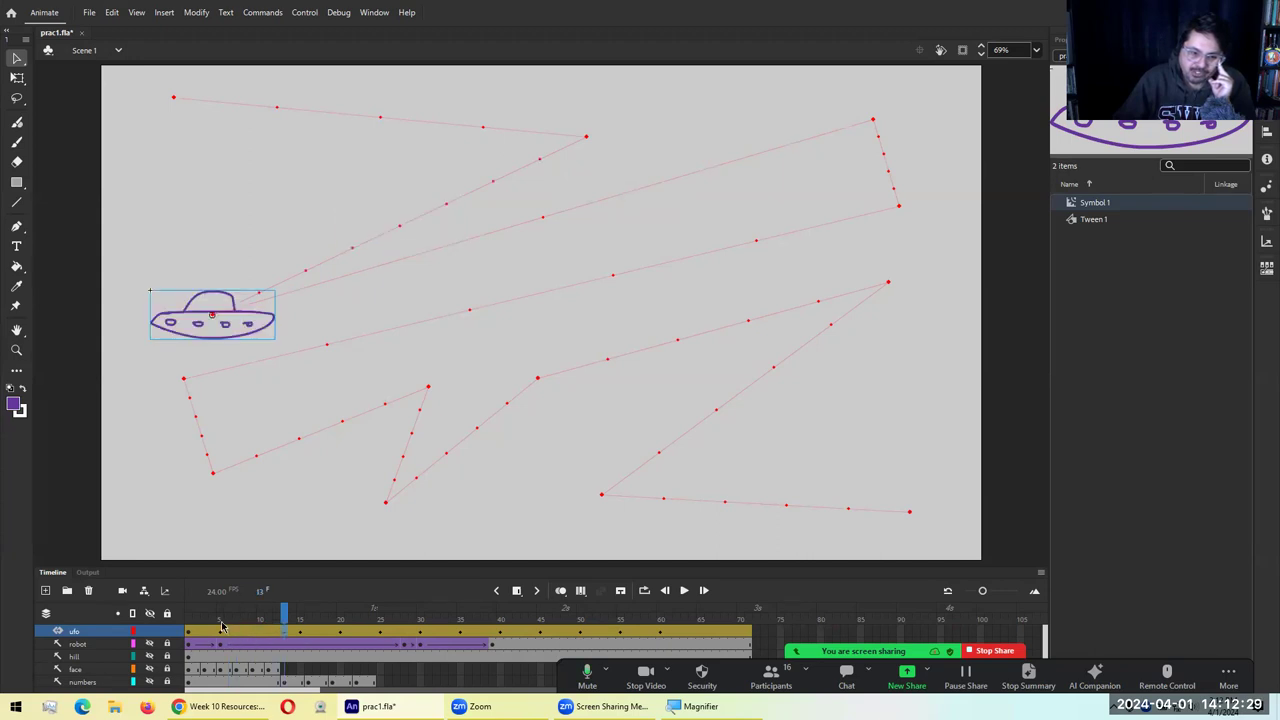
pyautogui.moveTo(236, 624)
pyautogui.mouseDown()
pyautogui.moveTo(284, 626)
pyautogui.moveTo(222, 626)
pyautogui.moveTo(286, 626)
pyautogui.moveTo(251, 626)
pyautogui.mouseUp()
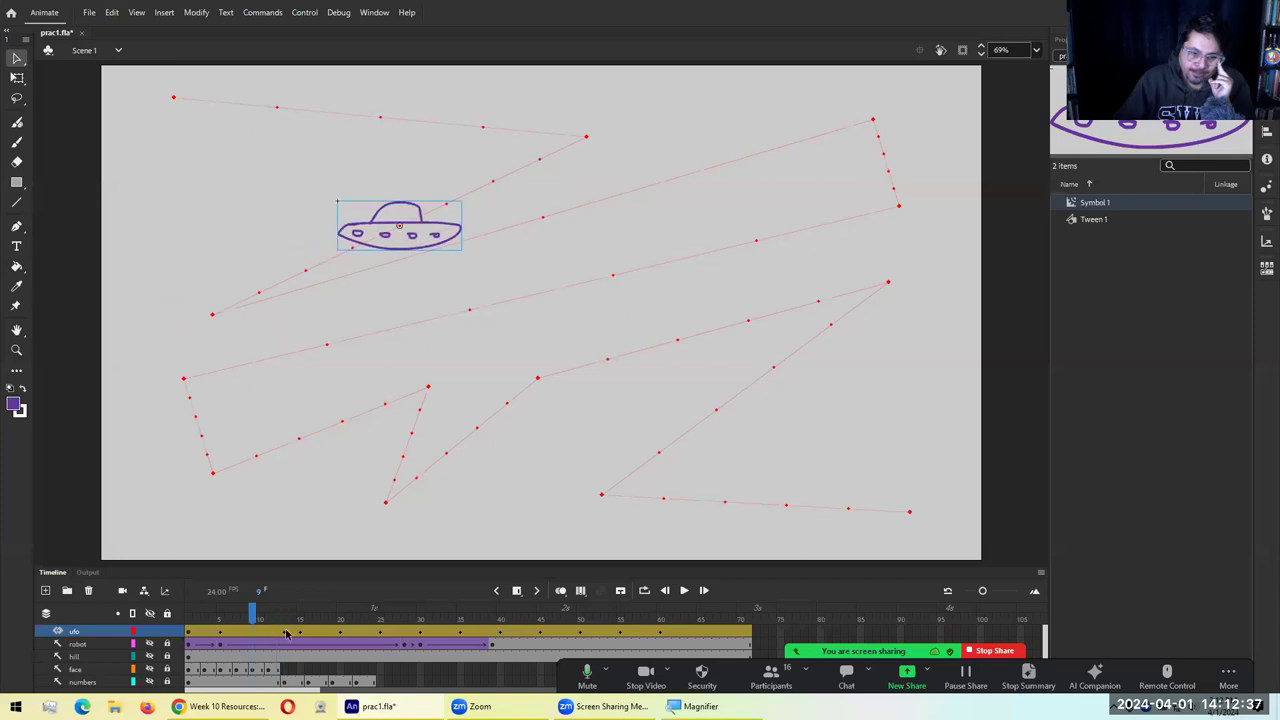
# Pull the frame 13 keyframe back to frame 7 on the ufo layer and scrub across it
pyautogui.click(286, 637)
pyautogui.click(286, 637)
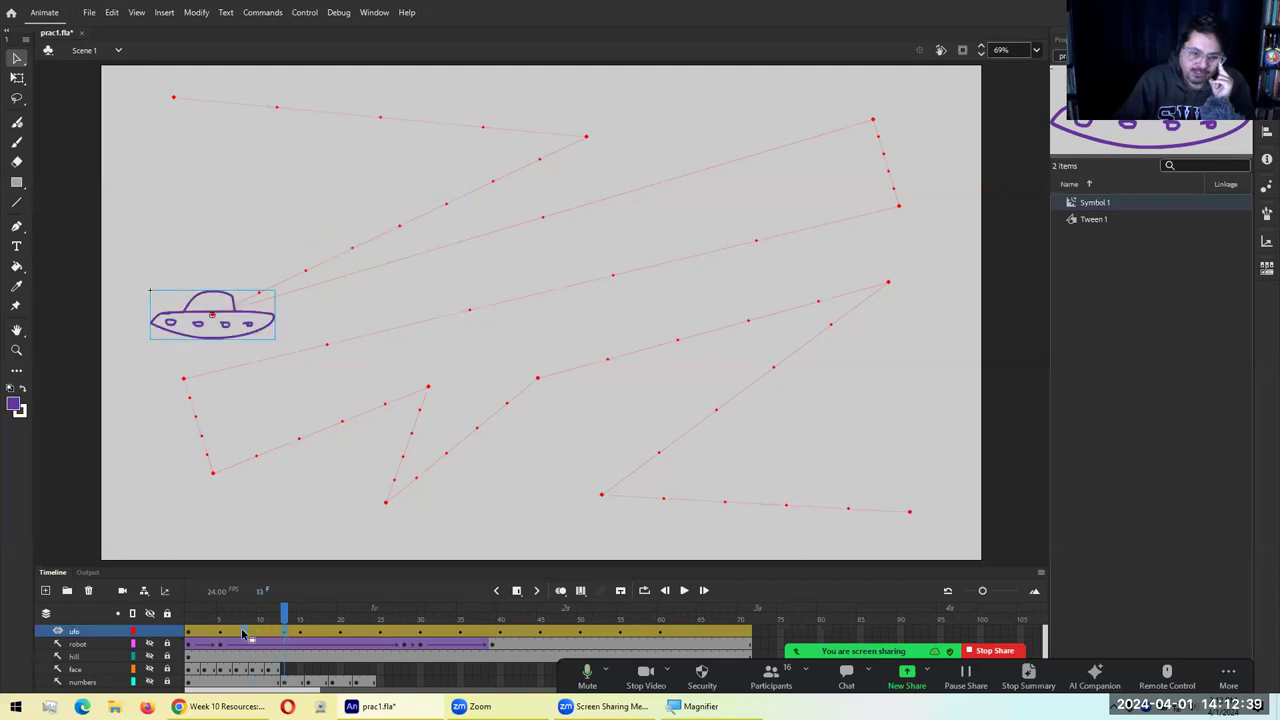
pyautogui.moveTo(240, 632)
pyautogui.mouseDown()
pyautogui.moveTo(220, 617)
pyautogui.moveTo(251, 615)
pyautogui.moveTo(211, 615)
pyautogui.moveTo(243, 614)
pyautogui.mouseUp()
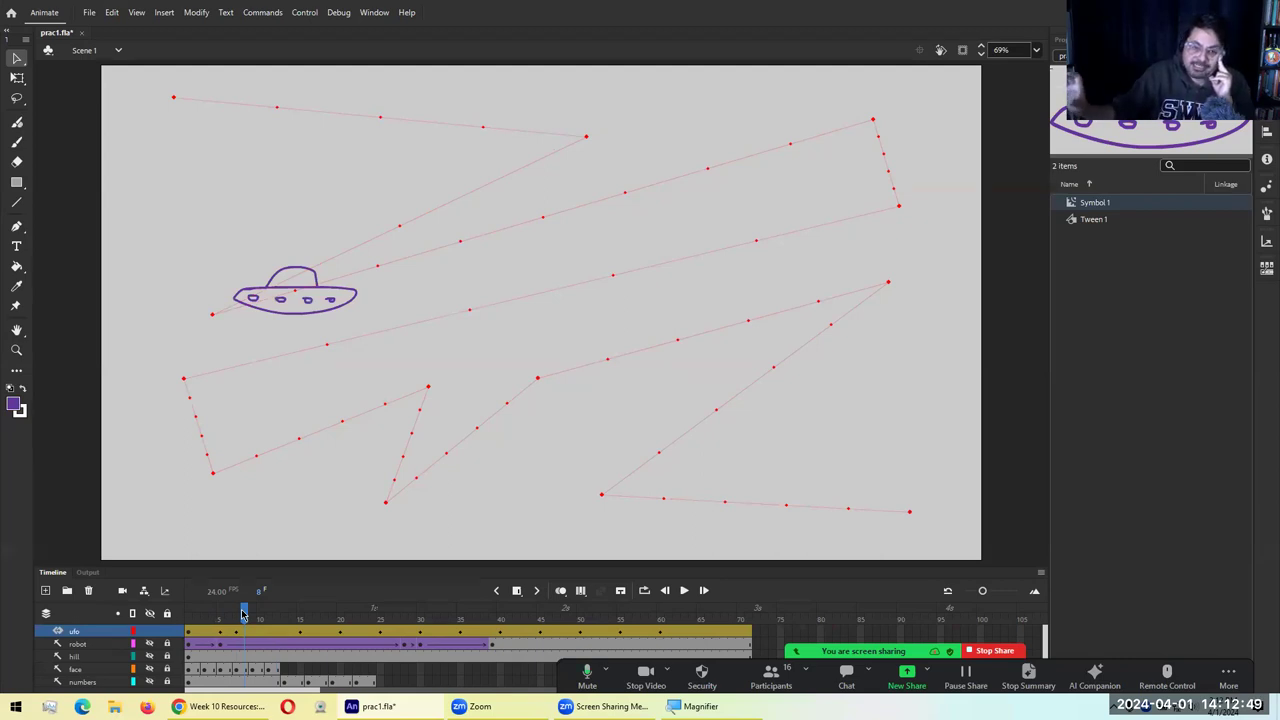
pyautogui.moveTo(243, 614)
pyautogui.mouseDown()
pyautogui.moveTo(210, 615)
pyautogui.moveTo(234, 619)
pyautogui.mouseUp()
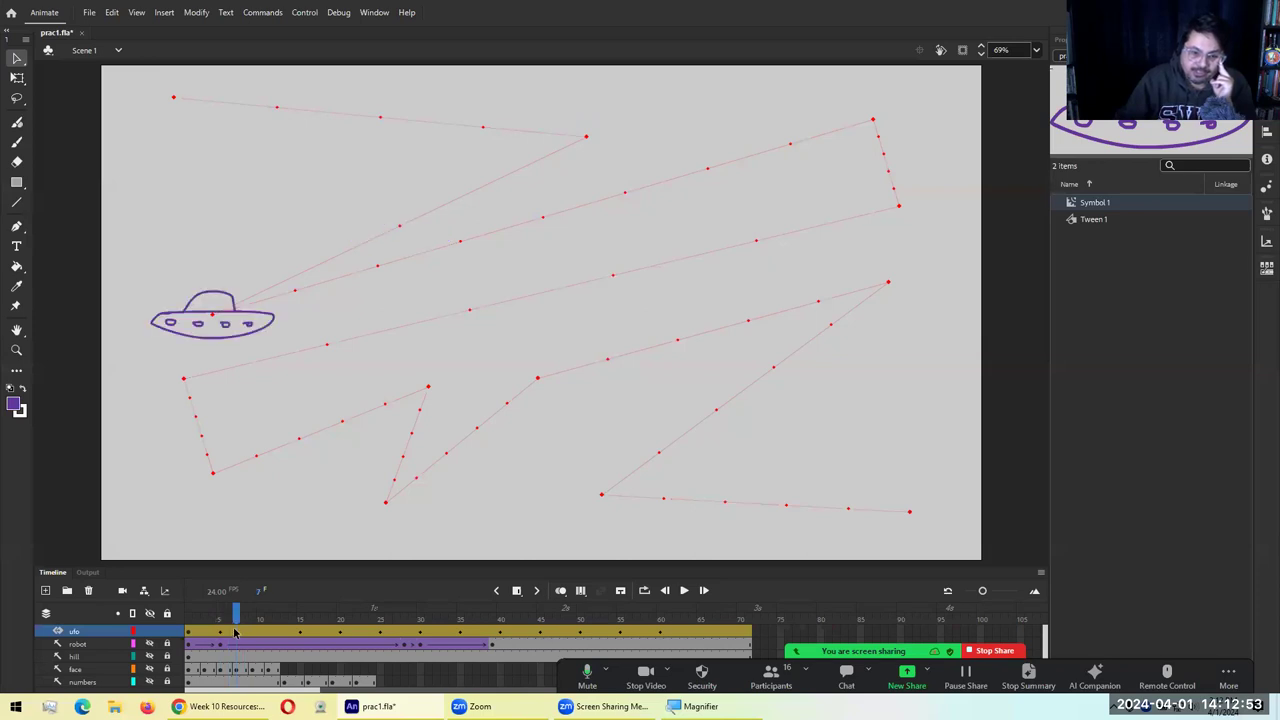
# Move the ufo layer's frame 7 keyframe to frame 13 again, scrub through it and test the movie
pyautogui.click(237, 632)
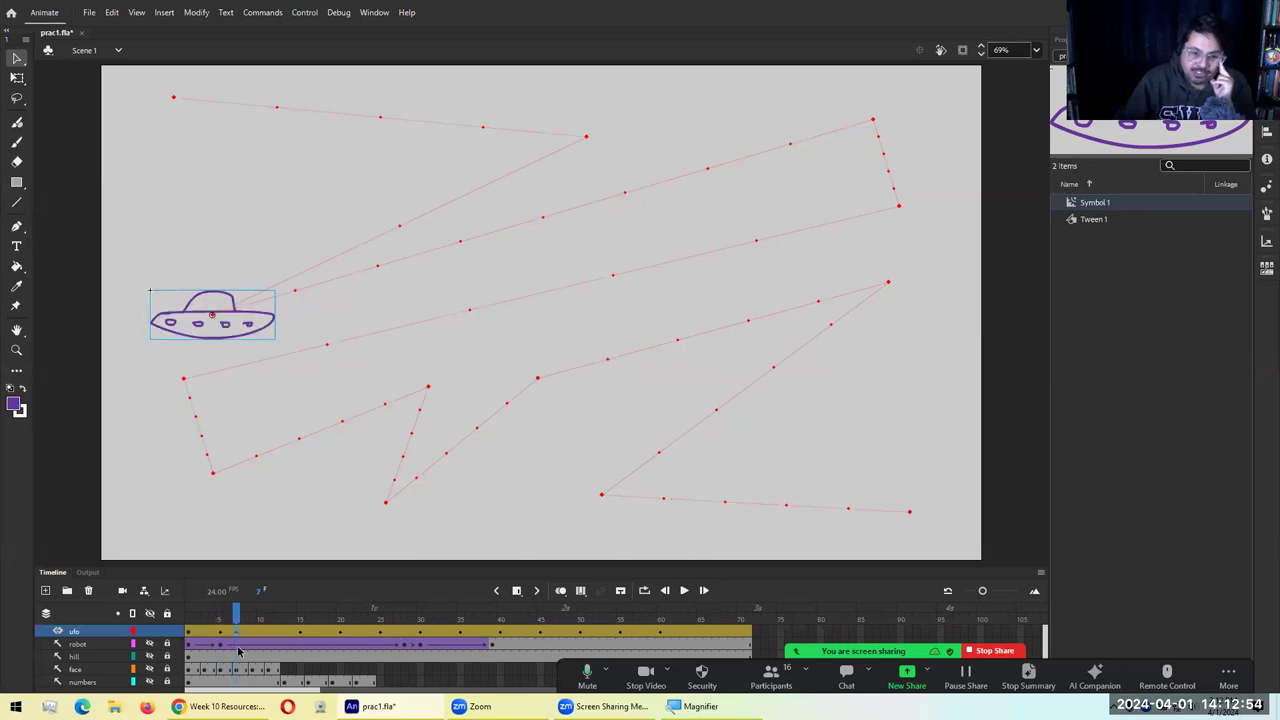
pyautogui.click(287, 634)
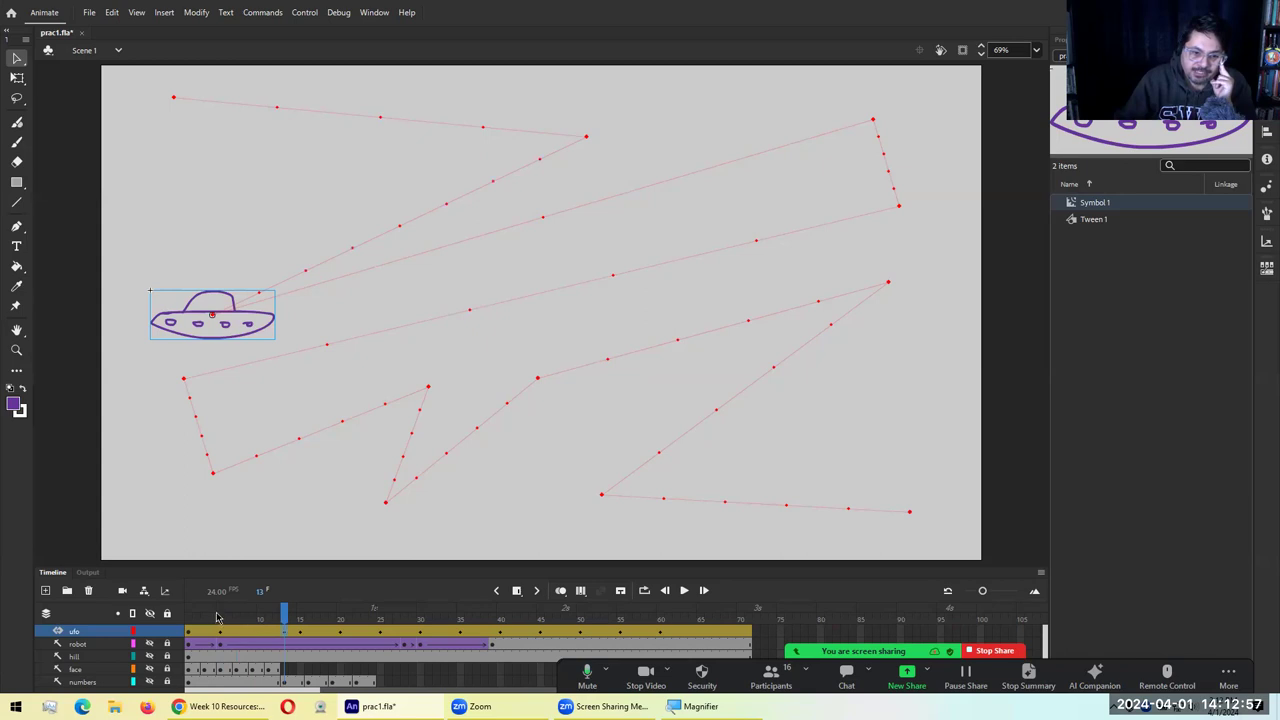
pyautogui.moveTo(242, 615); pyautogui.dragTo(285, 621)
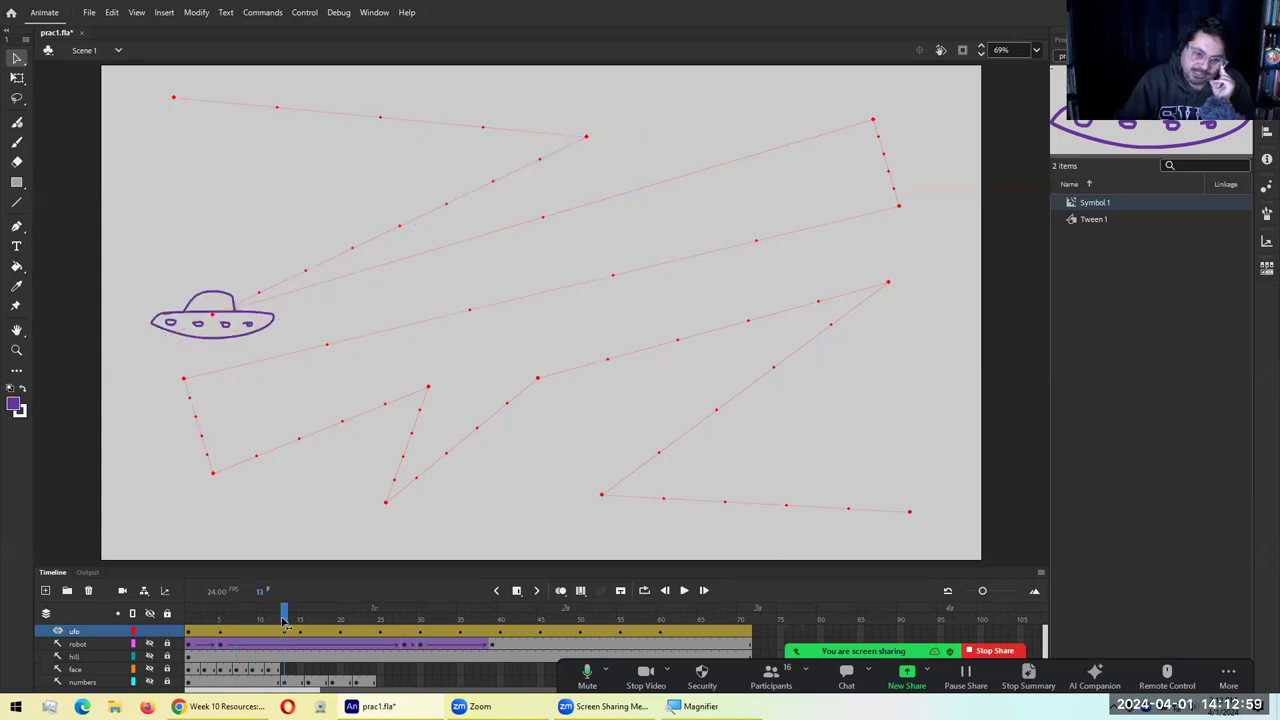
pyautogui.moveTo(285, 621); pyautogui.dragTo(300, 622)
pyautogui.hotkey('ctrl', 'Return')
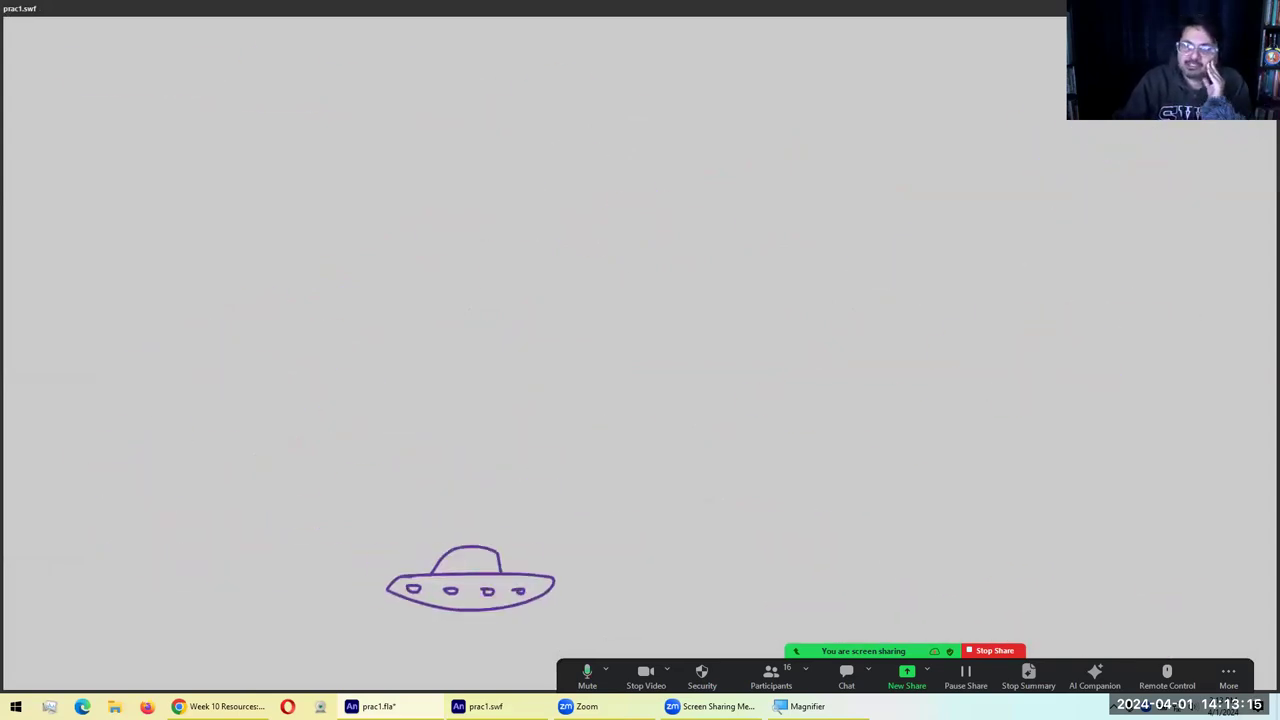
pyautogui.hotkey('ctrl', 'w')
# Remove the motion tween from the ufo layer
pyautogui.press(',')
pyautogui.press(',')
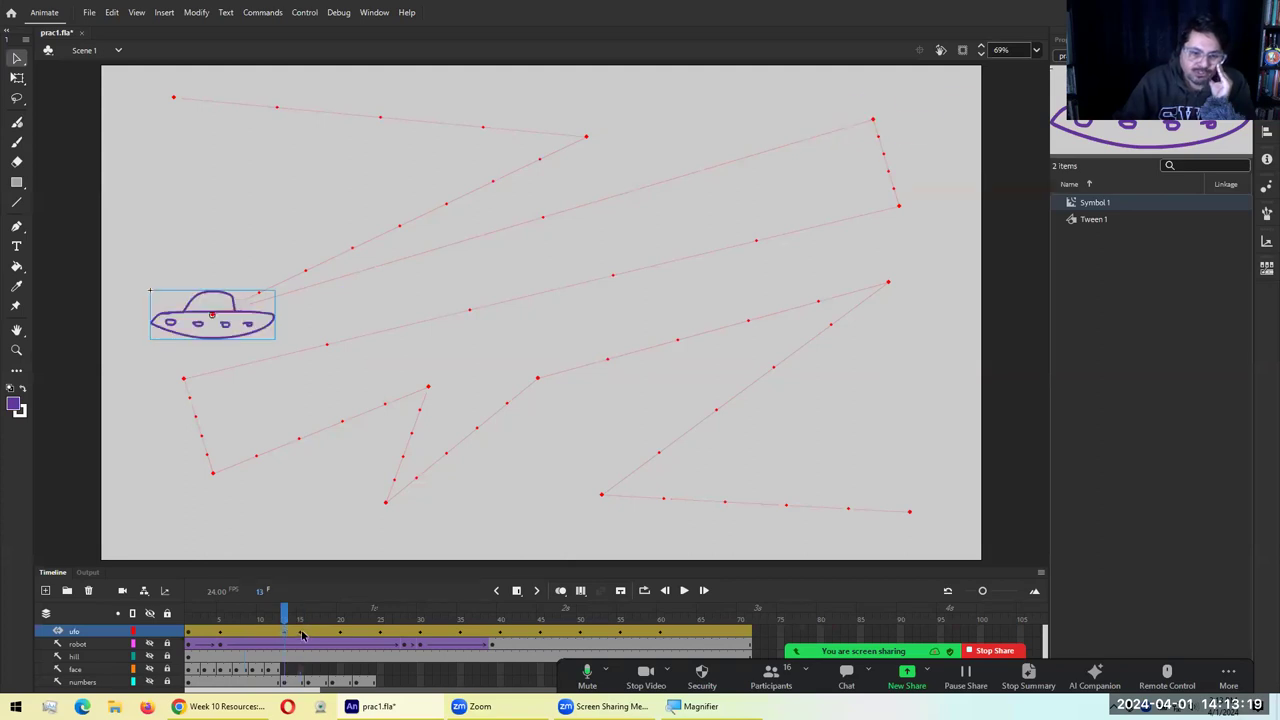
pyautogui.click(302, 636)
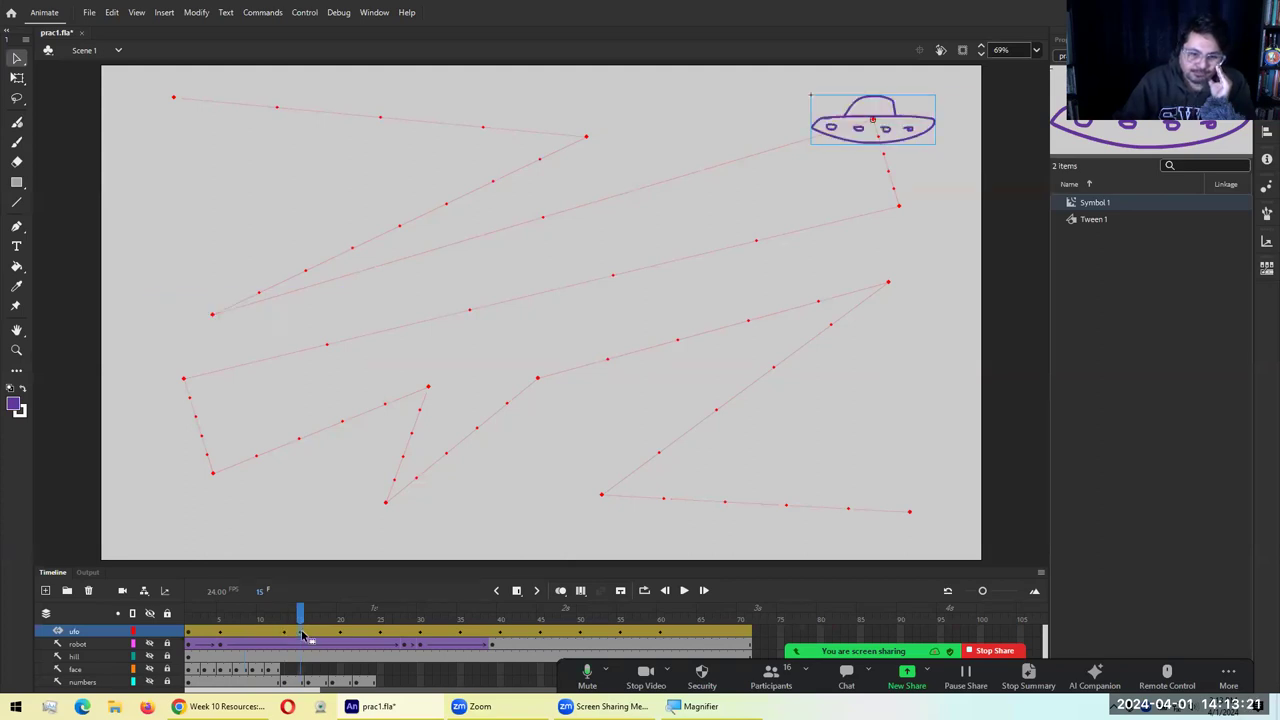
pyautogui.rightClick(302, 636)
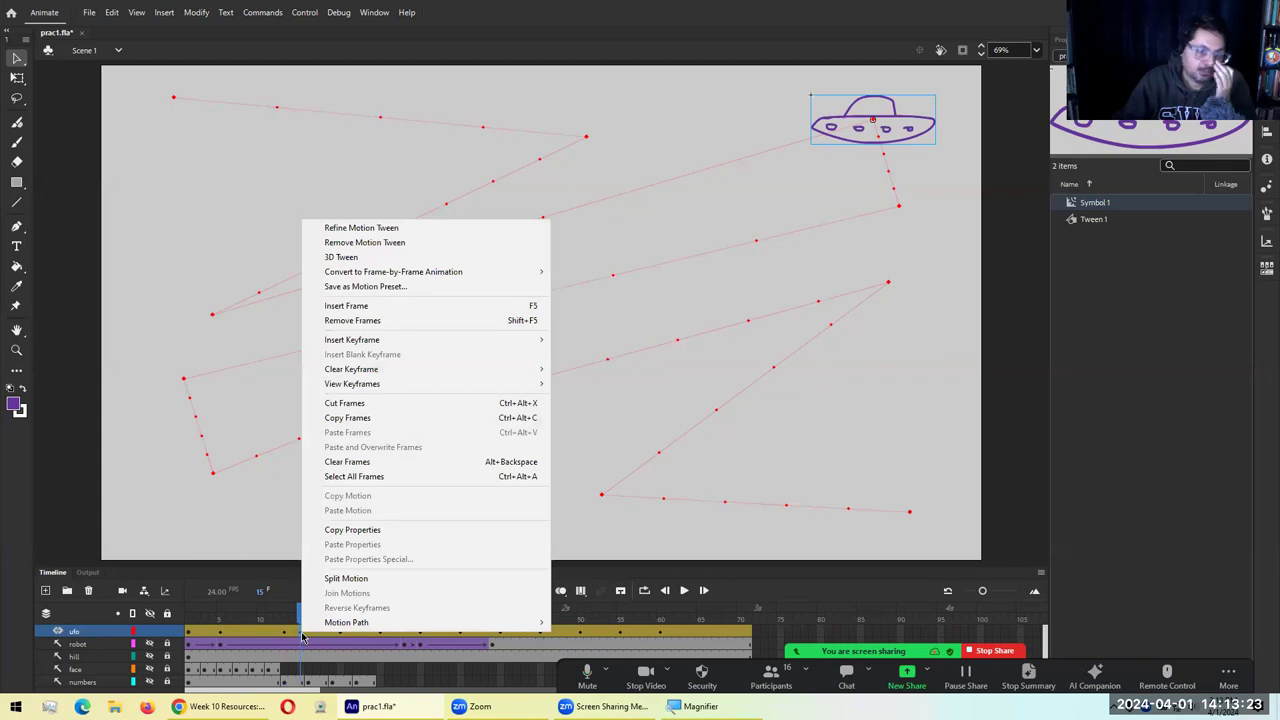
pyautogui.click(397, 243)
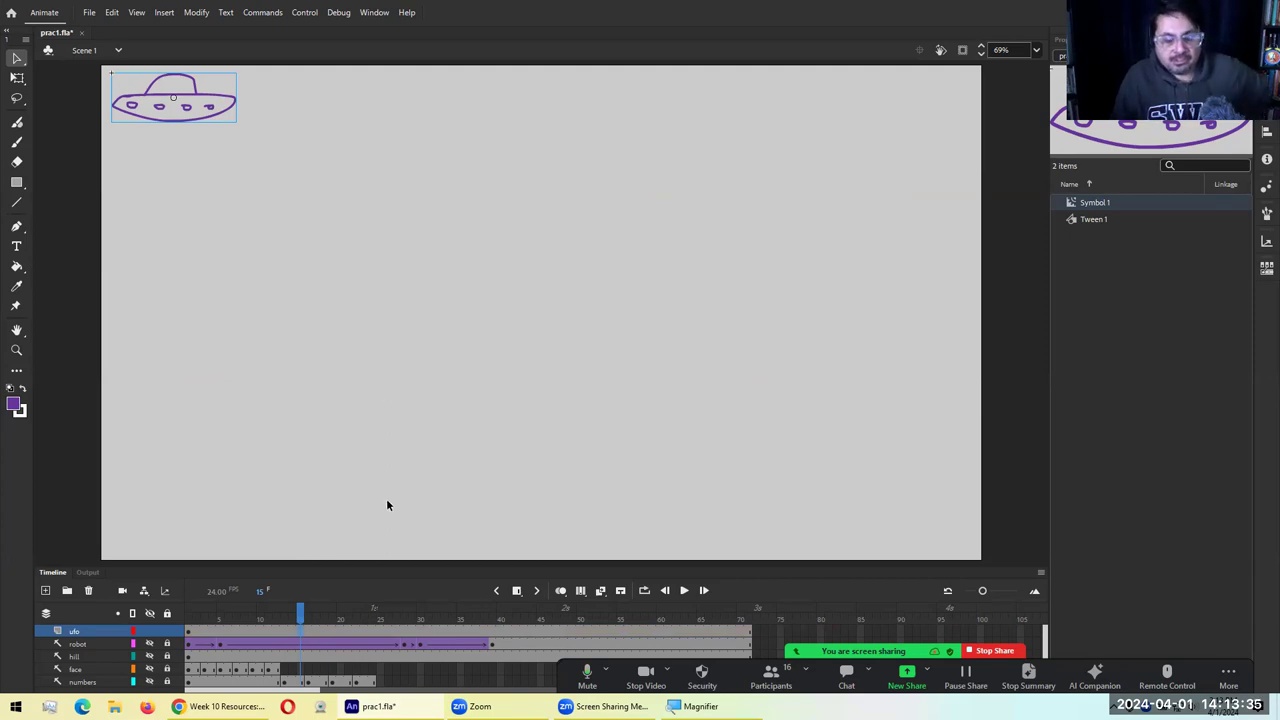
# Create a new motion tween on the saucer from frame 1
pyautogui.moveTo(299, 614); pyautogui.dragTo(188, 612)
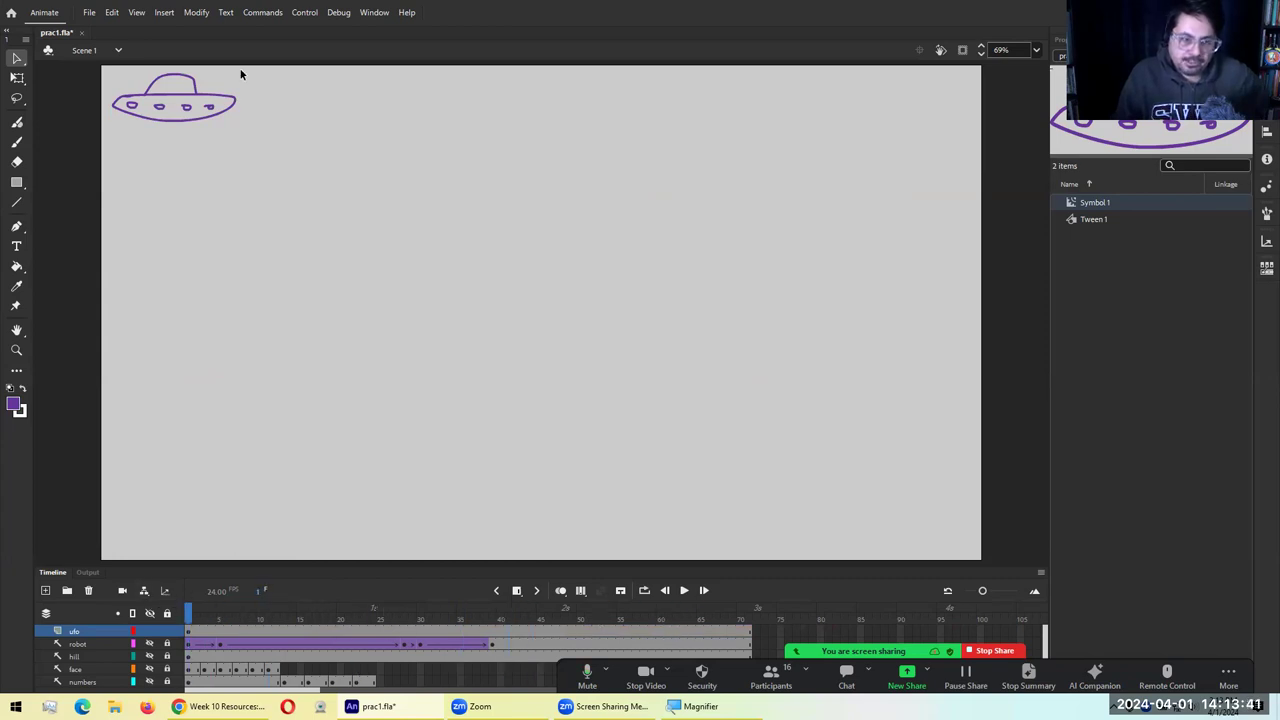
pyautogui.click(236, 108)
pyautogui.rightClick(236, 106)
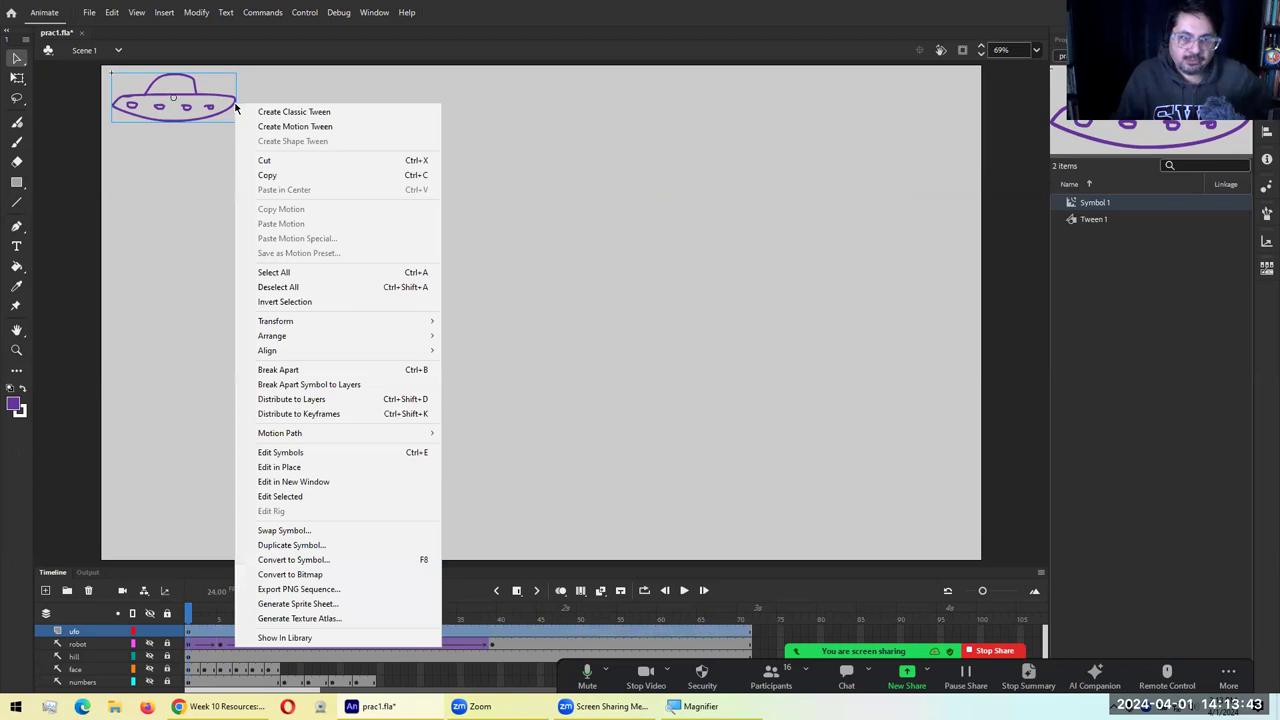
pyautogui.click(270, 128)
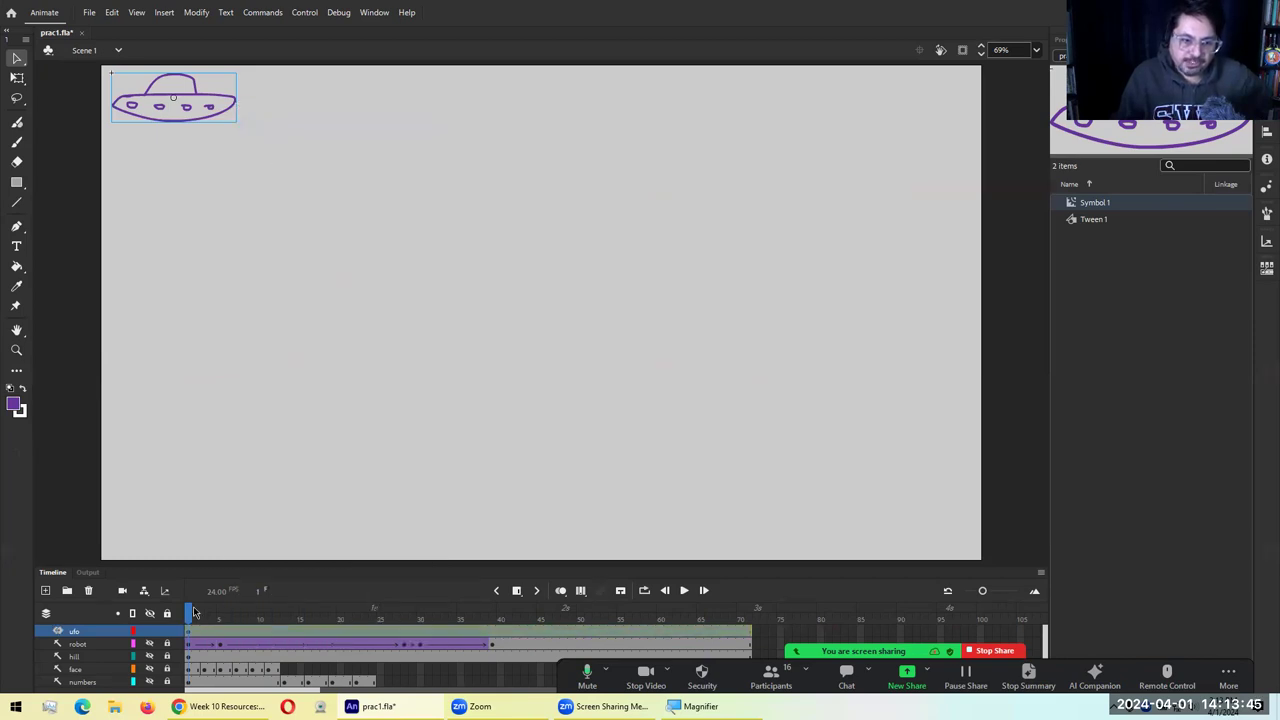
# Move the saucer to the stage's upper-right corner at frame 15, and to the lower-left area at frame 44
pyautogui.moveTo(193, 612); pyautogui.dragTo(300, 612)
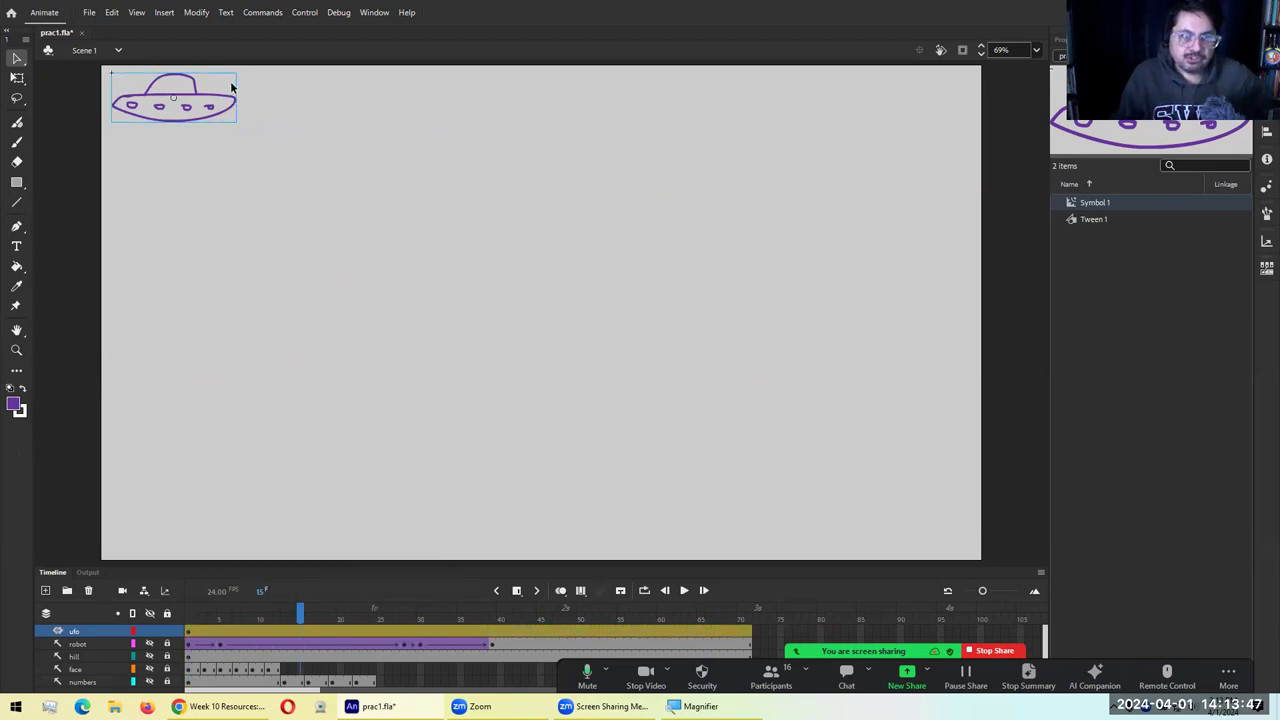
pyautogui.moveTo(224, 104); pyautogui.dragTo(210, 448)
pyautogui.click(534, 630)
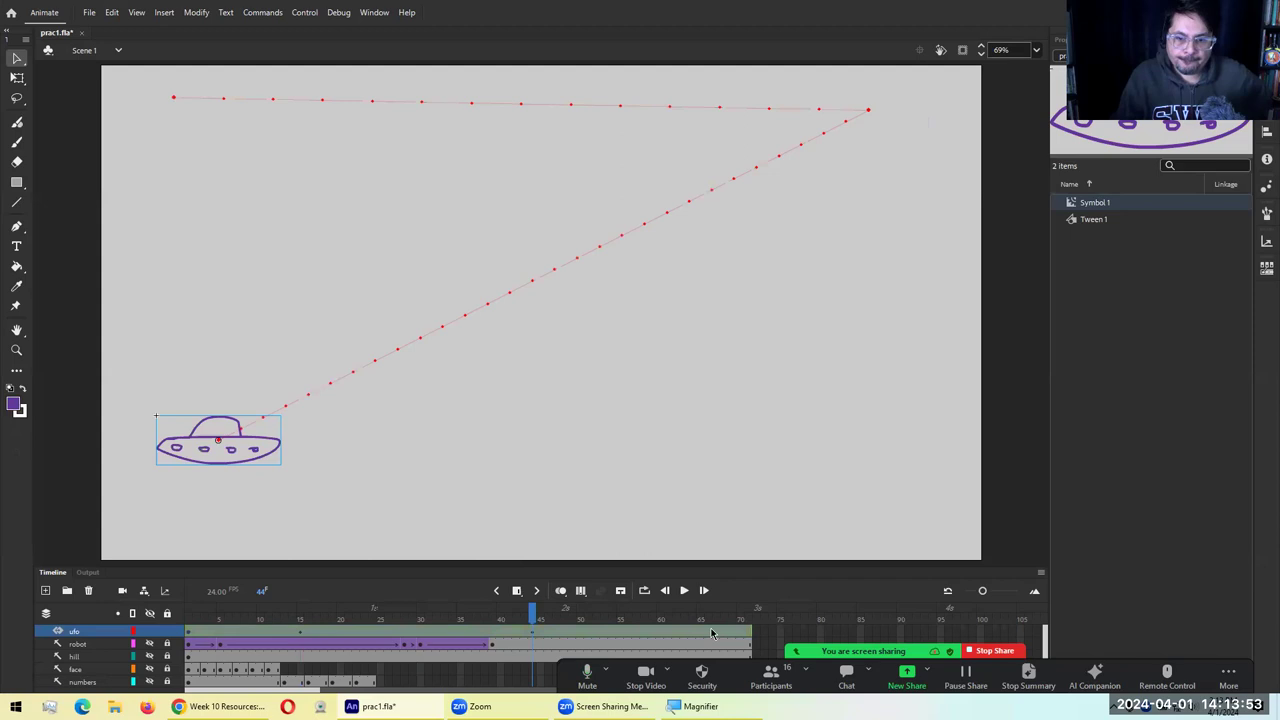
# Move the saucer to the stage's lower-right area at frame 71 and test the movie
pyautogui.click(750, 632)
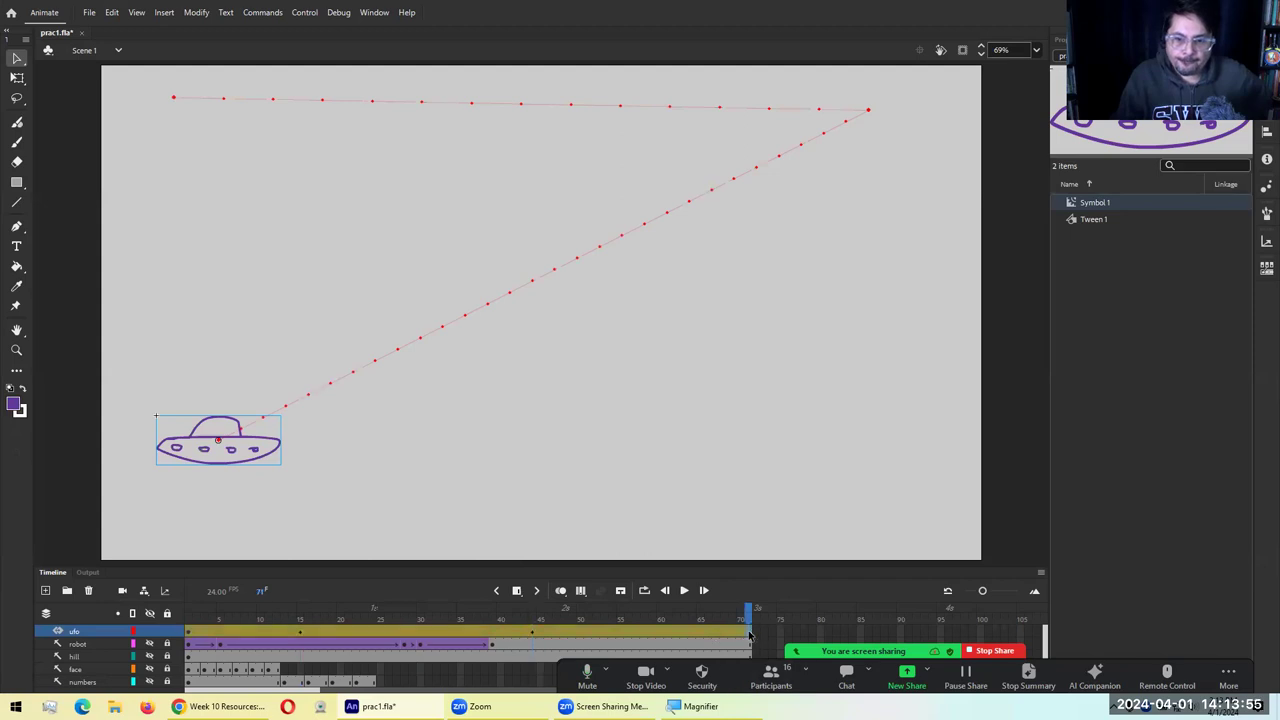
pyautogui.moveTo(277, 457); pyautogui.dragTo(897, 486)
pyautogui.hotkey('ctrl', 'Return')
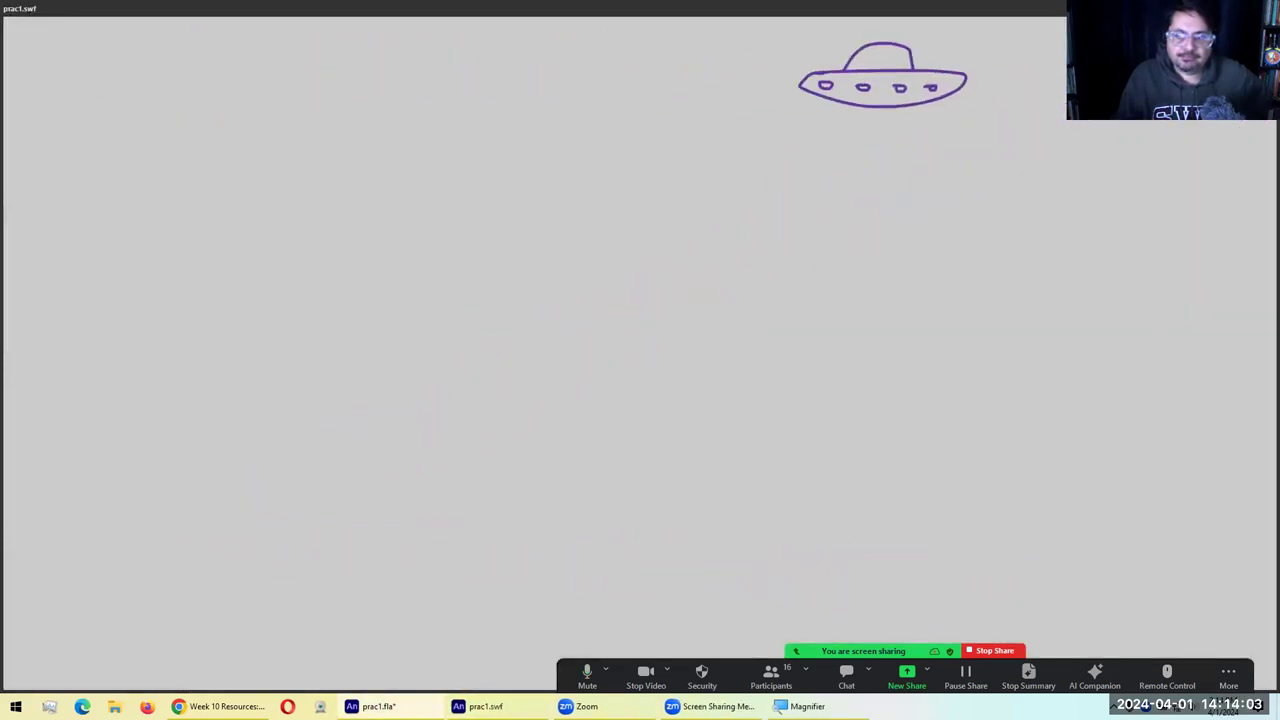
pyautogui.hotkey('ctrl', 'w')
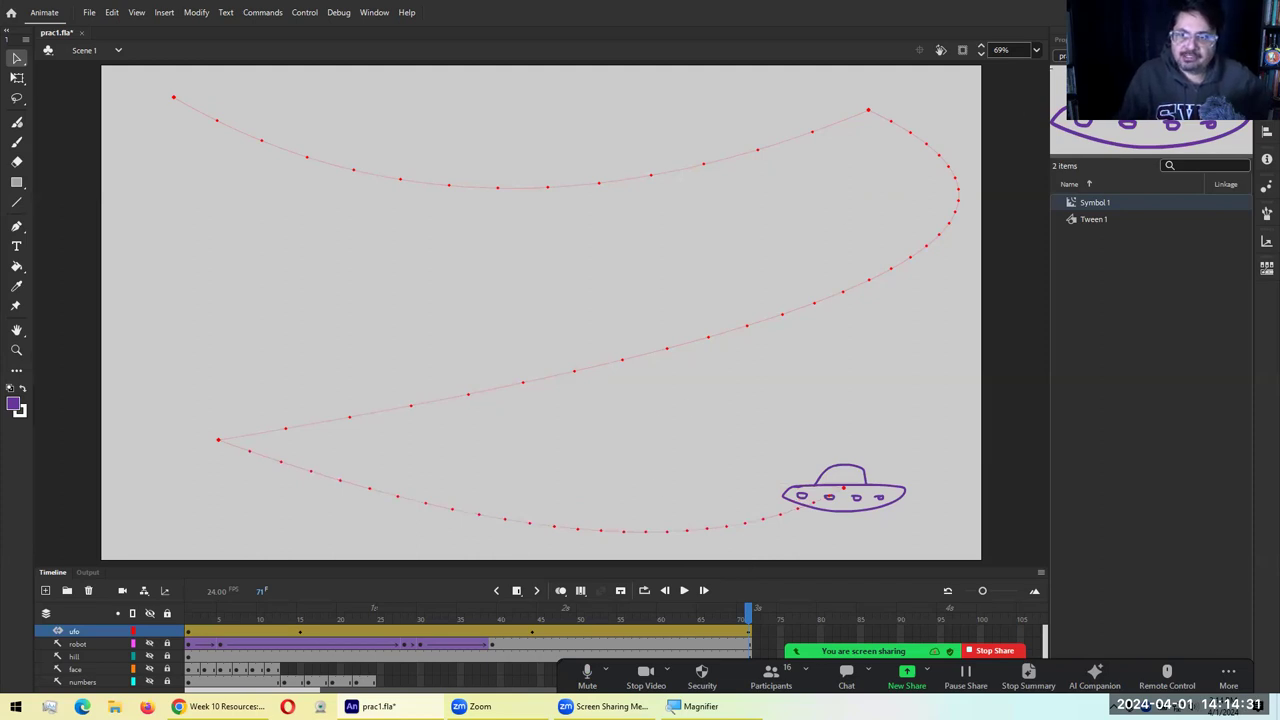
# Test the movie to check the saucer's flight along the curved motion path
pyautogui.hotkey('ctrl', 'Return')
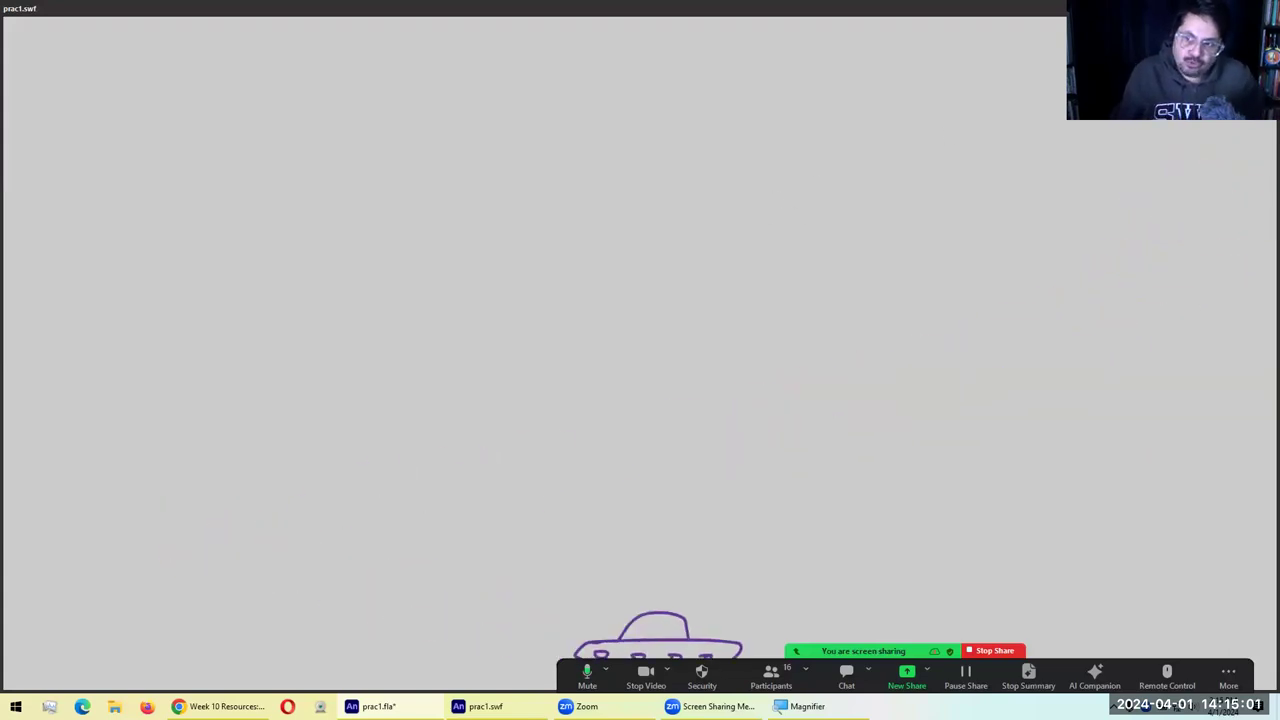
pyautogui.hotkey('ctrl', 'w')
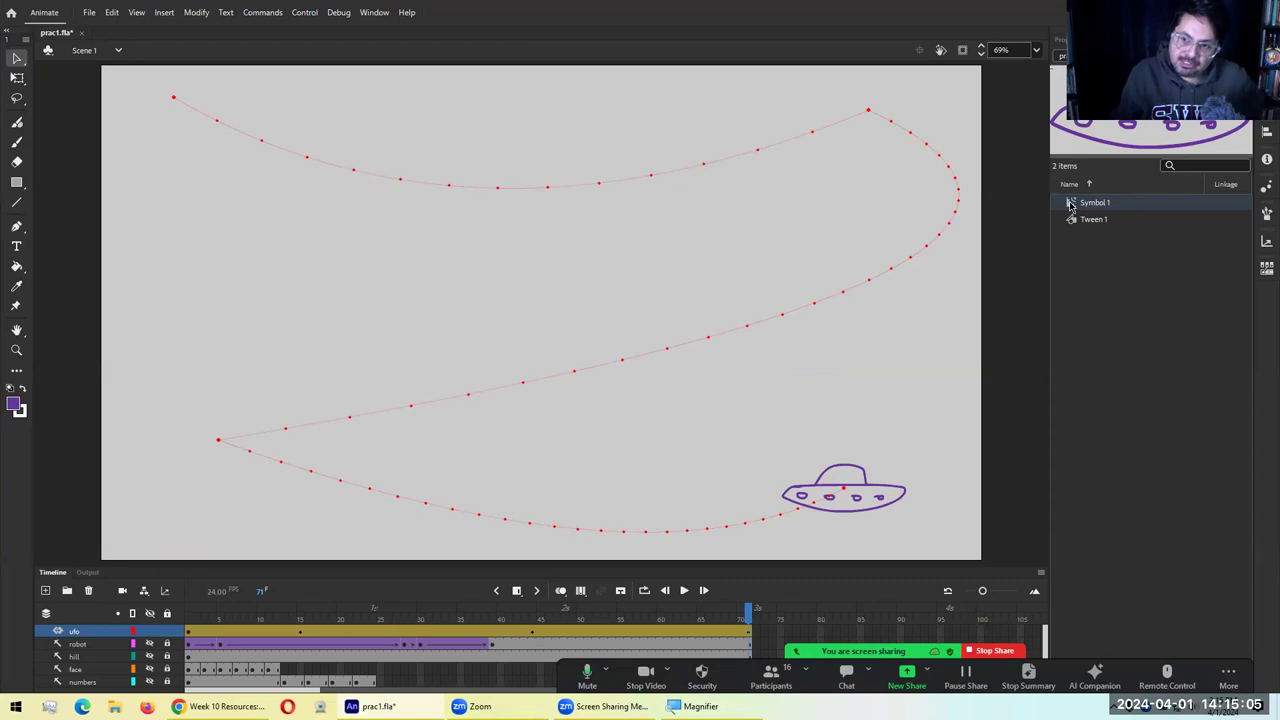
# Open Symbol 1 for editing, hide the saucer layer and draw a purple rocket ship on a new layer above it
pyautogui.doubleClick(1071, 203)
pyautogui.click(873, 246)
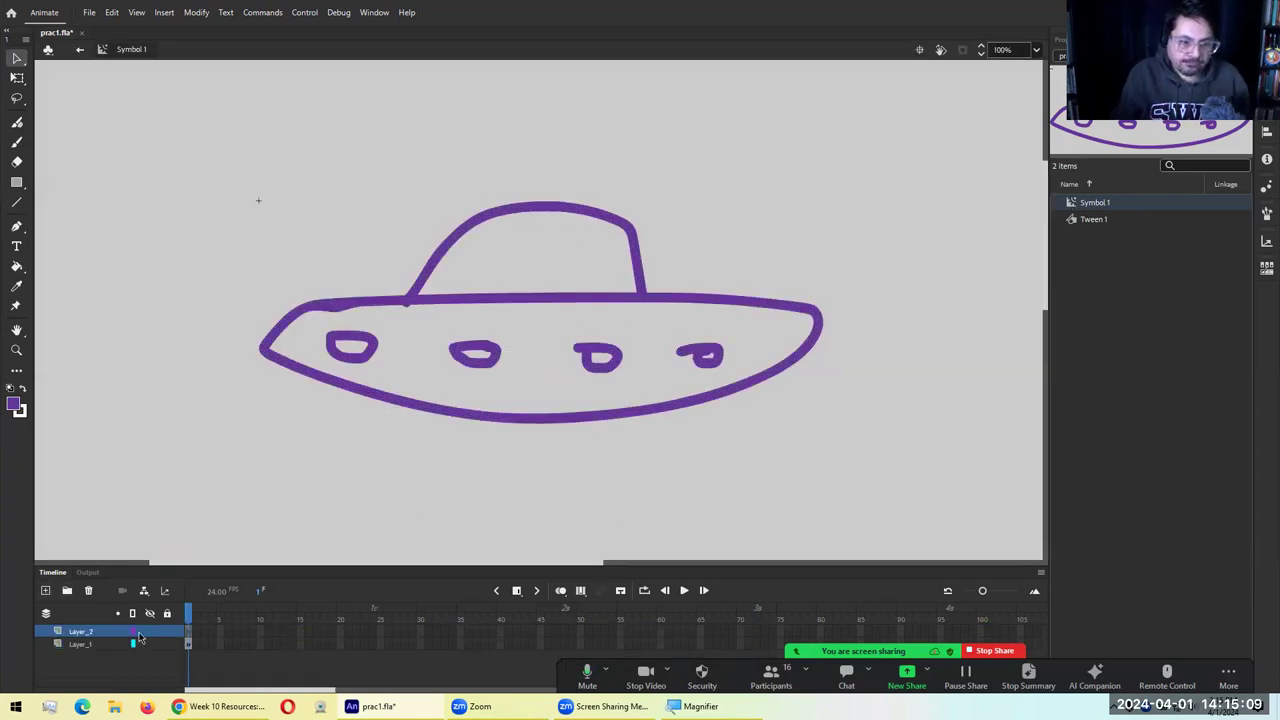
pyautogui.click(150, 644)
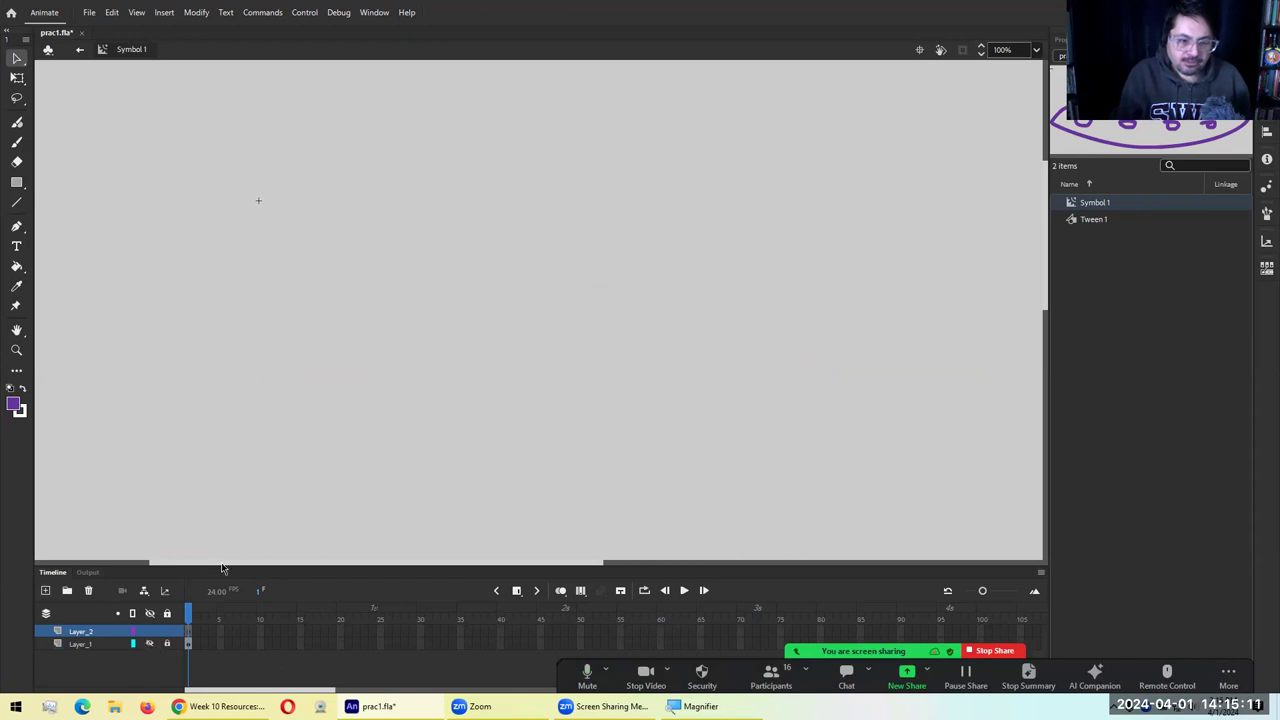
pyautogui.moveTo(506, 160); pyautogui.dragTo(598, 405)
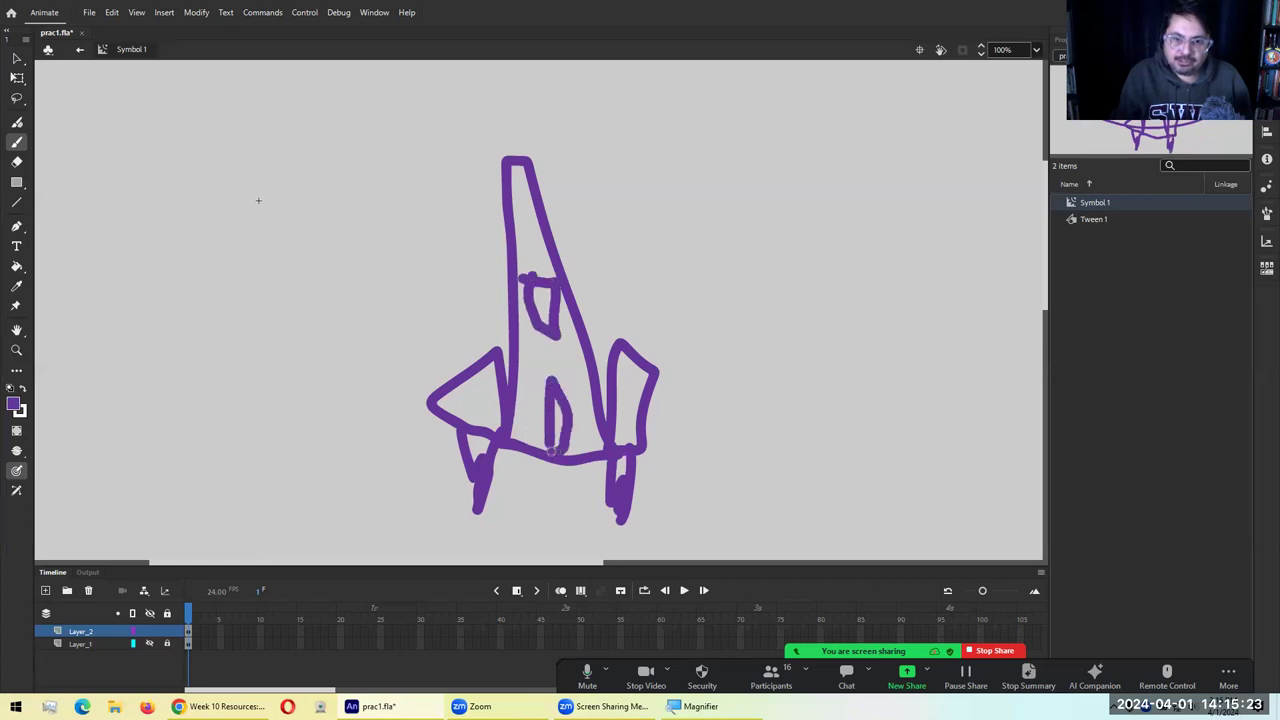
# Turn the saucer's Layer_1 into a guide layer and compare both drawings by toggling visibility, leaving only the rocket shown
pyautogui.rightClick(75, 648)
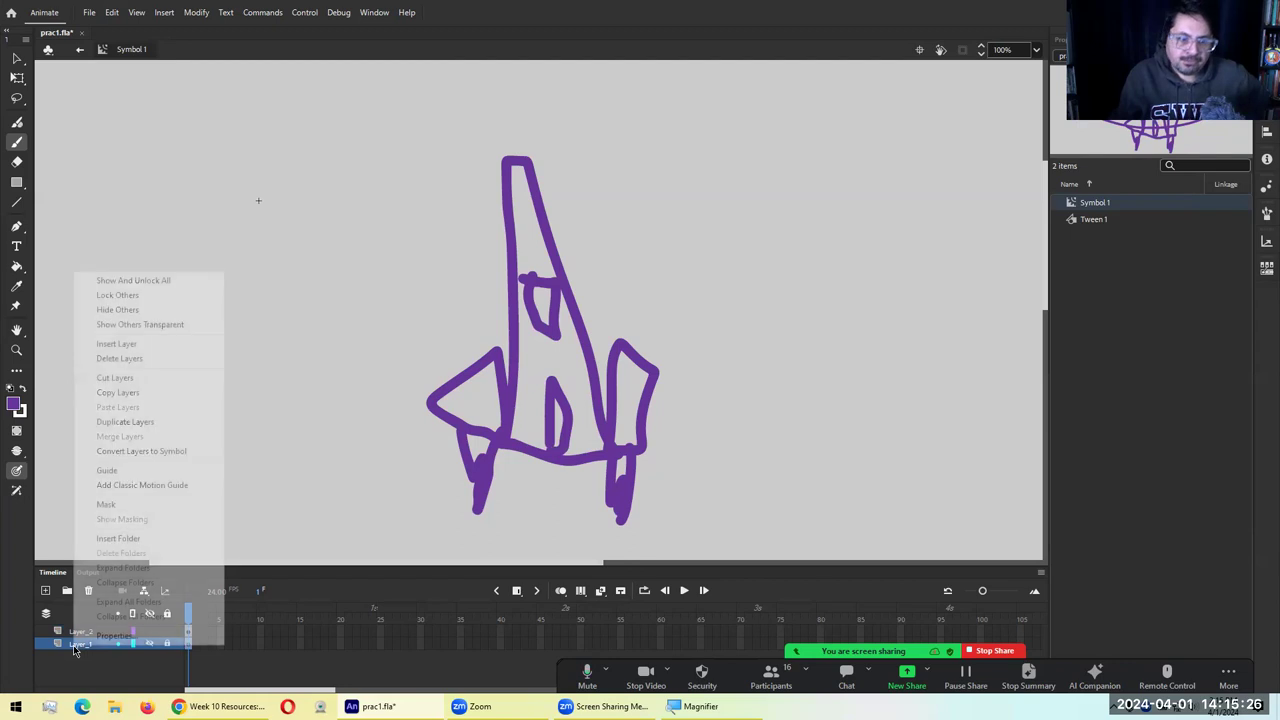
pyautogui.click(106, 470)
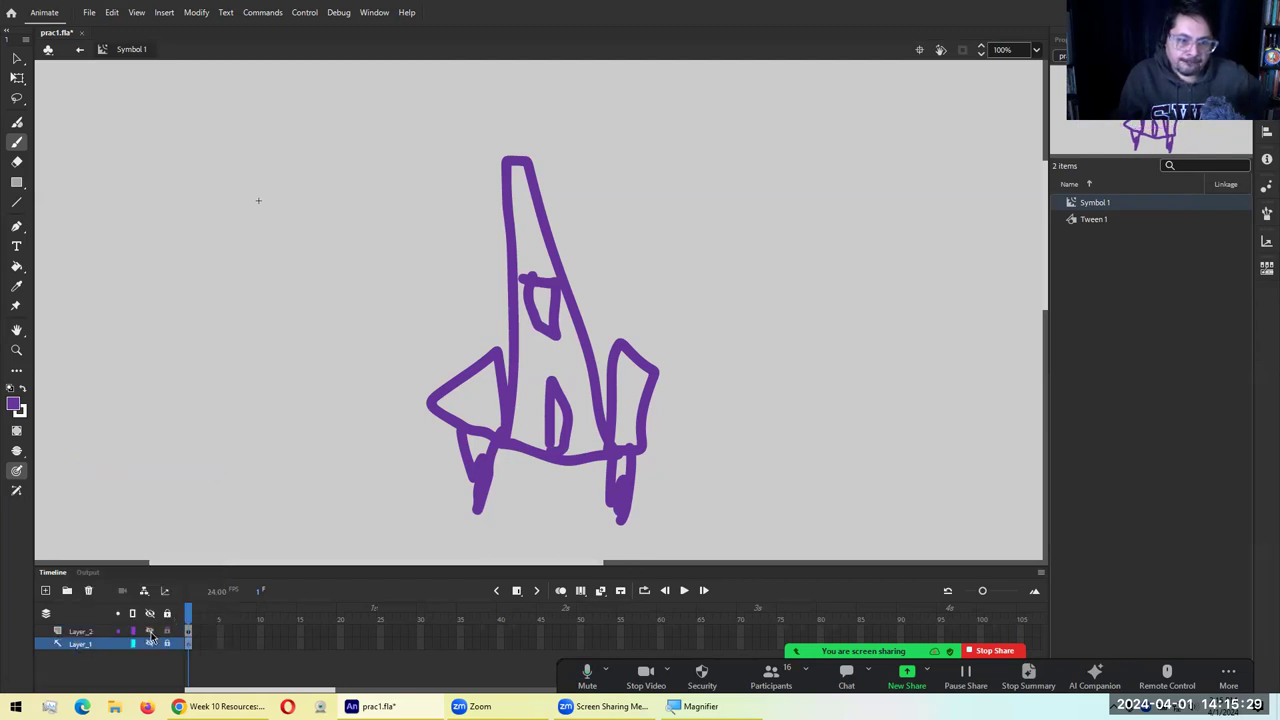
pyautogui.click(150, 631)
pyautogui.click(151, 643)
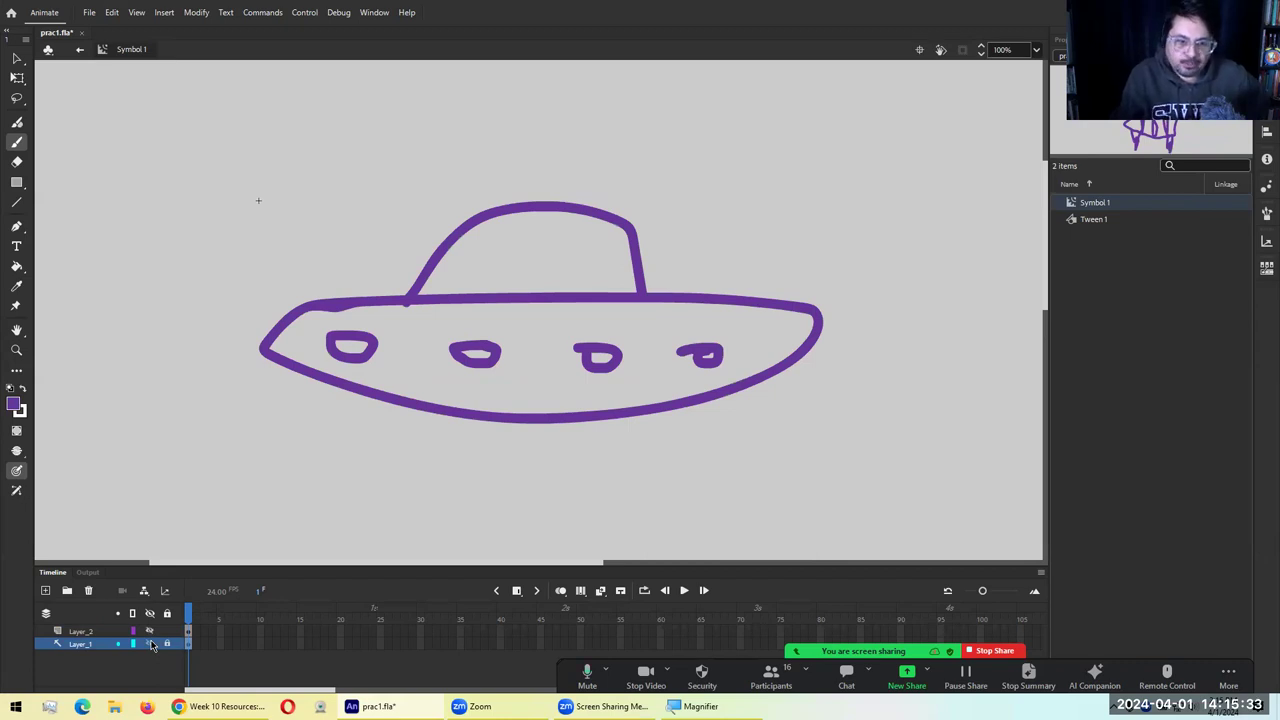
pyautogui.click(150, 631)
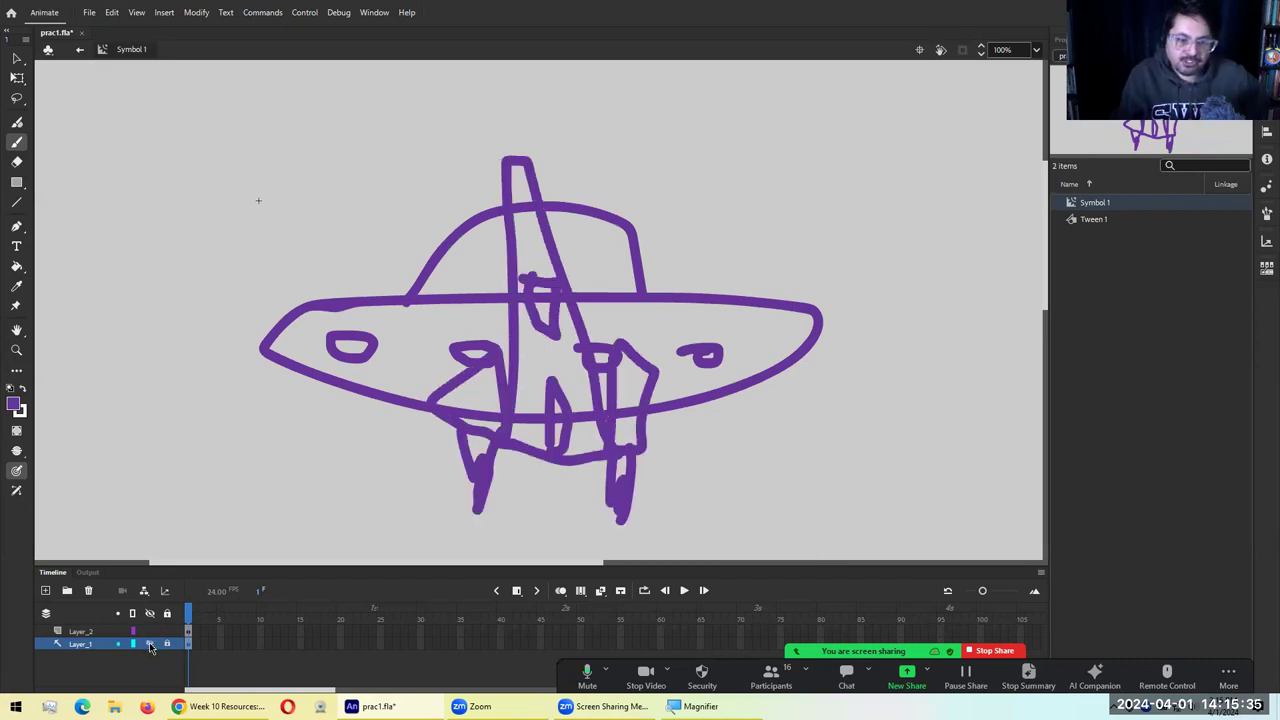
pyautogui.click(150, 643)
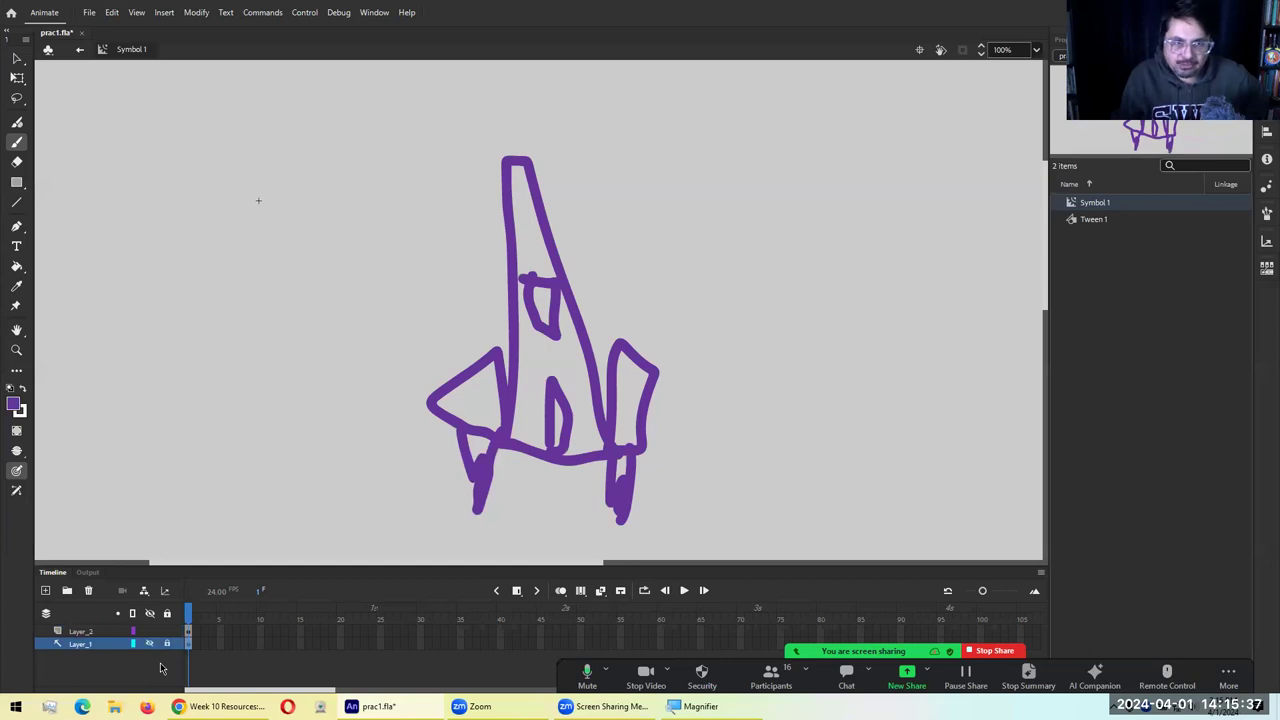
# Return to Scene 1 and test the movie with the rocket flying along the motion path
pyautogui.click(79, 51)
pyautogui.hotkey('ctrl', 'Return')
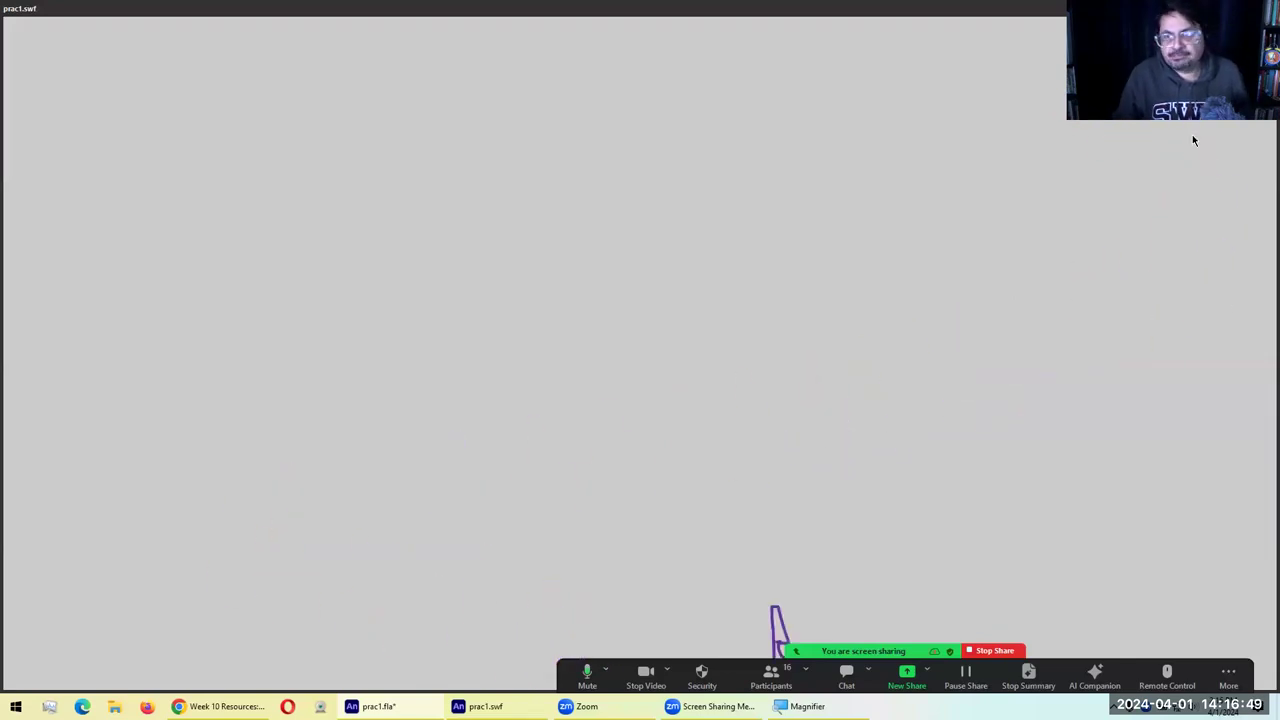
pyautogui.click(1268, 8)
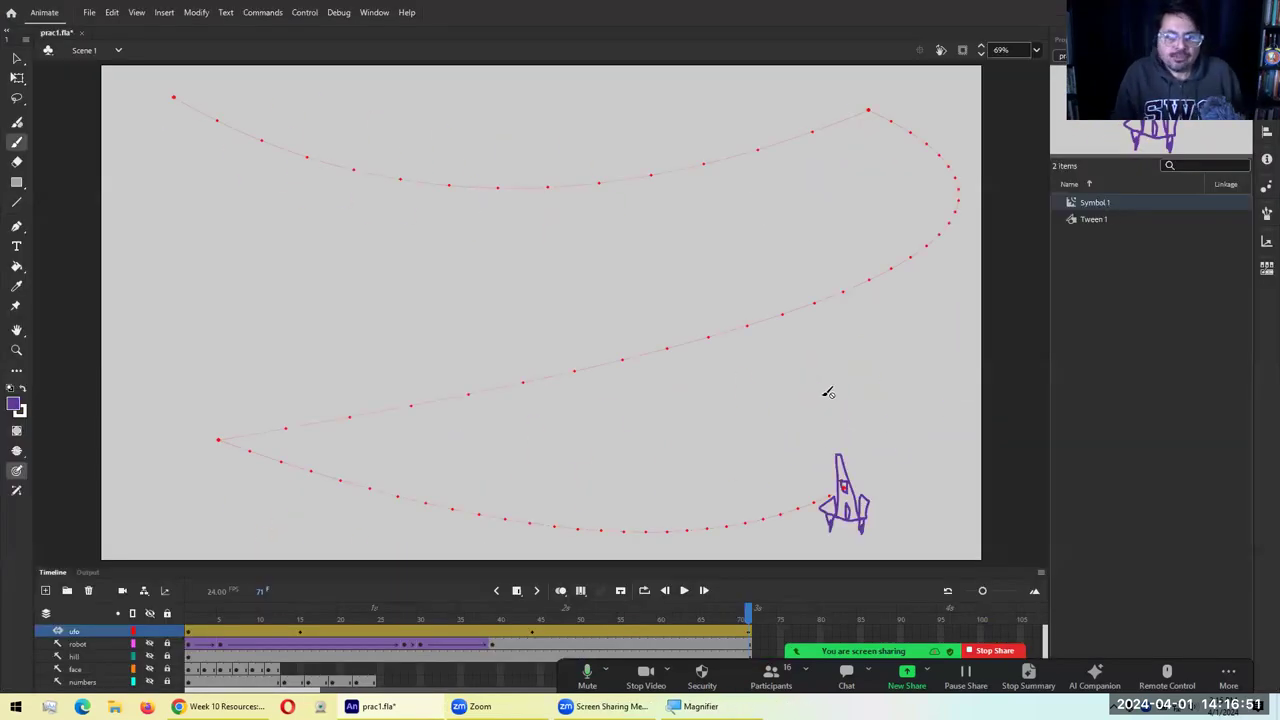
# Rotate the rocket with Free Transform so its nose points right and slightly down at frame 1, and more steeply down at frame 15
pyautogui.click(189, 634)
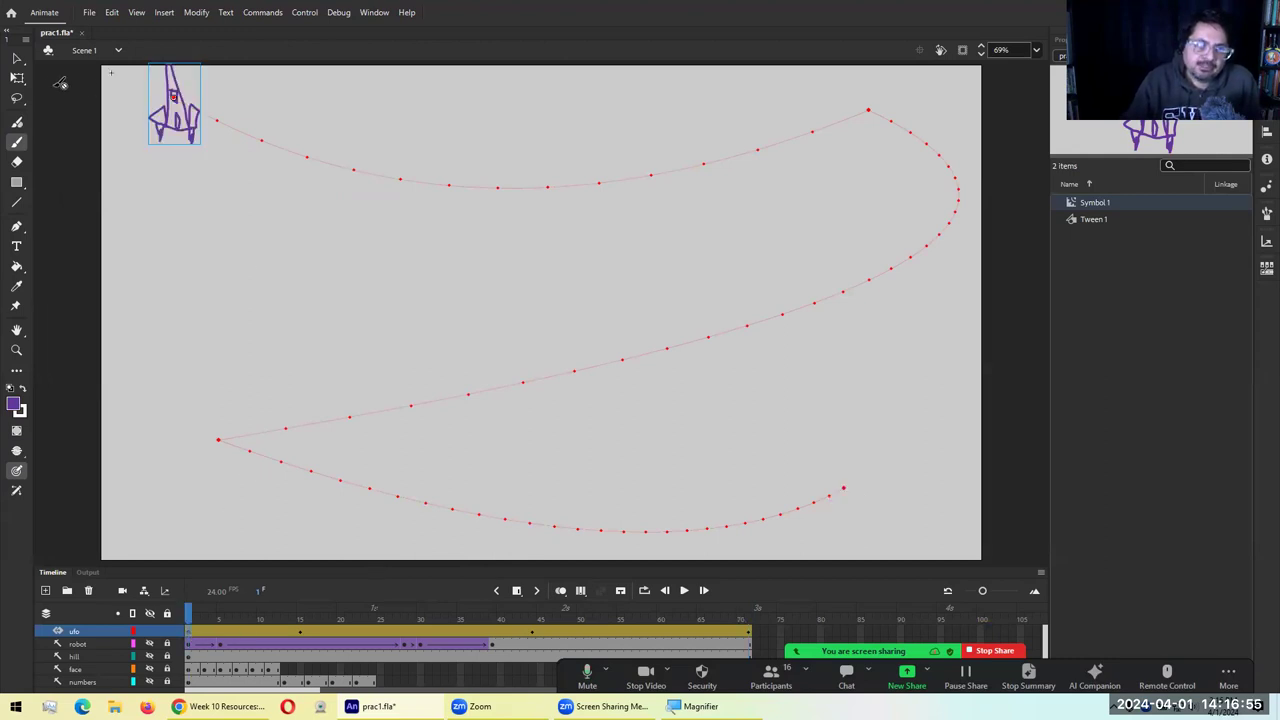
pyautogui.click(18, 79)
pyautogui.moveTo(212, 73); pyautogui.dragTo(201, 144)
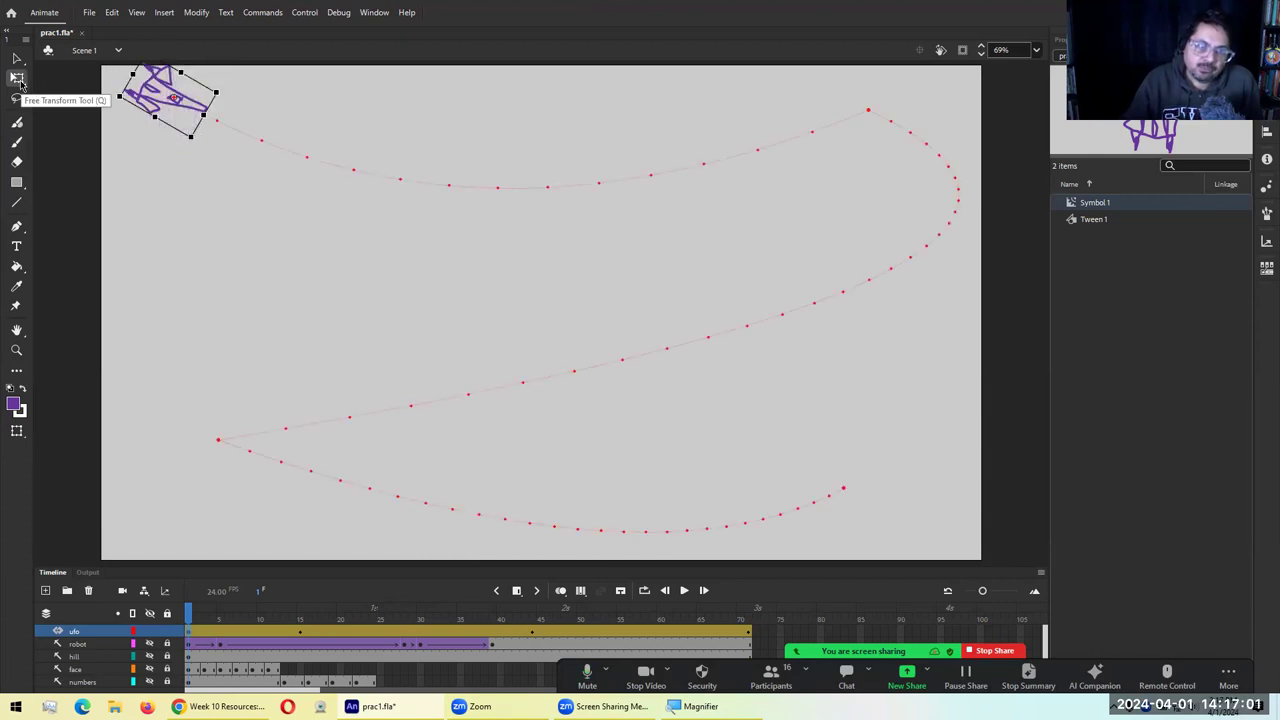
pyautogui.click(299, 636)
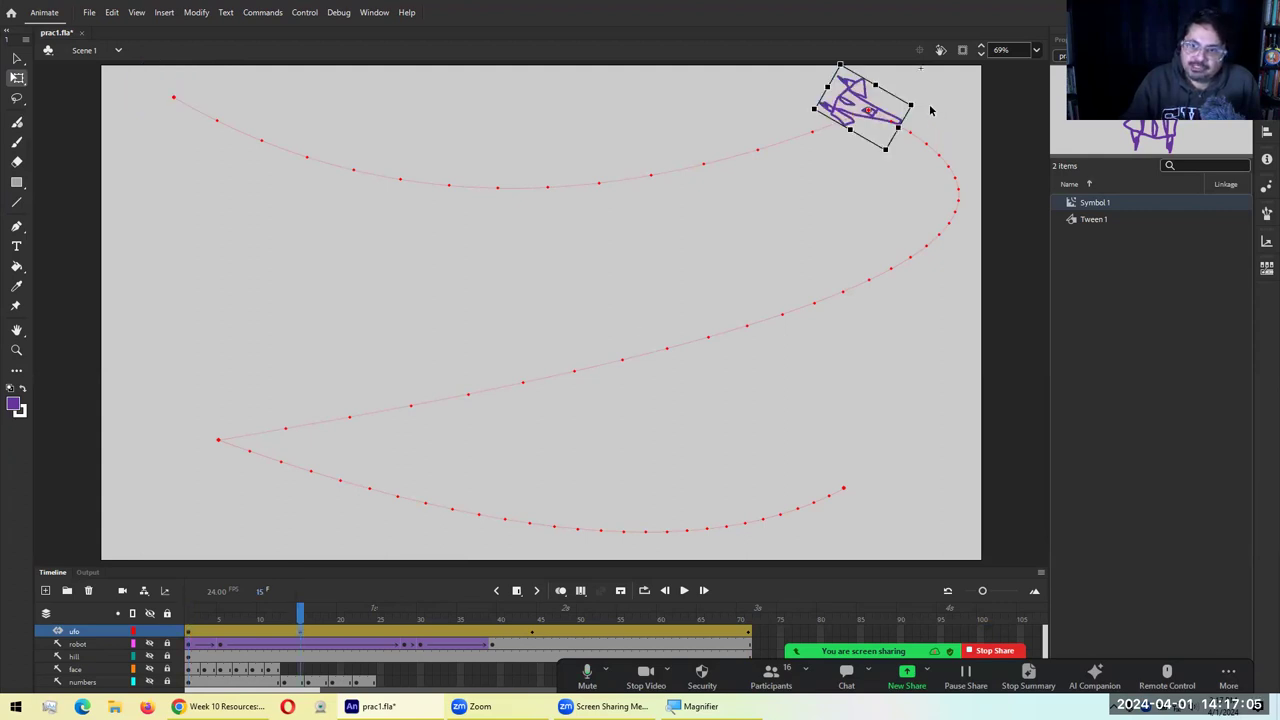
pyautogui.moveTo(920, 112)
pyautogui.mouseDown()
pyautogui.moveTo(919, 92)
pyautogui.moveTo(920, 122)
pyautogui.mouseUp()
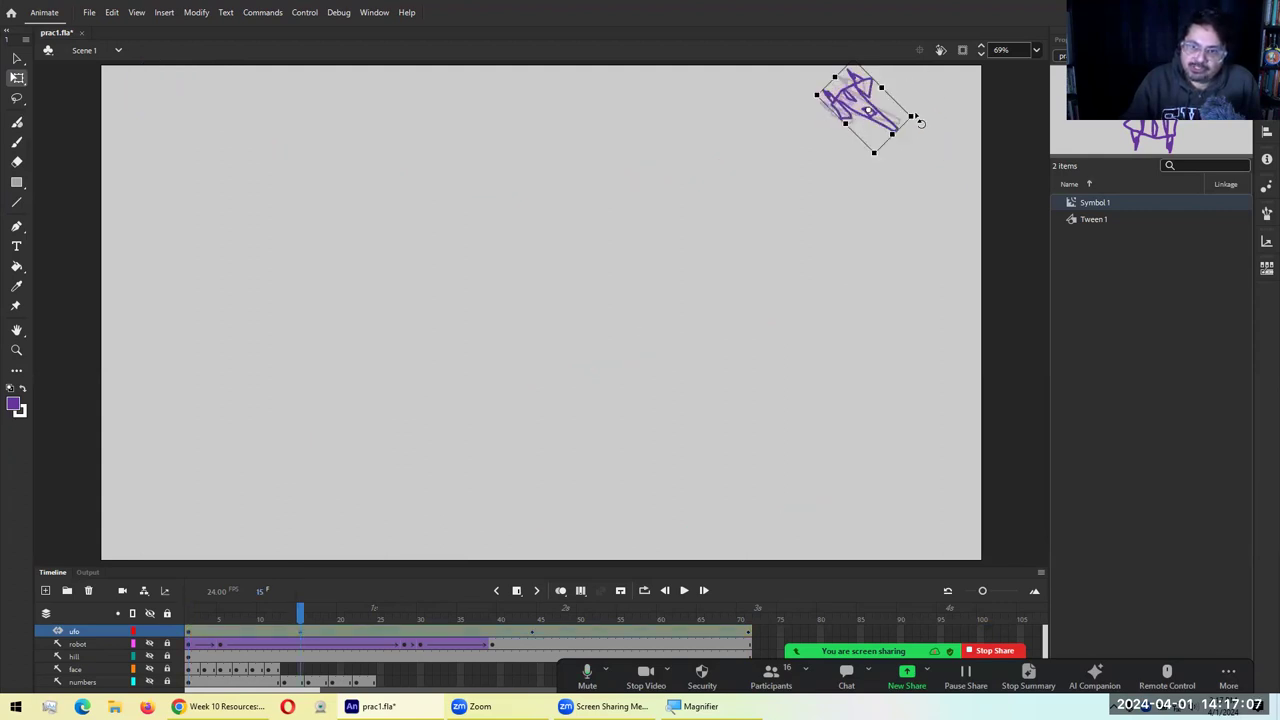
# Rotate the rocket to point along the path at frame 44 and right and slightly up at frame 71, and test the movie
pyautogui.click(532, 636)
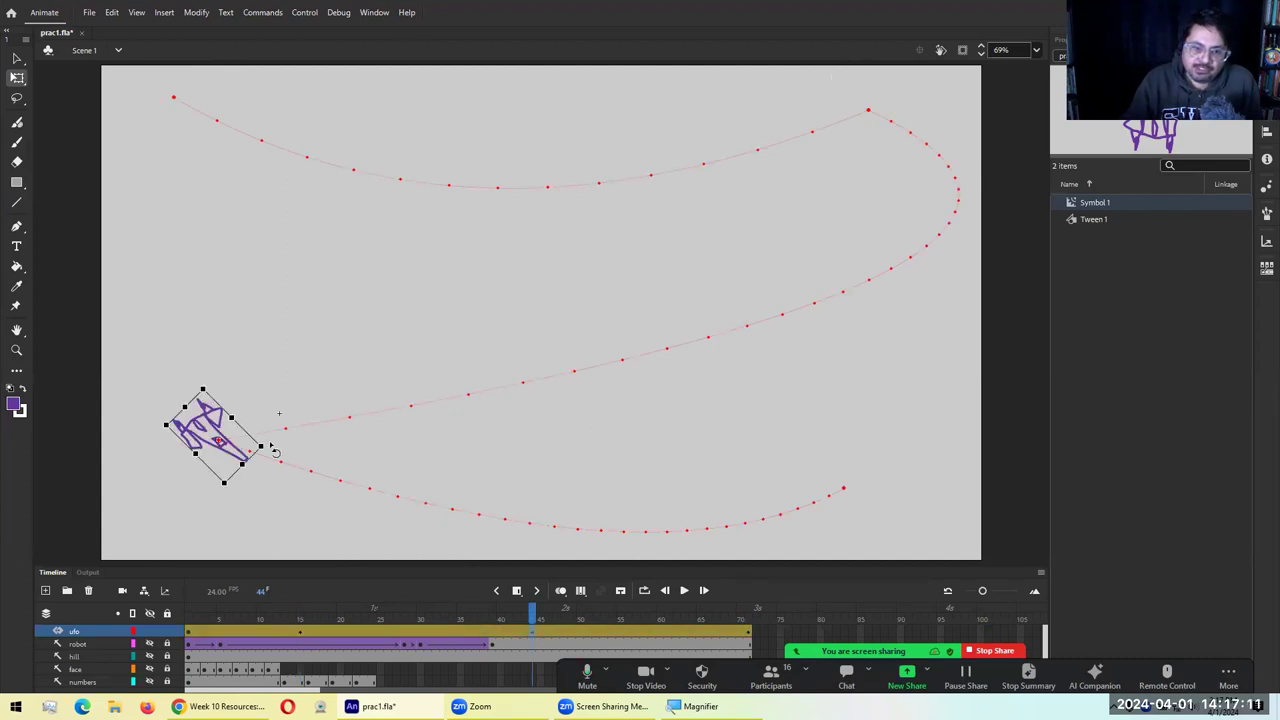
pyautogui.moveTo(277, 438); pyautogui.dragTo(278, 436)
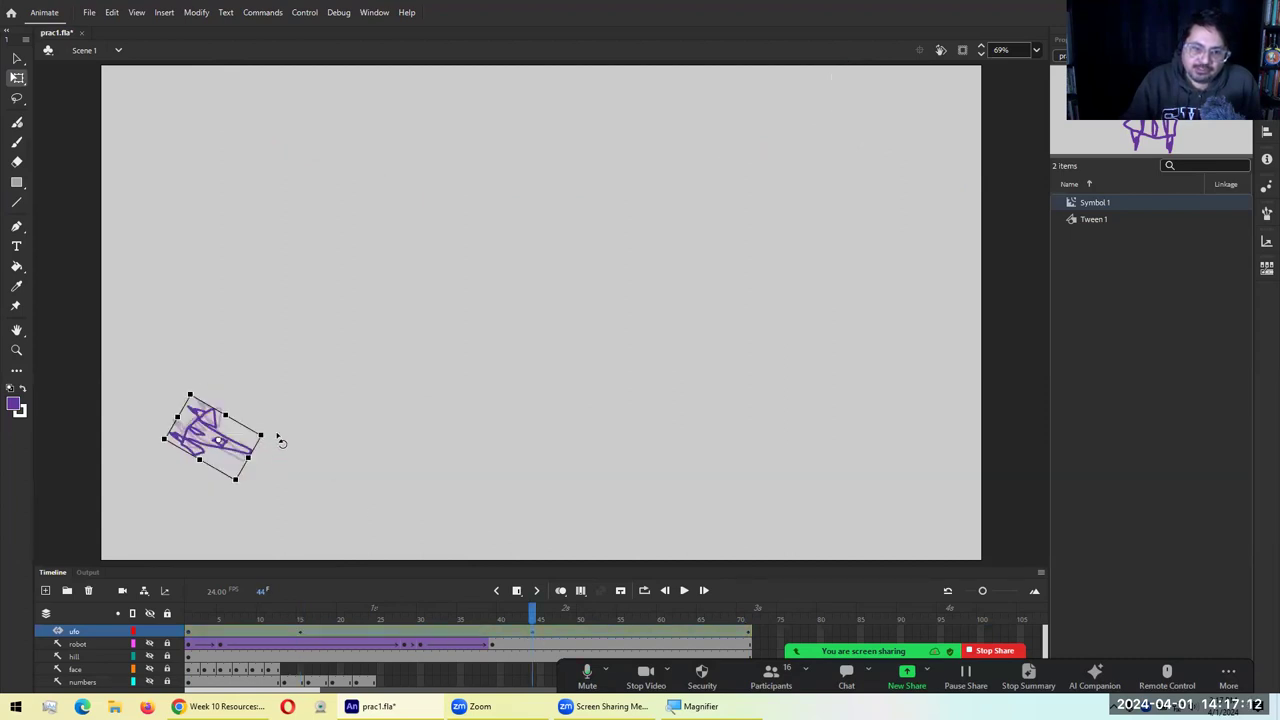
pyautogui.click(750, 636)
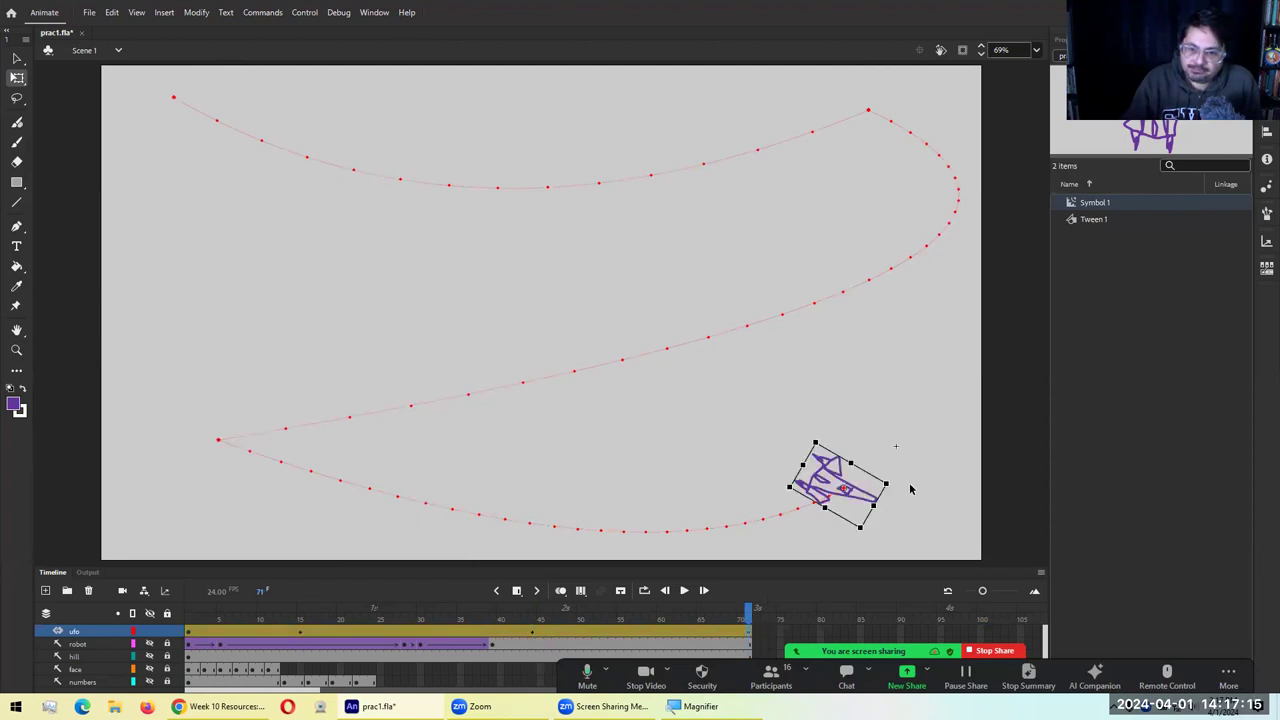
pyautogui.moveTo(898, 487); pyautogui.dragTo(887, 447)
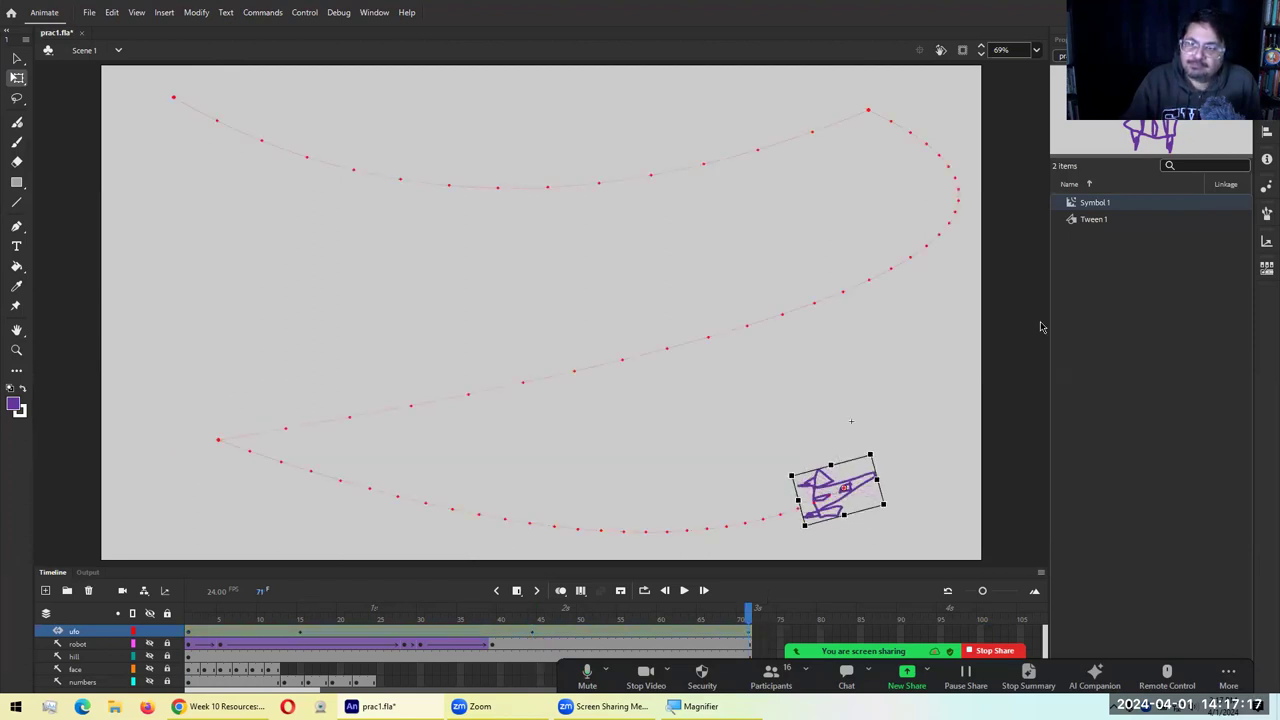
pyautogui.hotkey('ctrl', 'Return')
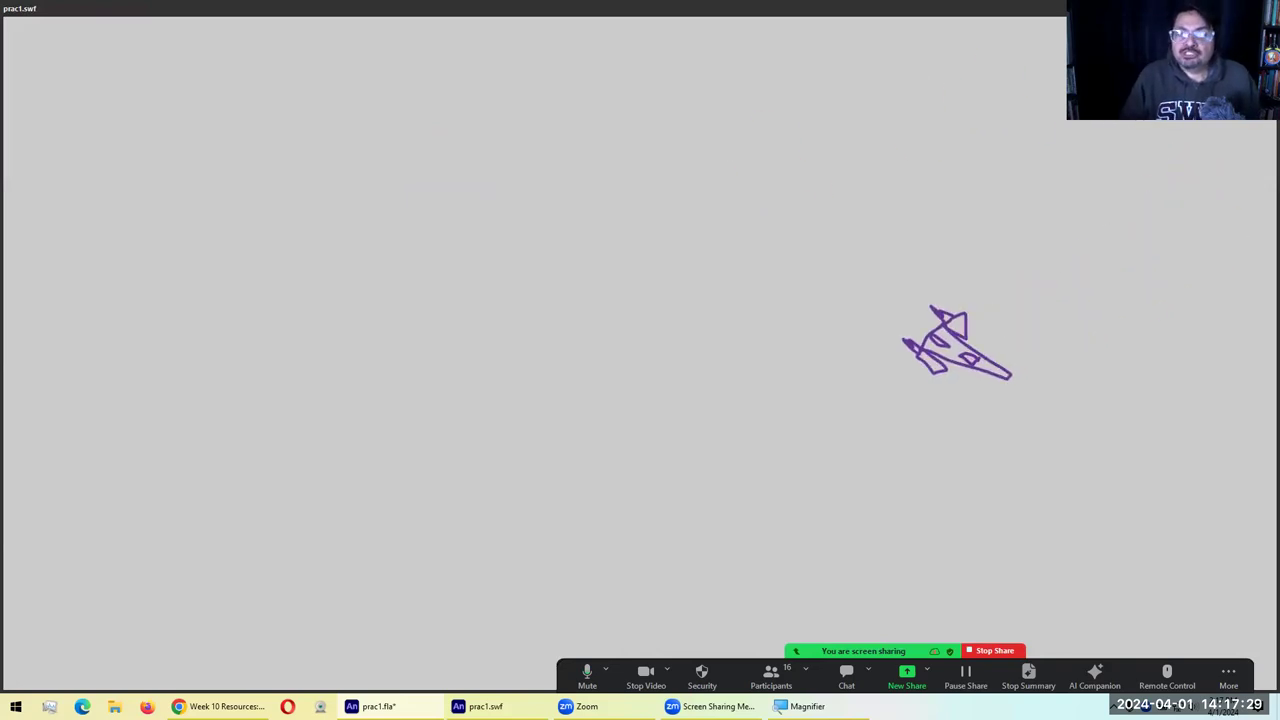
pyautogui.hotkey('ctrl', 'w')
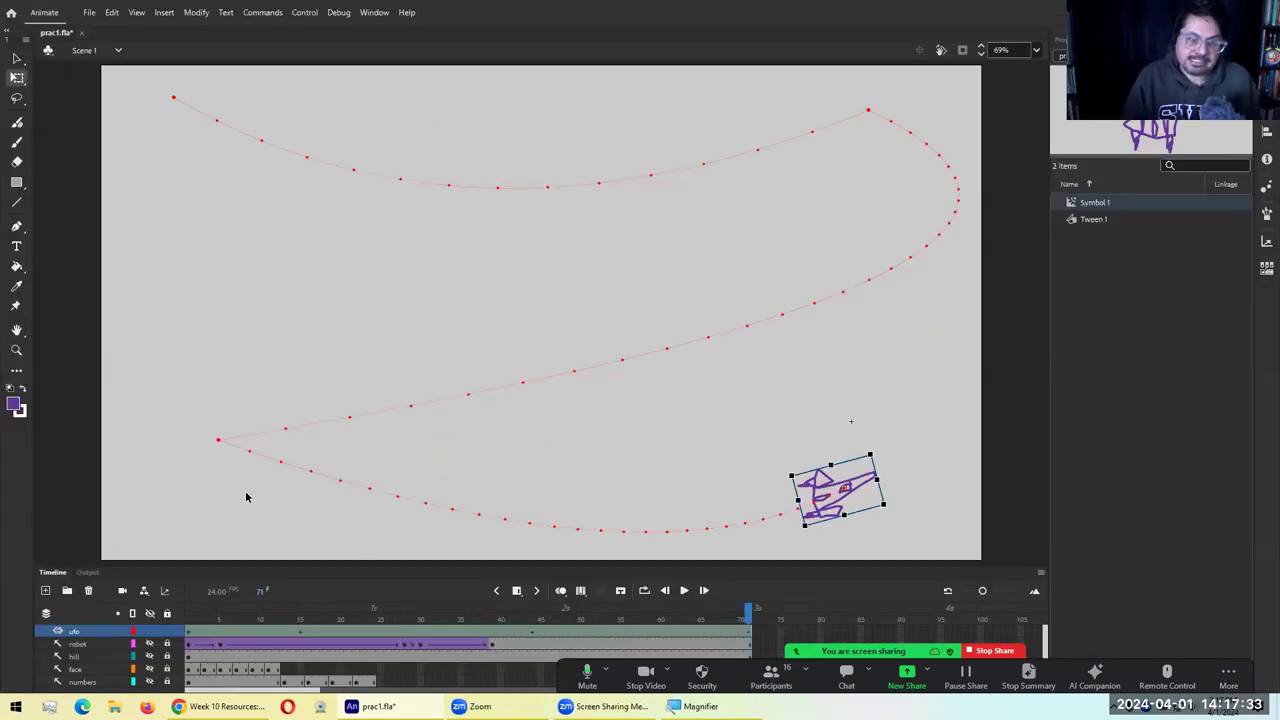
# Rotate the rocket at frame 22, on the path's right-hand bend, so its nose points straight down
pyautogui.click(189, 621)
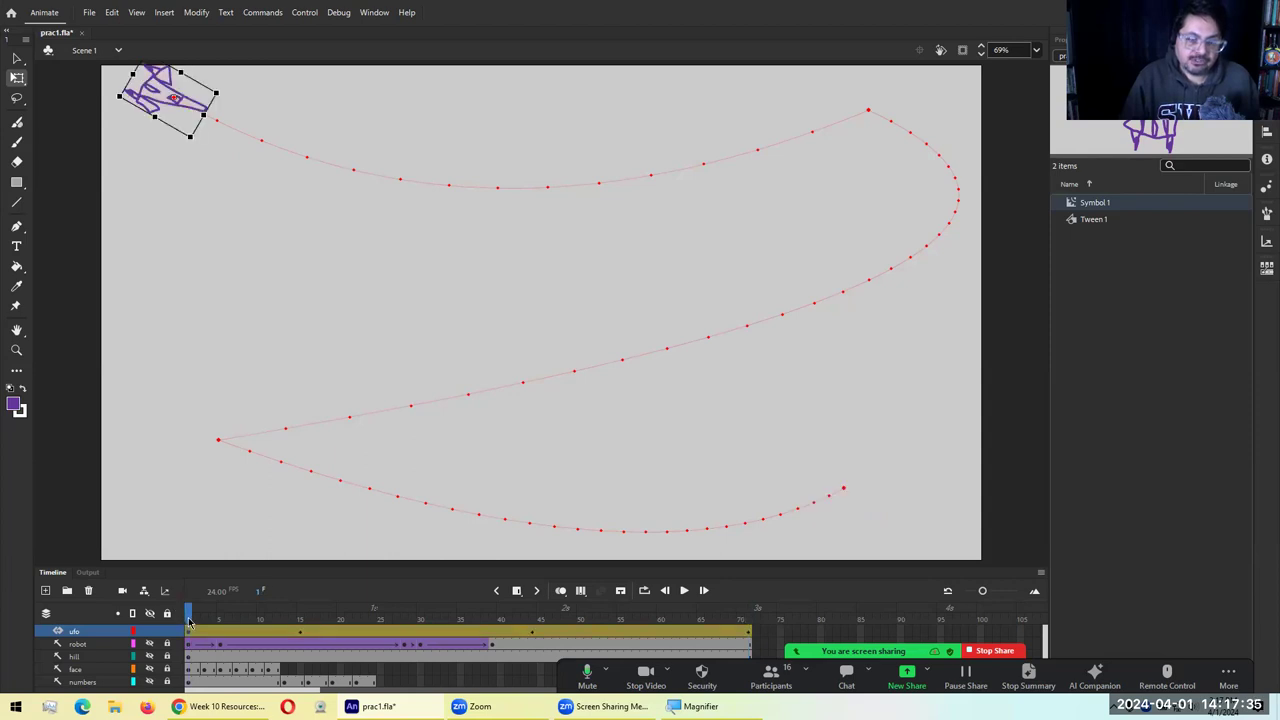
pyautogui.click(300, 622)
pyautogui.moveTo(300, 622); pyautogui.dragTo(357, 628)
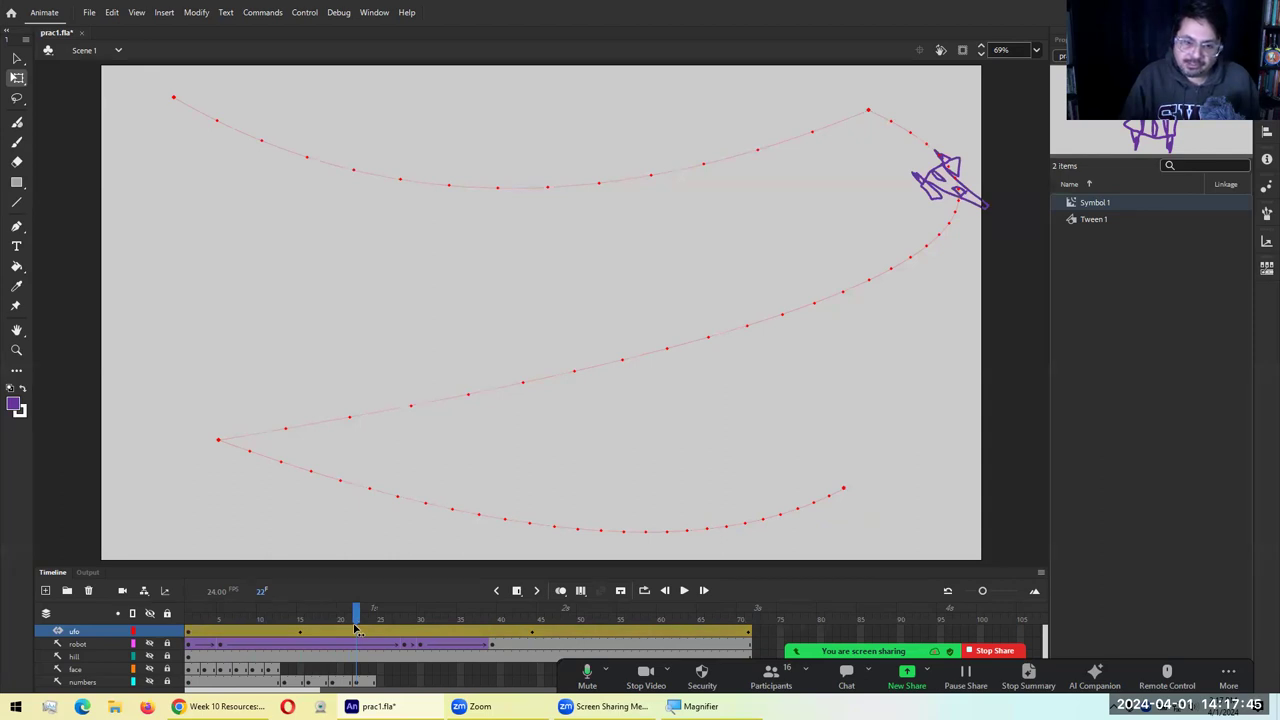
pyautogui.click(975, 208)
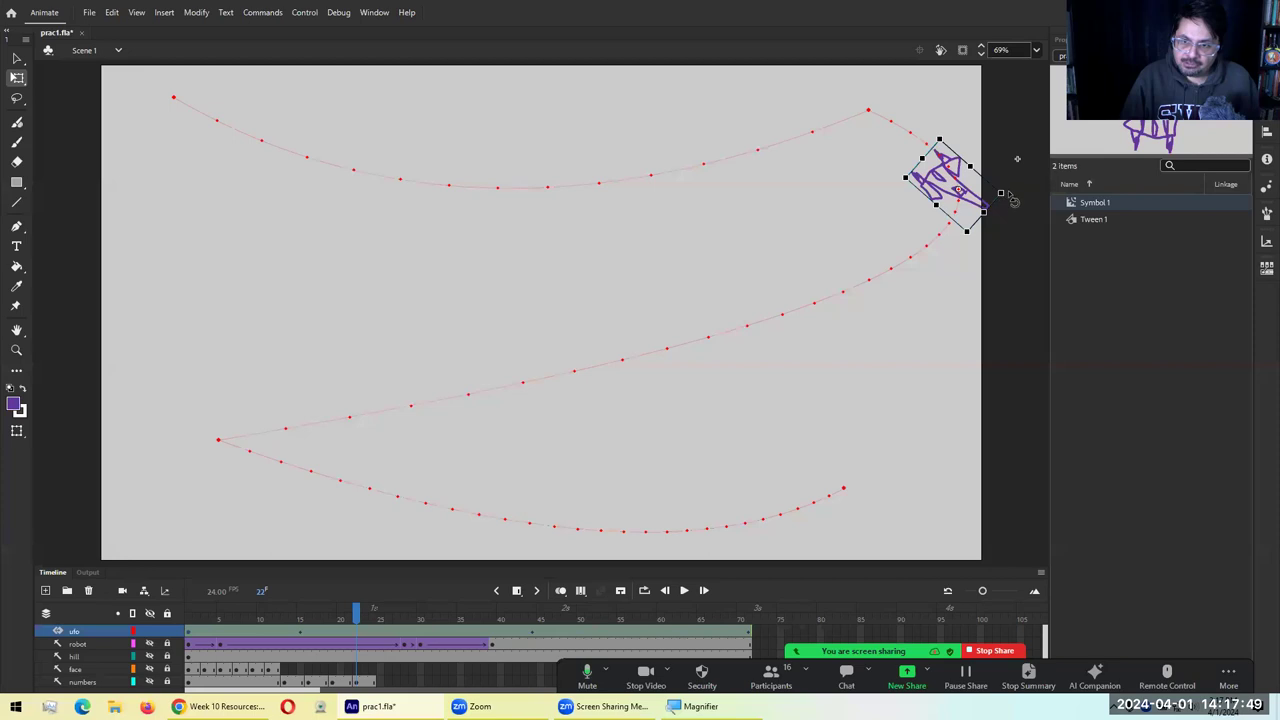
pyautogui.moveTo(1003, 200); pyautogui.dragTo(986, 224)
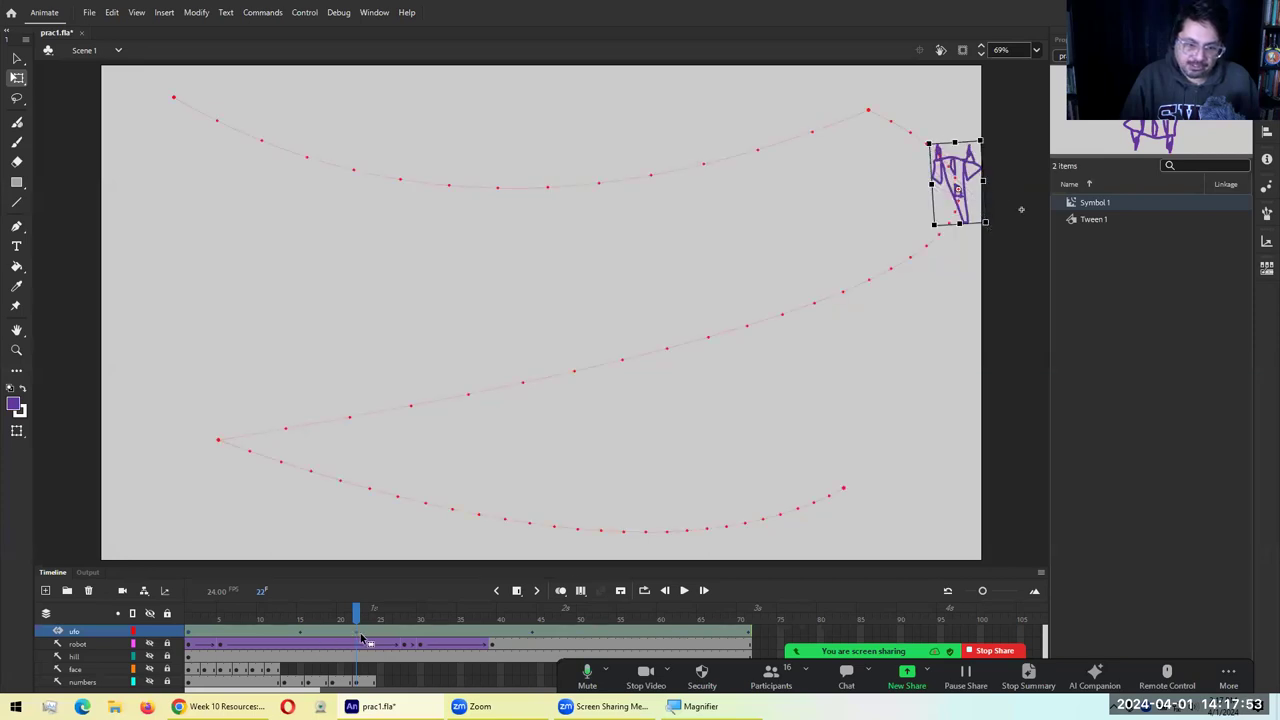
# Rotate the rocket at frame 39 so its nose points down-left along the path, and test the movie
pyautogui.moveTo(360, 620); pyautogui.dragTo(494, 628)
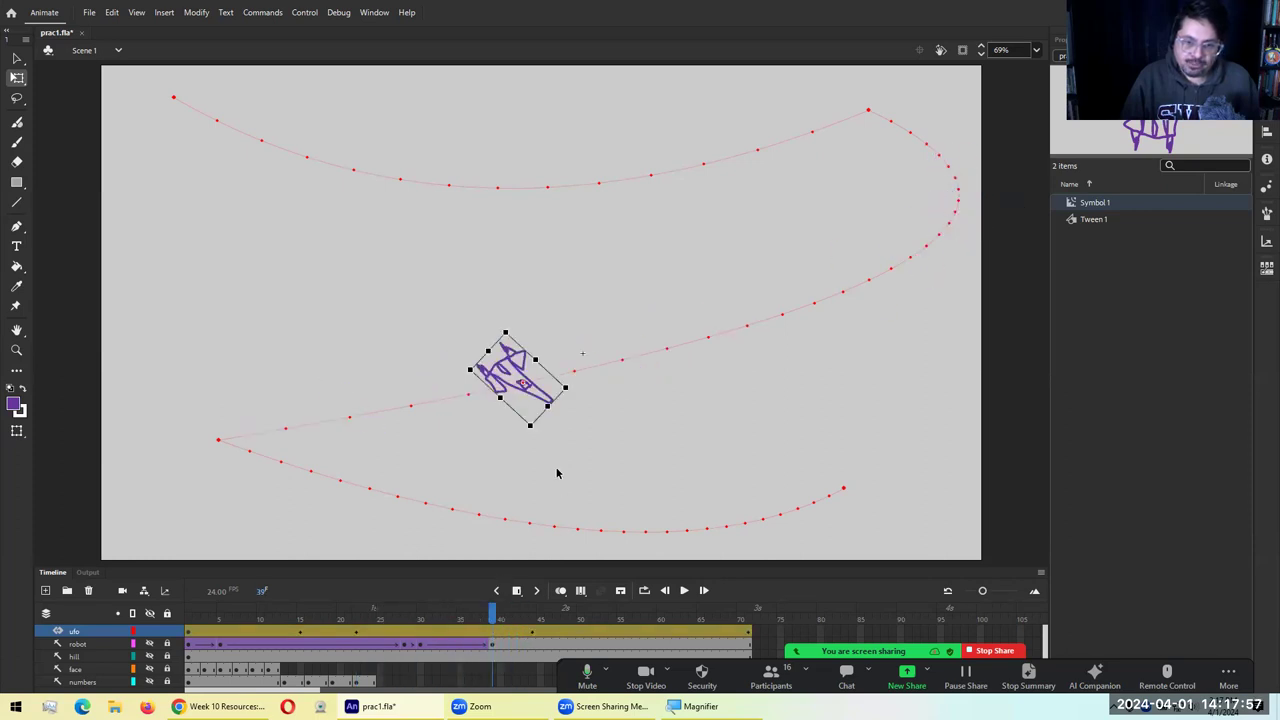
pyautogui.moveTo(516, 438); pyautogui.dragTo(430, 366)
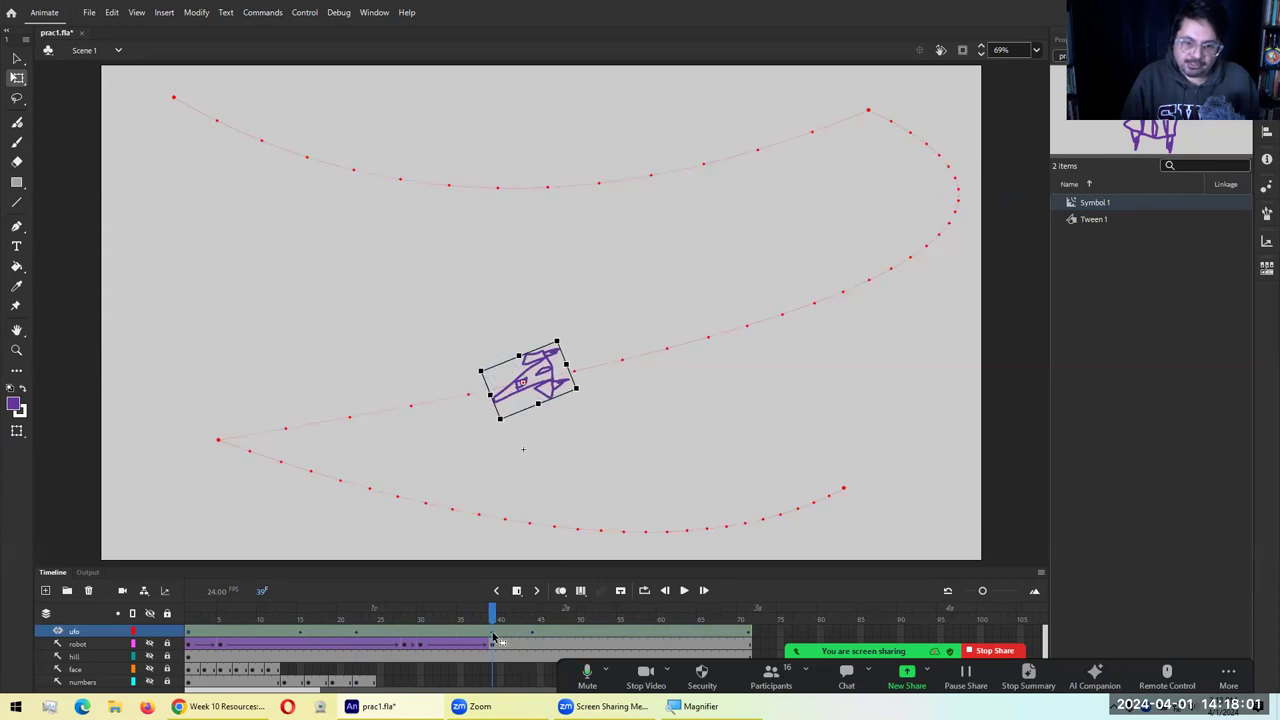
pyautogui.moveTo(360, 613); pyautogui.dragTo(480, 613)
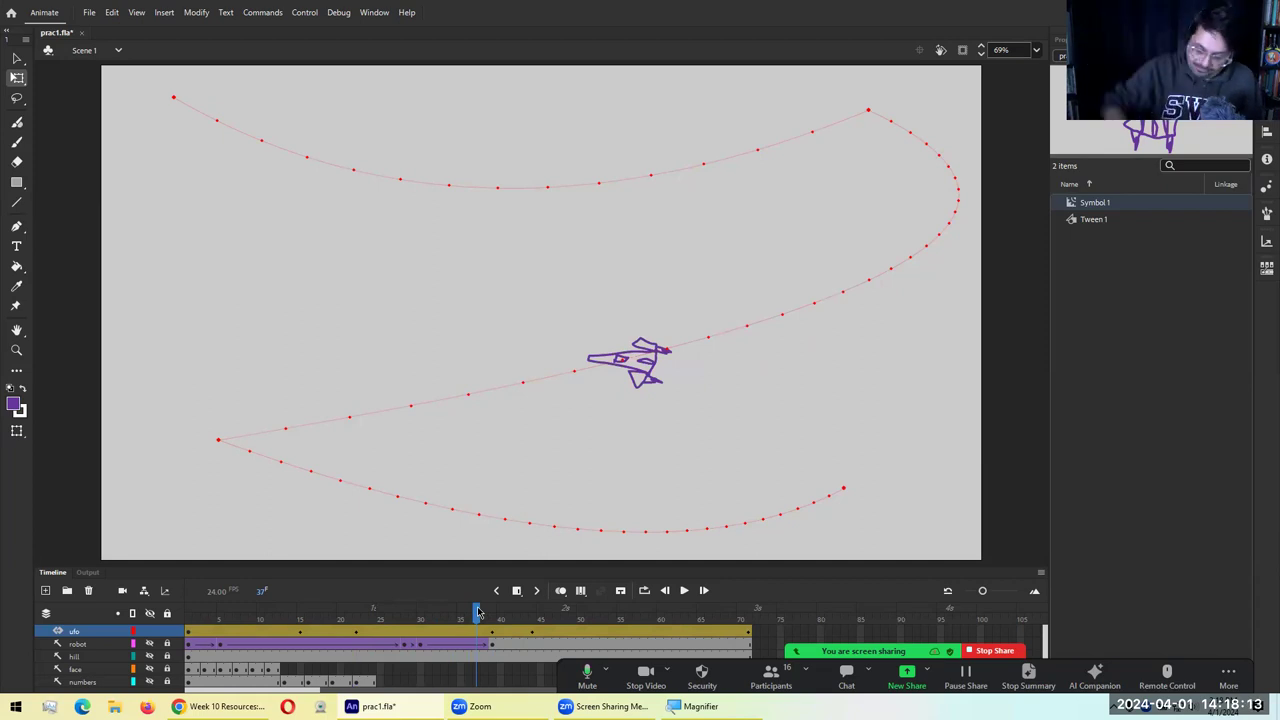
pyautogui.hotkey('ctrl', 'Return')
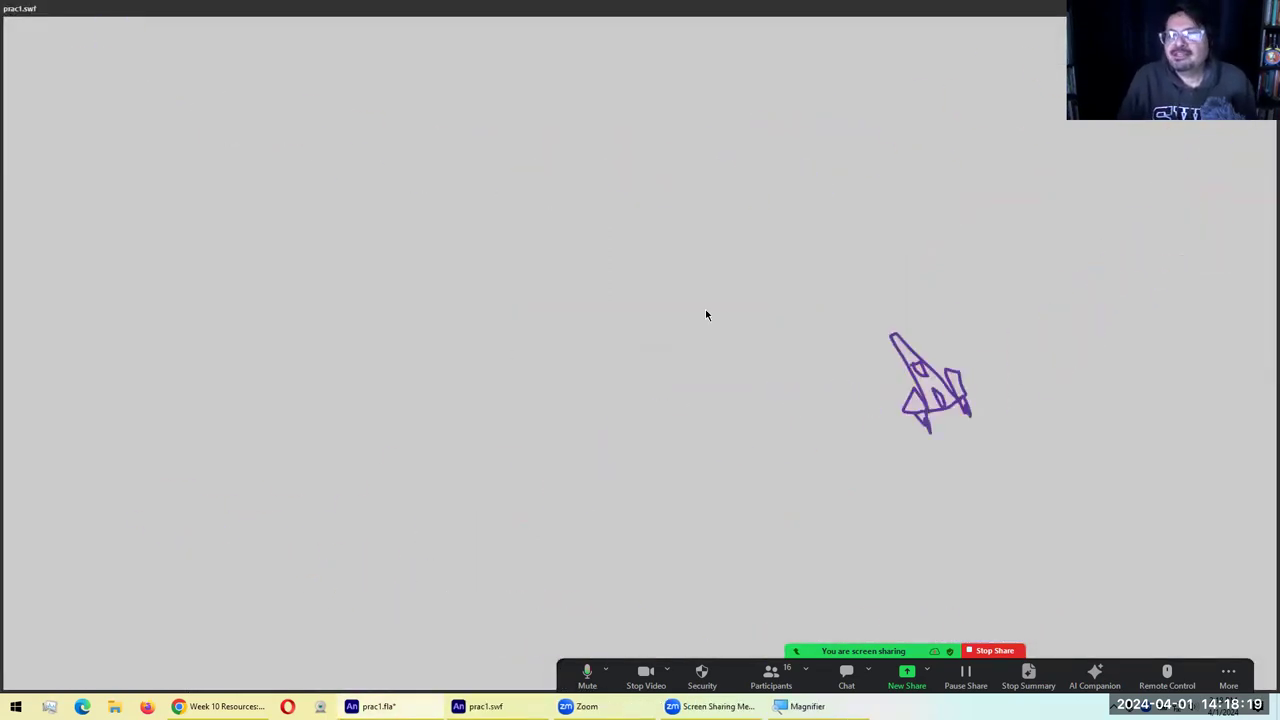
pyautogui.hotkey('ctrl', 'w')
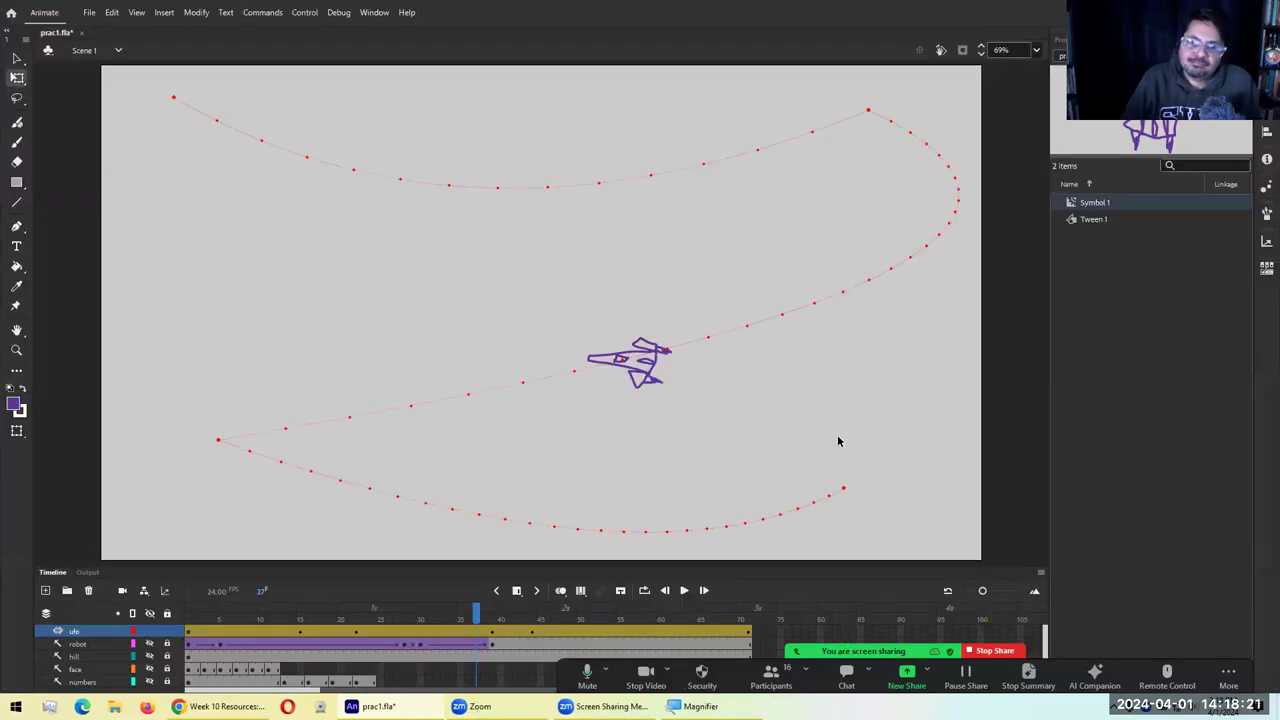
pyautogui.moveTo(477, 614); pyautogui.dragTo(661, 618)
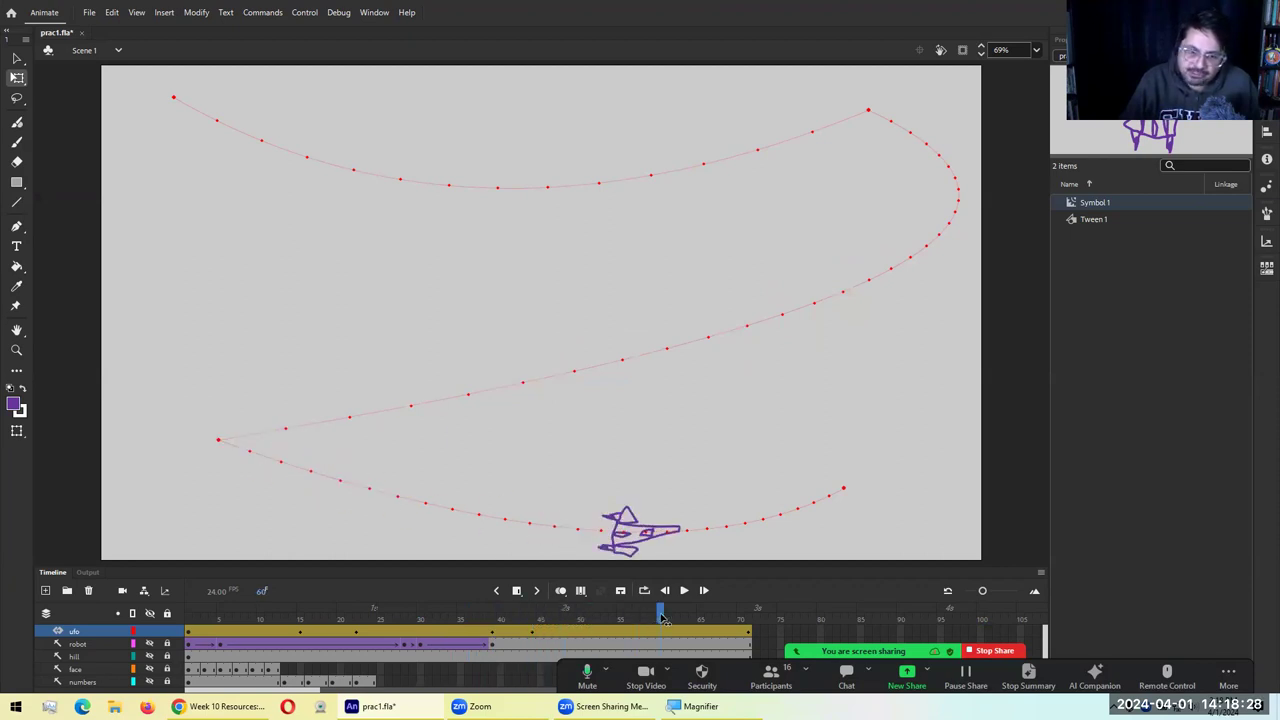
pyautogui.click(396, 635)
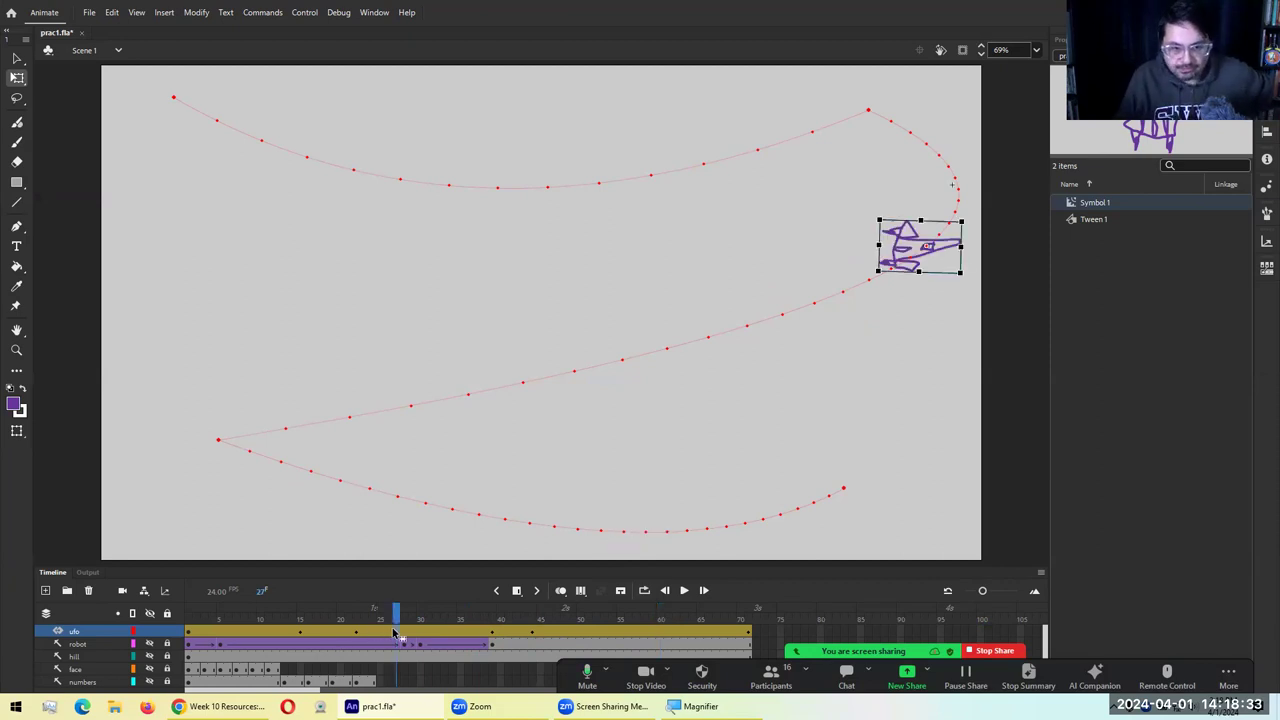
pyautogui.rightClick(396, 635)
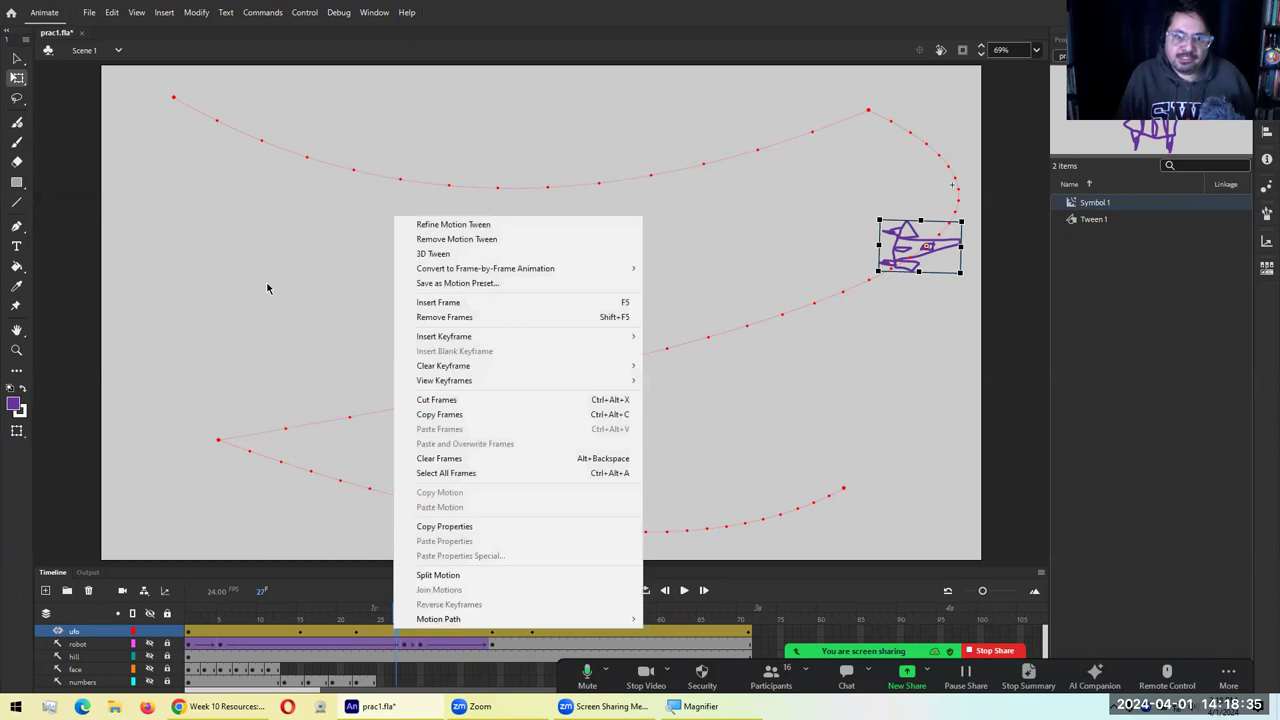
pyautogui.click(228, 351)
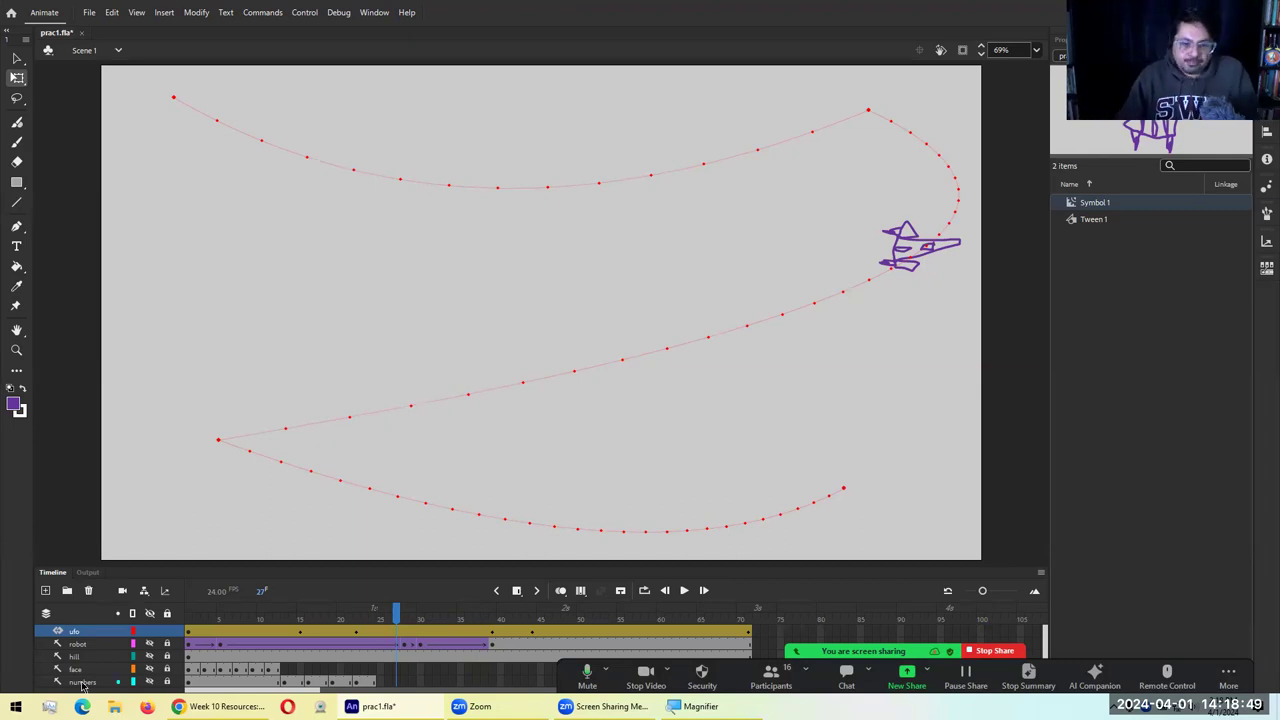
# Switch to Chrome and review the animation readings on the Week 10 Resources page
pyautogui.hotkey('alt', 'Tab')
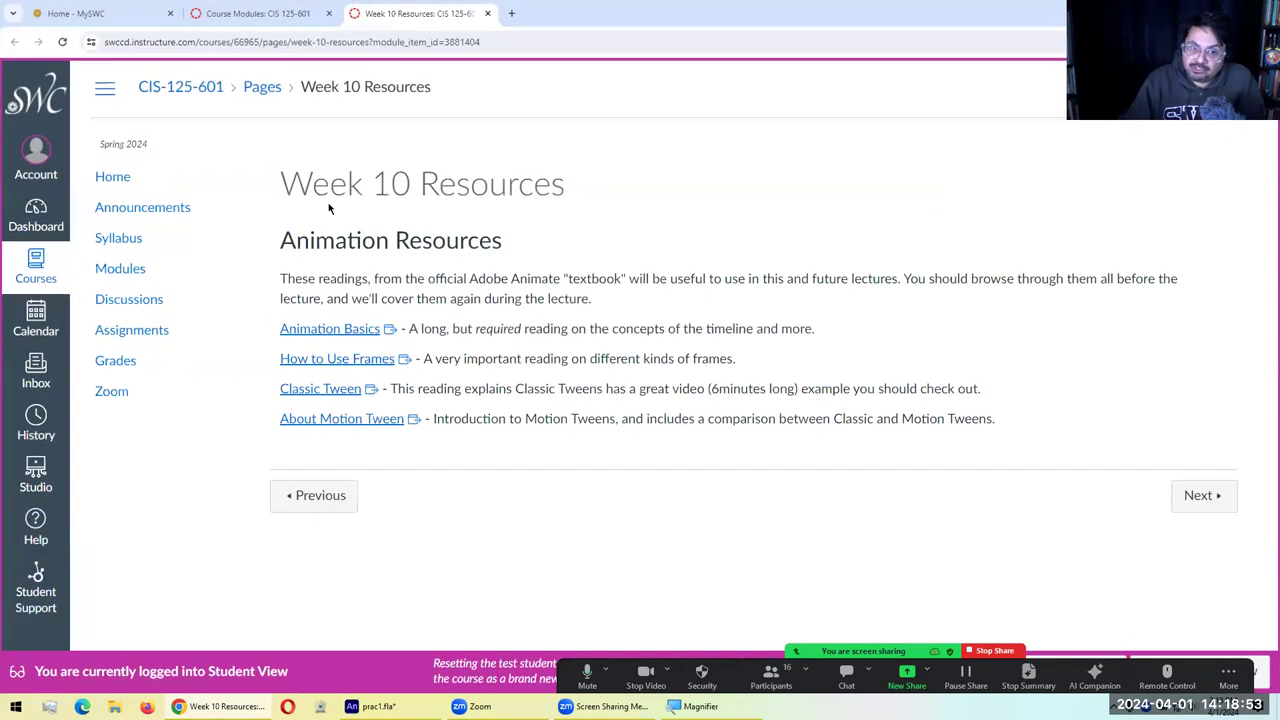
pyautogui.moveTo(329, 208); pyautogui.dragTo(500, 214)
pyautogui.click(674, 414)
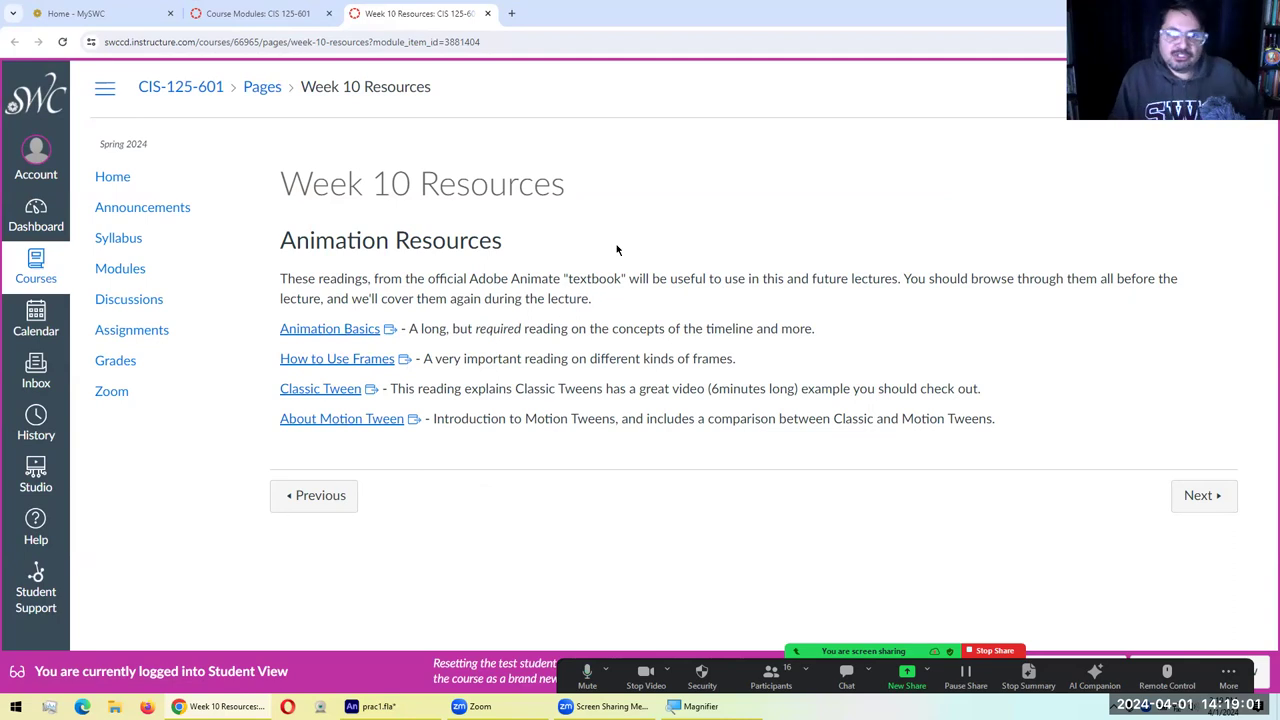
# Switch to Animate and scrub the rocket's motion tween forward to frame 42 and back to frame 30
pyautogui.hotkey('alt', 'Tab')
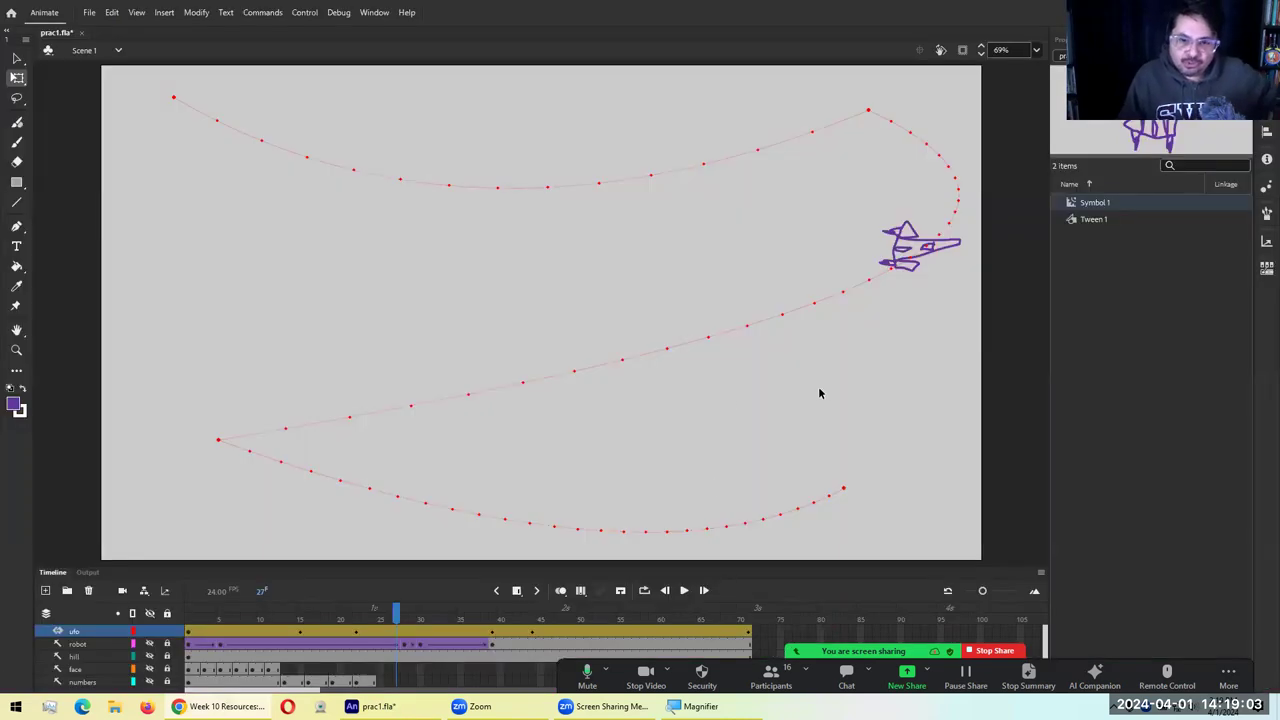
pyautogui.moveTo(406, 620); pyautogui.dragTo(517, 608)
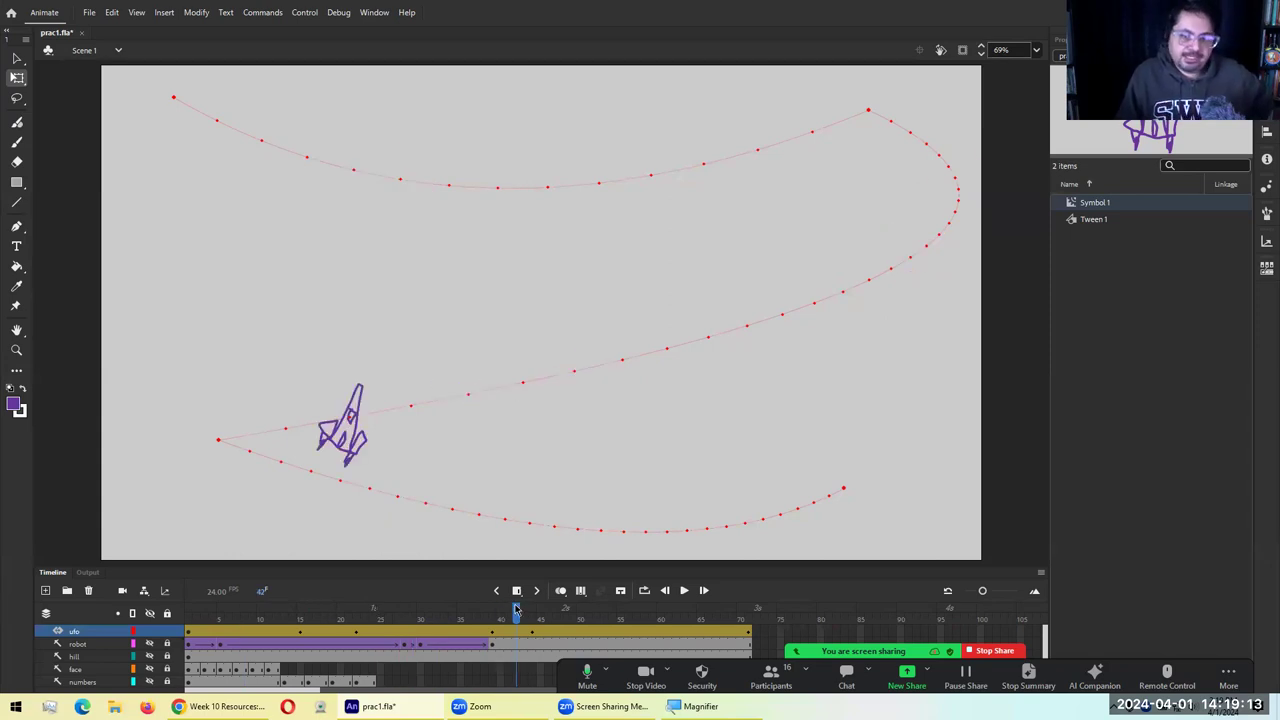
pyautogui.moveTo(516, 609); pyautogui.dragTo(423, 638)
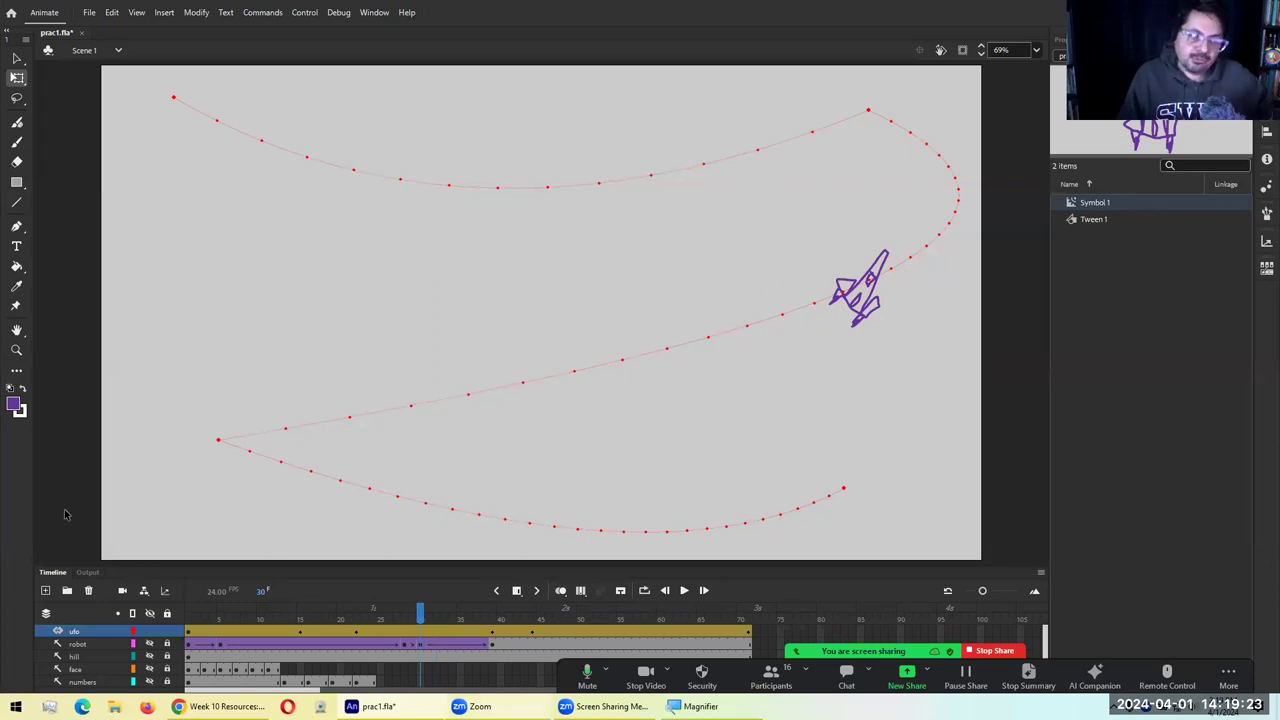
pyautogui.hotkey('alt', 'Tab')
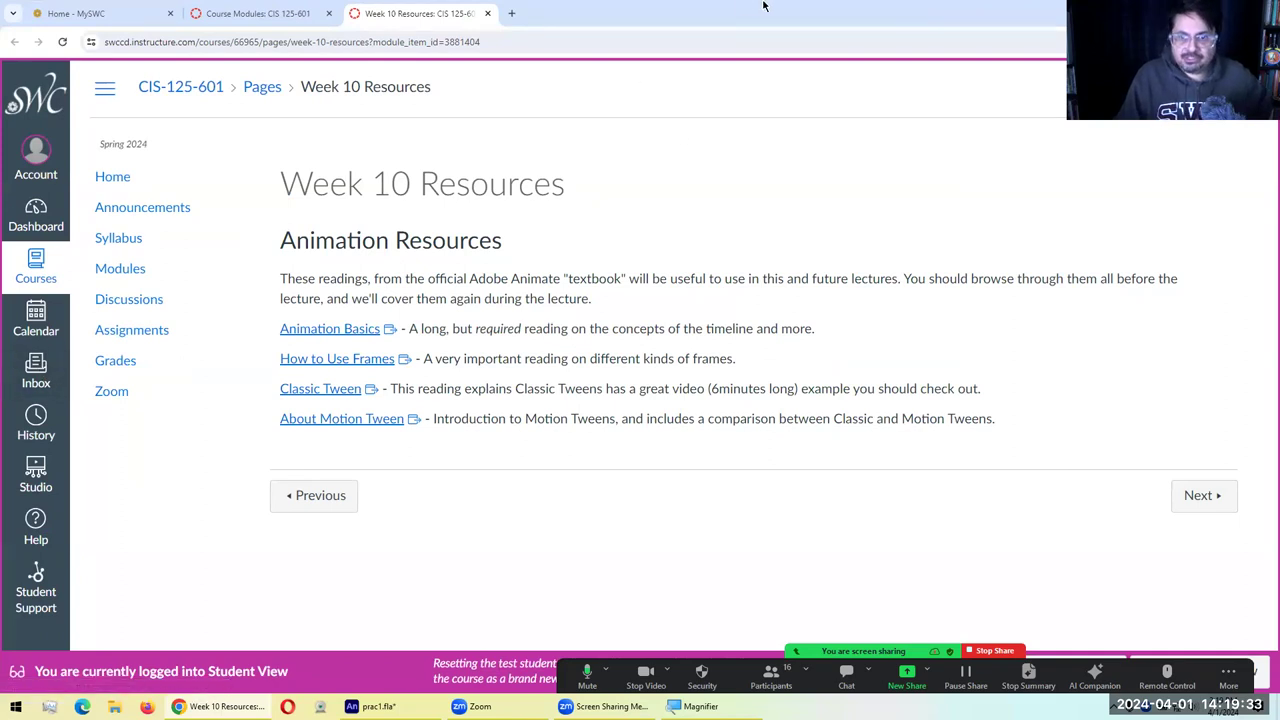
pyautogui.hotkey('alt', 'Tab')
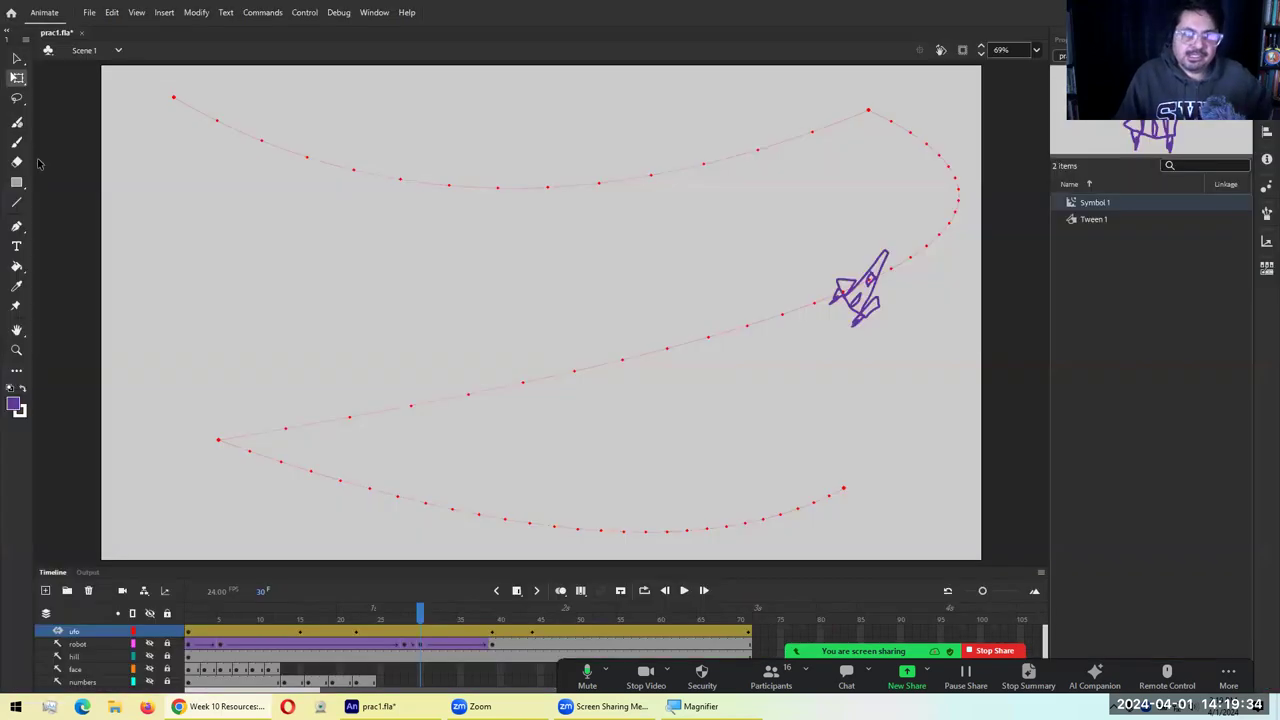
# Look through the built-in hands-on tutorials, from Fish Animation to Animating a doll
pyautogui.click(407, 13)
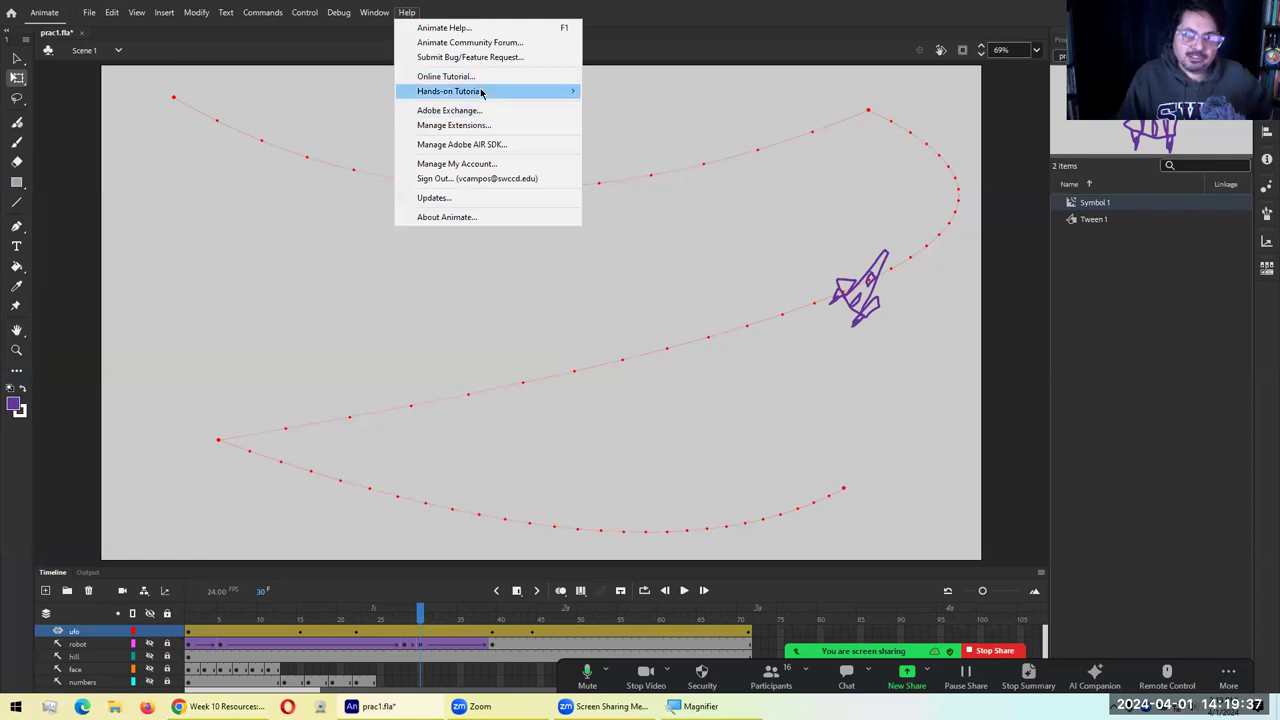
pyautogui.moveTo(480, 91)
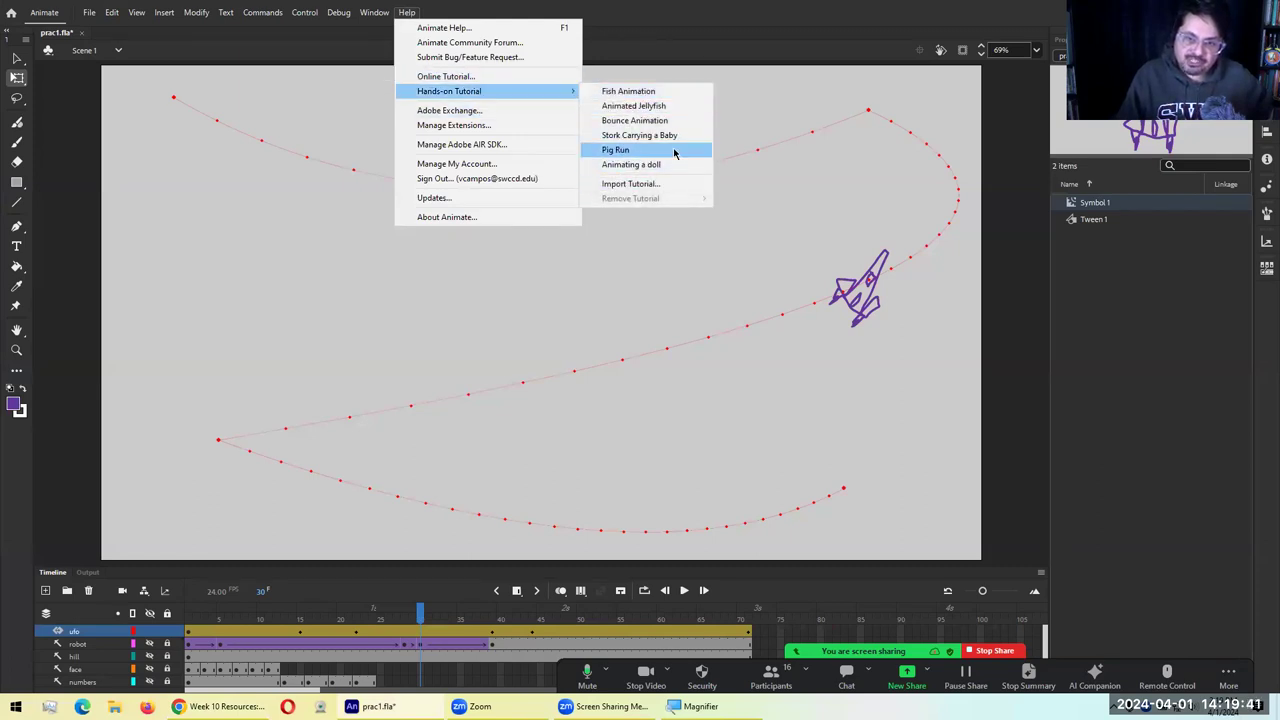
pyautogui.click(677, 92)
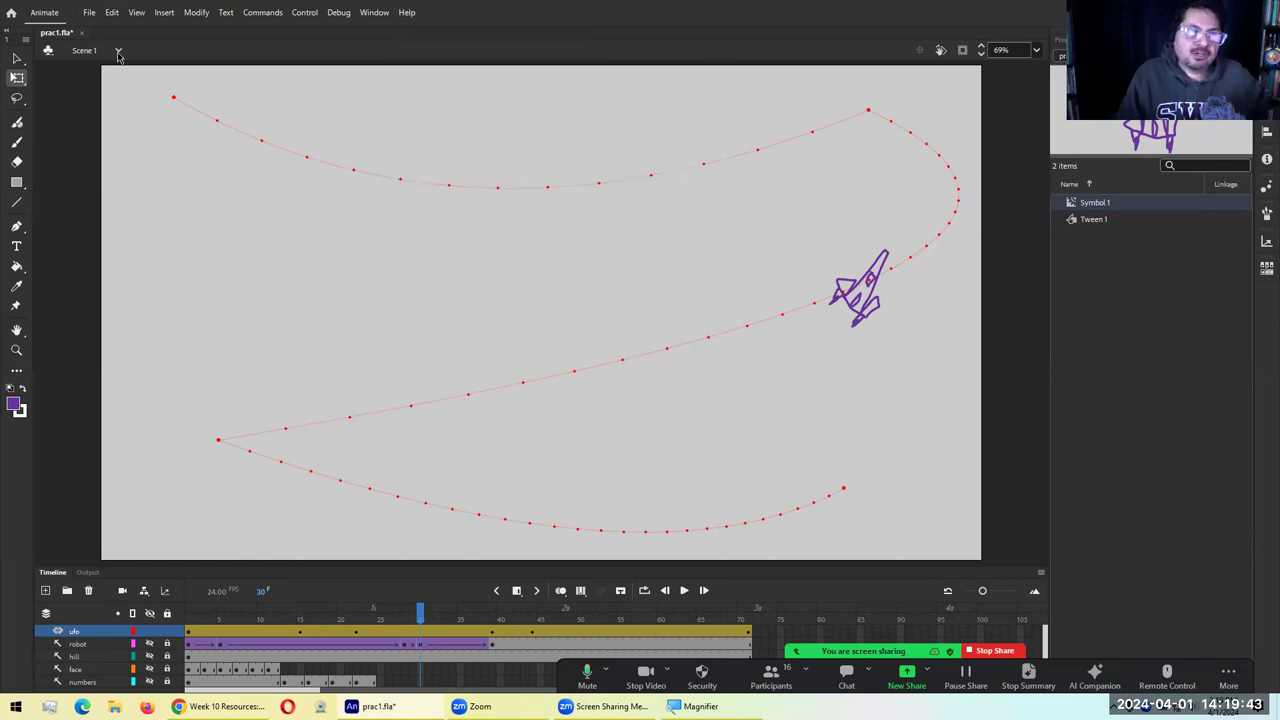
# Browse the sample files offered for a new document, from Mr McBoneyBones to Ninja Girl, without creating a document
pyautogui.click(89, 13)
pyautogui.click(97, 30)
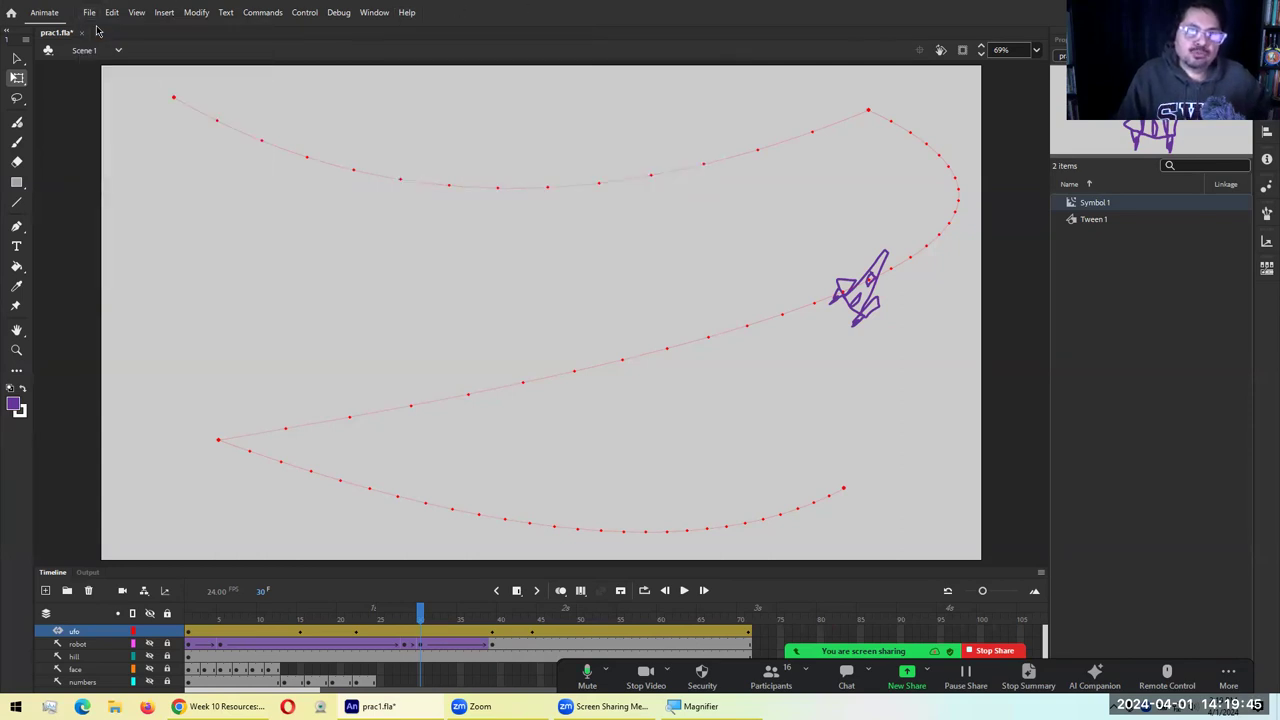
pyautogui.hotkey('ctrl', 'Return')
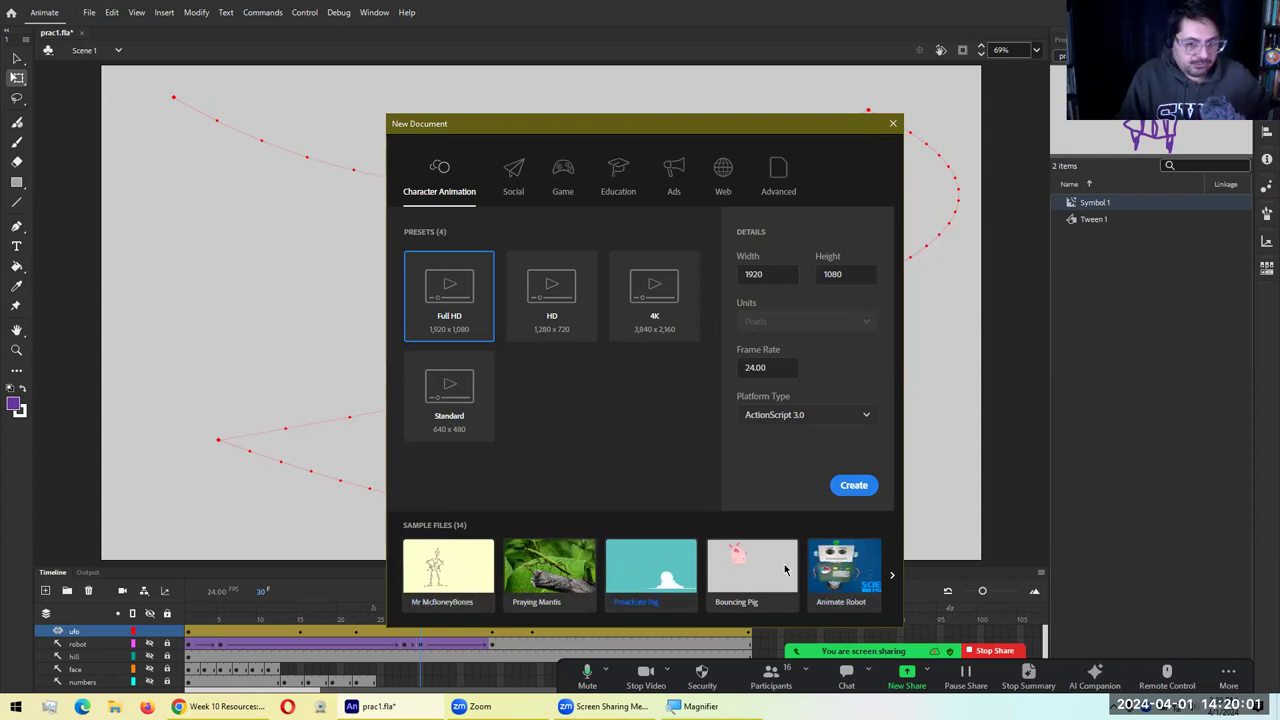
pyautogui.click(894, 580)
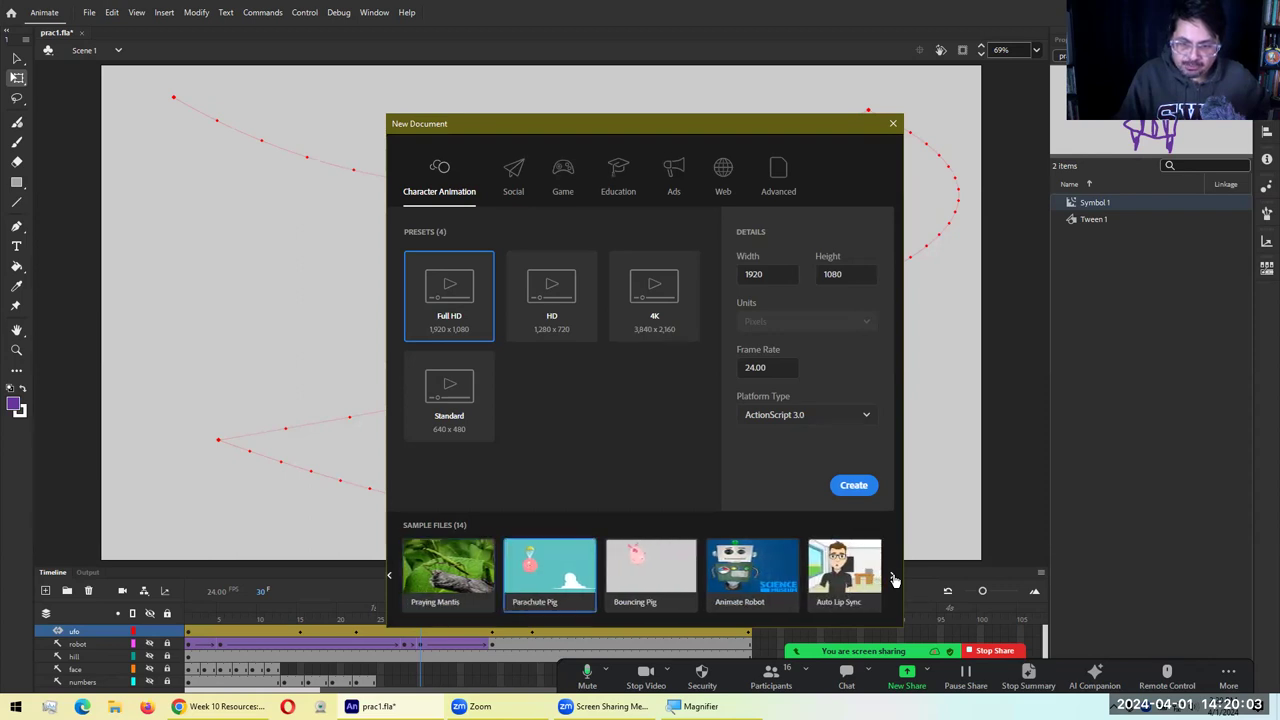
pyautogui.click(894, 580)
pyautogui.click(894, 580)
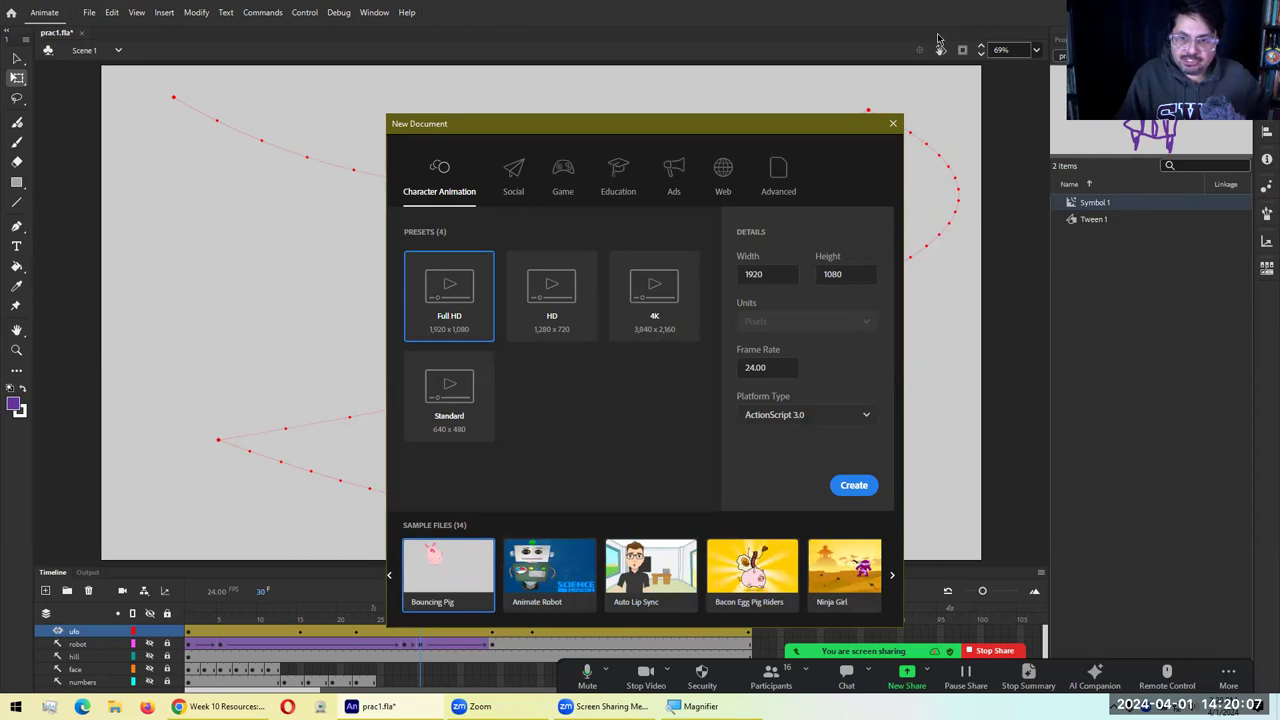
pyautogui.click(893, 123)
# Review the list of hands-on tutorials again and leave it without choosing one
pyautogui.click(407, 12)
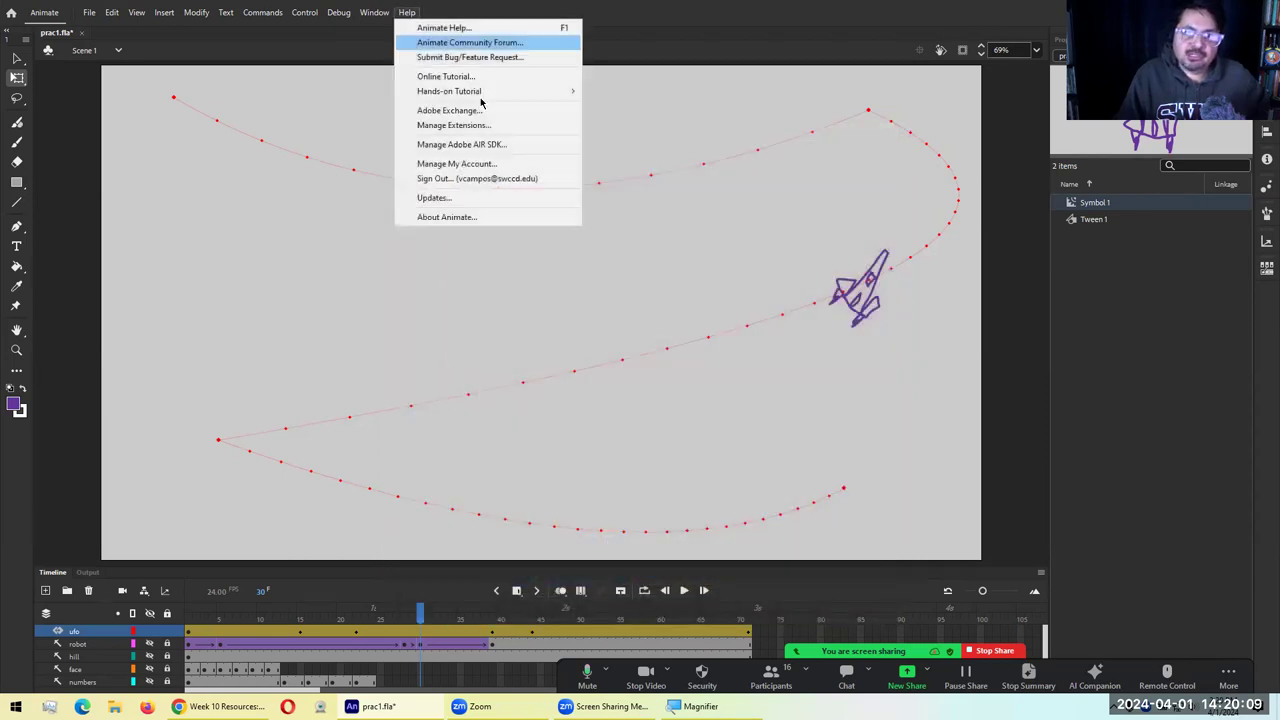
pyautogui.moveTo(490, 92)
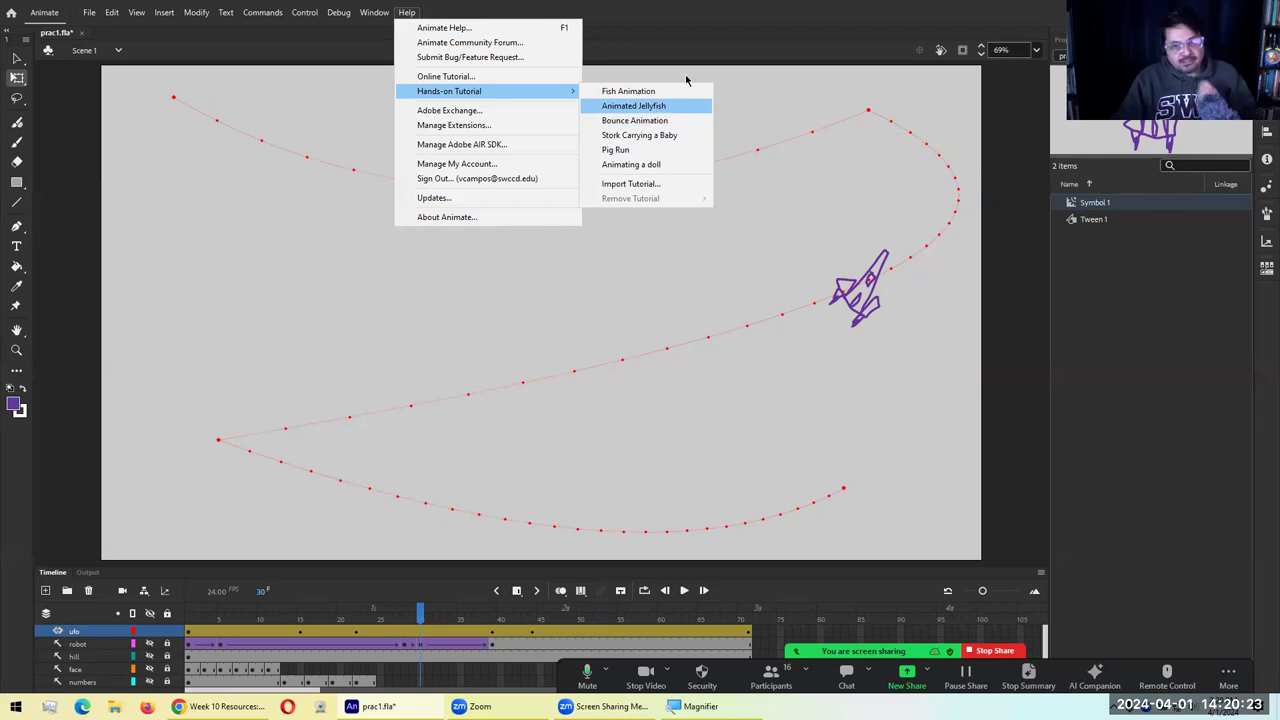
pyautogui.click(686, 6)
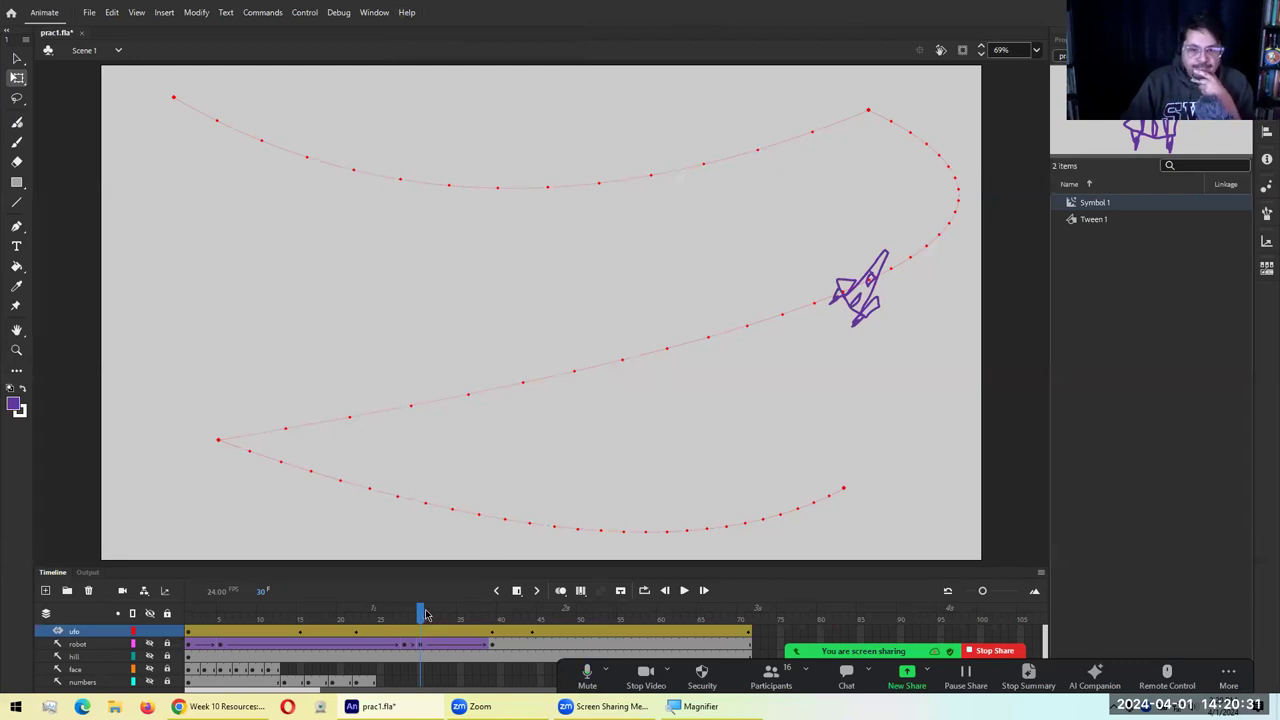
# Scrub the rocket's tween to frame 56 and back to frame 1, and read the latest Zoom meeting chat messages
pyautogui.moveTo(424, 614); pyautogui.dragTo(632, 626)
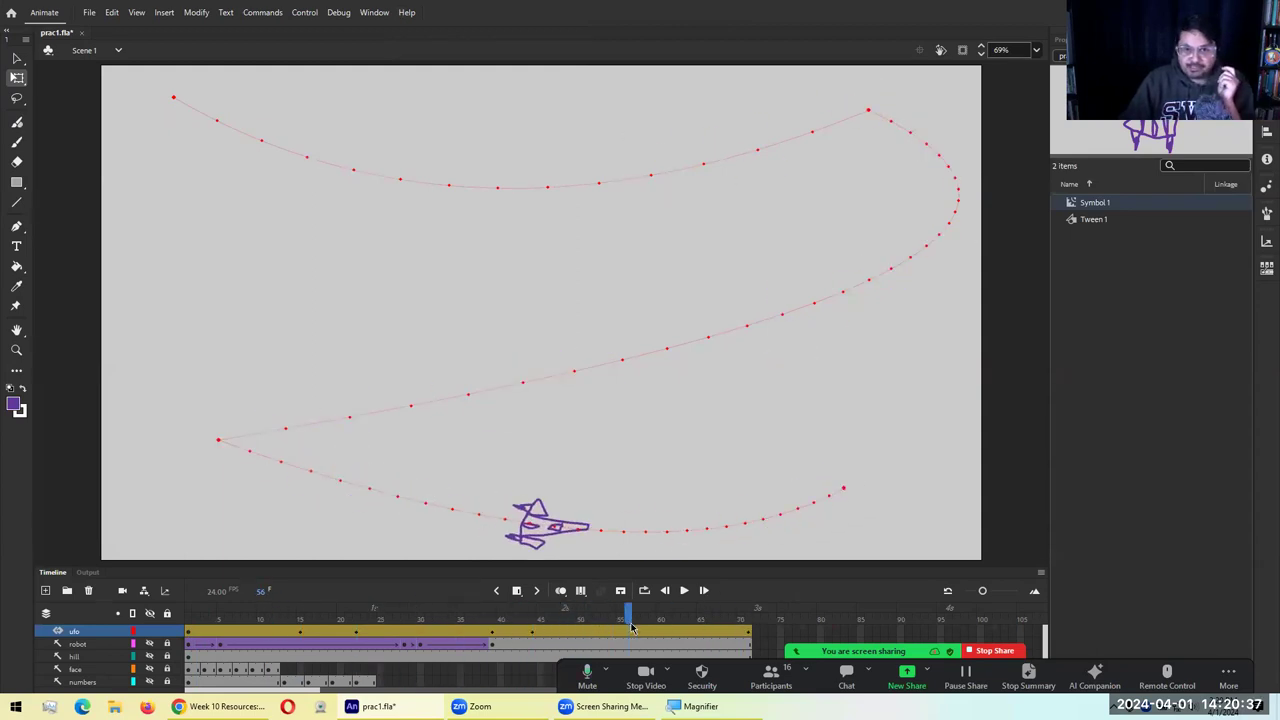
pyautogui.moveTo(632, 626); pyautogui.dragTo(188, 612)
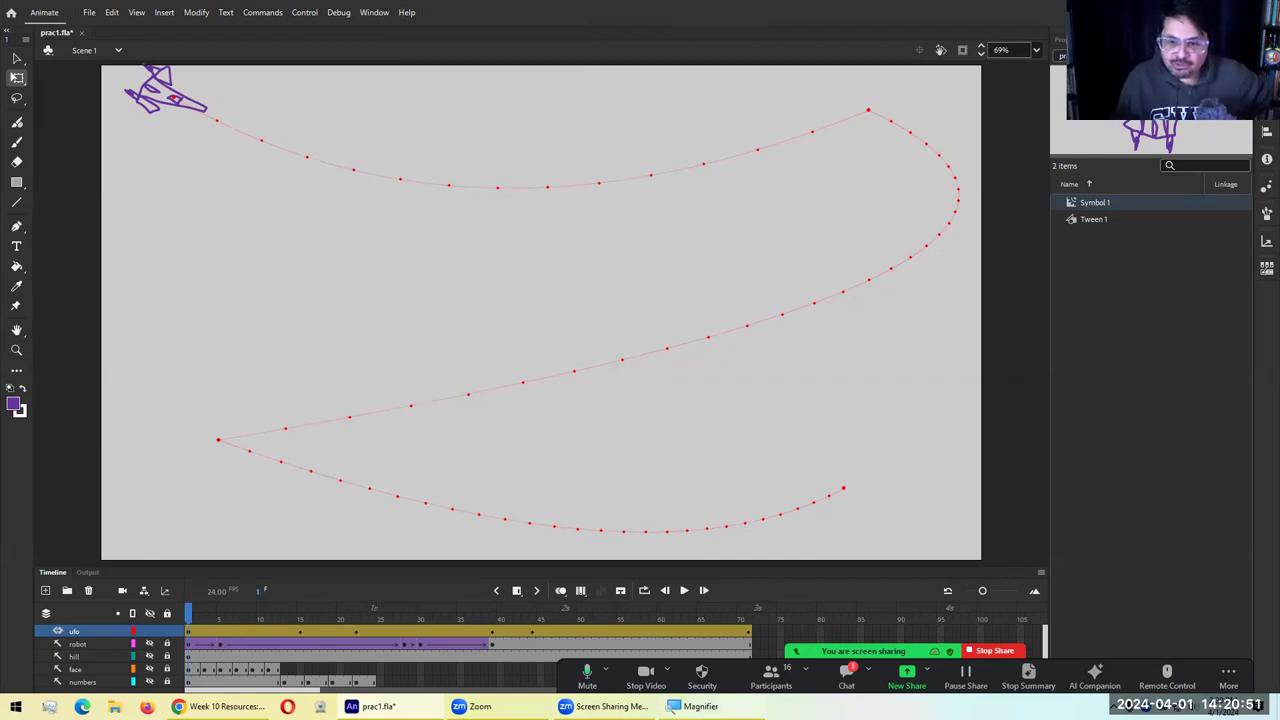
pyautogui.click(846, 675)
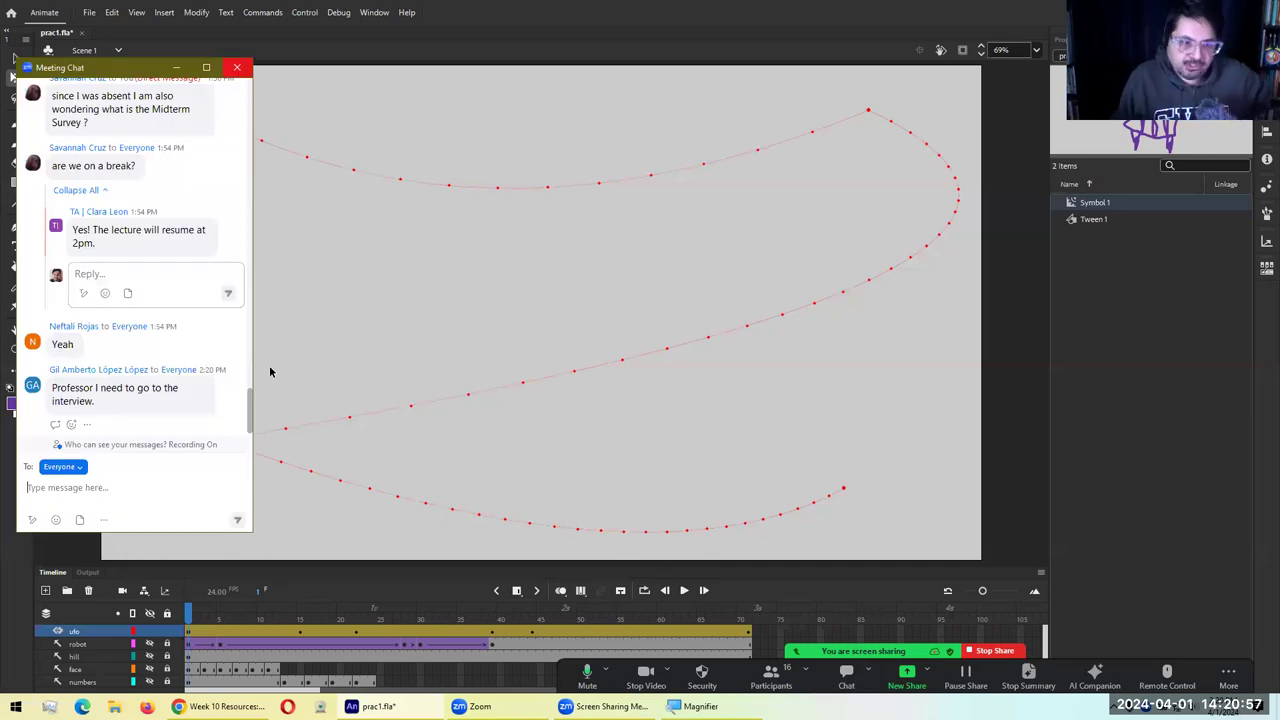
pyautogui.click(236, 67)
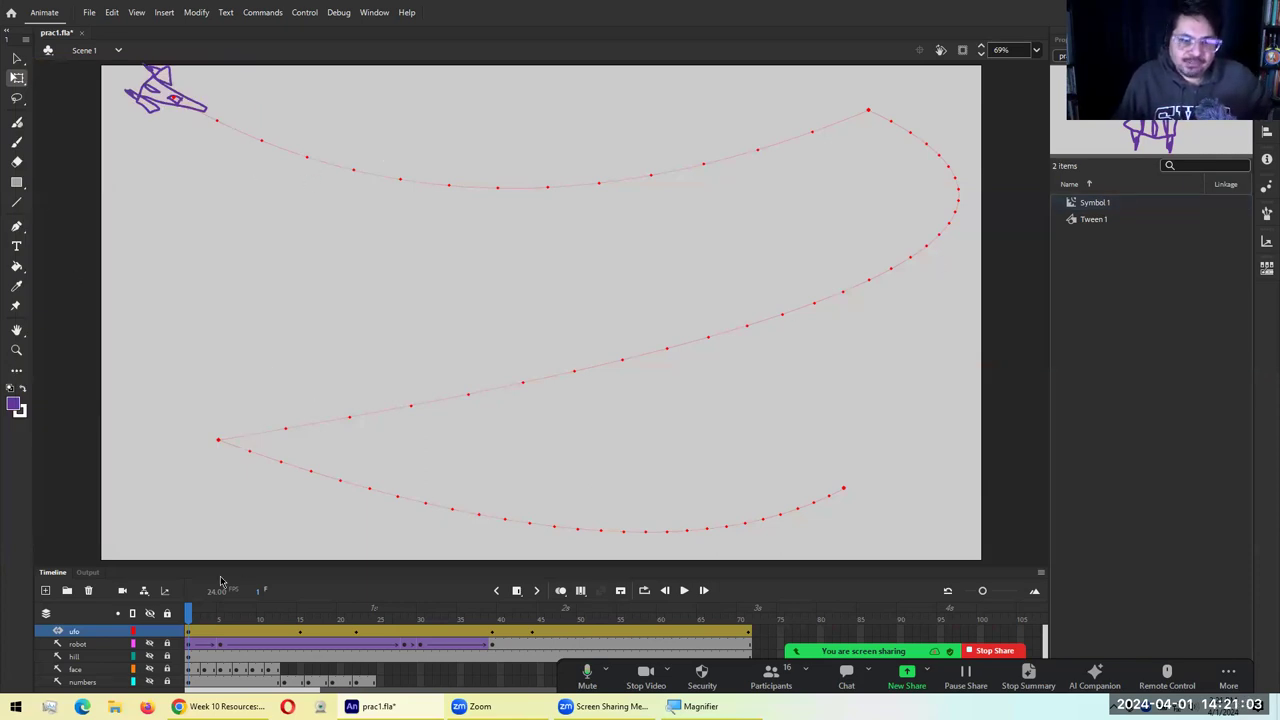
pyautogui.moveTo(190, 620)
pyautogui.mouseDown()
pyautogui.moveTo(527, 620)
pyautogui.moveTo(190, 620)
pyautogui.mouseUp()
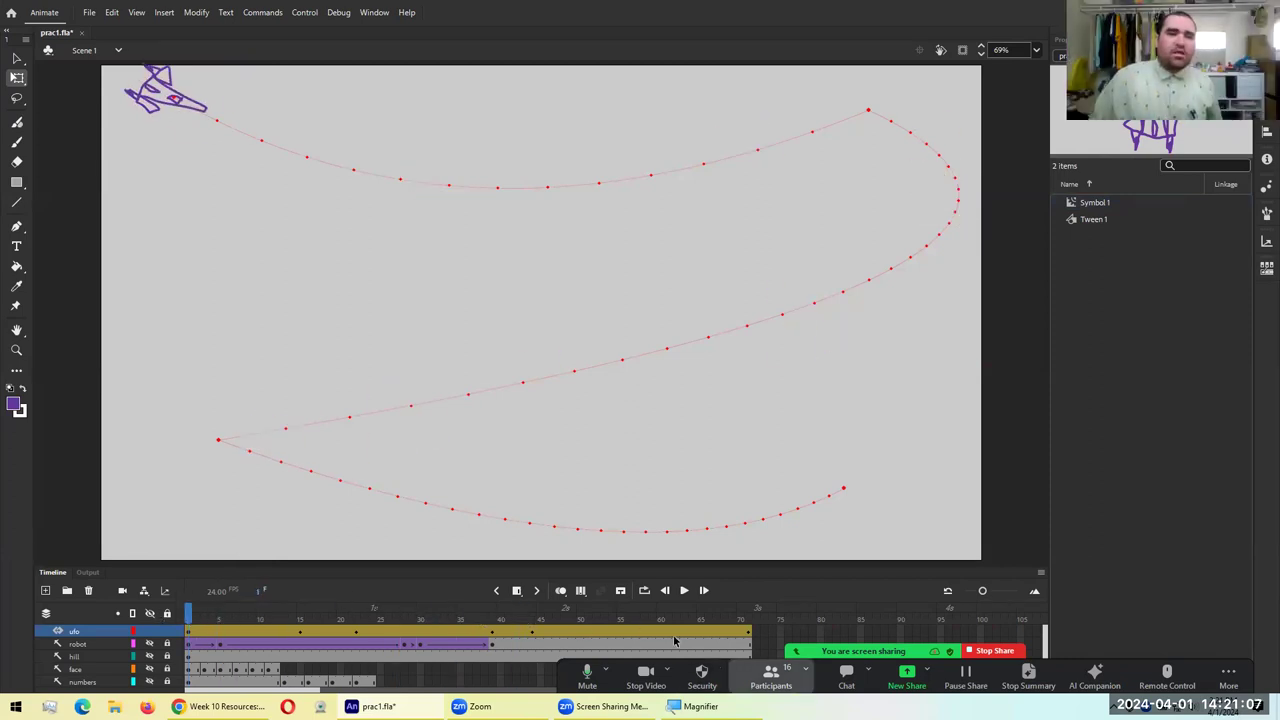
# Move the first guest in the Zoom participant list to the waiting room and remove them from the meeting
pyautogui.hotkey('alt', 'u')
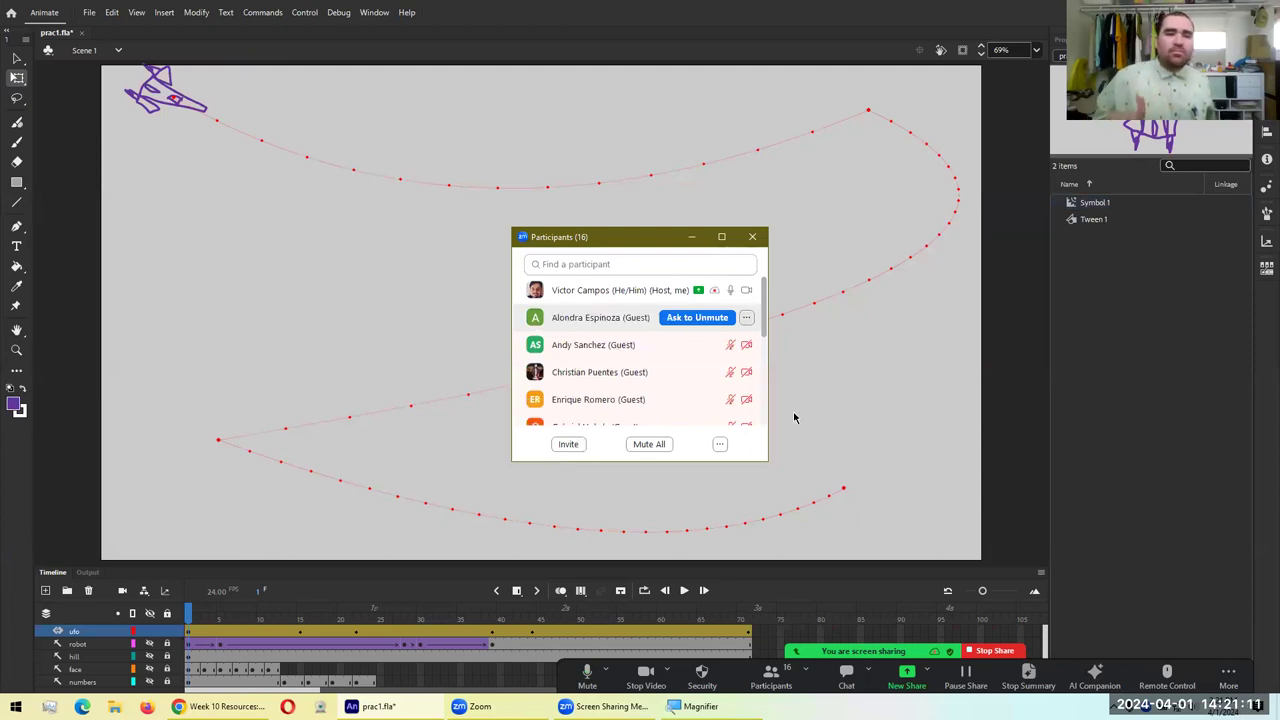
pyautogui.click(746, 317)
pyautogui.click(795, 440)
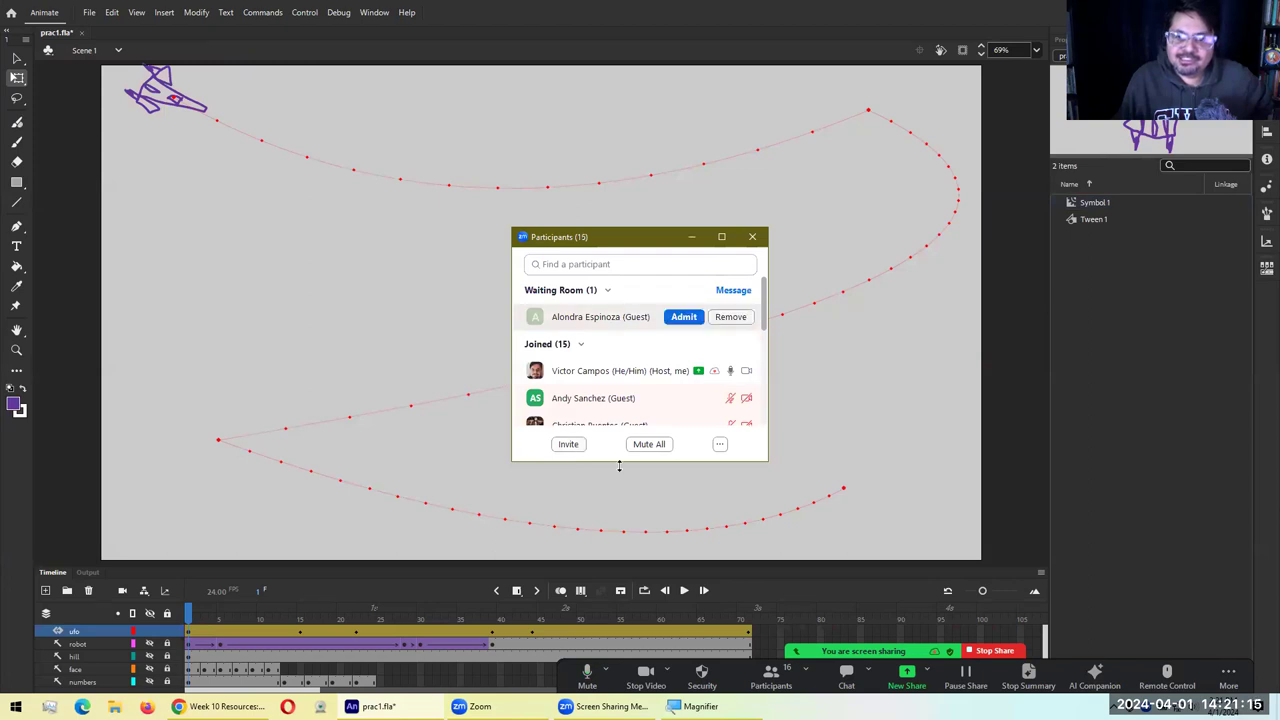
pyautogui.click(732, 317)
pyautogui.press('space')
pyautogui.press('Tab')
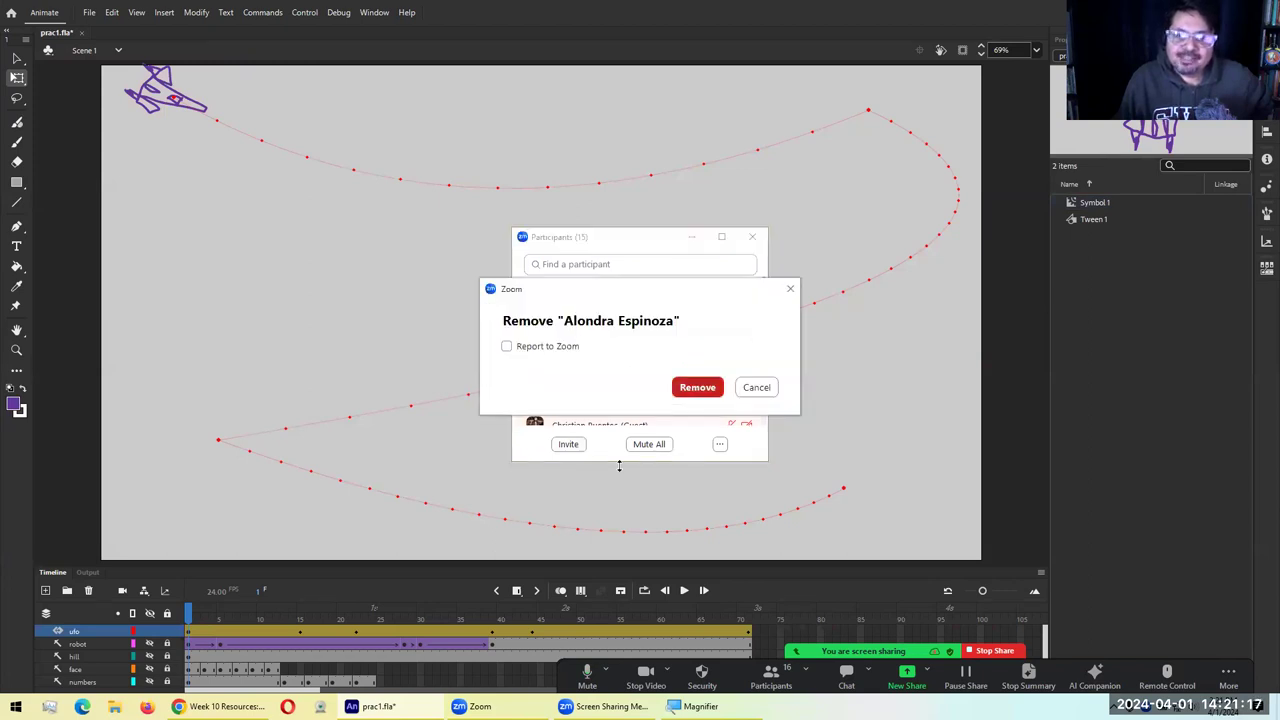
pyautogui.press('Return')
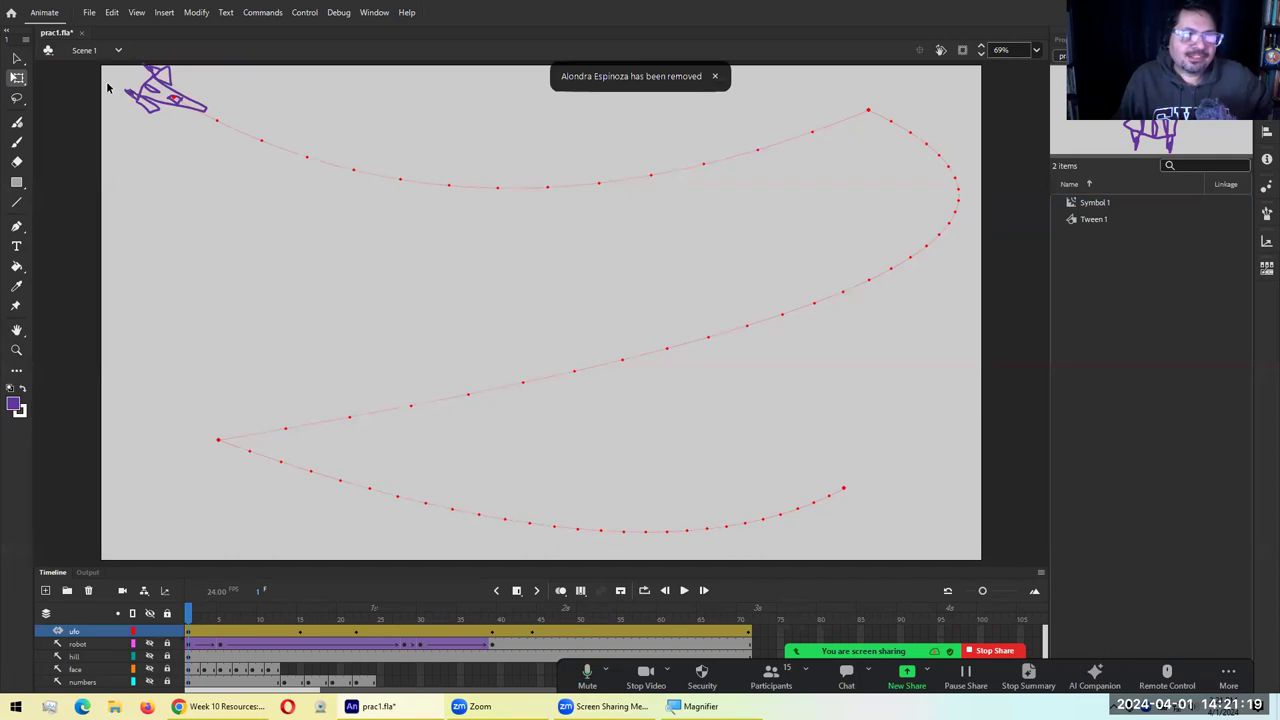
# Scrub the rocket's tween to frame 49, review the Week 10 animation readings in Chrome, and return to Animate
pyautogui.moveTo(189, 614); pyautogui.dragTo(572, 620)
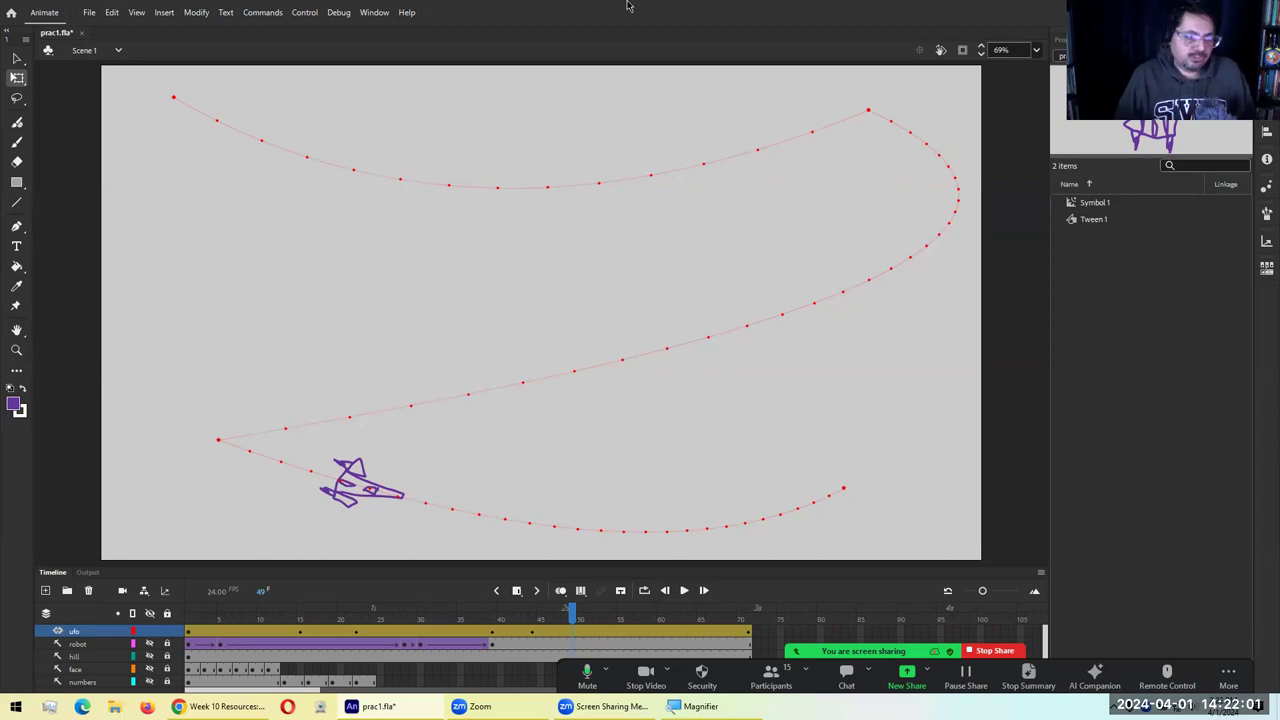
pyautogui.hotkey('alt', 'Tab')
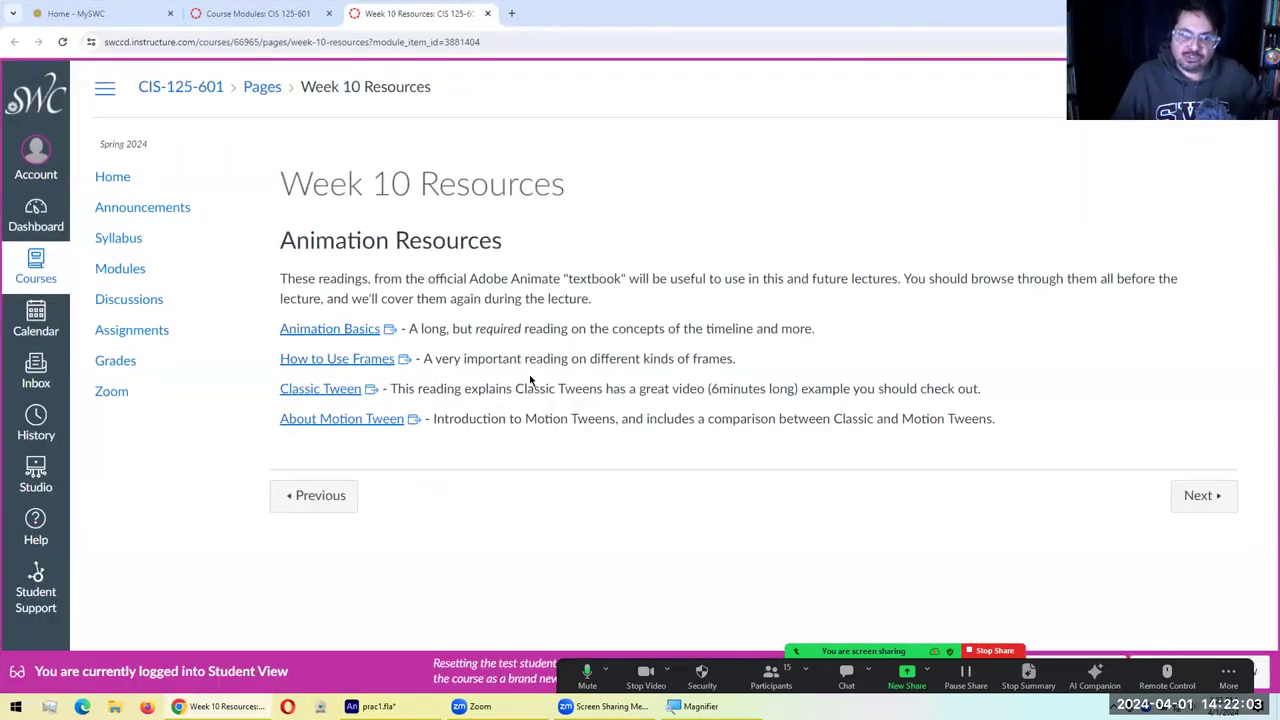
pyautogui.moveTo(439, 279); pyautogui.dragTo(540, 389)
pyautogui.moveTo(545, 460); pyautogui.dragTo(586, 432)
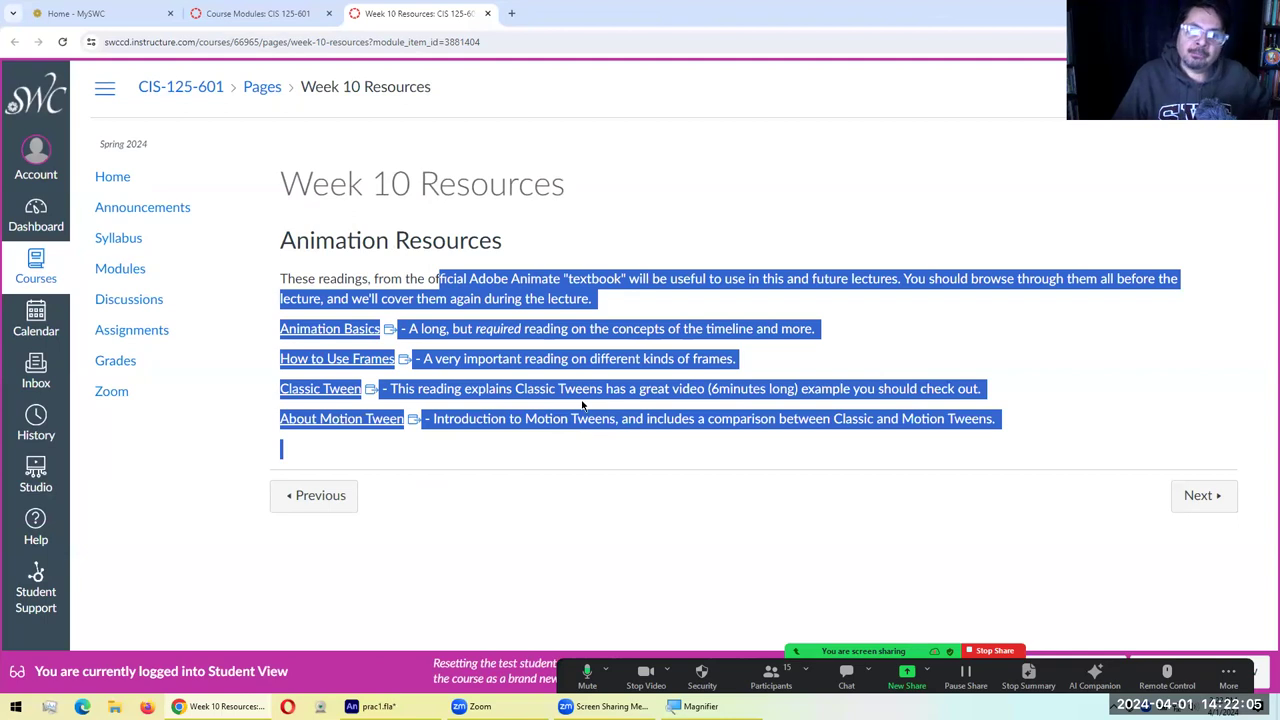
pyautogui.click(520, 382)
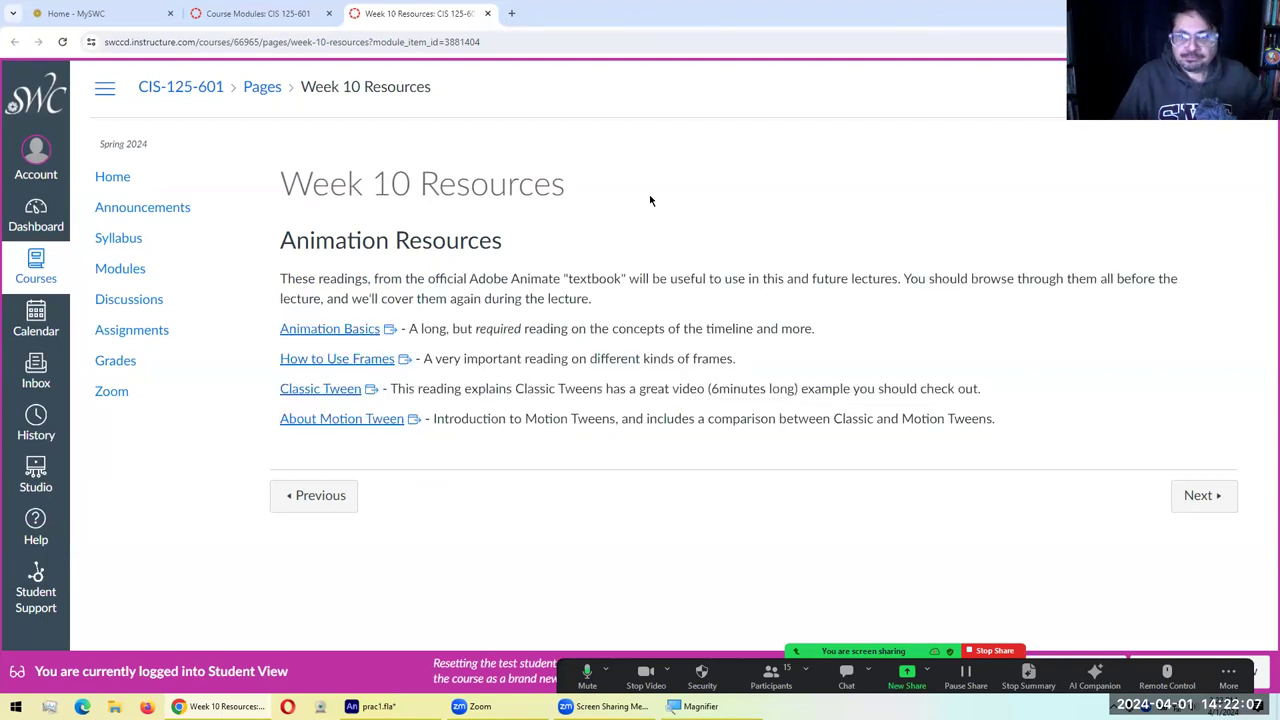
pyautogui.hotkey('alt', 'Tab')
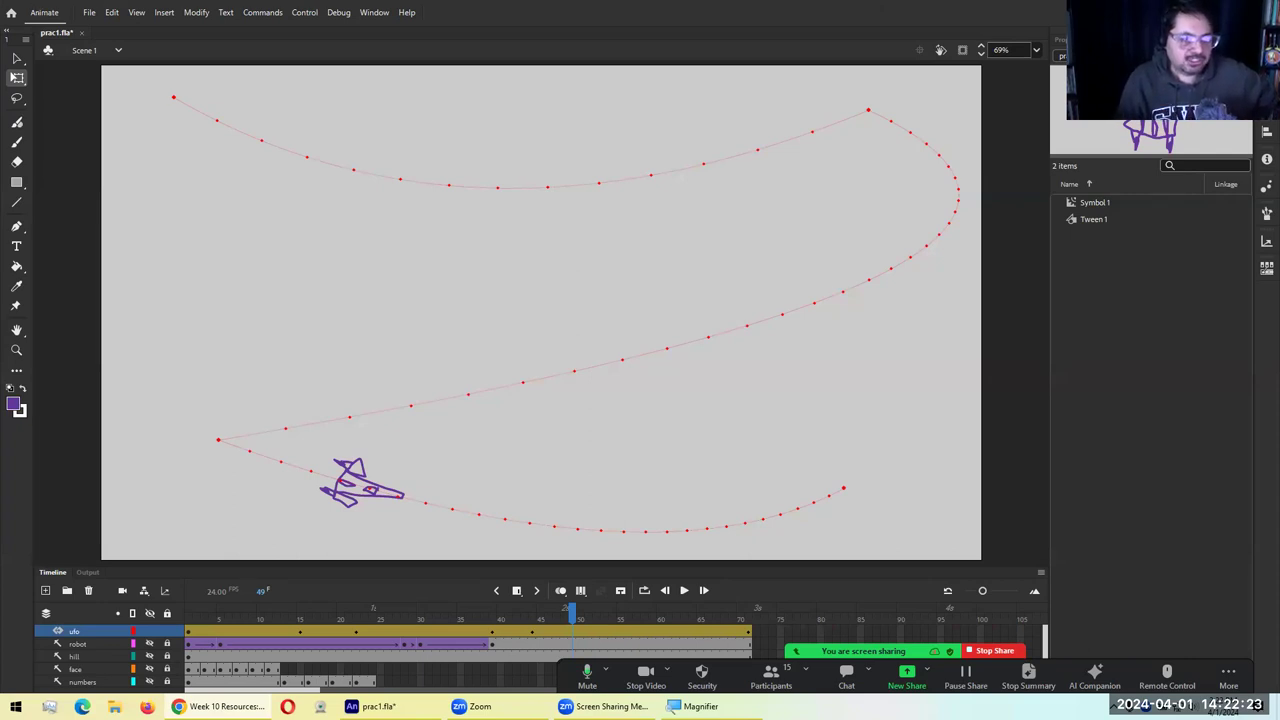
pyautogui.hotkey('alt', 'Tab')
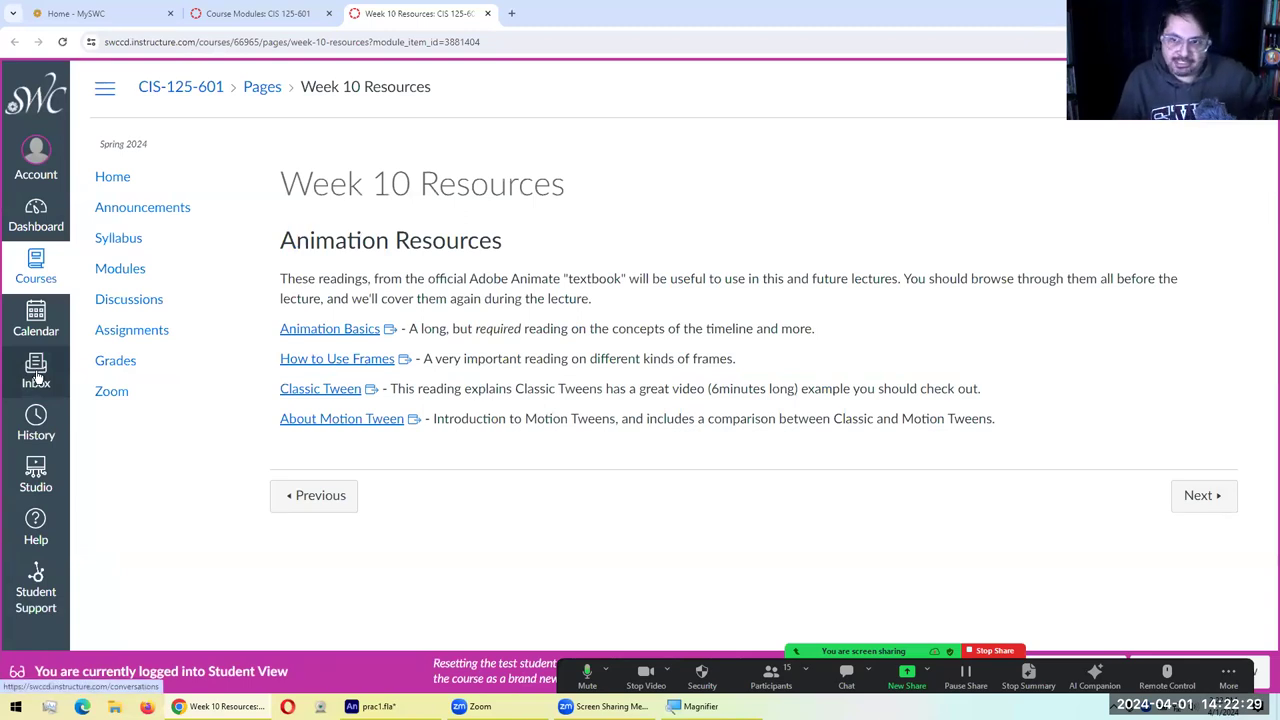
pyautogui.hotkey('alt', 'Tab')
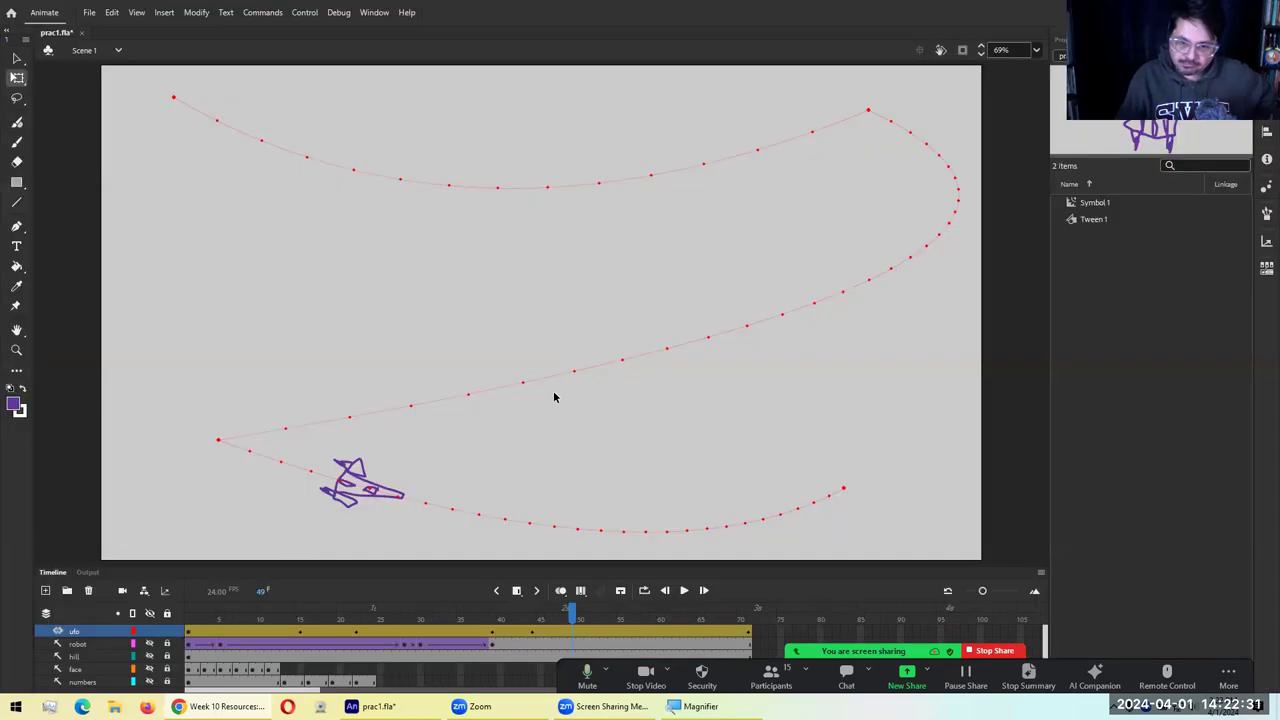